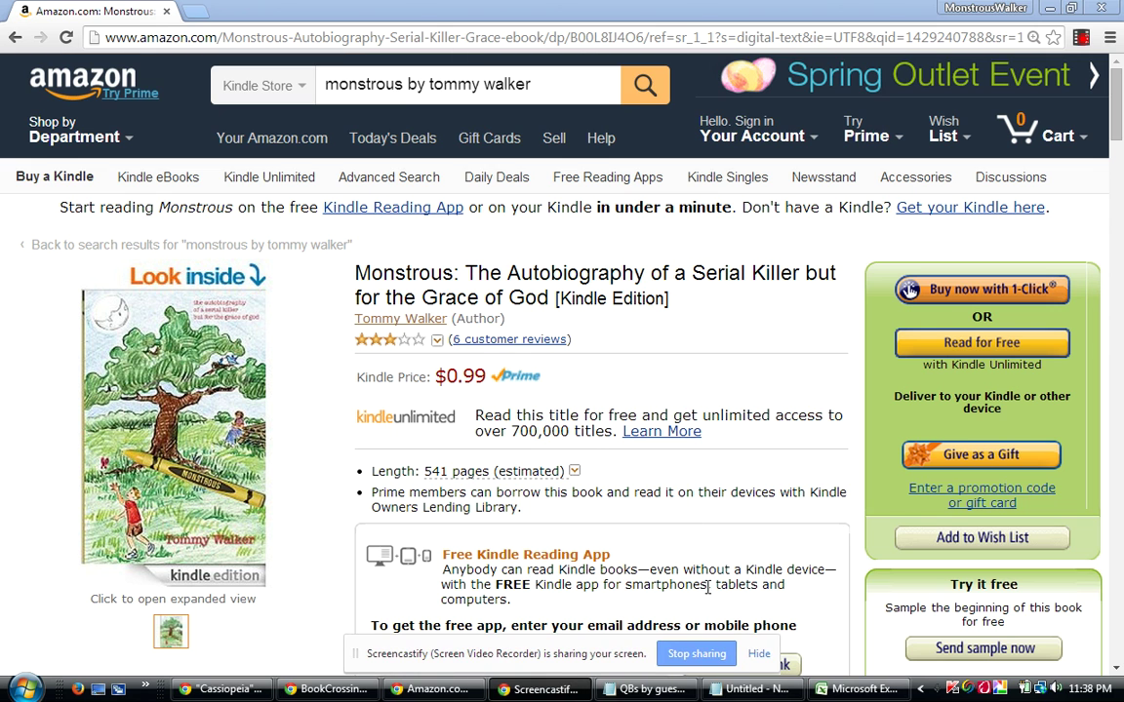
Dismiss the screen-sharing notice and bring the blank Notepad document forward.
{"action": "left_click", "coordinate": [761, 656]}
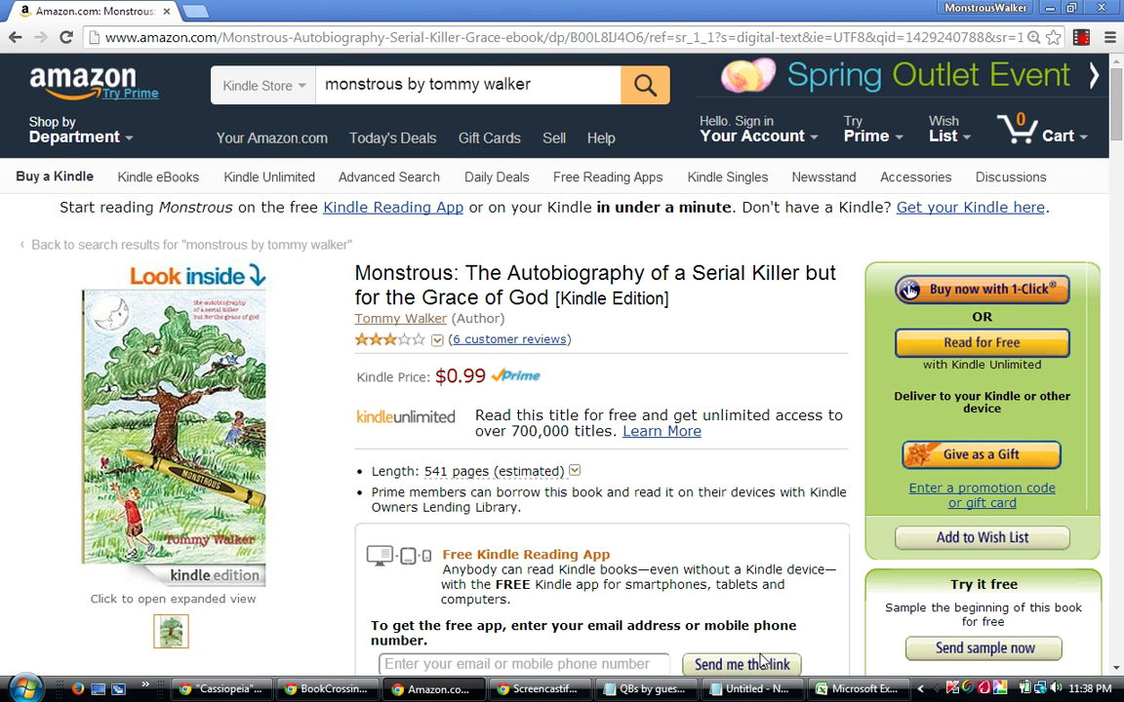
{"action": "mouse_move", "coordinate": [824, 689]}
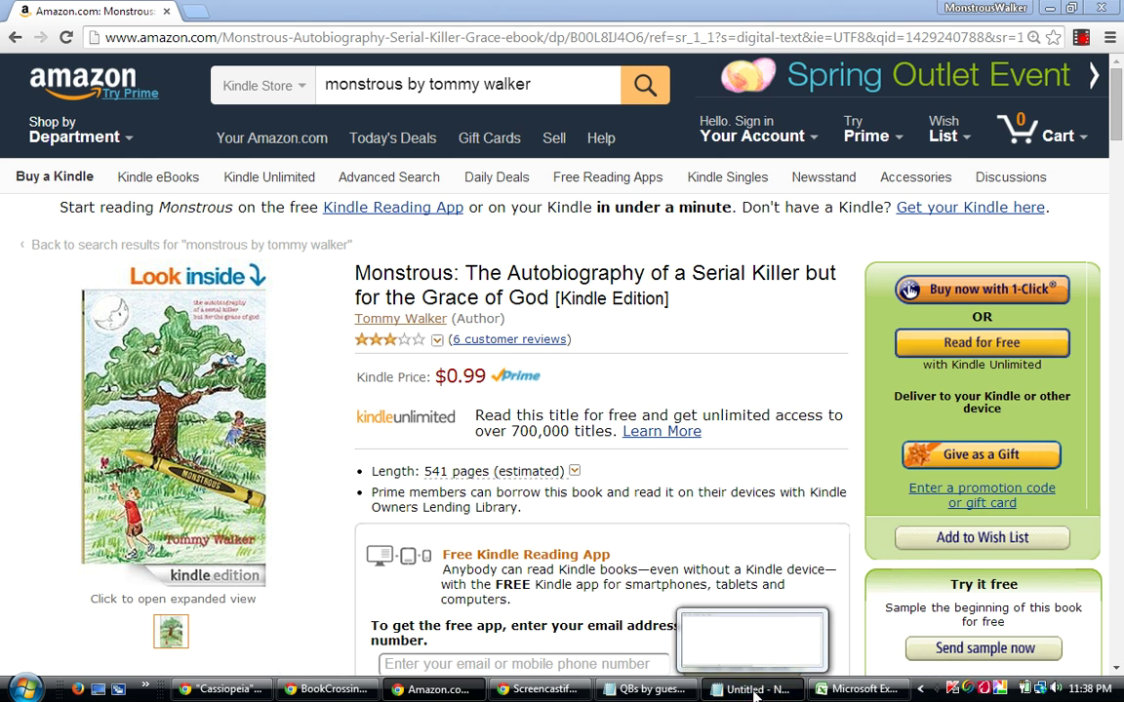
{"action": "left_click", "coordinate": [713, 671]}
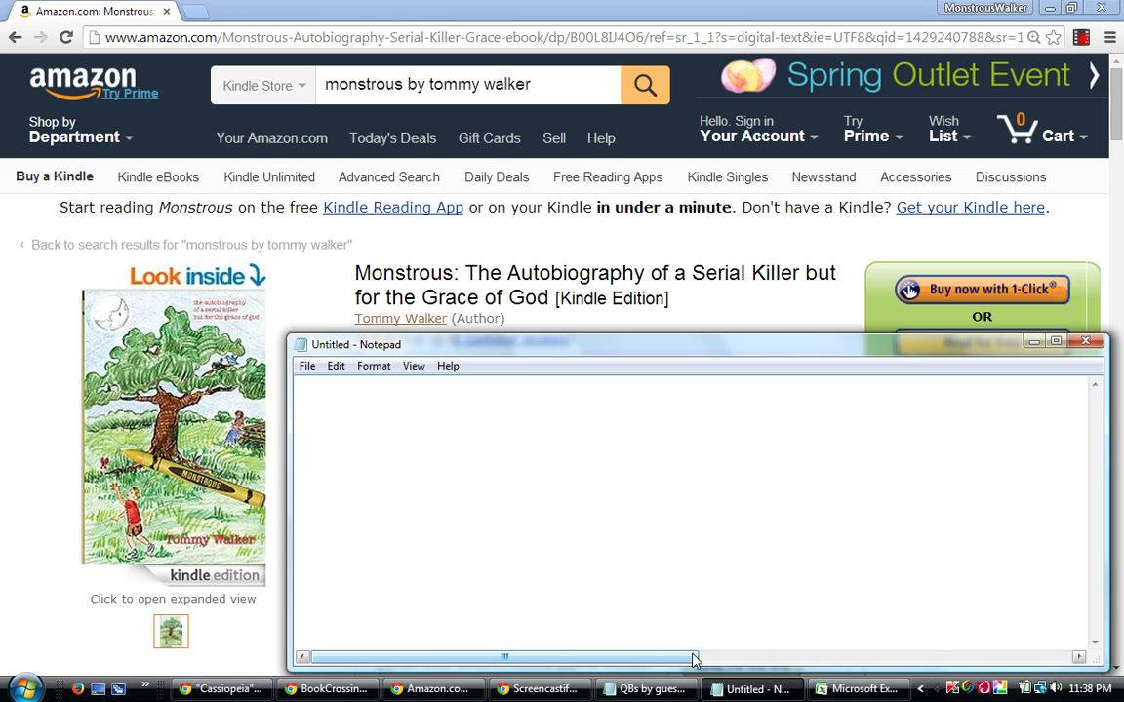
Write 'GUESSING GAME', 'Qualified Bests' and '5th place ribbon' on separate lines, then minimise Notepad.
{"action": "type", "text": "GU"}
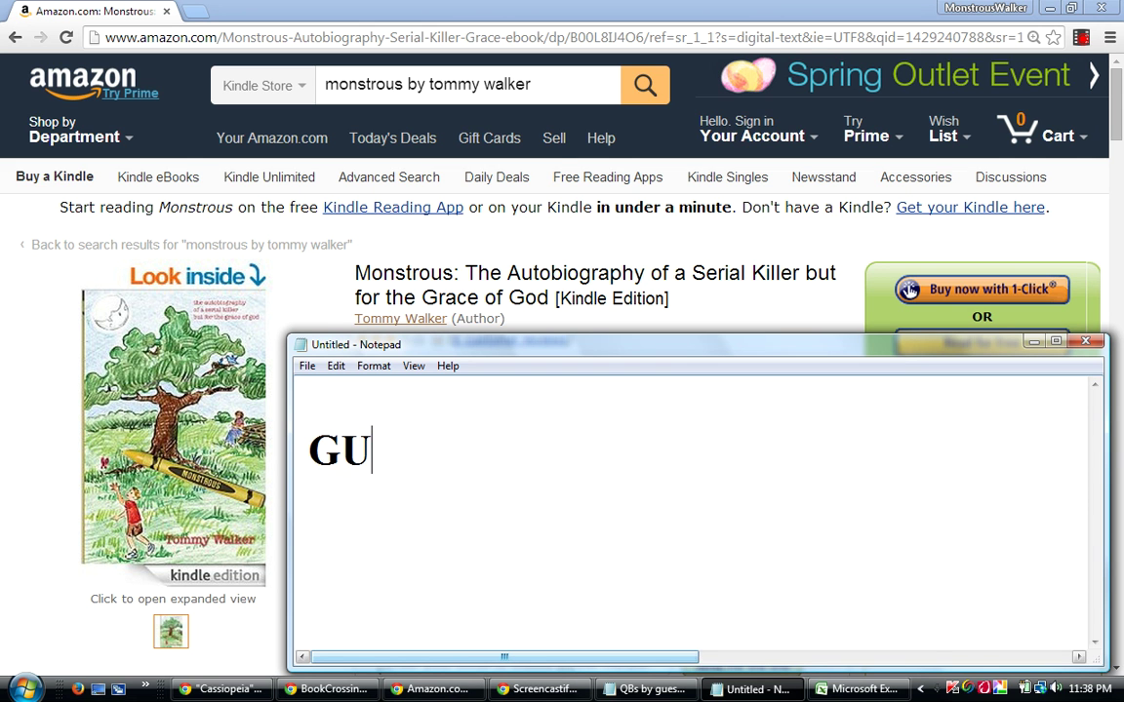
{"action": "type", "text": "ESSING G"}
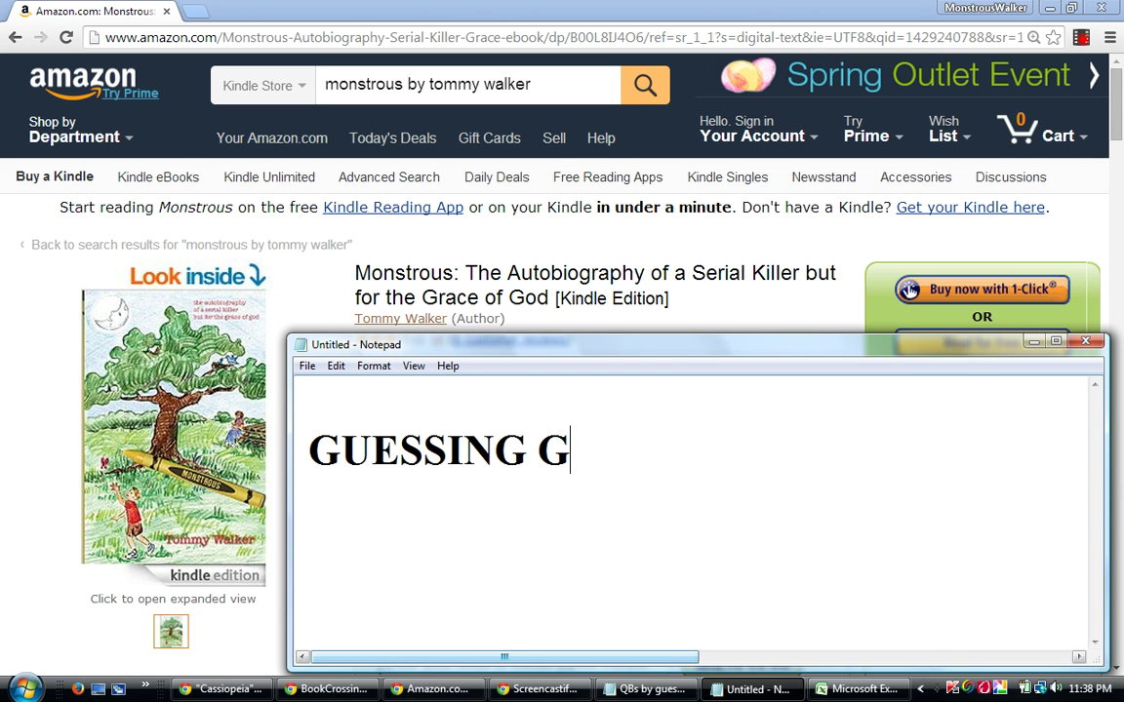
{"action": "type", "text": "AME"}
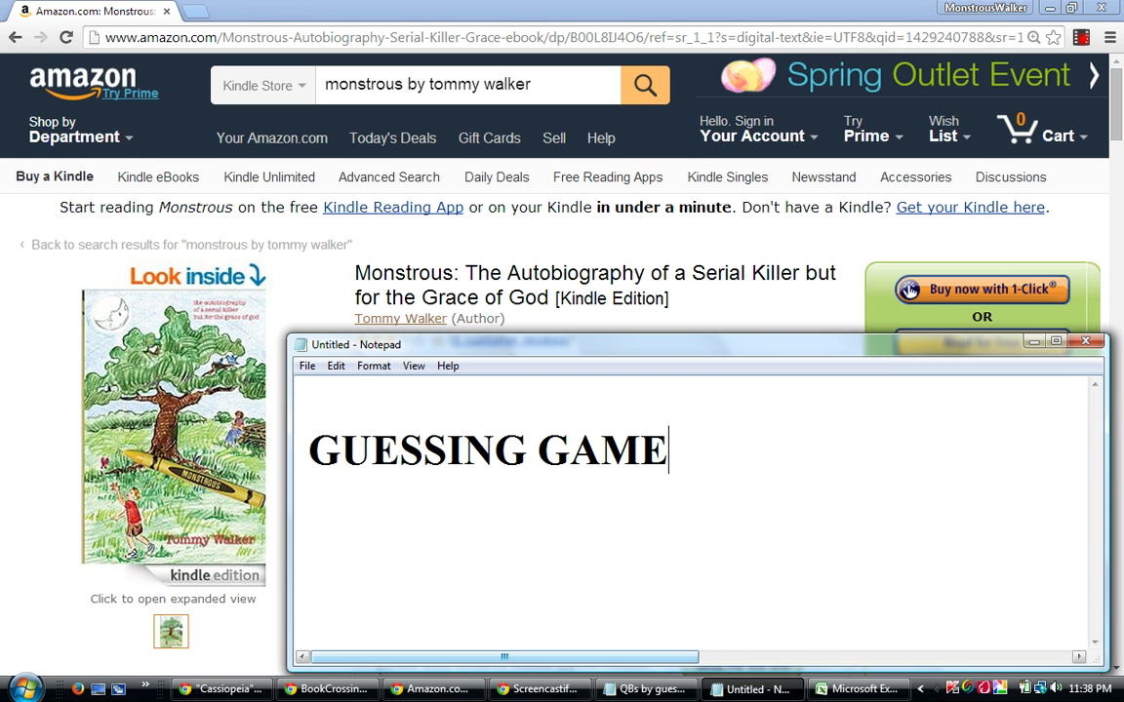
{"action": "key", "text": "Return"}
{"action": "key", "text": "Return"}
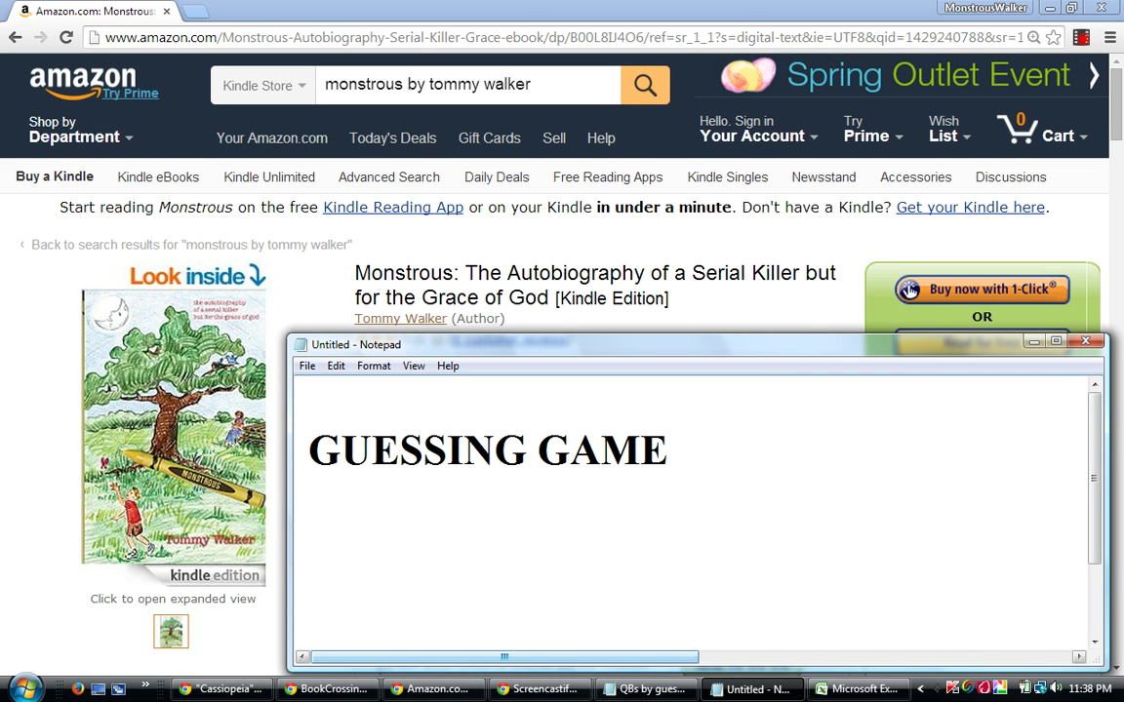
{"action": "type", "text": "Qua"}
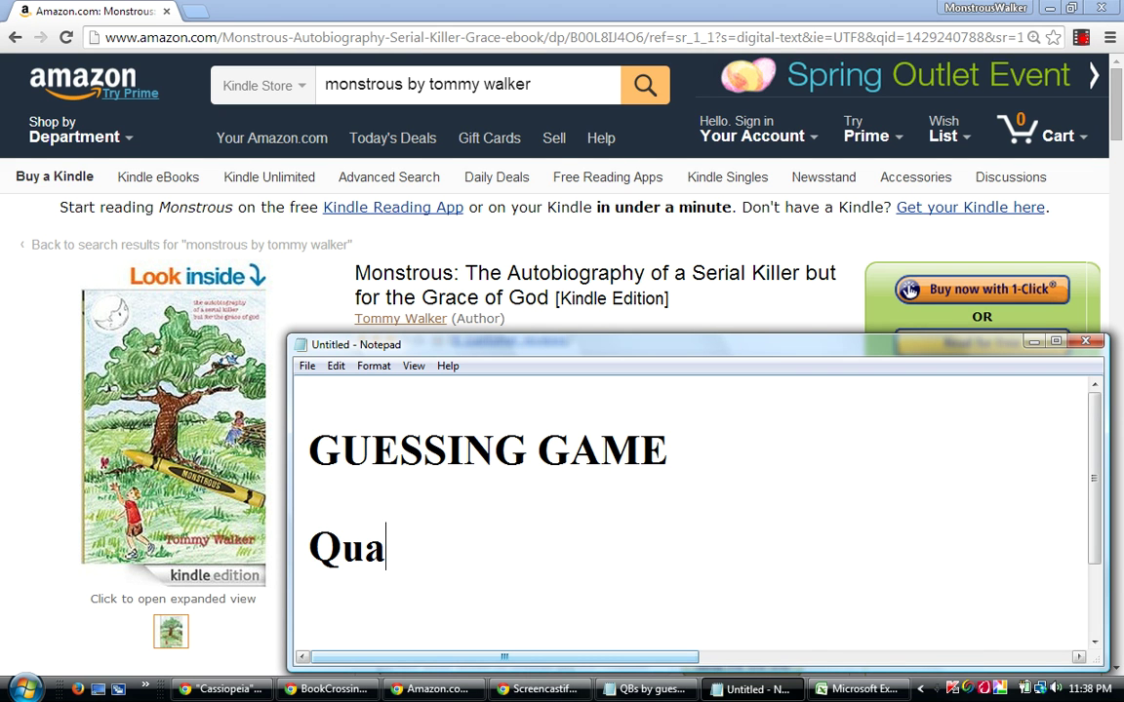
{"action": "type", "text": "lified Bests"}
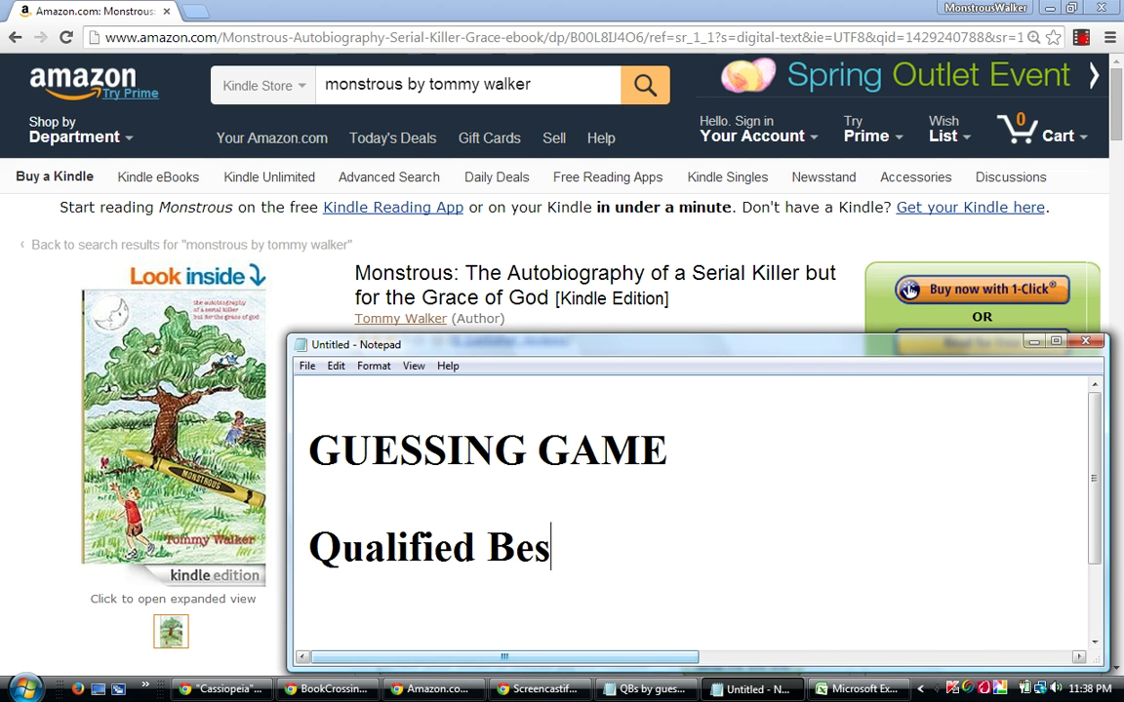
{"action": "key", "text": "Return"}
{"action": "key", "text": "Return"}
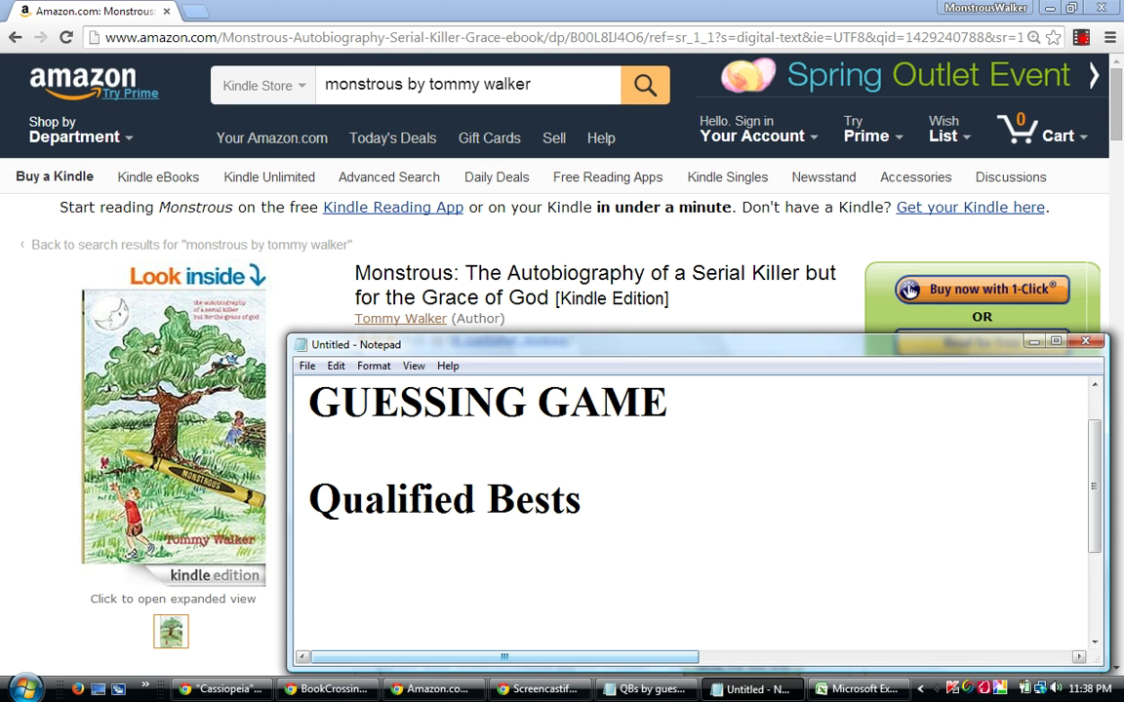
{"action": "type", "text": "5th place ribbon"}
{"action": "key", "text": "Return"}
{"action": "key", "text": "Return"}
{"action": "key", "text": "Return"}
{"action": "key", "text": "Return"}
{"action": "key", "text": "Return"}
{"action": "key", "text": "Return"}
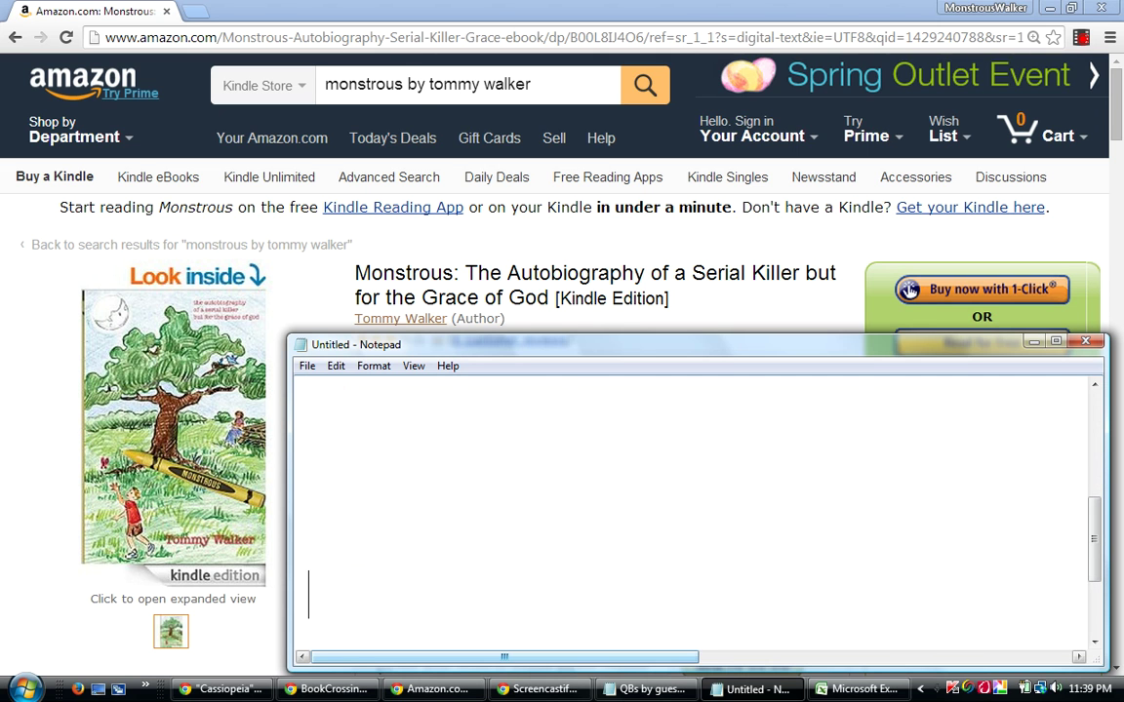
{"action": "left_click", "coordinate": [1030, 344]}
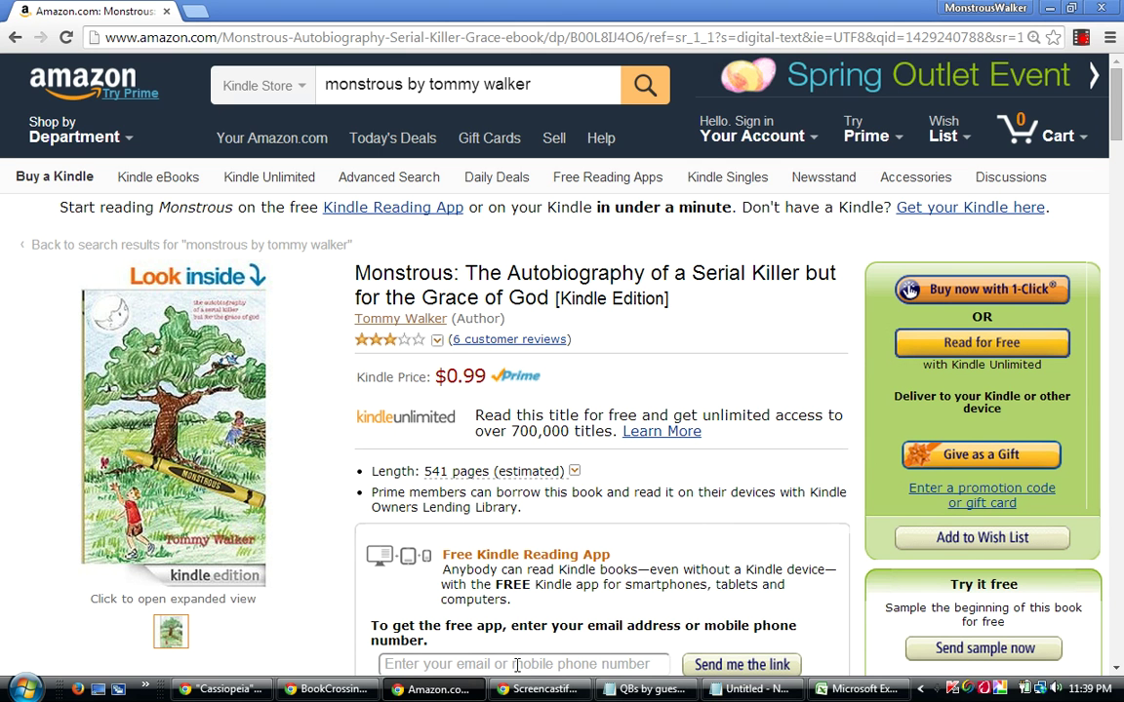
Switch to the spiral workbook in Excel and select rows 5 through 754.
{"action": "left_click", "coordinate": [860, 695]}
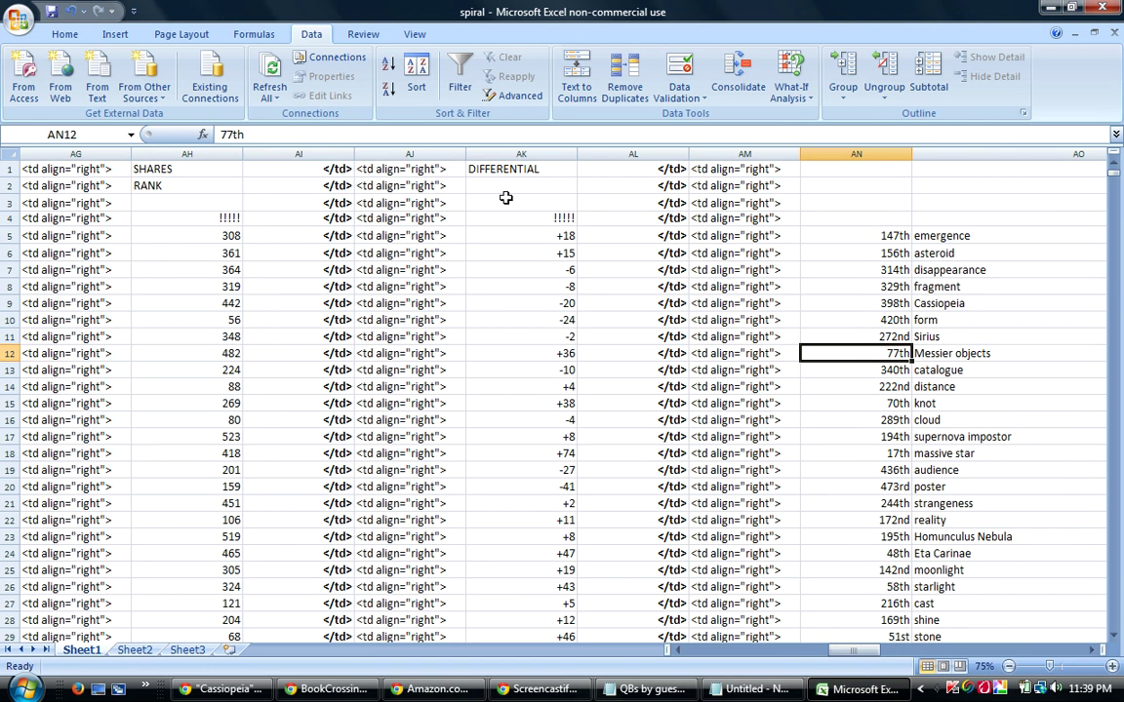
{"action": "left_click_drag", "start_coordinate": [6, 235], "coordinate": [20, 554]}
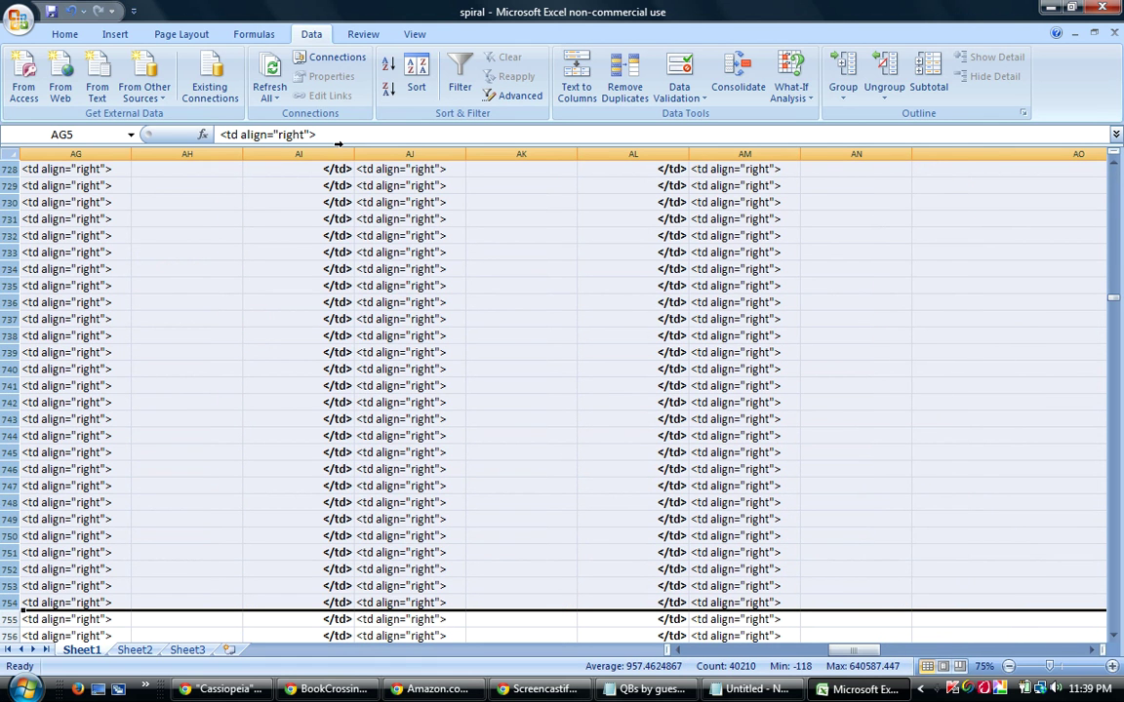
Sort the selected rows by column AV, then by column N smallest to largest.
{"action": "left_click", "coordinate": [418, 73]}
{"action": "left_click", "coordinate": [351, 432]}
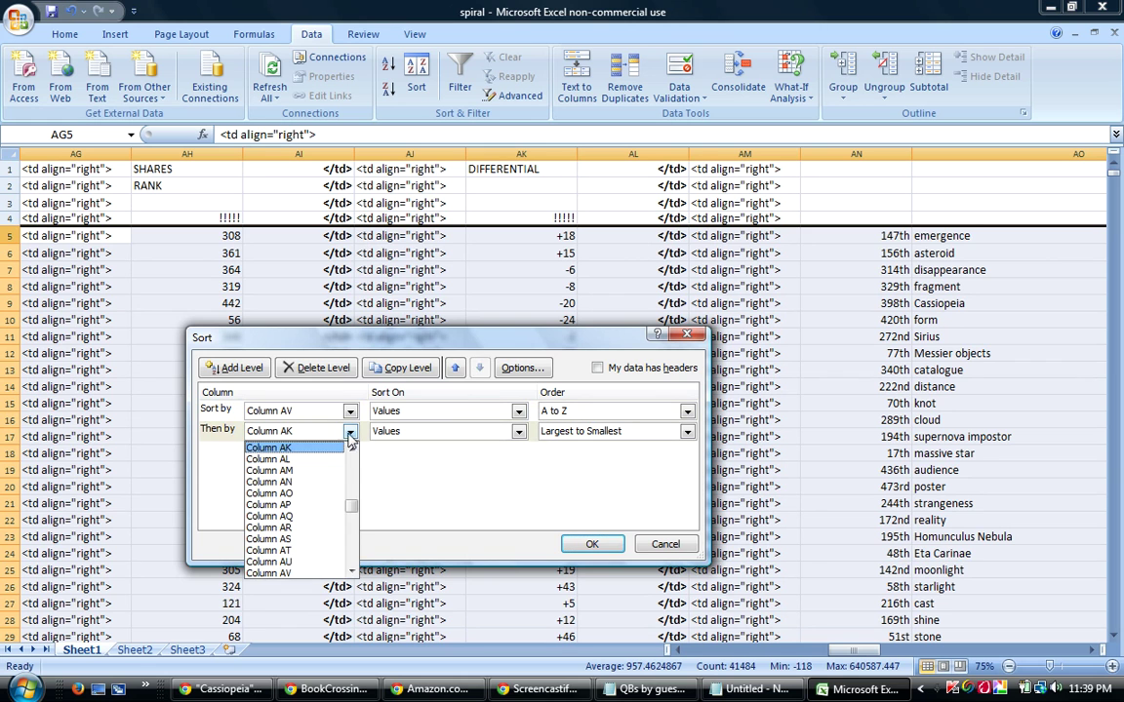
{"action": "left_click_drag", "start_coordinate": [355, 509], "coordinate": [353, 485]}
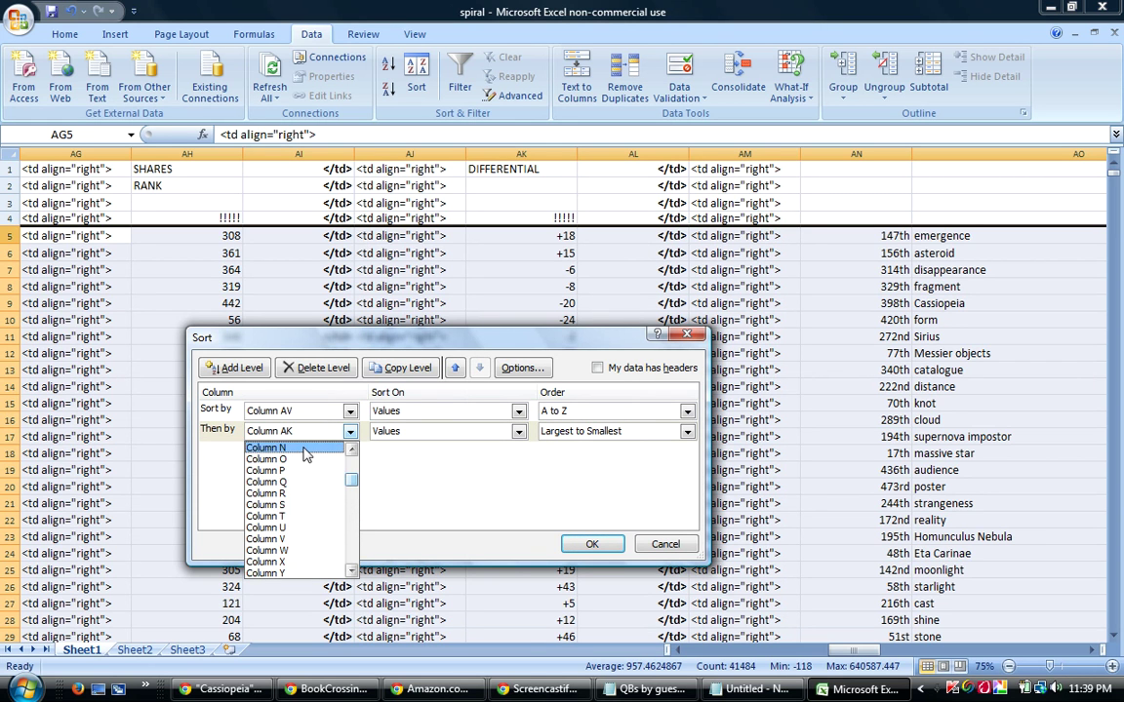
{"action": "left_click", "coordinate": [267, 447]}
{"action": "left_click", "coordinate": [610, 432]}
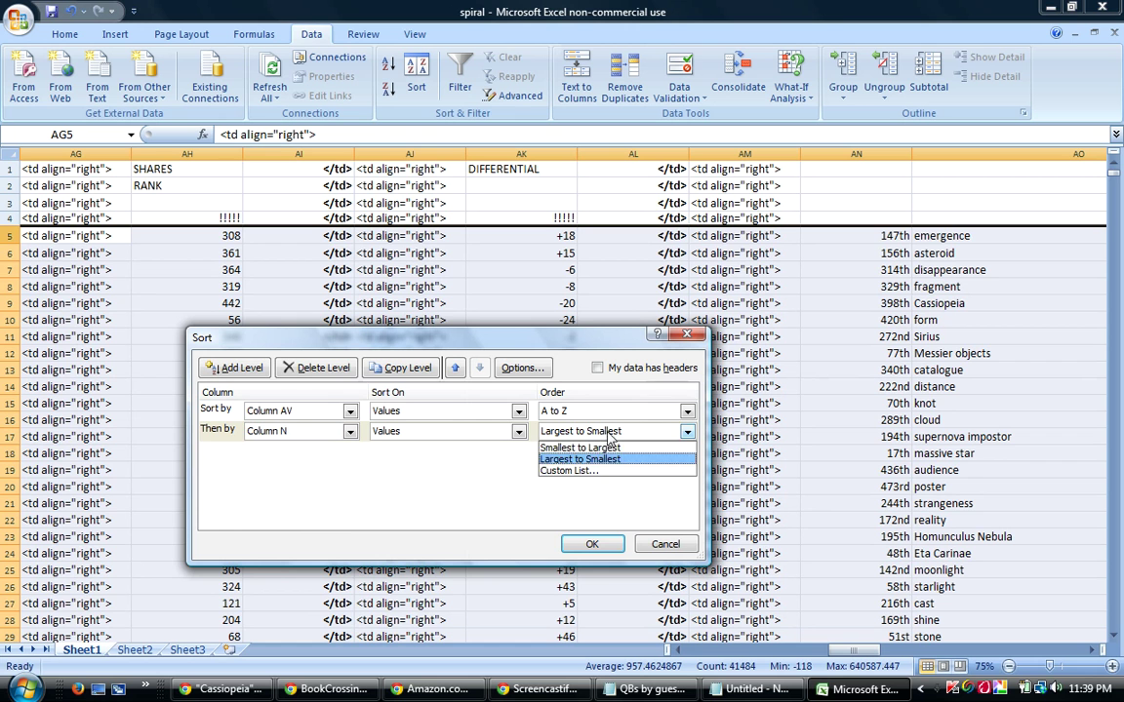
{"action": "left_click", "coordinate": [578, 447]}
{"action": "left_click", "coordinate": [585, 544]}
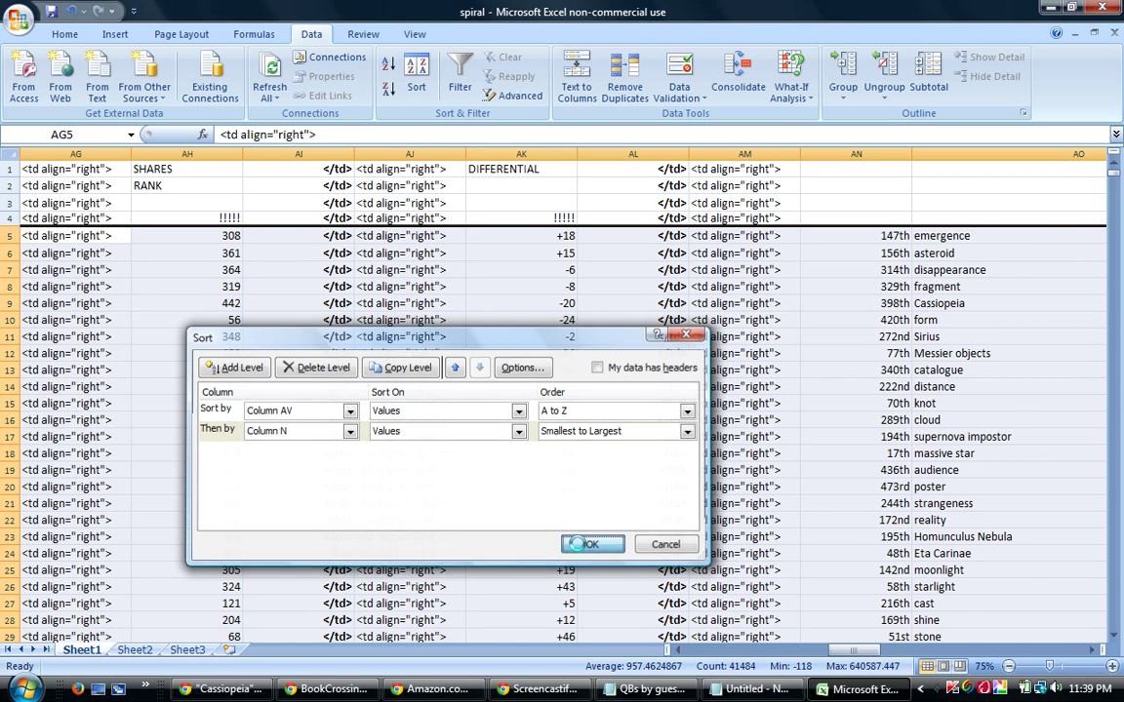
Change the second sort key to column W, largest to smallest, and re-sort.
{"action": "left_click", "coordinate": [414, 86]}
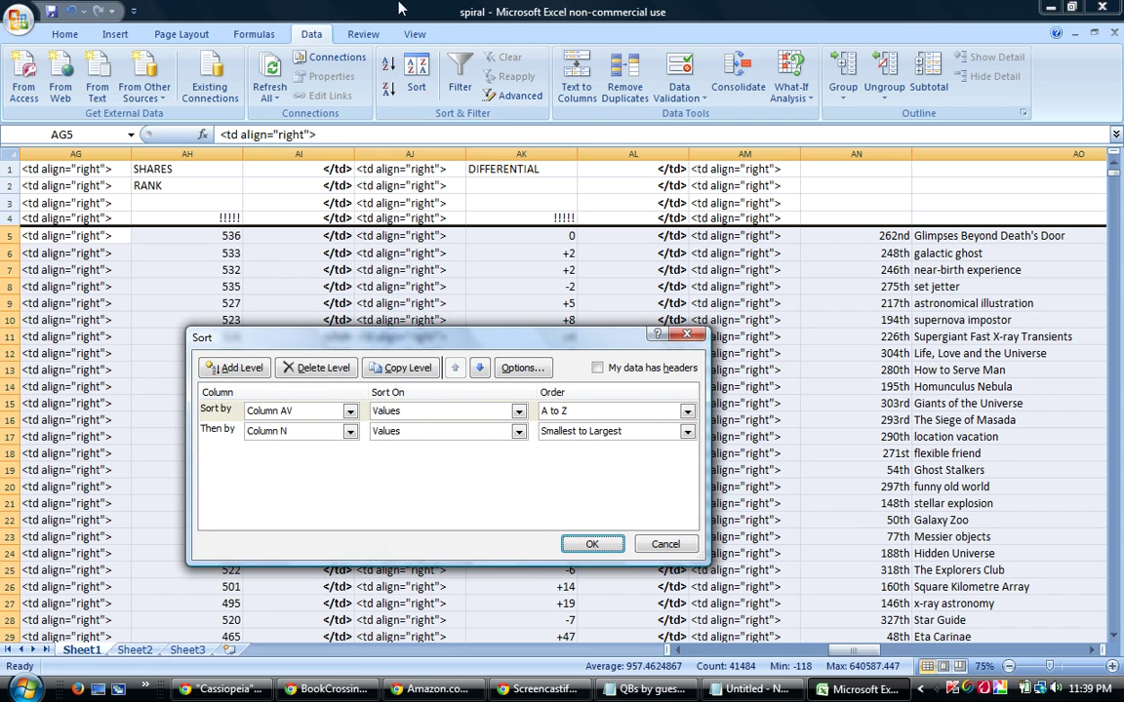
{"action": "left_click", "coordinate": [349, 433]}
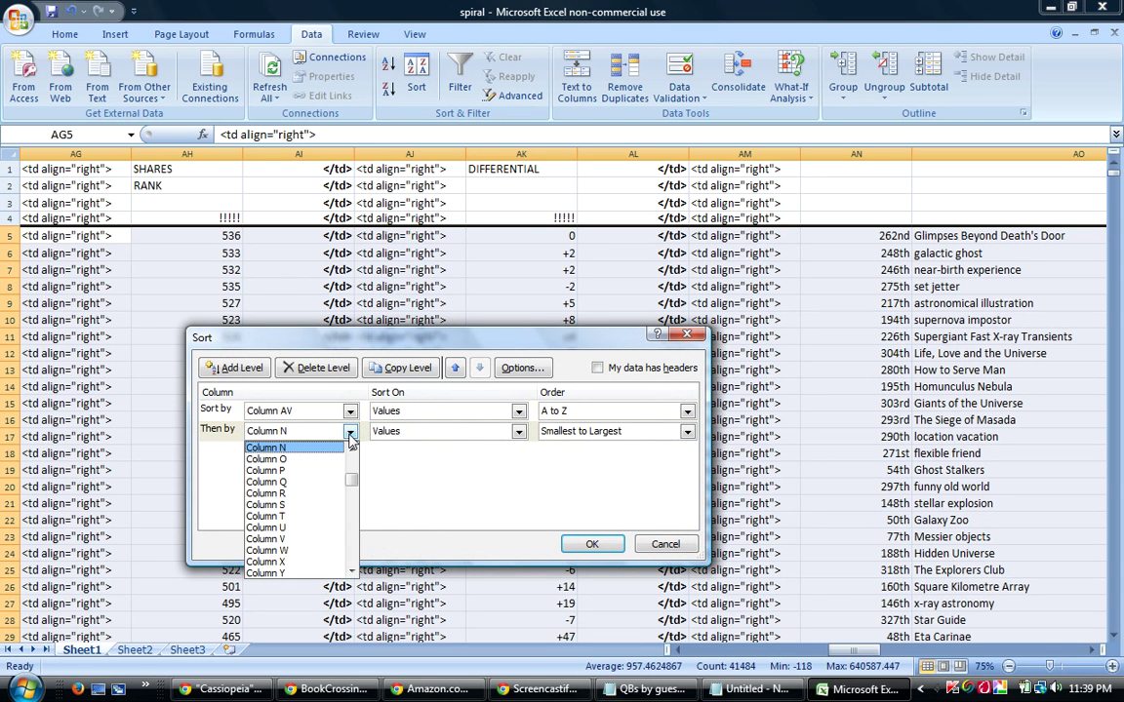
{"action": "left_click", "coordinate": [284, 552]}
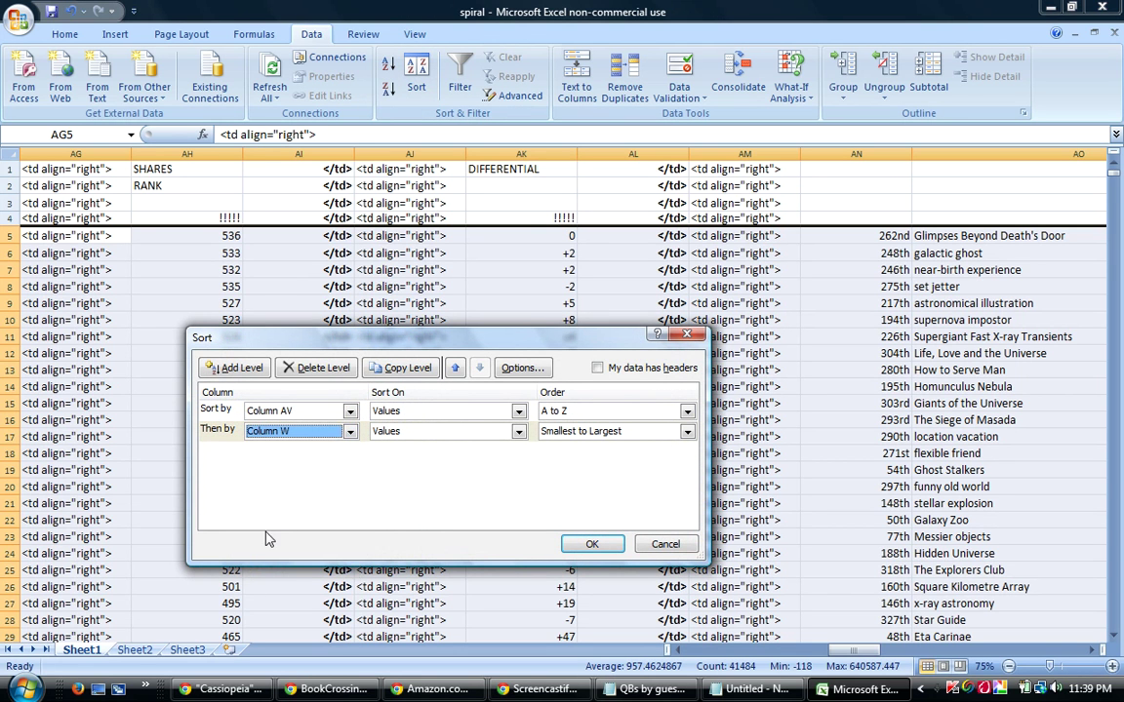
{"action": "left_click", "coordinate": [603, 434]}
{"action": "left_click", "coordinate": [588, 459]}
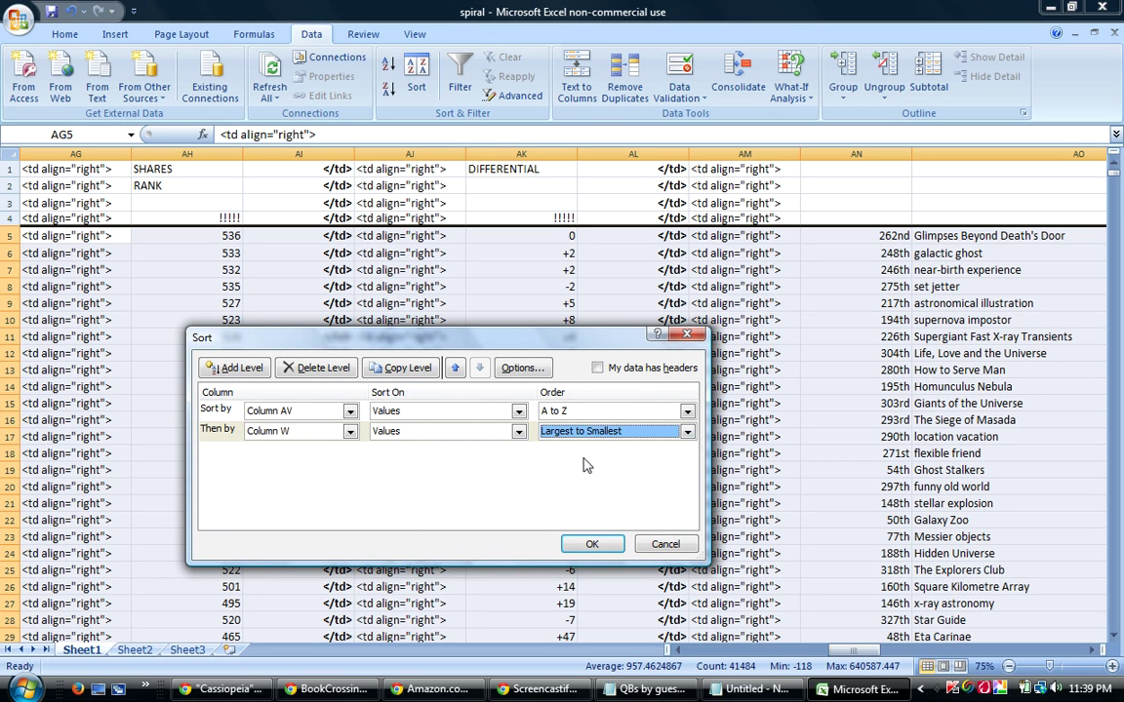
{"action": "left_click", "coordinate": [592, 544]}
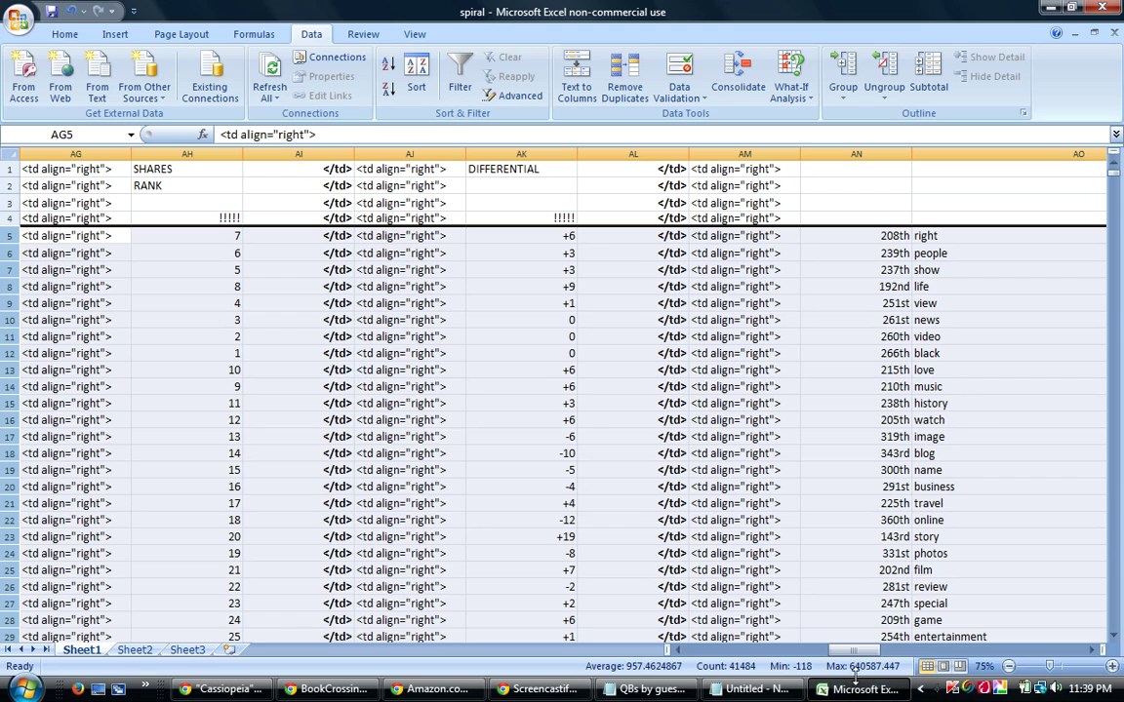
Select rows 5–12 ('right' through 'black') and scroll the view to columns K–Q.
{"action": "left_click_drag", "start_coordinate": [862, 648], "coordinate": [805, 637]}
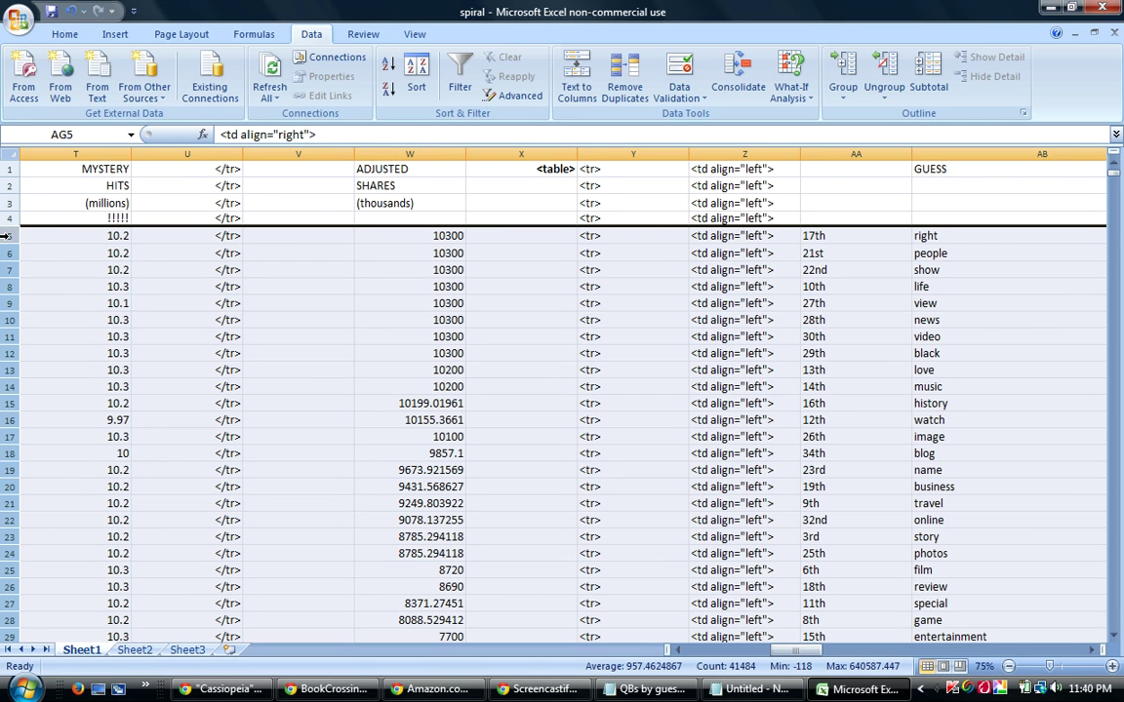
{"action": "left_click_drag", "start_coordinate": [6, 235], "coordinate": [8, 364]}
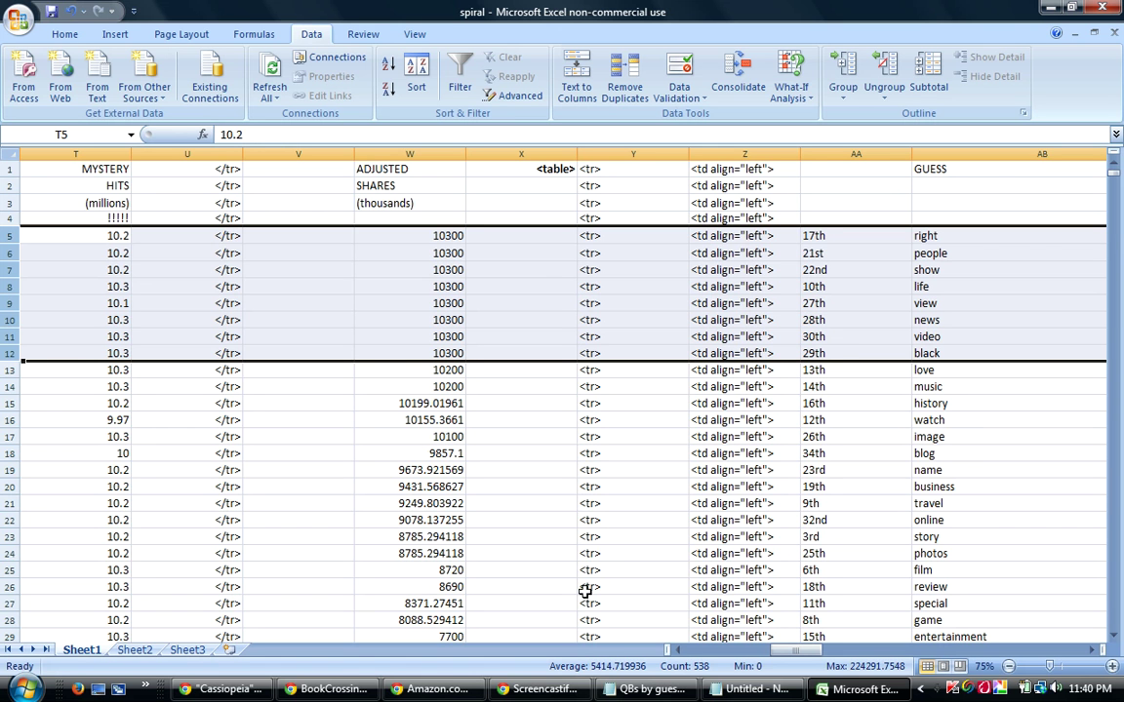
{"action": "left_click_drag", "start_coordinate": [785, 660], "coordinate": [740, 641]}
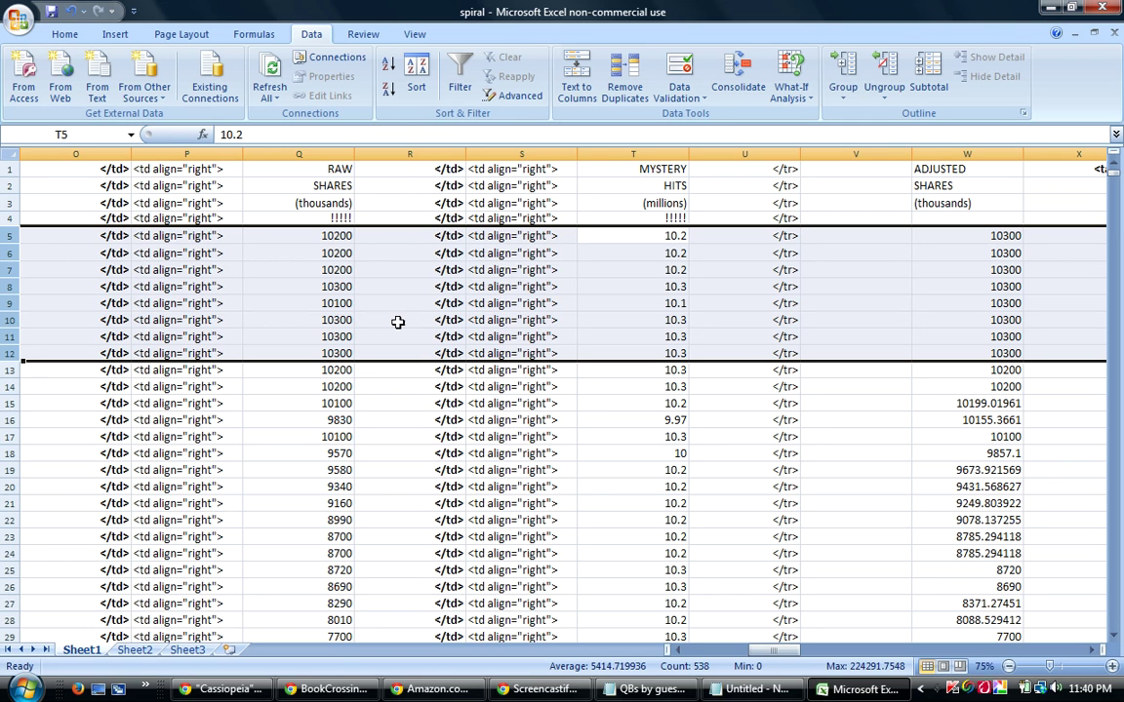
{"action": "left_click_drag", "start_coordinate": [764, 652], "coordinate": [751, 638]}
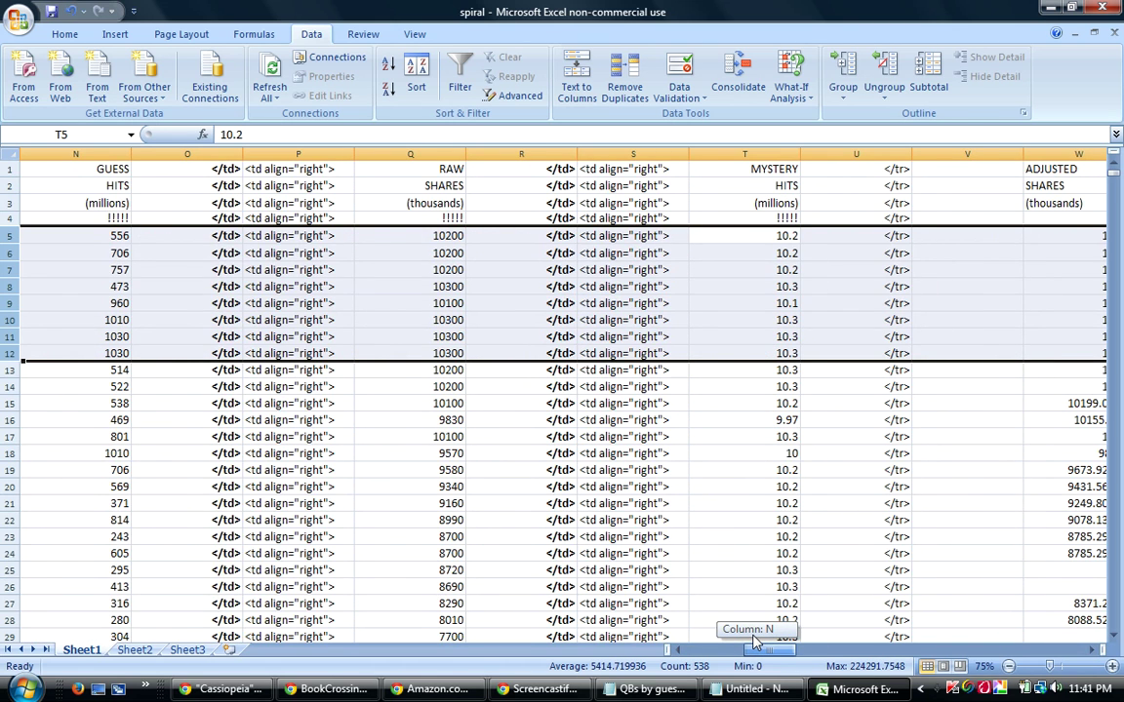
{"action": "left_click_drag", "start_coordinate": [756, 639], "coordinate": [747, 640]}
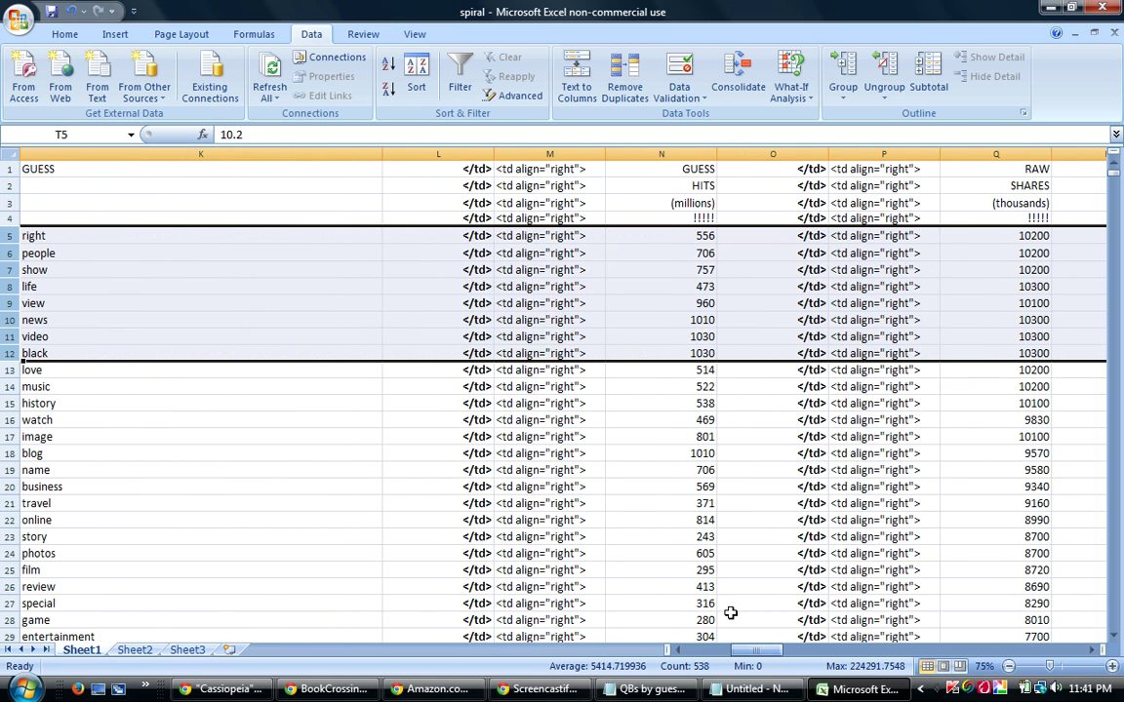
Sort the rows by column AV, then by column N smallest to largest.
{"action": "left_click", "coordinate": [415, 66]}
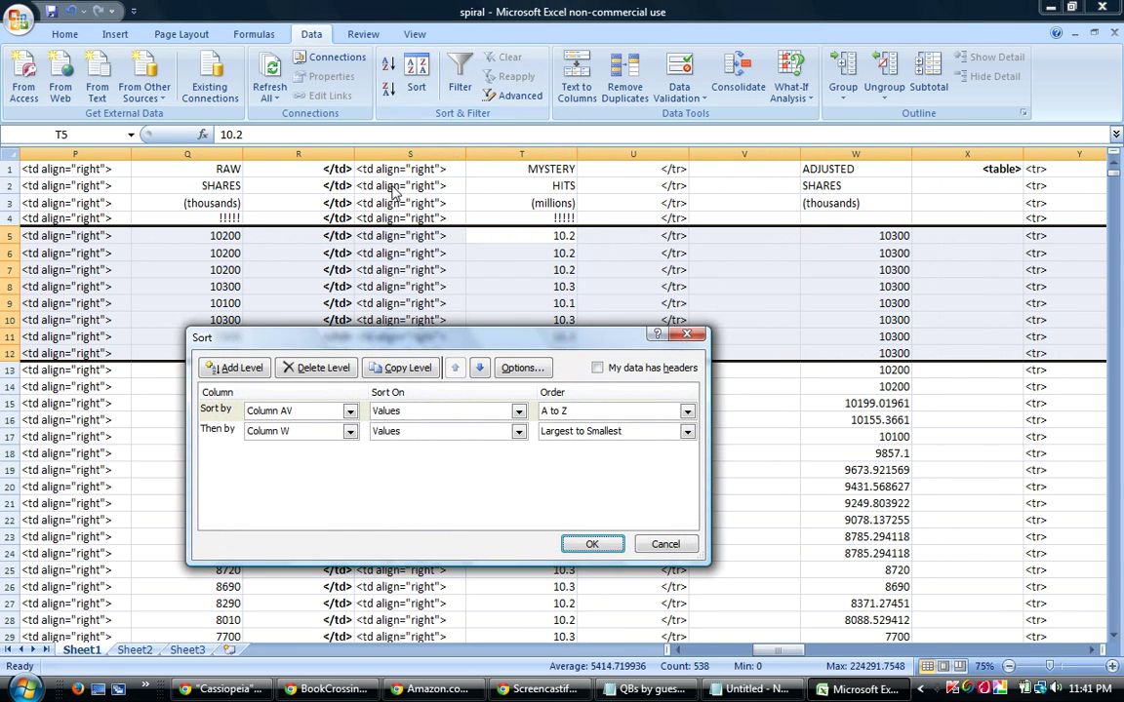
{"action": "left_click", "coordinate": [349, 432]}
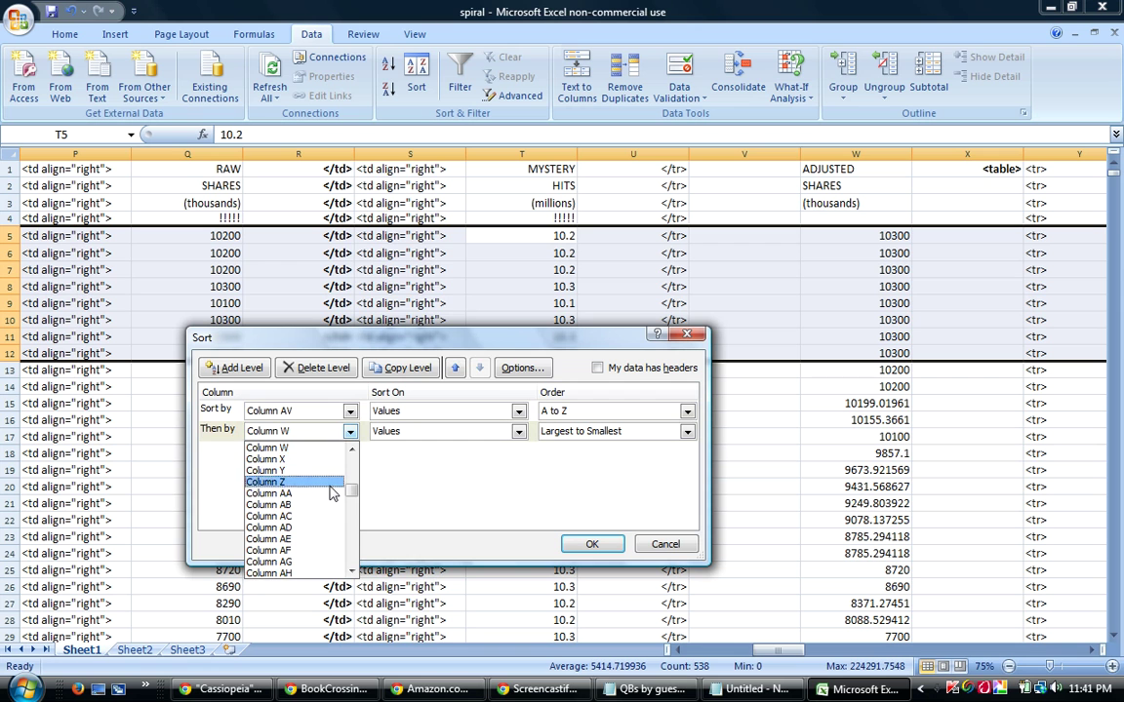
{"action": "left_click_drag", "start_coordinate": [351, 496], "coordinate": [353, 474]}
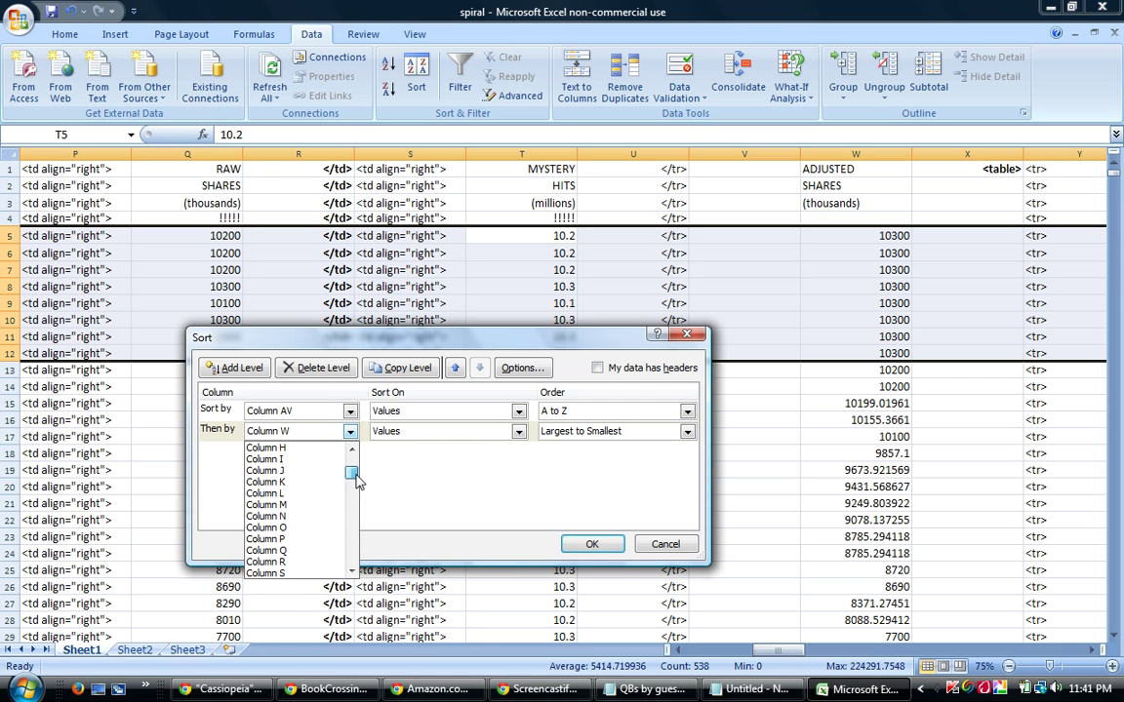
{"action": "left_click", "coordinate": [289, 518]}
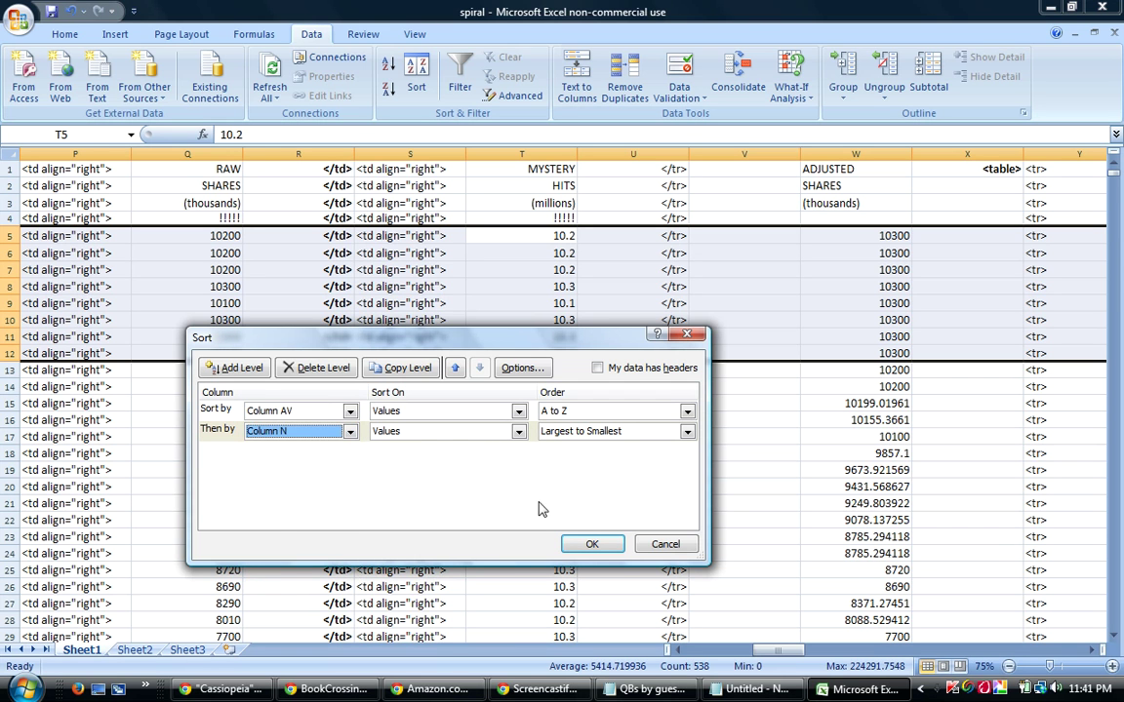
{"action": "left_click", "coordinate": [605, 439]}
{"action": "left_click", "coordinate": [580, 444]}
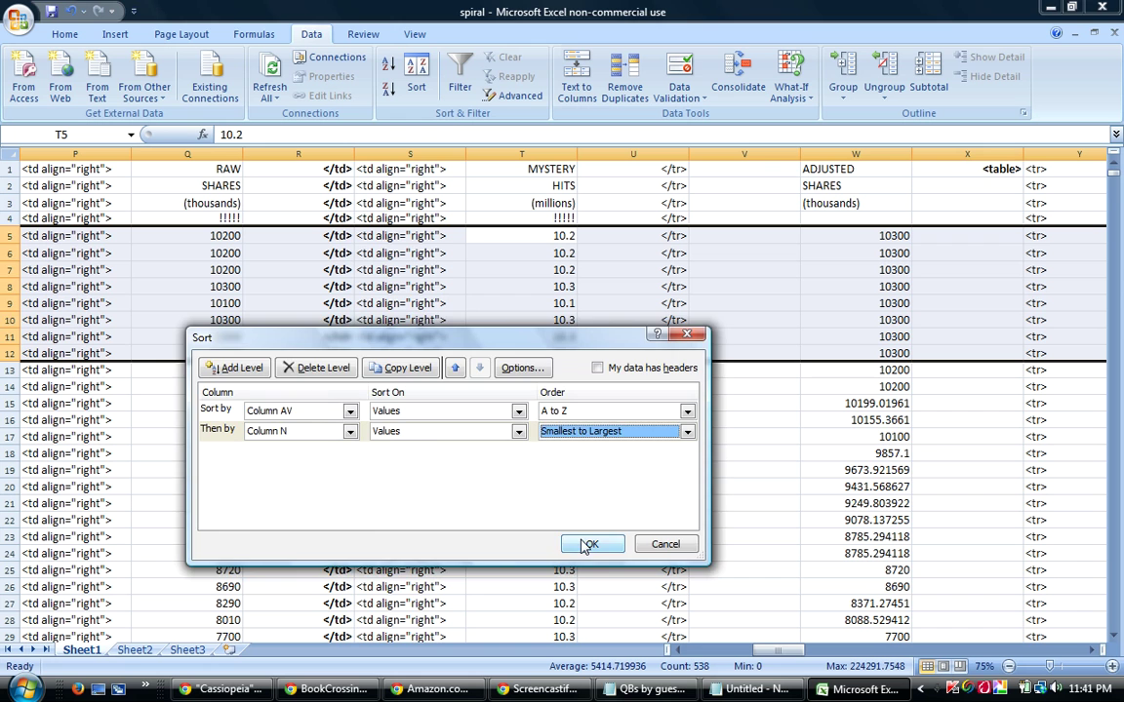
{"action": "left_click", "coordinate": [588, 543]}
Switch the second sort key back to column W, largest to smallest, and re-sort.
{"action": "left_click", "coordinate": [415, 76]}
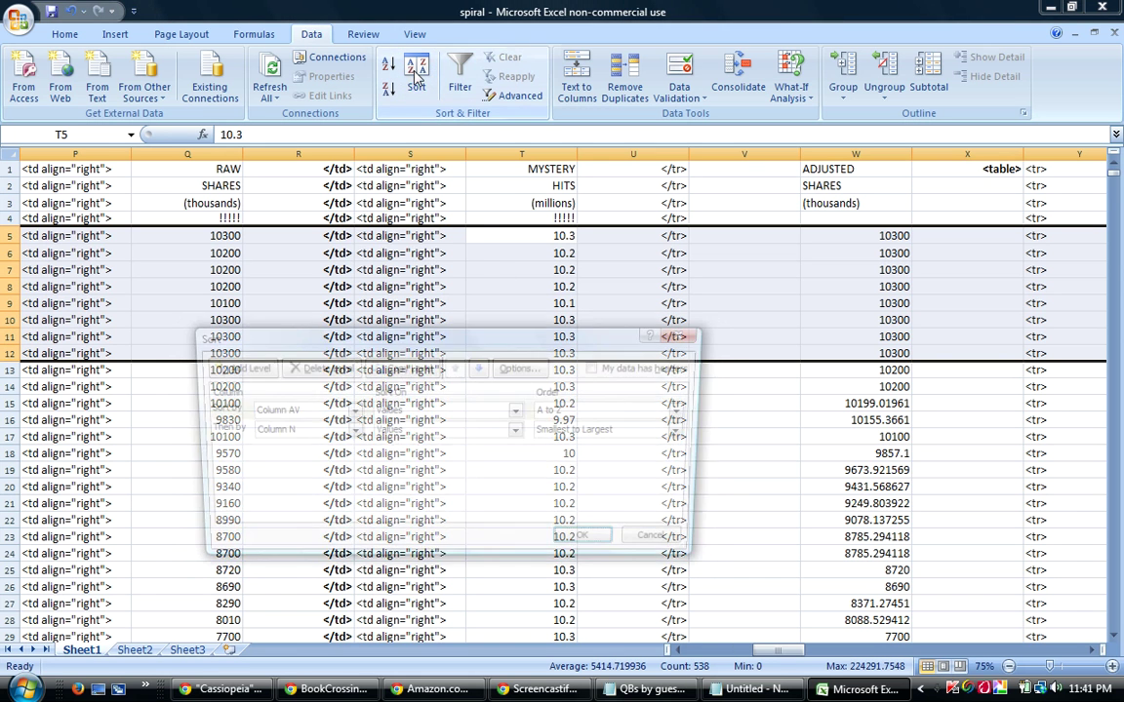
{"action": "left_click", "coordinate": [349, 431]}
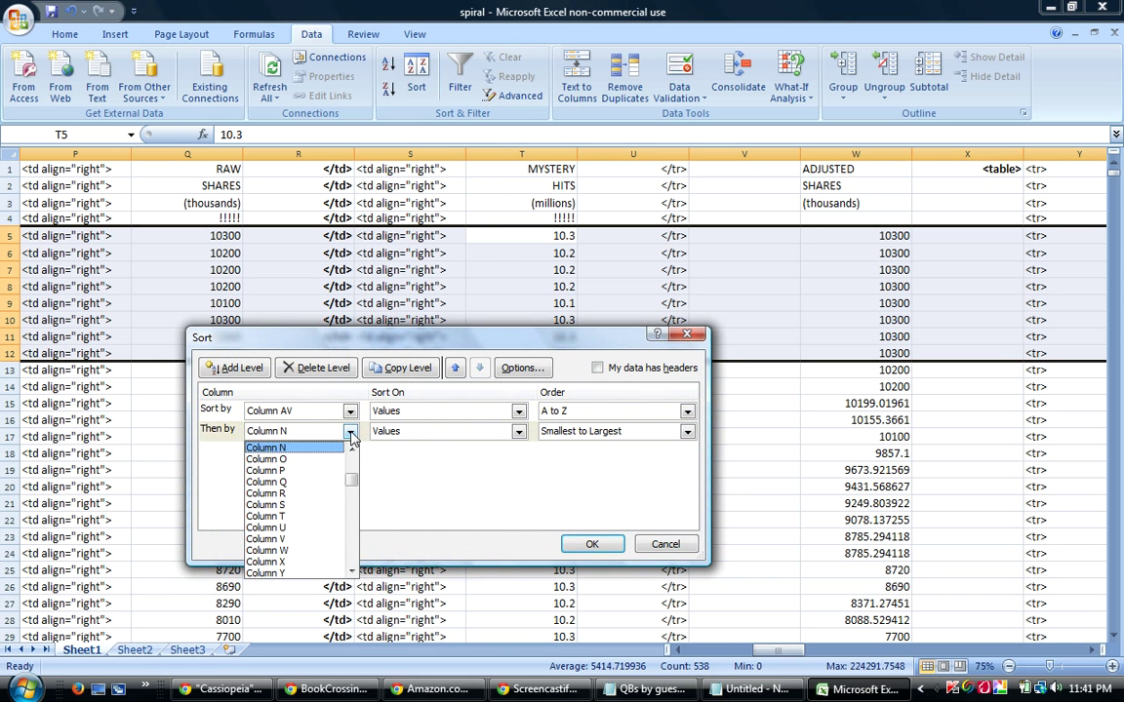
{"action": "left_click", "coordinate": [309, 550]}
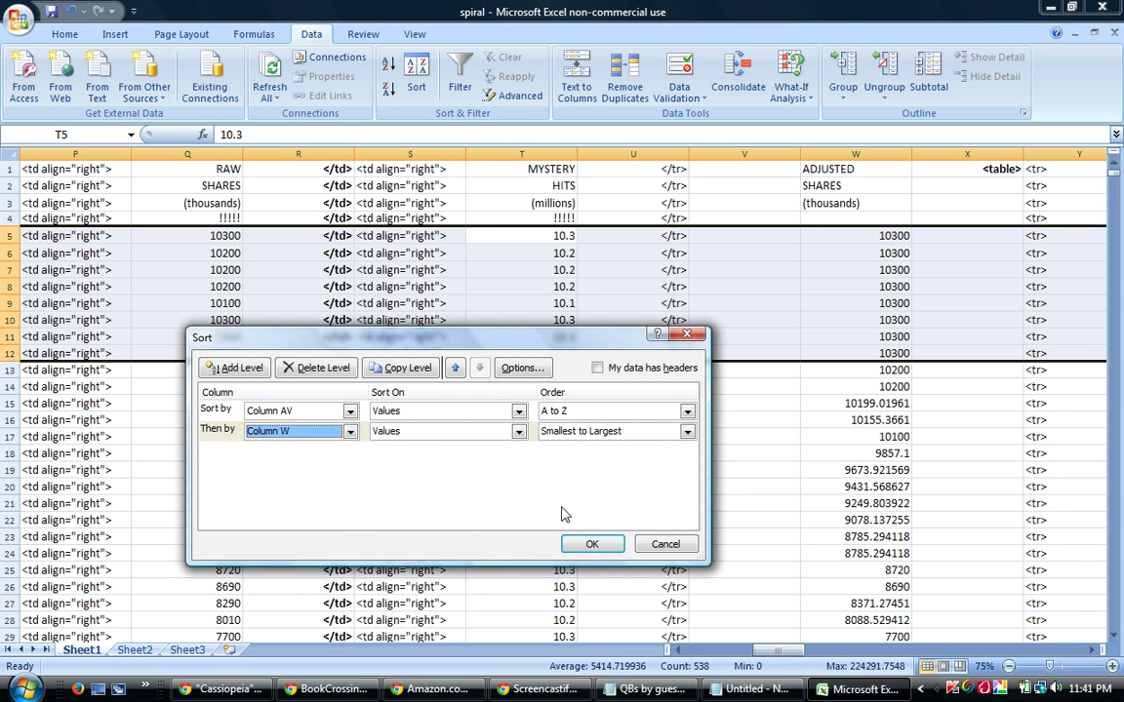
{"action": "left_click", "coordinate": [624, 431]}
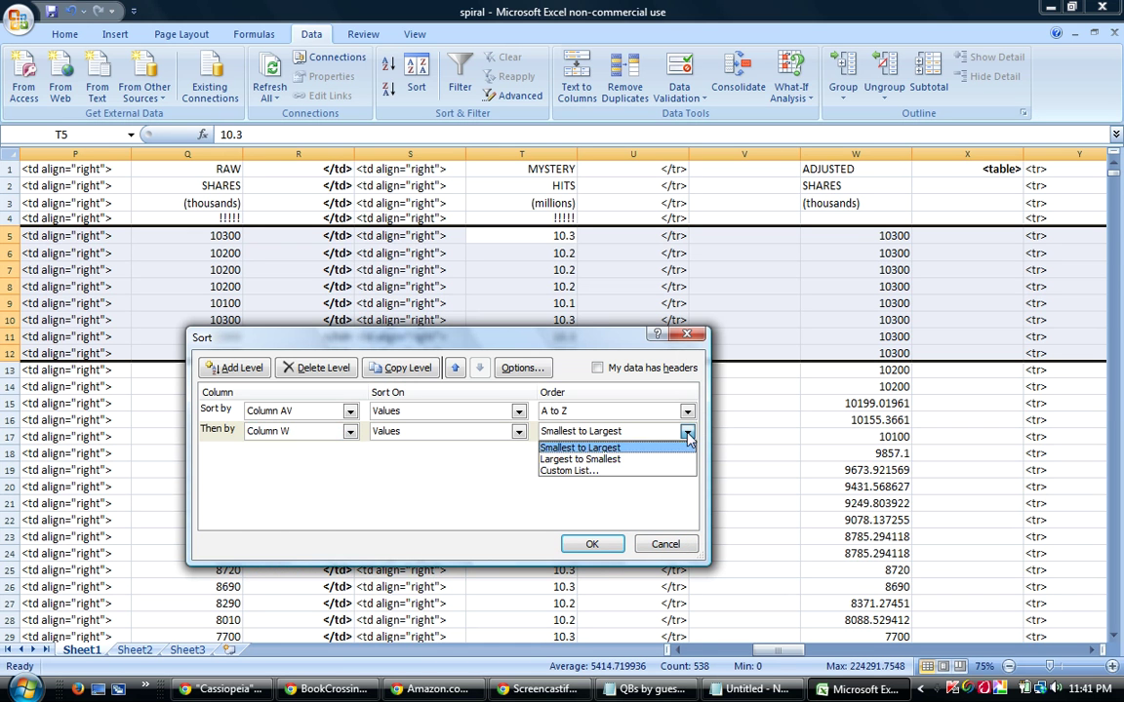
{"action": "left_click", "coordinate": [601, 461]}
{"action": "left_click", "coordinate": [592, 544]}
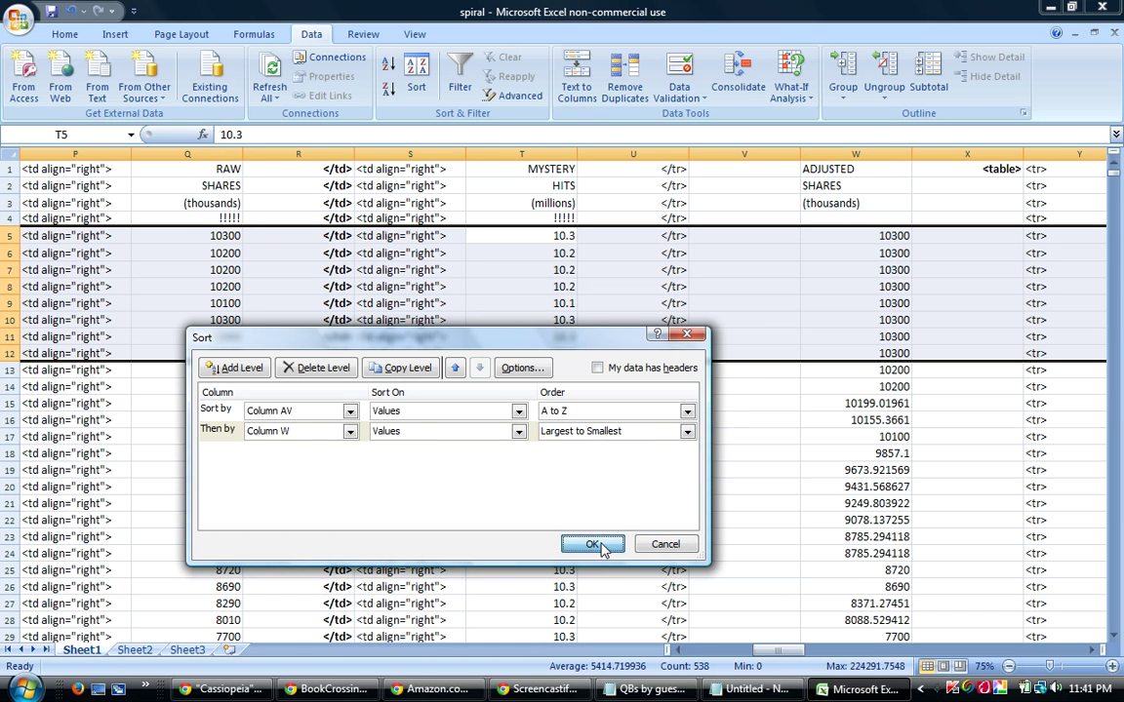
Scroll left through the word table's columns and reopen the Sort dialog.
{"action": "left_click_drag", "start_coordinate": [780, 650], "coordinate": [751, 651]}
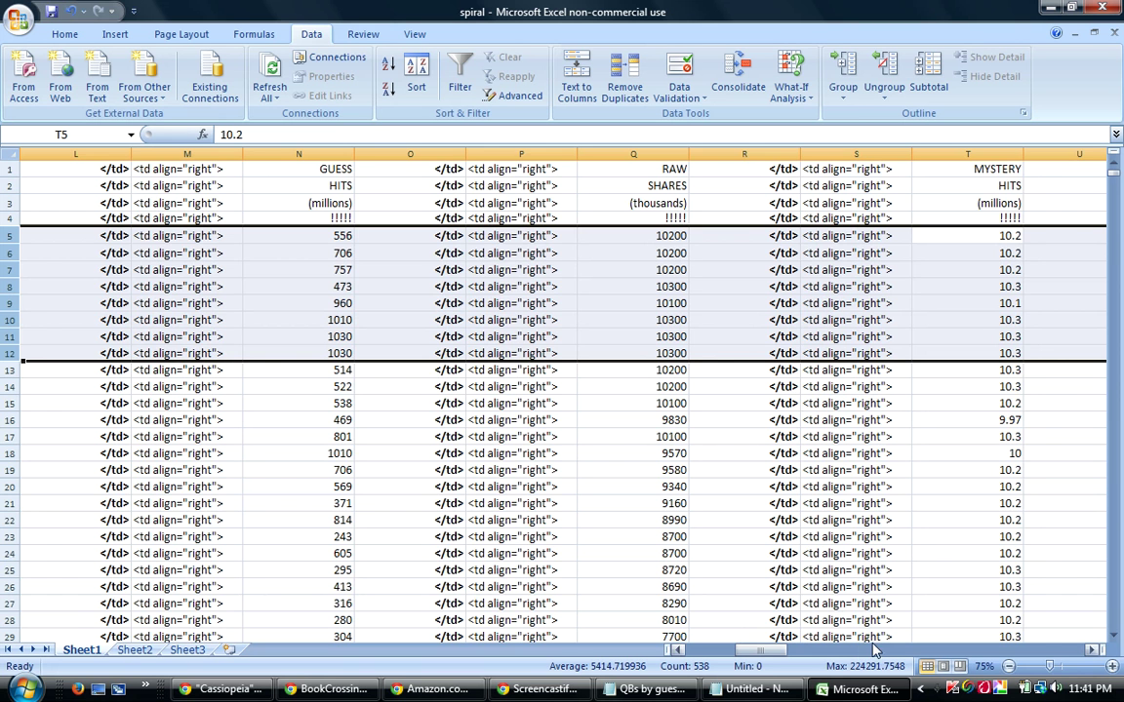
{"action": "left_click_drag", "start_coordinate": [761, 650], "coordinate": [743, 655]}
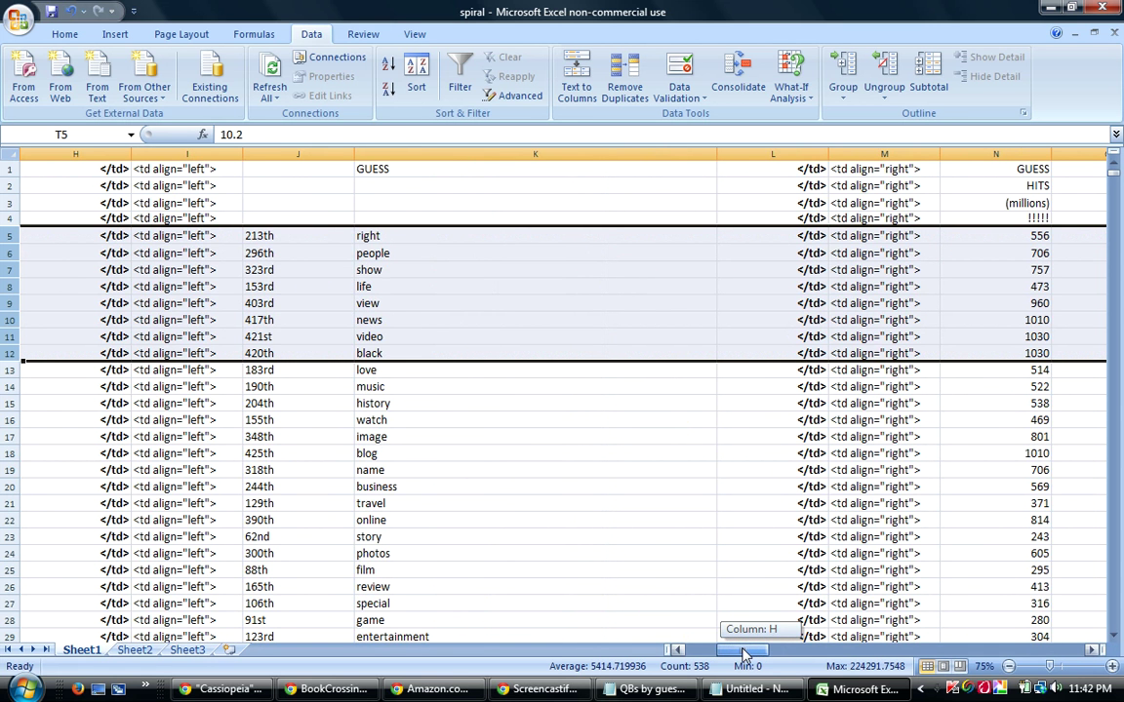
{"action": "left_click", "coordinate": [410, 68]}
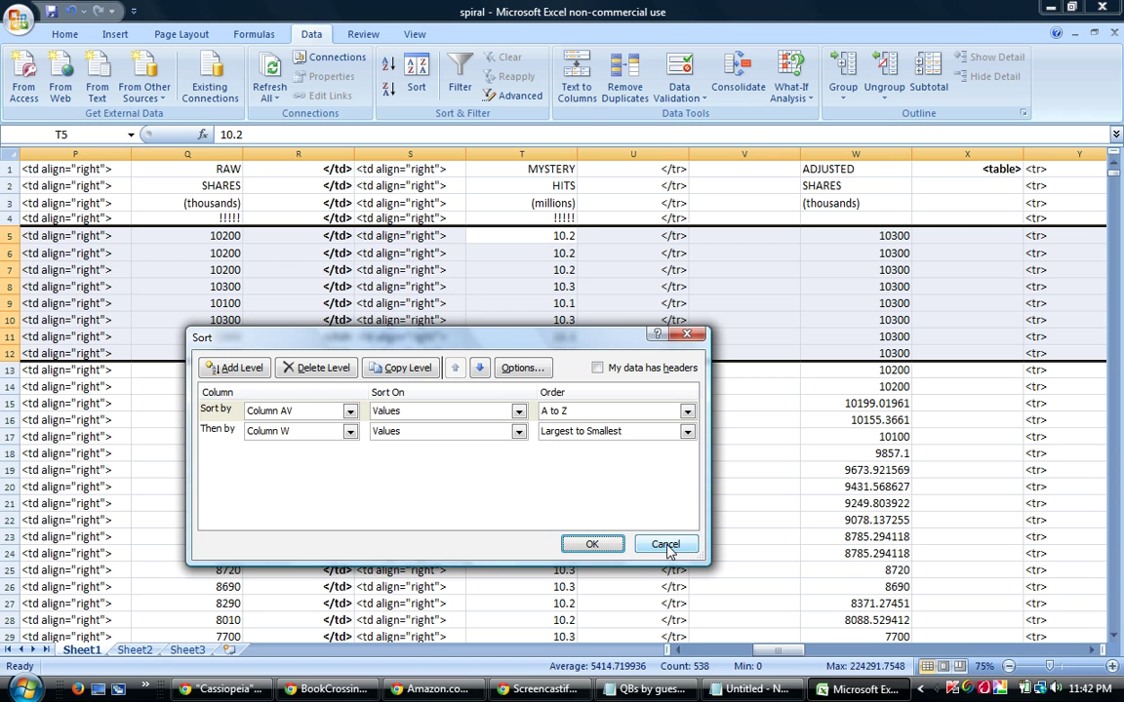
Set column N, smallest to largest, as the second sort key after column AV and apply.
{"action": "left_click", "coordinate": [351, 434]}
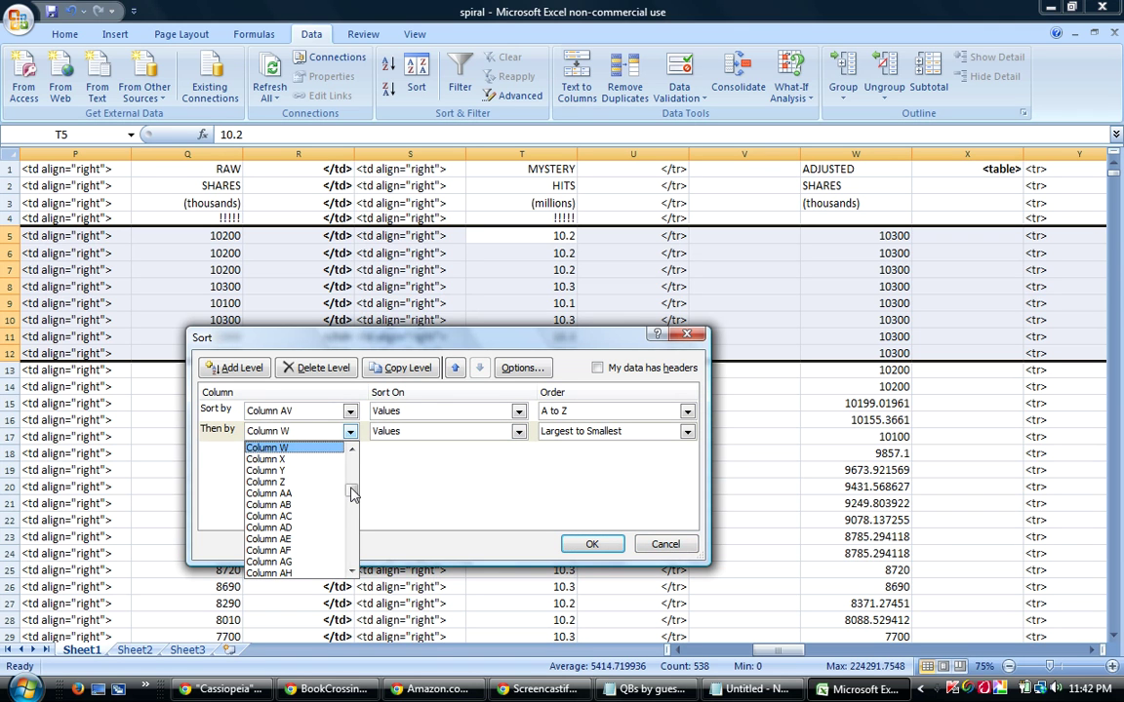
{"action": "scroll", "coordinate": [352, 495], "scroll_direction": "up", "scroll_amount": 3}
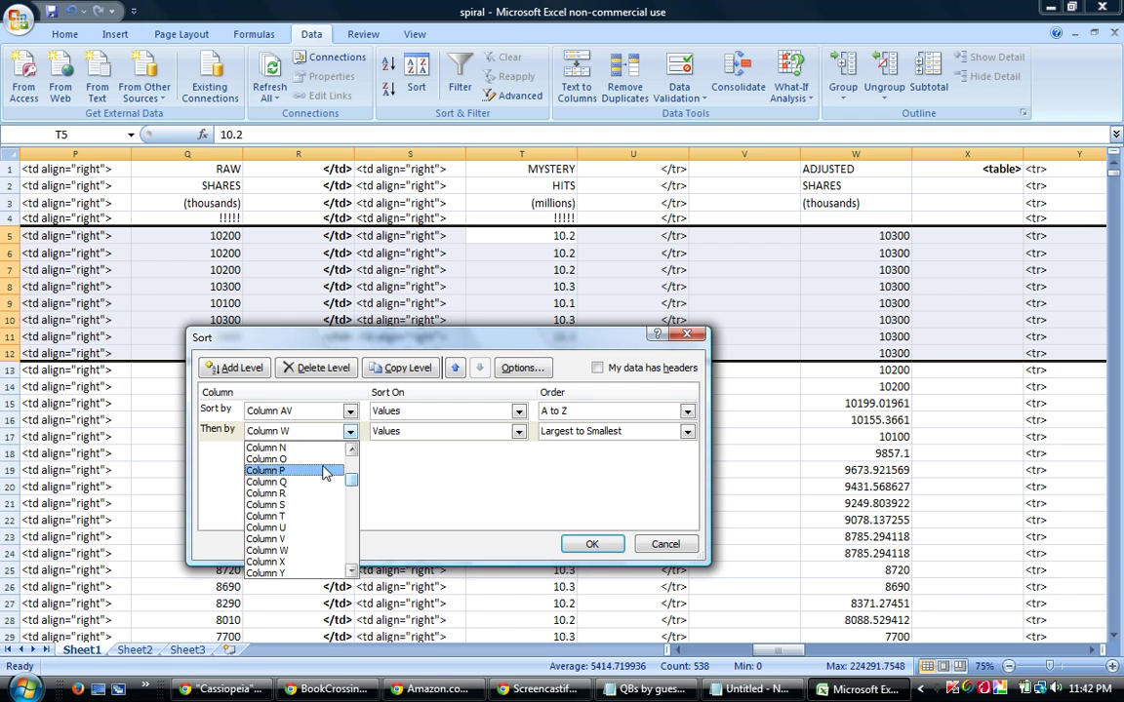
{"action": "left_click", "coordinate": [278, 448]}
{"action": "left_click", "coordinate": [579, 431]}
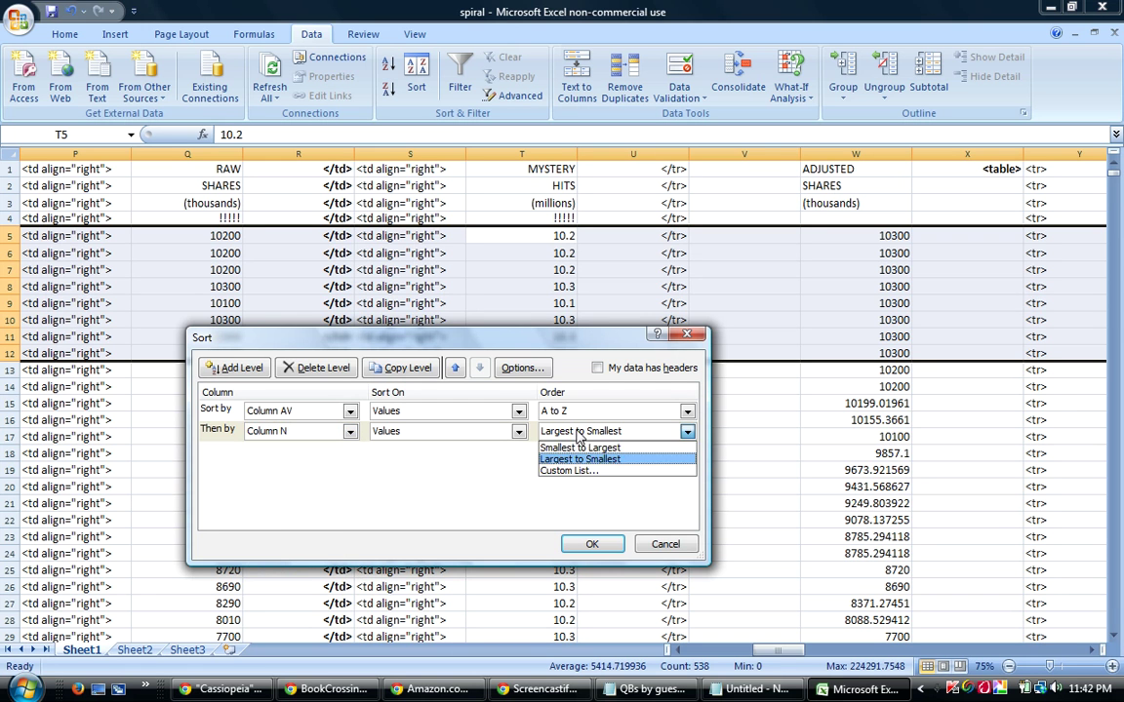
{"action": "left_click", "coordinate": [560, 448]}
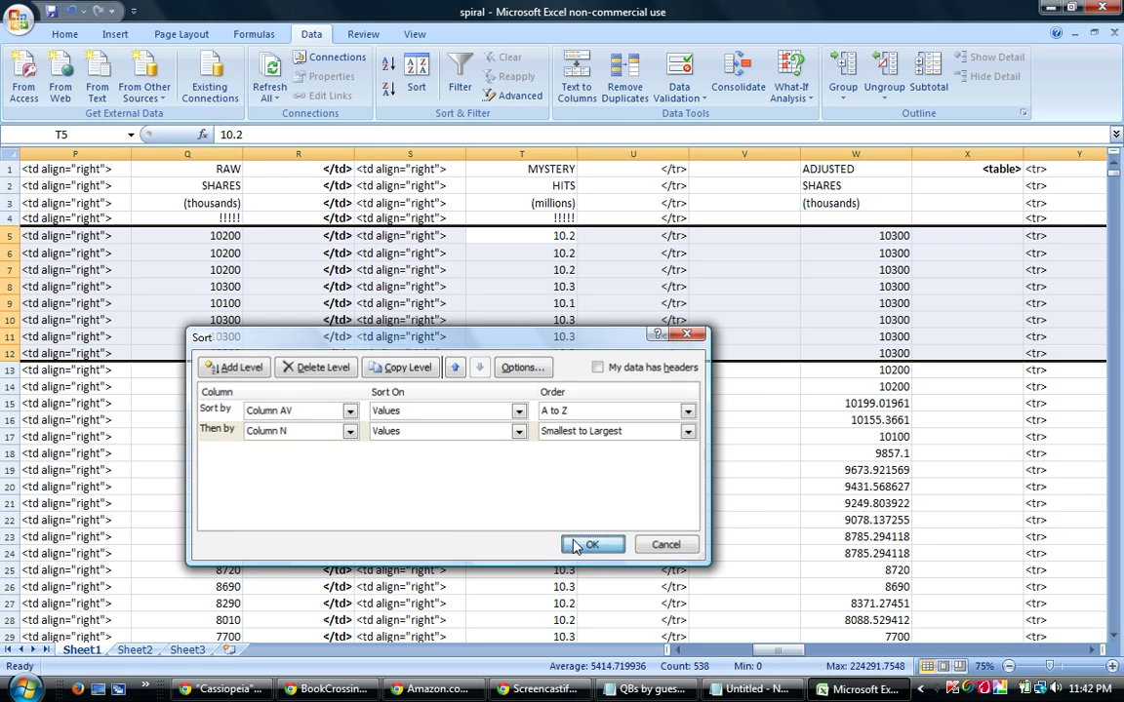
{"action": "left_click", "coordinate": [575, 547]}
Scroll left to the percentage scores and ranks, selecting O11:O12 for the tied video and black rows.
{"action": "left_click_drag", "start_coordinate": [785, 654], "coordinate": [753, 651]}
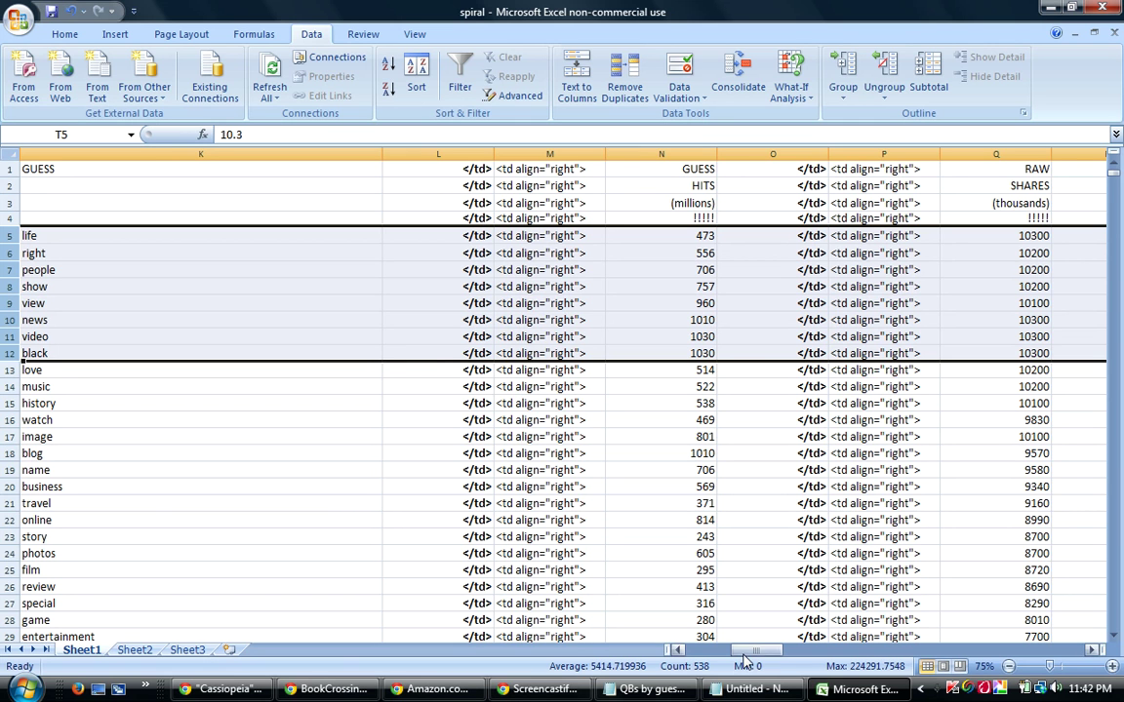
{"action": "left_click_drag", "start_coordinate": [773, 336], "coordinate": [781, 355]}
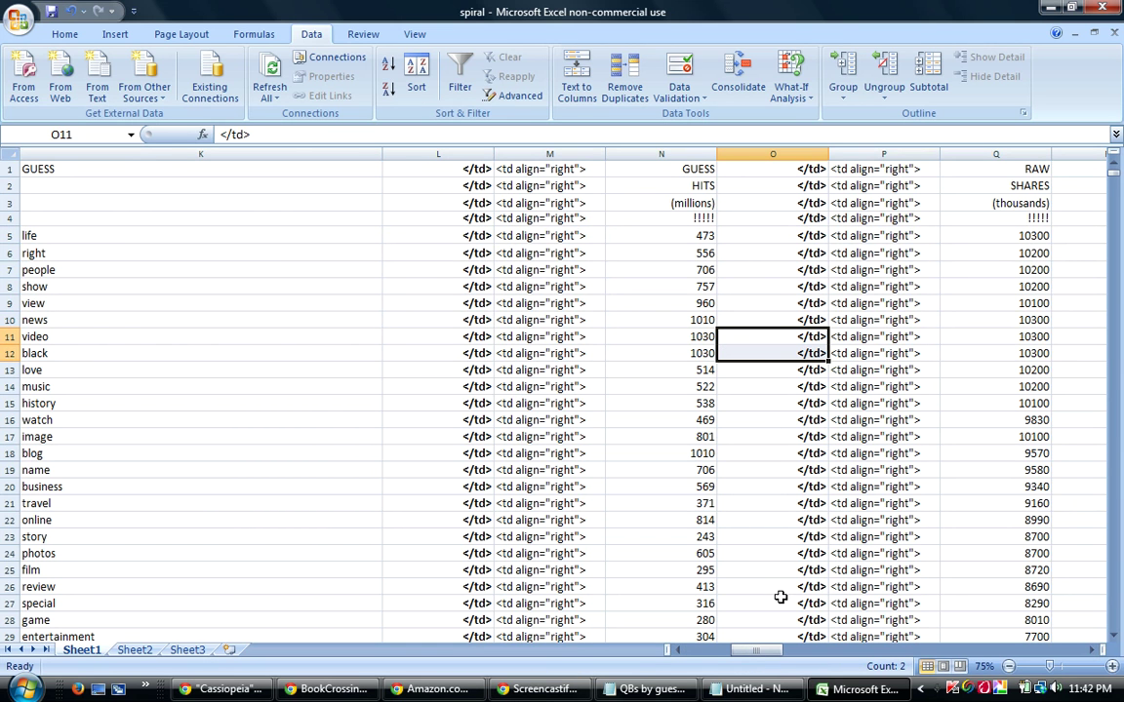
{"action": "left_click_drag", "start_coordinate": [765, 656], "coordinate": [763, 658]}
{"action": "left_click_drag", "start_coordinate": [748, 655], "coordinate": [745, 653]}
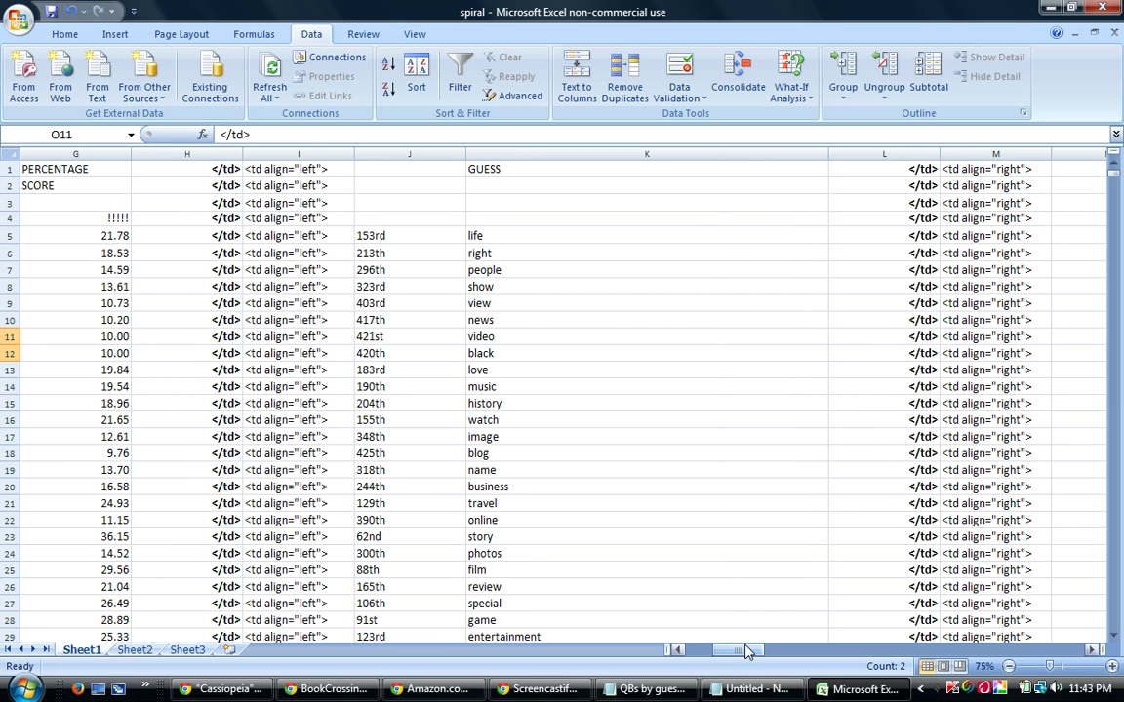
Check G5's =W5/N5 formula and scroll left to the OVERALL SCORE column.
{"action": "left_click", "coordinate": [114, 235]}
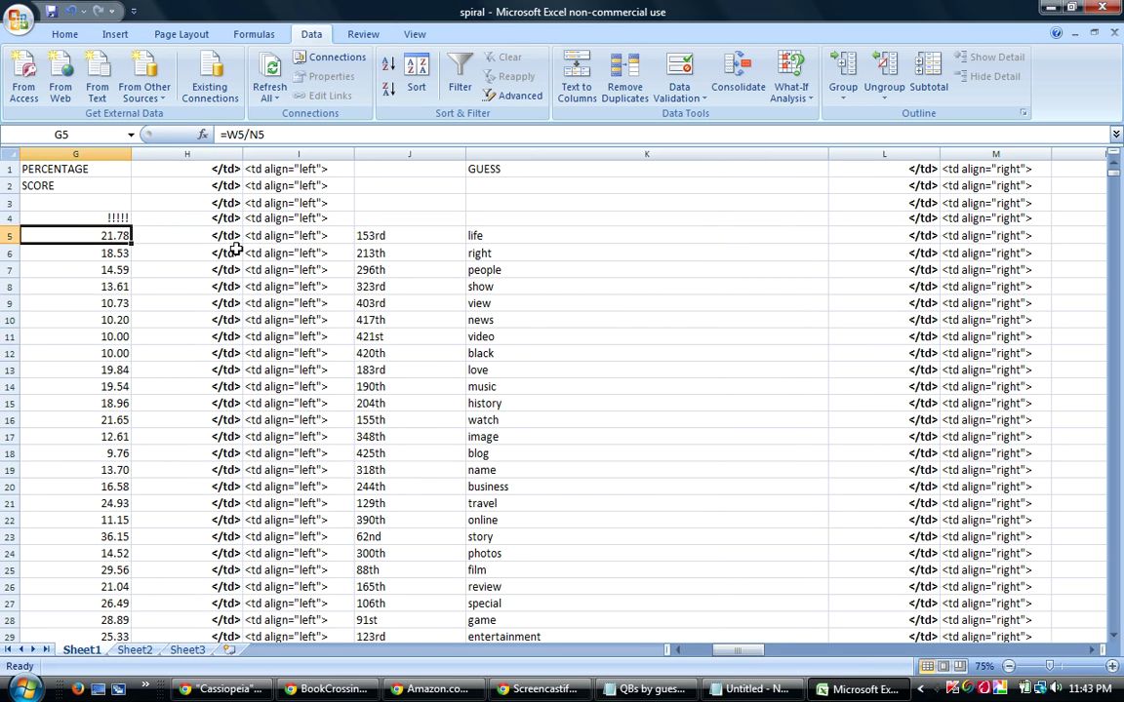
{"action": "left_click_drag", "start_coordinate": [754, 654], "coordinate": [734, 655]}
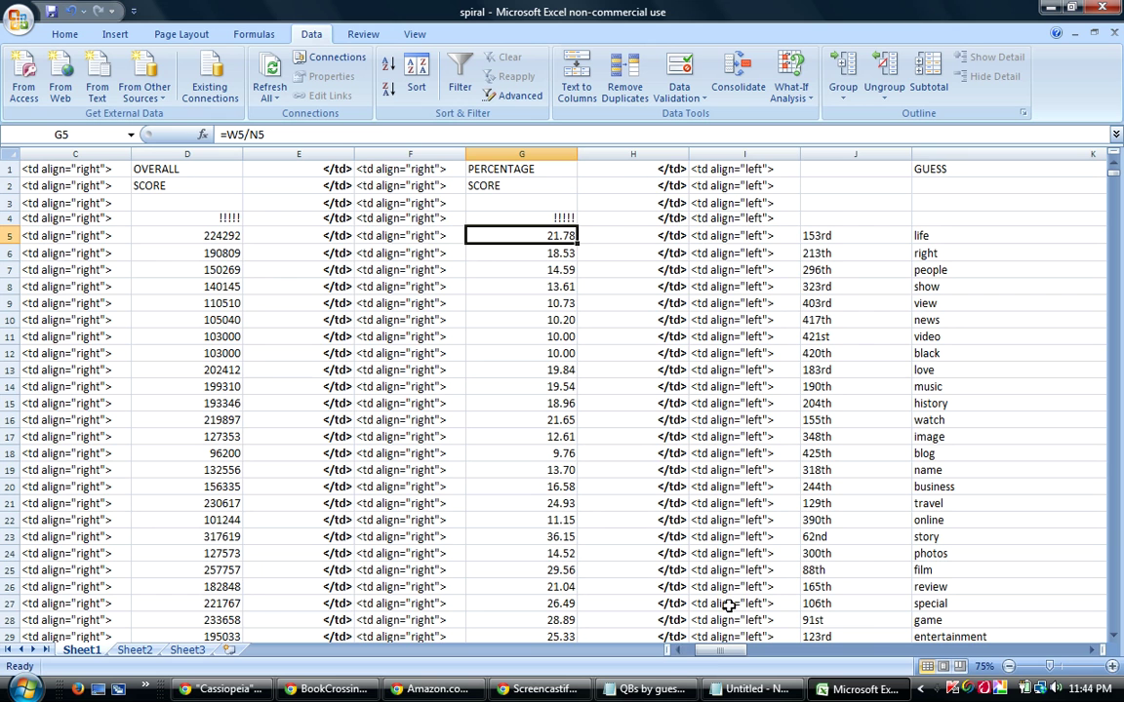
{"action": "left_click_drag", "start_coordinate": [720, 659], "coordinate": [724, 660]}
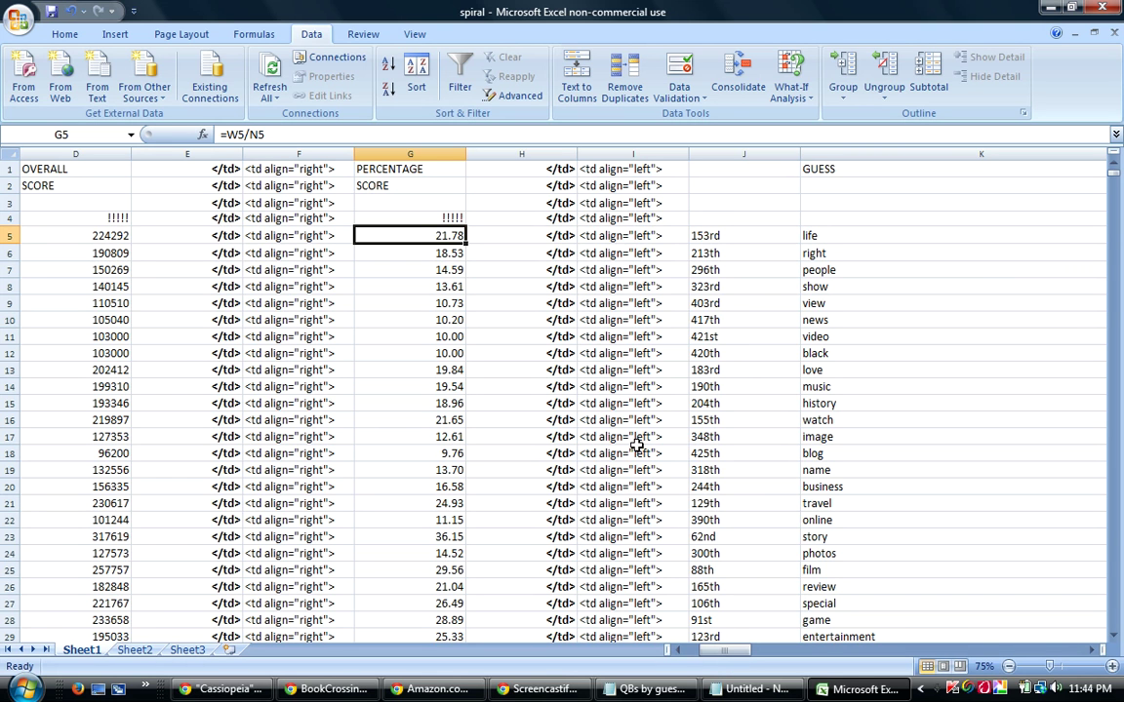
Restore Excel and move it left, then bring Notepad forward and enlarge it.
{"action": "left_click", "coordinate": [1071, 12]}
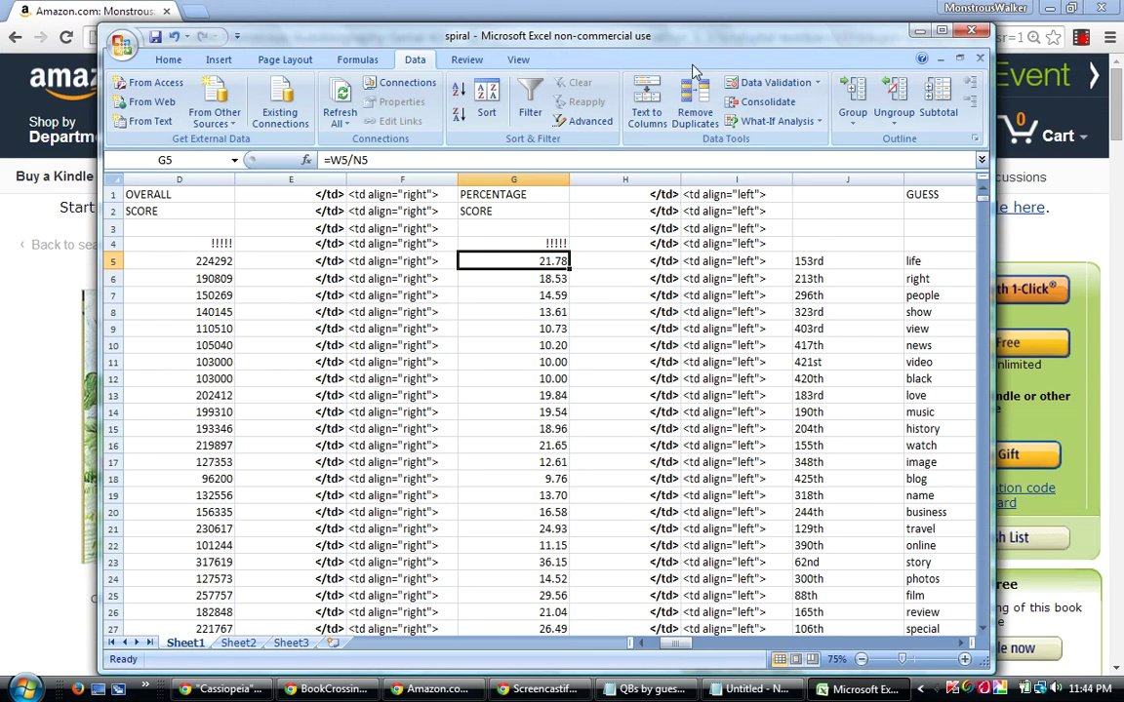
{"action": "left_click_drag", "start_coordinate": [695, 37], "coordinate": [180, 52]}
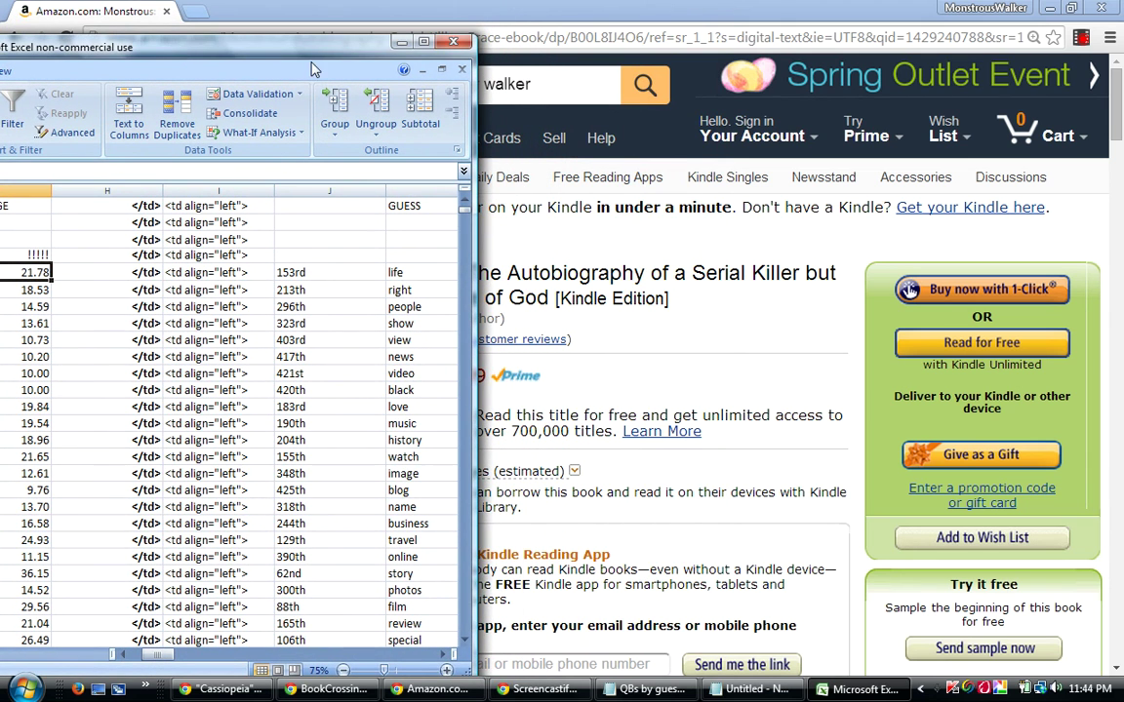
{"action": "left_click", "coordinate": [751, 689]}
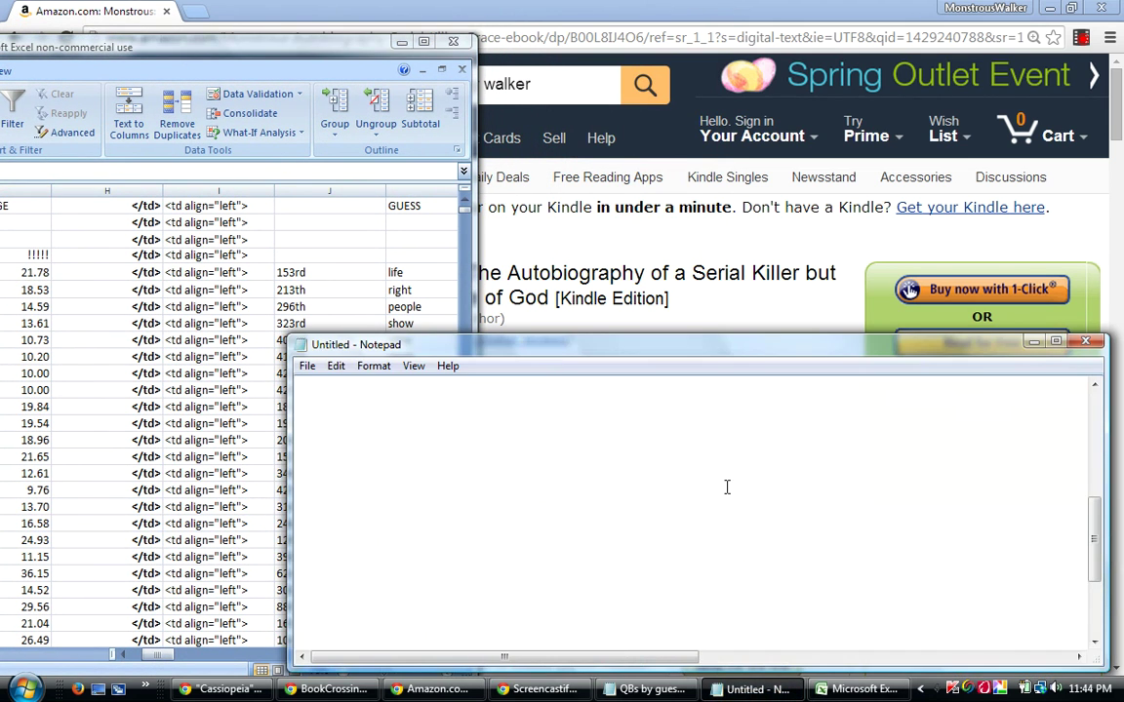
{"action": "left_click_drag", "start_coordinate": [738, 337], "coordinate": [759, 53]}
Put the cursor after '5th place ribbon' and add blank lines below it.
{"action": "left_click", "coordinate": [663, 224]}
{"action": "left_click_drag", "start_coordinate": [630, 223], "coordinate": [535, 225]}
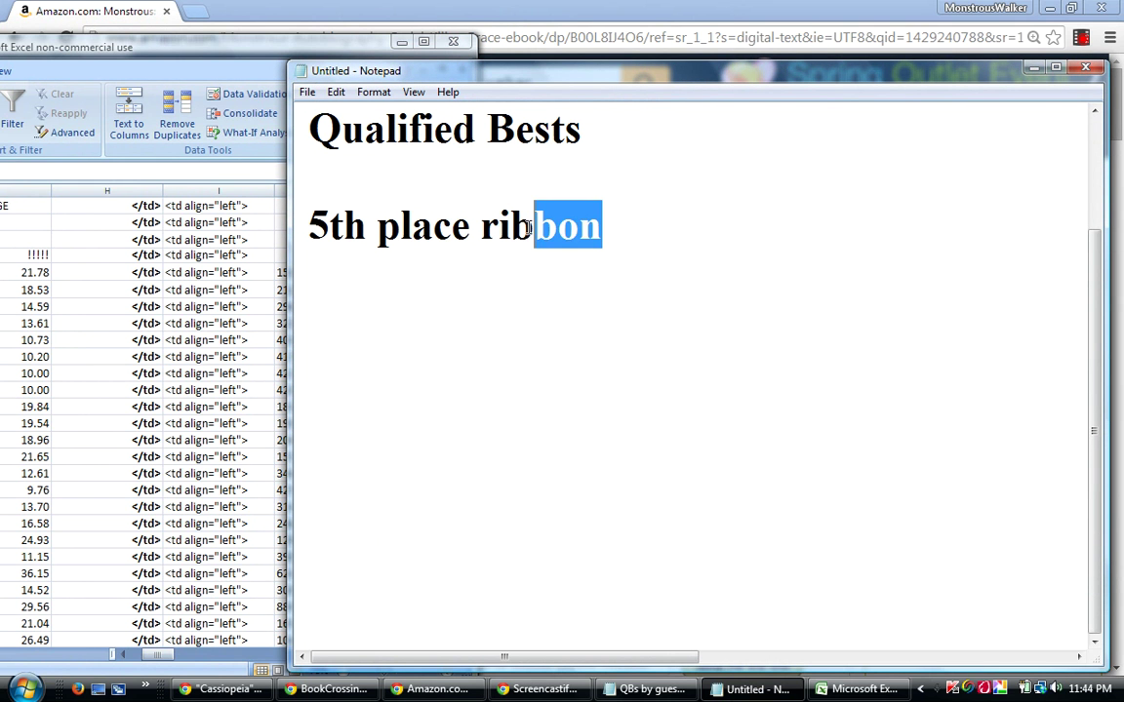
{"action": "left_click", "coordinate": [659, 243]}
{"action": "key", "text": "Return"}
{"action": "key", "text": "Return"}
{"action": "key", "text": "Return"}
{"action": "key", "text": "Return"}
{"action": "key", "text": "Return"}
{"action": "key", "text": "Return"}
{"action": "key", "text": "Return"}
{"action": "key", "text": "Return"}
{"action": "key", "text": "Return"}
{"action": "key", "text": "Return"}
{"action": "key", "text": "Return"}
{"action": "key", "text": "Return"}
{"action": "key", "text": "Return"}
{"action": "key", "text": "Return"}
{"action": "key", "text": "Return"}
{"action": "key", "text": "Return"}
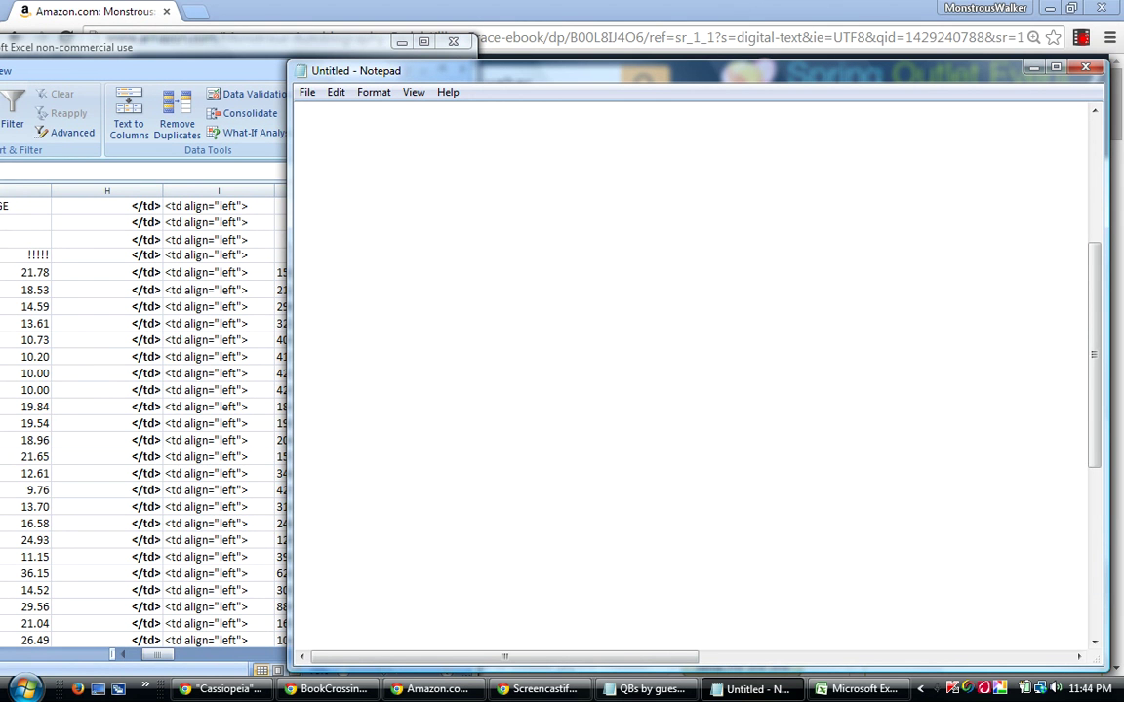
Narrow the blank Notepad and place it right of the Excel ranking and GUESS columns.
{"action": "left_click", "coordinate": [338, 119]}
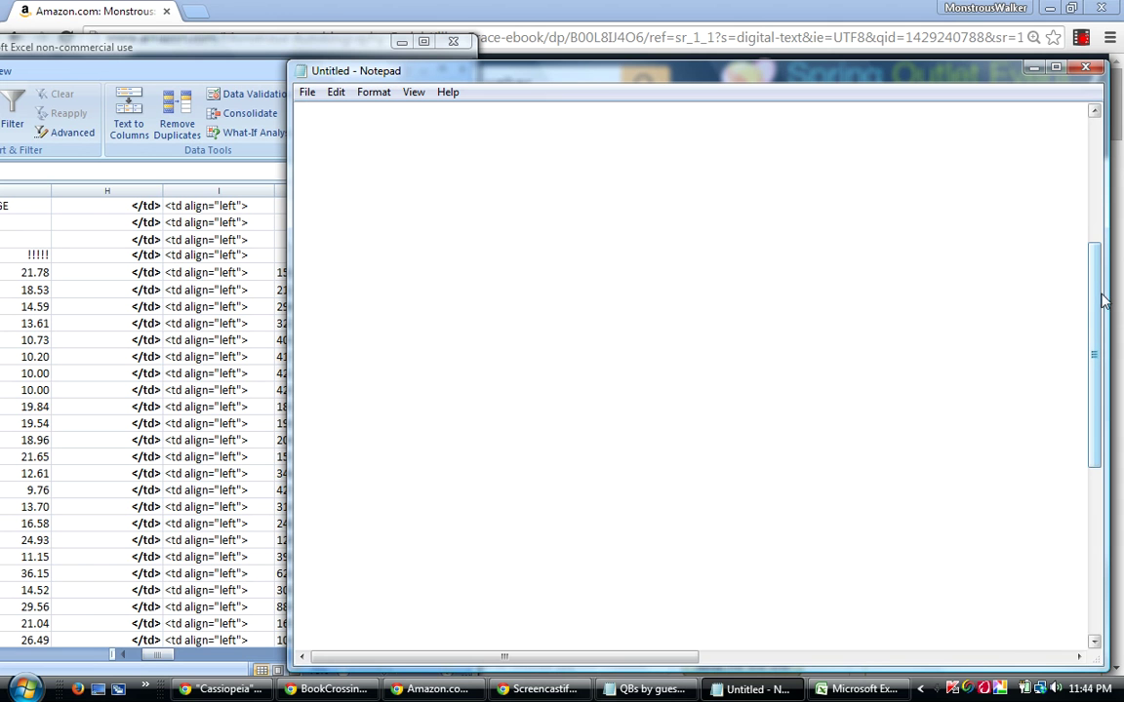
{"action": "left_click_drag", "start_coordinate": [1107, 293], "coordinate": [971, 293]}
{"action": "left_click_drag", "start_coordinate": [659, 76], "coordinate": [810, 63]}
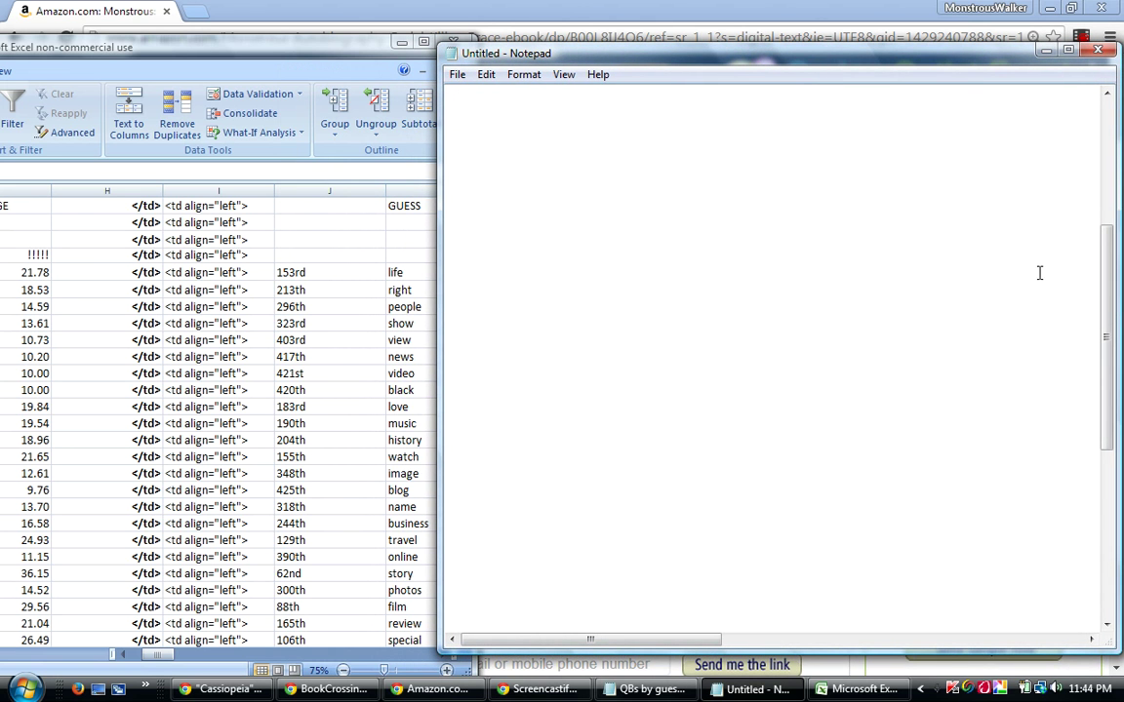
{"action": "left_click_drag", "start_coordinate": [1117, 318], "coordinate": [1073, 318]}
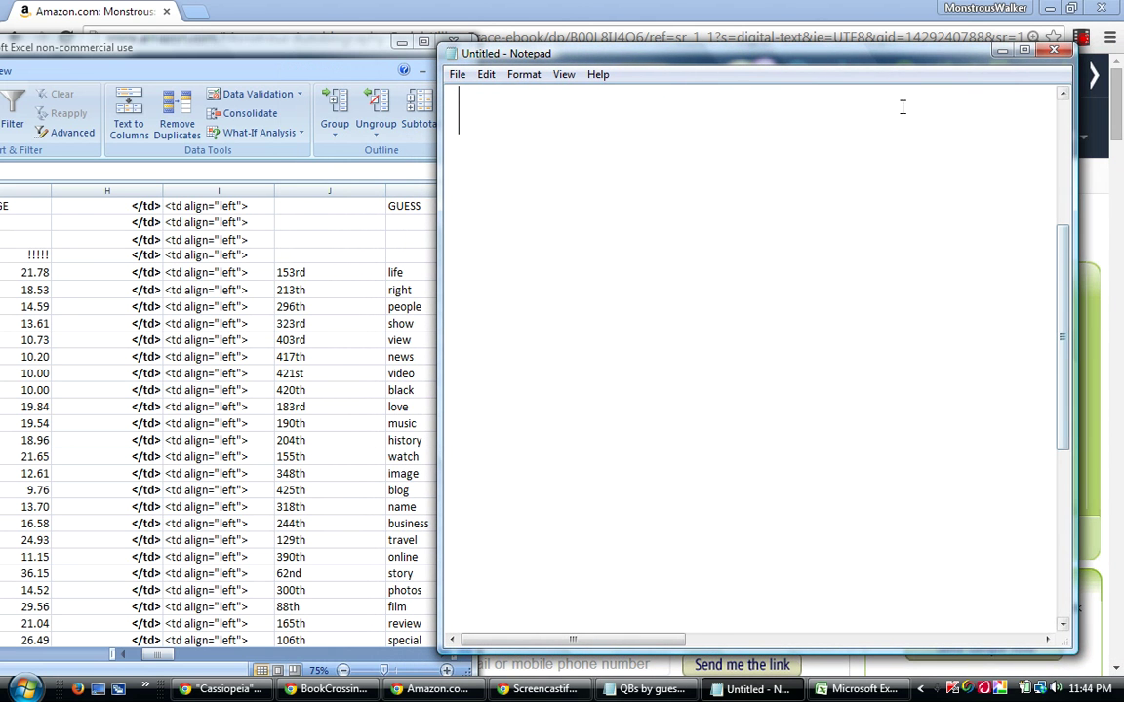
{"action": "left_click_drag", "start_coordinate": [902, 60], "coordinate": [949, 71]}
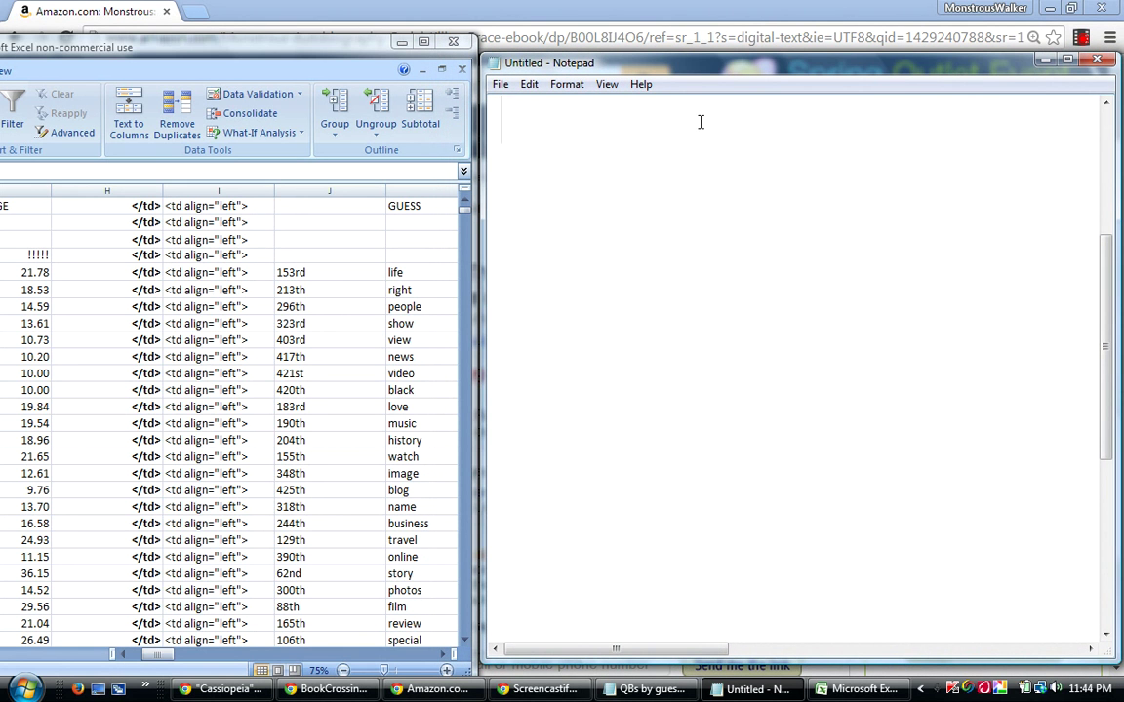
{"action": "left_click_drag", "start_coordinate": [725, 68], "coordinate": [725, 61]}
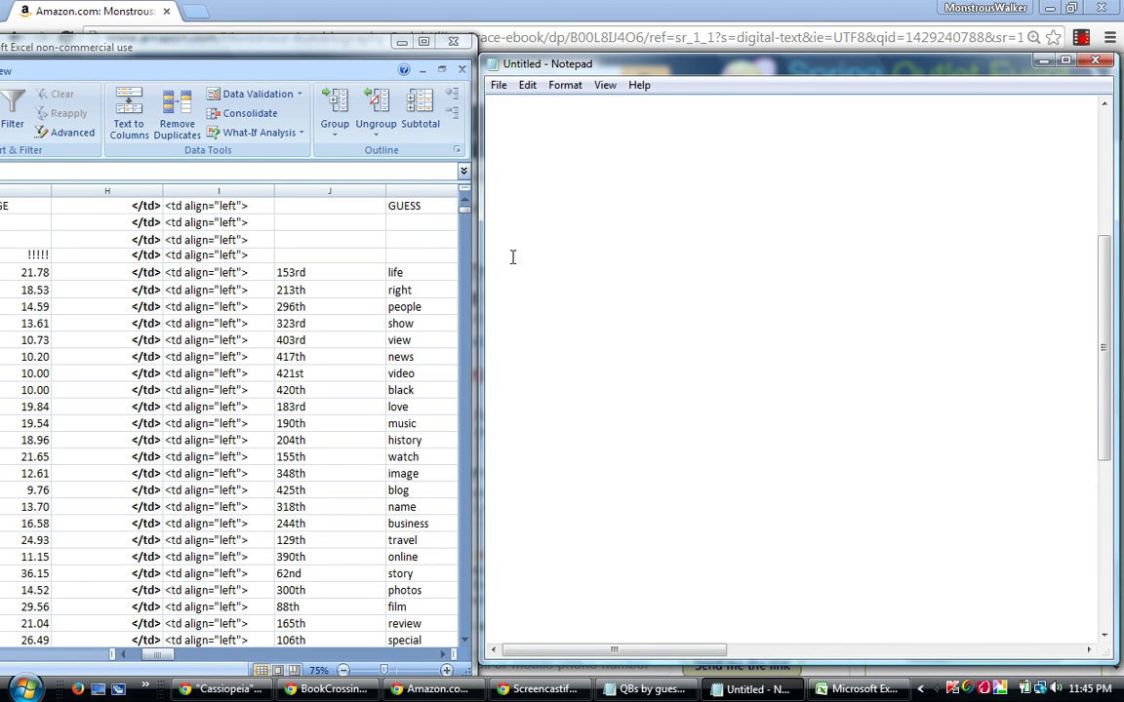
{"action": "left_click", "coordinate": [400, 271]}
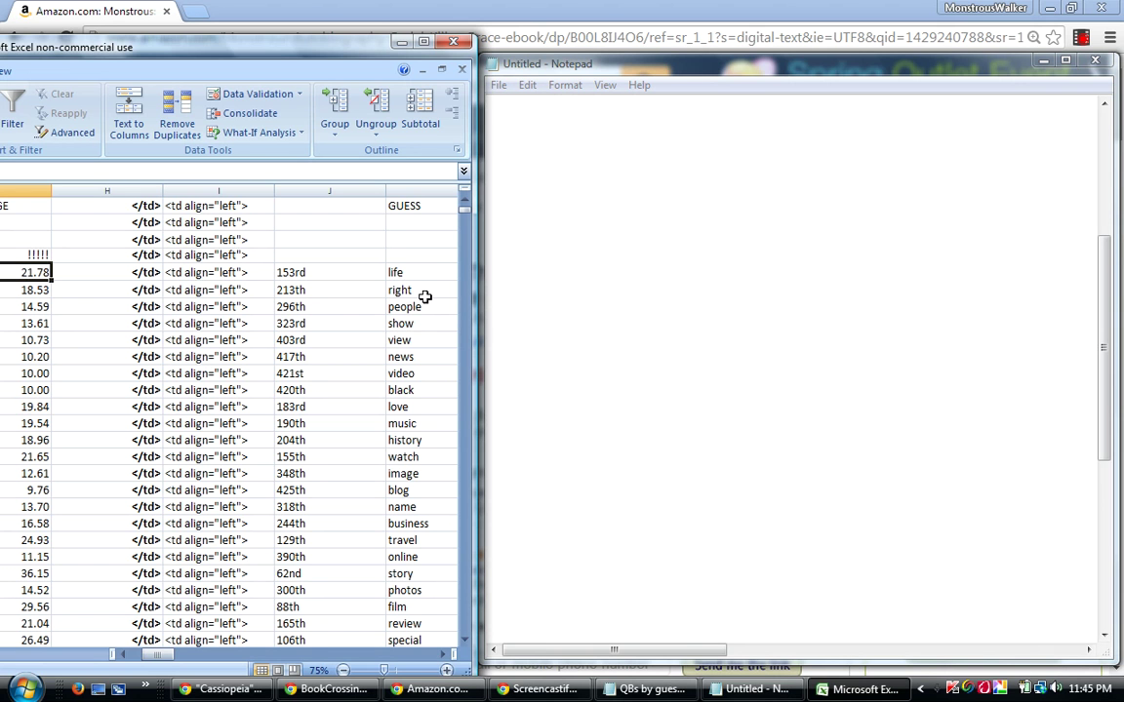
{"action": "left_click", "coordinate": [573, 210]}
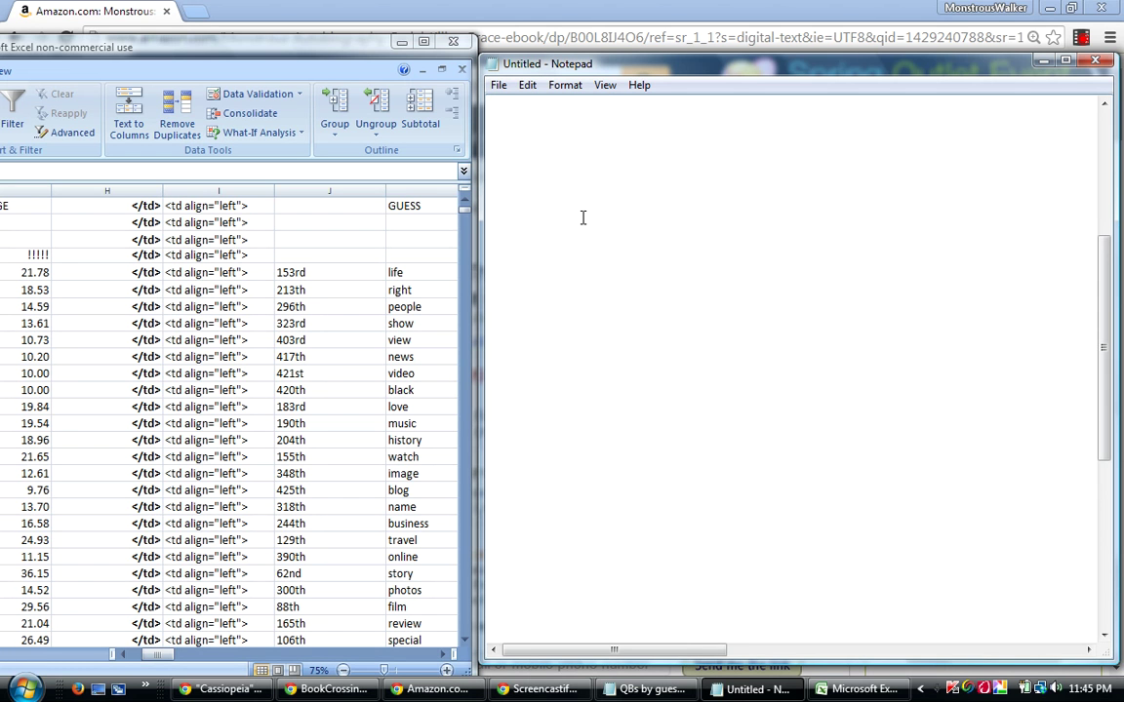
Type 1st "life" as the first line of the ranking list.
{"action": "type", "text": "1st "}
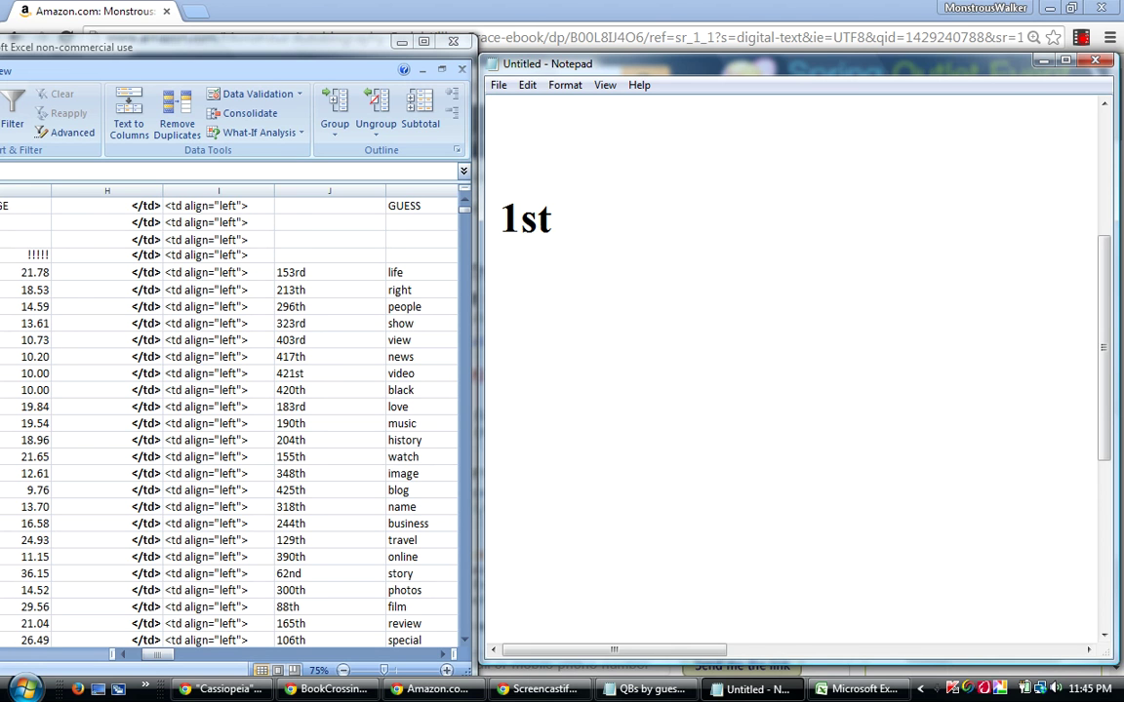
{"action": "type", "text": "\"life"}
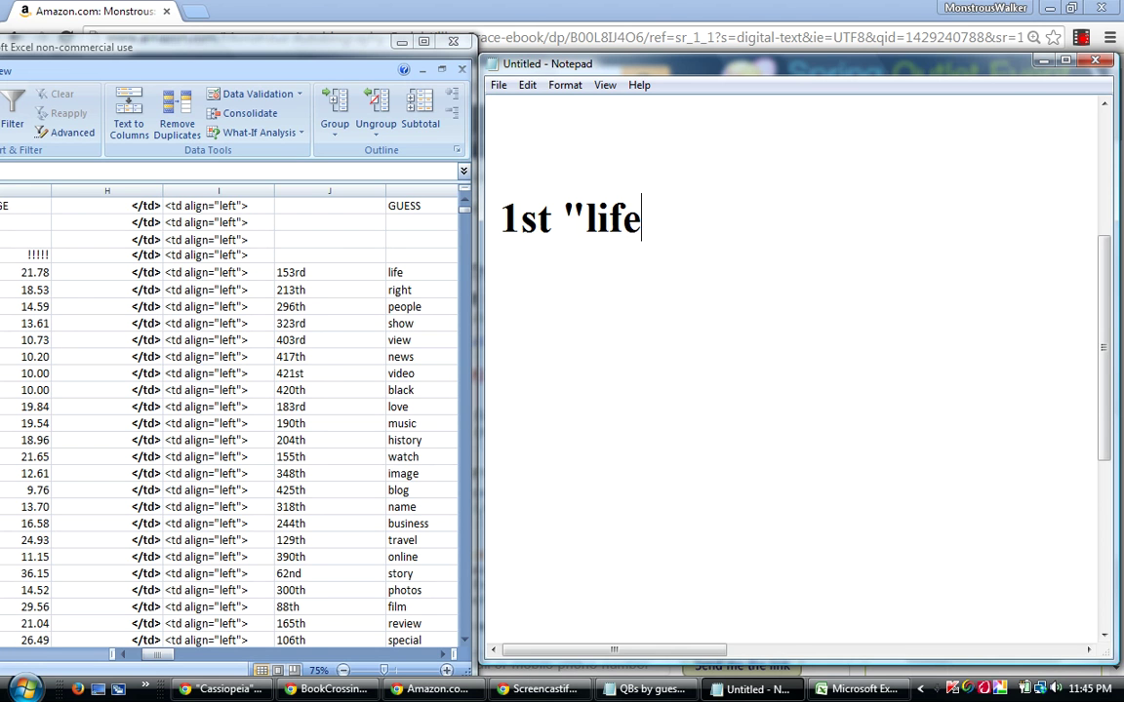
{"action": "type", "text": "\""}
{"action": "key", "text": "Return"}
{"action": "left_click", "coordinate": [43, 290]}
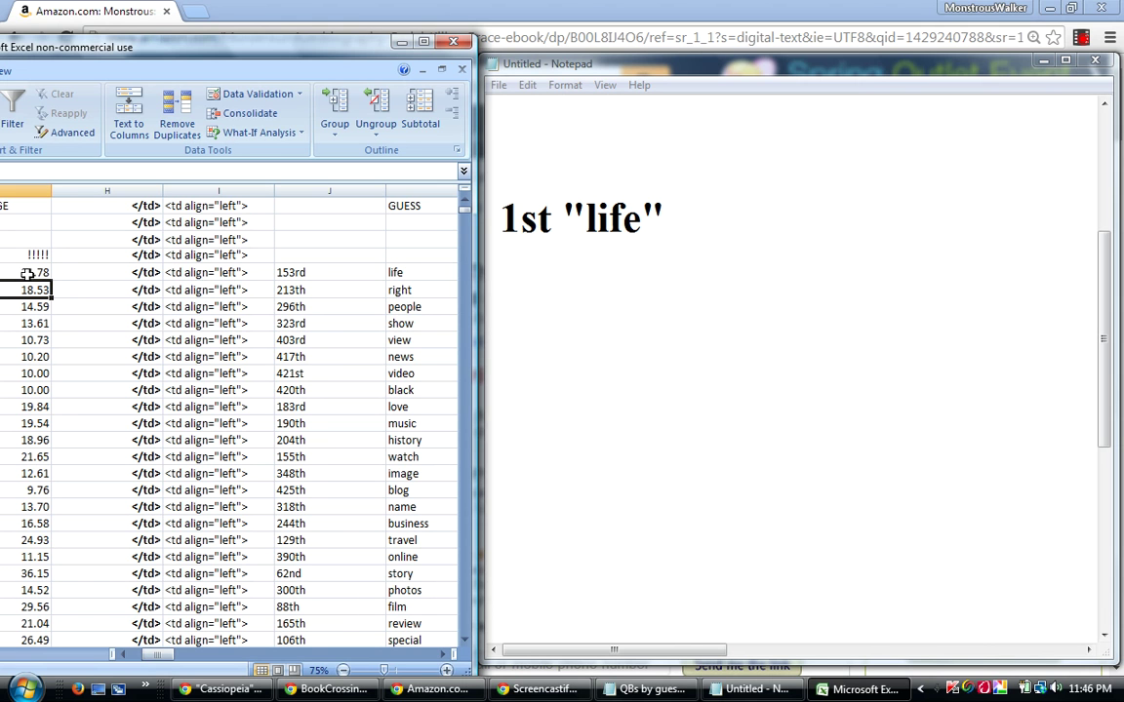
{"action": "left_click", "coordinate": [524, 290]}
{"action": "key", "text": "BackSpace"}
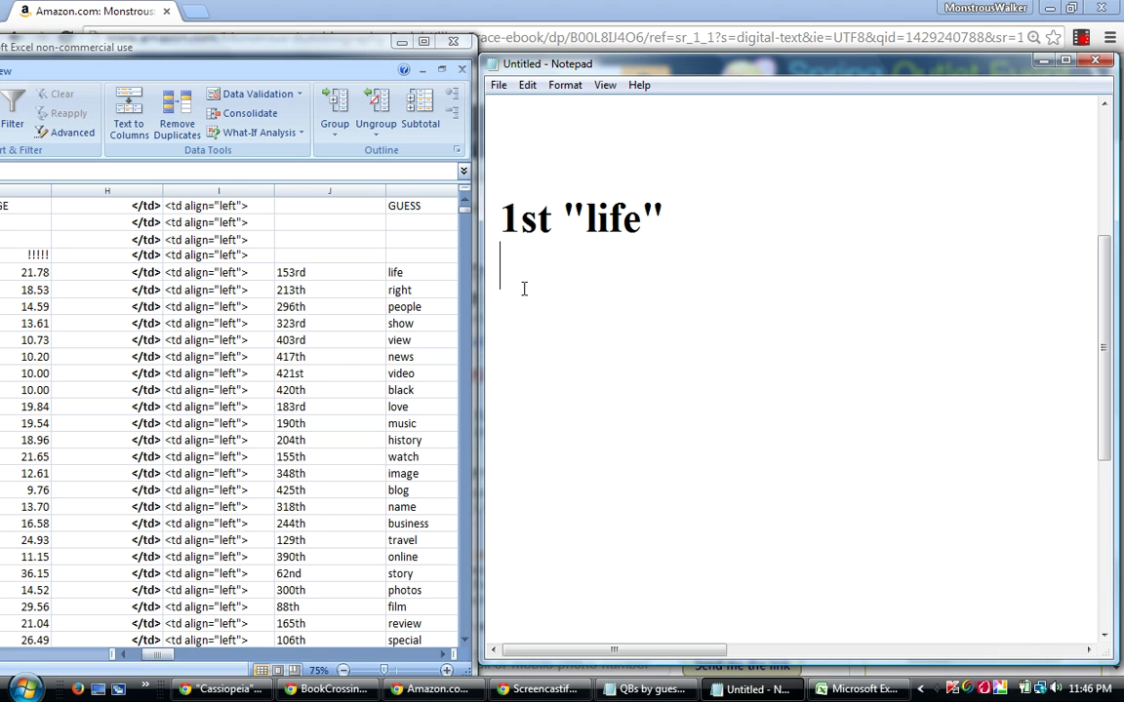
Add 2nd "right", 3rd "people" and 4th "show" on the following lines.
{"action": "type", "text": "2nd "}
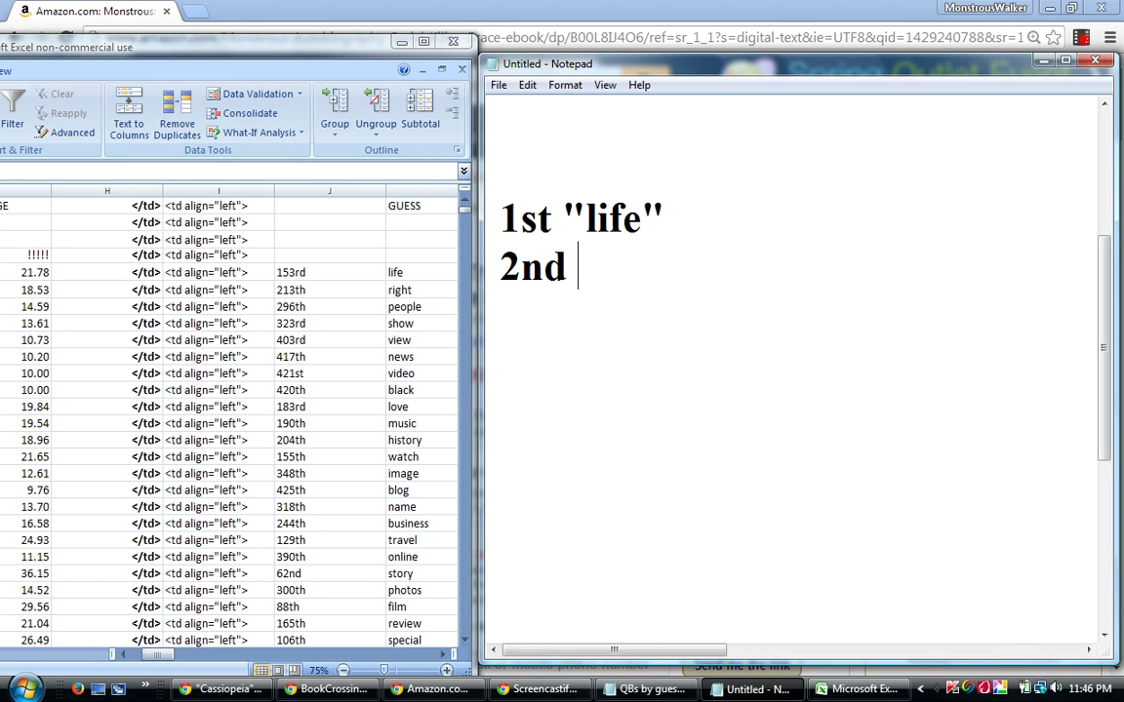
{"action": "type", "text": "\"rig"}
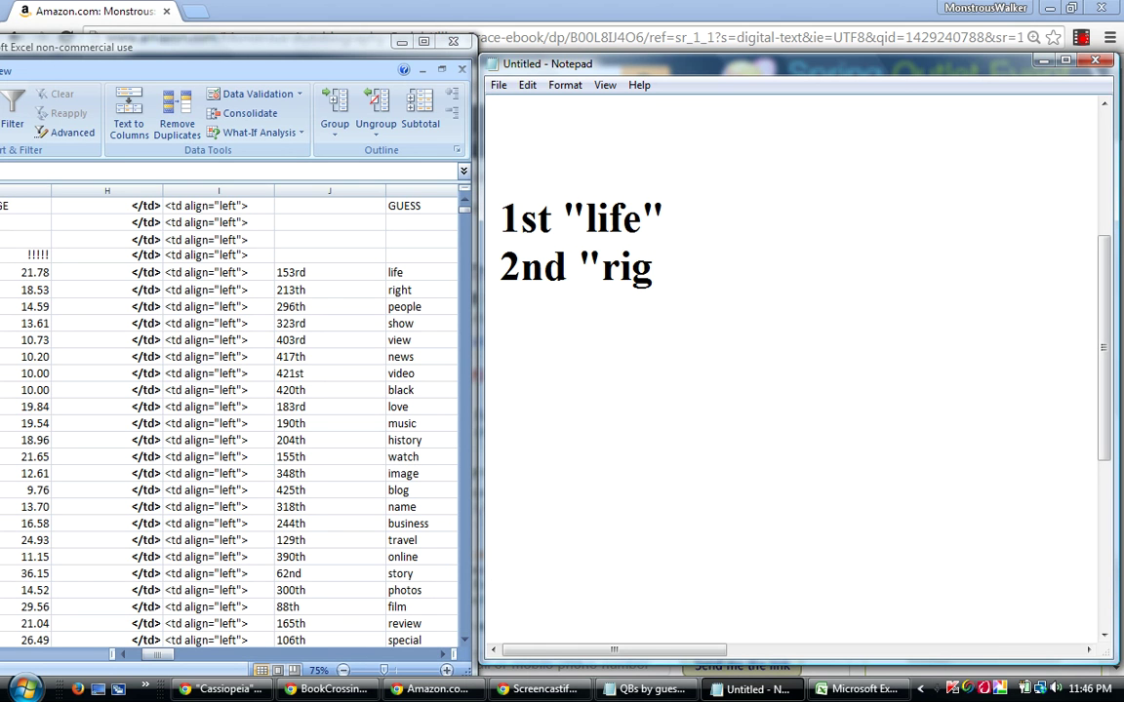
{"action": "type", "text": "ht\""}
{"action": "key", "text": "Return"}
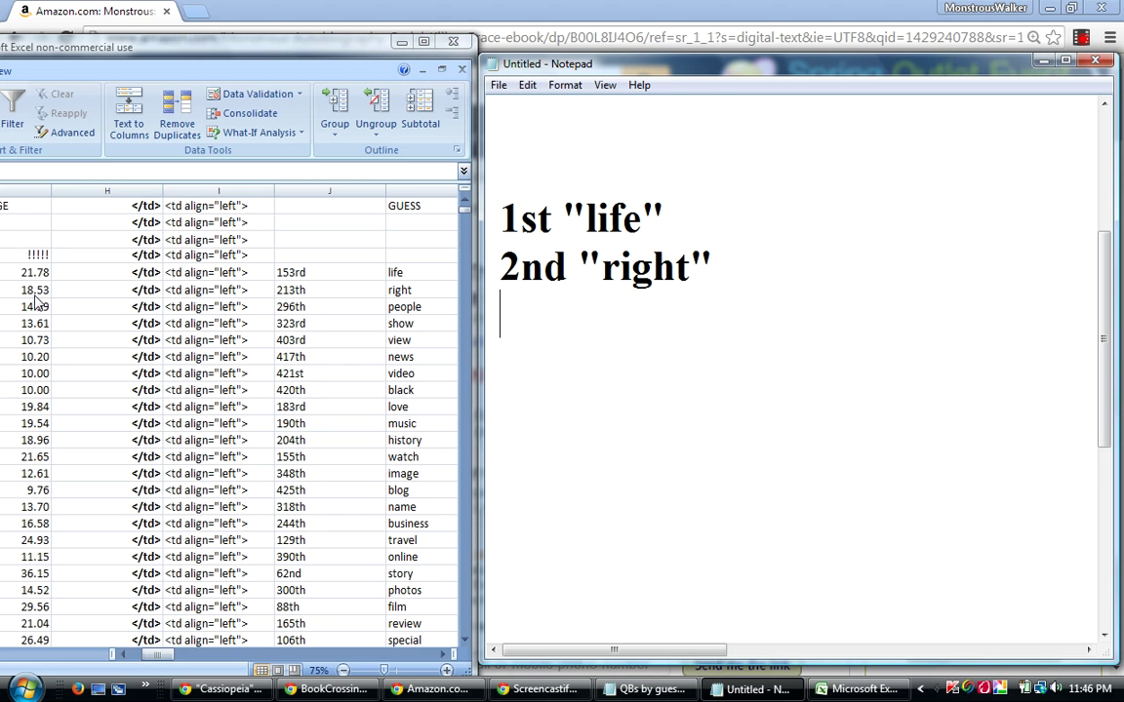
{"action": "type", "text": "3rd"}
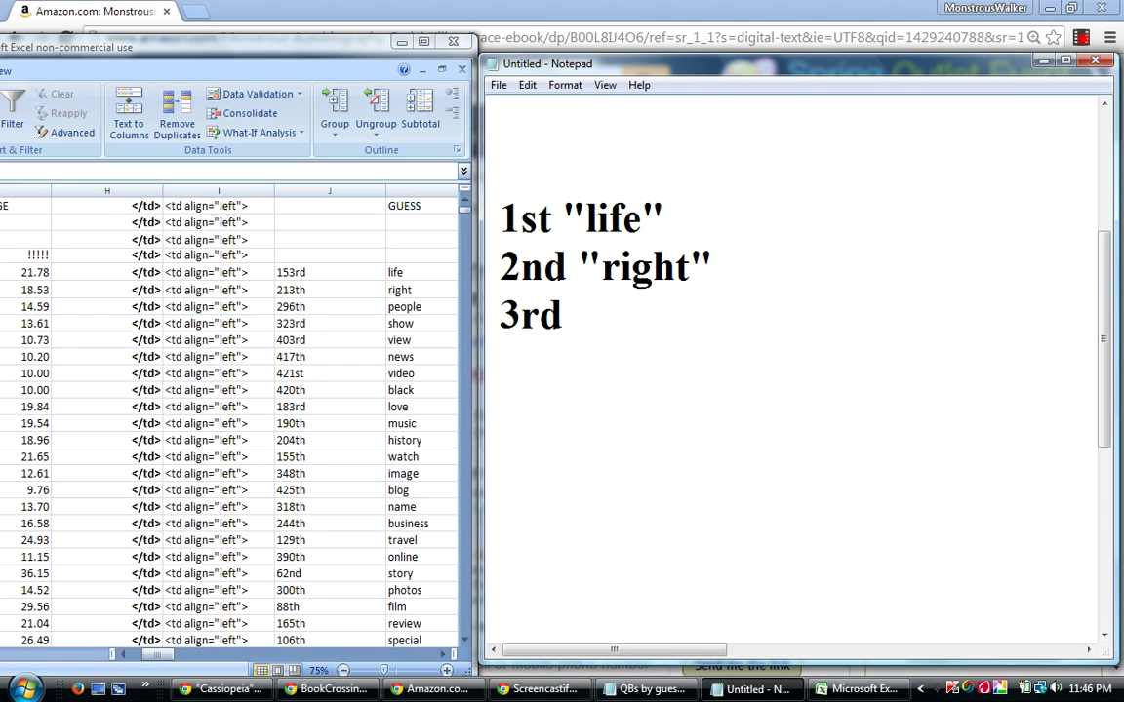
{"action": "type", "text": " \"peopl"}
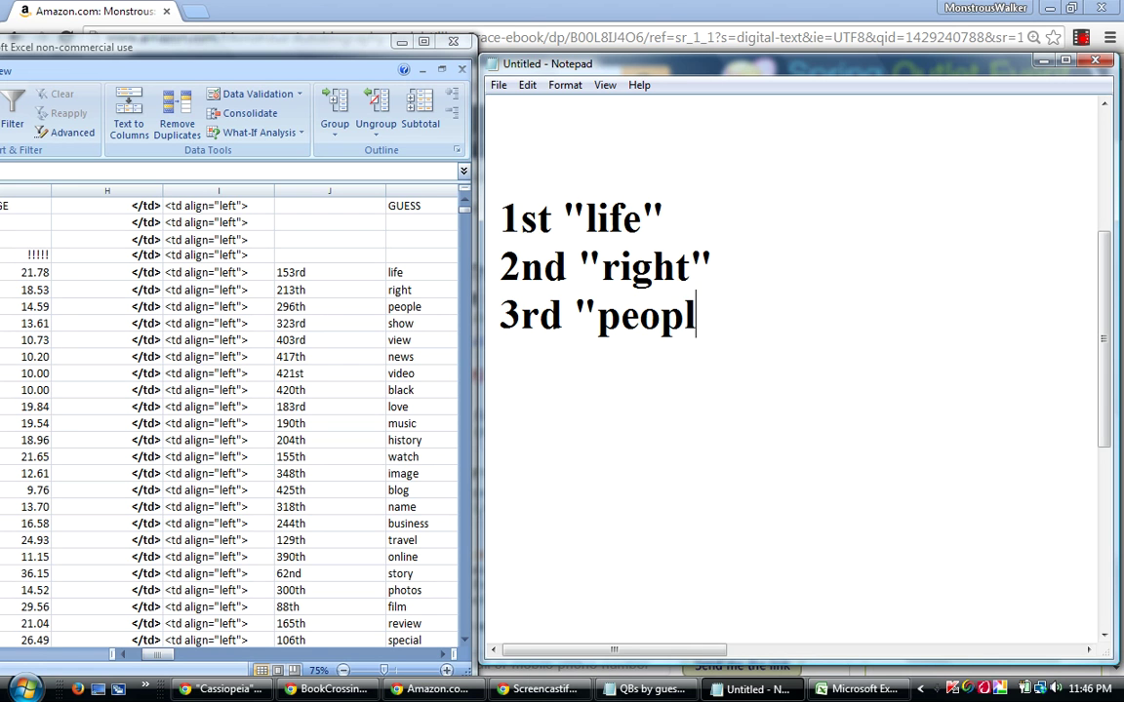
{"action": "type", "text": "e\""}
{"action": "key", "text": "Return"}
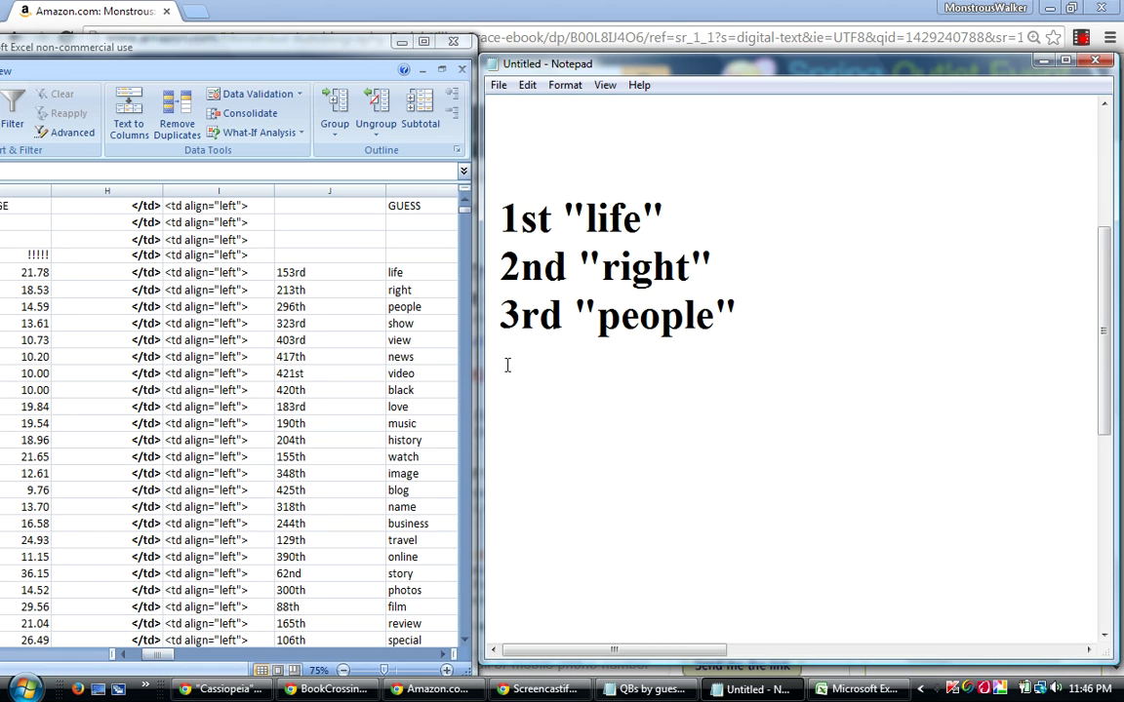
{"action": "type", "text": "4th \"show\""}
{"action": "key", "text": "Return"}
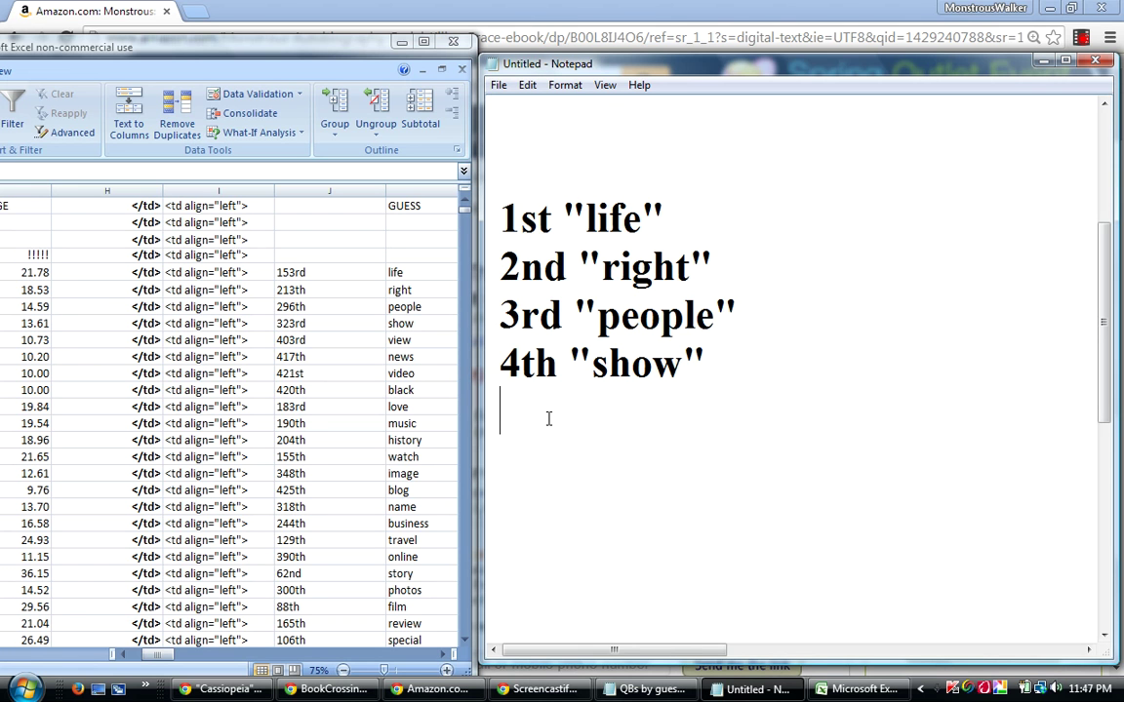
Type 5th "view" as the fifth line, then switch to the sheet for the next rows.
{"action": "type", "text": "5th \"view\""}
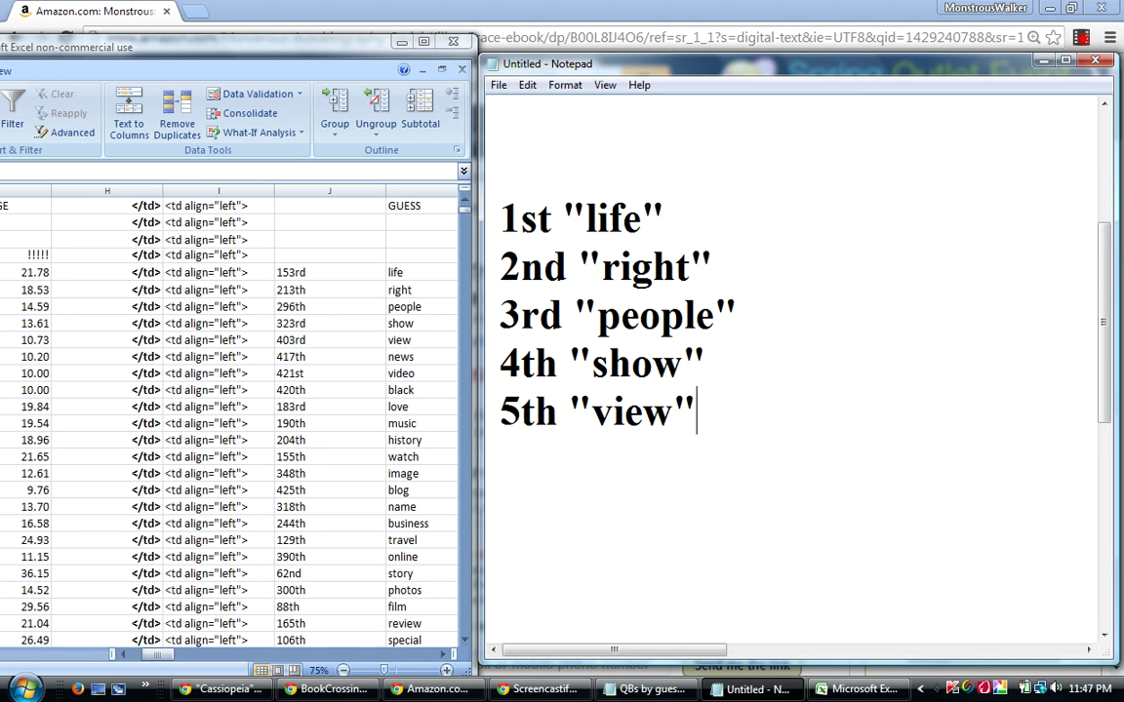
{"action": "key", "text": "Return"}
{"action": "key", "text": "Return"}
{"action": "left_click", "coordinate": [239, 355]}
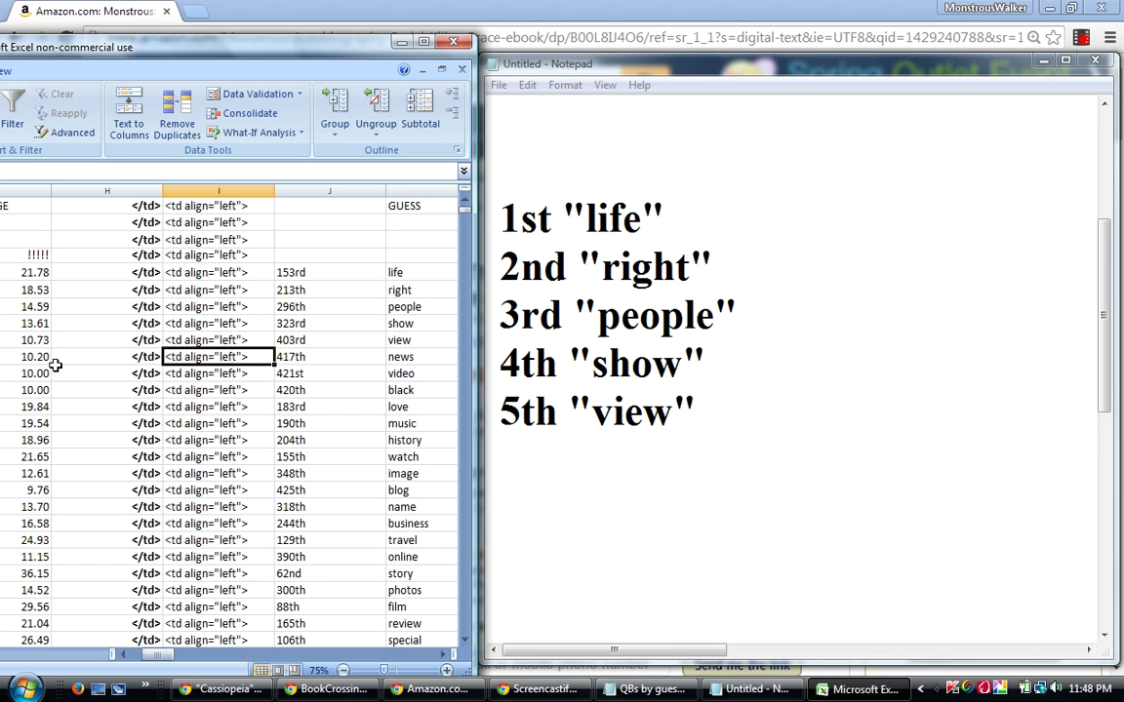
Add 2nd "love" and 3rd "music" to Notepad, then select the history row in Excel.
{"action": "left_click", "coordinate": [40, 405]}
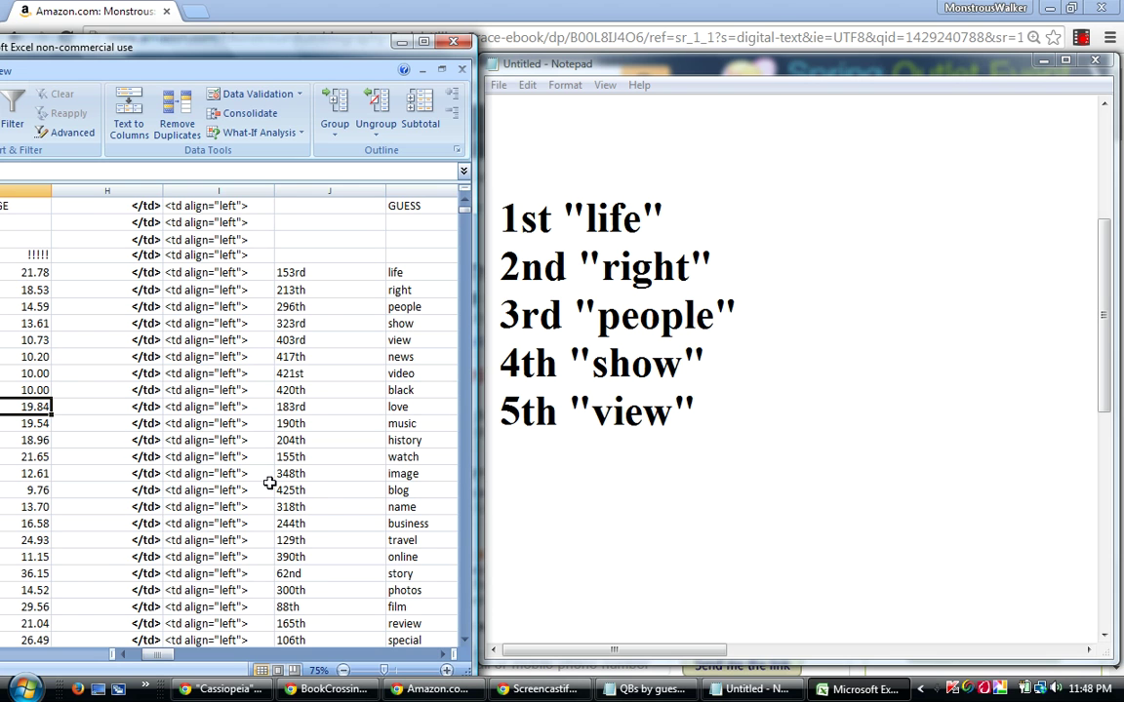
{"action": "left_click", "coordinate": [508, 452]}
{"action": "type", "text": "2n"}
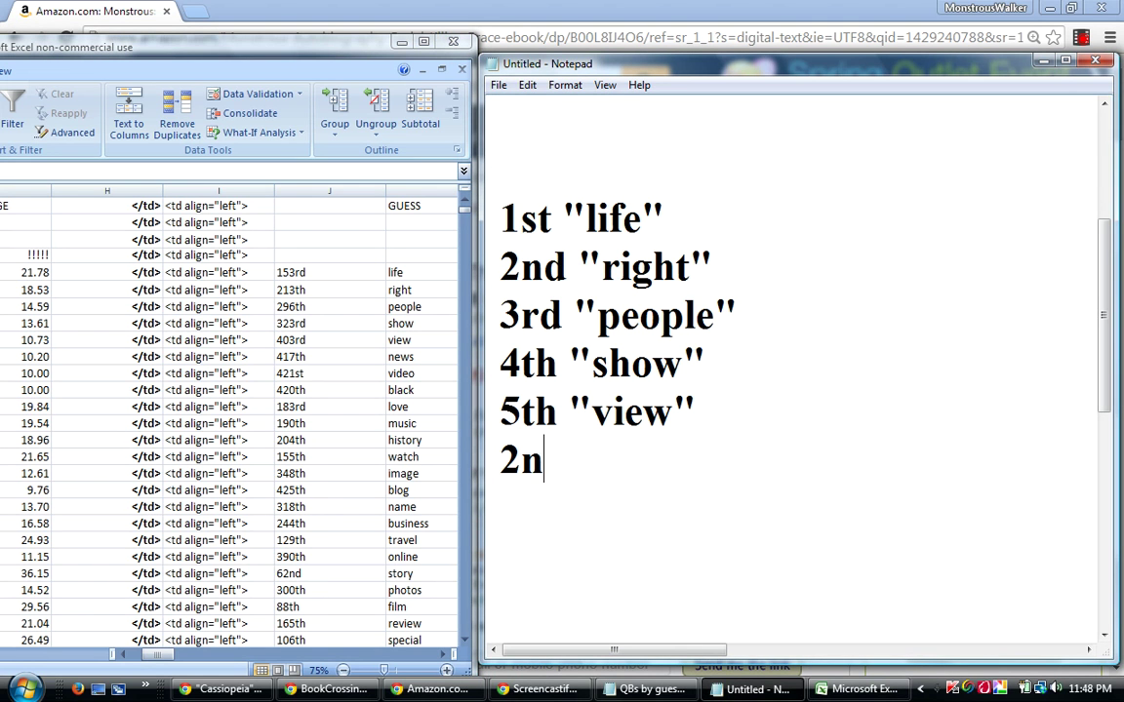
{"action": "type", "text": "d \"love\""}
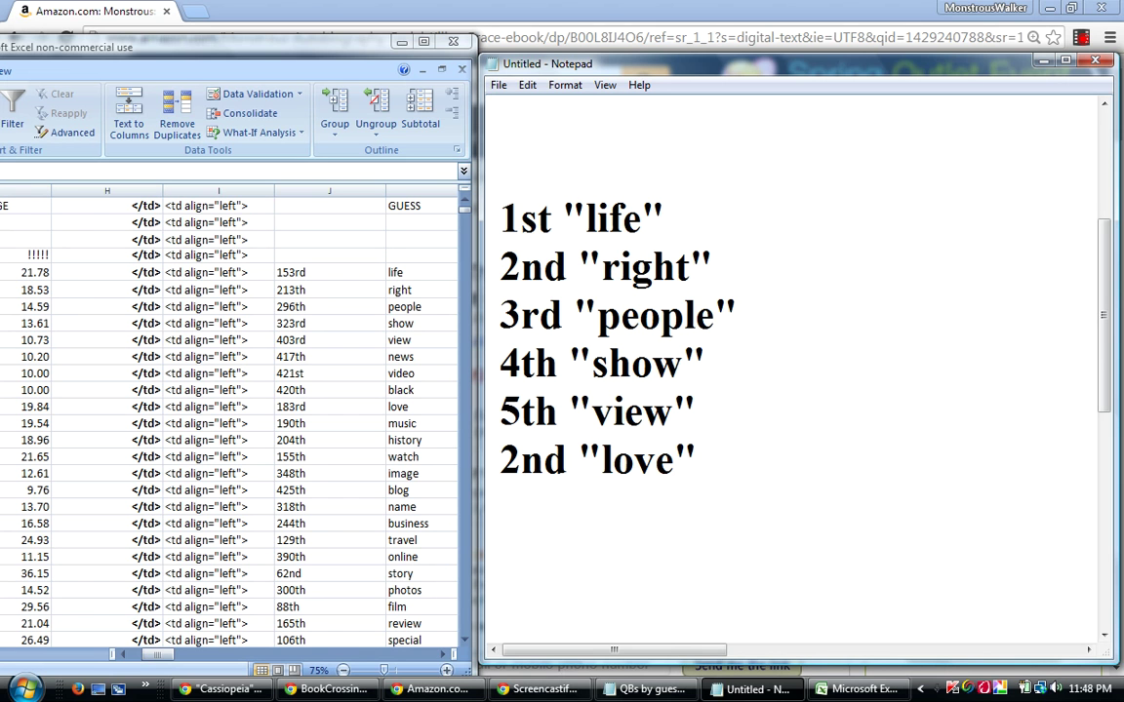
{"action": "left_click", "coordinate": [39, 426]}
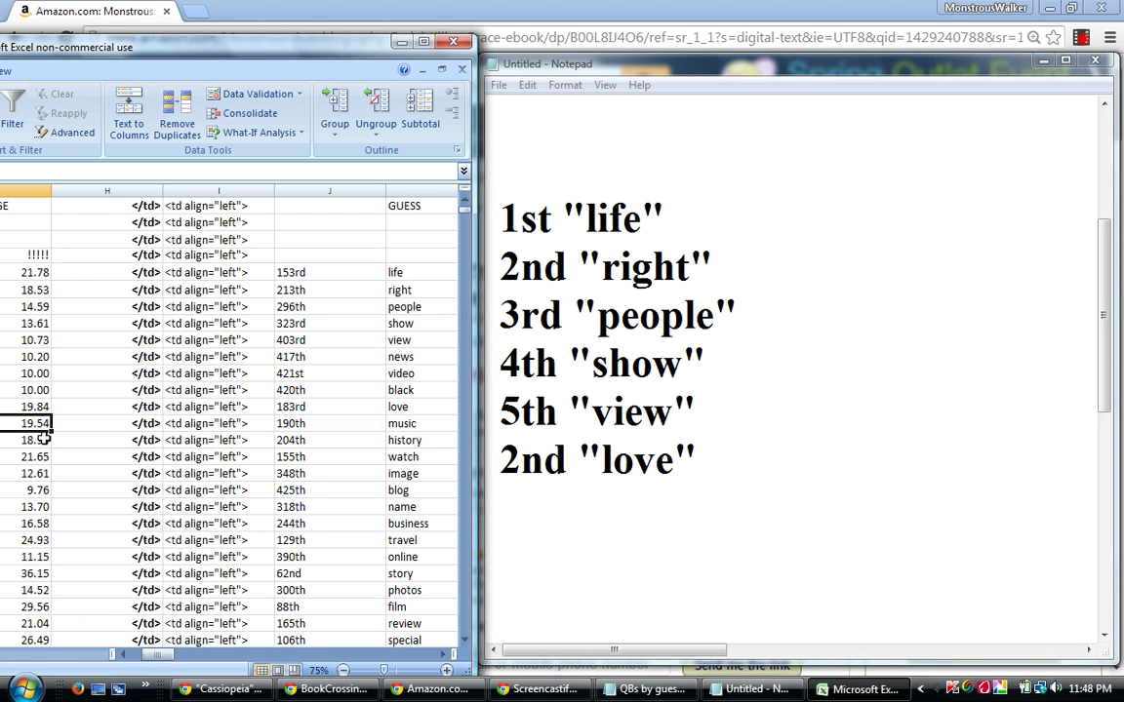
{"action": "left_click", "coordinate": [552, 527]}
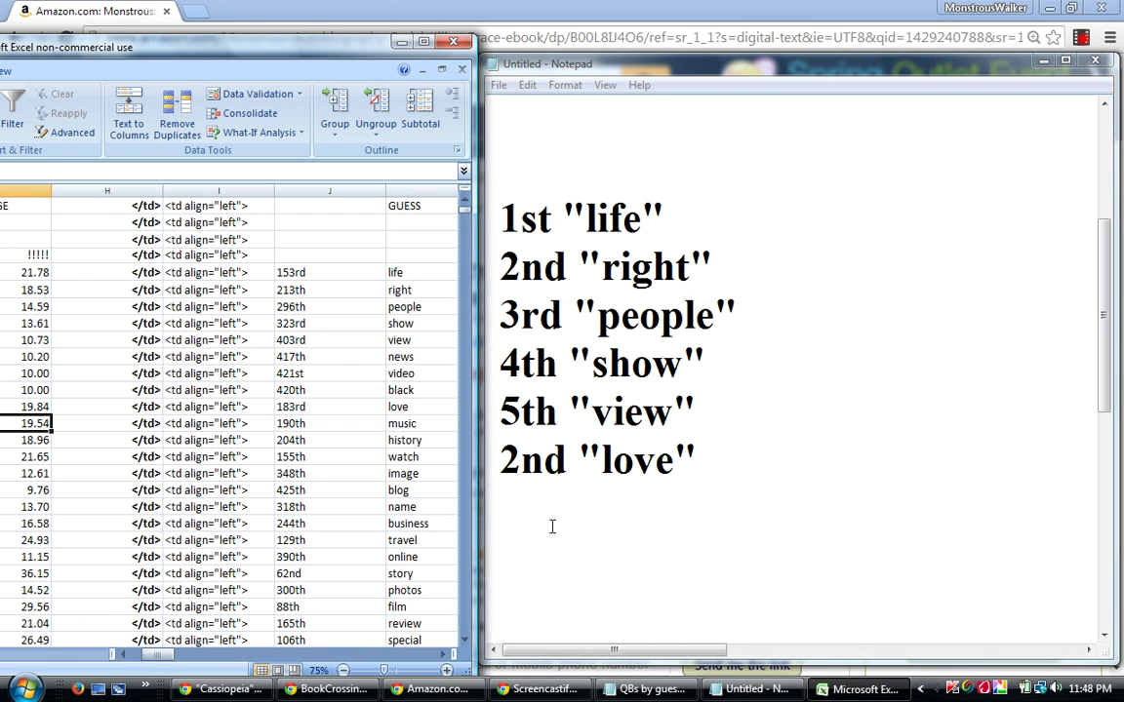
{"action": "key", "text": "Return"}
{"action": "type", "text": "3r"}
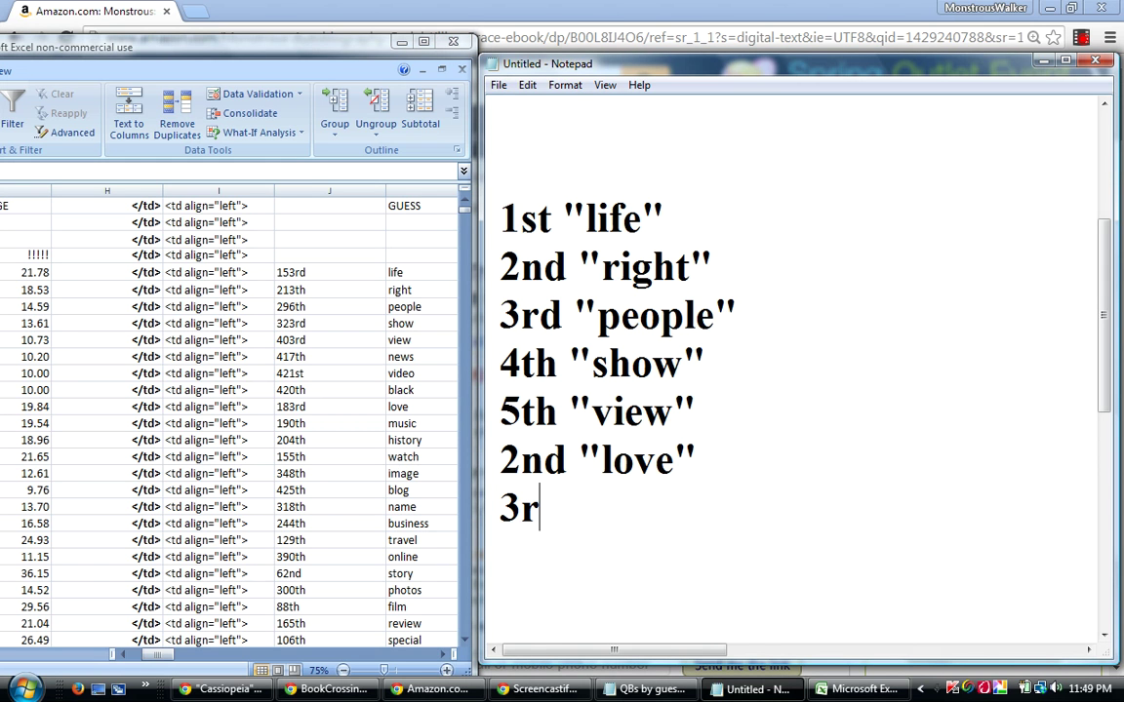
{"action": "type", "text": "d \"music\""}
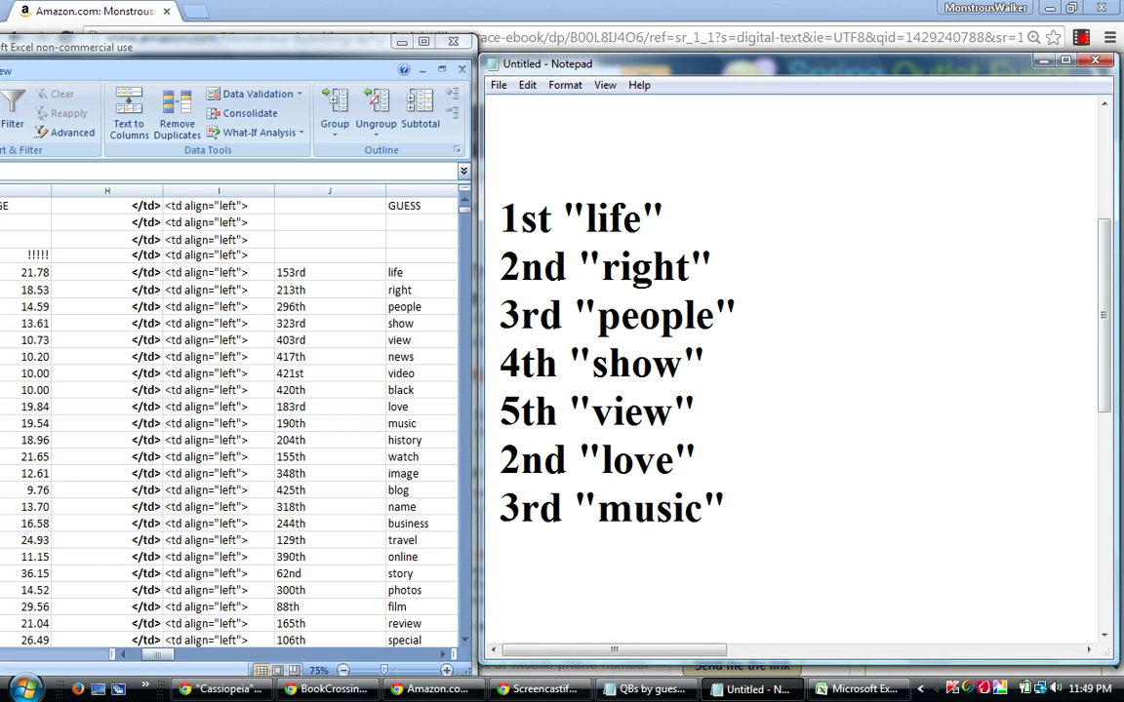
{"action": "key", "text": "Return"}
{"action": "left_click", "coordinate": [34, 424]}
{"action": "key", "text": "Down"}
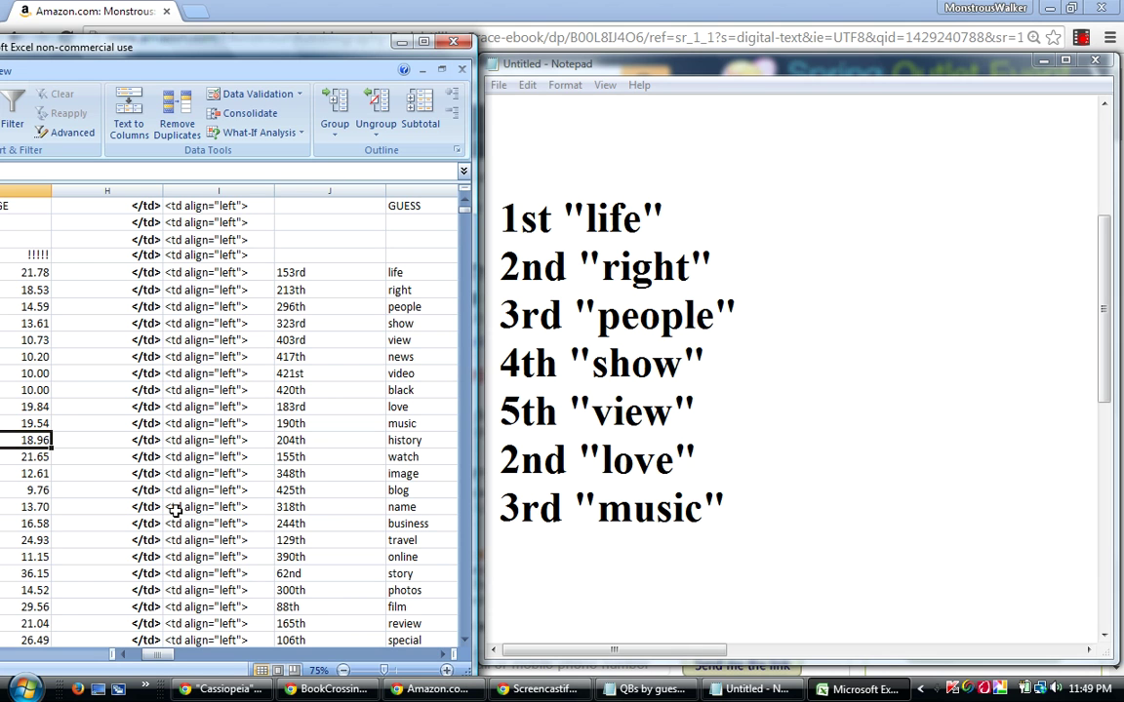
Add 4th "history" as the next line of the Notepad list.
{"action": "left_click", "coordinate": [513, 555]}
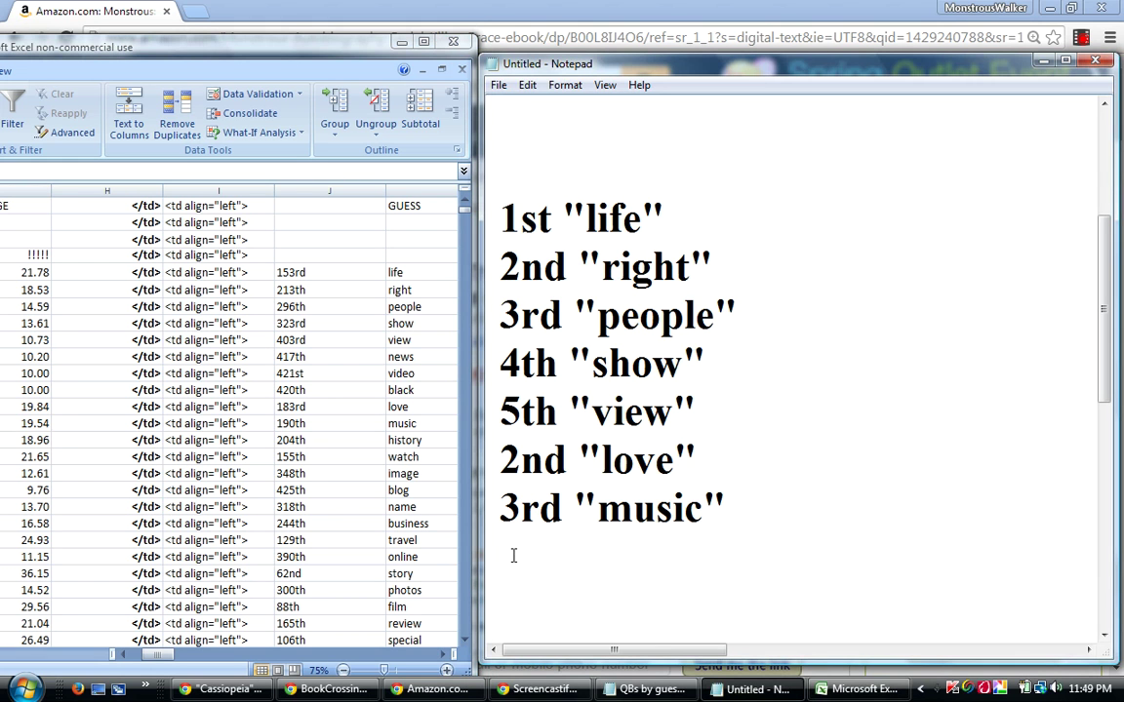
{"action": "type", "text": "4th \"history\""}
{"action": "key", "text": "Return"}
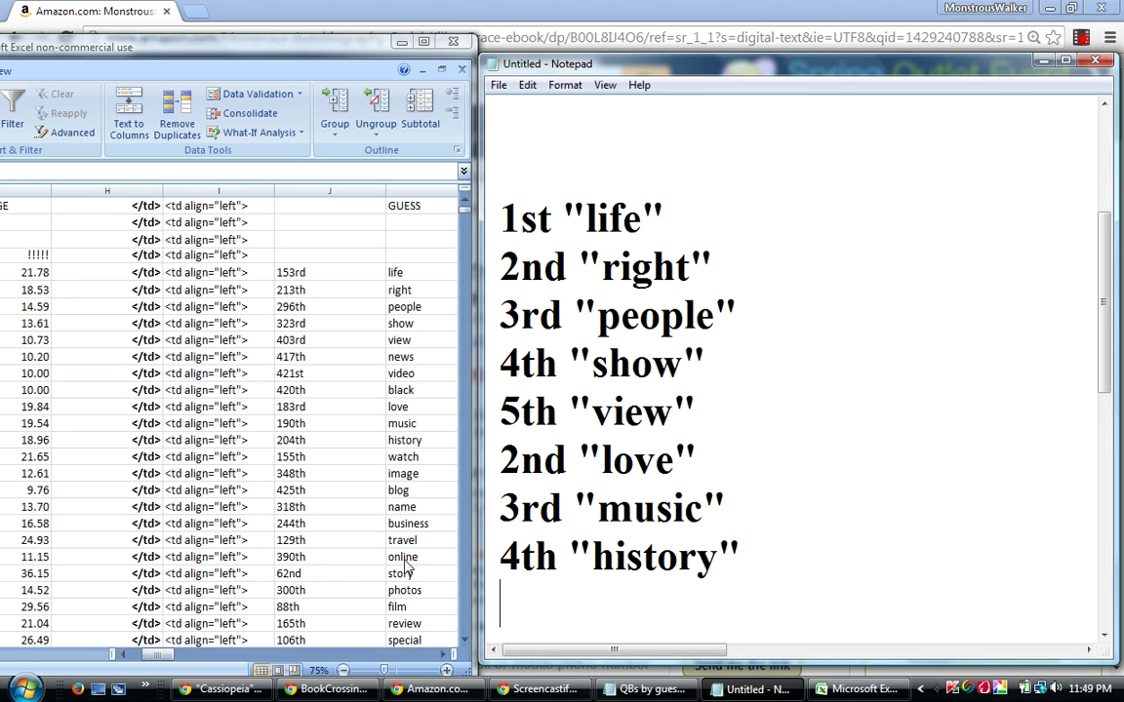
Compare the watch and image values in the sheet, selecting watch's 21.65.
{"action": "left_click", "coordinate": [205, 458]}
{"action": "left_click", "coordinate": [208, 457]}
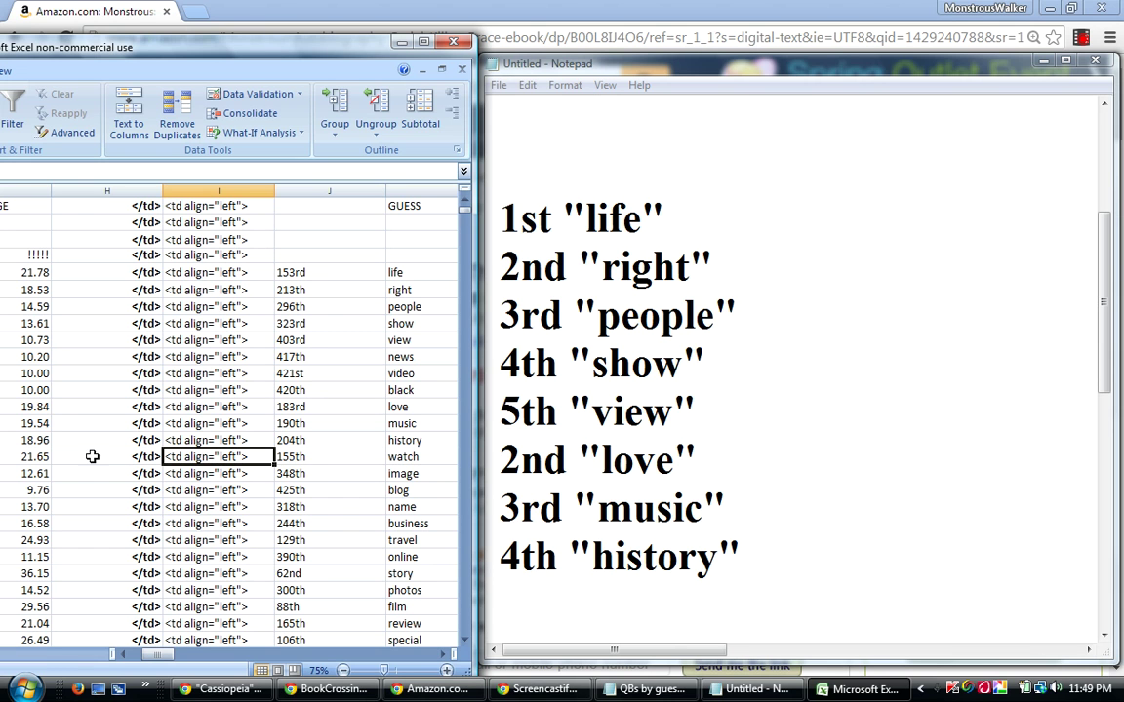
{"action": "left_click_drag", "start_coordinate": [45, 457], "coordinate": [45, 473]}
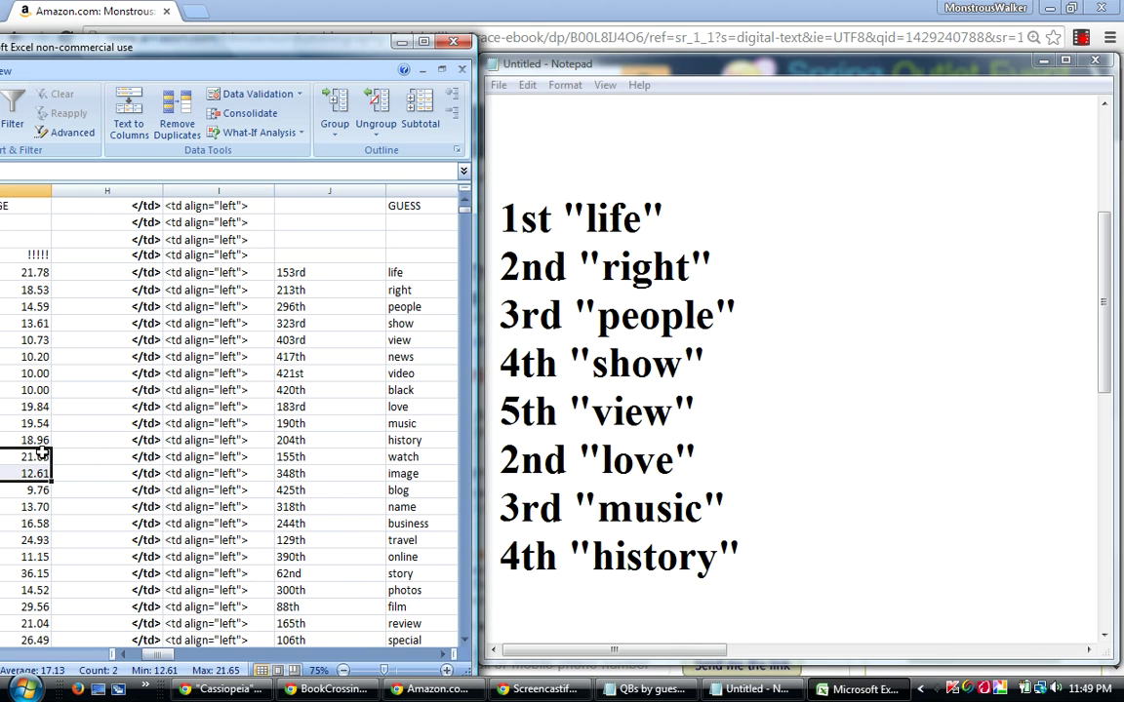
{"action": "left_click", "coordinate": [35, 457]}
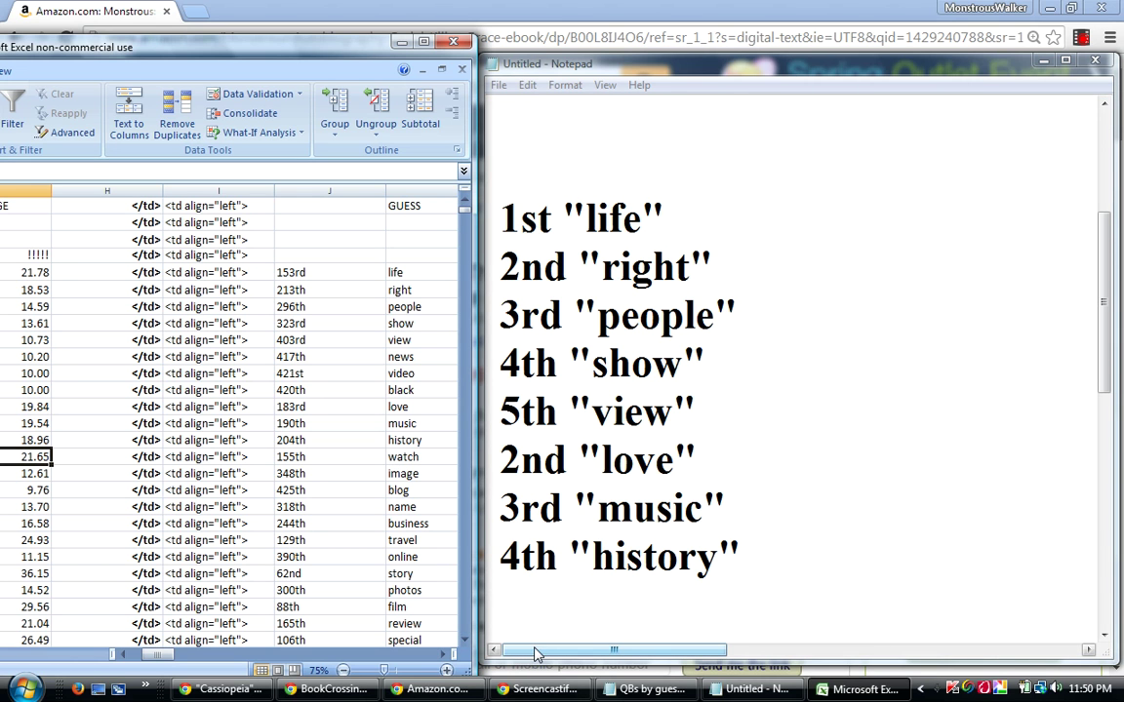
Add 2nd "watch" beneath 4th "history" and move to the image row in Excel.
{"action": "left_click", "coordinate": [512, 599]}
{"action": "type", "text": "2"}
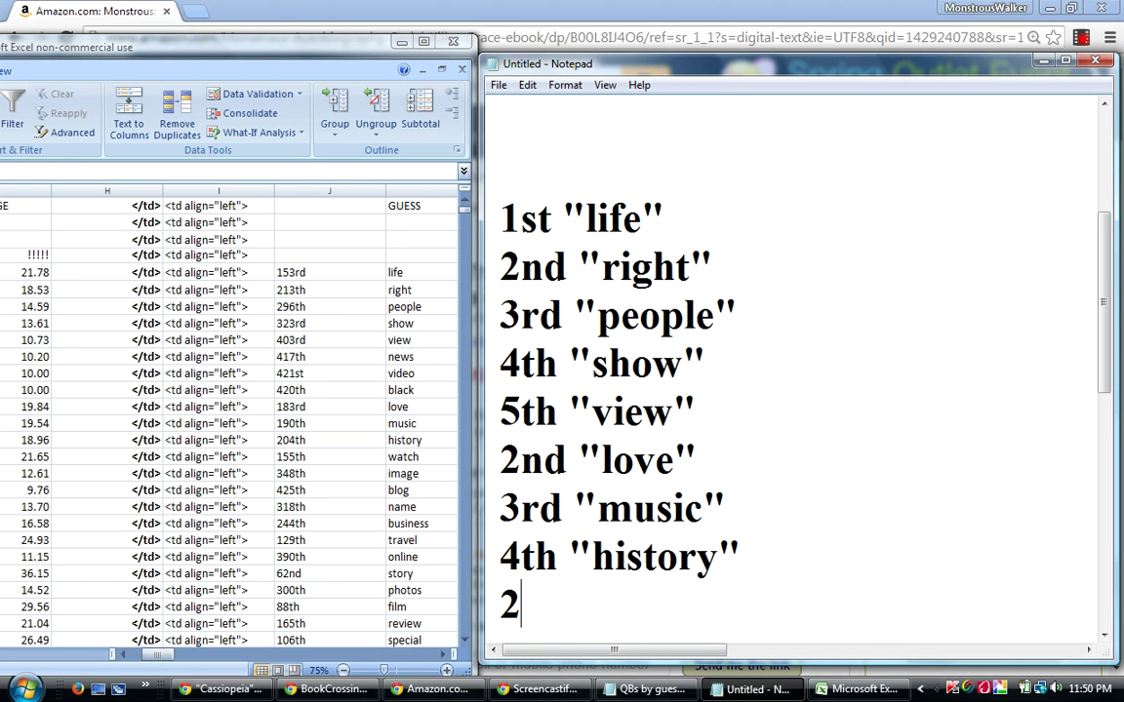
{"action": "type", "text": "nd \"w"}
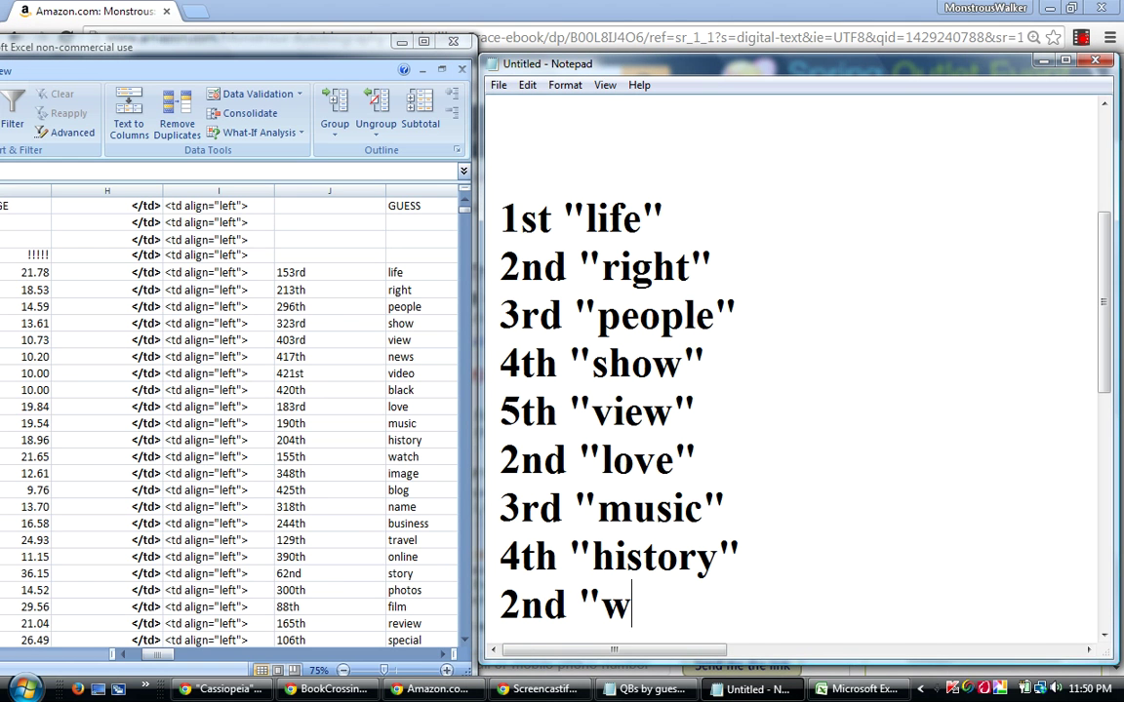
{"action": "type", "text": "atch\""}
{"action": "key", "text": "Return"}
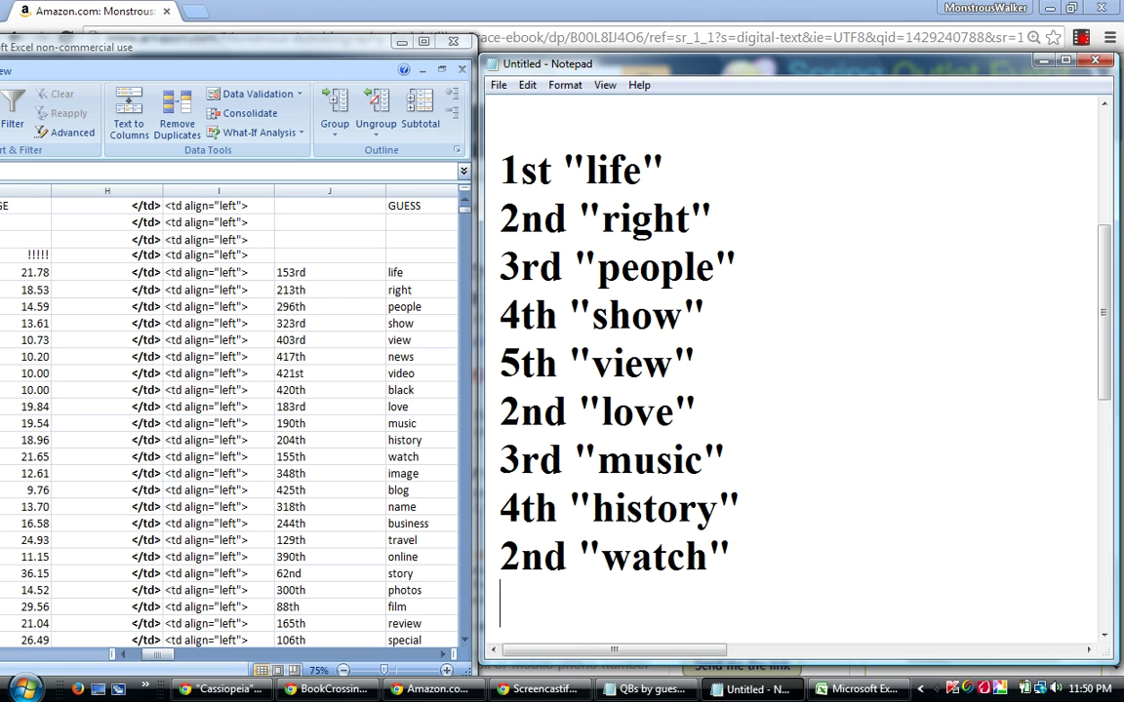
{"action": "left_click", "coordinate": [29, 455]}
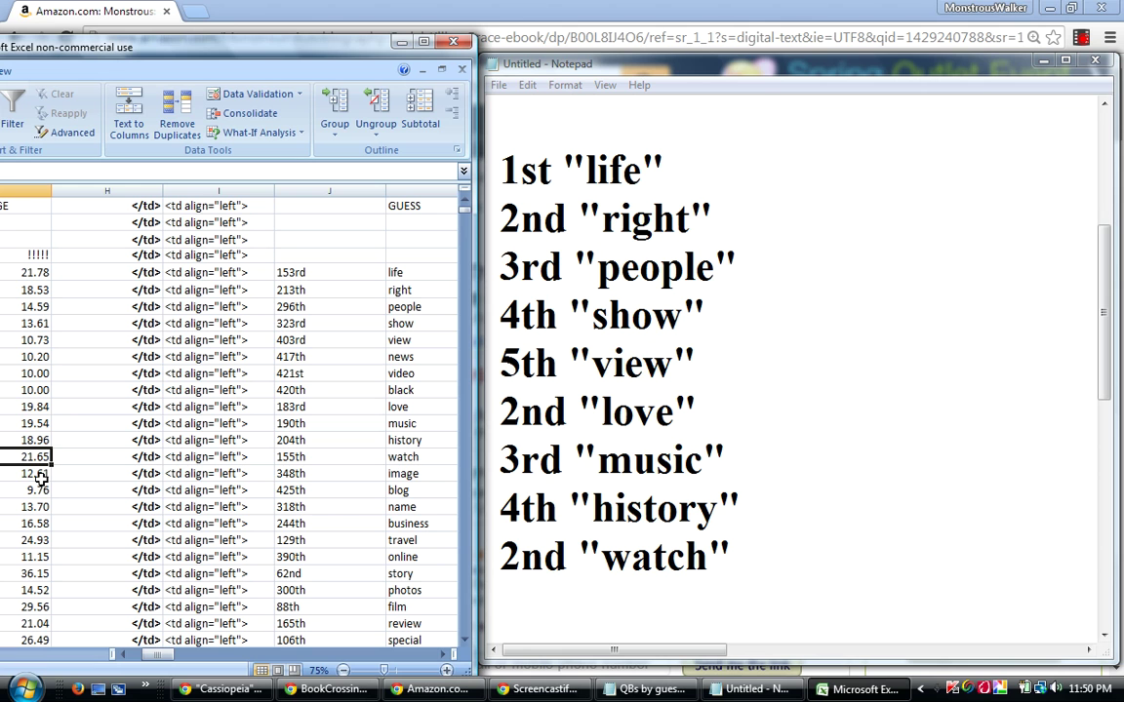
{"action": "left_click", "coordinate": [39, 473]}
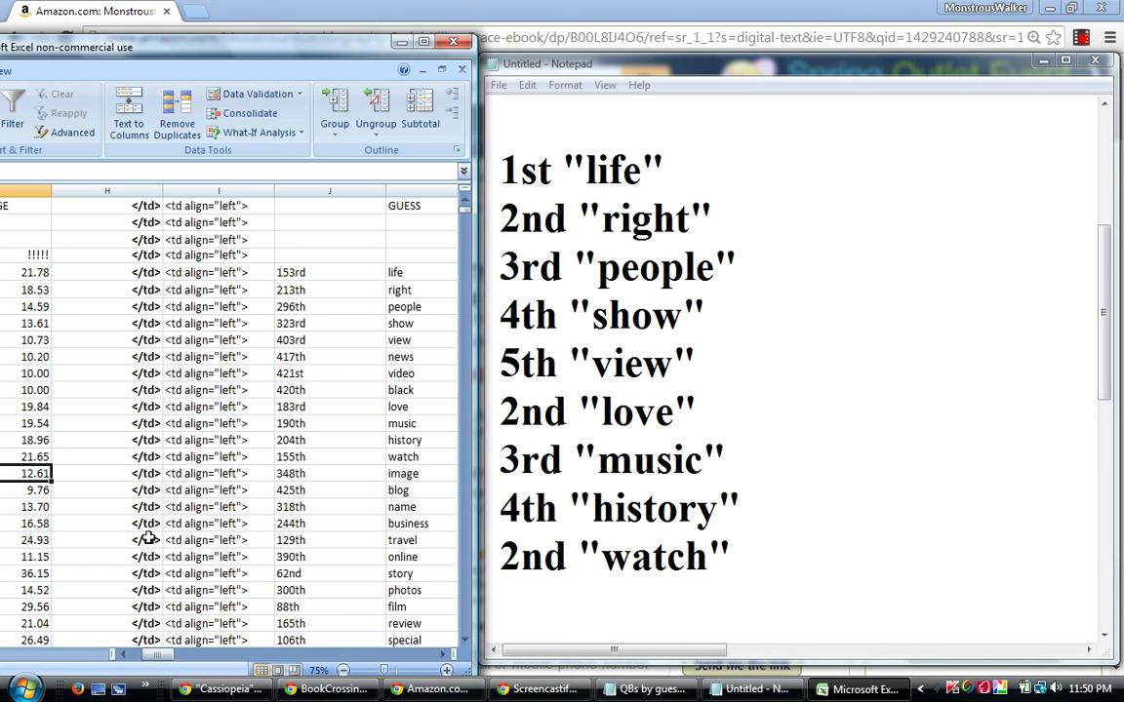
Step down to the travel row in Excel and add 1st "travel" to the list.
{"action": "key", "text": "Down"}
{"action": "key", "text": "Down"}
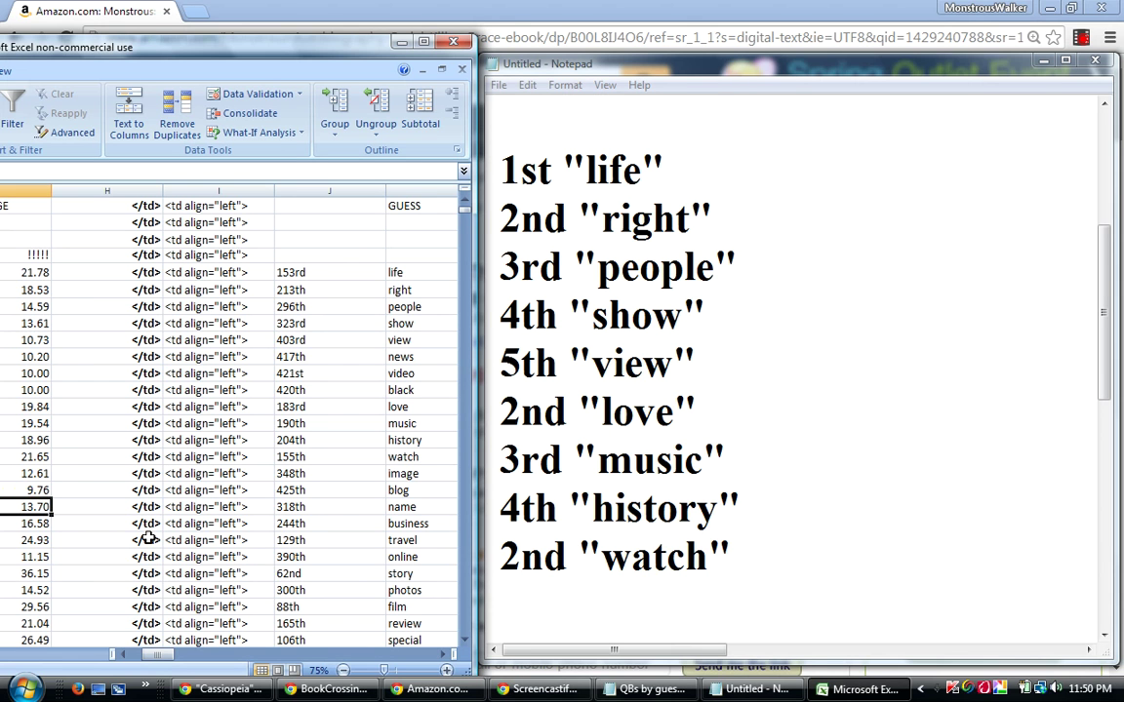
{"action": "key", "text": "Down"}
{"action": "key", "text": "Down"}
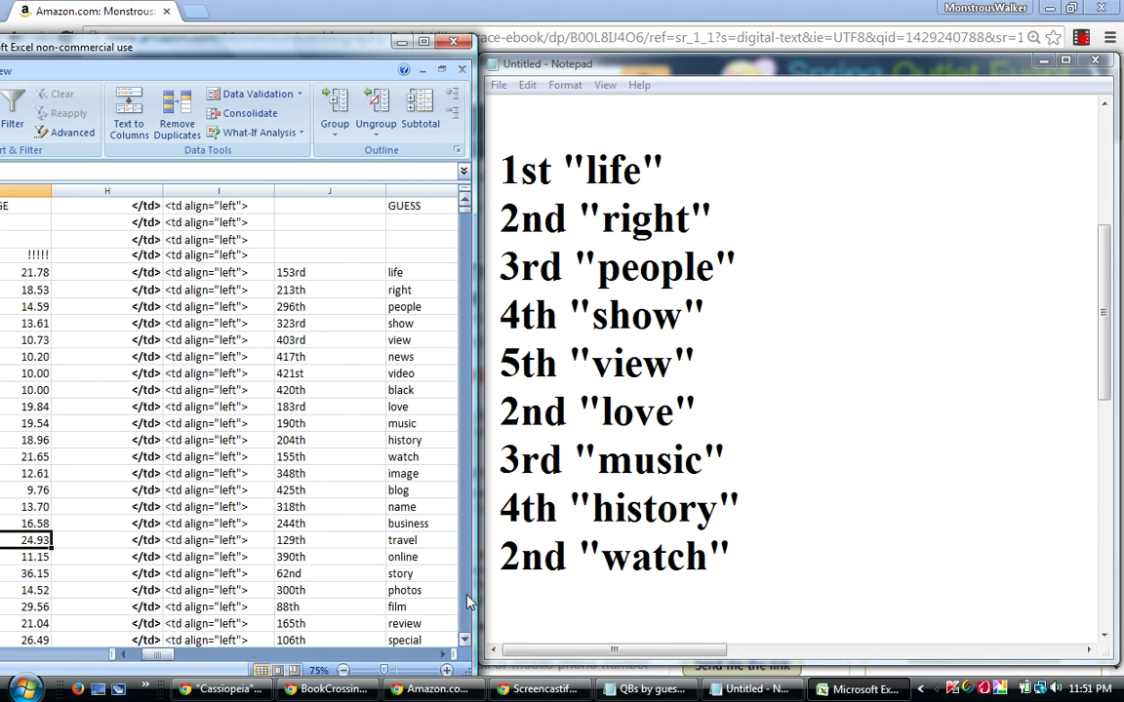
{"action": "left_click", "coordinate": [525, 606]}
{"action": "type", "text": "1"}
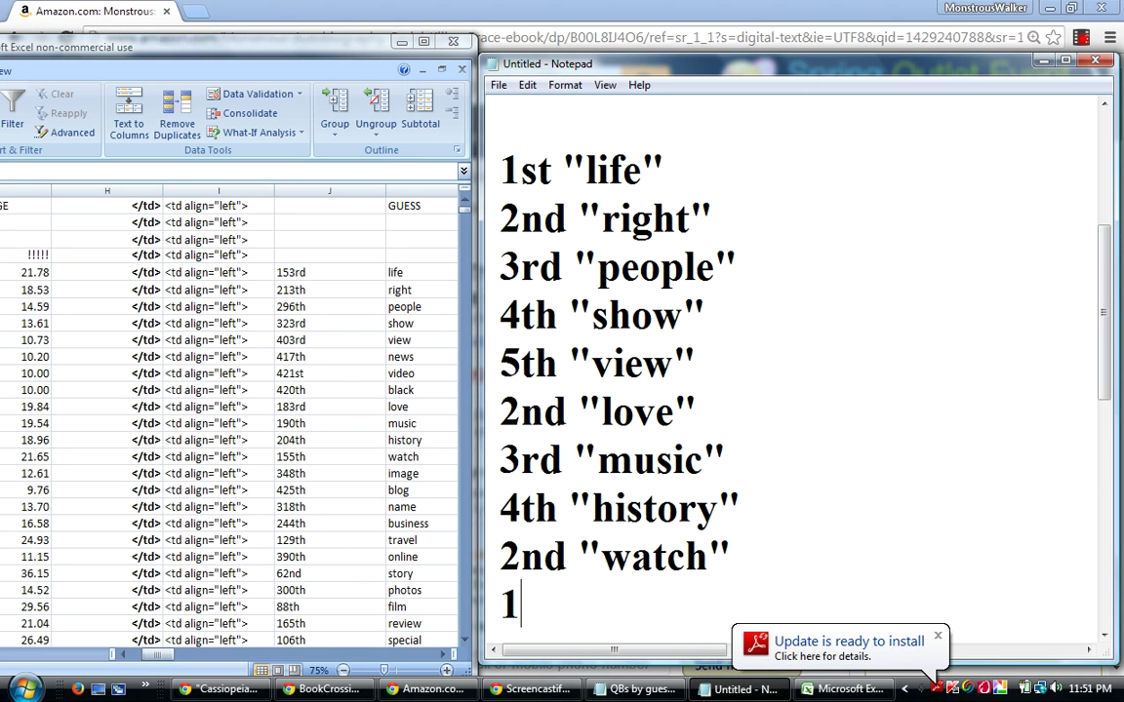
{"action": "type", "text": "st \"tra"}
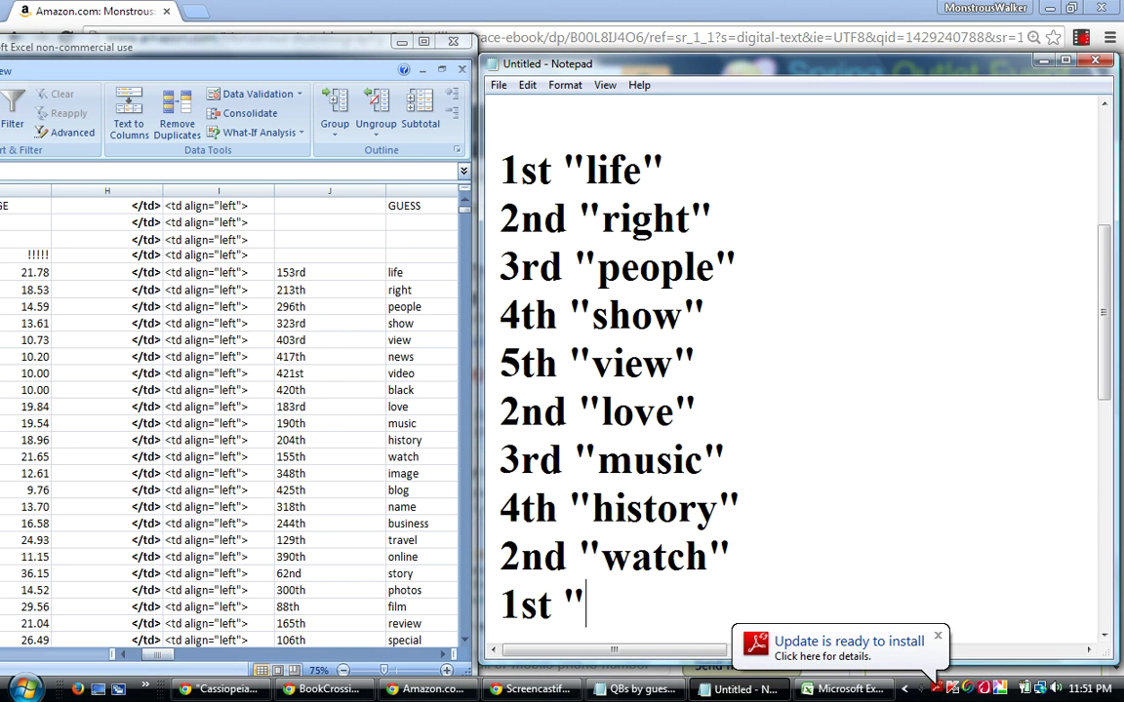
{"action": "type", "text": "vel\""}
{"action": "key", "text": "Return"}
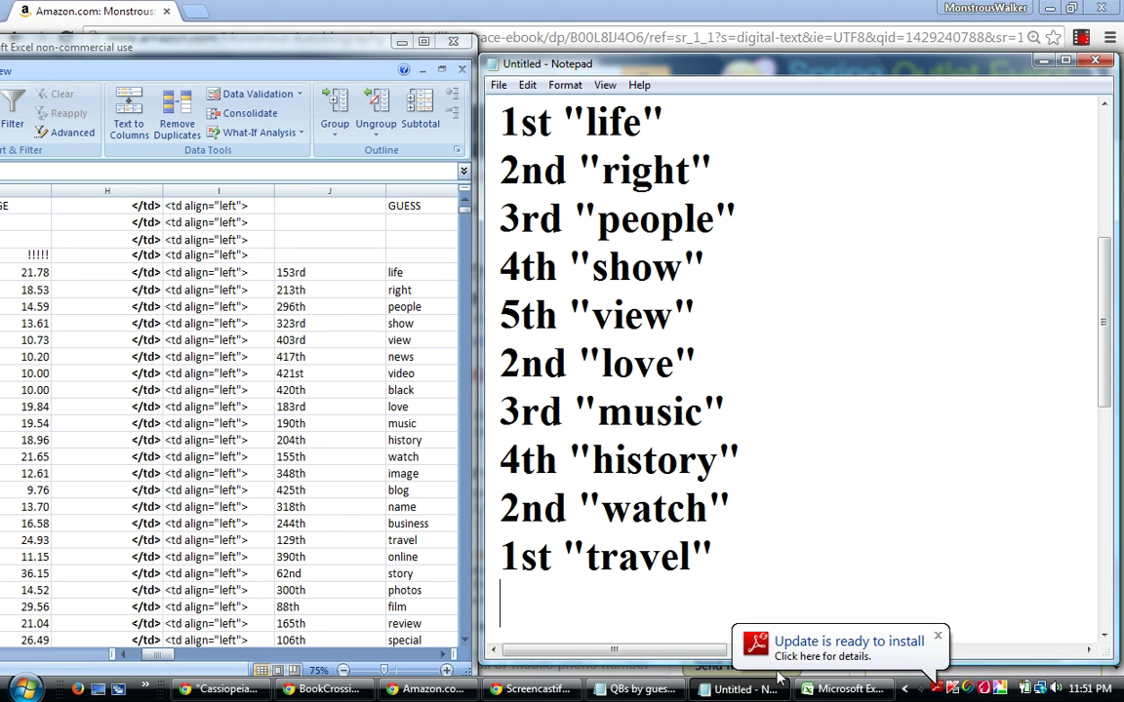
Switch to the "QBs by guesser" Notepad document from the taskbar.
{"action": "mouse_move", "coordinate": [744, 686]}
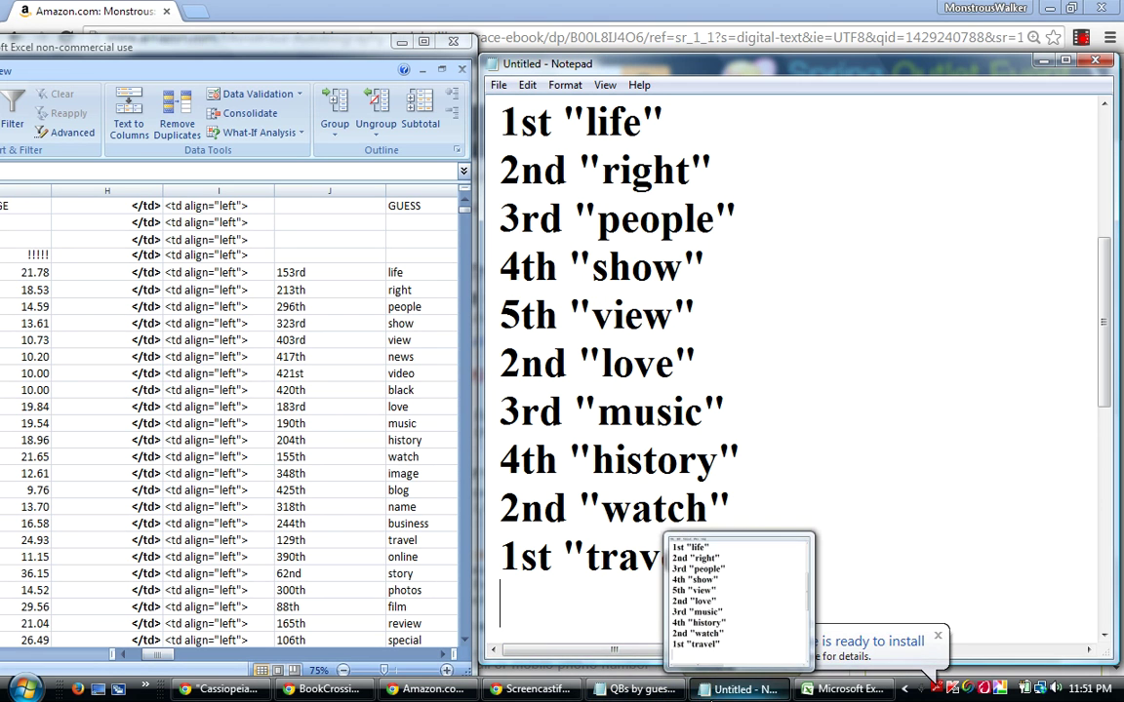
{"action": "mouse_move", "coordinate": [644, 694]}
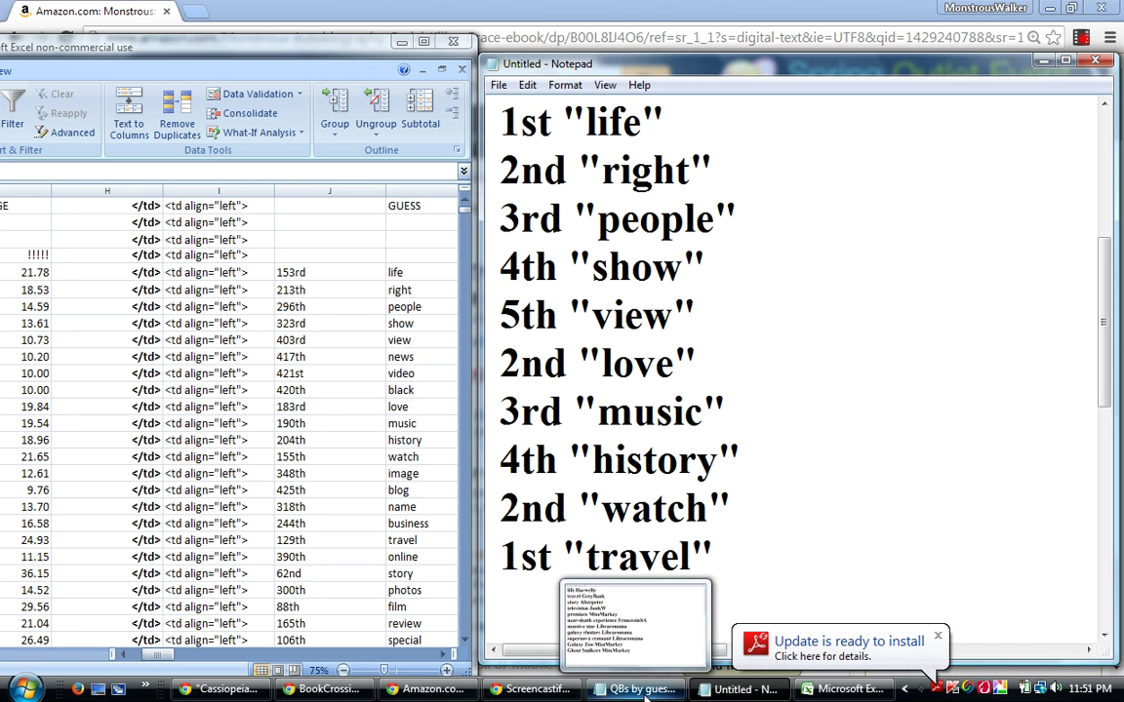
{"action": "left_click", "coordinate": [644, 695]}
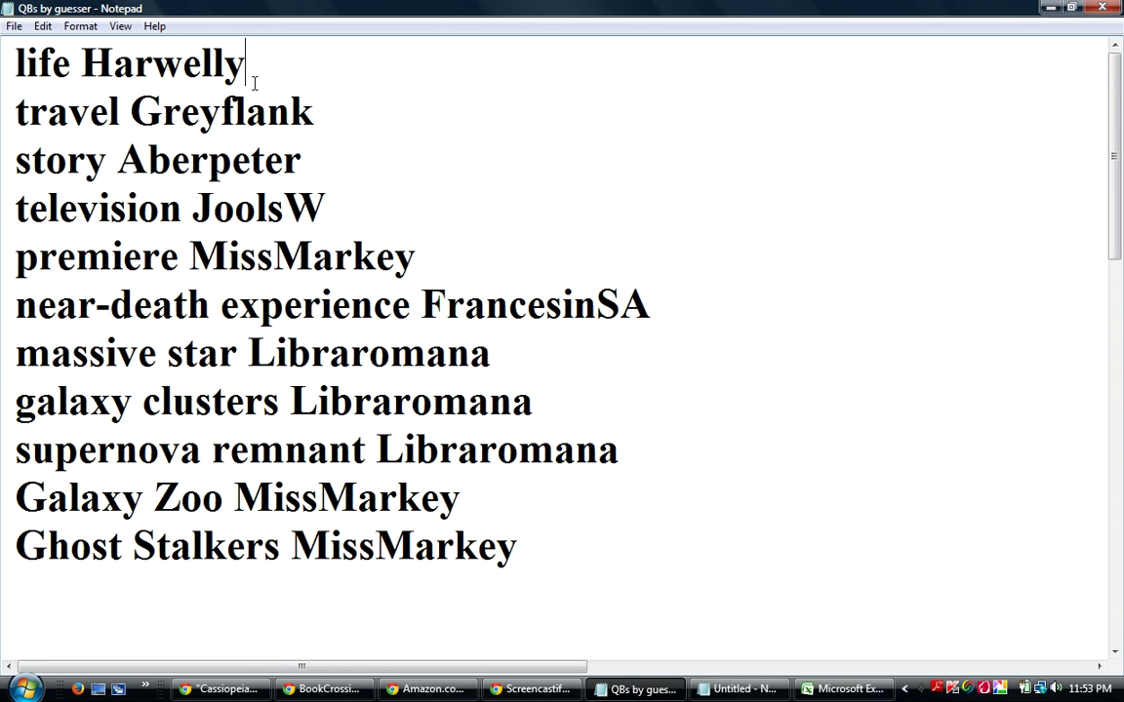
Highlight the first seven word-guesser lines for review, then deselect them.
{"action": "left_click_drag", "start_coordinate": [25, 60], "coordinate": [214, 64]}
{"action": "left_click_drag", "start_coordinate": [8, 64], "coordinate": [651, 348]}
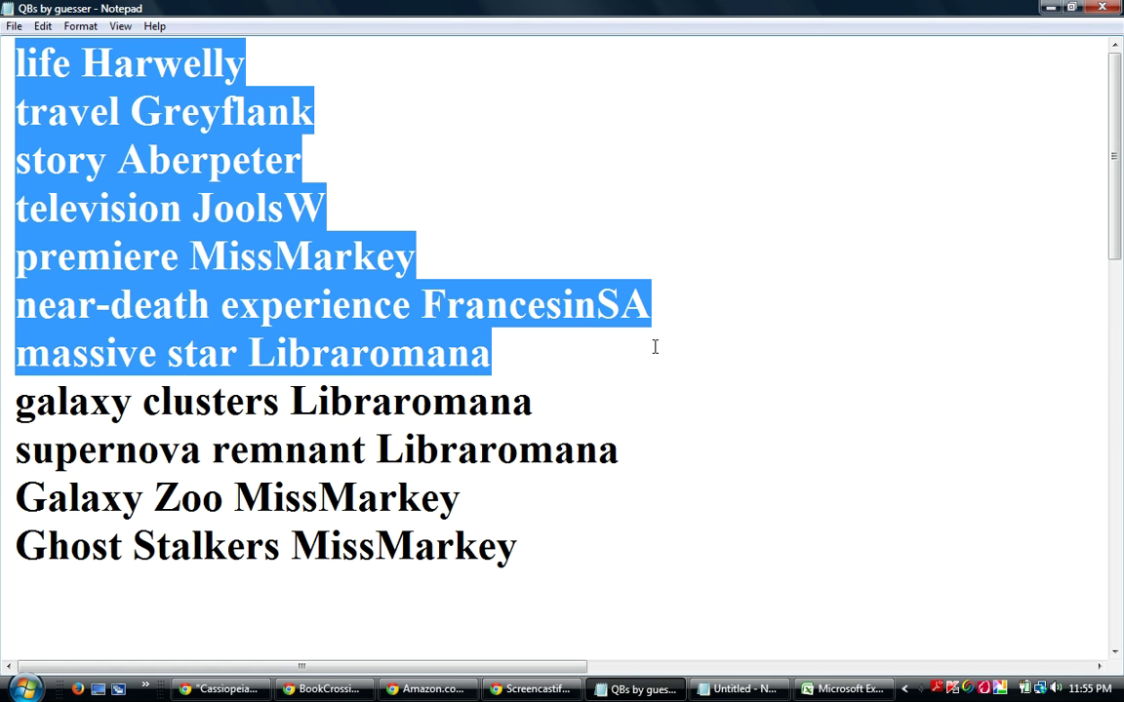
{"action": "left_click", "coordinate": [972, 201]}
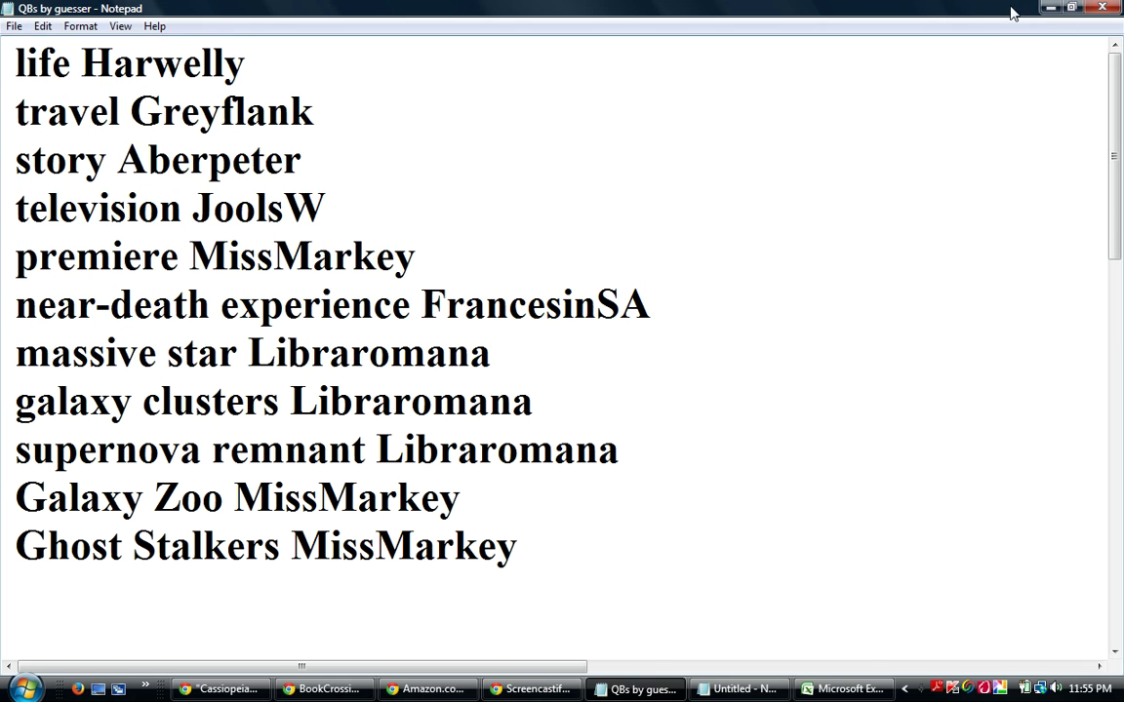
Check the travel and story rows in Excel and add 1st "story" to the ranking list.
{"action": "key", "text": "alt+Tab"}
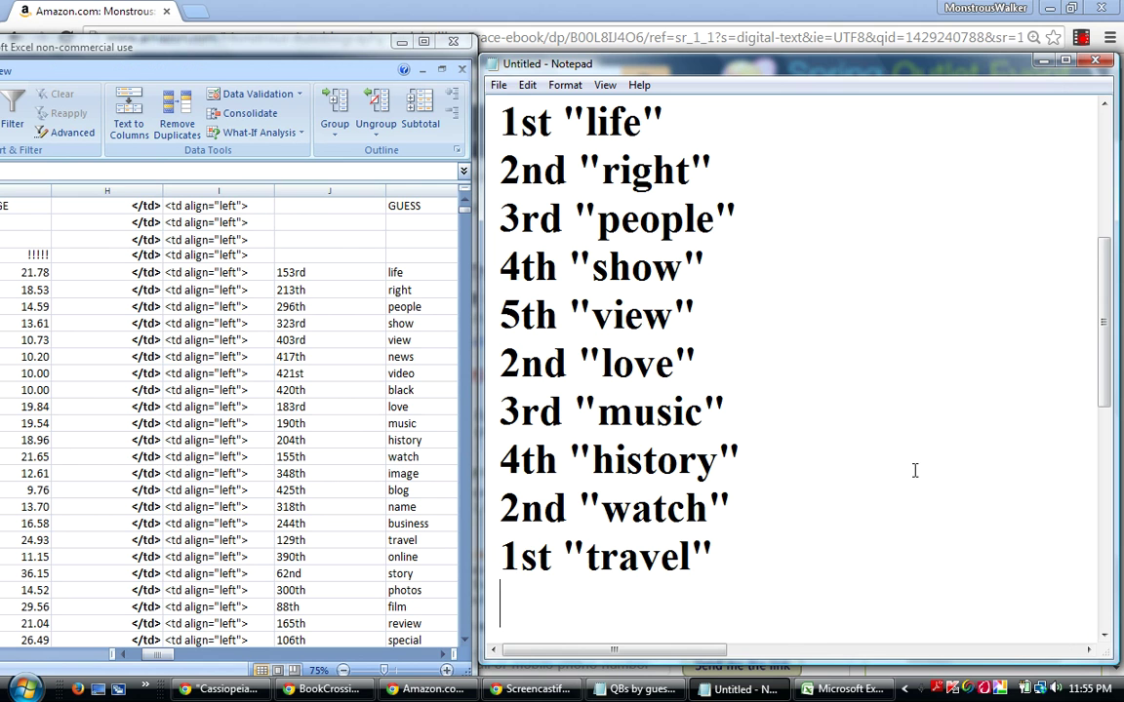
{"action": "left_click", "coordinate": [29, 542]}
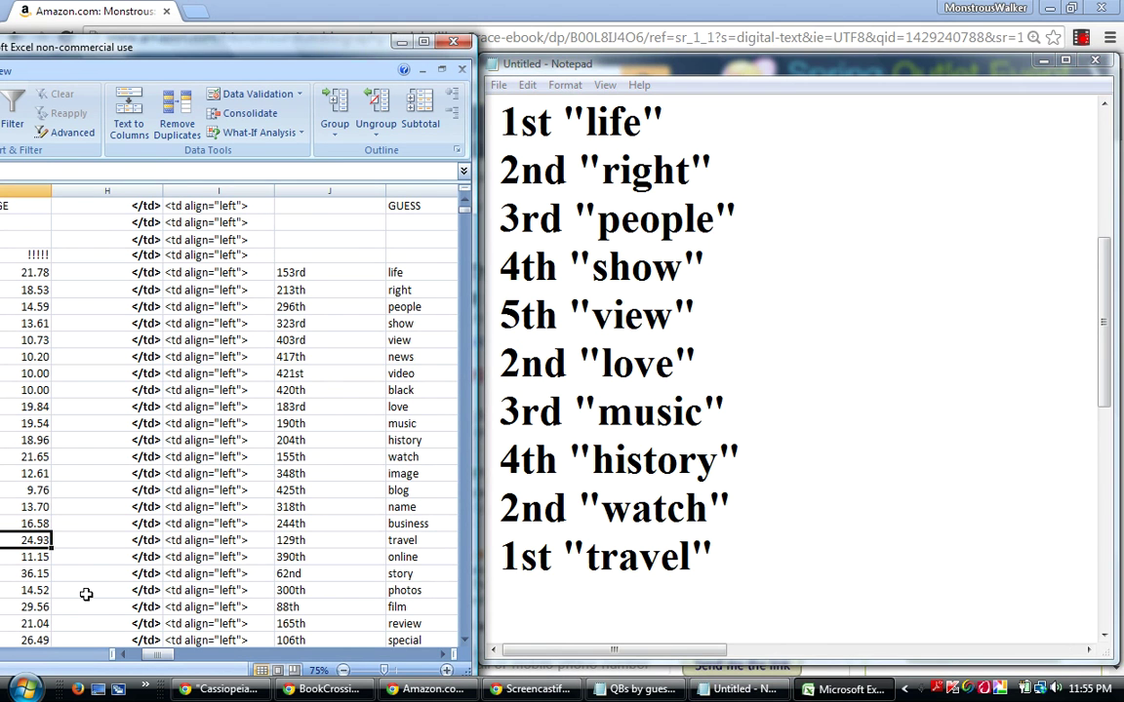
{"action": "left_click", "coordinate": [37, 574]}
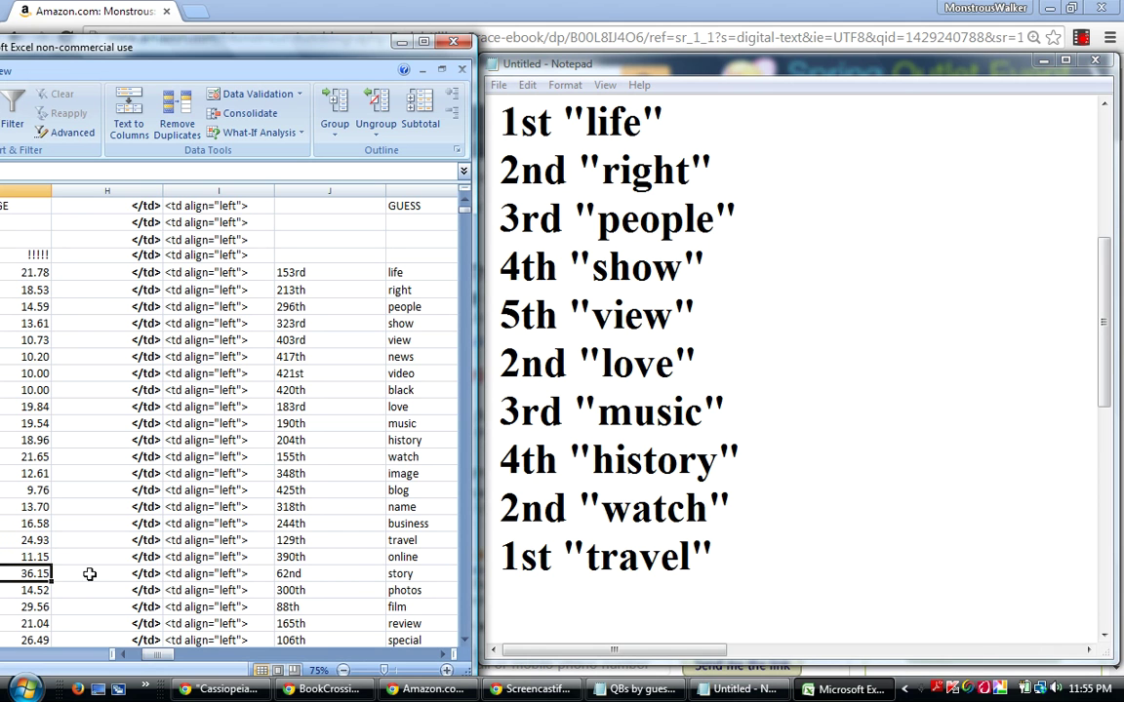
{"action": "left_click", "coordinate": [518, 603]}
{"action": "type", "text": "1st"}
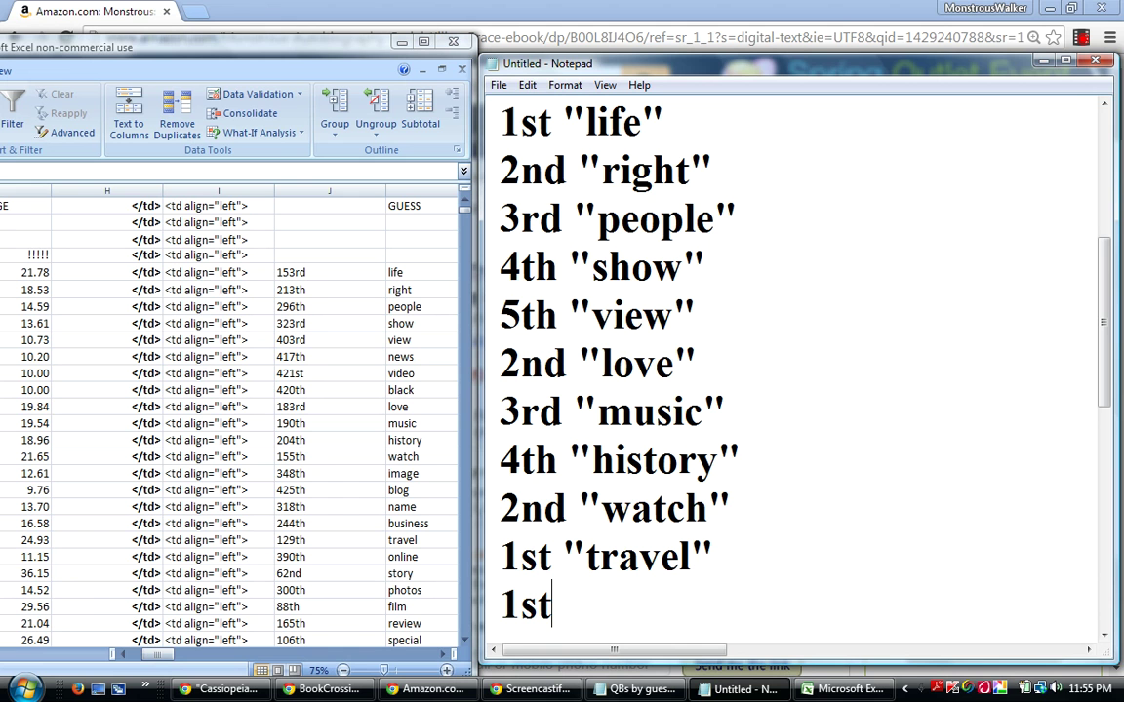
{"action": "type", "text": " \"story\""}
{"action": "key", "text": "Return"}
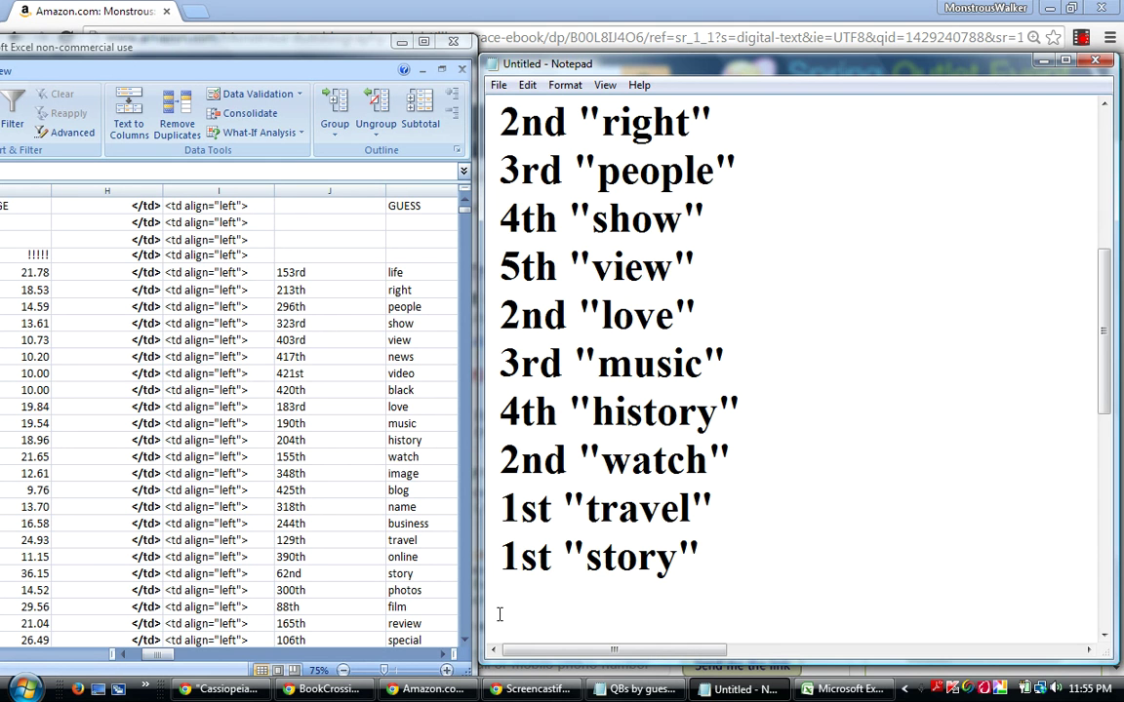
Check the film row in the sheet and add the line 2nd "film" below 1st "story" in Notepad.
{"action": "left_click", "coordinate": [29, 574]}
{"action": "left_click", "coordinate": [27, 606]}
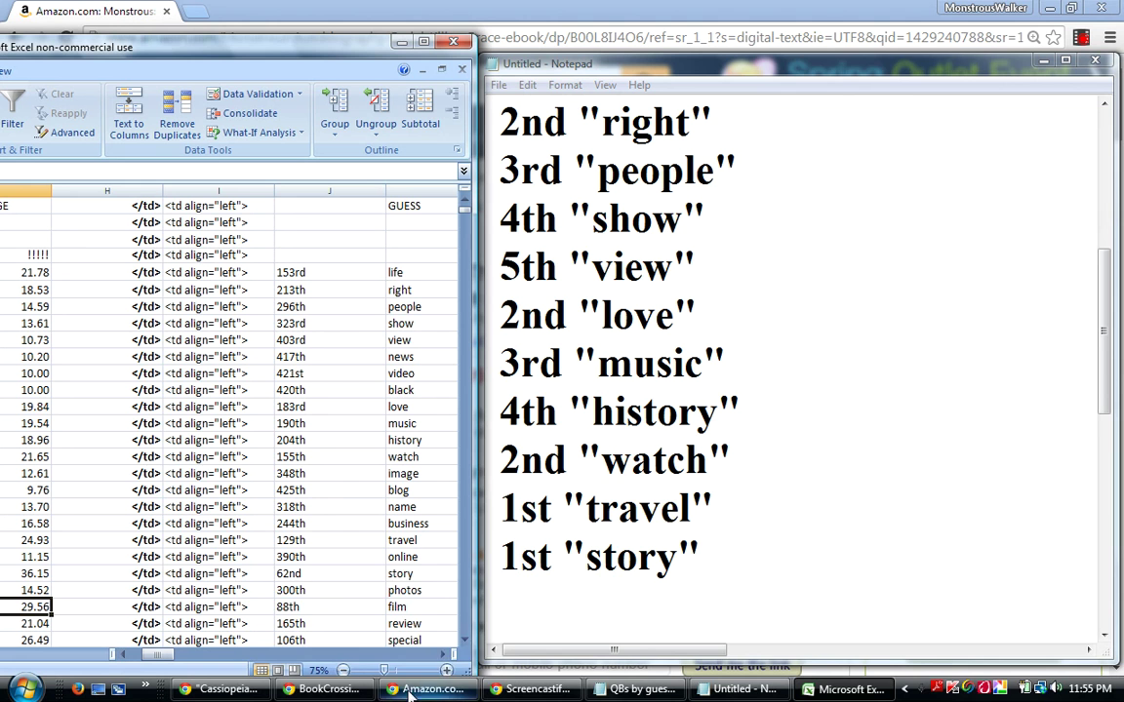
{"action": "mouse_move", "coordinate": [373, 692]}
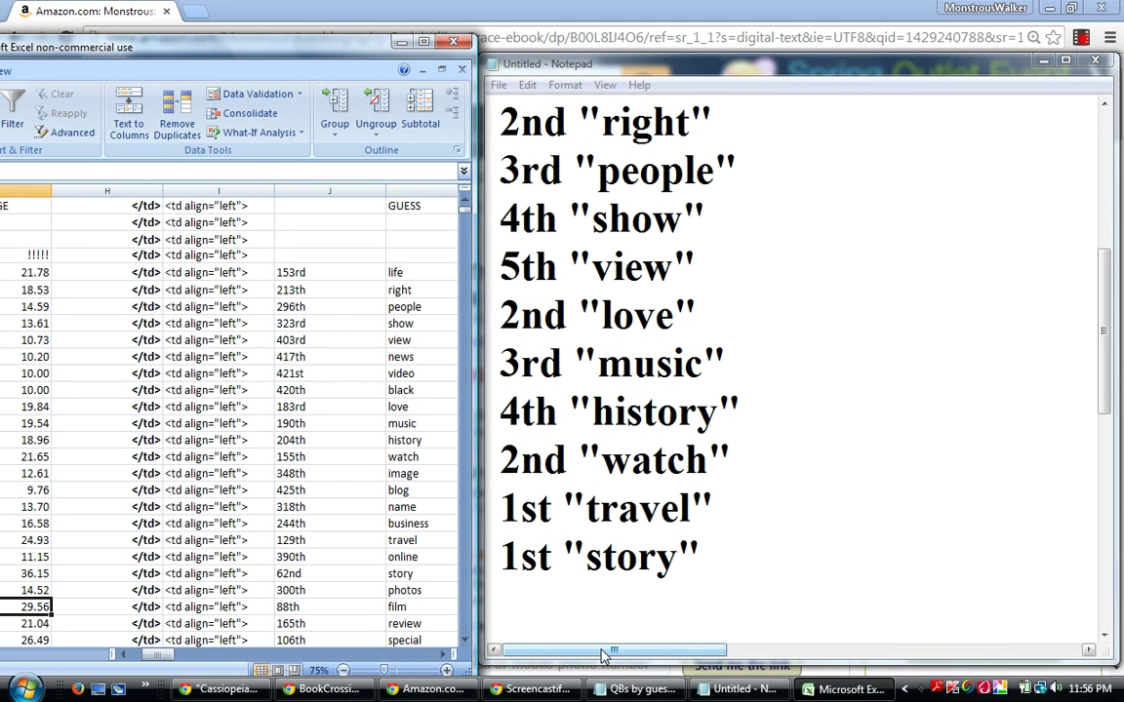
{"action": "left_click", "coordinate": [535, 603]}
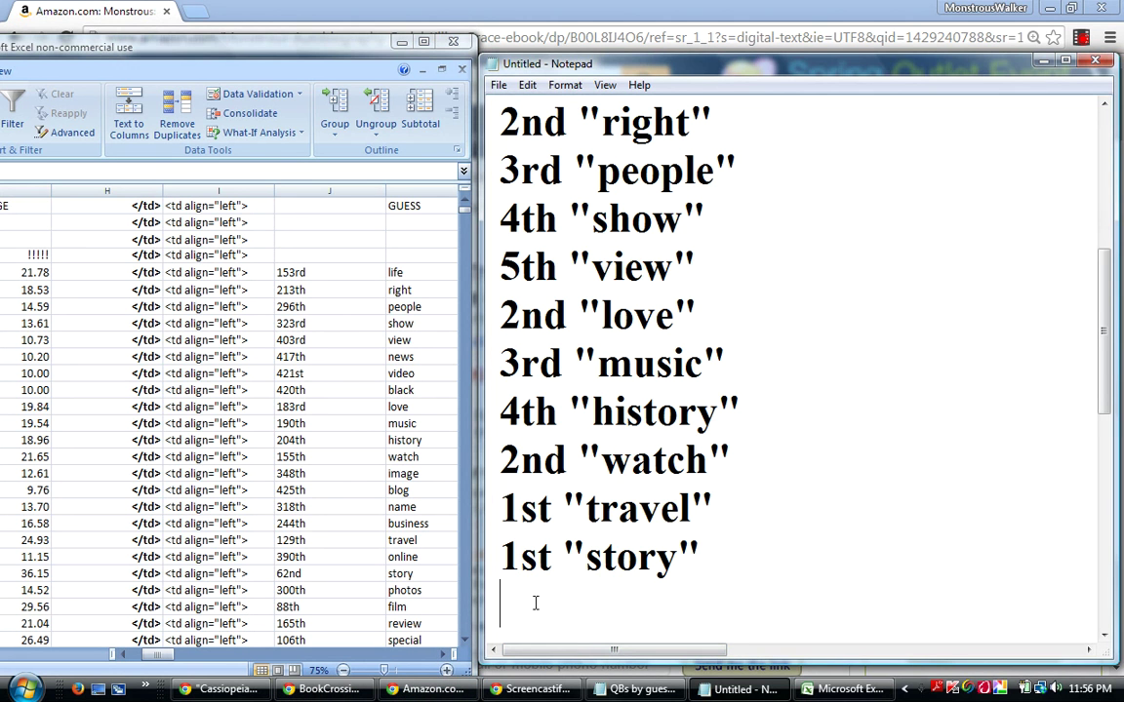
{"action": "type", "text": "2nd \"film\""}
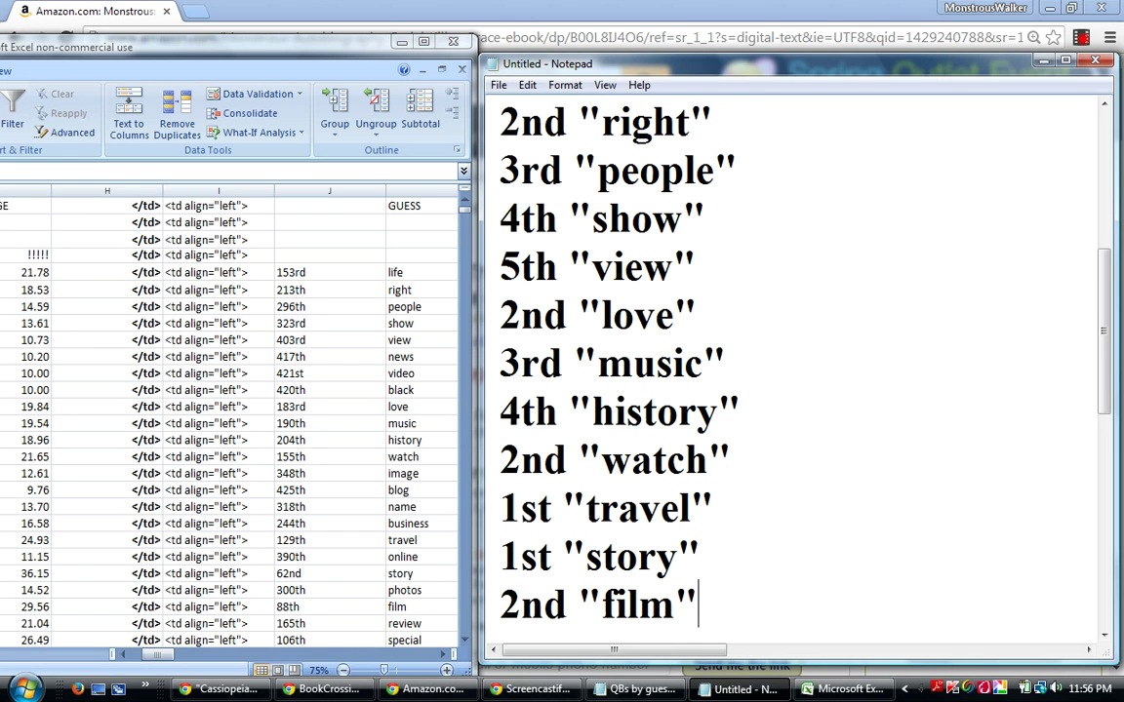
{"action": "key", "text": "Return"}
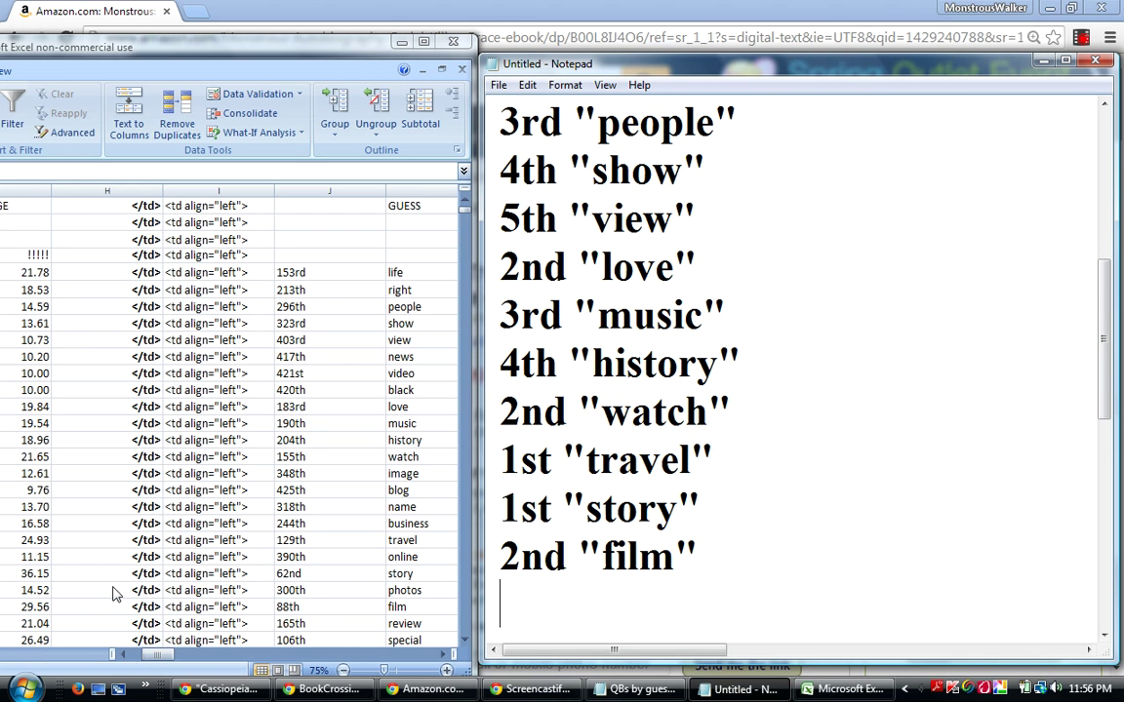
Scroll the sheet down past the review row to reach the special row's value.
{"action": "left_click", "coordinate": [32, 612]}
{"action": "left_click", "coordinate": [33, 639]}
{"action": "left_click", "coordinate": [29, 623]}
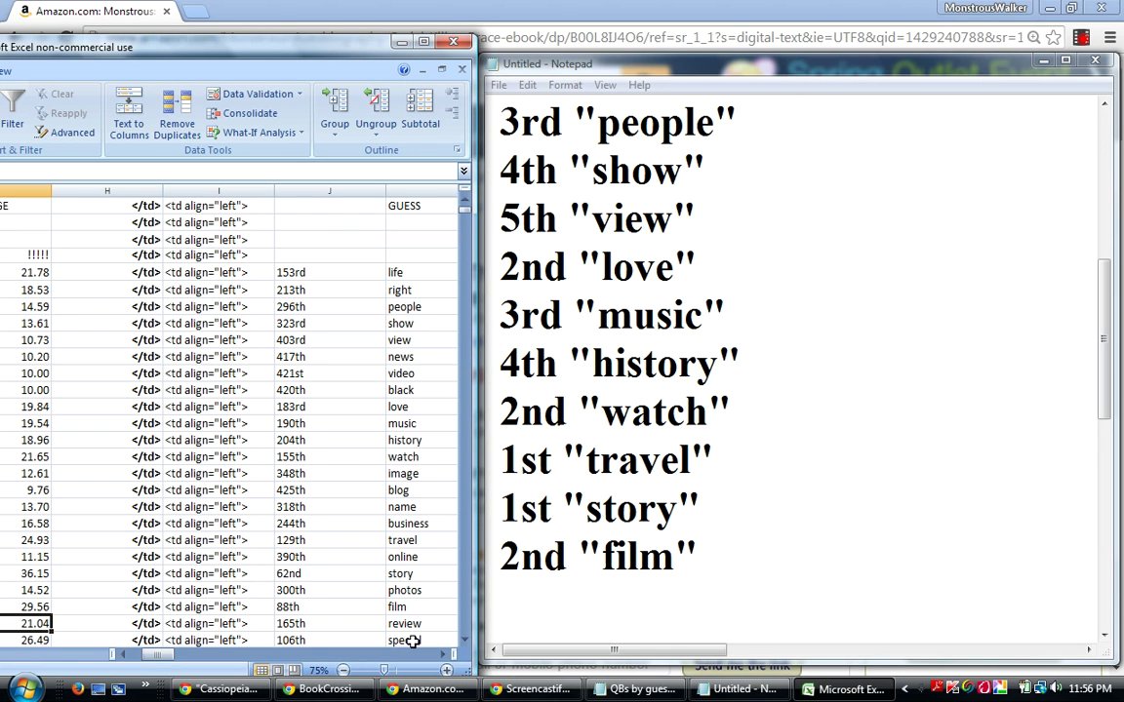
{"action": "left_click", "coordinate": [465, 640]}
{"action": "left_click", "coordinate": [466, 640]}
{"action": "left_click", "coordinate": [465, 640]}
{"action": "left_click", "coordinate": [465, 640]}
{"action": "left_click", "coordinate": [465, 640]}
{"action": "left_click", "coordinate": [465, 640]}
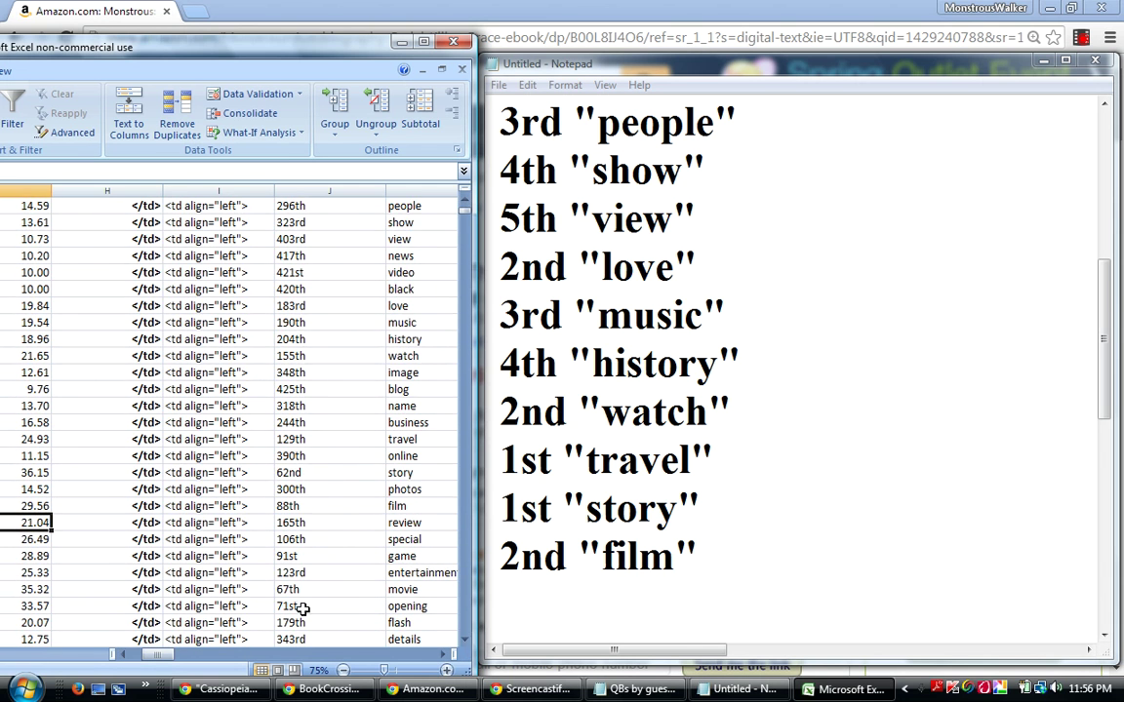
{"action": "left_click", "coordinate": [43, 538]}
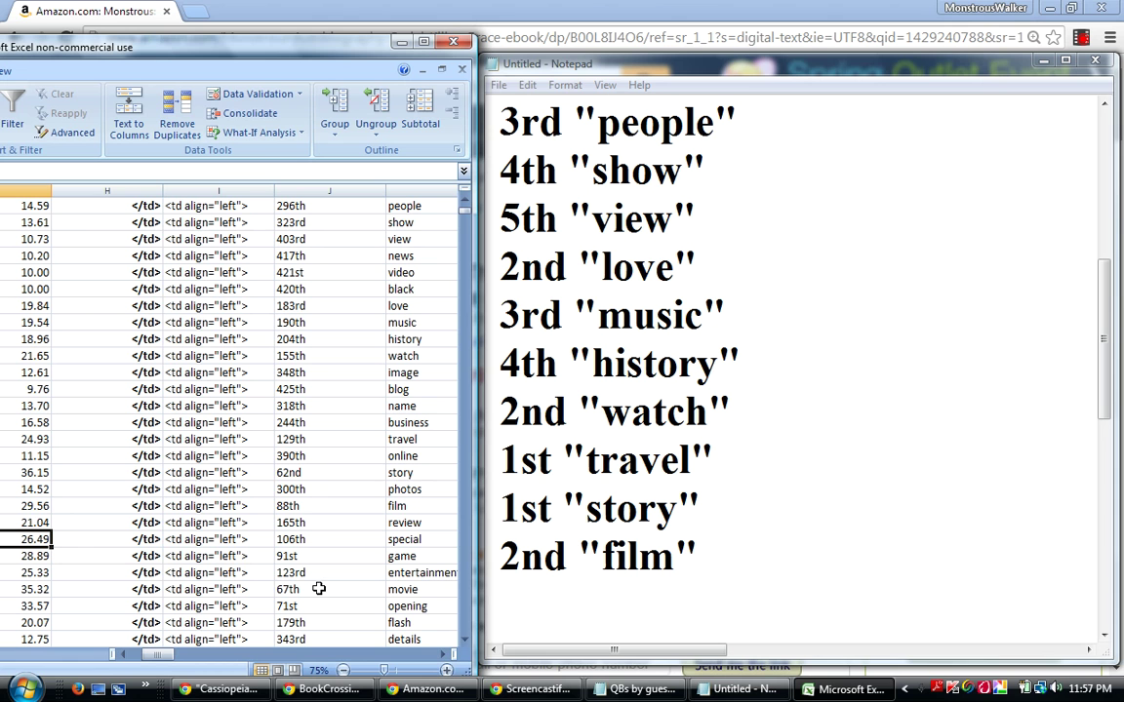
Append the line 3rd "special" to the Notepad list, then select the game row in the sheet.
{"action": "left_click", "coordinate": [502, 604]}
{"action": "type", "text": "3"}
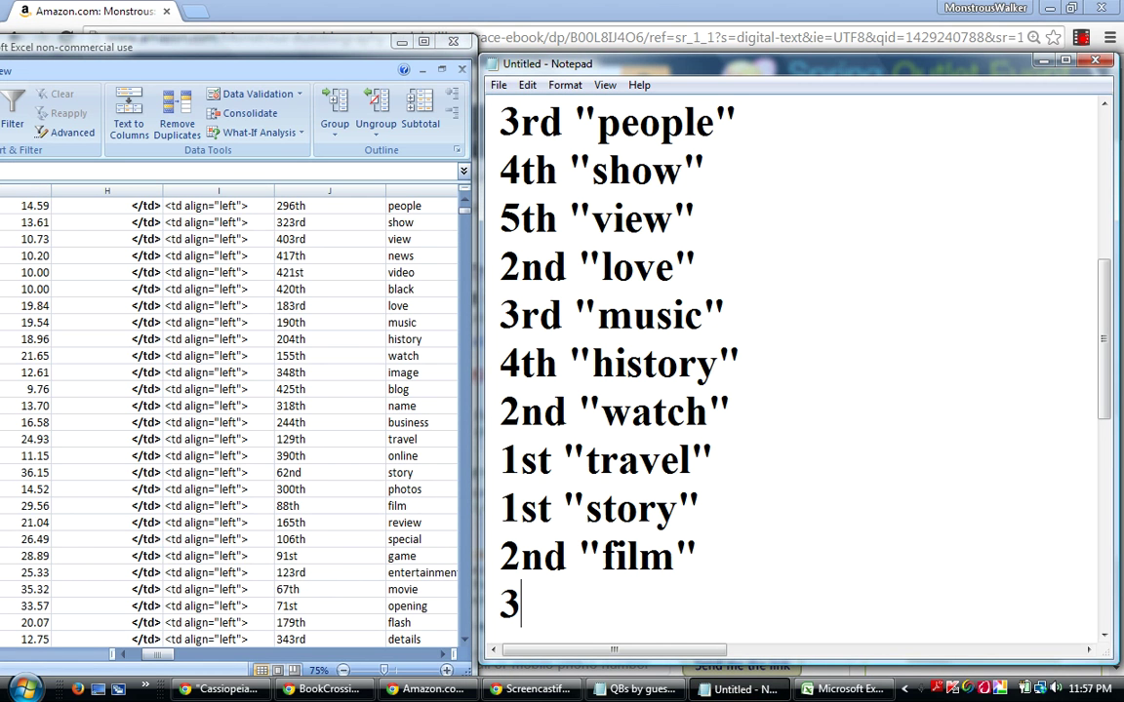
{"action": "type", "text": "rd \"spe"}
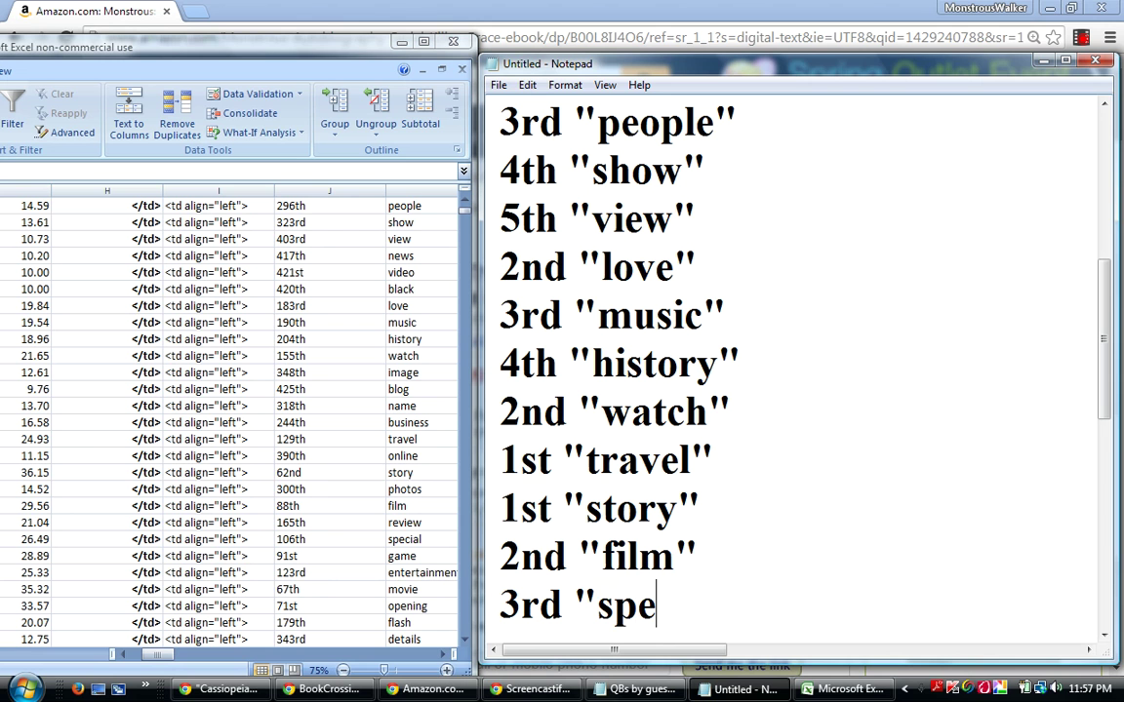
{"action": "type", "text": "cial\""}
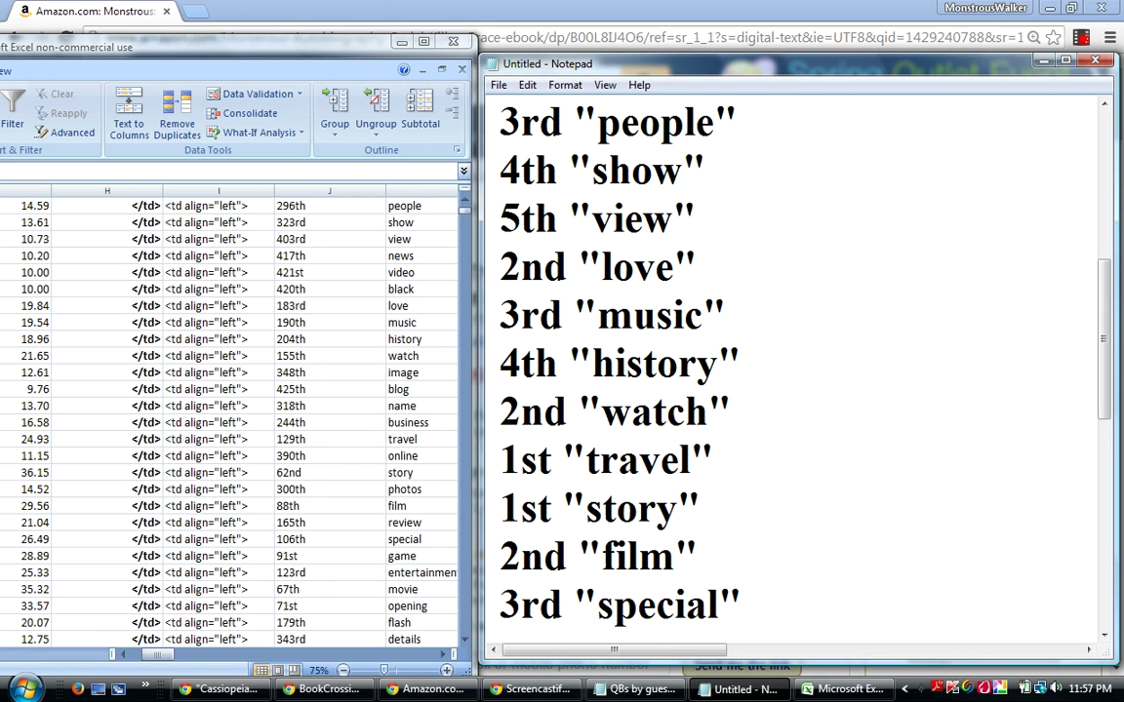
{"action": "key", "text": "Return"}
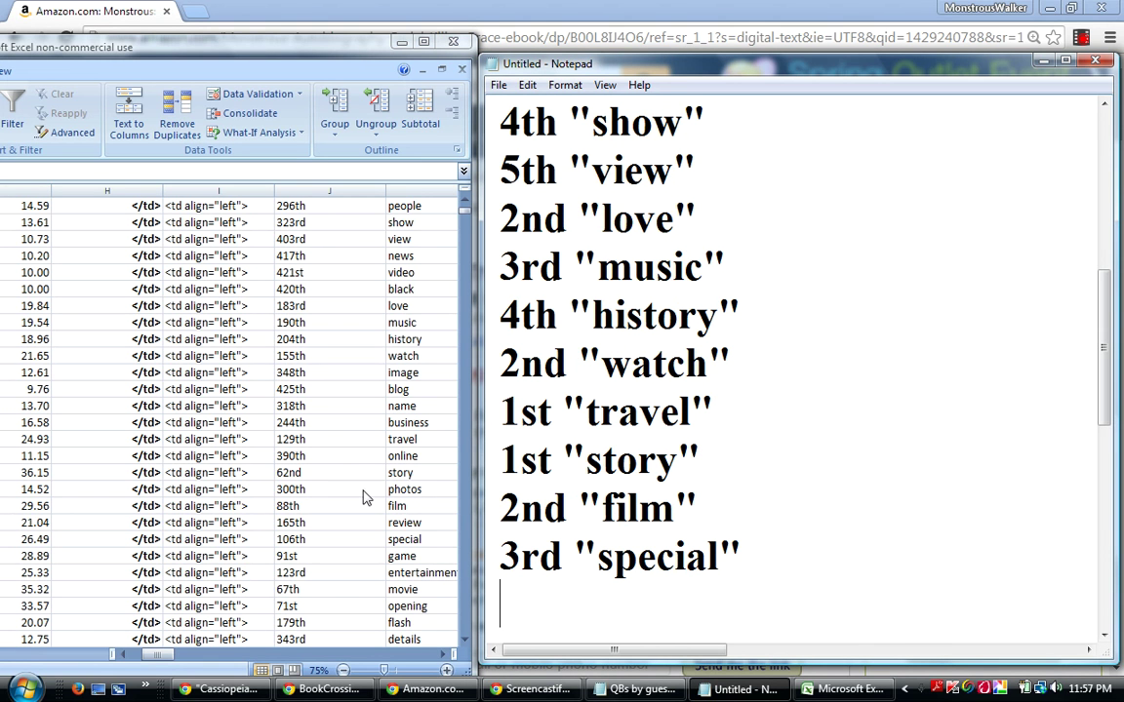
{"action": "left_click", "coordinate": [37, 540]}
{"action": "left_click", "coordinate": [37, 555]}
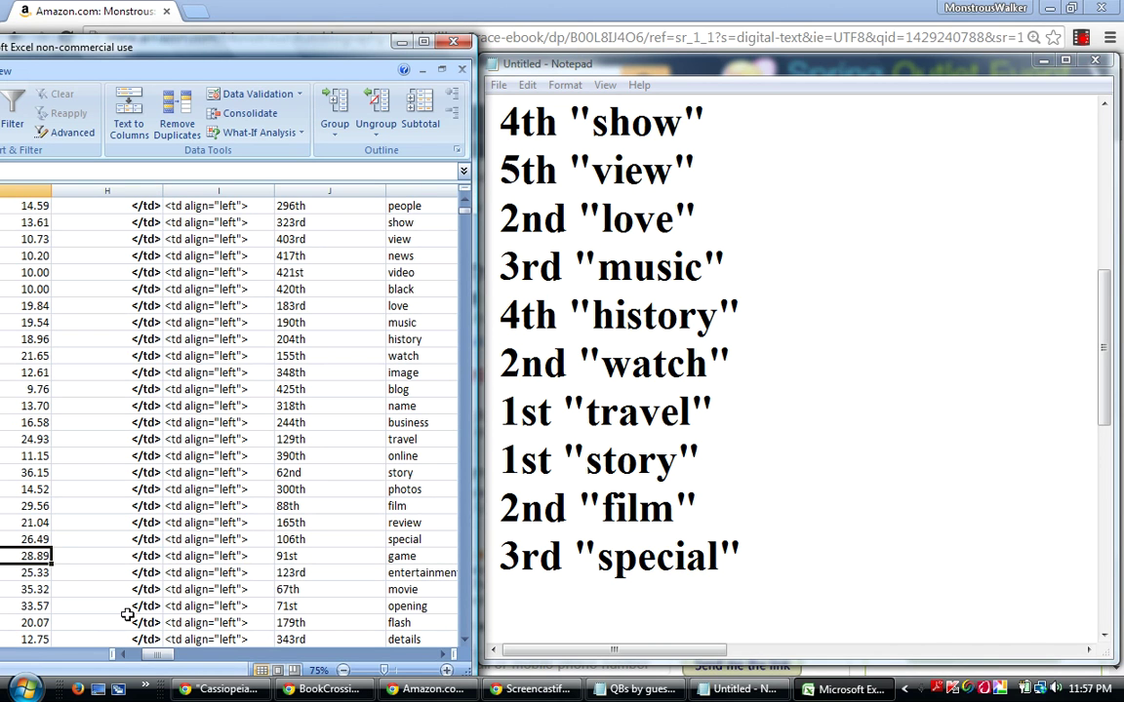
Append 3rd "game" on a new Notepad line and return to the game row in the sheet.
{"action": "left_click", "coordinate": [515, 595]}
{"action": "type", "text": "3rd "}
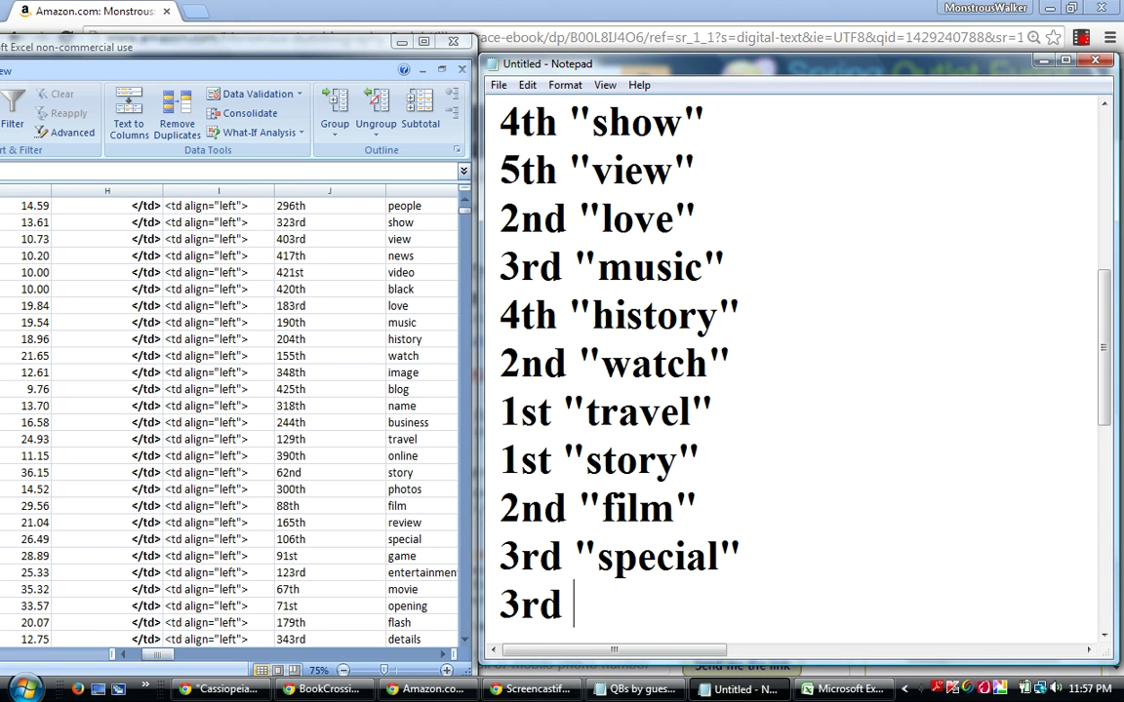
{"action": "type", "text": "\"game"}
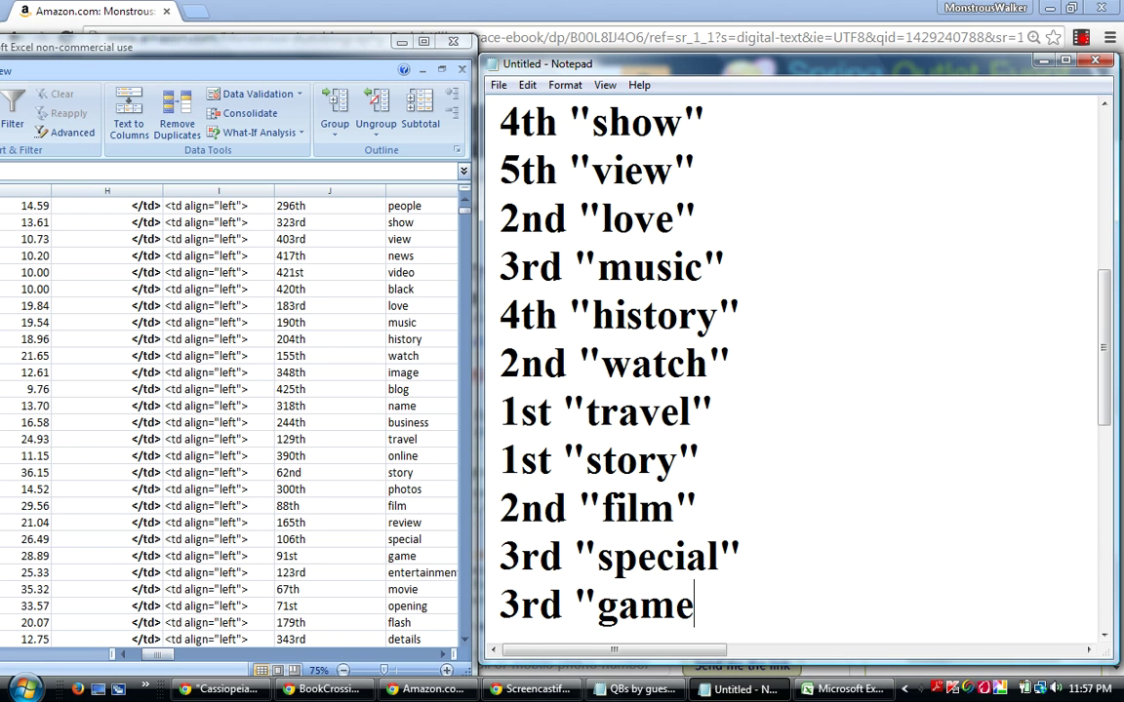
{"action": "type", "text": "\""}
{"action": "key", "text": "Return"}
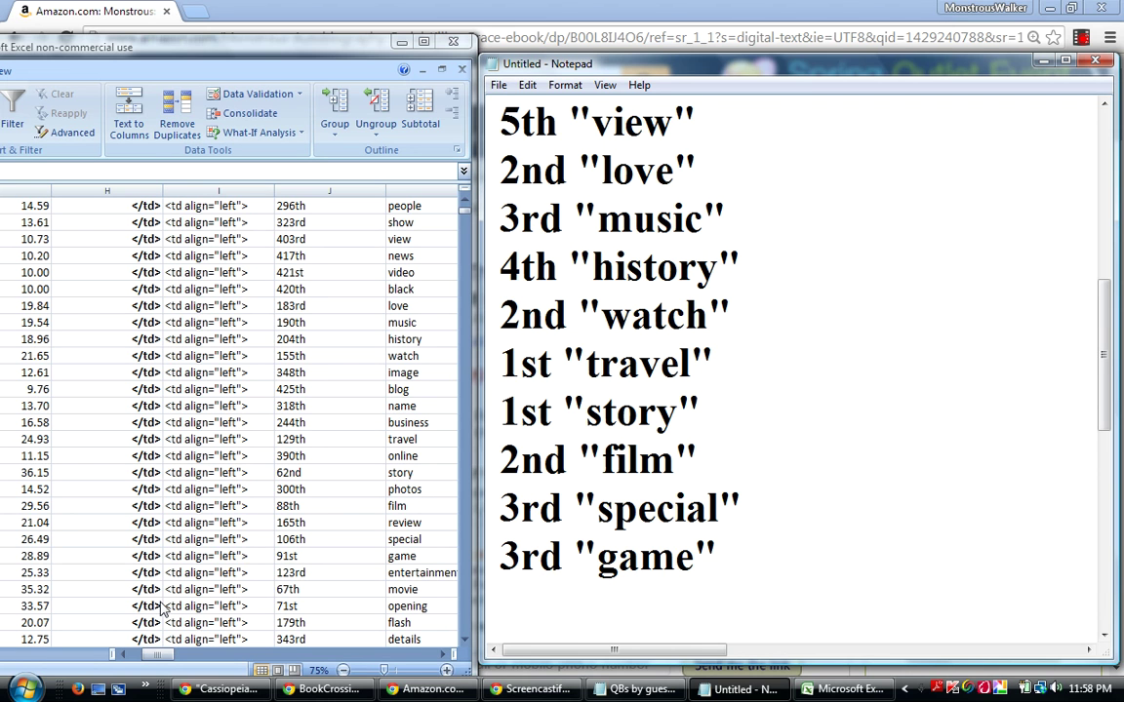
{"action": "left_click", "coordinate": [35, 558]}
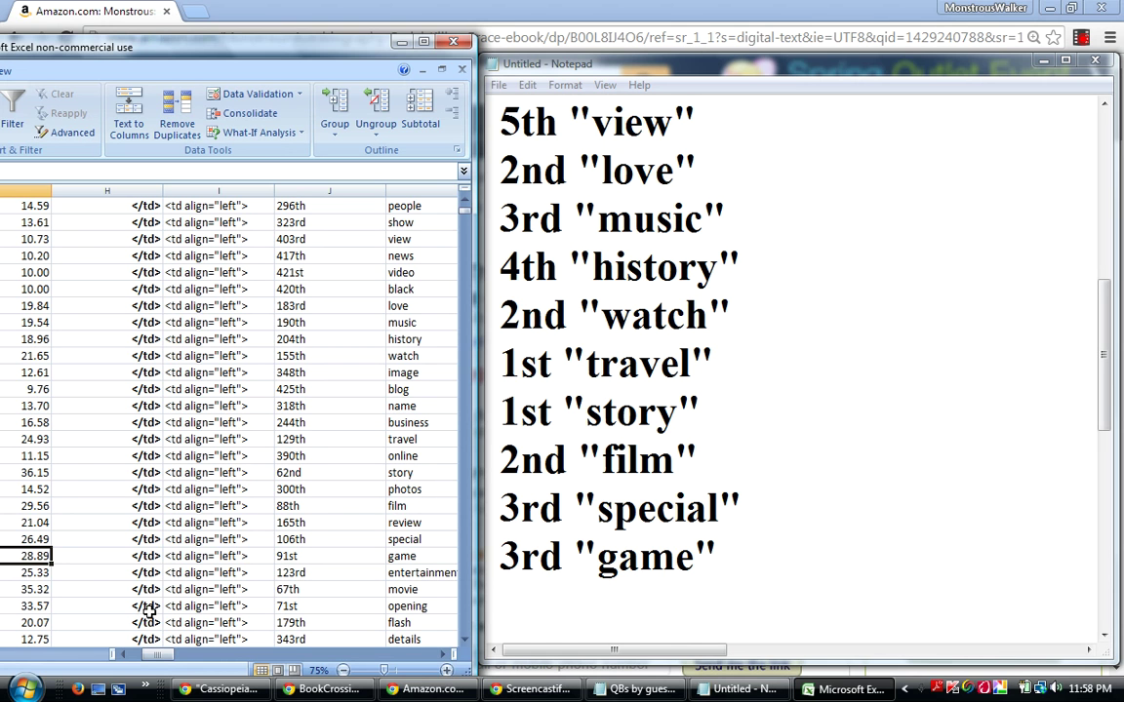
Append the line 5th "entertainment" below 3rd "game" in Notepad.
{"action": "left_click", "coordinate": [519, 595]}
{"action": "type", "text": "5th"}
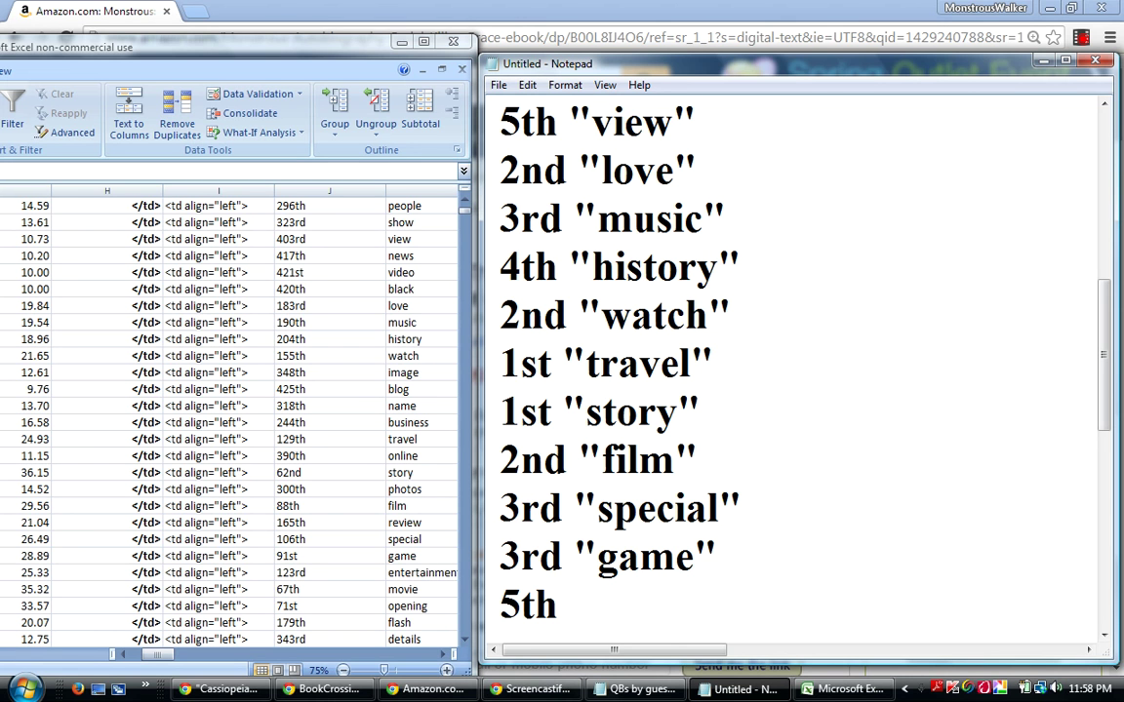
{"action": "type", "text": "\"entertain"}
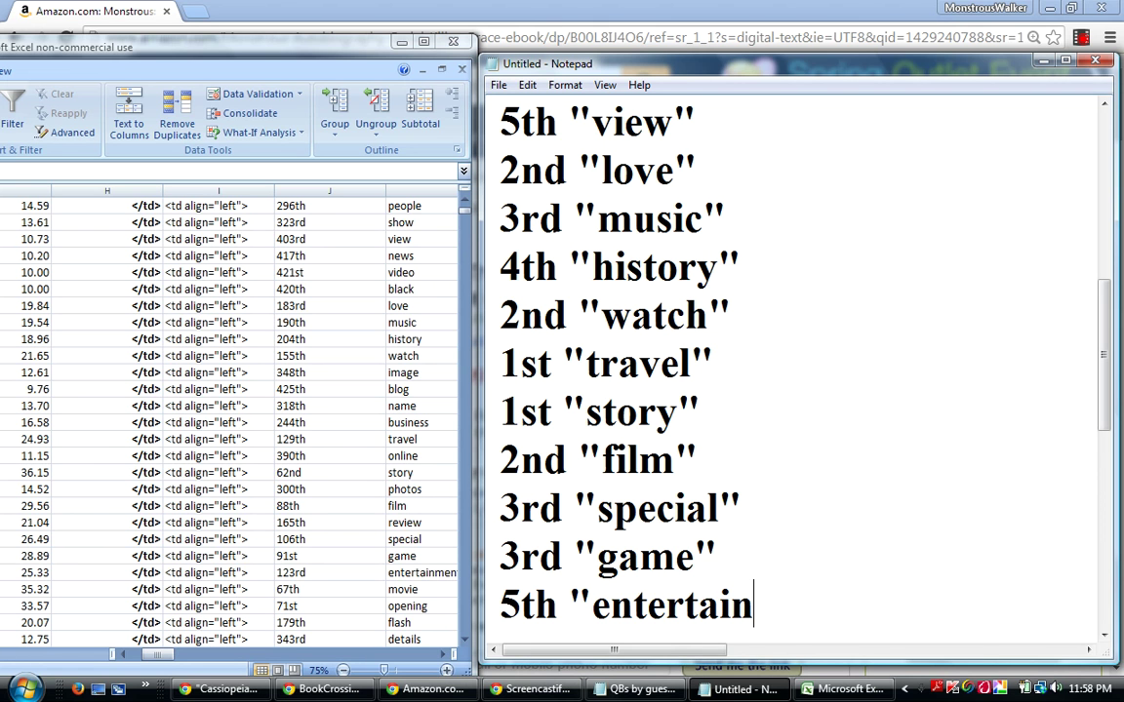
{"action": "type", "text": "ment\""}
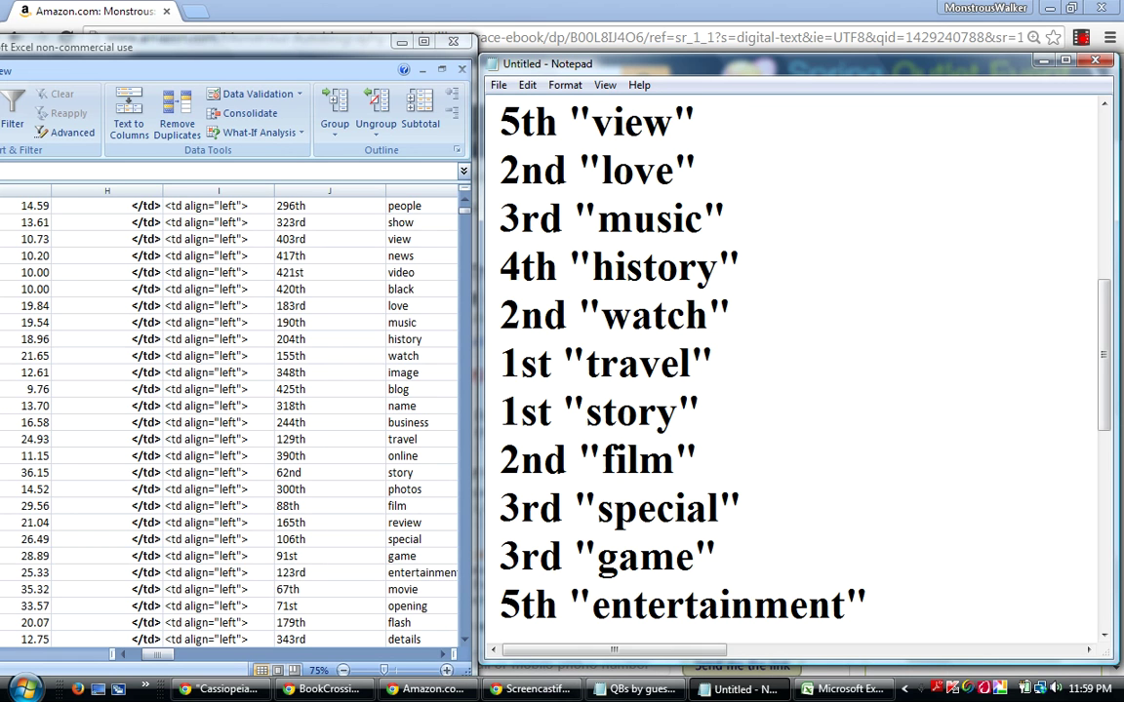
{"action": "key", "text": "Return"}
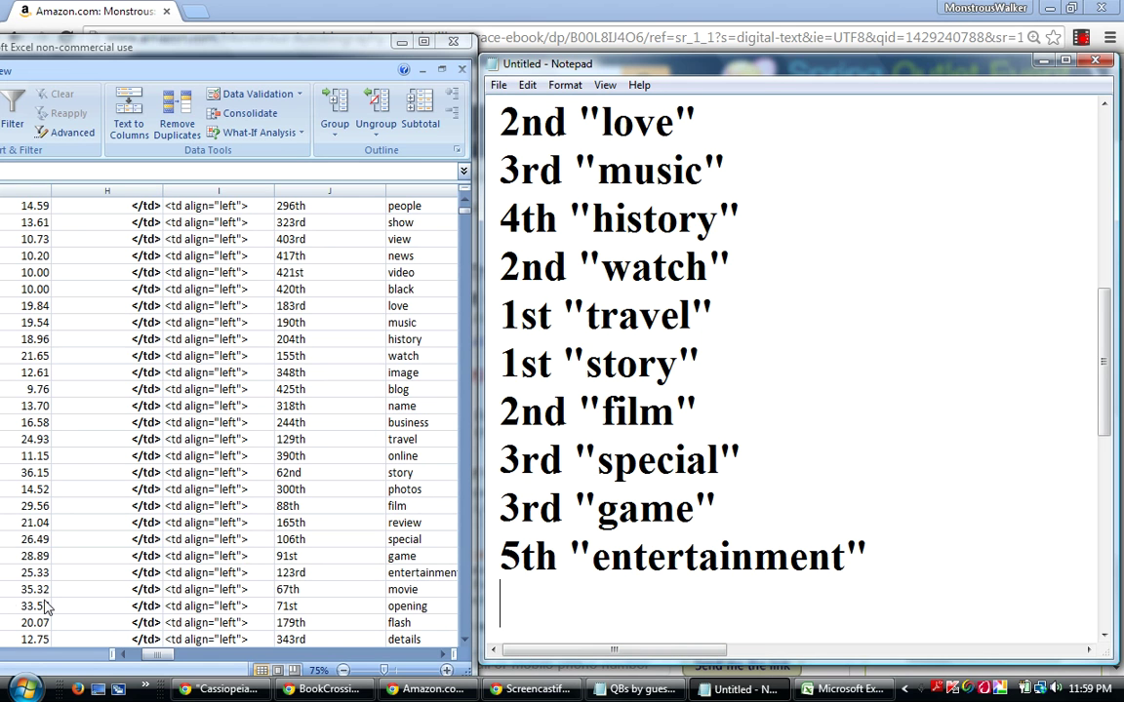
Check the movie row in the sheet and append the line 2nd "movie".
{"action": "left_click", "coordinate": [29, 556]}
{"action": "left_click", "coordinate": [29, 589]}
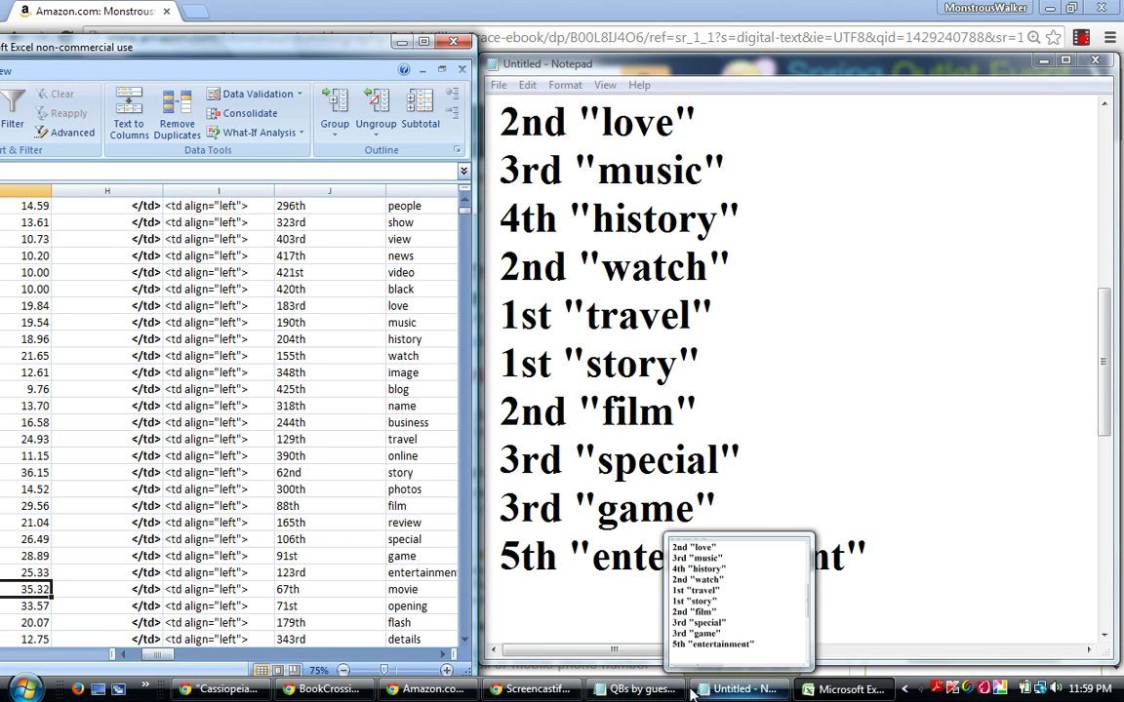
{"action": "left_click", "coordinate": [527, 595]}
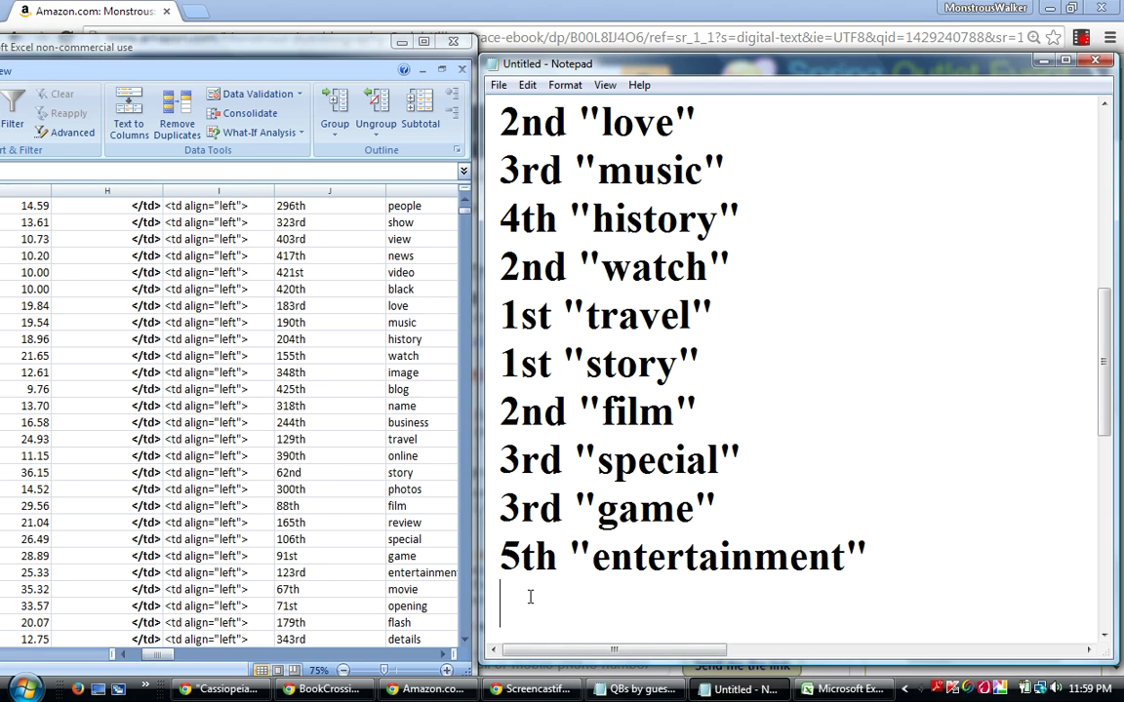
{"action": "type", "text": "2nd "}
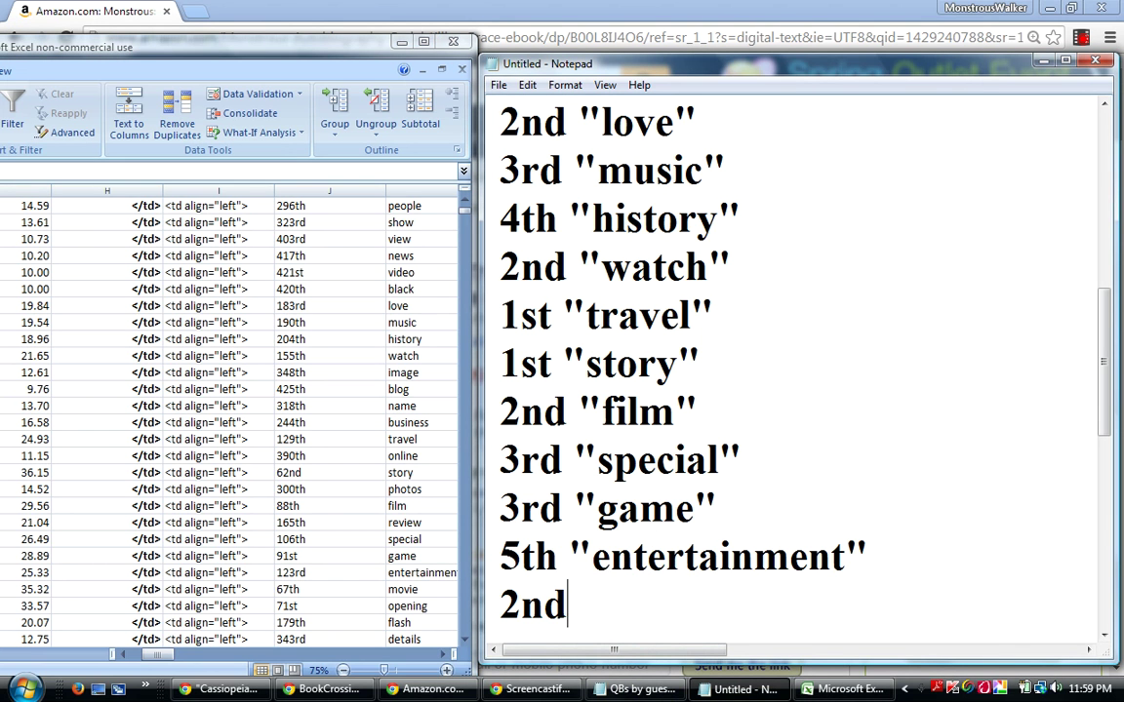
{"action": "type", "text": "\"movie\""}
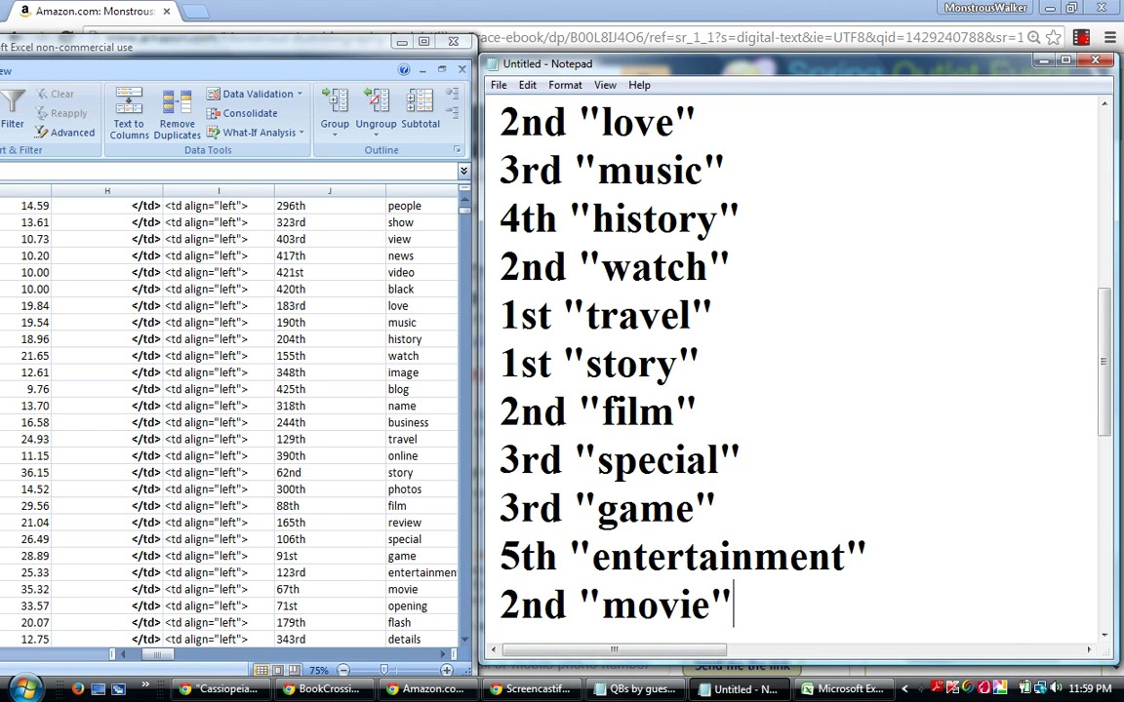
{"action": "key", "text": "Return"}
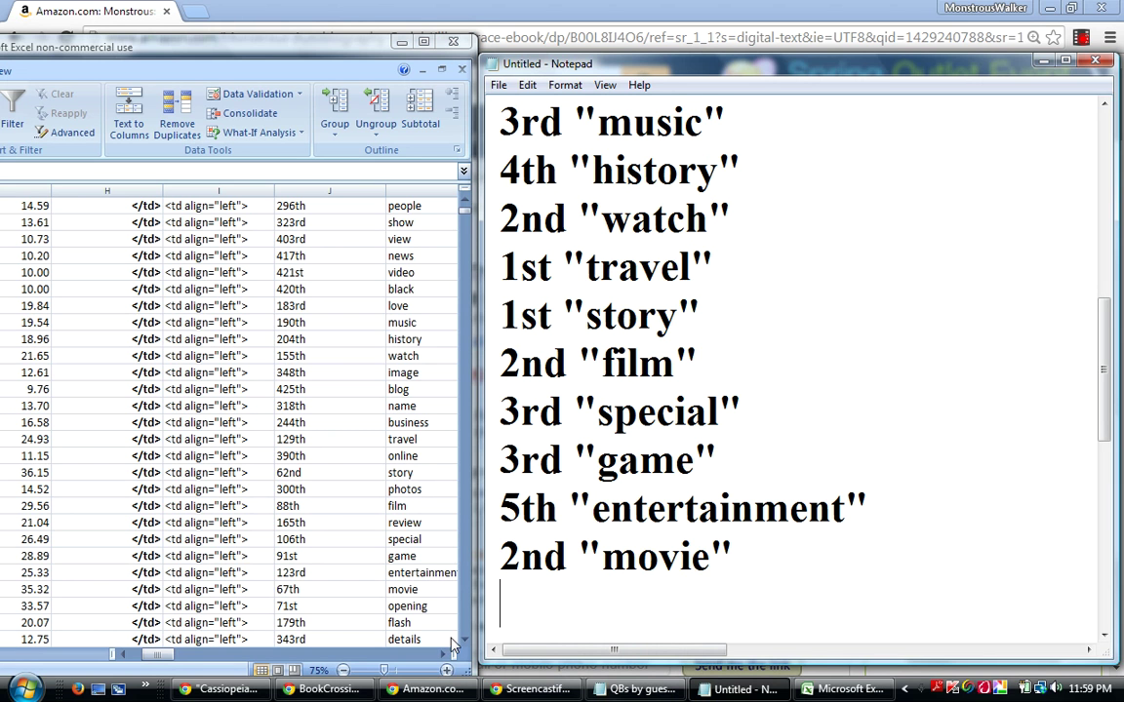
Check the opening row in the sheet and append the line 3rd "opening".
{"action": "left_click", "coordinate": [31, 606]}
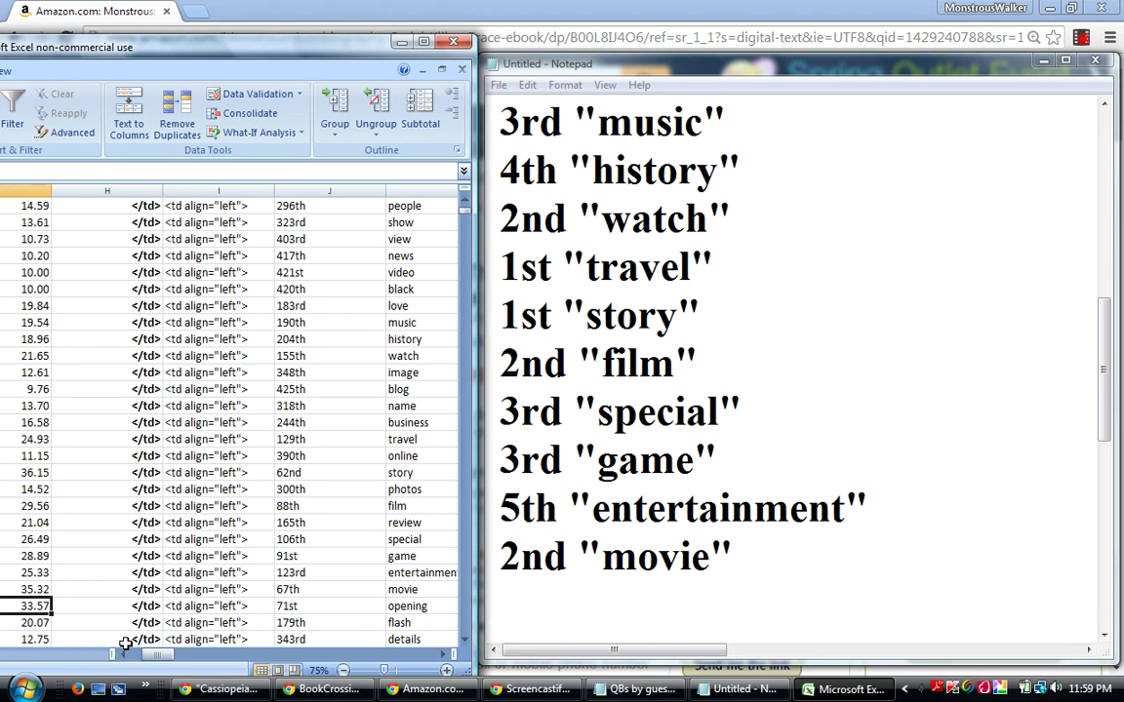
{"action": "left_click", "coordinate": [515, 602]}
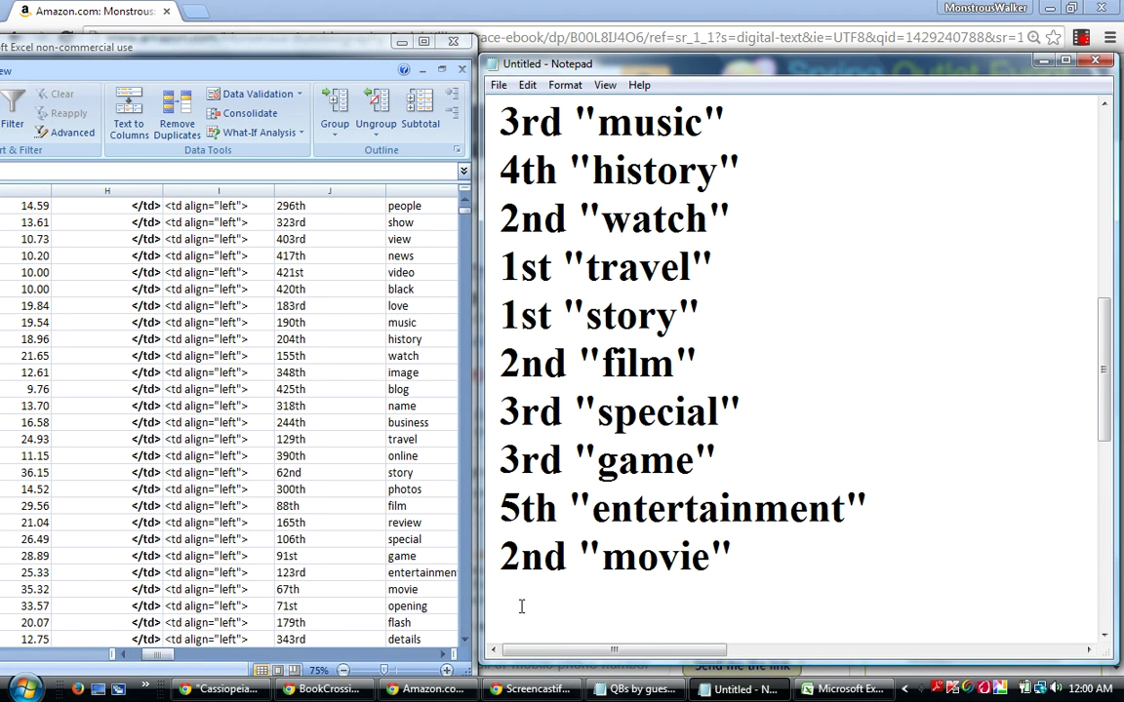
{"action": "type", "text": "3rd "}
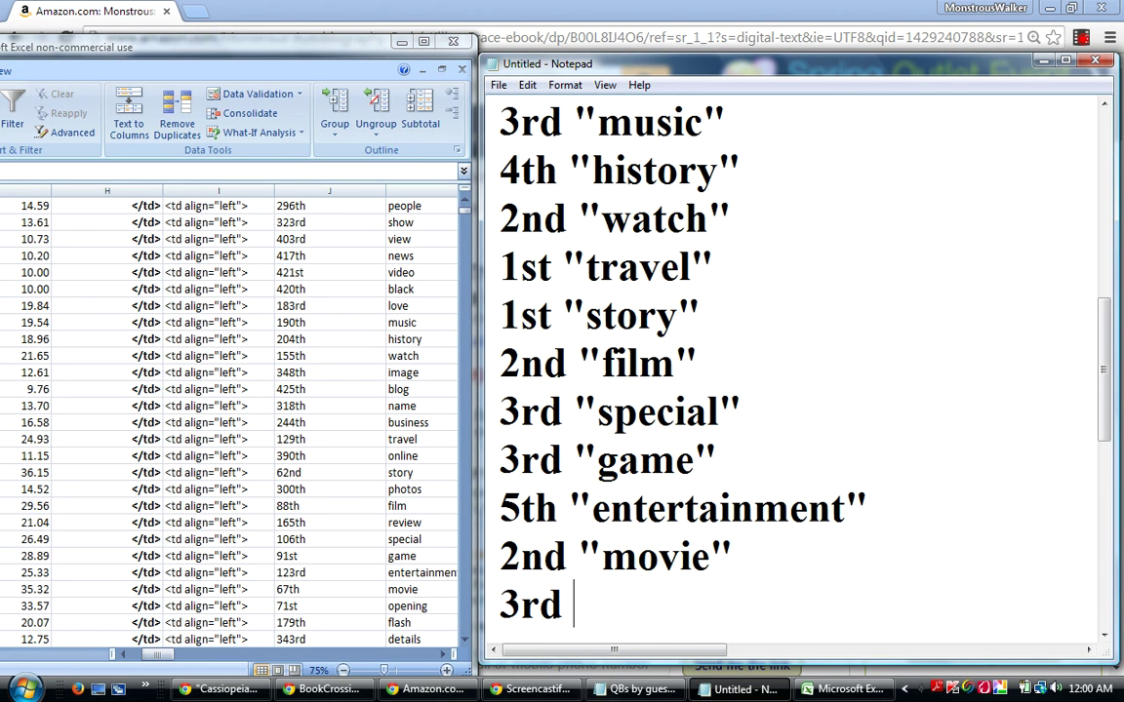
{"action": "type", "text": "\"openin"}
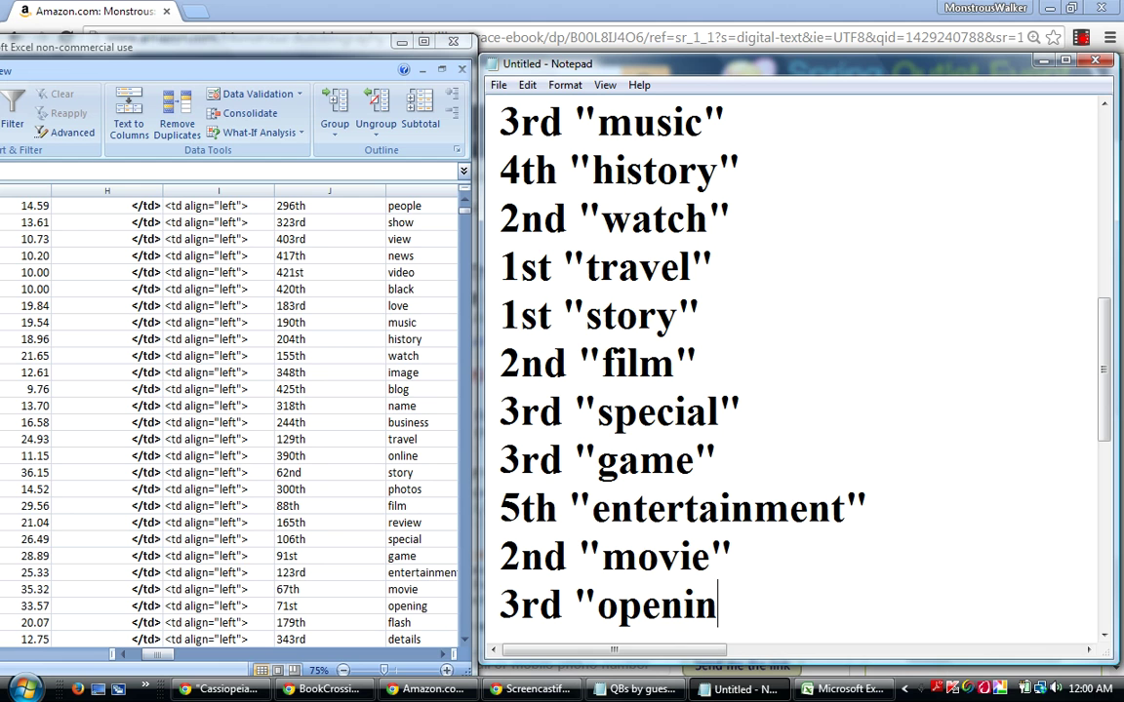
{"action": "type", "text": "g\""}
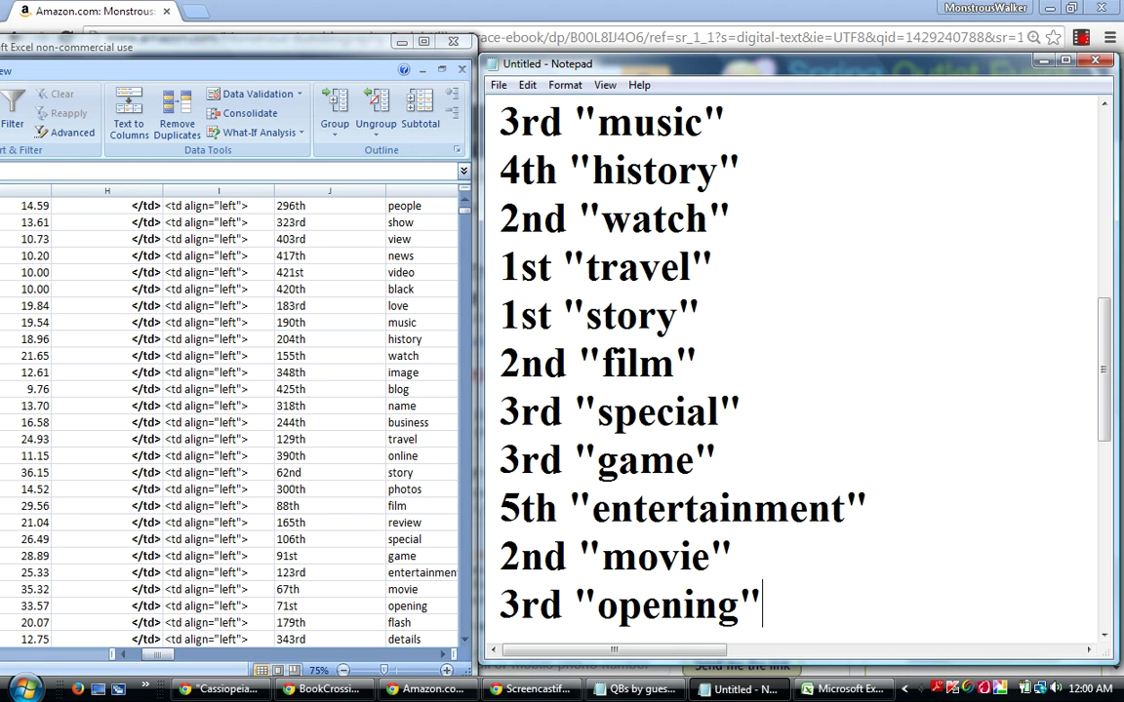
{"action": "key", "text": "Return"}
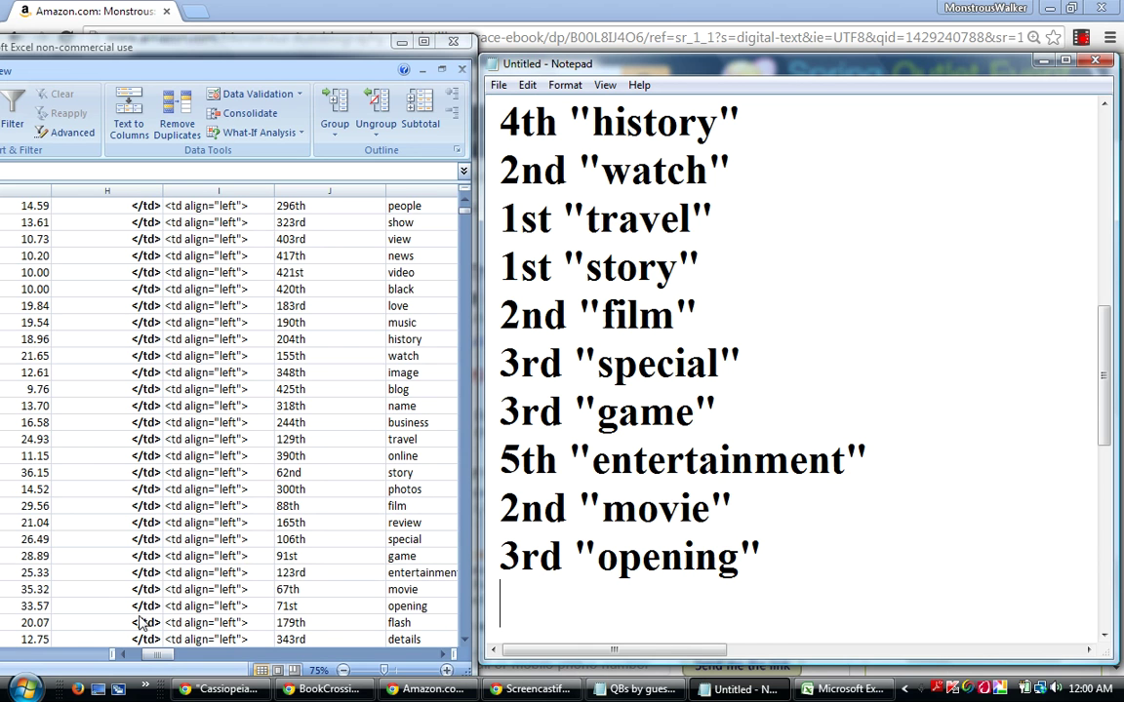
Scroll the sheet to the next rows and append the line 1st "television" in Notepad.
{"action": "left_click", "coordinate": [26, 606]}
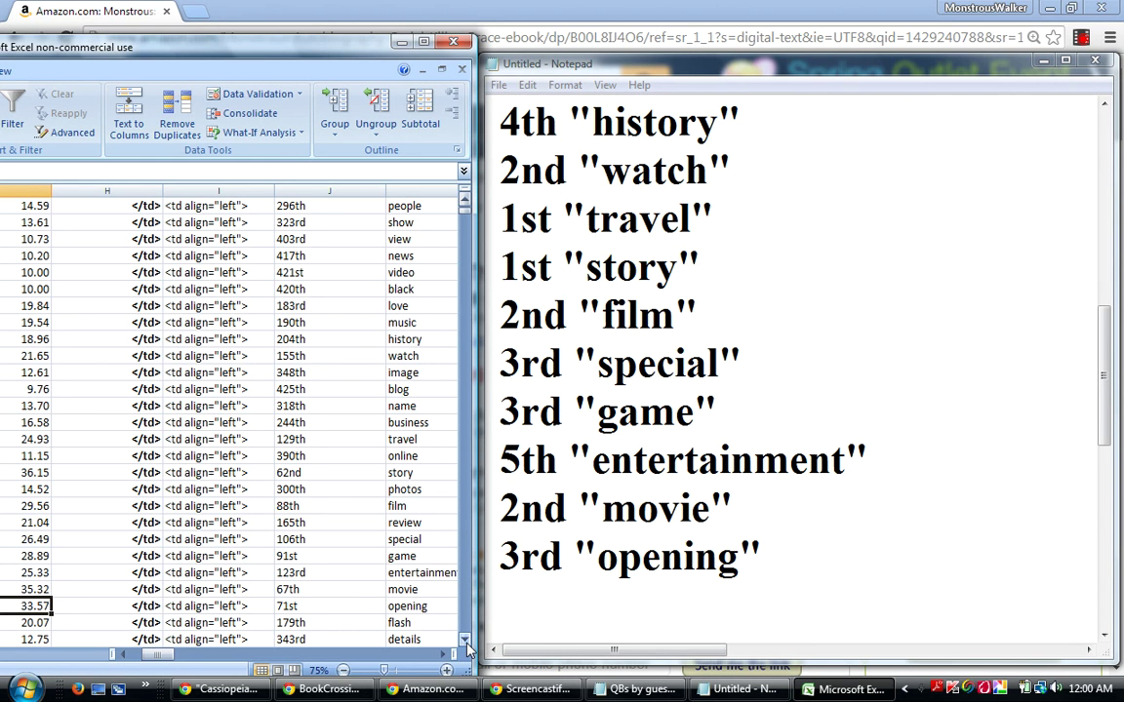
{"action": "left_click", "coordinate": [466, 643]}
{"action": "left_click", "coordinate": [466, 643]}
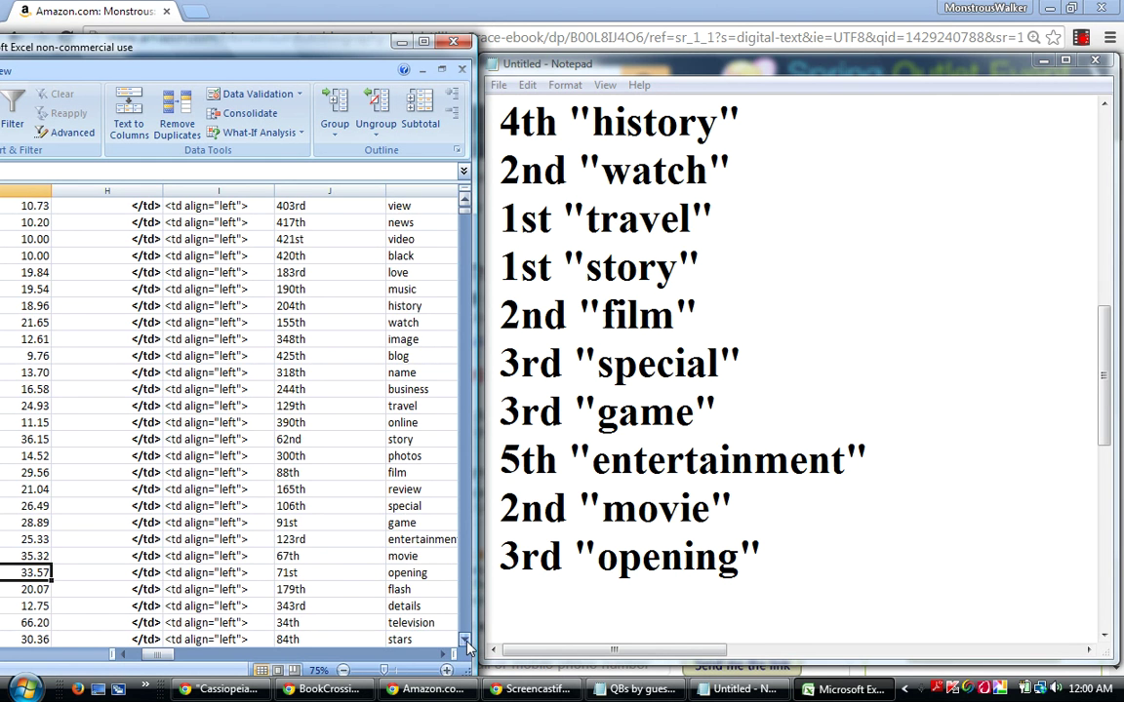
{"action": "left_click", "coordinate": [466, 643]}
{"action": "left_click", "coordinate": [466, 643]}
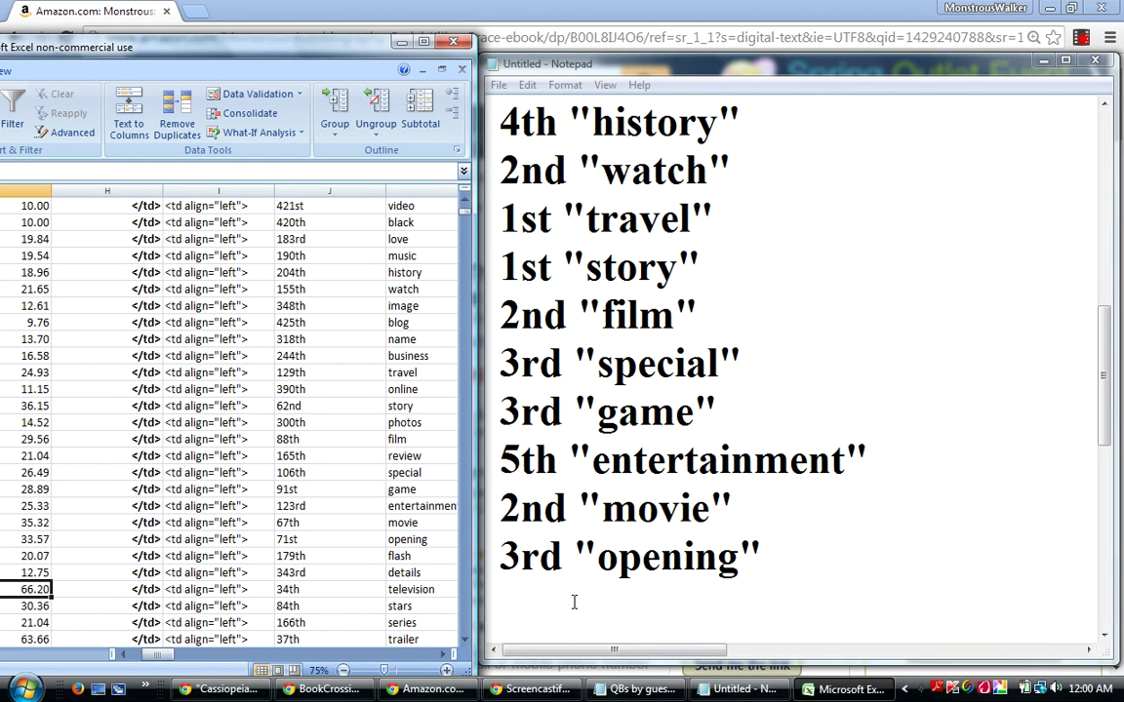
{"action": "left_click", "coordinate": [540, 598]}
{"action": "type", "text": "1st"}
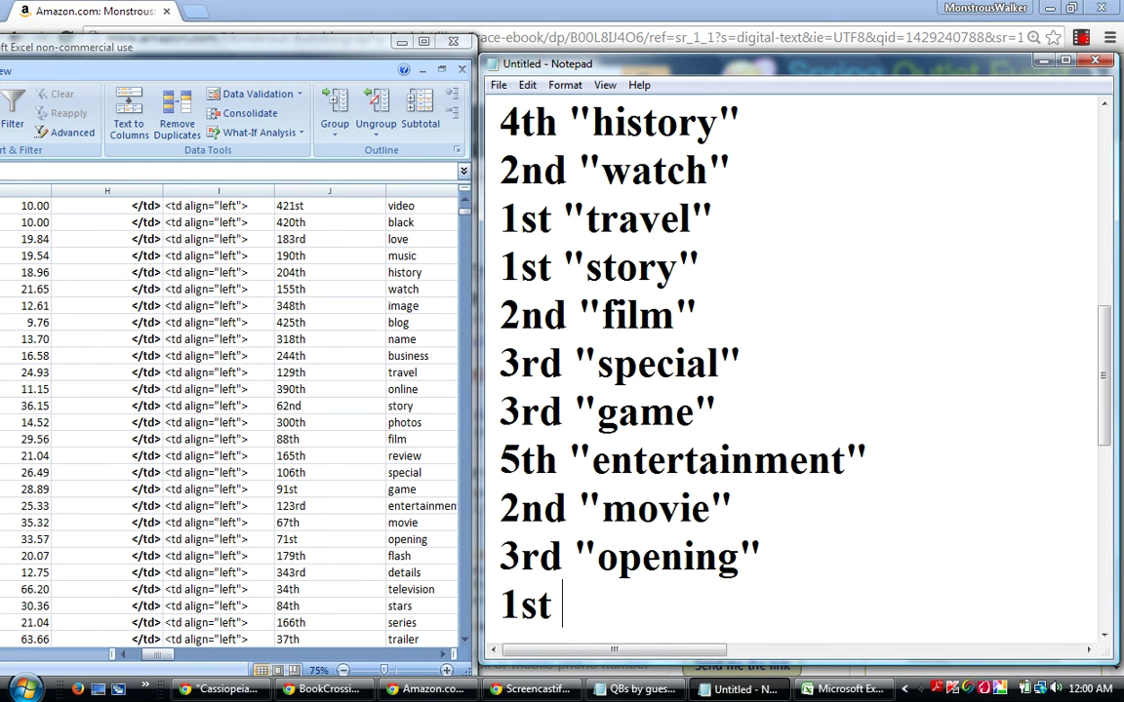
{"action": "type", "text": " \"tele"}
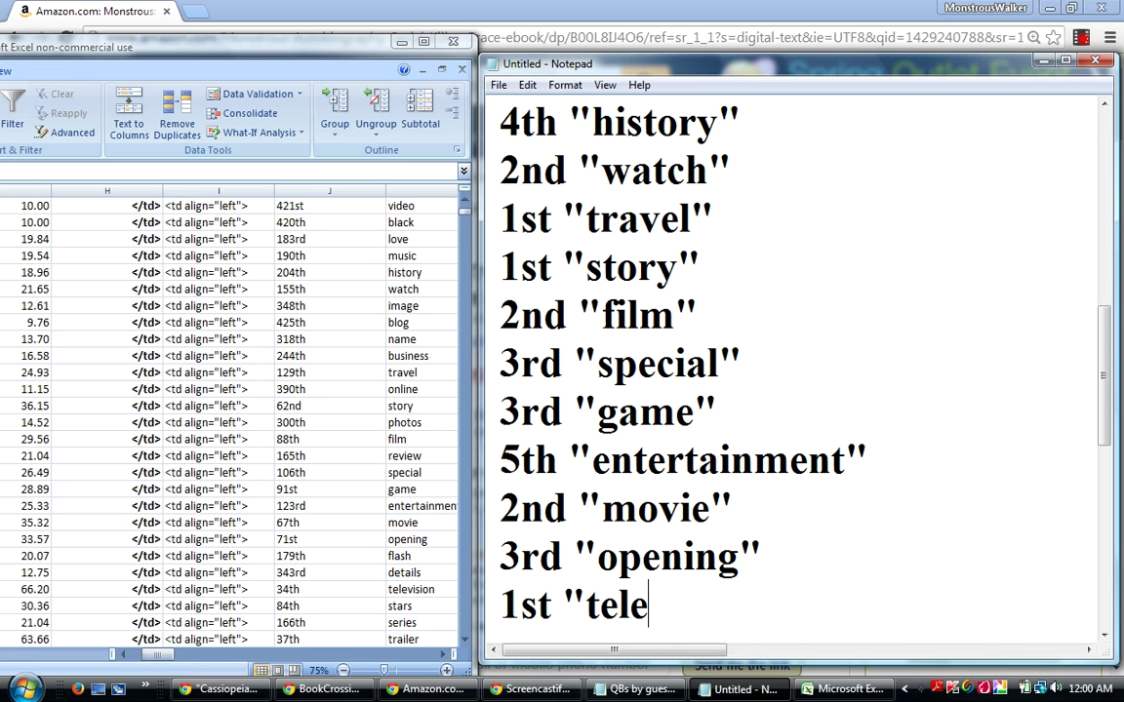
{"action": "type", "text": "vision\""}
{"action": "key", "text": "Return"}
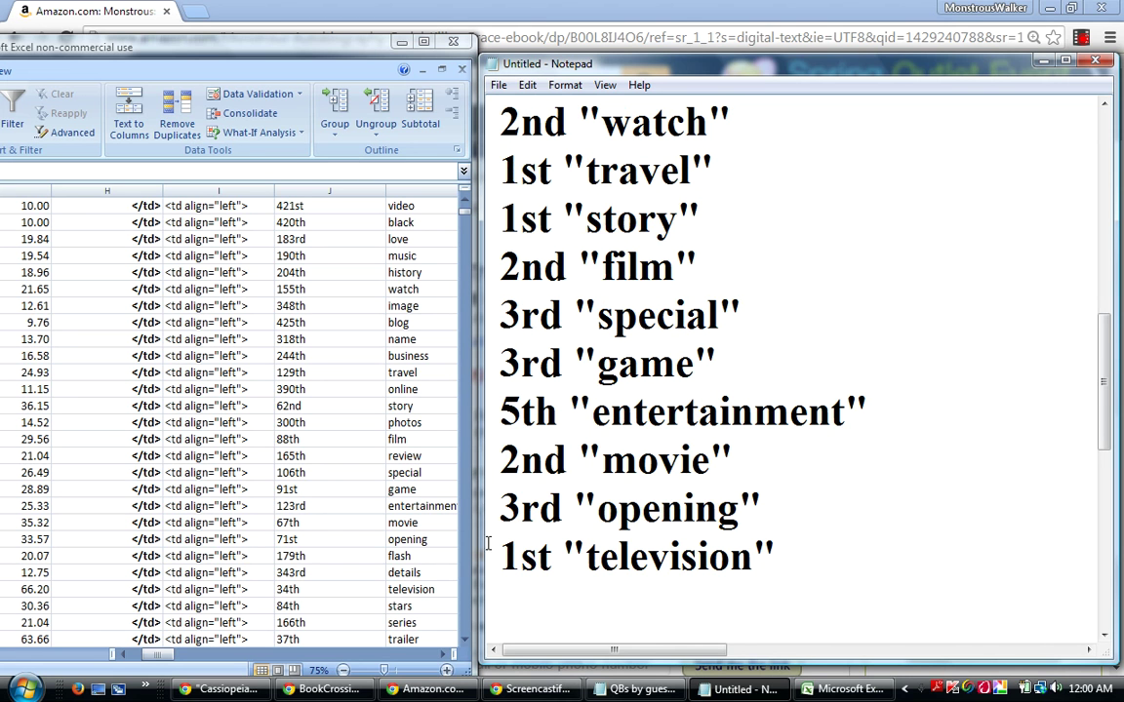
Scroll the spreadsheet down further to reveal the next ranked words.
{"action": "left_click", "coordinate": [466, 644]}
{"action": "left_click", "coordinate": [466, 644]}
{"action": "left_click", "coordinate": [467, 643]}
{"action": "left_click", "coordinate": [467, 644]}
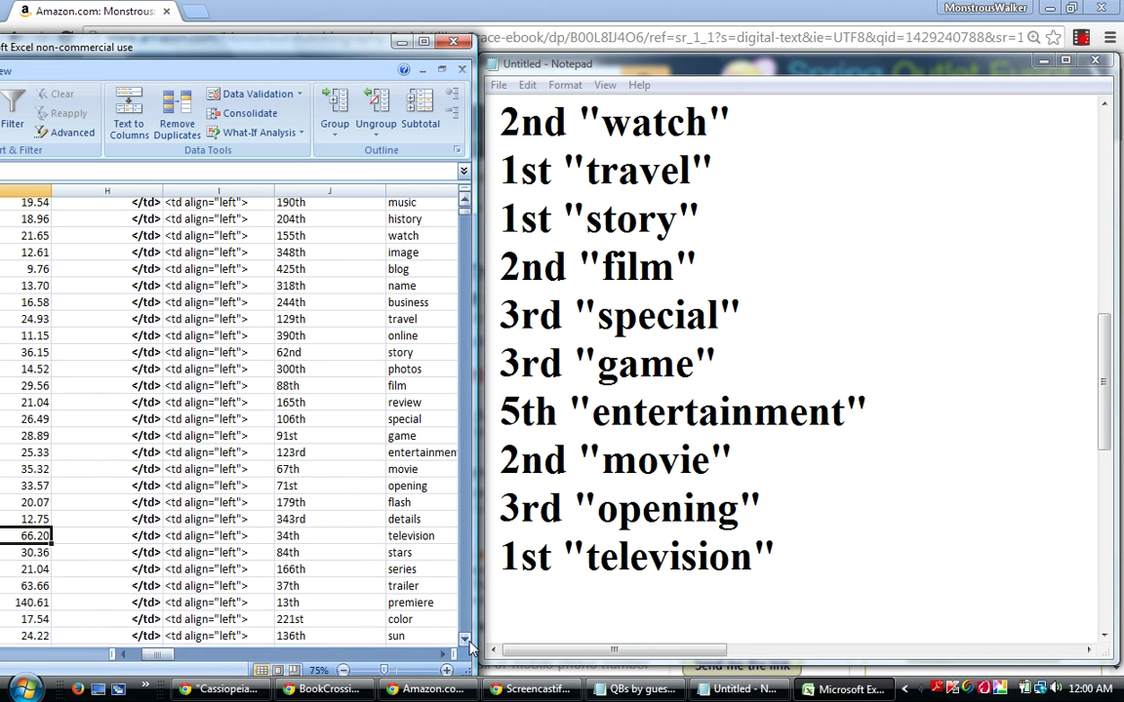
{"action": "left_click", "coordinate": [467, 644]}
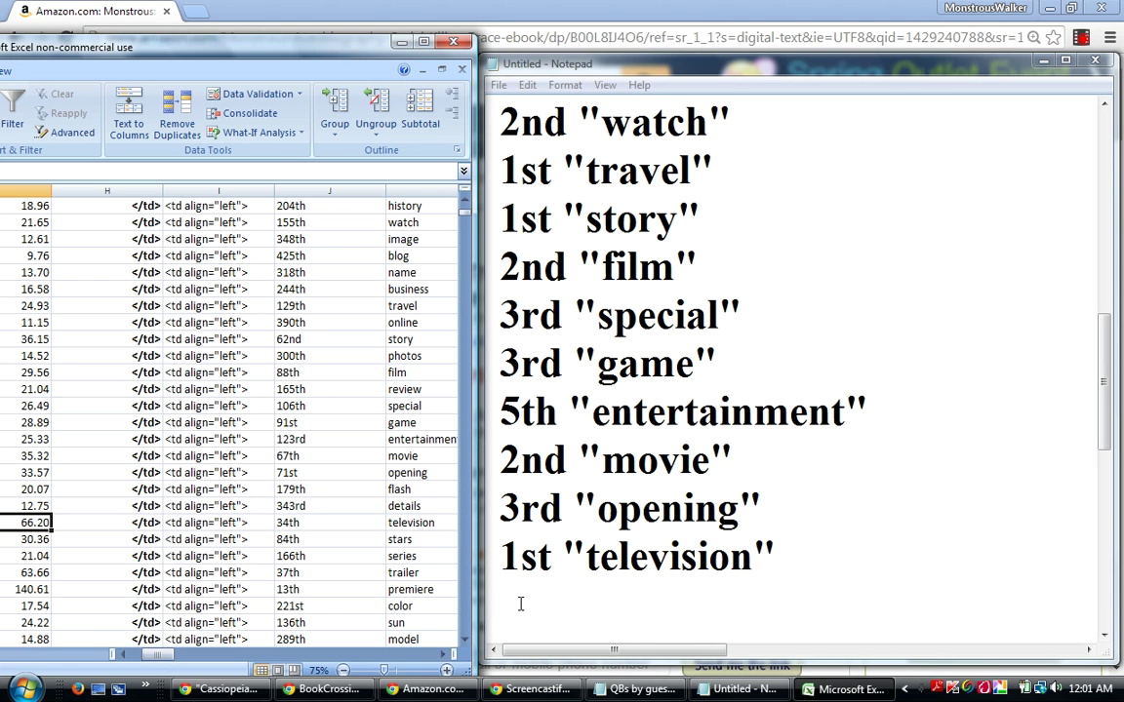
Select the stars row in the sheet and type 5th "stars" on Notepad's last line.
{"action": "left_click", "coordinate": [32, 541]}
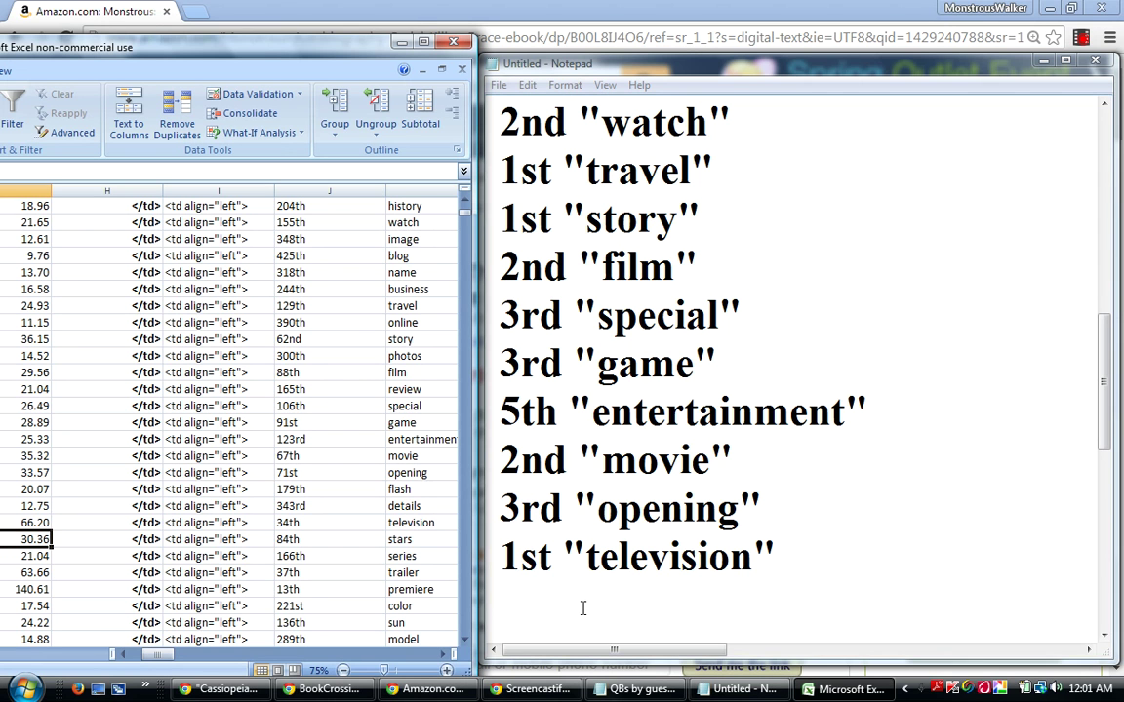
{"action": "left_click", "coordinate": [531, 595]}
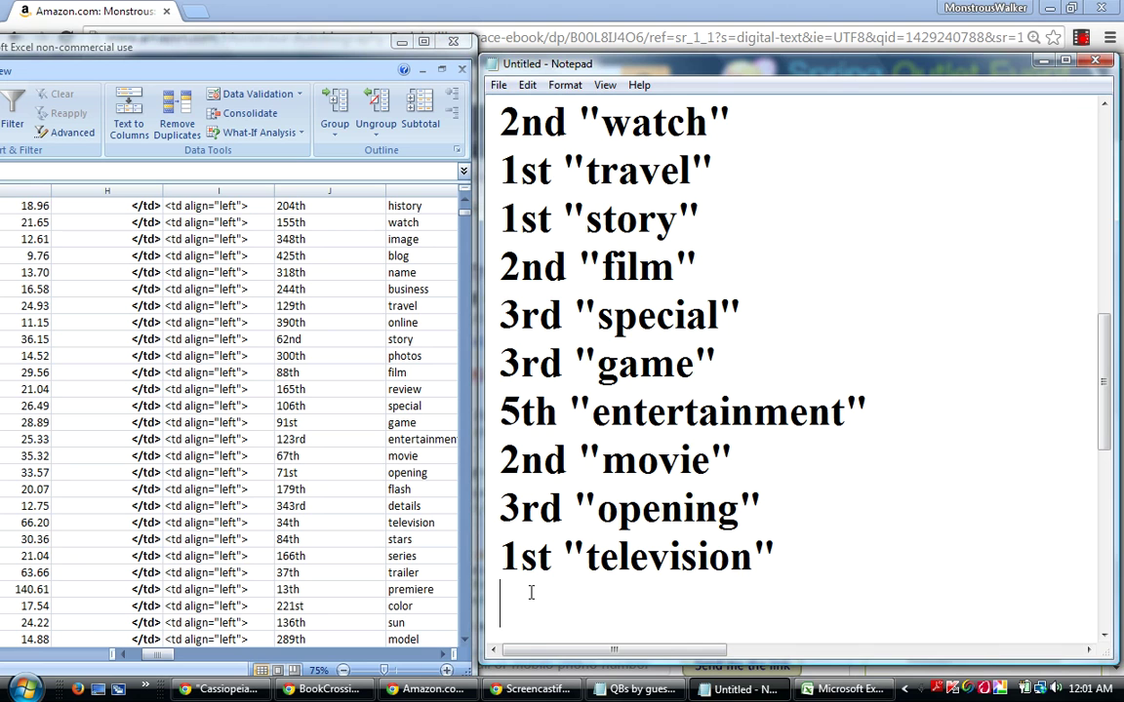
{"action": "type", "text": "5t"}
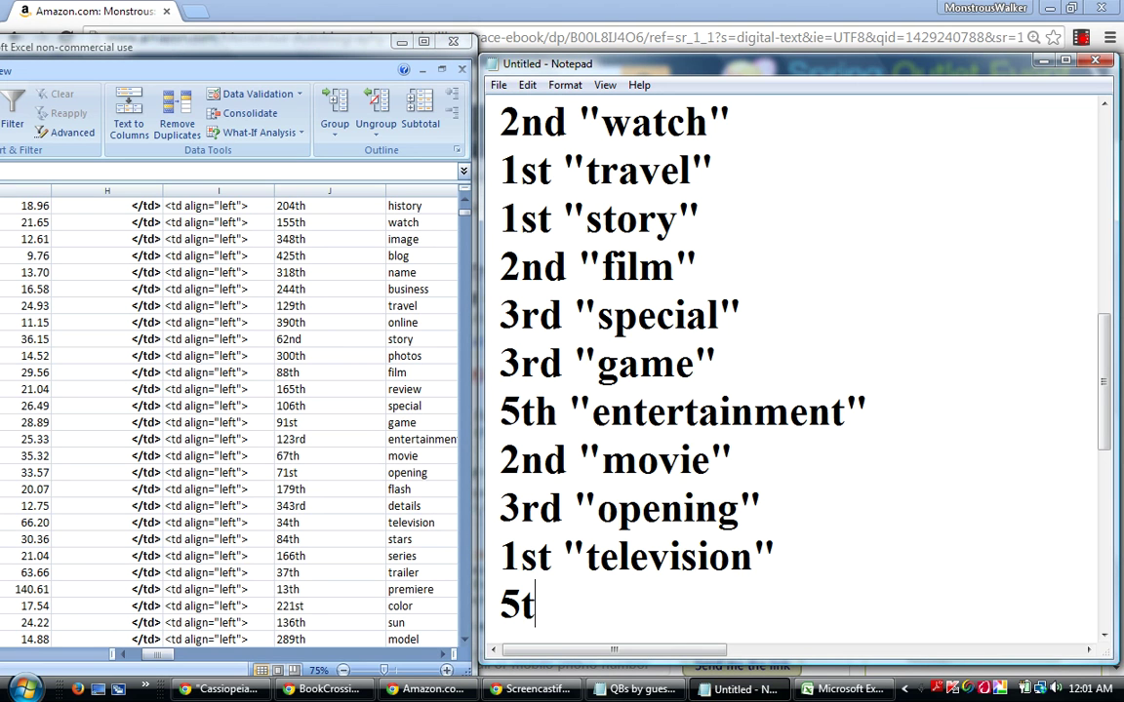
{"action": "type", "text": "h \"s"}
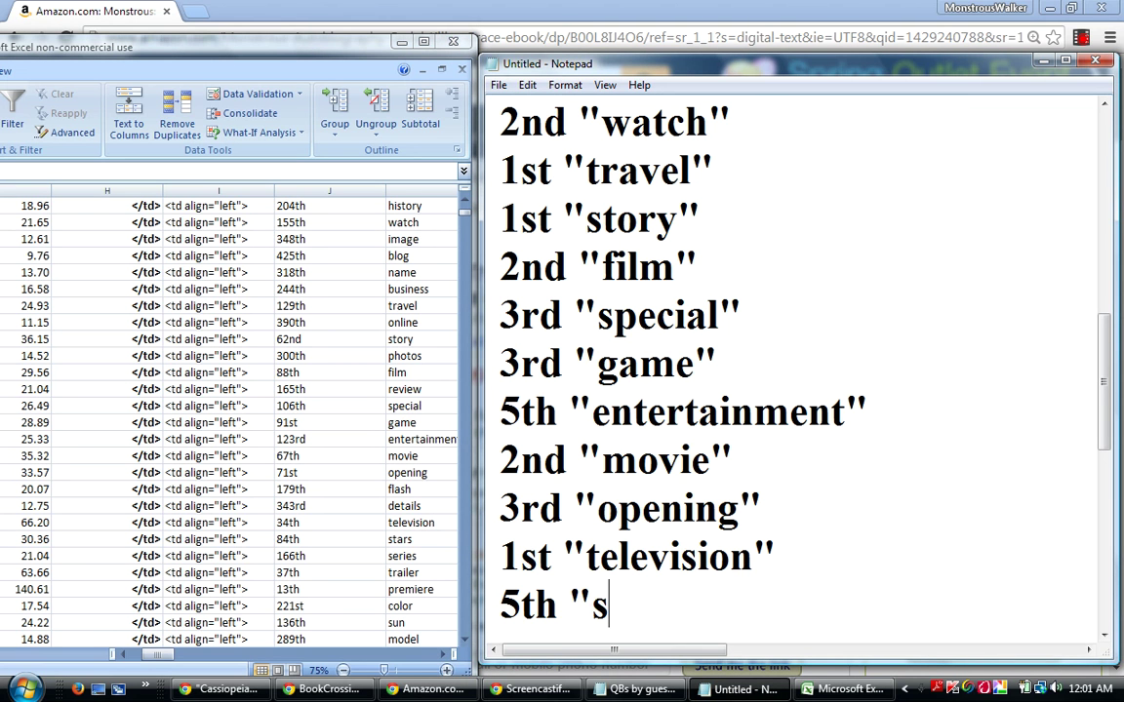
{"action": "type", "text": "tars\""}
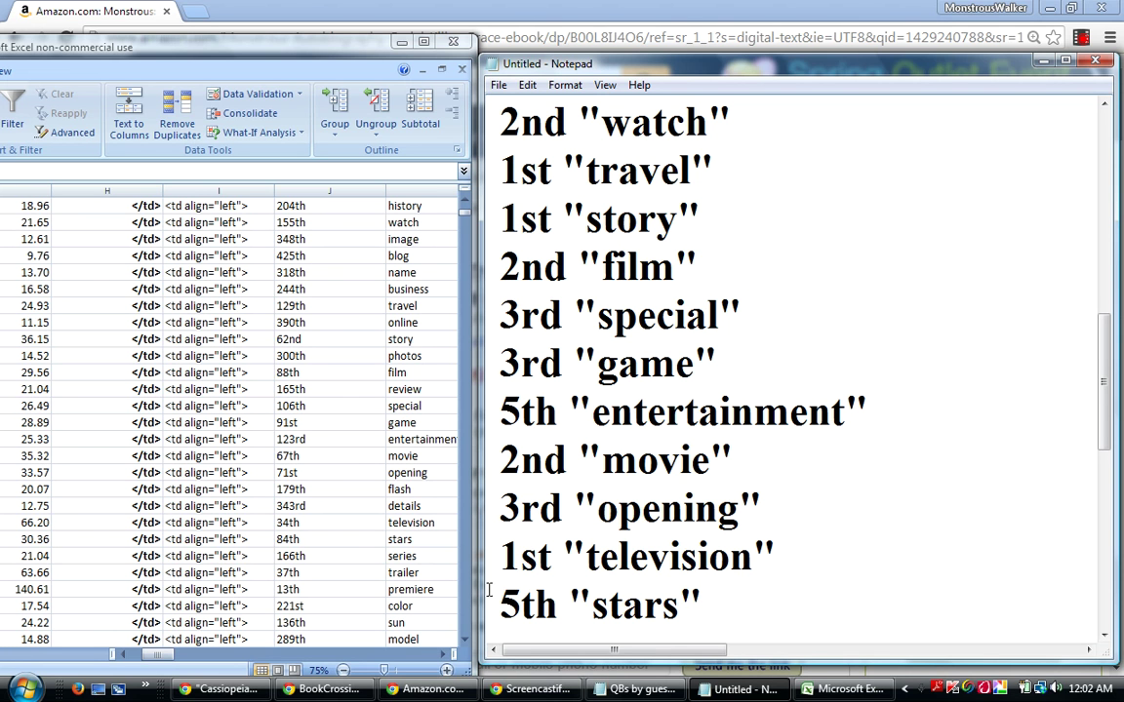
Check the trailer row in the sheet and add the line 2nd "trailer" below 5th "stars".
{"action": "left_click", "coordinate": [32, 539]}
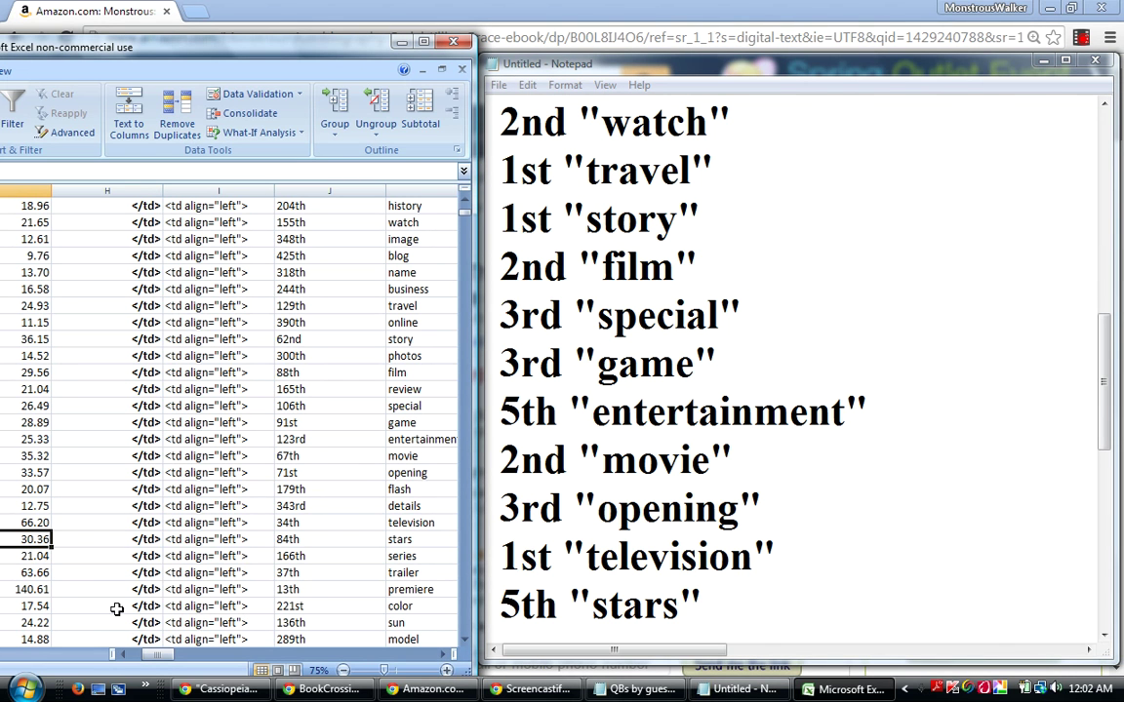
{"action": "left_click", "coordinate": [32, 573]}
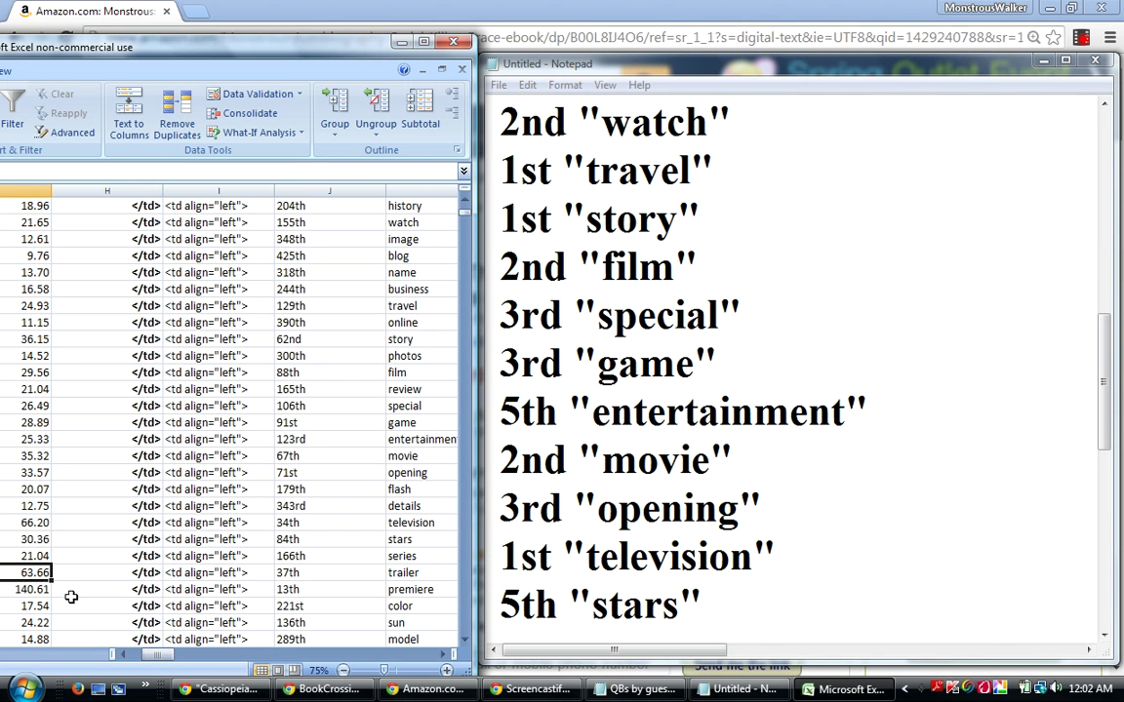
{"action": "left_click_drag", "start_coordinate": [1106, 432], "coordinate": [1106, 455]}
{"action": "key", "text": "Return"}
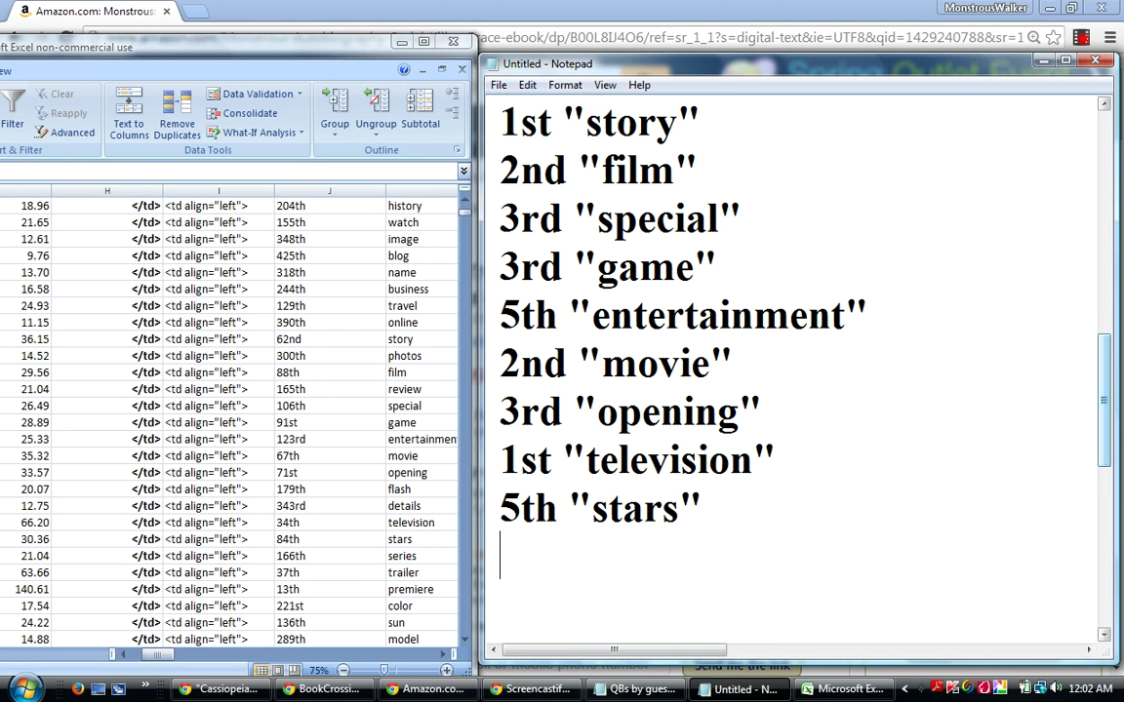
{"action": "type", "text": "2n"}
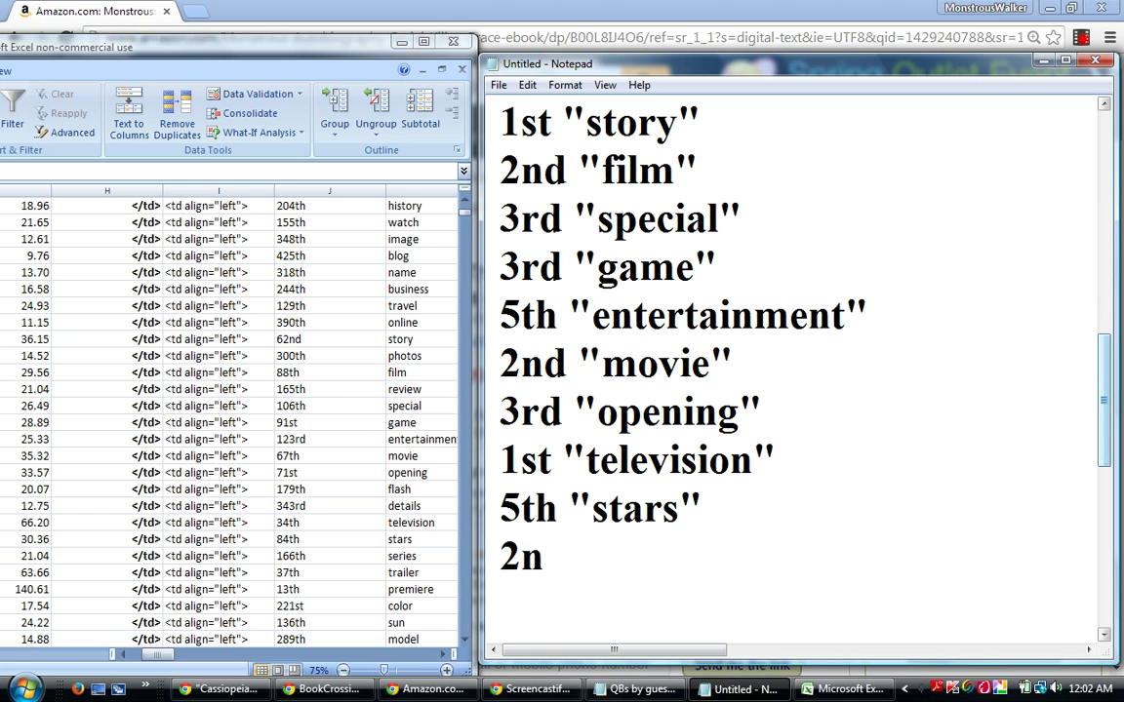
{"action": "type", "text": "d \"trail"}
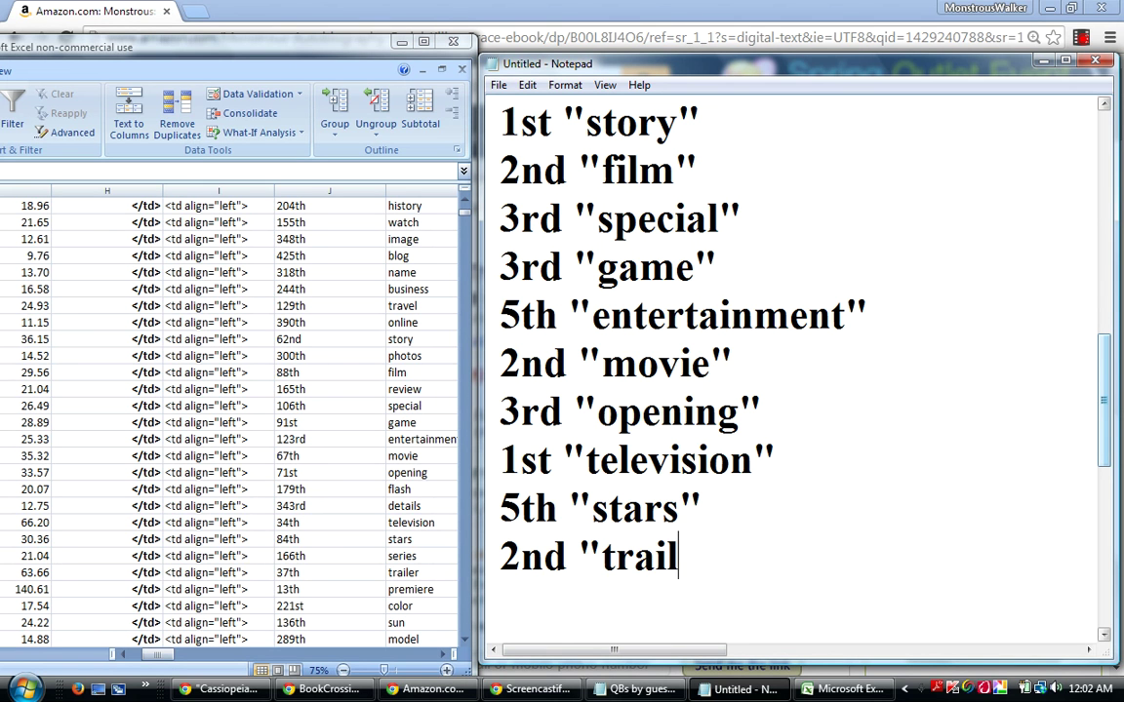
{"action": "type", "text": "er\""}
{"action": "key", "text": "Return"}
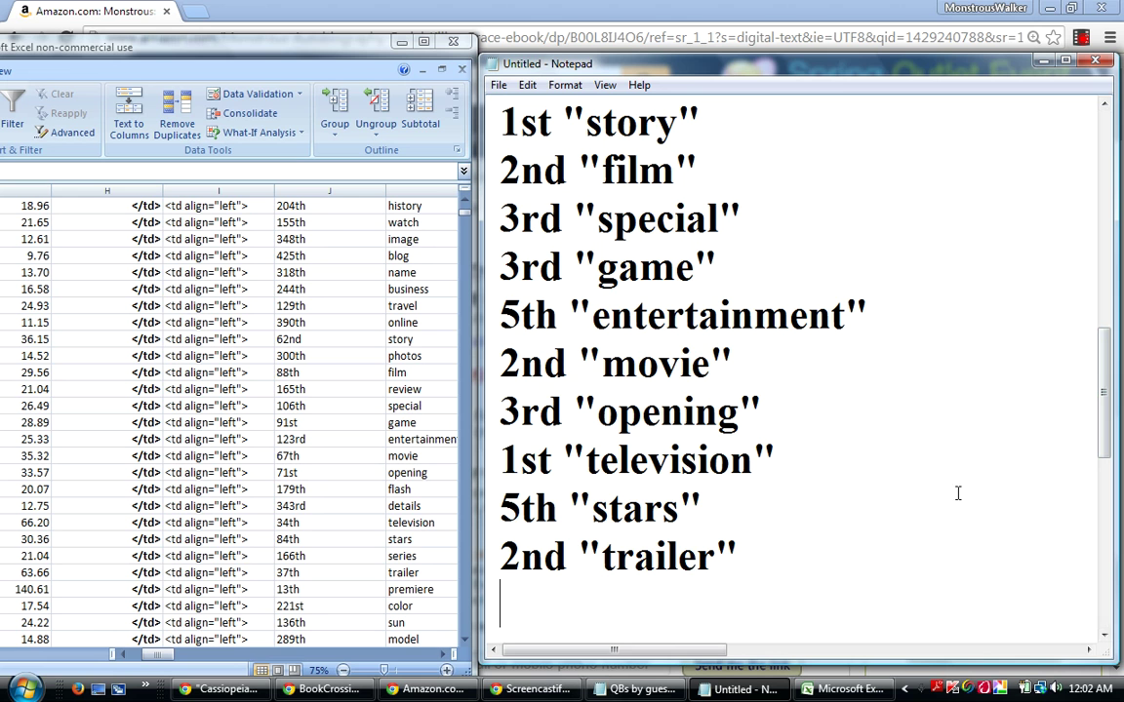
Finish the list with the final line 1st "premiere".
{"action": "type", "text": "1st "}
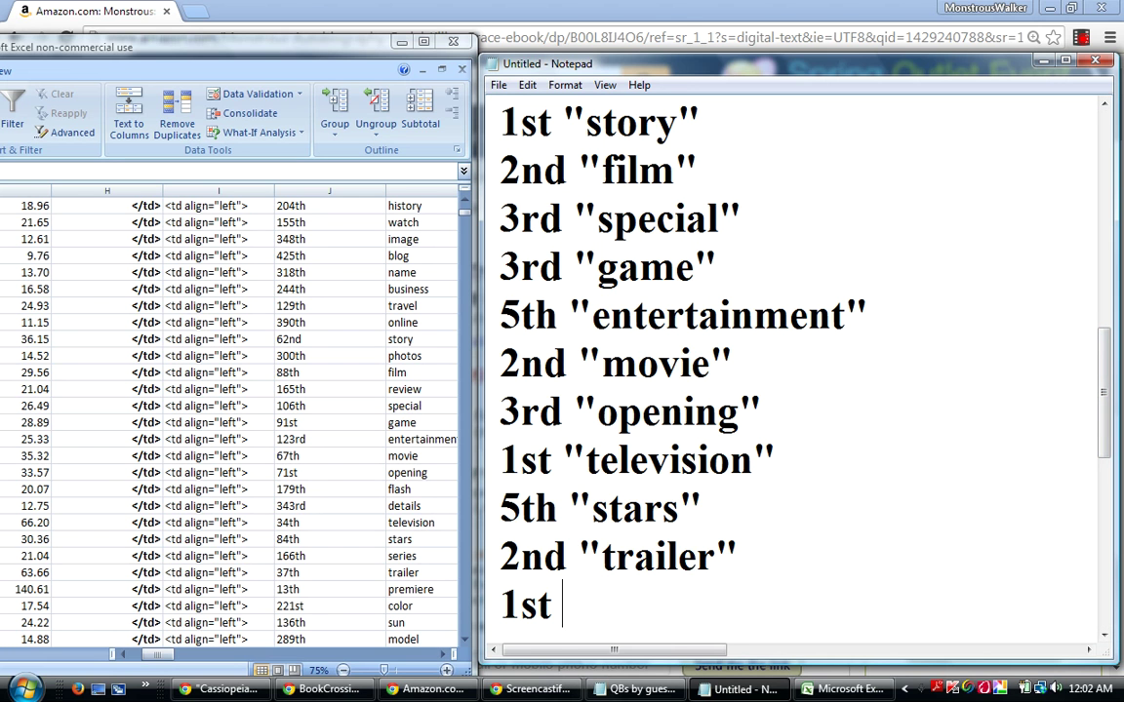
{"action": "type", "text": "\"premi"}
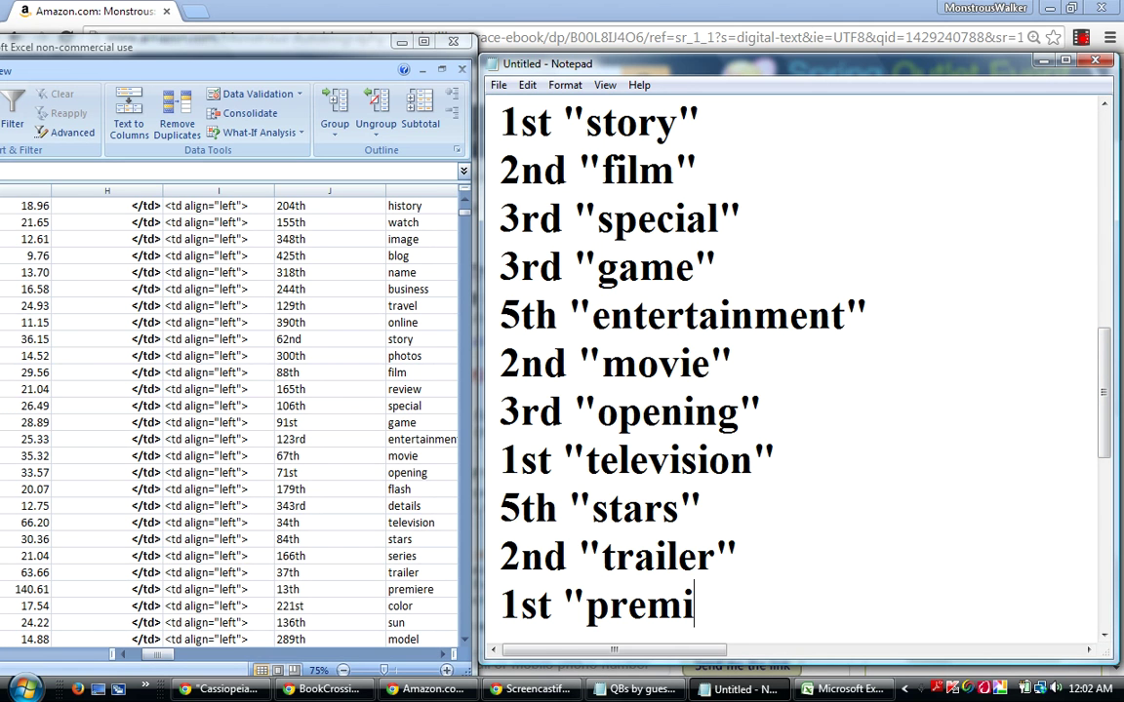
{"action": "type", "text": "ere\""}
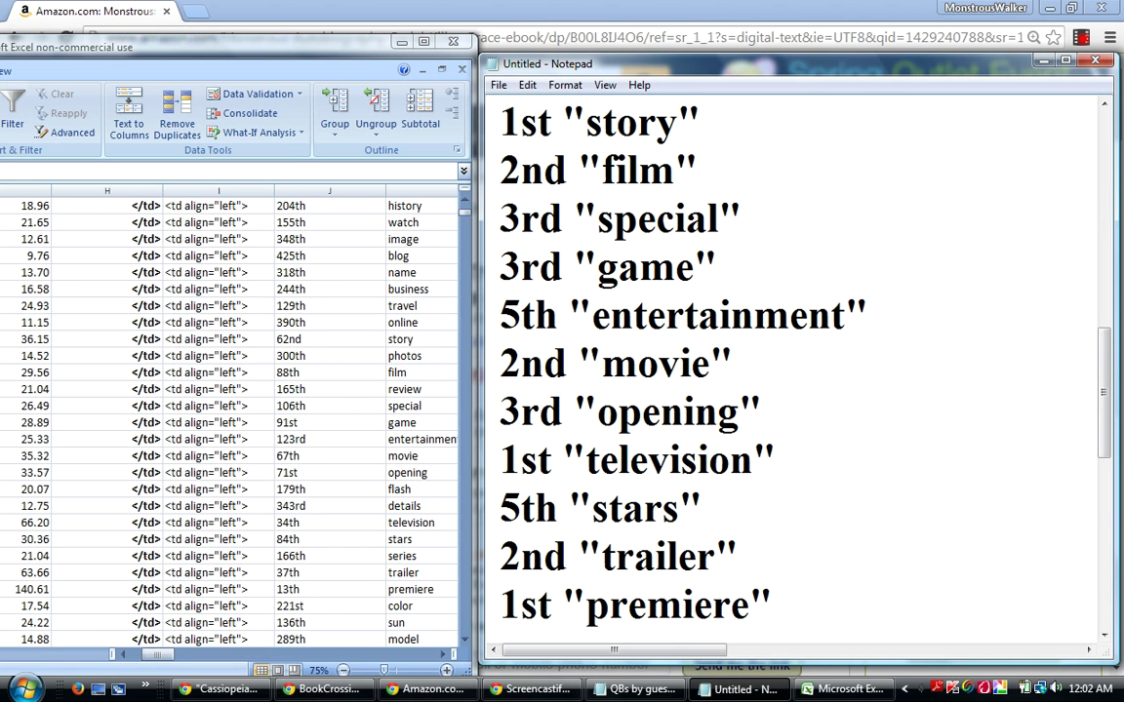
{"action": "key", "text": "Return"}
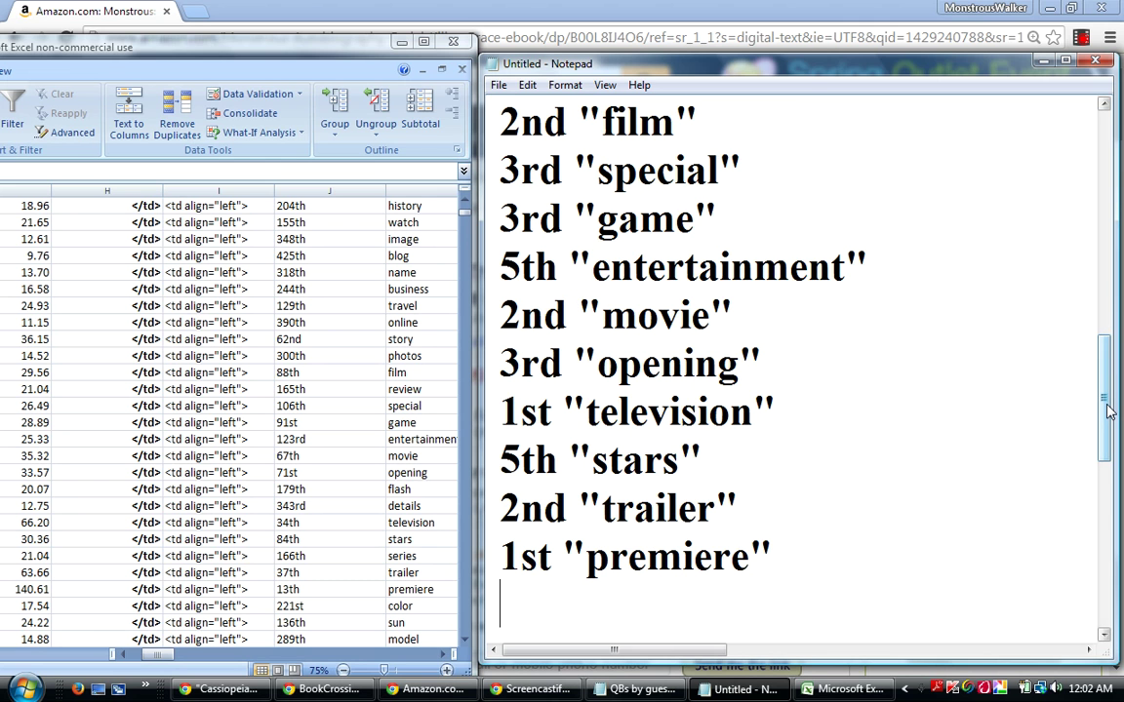
{"action": "left_click_drag", "start_coordinate": [1107, 411], "coordinate": [1107, 422]}
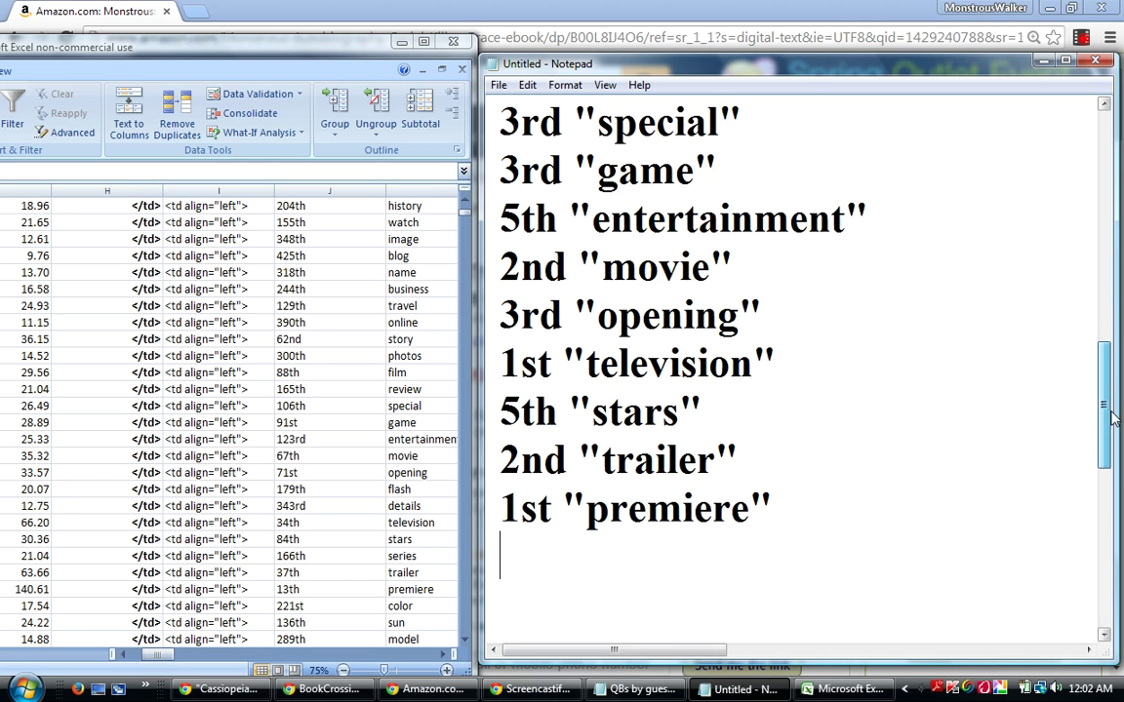
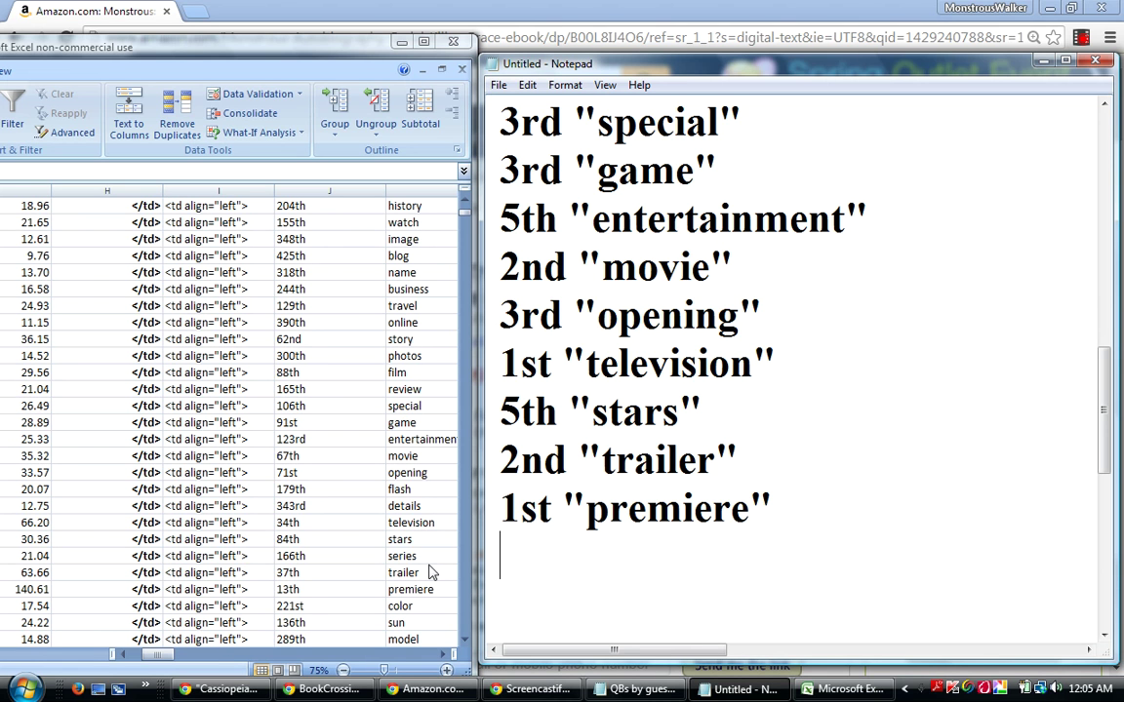
Scroll the Excel word-rank table down and select the color row.
{"action": "left_click", "coordinate": [464, 644]}
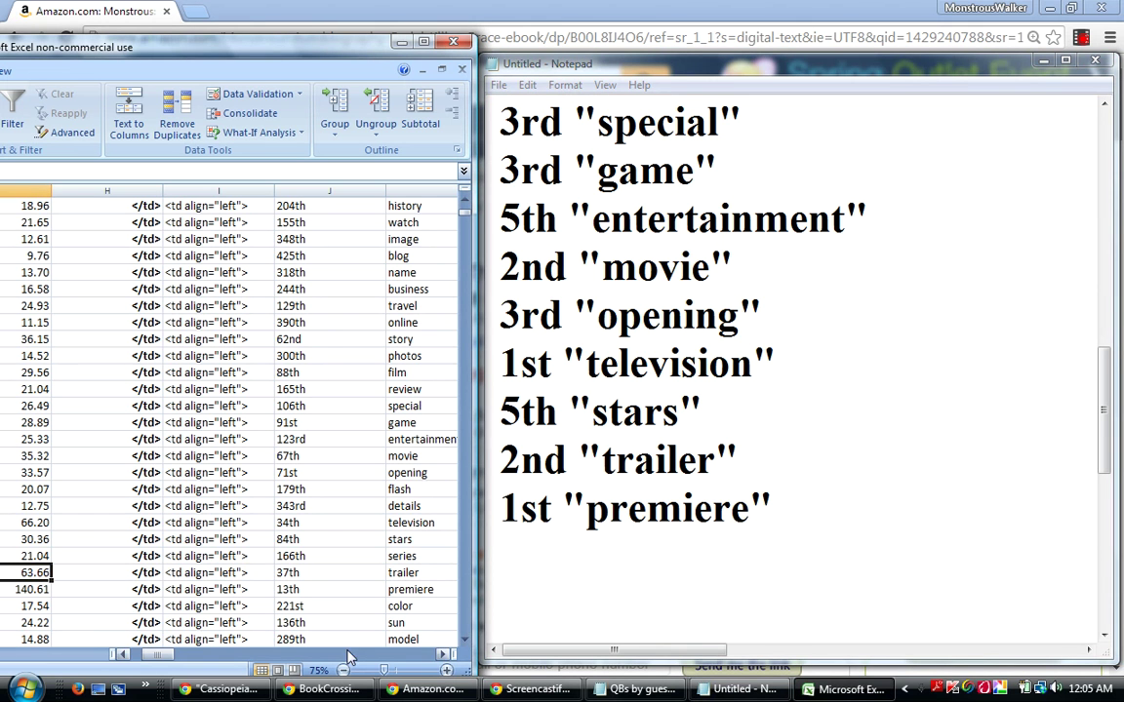
{"action": "left_click", "coordinate": [466, 640]}
{"action": "left_click", "coordinate": [465, 640]}
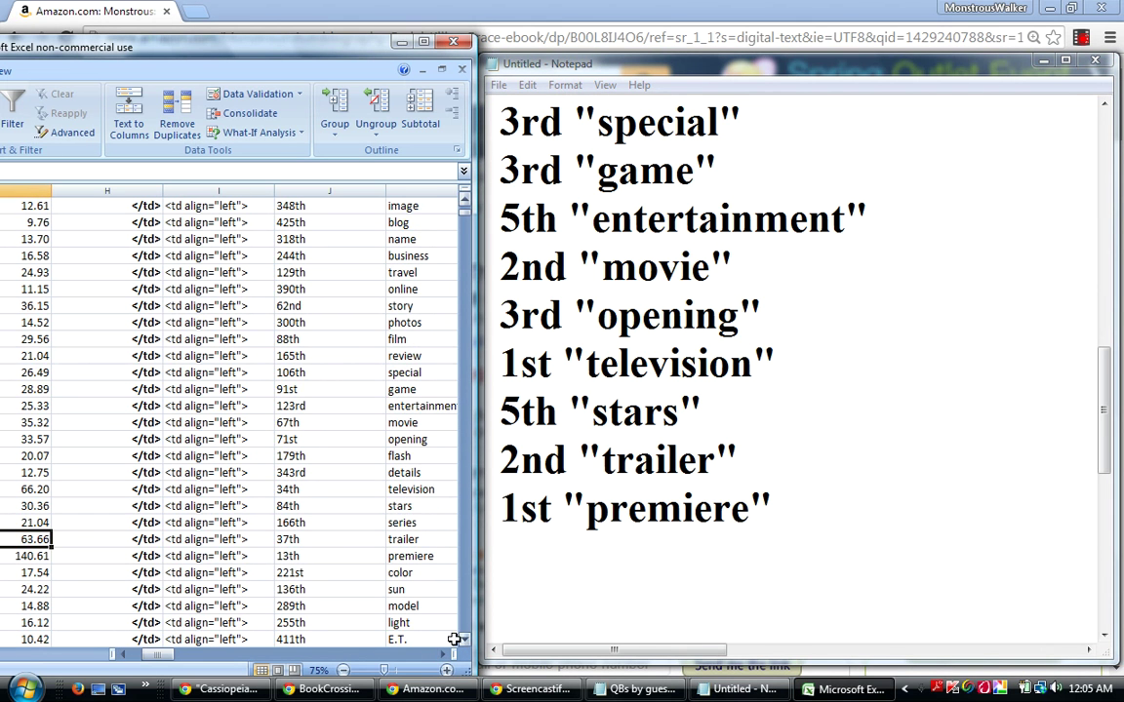
{"action": "left_click", "coordinate": [67, 574]}
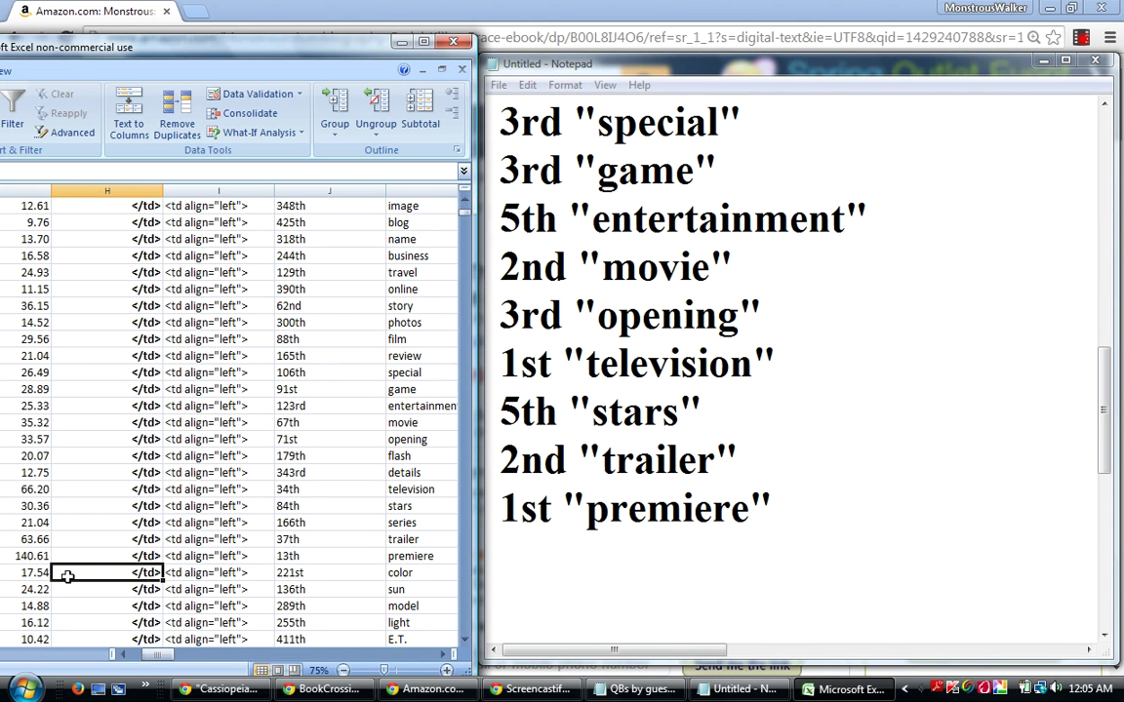
Step down the rows from color through sun, light, E.T. and season to Earth (141st).
{"action": "key", "text": "Left"}
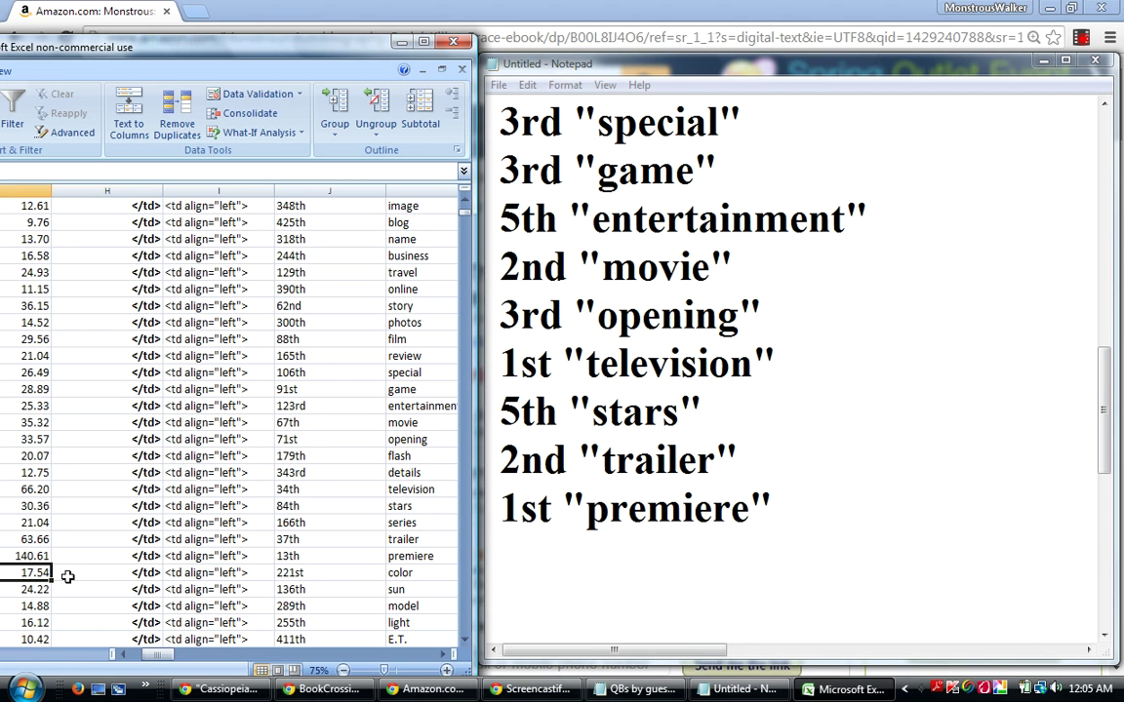
{"action": "key", "text": "Down"}
{"action": "key", "text": "Down"}
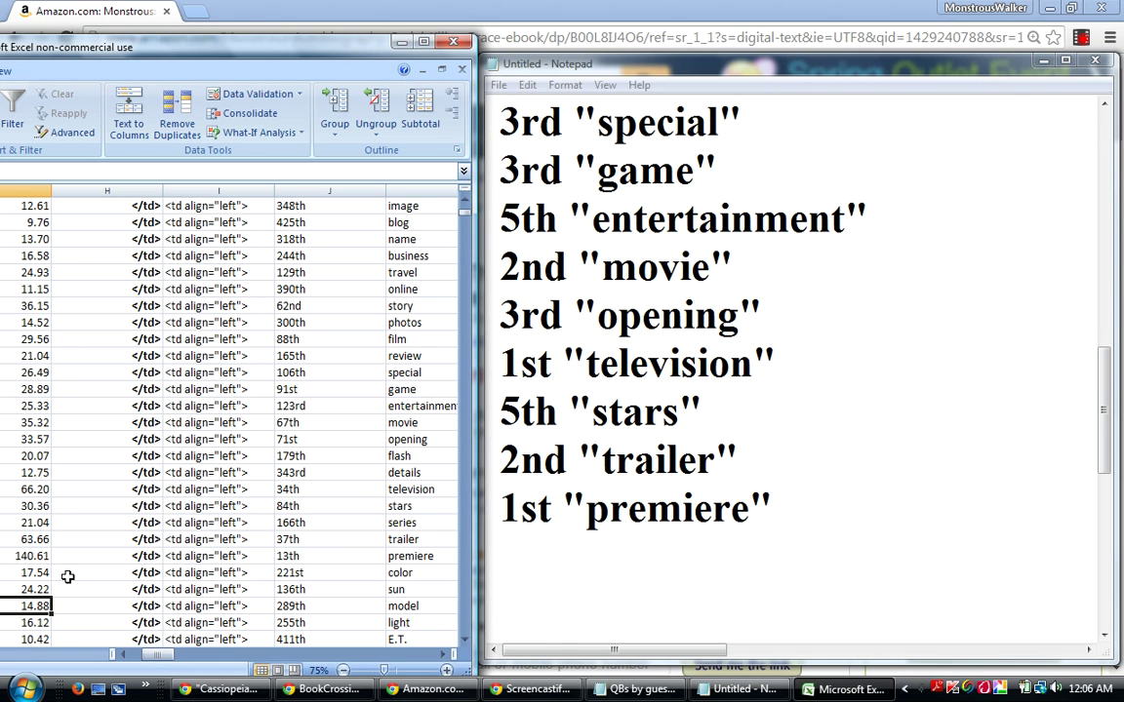
{"action": "key", "text": "Down"}
{"action": "key", "text": "Down"}
{"action": "key", "text": "Down"}
{"action": "key", "text": "Down"}
{"action": "key", "text": "Down"}
{"action": "key", "text": "Down"}
{"action": "key", "text": "Down"}
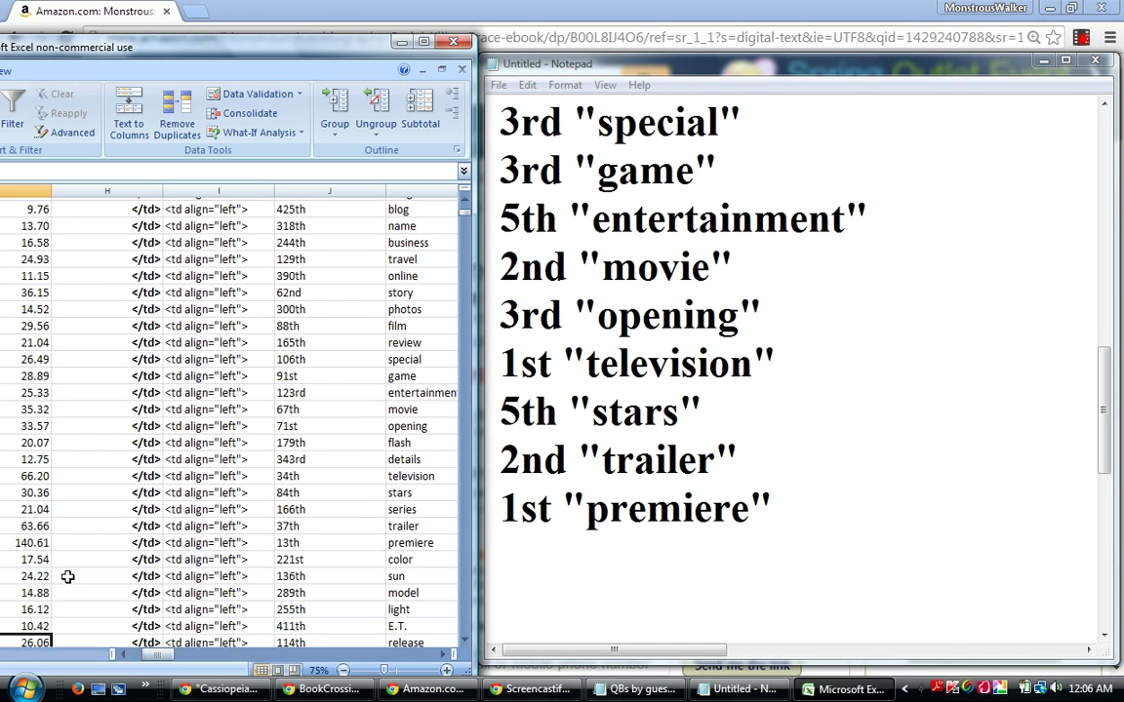
{"action": "key", "text": "Down"}
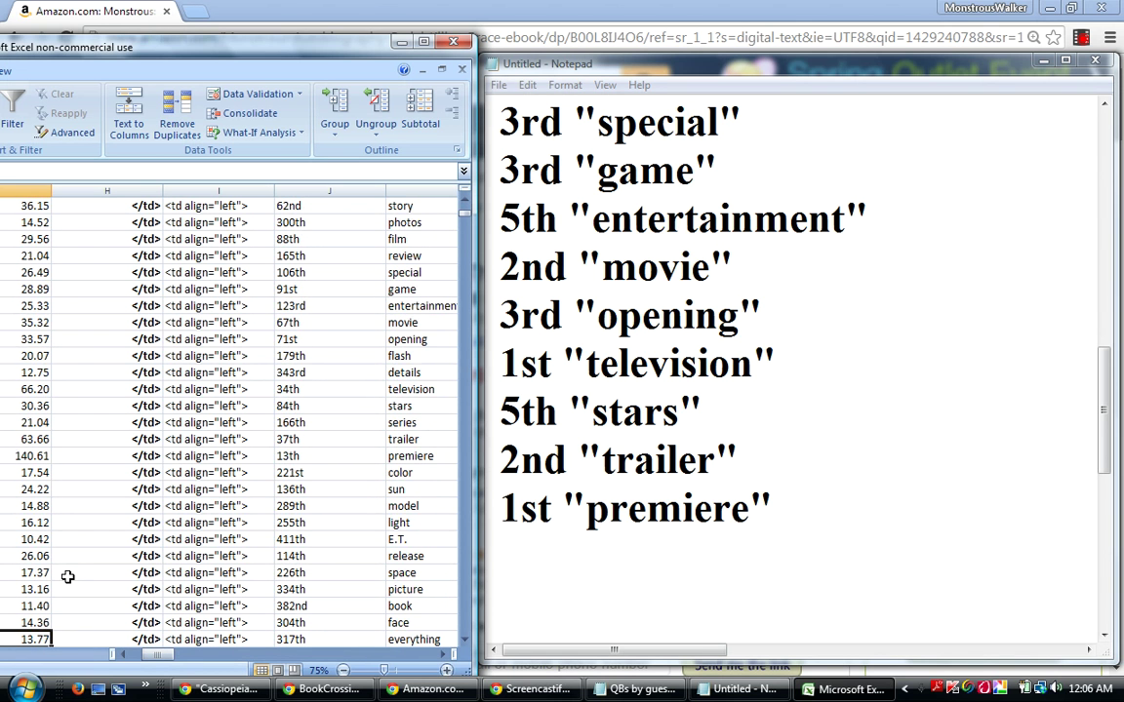
{"action": "key", "text": "Down"}
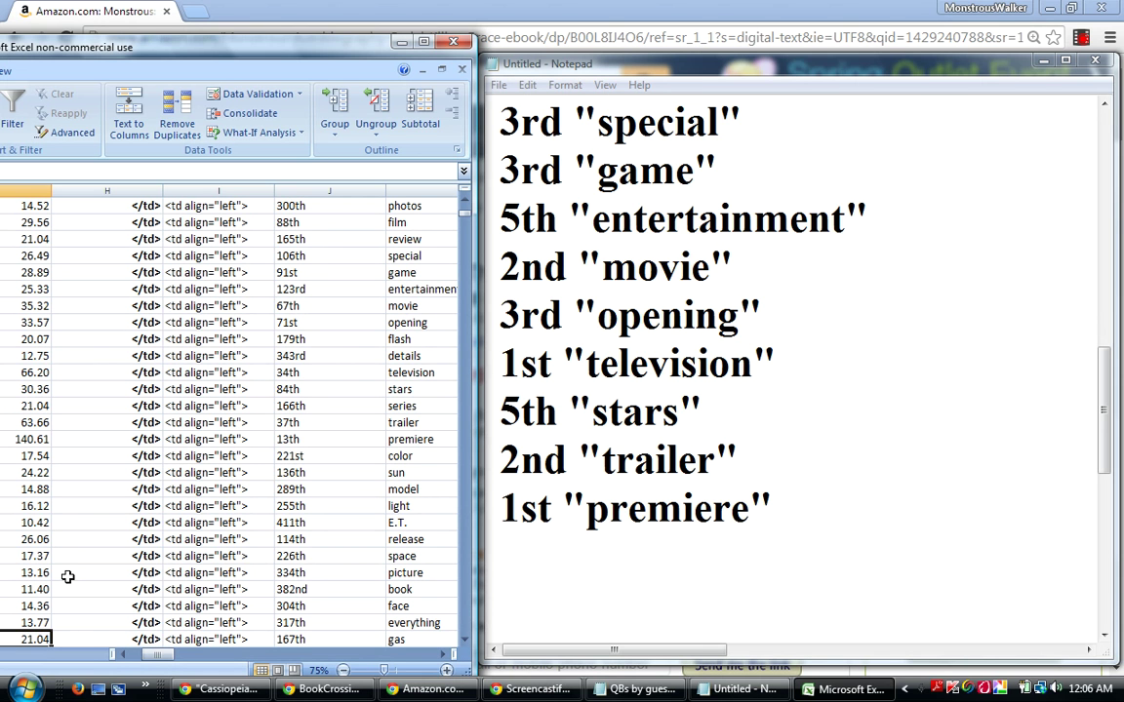
{"action": "key", "text": "Down"}
{"action": "key", "text": "Down"}
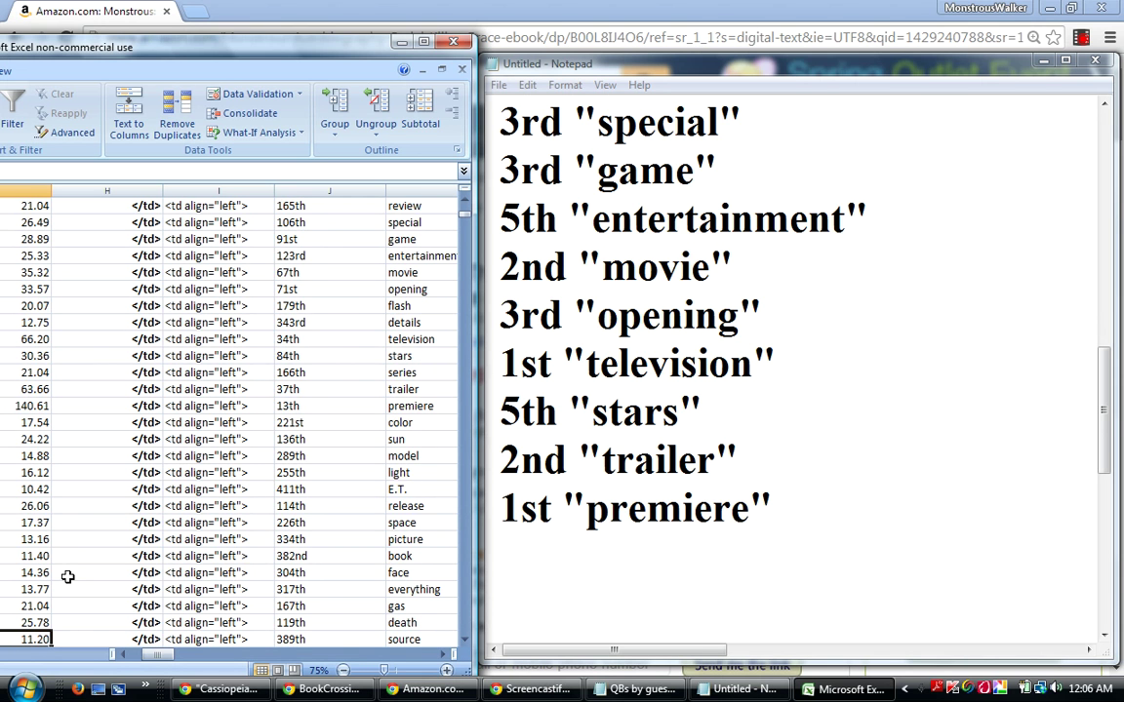
{"action": "key", "text": "Down"}
{"action": "key", "text": "Down"}
{"action": "key", "text": "Down"}
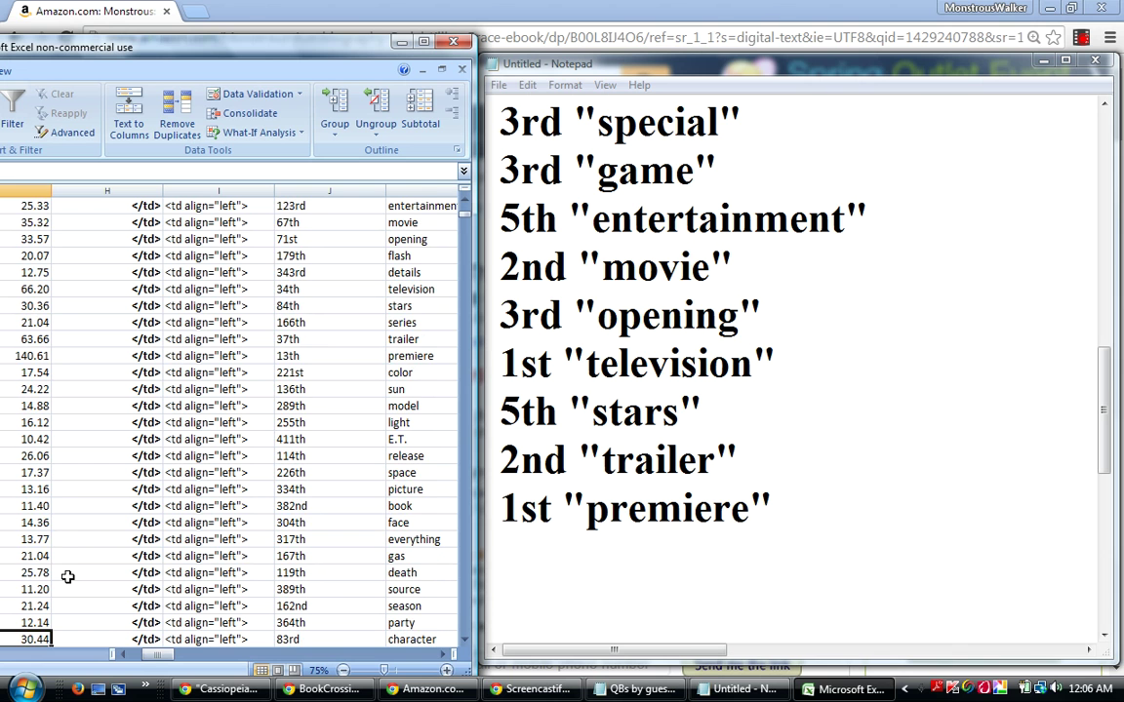
{"action": "key", "text": "Right"}
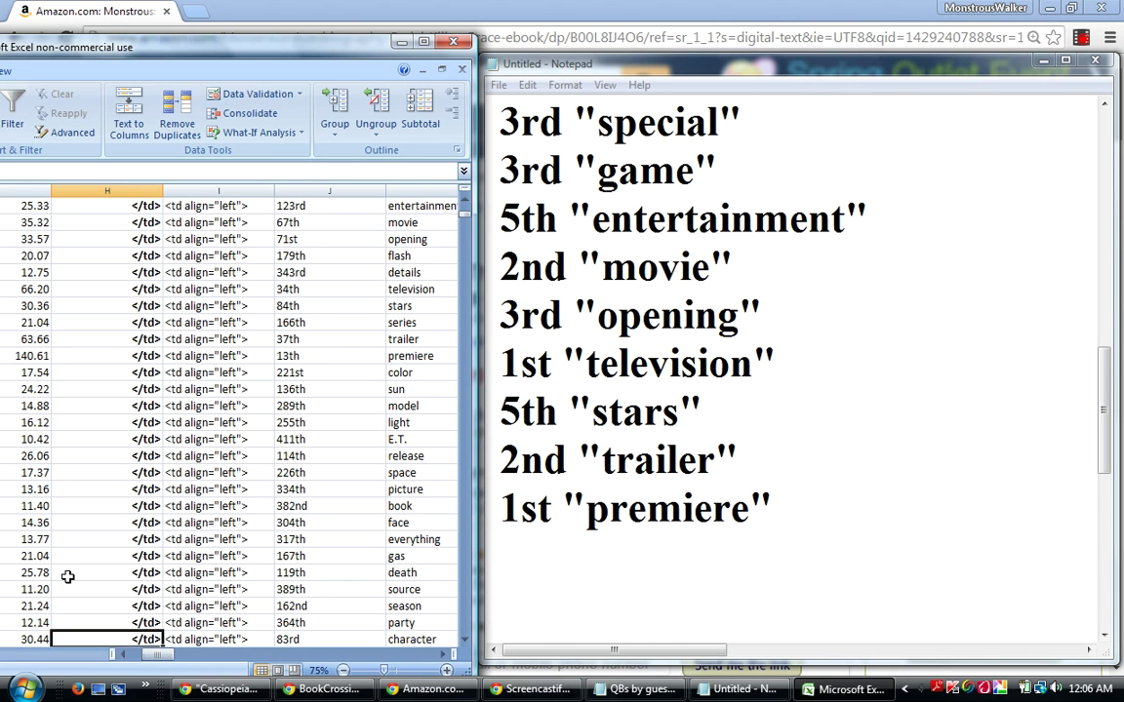
{"action": "key", "text": "Right"}
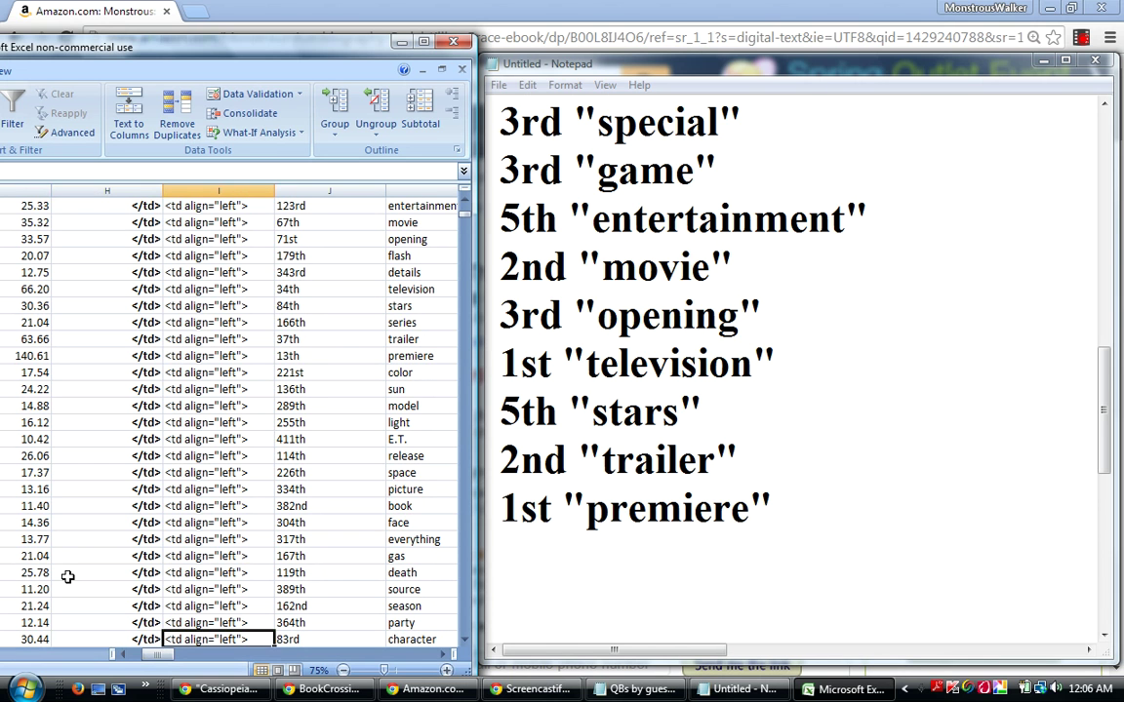
{"action": "key", "text": "Down"}
{"action": "key", "text": "Down"}
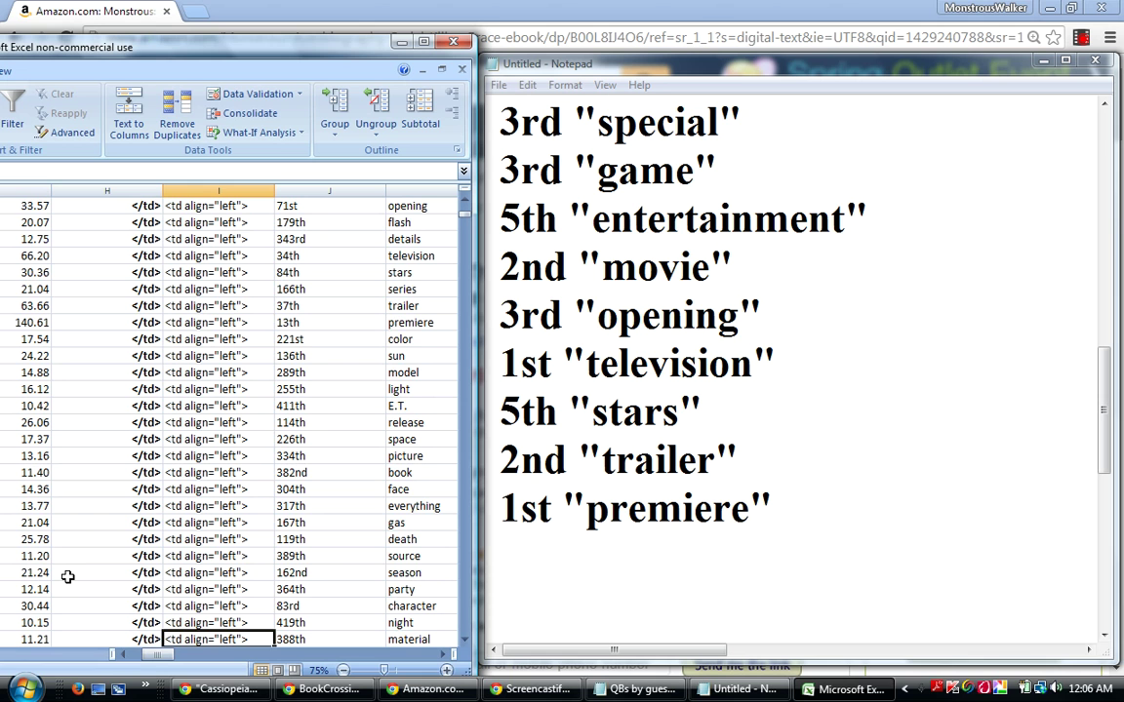
{"action": "key", "text": "Down"}
{"action": "key", "text": "Down"}
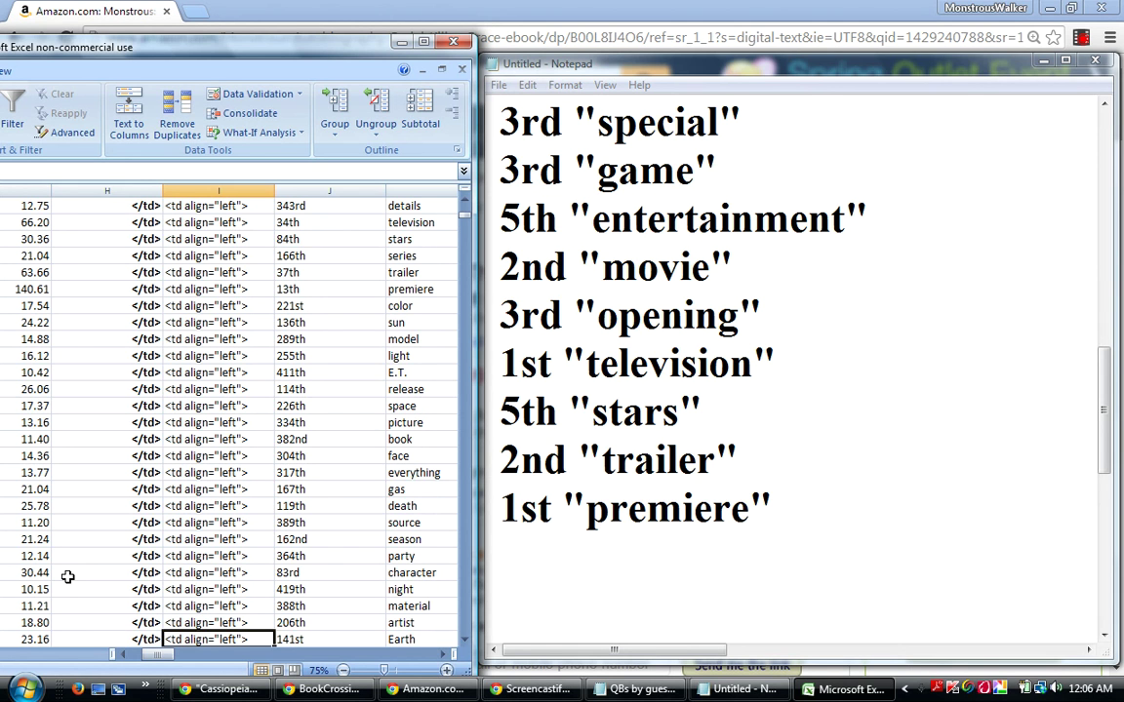
Select the scores for television, stars, series, trailer and premiere and read their 64.37 average.
{"action": "key", "text": "Up"}
{"action": "key", "text": "Up"}
{"action": "key", "text": "Up"}
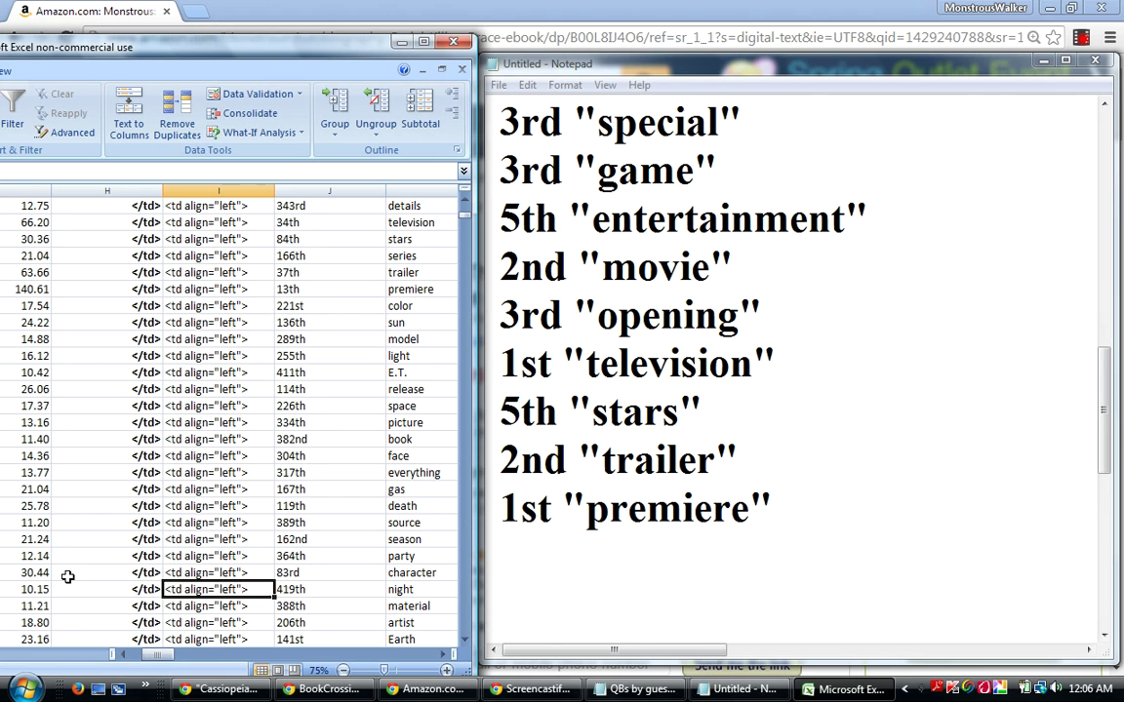
{"action": "key", "text": "Up"}
{"action": "key", "text": "Up"}
{"action": "key", "text": "Up"}
{"action": "key", "text": "Up"}
{"action": "key", "text": "Up"}
{"action": "key", "text": "Up"}
{"action": "key", "text": "Up"}
{"action": "key", "text": "Up"}
{"action": "key", "text": "Up"}
{"action": "key", "text": "Up"}
{"action": "key", "text": "Up"}
{"action": "key", "text": "Up"}
{"action": "key", "text": "Up"}
{"action": "key", "text": "Up"}
{"action": "key", "text": "Up"}
{"action": "key", "text": "Up"}
{"action": "key", "text": "Up"}
{"action": "key", "text": "Up"}
{"action": "key", "text": "Up"}
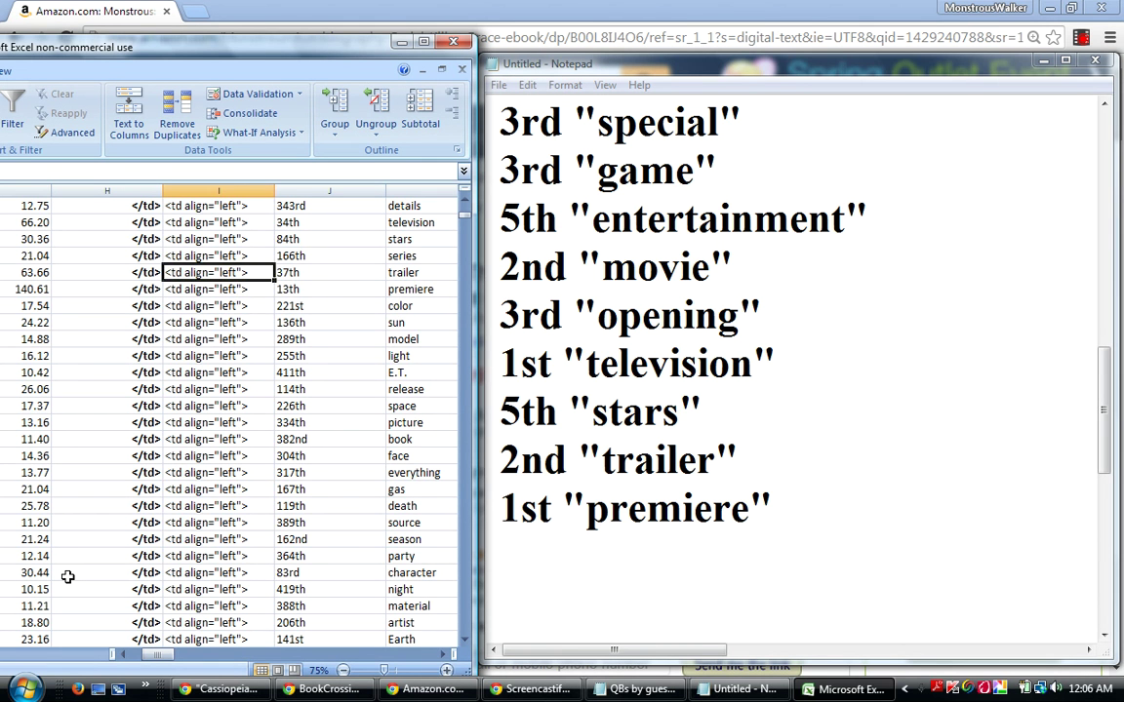
{"action": "key", "text": "Up"}
{"action": "key", "text": "Up"}
{"action": "key", "text": "Up"}
{"action": "key", "text": "Up"}
{"action": "key", "text": "Up"}
{"action": "key", "text": "Up"}
{"action": "key", "text": "Up"}
{"action": "key", "text": "Down"}
{"action": "key", "text": "Down"}
{"action": "key", "text": "Down"}
{"action": "key", "text": "Down"}
{"action": "key", "text": "Down"}
{"action": "key", "text": "Down"}
{"action": "key", "text": "Down"}
{"action": "key", "text": "Down"}
{"action": "key", "text": "Down"}
{"action": "key", "text": "Down"}
{"action": "key", "text": "Down"}
{"action": "key", "text": "Down"}
{"action": "key", "text": "Down"}
{"action": "key", "text": "Down"}
{"action": "key", "text": "Down"}
{"action": "key", "text": "Down"}
{"action": "key", "text": "Down"}
{"action": "key", "text": "Down"}
{"action": "key", "text": "Down"}
{"action": "key", "text": "Down"}
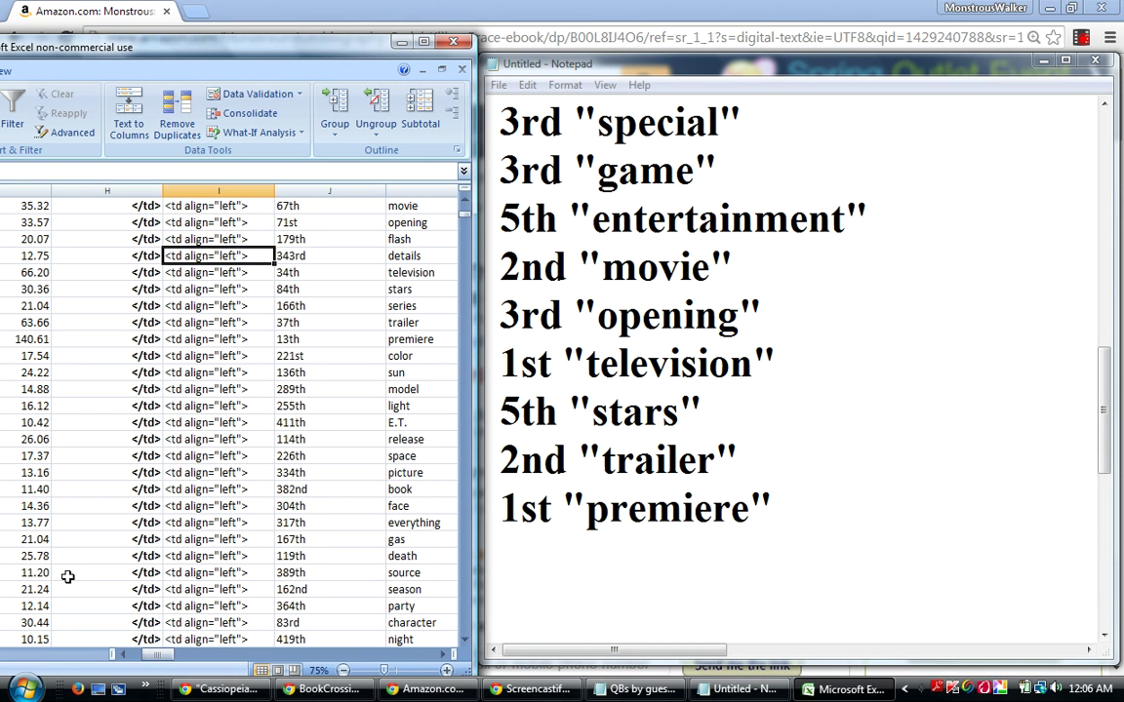
{"action": "key", "text": "Down"}
{"action": "key", "text": "Down"}
{"action": "key", "text": "Down"}
{"action": "key", "text": "Down"}
{"action": "key", "text": "Down"}
{"action": "key", "text": "Down"}
{"action": "key", "text": "Down"}
{"action": "key", "text": "Down"}
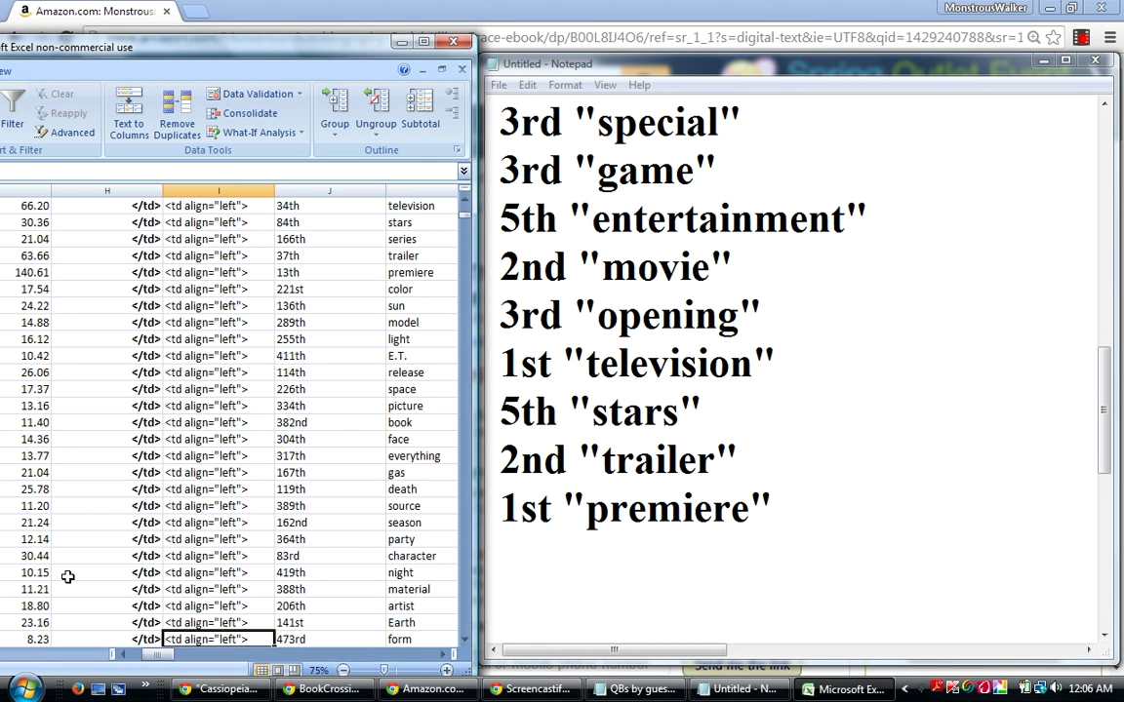
{"action": "key", "text": "Down"}
{"action": "key", "text": "Down"}
{"action": "key", "text": "Down"}
{"action": "key", "text": "Down"}
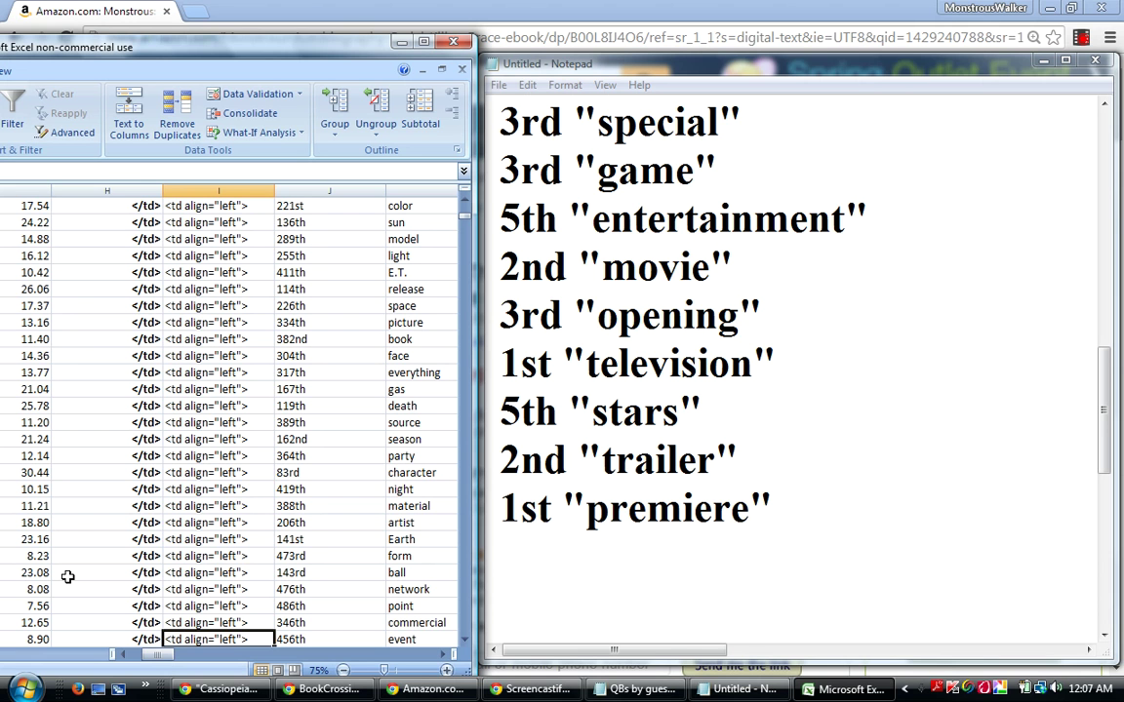
{"action": "key", "text": "Up"}
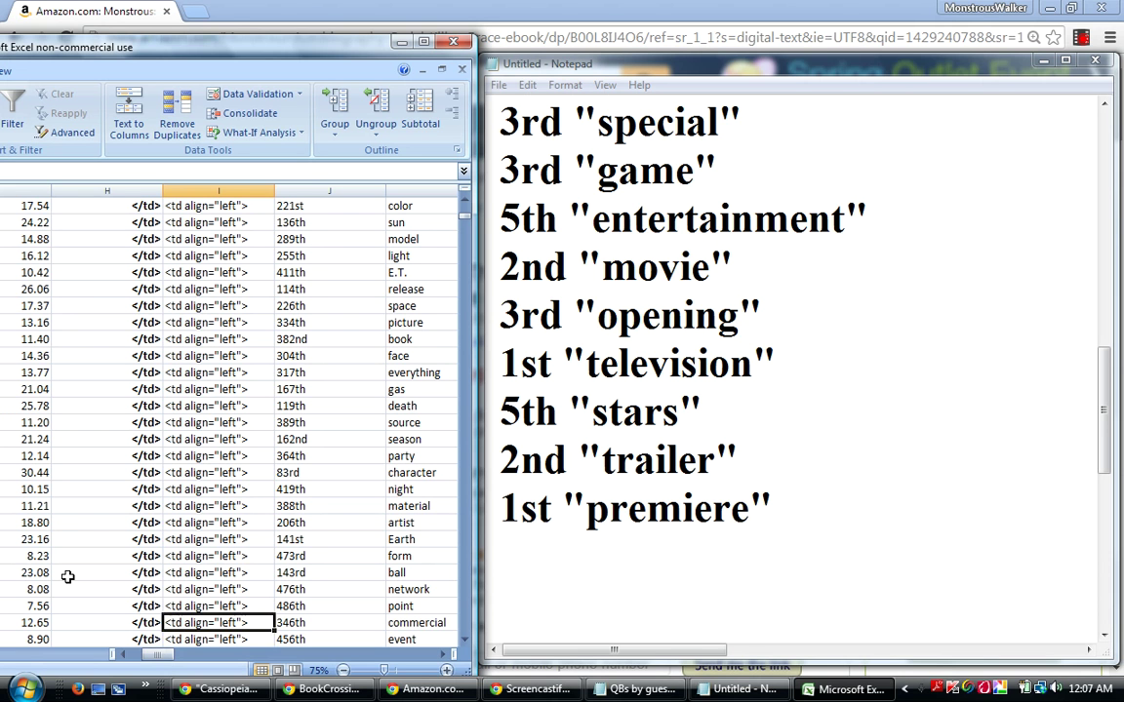
{"action": "key", "text": "Up"}
{"action": "key", "text": "Up"}
{"action": "key", "text": "Up"}
{"action": "key", "text": "Up"}
{"action": "key", "text": "Up"}
{"action": "key", "text": "Up"}
{"action": "key", "text": "Up"}
{"action": "key", "text": "Up"}
{"action": "key", "text": "Up"}
{"action": "key", "text": "Up"}
{"action": "key", "text": "Up"}
{"action": "key", "text": "Up"}
{"action": "key", "text": "Up"}
{"action": "key", "text": "Up"}
{"action": "key", "text": "Up"}
{"action": "key", "text": "Up"}
{"action": "key", "text": "Up"}
{"action": "key", "text": "Up"}
{"action": "key", "text": "Up"}
{"action": "key", "text": "Up"}
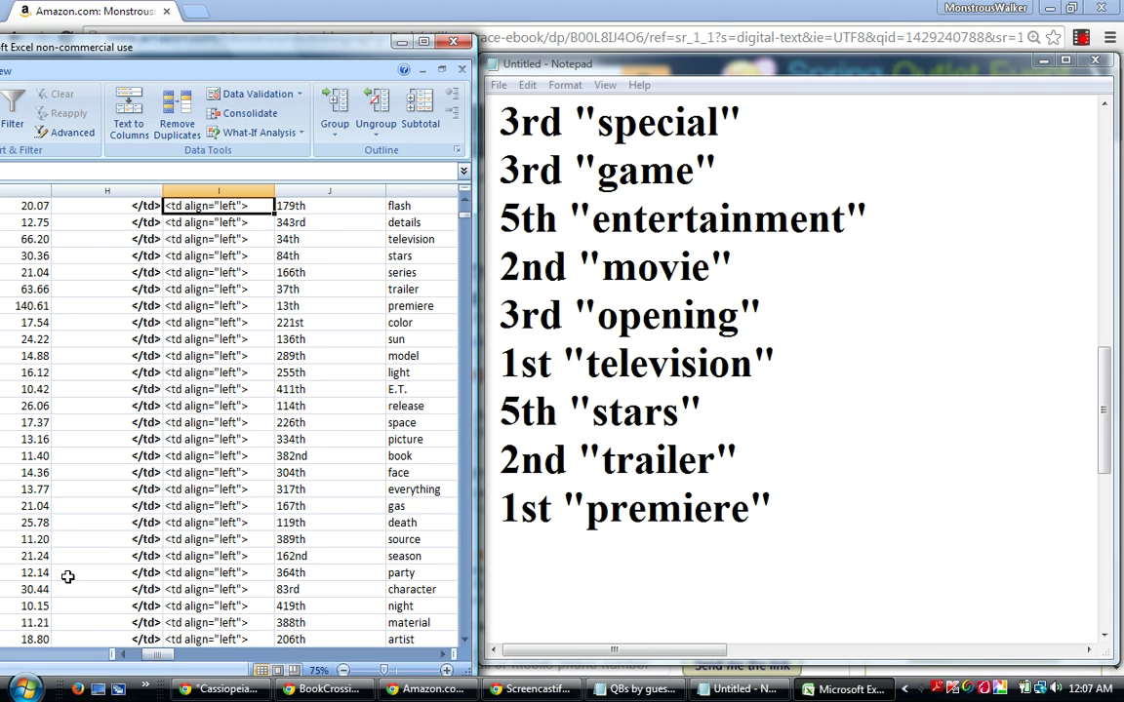
{"action": "left_click_drag", "start_coordinate": [23, 239], "coordinate": [23, 306]}
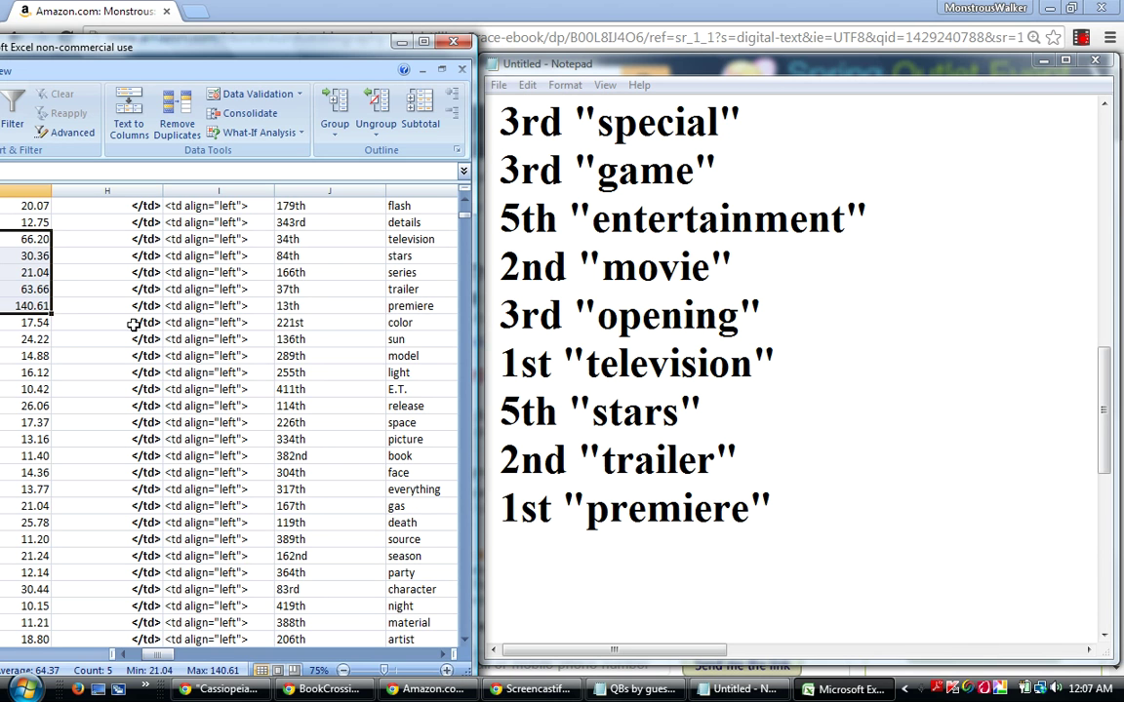
Restart at the color row and step down past release, night and Earth to network.
{"action": "left_click", "coordinate": [176, 323]}
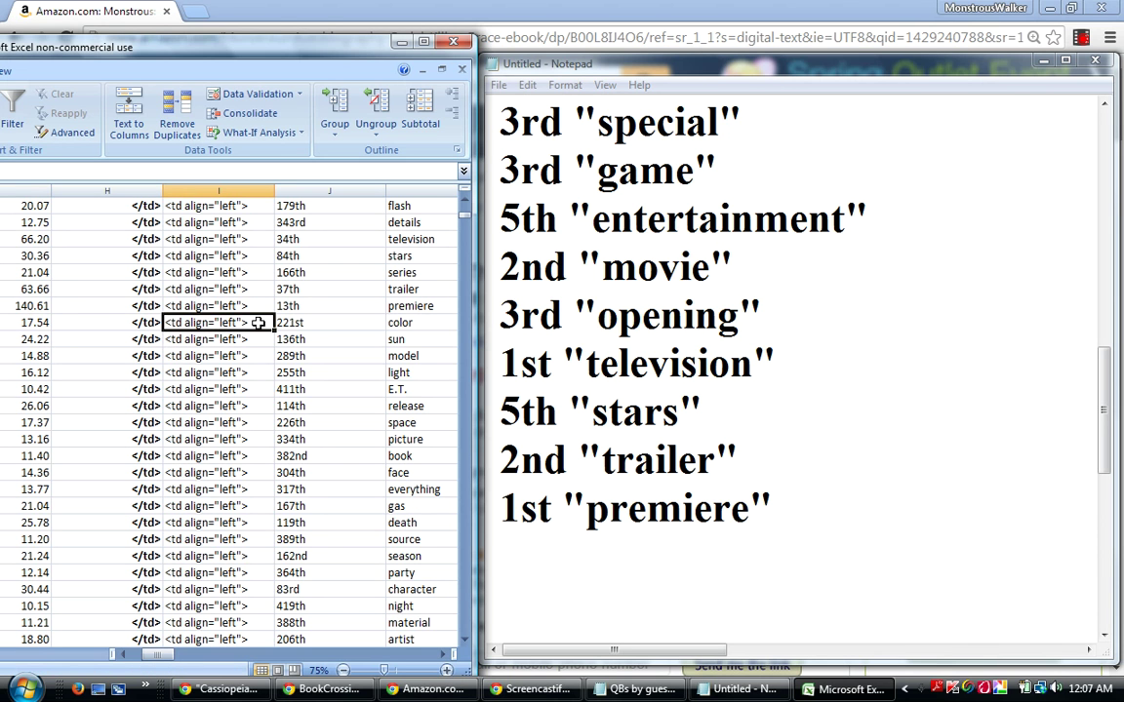
{"action": "key", "text": "Down"}
{"action": "key", "text": "Down"}
{"action": "key", "text": "Down"}
{"action": "key", "text": "Down"}
{"action": "key", "text": "Down"}
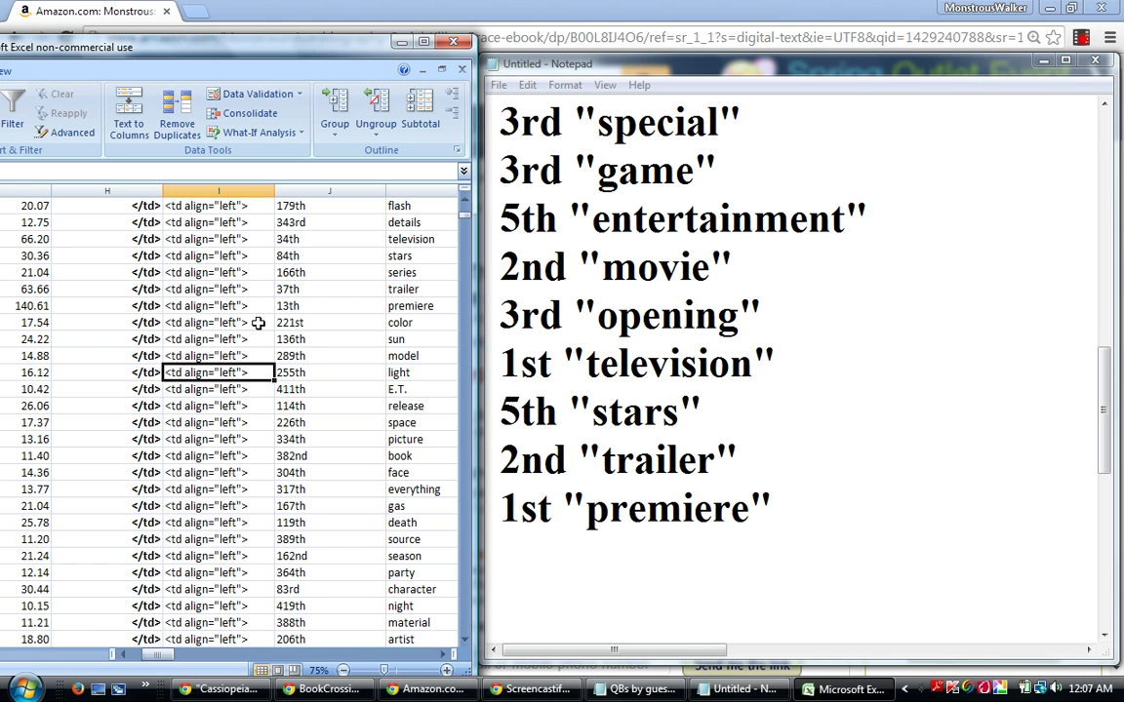
{"action": "key", "text": "Down"}
{"action": "key", "text": "Down"}
{"action": "key", "text": "Down"}
{"action": "key", "text": "Down"}
{"action": "key", "text": "Down"}
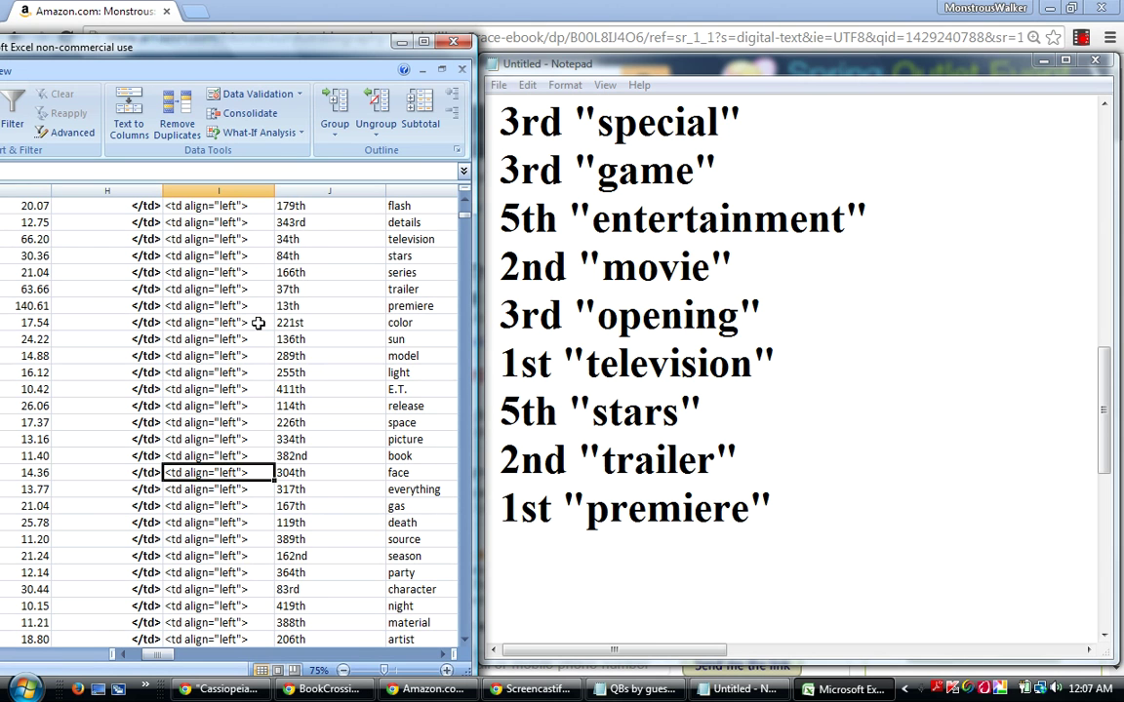
{"action": "key", "text": "Down"}
{"action": "key", "text": "Down"}
{"action": "key", "text": "Down"}
{"action": "key", "text": "Down"}
{"action": "key", "text": "Down"}
{"action": "key", "text": "Down"}
{"action": "key", "text": "Down"}
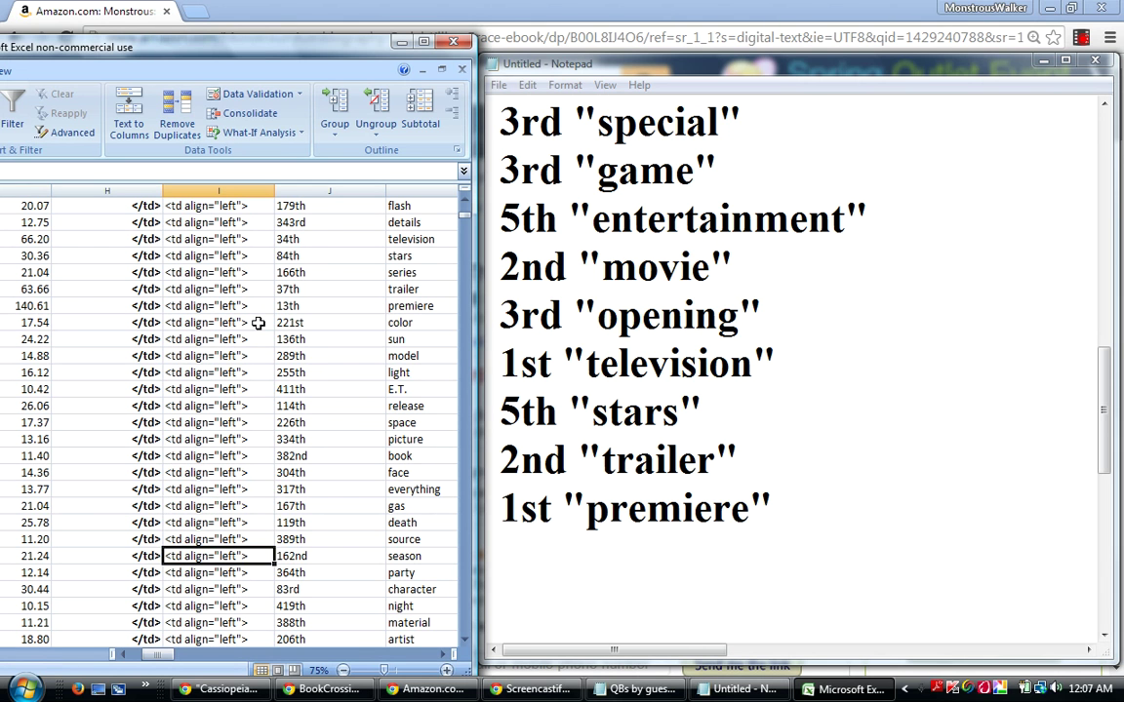
{"action": "key", "text": "Down"}
{"action": "key", "text": "Down"}
{"action": "key", "text": "Down"}
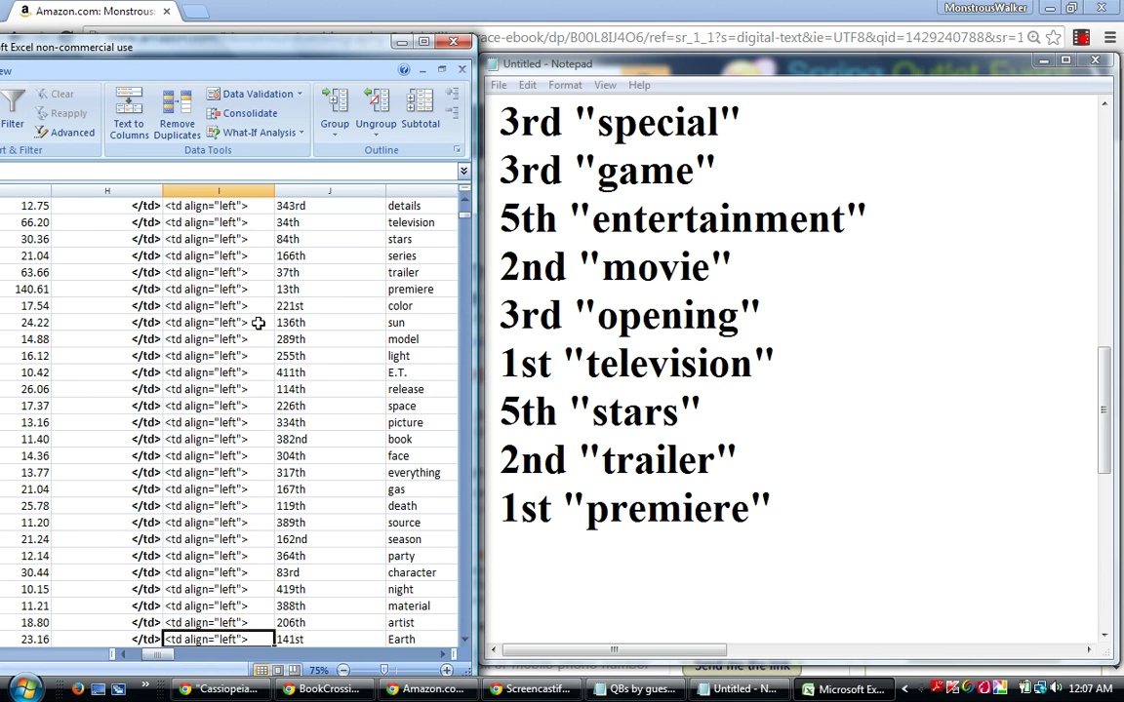
{"action": "key", "text": "Down"}
{"action": "key", "text": "Down"}
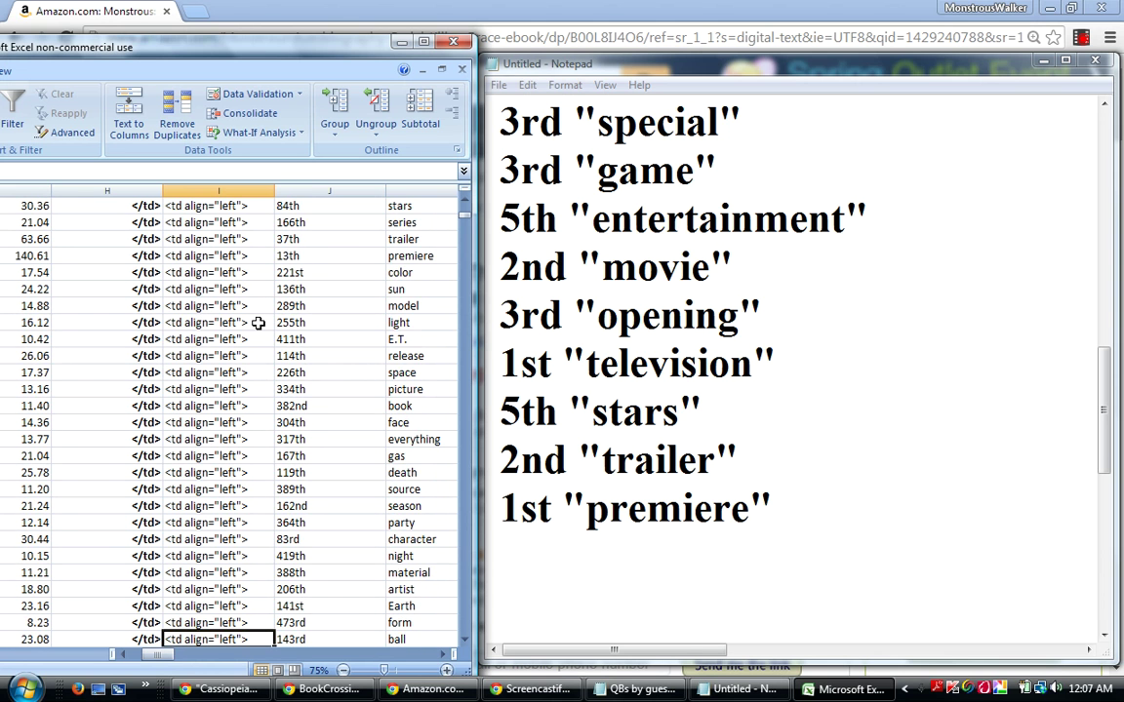
{"action": "key", "text": "Down"}
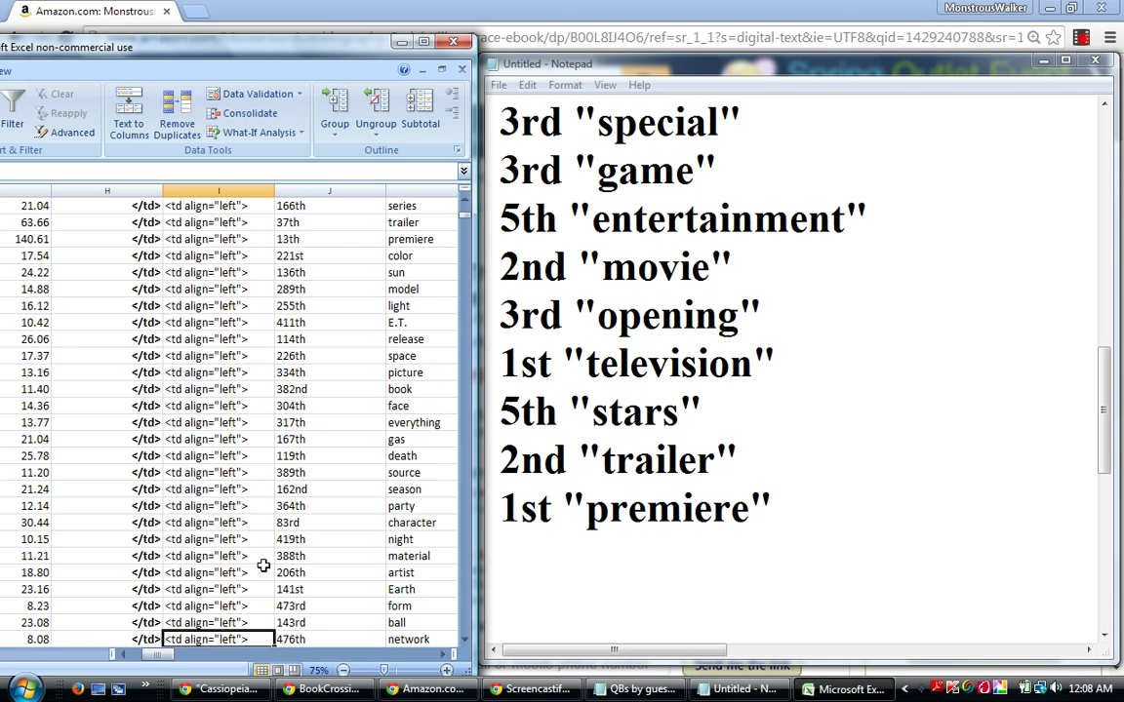
Keep stepping down the rows until screening ranked 41st comes into view.
{"action": "key", "text": "Down"}
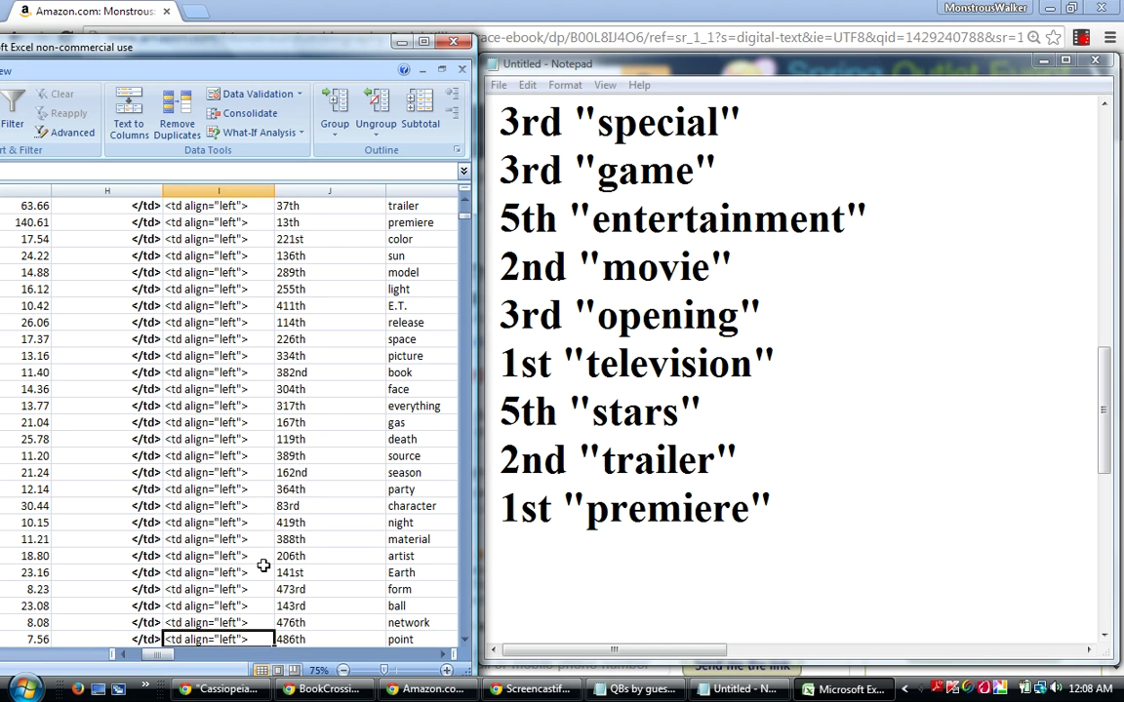
{"action": "key", "text": "Down"}
{"action": "key", "text": "Down"}
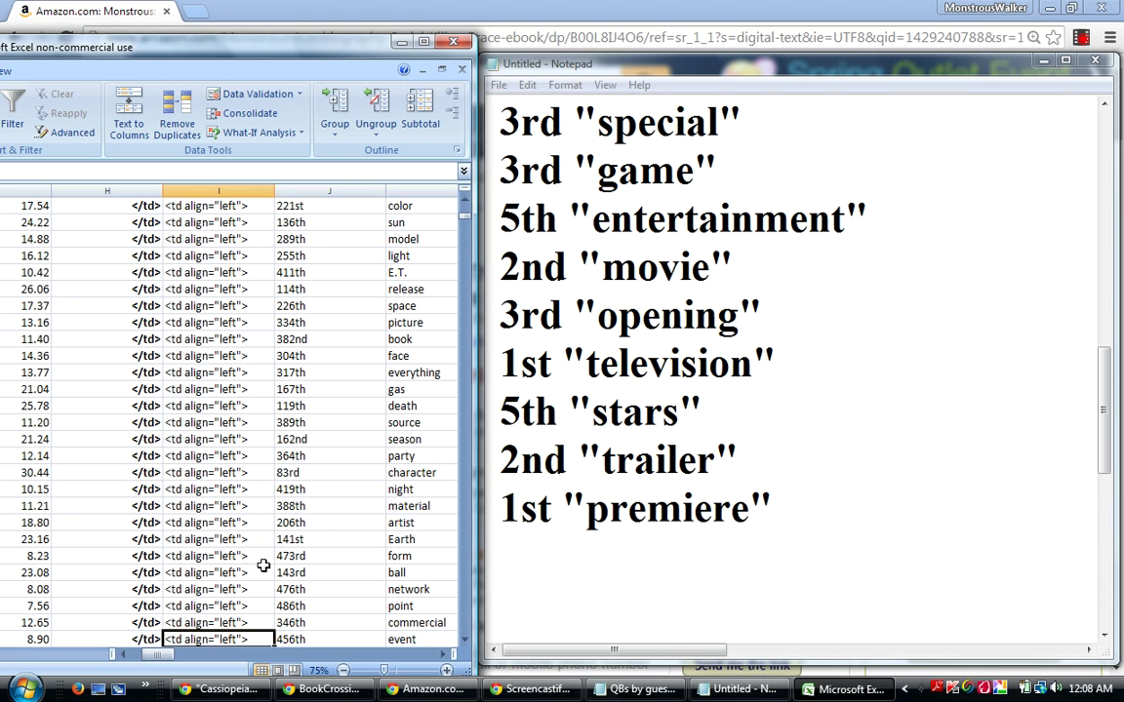
{"action": "key", "text": "Down"}
{"action": "key", "text": "Down"}
{"action": "key", "text": "Down"}
{"action": "key", "text": "Down"}
{"action": "key", "text": "Down"}
{"action": "key", "text": "Down"}
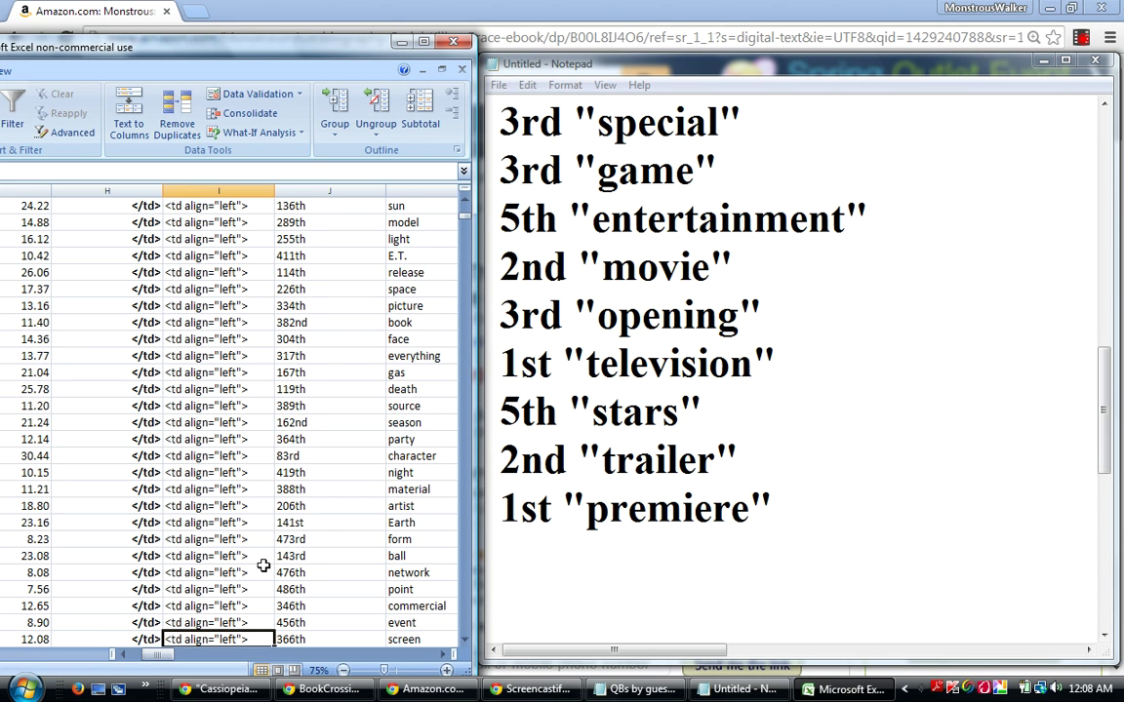
{"action": "key", "text": "Down"}
{"action": "key", "text": "Down"}
{"action": "key", "text": "Down"}
{"action": "key", "text": "Down"}
{"action": "key", "text": "Down"}
{"action": "key", "text": "Down"}
{"action": "key", "text": "Down"}
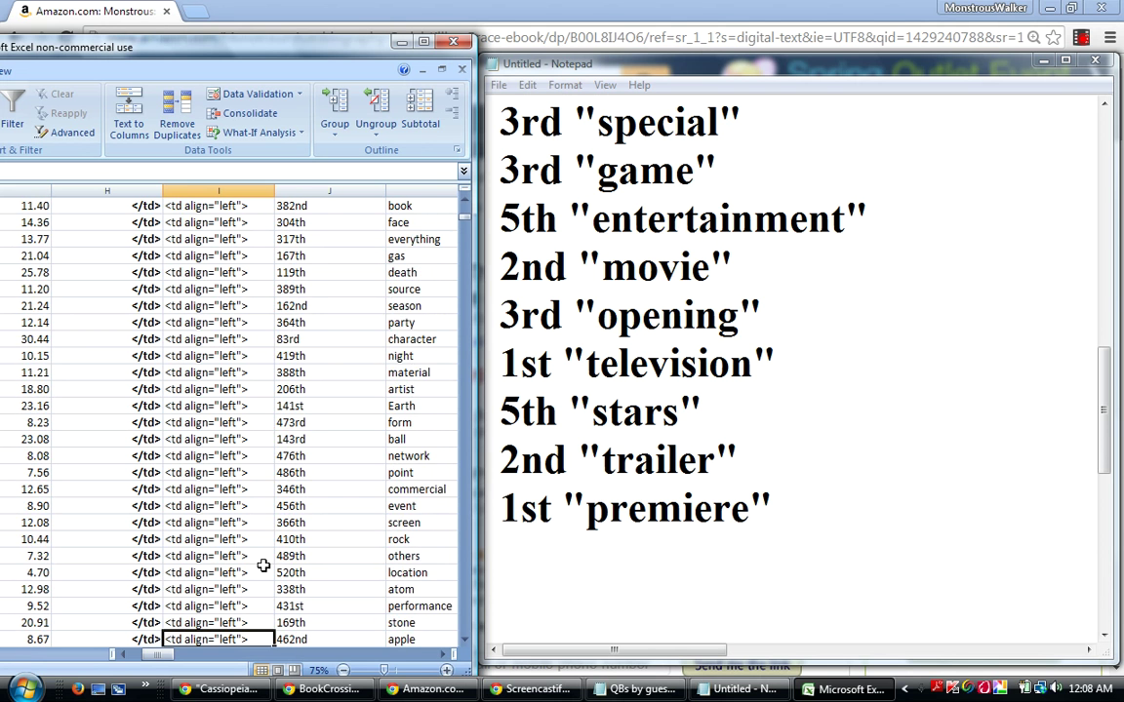
{"action": "key", "text": "Down"}
{"action": "key", "text": "Down"}
{"action": "key", "text": "Down"}
{"action": "key", "text": "Down"}
{"action": "key", "text": "Down"}
{"action": "key", "text": "Down"}
{"action": "key", "text": "Down"}
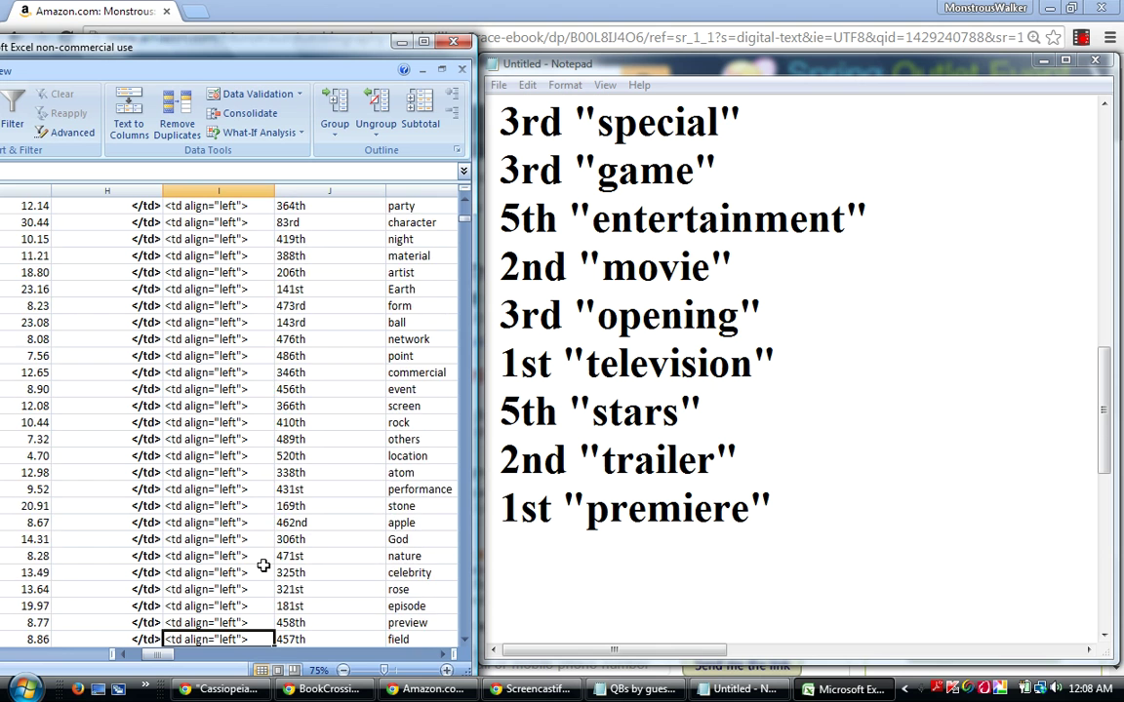
{"action": "key", "text": "Down"}
{"action": "key", "text": "Down"}
{"action": "key", "text": "Down"}
{"action": "key", "text": "Down"}
{"action": "key", "text": "Down"}
{"action": "key", "text": "Down"}
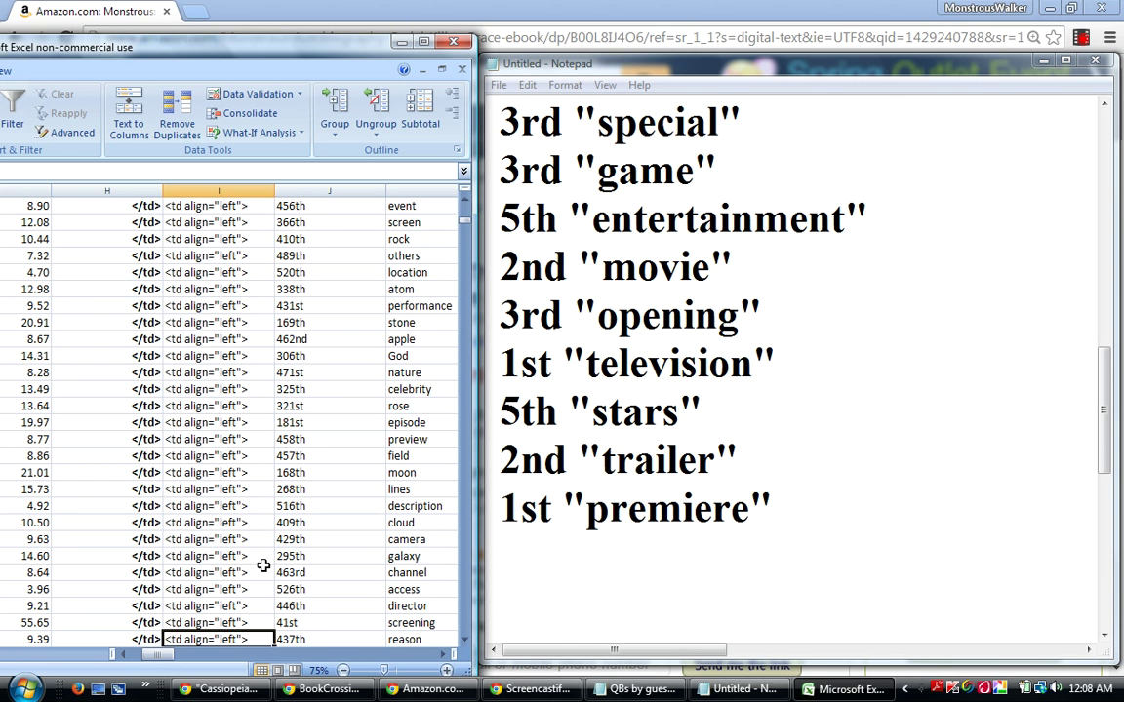
Mark the screening 41st row and append 4th "screening" as a new Notepad line.
{"action": "left_click", "coordinate": [24, 623]}
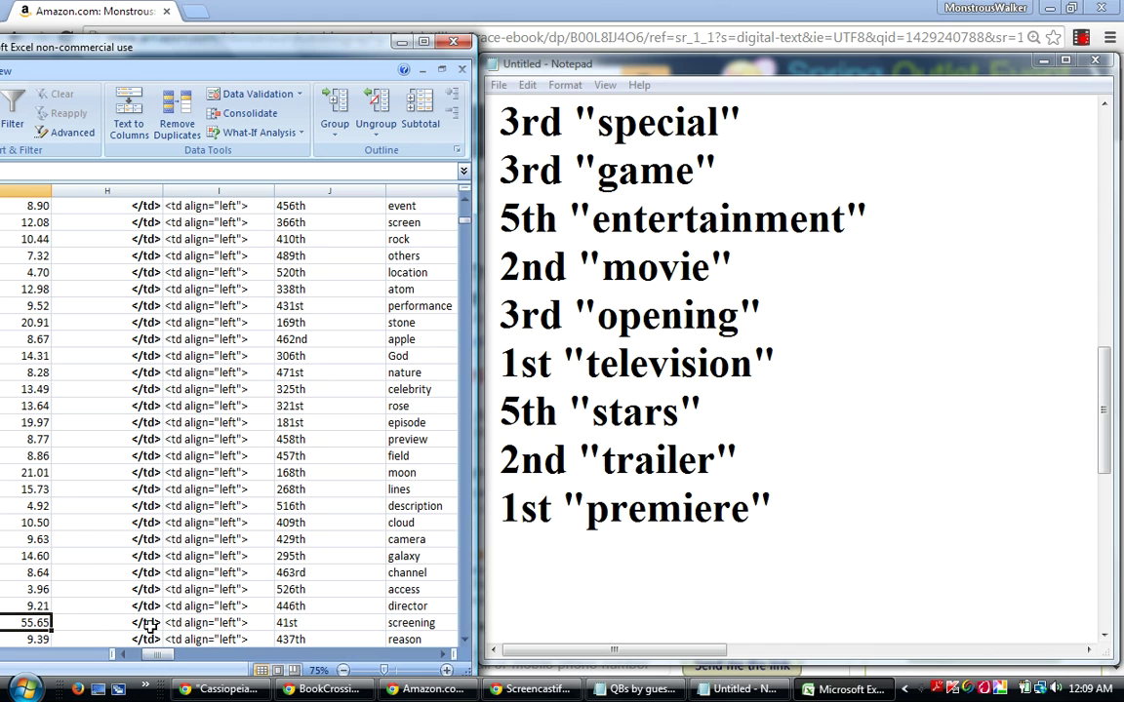
{"action": "left_click", "coordinate": [527, 551]}
{"action": "type", "text": "4"}
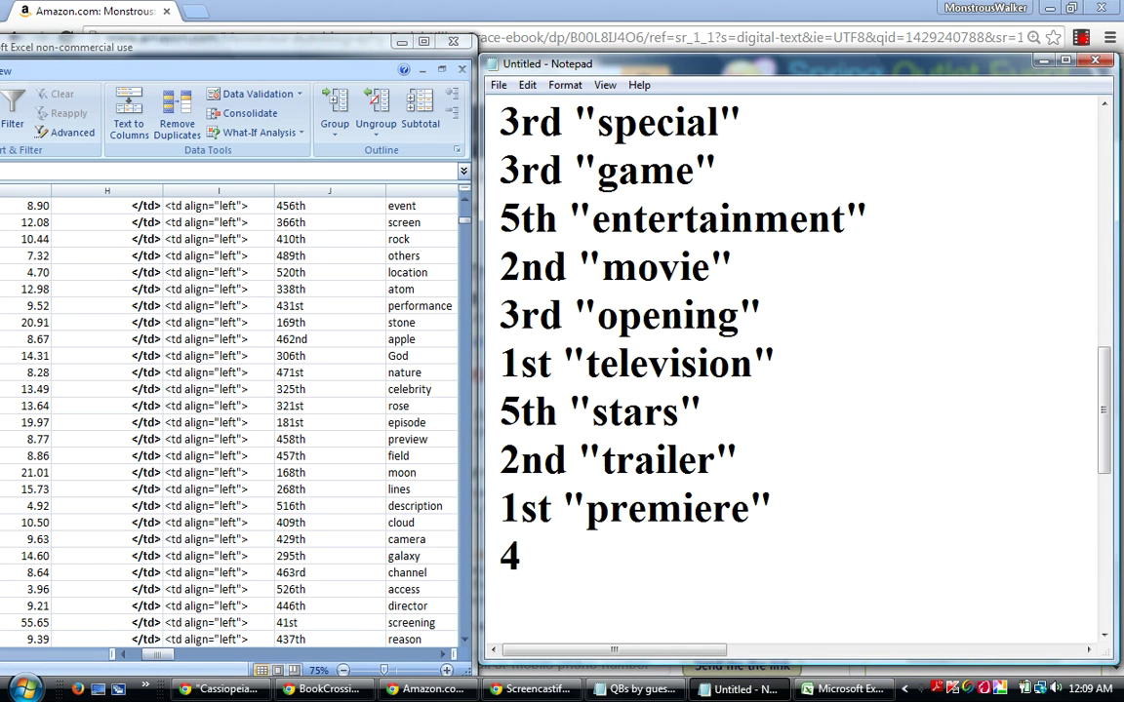
{"action": "type", "text": "th \"sc"}
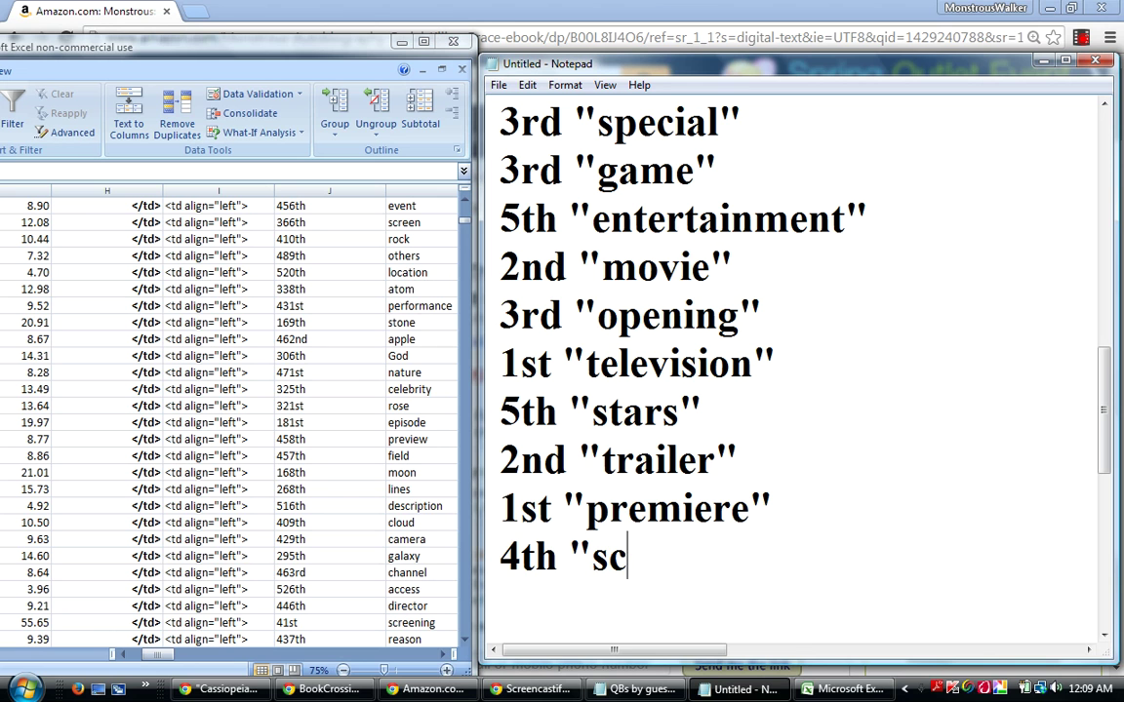
{"action": "type", "text": "reening\""}
{"action": "key", "text": "Return"}
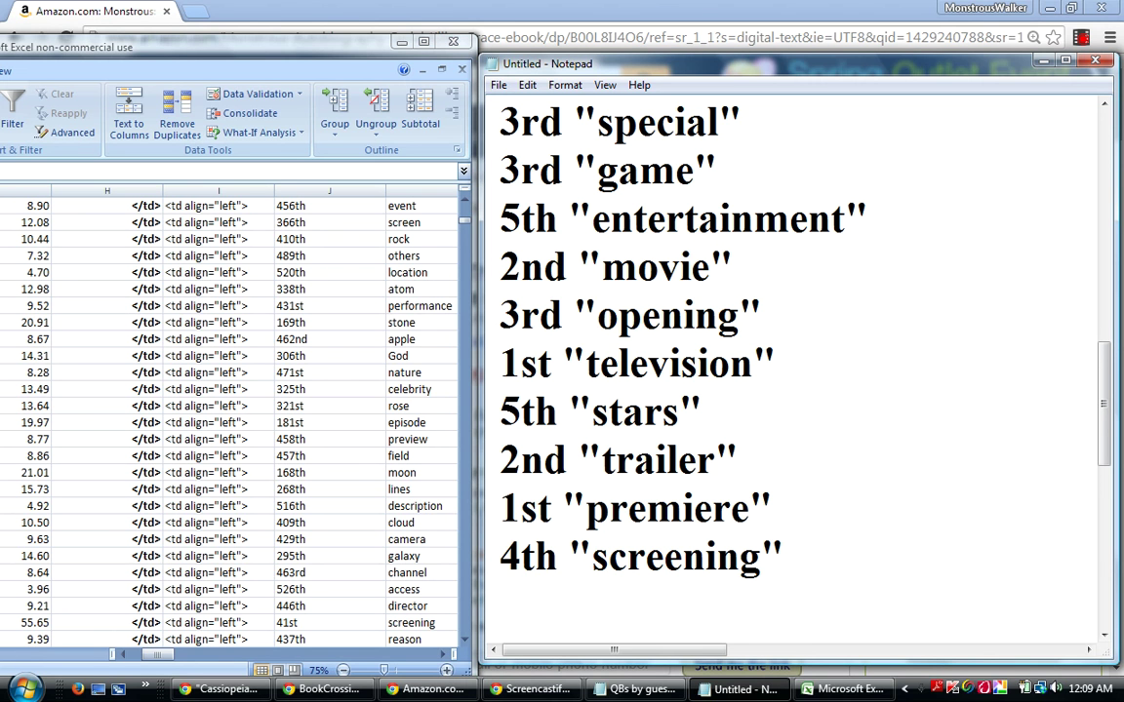
Scroll the word-rank table down past 77th dust, through portal, flight and shadow, to romance 265th.
{"action": "left_click", "coordinate": [464, 644]}
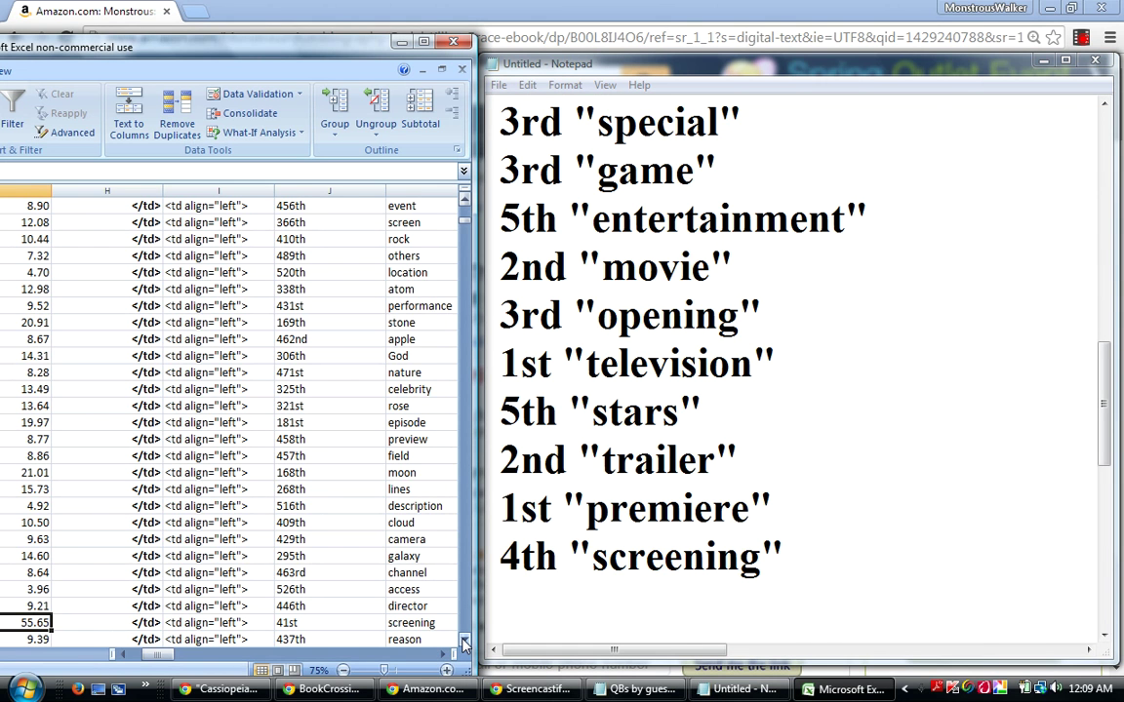
{"action": "left_click", "coordinate": [464, 644]}
{"action": "left_click", "coordinate": [464, 644]}
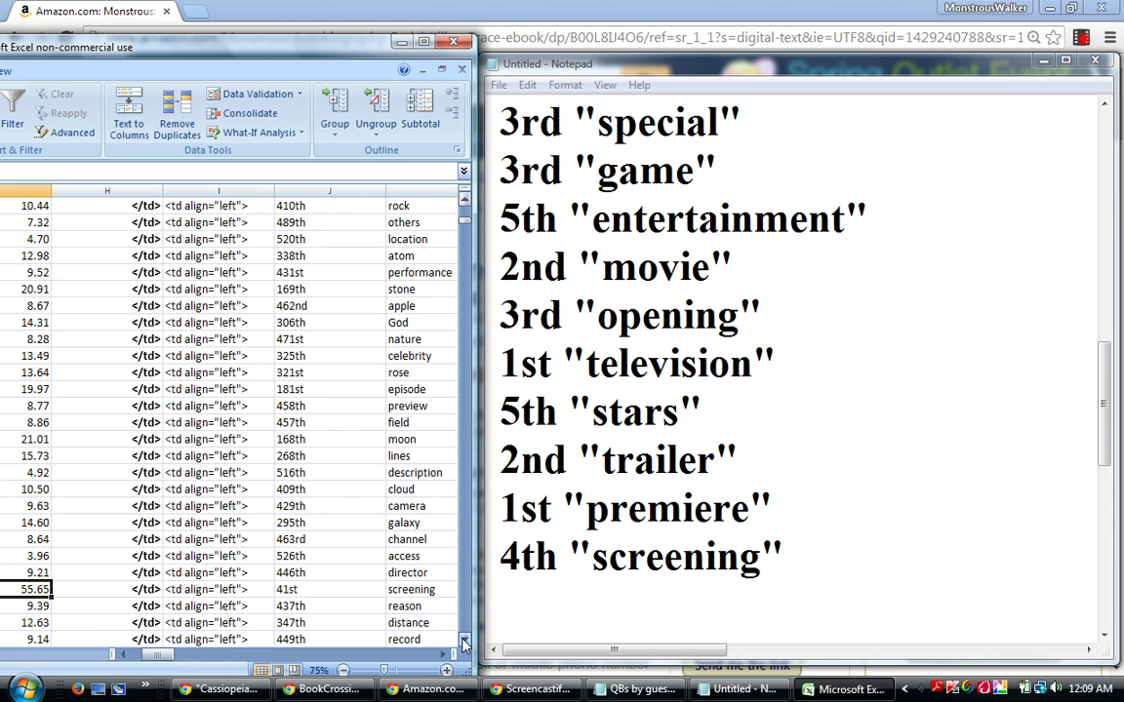
{"action": "left_click", "coordinate": [465, 642]}
{"action": "left_click", "coordinate": [464, 641]}
{"action": "left_click", "coordinate": [465, 642]}
{"action": "left_click", "coordinate": [465, 642]}
{"action": "left_click", "coordinate": [464, 642]}
{"action": "left_click", "coordinate": [464, 641]}
{"action": "left_click", "coordinate": [465, 641]}
{"action": "left_click", "coordinate": [464, 642]}
{"action": "left_click", "coordinate": [464, 642]}
{"action": "left_click", "coordinate": [464, 642]}
{"action": "left_click", "coordinate": [465, 642]}
{"action": "left_click", "coordinate": [465, 640]}
{"action": "left_click", "coordinate": [466, 640]}
{"action": "left_click", "coordinate": [465, 640]}
{"action": "left_click", "coordinate": [465, 640]}
{"action": "left_click", "coordinate": [465, 640]}
{"action": "left_click", "coordinate": [466, 640]}
{"action": "left_click", "coordinate": [465, 640]}
{"action": "left_click", "coordinate": [465, 640]}
{"action": "left_click", "coordinate": [465, 640]}
{"action": "left_click", "coordinate": [465, 640]}
{"action": "left_click", "coordinate": [465, 640]}
{"action": "left_click", "coordinate": [465, 640]}
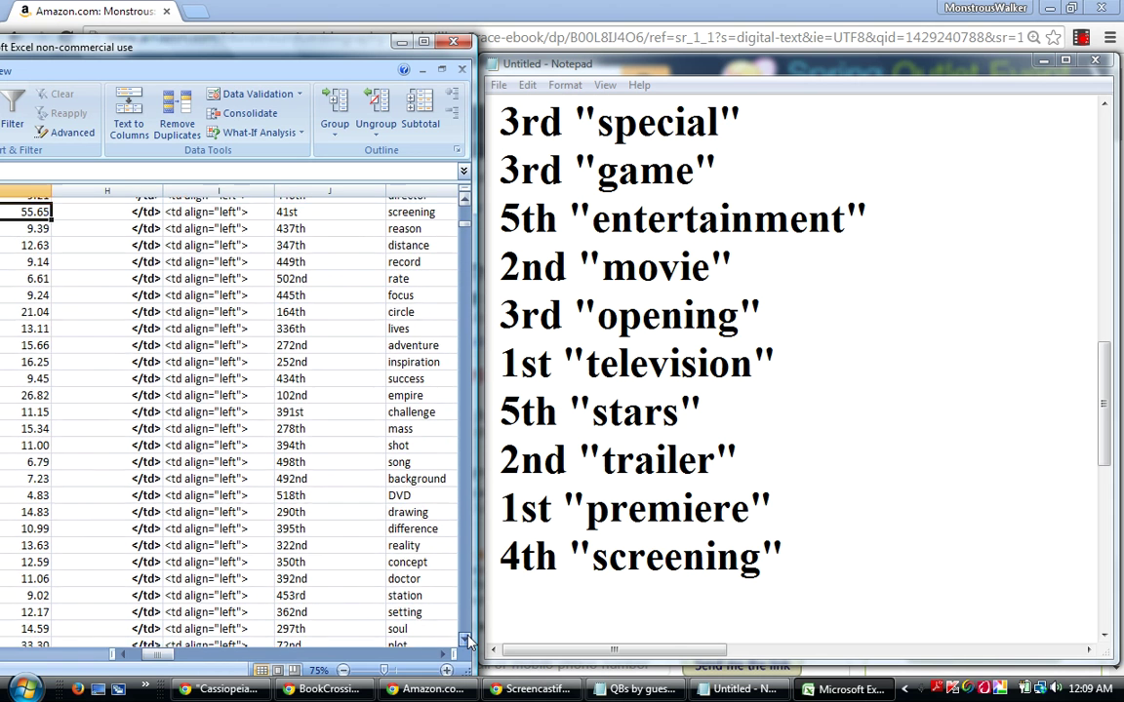
{"action": "left_click", "coordinate": [465, 640]}
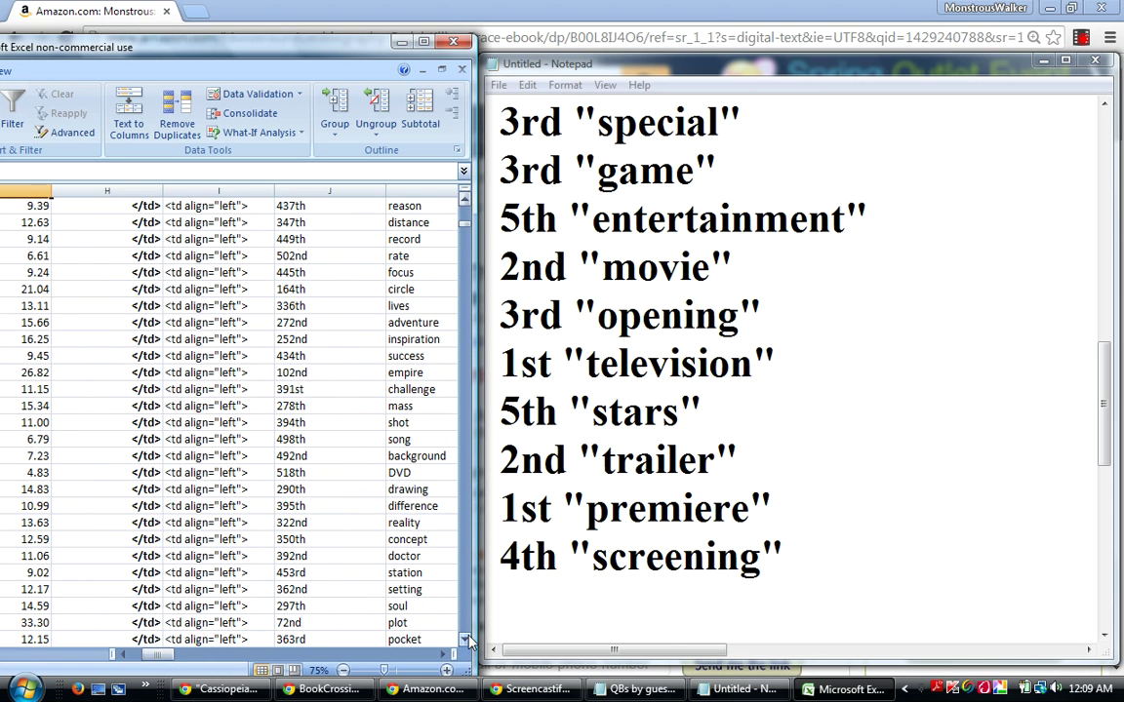
{"action": "left_click", "coordinate": [465, 640]}
{"action": "left_click", "coordinate": [465, 640]}
{"action": "left_click", "coordinate": [466, 640]}
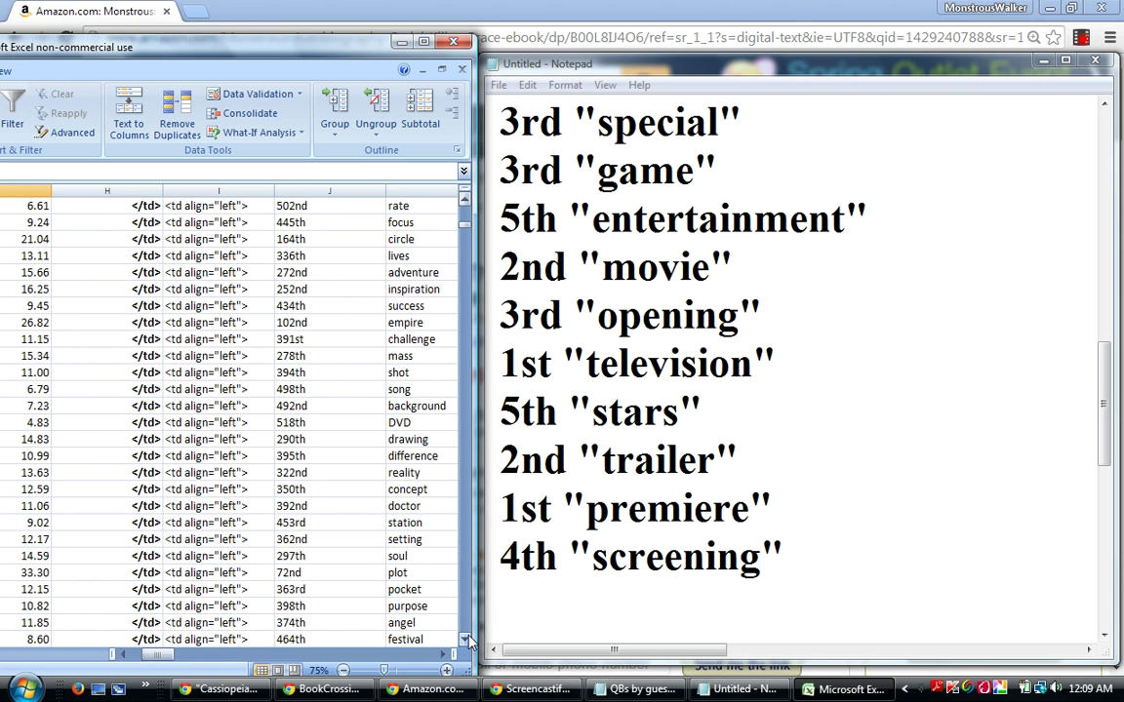
{"action": "left_click", "coordinate": [465, 640]}
{"action": "left_click", "coordinate": [465, 640]}
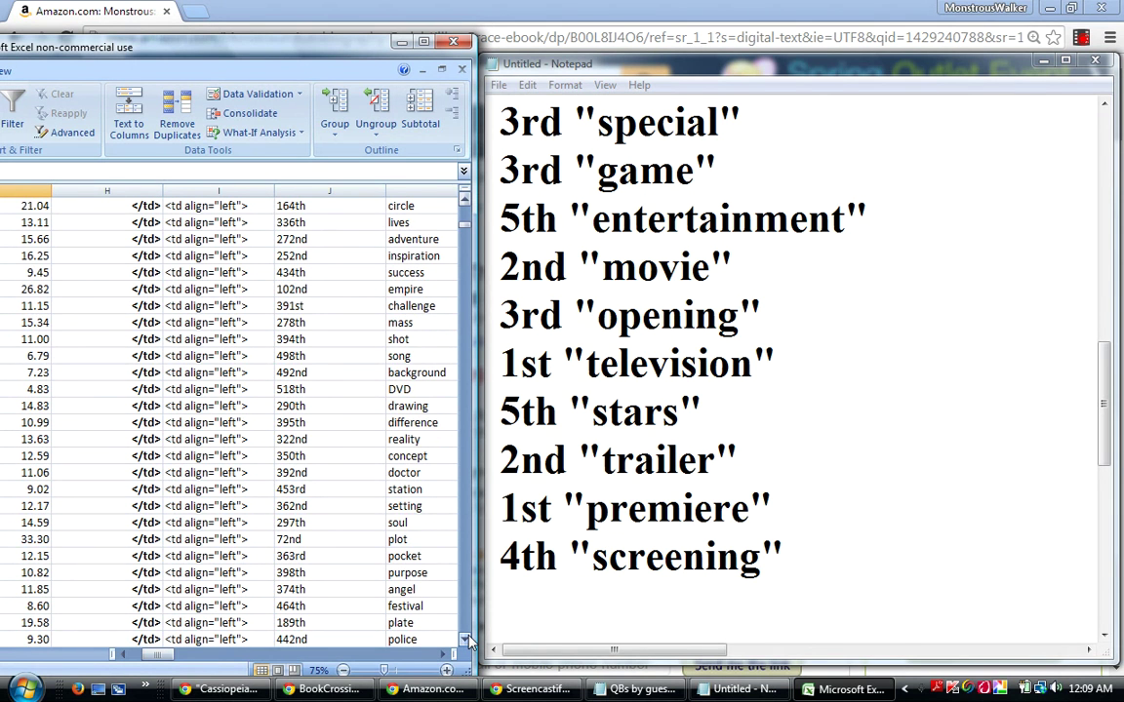
{"action": "left_click", "coordinate": [465, 640]}
{"action": "left_click", "coordinate": [465, 640]}
{"action": "left_click", "coordinate": [465, 640]}
{"action": "left_click", "coordinate": [465, 640]}
{"action": "left_click", "coordinate": [465, 640]}
{"action": "left_click", "coordinate": [465, 640]}
{"action": "left_click", "coordinate": [466, 640]}
{"action": "left_click", "coordinate": [465, 640]}
{"action": "left_click", "coordinate": [465, 640]}
{"action": "left_click", "coordinate": [465, 640]}
{"action": "left_click", "coordinate": [466, 640]}
{"action": "left_click", "coordinate": [465, 640]}
{"action": "left_click", "coordinate": [466, 640]}
{"action": "left_click", "coordinate": [466, 640]}
{"action": "left_click", "coordinate": [465, 640]}
{"action": "left_click", "coordinate": [465, 640]}
{"action": "left_click", "coordinate": [465, 640]}
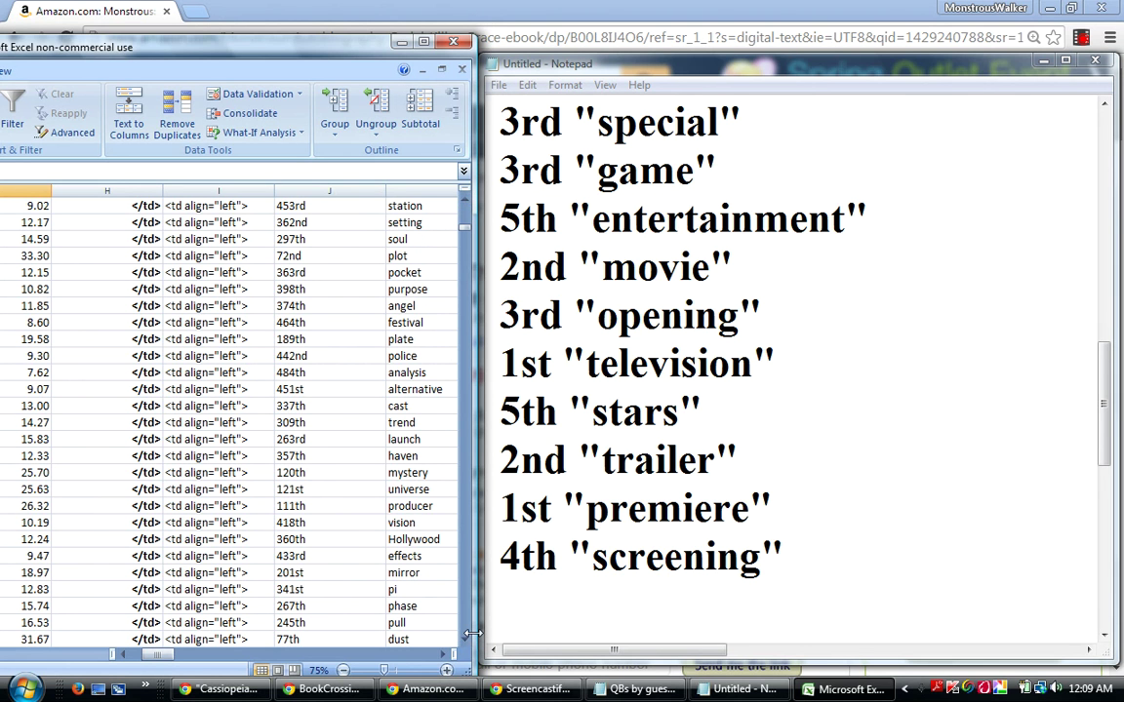
{"action": "left_click", "coordinate": [465, 640]}
{"action": "left_click", "coordinate": [465, 640]}
{"action": "left_click", "coordinate": [465, 640]}
{"action": "left_click", "coordinate": [465, 640]}
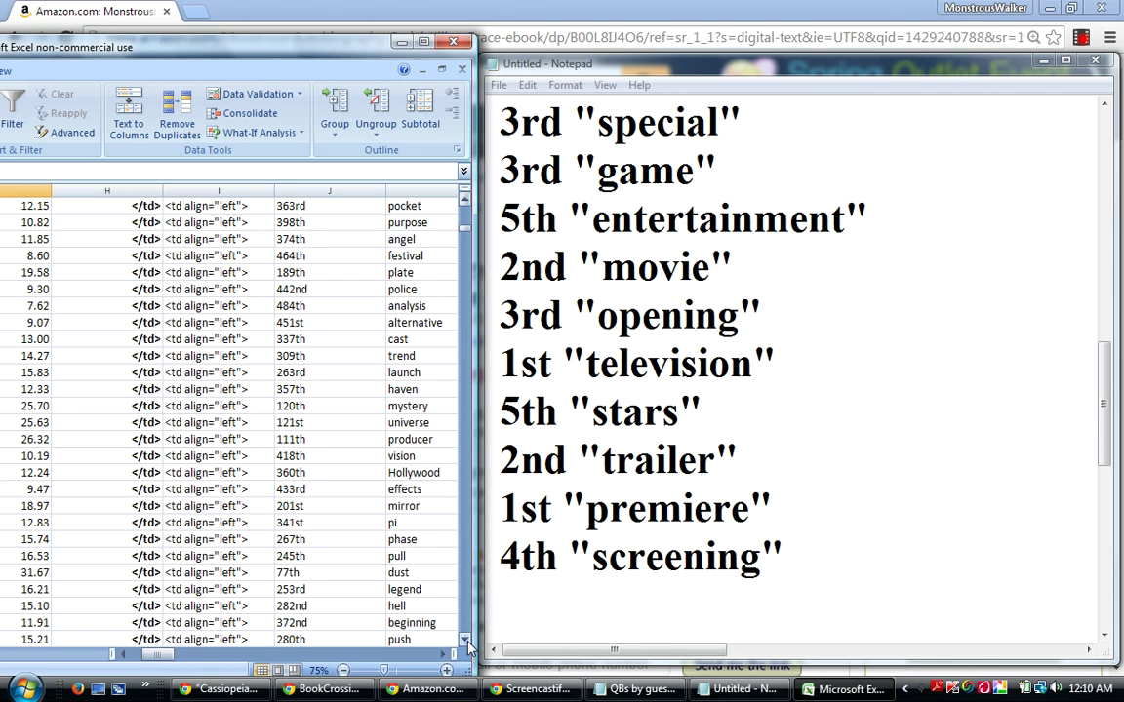
{"action": "left_click", "coordinate": [464, 644]}
{"action": "left_click", "coordinate": [465, 644]}
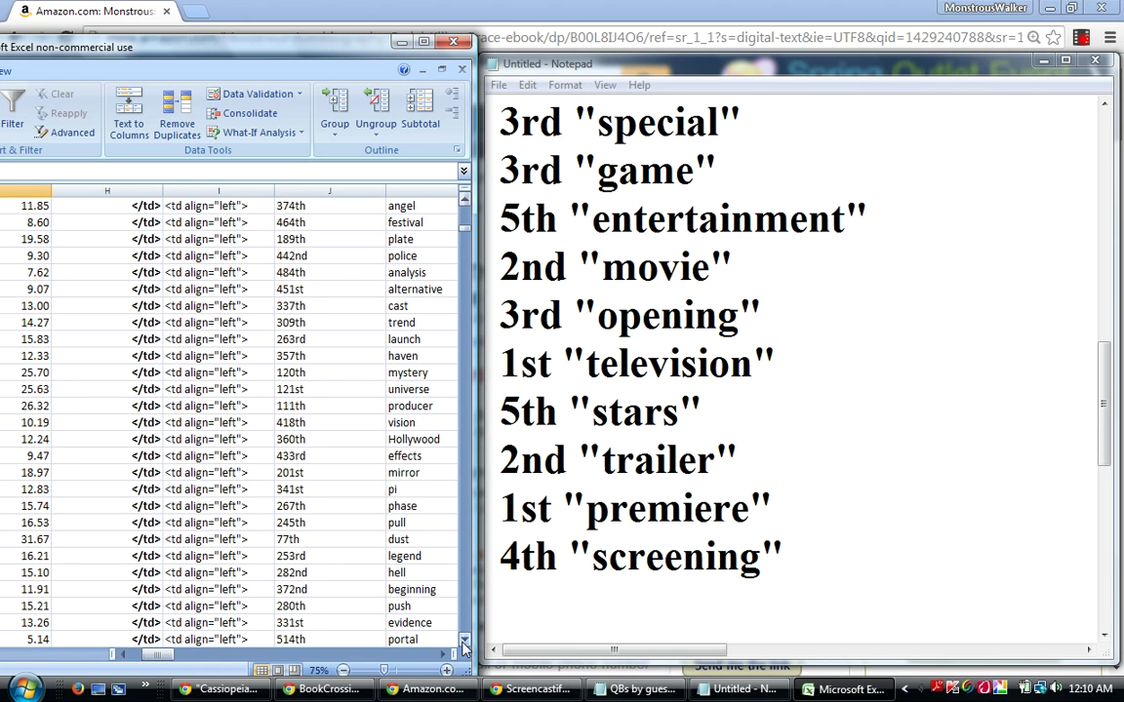
{"action": "left_click", "coordinate": [464, 644]}
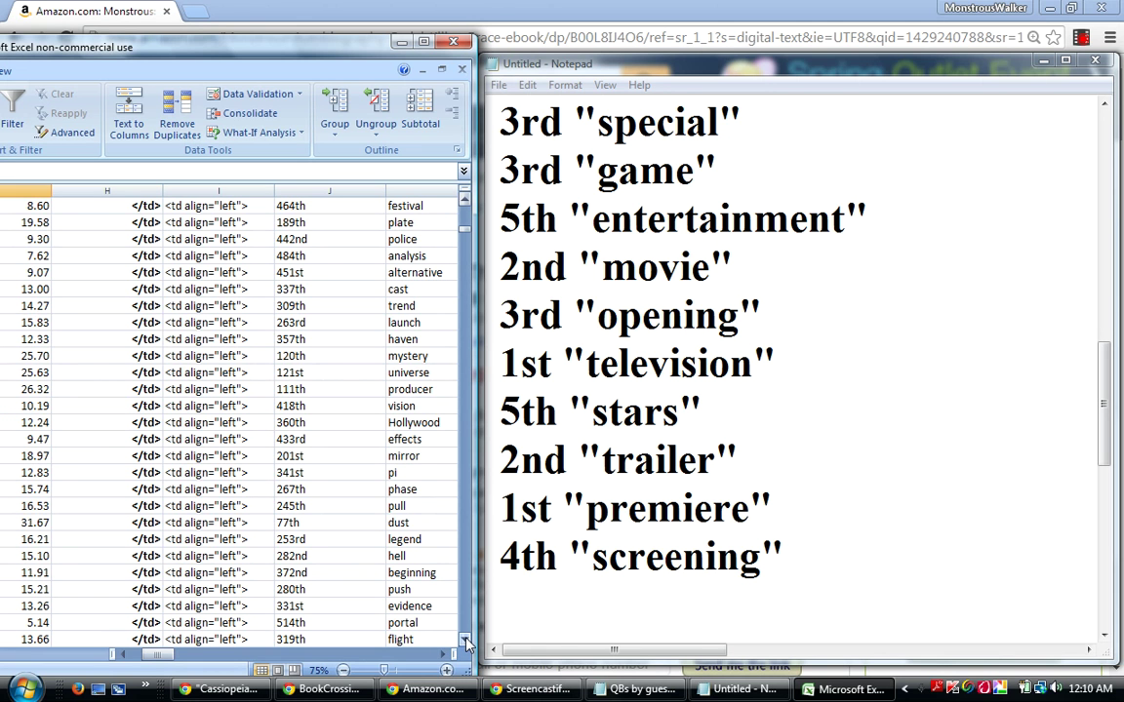
{"action": "left_click", "coordinate": [464, 644]}
{"action": "left_click", "coordinate": [464, 643]}
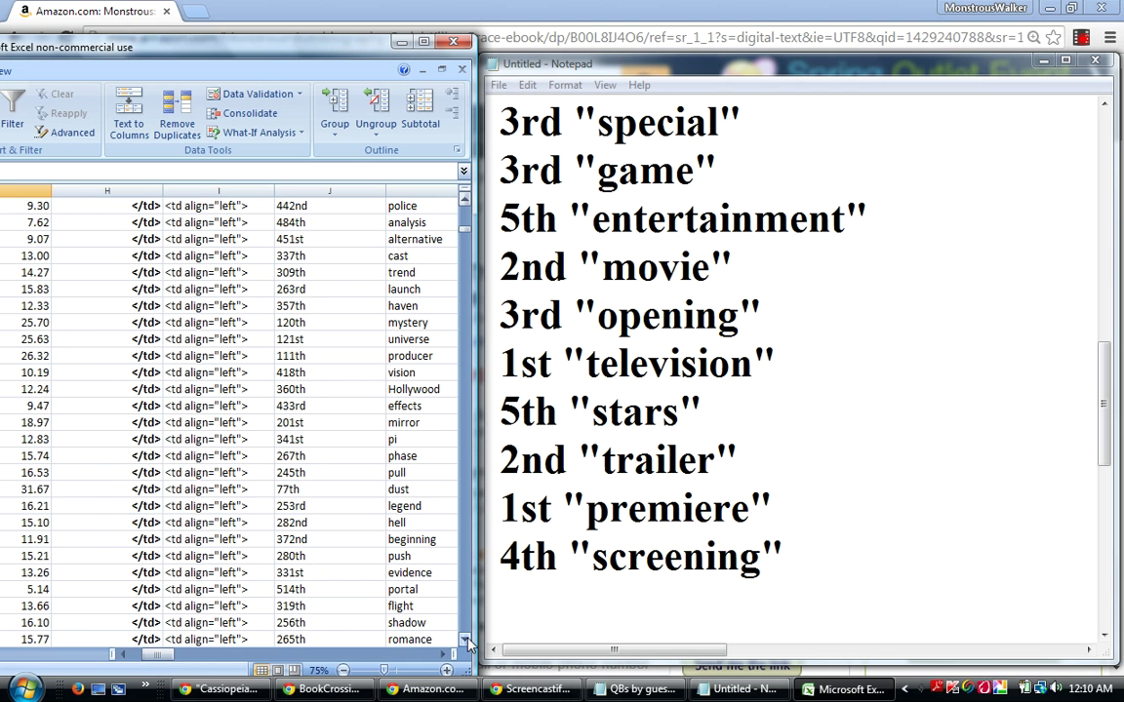
Scroll the rank table down to astronomy (74th) and Creator (430th), finding no new low ordinals.
{"action": "left_click", "coordinate": [466, 642]}
{"action": "left_click", "coordinate": [466, 642]}
{"action": "left_click", "coordinate": [465, 642]}
{"action": "left_click", "coordinate": [465, 642]}
{"action": "left_click", "coordinate": [465, 642]}
{"action": "left_click", "coordinate": [465, 642]}
{"action": "left_click", "coordinate": [465, 642]}
{"action": "left_click", "coordinate": [465, 642]}
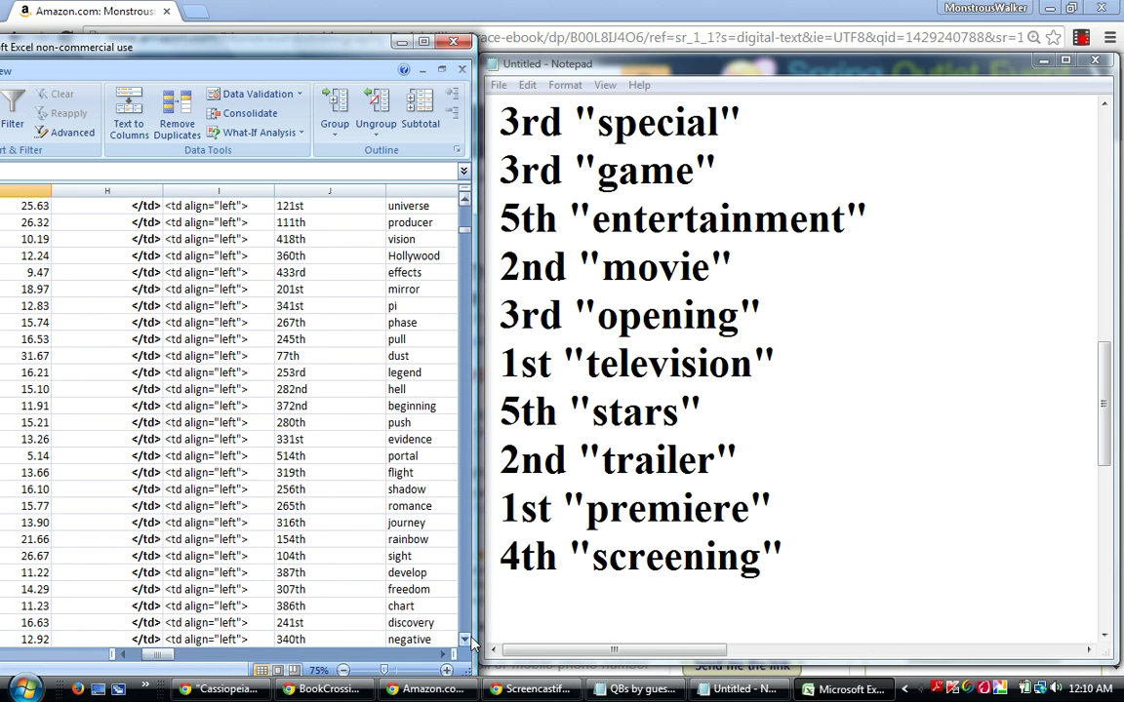
{"action": "left_click", "coordinate": [465, 642]}
{"action": "left_click", "coordinate": [466, 642]}
{"action": "left_click", "coordinate": [466, 642]}
{"action": "left_click", "coordinate": [466, 642]}
{"action": "left_click", "coordinate": [465, 642]}
{"action": "left_click", "coordinate": [465, 642]}
{"action": "left_click", "coordinate": [466, 641]}
{"action": "left_click", "coordinate": [466, 642]}
{"action": "left_click", "coordinate": [465, 642]}
{"action": "left_click", "coordinate": [466, 642]}
{"action": "left_click", "coordinate": [465, 642]}
{"action": "left_click", "coordinate": [465, 642]}
{"action": "left_click", "coordinate": [467, 639]}
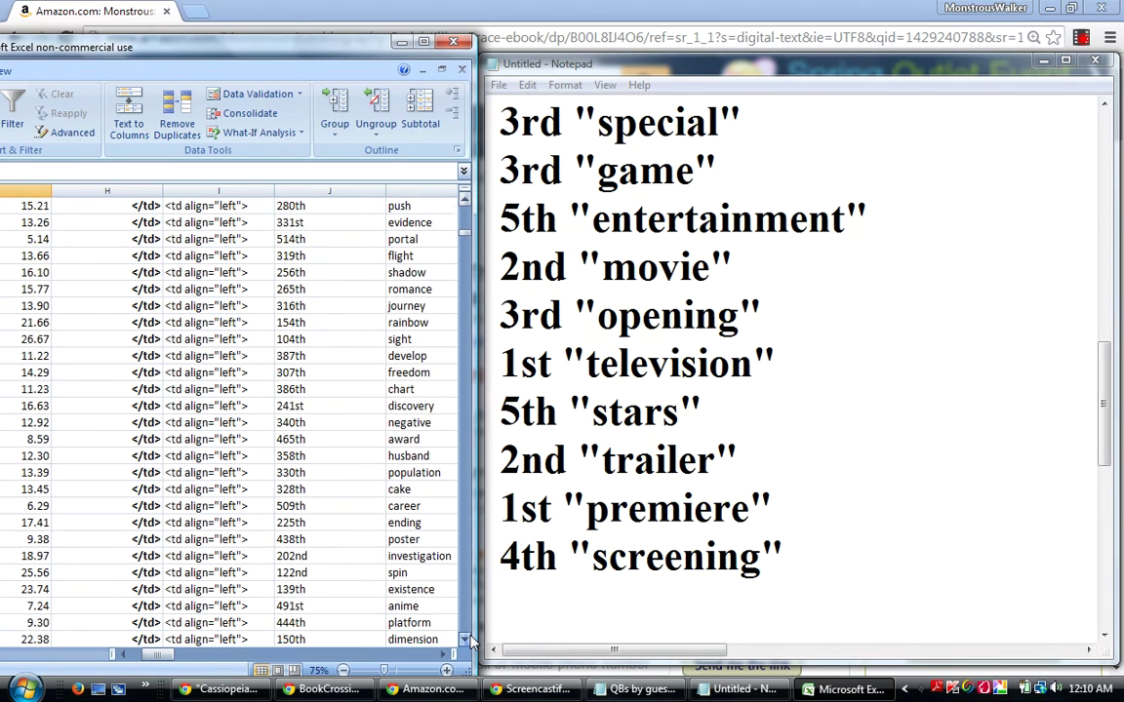
{"action": "left_click", "coordinate": [465, 640]}
{"action": "left_click", "coordinate": [465, 640]}
{"action": "left_click", "coordinate": [465, 640]}
{"action": "left_click", "coordinate": [465, 640]}
{"action": "left_click", "coordinate": [465, 640]}
{"action": "left_click", "coordinate": [465, 640]}
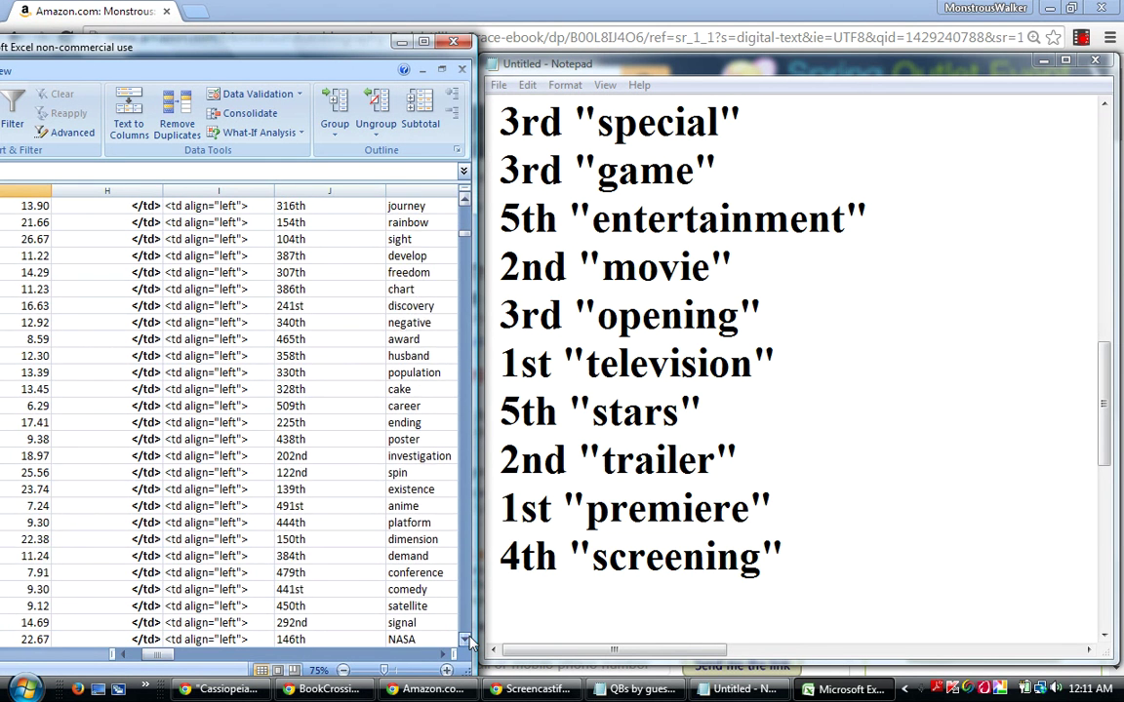
{"action": "left_click", "coordinate": [465, 640]}
{"action": "left_click", "coordinate": [465, 640]}
{"action": "left_click", "coordinate": [465, 639]}
{"action": "left_click", "coordinate": [466, 640]}
{"action": "left_click", "coordinate": [465, 640]}
{"action": "left_click", "coordinate": [466, 640]}
{"action": "left_click", "coordinate": [465, 640]}
{"action": "left_click", "coordinate": [465, 640]}
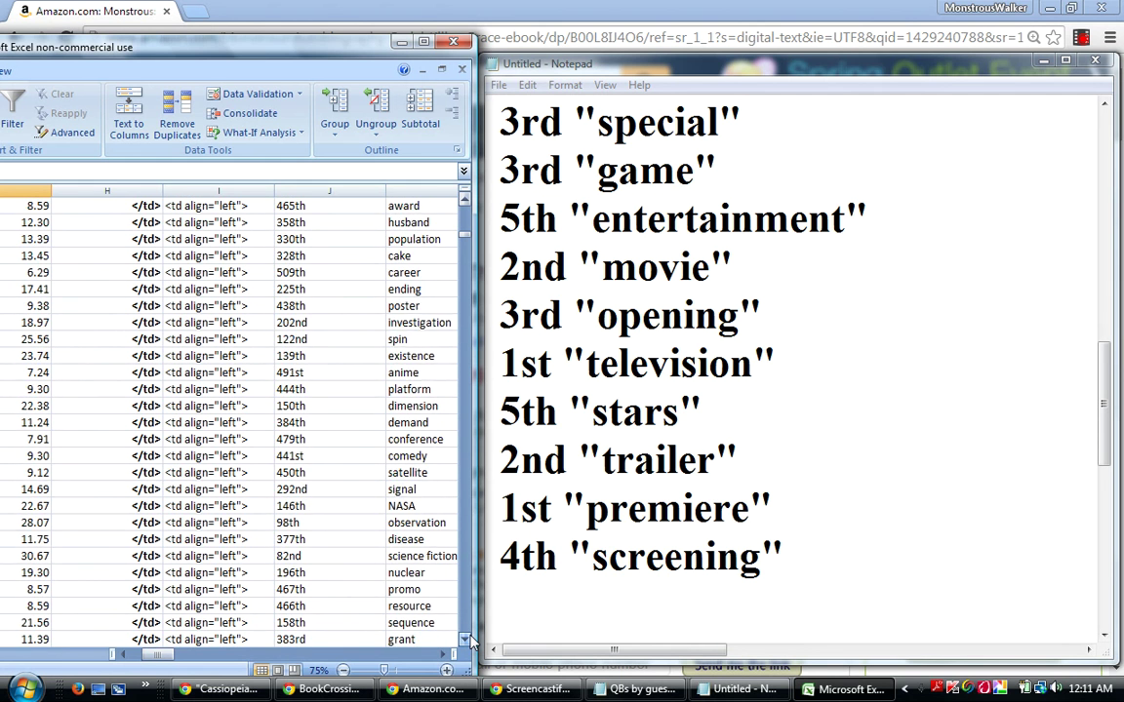
{"action": "left_click", "coordinate": [465, 640]}
{"action": "left_click", "coordinate": [465, 640]}
{"action": "left_click", "coordinate": [465, 640]}
{"action": "left_click", "coordinate": [465, 640]}
{"action": "left_click", "coordinate": [466, 640]}
{"action": "left_click", "coordinate": [465, 640]}
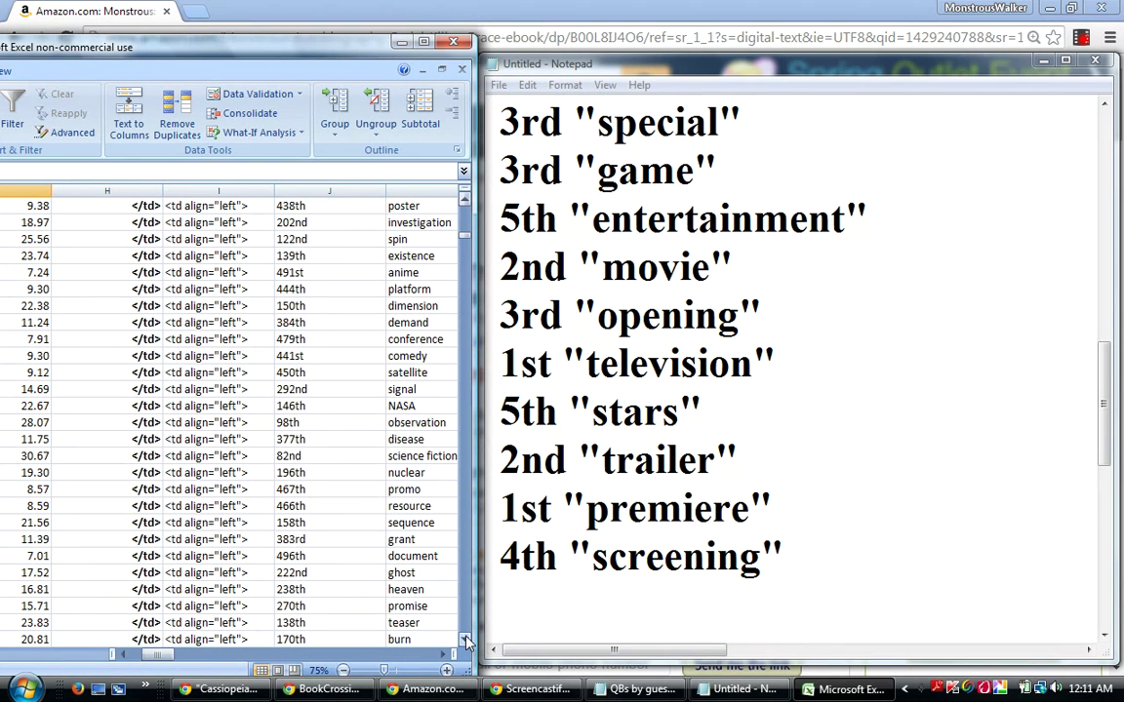
{"action": "left_click", "coordinate": [465, 640]}
{"action": "left_click", "coordinate": [466, 640]}
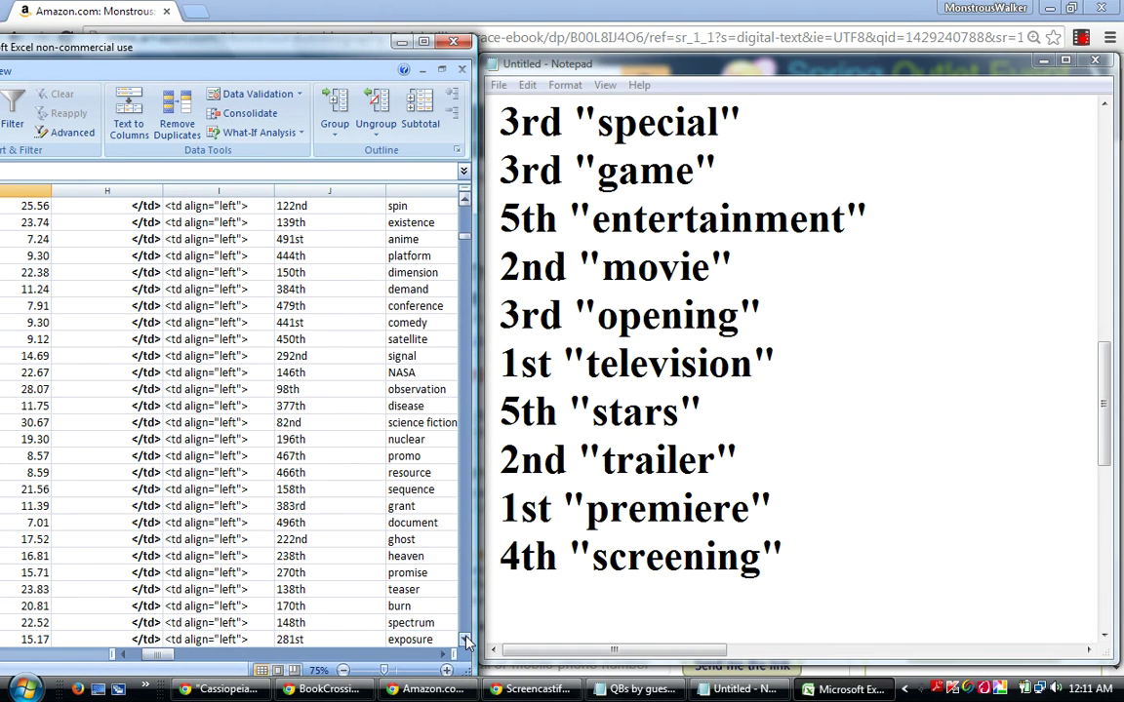
{"action": "left_click", "coordinate": [466, 640]}
{"action": "left_click", "coordinate": [465, 639]}
{"action": "left_click", "coordinate": [465, 640]}
{"action": "left_click", "coordinate": [466, 639]}
{"action": "left_click", "coordinate": [465, 640]}
{"action": "left_click", "coordinate": [466, 640]}
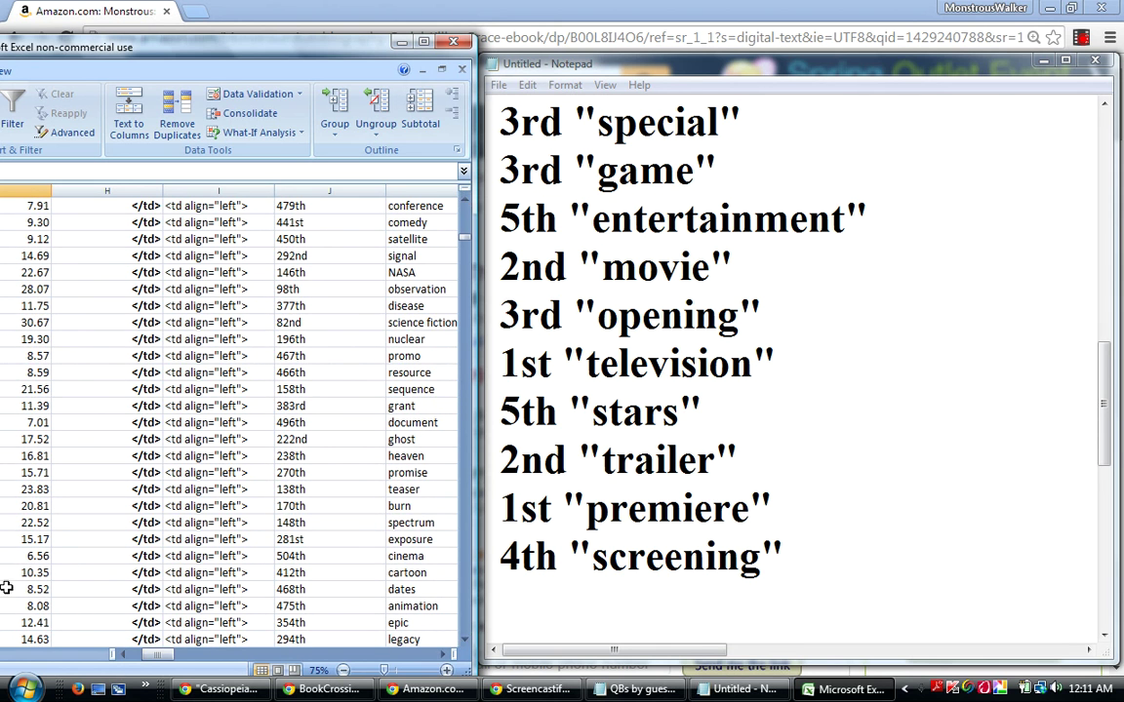
{"action": "left_click", "coordinate": [465, 639]}
{"action": "left_click", "coordinate": [466, 640]}
{"action": "left_click", "coordinate": [466, 640]}
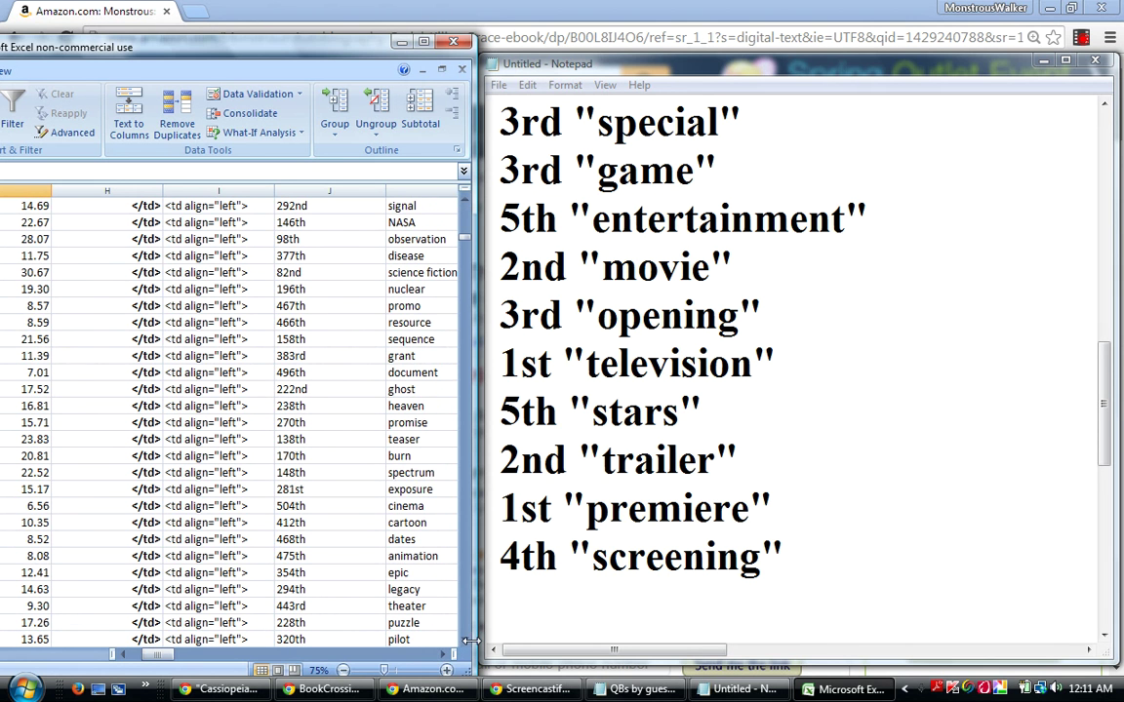
{"action": "left_click", "coordinate": [466, 640]}
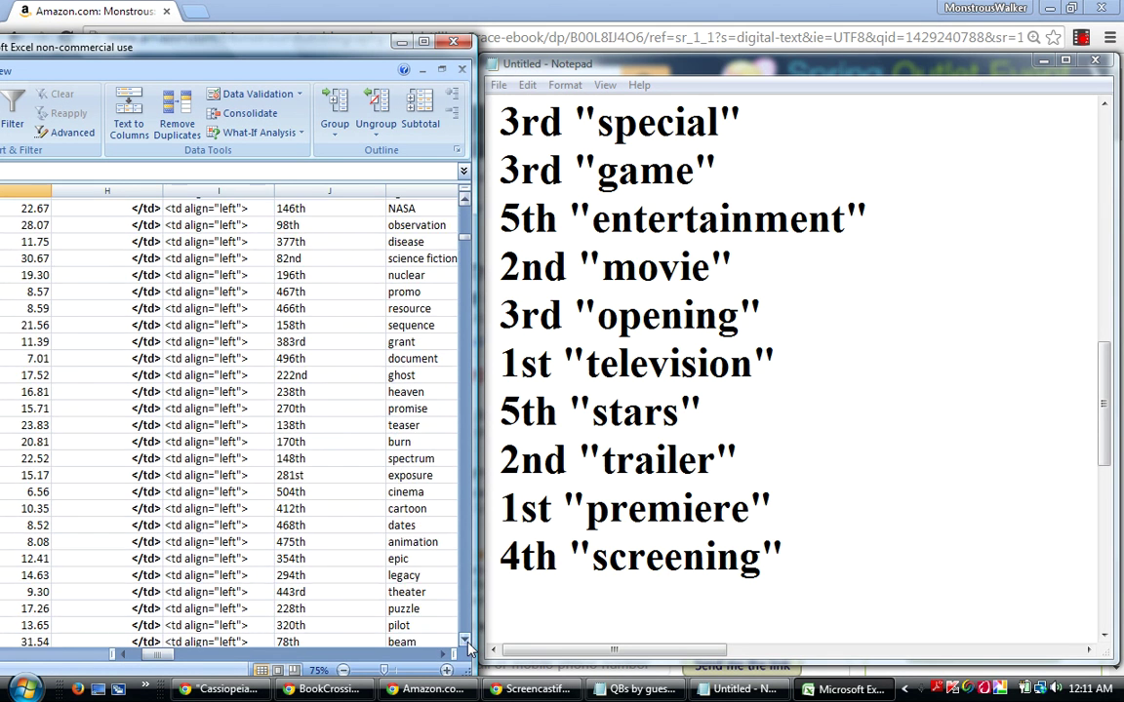
{"action": "left_click", "coordinate": [465, 640]}
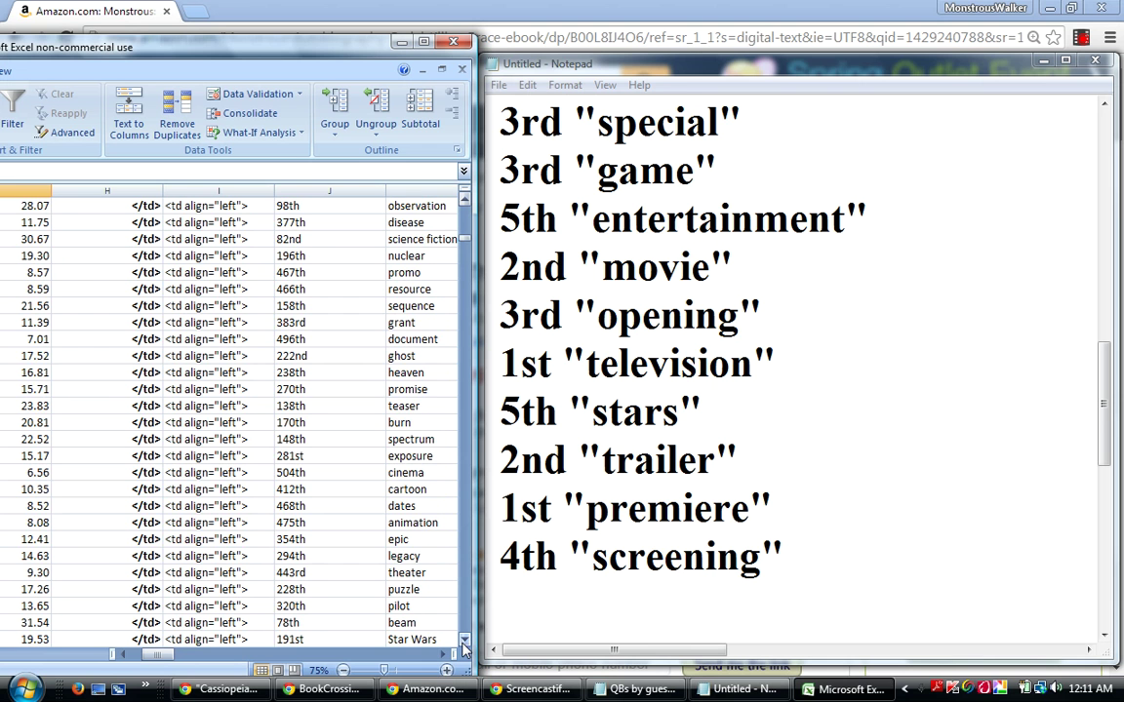
{"action": "left_click", "coordinate": [466, 640]}
{"action": "left_click", "coordinate": [465, 640]}
{"action": "left_click", "coordinate": [465, 640]}
{"action": "left_click", "coordinate": [466, 640]}
{"action": "left_click", "coordinate": [466, 640]}
{"action": "left_click", "coordinate": [465, 640]}
{"action": "left_click", "coordinate": [466, 640]}
{"action": "left_click", "coordinate": [466, 640]}
{"action": "left_click", "coordinate": [466, 640]}
{"action": "left_click", "coordinate": [465, 640]}
{"action": "left_click", "coordinate": [465, 640]}
{"action": "left_click", "coordinate": [466, 640]}
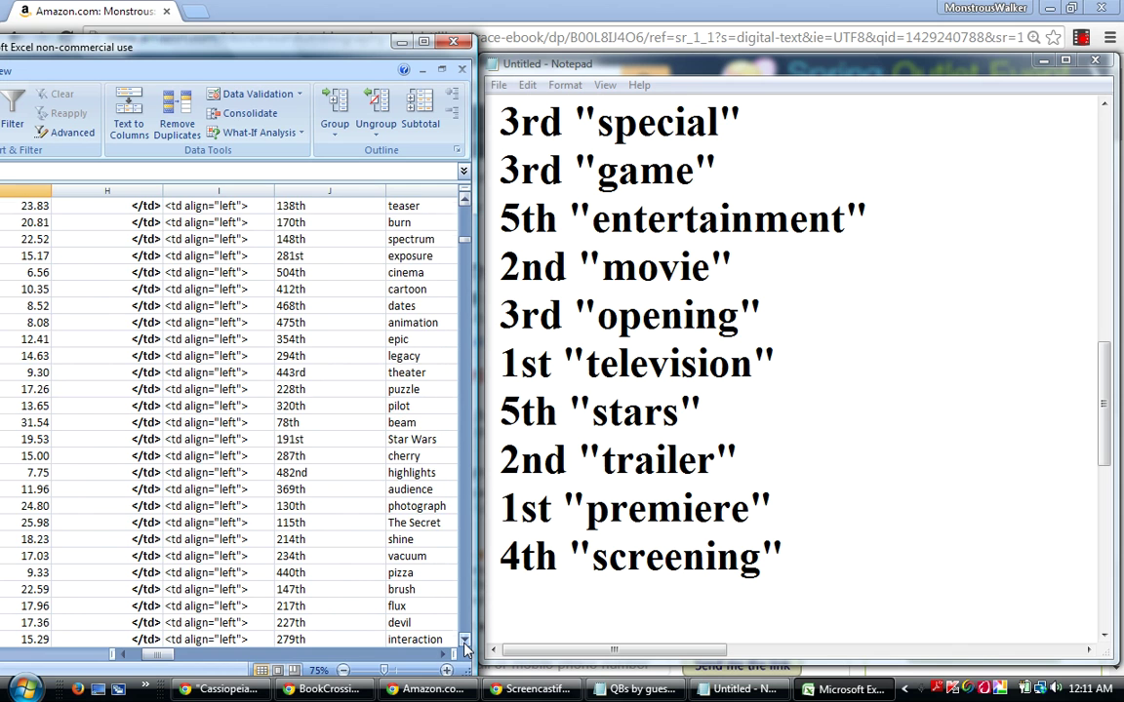
{"action": "left_click", "coordinate": [466, 640]}
{"action": "left_click", "coordinate": [465, 640]}
{"action": "left_click", "coordinate": [465, 640]}
{"action": "left_click", "coordinate": [465, 640]}
{"action": "left_click", "coordinate": [465, 640]}
{"action": "left_click", "coordinate": [466, 640]}
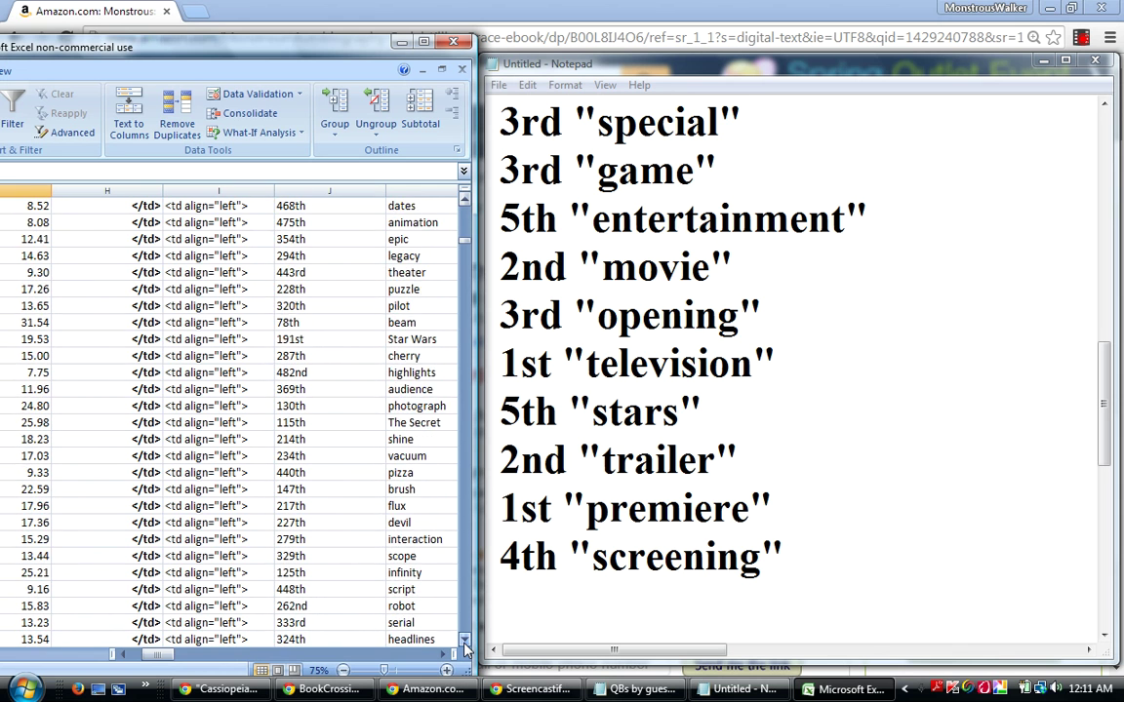
{"action": "left_click", "coordinate": [465, 640]}
{"action": "left_click", "coordinate": [465, 640]}
{"action": "left_click", "coordinate": [465, 640]}
{"action": "left_click", "coordinate": [465, 640]}
{"action": "left_click", "coordinate": [466, 639]}
{"action": "left_click", "coordinate": [465, 640]}
{"action": "left_click", "coordinate": [465, 643]}
{"action": "left_click", "coordinate": [465, 644]}
{"action": "left_click", "coordinate": [466, 642]}
{"action": "left_click", "coordinate": [466, 642]}
{"action": "left_click", "coordinate": [465, 642]}
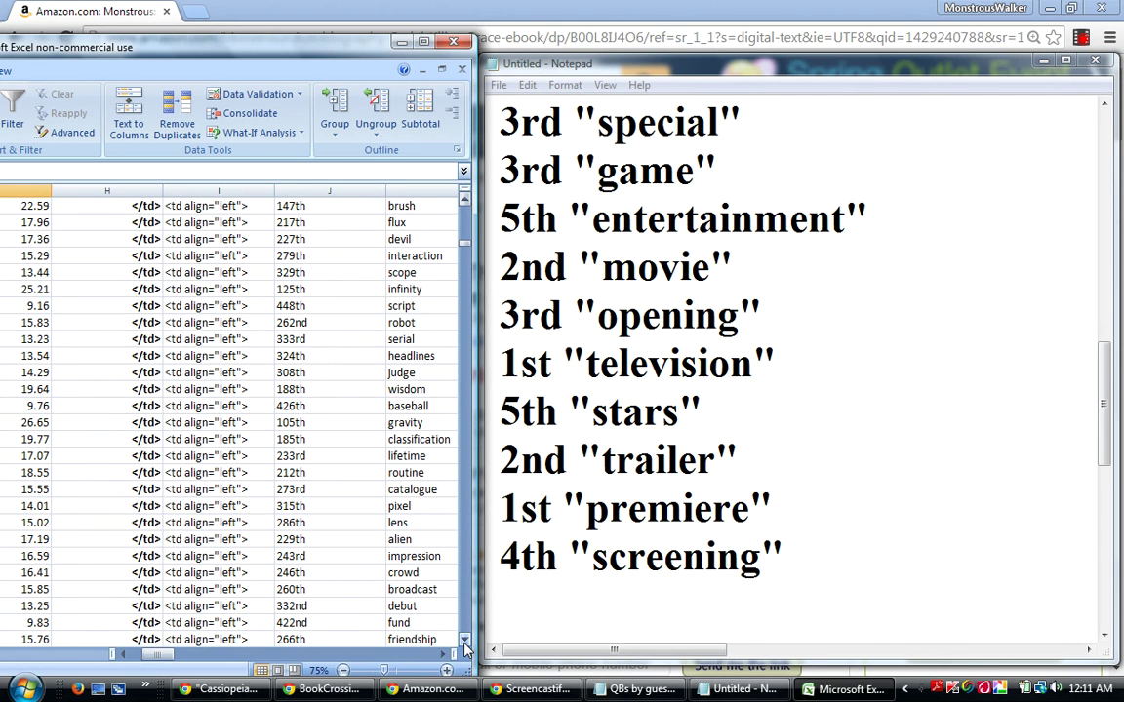
{"action": "left_click", "coordinate": [465, 642]}
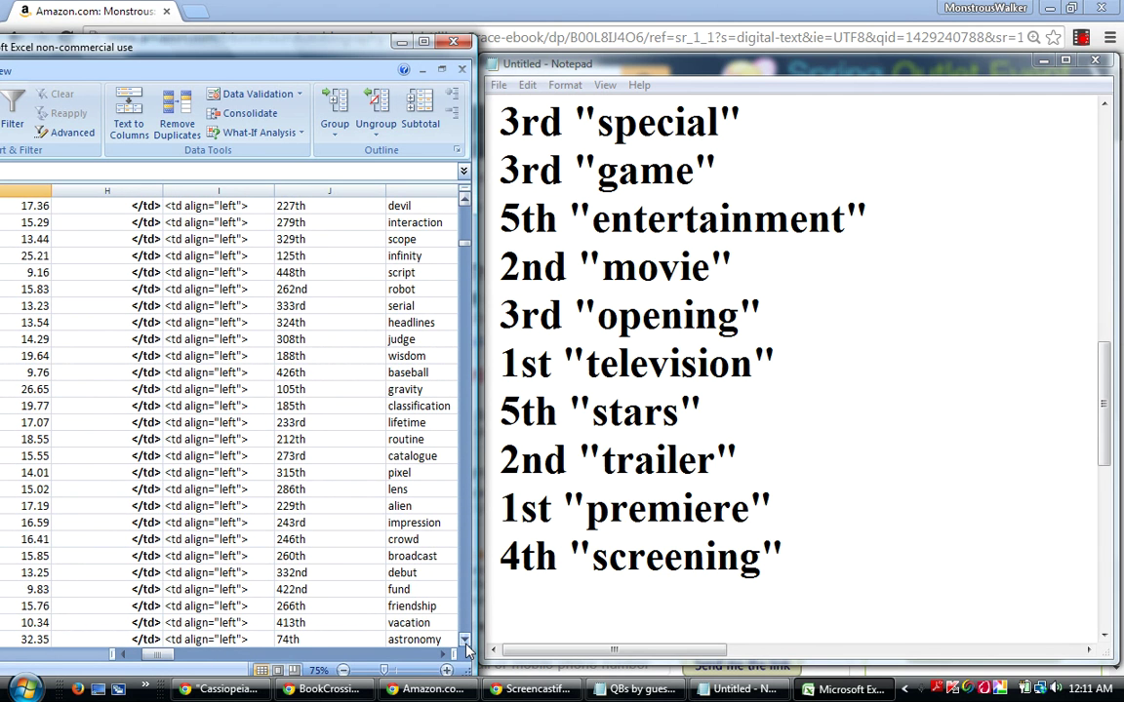
{"action": "left_click", "coordinate": [465, 642]}
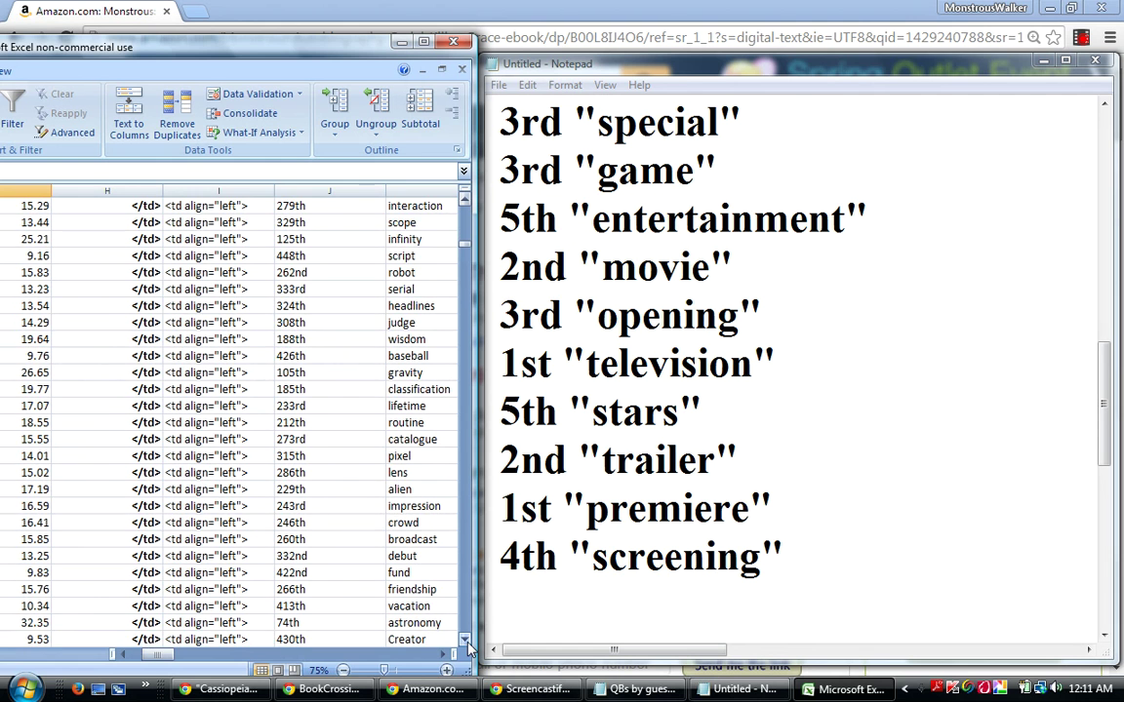
{"action": "left_click", "coordinate": [466, 642]}
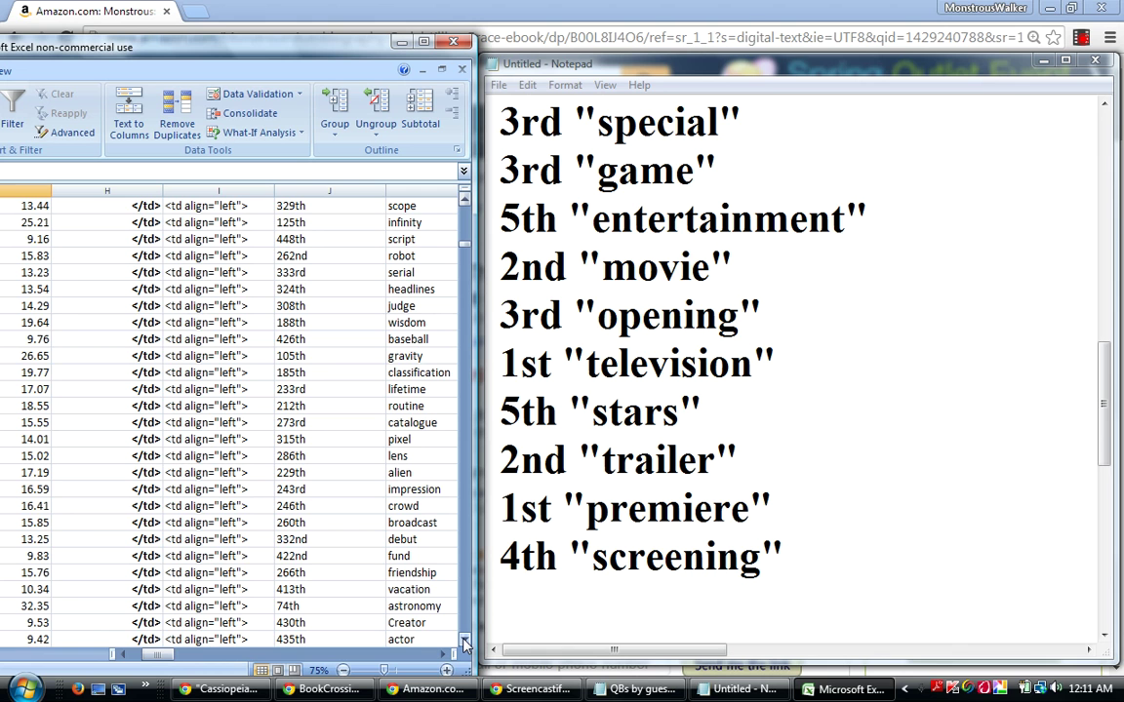
Scroll a few rows further to show cluster 135th, credits 472nd and Transformers 109th.
{"action": "left_click", "coordinate": [465, 641]}
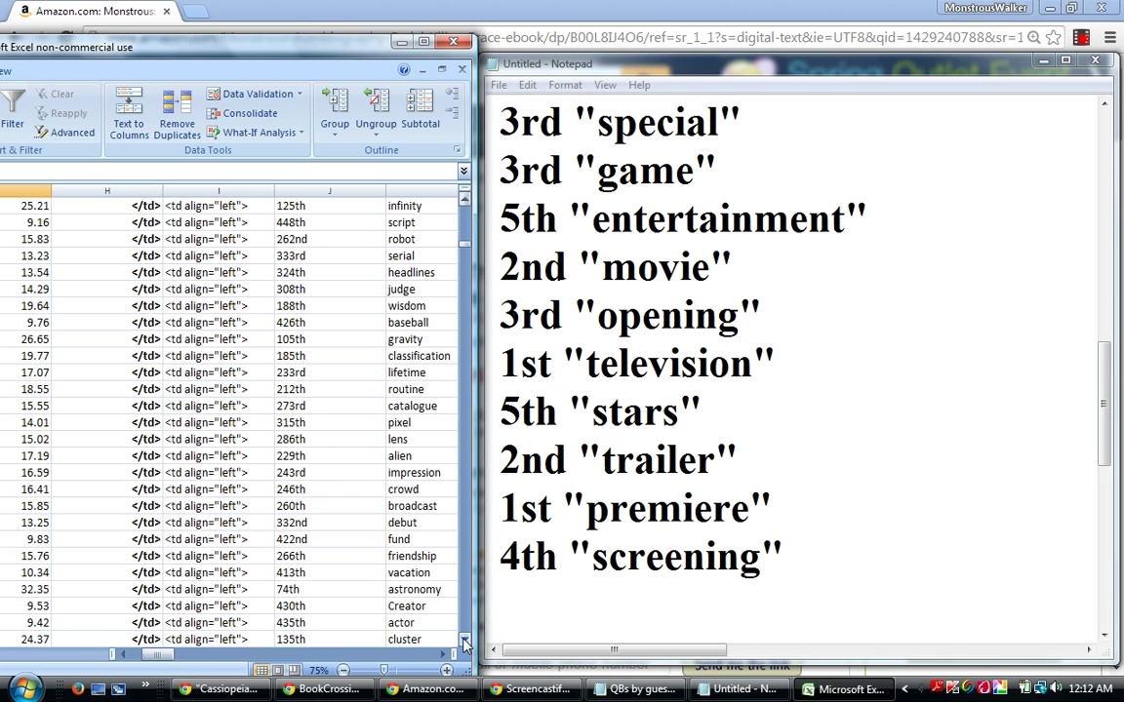
{"action": "left_click", "coordinate": [465, 643]}
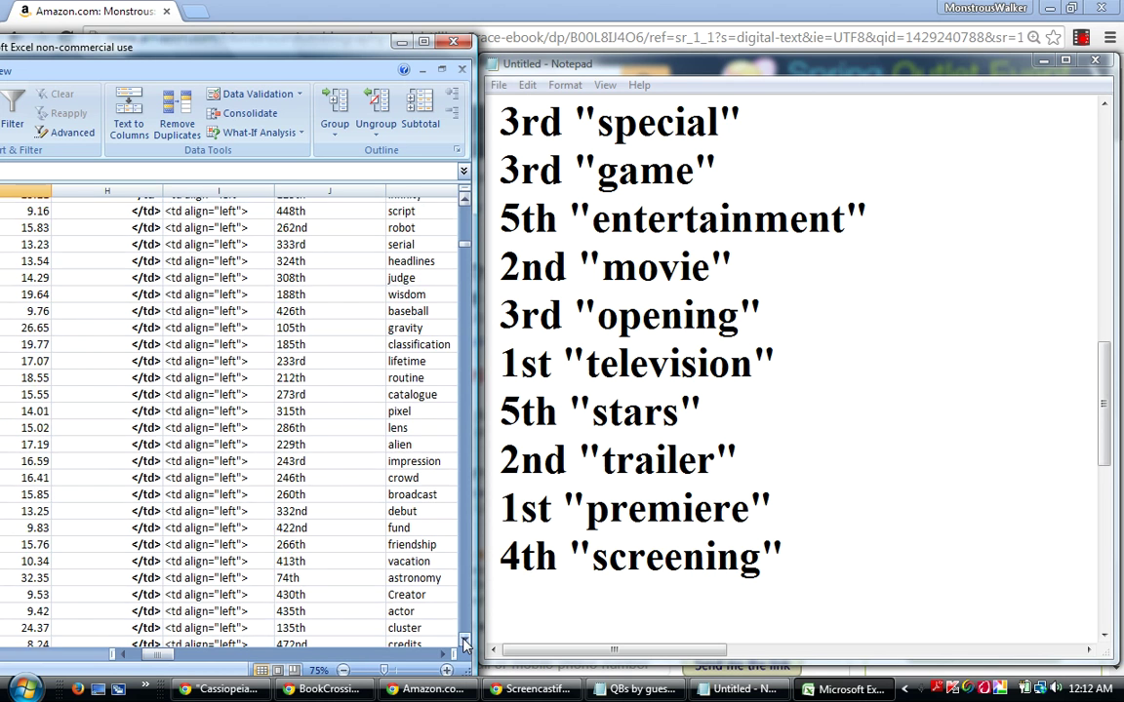
{"action": "left_click", "coordinate": [465, 643]}
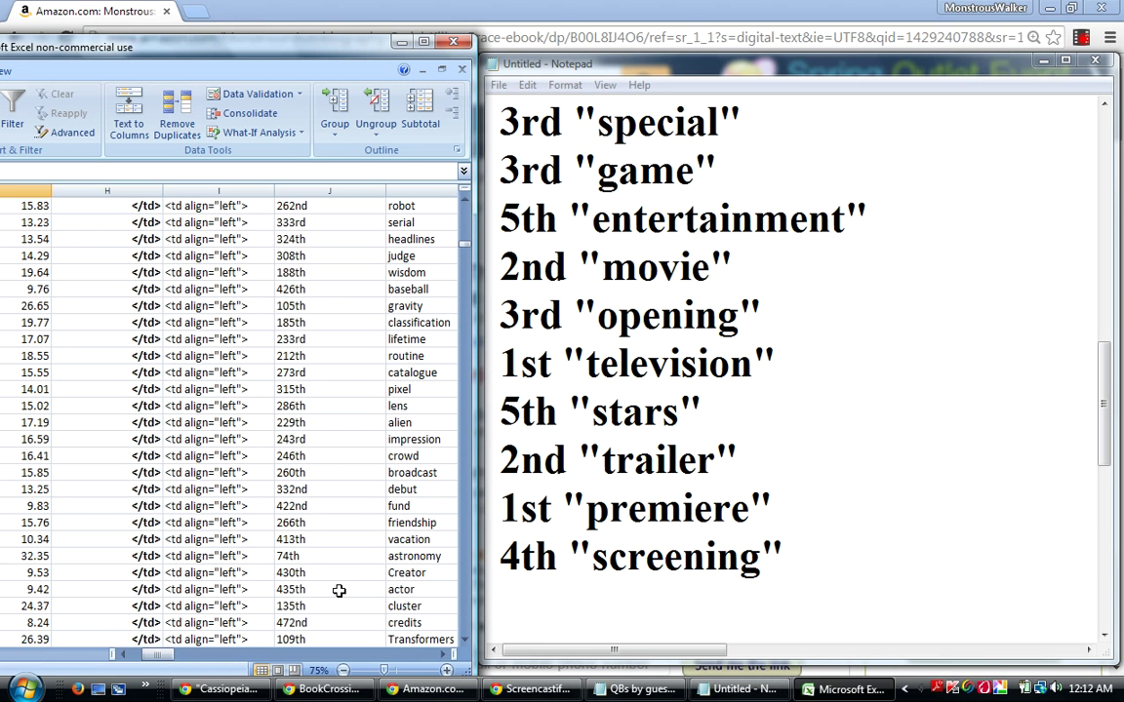
Step down row by row from astronomy past manga, poetry and programming to galactic, ranked 21st.
{"action": "left_click", "coordinate": [211, 556]}
{"action": "key", "text": "Down"}
{"action": "key", "text": "Down"}
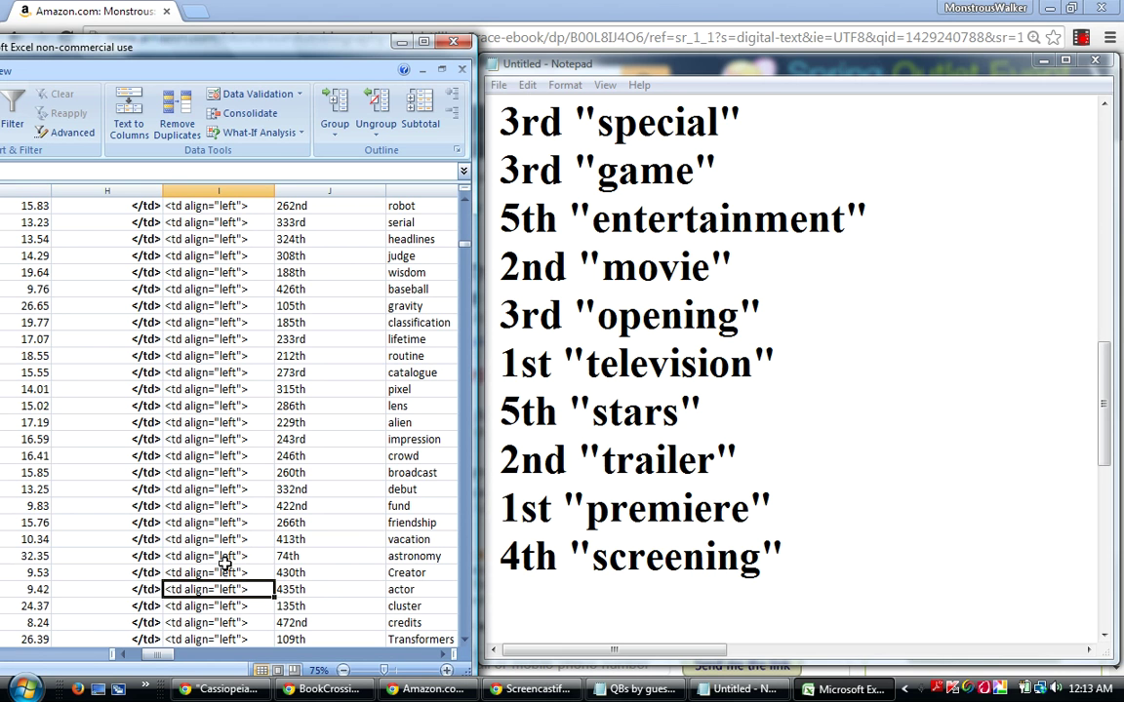
{"action": "key", "text": "Down"}
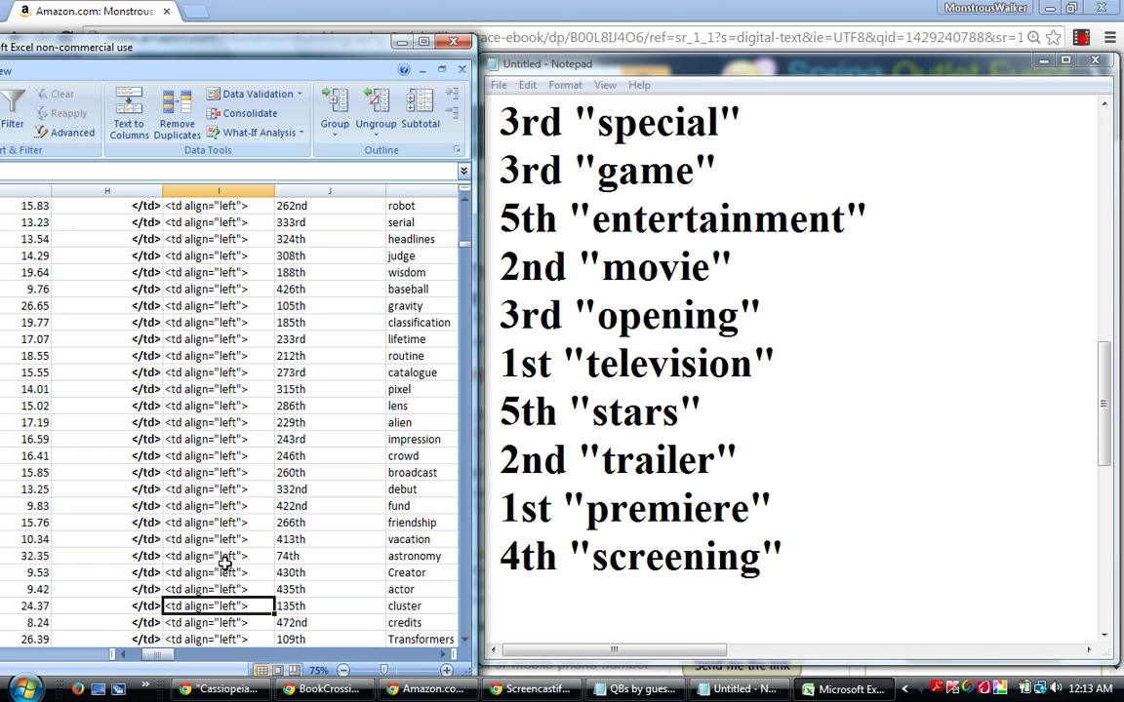
{"action": "key", "text": "Down"}
{"action": "key", "text": "Down"}
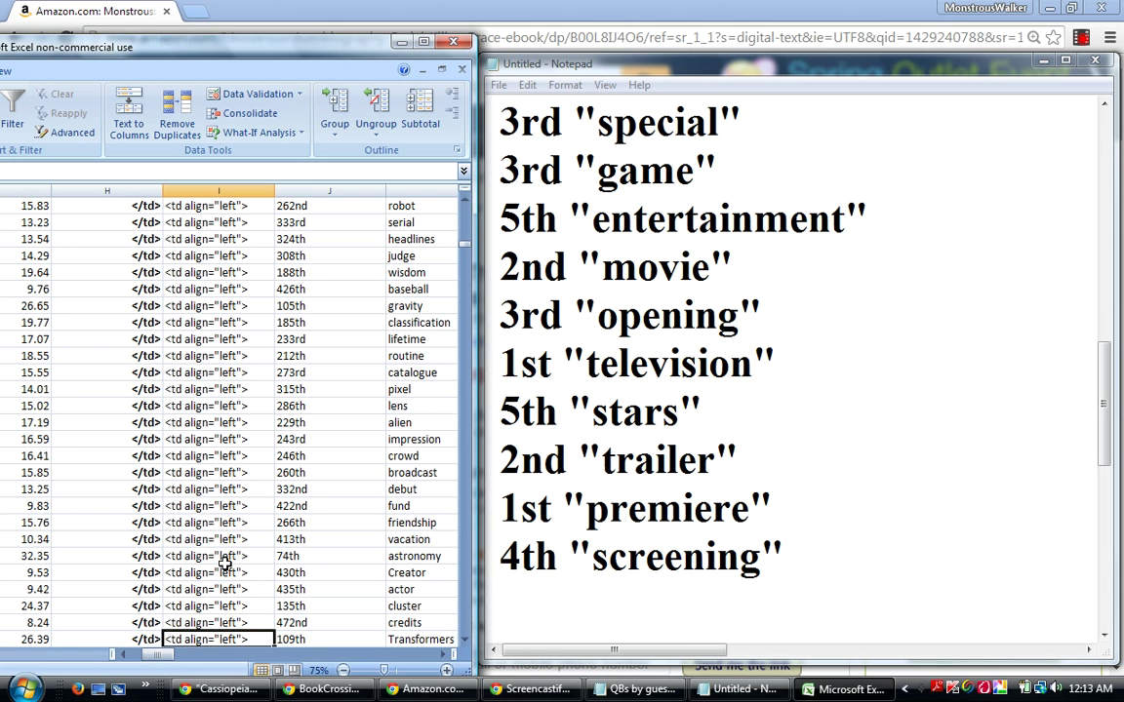
{"action": "key", "text": "Down"}
{"action": "key", "text": "Down"}
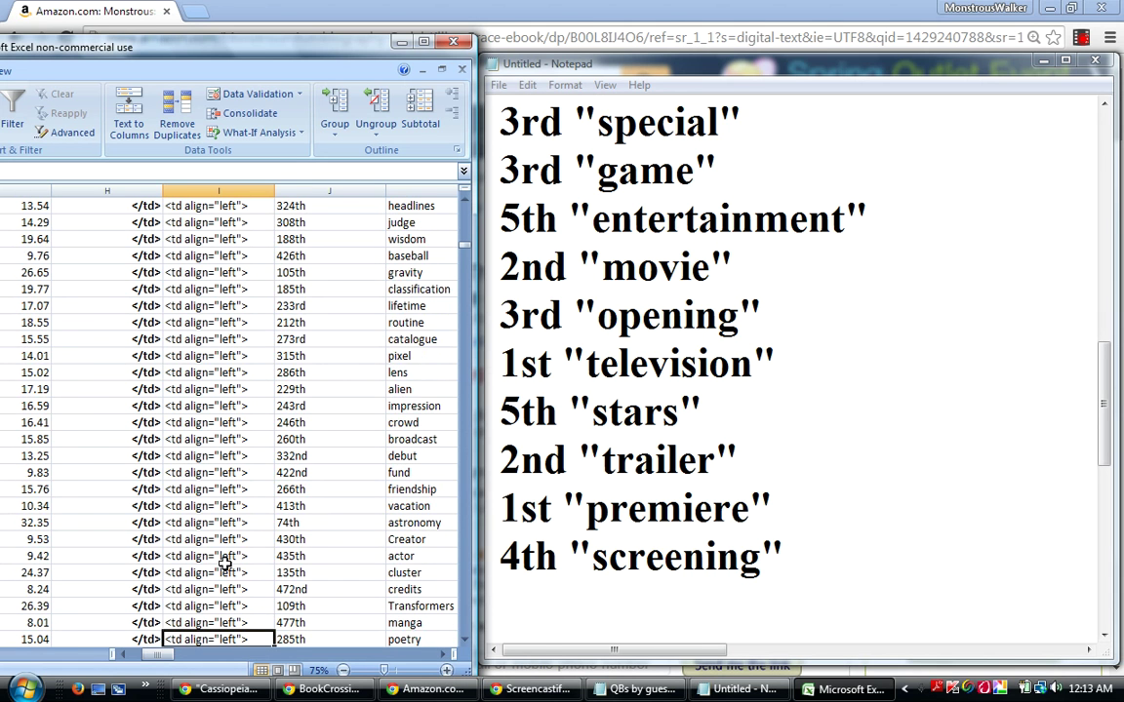
{"action": "key", "text": "Down"}
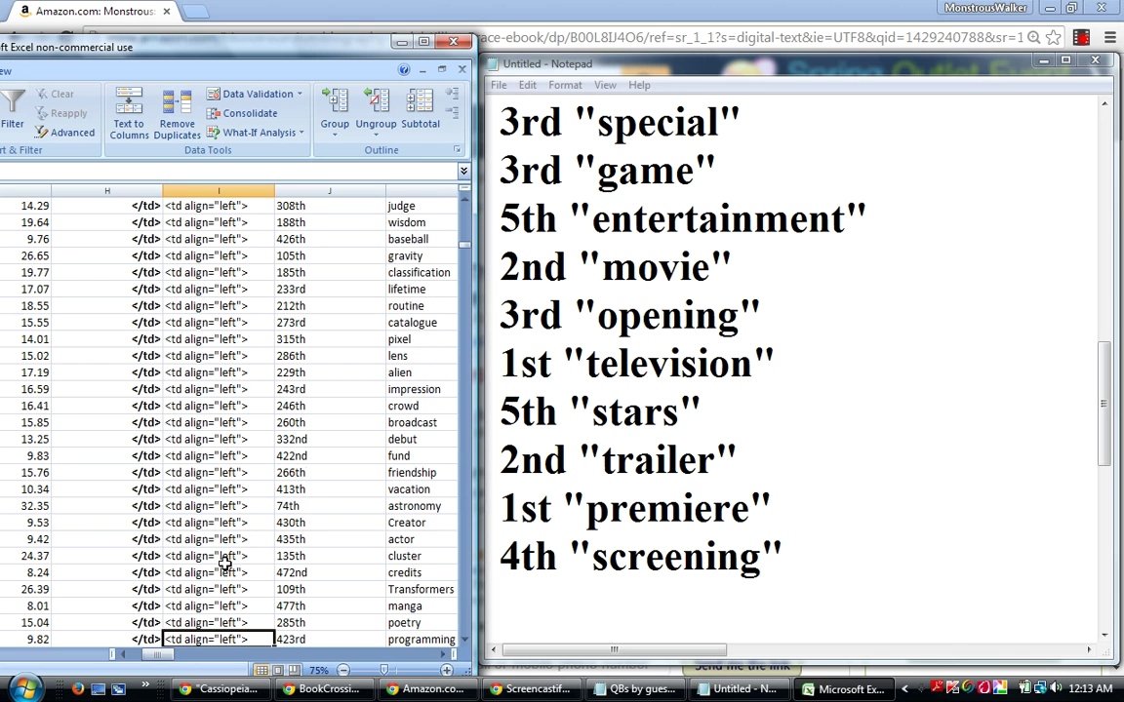
{"action": "key", "text": "Down"}
{"action": "key", "text": "Down"}
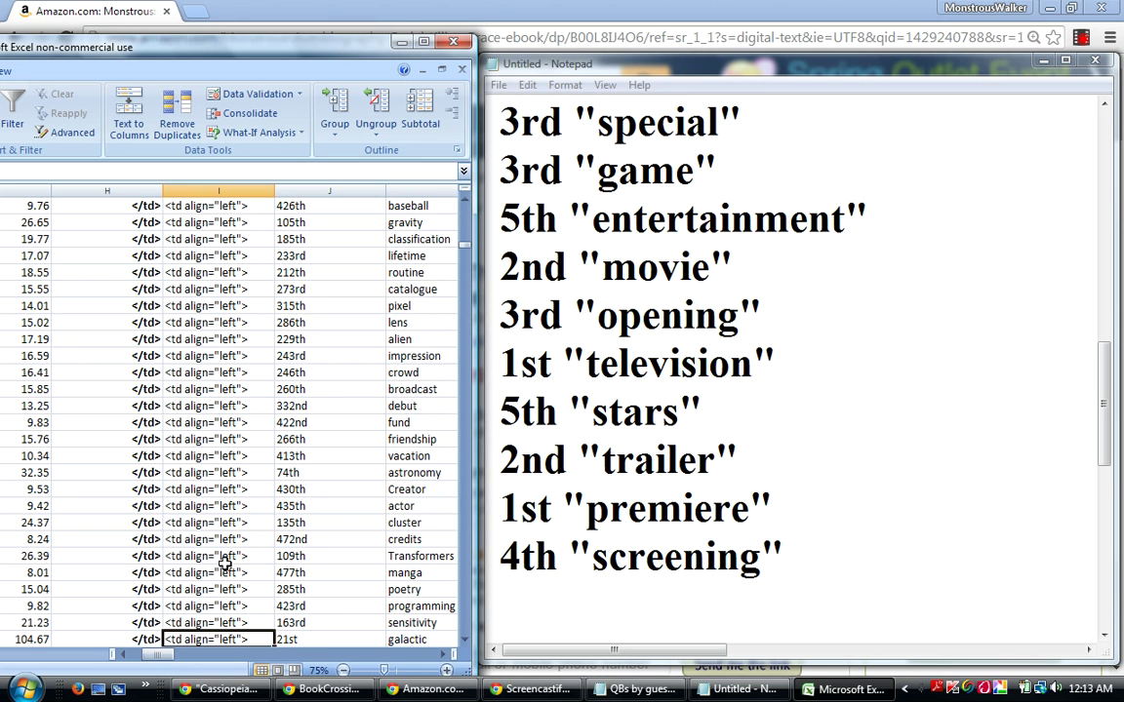
{"action": "key", "text": "Down"}
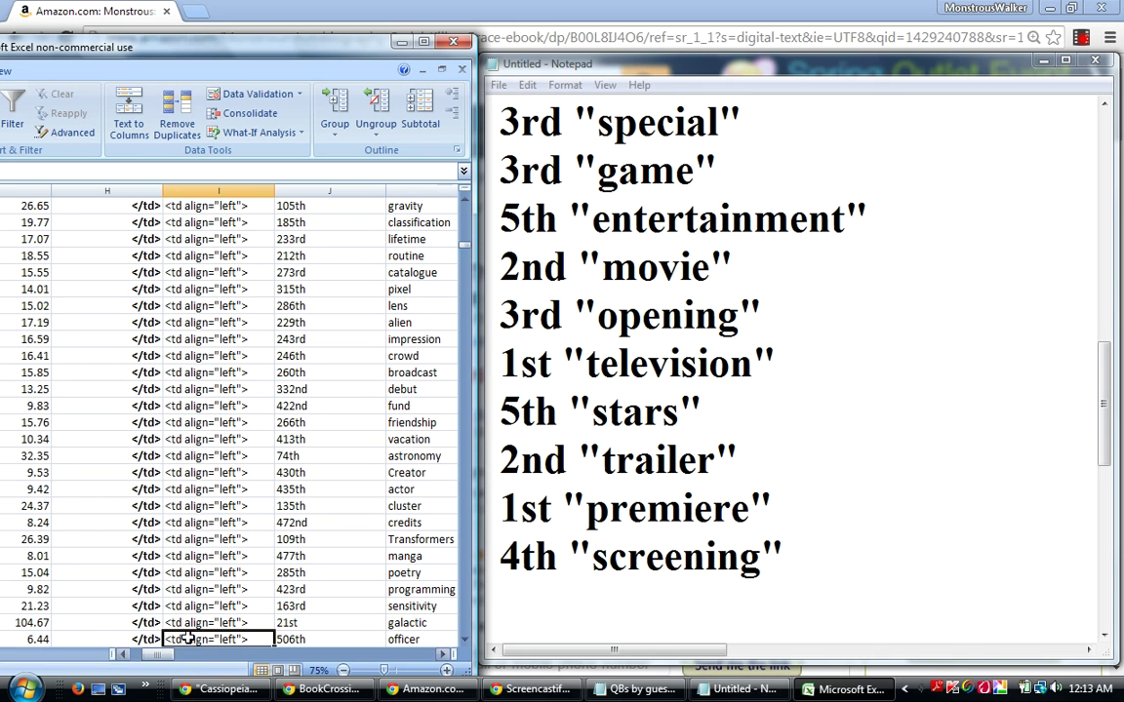
{"action": "left_click", "coordinate": [408, 623]}
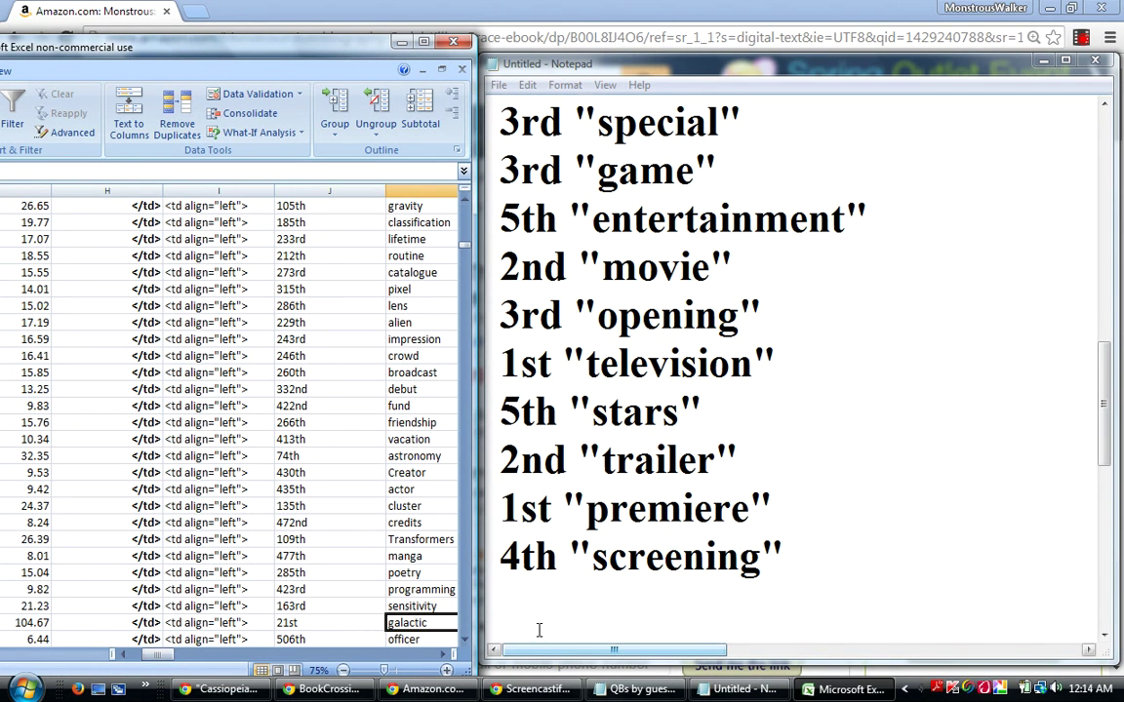
Append 2nd "galactic" after 4th "screening" in the Notepad list and start a new line.
{"action": "left_click", "coordinate": [505, 608]}
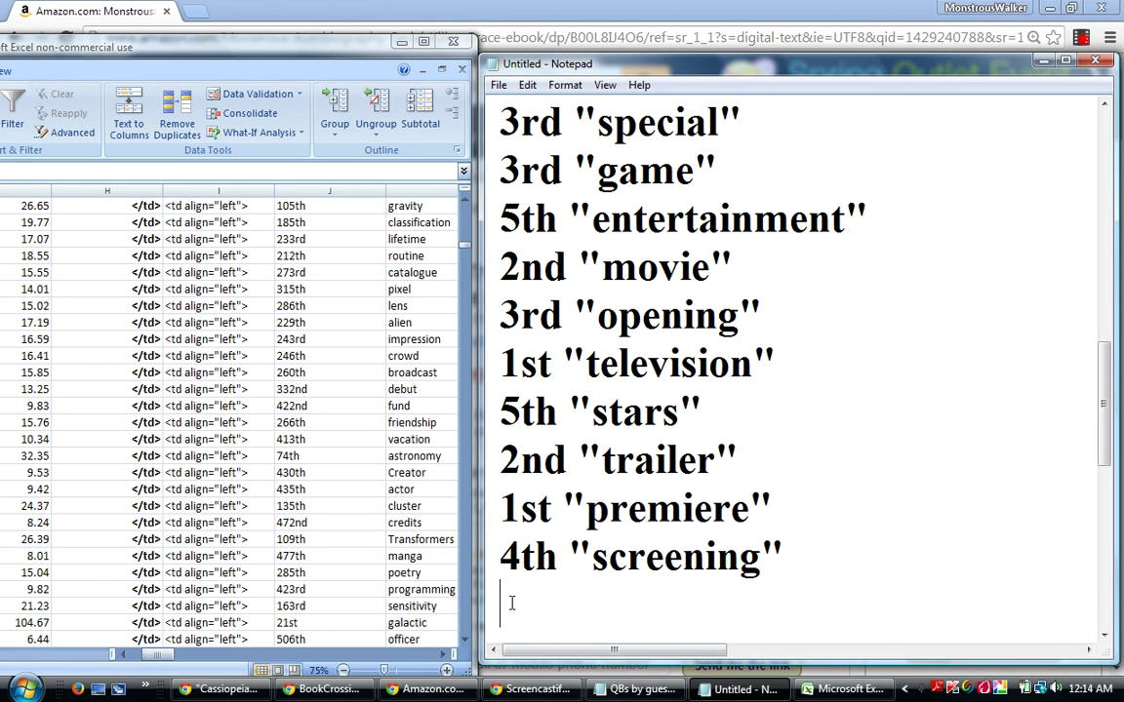
{"action": "type", "text": "2nd \"gala"}
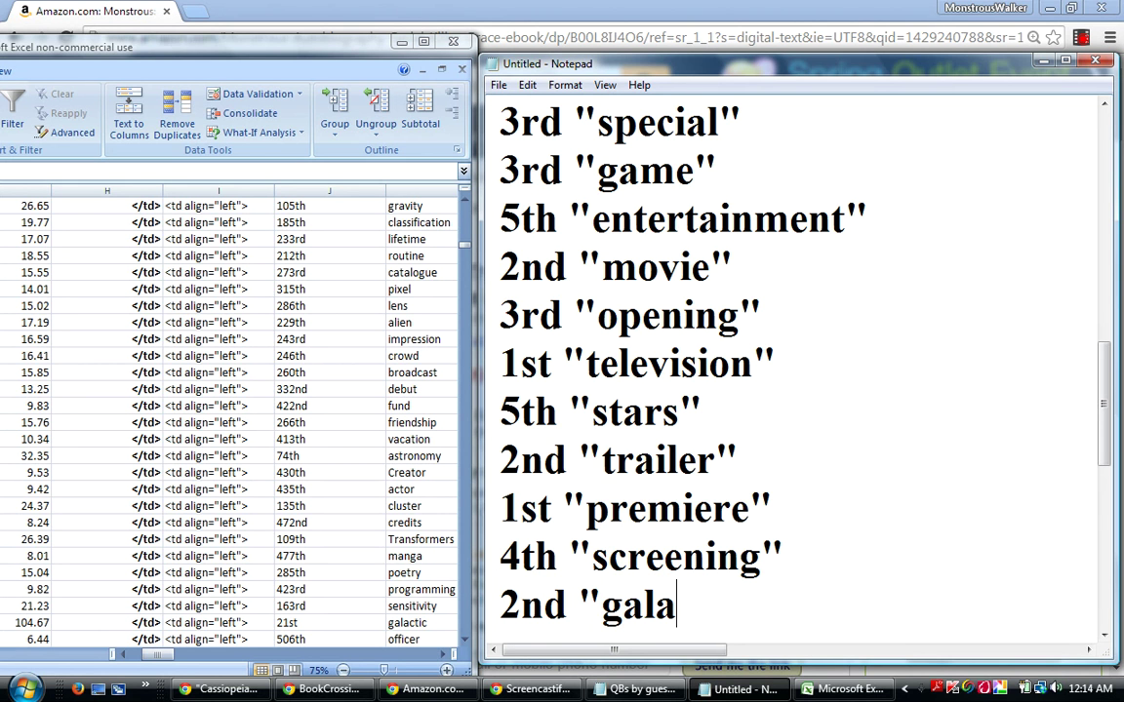
{"action": "type", "text": "ctic\""}
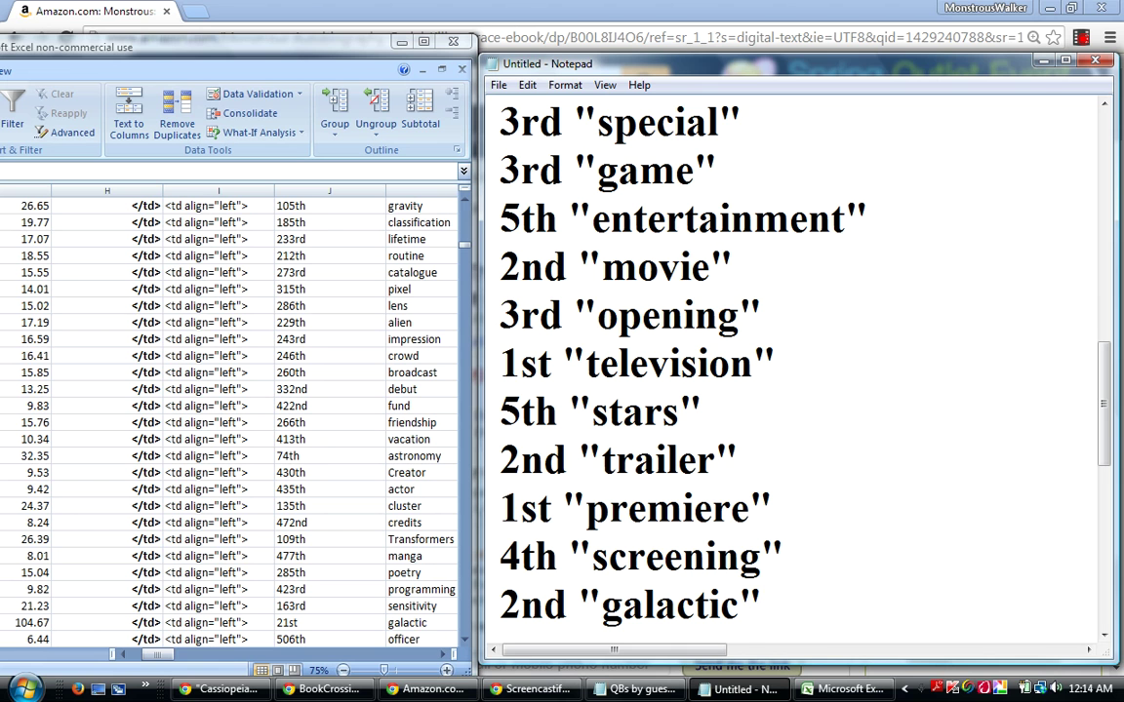
{"action": "key", "text": "Return"}
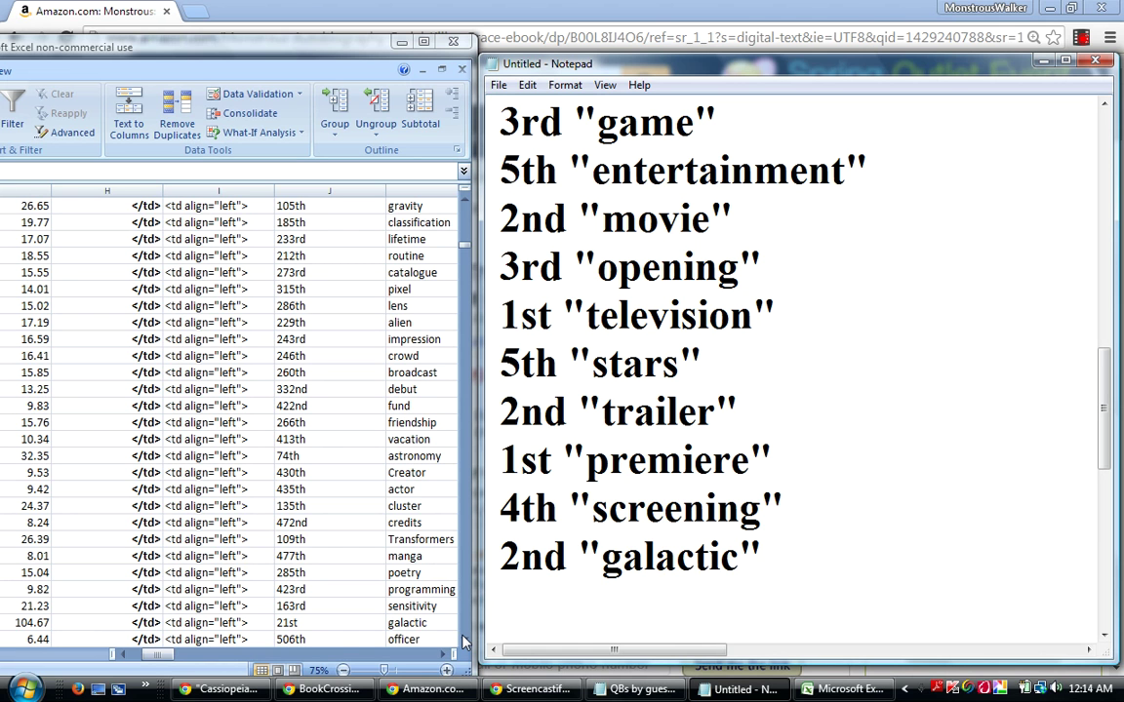
Move down past slice and tunnel to telescope, ranked 26th with score 82.44.
{"action": "left_click", "coordinate": [187, 622]}
{"action": "left_click", "coordinate": [187, 622]}
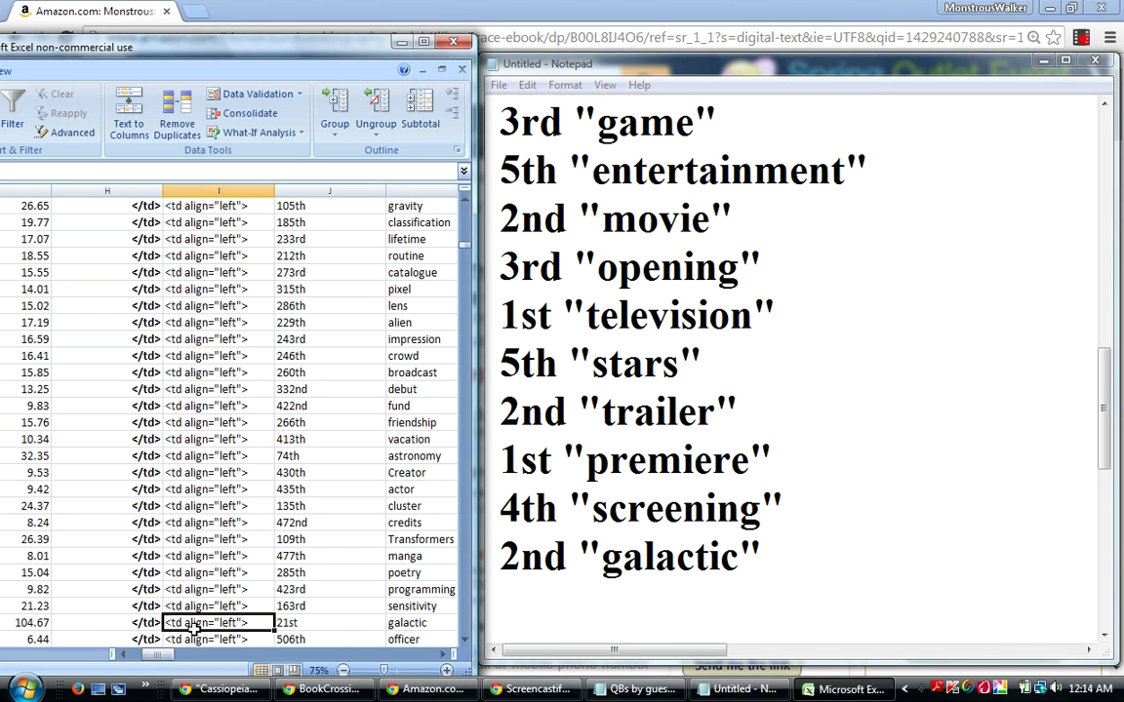
{"action": "key", "text": "Down"}
{"action": "key", "text": "Down"}
{"action": "key", "text": "Down"}
{"action": "key", "text": "Down"}
{"action": "key", "text": "Down"}
{"action": "key", "text": "Down"}
{"action": "key", "text": "Down"}
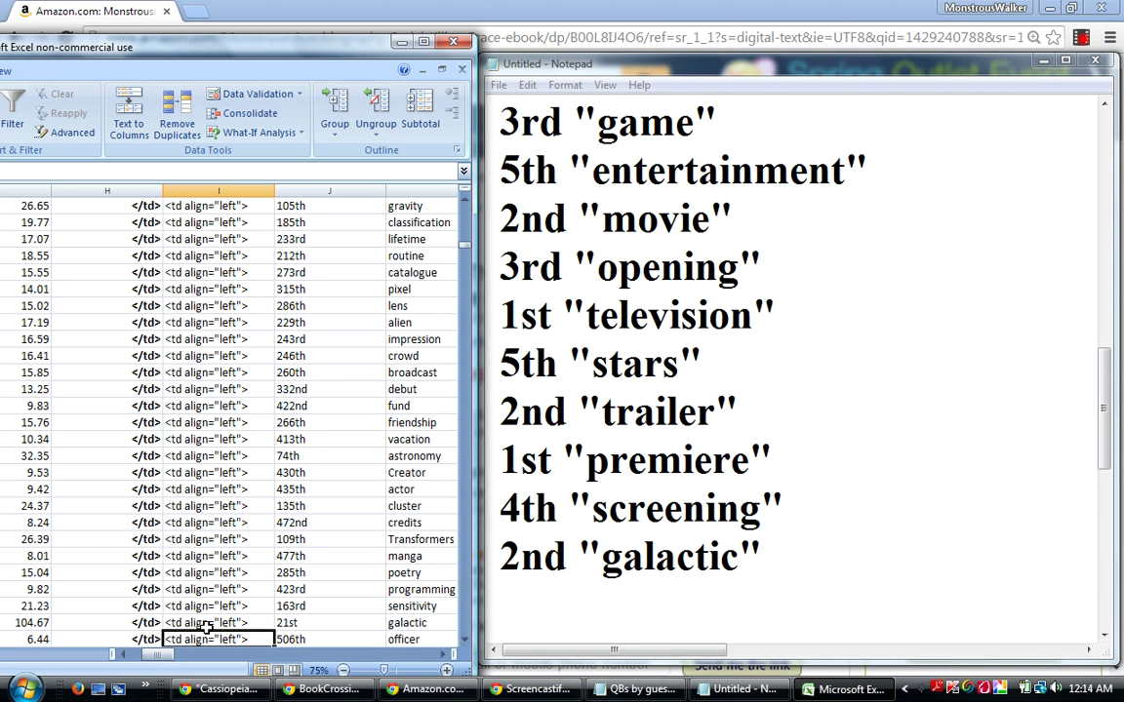
{"action": "key", "text": "Down"}
{"action": "key", "text": "Down"}
{"action": "key", "text": "Down"}
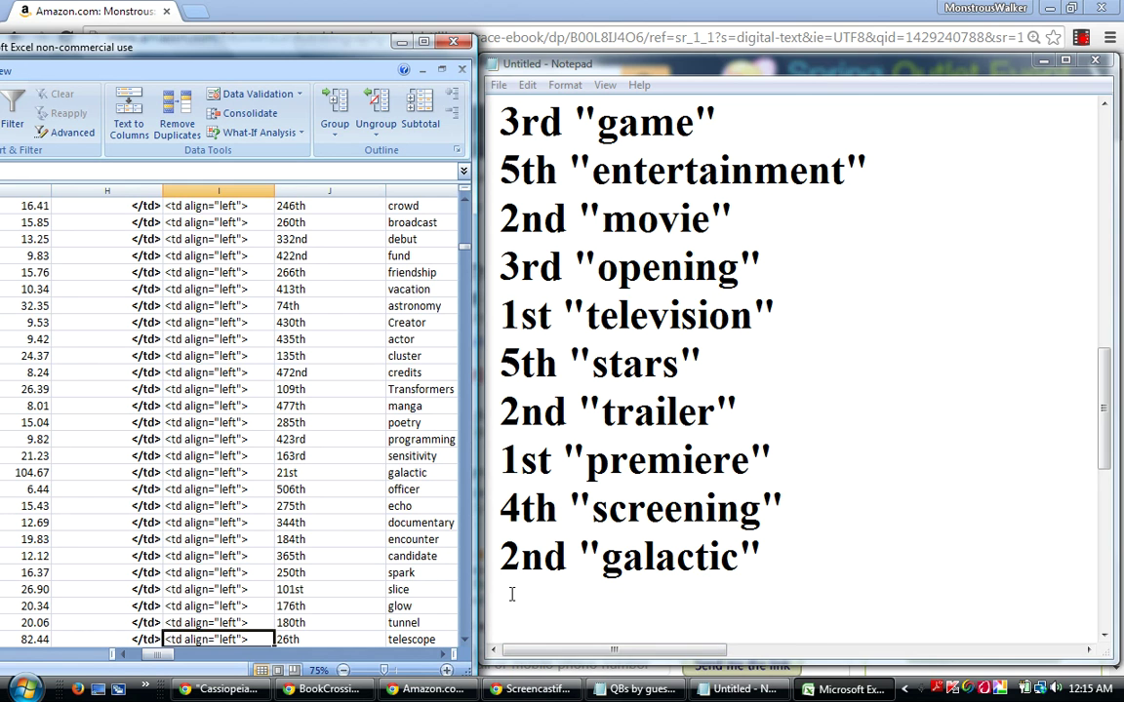
{"action": "left_click", "coordinate": [511, 594]}
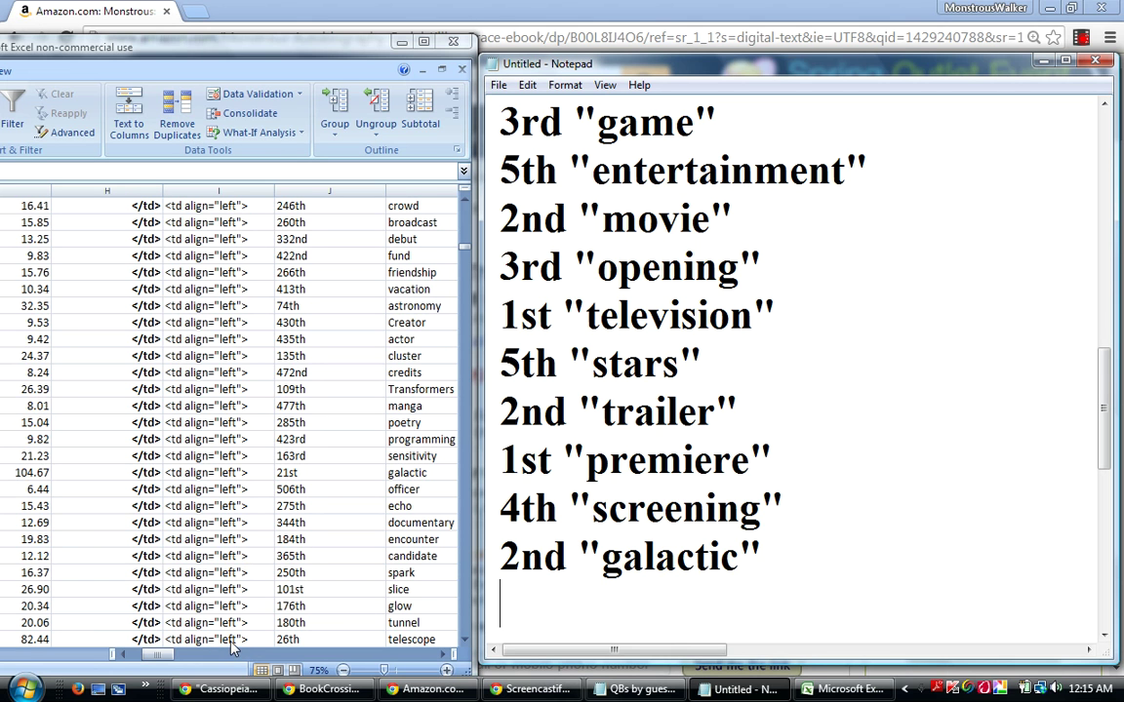
{"action": "left_click", "coordinate": [234, 640]}
{"action": "left_click", "coordinate": [32, 640]}
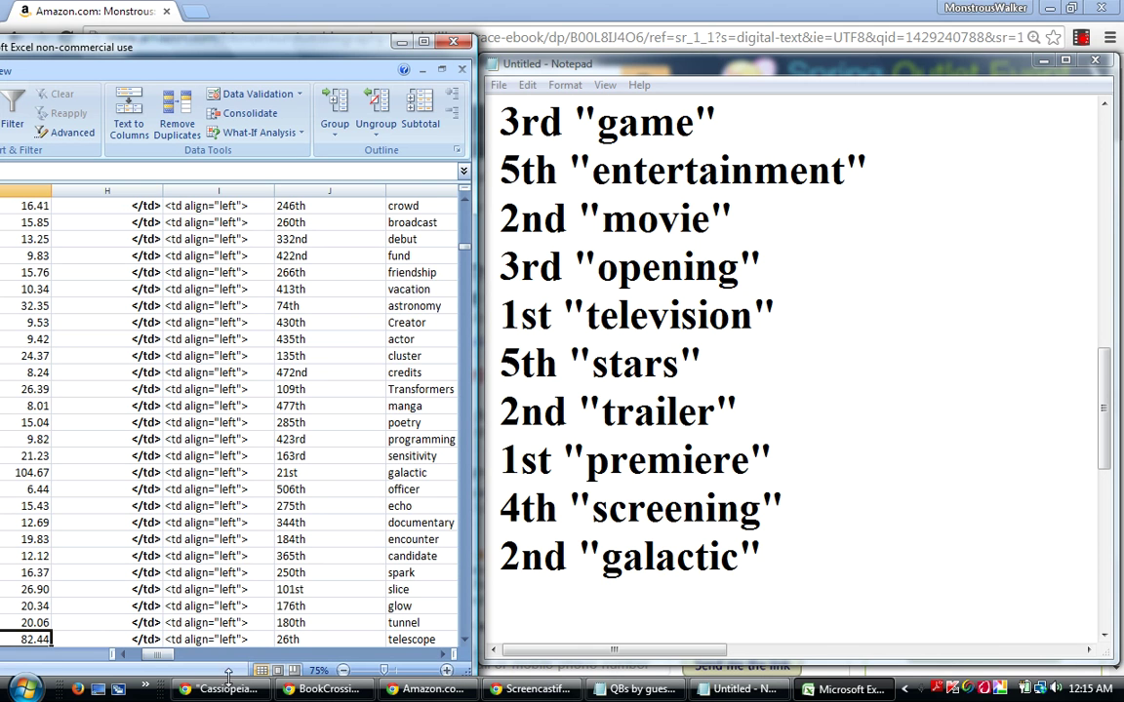
Type 3rd "telescope" on the Notepad list's last line.
{"action": "left_click", "coordinate": [502, 593]}
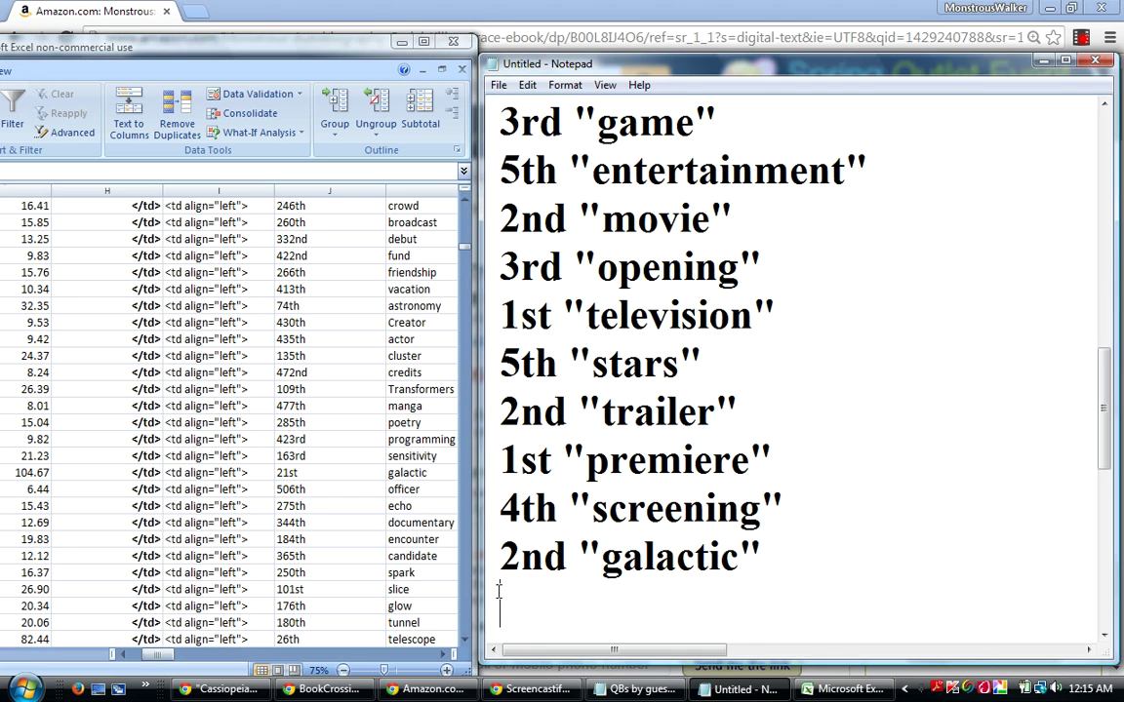
{"action": "type", "text": "3rd \""}
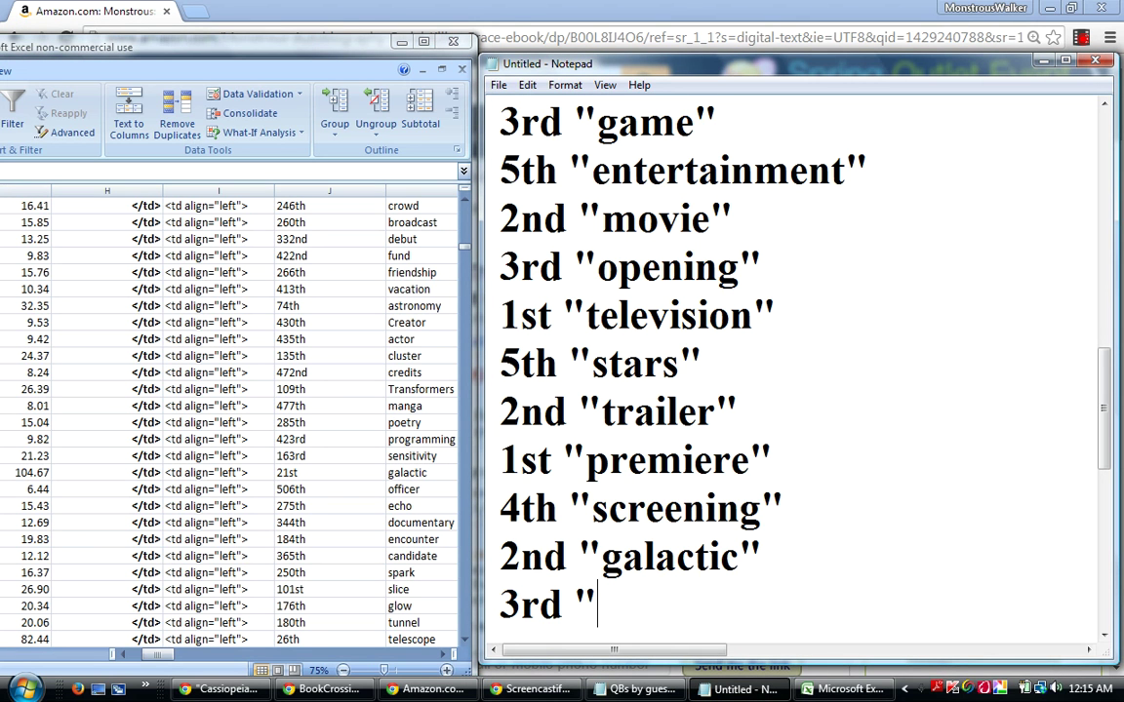
{"action": "type", "text": "telescope\""}
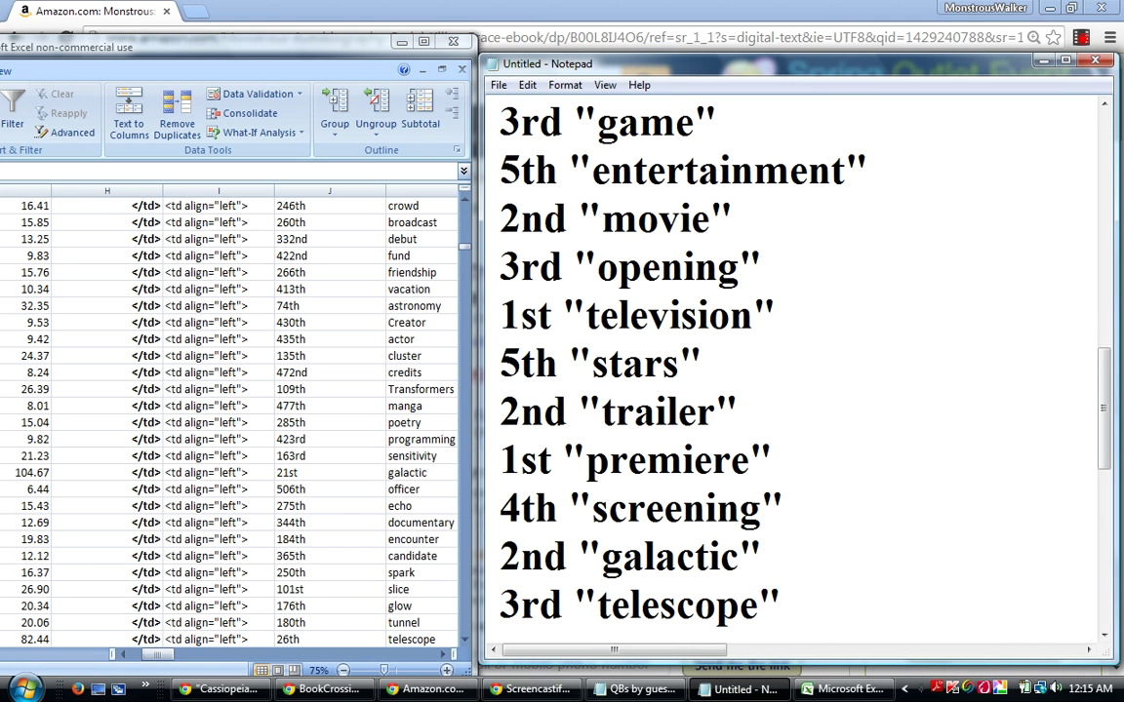
Finish the telescope entry with a new line and return to the Excel rank table.
{"action": "key", "text": "Return"}
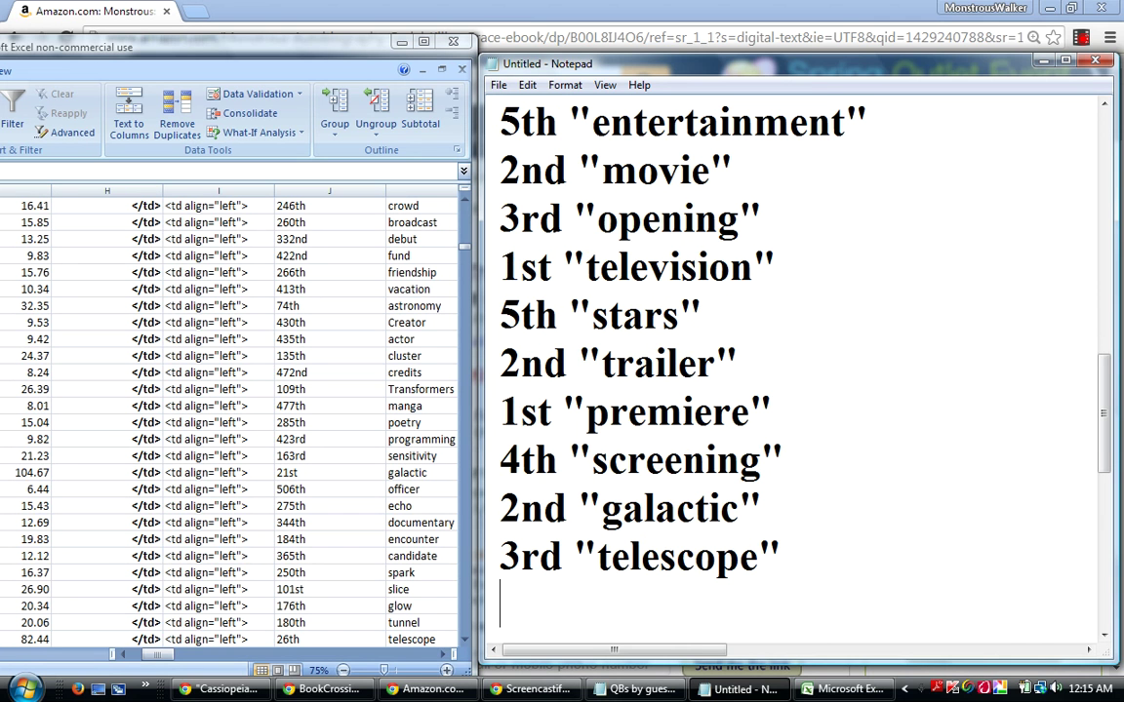
{"action": "left_click", "coordinate": [466, 644]}
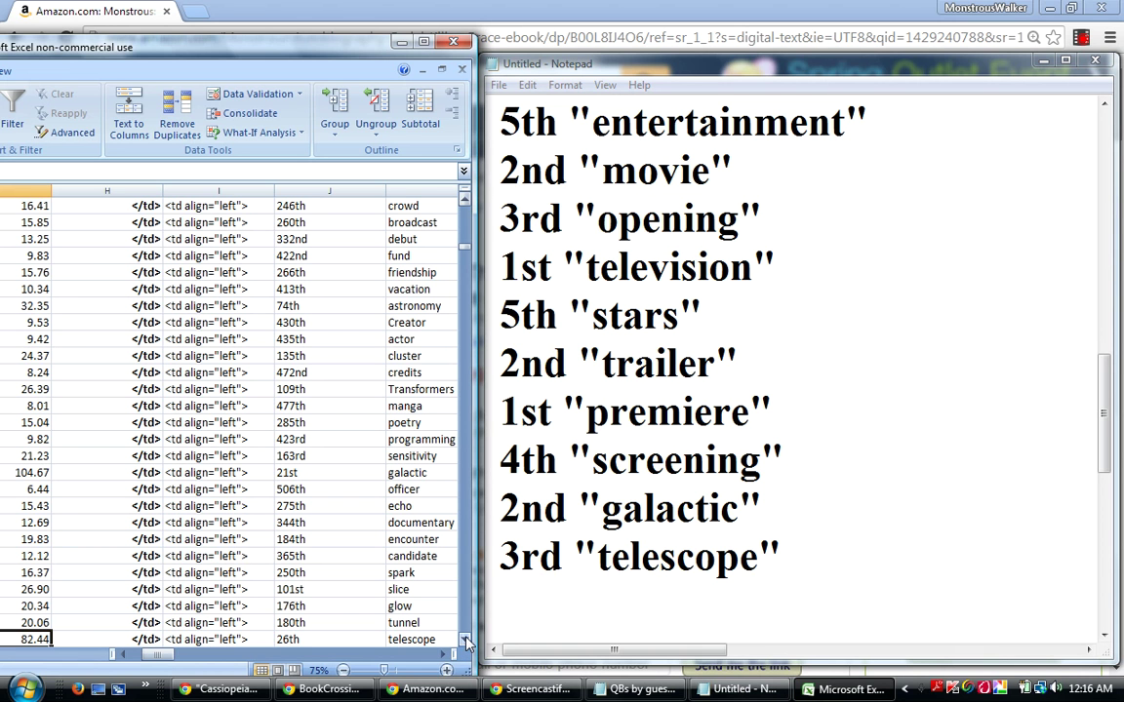
{"action": "left_click", "coordinate": [466, 644]}
{"action": "left_click", "coordinate": [466, 644]}
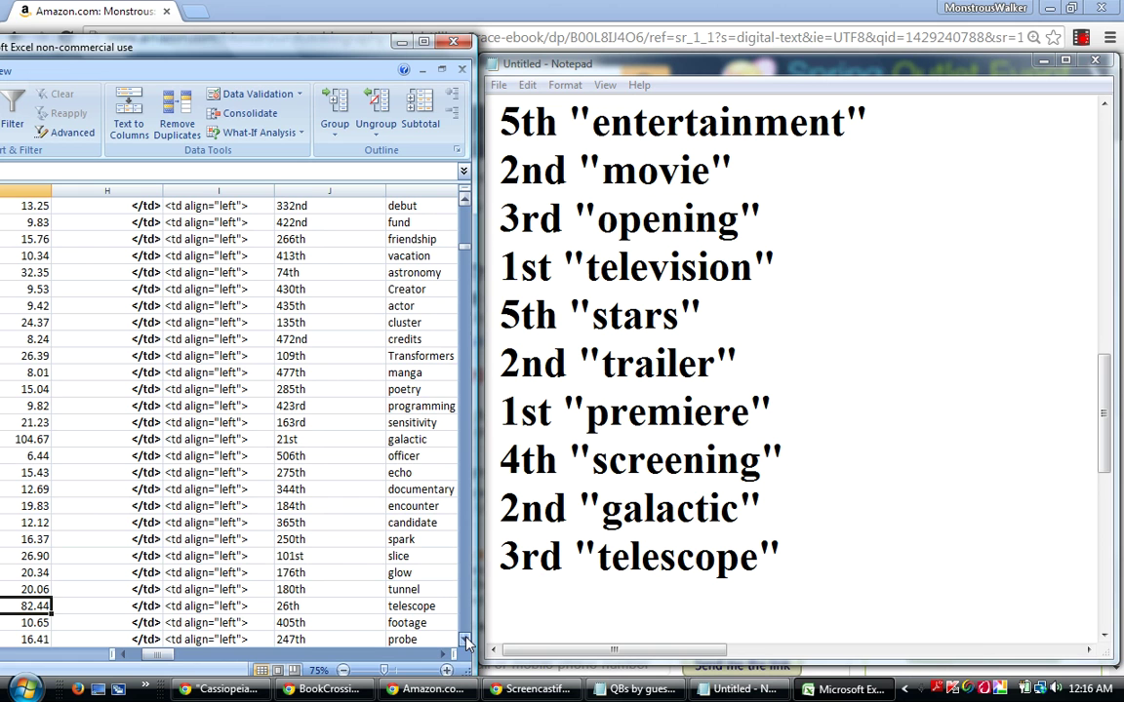
{"action": "left_click", "coordinate": [234, 606]}
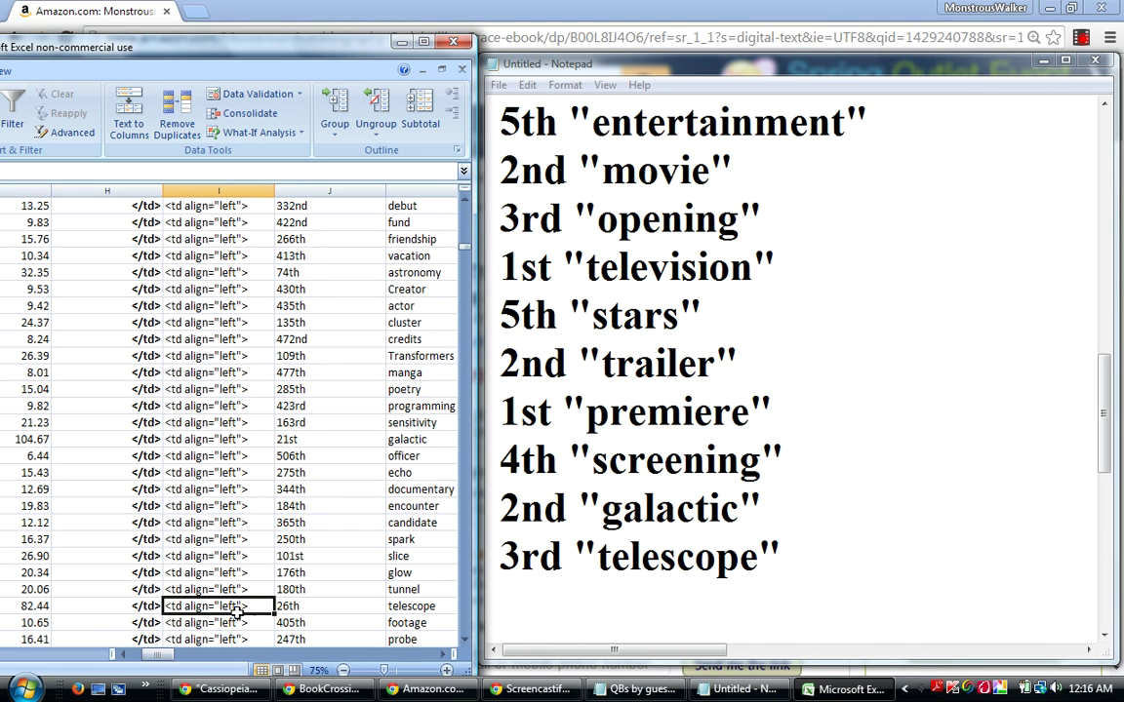
Step down the ranks row by row until near-death experience at 10th, above Selma and Interstellar.
{"action": "key", "text": "Down"}
{"action": "key", "text": "Down"}
{"action": "key", "text": "Down"}
{"action": "key", "text": "Down"}
{"action": "key", "text": "Down"}
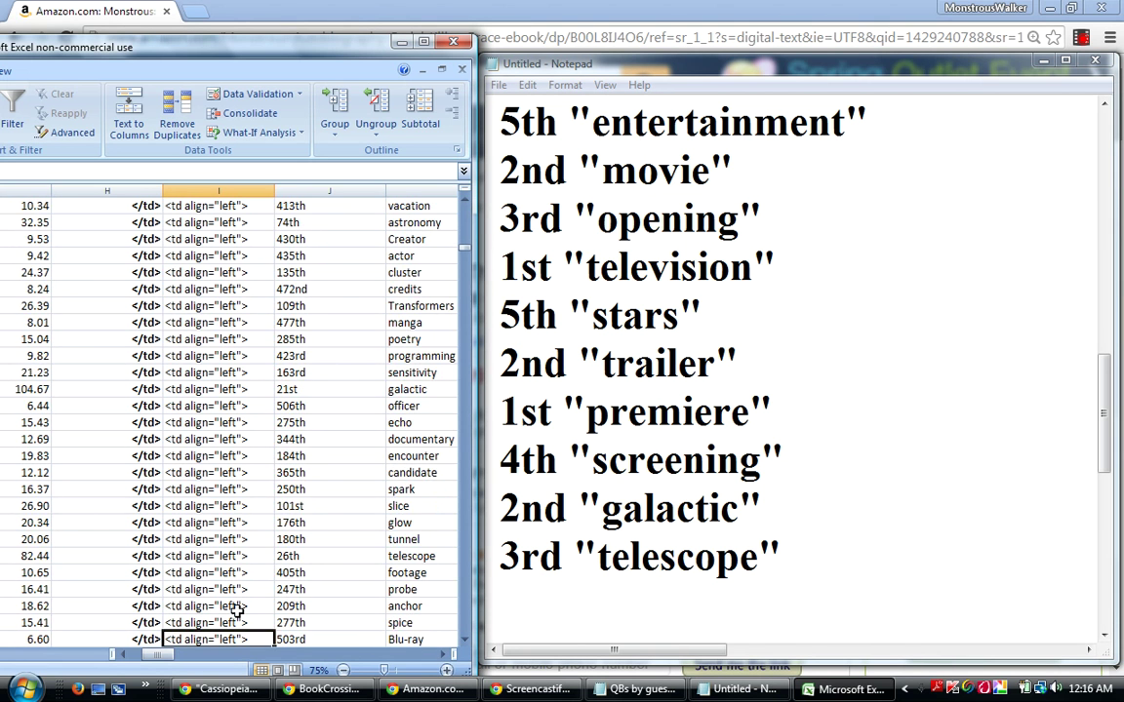
{"action": "key", "text": "Down"}
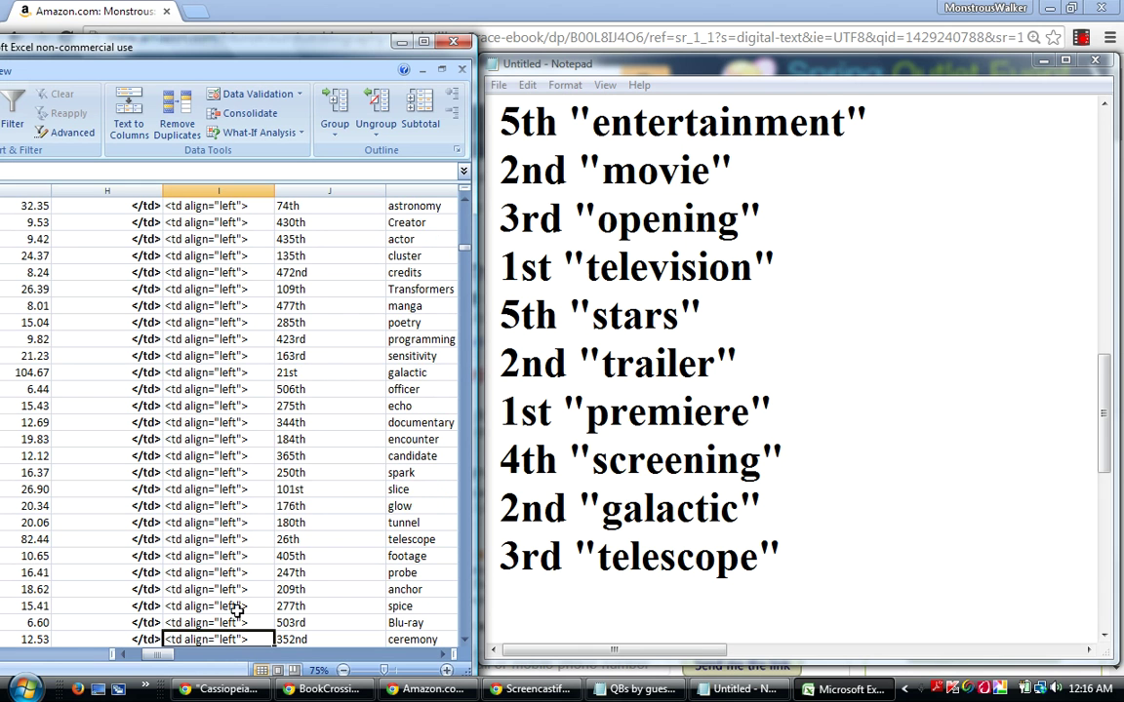
{"action": "key", "text": "Down"}
{"action": "key", "text": "Down"}
{"action": "key", "text": "Down"}
{"action": "key", "text": "Down"}
{"action": "key", "text": "Down"}
{"action": "key", "text": "Down"}
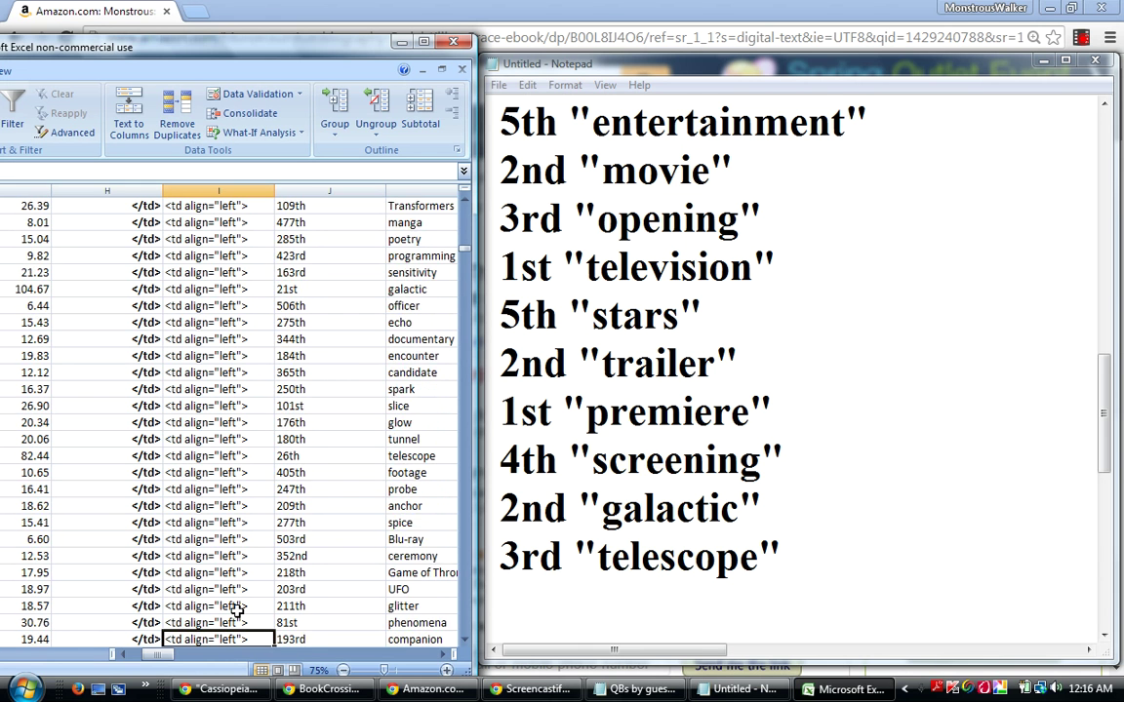
{"action": "key", "text": "Down"}
{"action": "key", "text": "Down"}
{"action": "key", "text": "Down"}
{"action": "key", "text": "Down"}
{"action": "key", "text": "Down"}
{"action": "key", "text": "Down"}
{"action": "key", "text": "Down"}
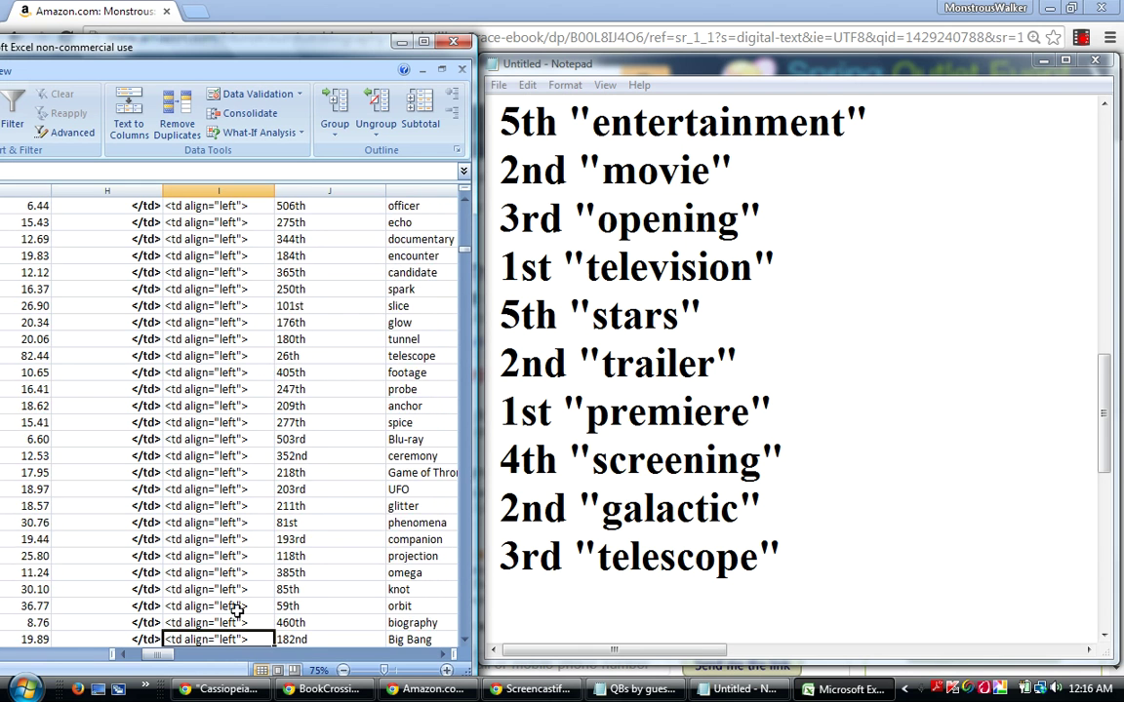
{"action": "key", "text": "Down"}
{"action": "key", "text": "Down"}
{"action": "key", "text": "Down"}
{"action": "key", "text": "Down"}
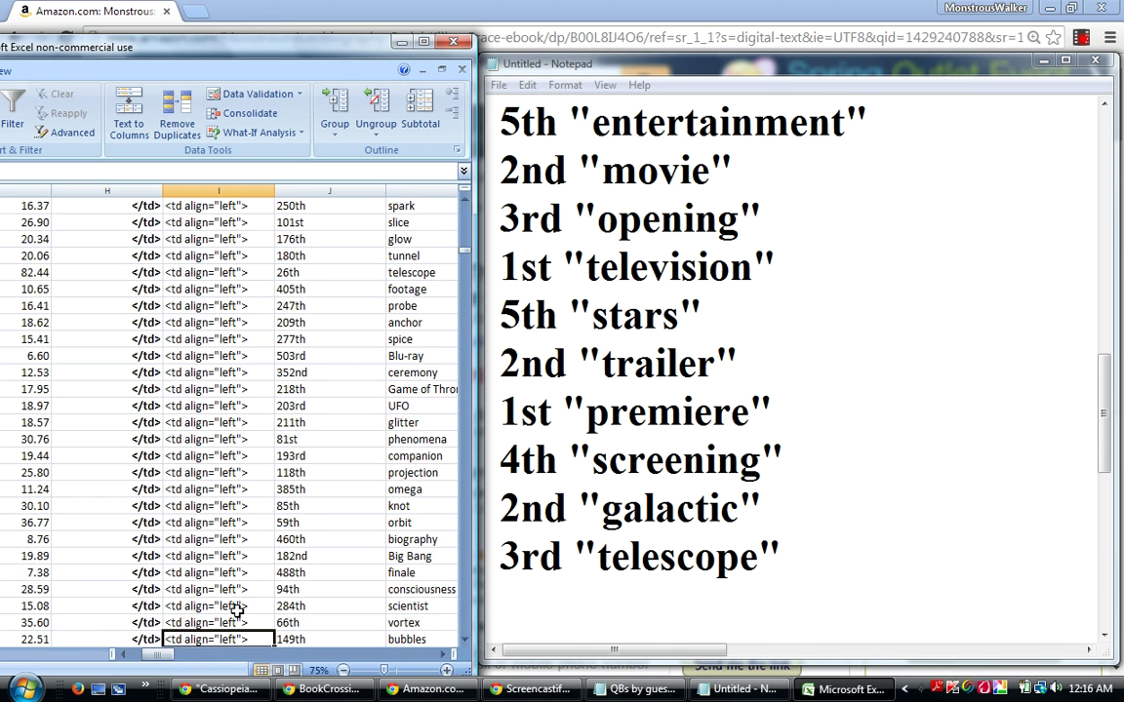
{"action": "key", "text": "Down"}
{"action": "key", "text": "Down"}
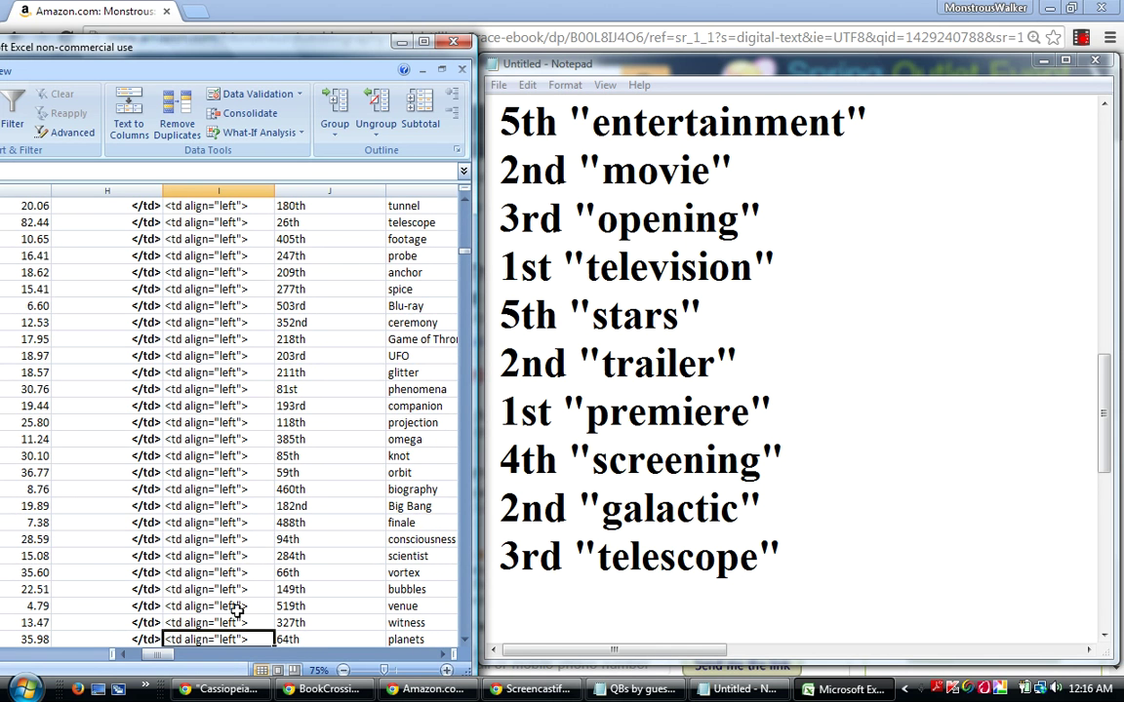
{"action": "key", "text": "Down"}
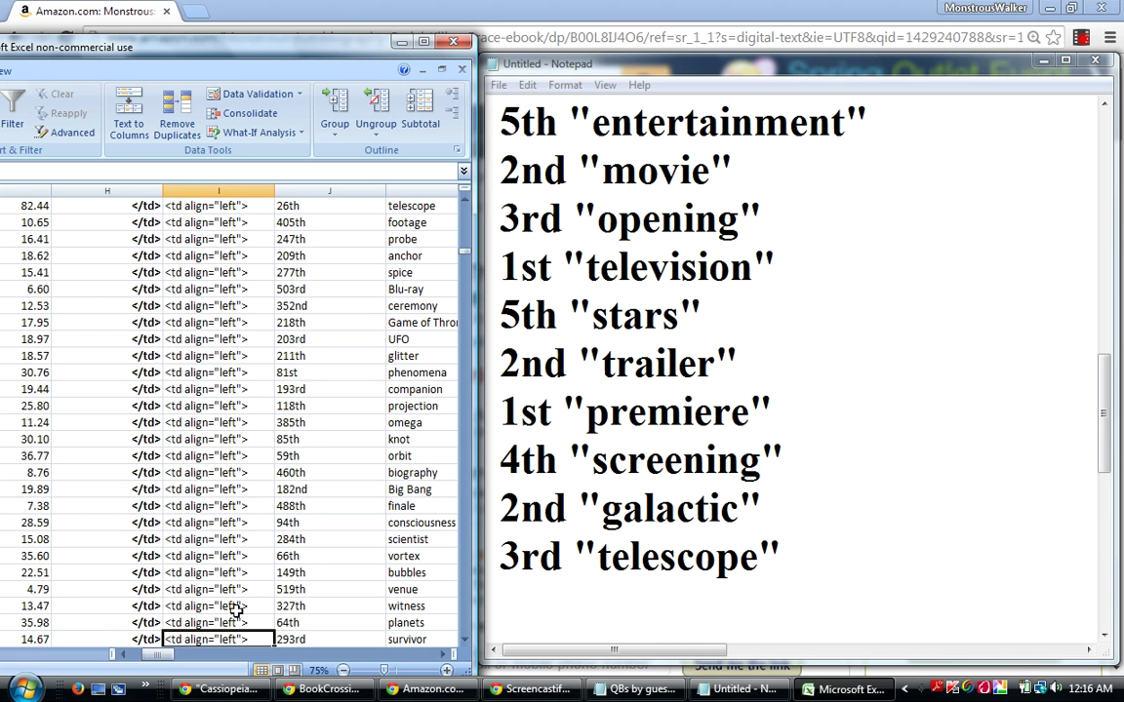
{"action": "key", "text": "Down"}
{"action": "key", "text": "Down"}
{"action": "key", "text": "Down"}
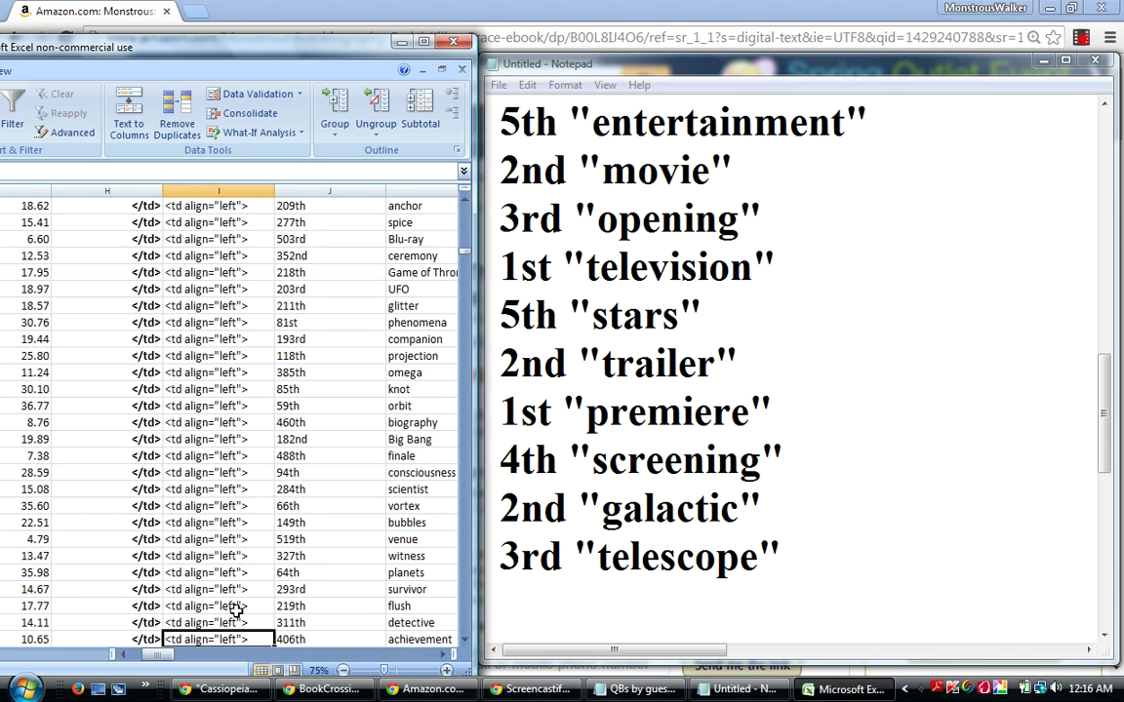
{"action": "key", "text": "Down"}
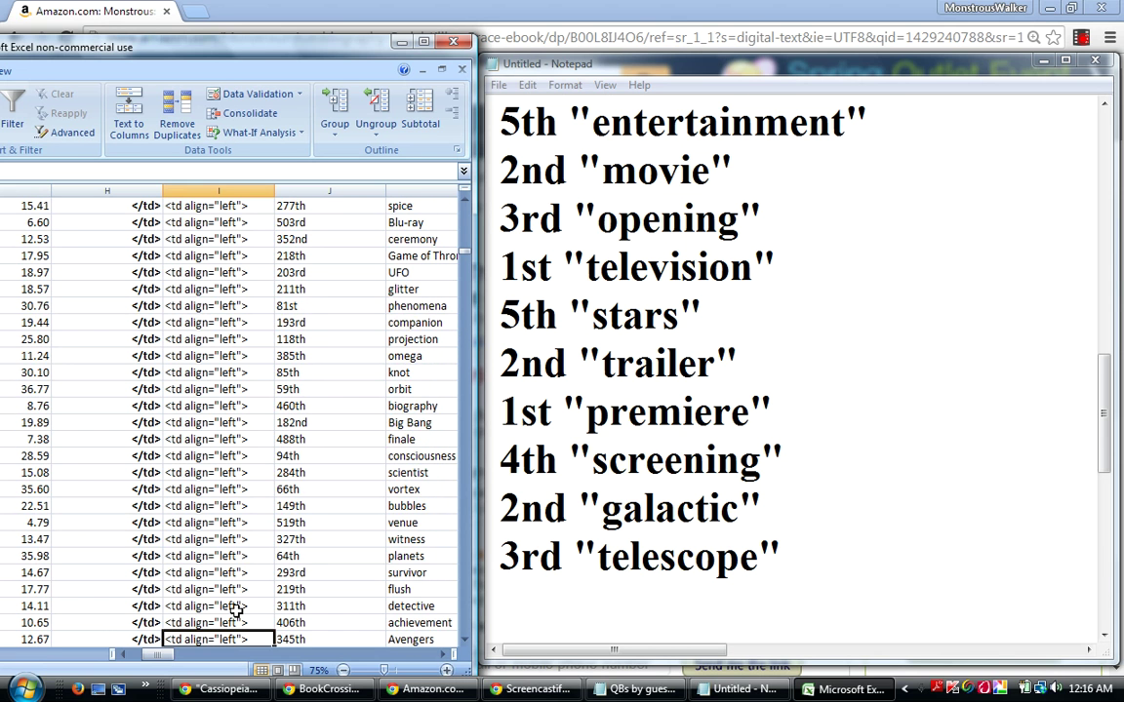
{"action": "key", "text": "Down"}
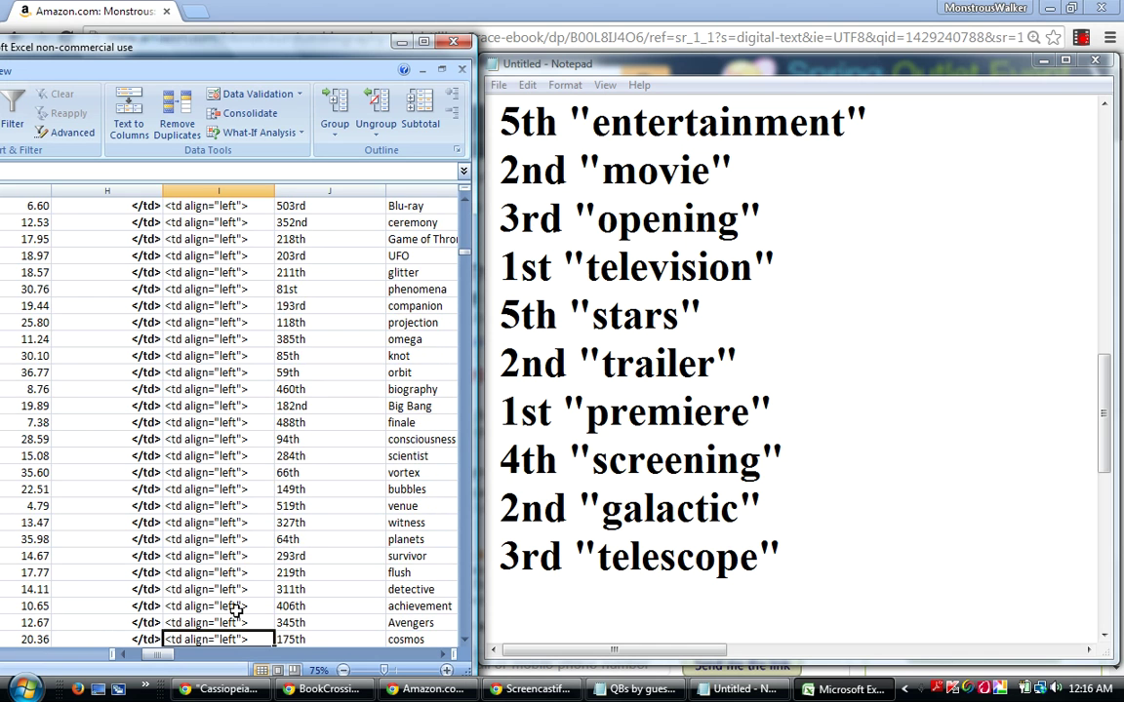
{"action": "key", "text": "Down"}
{"action": "key", "text": "Down"}
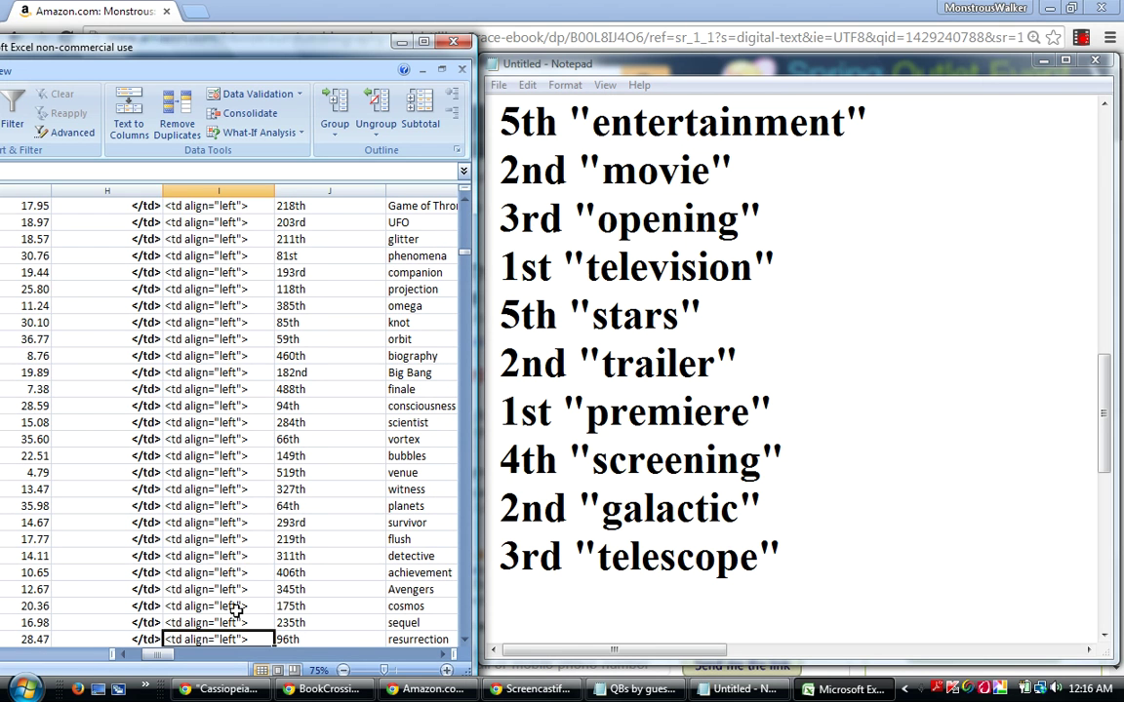
{"action": "key", "text": "Down"}
{"action": "key", "text": "Down"}
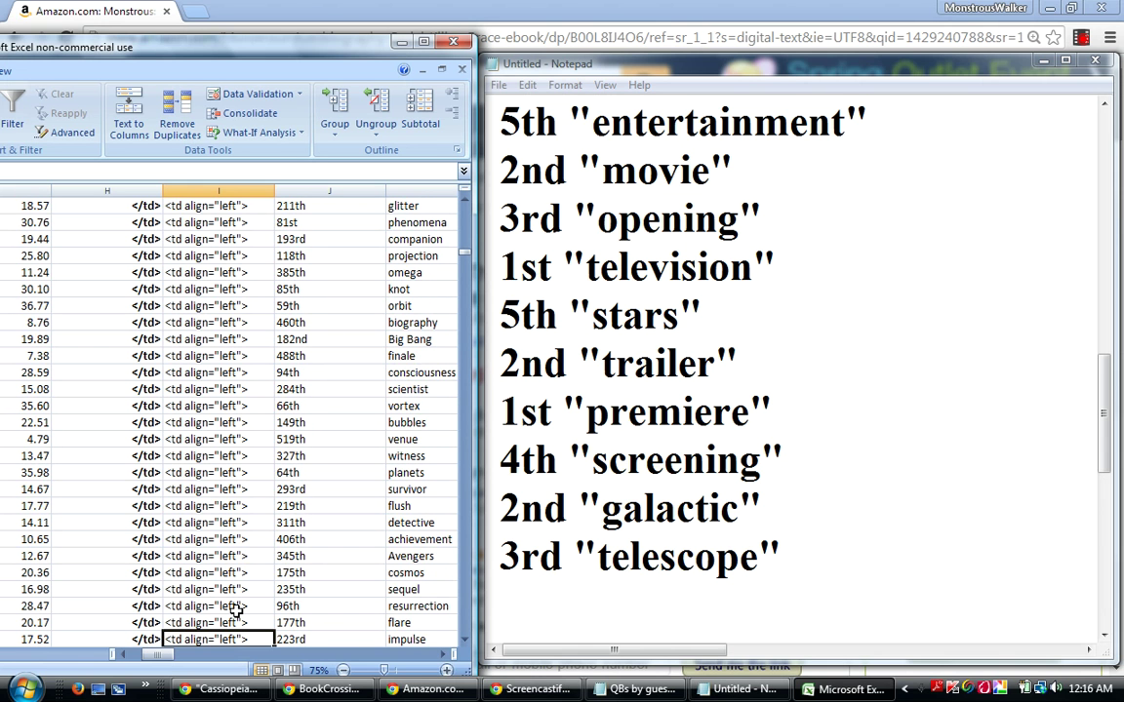
{"action": "key", "text": "Down"}
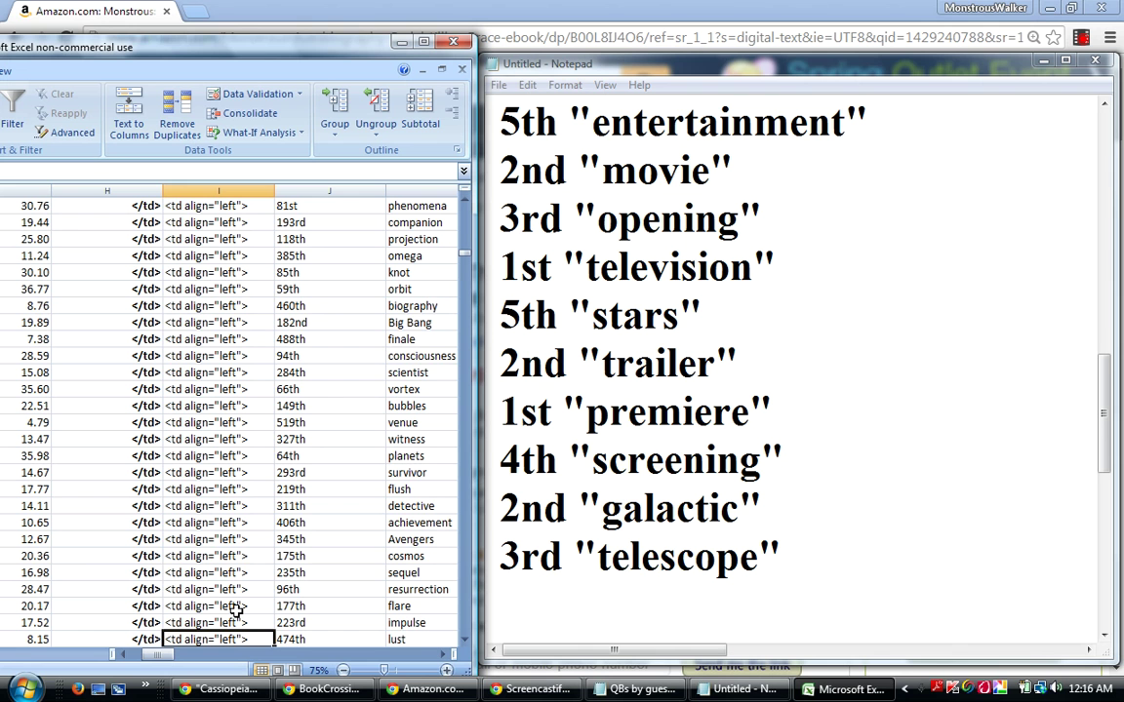
{"action": "key", "text": "Down"}
{"action": "key", "text": "Down"}
{"action": "key", "text": "Down"}
{"action": "key", "text": "Down"}
{"action": "key", "text": "Down"}
{"action": "key", "text": "Down"}
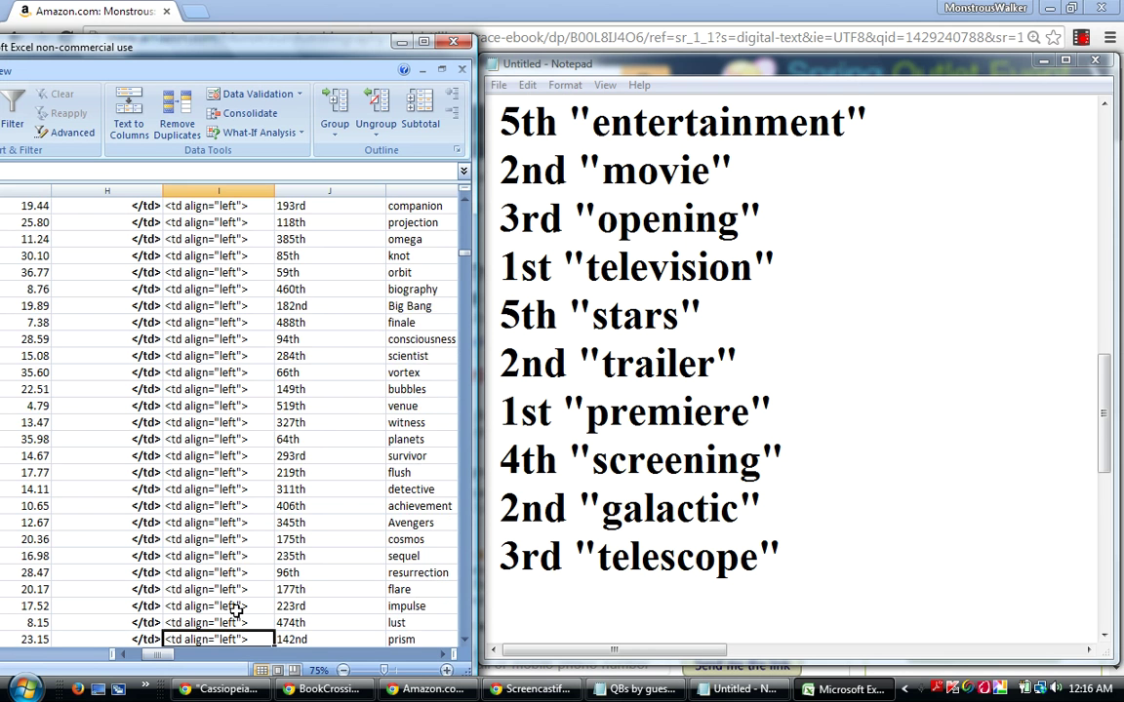
{"action": "key", "text": "Down"}
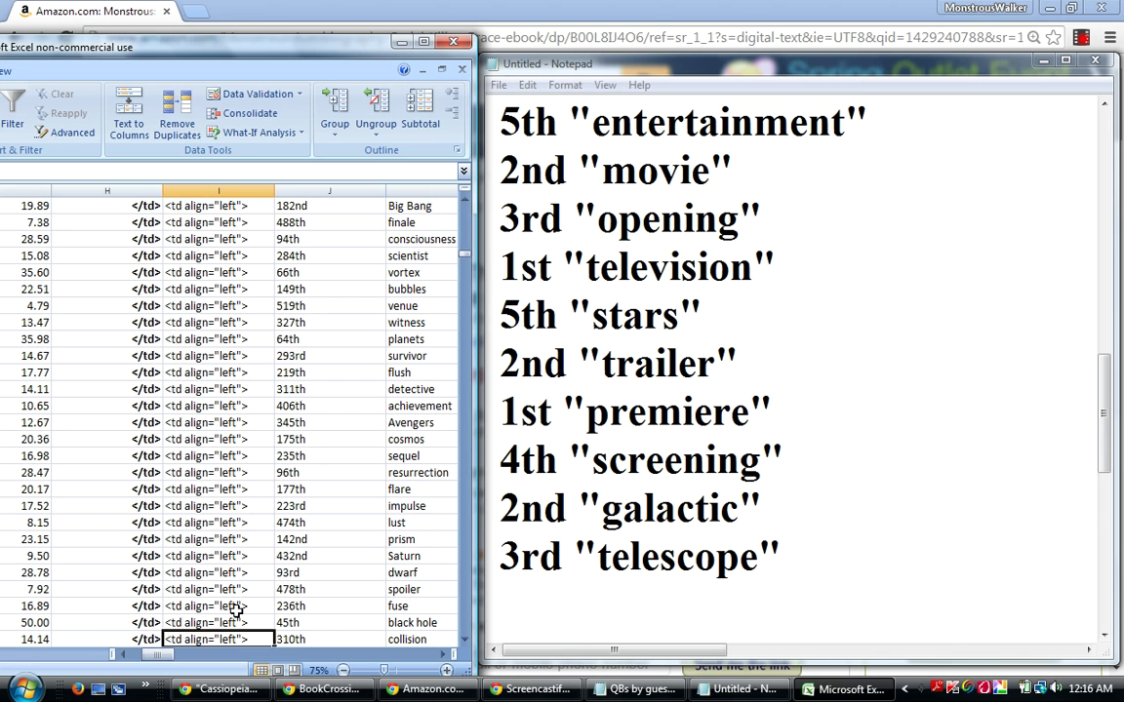
{"action": "key", "text": "Down"}
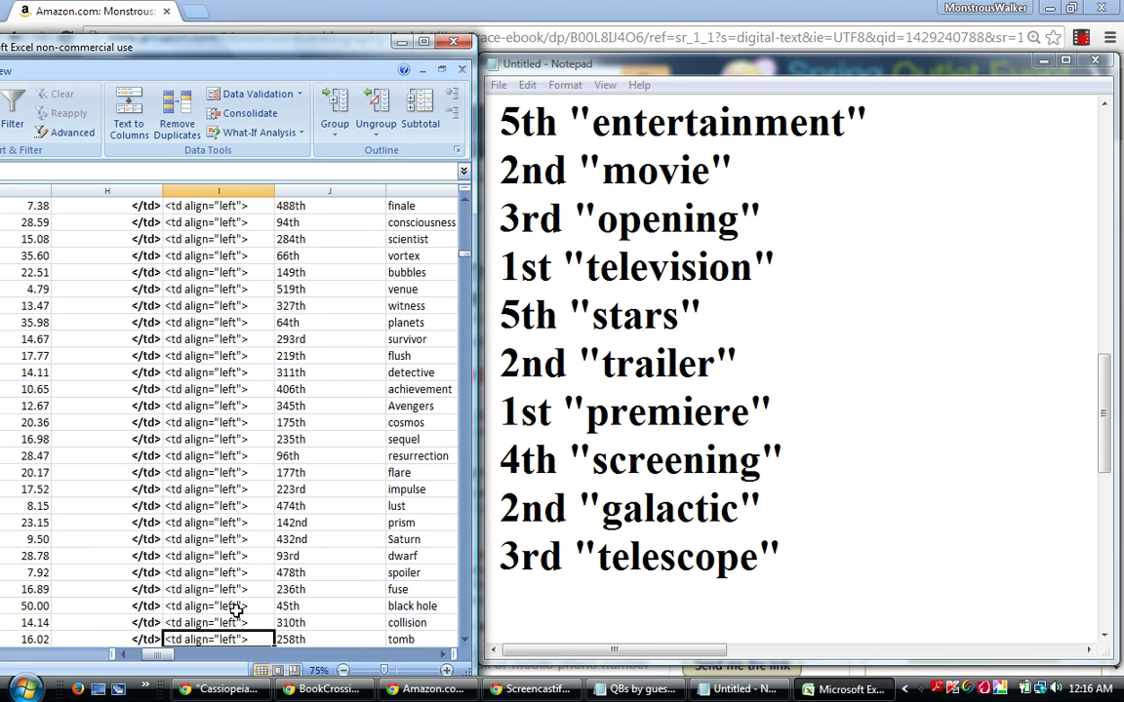
{"action": "key", "text": "Down"}
{"action": "key", "text": "Down"}
{"action": "key", "text": "Down"}
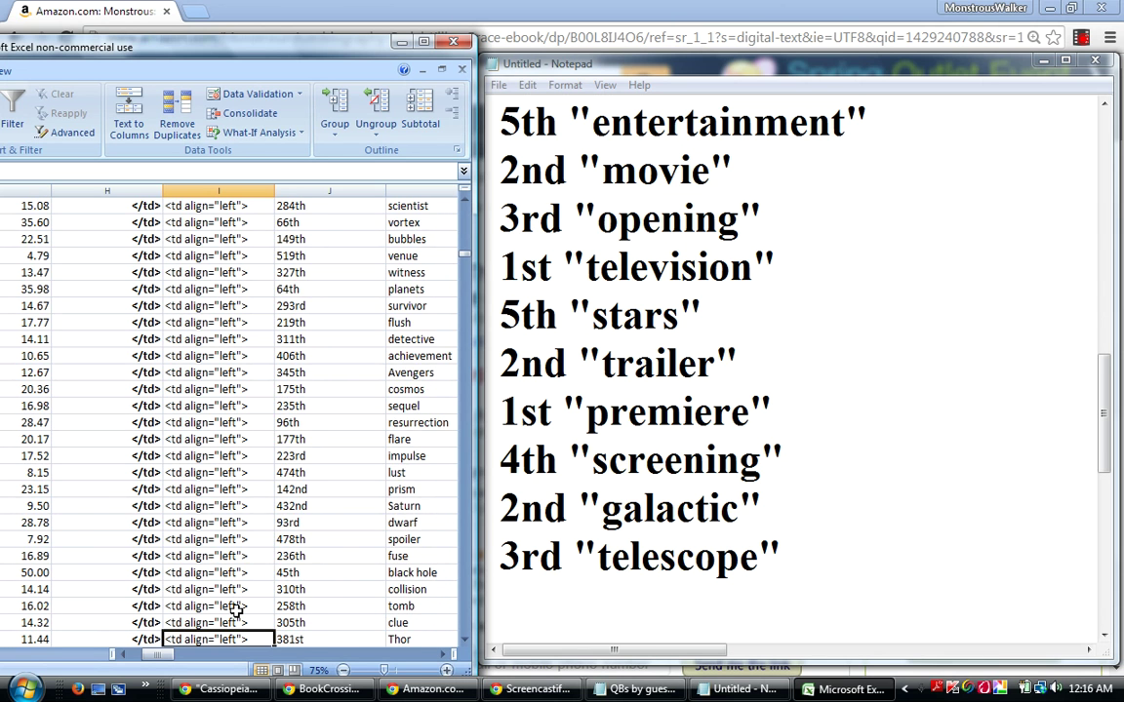
{"action": "key", "text": "Down"}
{"action": "key", "text": "Down"}
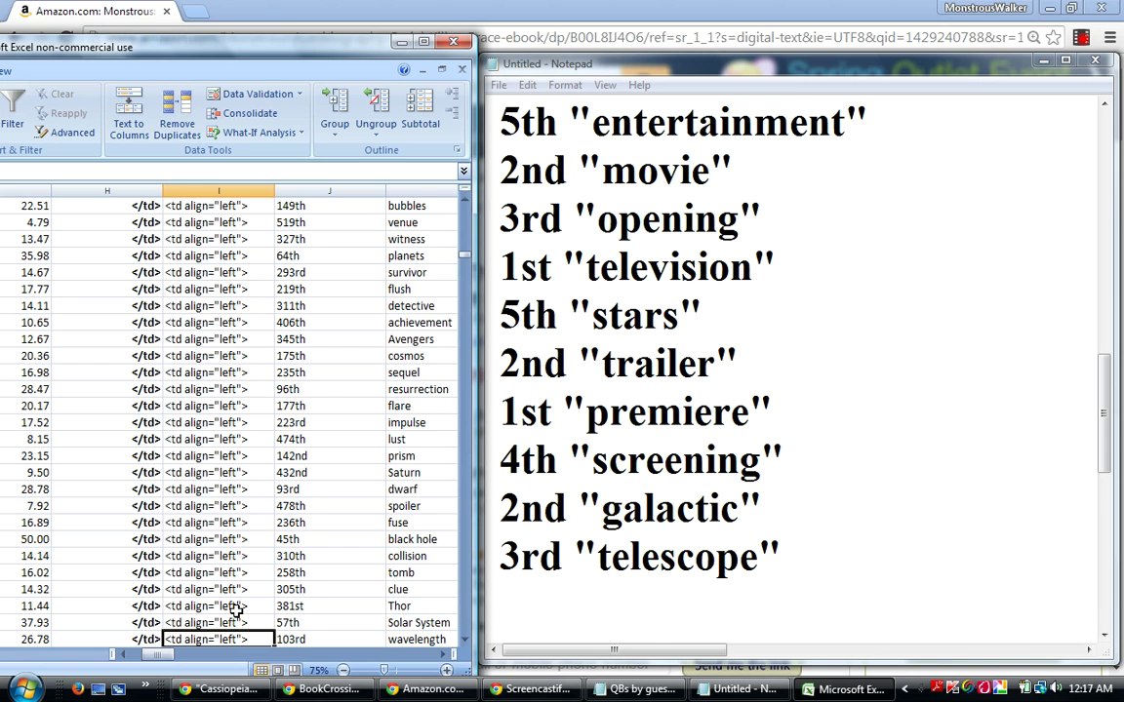
{"action": "key", "text": "Down"}
{"action": "key", "text": "Down"}
{"action": "key", "text": "Down"}
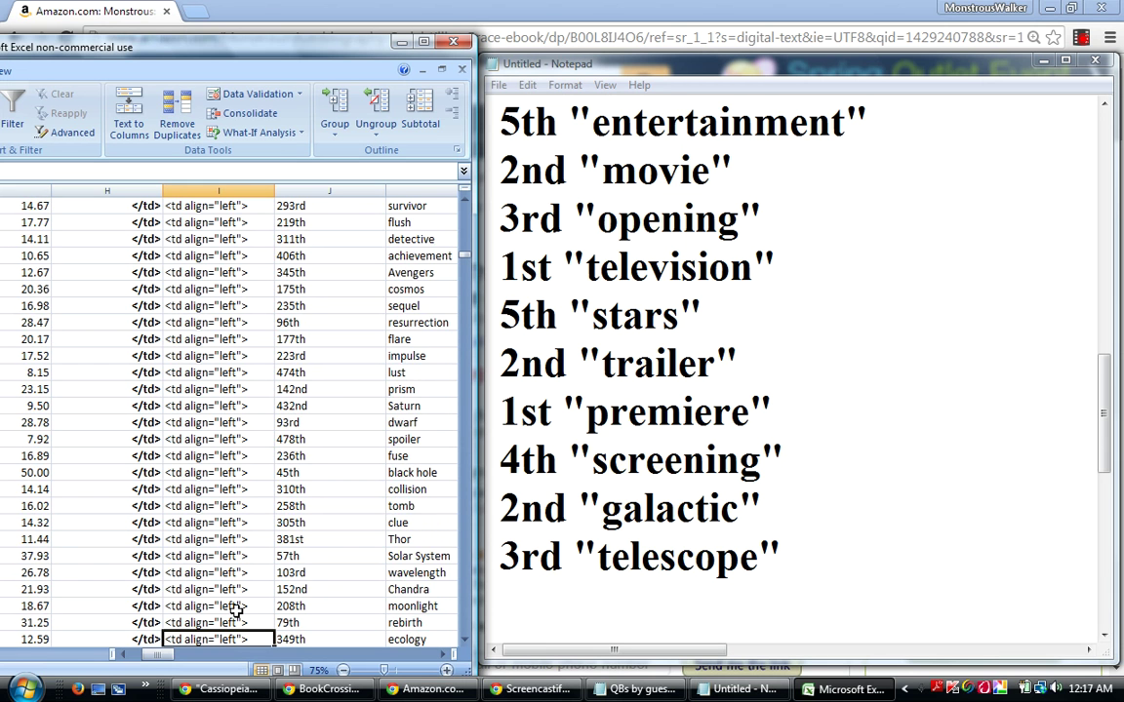
{"action": "key", "text": "Down"}
{"action": "key", "text": "Down"}
{"action": "key", "text": "Down"}
{"action": "key", "text": "Down"}
{"action": "key", "text": "Down"}
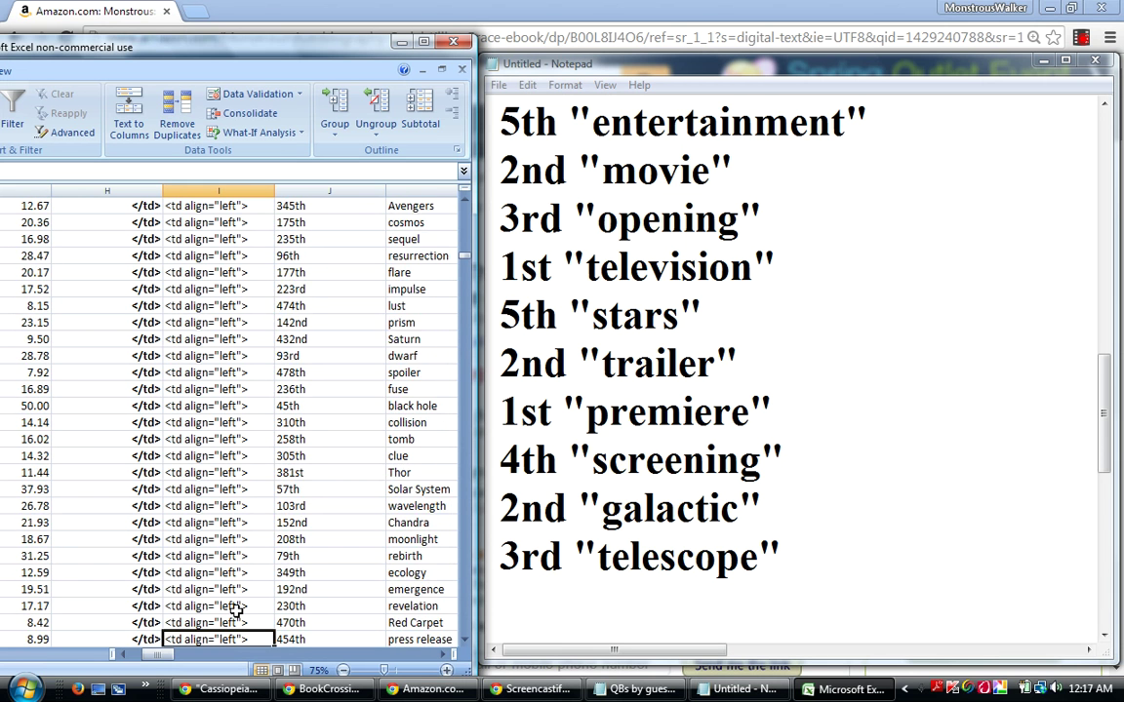
{"action": "key", "text": "Down"}
{"action": "key", "text": "Down"}
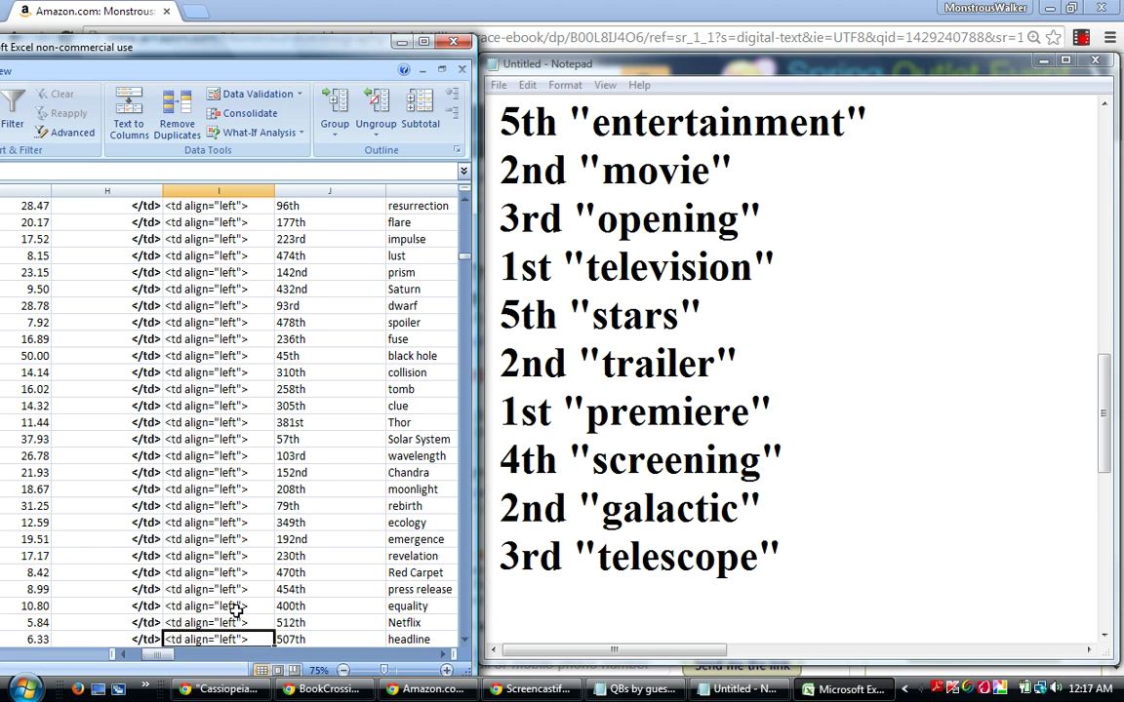
{"action": "key", "text": "Down"}
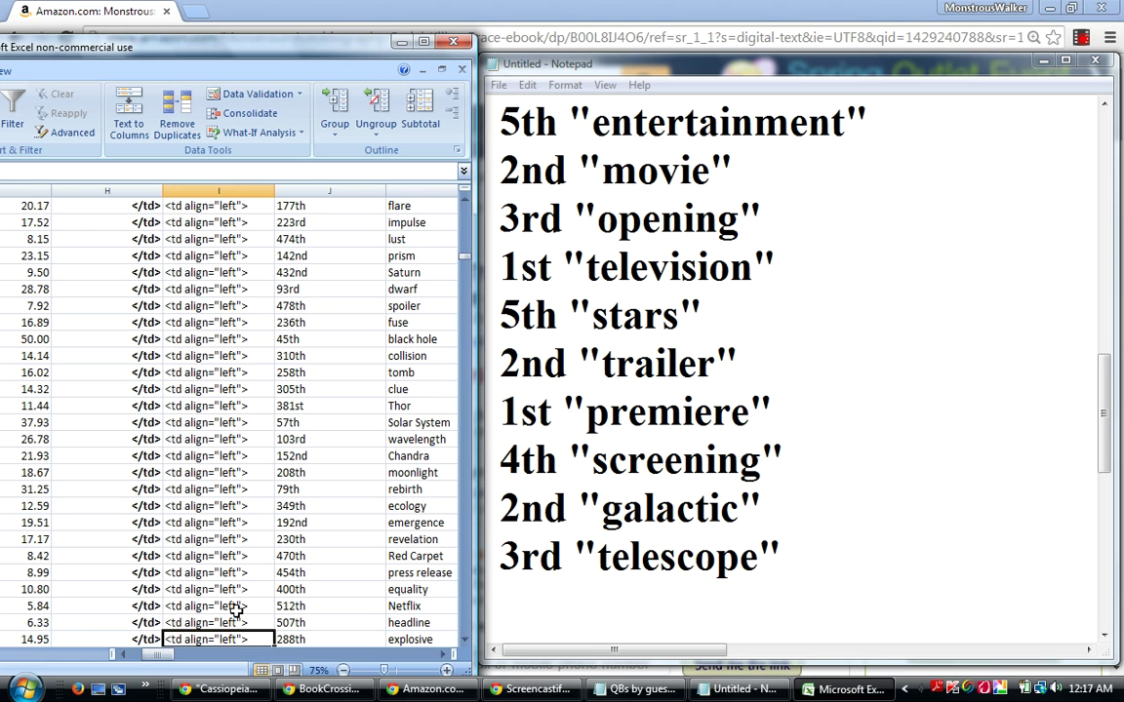
{"action": "key", "text": "Down"}
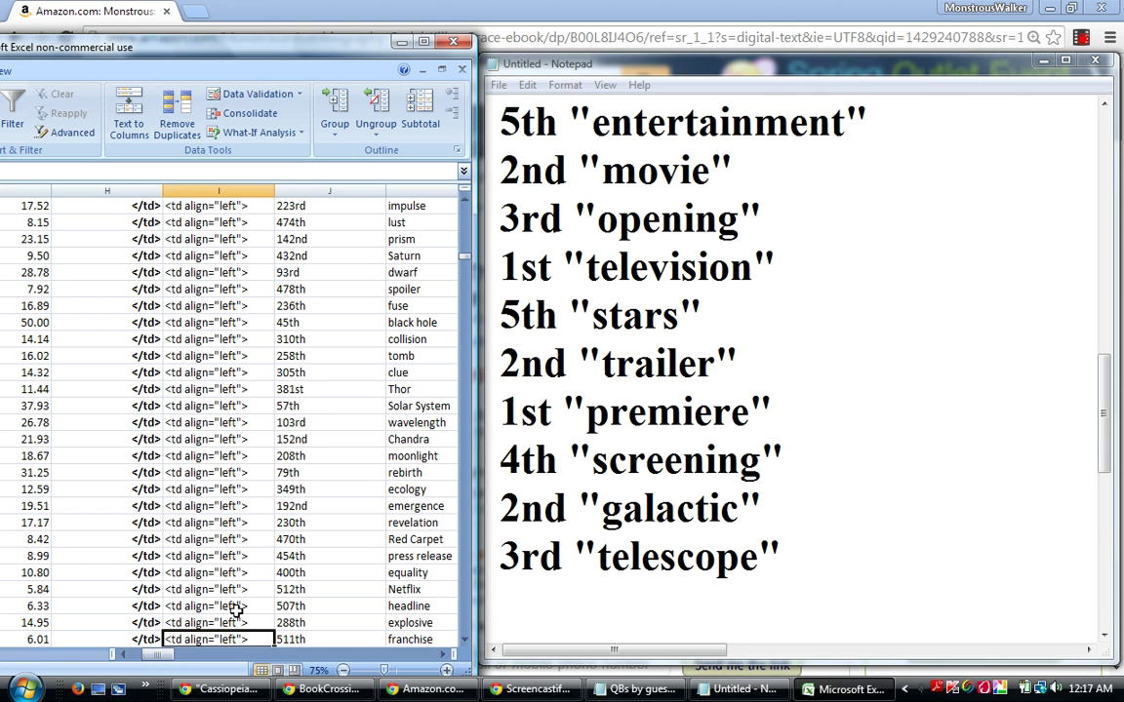
{"action": "key", "text": "Down"}
{"action": "key", "text": "Down"}
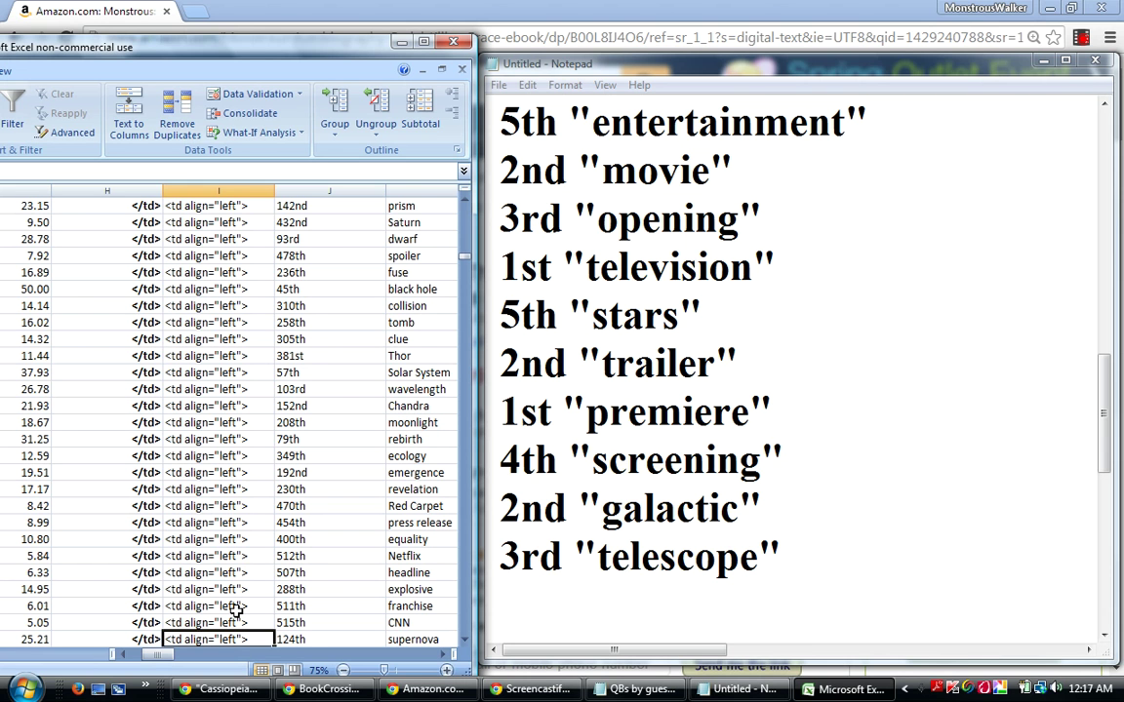
{"action": "key", "text": "Down"}
{"action": "key", "text": "Down"}
{"action": "key", "text": "Down"}
{"action": "key", "text": "Down"}
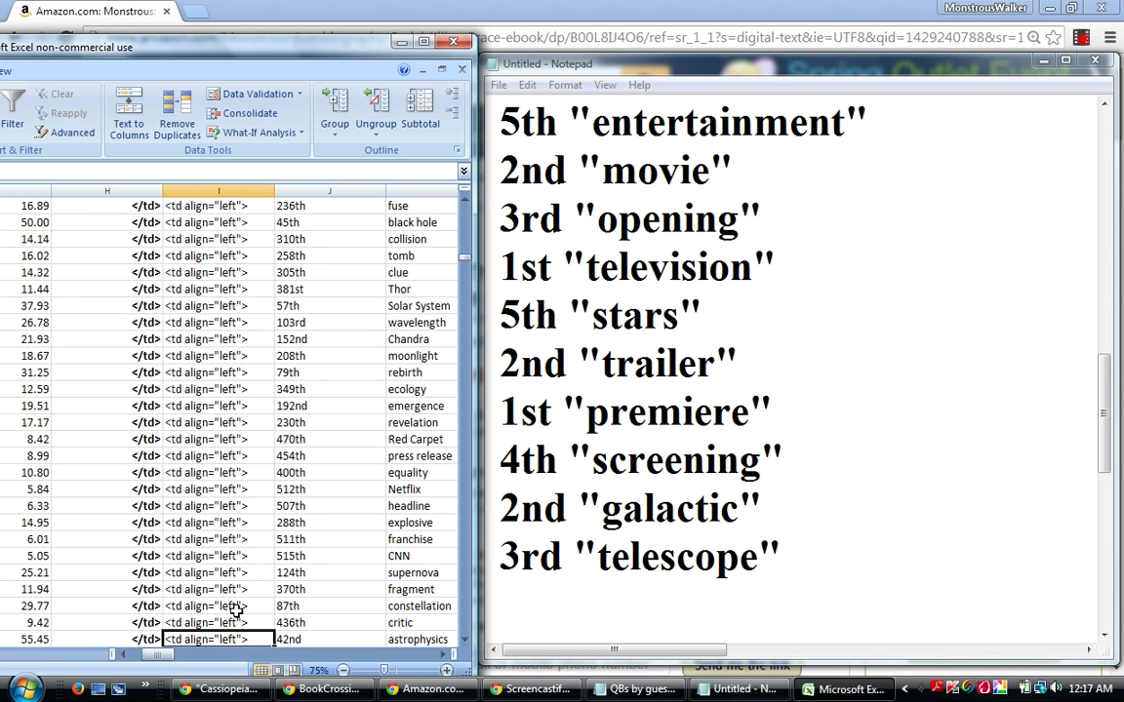
{"action": "key", "text": "Down"}
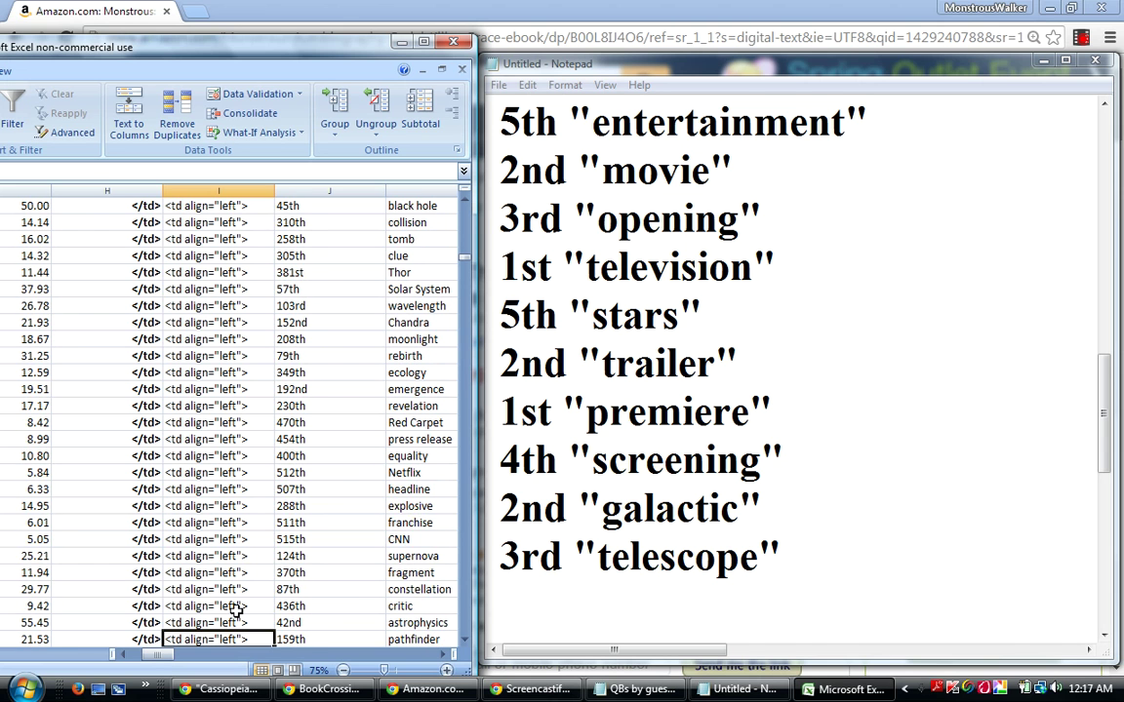
{"action": "key", "text": "Down"}
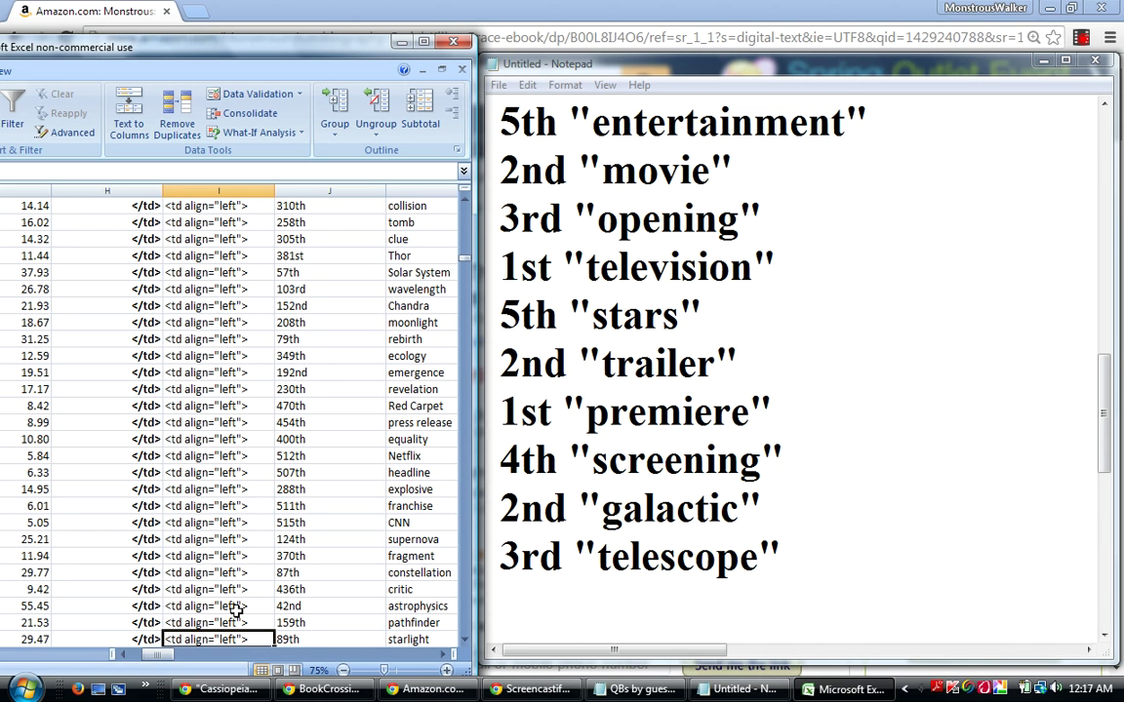
{"action": "key", "text": "Down"}
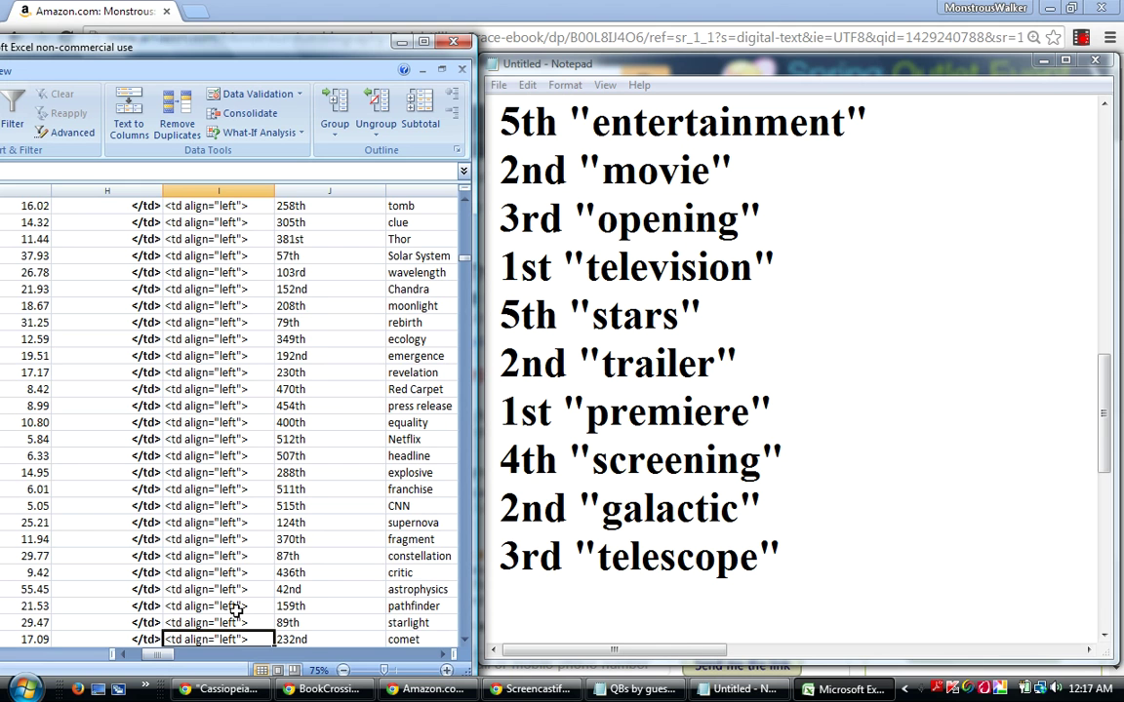
{"action": "key", "text": "Down"}
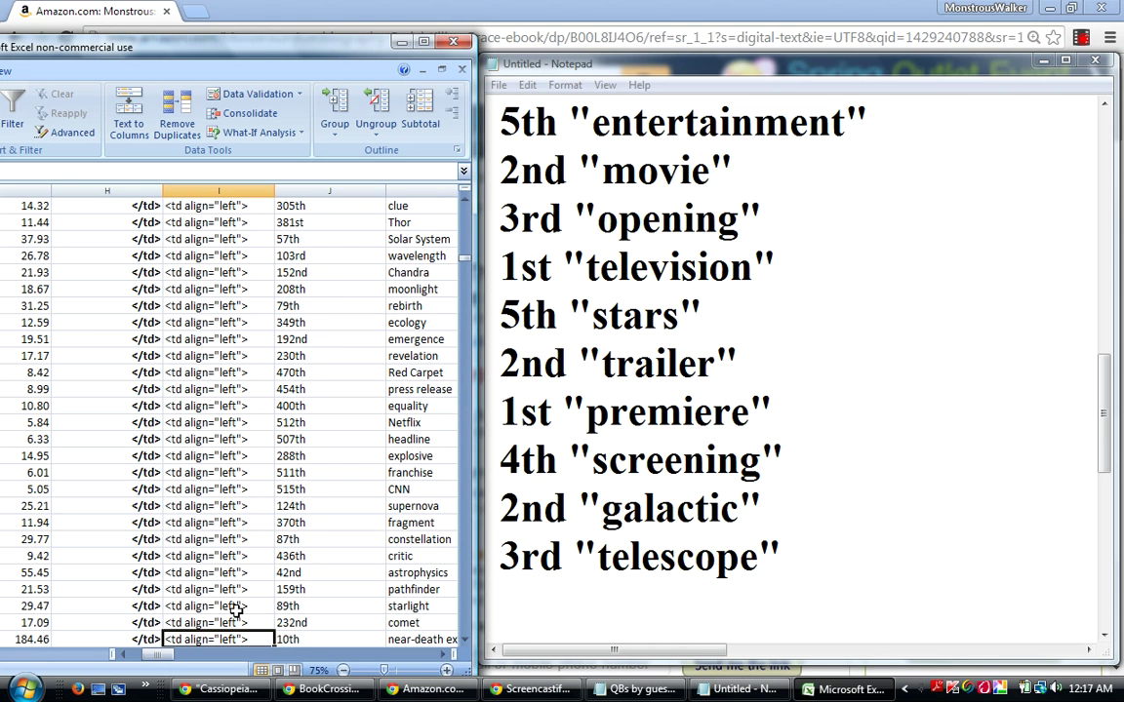
{"action": "key", "text": "Down"}
{"action": "key", "text": "Down"}
{"action": "key", "text": "Down"}
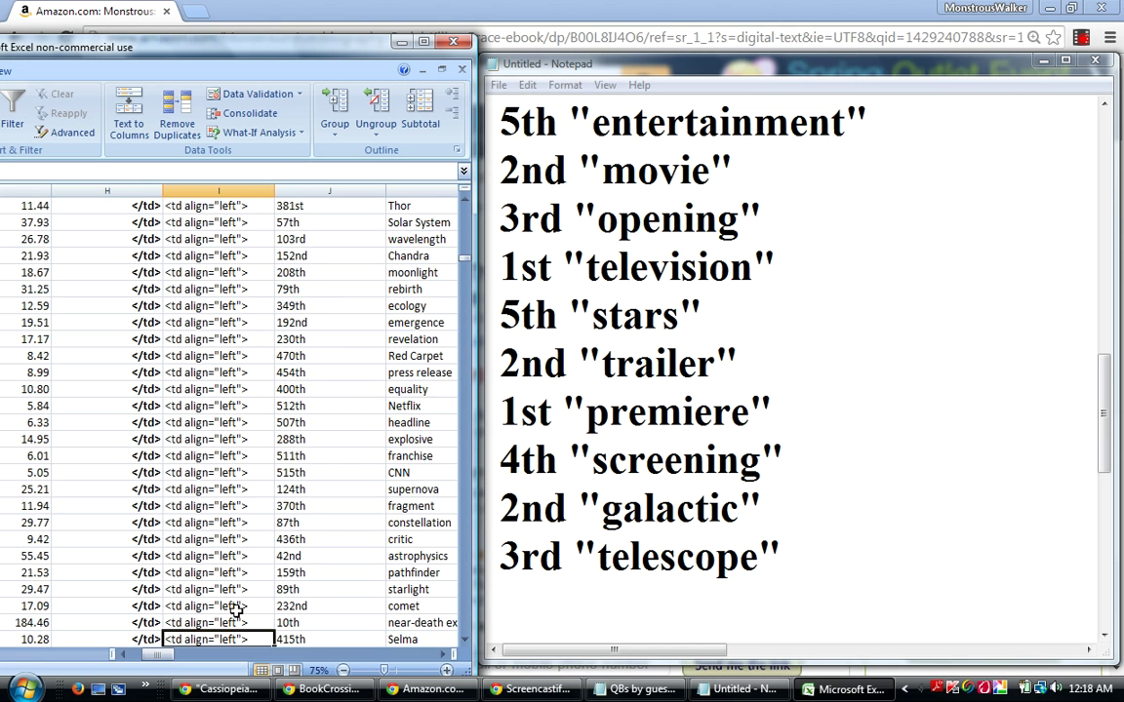
{"action": "key", "text": "Up"}
{"action": "key", "text": "Up"}
{"action": "key", "text": "Up"}
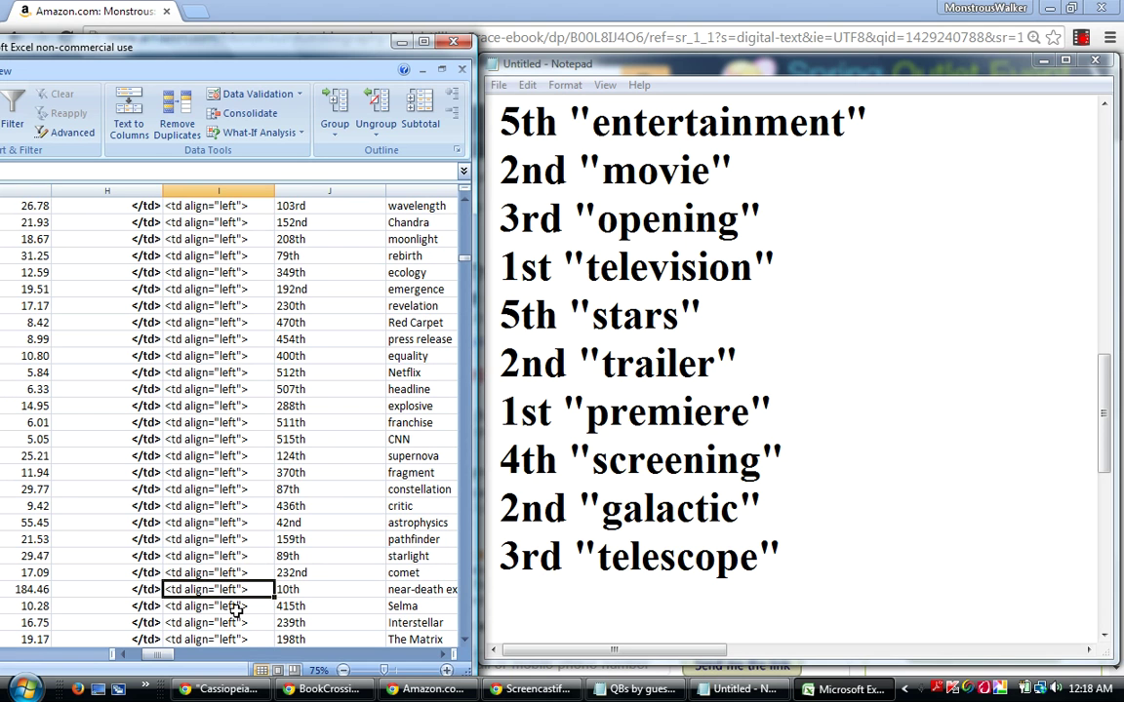
Add 1st "near-death experience" below 3rd "telescope" in the Notepad list.
{"action": "left_click", "coordinate": [553, 611]}
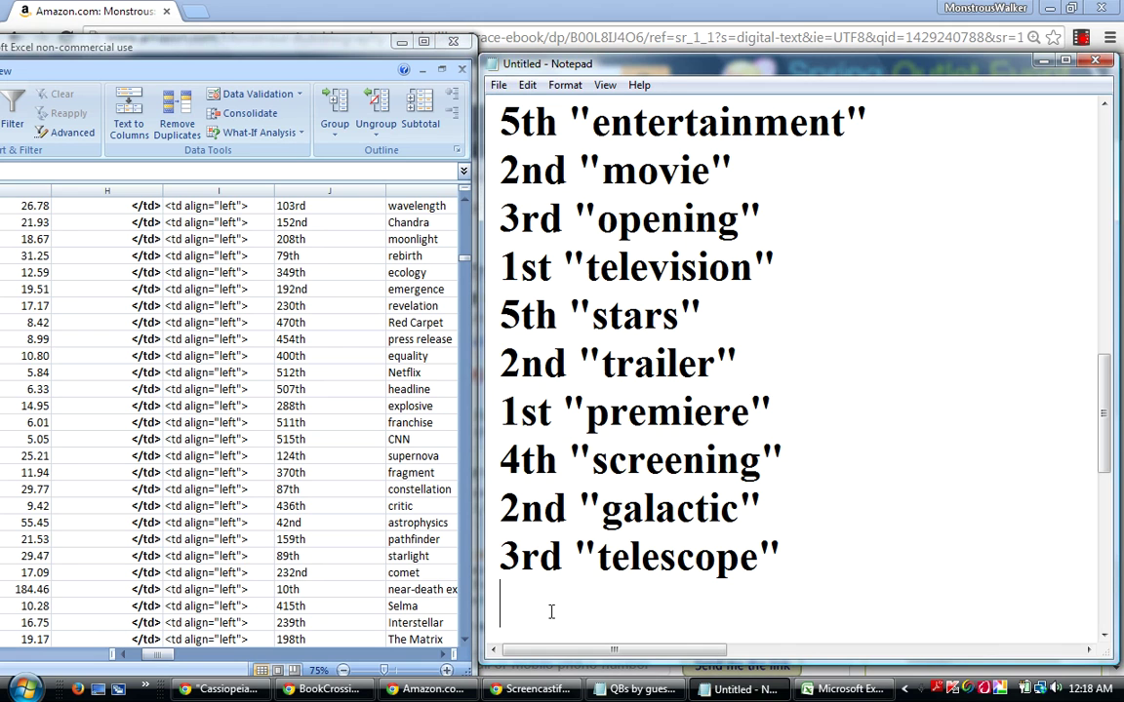
{"action": "type", "text": "1st \"near-dea"}
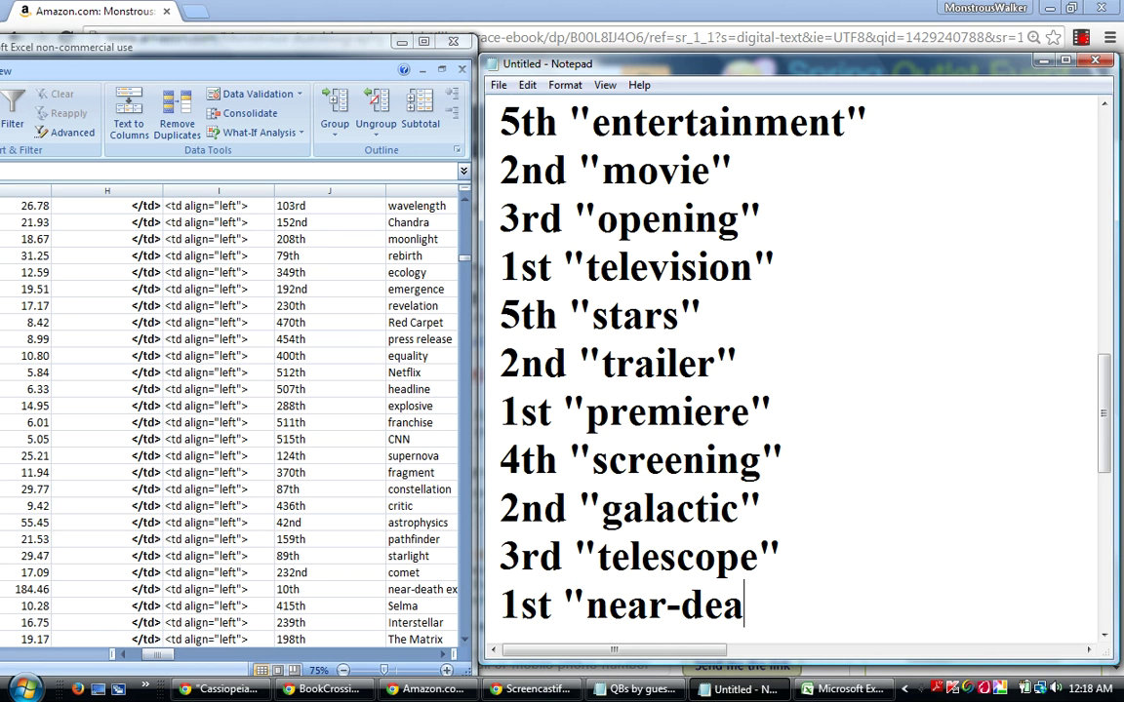
{"action": "type", "text": "th "}
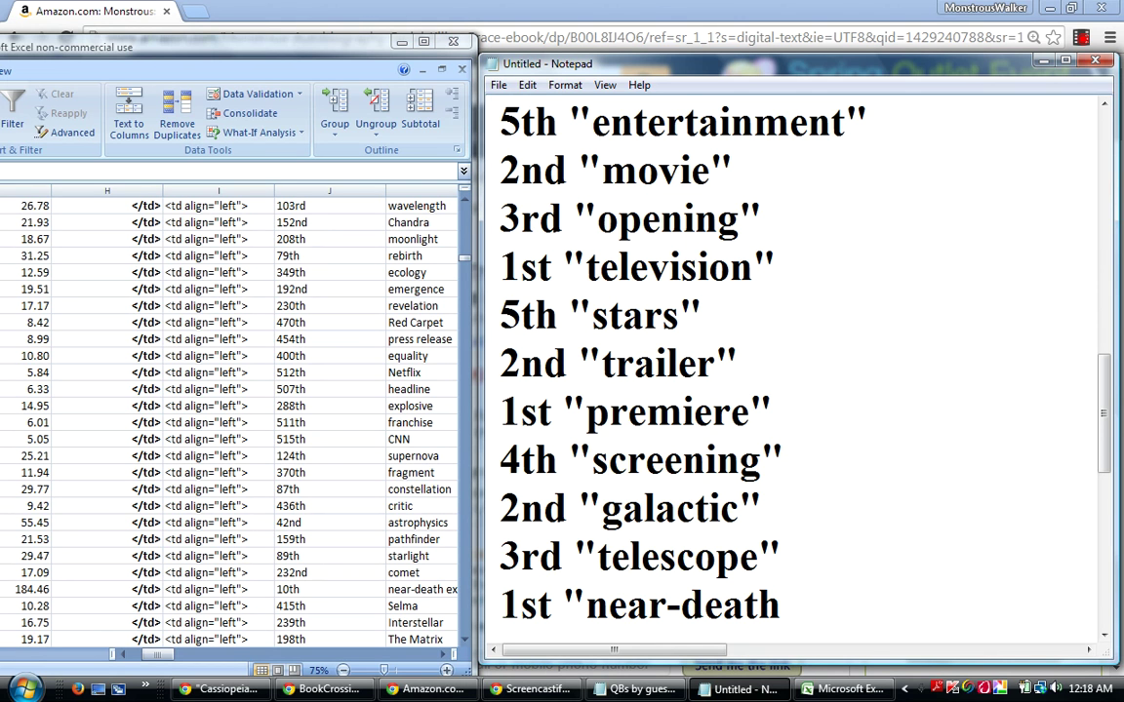
{"action": "type", "text": "experience"}
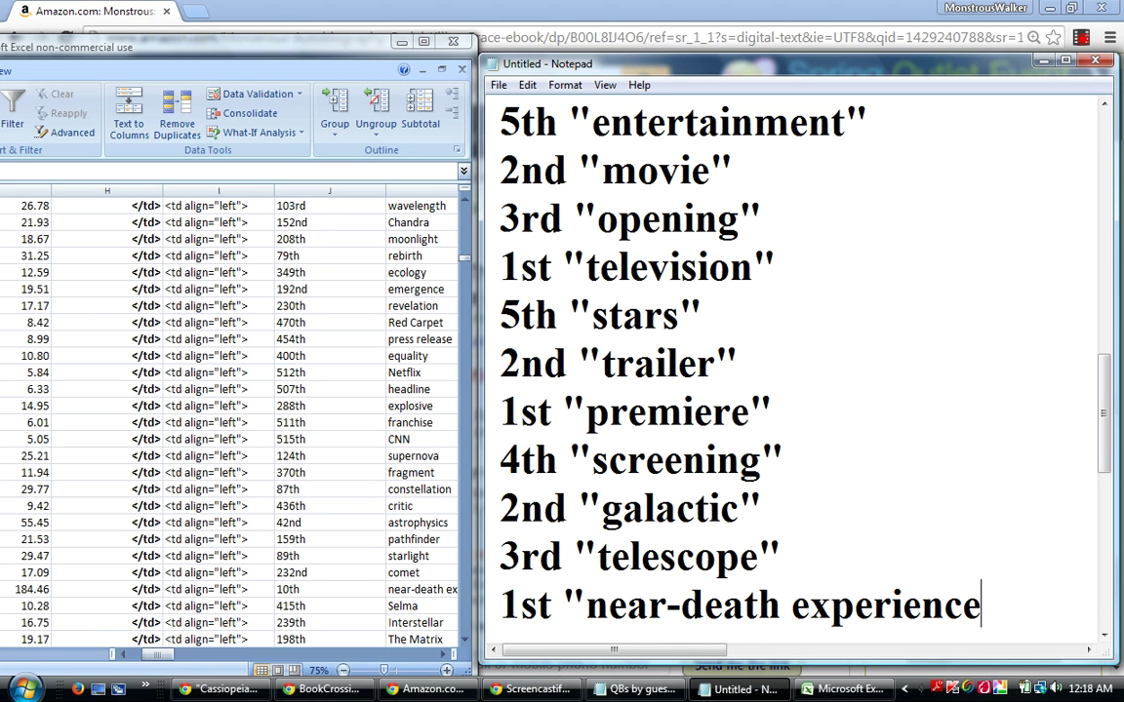
{"action": "type", "text": "\""}
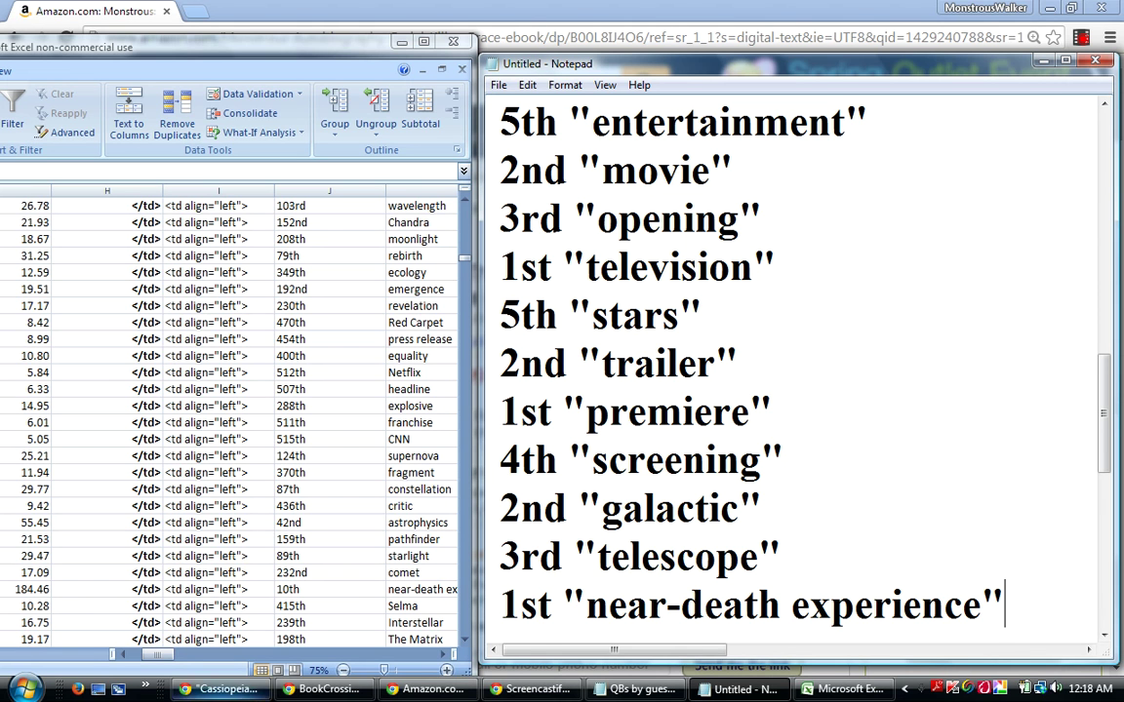
{"action": "key", "text": "alt+Tab"}
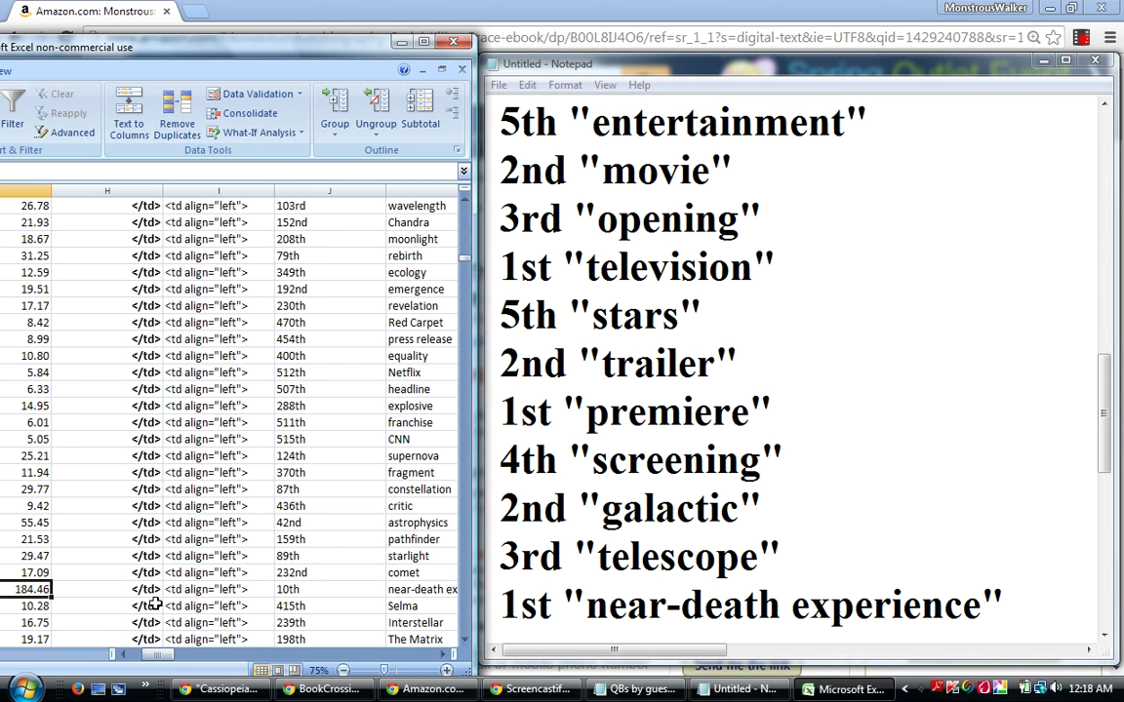
Scan down the rank table to the Milky Way row, ranked 23rd with a 95.69 score.
{"action": "left_click", "coordinate": [154, 604]}
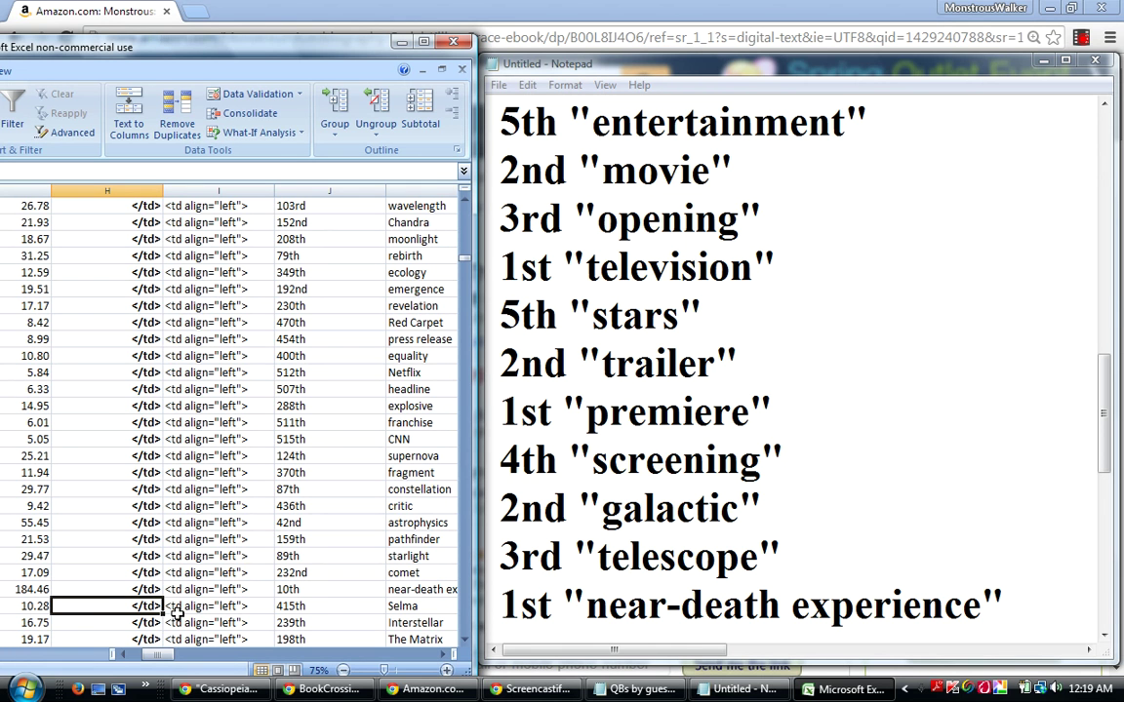
{"action": "key", "text": "Down"}
{"action": "key", "text": "Down"}
{"action": "key", "text": "Down"}
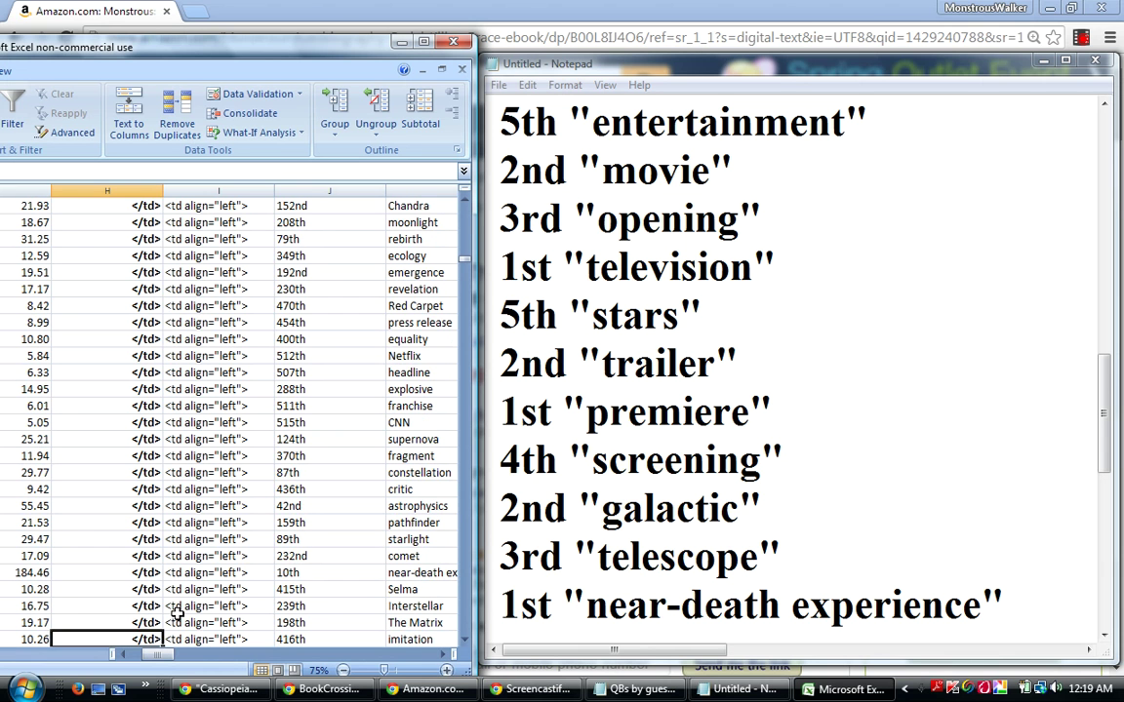
{"action": "key", "text": "Right"}
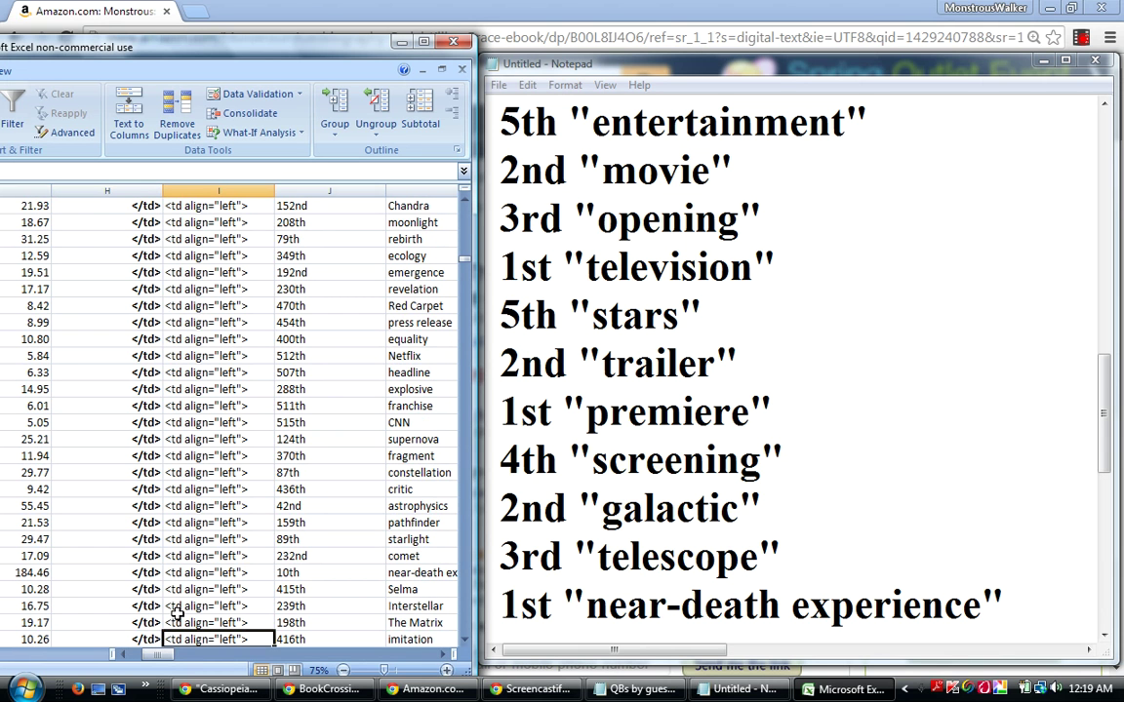
{"action": "key", "text": "Down"}
{"action": "key", "text": "Down"}
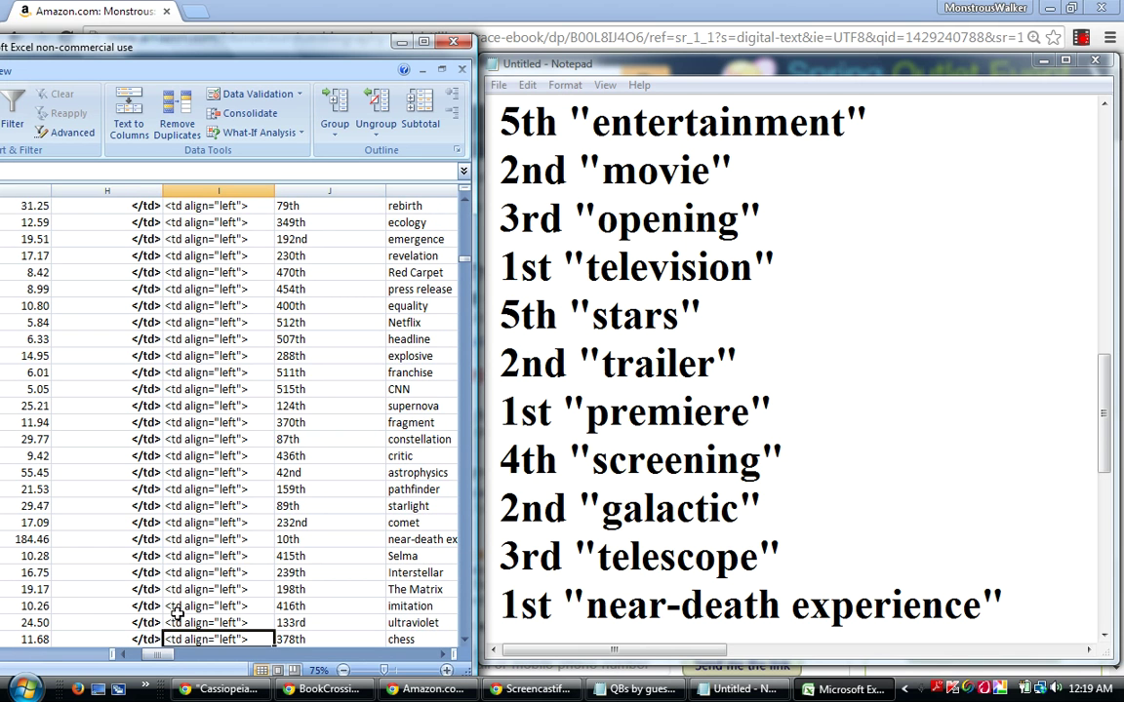
{"action": "key", "text": "Down"}
{"action": "key", "text": "Down"}
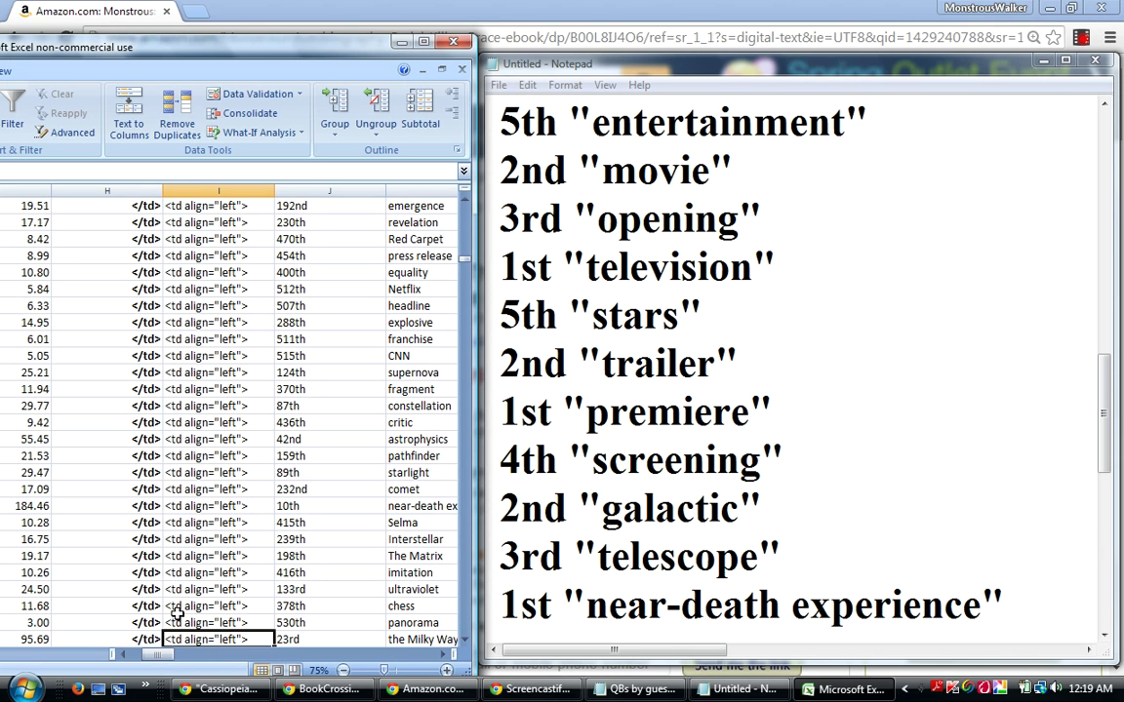
{"action": "key", "text": "Down"}
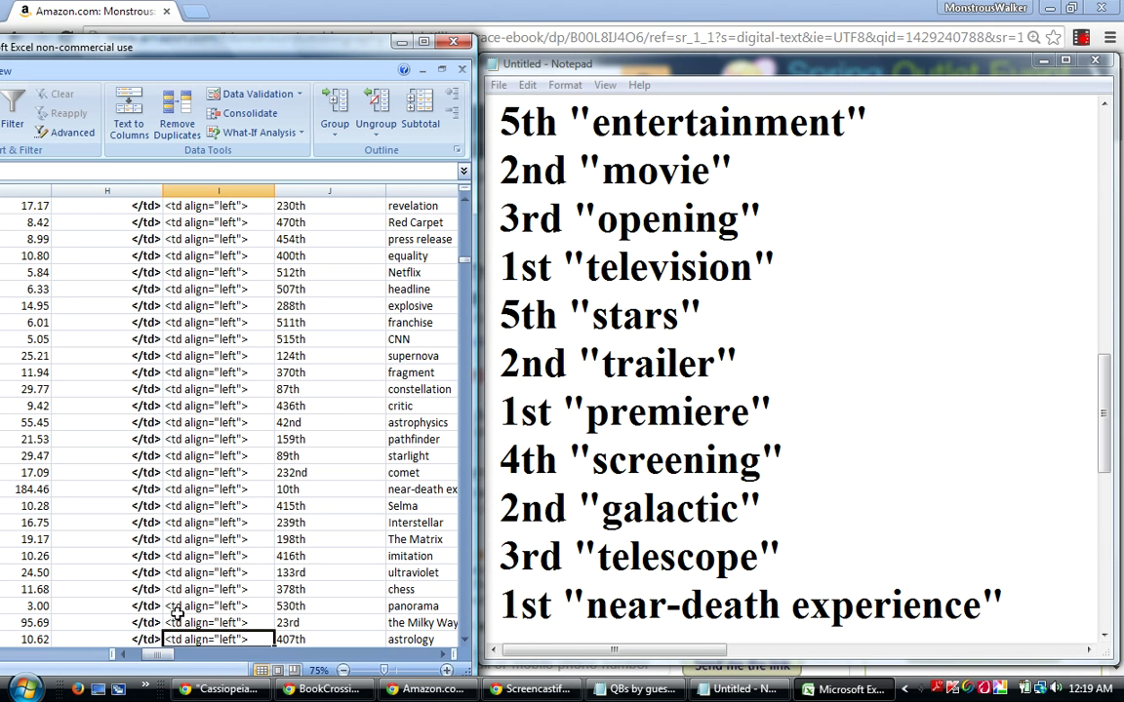
{"action": "key", "text": "Down"}
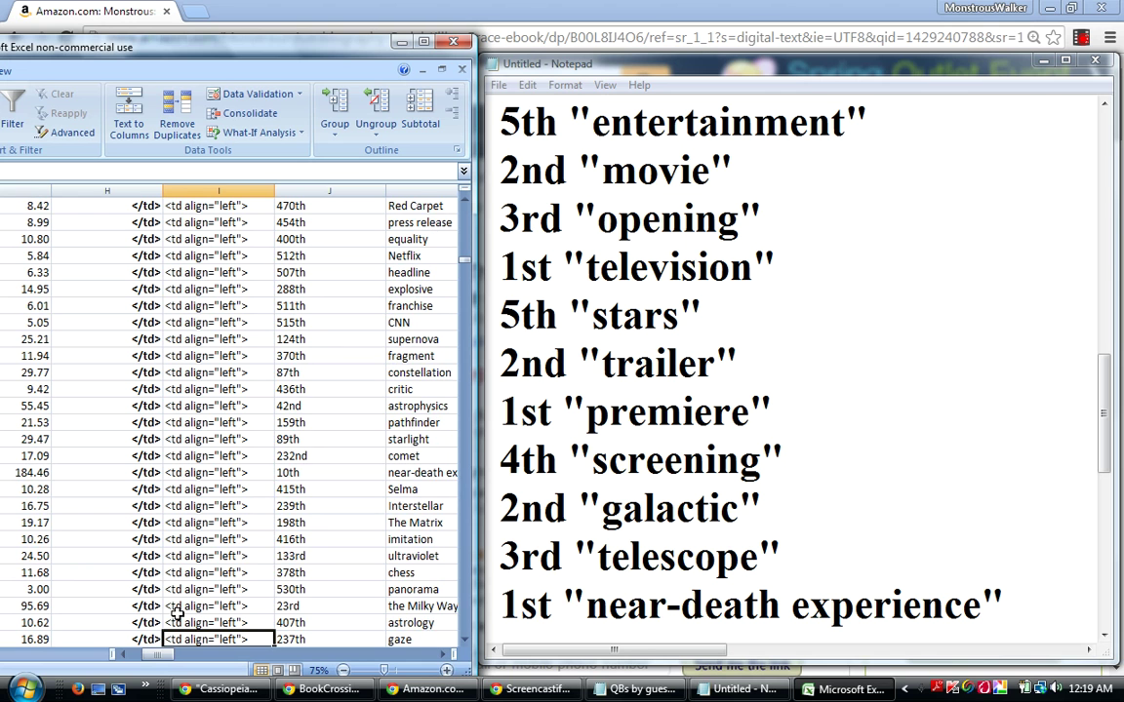
{"action": "left_click", "coordinate": [174, 607]}
{"action": "left_click", "coordinate": [29, 606]}
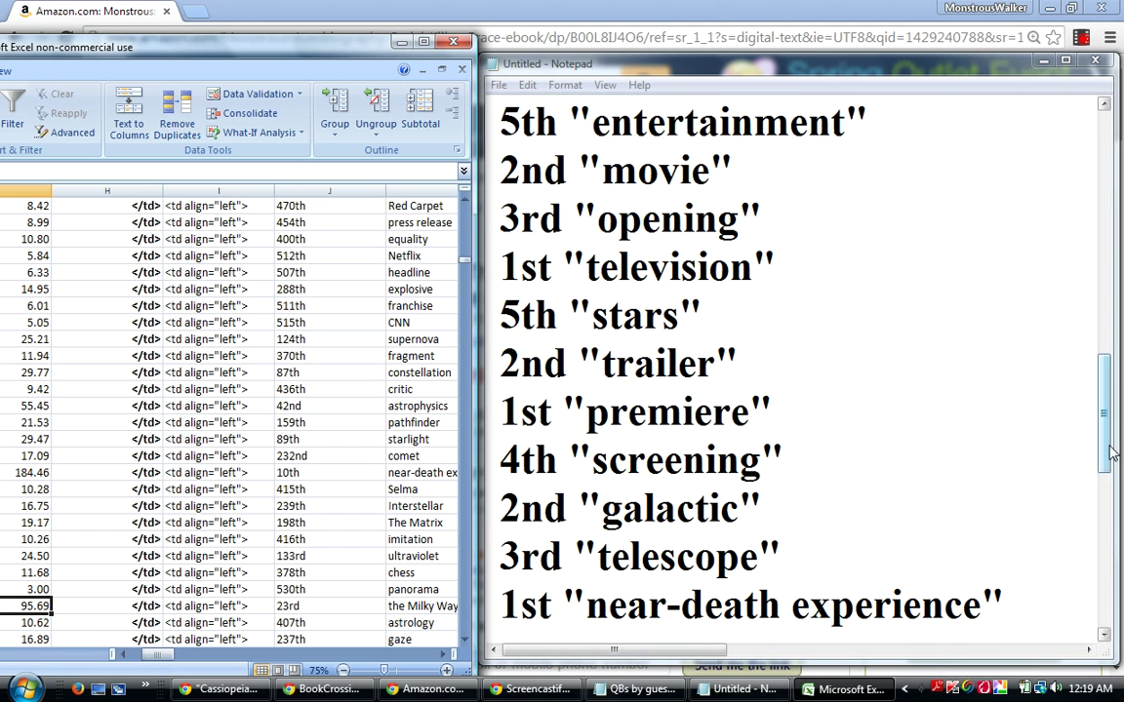
Add the line 4th "the Milky Way" below near-death experience in the Notepad list.
{"action": "left_click", "coordinate": [1104, 635]}
{"action": "key", "text": "Return"}
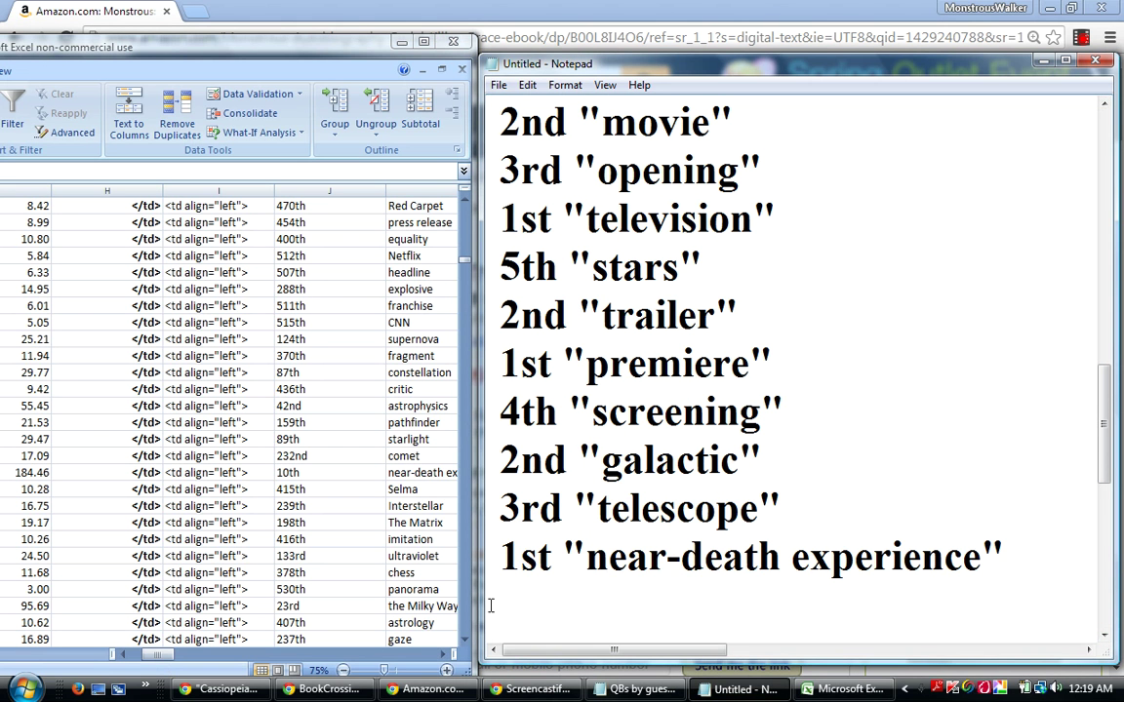
{"action": "type", "text": "4th \"th"}
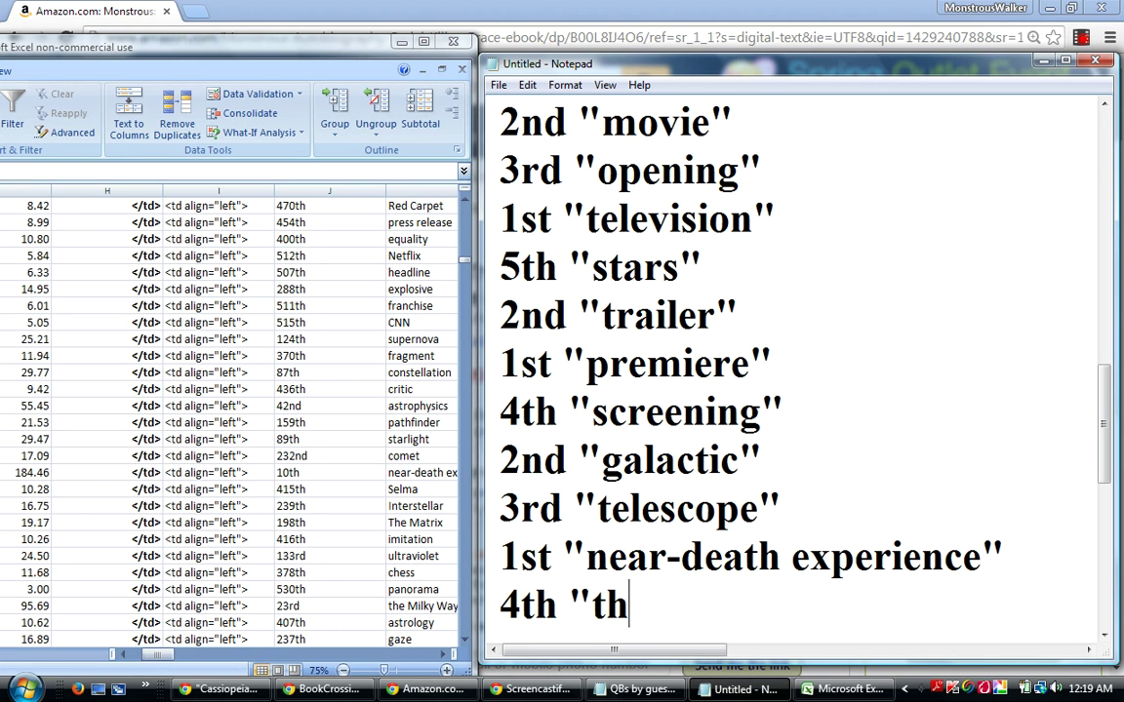
{"action": "type", "text": "e Milky "}
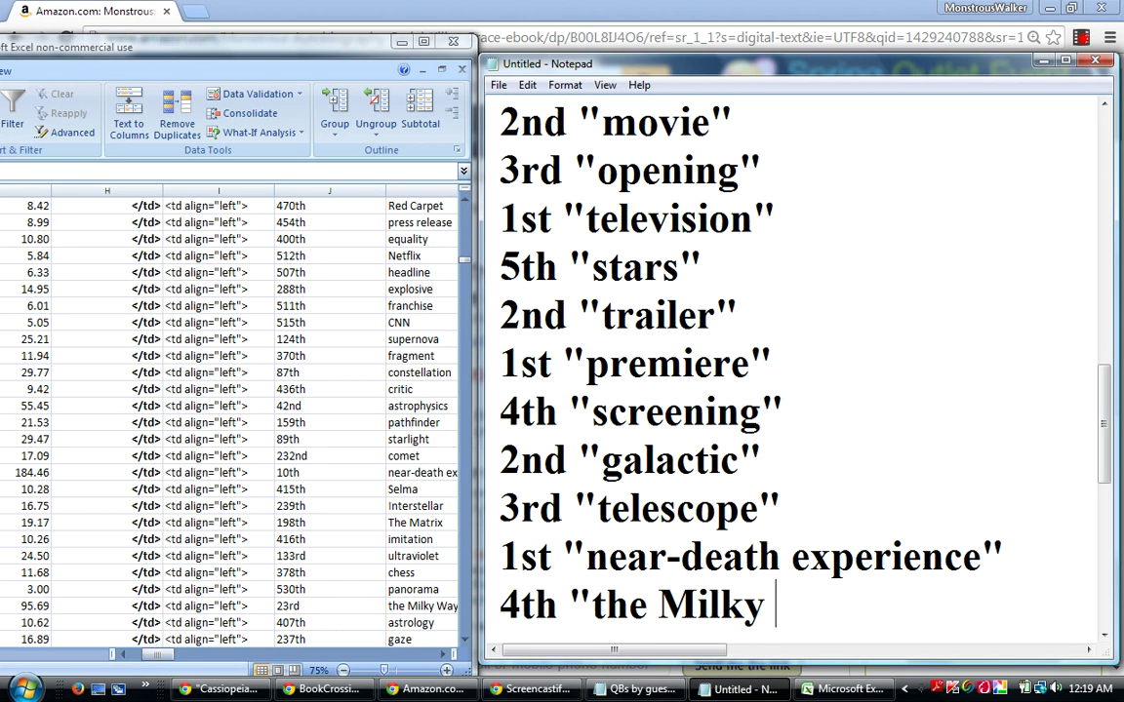
{"action": "type", "text": "Way\""}
{"action": "key", "text": "Return"}
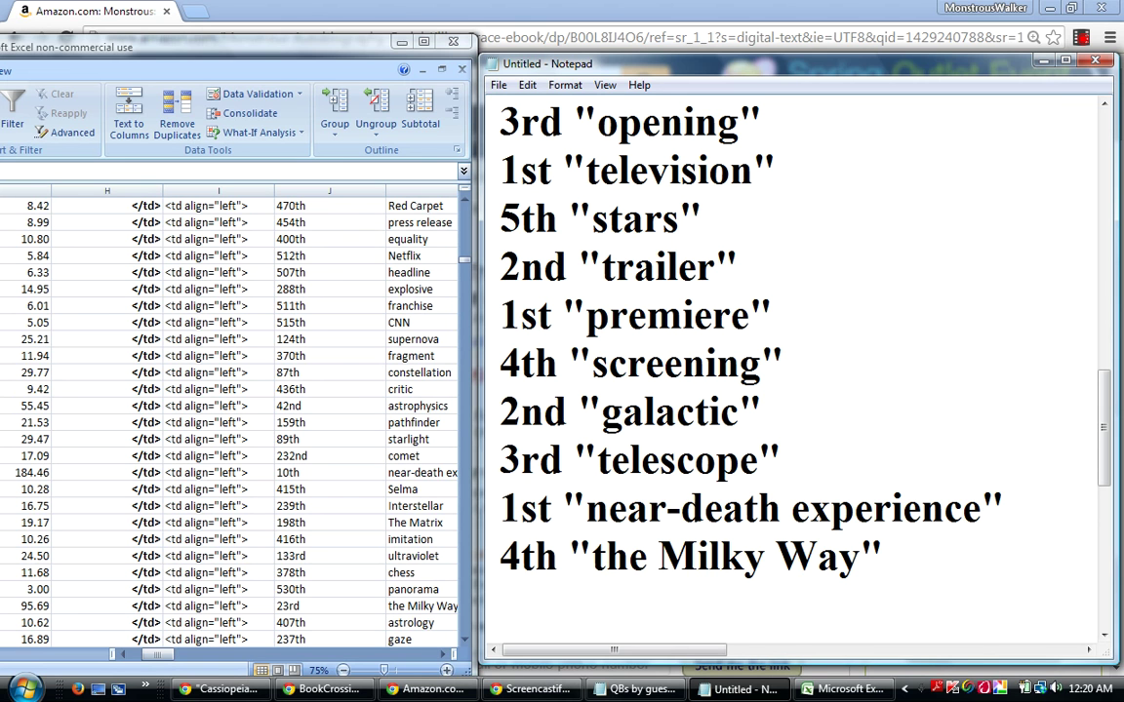
Step a few rows further down the rank column toward luminosity, then start a sheet search.
{"action": "left_click", "coordinate": [200, 613]}
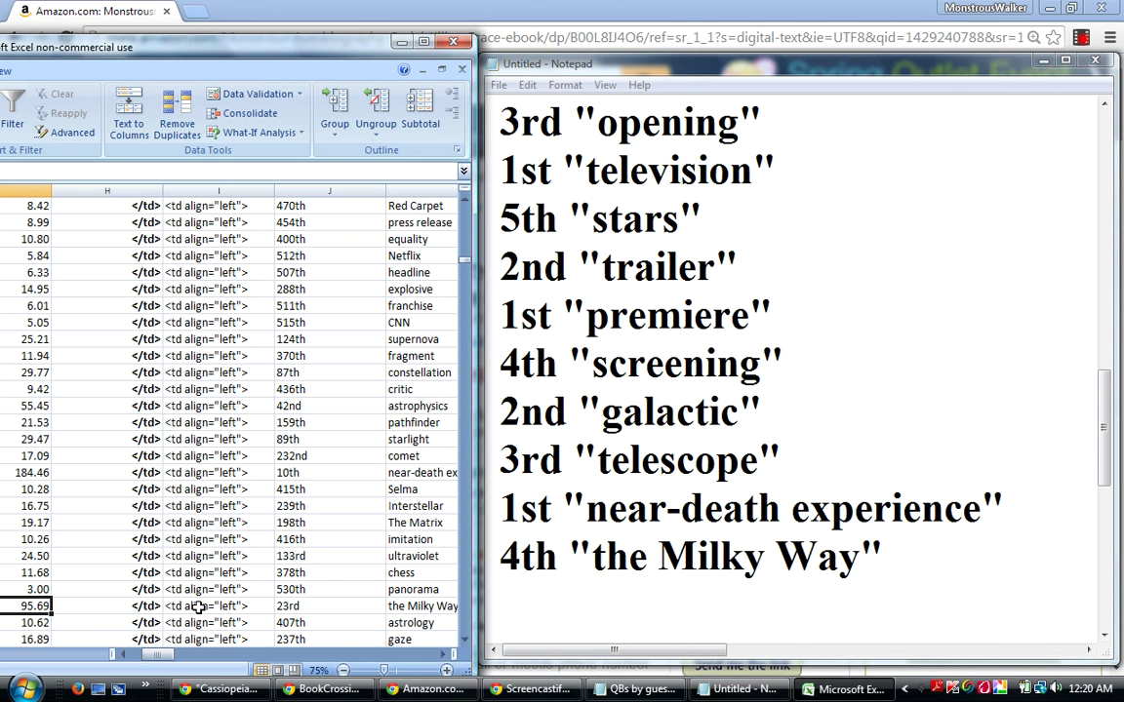
{"action": "left_click", "coordinate": [211, 608]}
{"action": "left_click", "coordinate": [225, 620]}
{"action": "key", "text": "Down"}
{"action": "key", "text": "Down"}
{"action": "key", "text": "Down"}
{"action": "key", "text": "Down"}
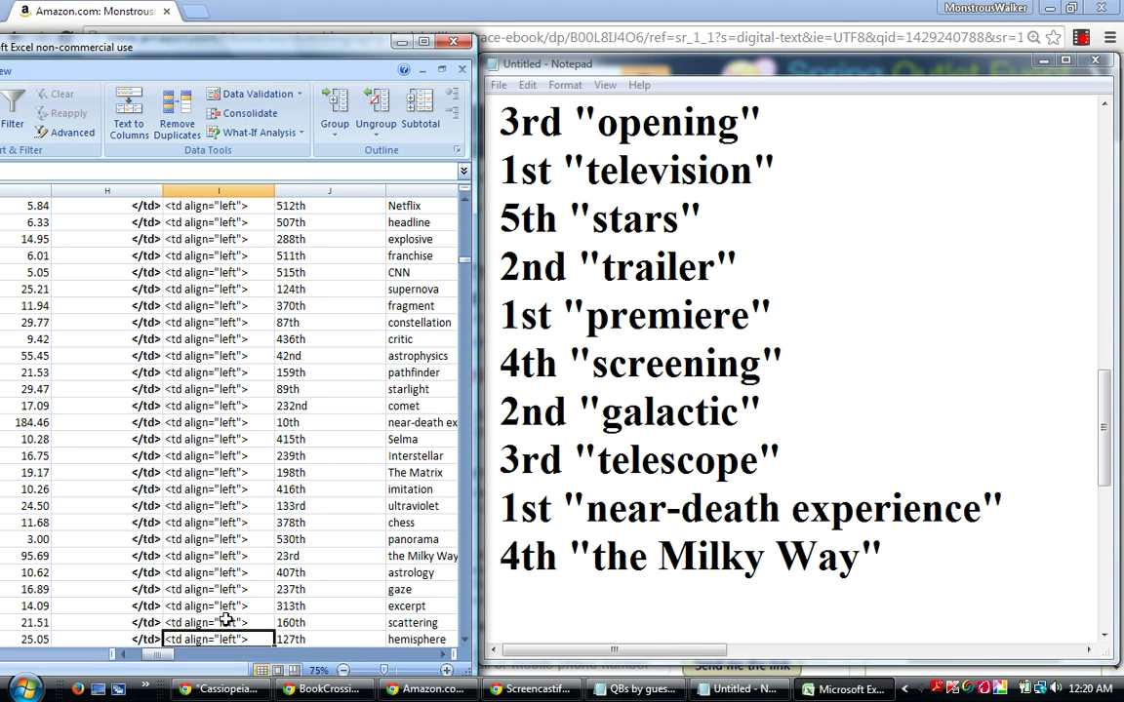
{"action": "key", "text": "Down"}
{"action": "key", "text": "Down"}
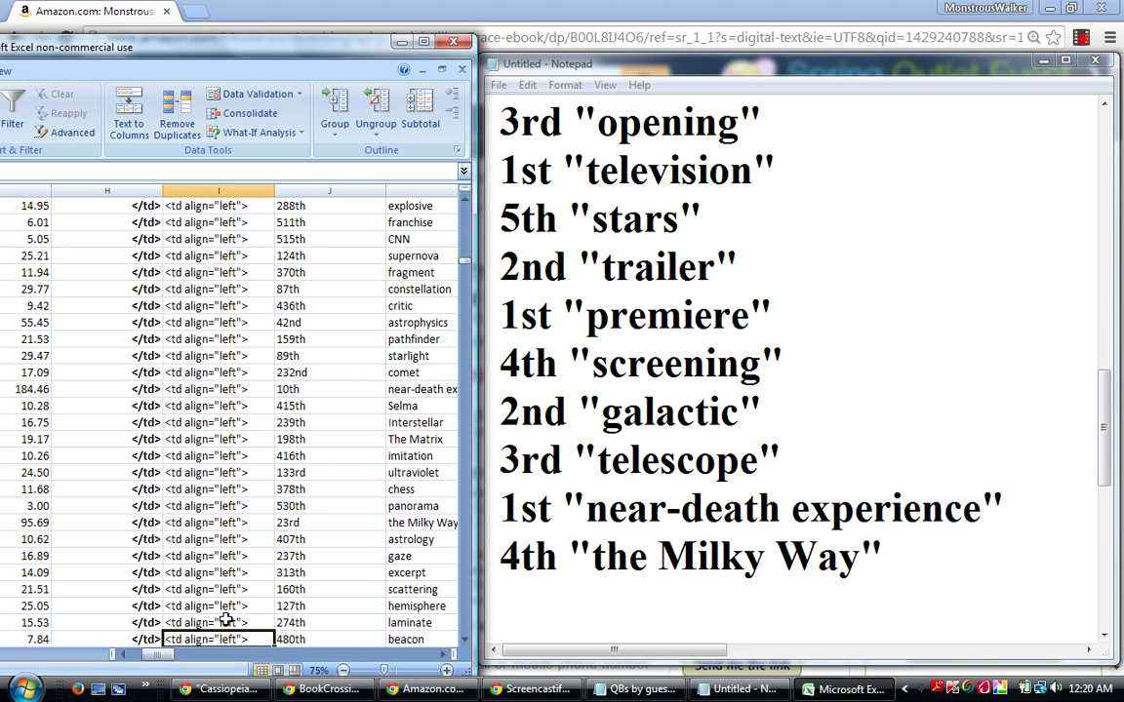
{"action": "key", "text": "Down"}
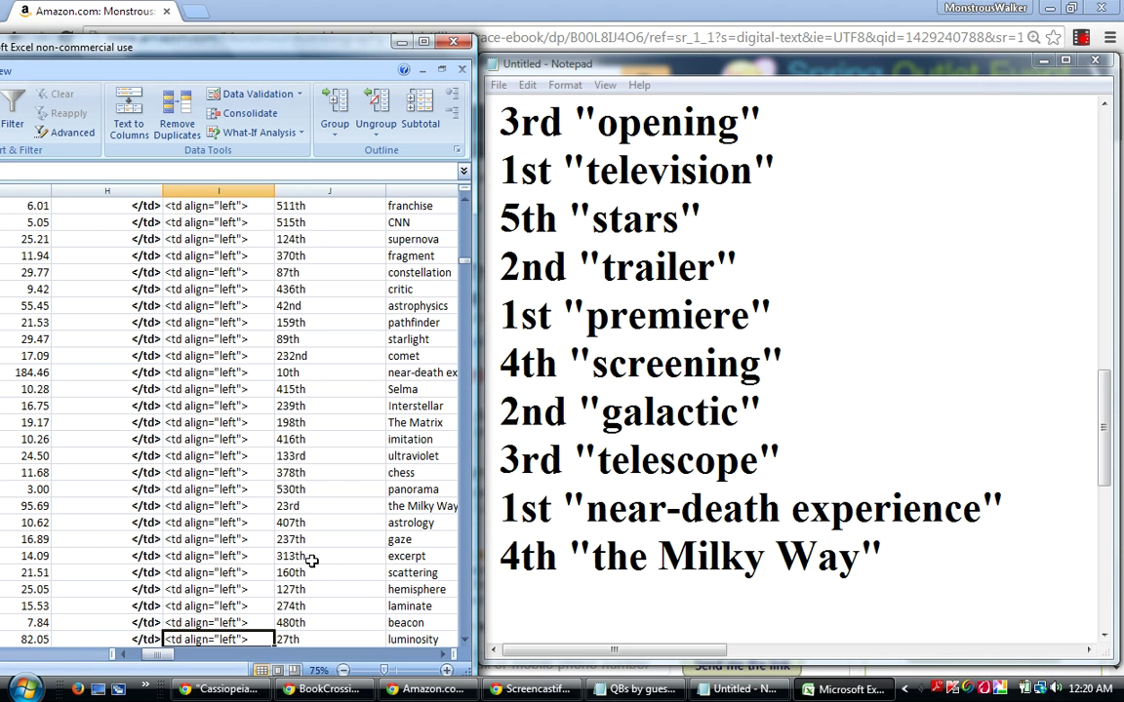
{"action": "key", "text": "ctrl+f"}
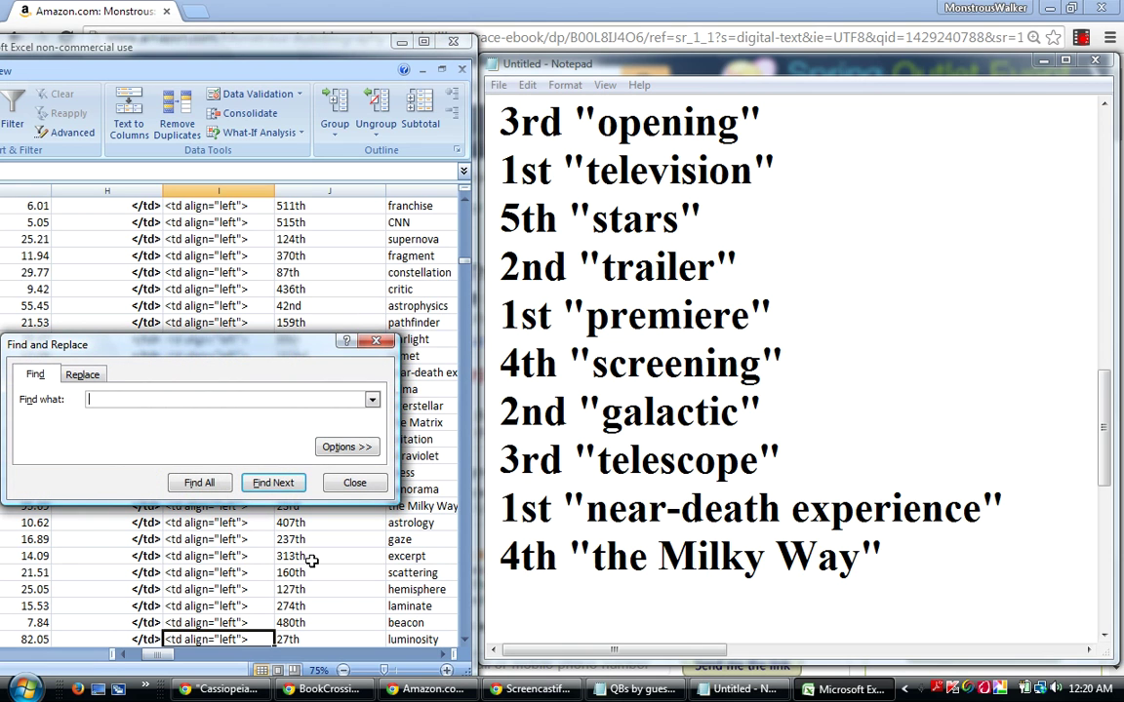
Search the sheet for 'astronomy' and step through its matching cells.
{"action": "type", "text": "astronomy"}
{"action": "key", "text": "Return"}
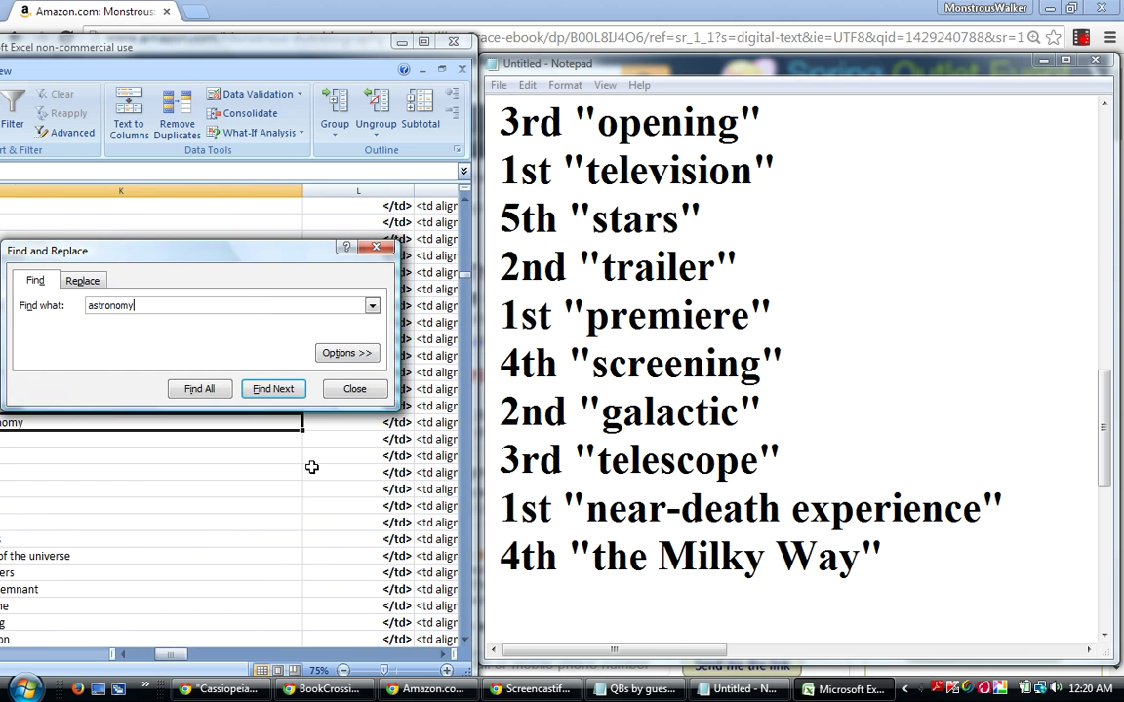
{"action": "left_click_drag", "start_coordinate": [173, 663], "coordinate": [162, 660]}
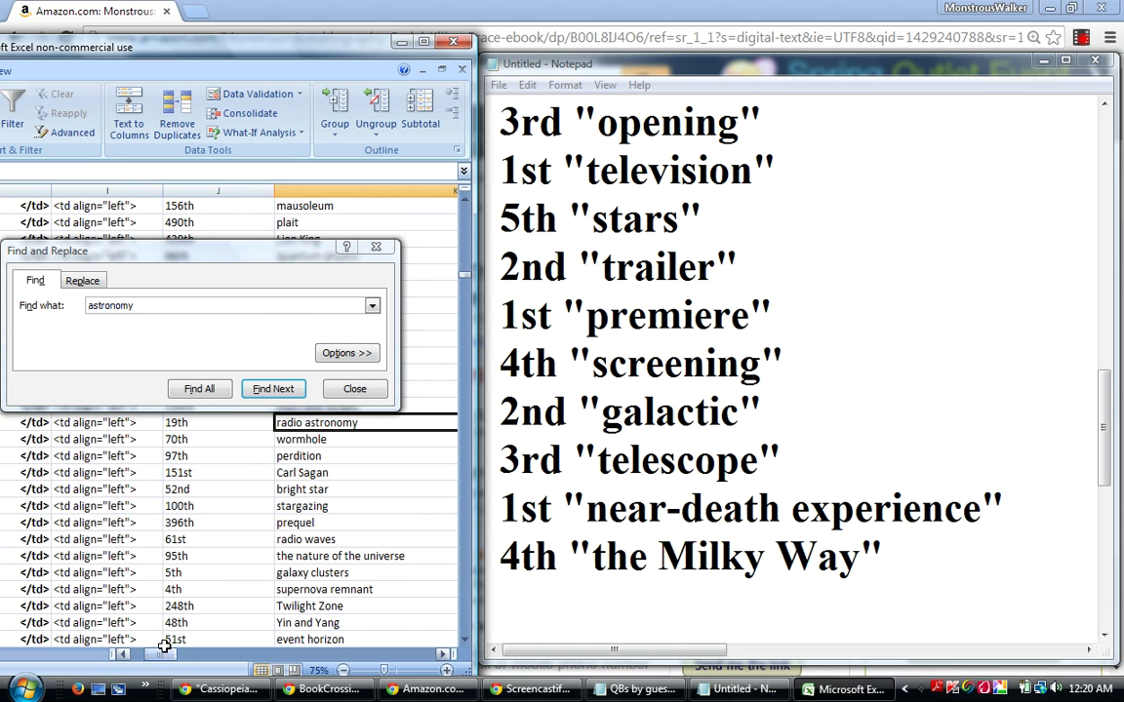
{"action": "left_click", "coordinate": [271, 390]}
{"action": "left_click_drag", "start_coordinate": [170, 661], "coordinate": [168, 660]}
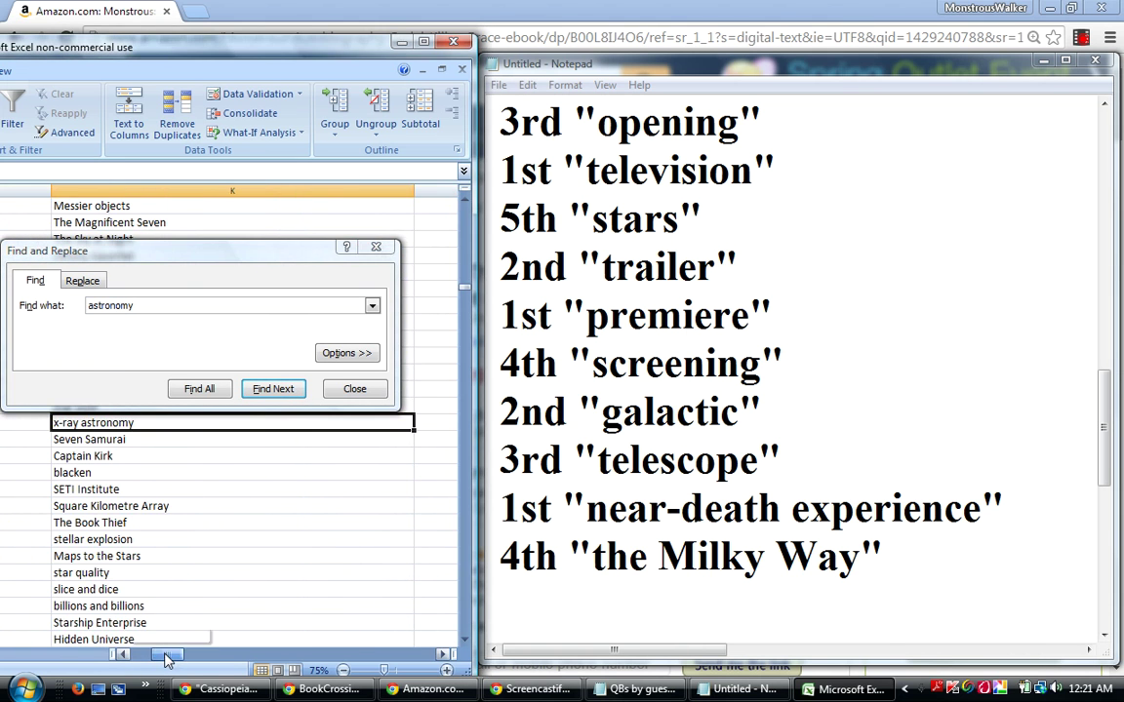
{"action": "left_click", "coordinate": [289, 392]}
{"action": "left_click_drag", "start_coordinate": [168, 661], "coordinate": [164, 666]}
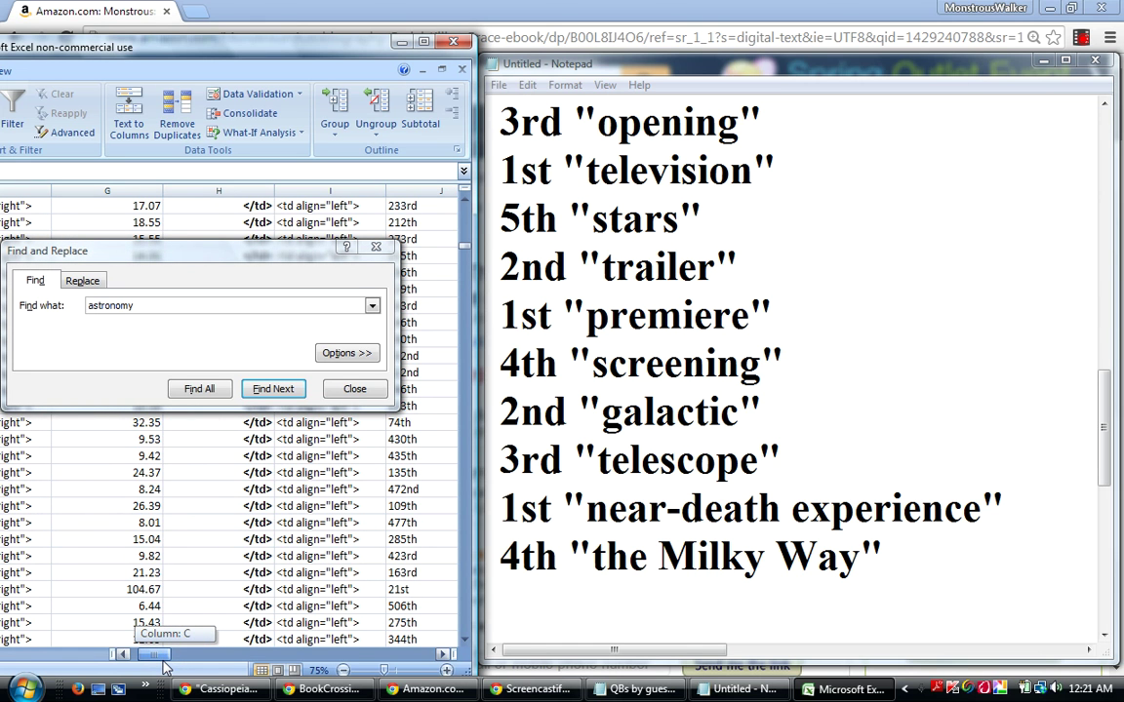
{"action": "left_click_drag", "start_coordinate": [164, 667], "coordinate": [162, 668]}
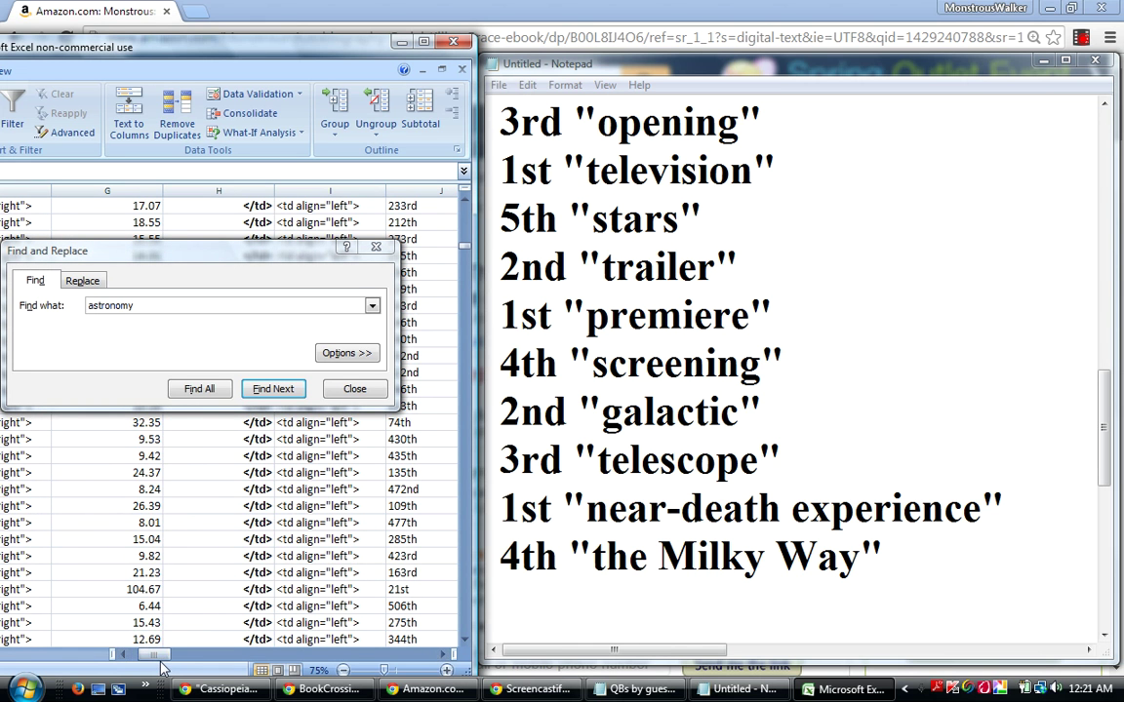
Change the search term to 'astrophysics', find it, and close the search dialog.
{"action": "left_click", "coordinate": [149, 307]}
{"action": "key", "text": "BackSpace"}
{"action": "key", "text": "BackSpace"}
{"action": "key", "text": "BackSpace"}
{"action": "key", "text": "BackSpace"}
{"action": "key", "text": "BackSpace"}
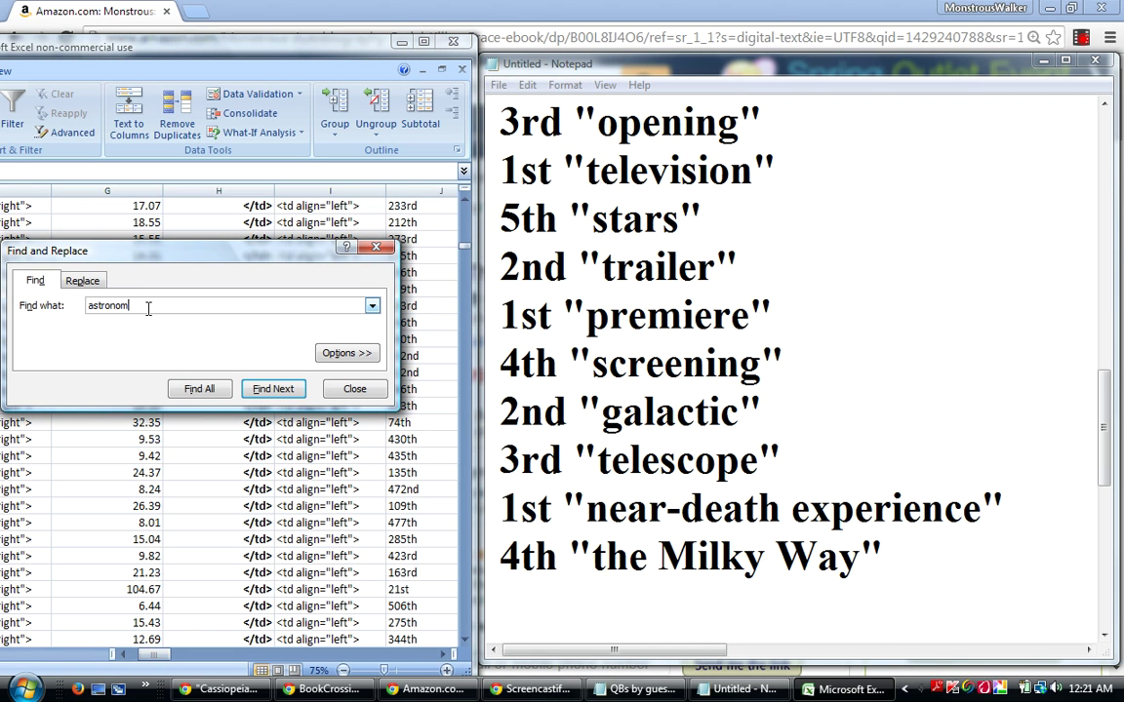
{"action": "key", "text": "BackSpace"}
{"action": "key", "text": "BackSpace"}
{"action": "type", "text": "trophysics"}
{"action": "key", "text": "Return"}
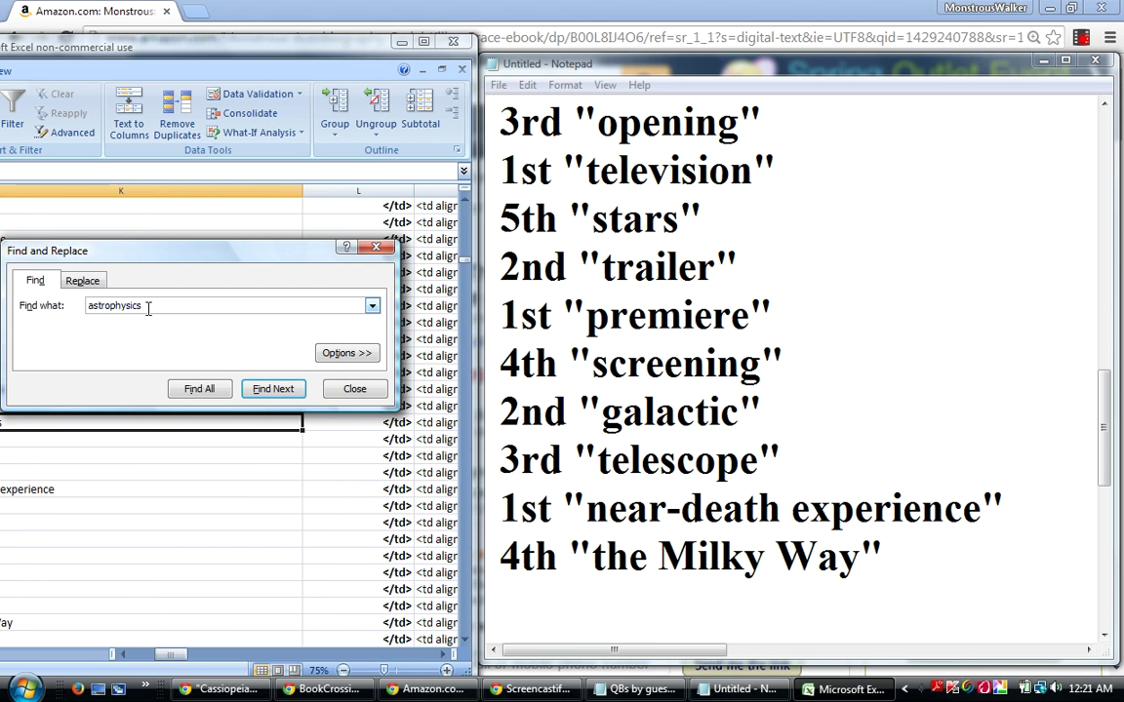
{"action": "left_click_drag", "start_coordinate": [178, 663], "coordinate": [155, 661]}
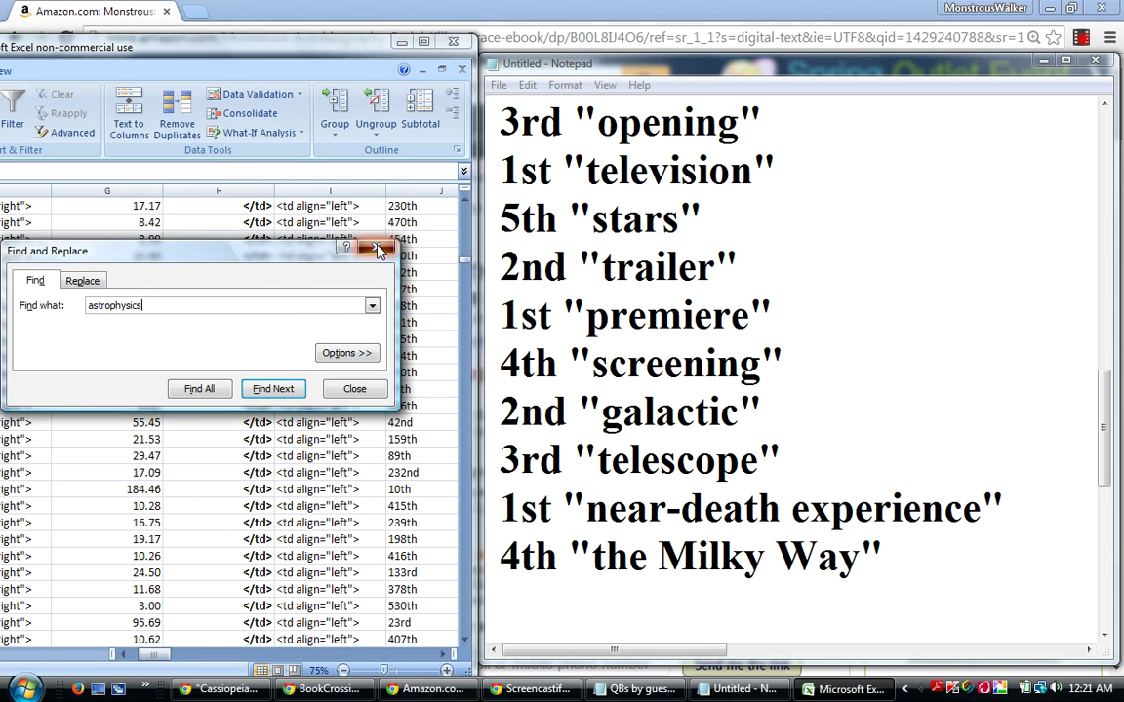
{"action": "left_click", "coordinate": [375, 246]}
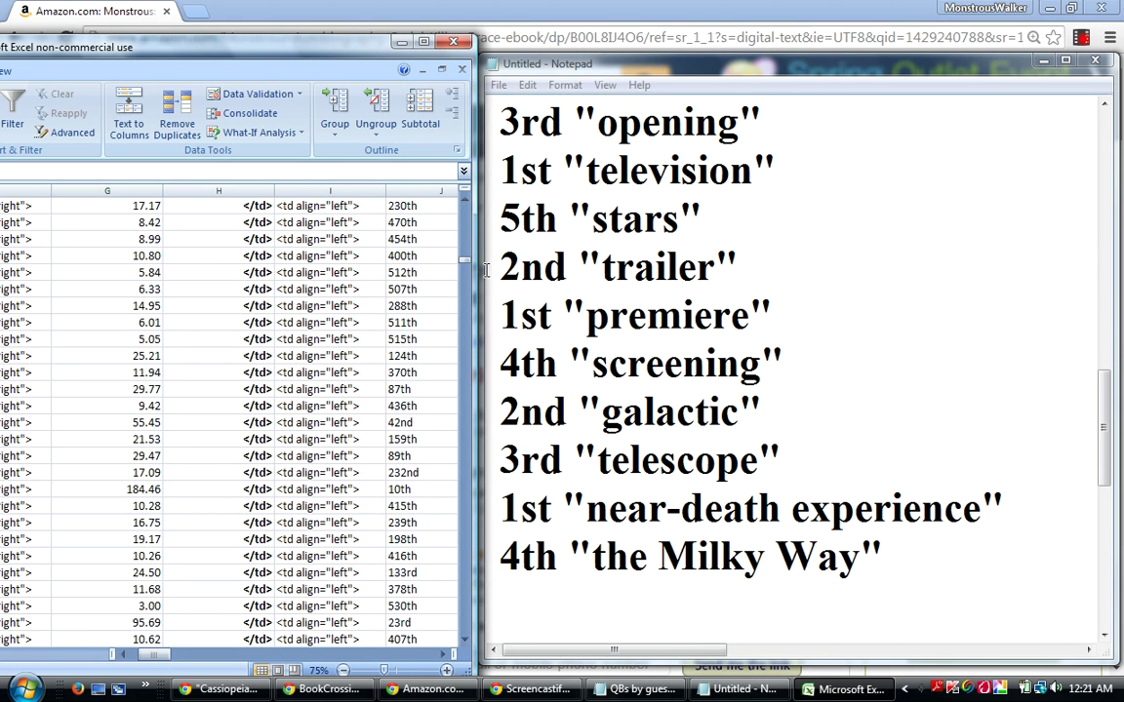
Check telescope's 26th rank (82.44 score) against the telescope line in Notepad, then search again.
{"action": "left_click_drag", "start_coordinate": [465, 264], "coordinate": [473, 250]}
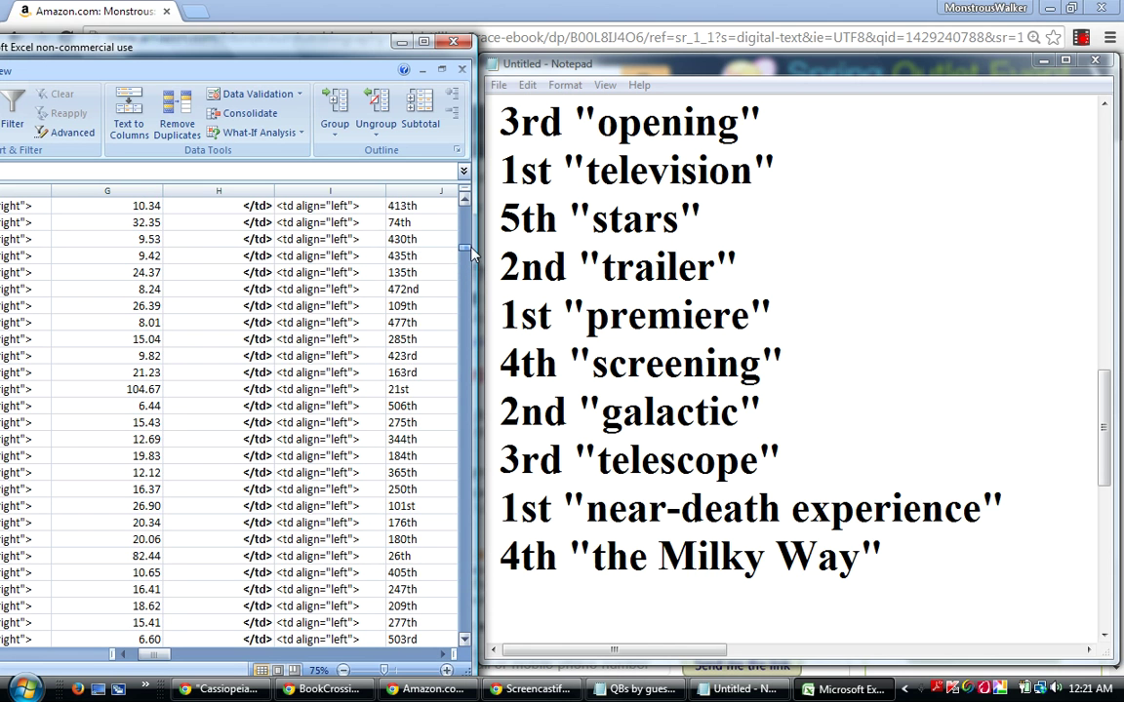
{"action": "left_click", "coordinate": [154, 558]}
{"action": "key", "text": "Right"}
{"action": "key", "text": "Right"}
{"action": "key", "text": "Right"}
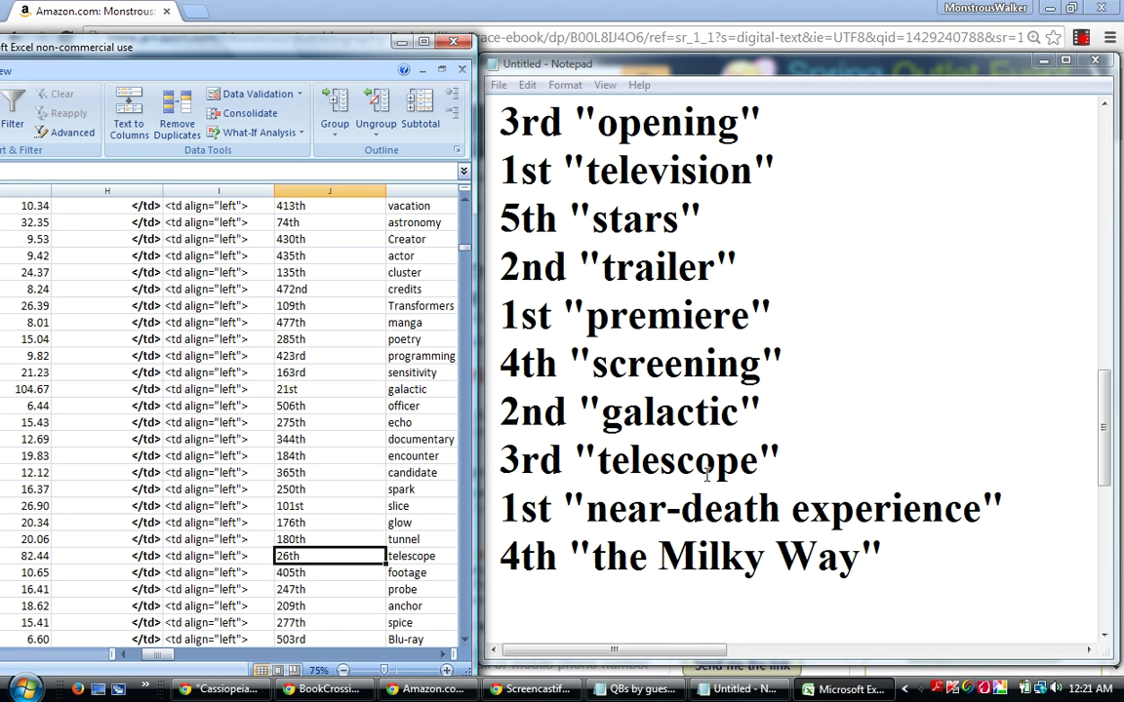
{"action": "left_click_drag", "start_coordinate": [498, 462], "coordinate": [775, 444]}
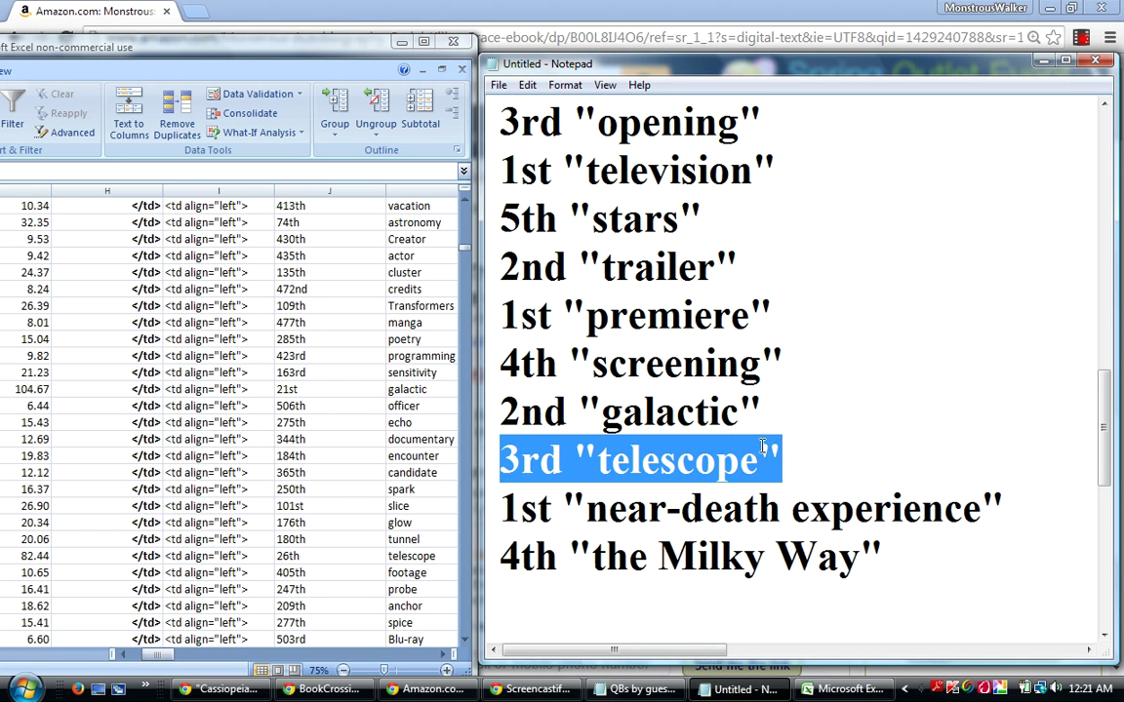
{"action": "left_click", "coordinate": [834, 449]}
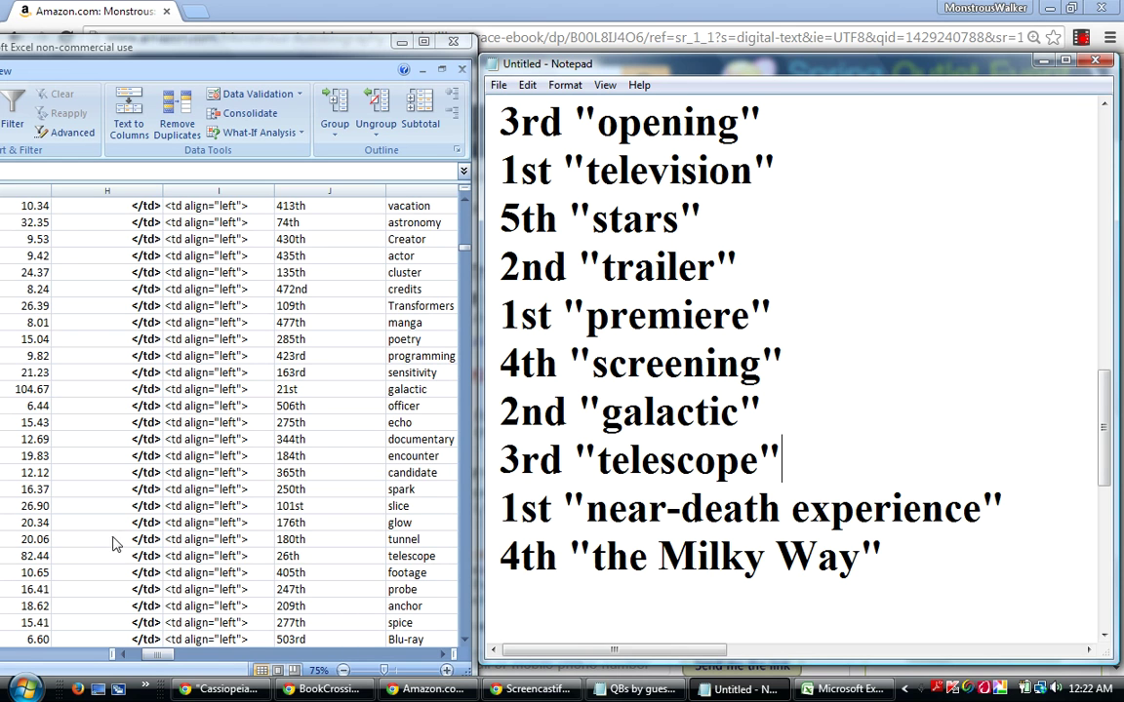
{"action": "left_click", "coordinate": [36, 555]}
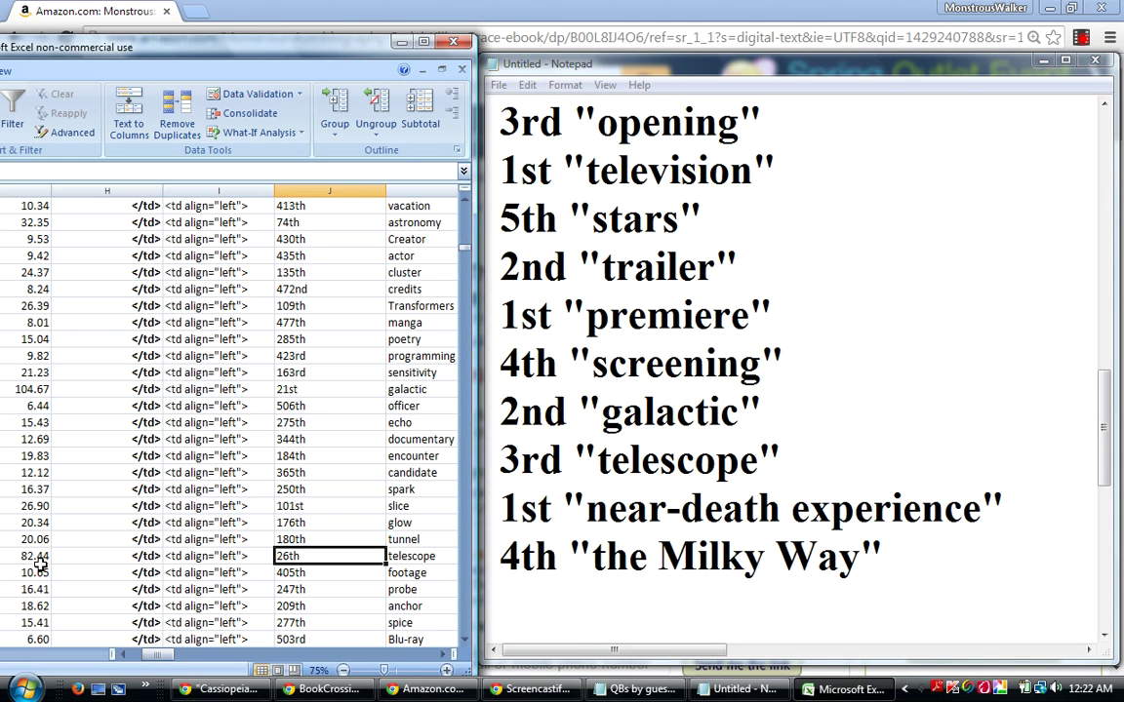
{"action": "left_click", "coordinate": [36, 555]}
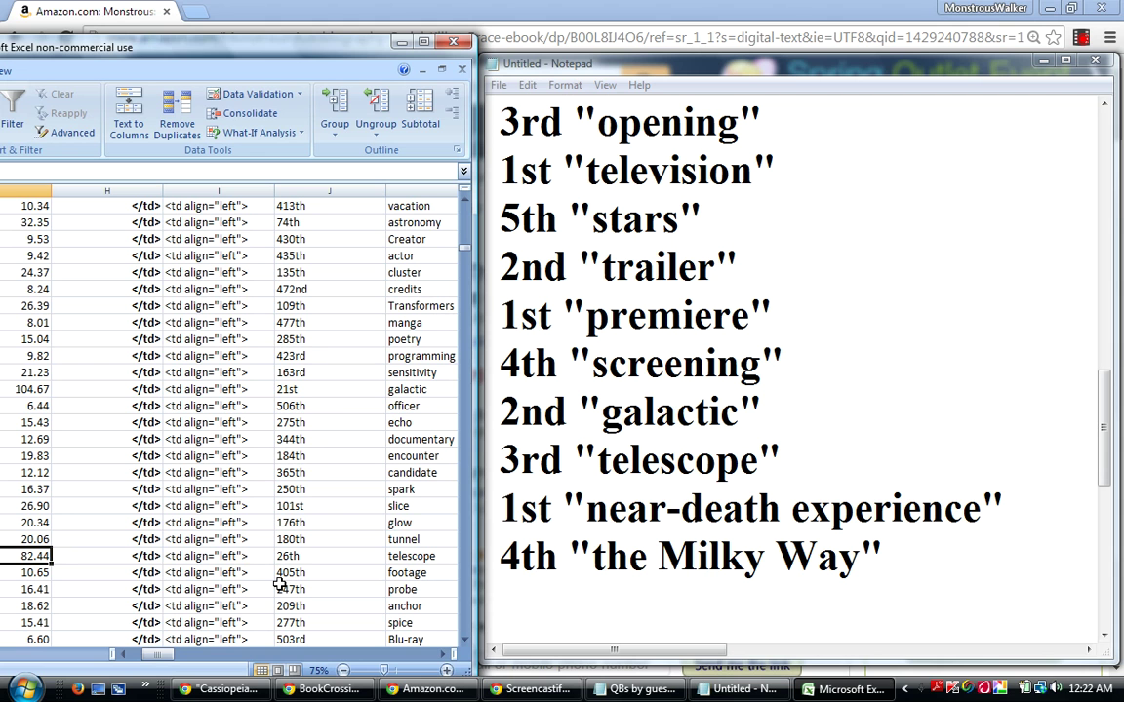
{"action": "key", "text": "ctrl+f"}
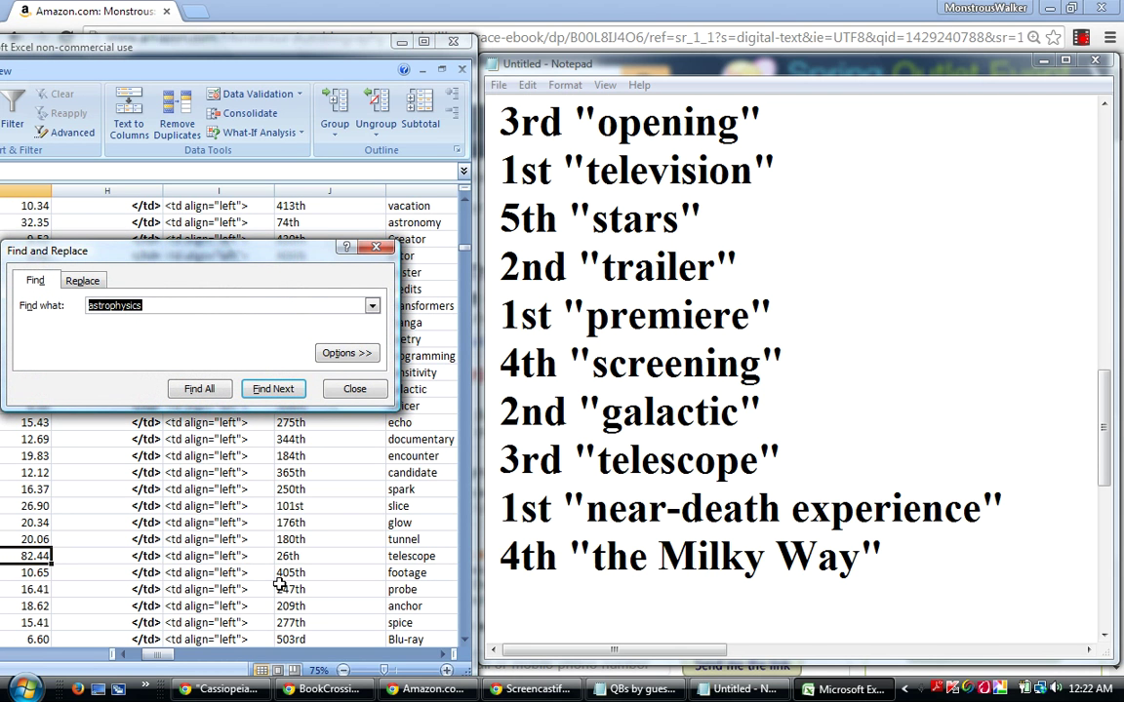
Search for 'luminosity' to reach its 27th-rank row, then close the dialog.
{"action": "type", "text": "luminosity"}
{"action": "key", "text": "Return"}
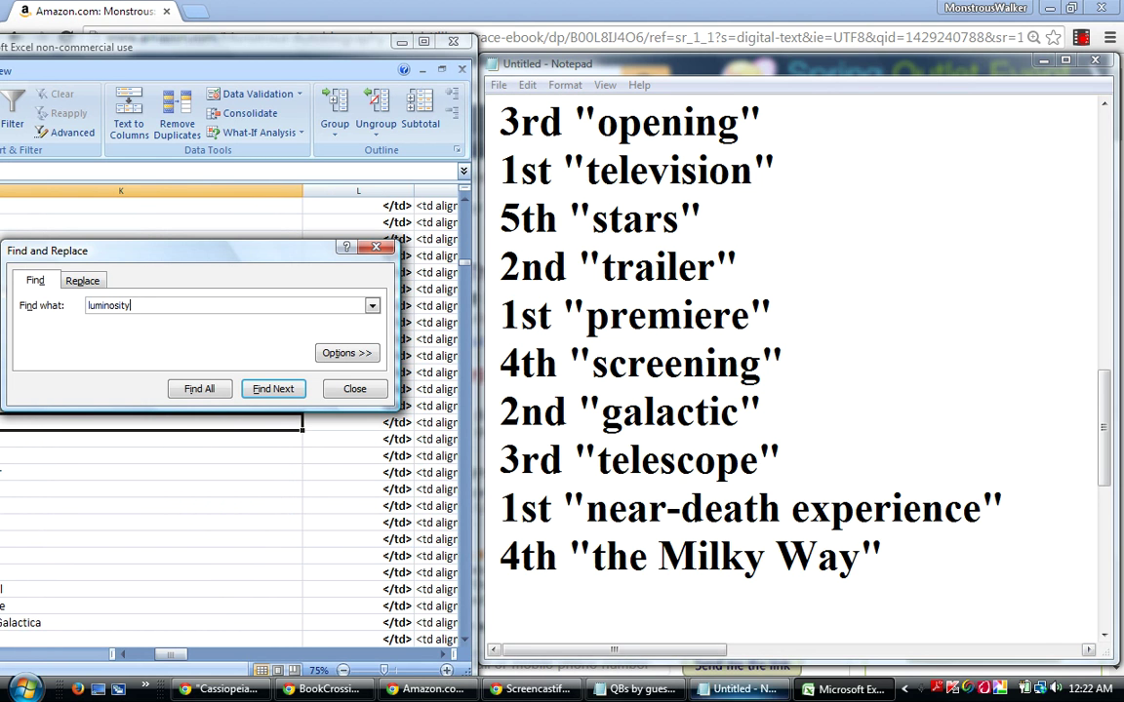
{"action": "left_click_drag", "start_coordinate": [173, 654], "coordinate": [140, 591]}
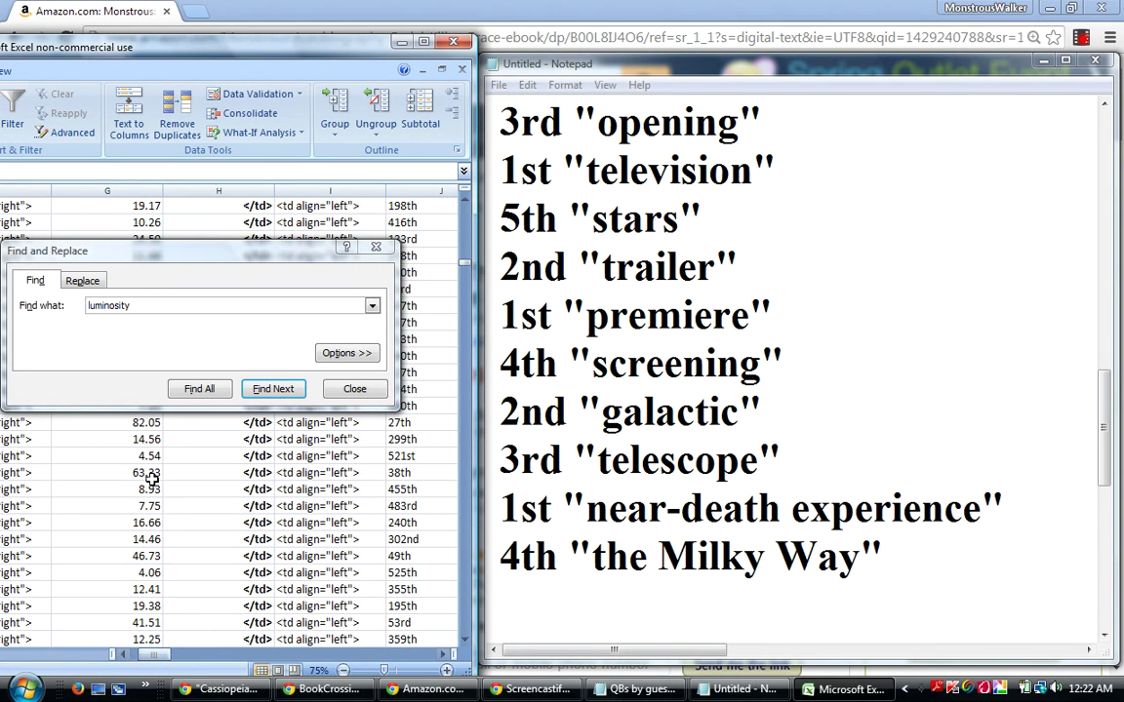
{"action": "left_click", "coordinate": [354, 389]}
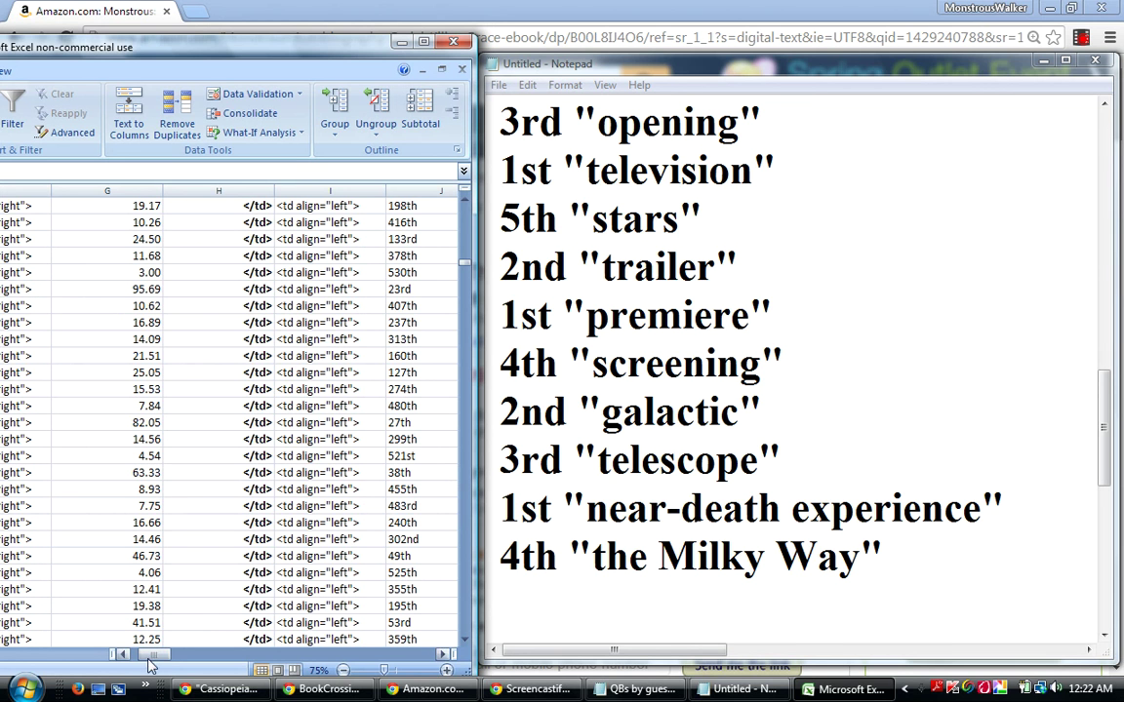
Scroll back to the word columns and step down from luminosity in column I.
{"action": "left_click_drag", "start_coordinate": [160, 660], "coordinate": [156, 655]}
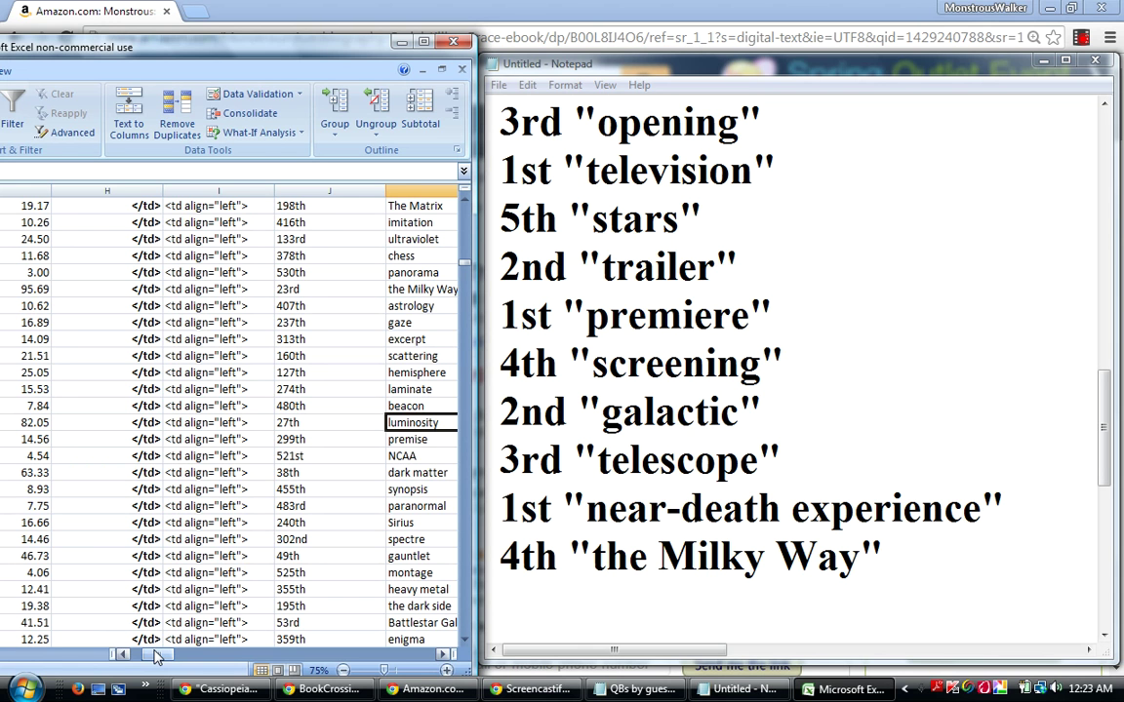
{"action": "key", "text": "Left"}
{"action": "key", "text": "Left"}
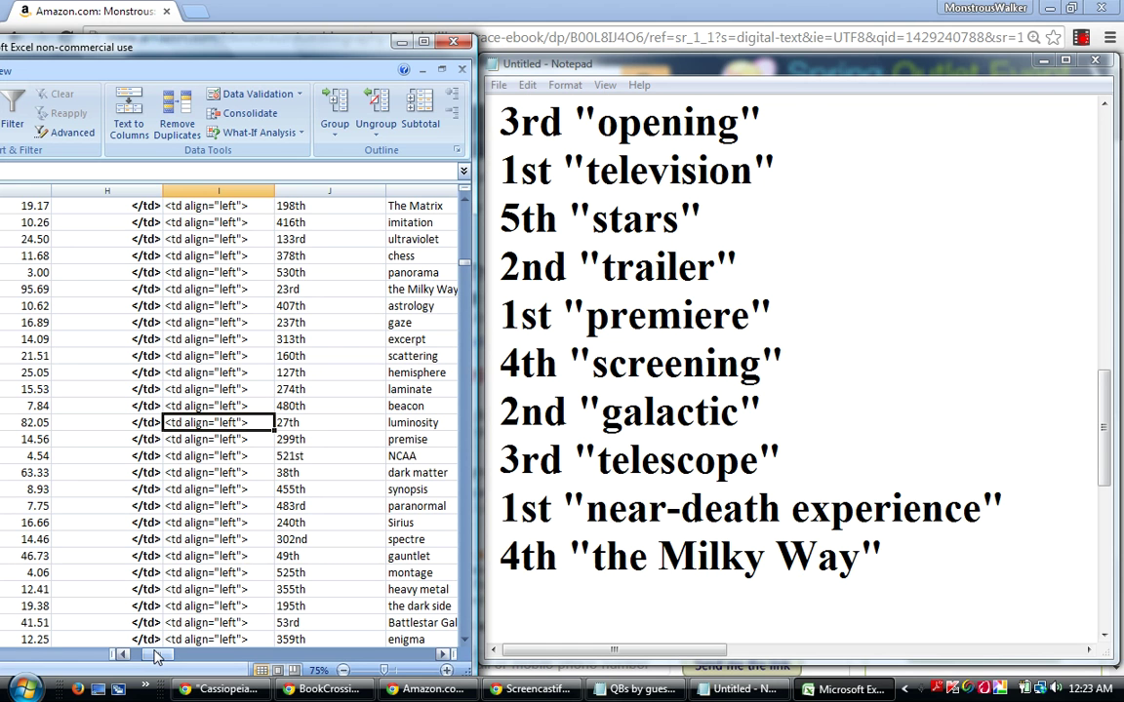
{"action": "key", "text": "Down"}
{"action": "key", "text": "Down"}
{"action": "key", "text": "Down"}
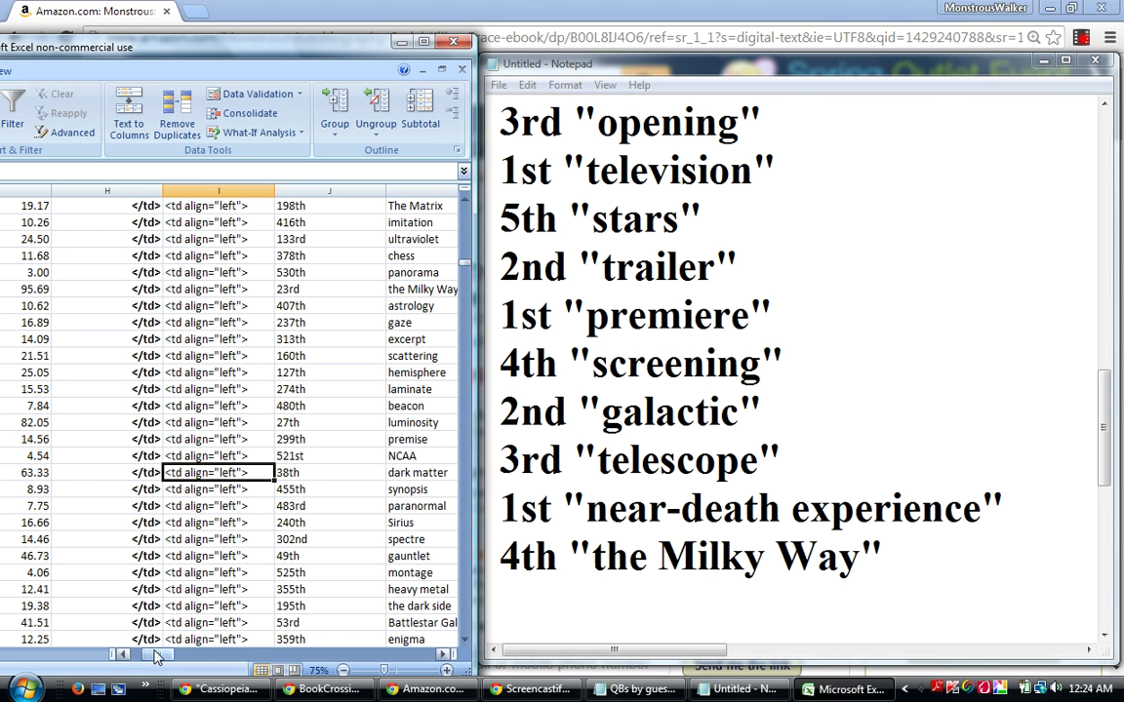
Scan down past showbiz and The Big Bang to redshift, ranked 20th with 109.11.
{"action": "key", "text": "Down"}
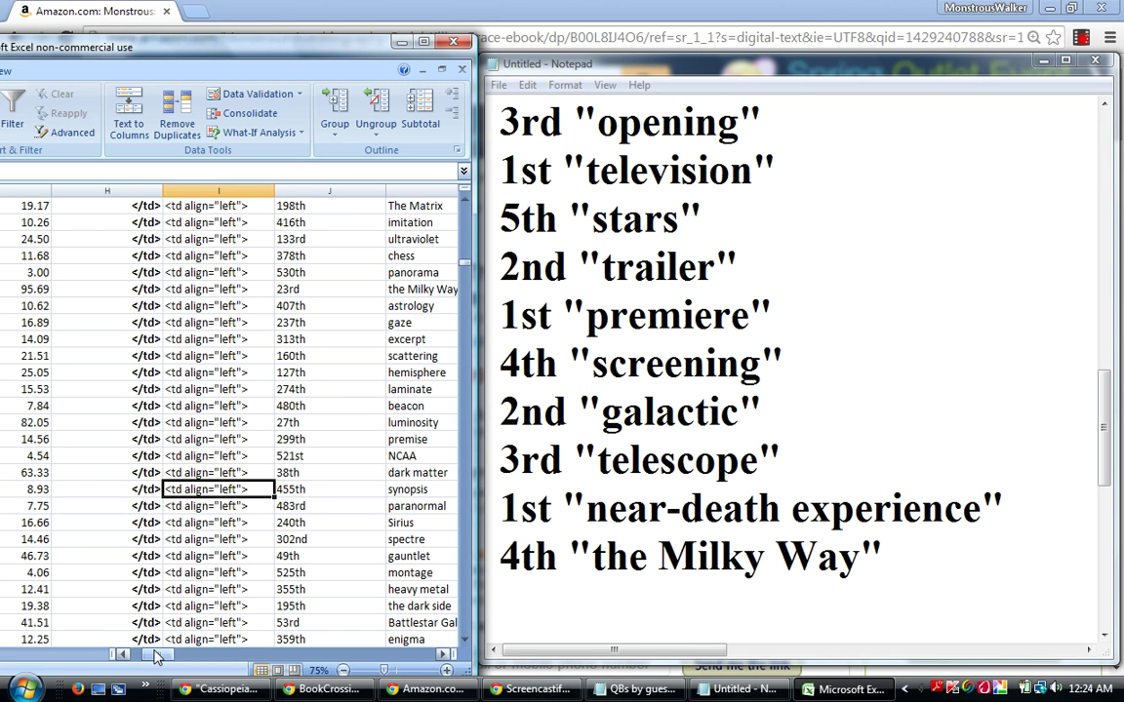
{"action": "key", "text": "Down"}
{"action": "key", "text": "Down"}
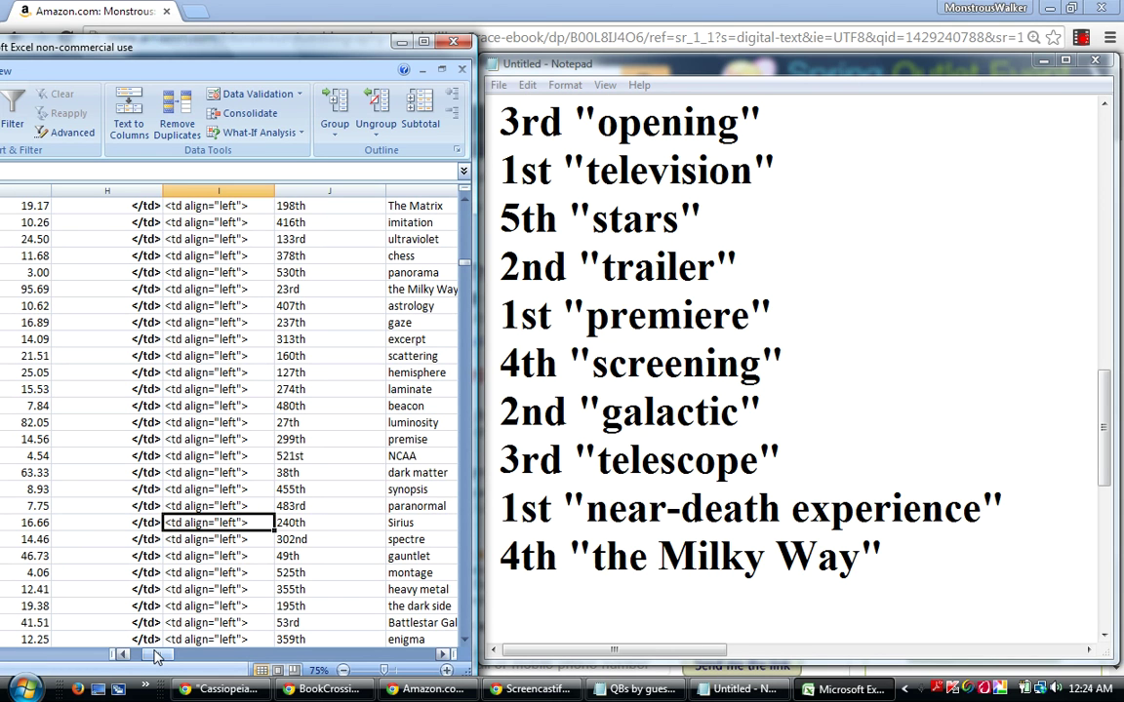
{"action": "key", "text": "Down"}
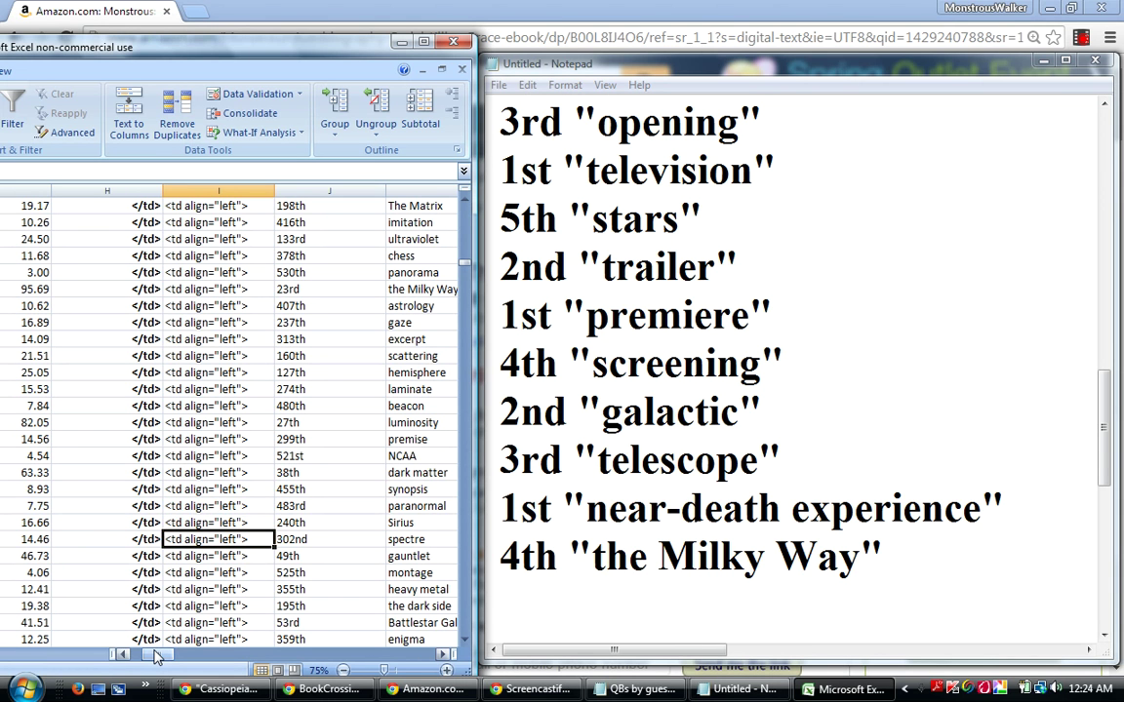
{"action": "key", "text": "Down"}
{"action": "key", "text": "Down"}
{"action": "key", "text": "Down"}
{"action": "key", "text": "Down"}
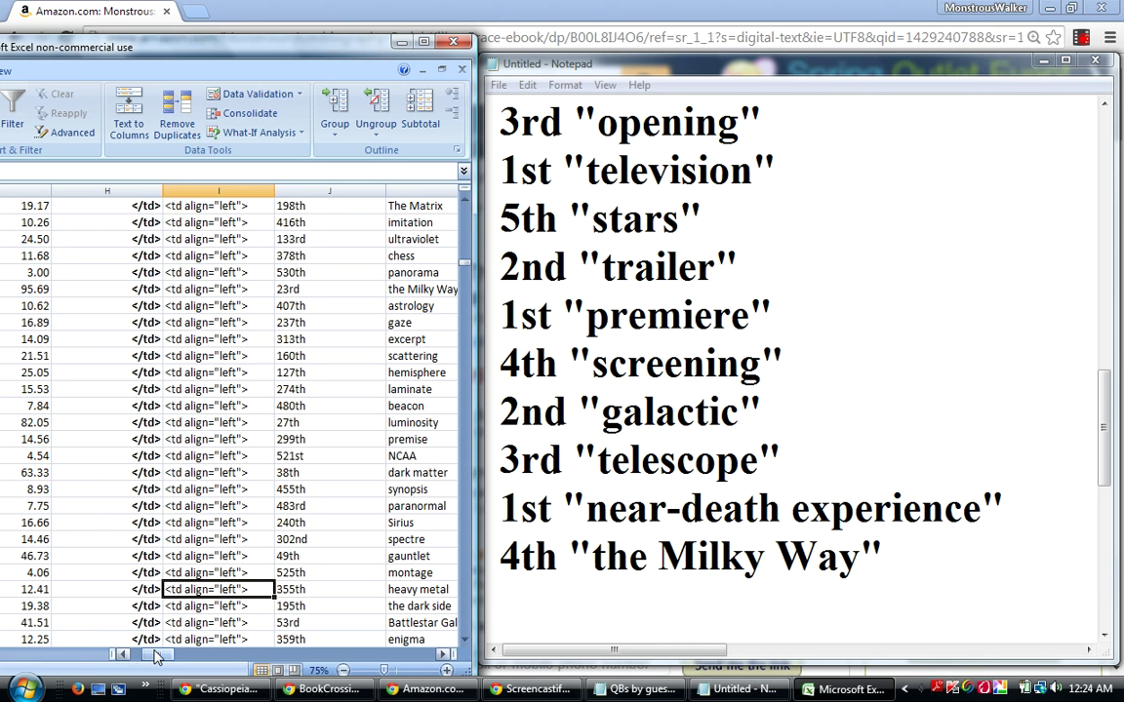
{"action": "key", "text": "Down"}
{"action": "key", "text": "Down"}
{"action": "key", "text": "Down"}
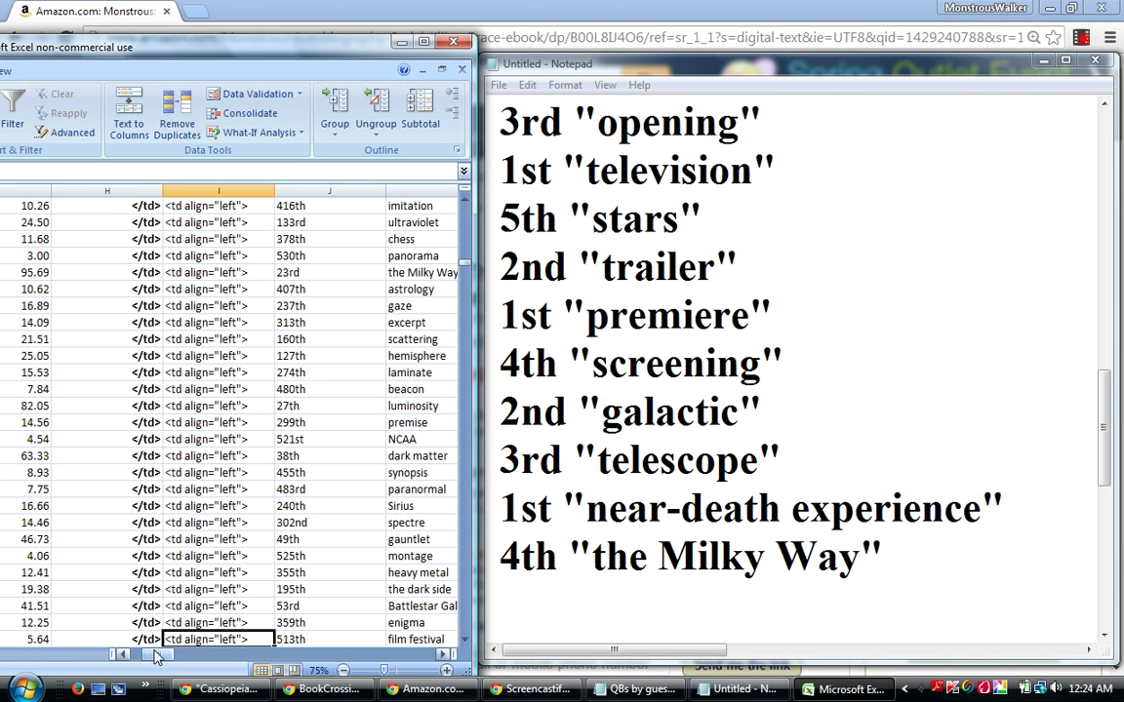
{"action": "key", "text": "Down"}
{"action": "key", "text": "Down"}
{"action": "key", "text": "Down"}
{"action": "key", "text": "Down"}
{"action": "key", "text": "Down"}
{"action": "key", "text": "Down"}
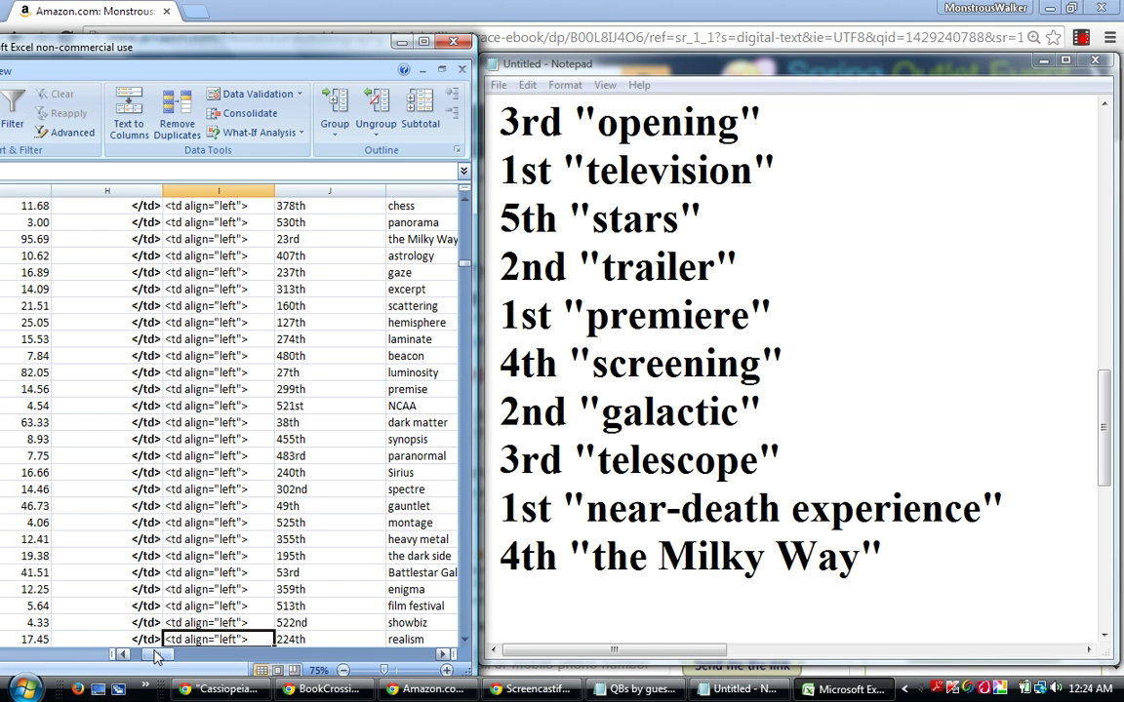
{"action": "key", "text": "Down"}
{"action": "key", "text": "Down"}
{"action": "key", "text": "Down"}
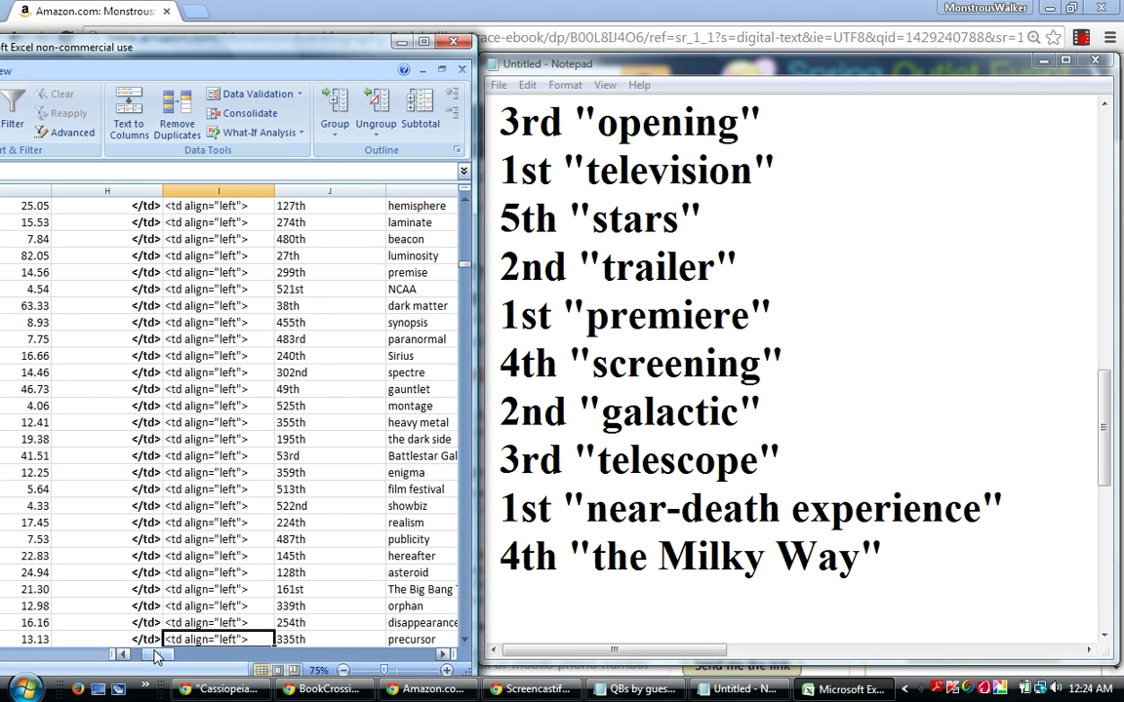
{"action": "key", "text": "Down"}
{"action": "key", "text": "Down"}
{"action": "key", "text": "Down"}
{"action": "key", "text": "Down"}
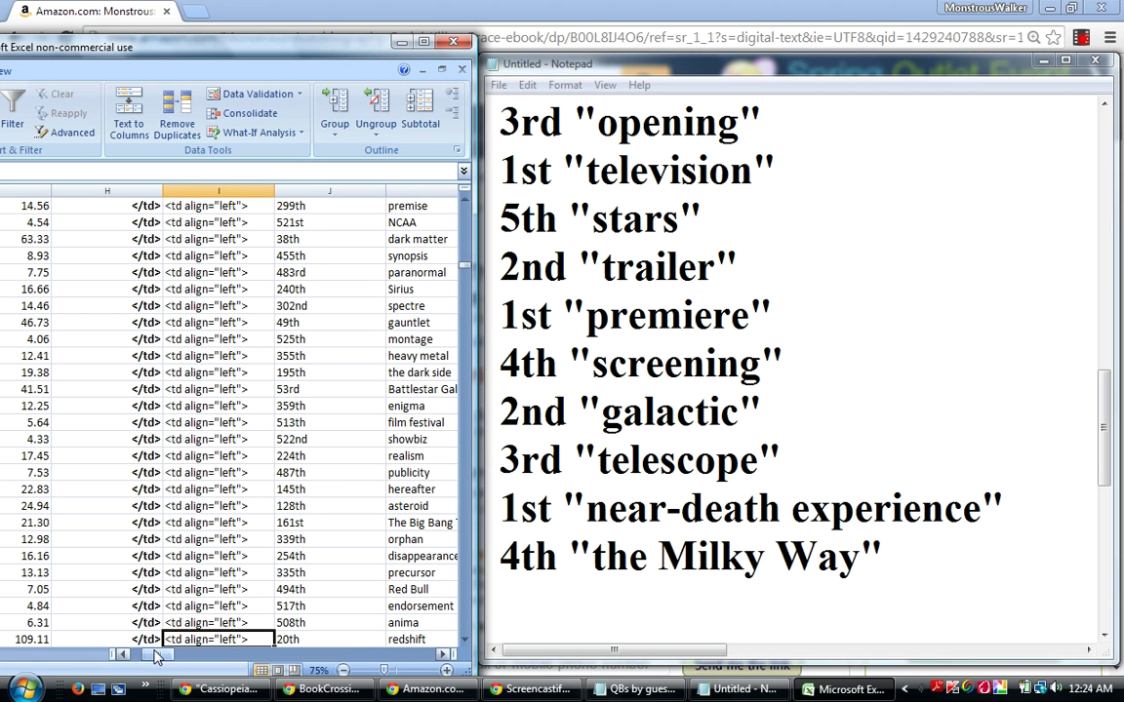
{"action": "key", "text": "Down"}
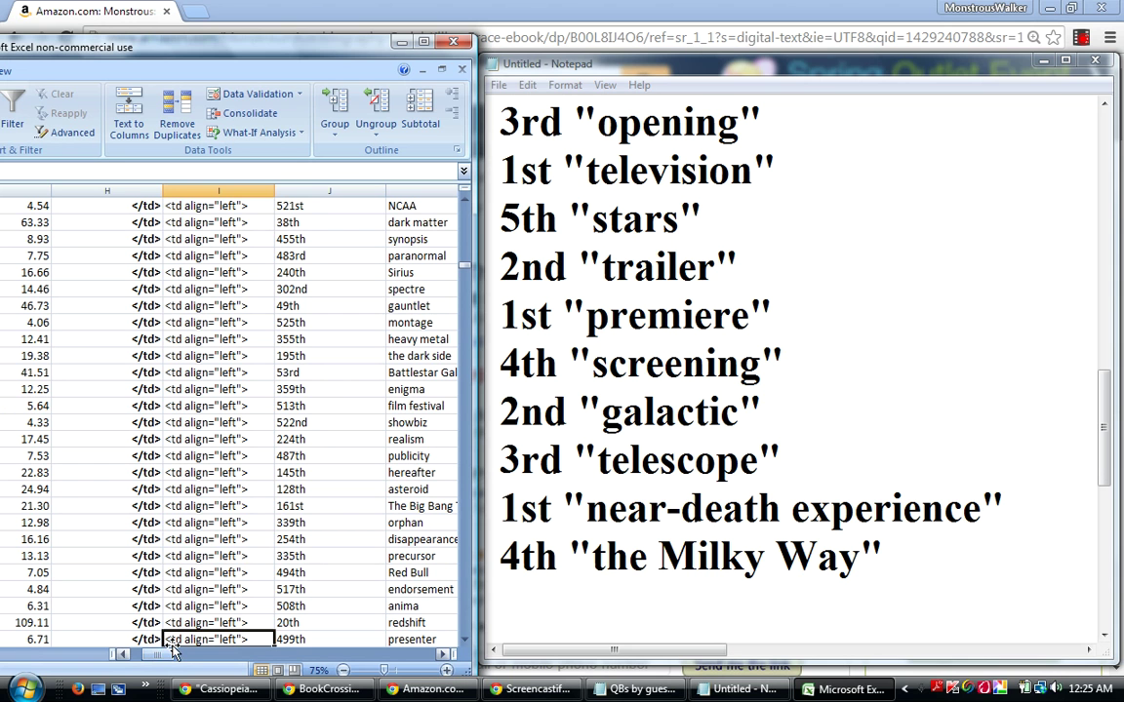
Append 3rd "redshift" to the Notepad list, followed by a blank line.
{"action": "left_click", "coordinate": [520, 597]}
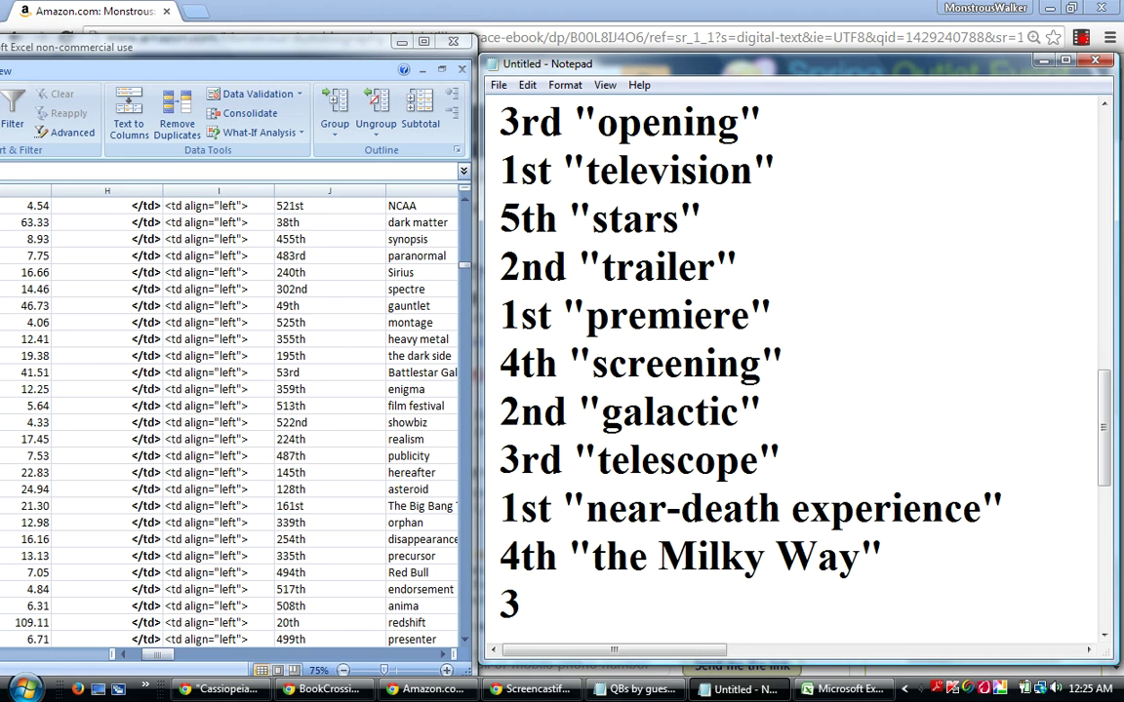
{"action": "type", "text": "rd \"reds"}
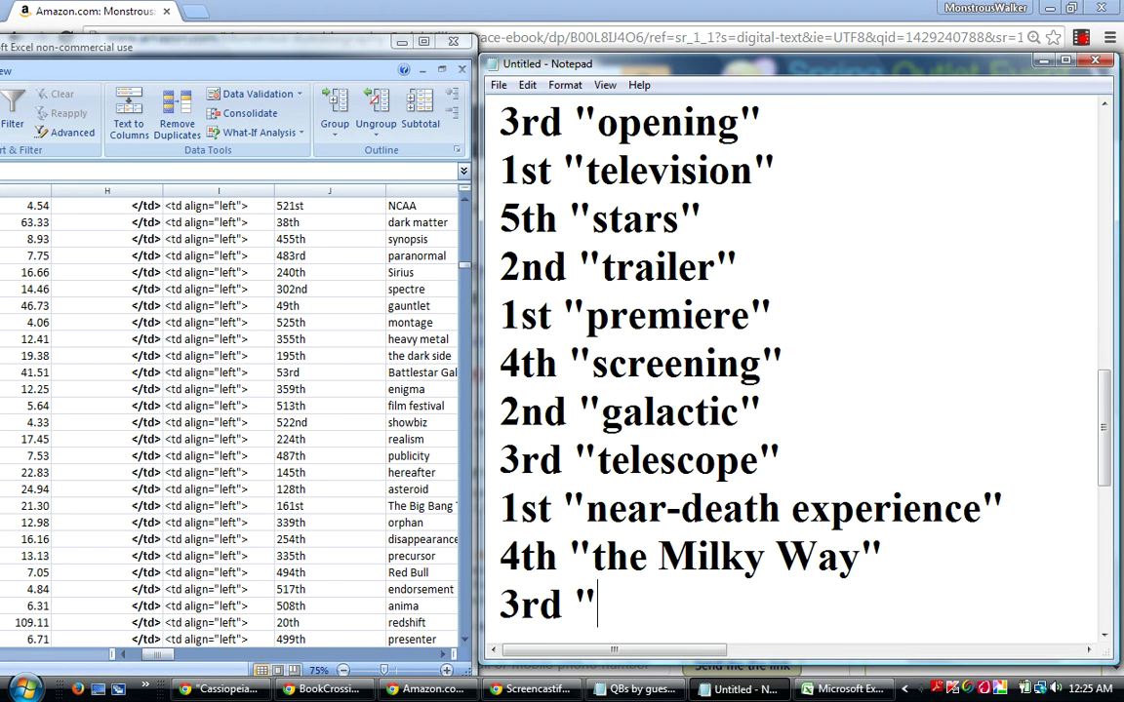
{"action": "type", "text": "hift\""}
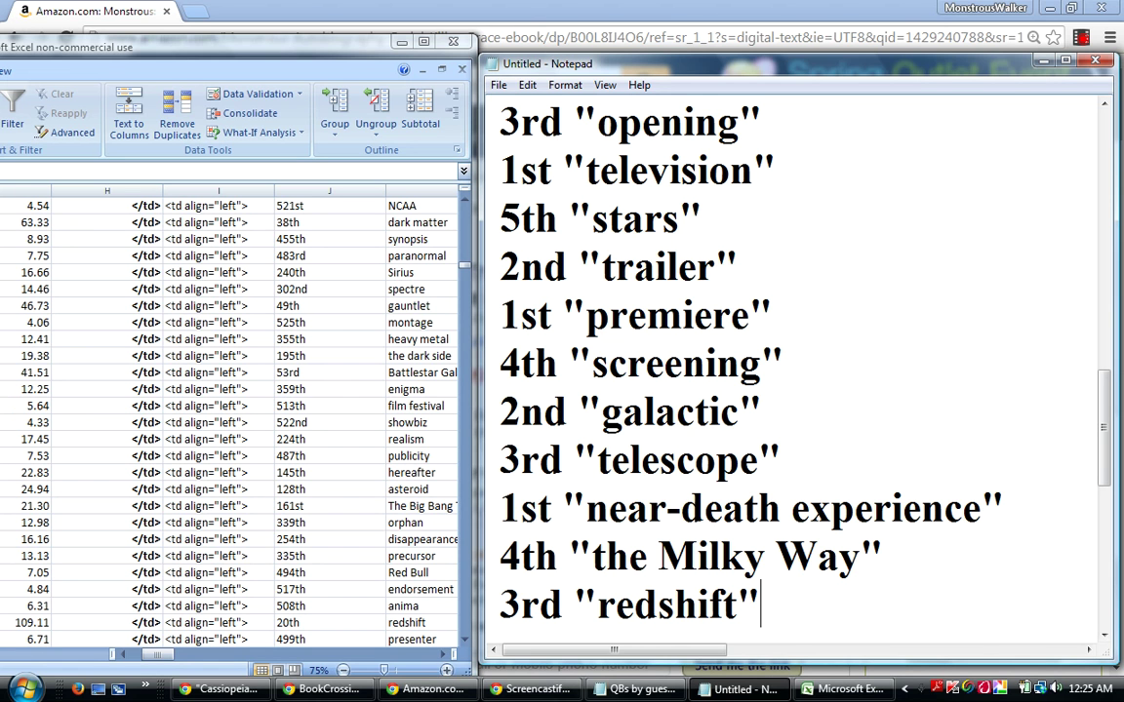
{"action": "key", "text": "Return"}
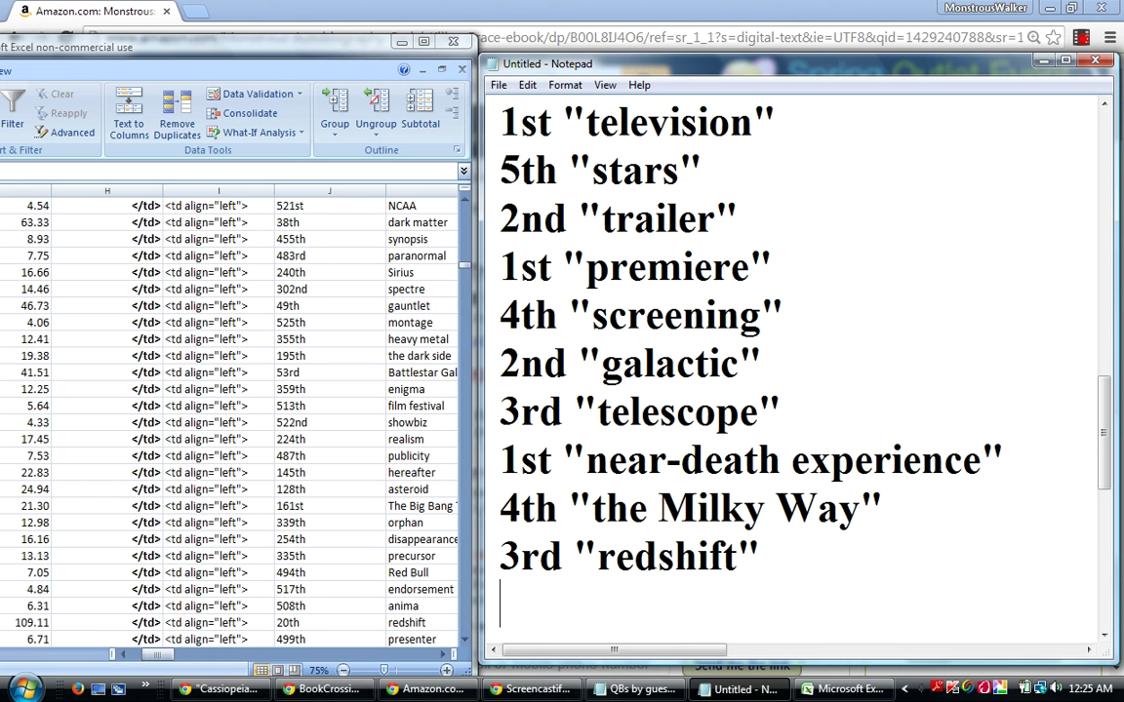
{"action": "key", "text": "Return"}
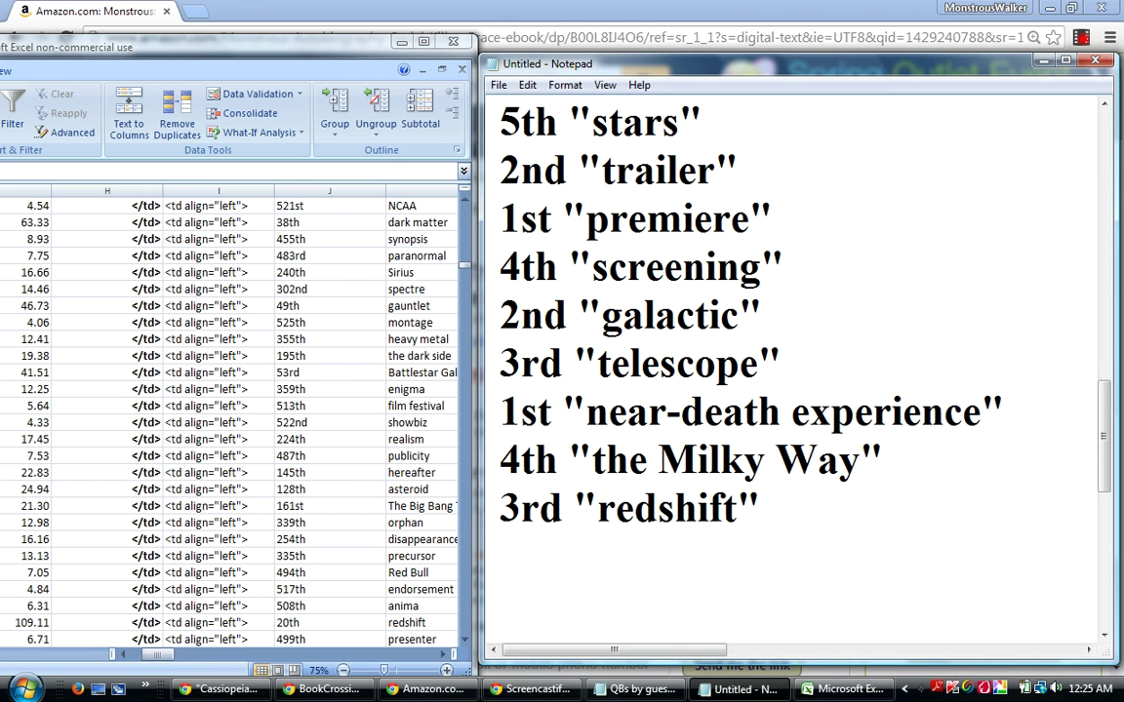
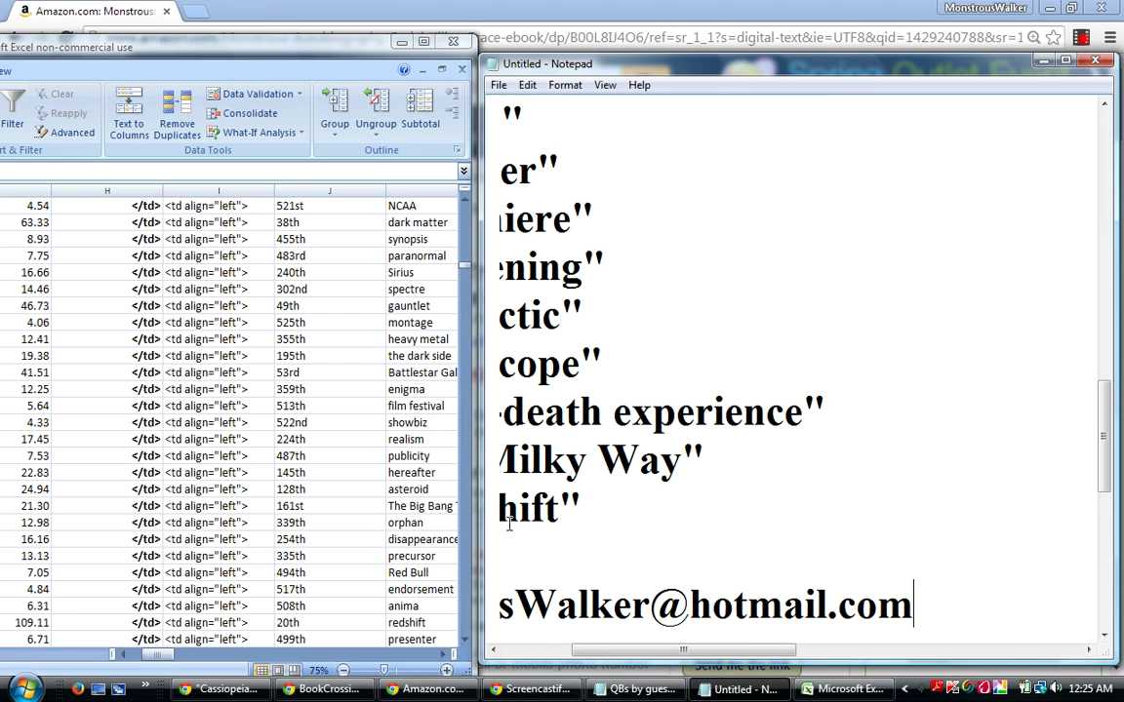
Type an e-mail address on the new line, then scroll left and widen the Notepad window.
{"action": "left_click_drag", "start_coordinate": [696, 664], "coordinate": [612, 664]}
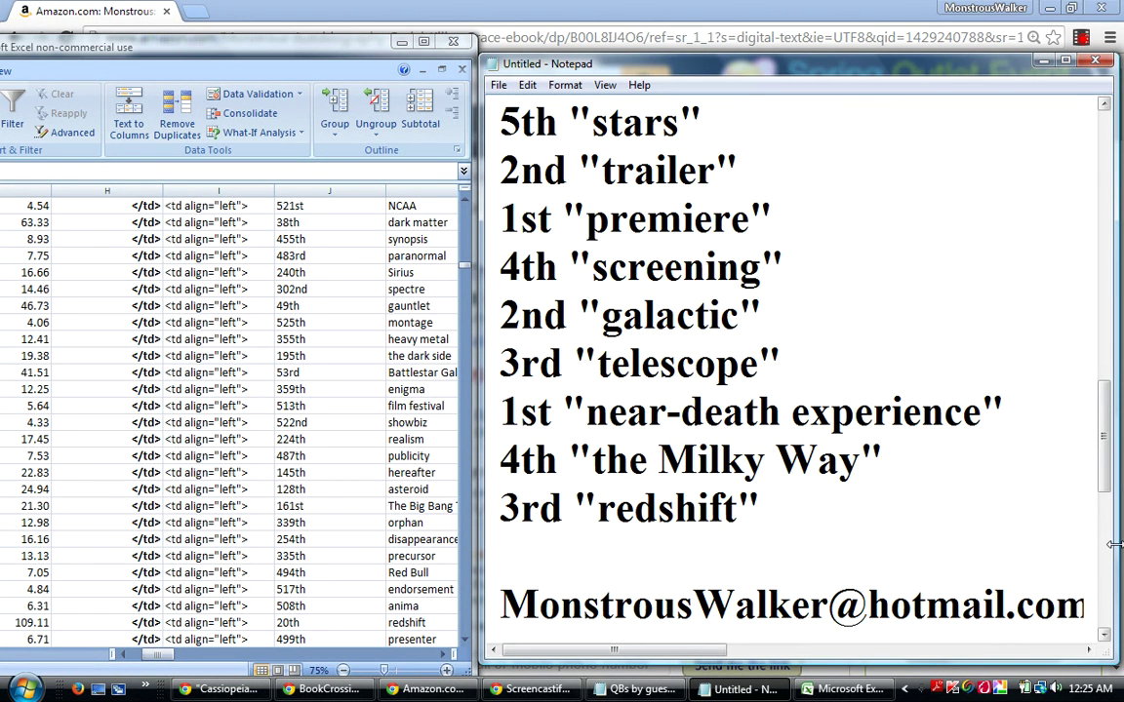
{"action": "left_click_drag", "start_coordinate": [1114, 545], "coordinate": [1119, 541]}
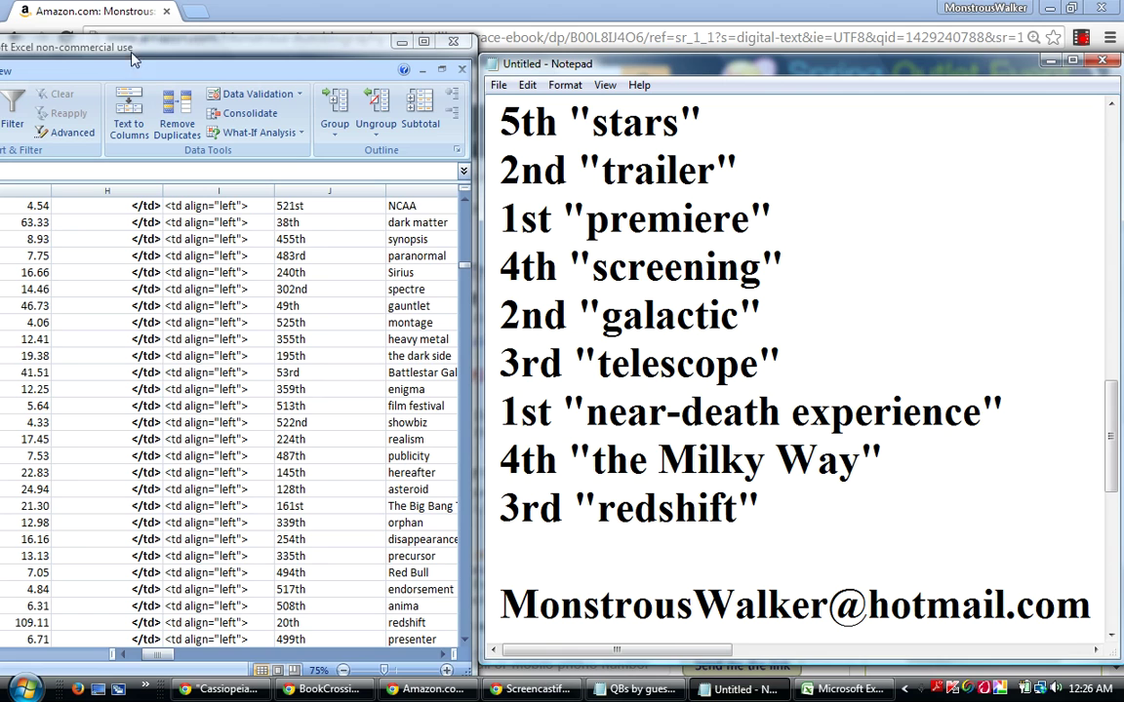
Nudge the Excel window right and undo the e-mail line so Notepad ends at 3rd "redshift".
{"action": "left_click_drag", "start_coordinate": [204, 54], "coordinate": [215, 39]}
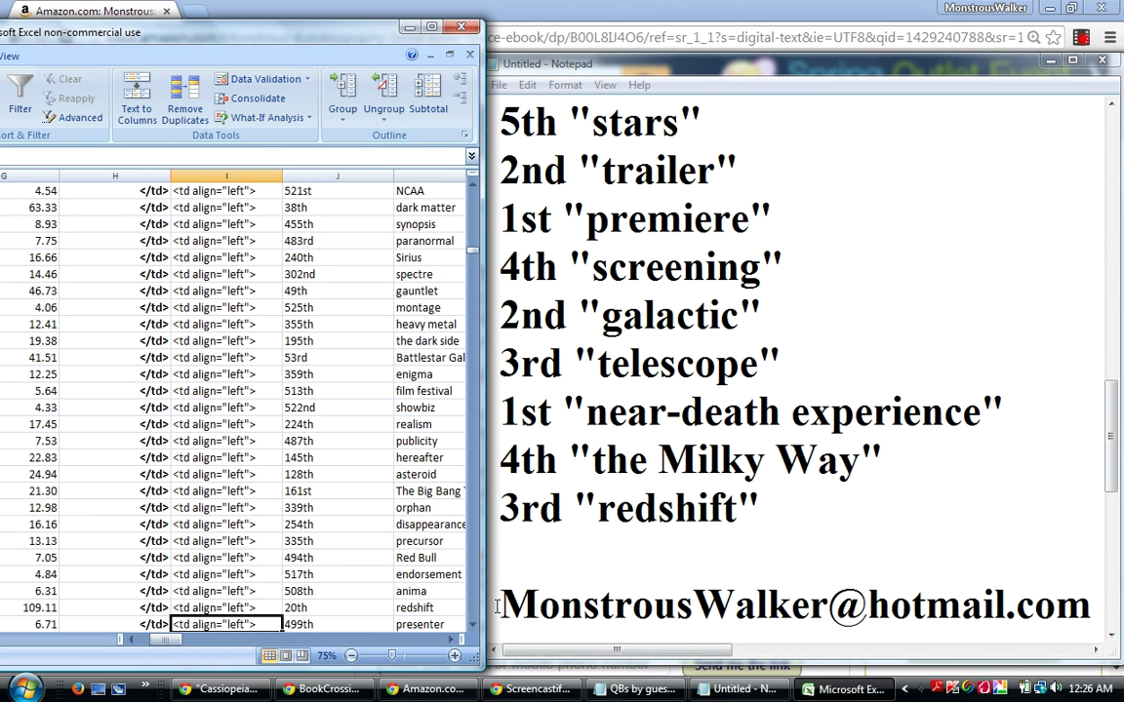
{"action": "left_click", "coordinate": [790, 499]}
{"action": "key", "text": "ctrl+z"}
{"action": "key", "text": "Return"}
{"action": "key", "text": "Return"}
{"action": "key", "text": "BackSpace"}
{"action": "key", "text": "BackSpace"}
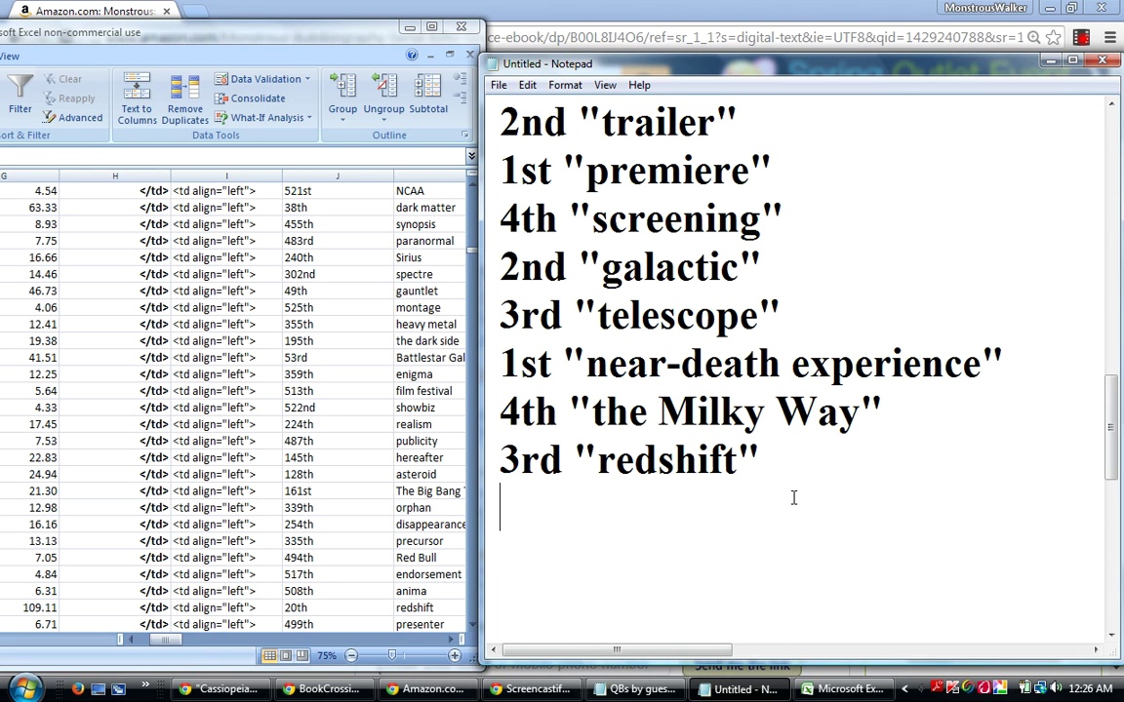
Scan down the rank table from the redshift row to Hubble Space ranked 15th.
{"action": "left_click", "coordinate": [217, 608]}
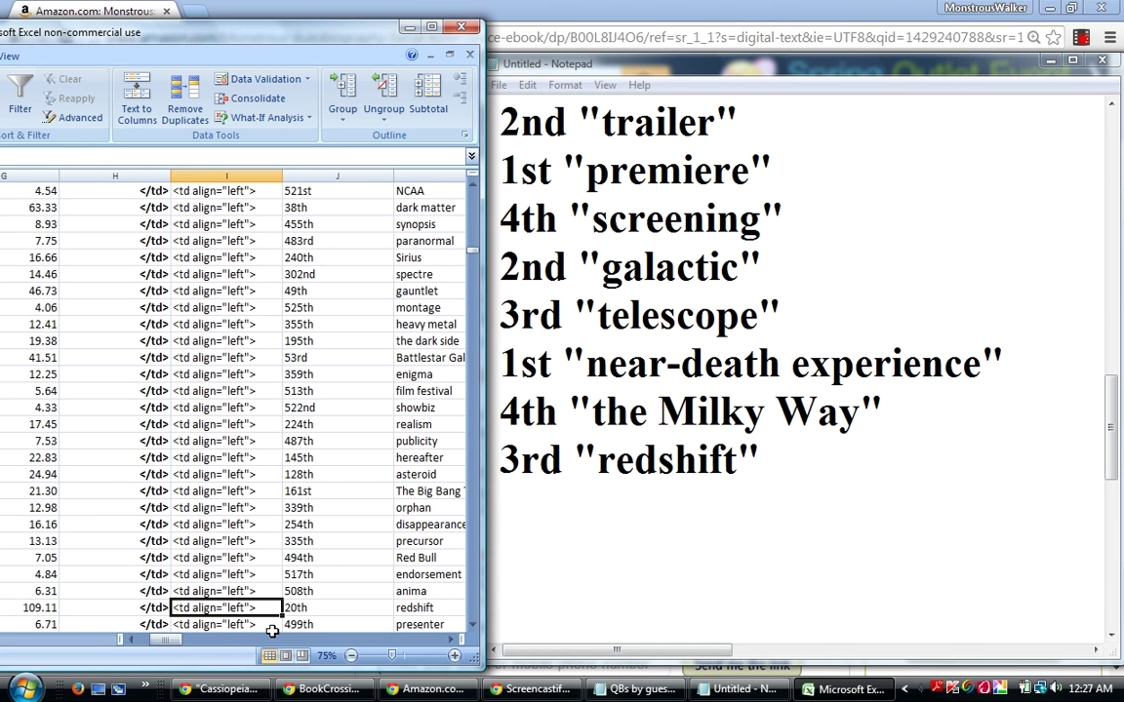
{"action": "key", "text": "Down"}
{"action": "key", "text": "Down"}
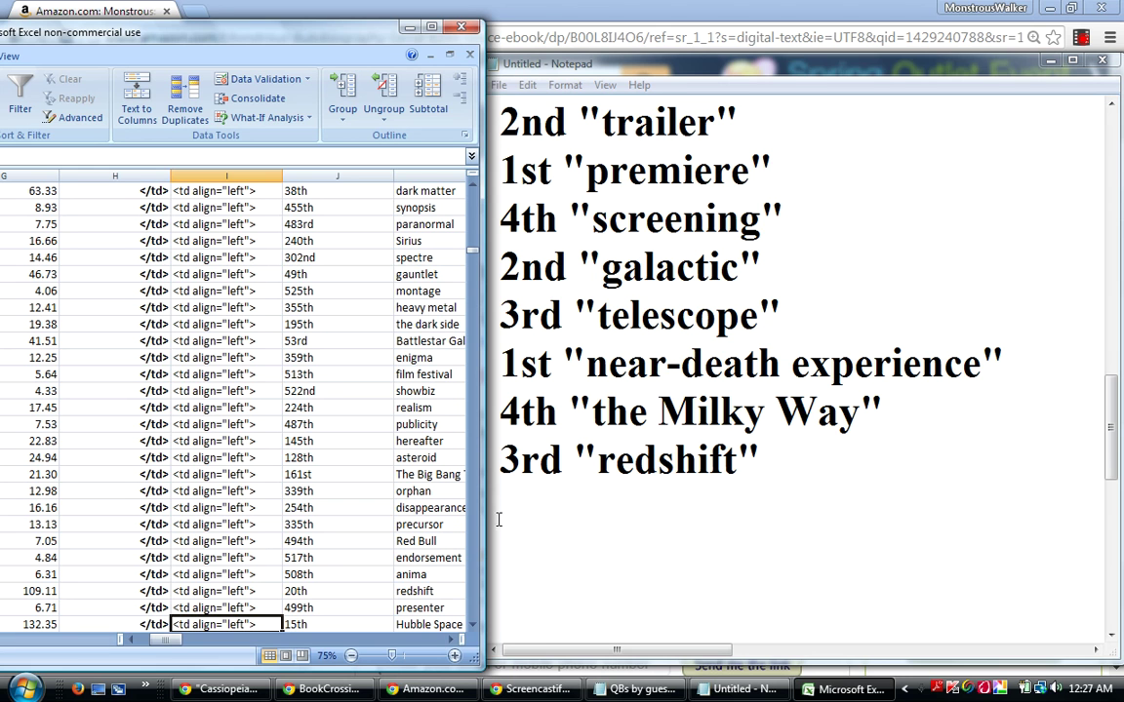
{"action": "left_click", "coordinate": [508, 512]}
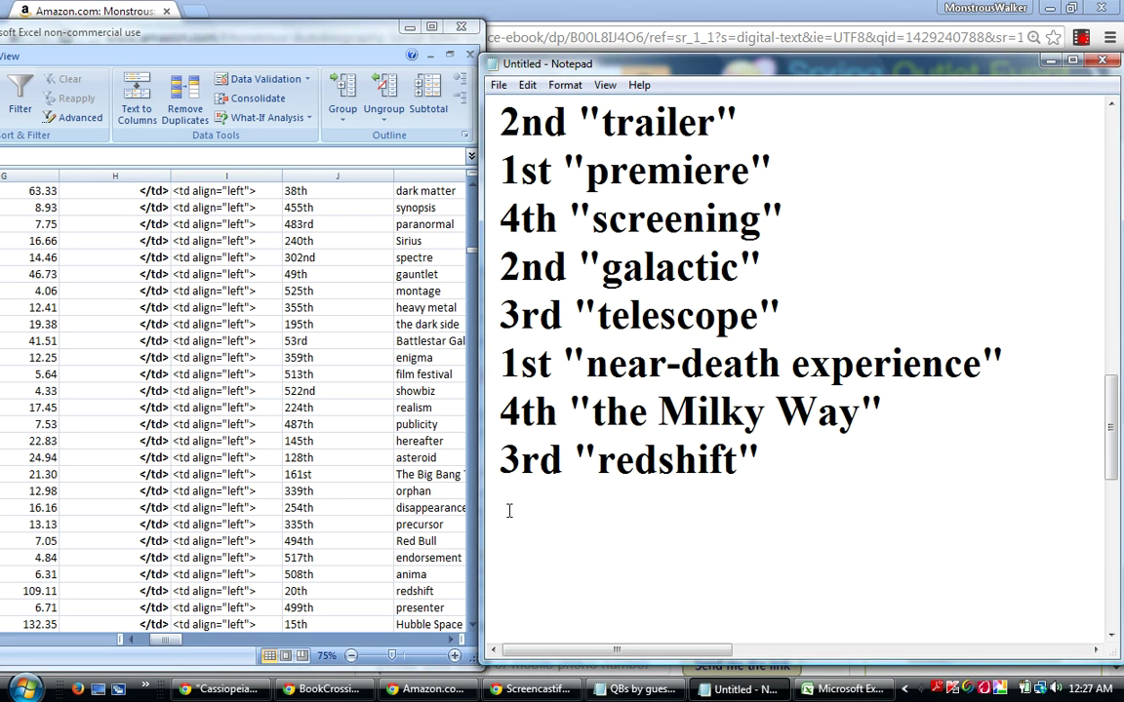
Type 3rd "Hubble Space Telescope" as a new line beneath 3rd "redshift".
{"action": "type", "text": "3rd \"Hub"}
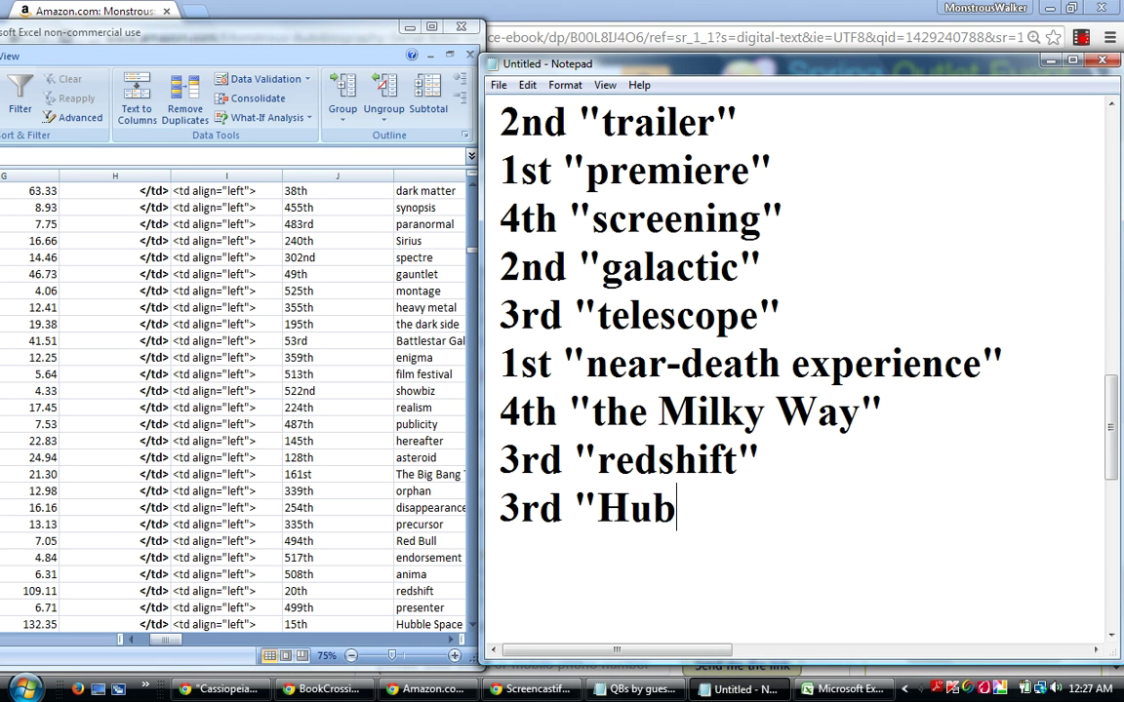
{"action": "type", "text": "ble Space"}
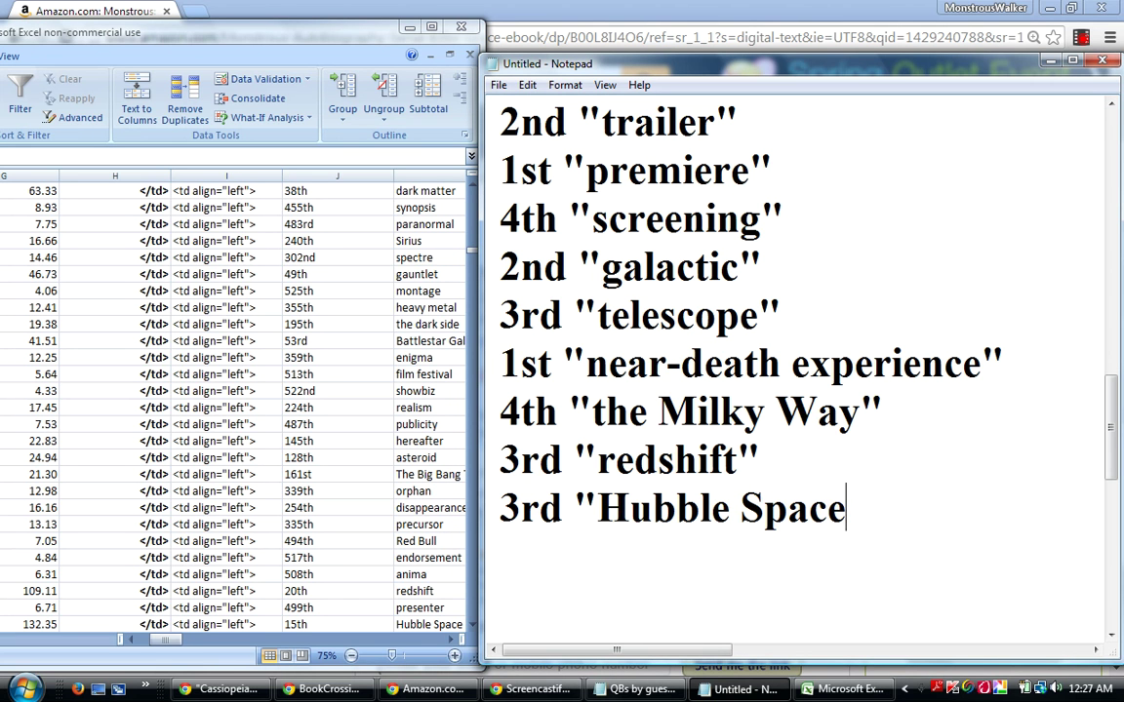
{"action": "type", "text": " Teles"}
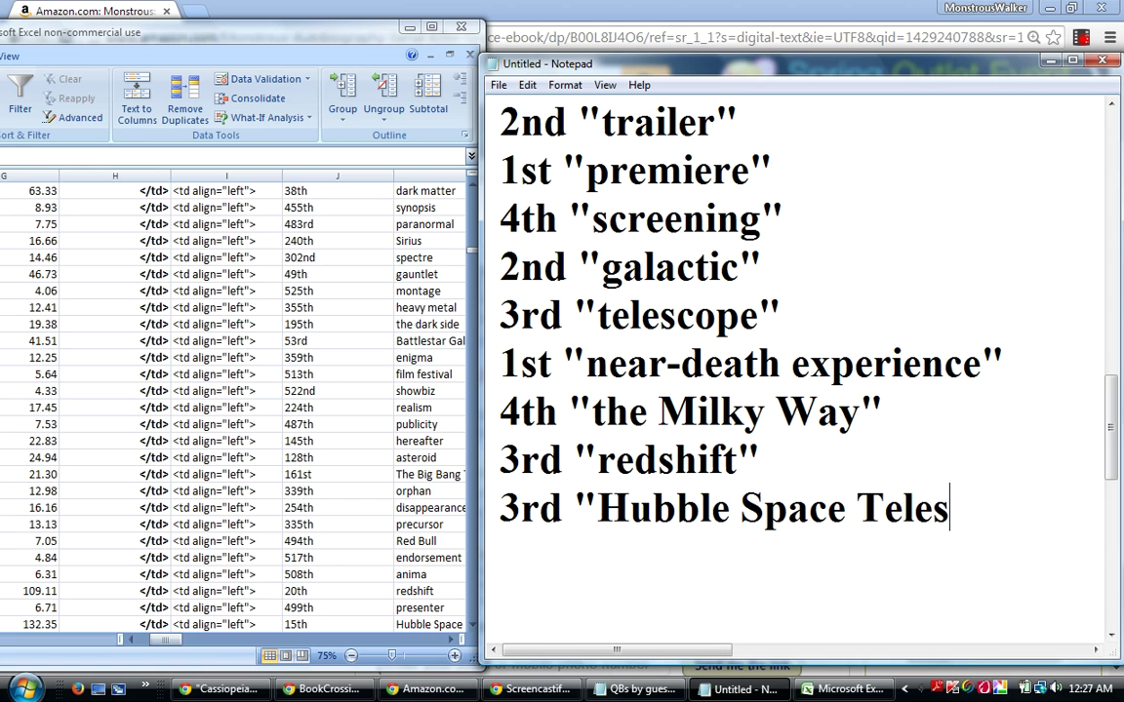
{"action": "type", "text": "cope\""}
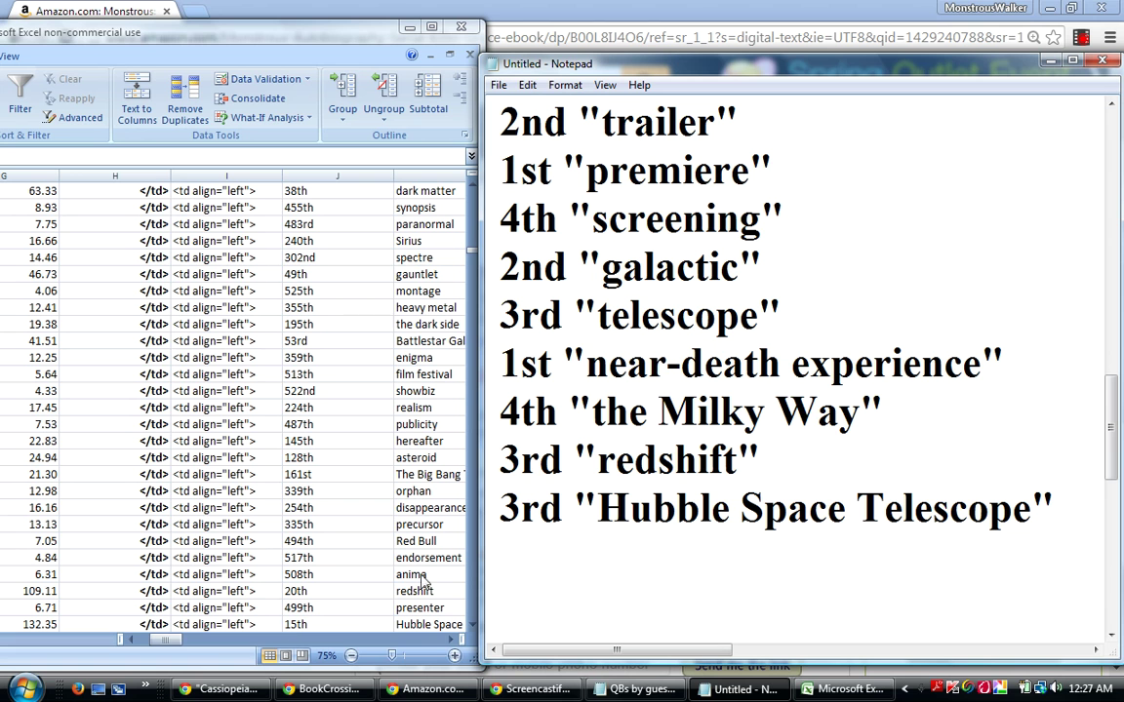
{"action": "left_click_drag", "start_coordinate": [497, 458], "coordinate": [671, 597]}
{"action": "left_click", "coordinate": [593, 536]}
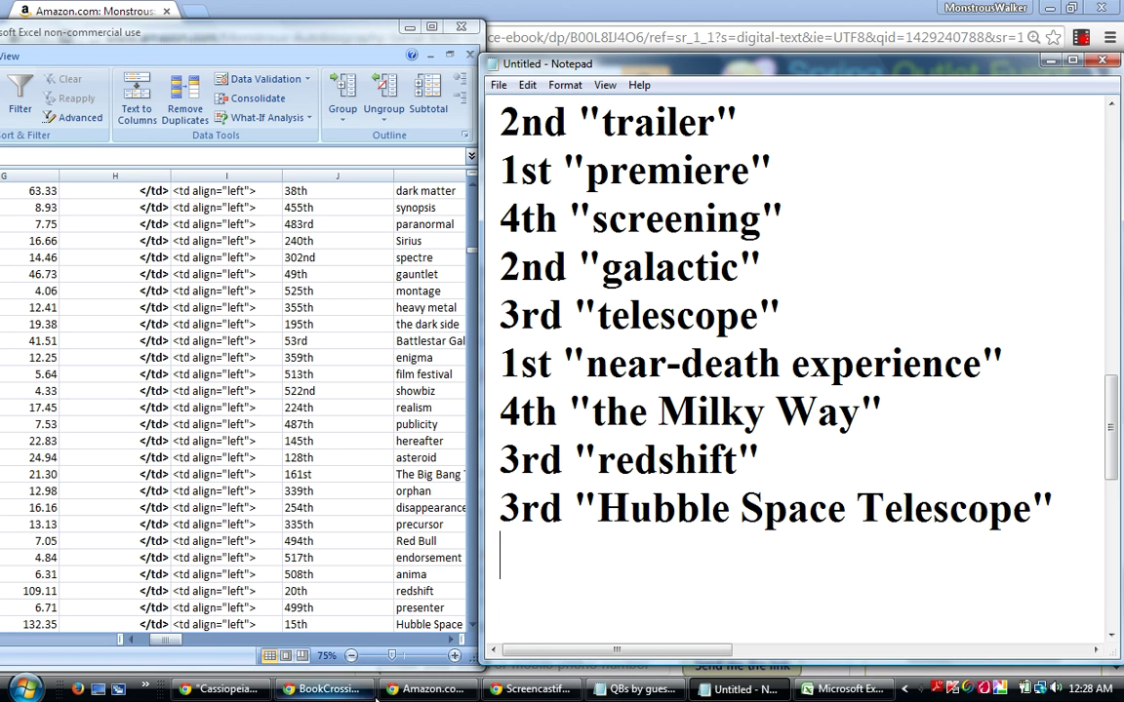
Scan row by row down the word-rank table until massive star appears ranked 6th.
{"action": "left_click", "coordinate": [262, 622]}
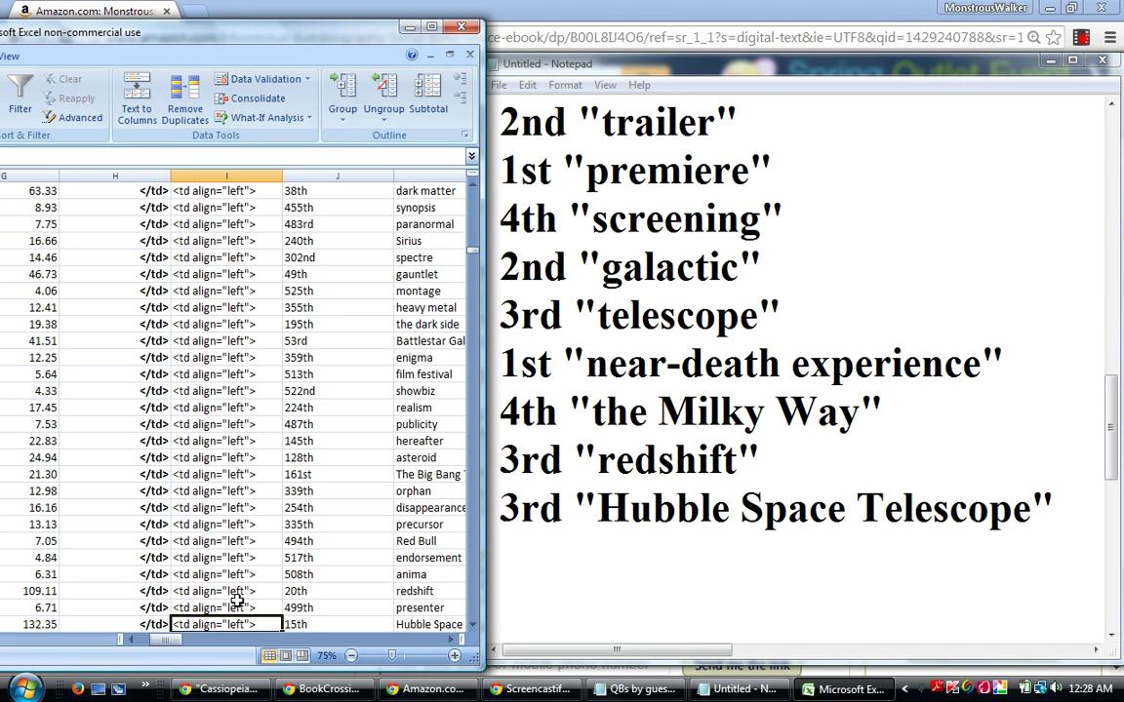
{"action": "key", "text": "Down"}
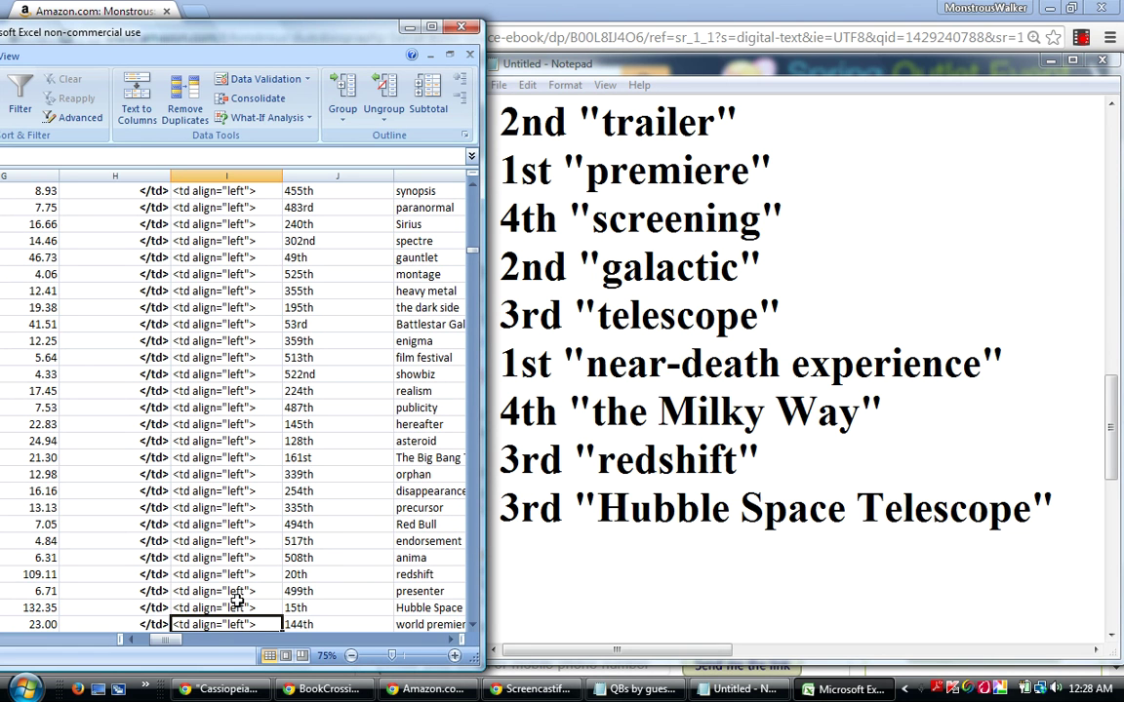
{"action": "key", "text": "Down"}
{"action": "key", "text": "Down"}
{"action": "key", "text": "Down"}
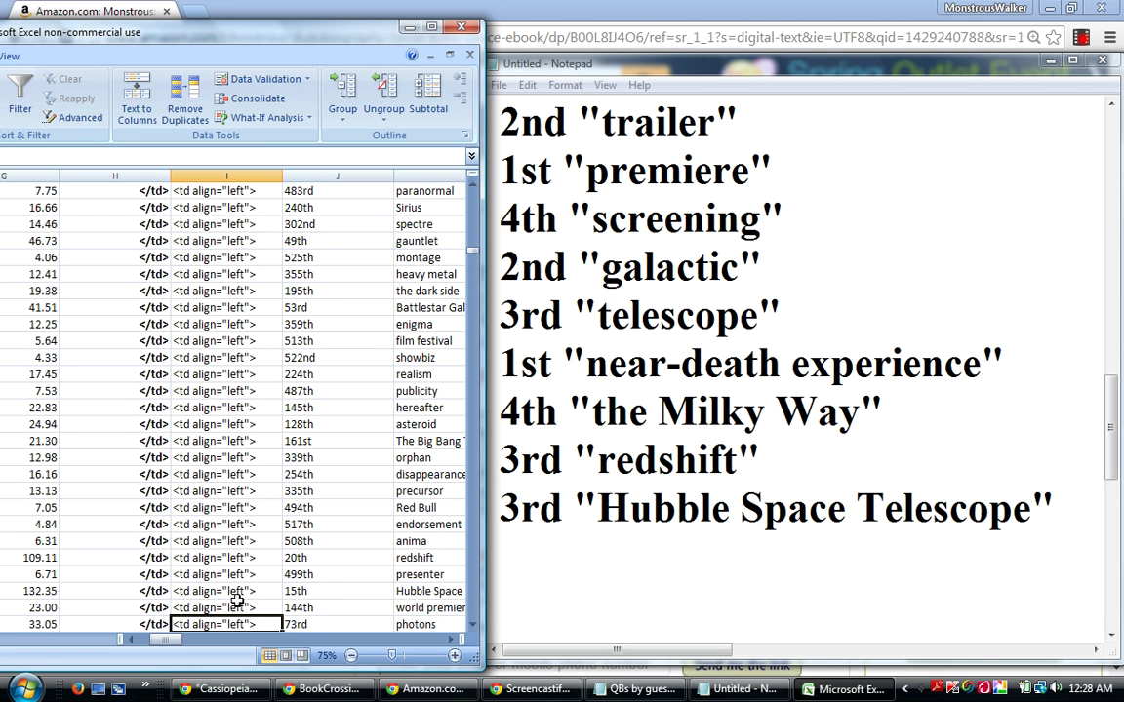
{"action": "key", "text": "Down"}
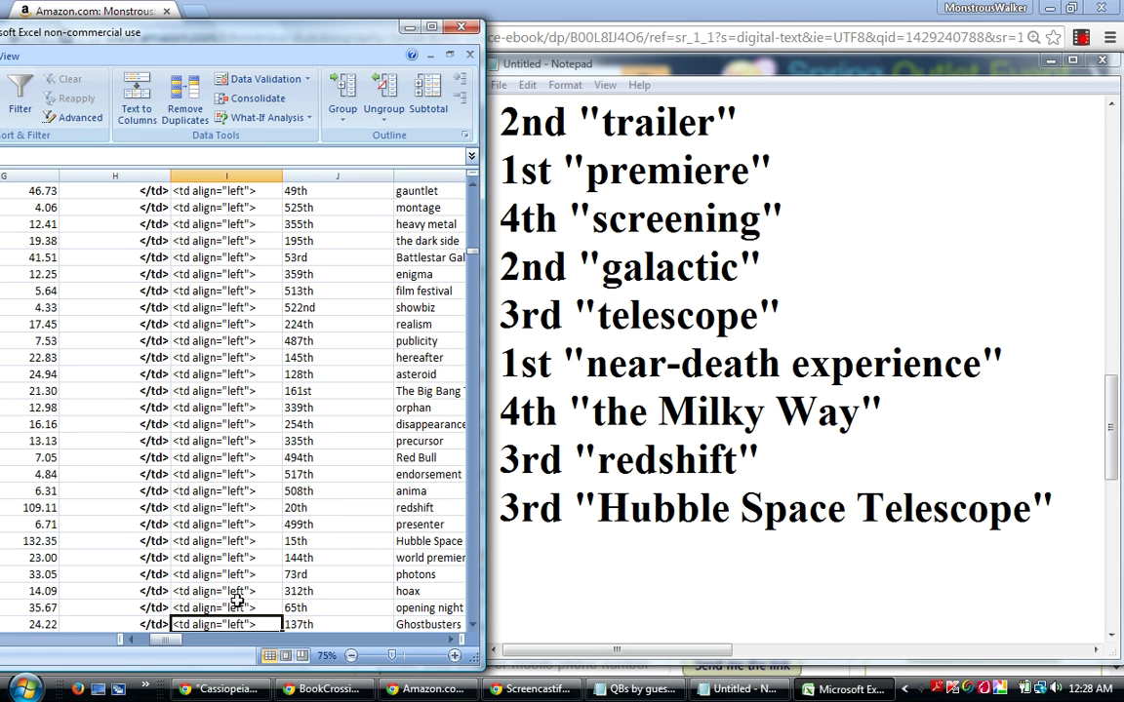
{"action": "key", "text": "Down"}
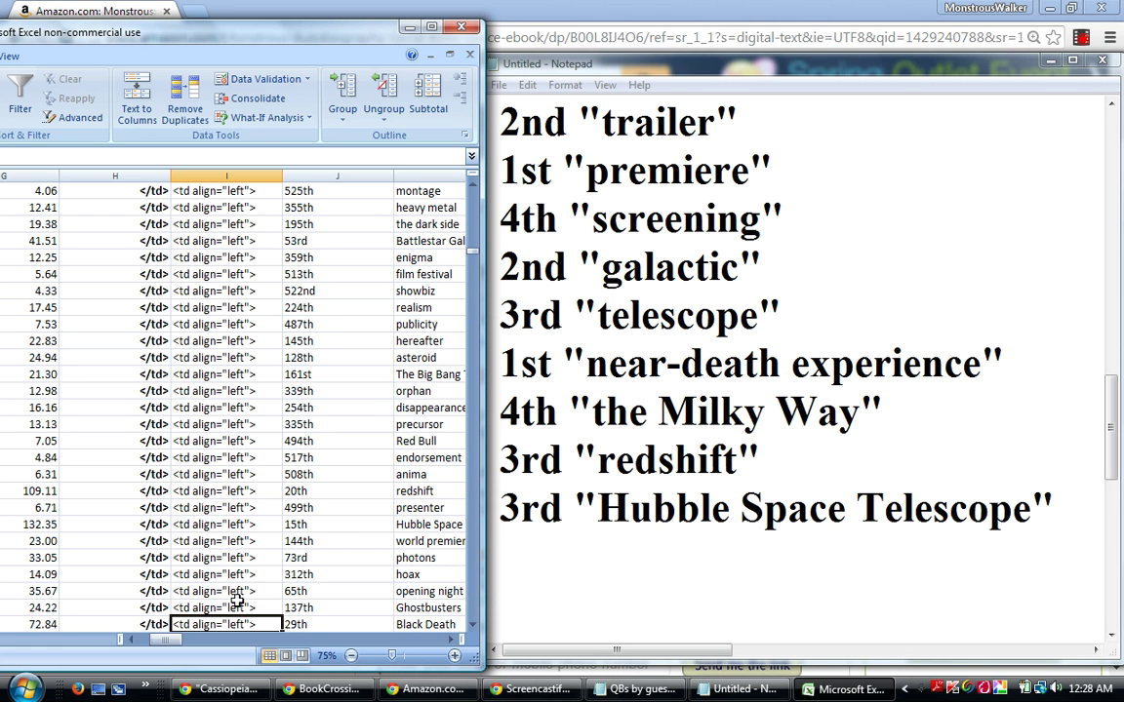
{"action": "key", "text": "Down"}
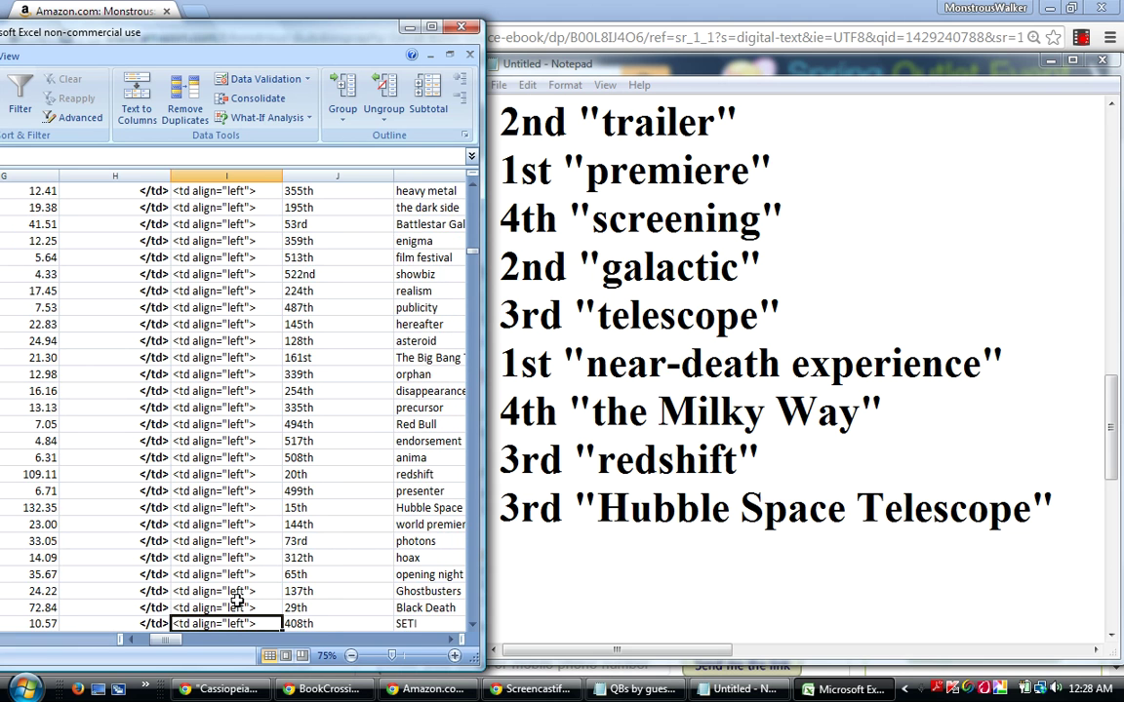
{"action": "key", "text": "Down"}
{"action": "key", "text": "Down"}
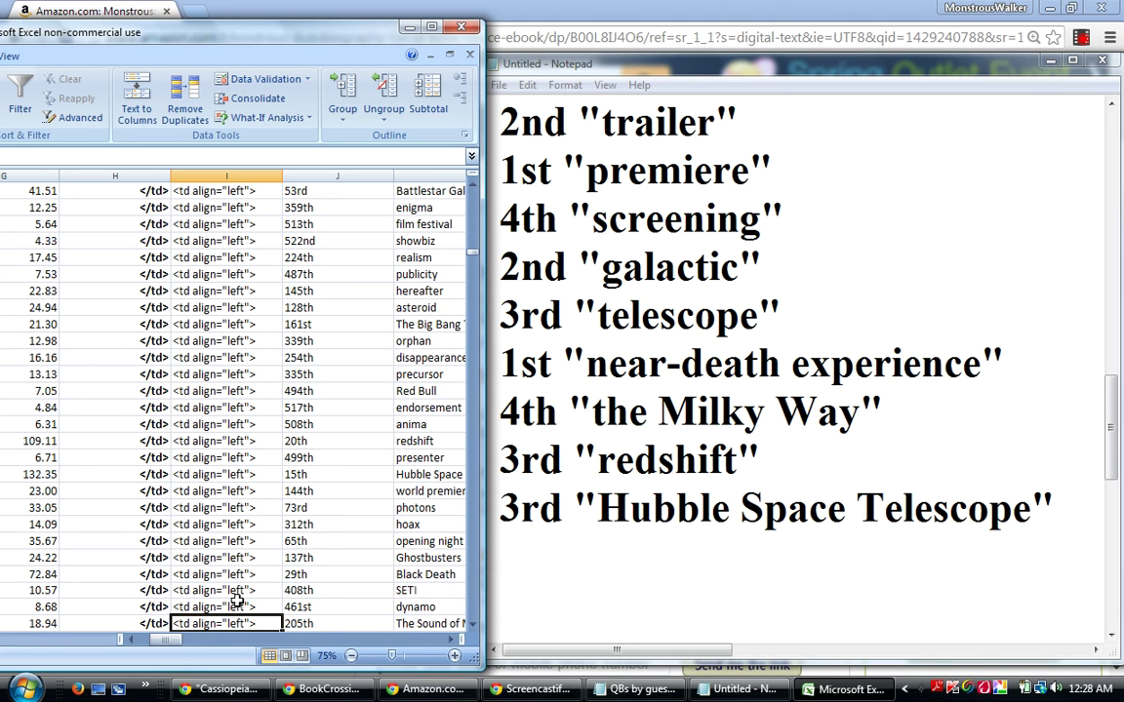
{"action": "key", "text": "Down"}
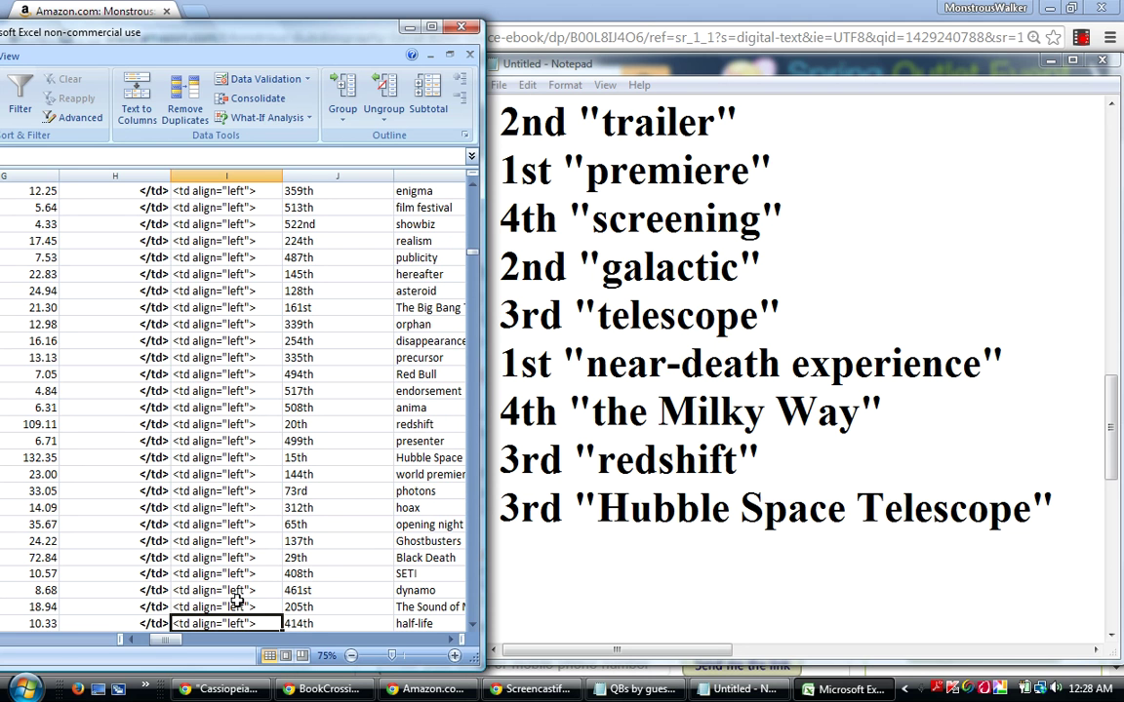
{"action": "key", "text": "Down"}
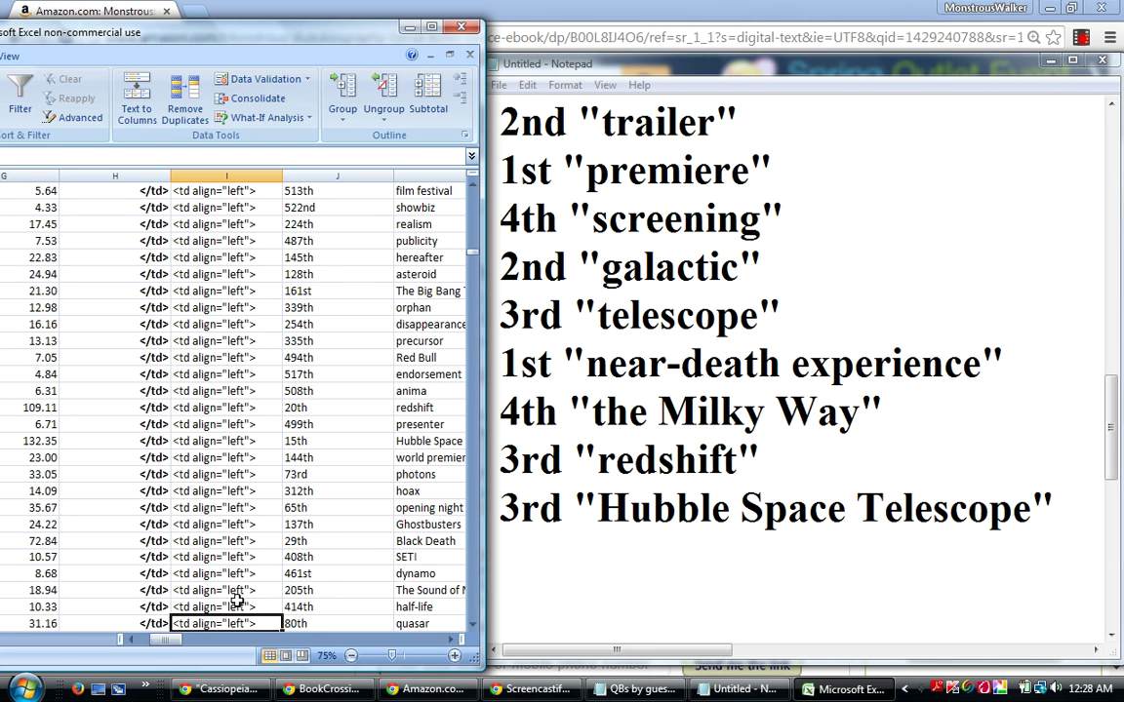
{"action": "key", "text": "Down"}
{"action": "key", "text": "Down"}
{"action": "key", "text": "Down"}
{"action": "key", "text": "Down"}
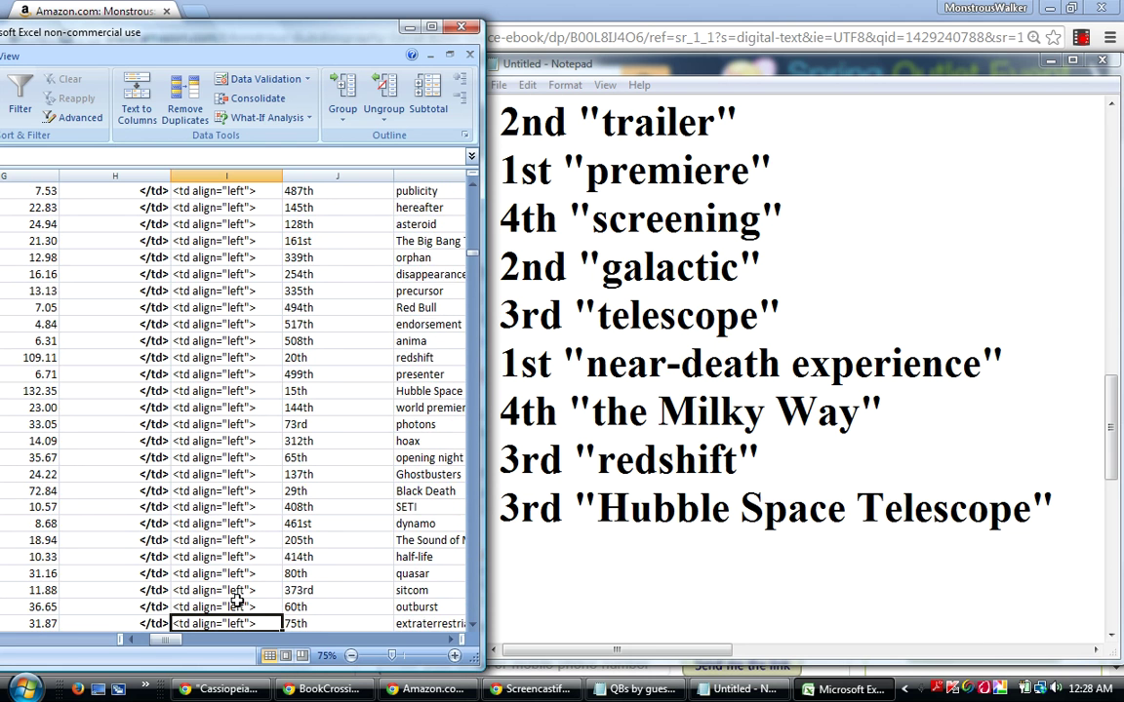
{"action": "key", "text": "Down"}
{"action": "key", "text": "Down"}
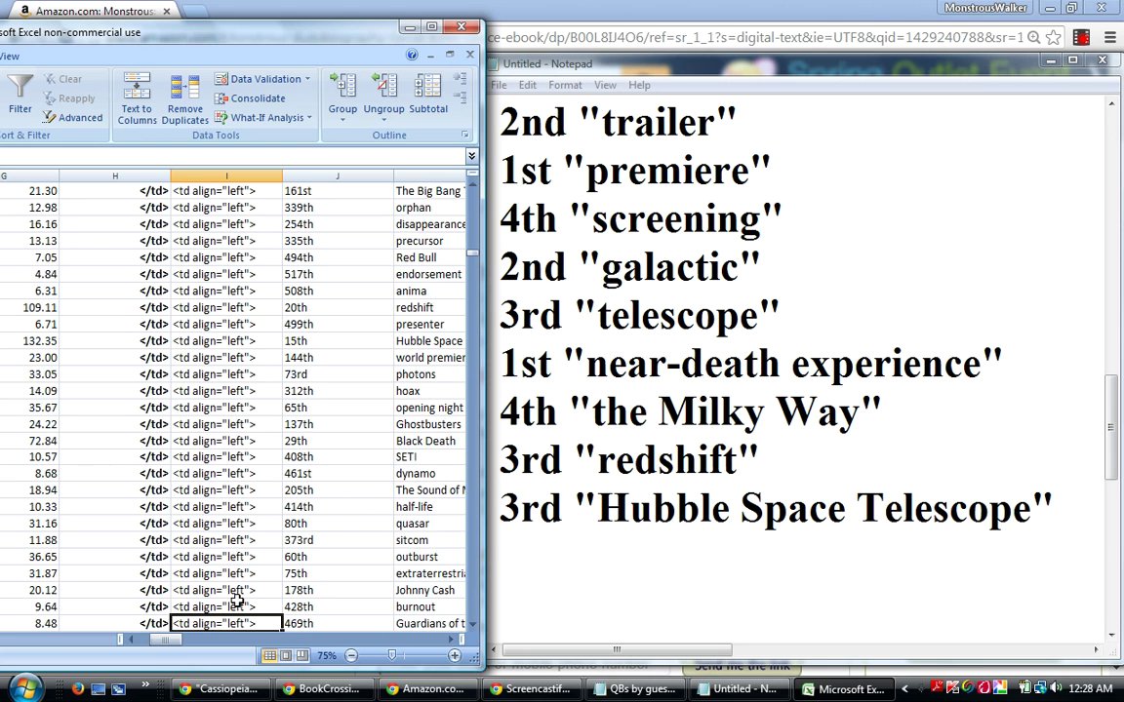
{"action": "key", "text": "Down"}
{"action": "key", "text": "Down"}
{"action": "key", "text": "Down"}
{"action": "key", "text": "Down"}
{"action": "key", "text": "Down"}
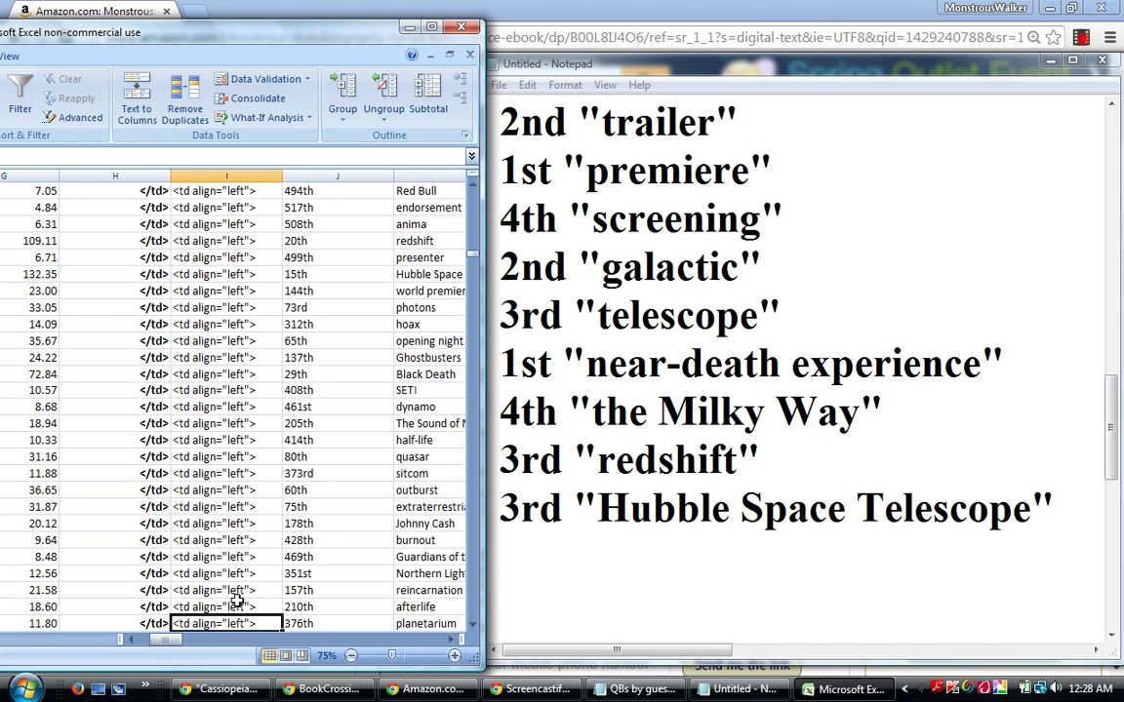
{"action": "key", "text": "Down"}
{"action": "key", "text": "Down"}
{"action": "key", "text": "Down"}
{"action": "key", "text": "Down"}
{"action": "key", "text": "Down"}
{"action": "key", "text": "Down"}
{"action": "key", "text": "Down"}
{"action": "key", "text": "Down"}
{"action": "key", "text": "Down"}
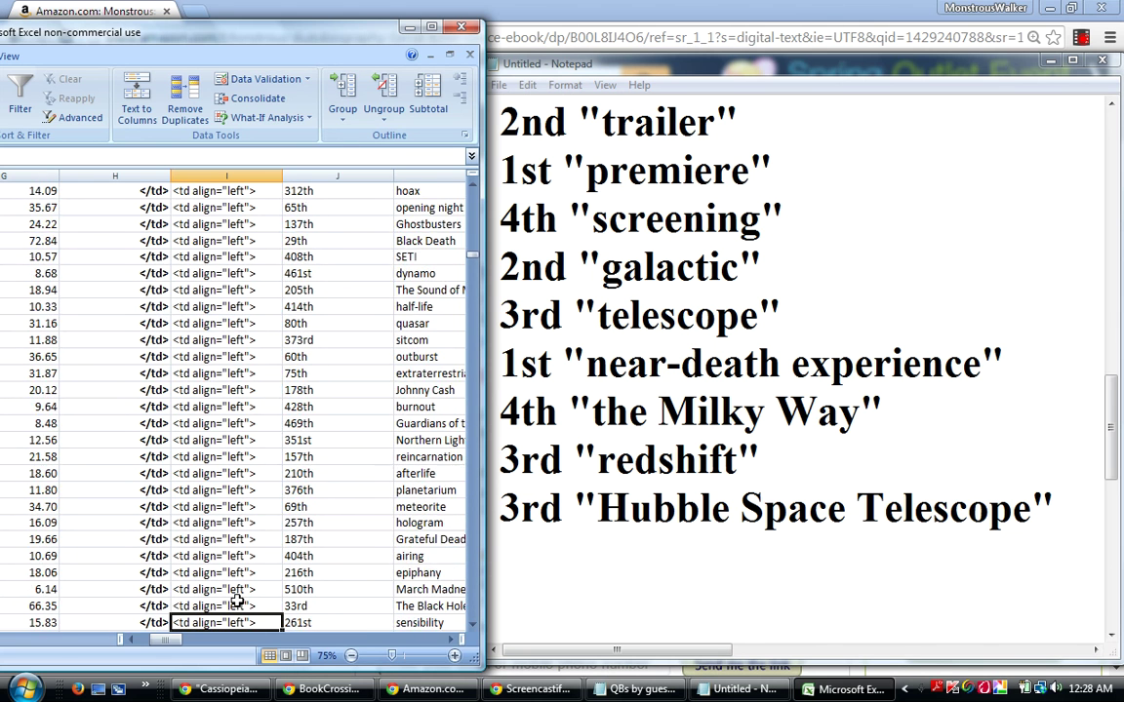
{"action": "key", "text": "Down"}
{"action": "key", "text": "Down"}
{"action": "key", "text": "Down"}
{"action": "key", "text": "Down"}
{"action": "key", "text": "Down"}
{"action": "key", "text": "Down"}
{"action": "key", "text": "Down"}
{"action": "key", "text": "Down"}
{"action": "key", "text": "Down"}
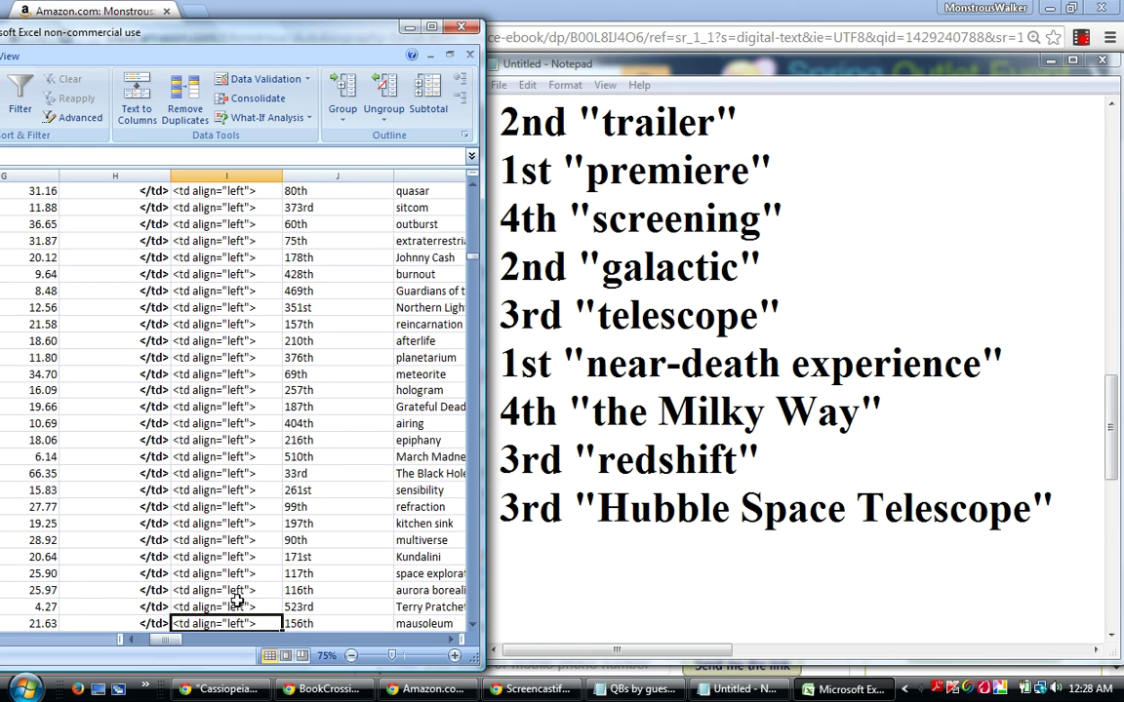
{"action": "key", "text": "Down"}
{"action": "key", "text": "Down"}
{"action": "key", "text": "Down"}
{"action": "key", "text": "Down"}
{"action": "key", "text": "Down"}
{"action": "key", "text": "Down"}
{"action": "key", "text": "Down"}
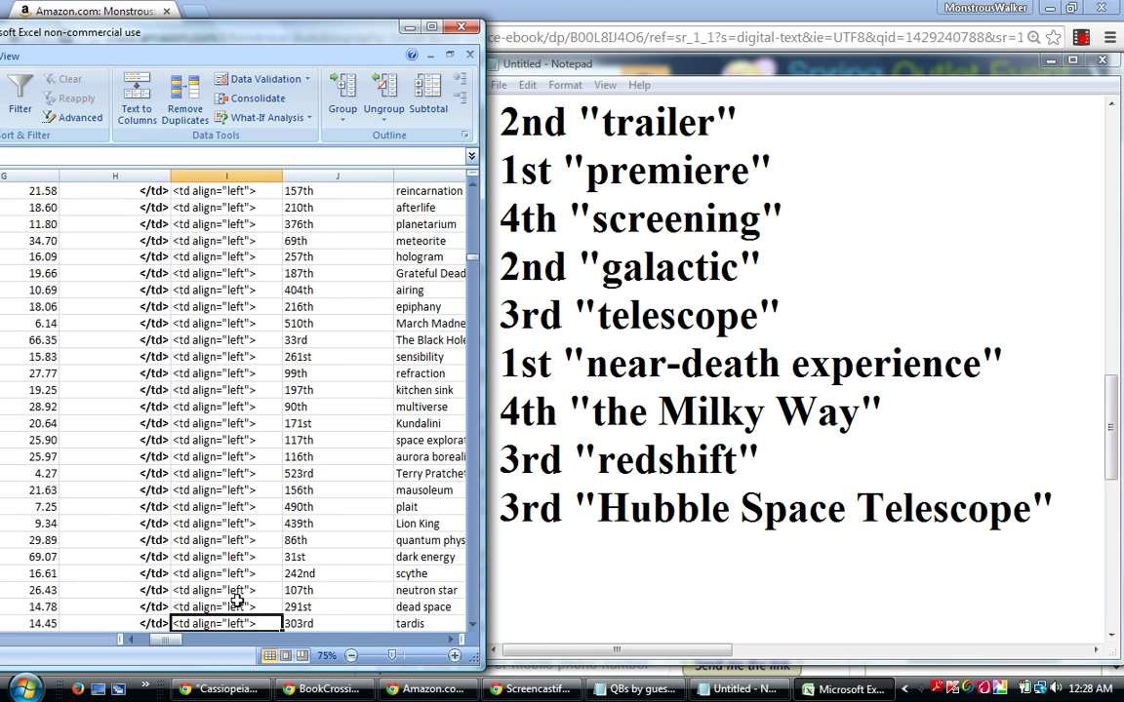
Recheck the neighbouring ranks around the radio astronomy 19th row.
{"action": "key", "text": "Down"}
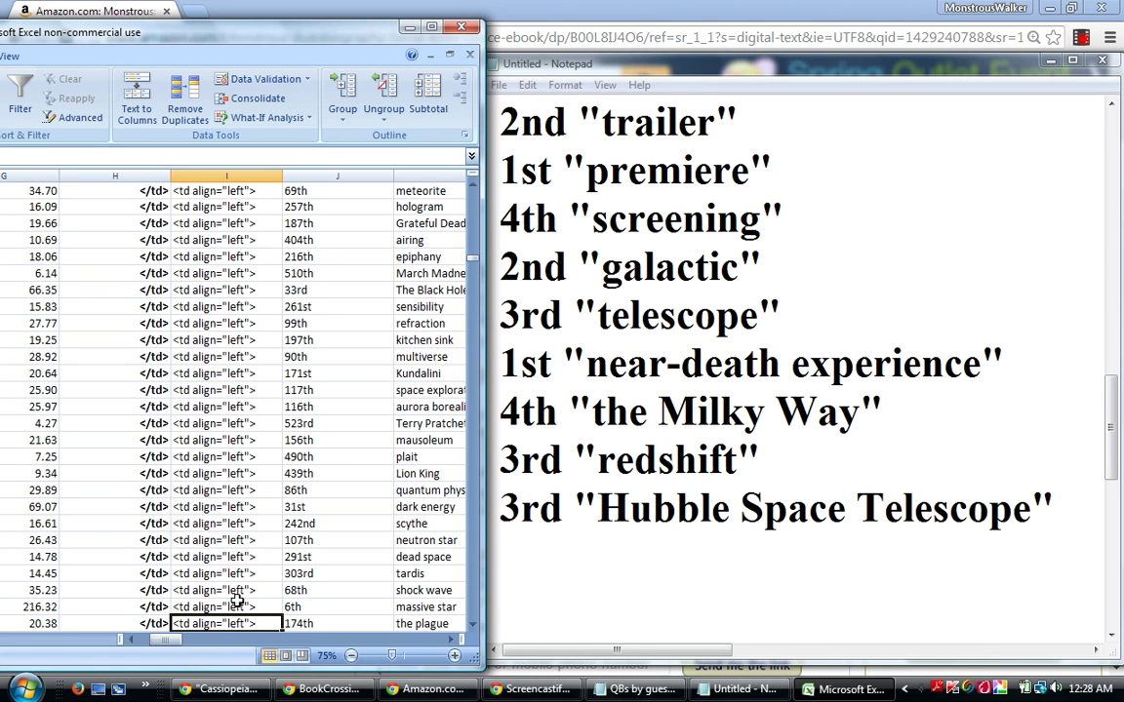
{"action": "key", "text": "Up"}
{"action": "key", "text": "Up"}
{"action": "key", "text": "Up"}
{"action": "key", "text": "Up"}
{"action": "key", "text": "Up"}
{"action": "key", "text": "Up"}
{"action": "key", "text": "Up"}
{"action": "key", "text": "Up"}
{"action": "key", "text": "Up"}
{"action": "key", "text": "Up"}
{"action": "key", "text": "Up"}
{"action": "key", "text": "Up"}
{"action": "key", "text": "Up"}
{"action": "key", "text": "Up"}
{"action": "key", "text": "Up"}
{"action": "key", "text": "Up"}
{"action": "key", "text": "Up"}
{"action": "key", "text": "Up"}
{"action": "key", "text": "Up"}
{"action": "key", "text": "Up"}
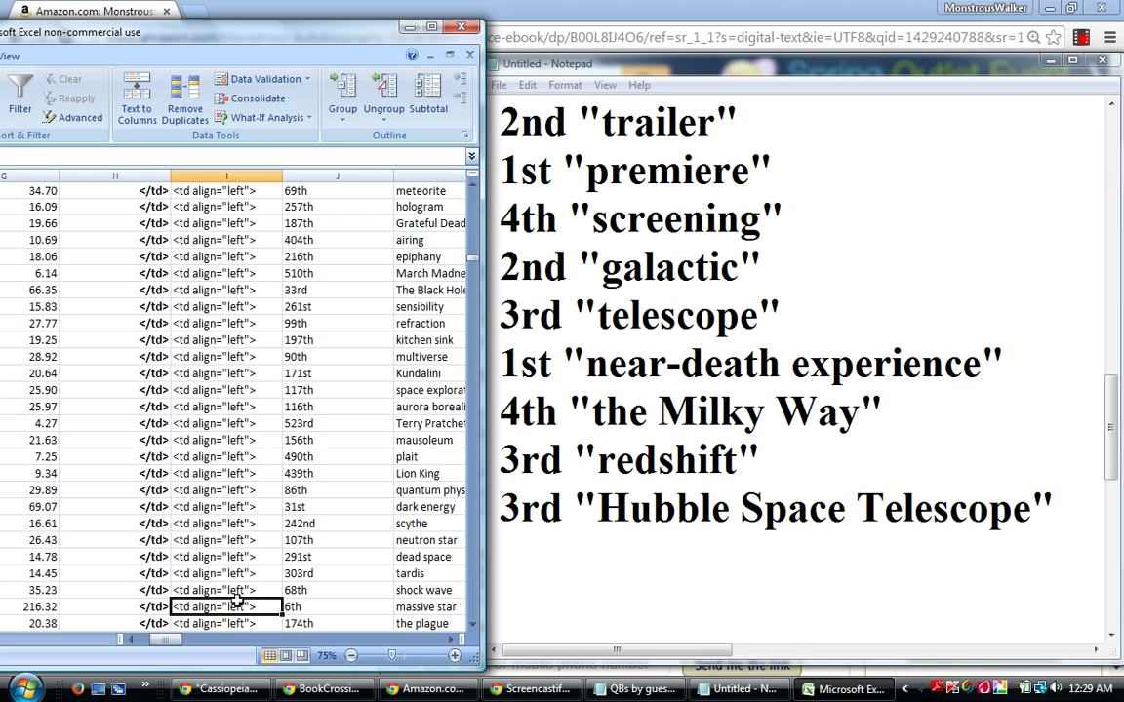
{"action": "key", "text": "Up"}
{"action": "key", "text": "Up"}
{"action": "key", "text": "Up"}
{"action": "key", "text": "Up"}
{"action": "key", "text": "Up"}
{"action": "key", "text": "Up"}
{"action": "key", "text": "Up"}
{"action": "key", "text": "Up"}
{"action": "key", "text": "Up"}
{"action": "key", "text": "Up"}
{"action": "key", "text": "Up"}
{"action": "key", "text": "Up"}
{"action": "key", "text": "Up"}
{"action": "key", "text": "Up"}
{"action": "key", "text": "Up"}
{"action": "key", "text": "Up"}
{"action": "key", "text": "Up"}
{"action": "key", "text": "Up"}
{"action": "key", "text": "Up"}
{"action": "key", "text": "Up"}
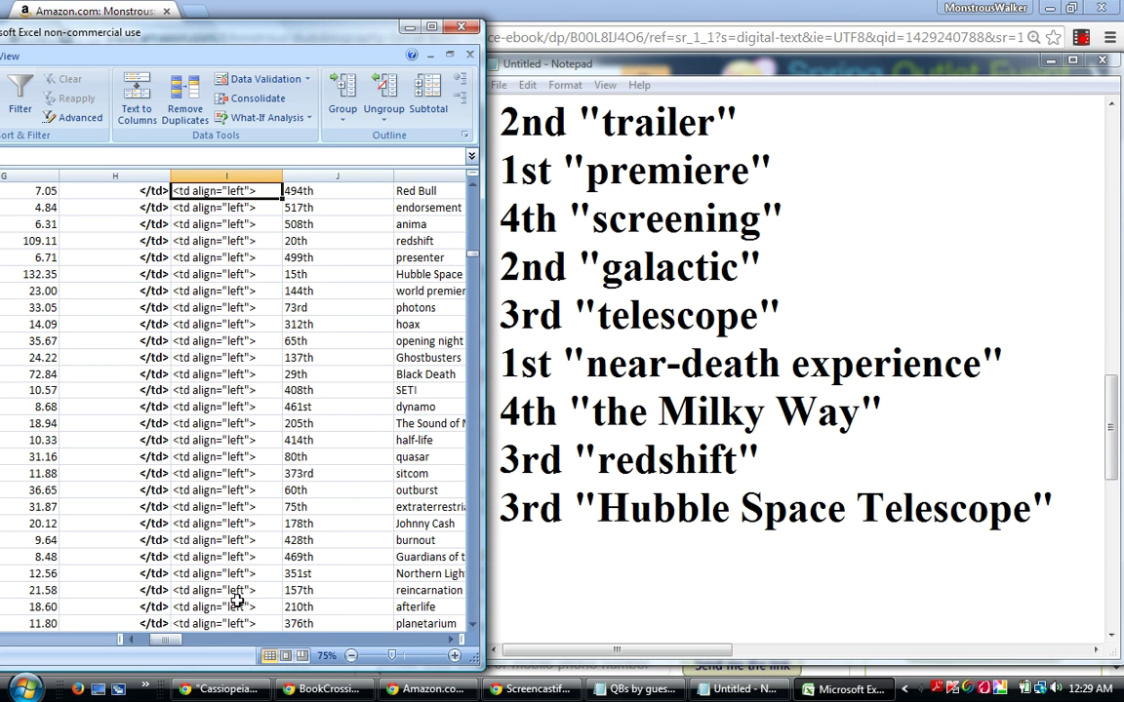
{"action": "key", "text": "Down"}
{"action": "key", "text": "Down"}
{"action": "key", "text": "Down"}
{"action": "key", "text": "Down"}
{"action": "key", "text": "Down"}
{"action": "key", "text": "Down"}
{"action": "key", "text": "Down"}
{"action": "key", "text": "Down"}
{"action": "key", "text": "Down"}
{"action": "key", "text": "Down"}
{"action": "key", "text": "Down"}
{"action": "key", "text": "Down"}
{"action": "key", "text": "Down"}
{"action": "key", "text": "Down"}
{"action": "key", "text": "Down"}
{"action": "key", "text": "Down"}
{"action": "key", "text": "Down"}
{"action": "key", "text": "Down"}
{"action": "key", "text": "Down"}
{"action": "key", "text": "Down"}
{"action": "key", "text": "Down"}
{"action": "key", "text": "Down"}
{"action": "key", "text": "Down"}
{"action": "key", "text": "Down"}
{"action": "key", "text": "Down"}
{"action": "key", "text": "Down"}
{"action": "key", "text": "Down"}
{"action": "key", "text": "Down"}
{"action": "key", "text": "Down"}
{"action": "key", "text": "Down"}
{"action": "key", "text": "Down"}
{"action": "key", "text": "Down"}
{"action": "key", "text": "Down"}
{"action": "key", "text": "Down"}
{"action": "key", "text": "Down"}
{"action": "key", "text": "Down"}
{"action": "key", "text": "Down"}
{"action": "key", "text": "Down"}
{"action": "key", "text": "Down"}
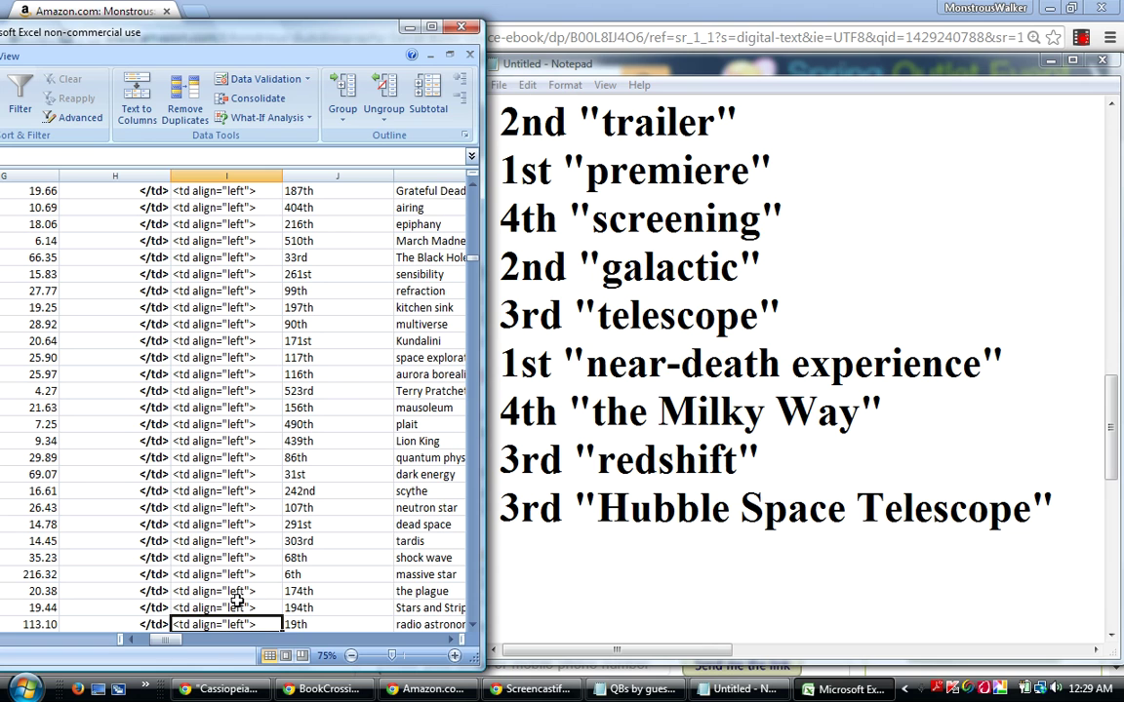
Enter 1st "massive star" on the empty line after the Hubble Space Telescope entry.
{"action": "left_click", "coordinate": [517, 557]}
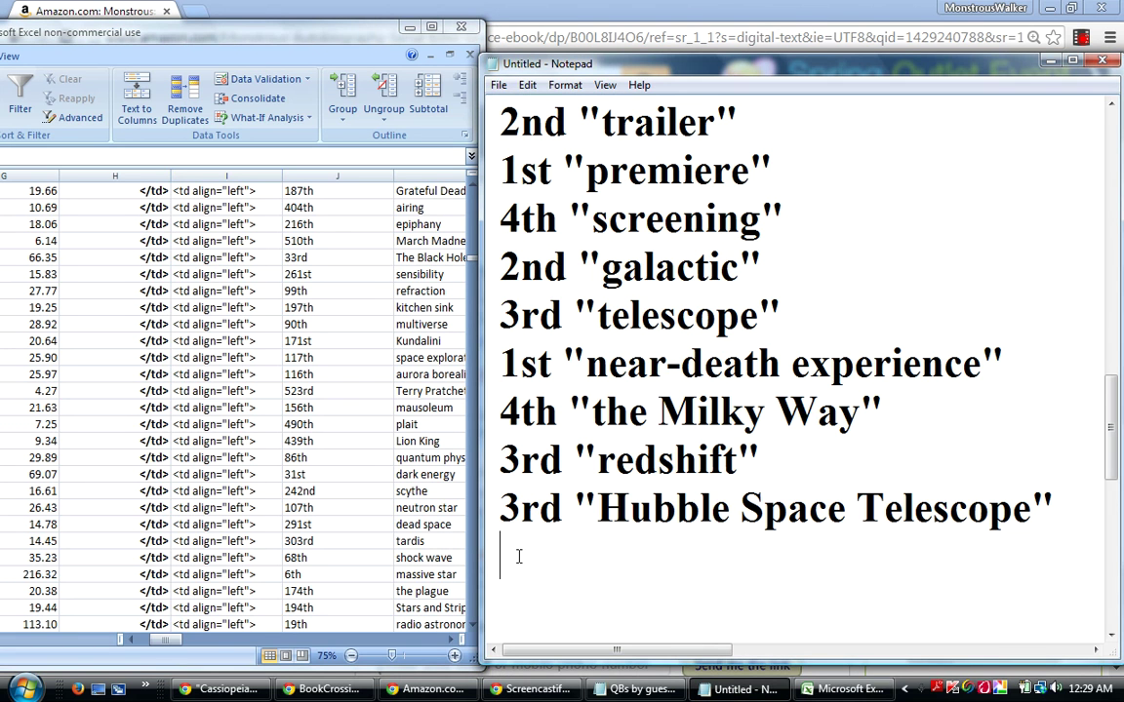
{"action": "type", "text": "1st \"massiv"}
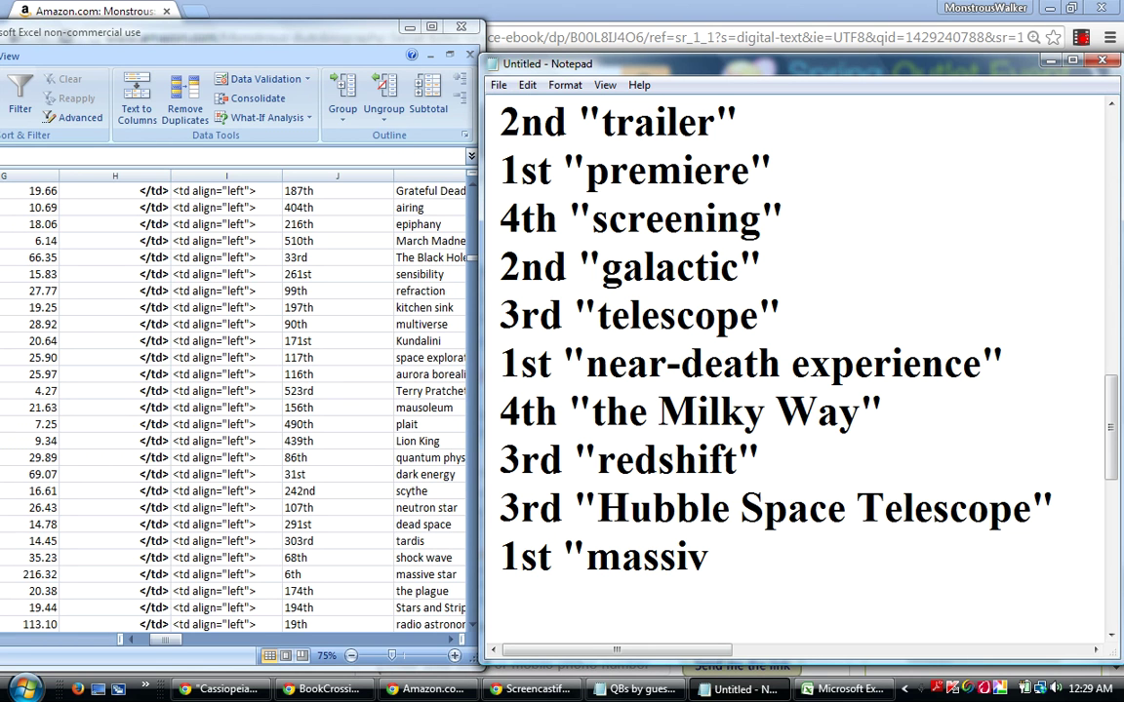
{"action": "type", "text": "e star"}
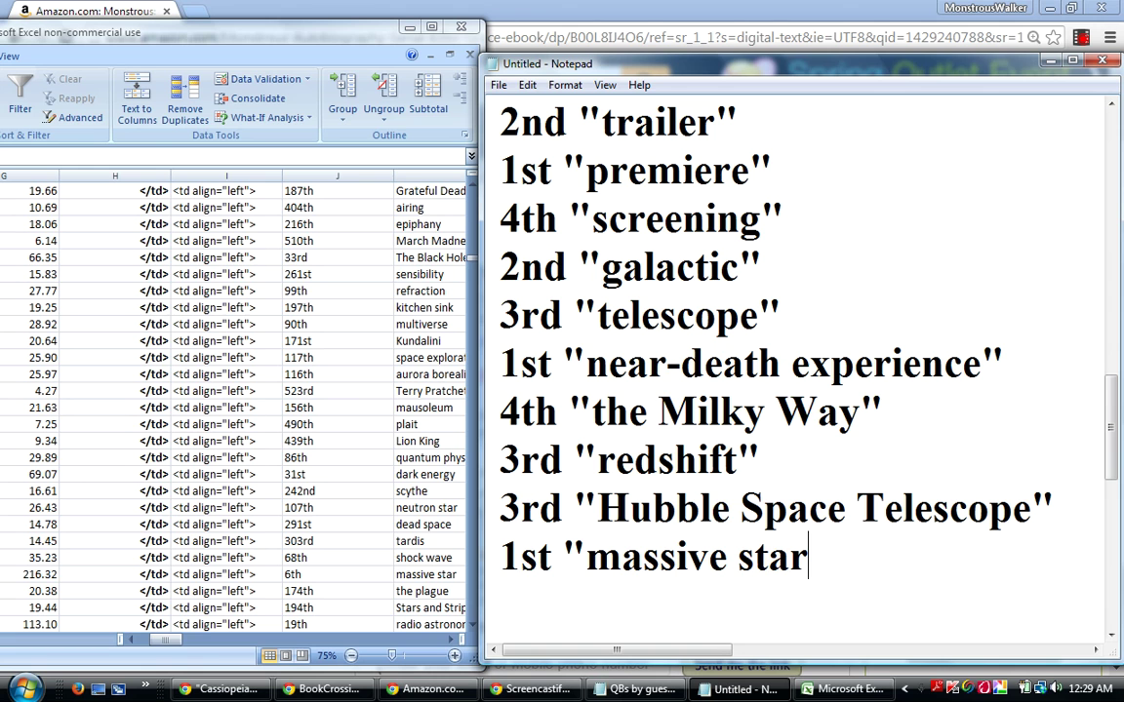
{"action": "type", "text": "\""}
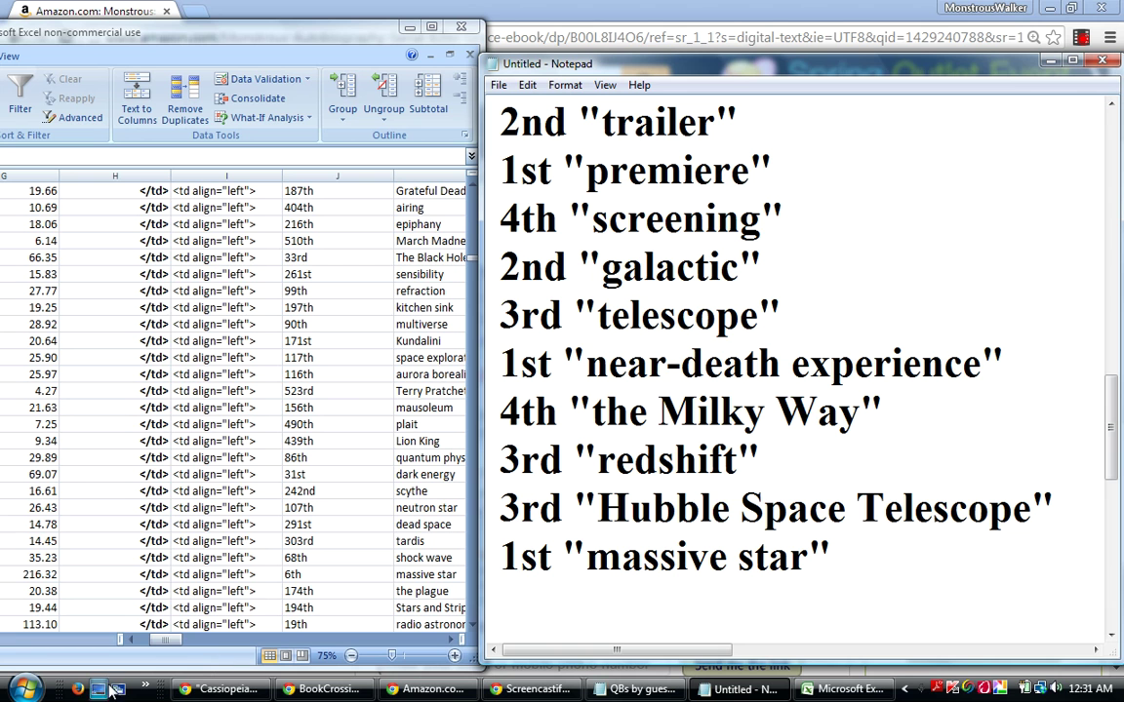
Check the rankings in Excel and add 5th "radiio astronomy" to the Notepad list.
{"action": "left_click", "coordinate": [196, 573]}
{"action": "left_click", "coordinate": [196, 574]}
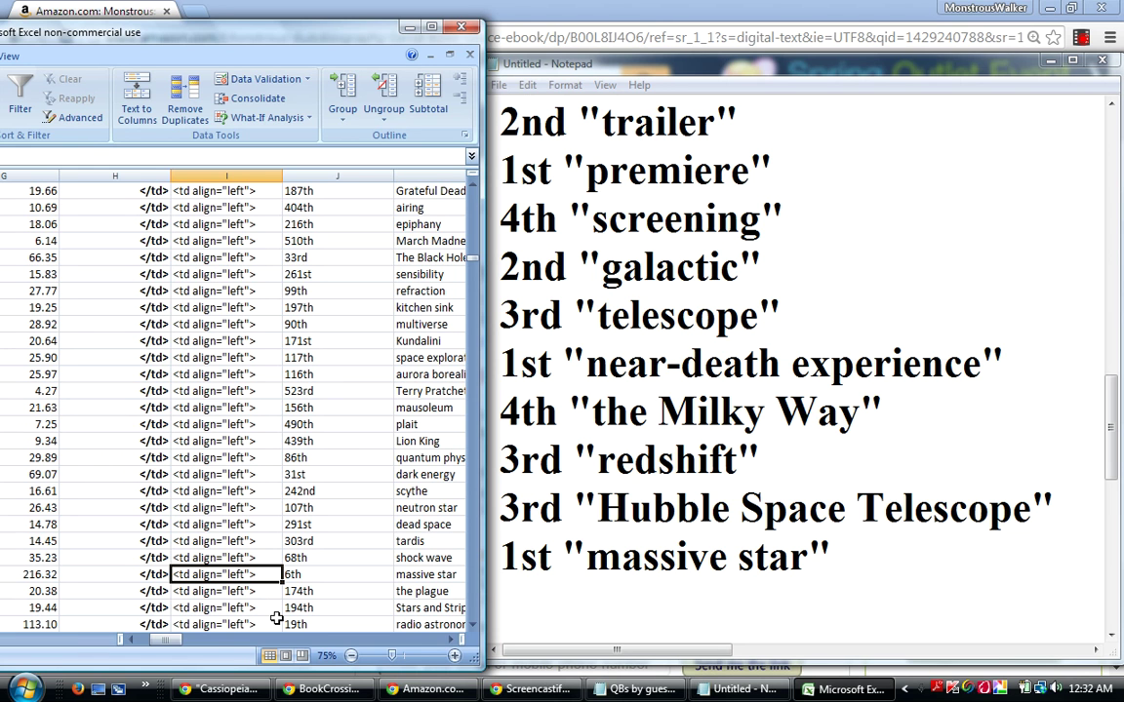
{"action": "key", "text": "Down"}
{"action": "key", "text": "Down"}
{"action": "key", "text": "Down"}
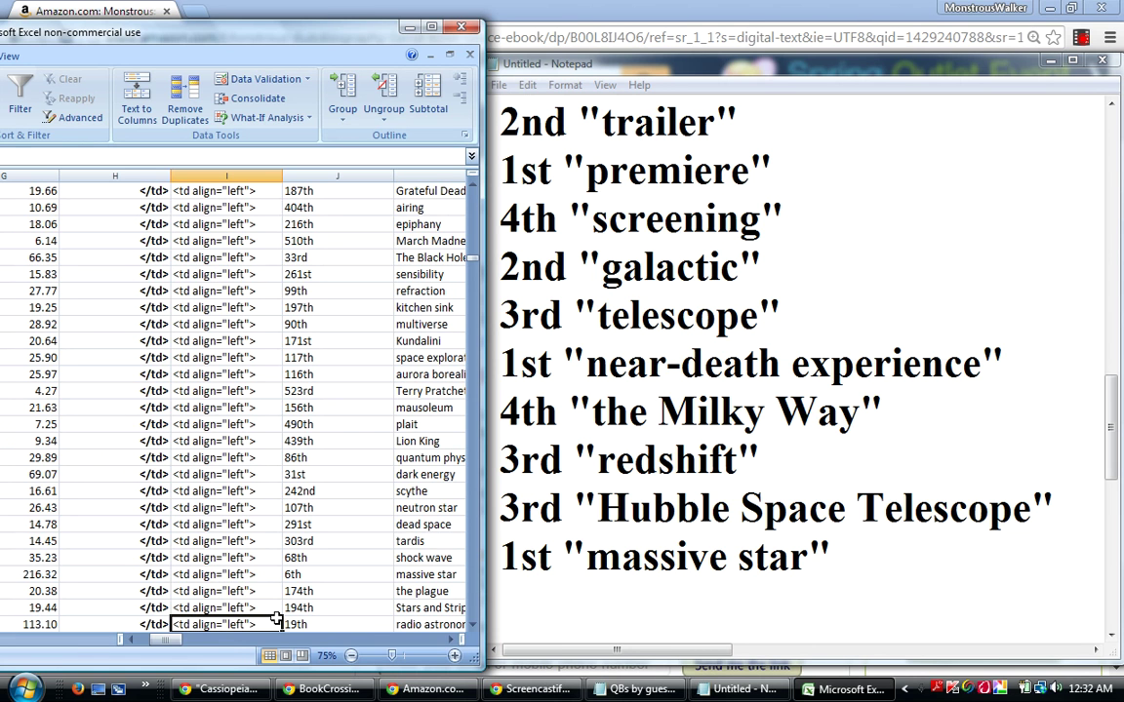
{"action": "left_click", "coordinate": [507, 592]}
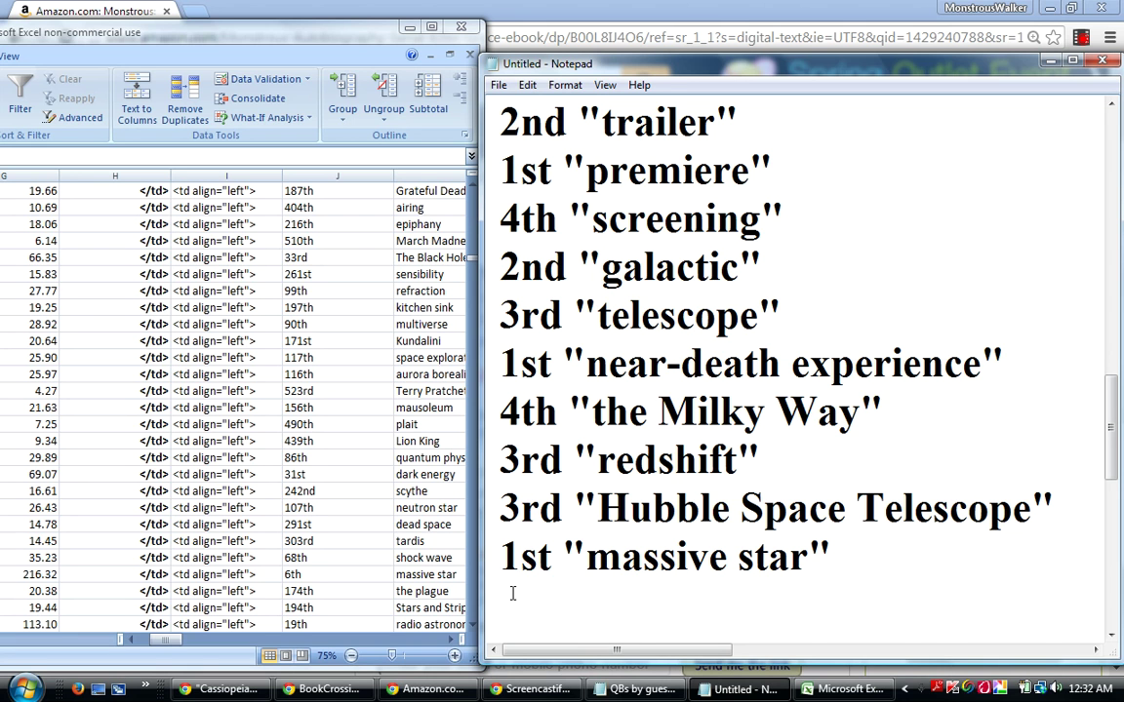
{"action": "type", "text": "5th "}
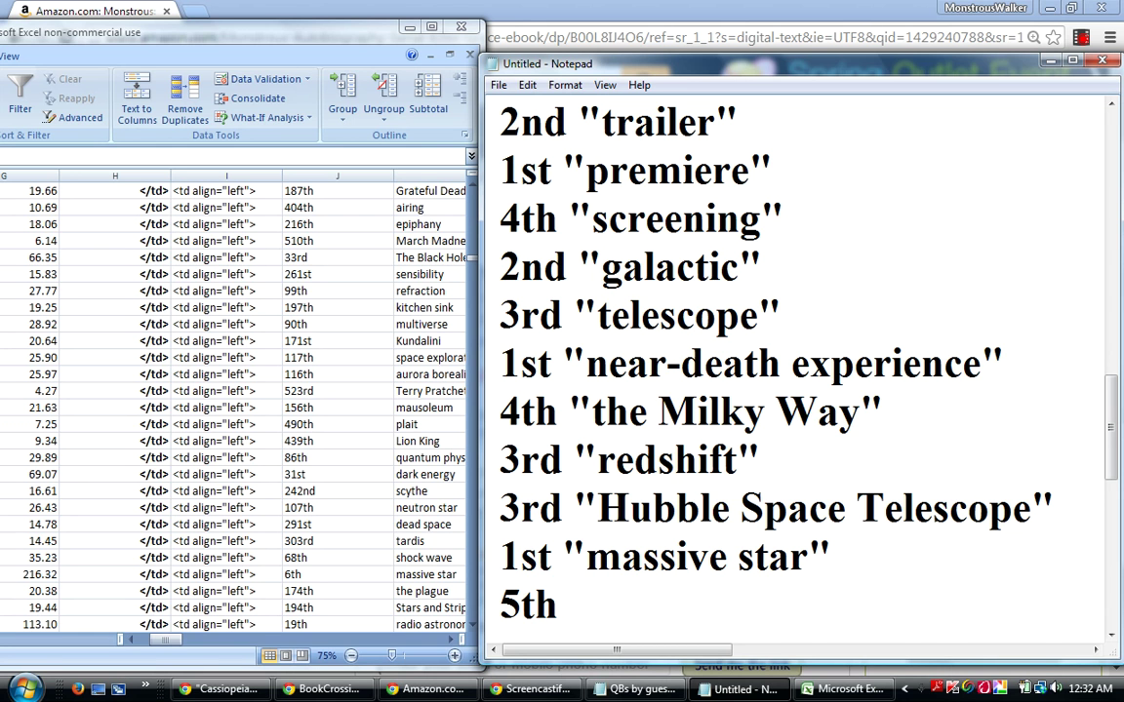
{"action": "type", "text": "\"ra"}
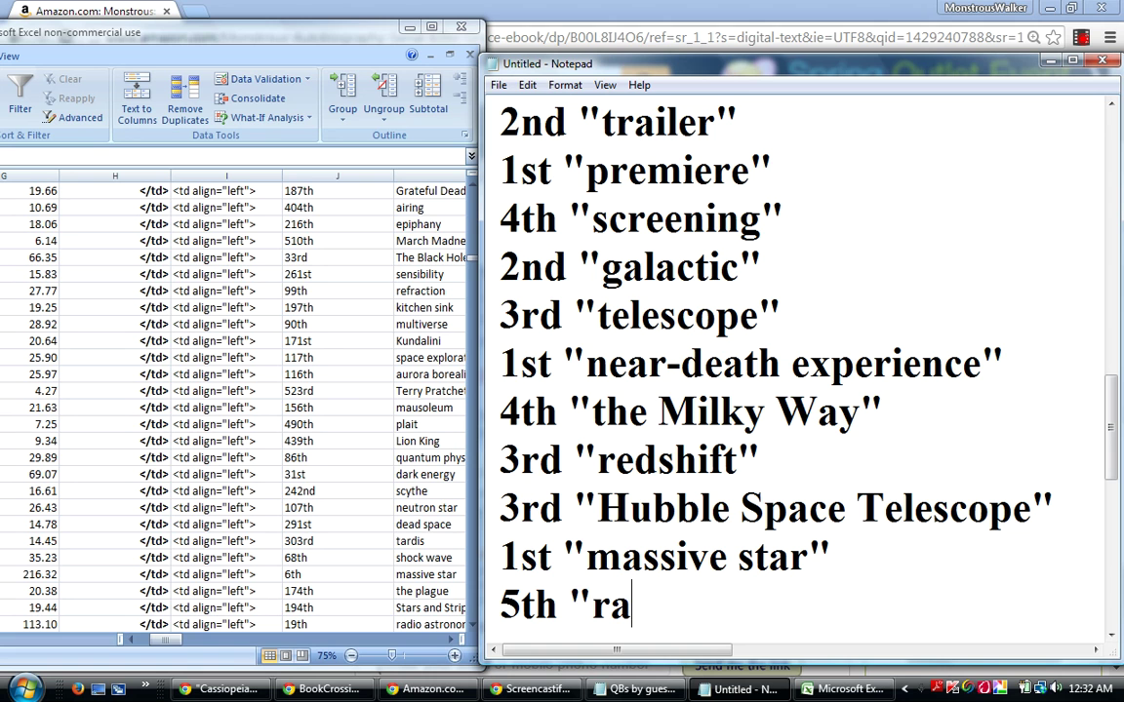
{"action": "type", "text": "diio as"}
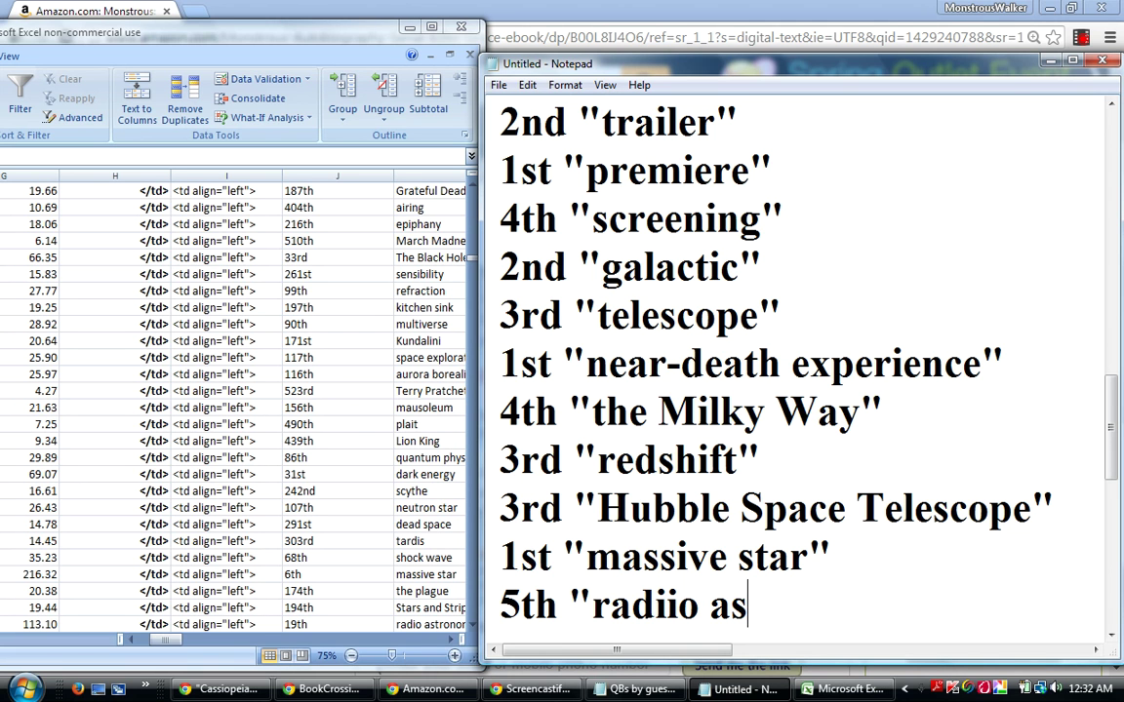
{"action": "type", "text": "trono"}
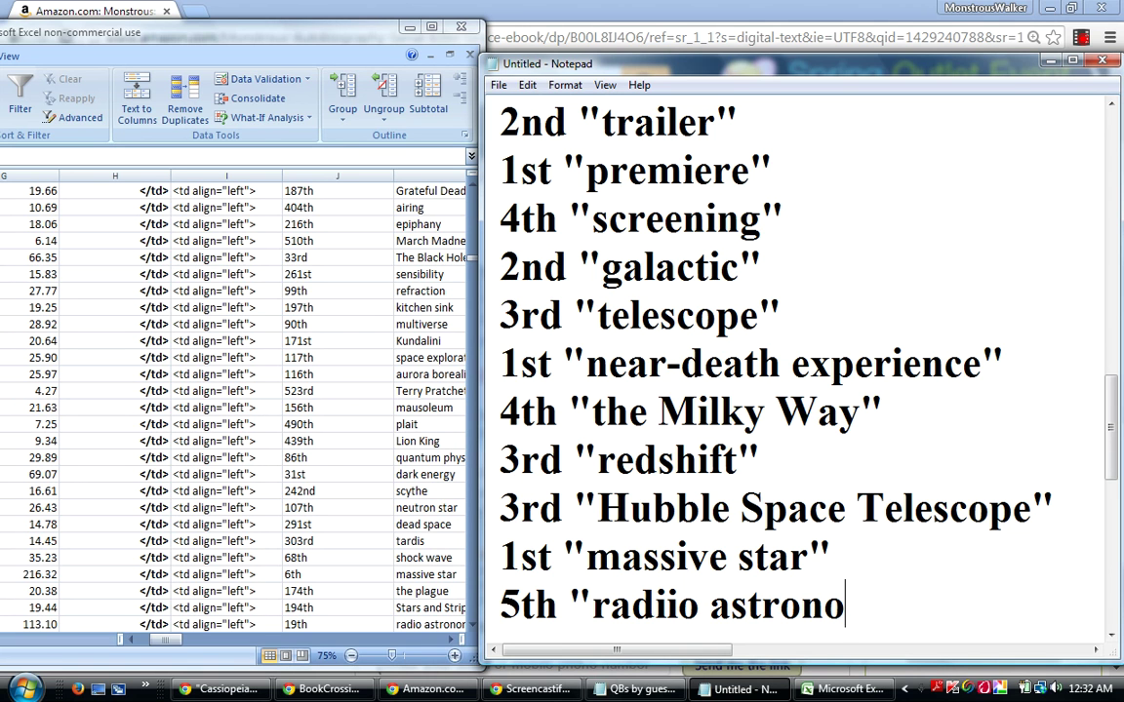
{"action": "type", "text": "my\""}
{"action": "key", "text": "Return"}
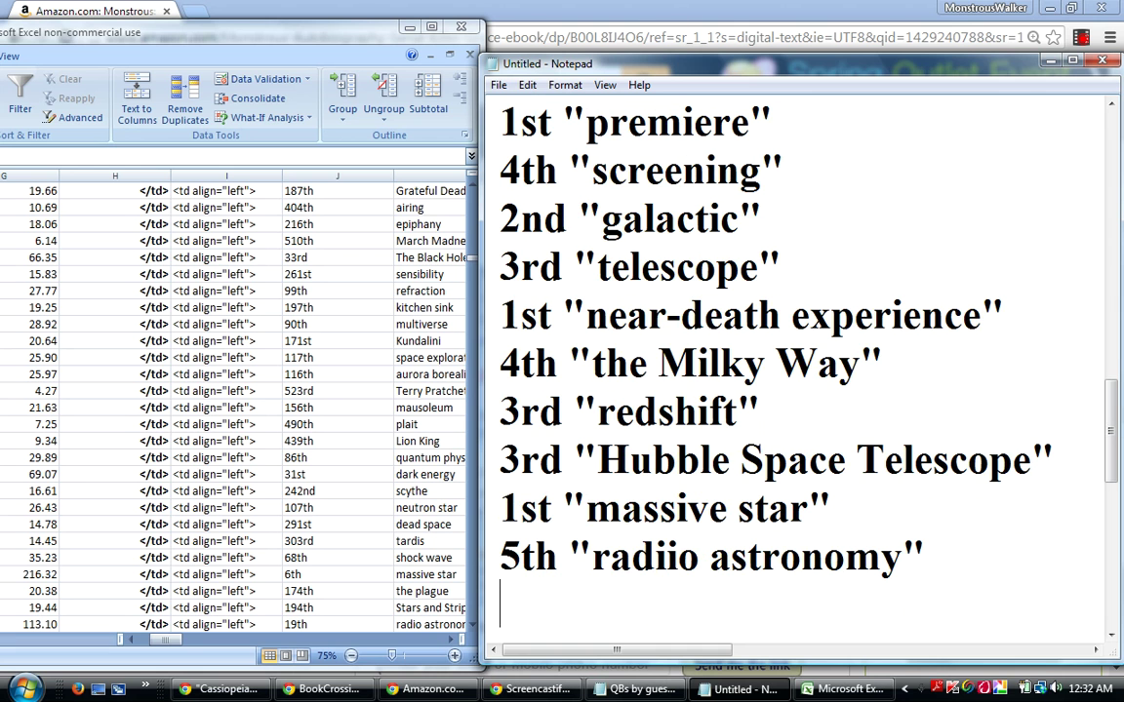
Add the lines 1st "galaxy clusters" and 1st "supernova remnant" to the Notepad list.
{"action": "left_click", "coordinate": [271, 625]}
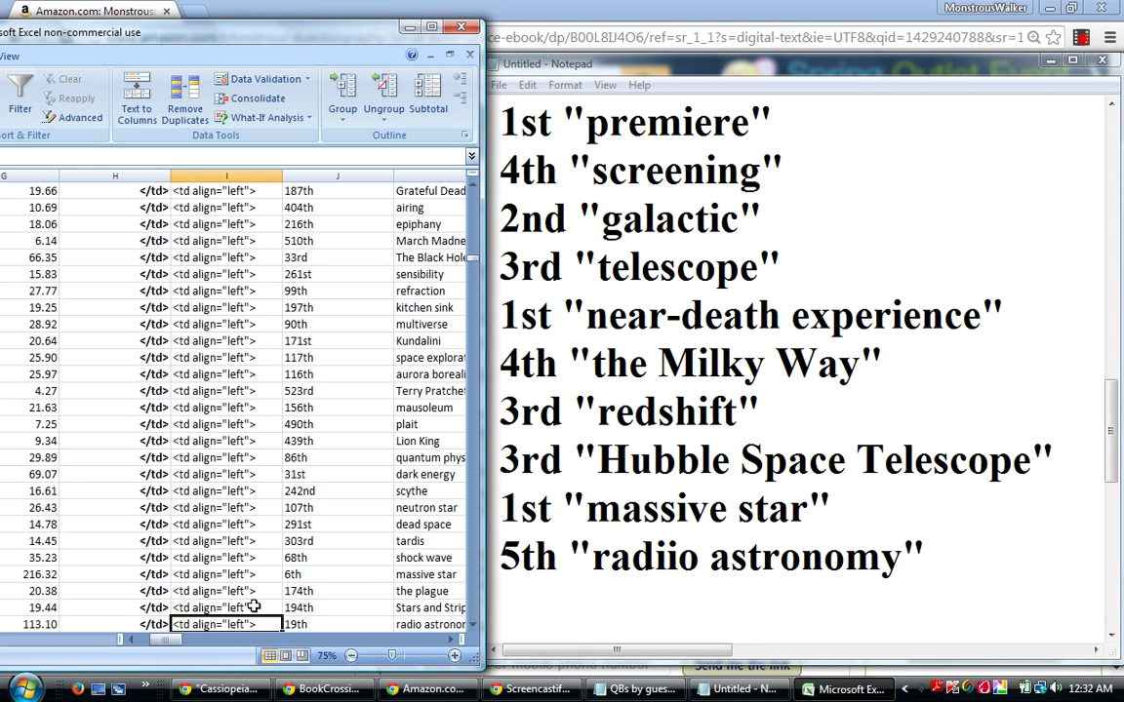
{"action": "key", "text": "Down"}
{"action": "key", "text": "Down"}
{"action": "key", "text": "Down"}
{"action": "key", "text": "Down"}
{"action": "key", "text": "Down"}
{"action": "key", "text": "Down"}
{"action": "key", "text": "Down"}
{"action": "key", "text": "Down"}
{"action": "key", "text": "Down"}
{"action": "key", "text": "Down"}
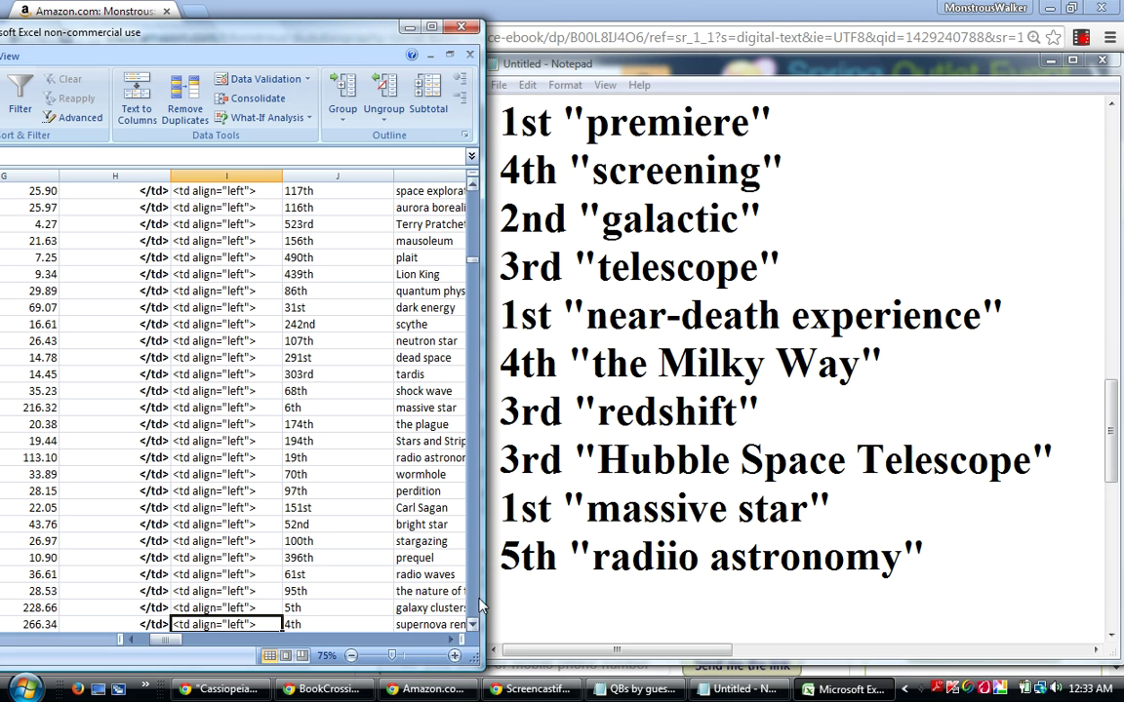
{"action": "left_click_drag", "start_coordinate": [484, 605], "coordinate": [495, 597]}
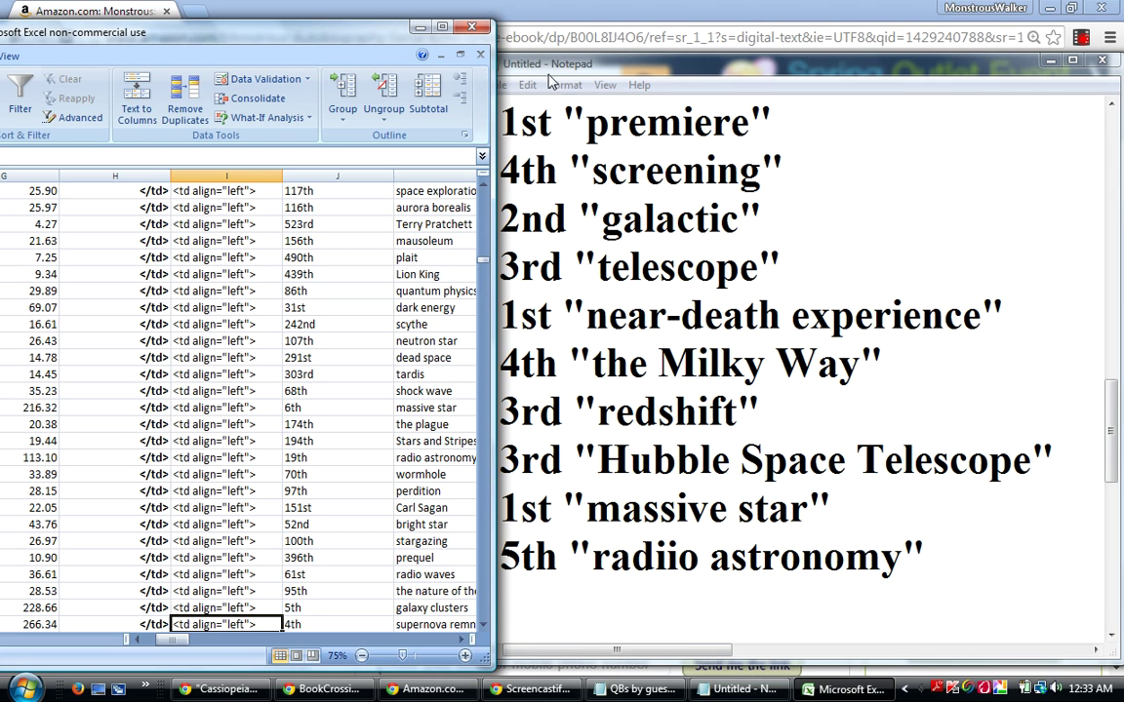
{"action": "left_click_drag", "start_coordinate": [333, 39], "coordinate": [317, 30]}
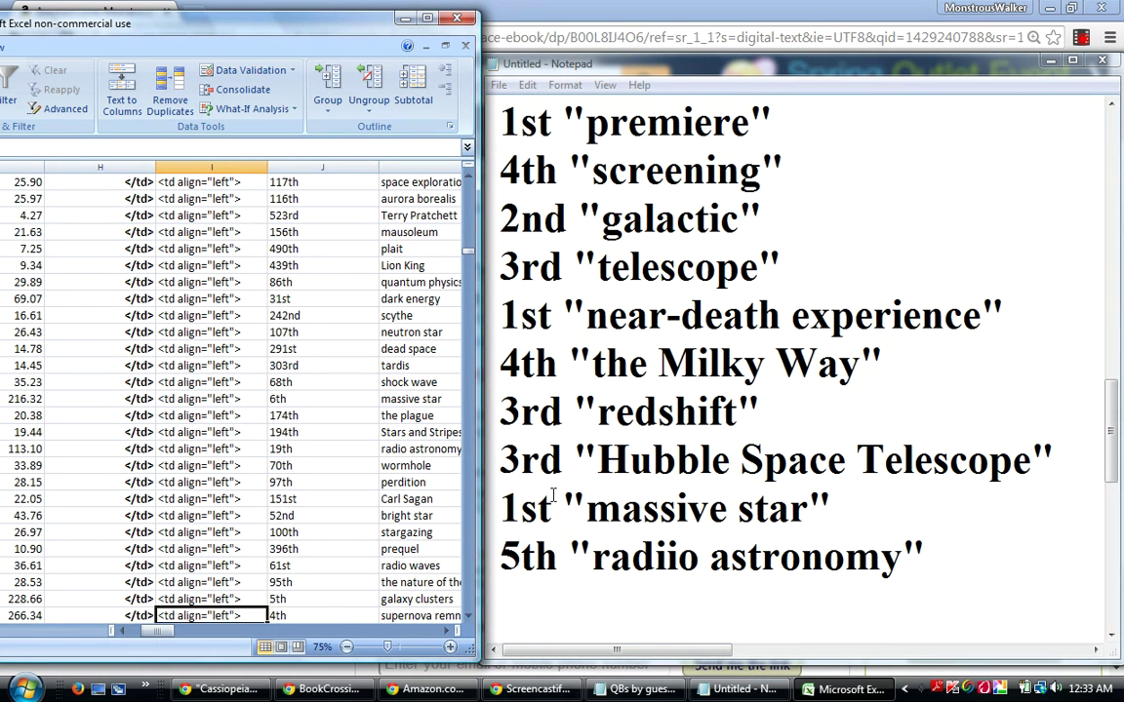
{"action": "left_click", "coordinate": [503, 591]}
{"action": "type", "text": "1st "}
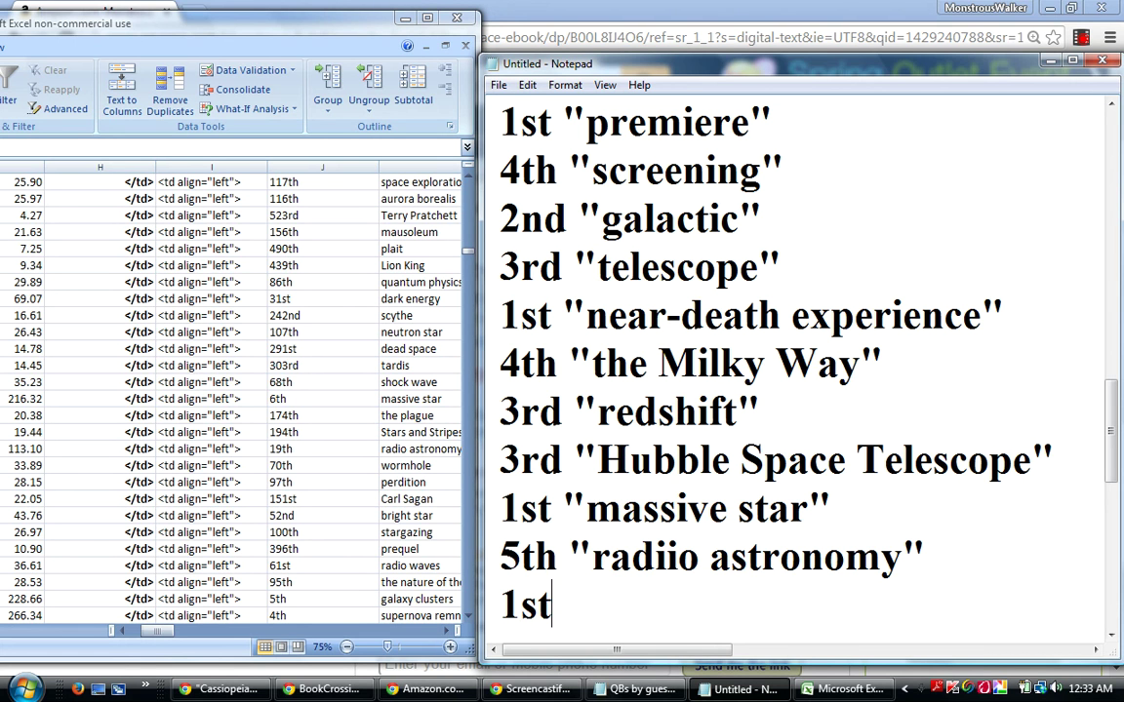
{"action": "type", "text": "\"galaxy clusters"}
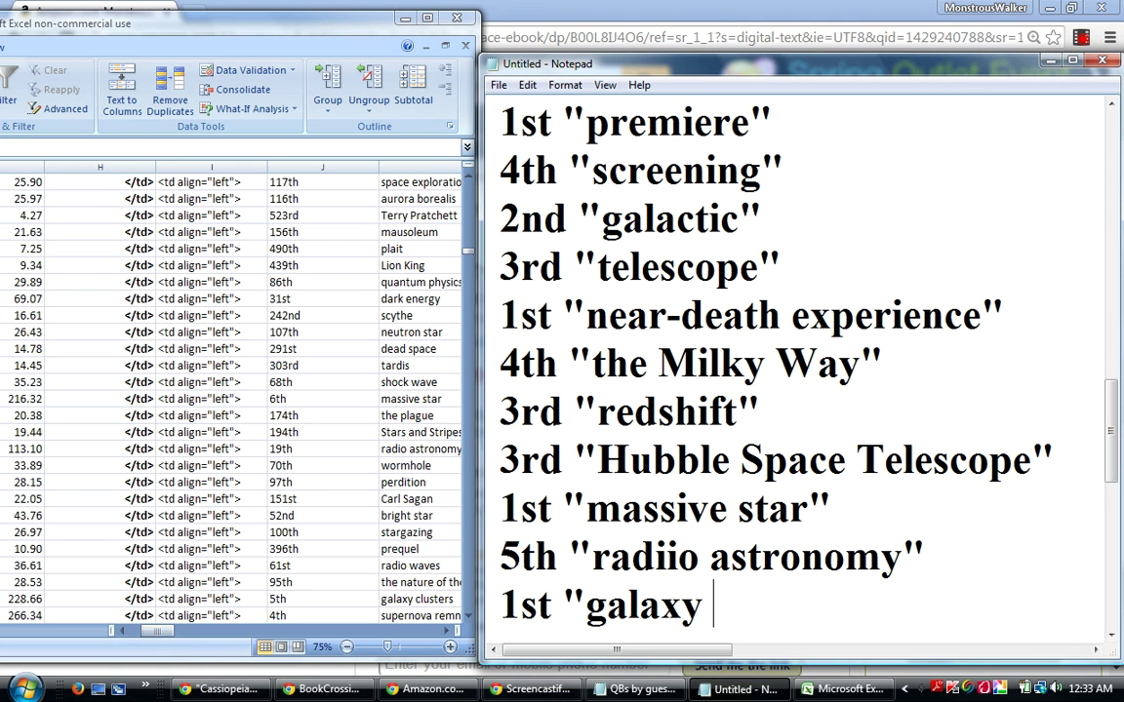
{"action": "type", "text": "\""}
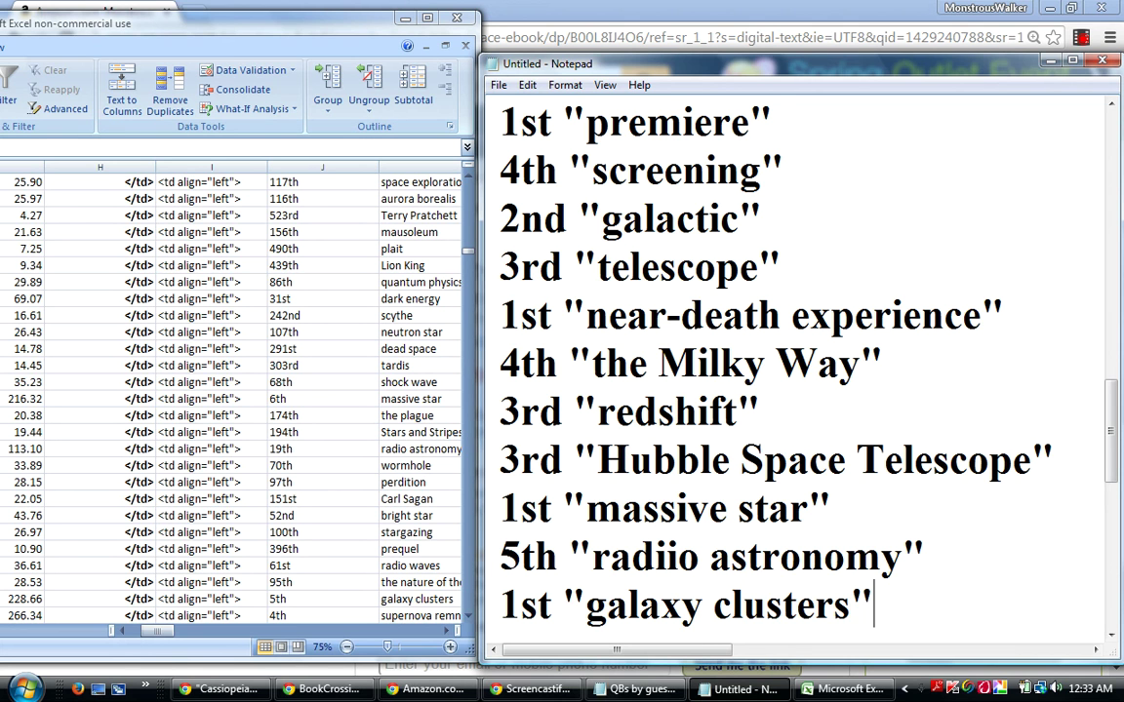
{"action": "key", "text": "Return"}
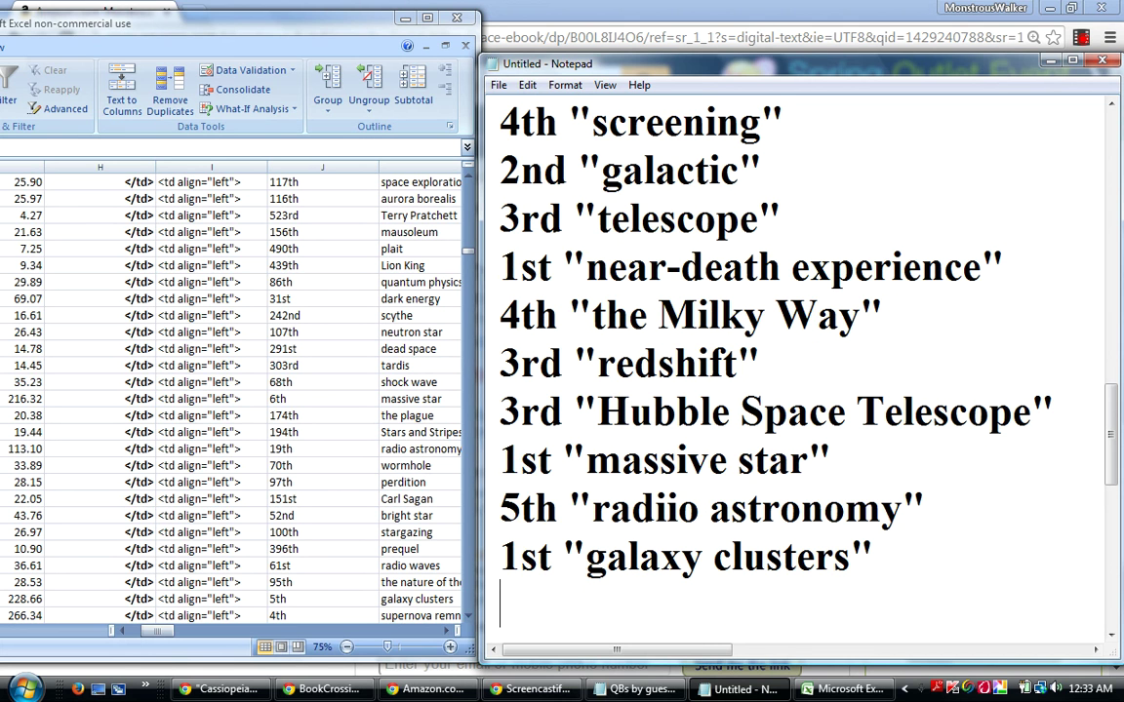
{"action": "type", "text": "1st "}
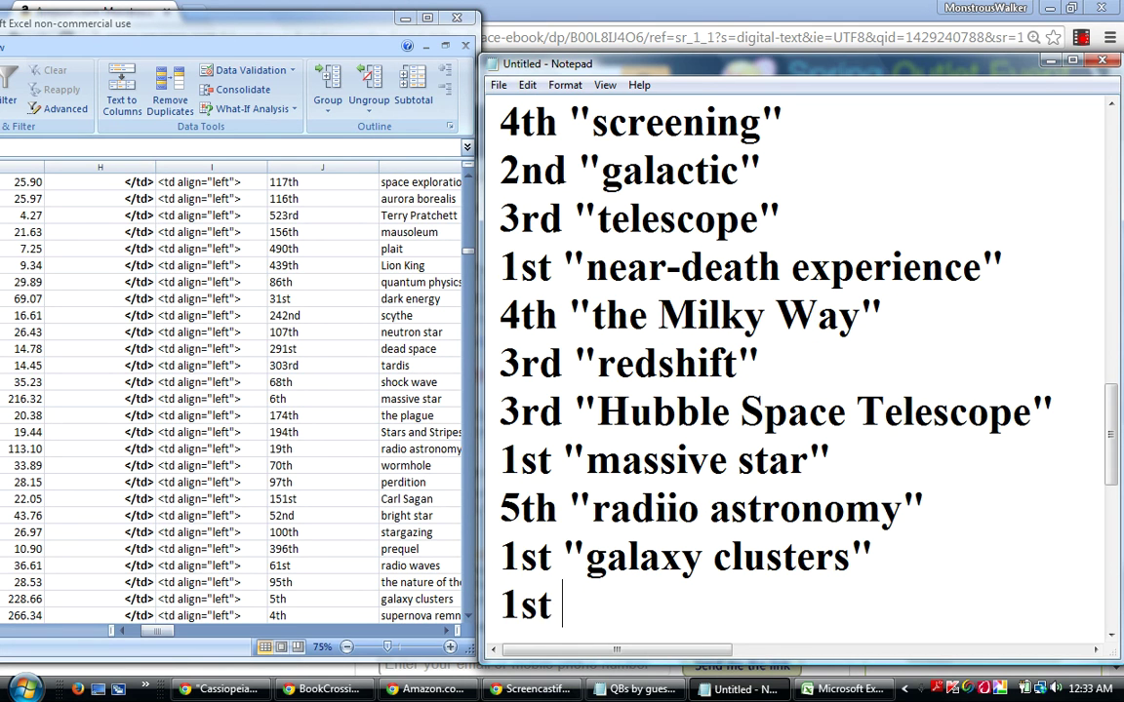
{"action": "type", "text": "\"super"}
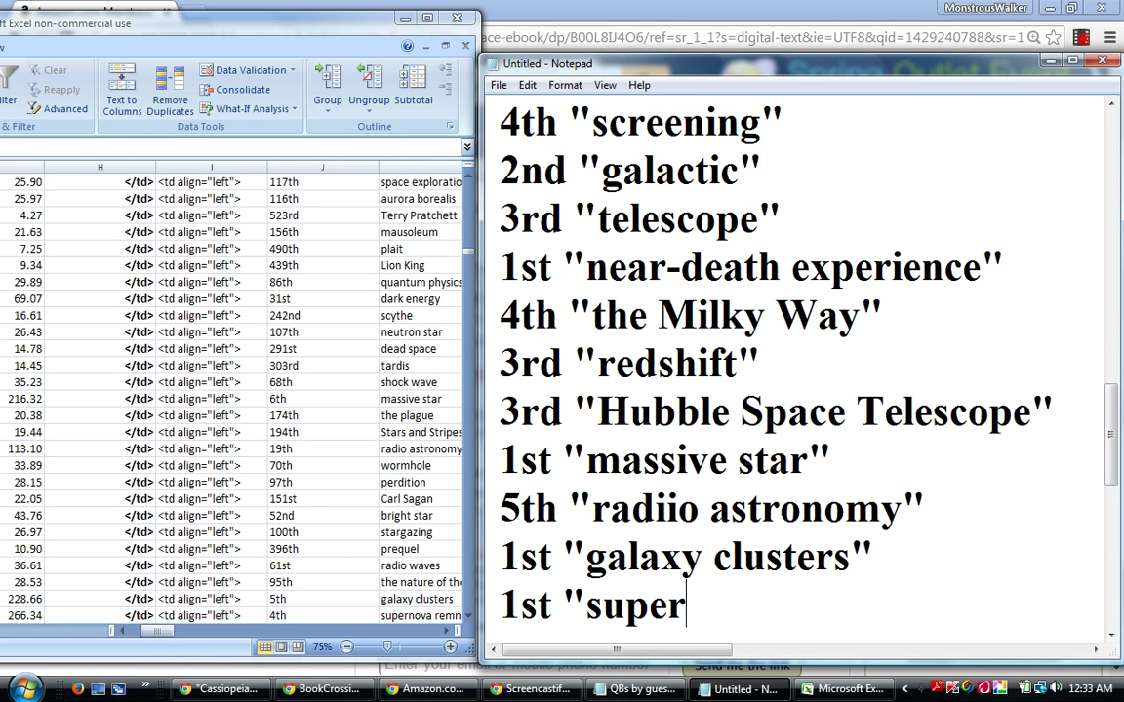
{"action": "type", "text": "nova"}
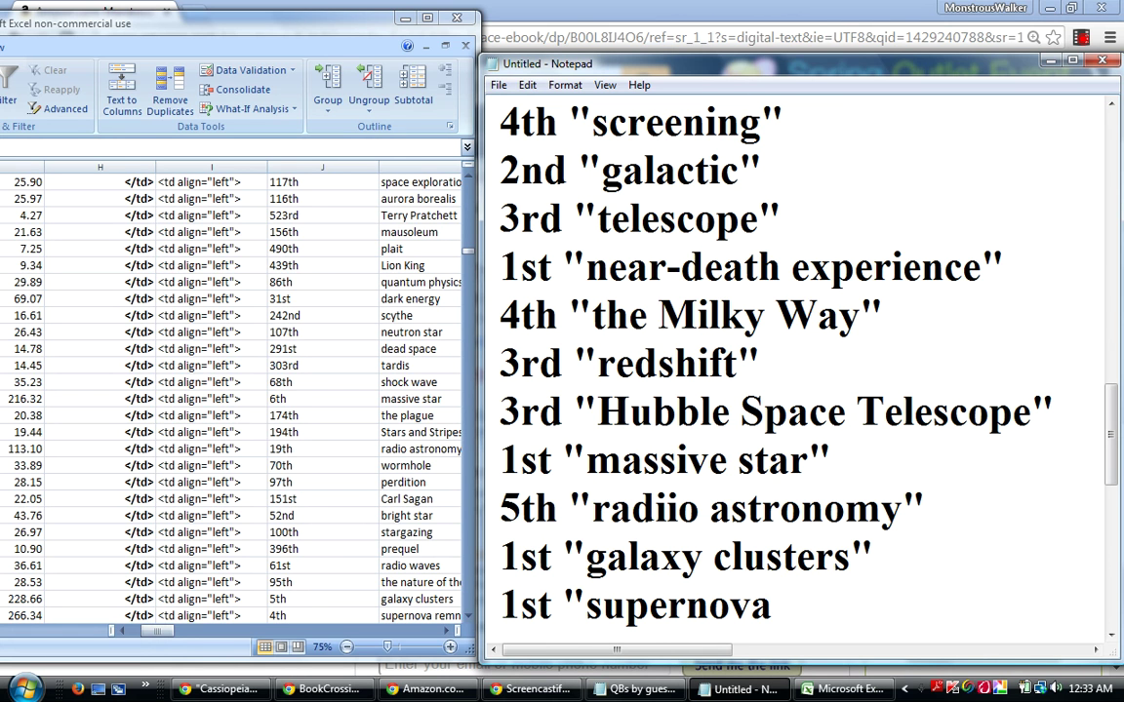
{"action": "type", "text": " remn"}
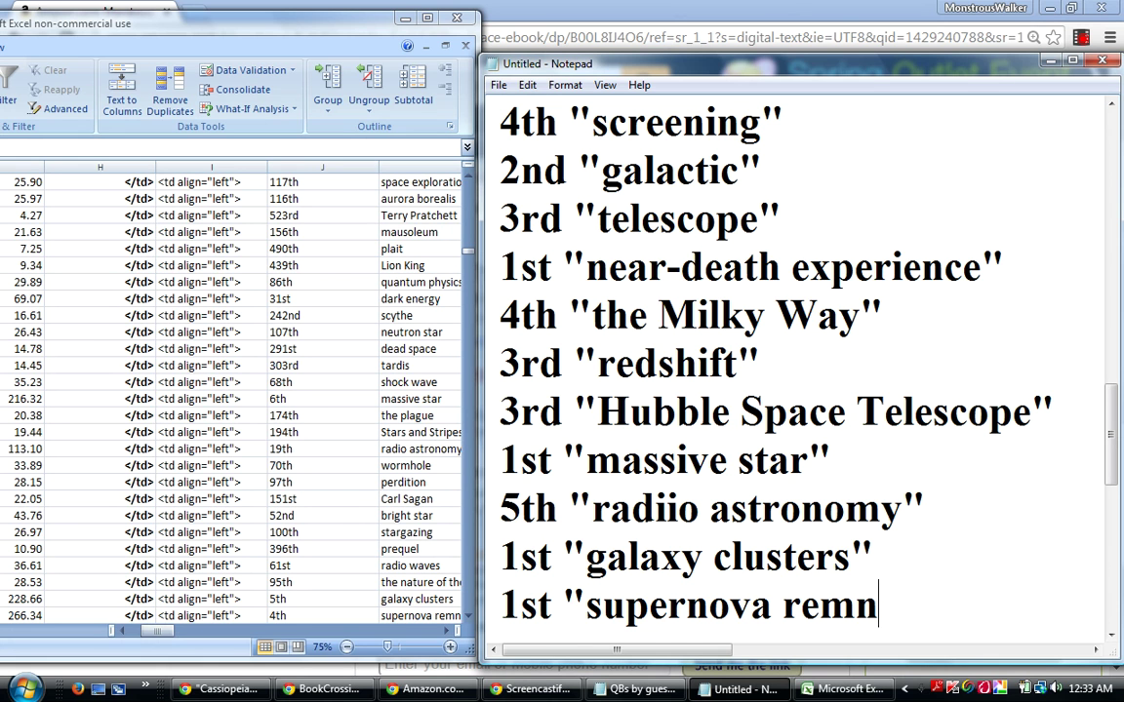
{"action": "type", "text": "ant\""}
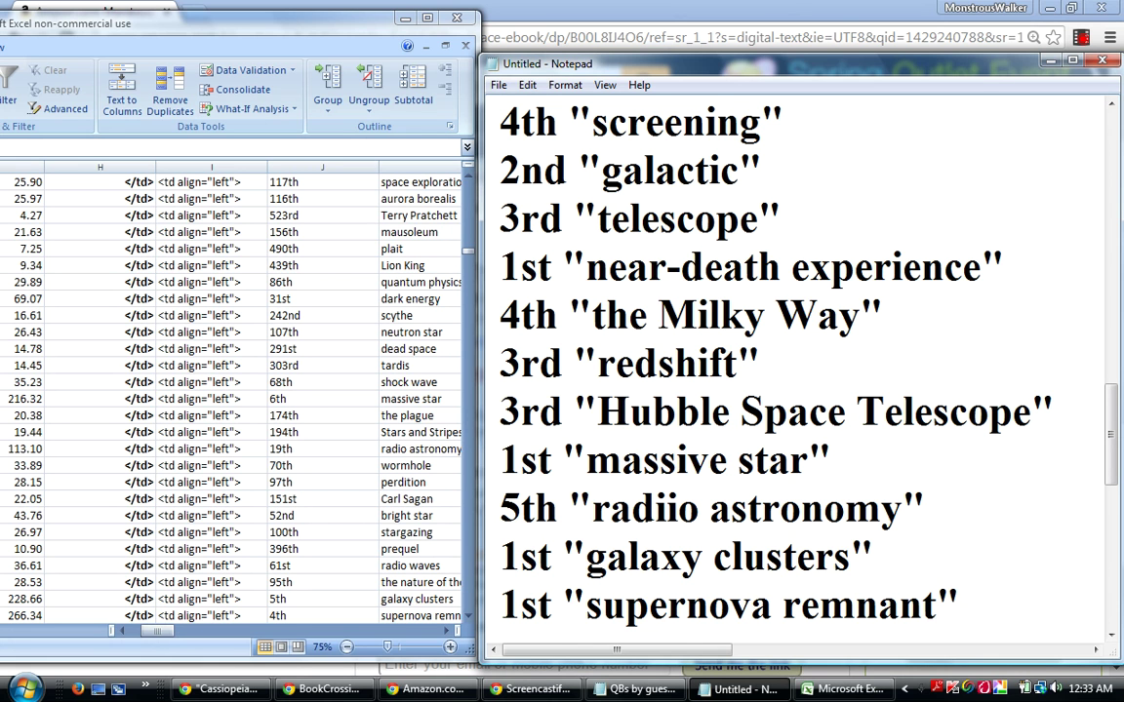
{"action": "key", "text": "Return"}
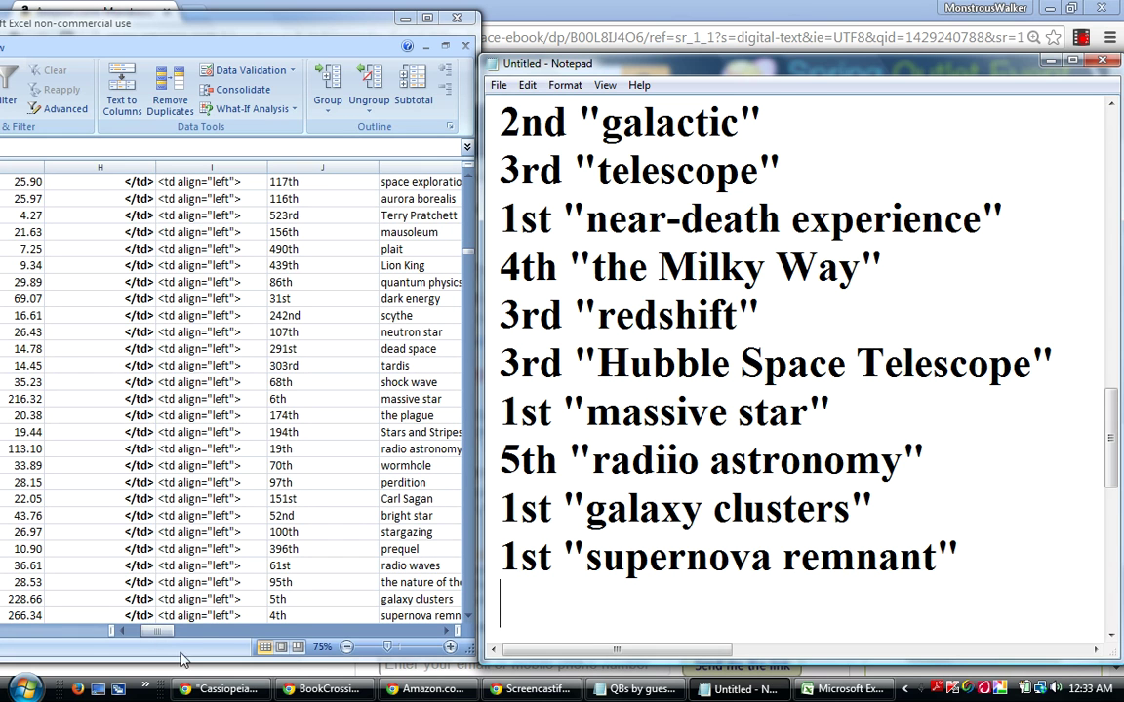
Step the Excel rankings from the galaxy clusters row down to the Twilight Zone row.
{"action": "left_click", "coordinate": [35, 598]}
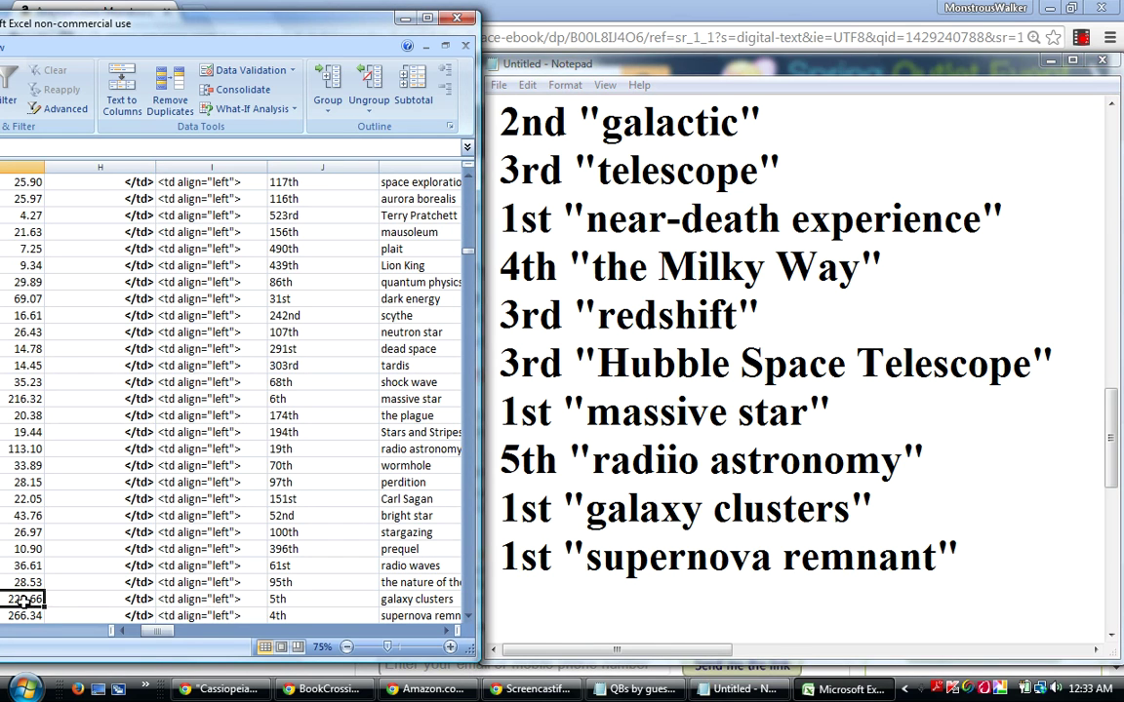
{"action": "left_click", "coordinate": [26, 617]}
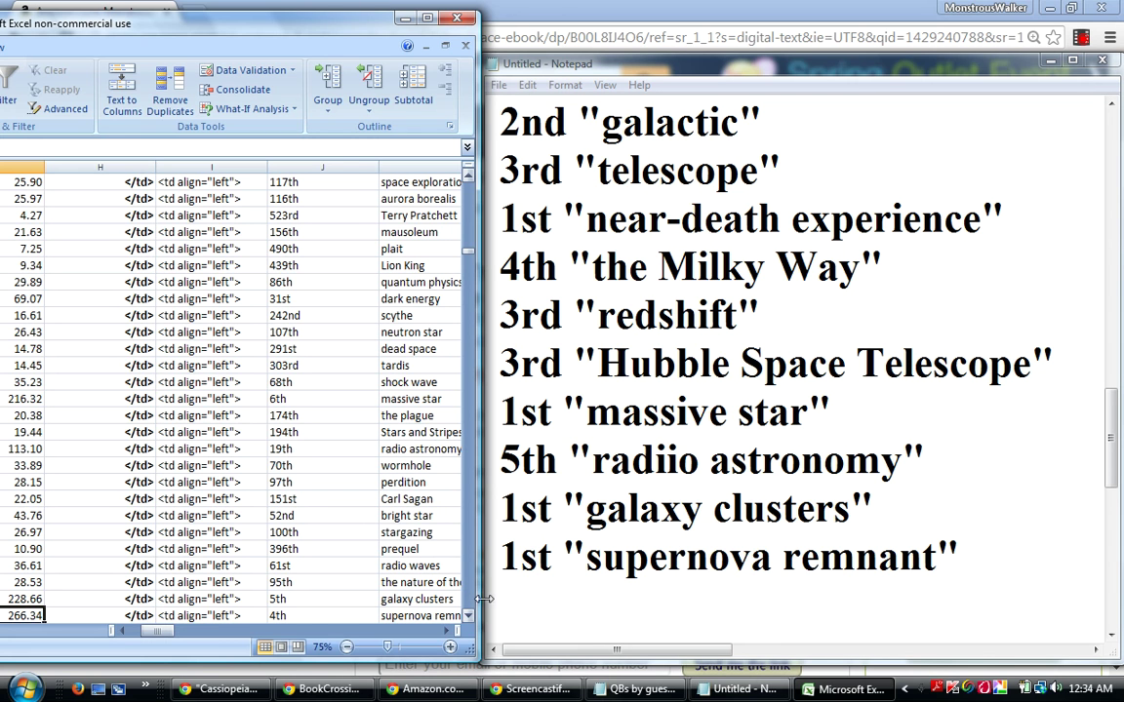
{"action": "left_click", "coordinate": [231, 616]}
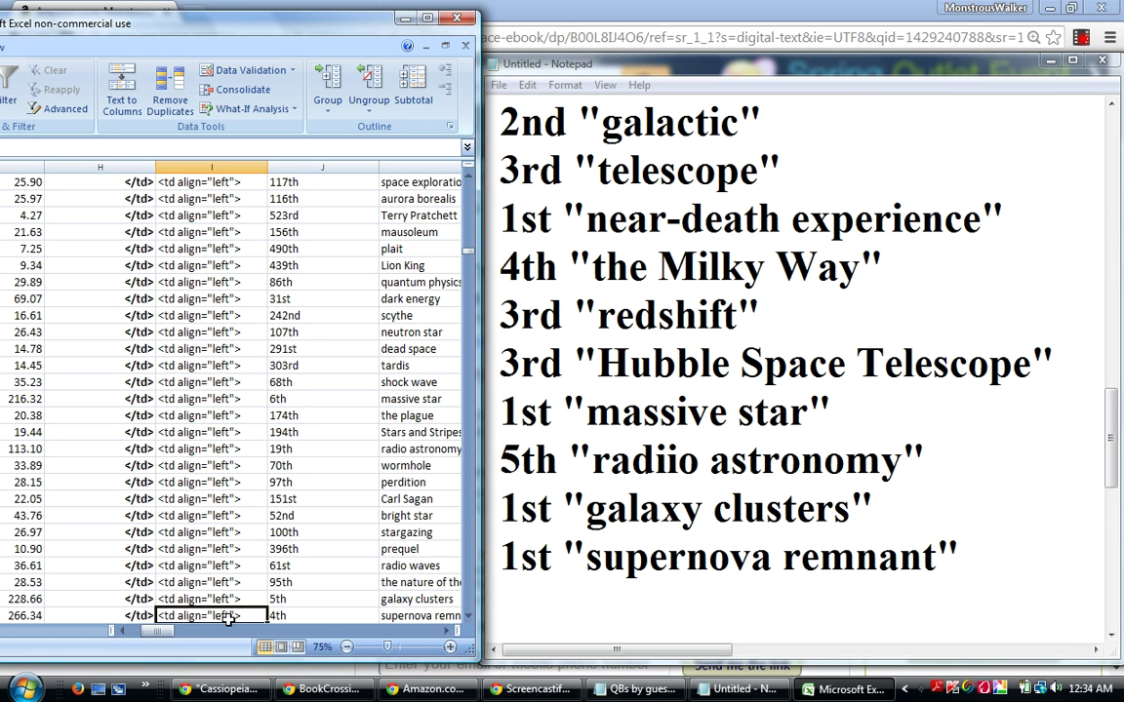
{"action": "key", "text": "Down"}
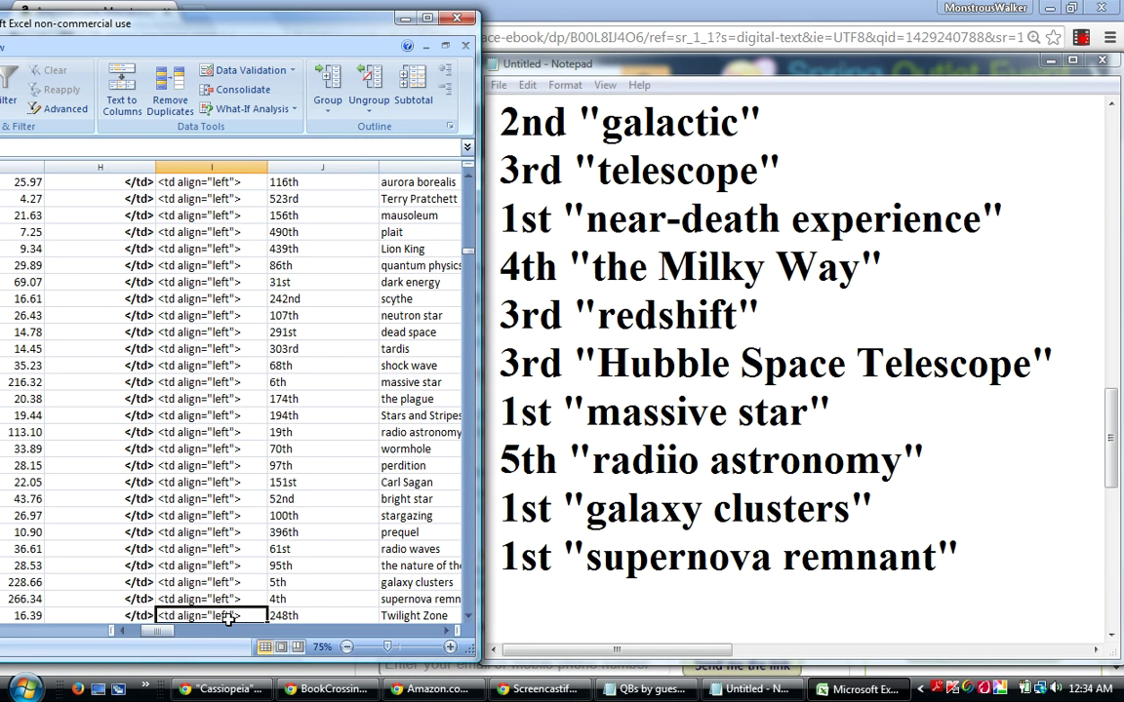
Move down past Yin and Yang and Blu-ray Disc to supercluster, then select the 500th-ranked row.
{"action": "key", "text": "Down"}
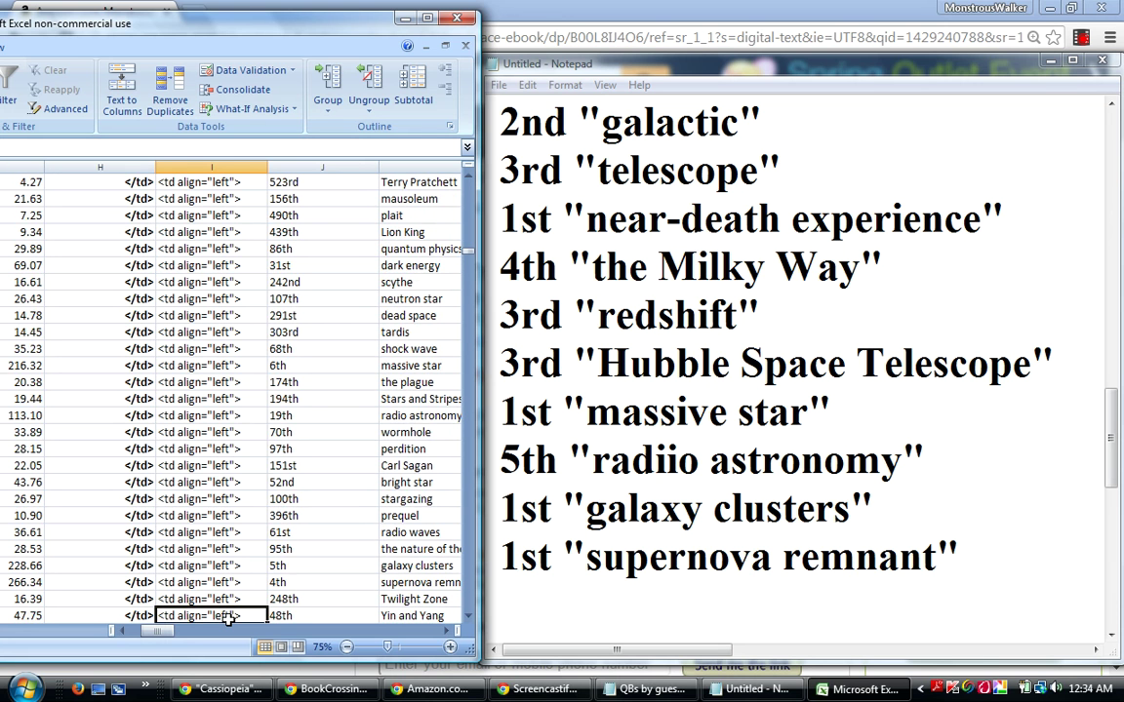
{"action": "key", "text": "Down"}
{"action": "key", "text": "Down"}
{"action": "key", "text": "Down"}
{"action": "key", "text": "Down"}
{"action": "key", "text": "Down"}
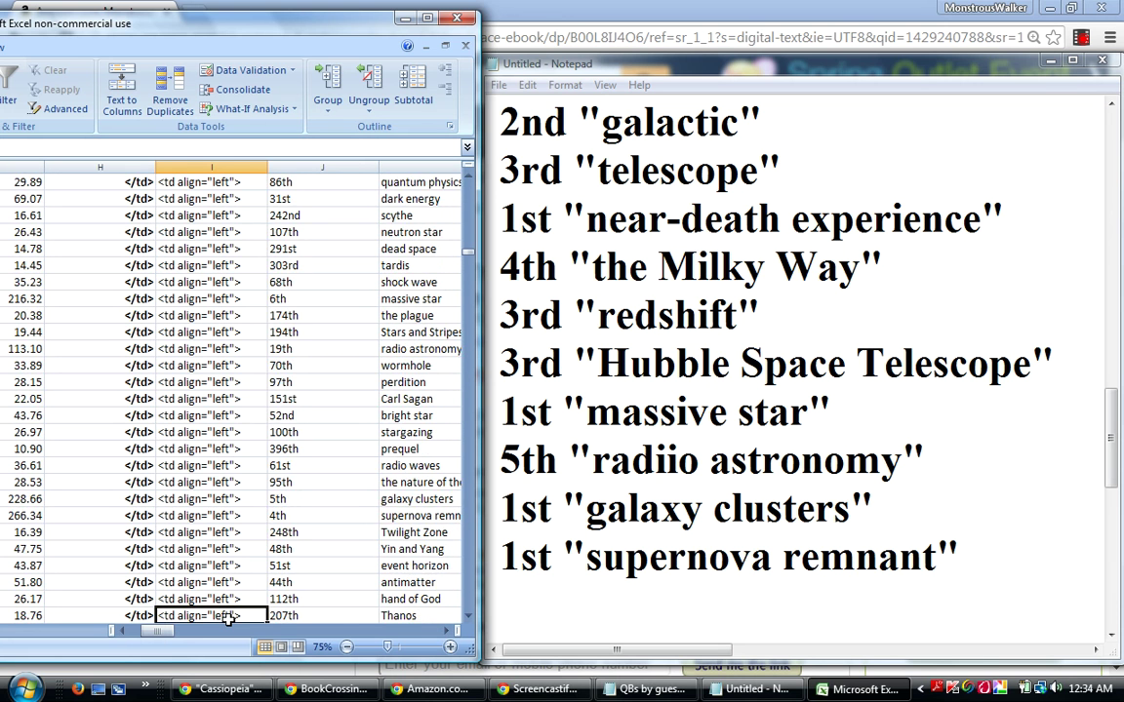
{"action": "key", "text": "Down"}
{"action": "key", "text": "Down"}
{"action": "key", "text": "Down"}
{"action": "key", "text": "Down"}
{"action": "key", "text": "Down"}
{"action": "key", "text": "Down"}
{"action": "key", "text": "Down"}
{"action": "key", "text": "Down"}
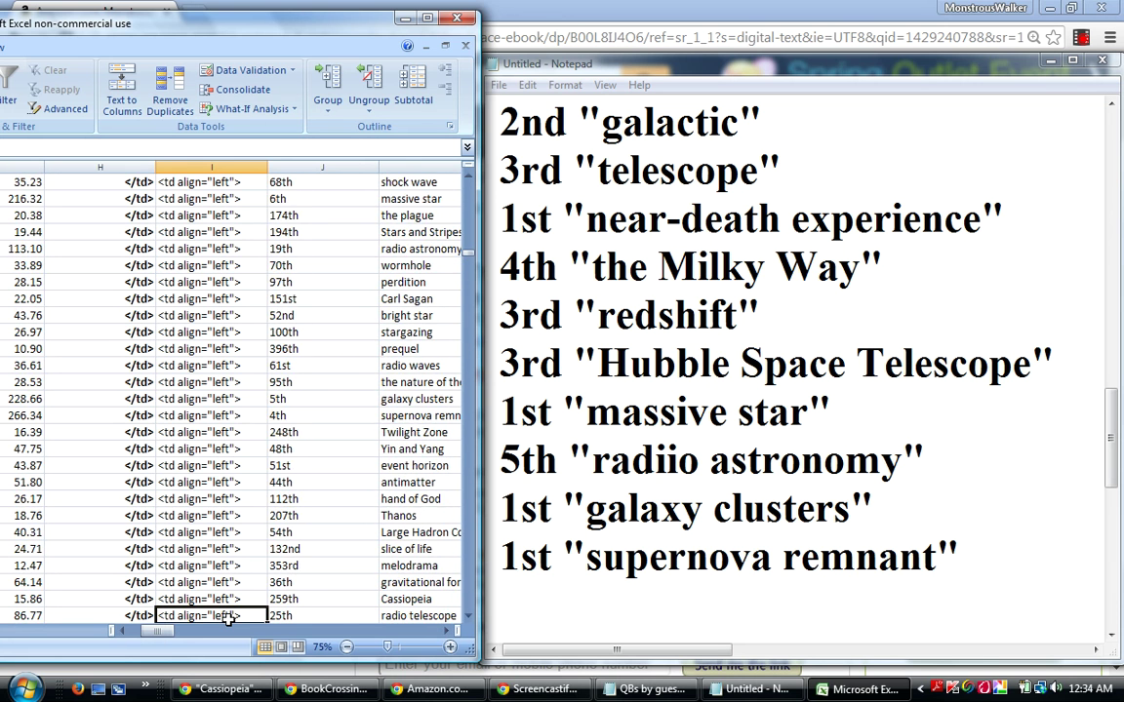
{"action": "key", "text": "Down"}
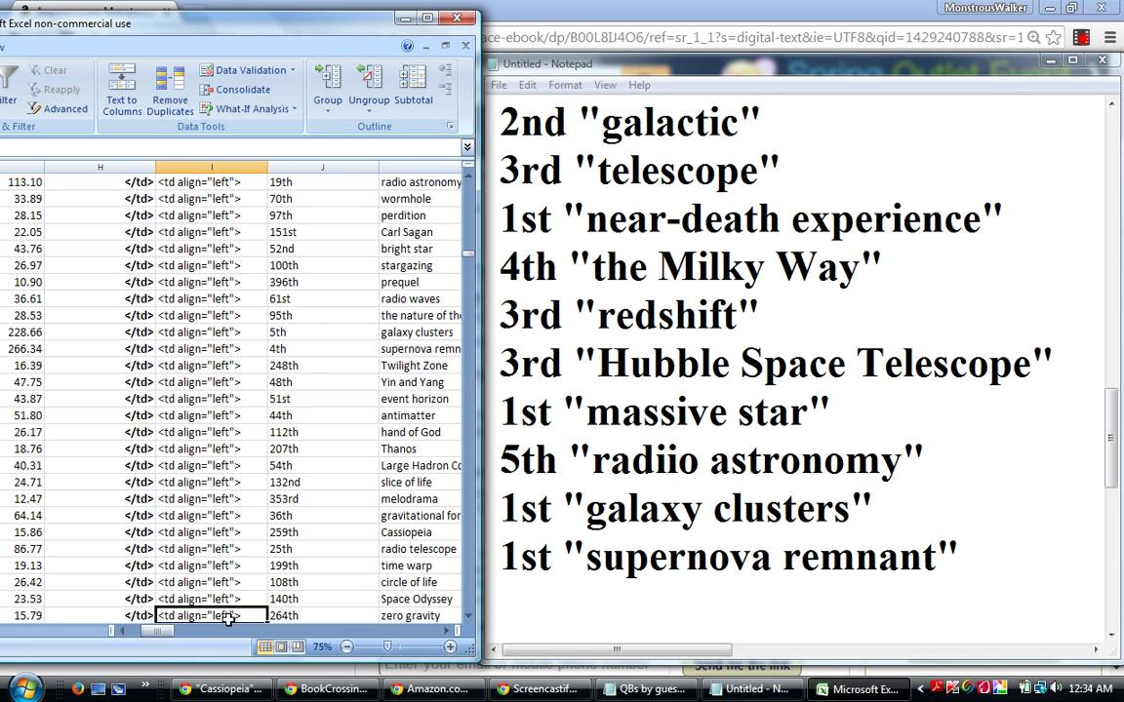
{"action": "key", "text": "Down"}
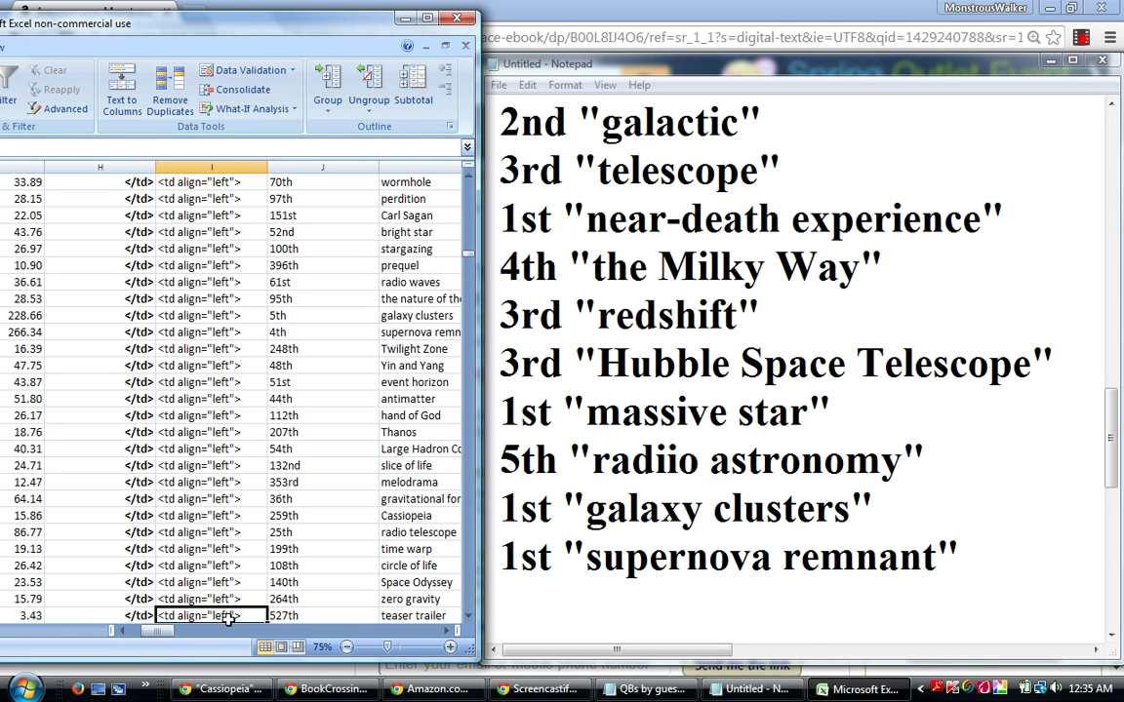
{"action": "key", "text": "Down"}
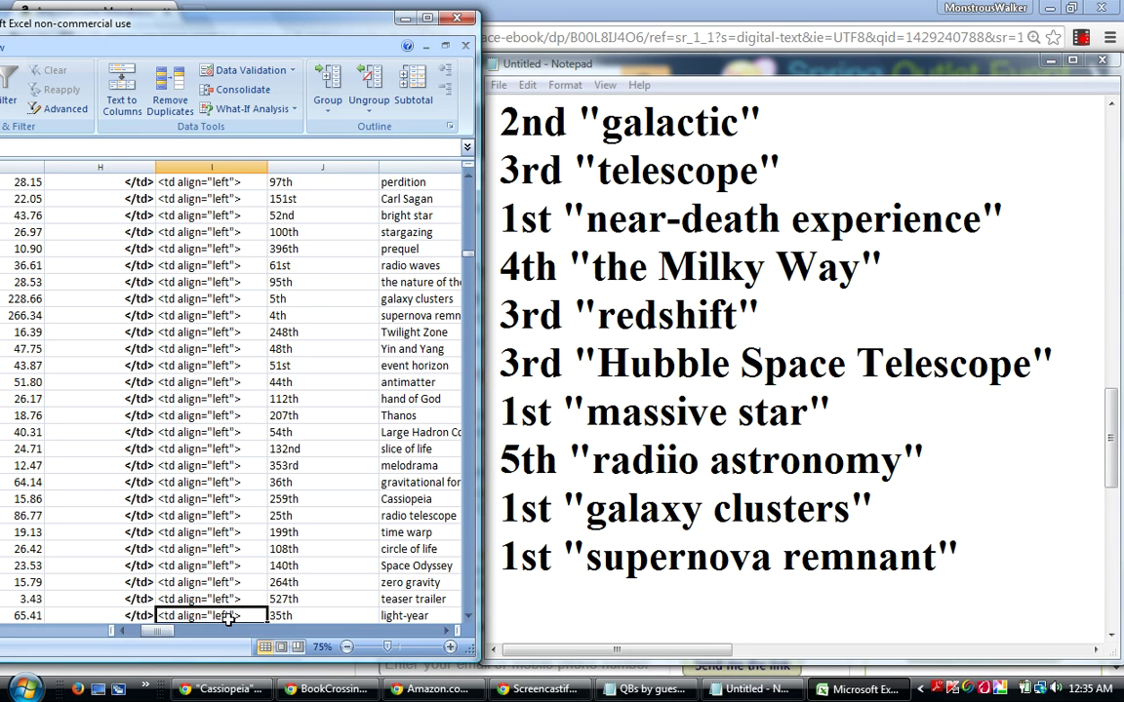
{"action": "key", "text": "Down"}
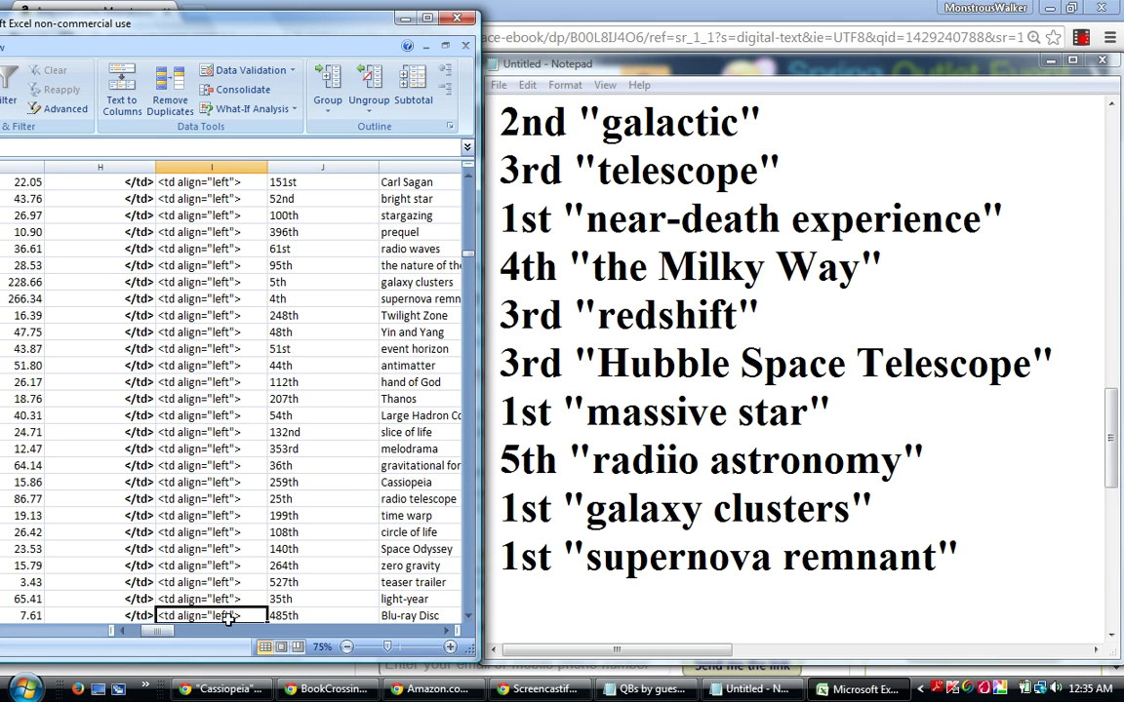
{"action": "key", "text": "Down"}
{"action": "key", "text": "Down"}
{"action": "key", "text": "Down"}
{"action": "key", "text": "Down"}
{"action": "key", "text": "Down"}
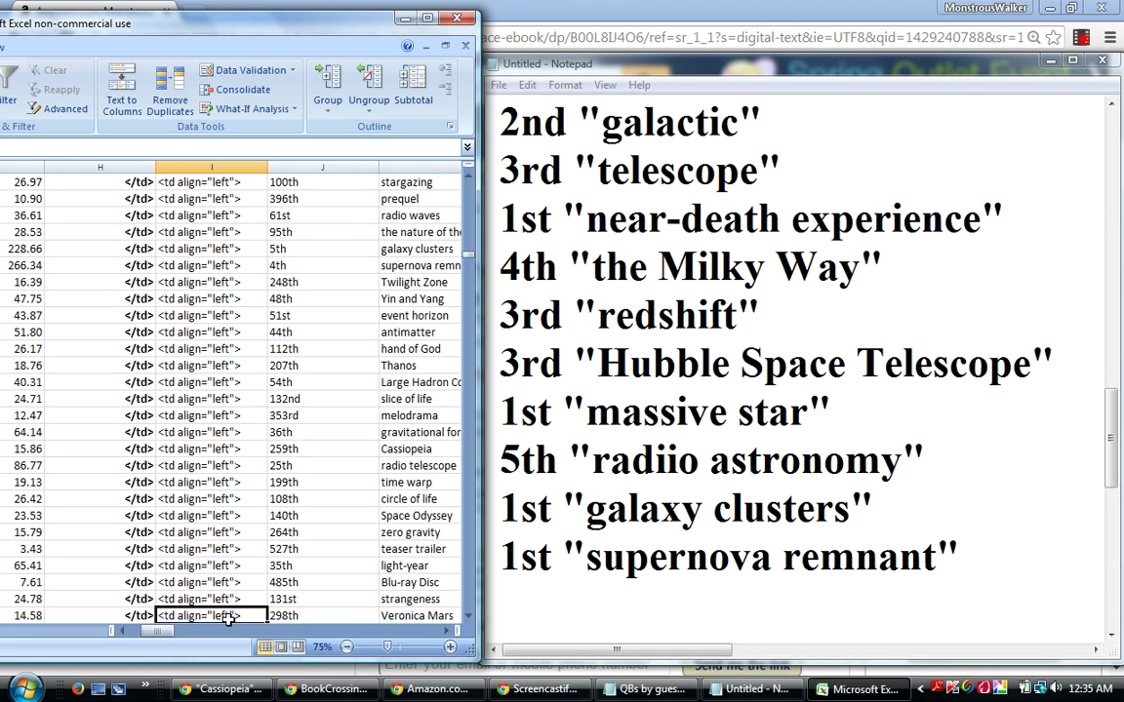
{"action": "key", "text": "Down"}
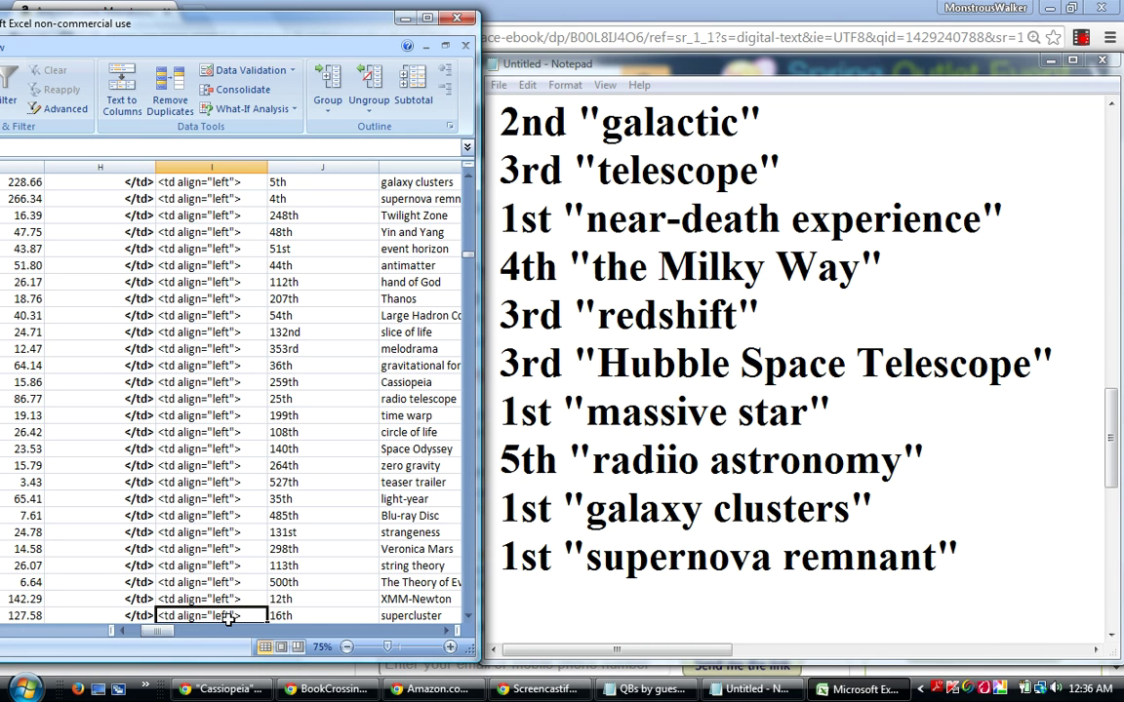
{"action": "left_click", "coordinate": [213, 583]}
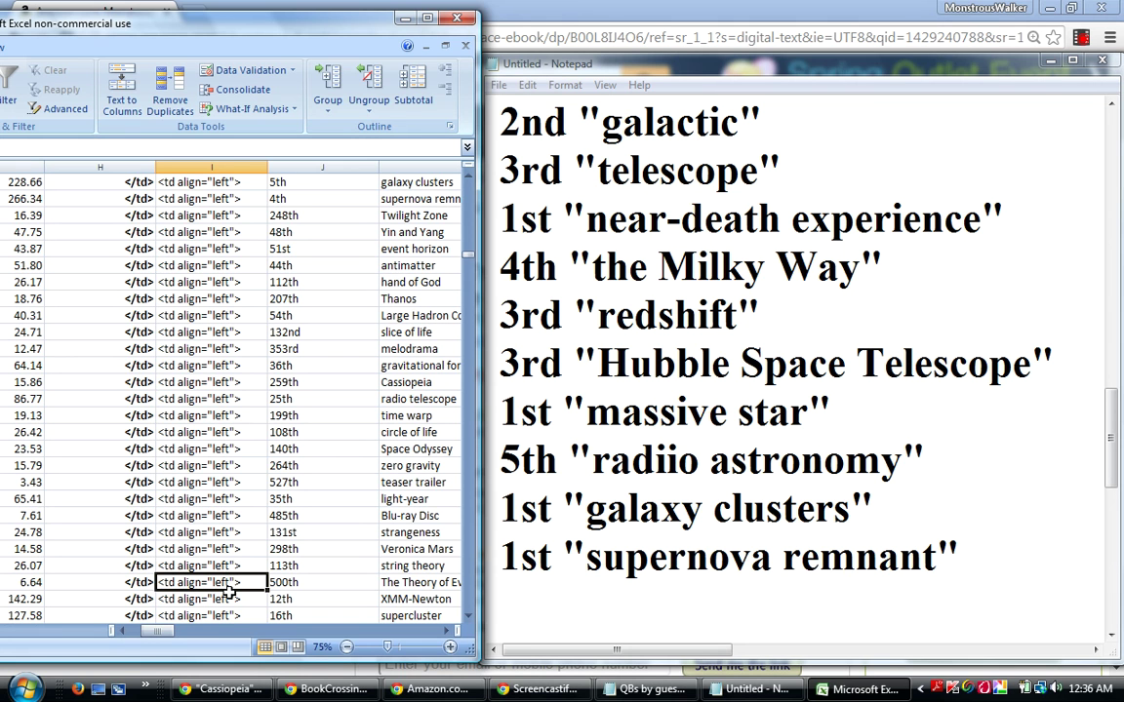
{"action": "key", "text": "ctrl+f"}
{"action": "type", "text": "p"}
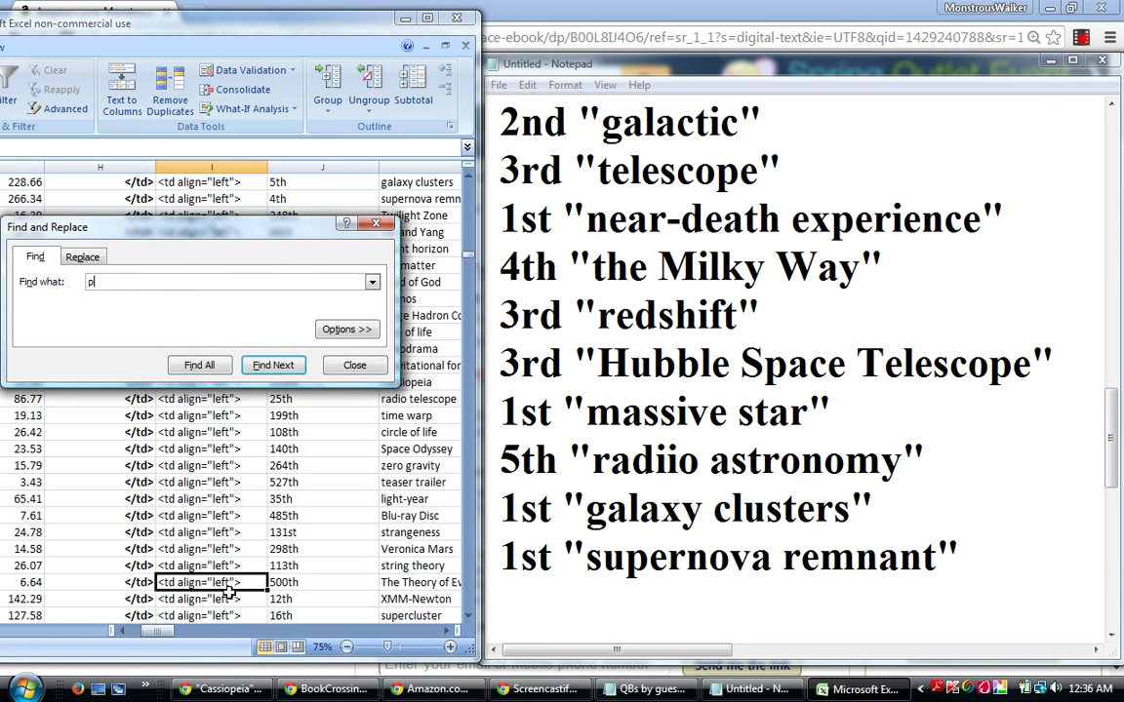
{"action": "type", "text": "remiere"}
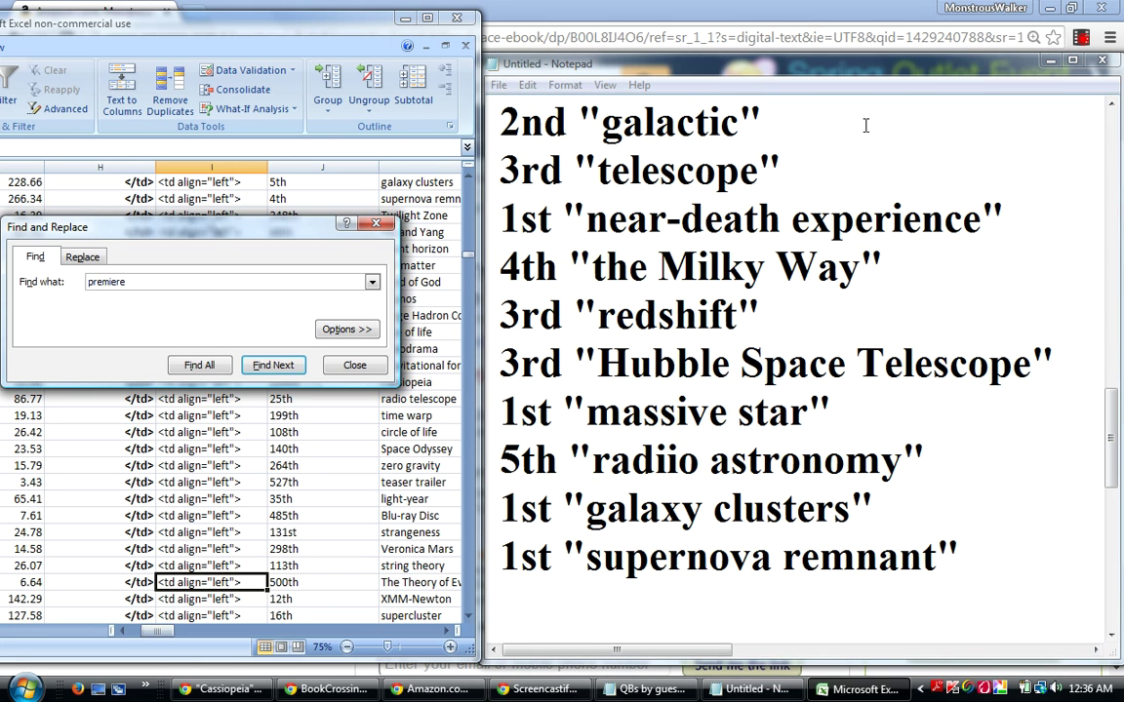
{"action": "left_click", "coordinate": [363, 366]}
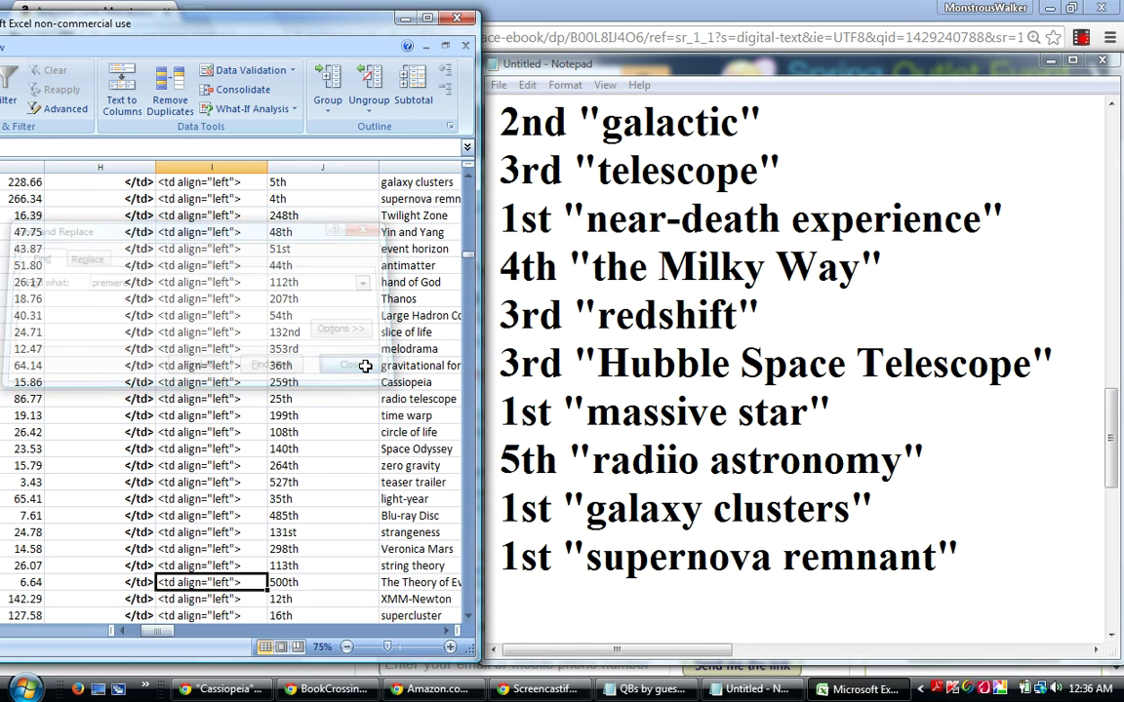
{"action": "left_click", "coordinate": [21, 582]}
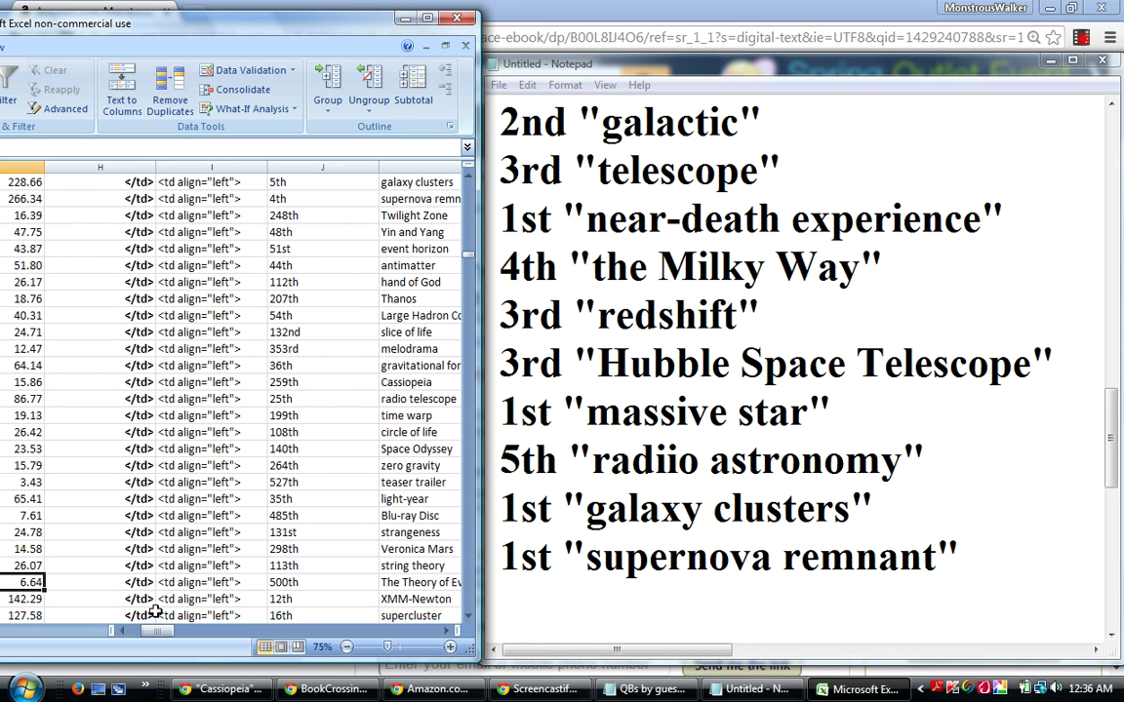
Select the 142.29 cell and open Find with 'premiere' as the search term.
{"action": "left_click", "coordinate": [24, 599]}
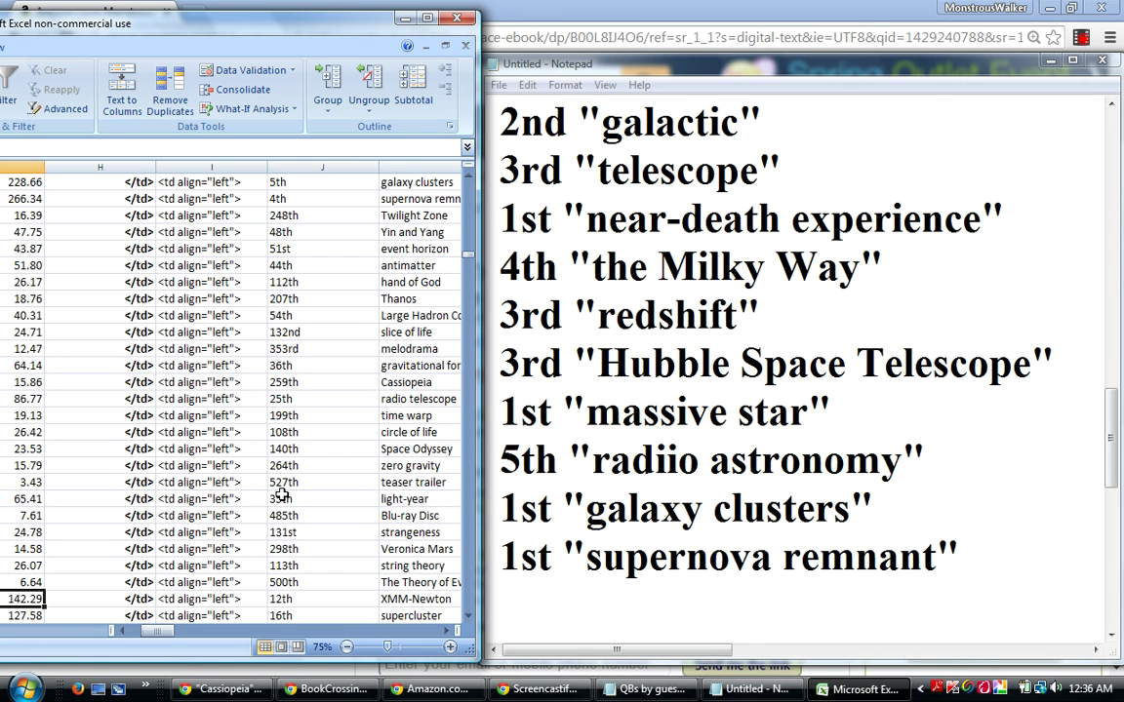
{"action": "key", "text": "ctrl+f"}
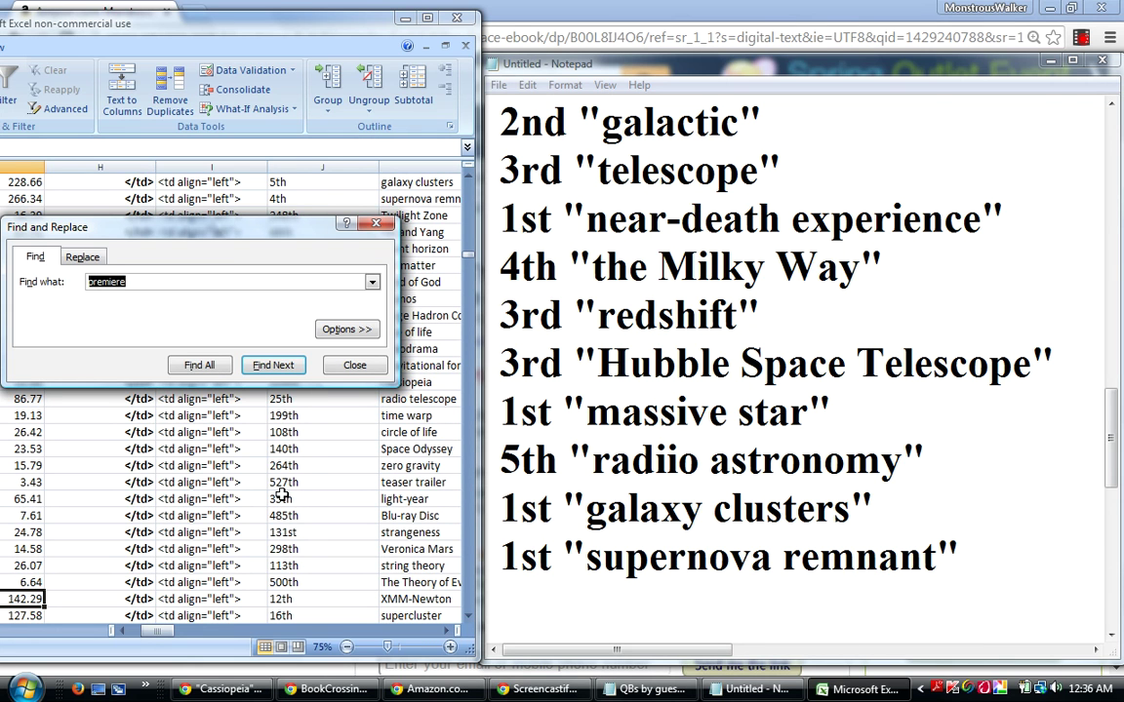
Find the cell containing 'premiere' in the sheet and close the search box.
{"action": "key", "text": "Return"}
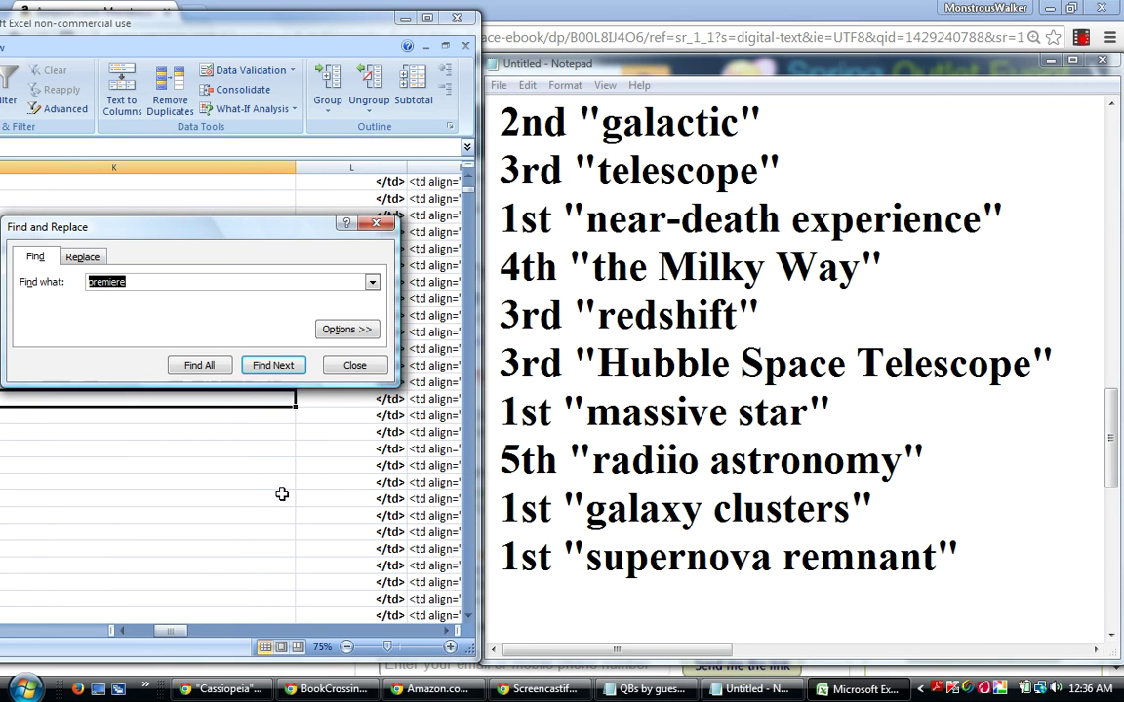
{"action": "left_click_drag", "start_coordinate": [208, 231], "coordinate": [217, 185]}
{"action": "key", "text": "End"}
{"action": "key", "text": "Left"}
{"action": "key", "text": "Left"}
{"action": "key", "text": "Left"}
{"action": "left_click_drag", "start_coordinate": [166, 398], "coordinate": [169, 408]}
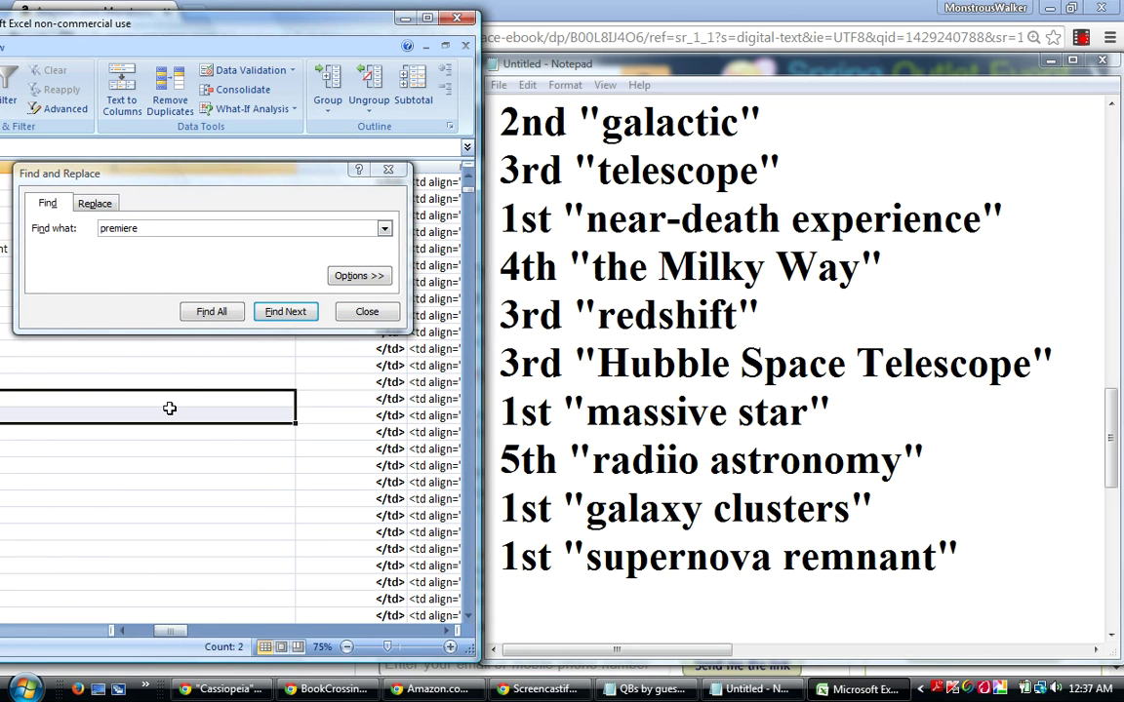
{"action": "left_click", "coordinate": [186, 401]}
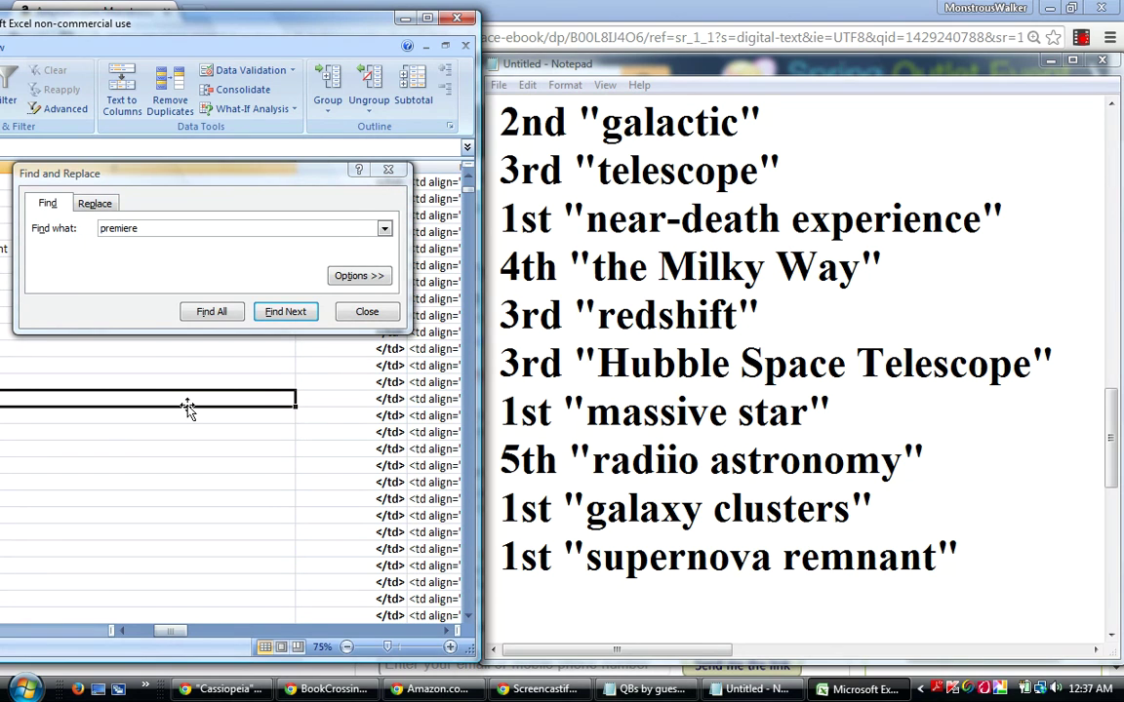
{"action": "key", "text": "Up"}
{"action": "key", "text": "Up"}
{"action": "key", "text": "Up"}
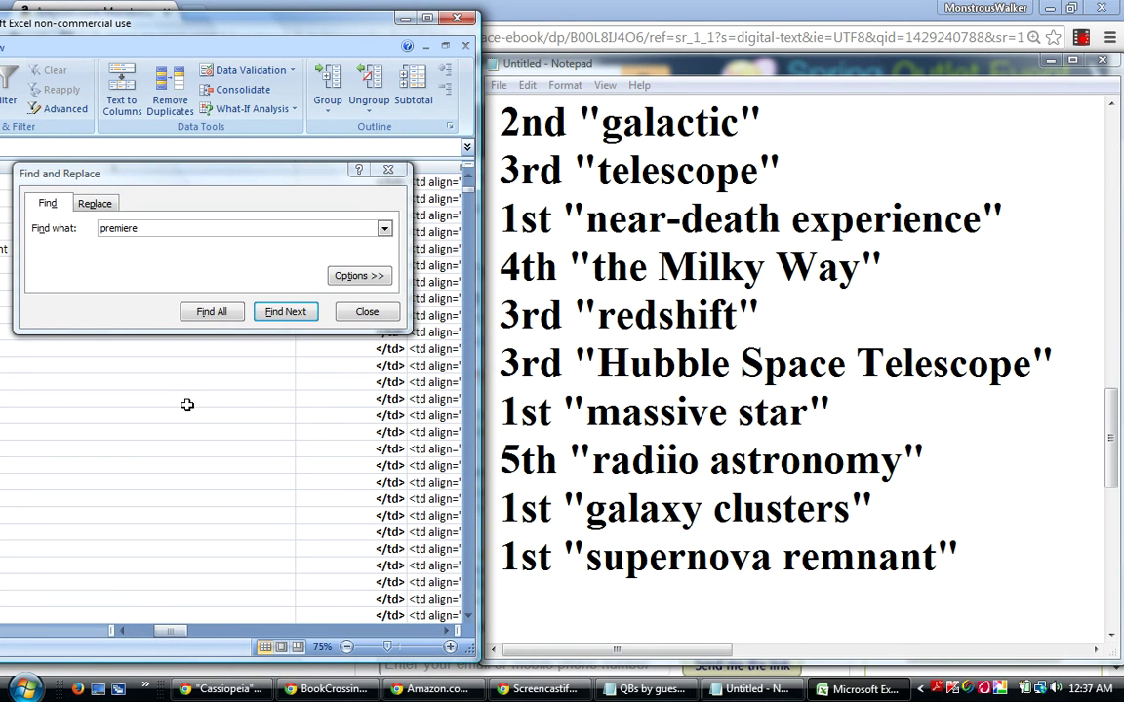
{"action": "left_click", "coordinate": [363, 312]}
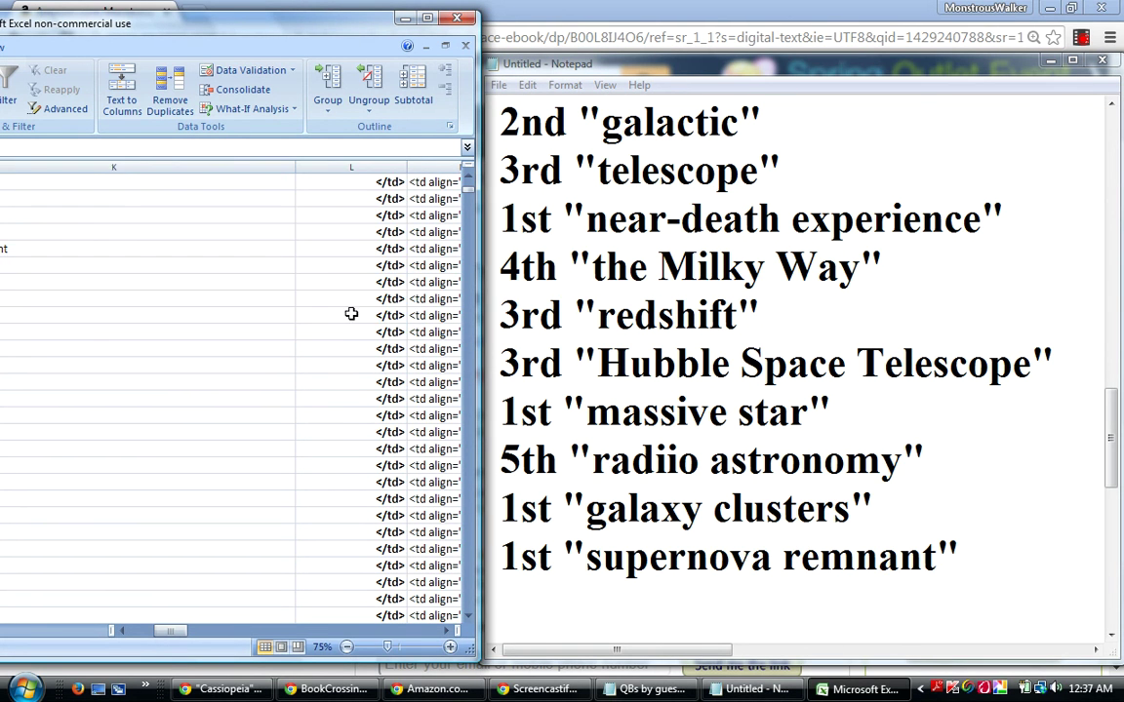
Inspect the premiere row, confirming its 13th rank and 140.61 value.
{"action": "scroll", "coordinate": [343, 325], "scroll_direction": "left", "scroll_amount": 2}
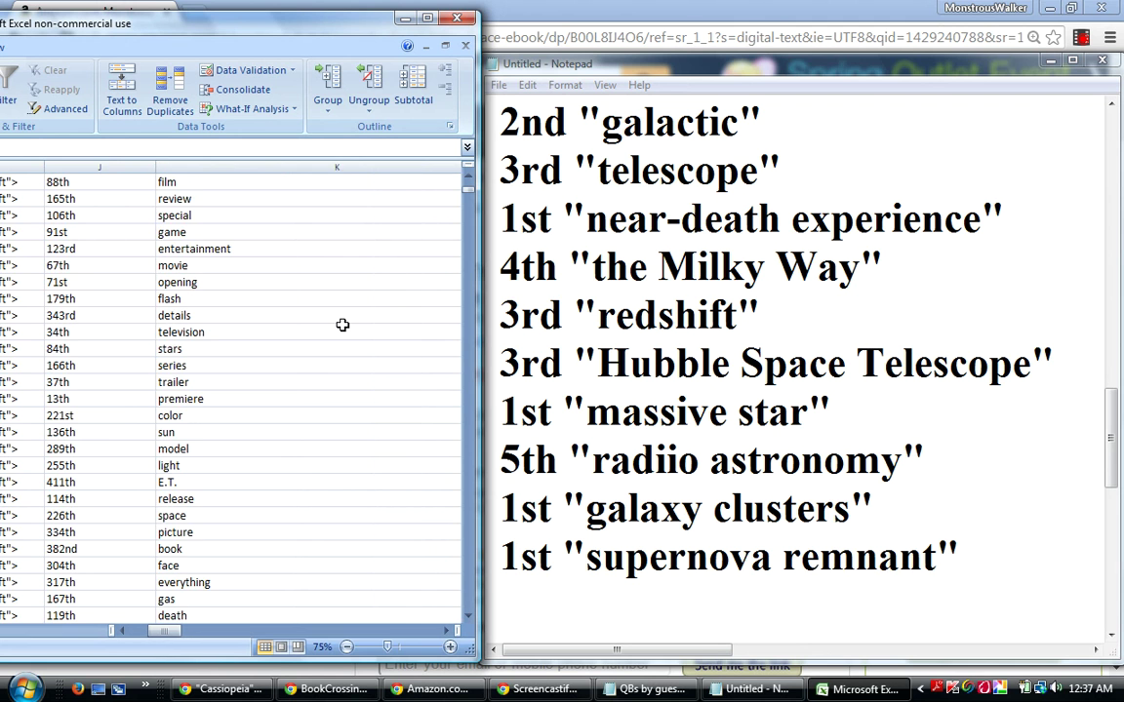
{"action": "left_click", "coordinate": [321, 399]}
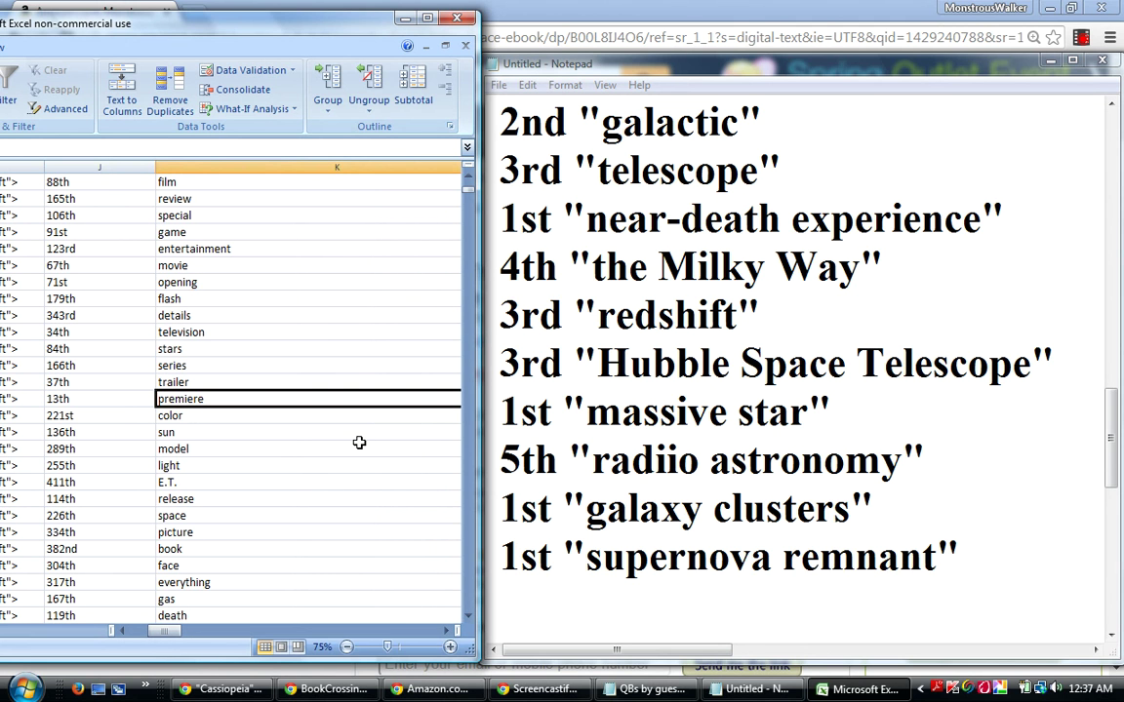
{"action": "key", "text": "Left"}
{"action": "key", "text": "Left"}
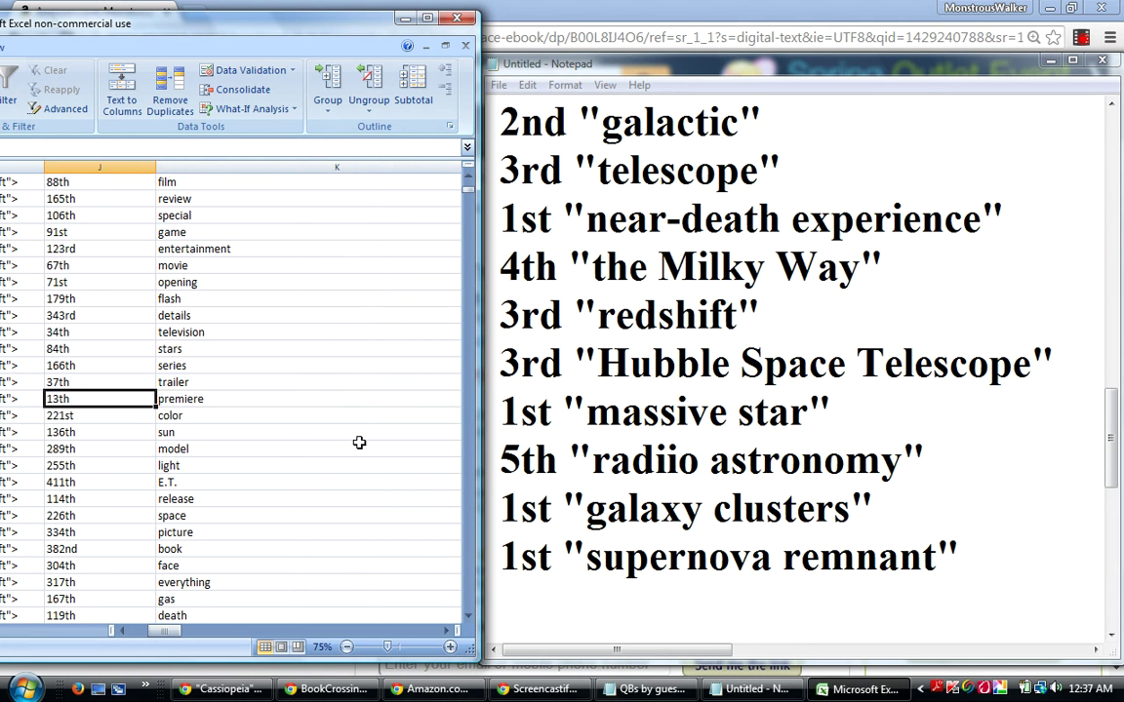
{"action": "key", "text": "Left"}
{"action": "key", "text": "Left"}
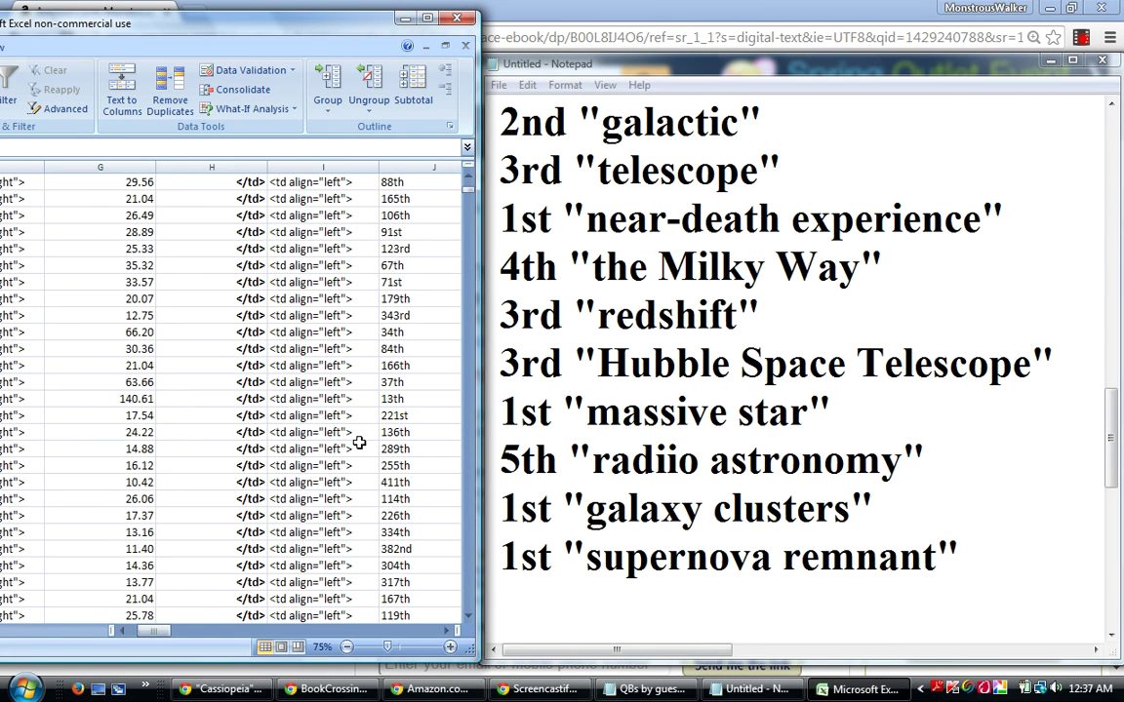
{"action": "left_click_drag", "start_coordinate": [163, 401], "coordinate": [225, 417]}
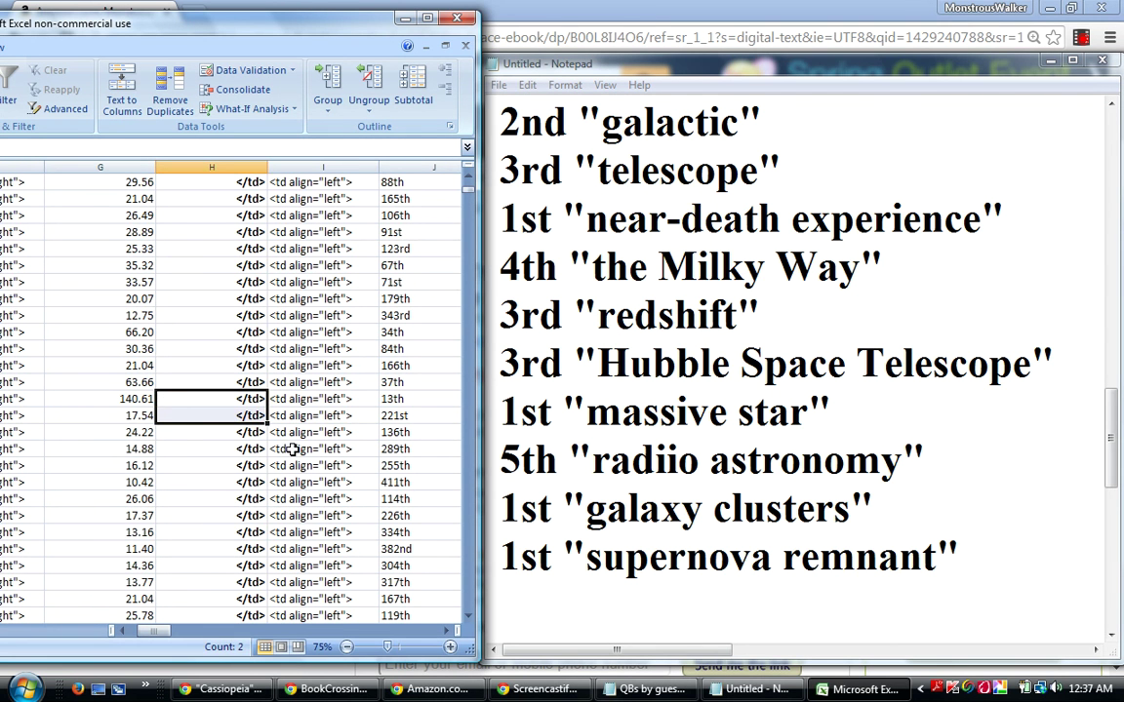
{"action": "left_click", "coordinate": [143, 400]}
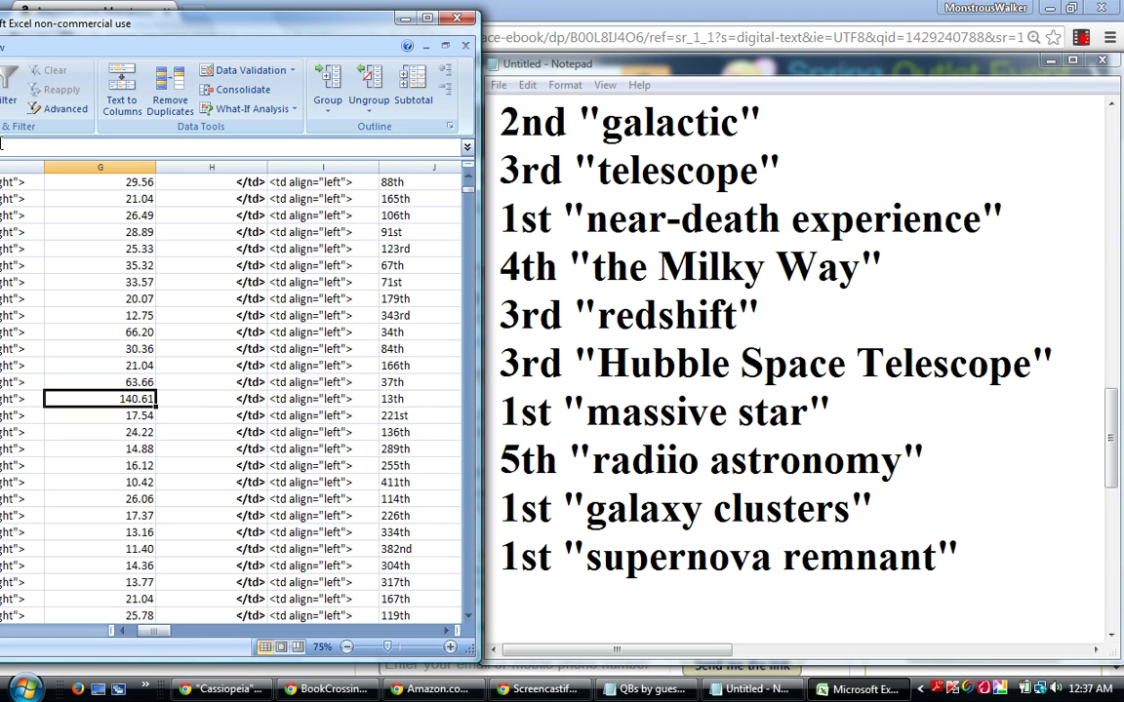
{"action": "left_click_drag", "start_coordinate": [118, 332], "coordinate": [117, 393]}
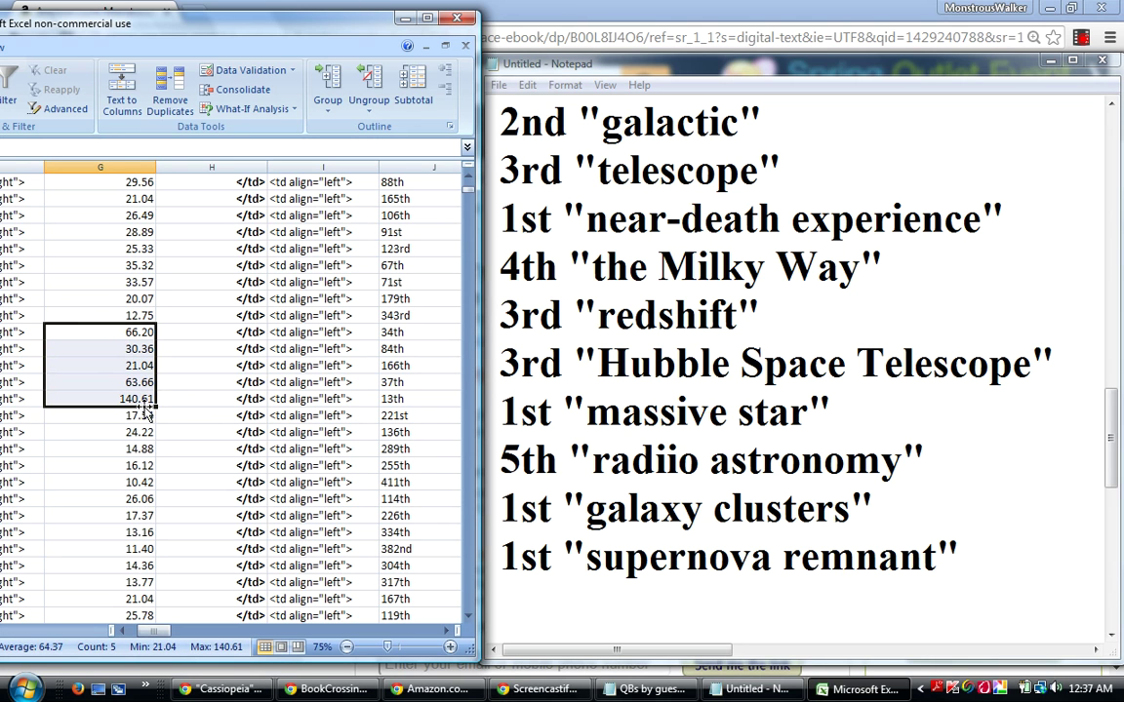
{"action": "left_click", "coordinate": [143, 398]}
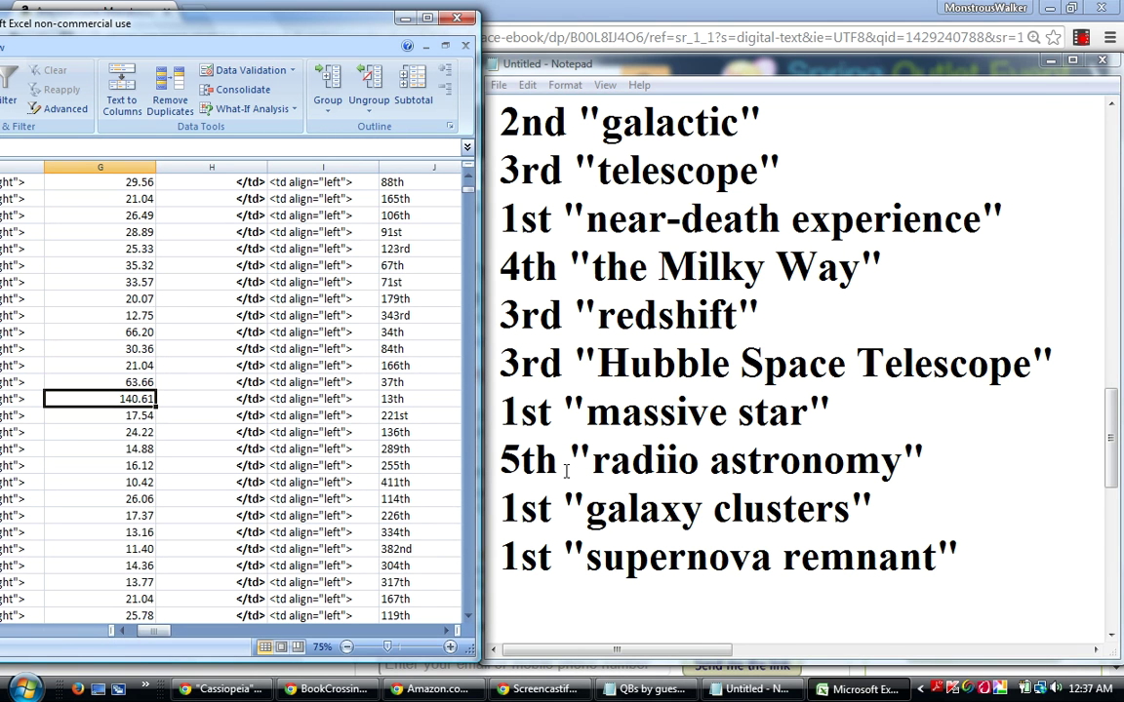
{"action": "key", "text": "Right"}
{"action": "key", "text": "Right"}
{"action": "key", "text": "Right"}
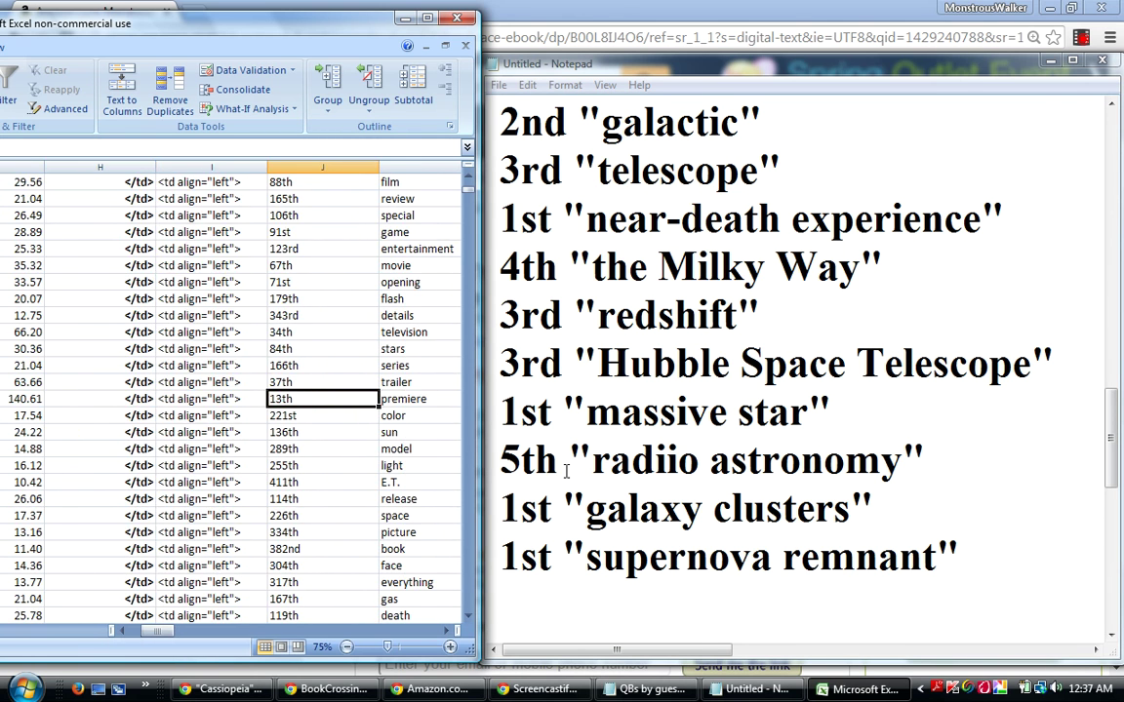
{"action": "key", "text": "Left"}
{"action": "key", "text": "Left"}
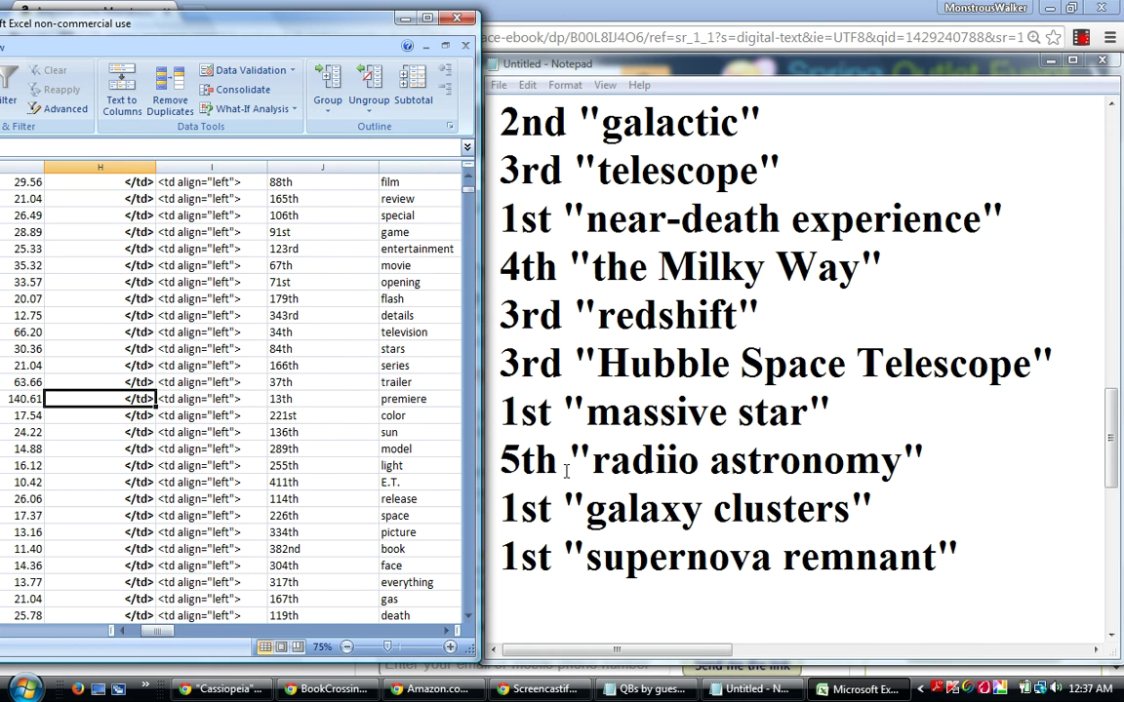
{"action": "key", "text": "Right"}
{"action": "key", "text": "Right"}
{"action": "key", "text": "Right"}
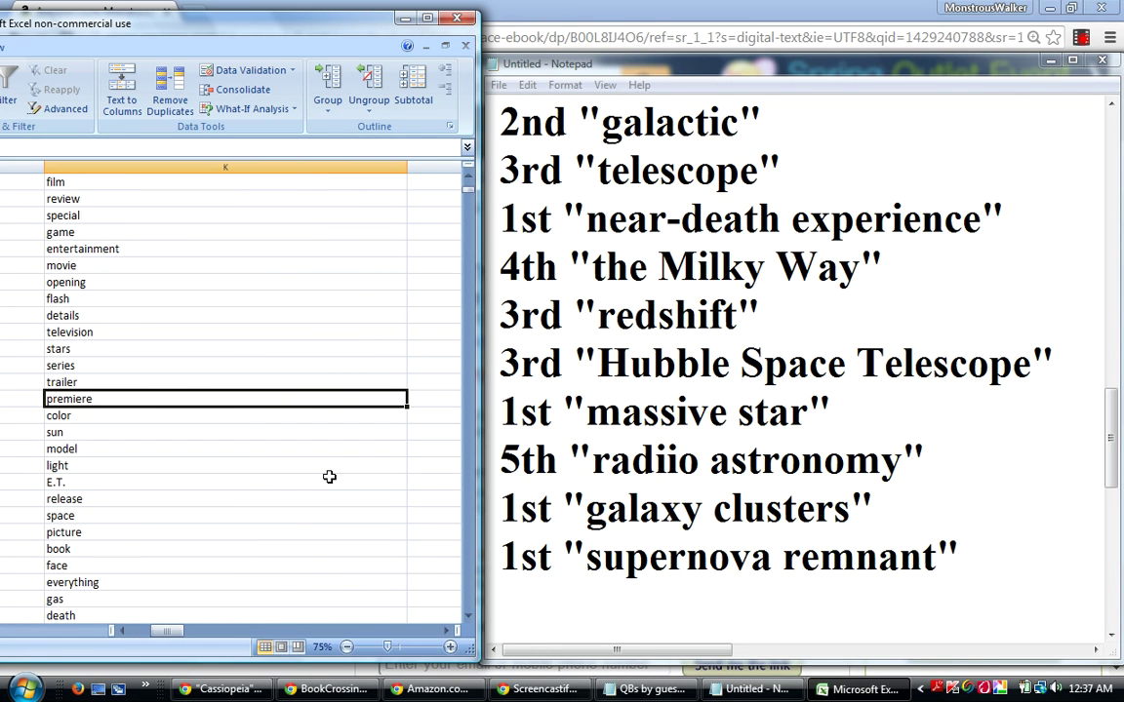
Search the sheet for 'xmm' and select the XMM-Newton keyword.
{"action": "key", "text": "ctrl+f"}
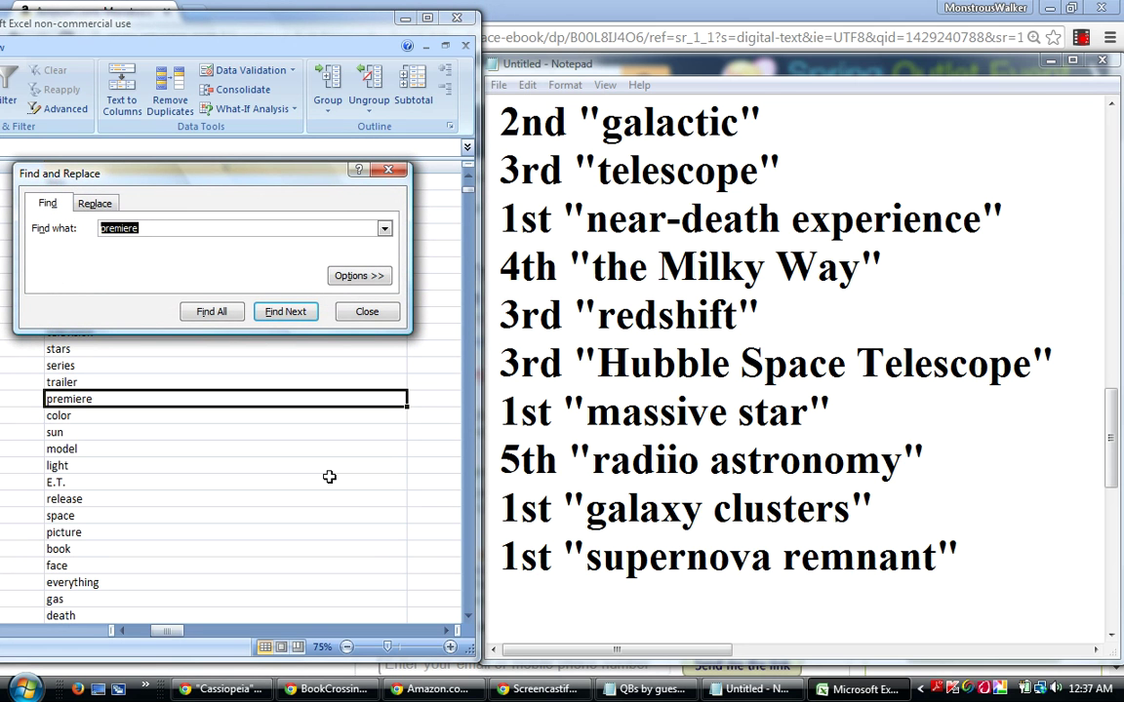
{"action": "type", "text": "xmm"}
{"action": "key", "text": "Return"}
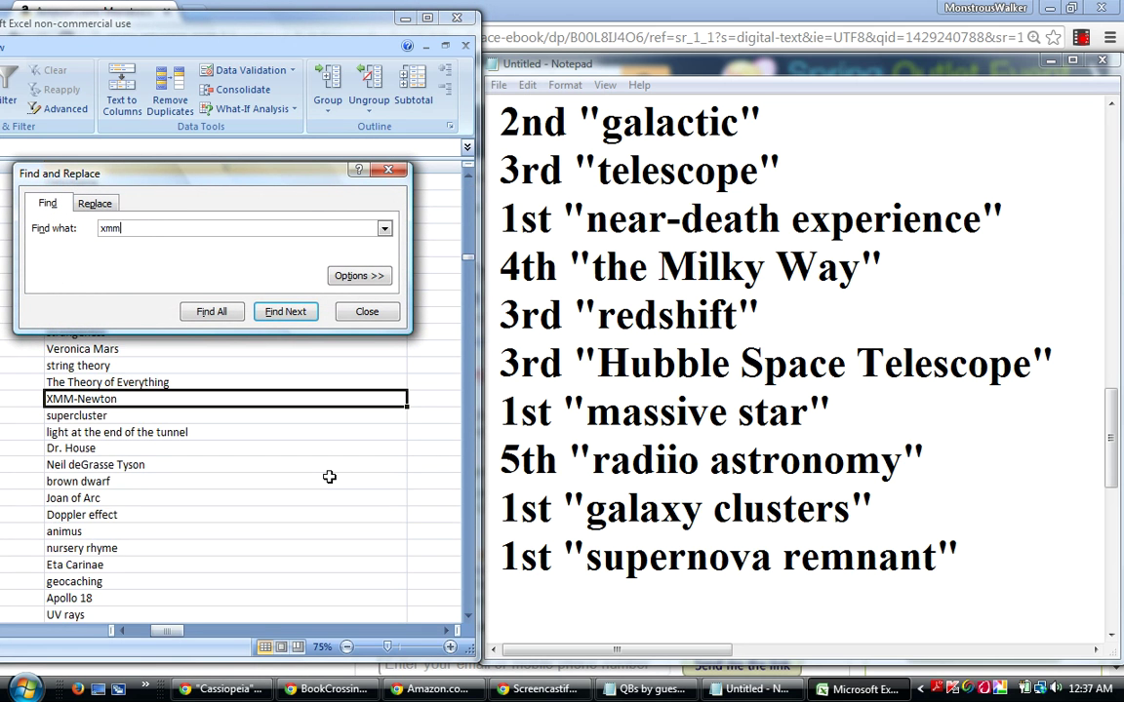
{"action": "left_click", "coordinate": [377, 312]}
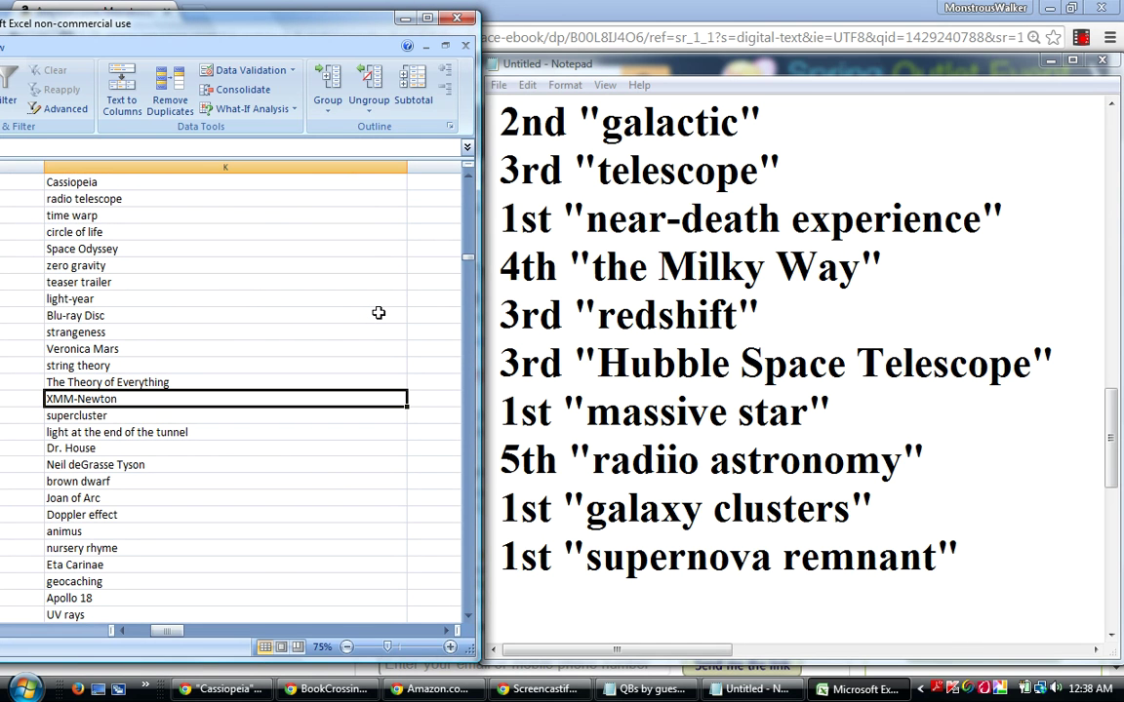
{"action": "scroll", "coordinate": [378, 313], "scroll_direction": "left", "scroll_amount": 4}
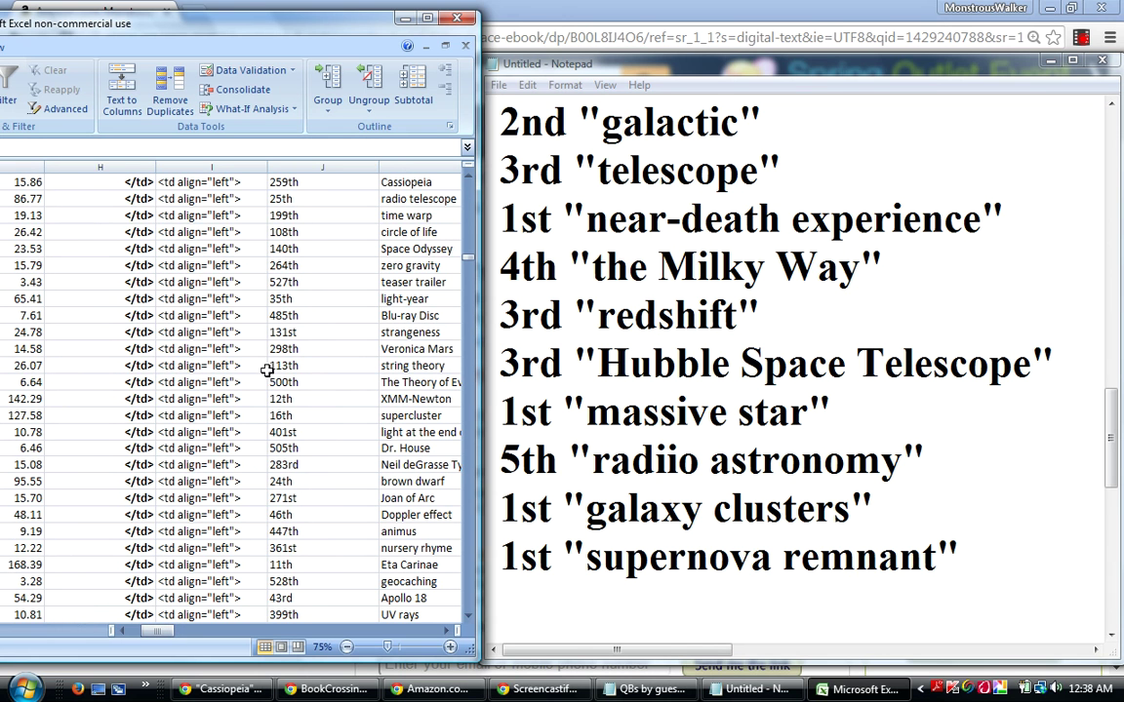
{"action": "left_click", "coordinate": [410, 399]}
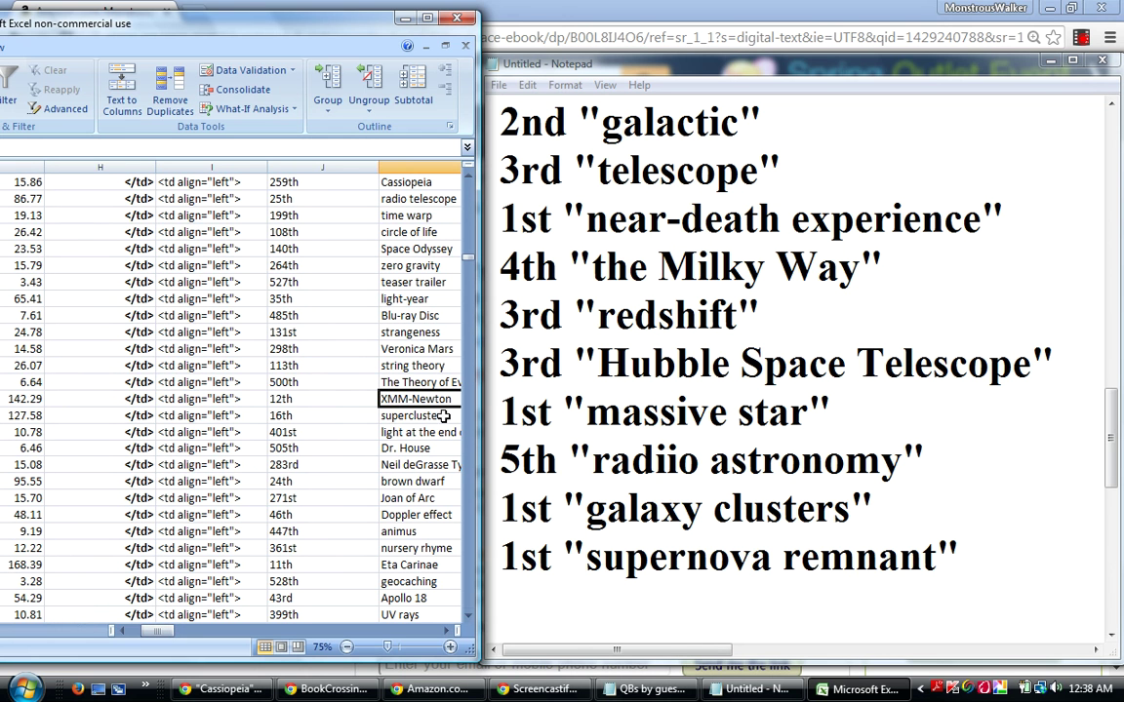
Append 5th "XMM-Newton" to the end of the Notepad list.
{"action": "left_click", "coordinate": [511, 595]}
{"action": "type", "text": "5"}
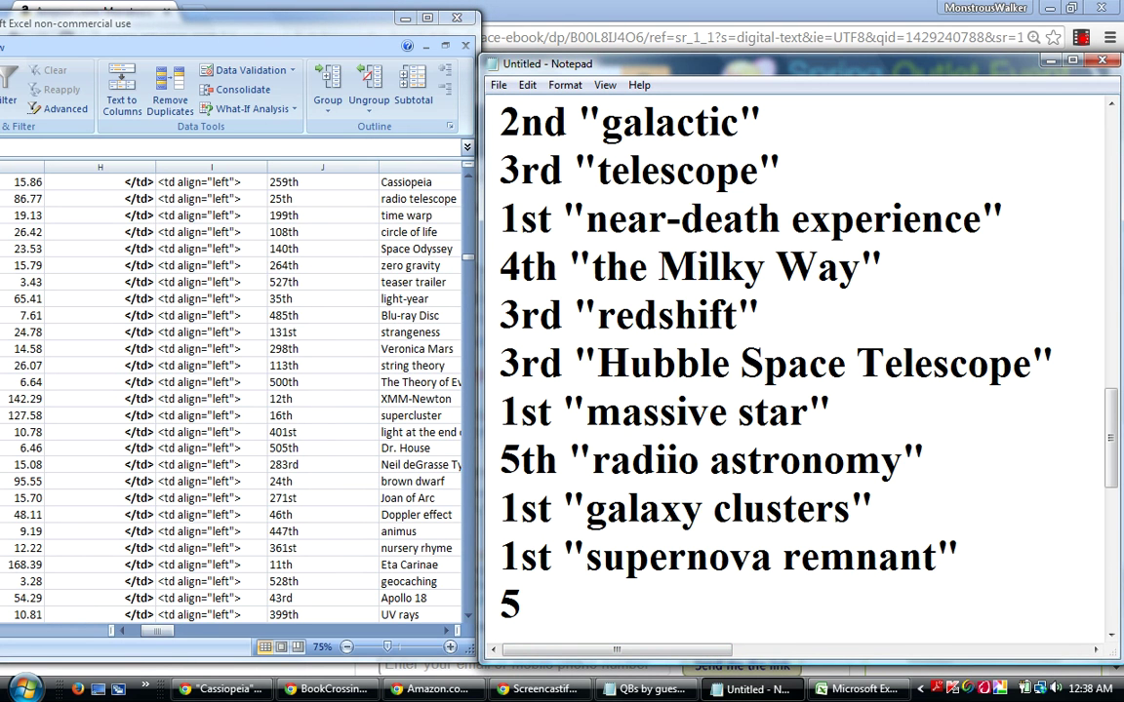
{"action": "type", "text": "th \"X"}
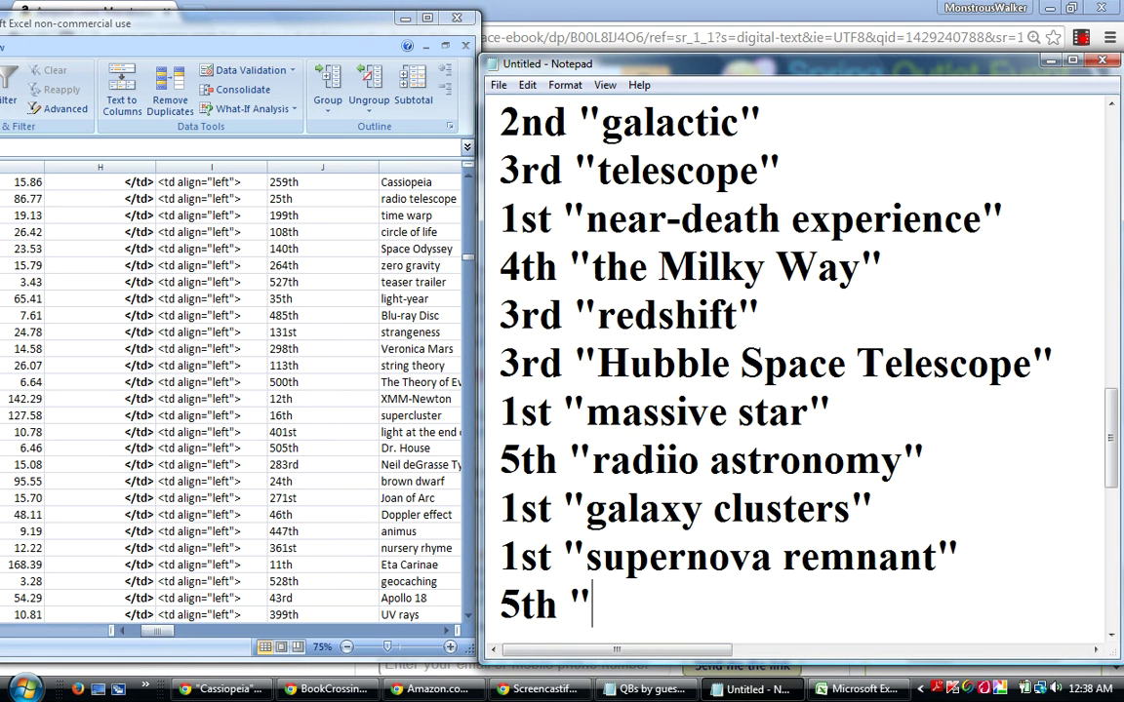
{"action": "type", "text": "MM"}
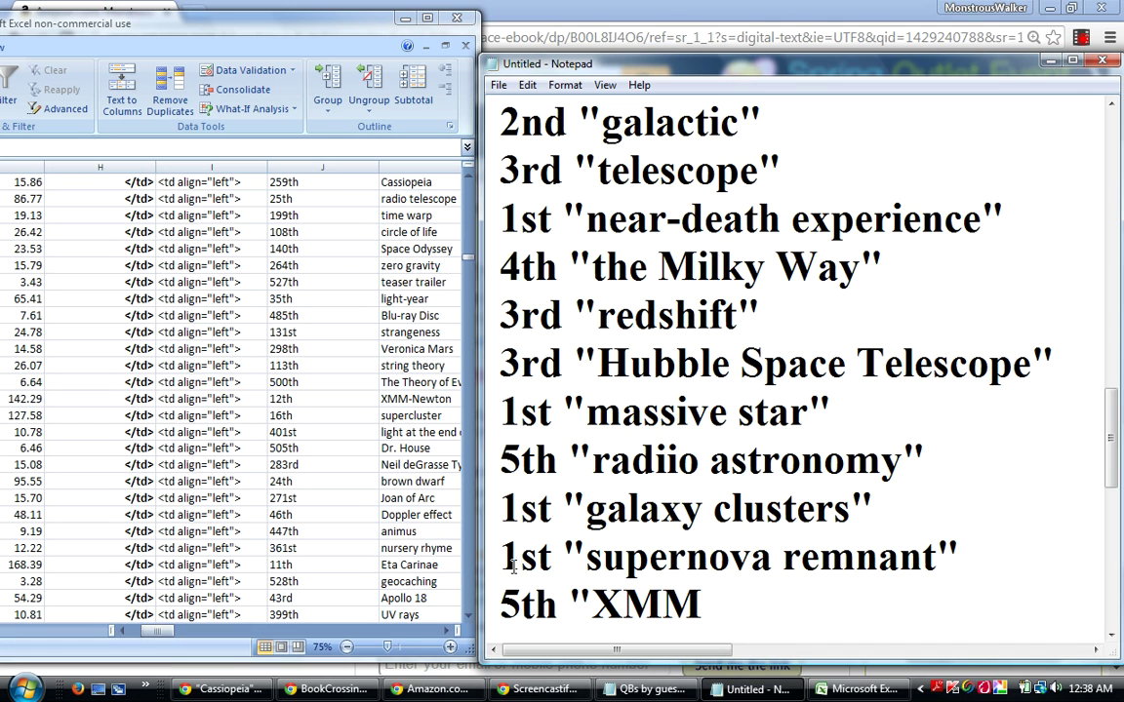
{"action": "type", "text": "-Newton\""}
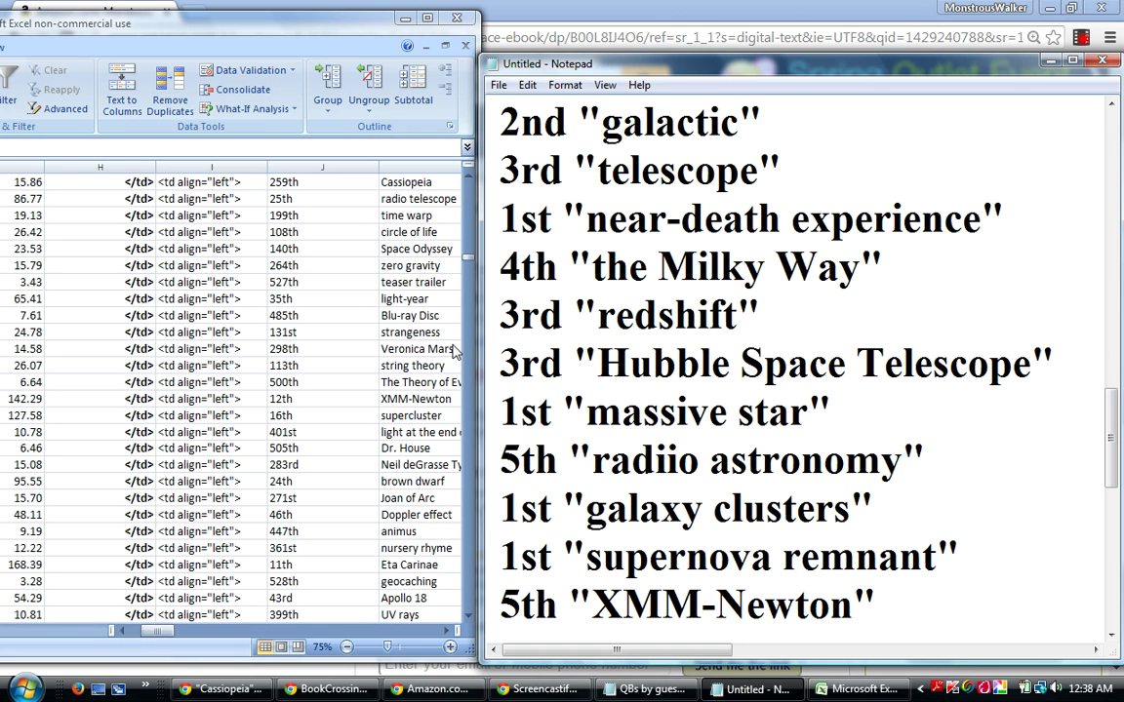
{"action": "left_click", "coordinate": [182, 401]}
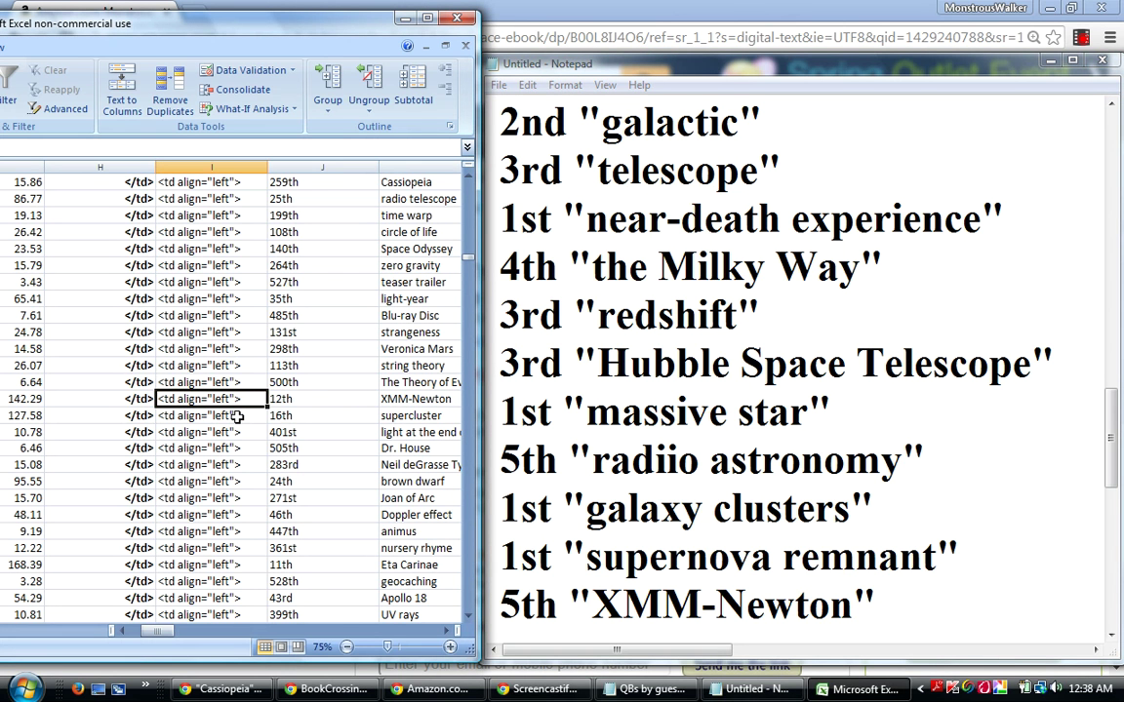
Move down the rank column to the 11th-ranked Eta Carinae row and select its keyword.
{"action": "key", "text": "Down"}
{"action": "key", "text": "Down"}
{"action": "key", "text": "Down"}
{"action": "key", "text": "Down"}
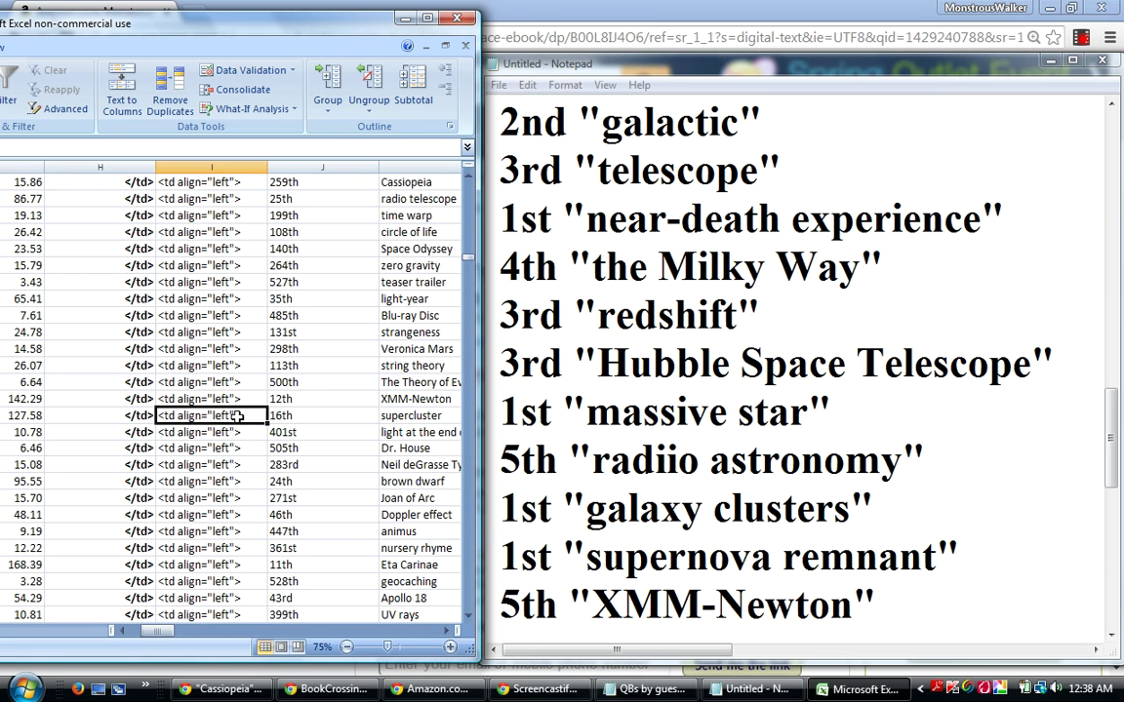
{"action": "key", "text": "Down"}
{"action": "key", "text": "Down"}
{"action": "key", "text": "Down"}
{"action": "key", "text": "Down"}
{"action": "key", "text": "Down"}
{"action": "key", "text": "Down"}
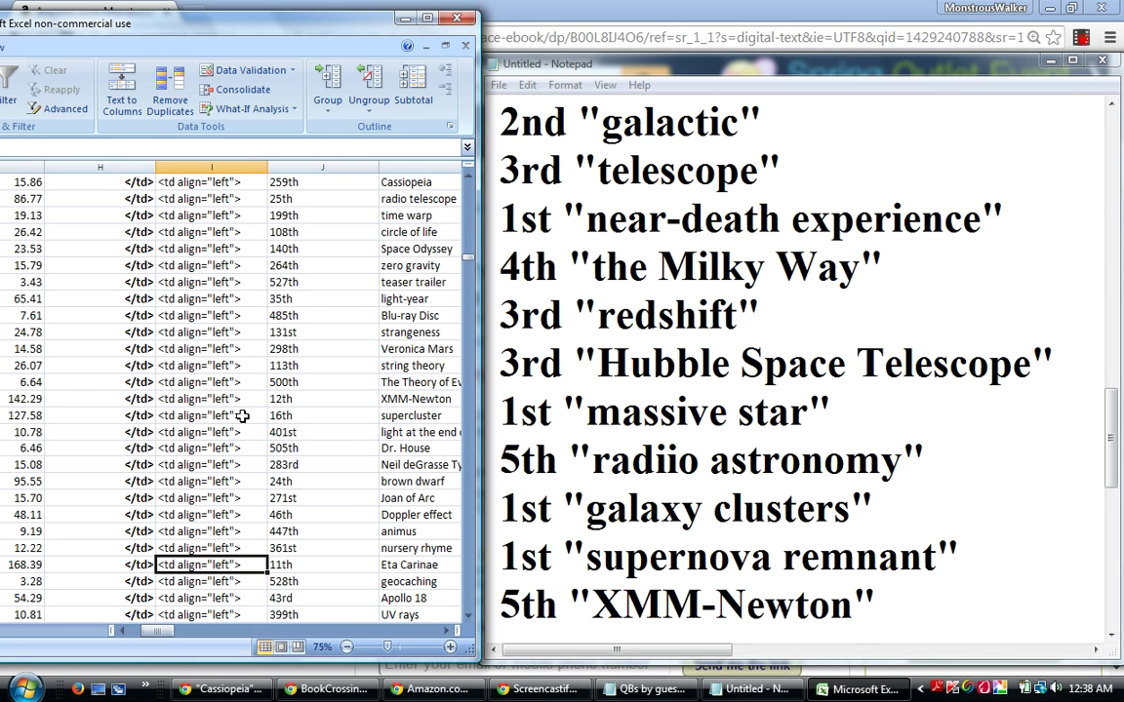
{"action": "left_click", "coordinate": [402, 564]}
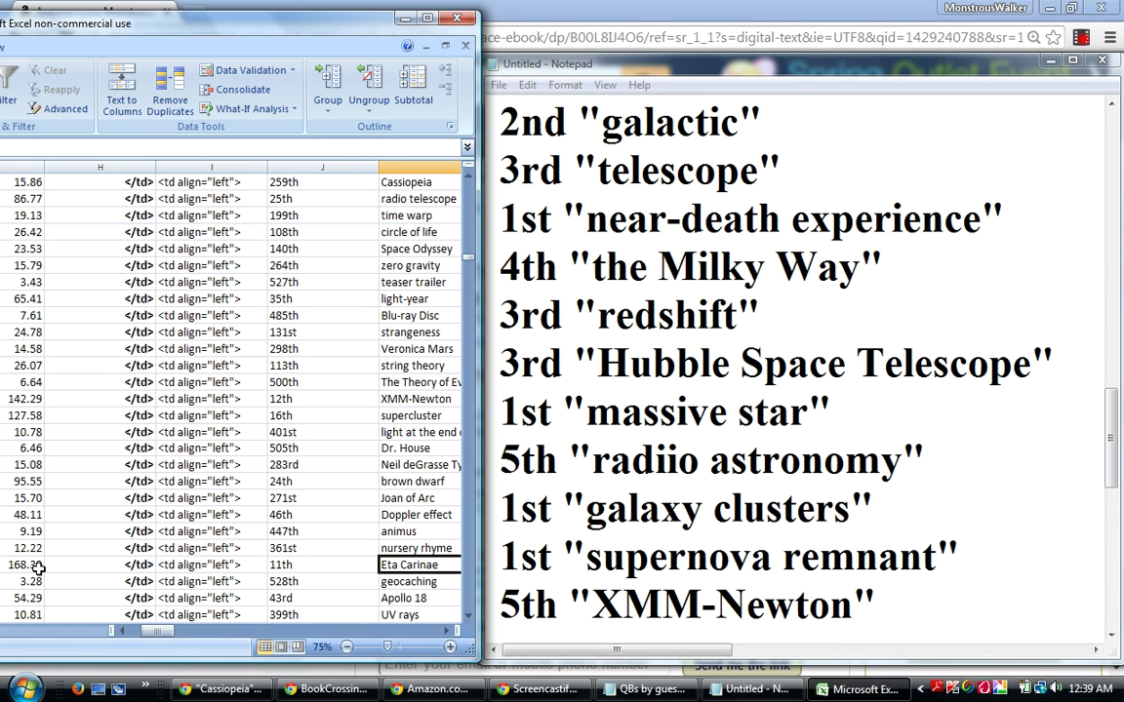
Append 5th "Eta Carinae" on a new Notepad line after XMM-Newton.
{"action": "left_click", "coordinate": [878, 597]}
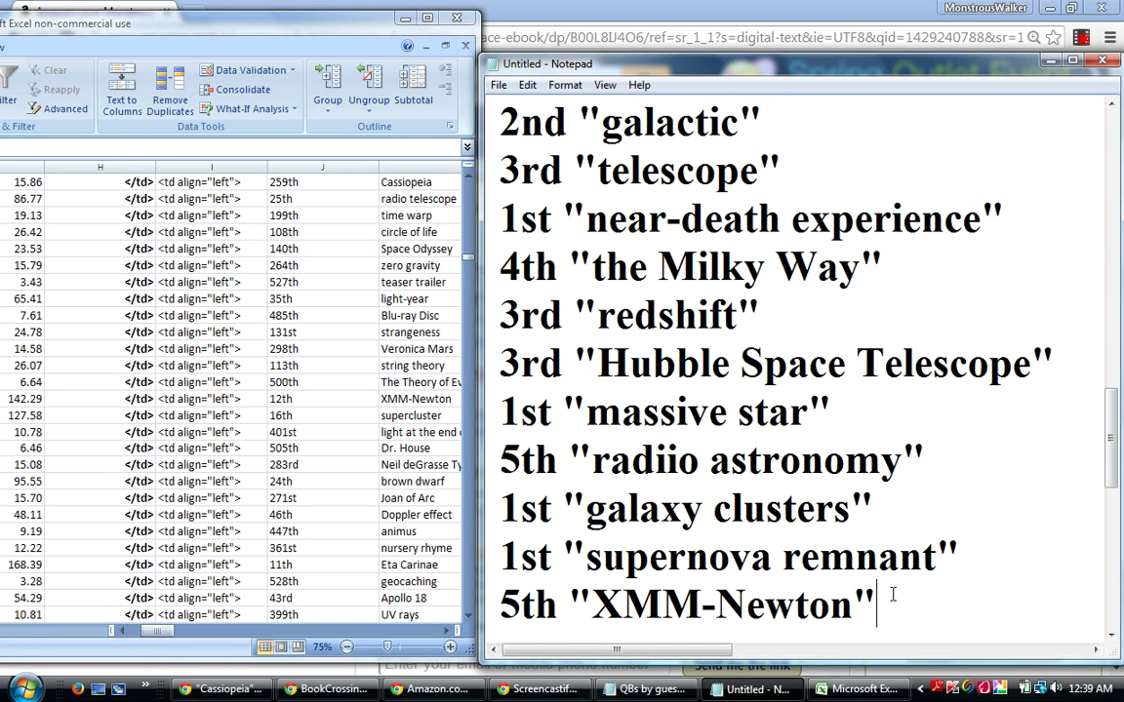
{"action": "key", "text": "Return"}
{"action": "type", "text": "5"}
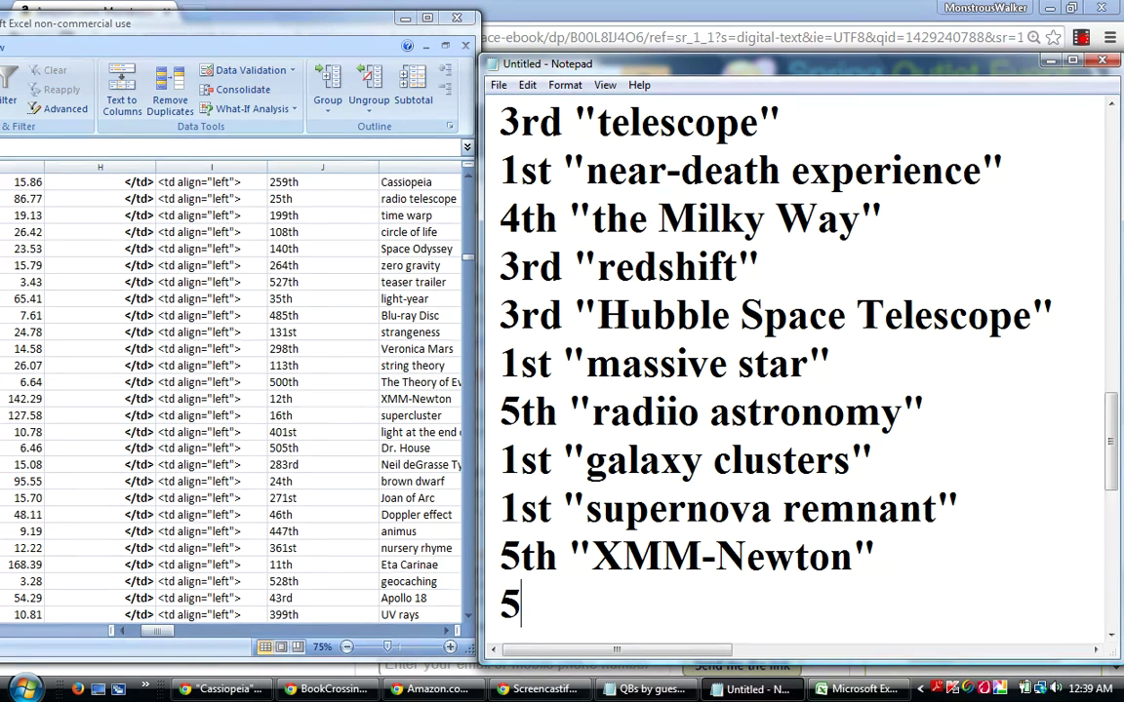
{"action": "type", "text": "th \"E"}
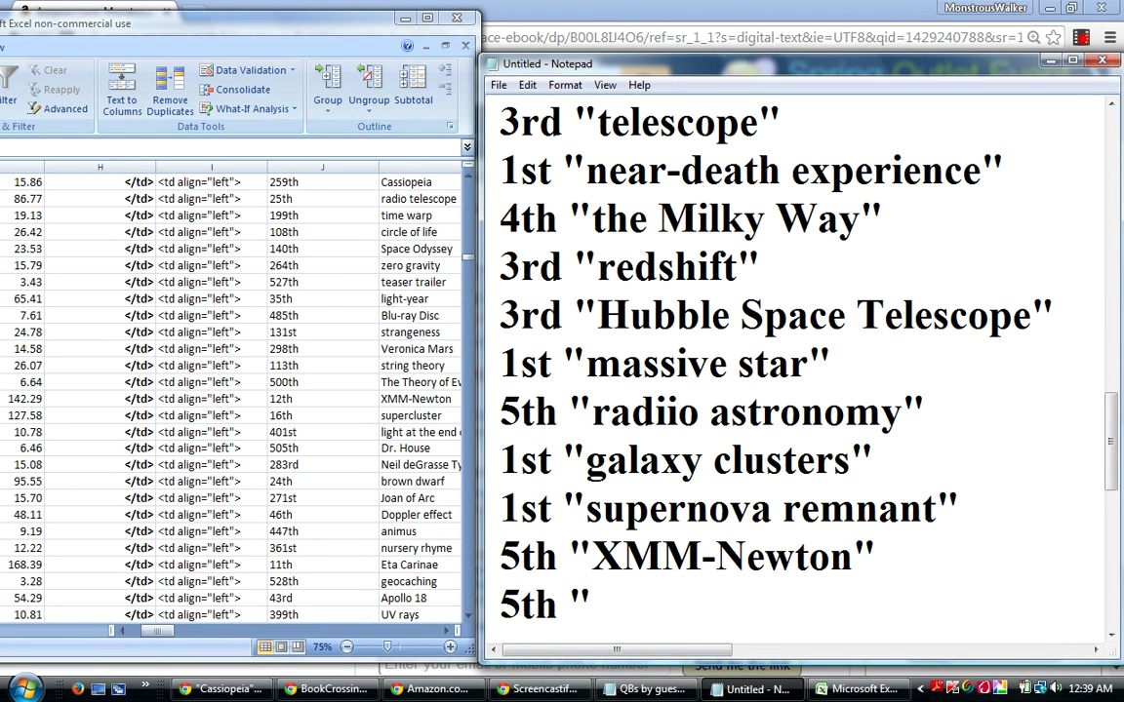
{"action": "type", "text": "ta"}
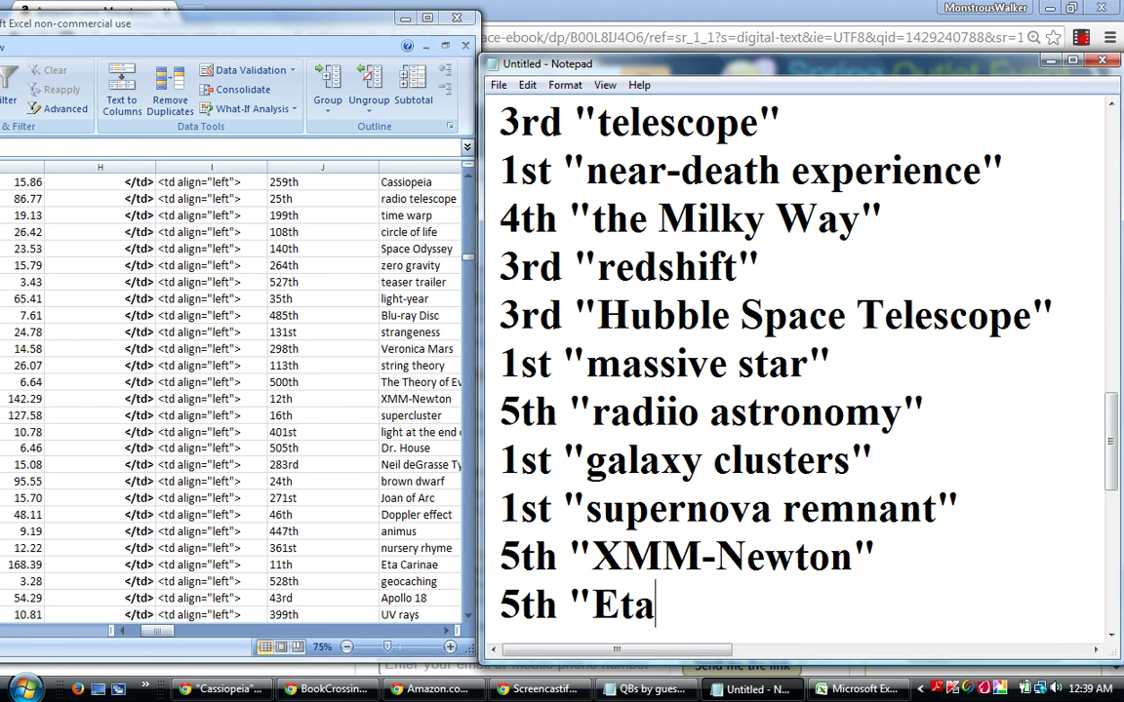
{"action": "type", "text": " Car"}
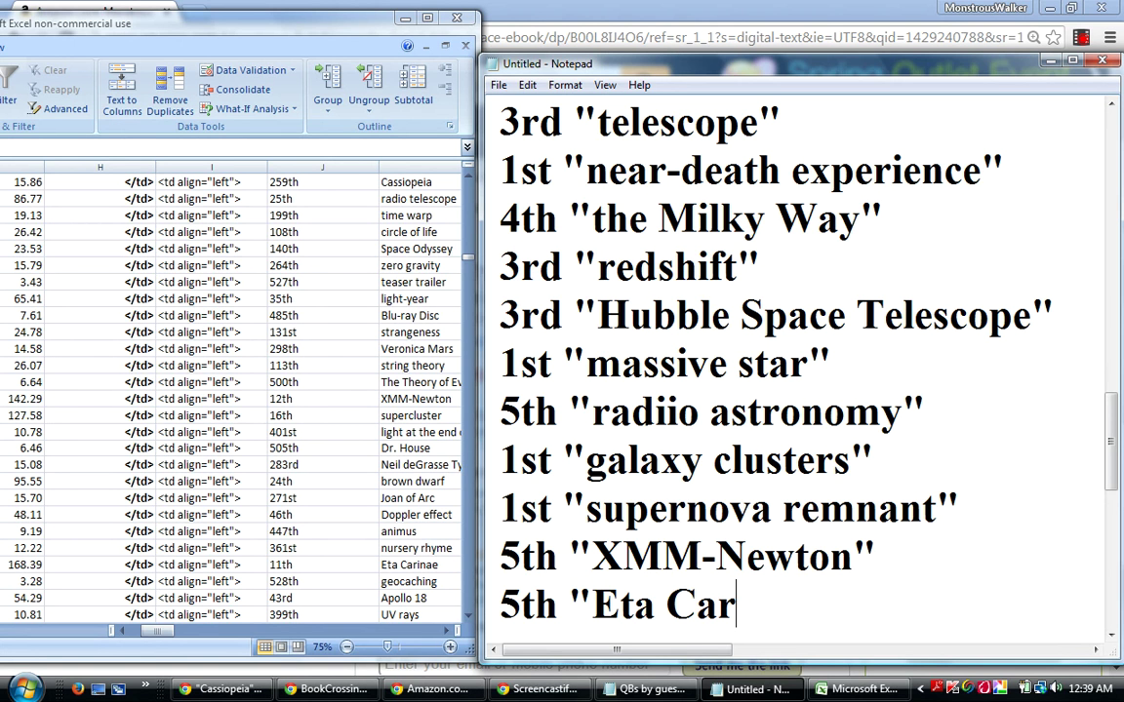
{"action": "type", "text": "inae"}
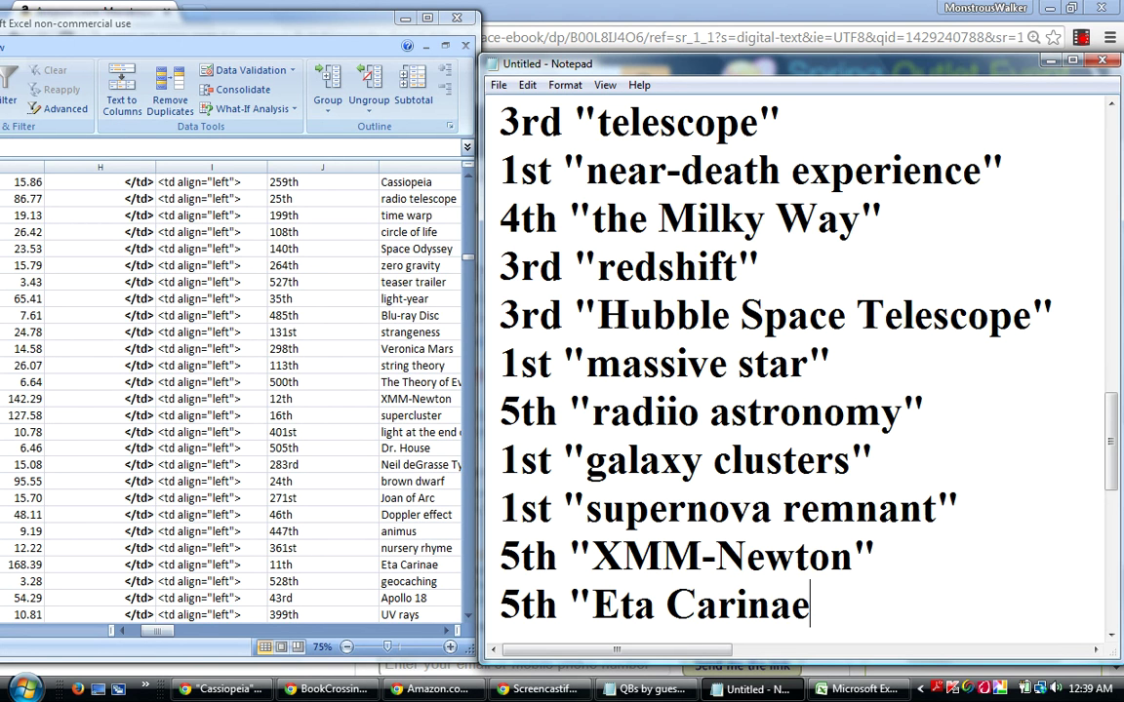
{"action": "type", "text": "\""}
{"action": "key", "text": "Return"}
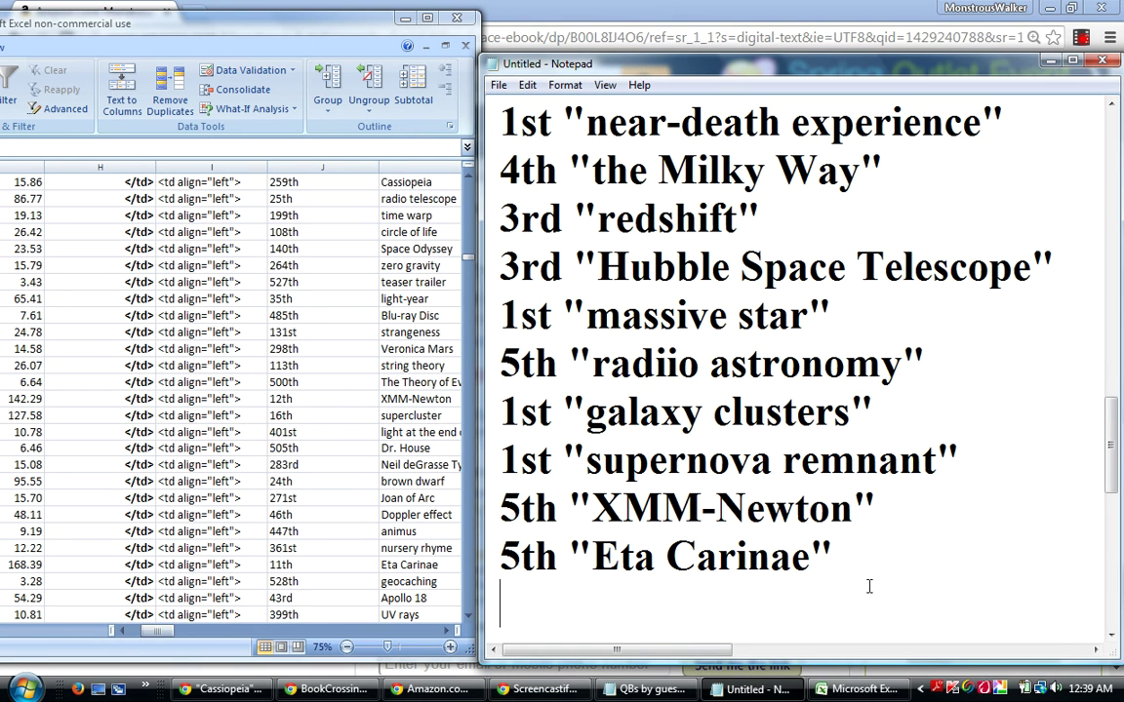
{"action": "key", "text": "alt+Tab"}
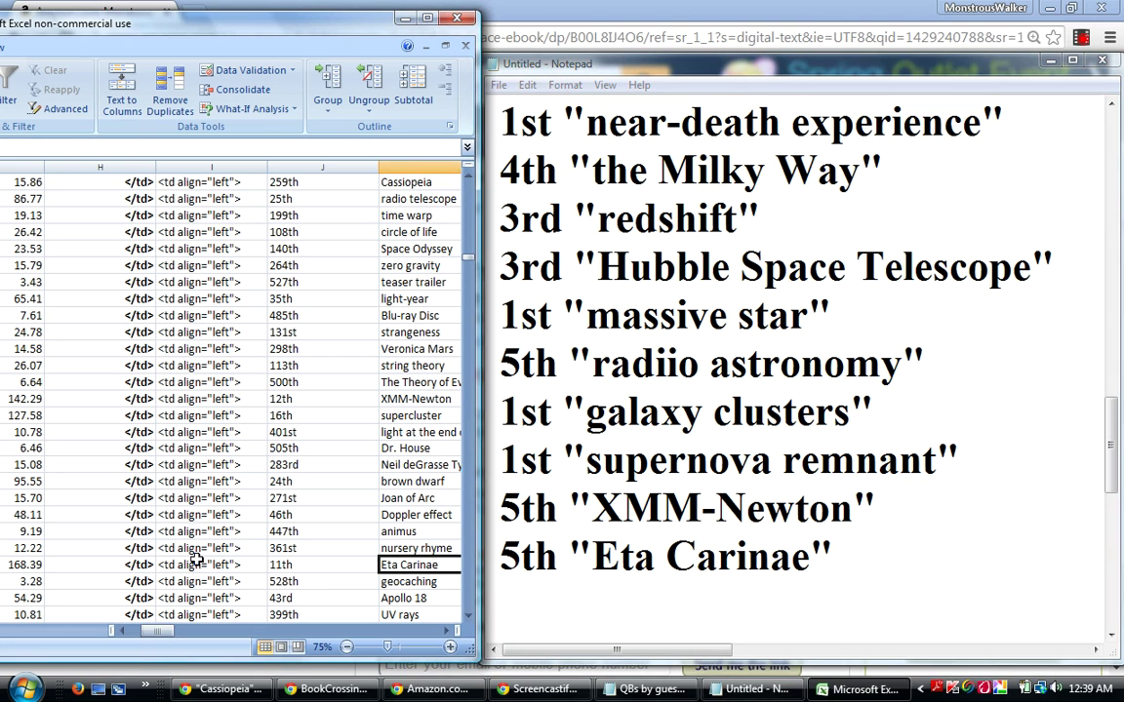
{"action": "left_click", "coordinate": [196, 563]}
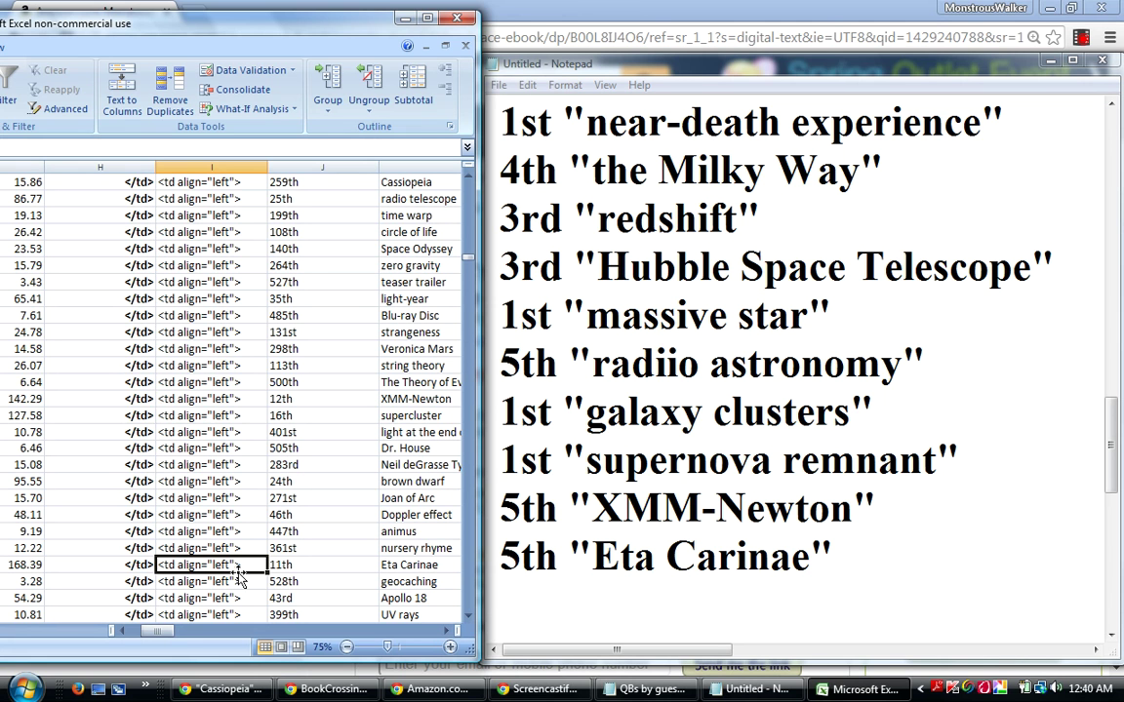
Move down past the Black Hole Sun row to the 3rd-ranked Galaxy Zoo row.
{"action": "key", "text": "Down"}
{"action": "key", "text": "Down"}
{"action": "key", "text": "Down"}
{"action": "key", "text": "Down"}
{"action": "key", "text": "Down"}
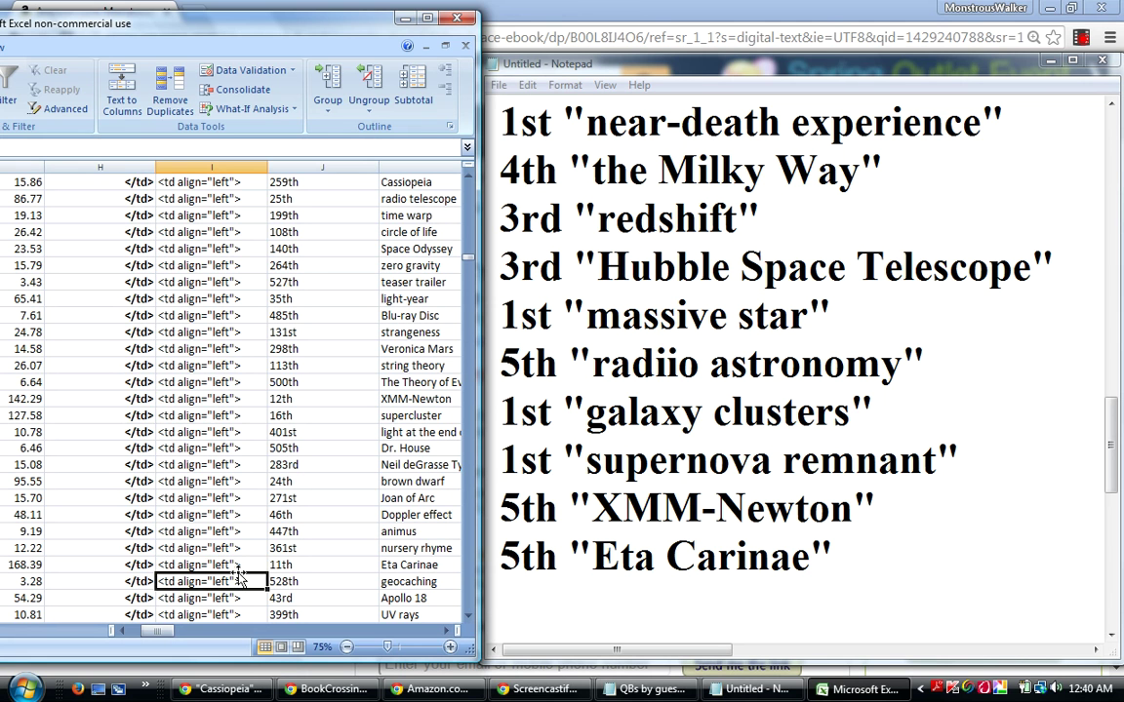
{"action": "key", "text": "Down"}
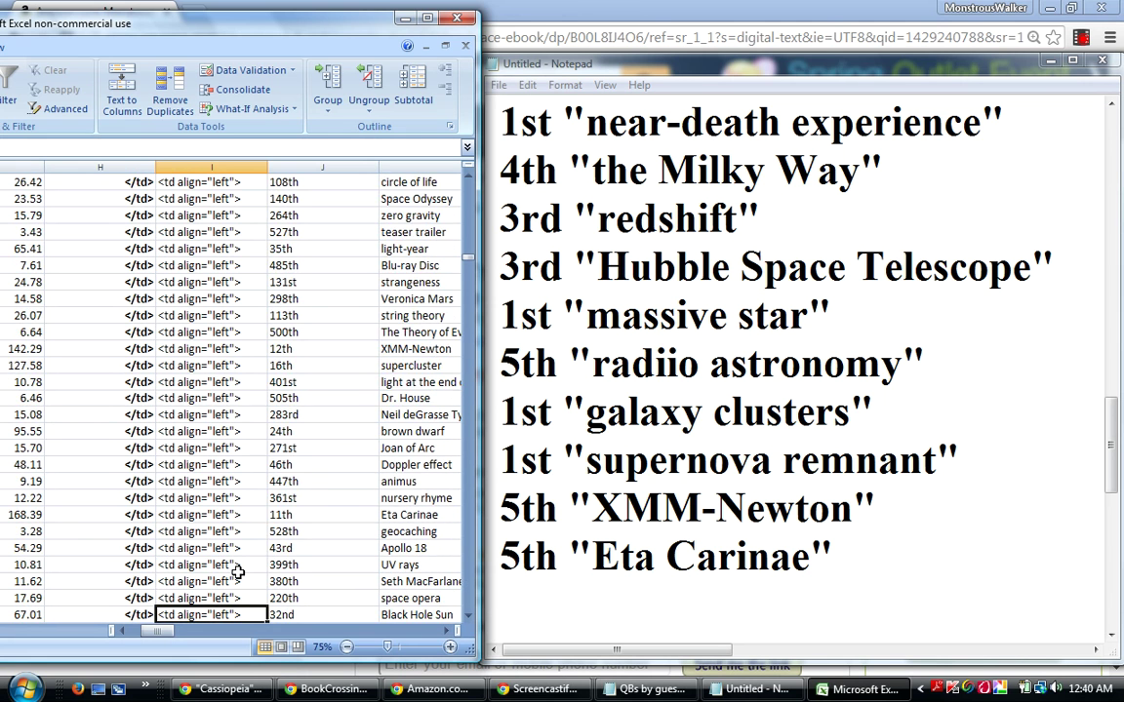
{"action": "key", "text": "Down"}
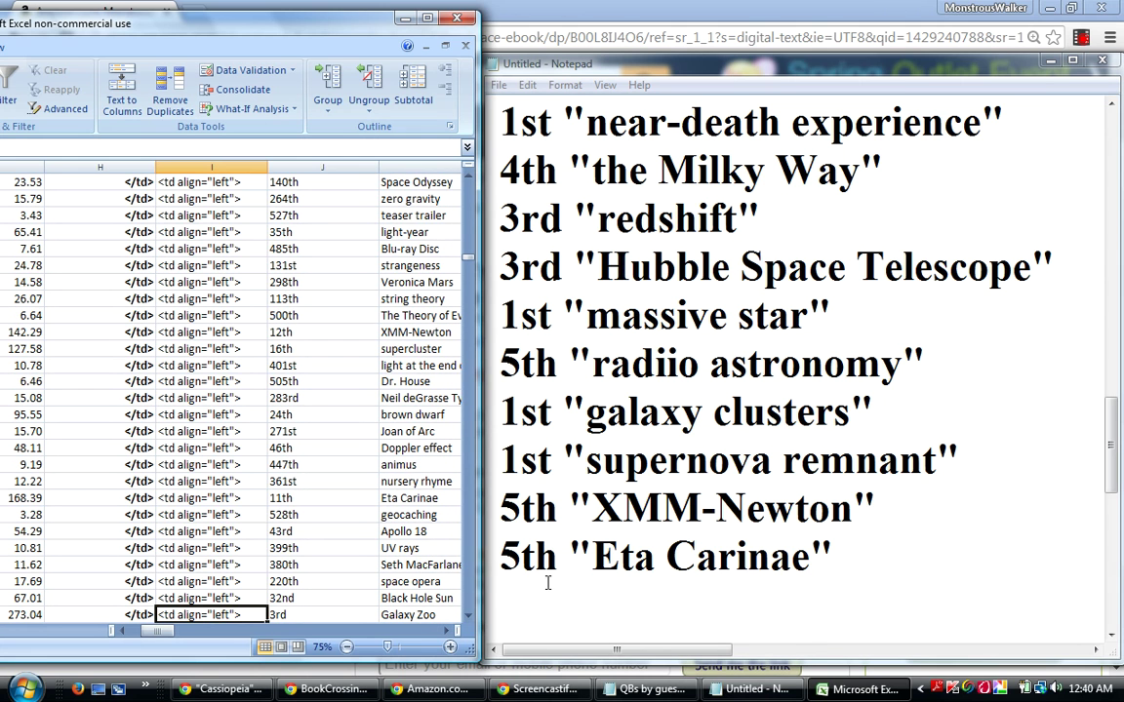
Type 1st "Galaxy Zoo" on the list's last line and start a new line.
{"action": "left_click", "coordinate": [514, 605]}
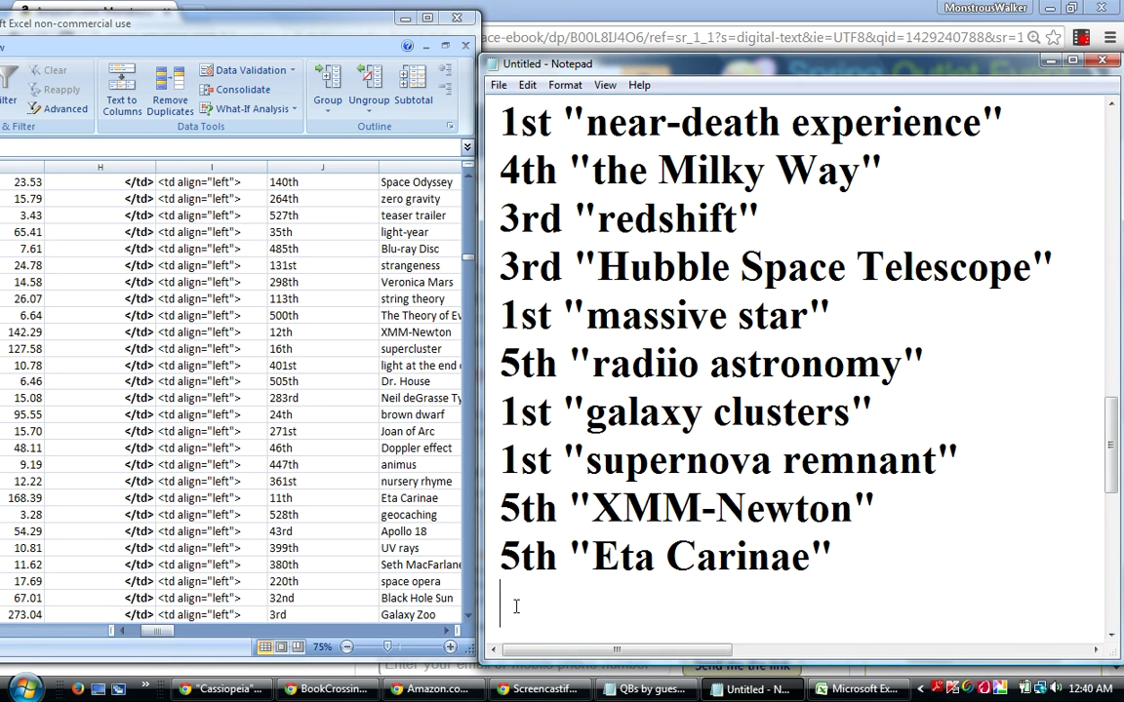
{"action": "type", "text": "1st \""}
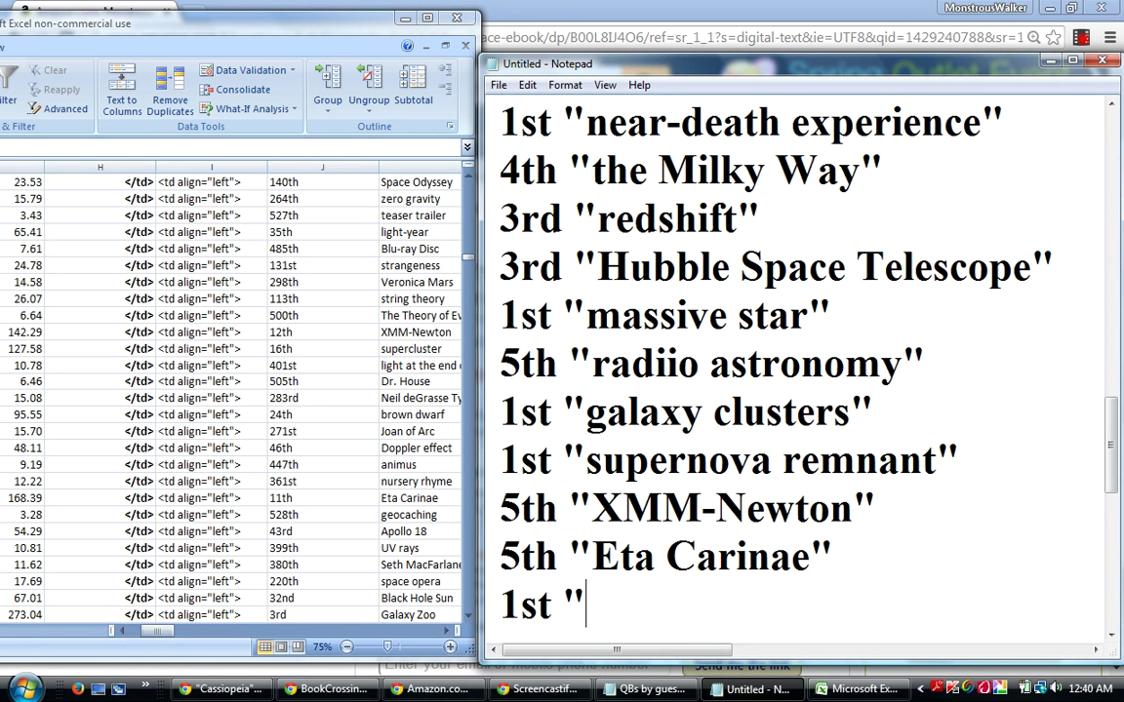
{"action": "type", "text": "Gala"}
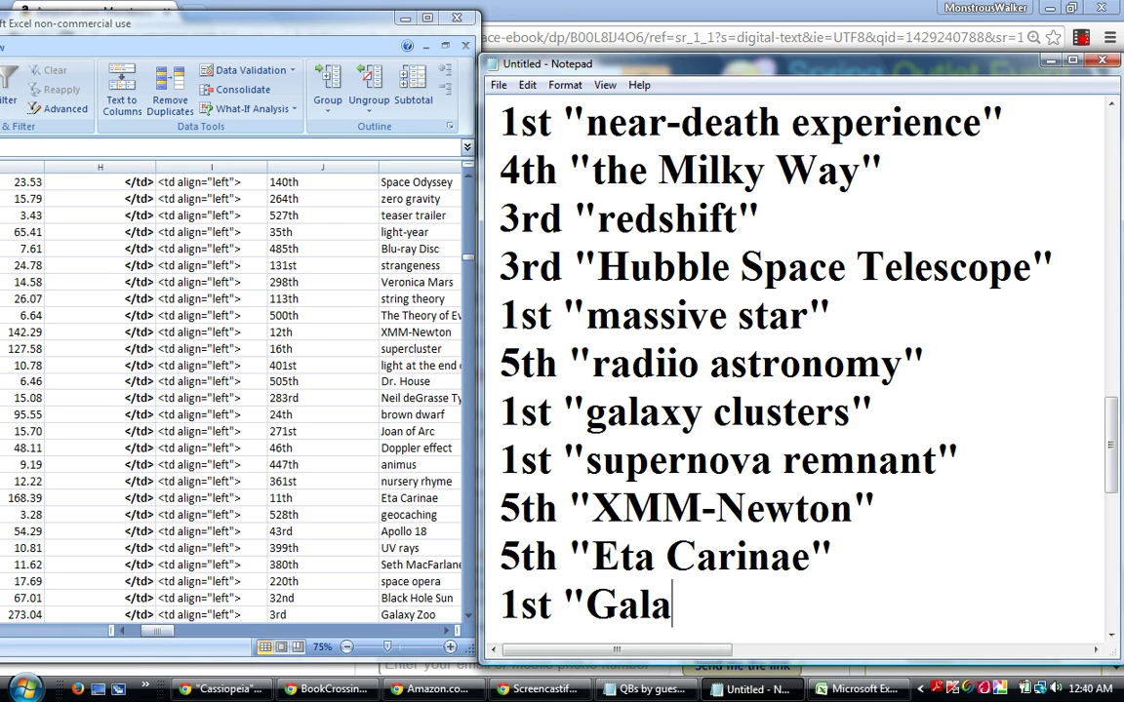
{"action": "type", "text": "xy Zoo\""}
{"action": "key", "text": "Return"}
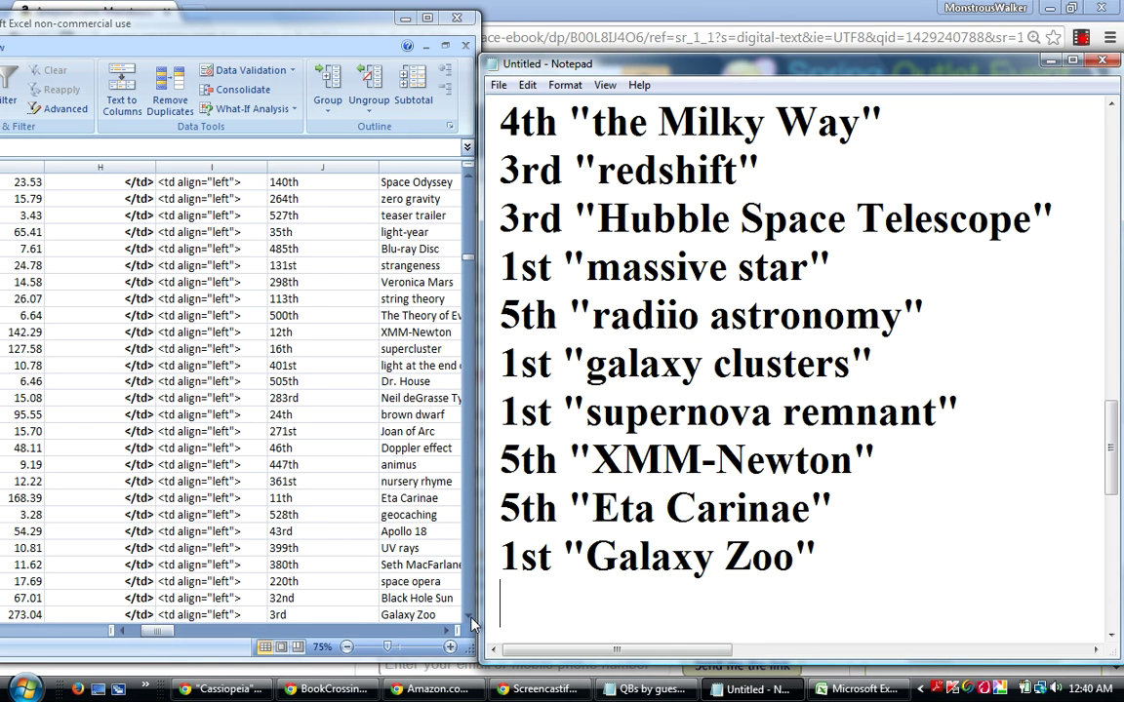
In Excel, step down from the Galaxy Zoo row to the Ghost Stalkers row.
{"action": "left_click", "coordinate": [207, 613]}
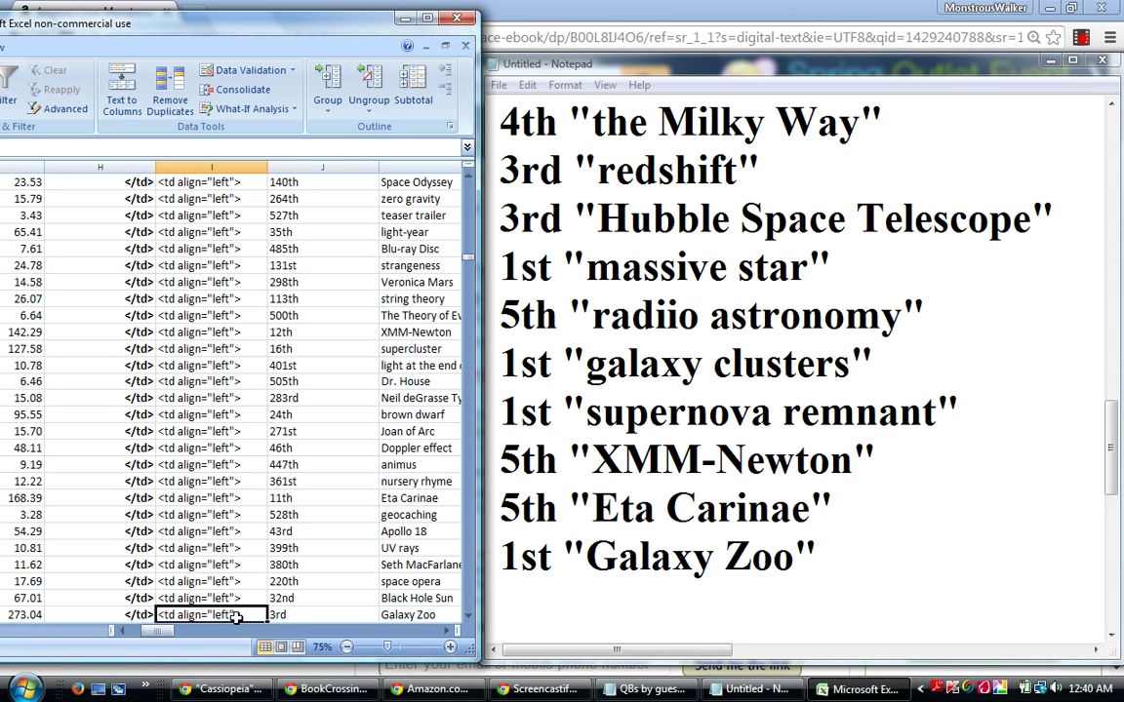
{"action": "key", "text": "Down"}
{"action": "key", "text": "Down"}
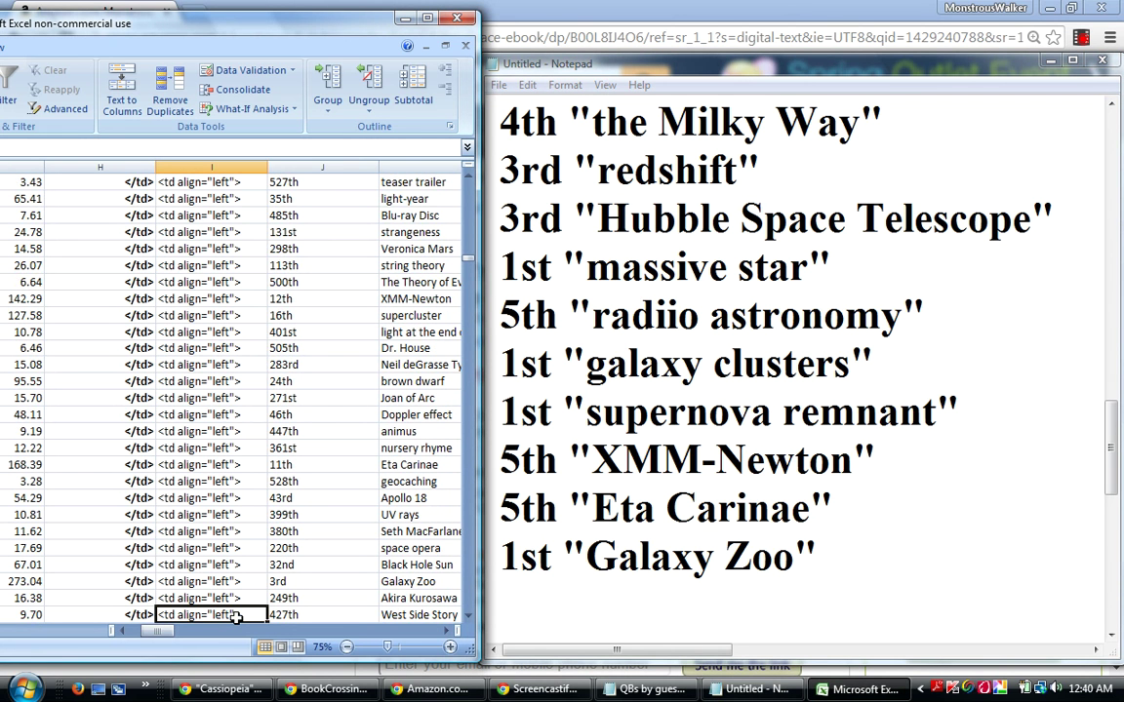
{"action": "key", "text": "Down"}
{"action": "key", "text": "Down"}
{"action": "key", "text": "Down"}
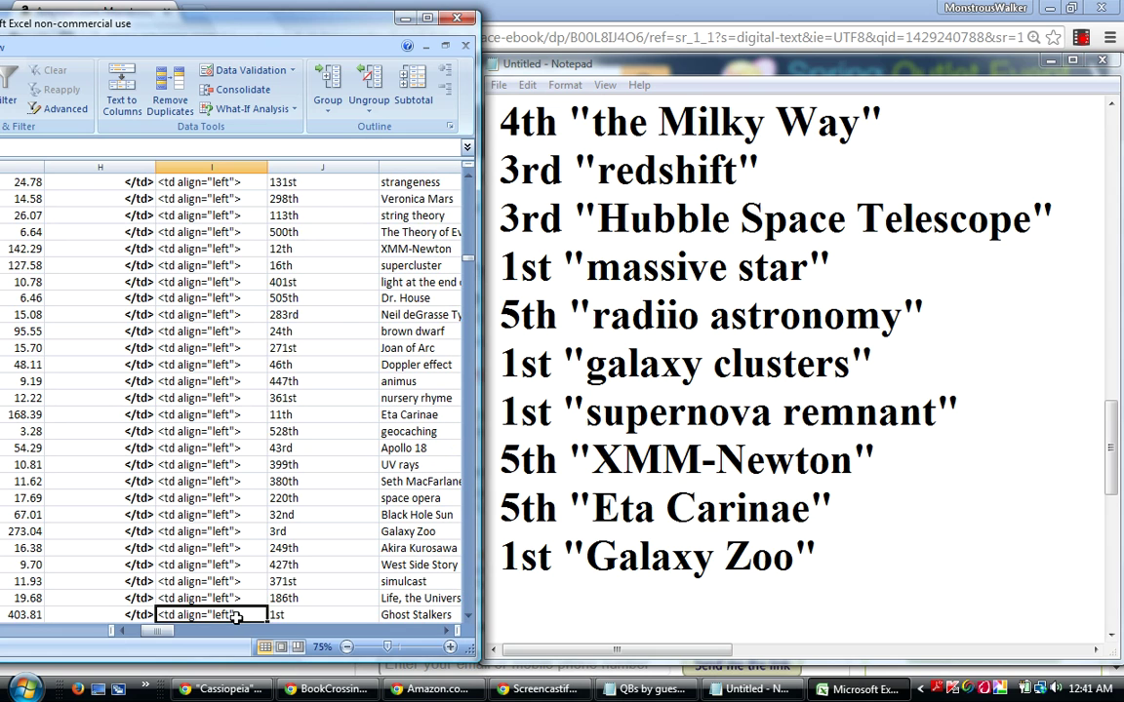
Append 1st "Ghost Stalkers" as the new last line of the Notepad list.
{"action": "left_click", "coordinate": [521, 601]}
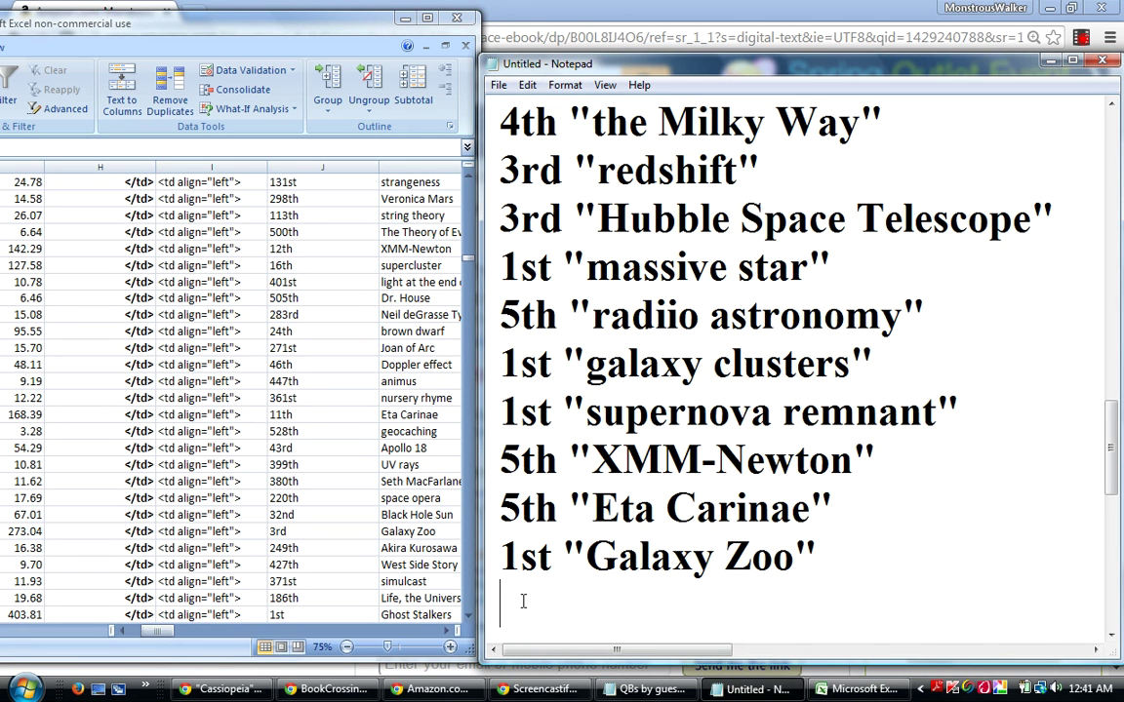
{"action": "type", "text": "1st "}
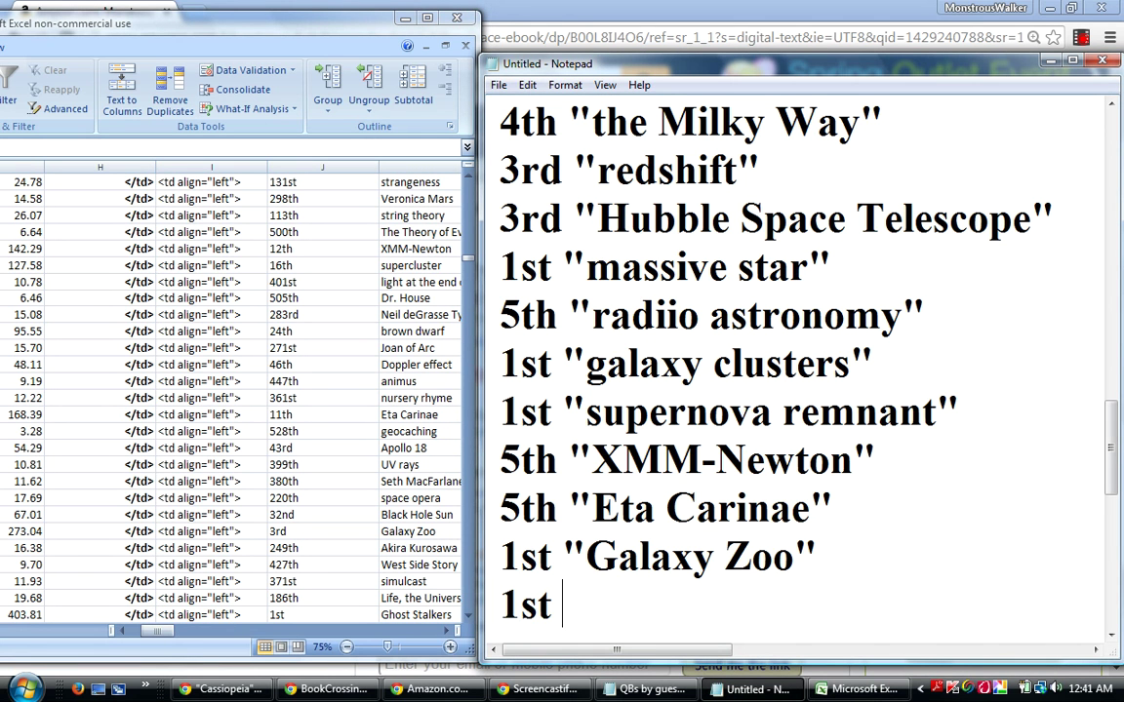
{"action": "type", "text": "\"Ghost Stalkers\""}
{"action": "key", "text": "Return"}
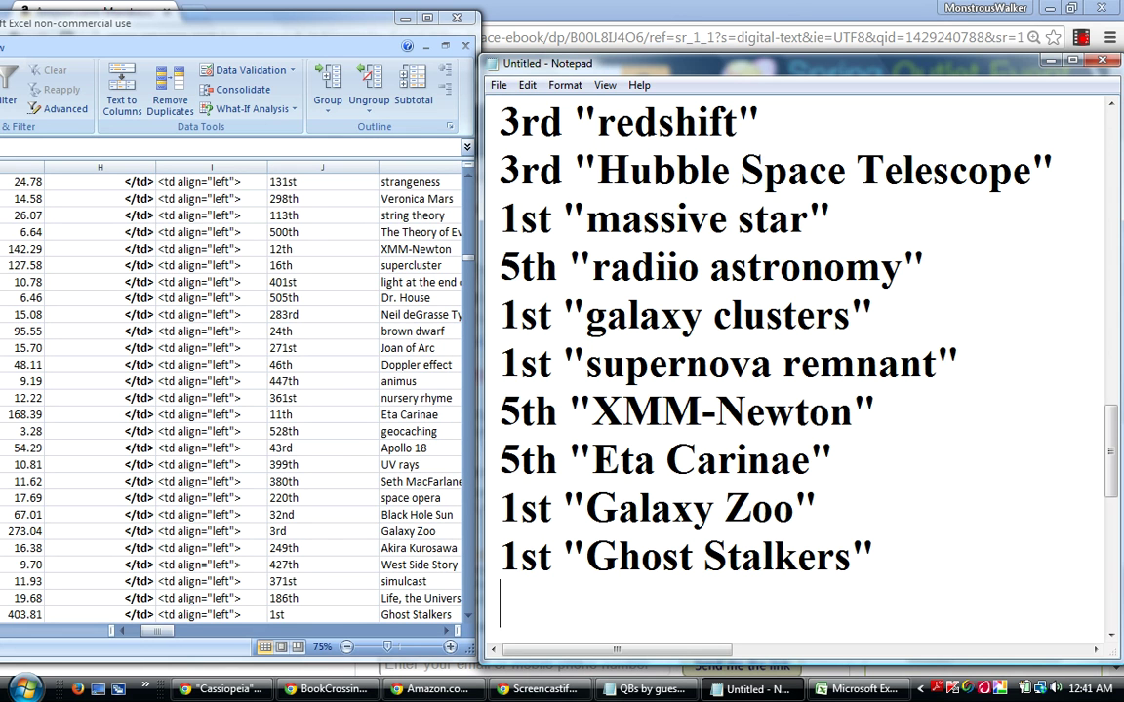
{"action": "left_click", "coordinate": [220, 615]}
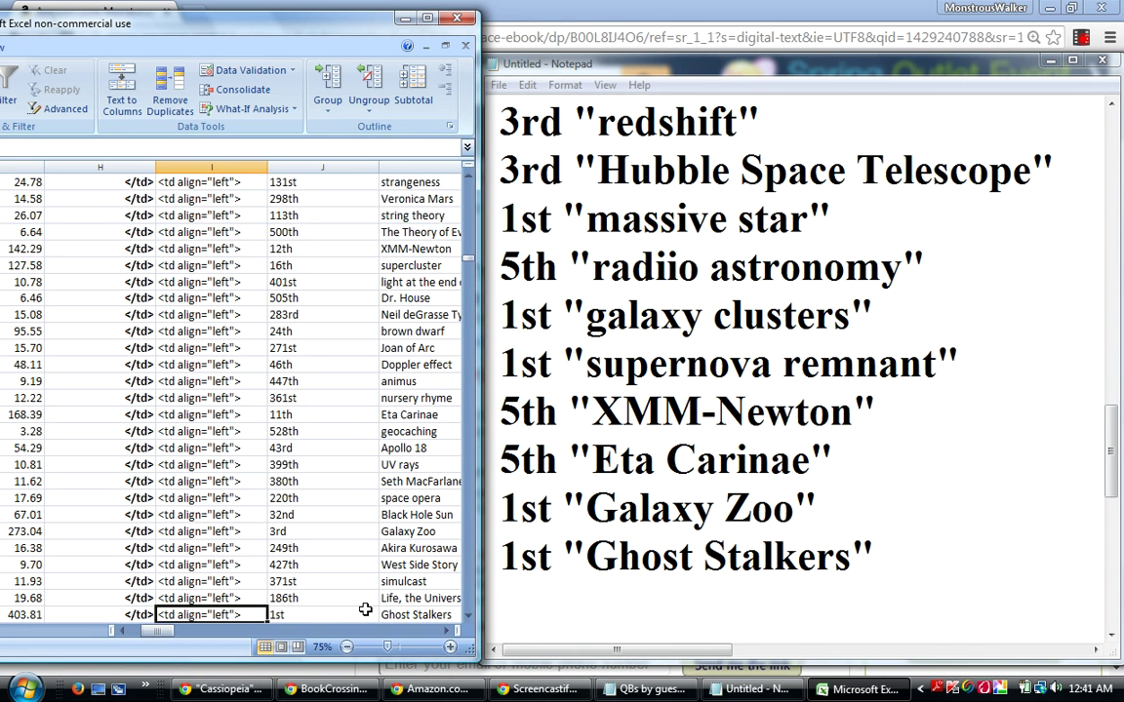
{"action": "key", "text": "Down"}
{"action": "key", "text": "Up"}
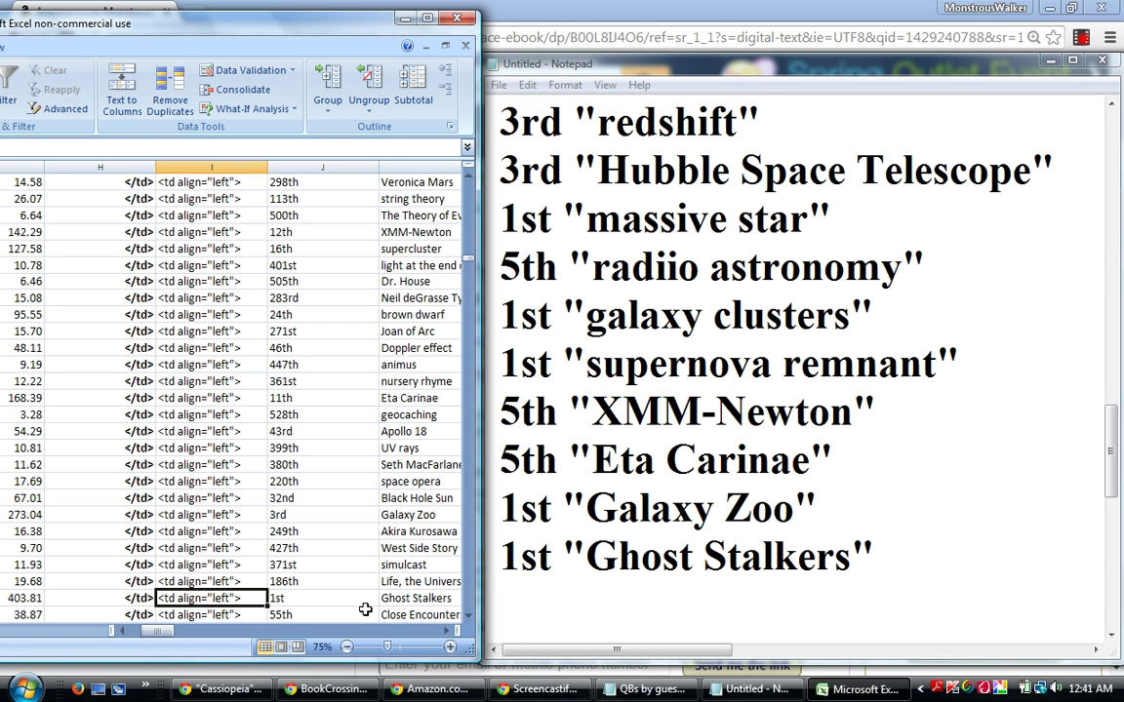
{"action": "left_click", "coordinate": [27, 519]}
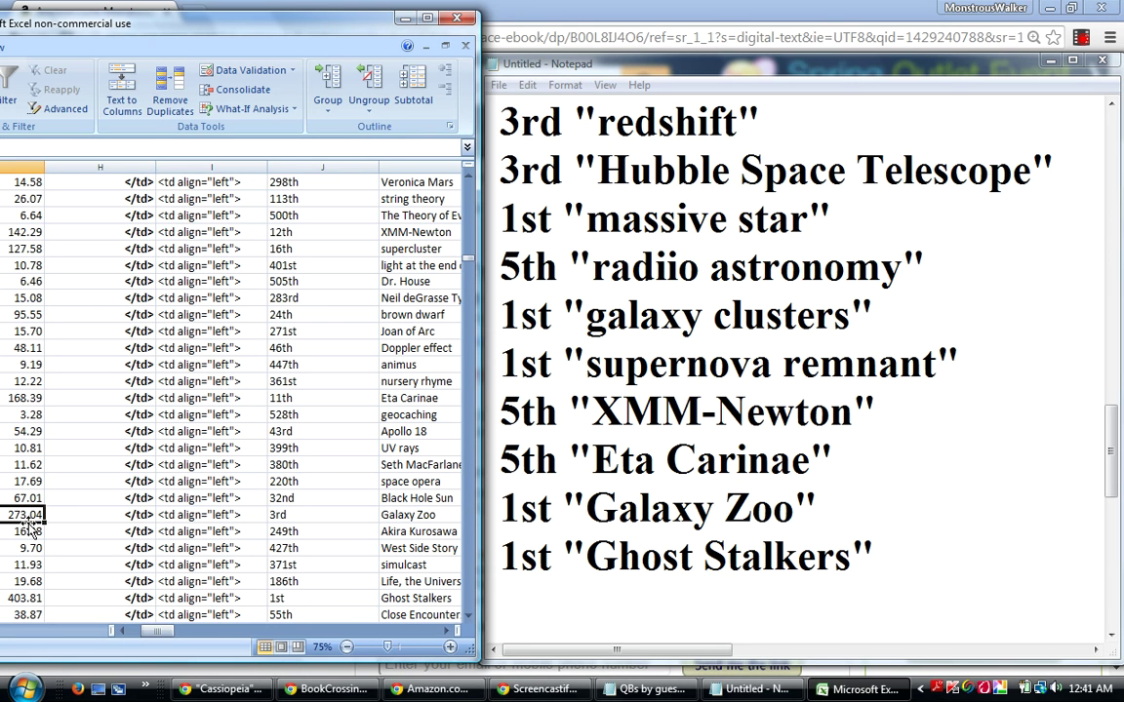
{"action": "left_click", "coordinate": [15, 598]}
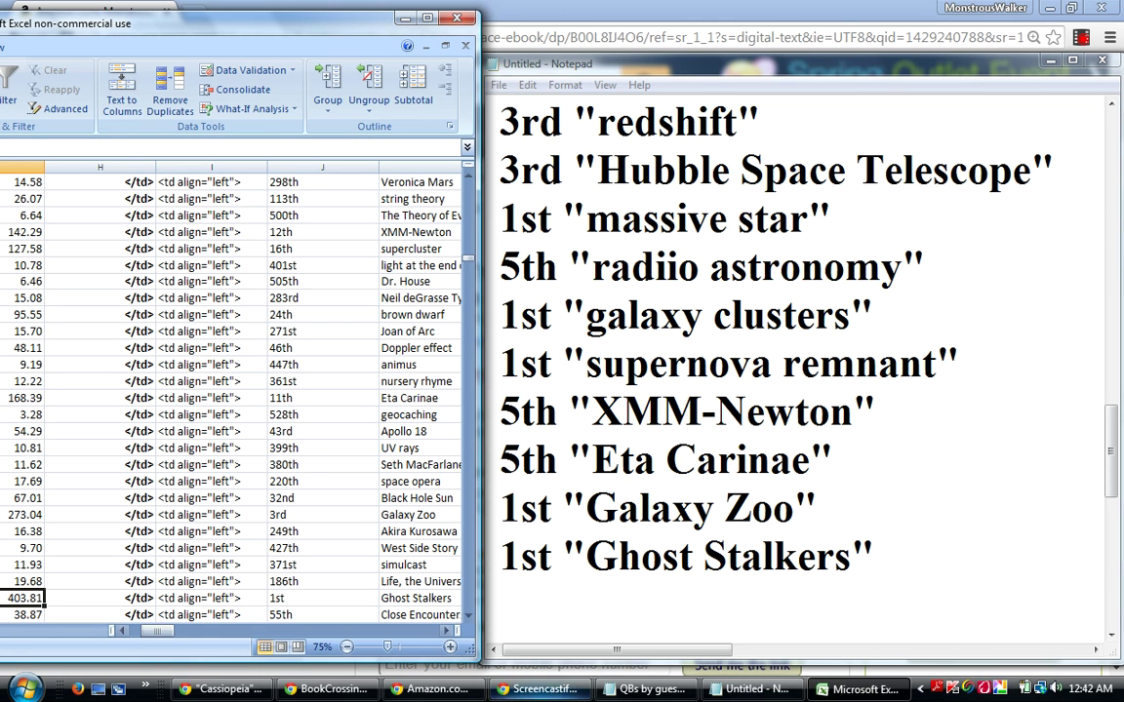
{"action": "mouse_move", "coordinate": [527, 697]}
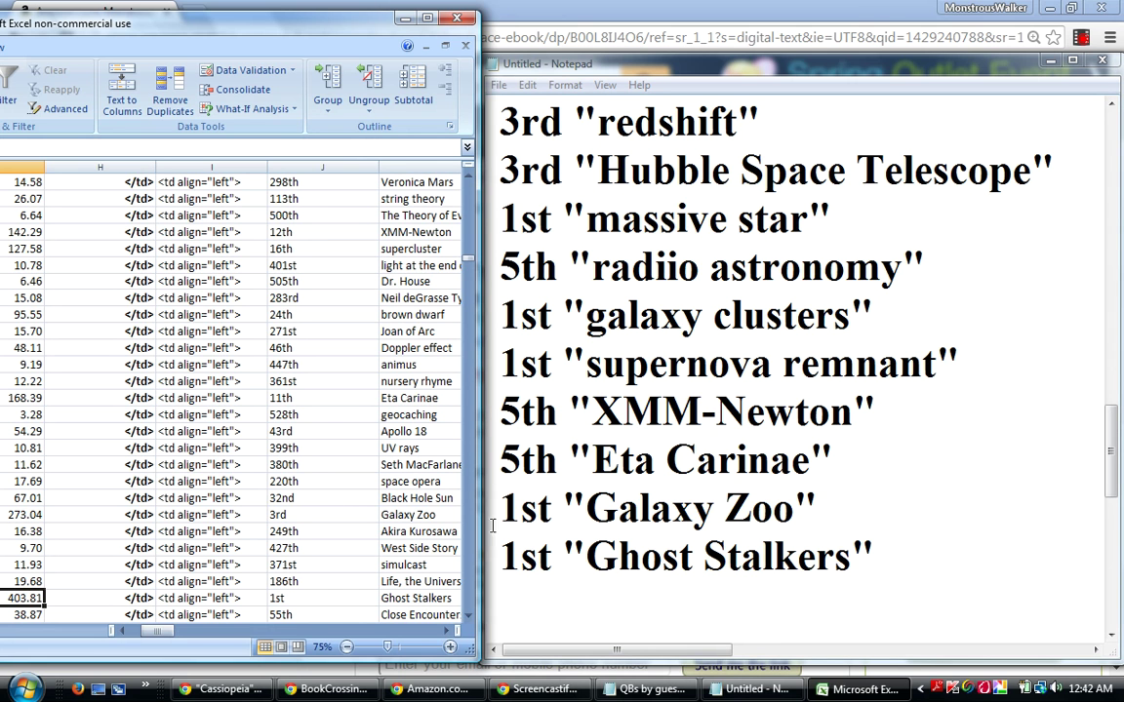
{"action": "left_click_drag", "start_coordinate": [508, 505], "coordinate": [562, 537]}
{"action": "left_click", "coordinate": [650, 597]}
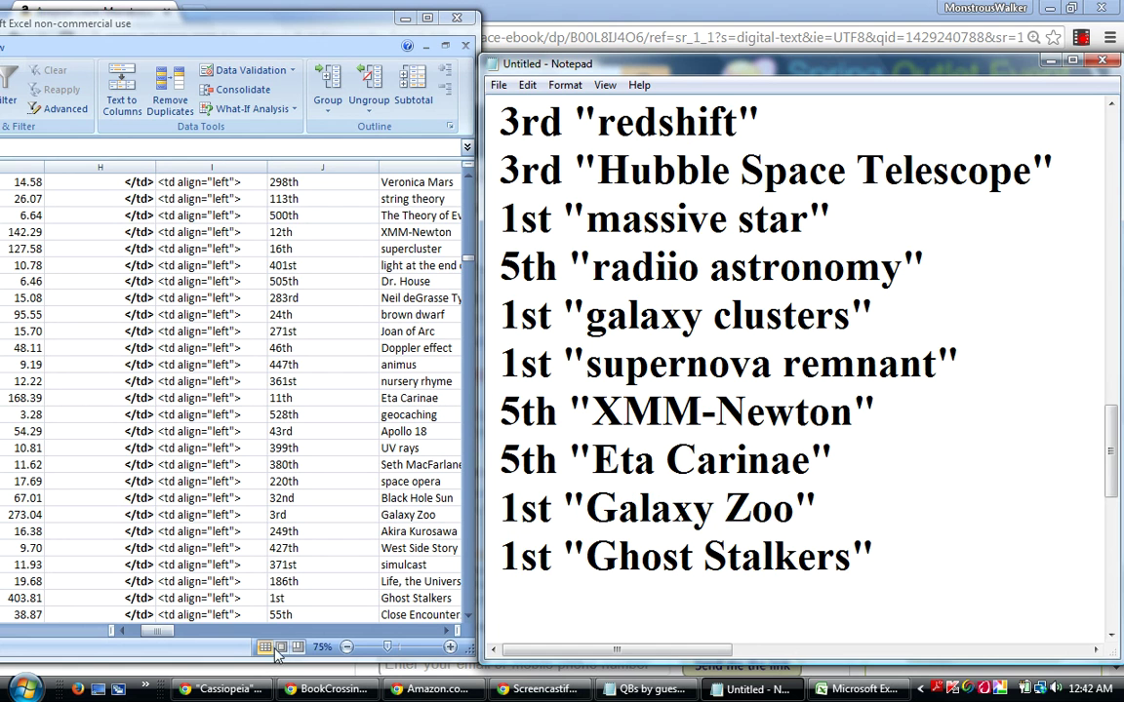
{"action": "left_click", "coordinate": [188, 598]}
{"action": "left_click", "coordinate": [188, 598]}
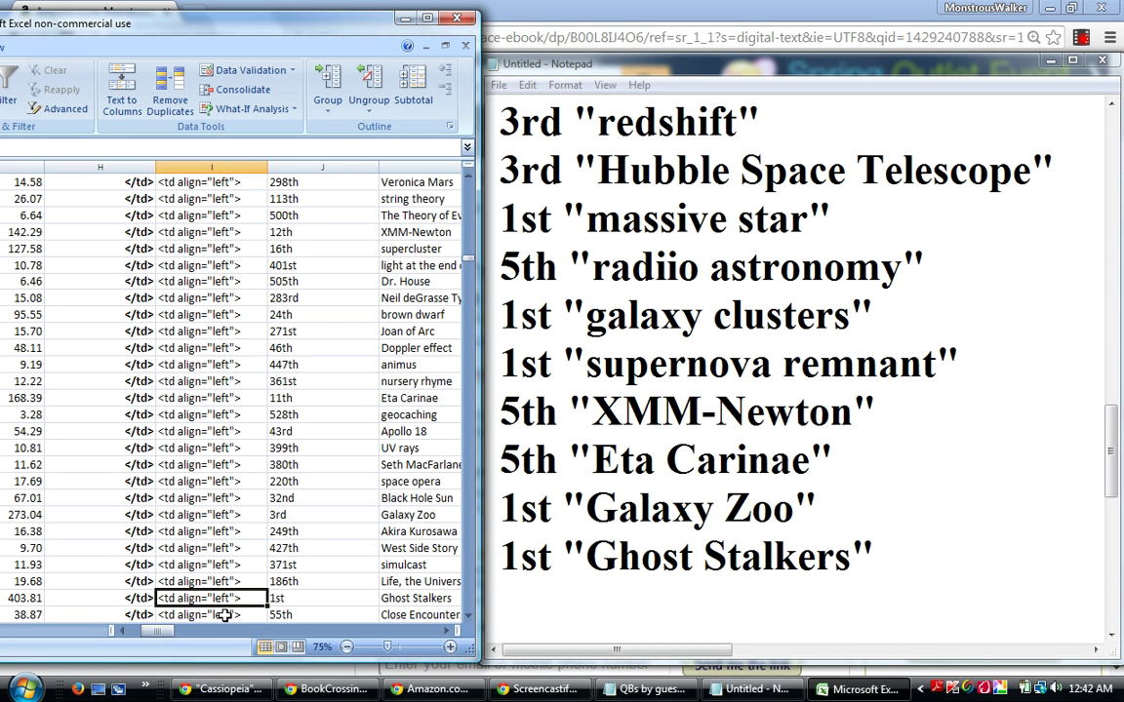
Arrow down column I past SETI Institute and Hidden Universe to film buff, ranked 173rd.
{"action": "key", "text": "Down"}
{"action": "key", "text": "Down"}
{"action": "key", "text": "Down"}
{"action": "key", "text": "Down"}
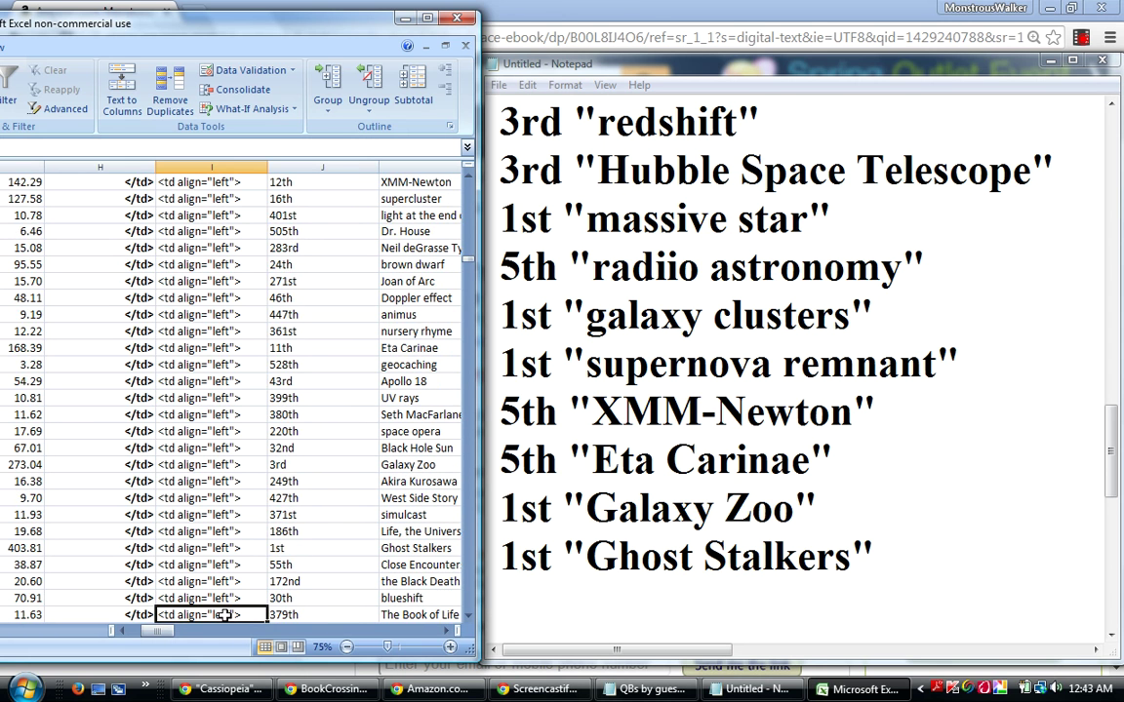
{"action": "key", "text": "Down"}
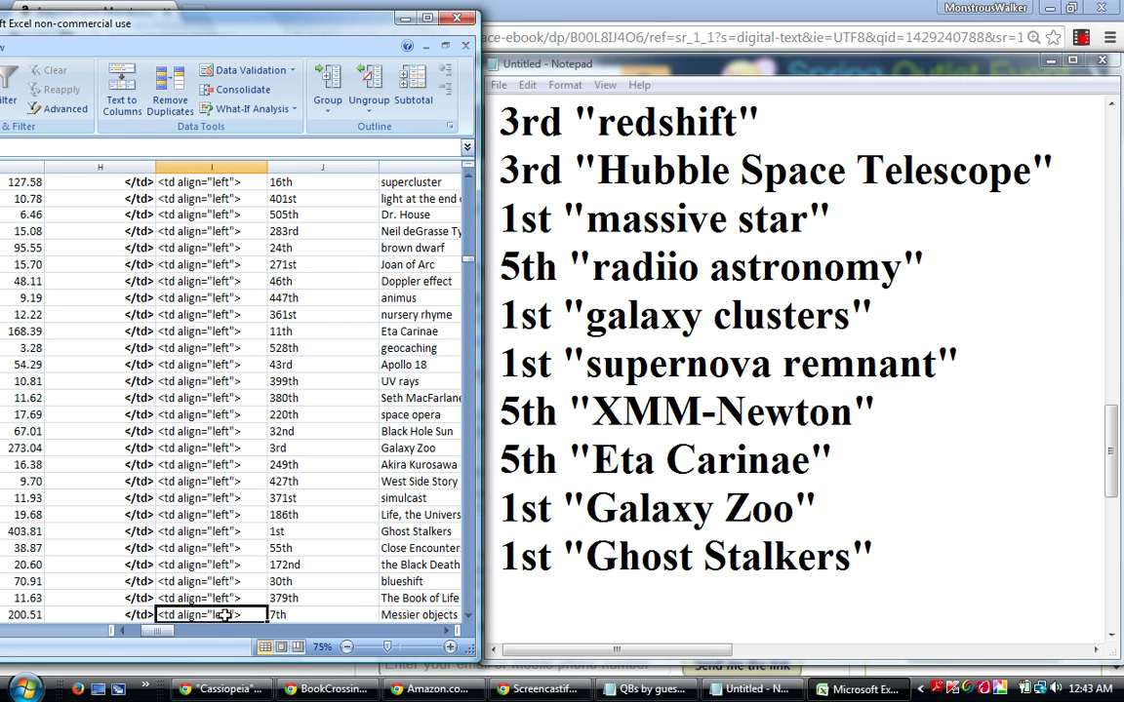
{"action": "key", "text": "Down"}
{"action": "key", "text": "Down"}
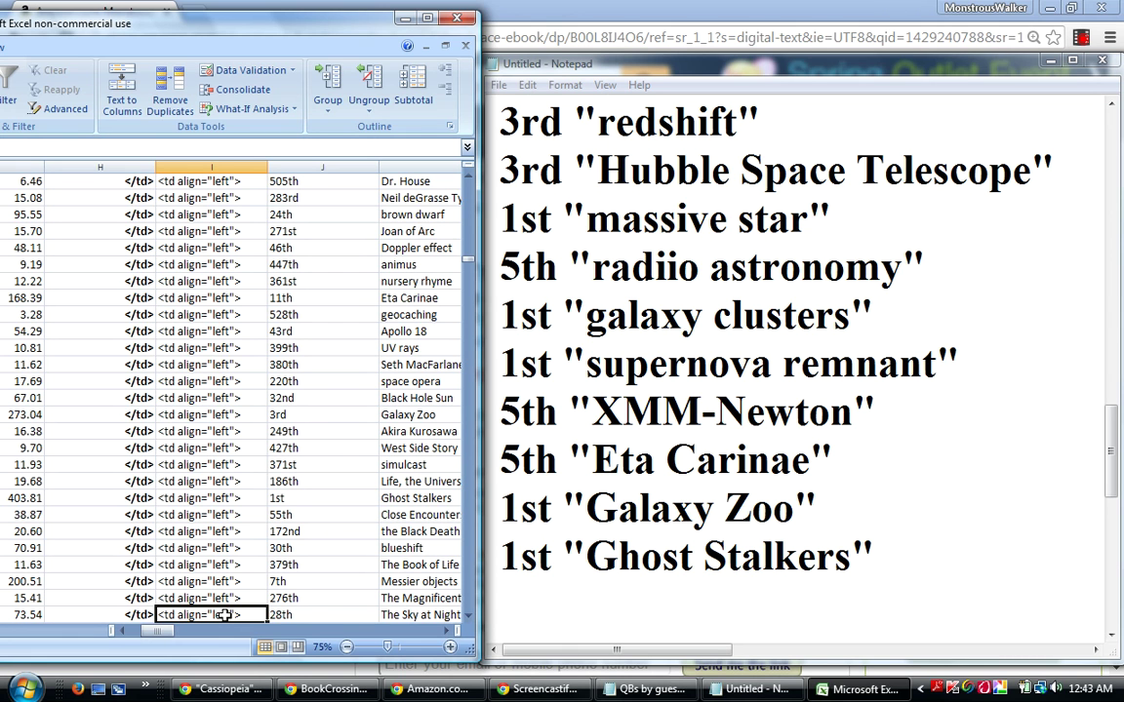
{"action": "key", "text": "Down"}
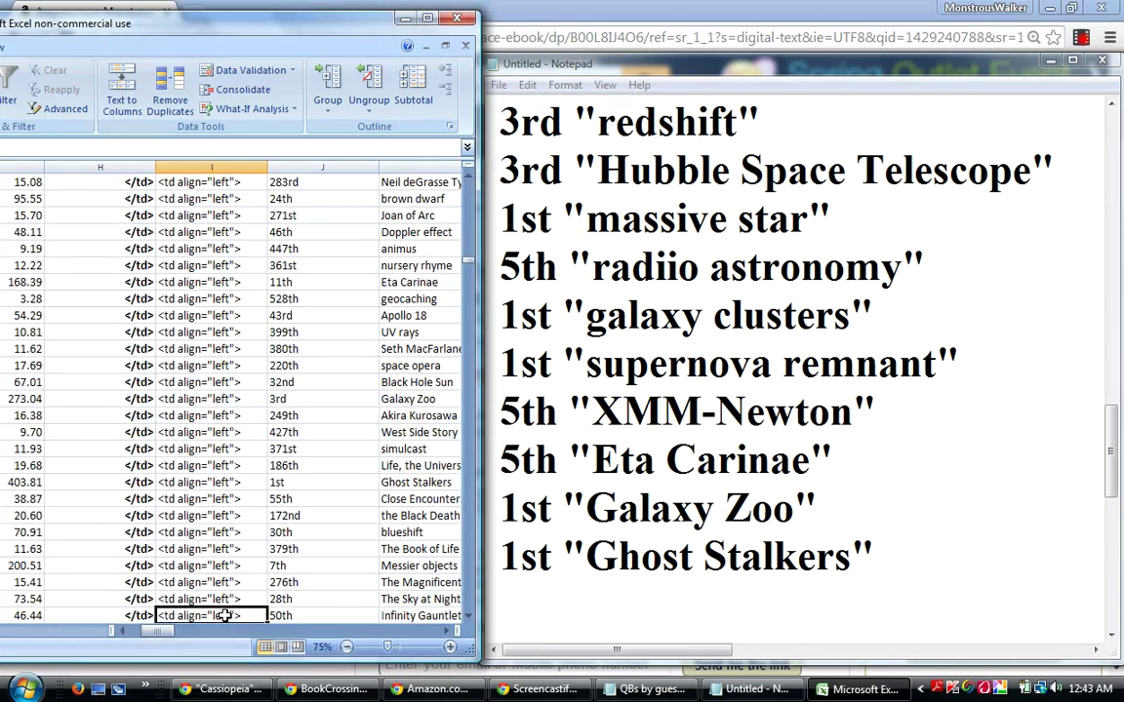
{"action": "key", "text": "Down"}
{"action": "key", "text": "Down"}
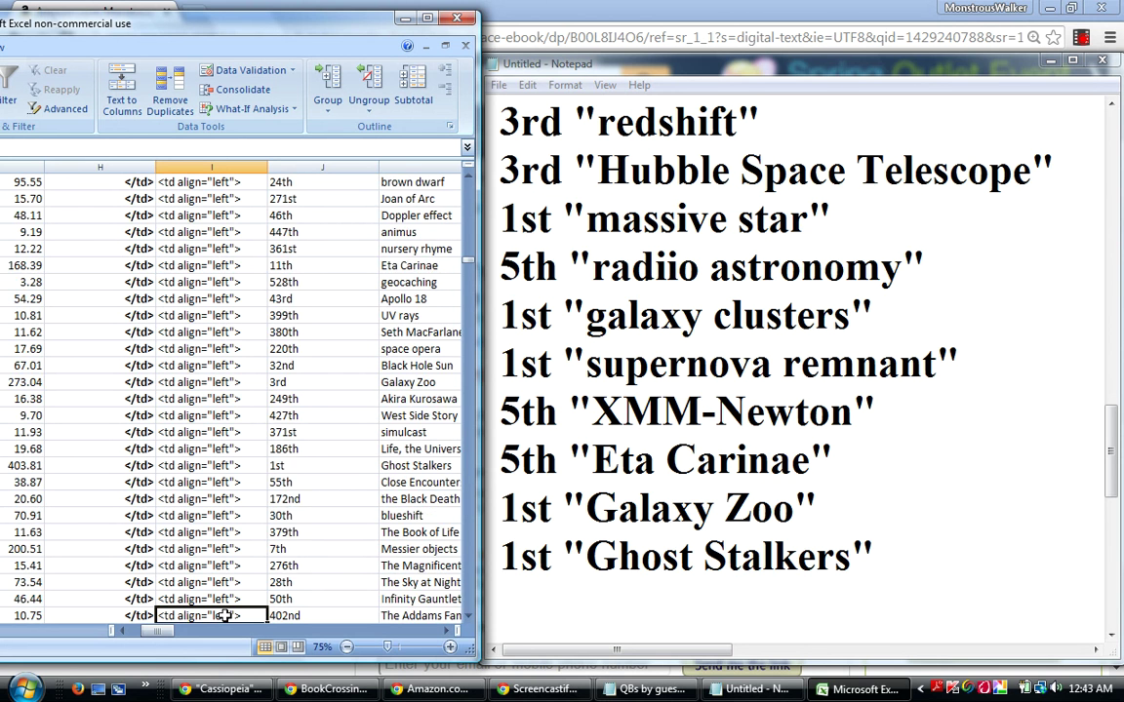
{"action": "key", "text": "Down"}
{"action": "key", "text": "Down"}
{"action": "key", "text": "Down"}
{"action": "key", "text": "Down"}
{"action": "key", "text": "Down"}
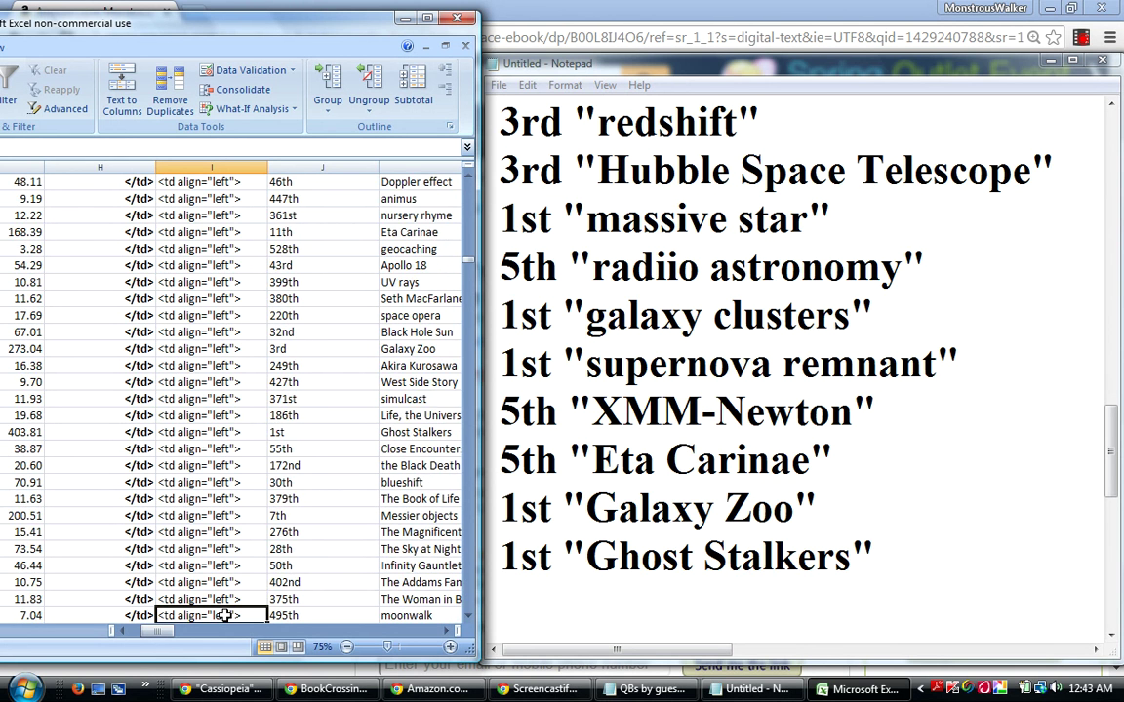
{"action": "key", "text": "Down"}
{"action": "key", "text": "Down"}
{"action": "key", "text": "Down"}
{"action": "key", "text": "Down"}
{"action": "key", "text": "Down"}
{"action": "key", "text": "Down"}
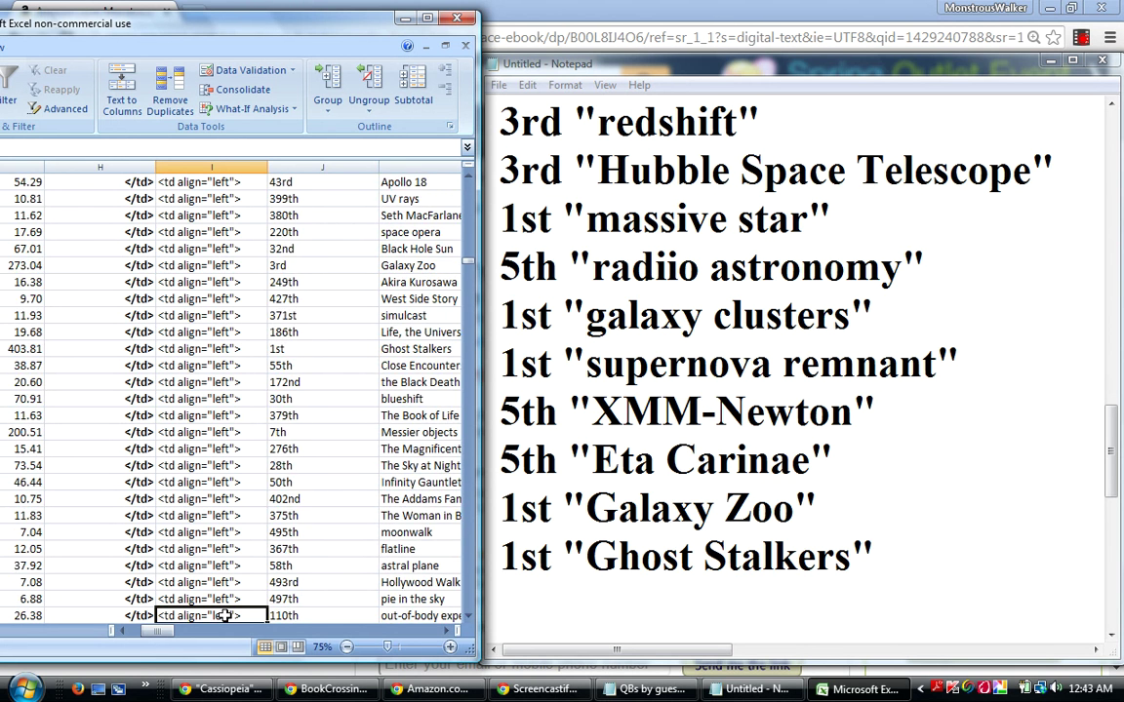
{"action": "key", "text": "Down"}
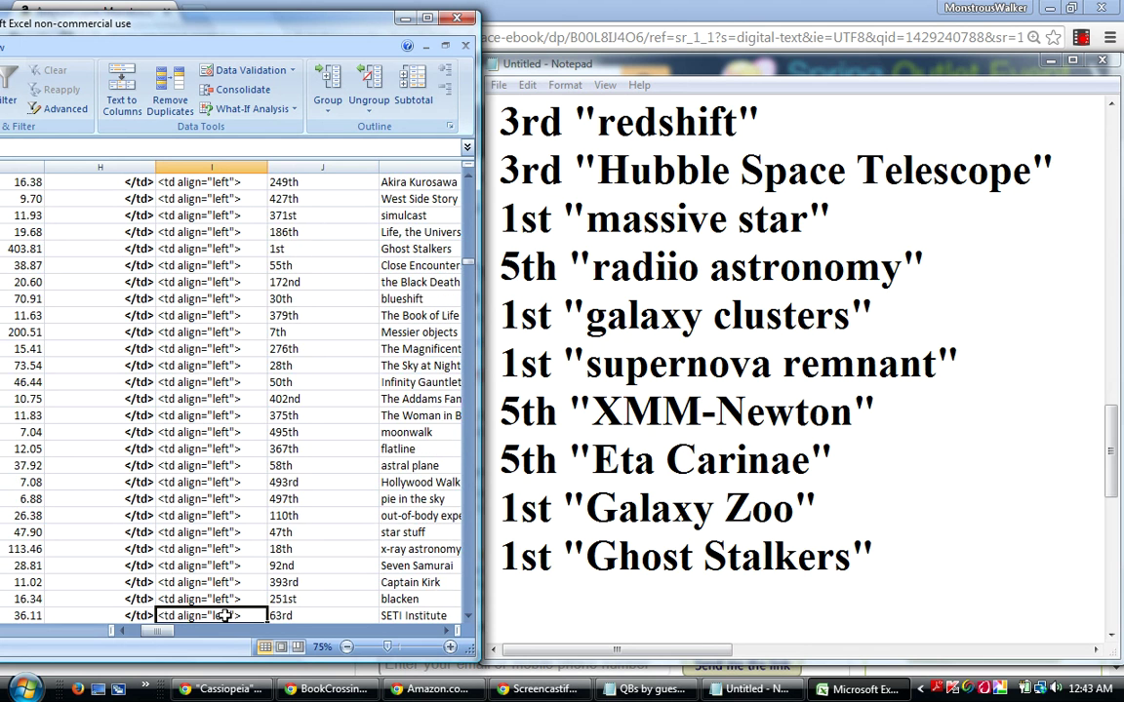
{"action": "key", "text": "Down"}
{"action": "key", "text": "Down"}
{"action": "key", "text": "Down"}
{"action": "key", "text": "Down"}
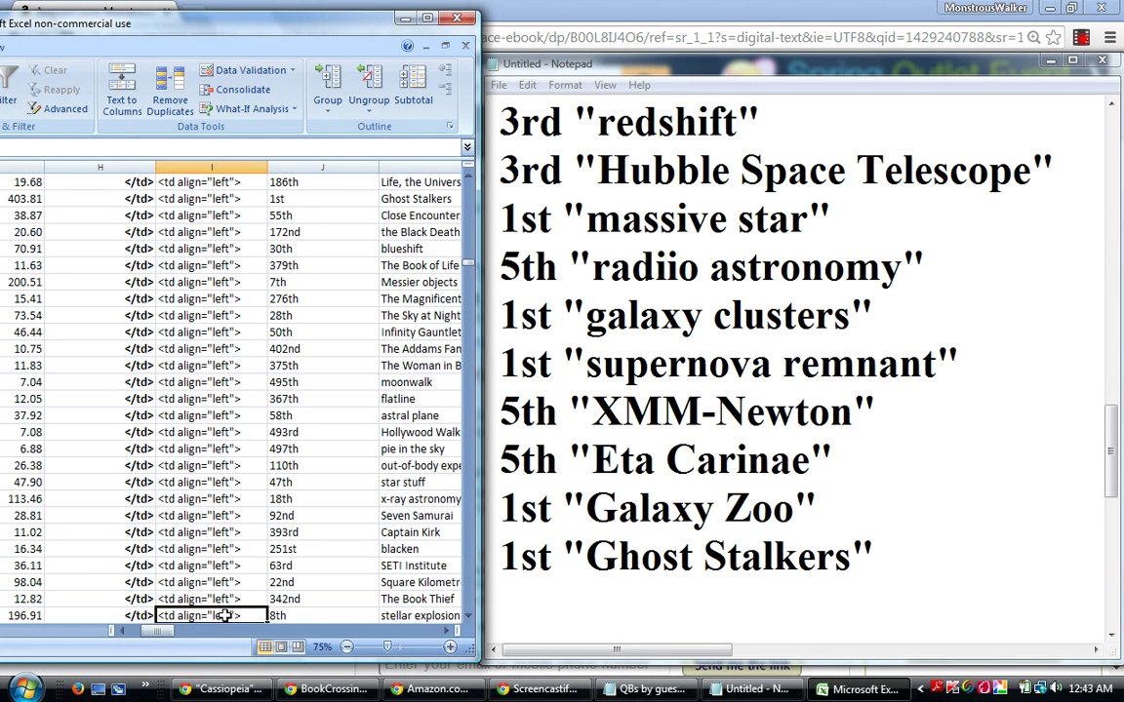
{"action": "key", "text": "Down"}
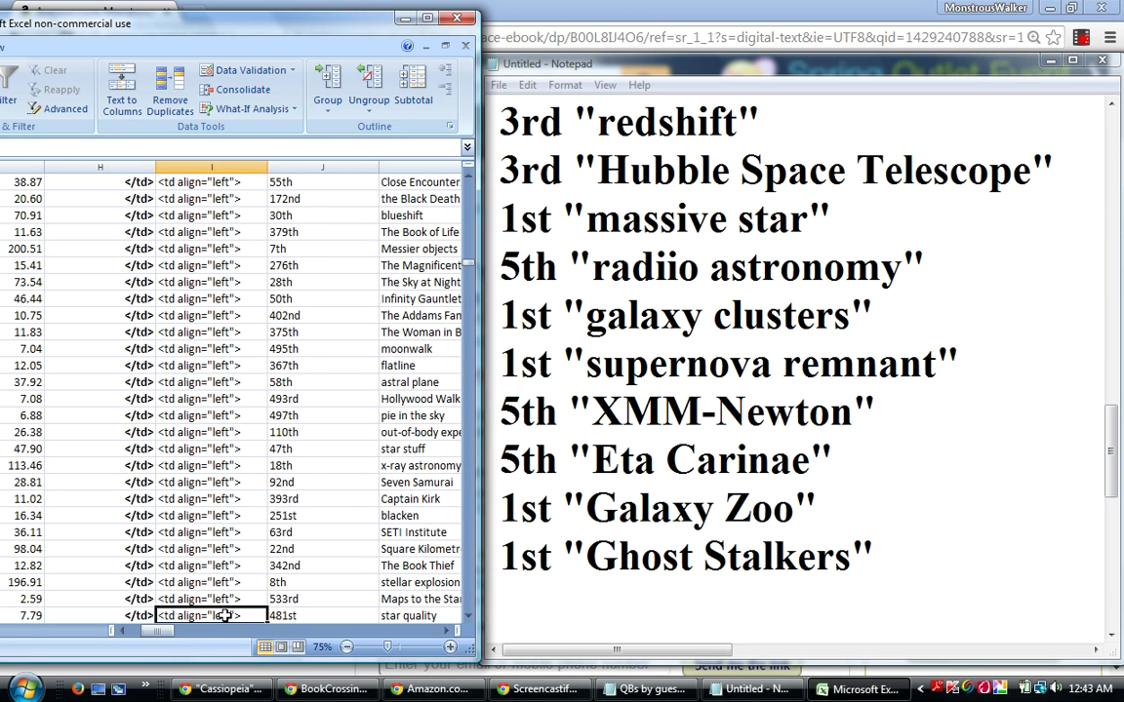
{"action": "key", "text": "Down"}
{"action": "key", "text": "Down"}
{"action": "key", "text": "Down"}
{"action": "key", "text": "Down"}
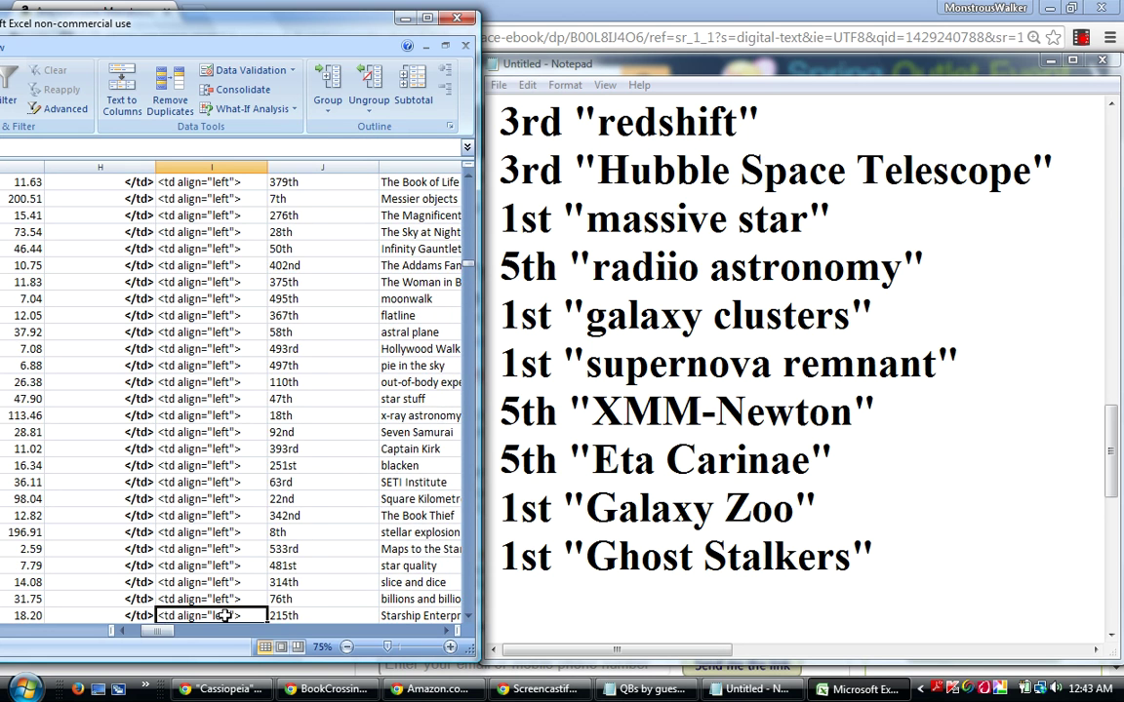
{"action": "key", "text": "Down"}
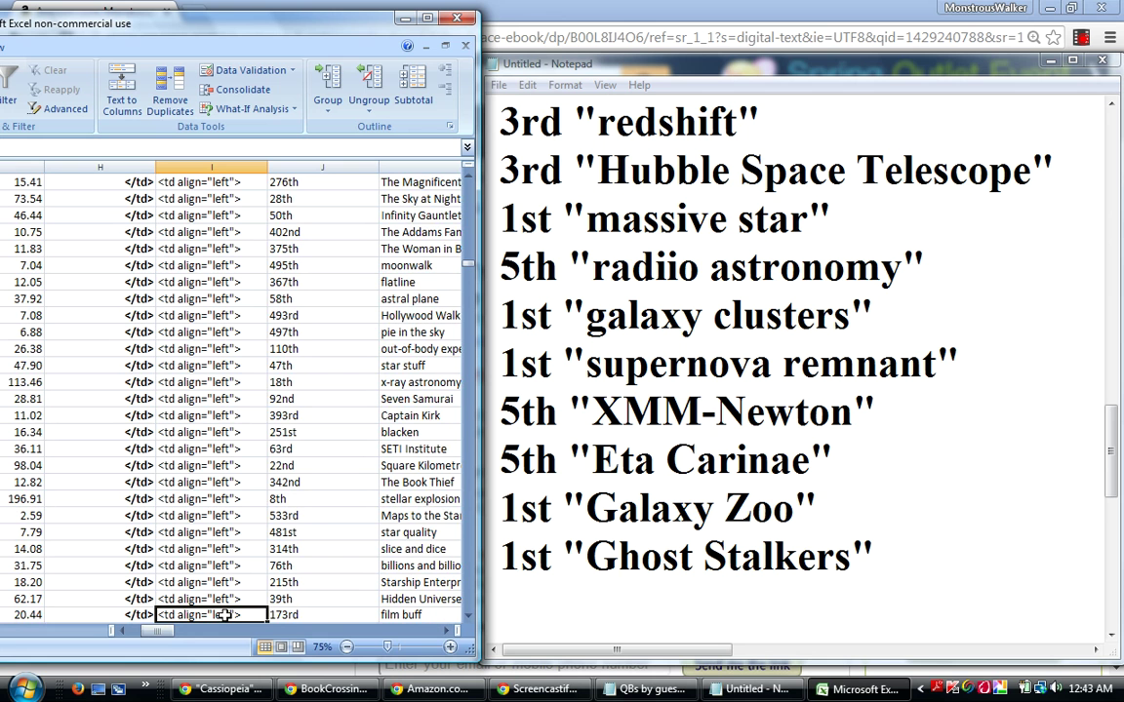
{"action": "key", "text": "Down"}
{"action": "key", "text": "Down"}
{"action": "key", "text": "Down"}
{"action": "key", "text": "Down"}
{"action": "key", "text": "Down"}
{"action": "key", "text": "Down"}
{"action": "key", "text": "Down"}
{"action": "key", "text": "Down"}
{"action": "key", "text": "Down"}
{"action": "key", "text": "Down"}
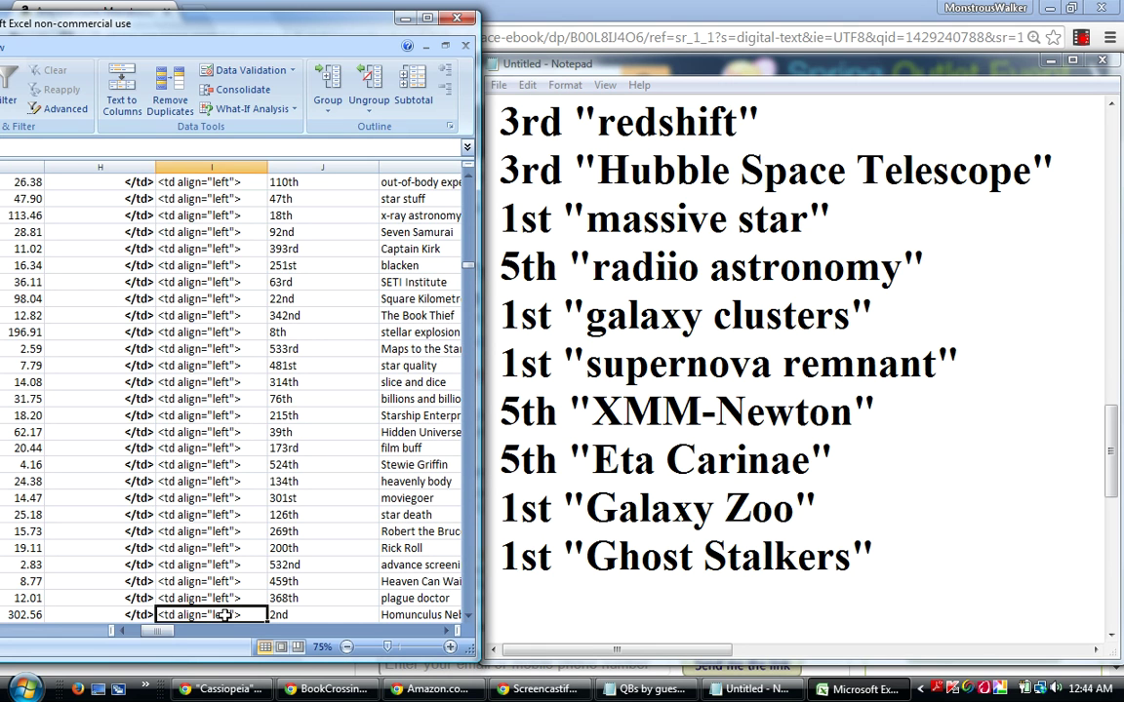
Add 2nd "Homunculus Nebula" as the new last line of the Notepad list.
{"action": "left_click", "coordinate": [513, 595]}
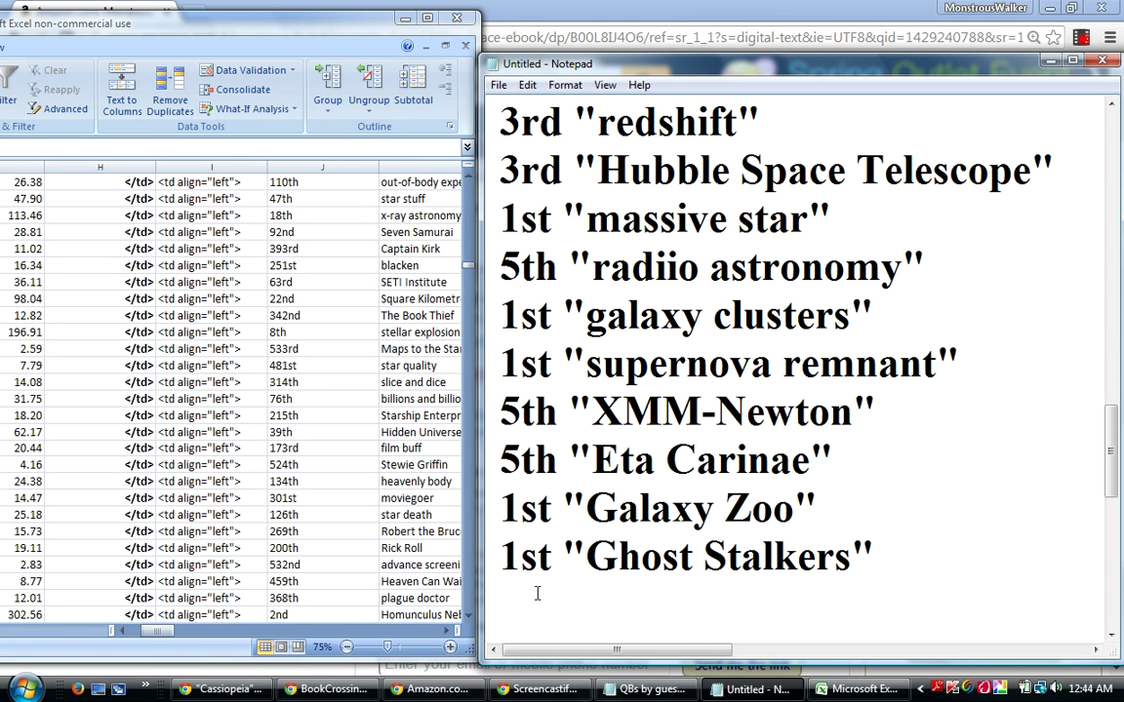
{"action": "type", "text": "2n"}
{"action": "type", "text": "d \"Homo"}
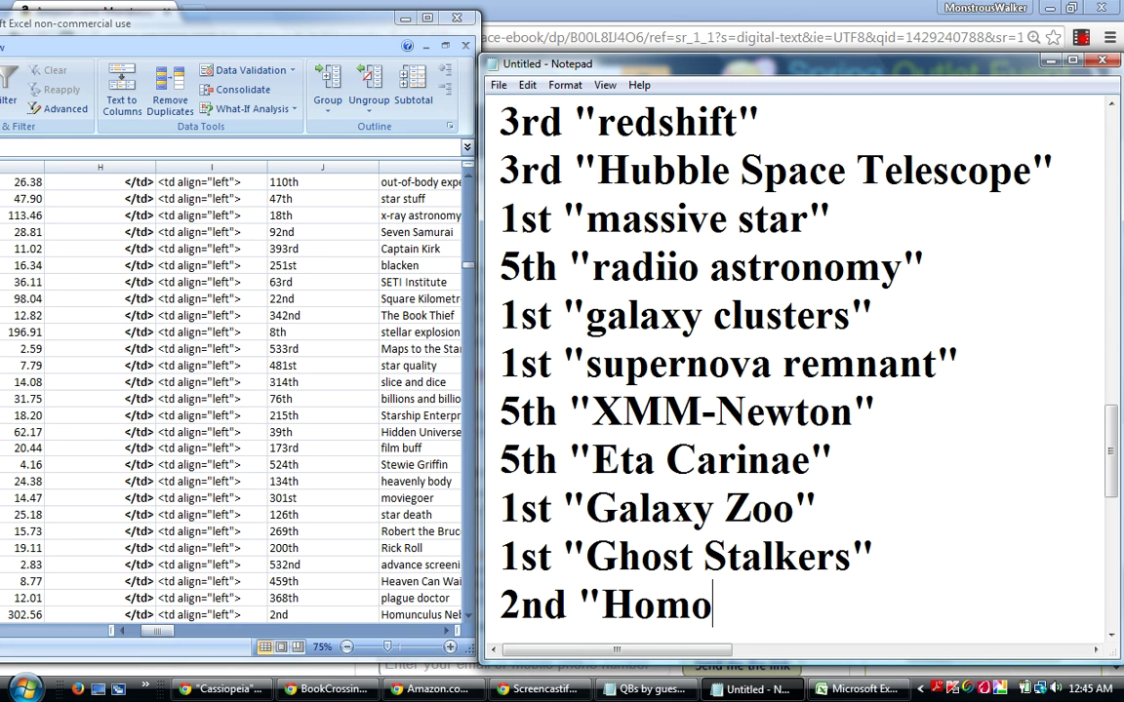
{"action": "key", "text": "BackSpace"}
{"action": "type", "text": "un"}
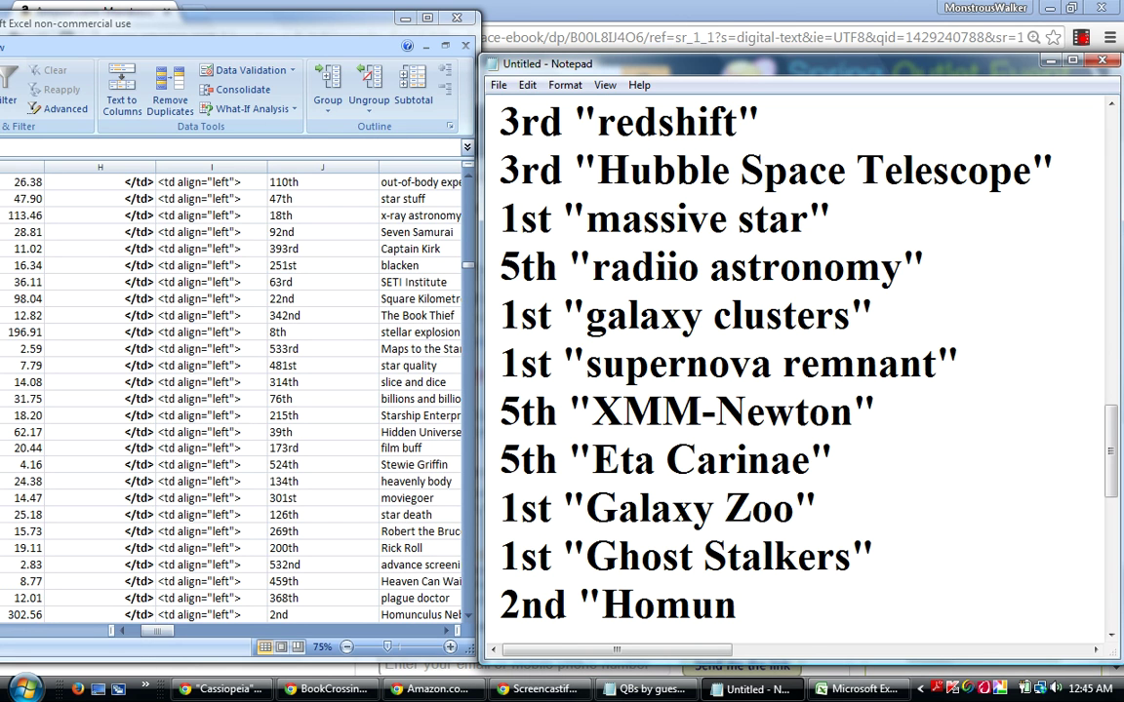
{"action": "type", "text": "culus "}
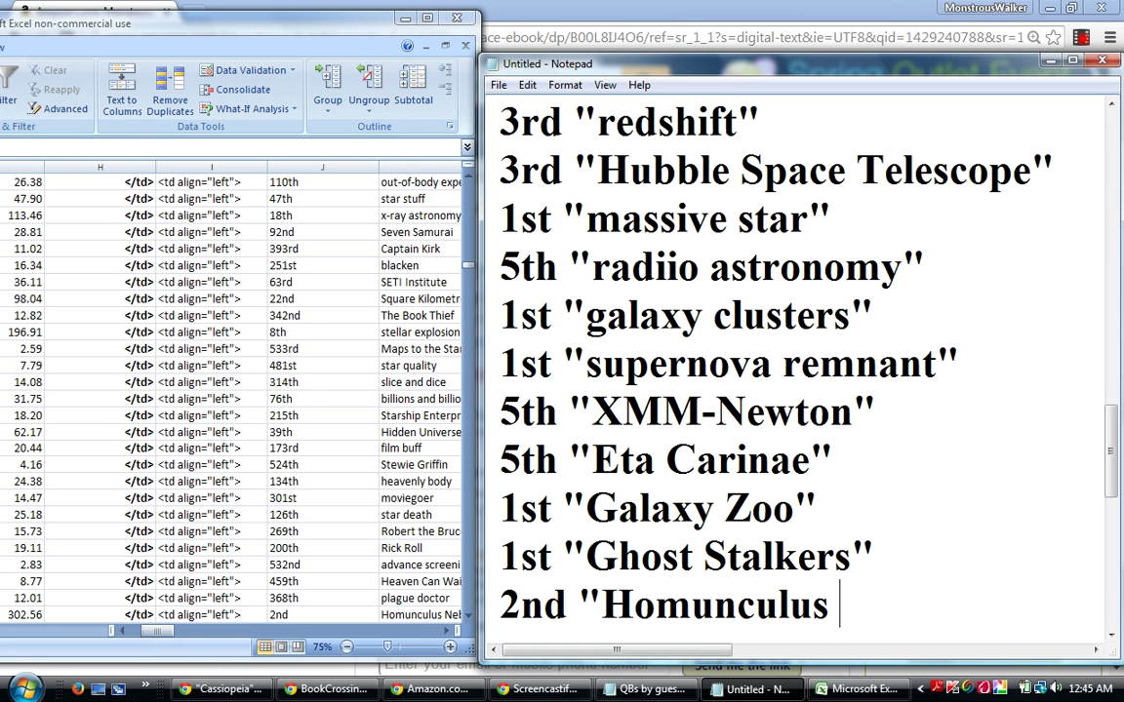
{"action": "type", "text": "Nebula\""}
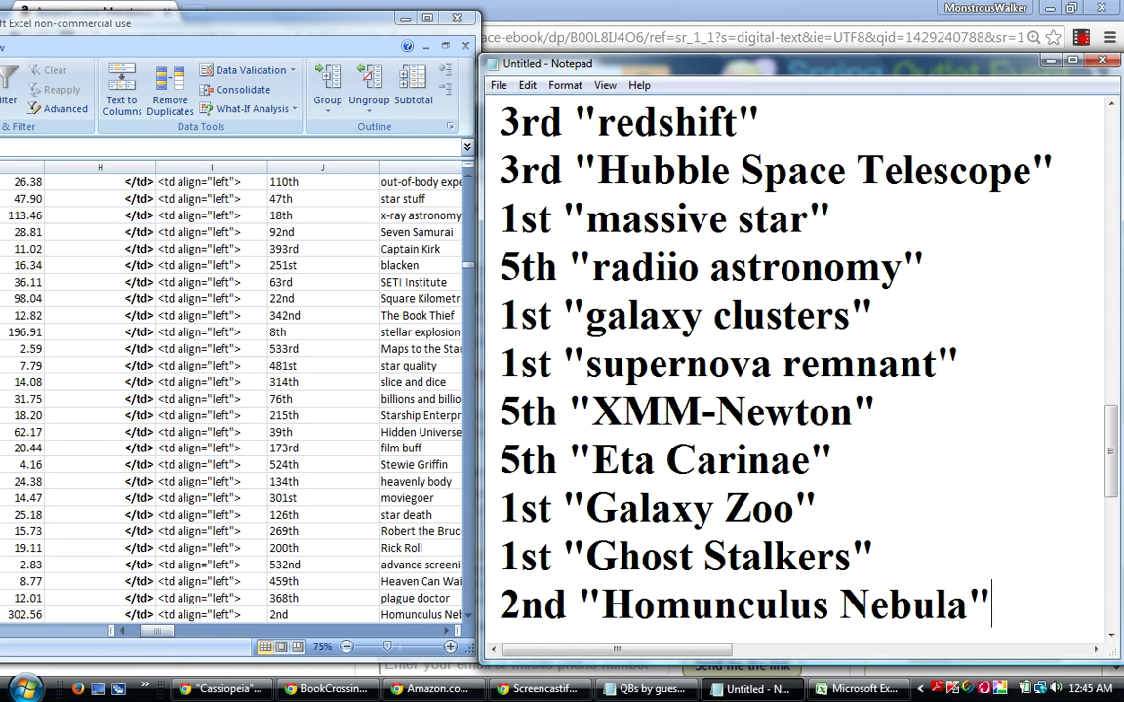
{"action": "key", "text": "Return"}
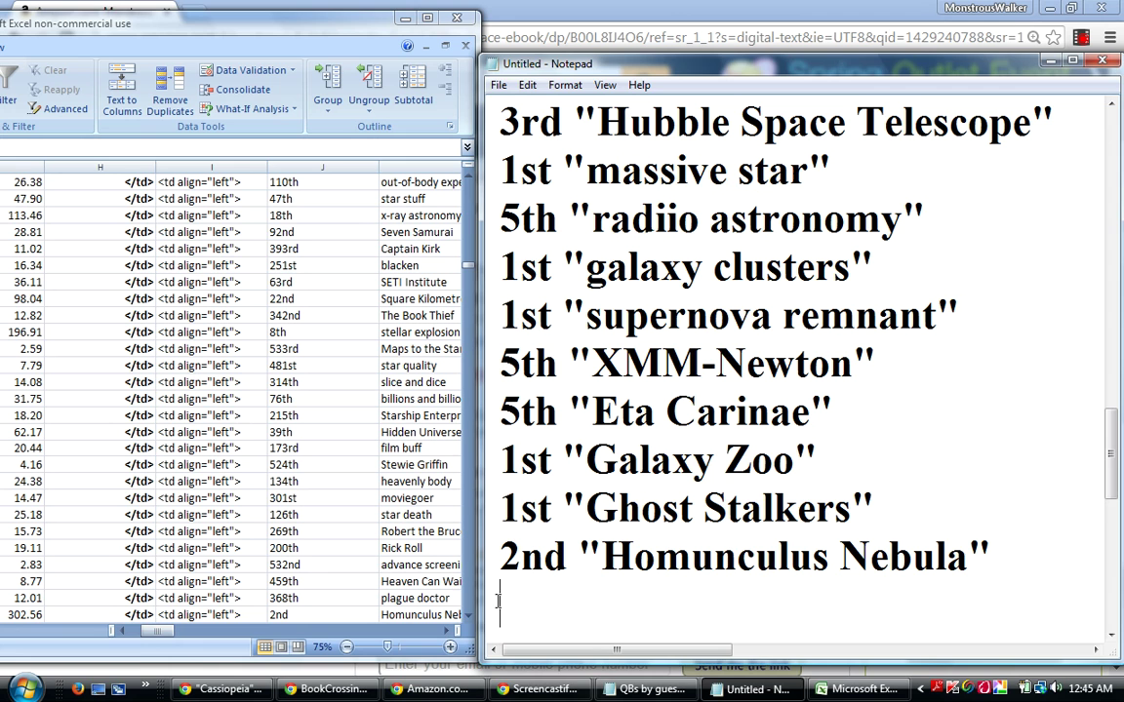
Widen the spreadsheet window and return to the Excel ranking sheet.
{"action": "left_click", "coordinate": [466, 600]}
{"action": "left_click_drag", "start_coordinate": [465, 600], "coordinate": [480, 602]}
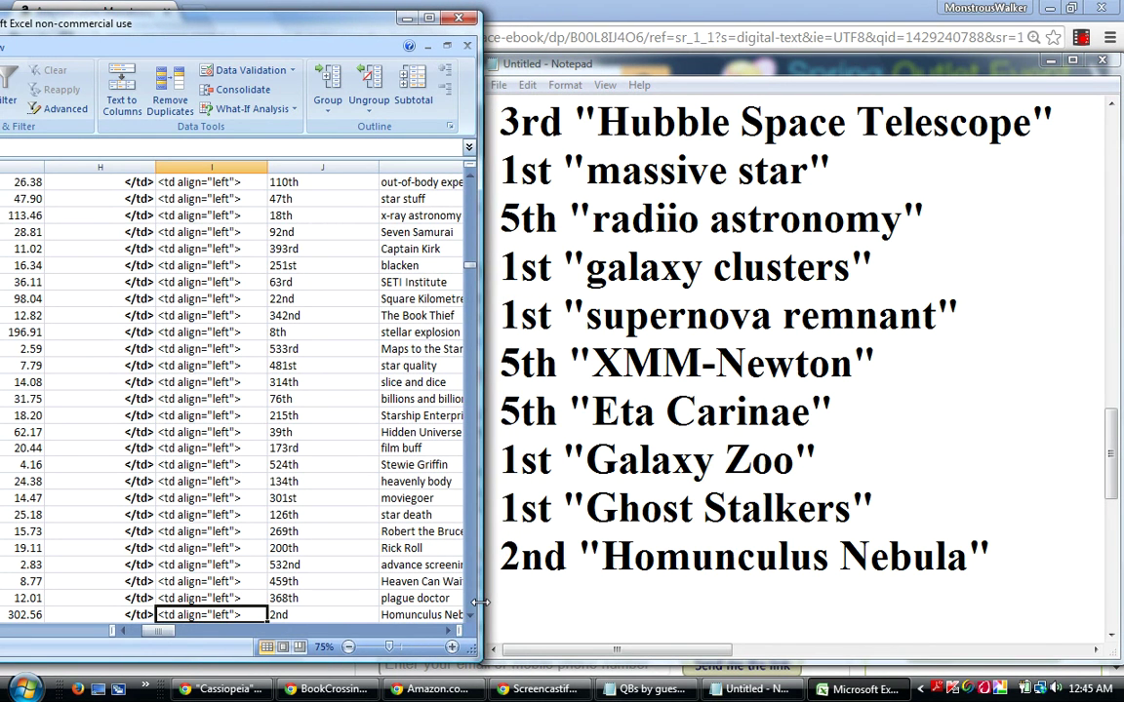
{"action": "left_click", "coordinate": [575, 602]}
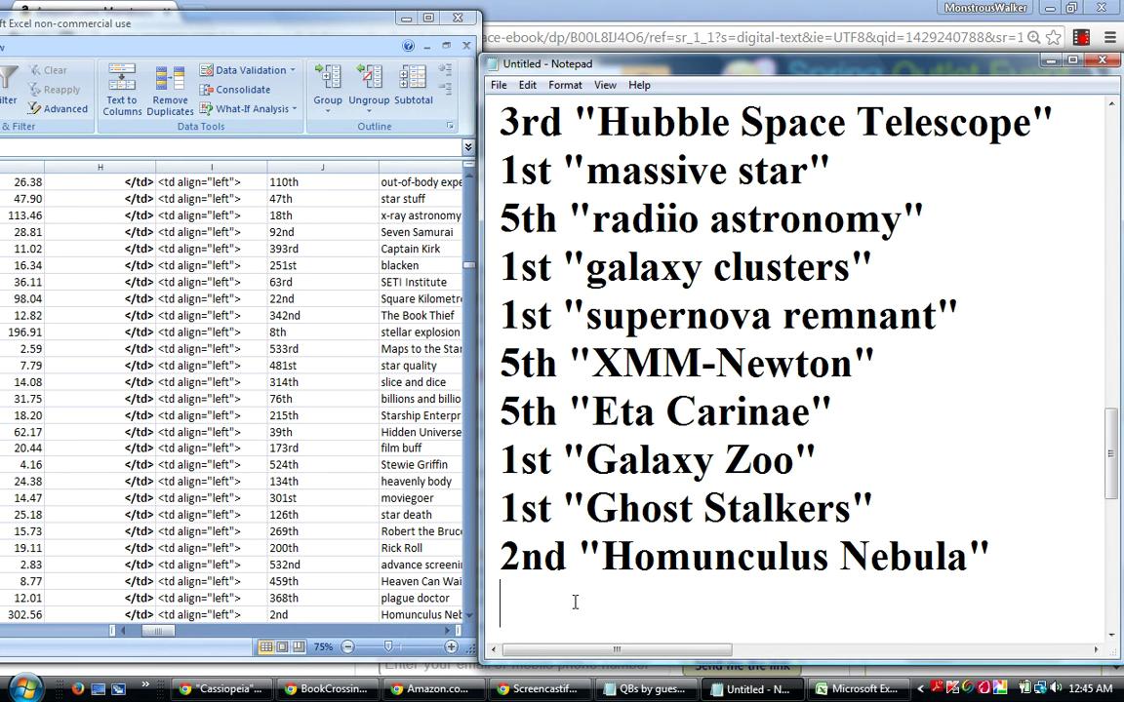
{"action": "left_click", "coordinate": [233, 613]}
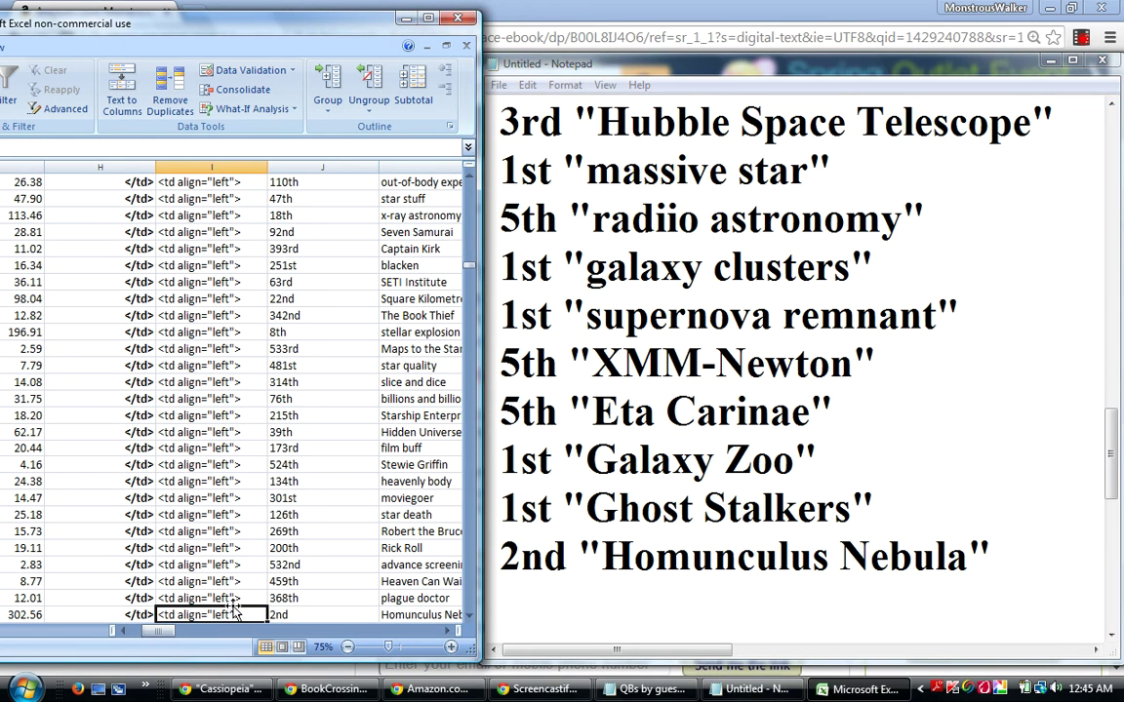
Check the Star Guide and Meet Joe Black rows, then go back to Homunculus Nebula.
{"action": "key", "text": "Down"}
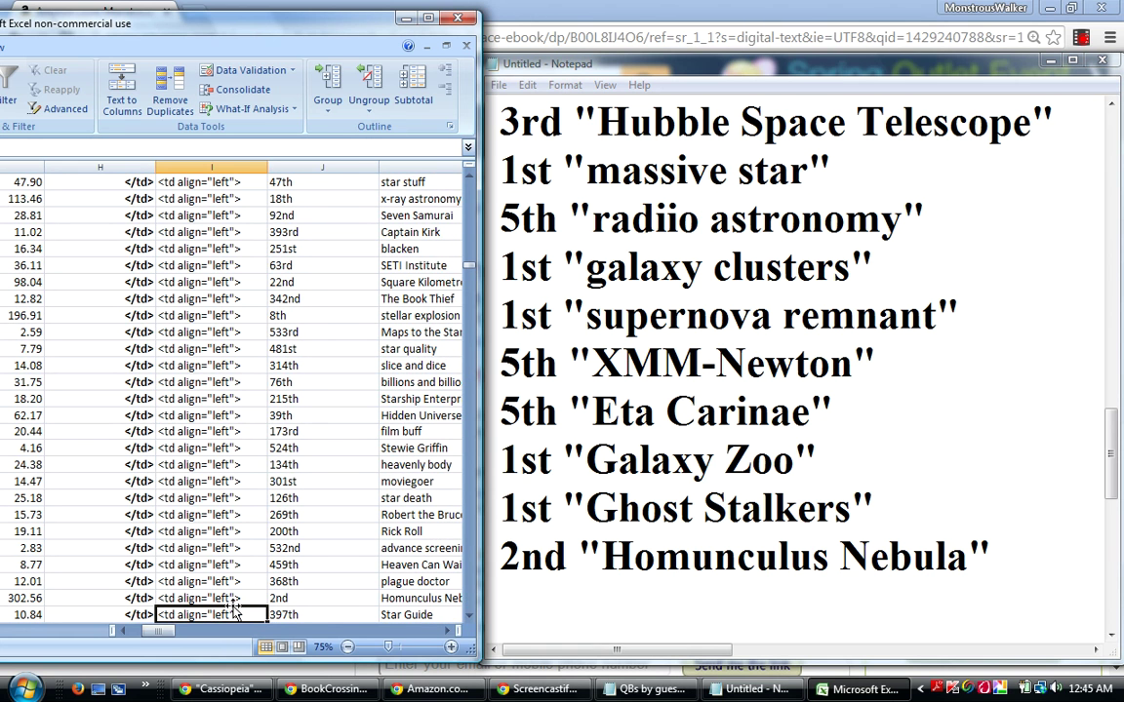
{"action": "key", "text": "Down"}
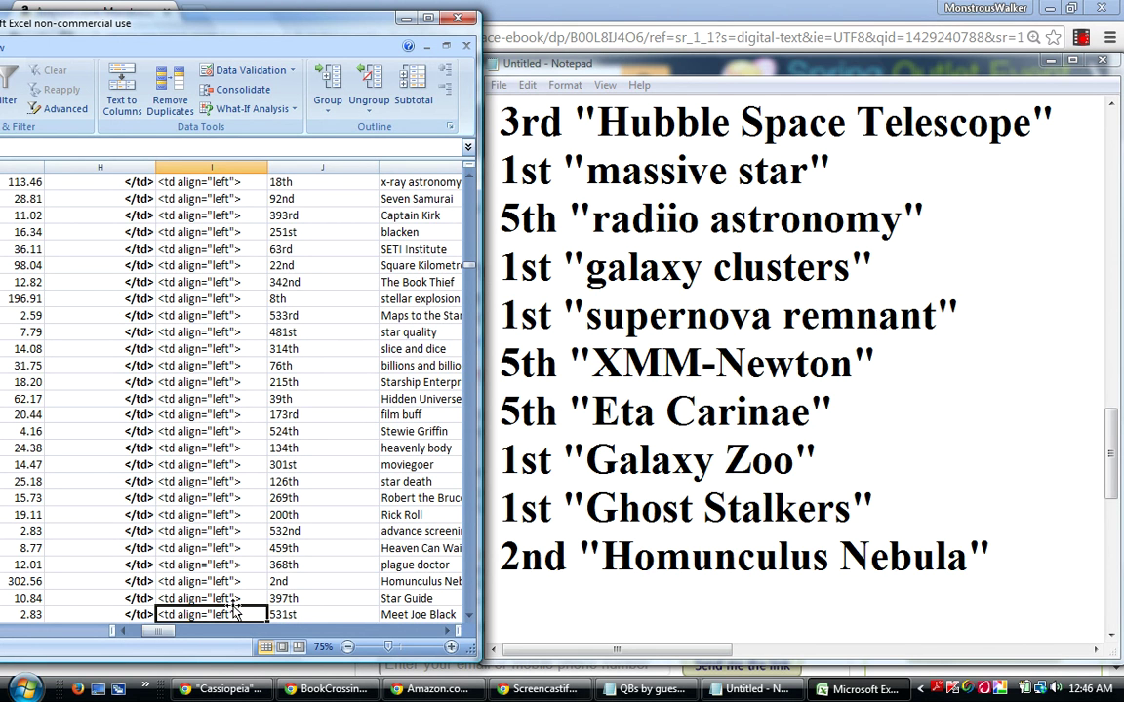
{"action": "left_click", "coordinate": [233, 604]}
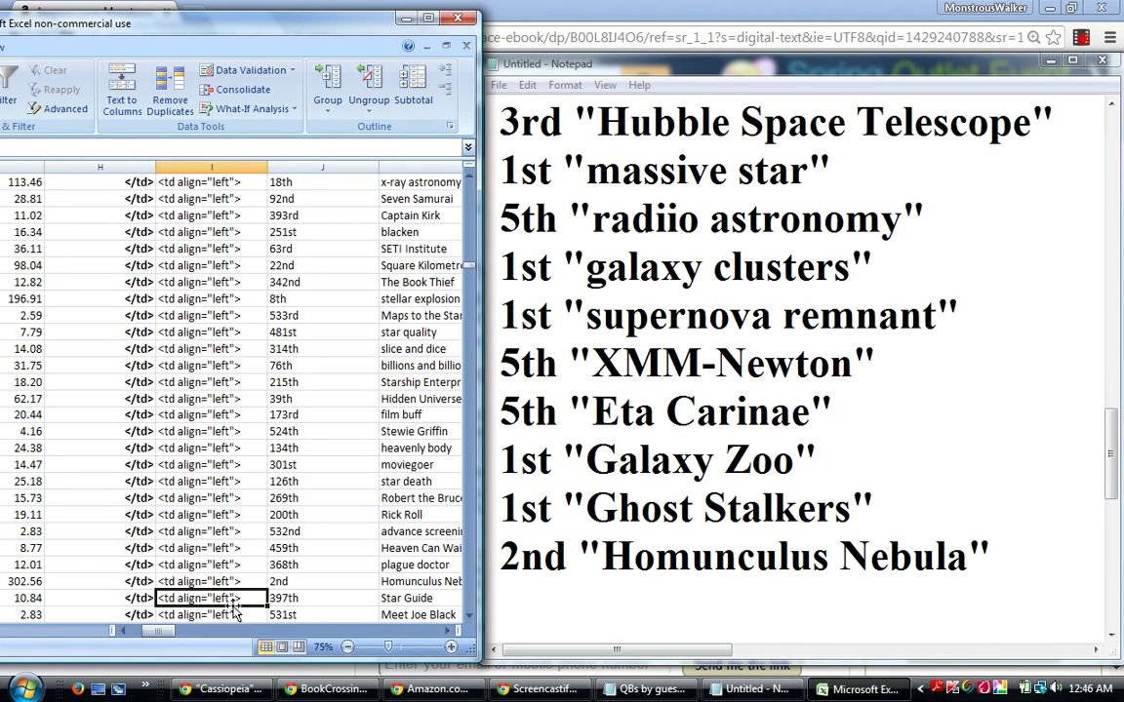
{"action": "key", "text": "Up"}
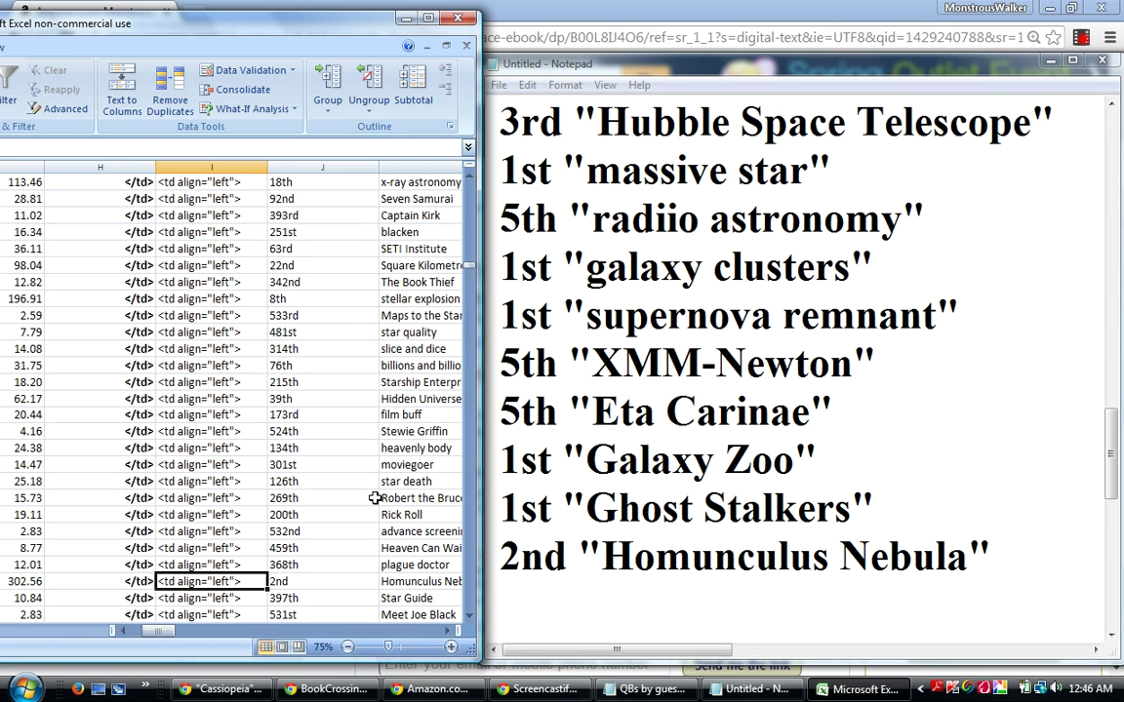
Step through entries ranked 9th, 231st, 326th, 501st, 529th and 40th to 535th Glimpses Beyond.
{"action": "key", "text": "Down"}
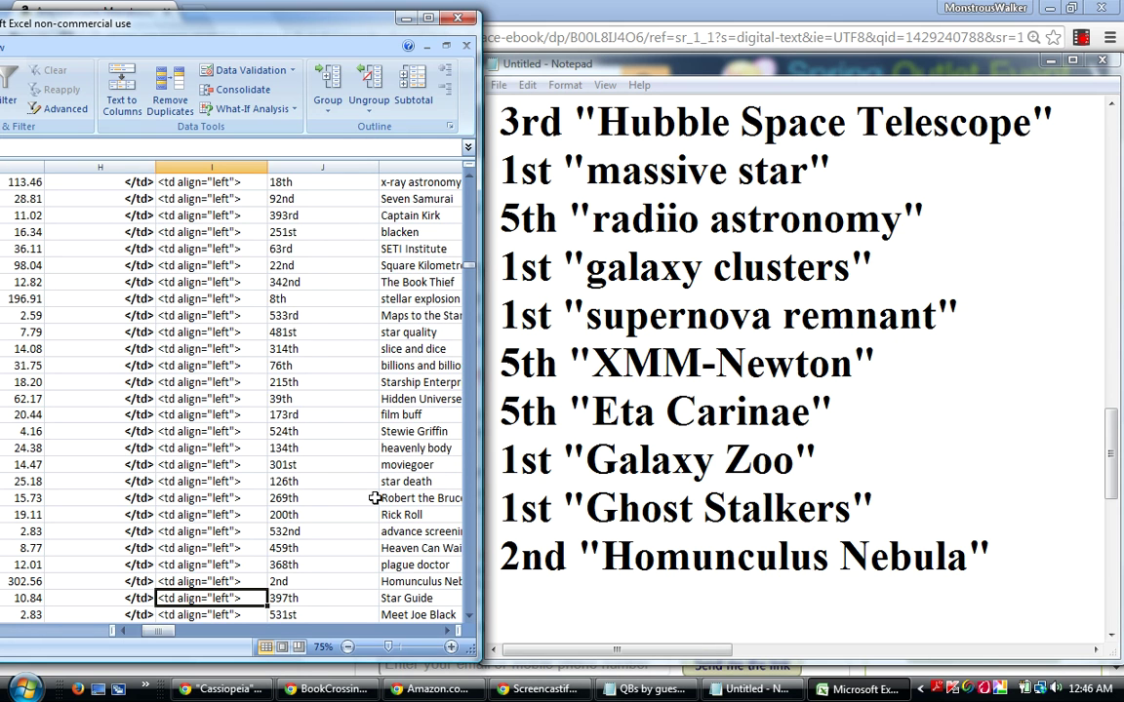
{"action": "key", "text": "Down"}
{"action": "key", "text": "Down"}
{"action": "key", "text": "Down"}
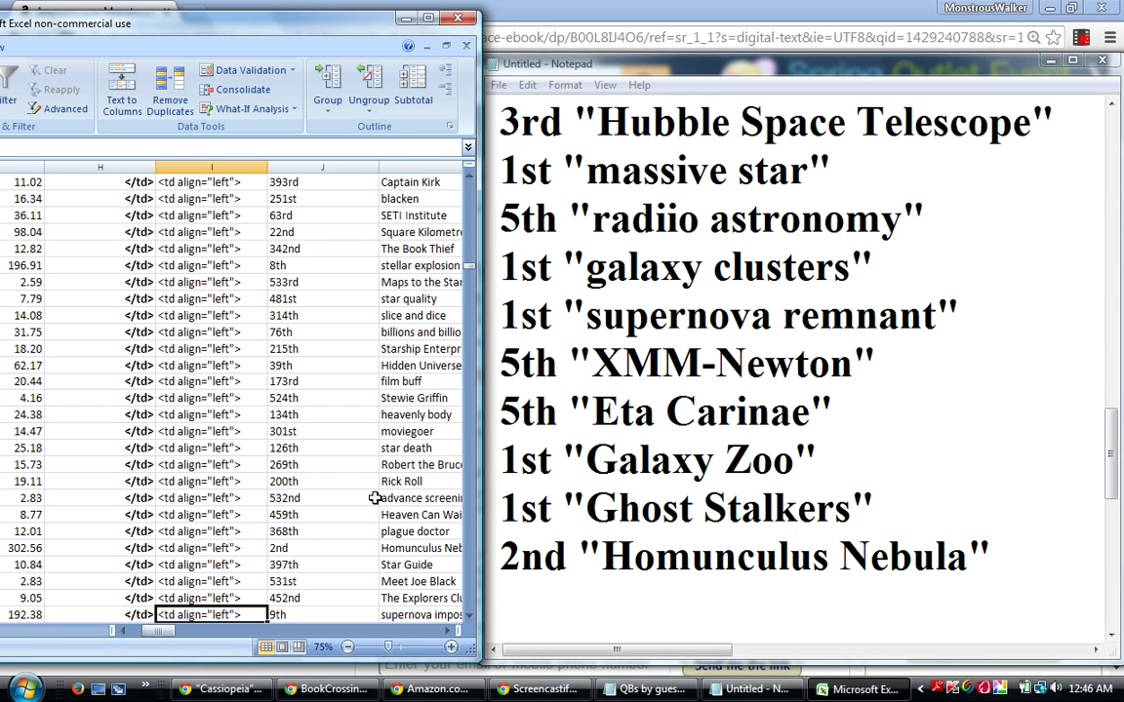
{"action": "key", "text": "Down"}
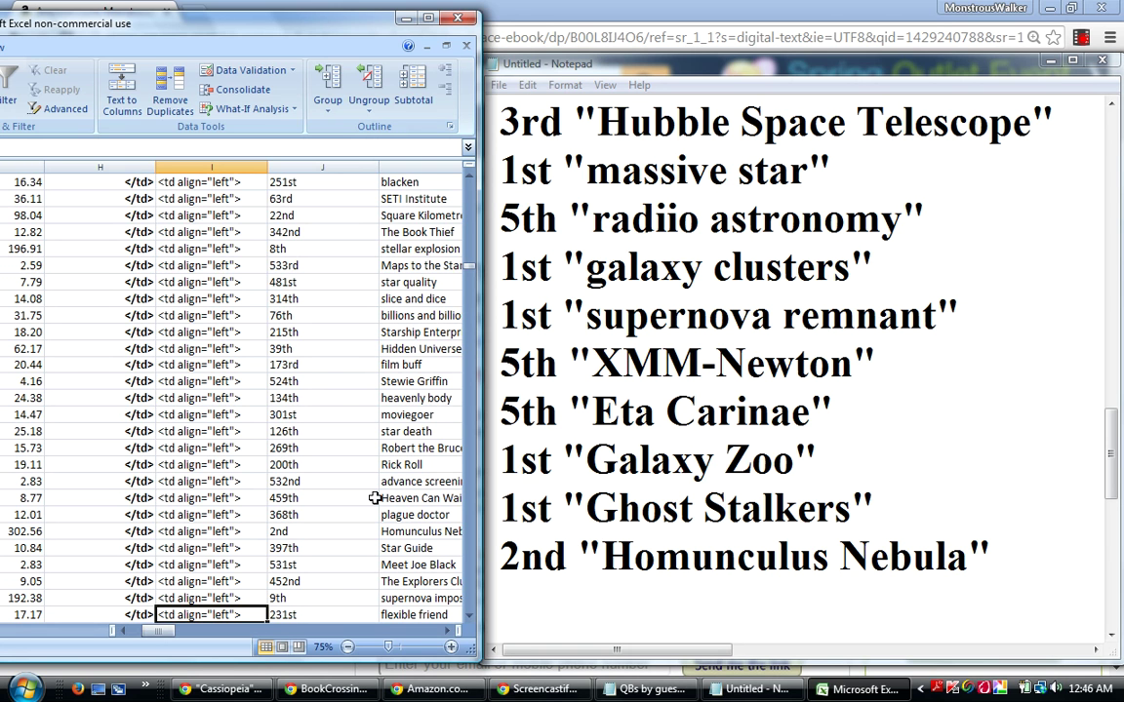
{"action": "key", "text": "Down"}
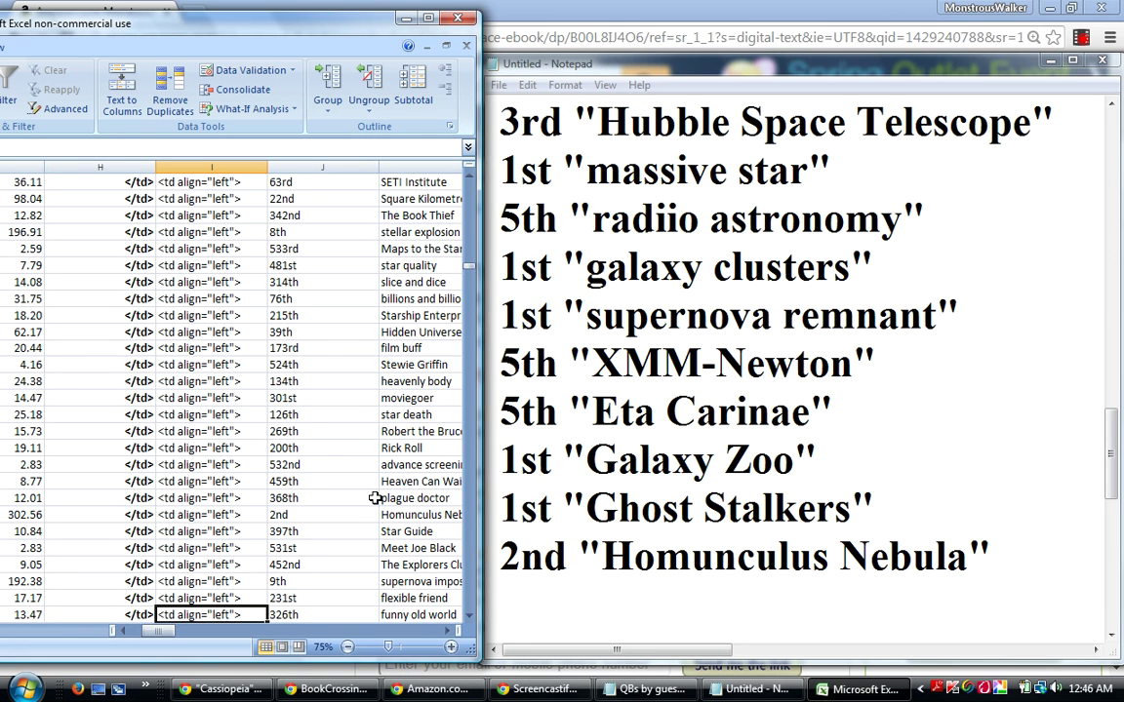
{"action": "key", "text": "Down"}
{"action": "key", "text": "Down"}
{"action": "key", "text": "Down"}
{"action": "key", "text": "Down"}
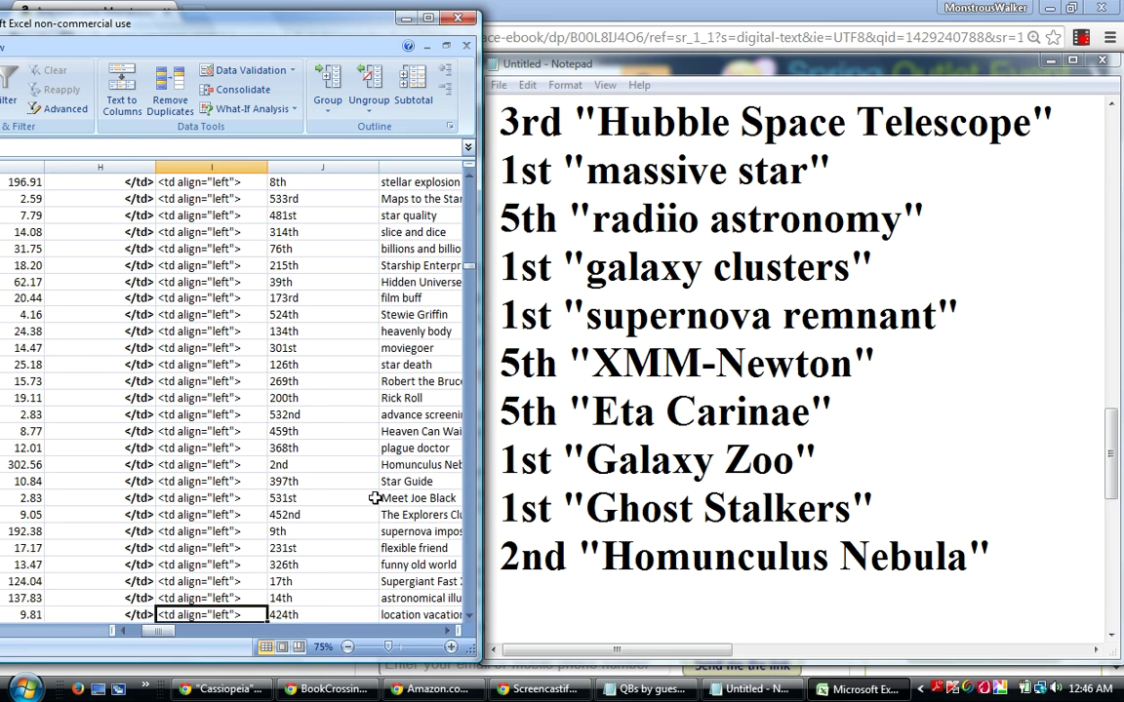
{"action": "key", "text": "Down"}
{"action": "key", "text": "Down"}
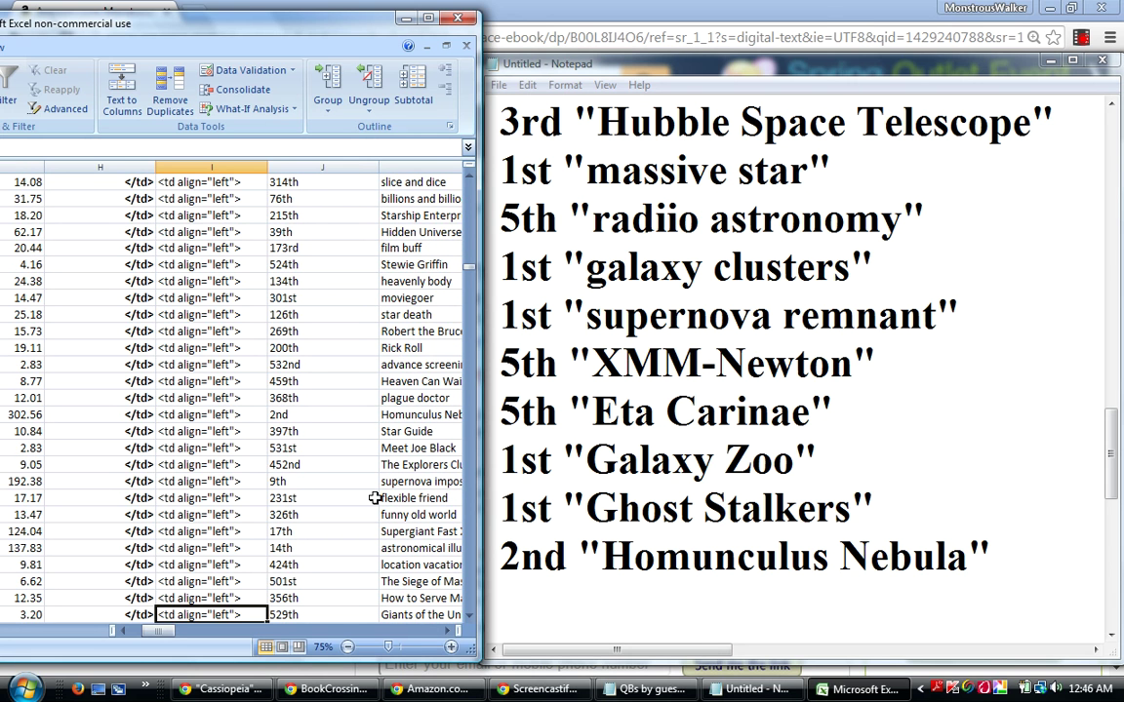
{"action": "key", "text": "Down"}
{"action": "key", "text": "Down"}
{"action": "key", "text": "Down"}
{"action": "key", "text": "Down"}
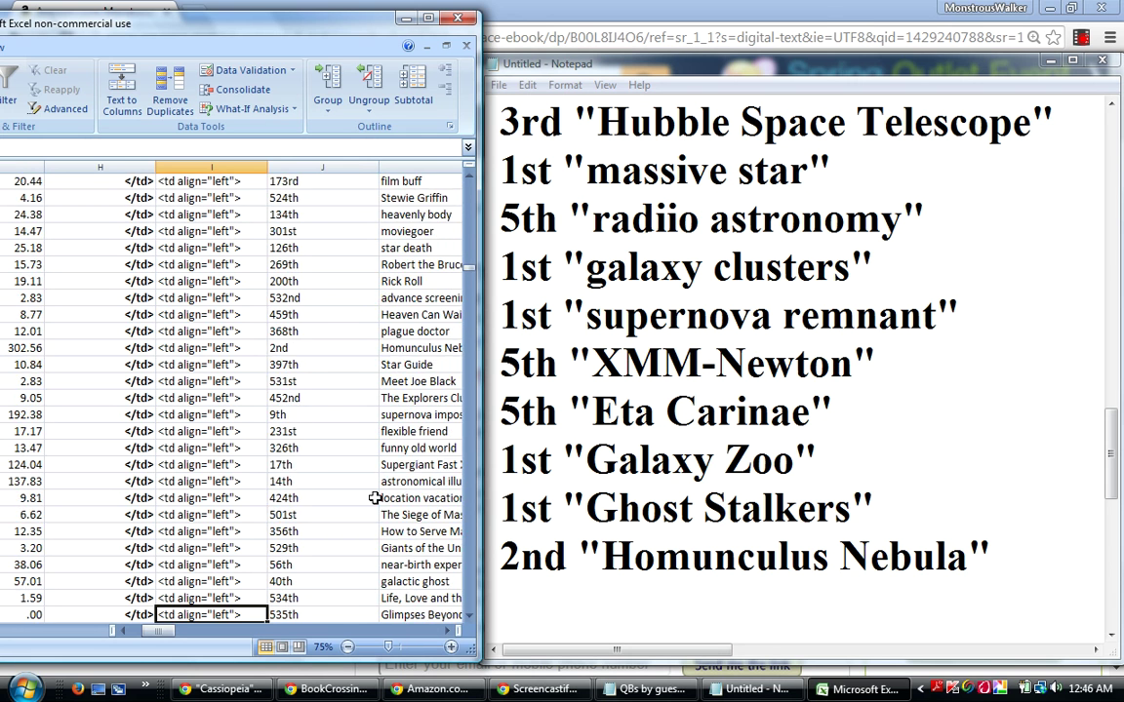
{"action": "key", "text": "Down"}
{"action": "key", "text": "Down"}
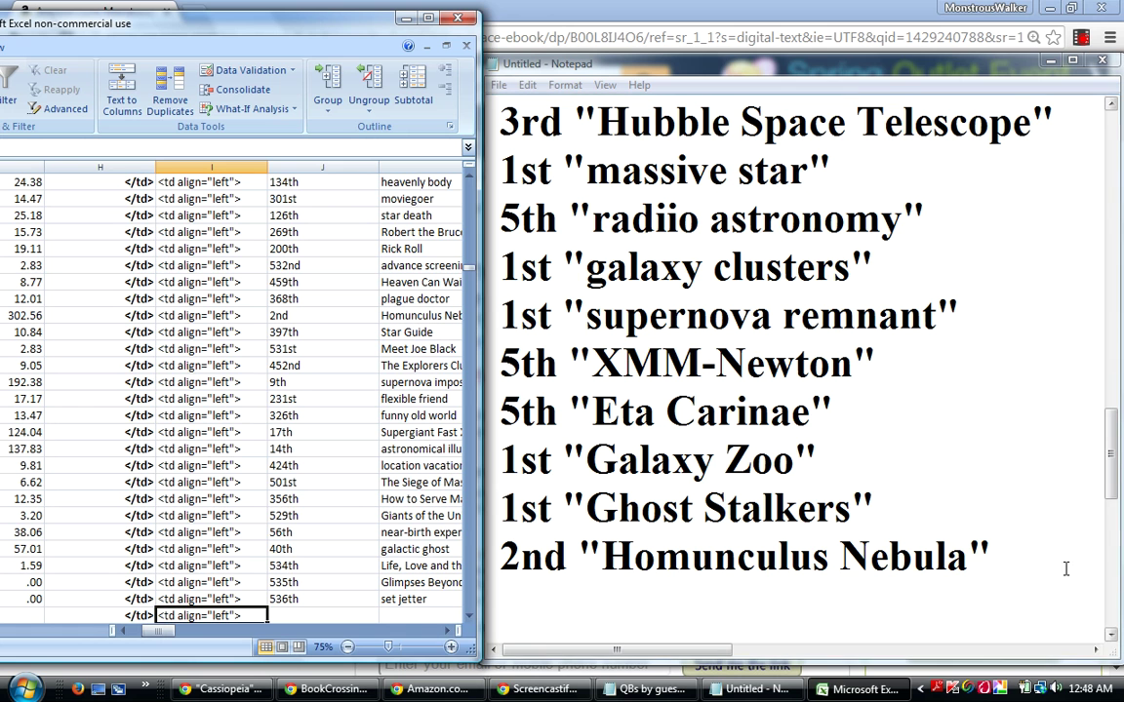
Insert 'down to the' under 'Qualified Bests' so the heading reads down to the 5th place ribbon.
{"action": "left_click_drag", "start_coordinate": [1115, 475], "coordinate": [1092, 161]}
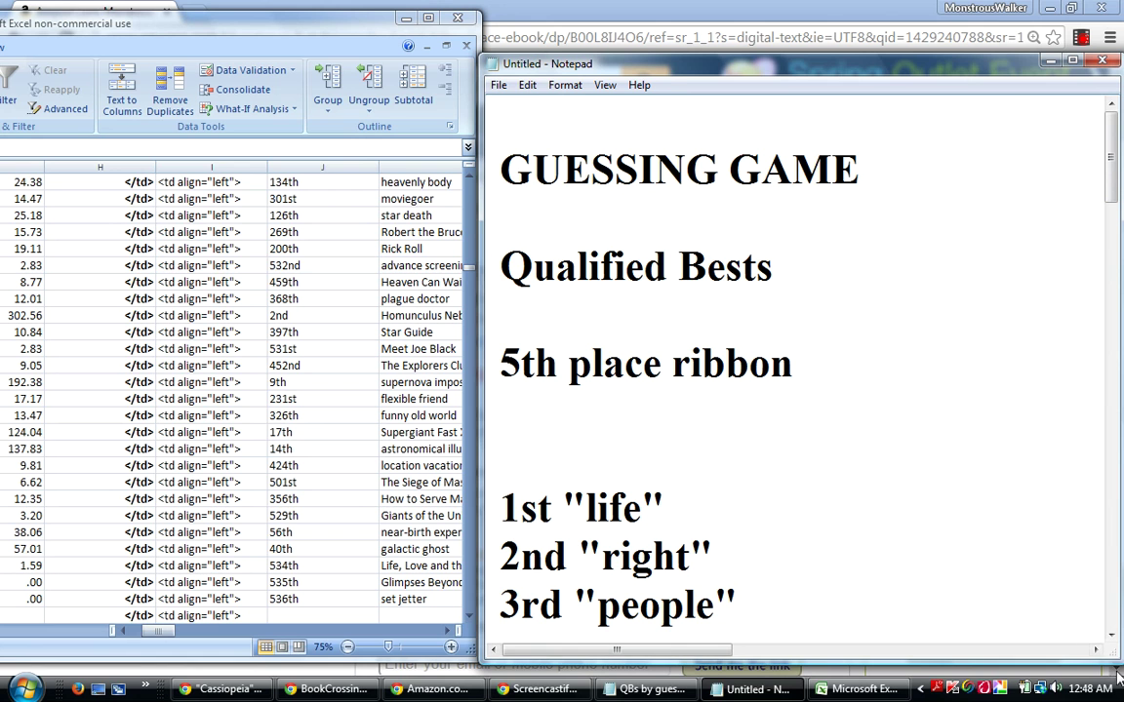
{"action": "left_click", "coordinate": [602, 320]}
{"action": "key", "text": "Return"}
{"action": "left_click", "coordinate": [525, 321]}
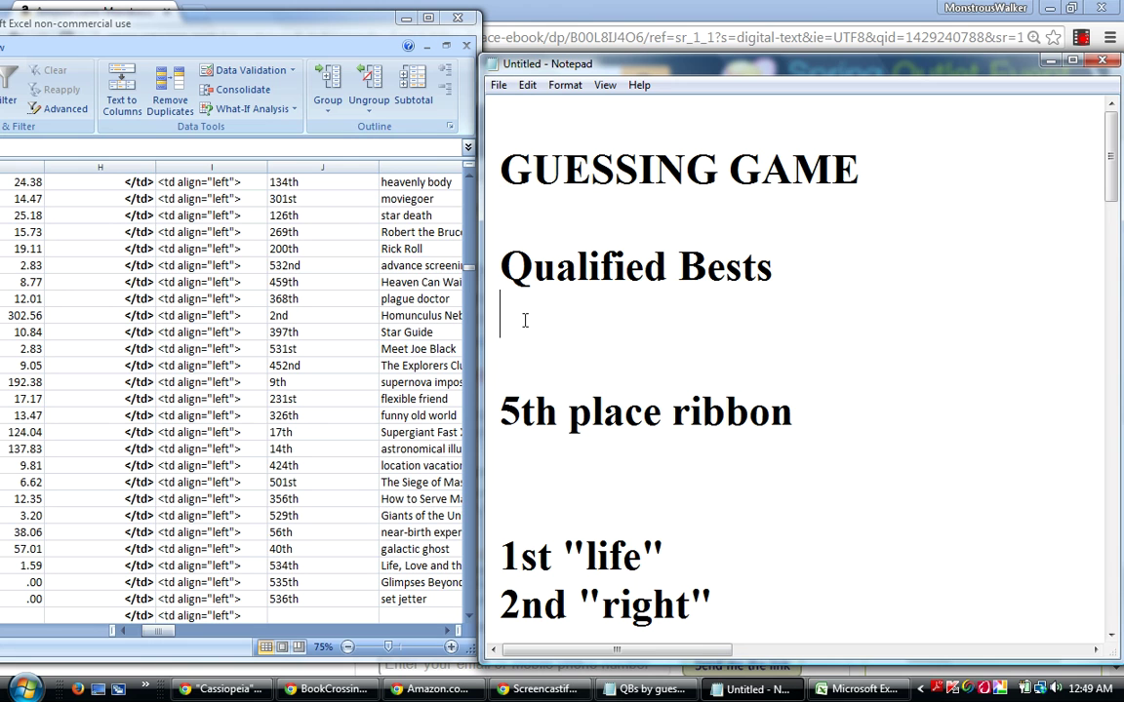
{"action": "type", "text": "down t"}
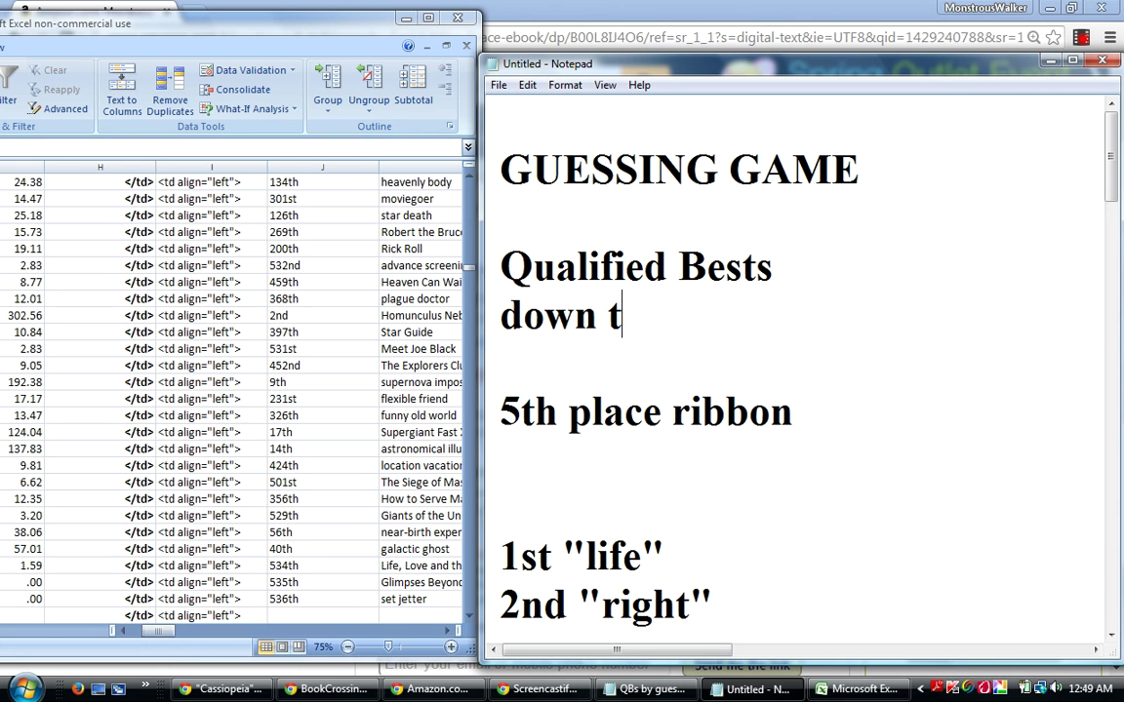
{"action": "type", "text": "o the"}
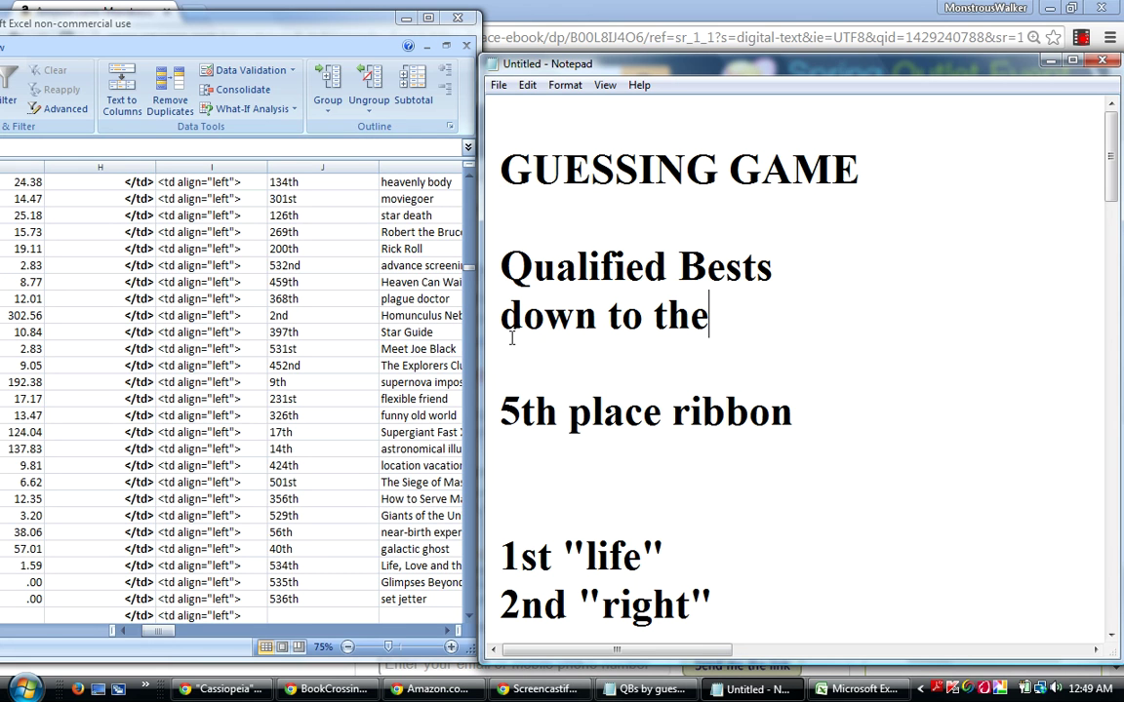
{"action": "left_click", "coordinate": [1110, 636]}
{"action": "left_click", "coordinate": [1110, 636]}
{"action": "left_click", "coordinate": [1110, 636]}
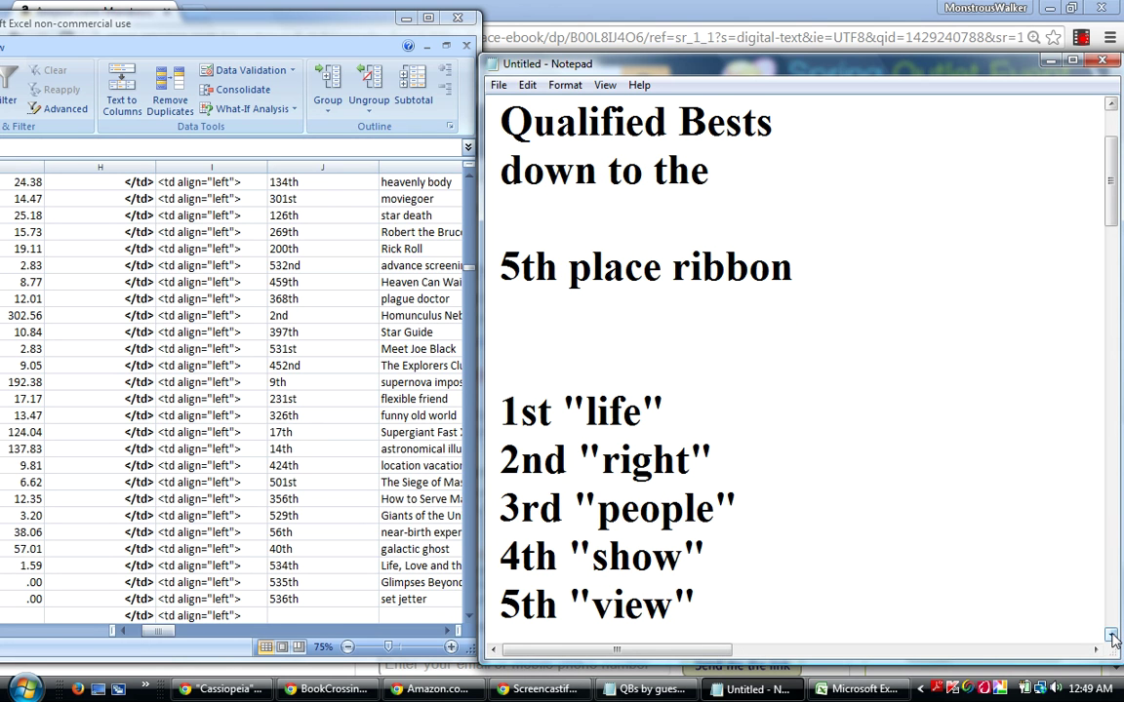
Move the 2nd "love" line from the bottom to just below 2nd "right".
{"action": "left_click", "coordinate": [1111, 636]}
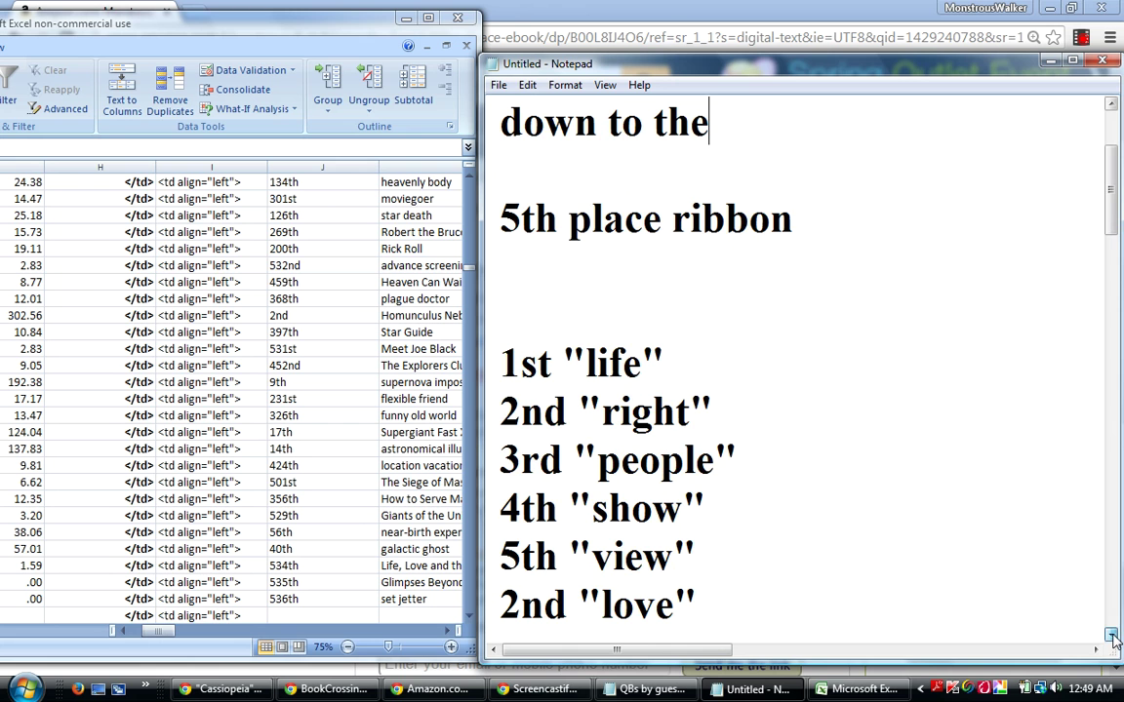
{"action": "left_click", "coordinate": [704, 601]}
{"action": "left_click_drag", "start_coordinate": [704, 601], "coordinate": [475, 618]}
{"action": "right_click", "coordinate": [560, 615]}
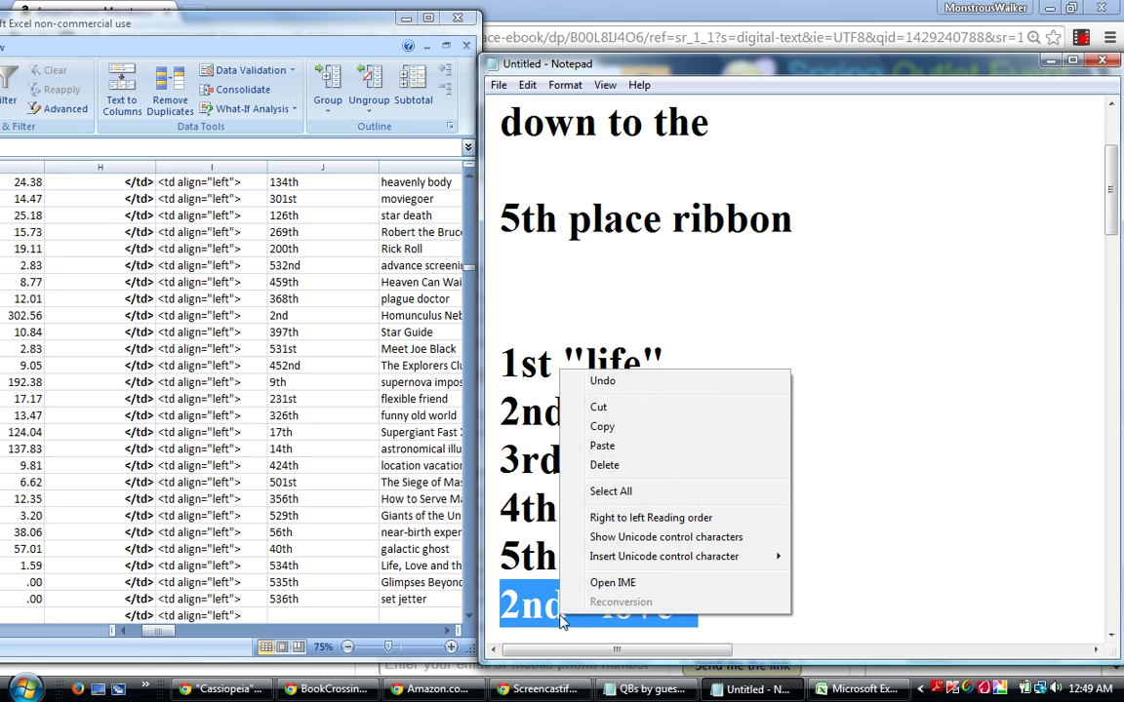
{"action": "left_click", "coordinate": [598, 407]}
{"action": "left_click", "coordinate": [737, 408]}
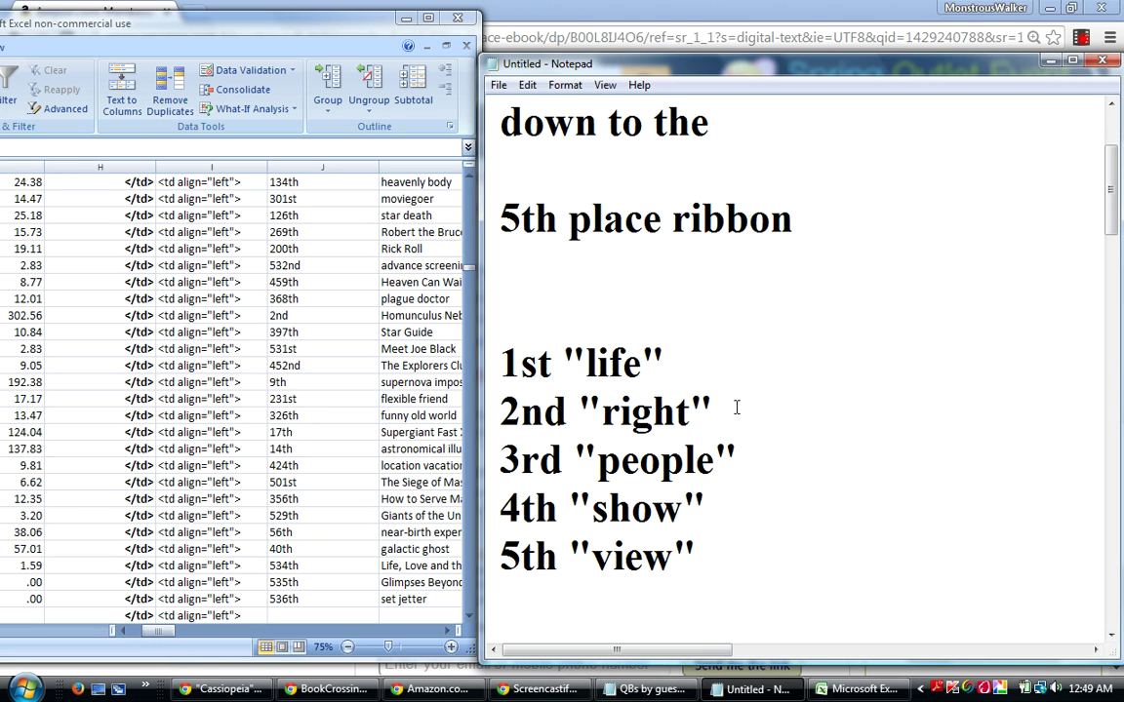
{"action": "key", "text": "Return"}
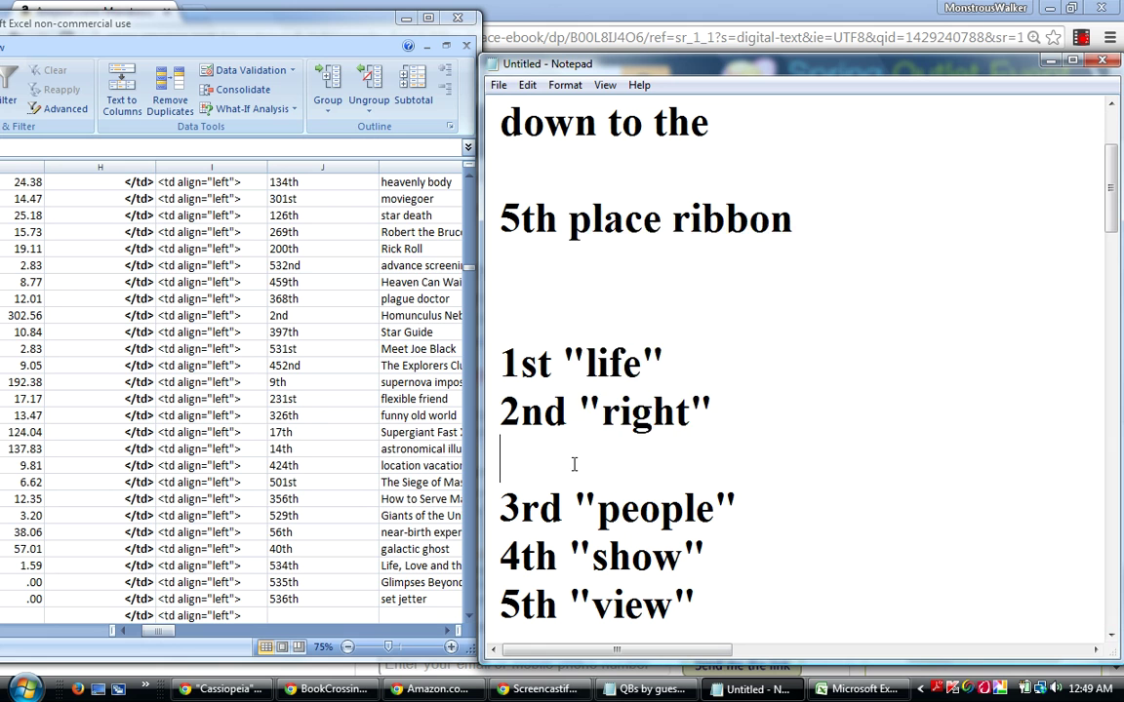
{"action": "right_click", "coordinate": [515, 433]}
{"action": "left_click", "coordinate": [588, 272]}
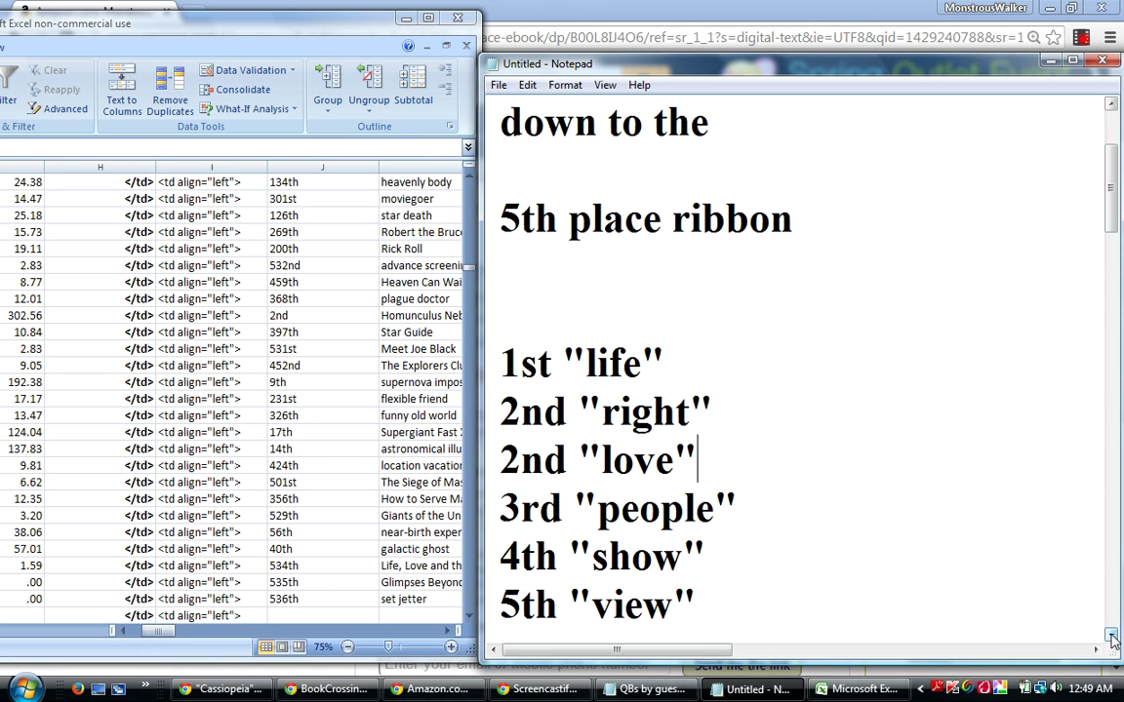
Move the 3rd "music" line up to just below 3rd "people".
{"action": "left_click", "coordinate": [1112, 637]}
{"action": "left_click", "coordinate": [1112, 636]}
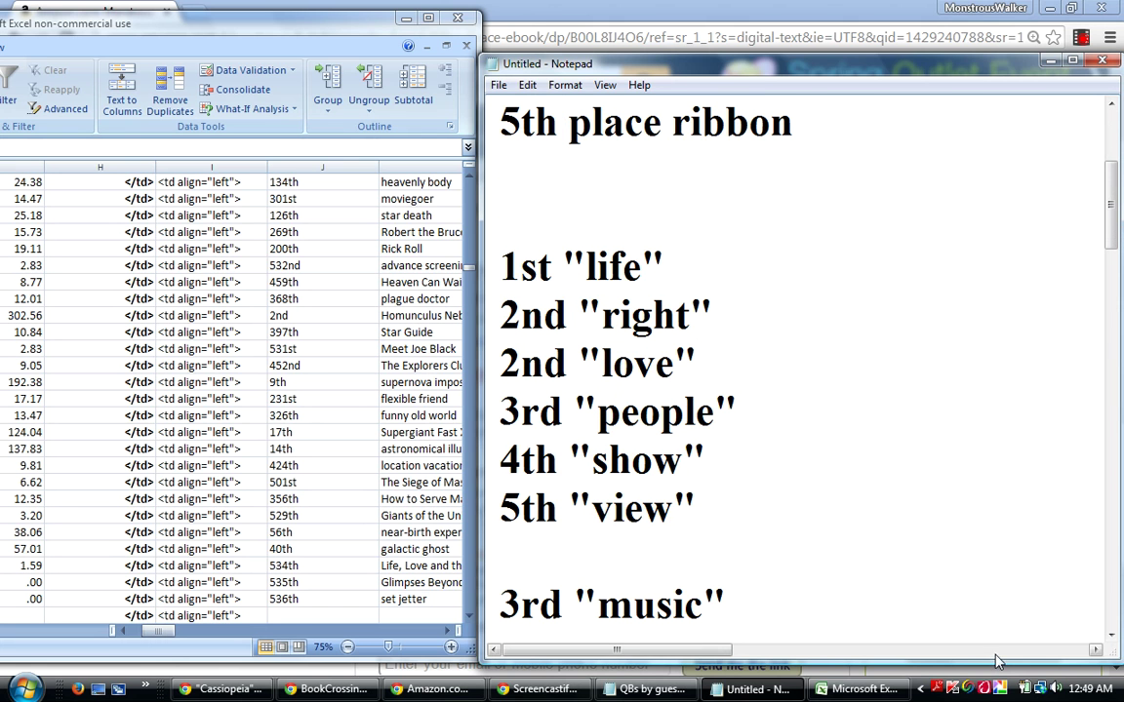
{"action": "left_click_drag", "start_coordinate": [742, 607], "coordinate": [498, 609]}
{"action": "right_click", "coordinate": [549, 617]}
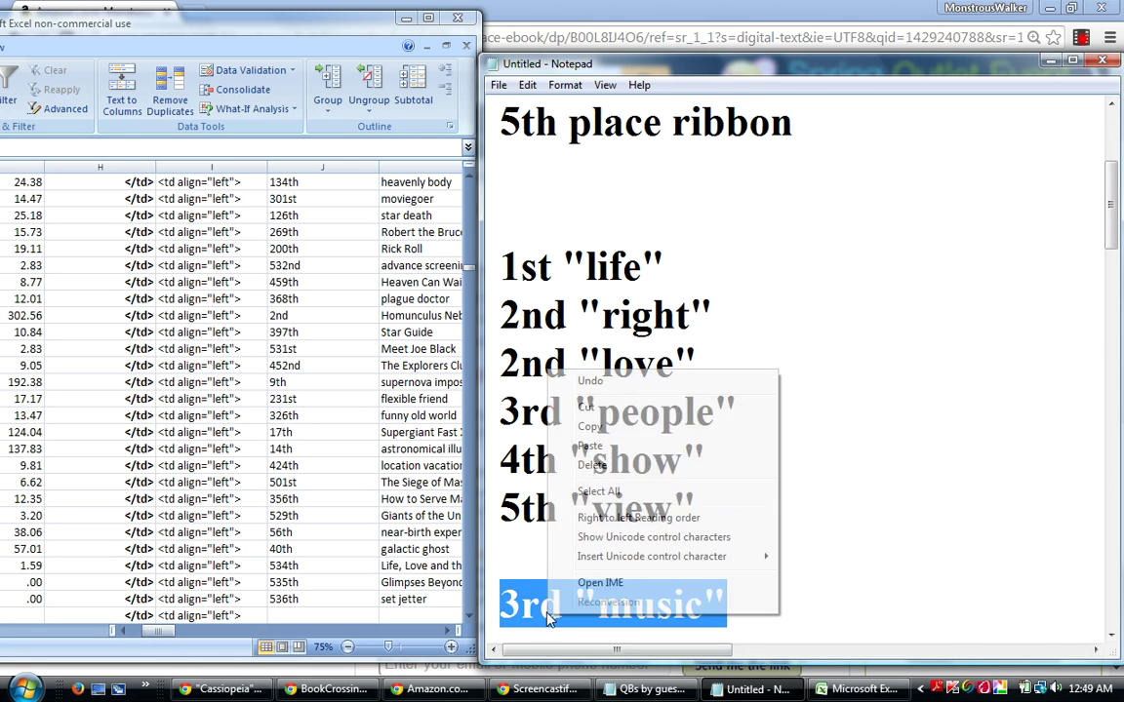
{"action": "left_click", "coordinate": [592, 408]}
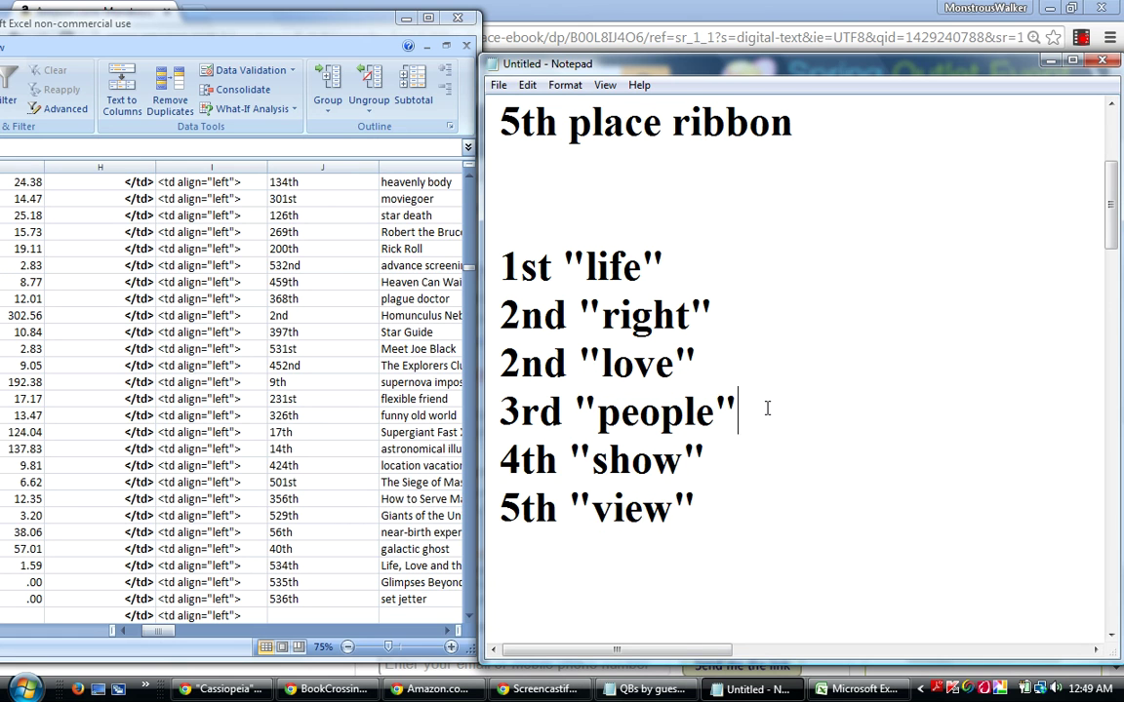
{"action": "left_click", "coordinate": [768, 408]}
{"action": "key", "text": "Return"}
{"action": "right_click", "coordinate": [551, 209]}
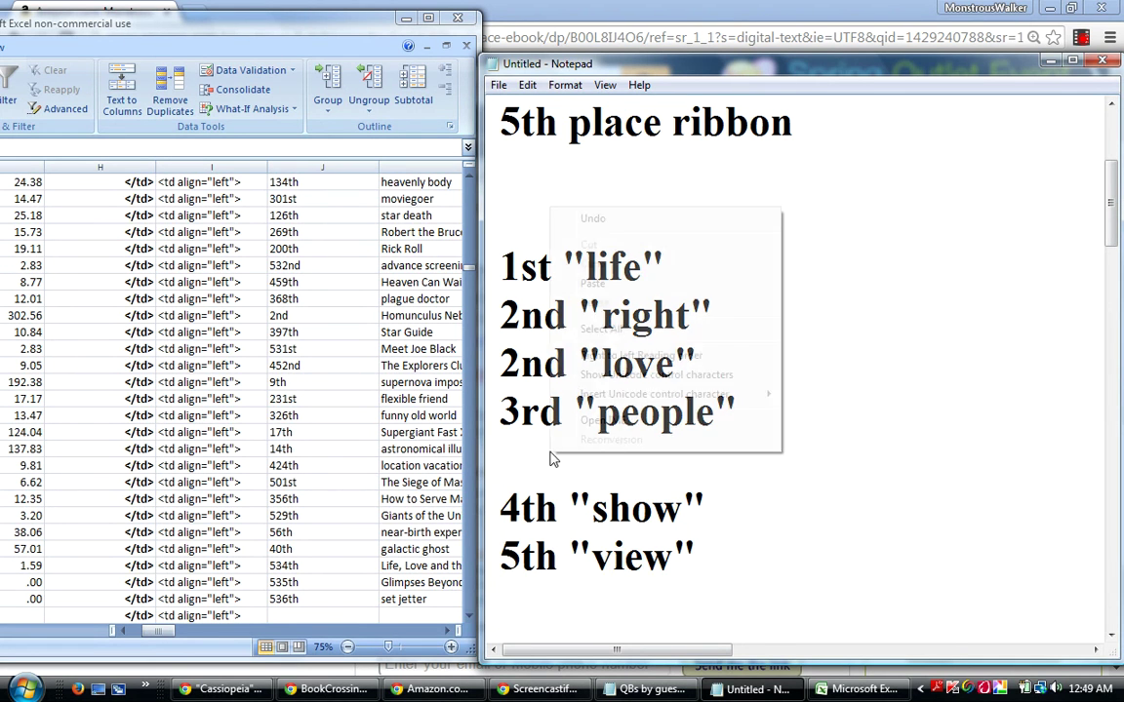
{"action": "left_click", "coordinate": [592, 284]}
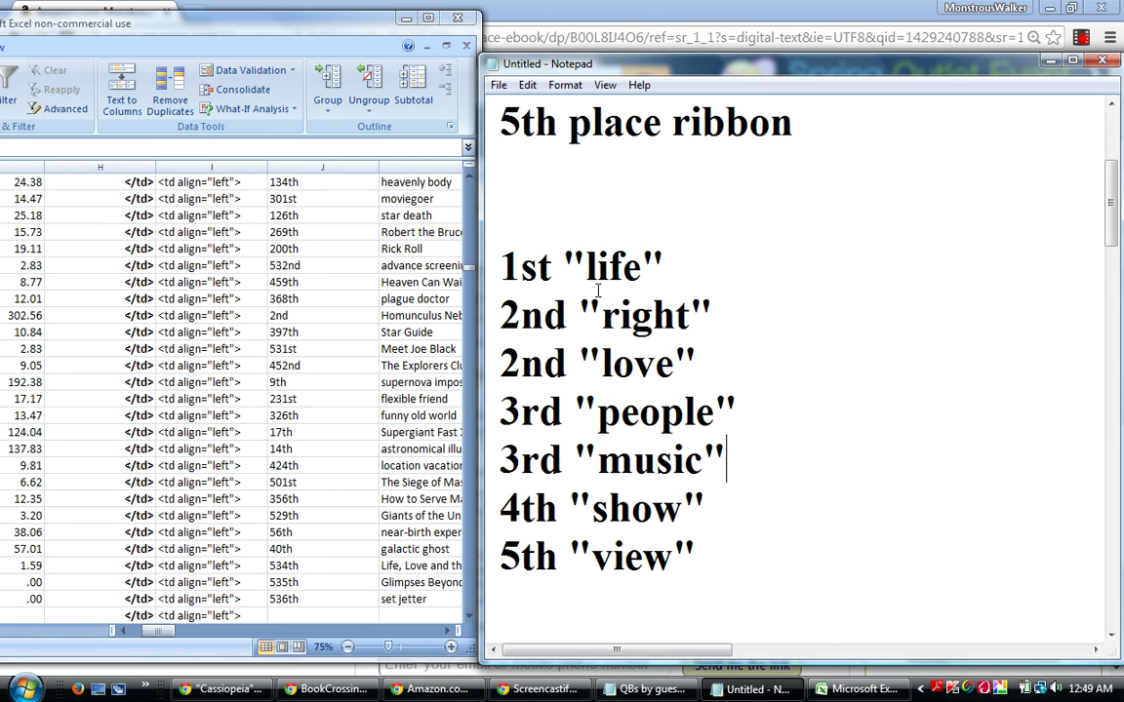
Move the 4th "history" line up to just below 4th "show".
{"action": "left_click", "coordinate": [1111, 636]}
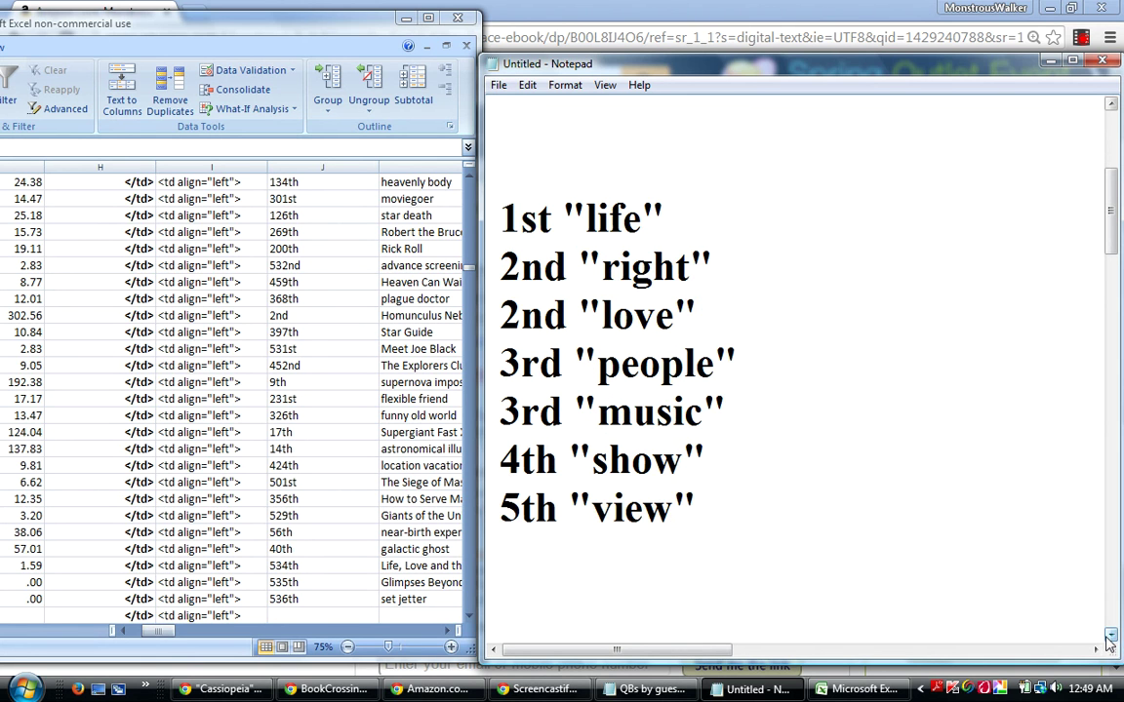
{"action": "left_click", "coordinate": [1111, 636]}
{"action": "left_click_drag", "start_coordinate": [756, 610], "coordinate": [490, 589]}
{"action": "right_click", "coordinate": [549, 601]}
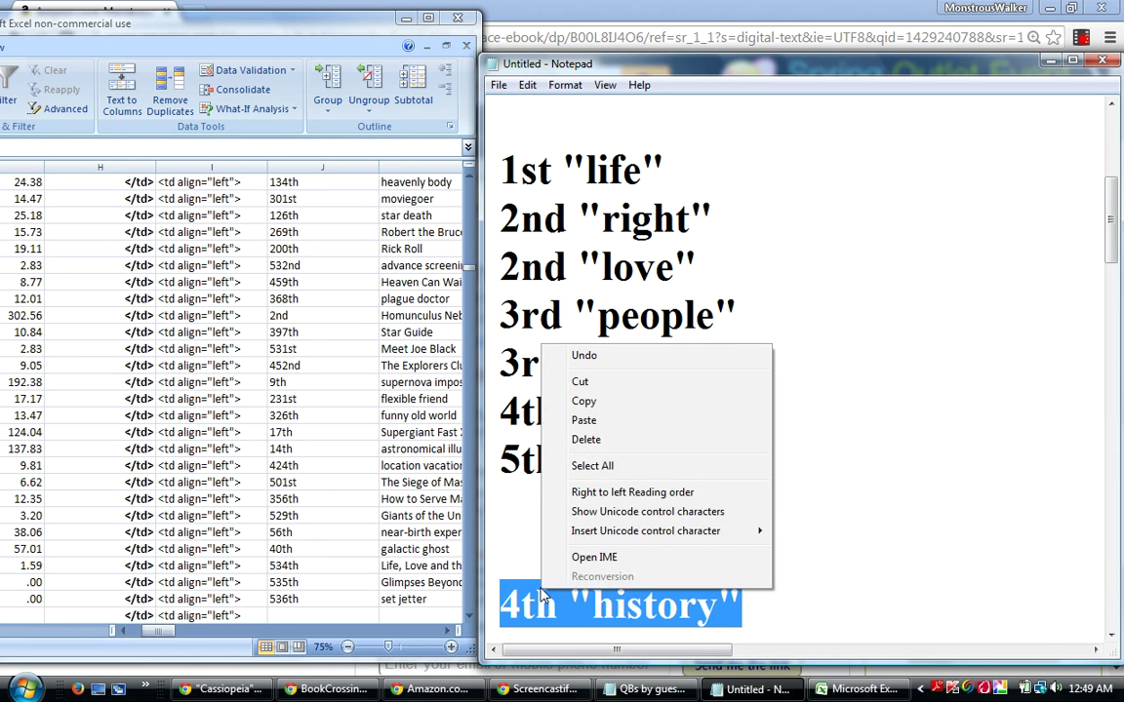
{"action": "left_click", "coordinate": [579, 382]}
{"action": "left_click", "coordinate": [722, 398]}
{"action": "key", "text": "Return"}
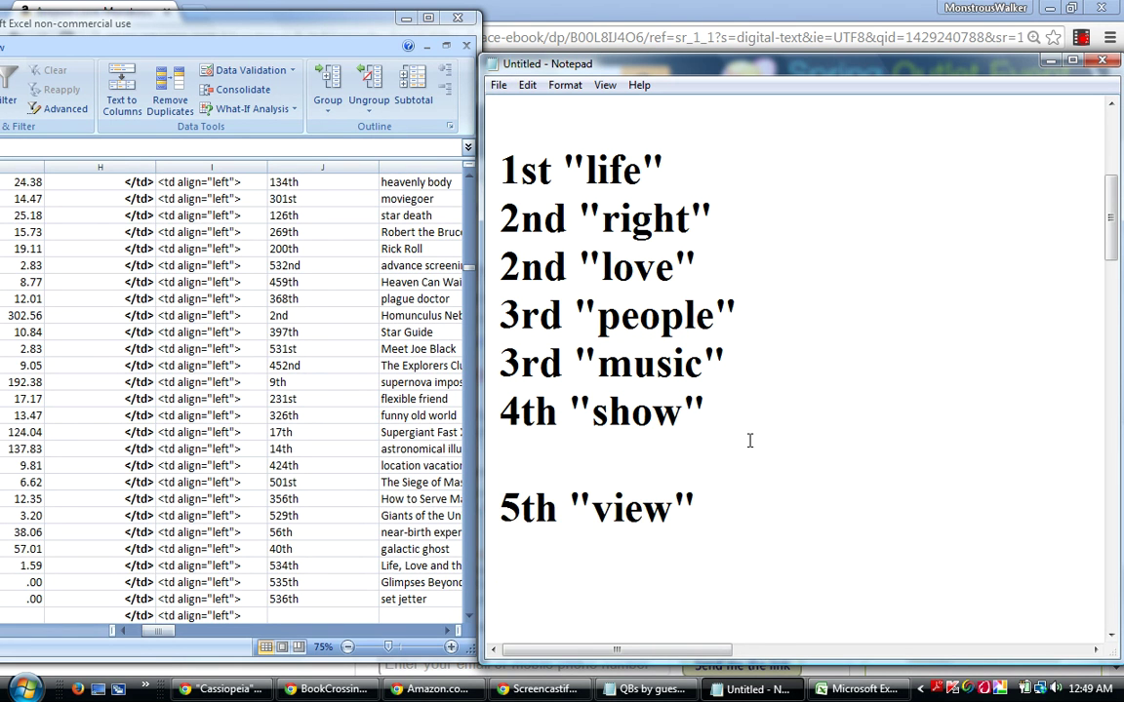
{"action": "right_click", "coordinate": [579, 462]}
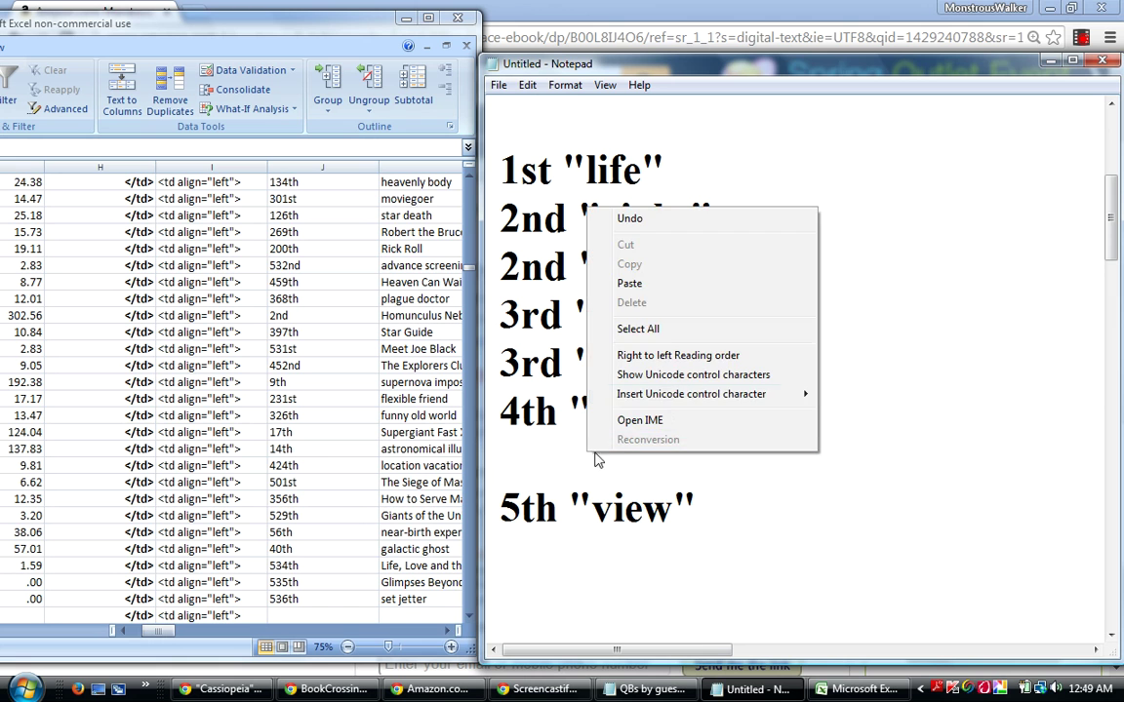
{"action": "left_click", "coordinate": [632, 283]}
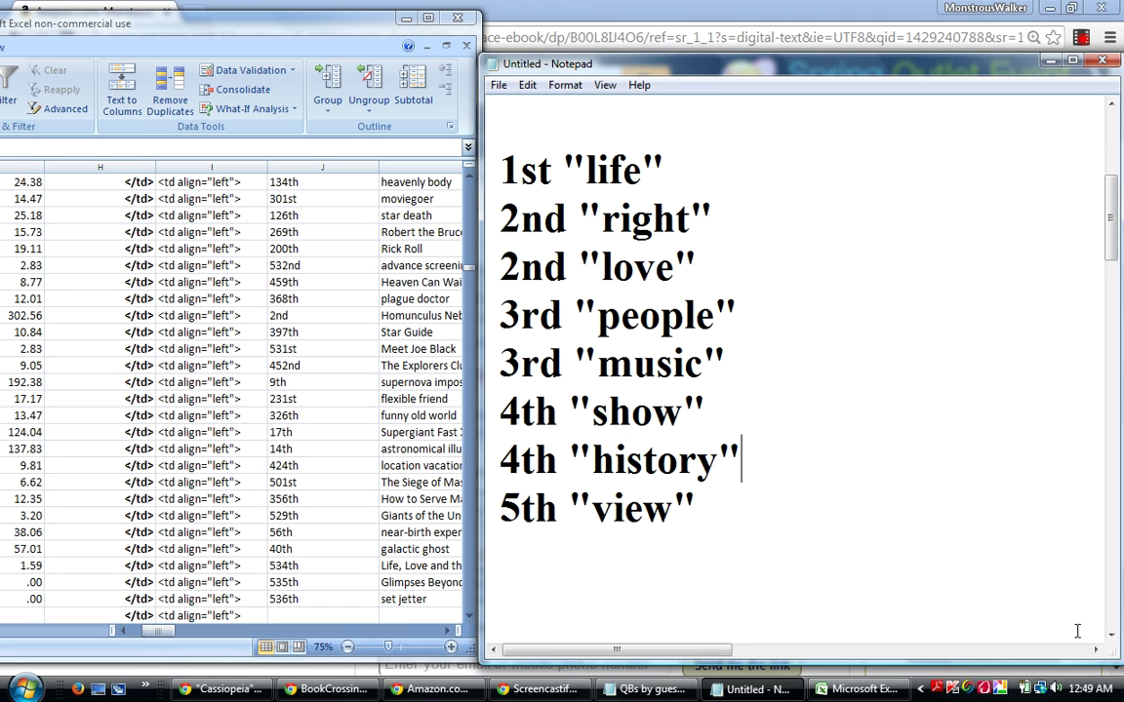
Move the 2nd "watch" line up to just below 2nd "love".
{"action": "left_click", "coordinate": [1110, 635]}
{"action": "scroll", "coordinate": [999, 576], "scroll_direction": "down", "scroll_amount": 1}
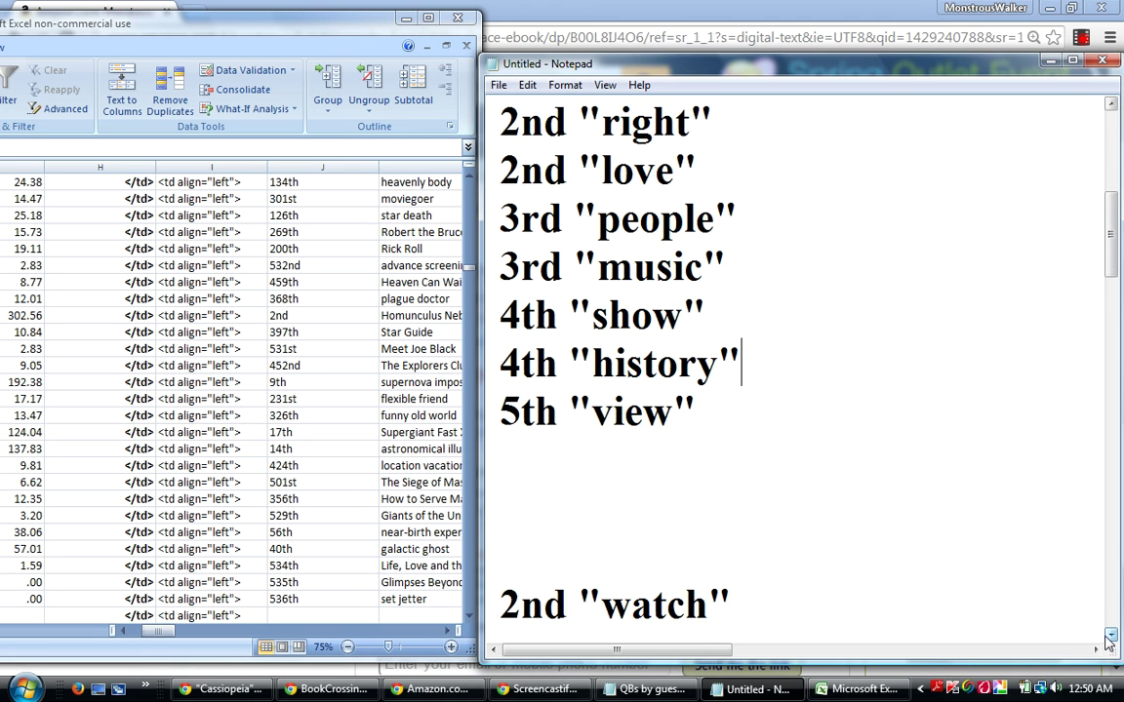
{"action": "left_click", "coordinate": [792, 599]}
{"action": "scroll", "coordinate": [993, 576], "scroll_direction": "down", "scroll_amount": 1}
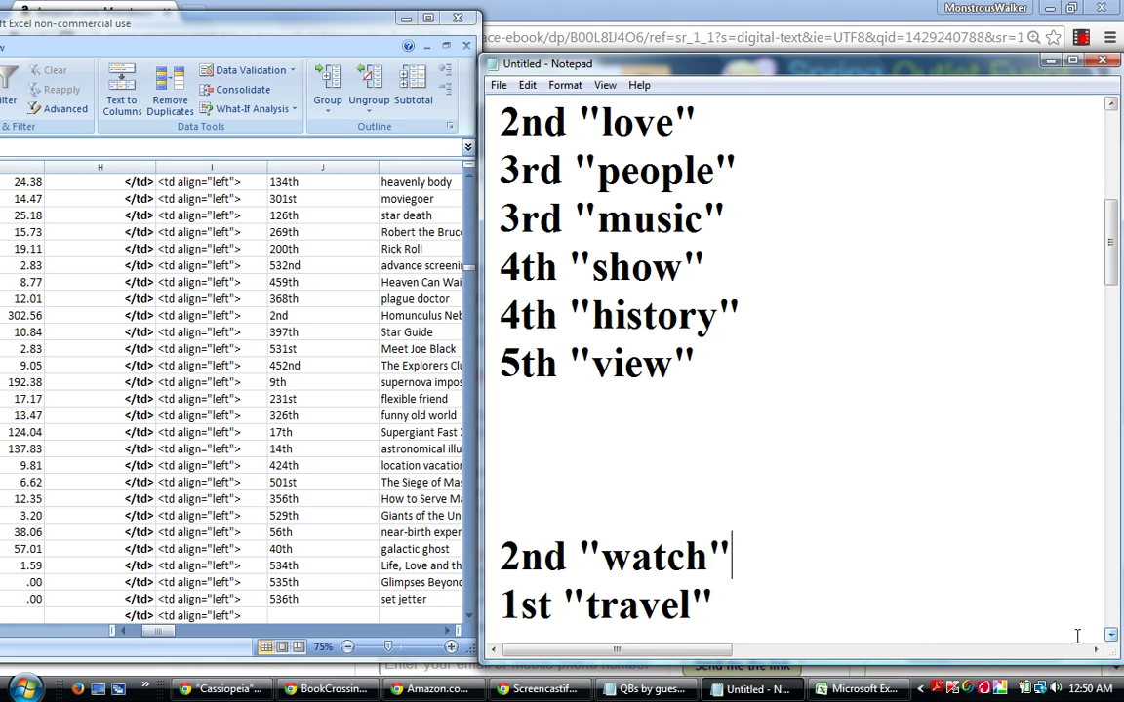
{"action": "left_click_drag", "start_coordinate": [743, 539], "coordinate": [489, 544]}
{"action": "right_click", "coordinate": [585, 525]}
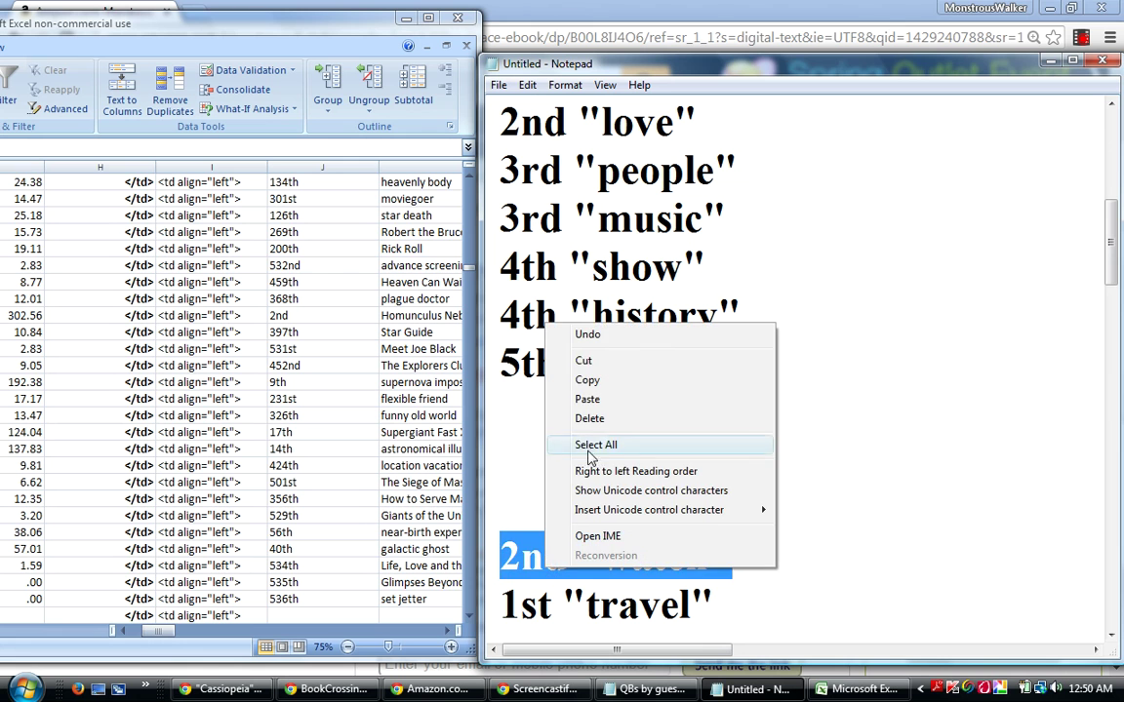
{"action": "left_click", "coordinate": [583, 363]}
{"action": "left_click", "coordinate": [710, 121]}
{"action": "key", "text": "Return"}
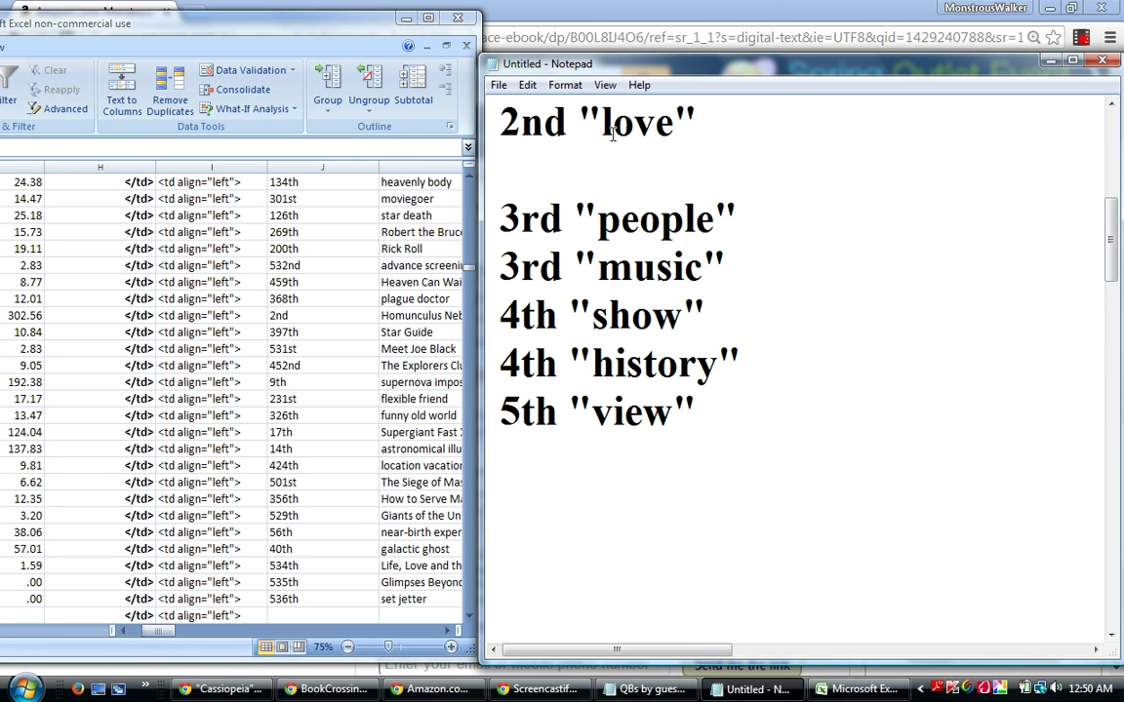
{"action": "right_click", "coordinate": [534, 174]}
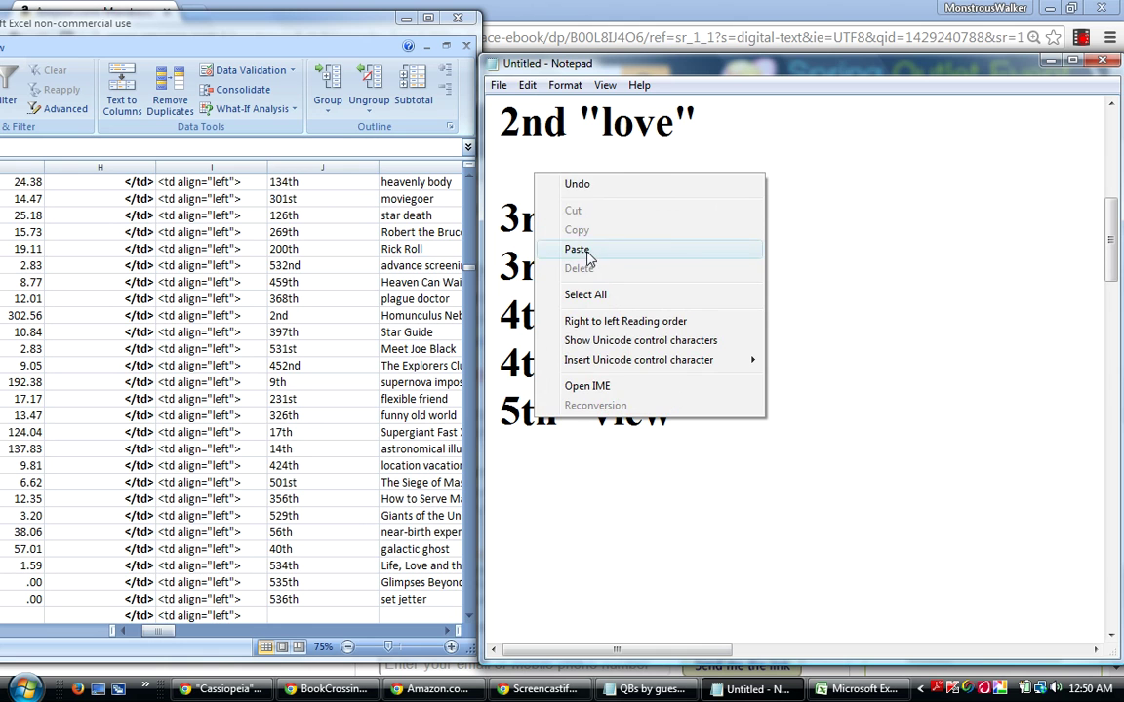
{"action": "left_click", "coordinate": [578, 250]}
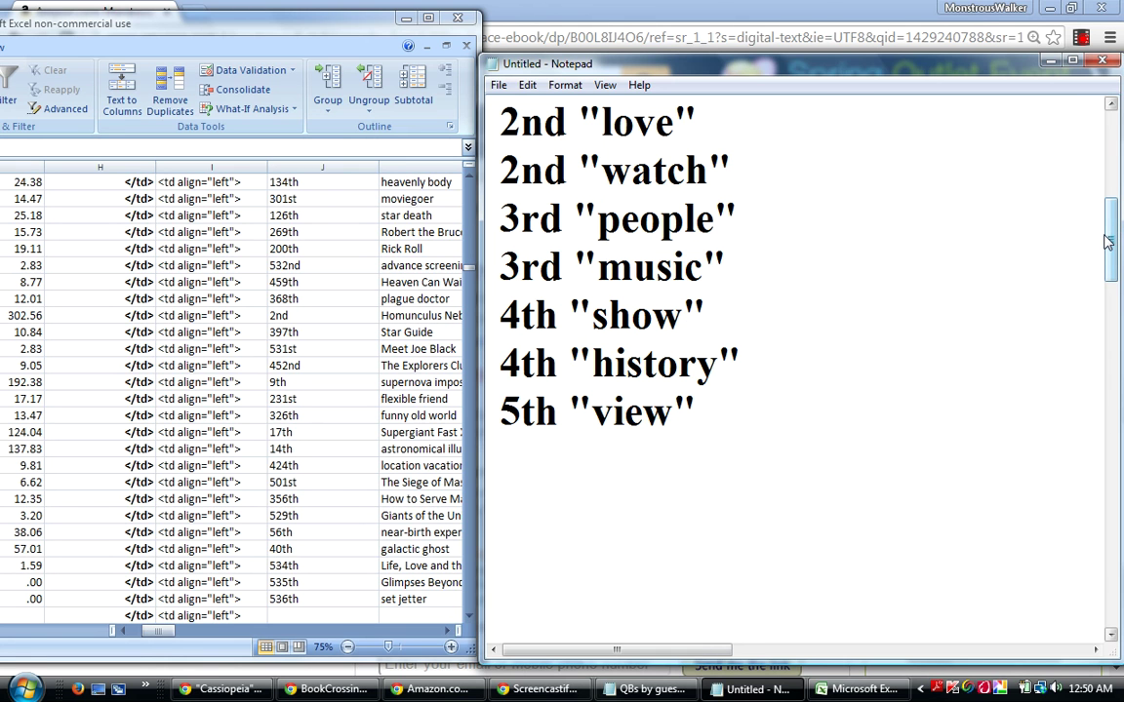
Move the 1st "travel" and 1st "story" lines up to just below 1st "life".
{"action": "scroll", "coordinate": [1108, 241], "scroll_direction": "down", "scroll_amount": 1}
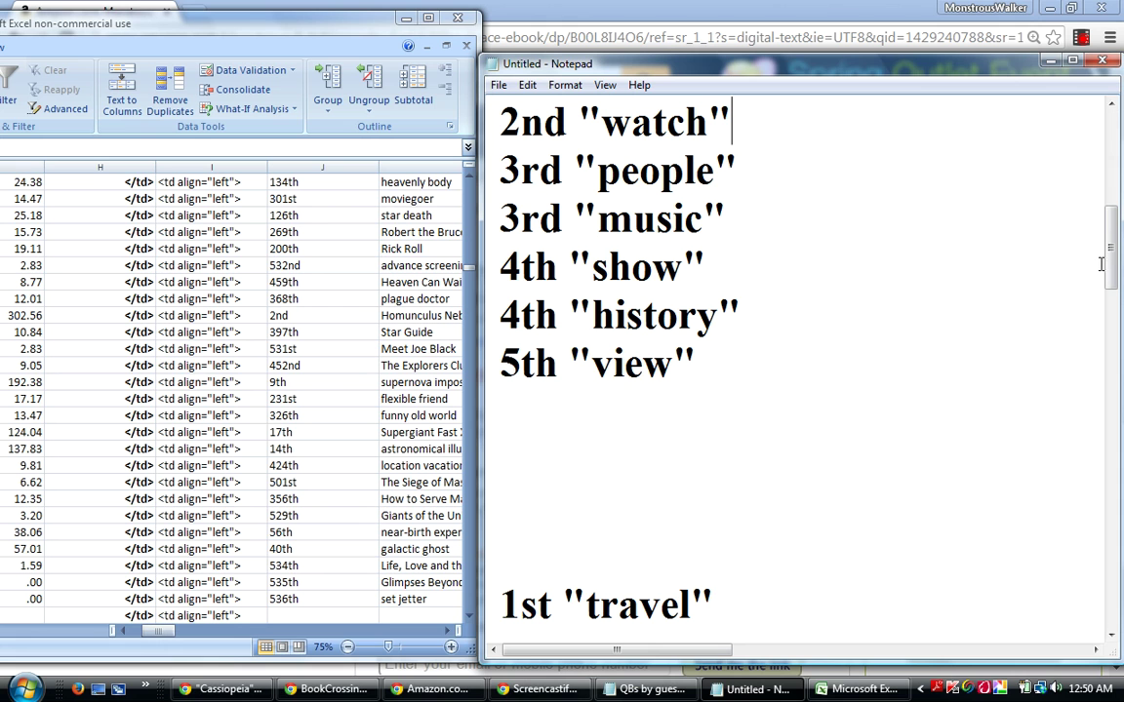
{"action": "scroll", "coordinate": [1000, 244], "scroll_direction": "down", "scroll_amount": 1}
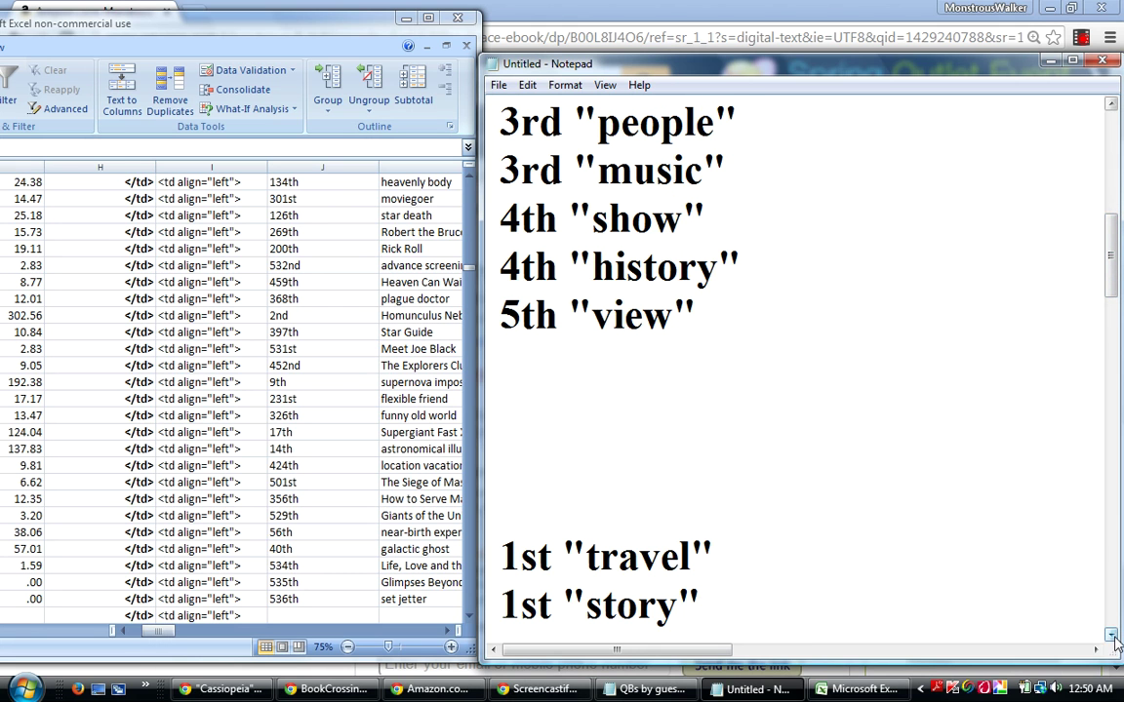
{"action": "scroll", "coordinate": [1003, 577], "scroll_direction": "down", "scroll_amount": 1}
{"action": "left_click_drag", "start_coordinate": [703, 554], "coordinate": [506, 507]}
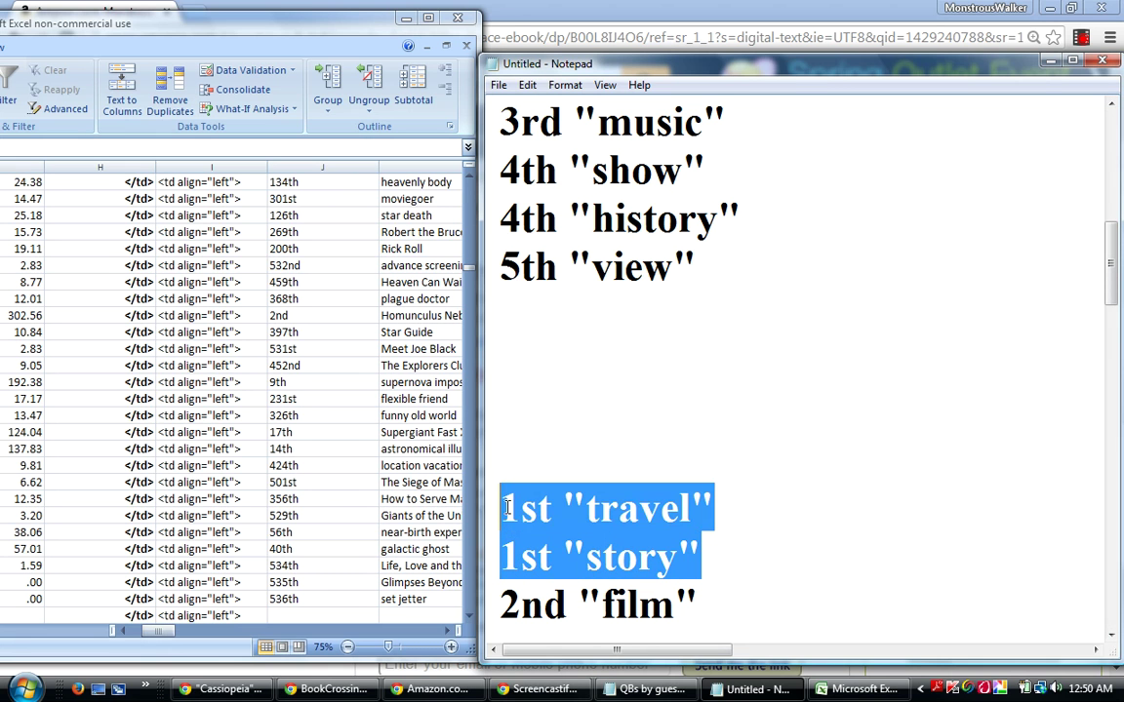
{"action": "right_click", "coordinate": [530, 514]}
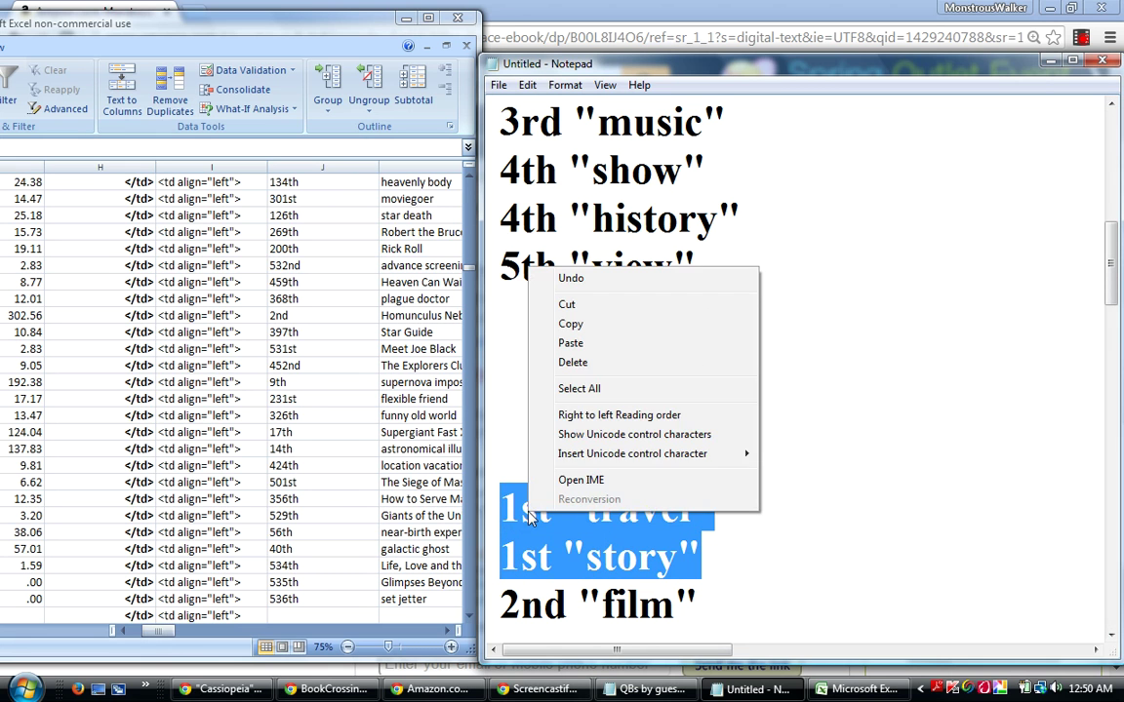
{"action": "left_click", "coordinate": [569, 305]}
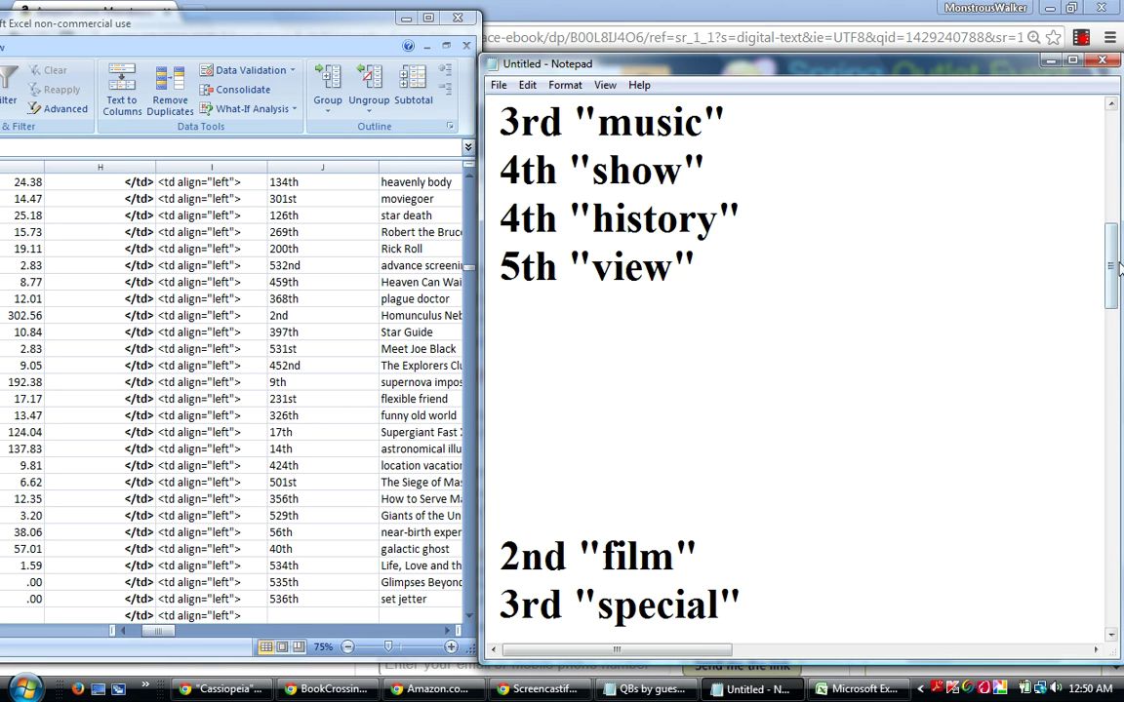
{"action": "left_click_drag", "start_coordinate": [1119, 250], "coordinate": [1118, 208]}
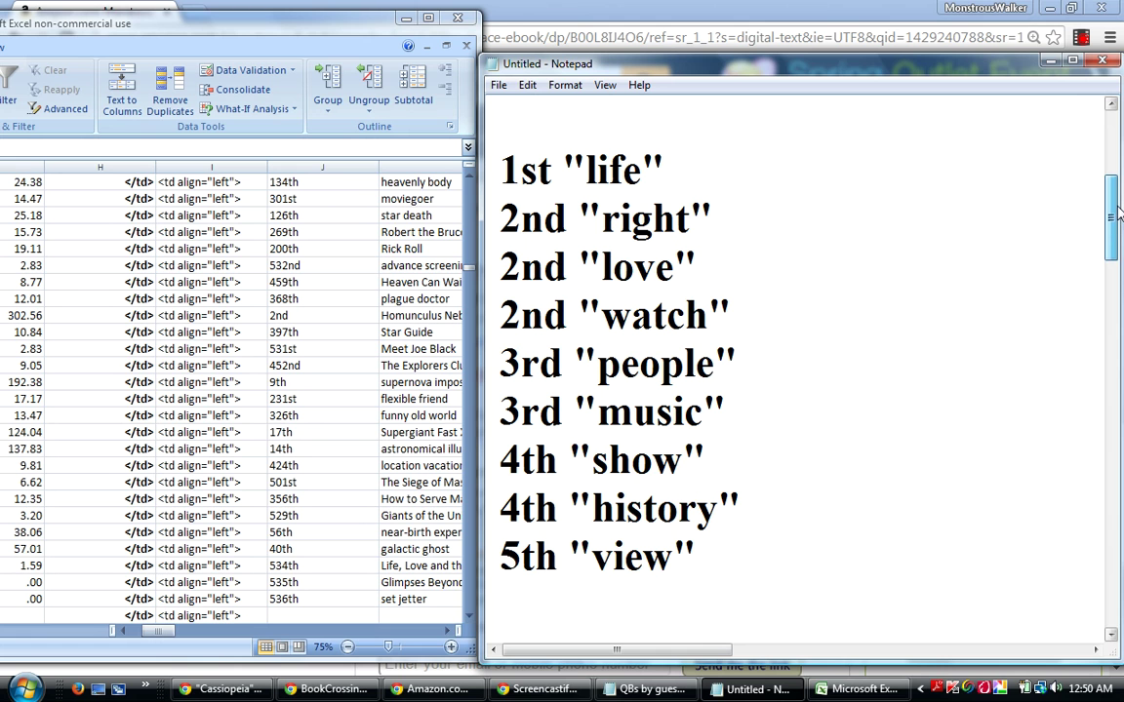
{"action": "left_click", "coordinate": [693, 160]}
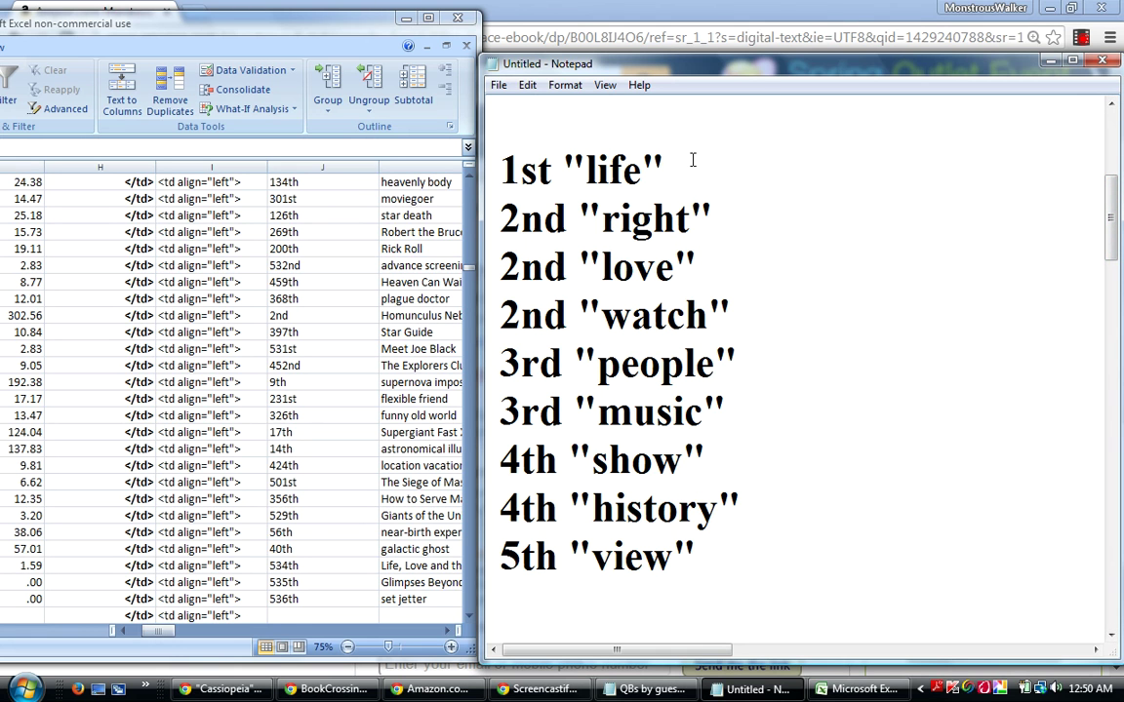
{"action": "key", "text": "Return"}
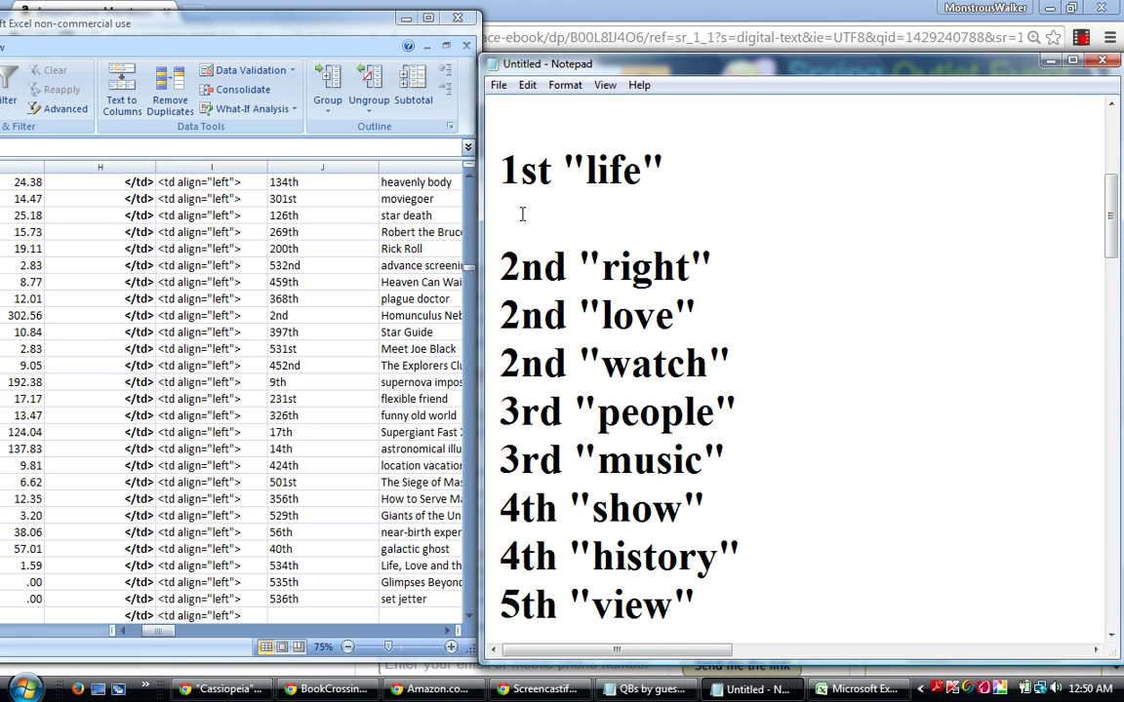
{"action": "right_click", "coordinate": [522, 213]}
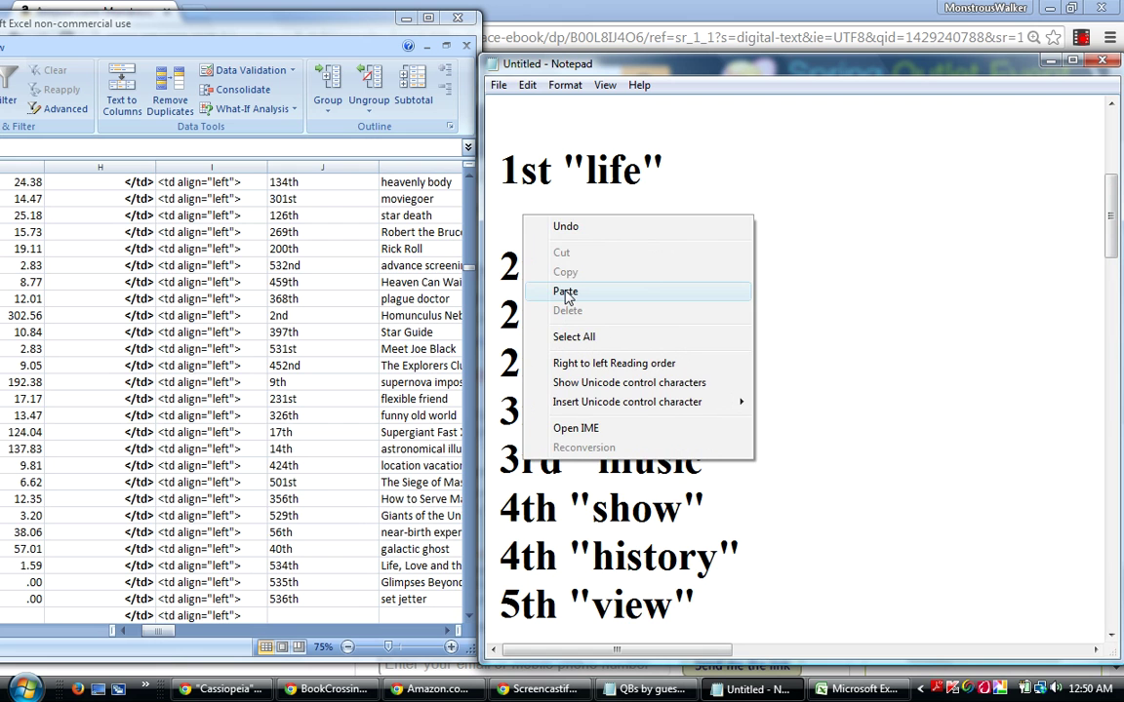
{"action": "left_click", "coordinate": [566, 292]}
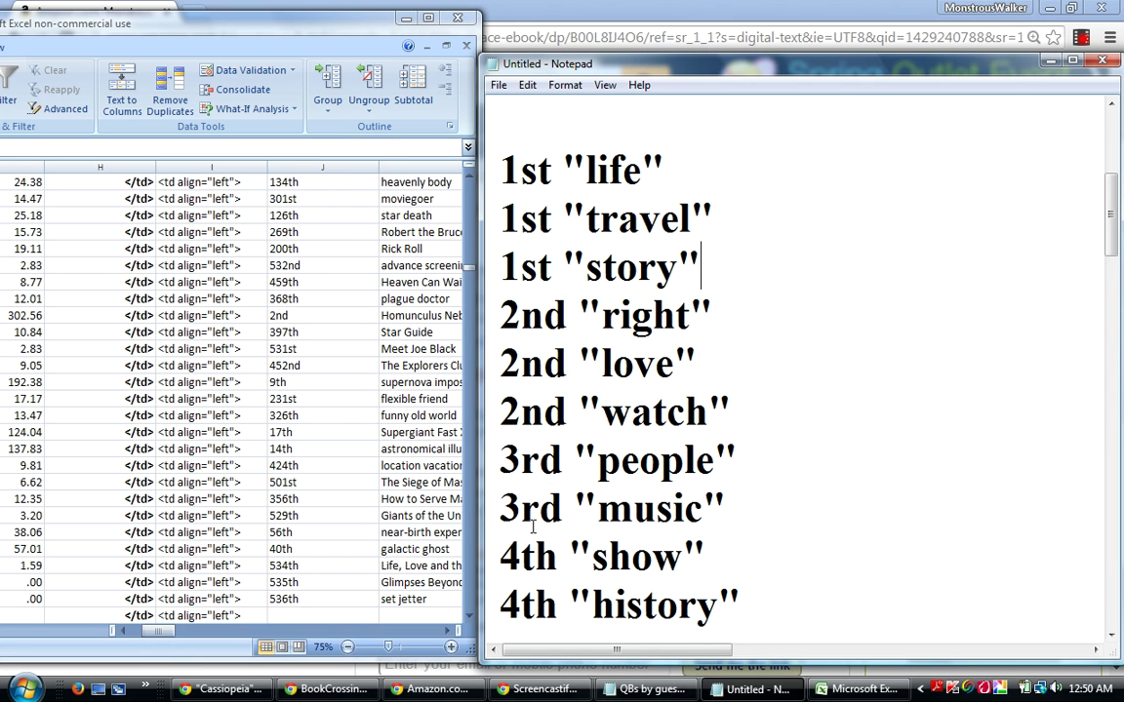
{"action": "left_click", "coordinate": [644, 691]}
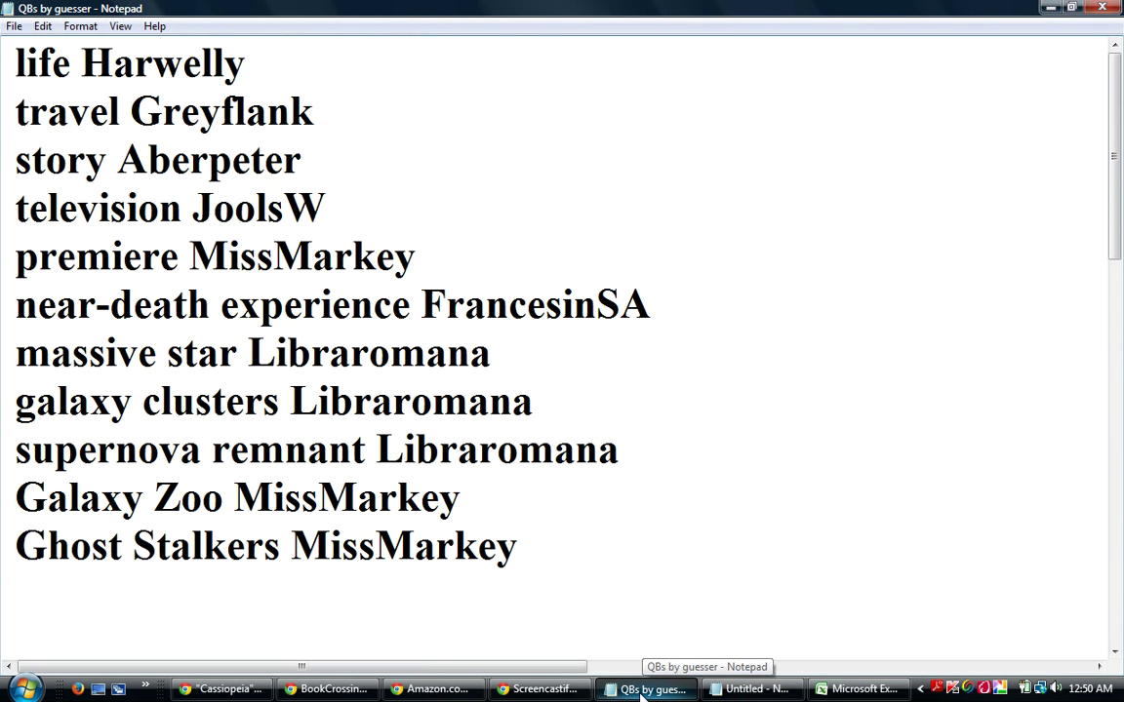
{"action": "left_click", "coordinate": [644, 691]}
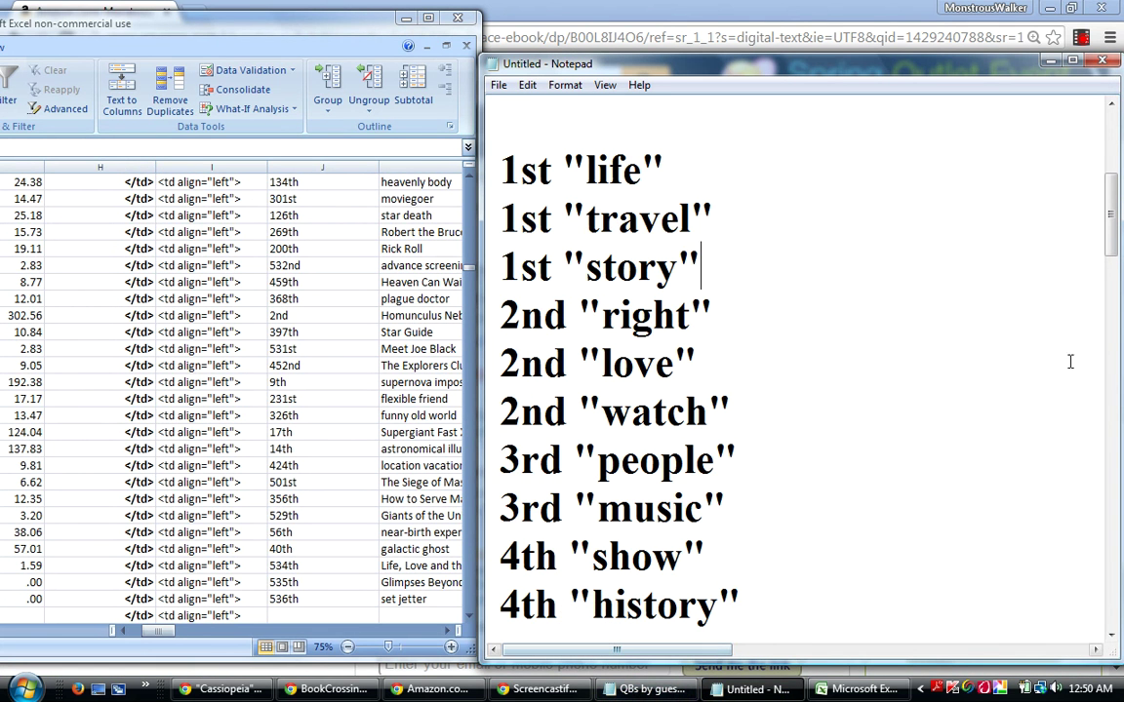
Move the 2nd "film" line up to just below 2nd "watch".
{"action": "left_click_drag", "start_coordinate": [1110, 226], "coordinate": [1113, 290]}
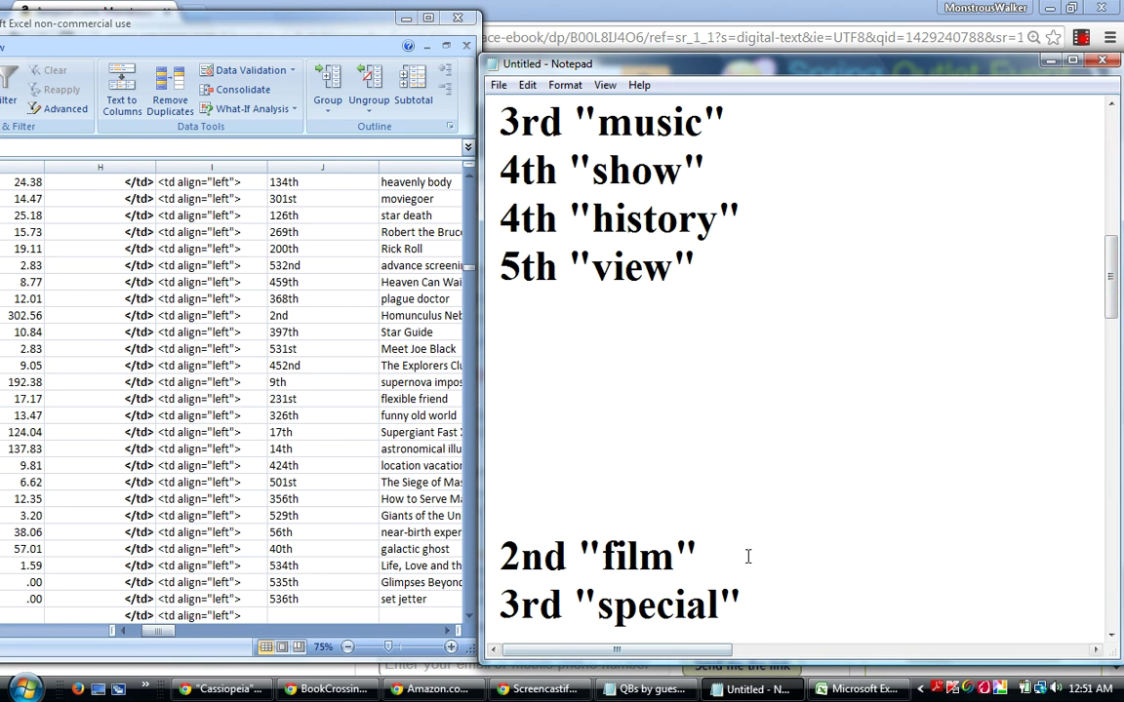
{"action": "left_click_drag", "start_coordinate": [733, 552], "coordinate": [508, 573]}
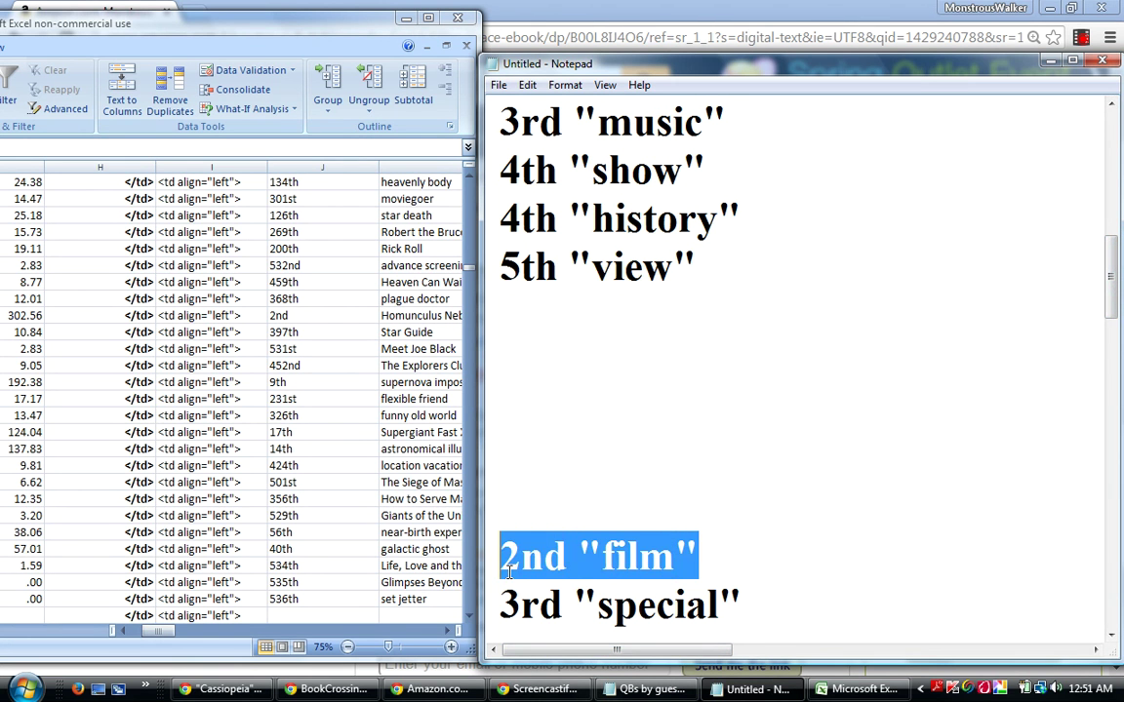
{"action": "right_click", "coordinate": [553, 566]}
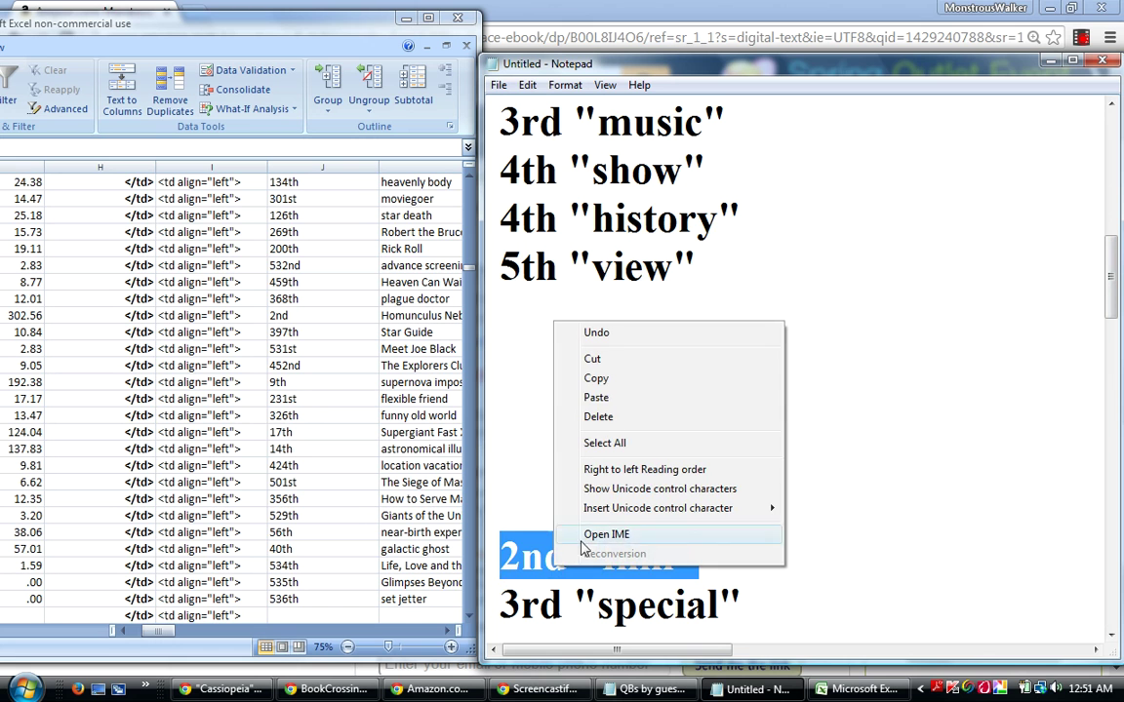
{"action": "left_click", "coordinate": [603, 360]}
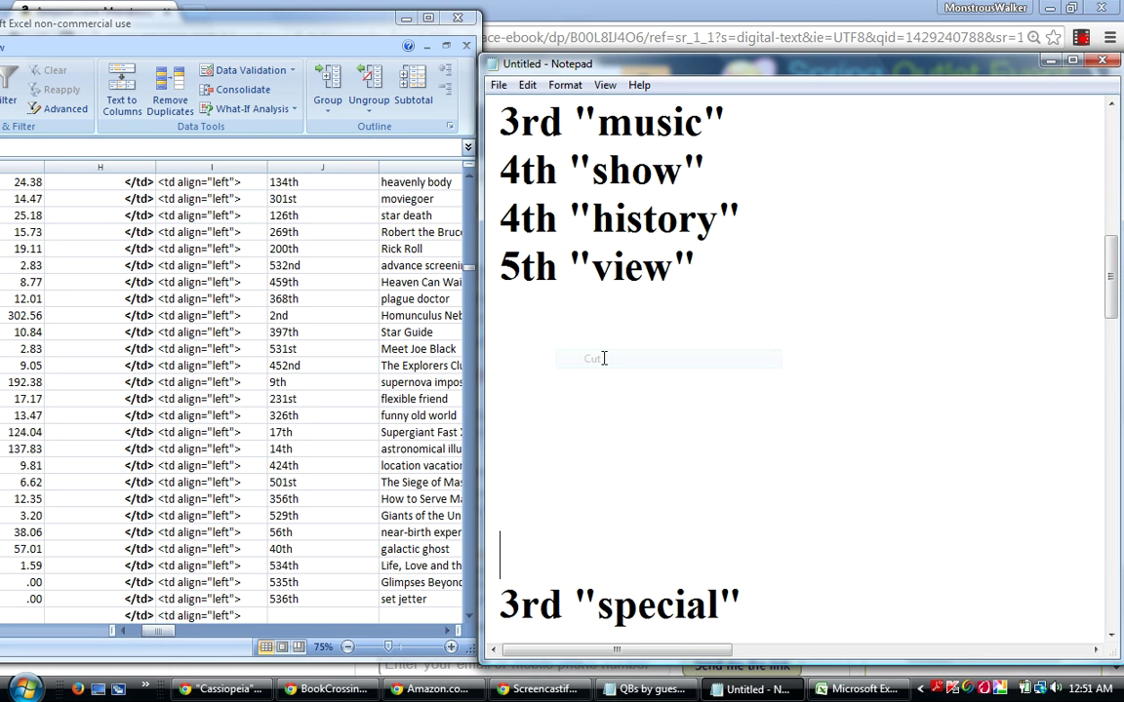
{"action": "left_click_drag", "start_coordinate": [1109, 292], "coordinate": [1109, 258]}
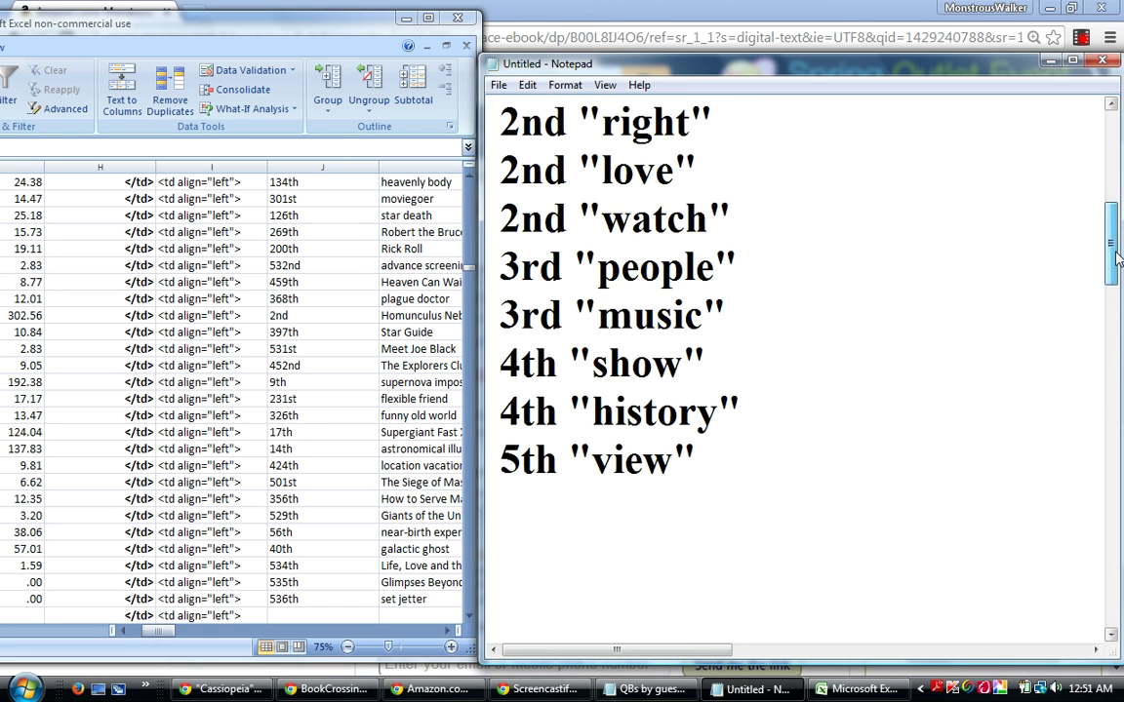
{"action": "left_click", "coordinate": [755, 211]}
{"action": "key", "text": "Return"}
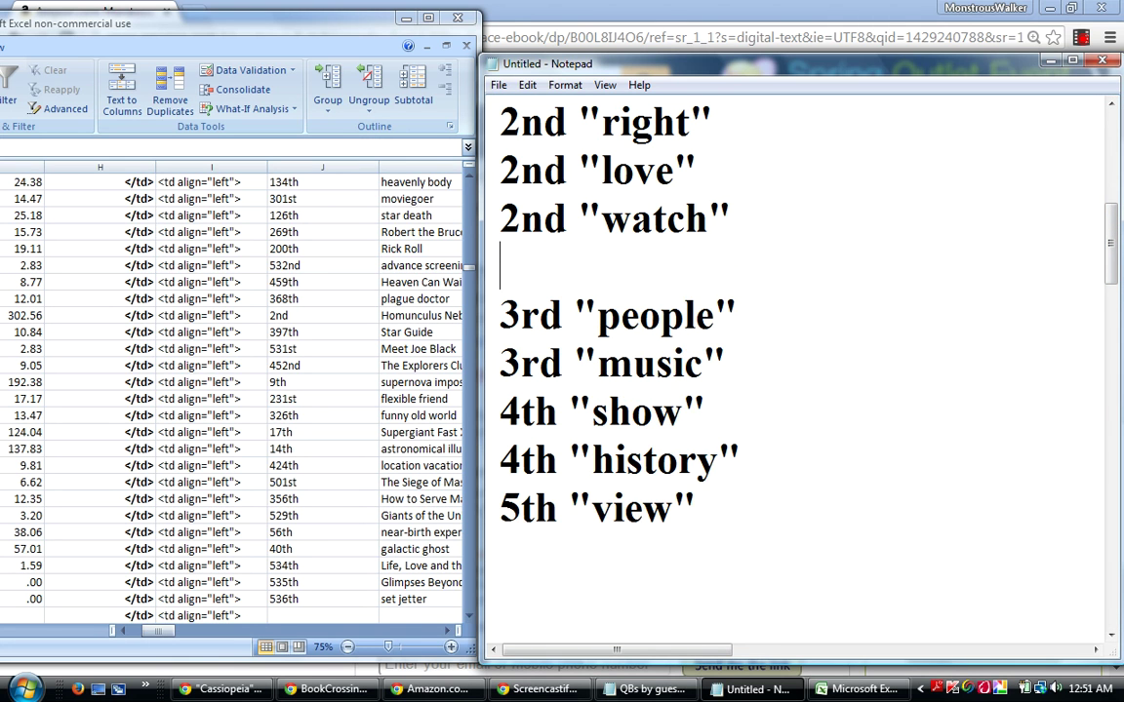
{"action": "right_click", "coordinate": [558, 263]}
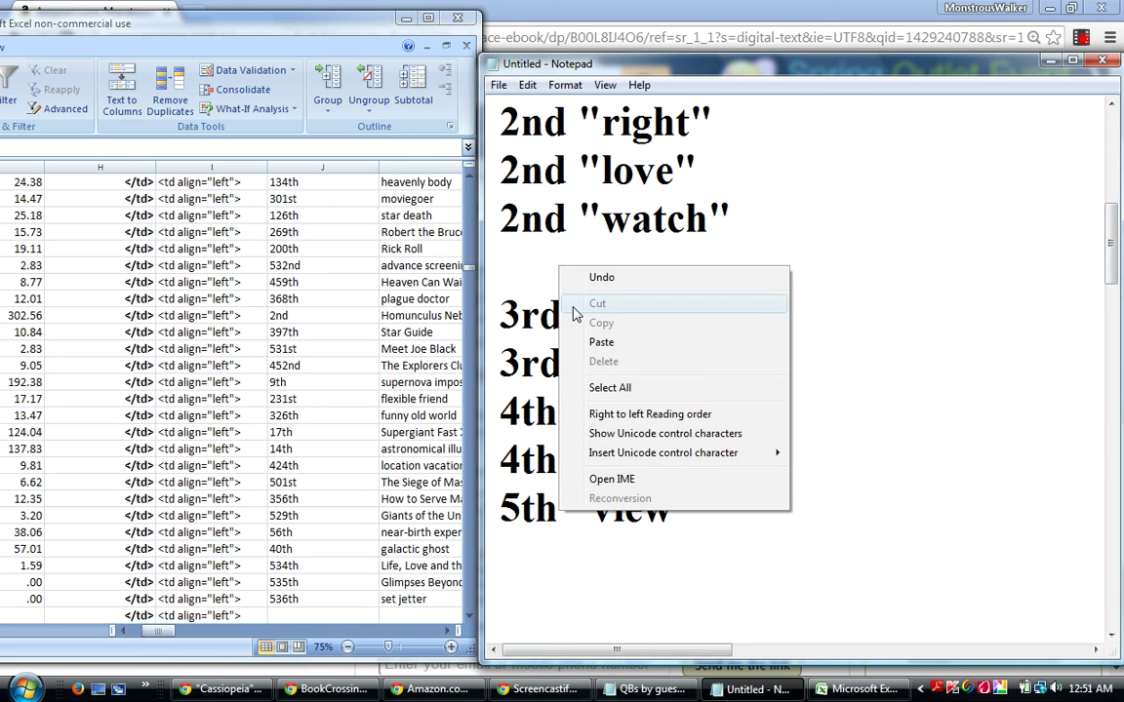
{"action": "left_click", "coordinate": [601, 343]}
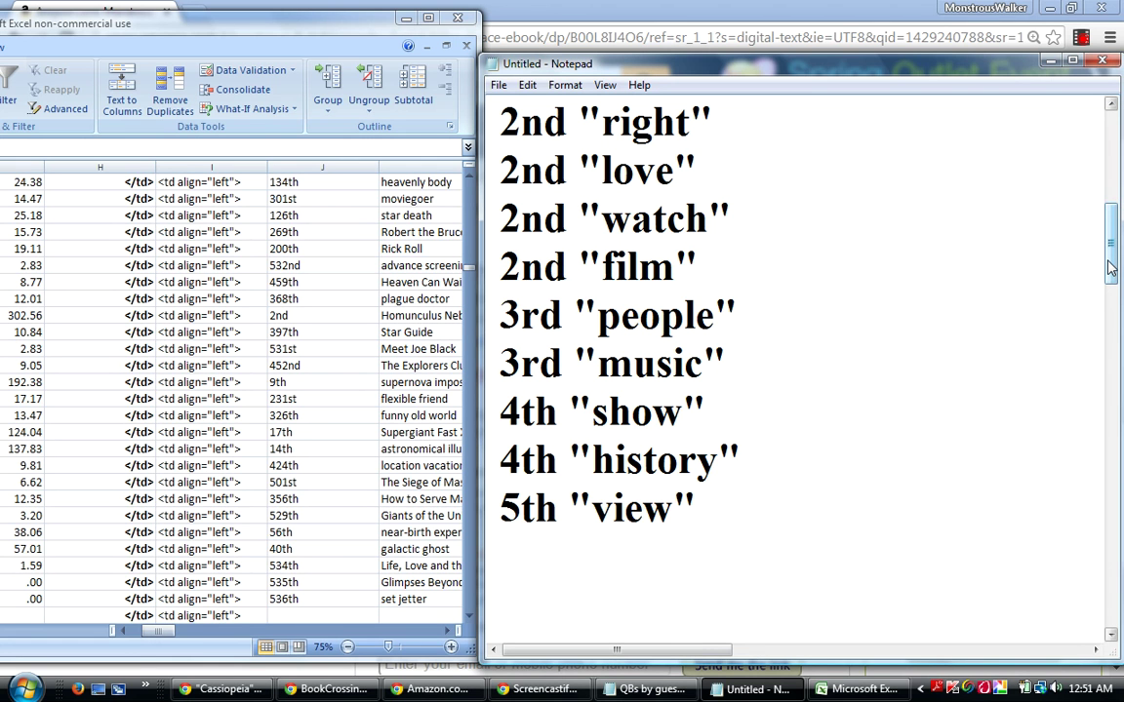
Cut 3rd "special" from the bottom and paste it directly beneath 3rd "music".
{"action": "left_click_drag", "start_coordinate": [1109, 266], "coordinate": [1102, 304]}
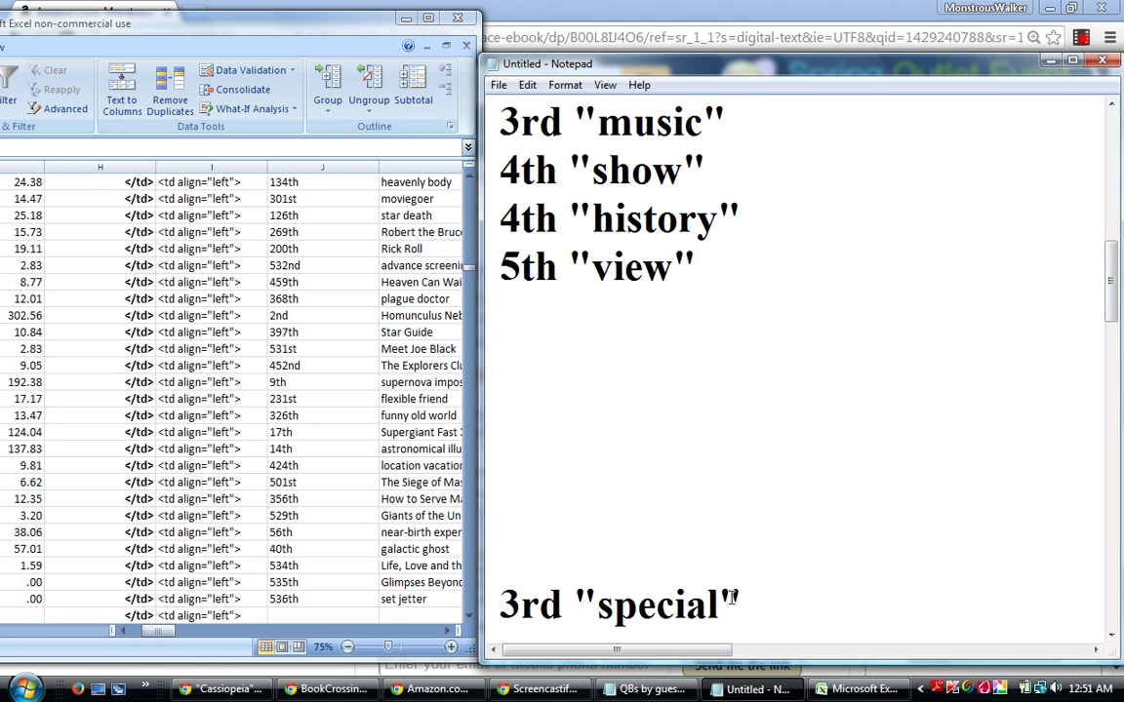
{"action": "left_click_drag", "start_coordinate": [742, 597], "coordinate": [498, 616]}
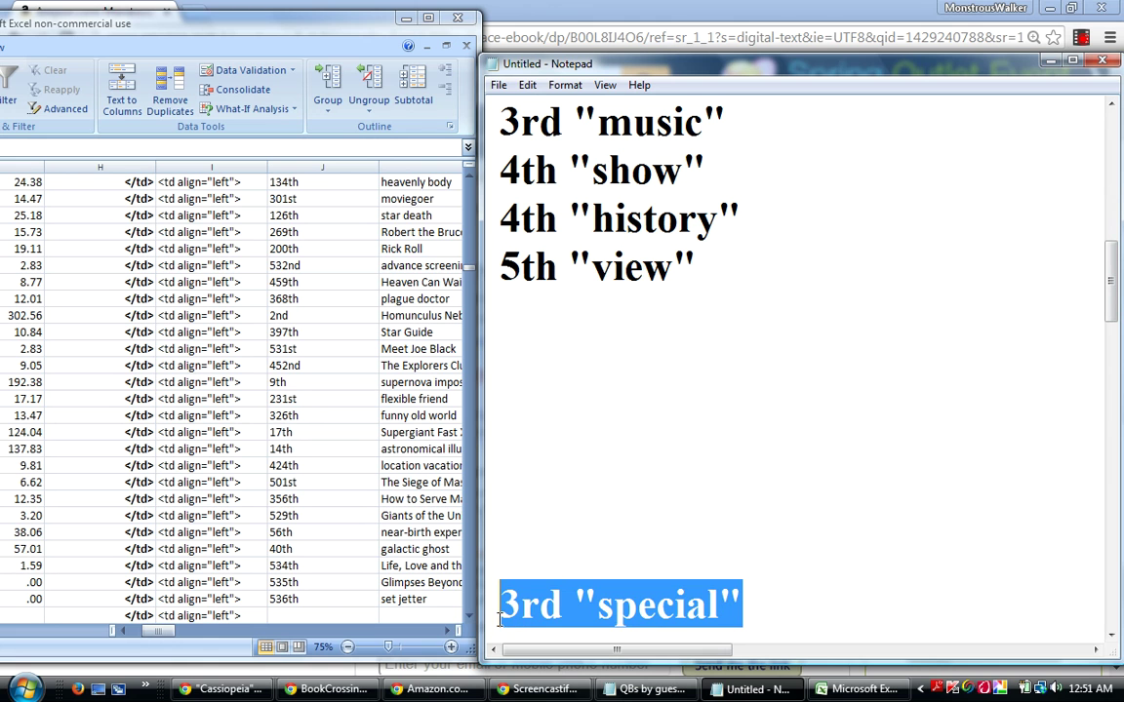
{"action": "right_click", "coordinate": [547, 607]}
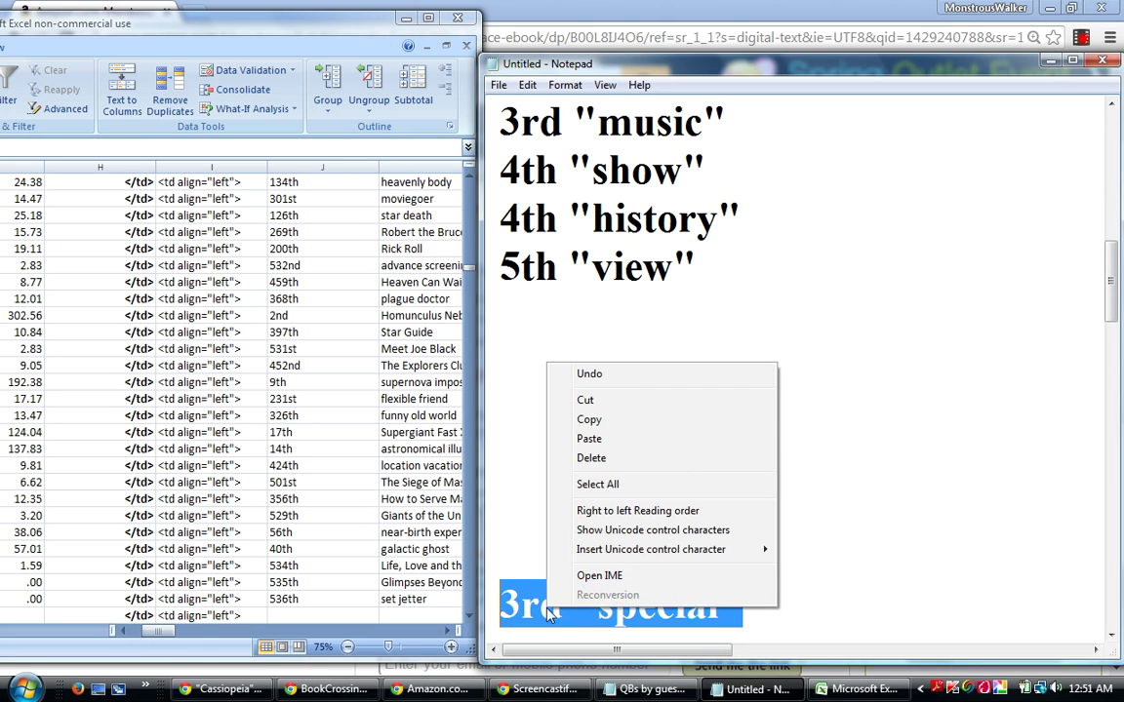
{"action": "left_click", "coordinate": [599, 399]}
{"action": "left_click_drag", "start_coordinate": [1117, 312], "coordinate": [1116, 294]}
{"action": "left_click", "coordinate": [752, 210]}
{"action": "key", "text": "Return"}
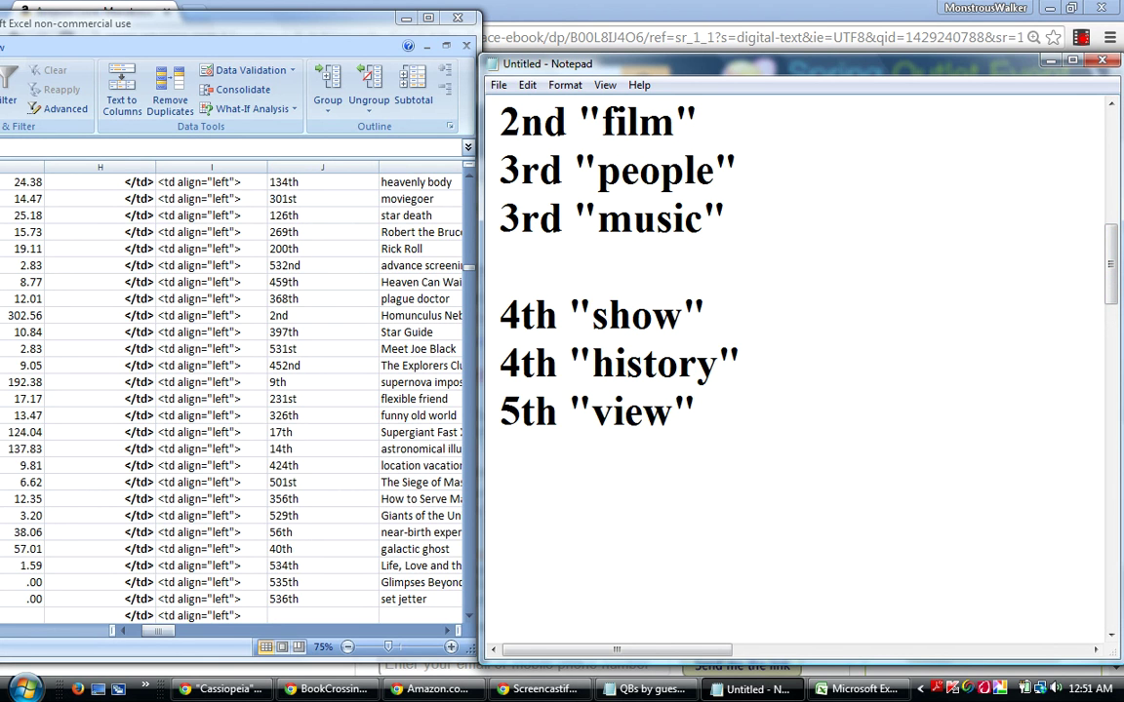
{"action": "right_click", "coordinate": [525, 259]}
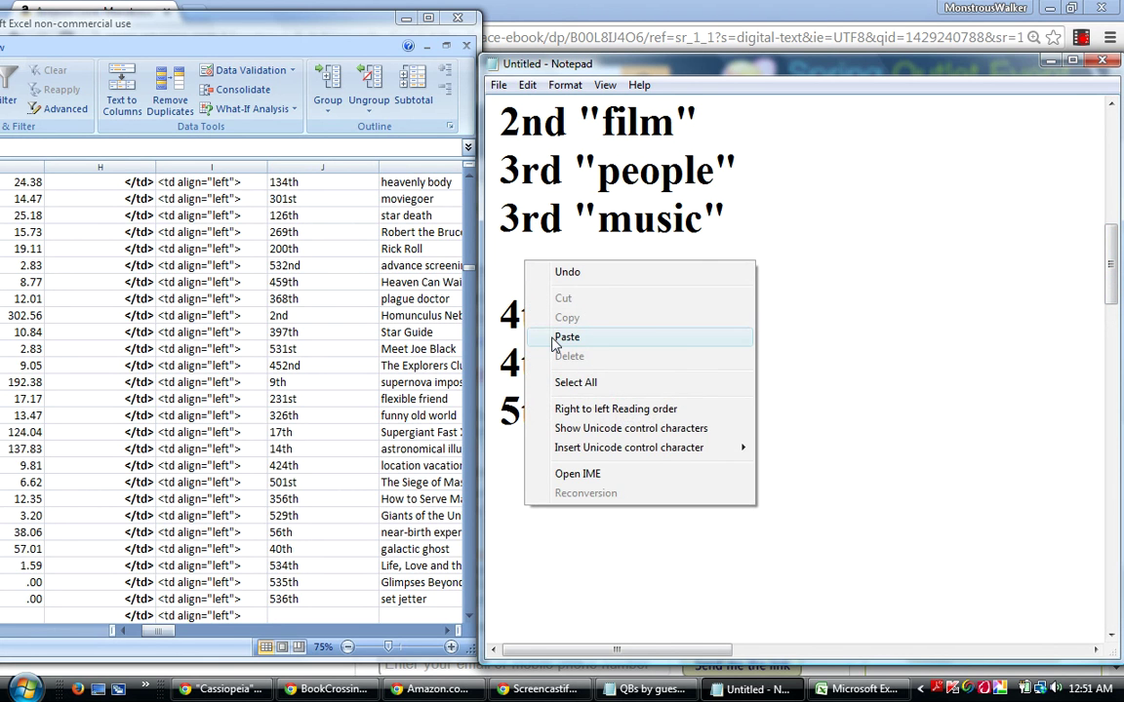
{"action": "left_click", "coordinate": [566, 338]}
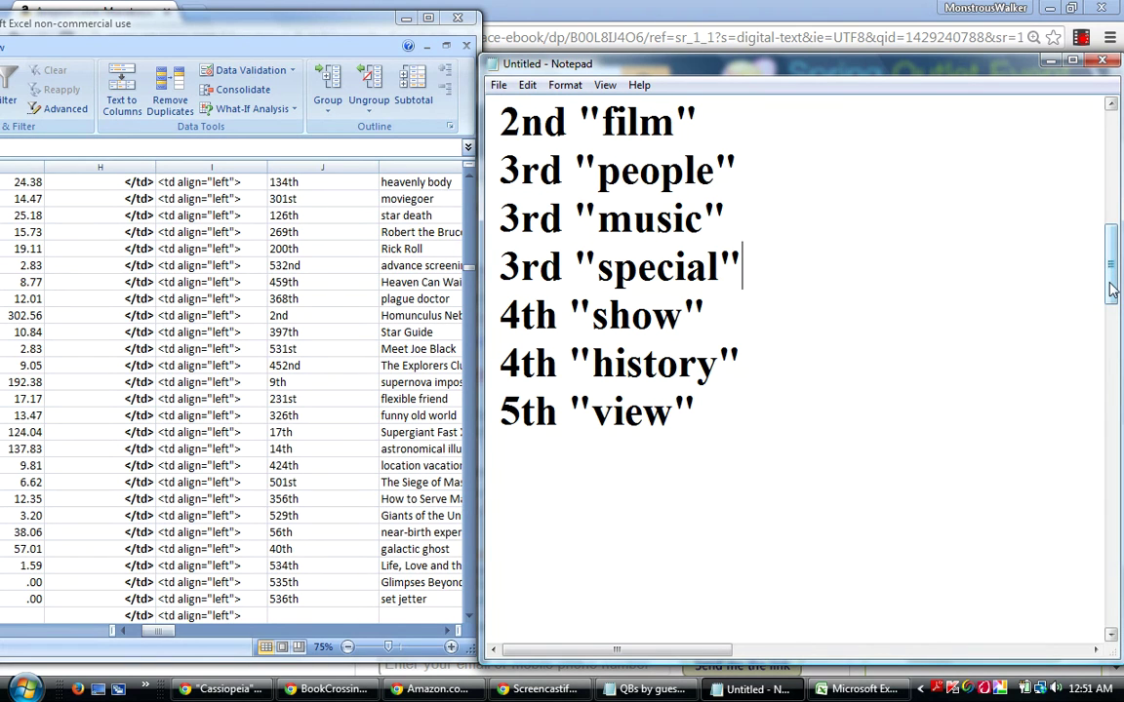
Cut 3rd "game" from the list's bottom and paste it on a new line beneath 3rd "special".
{"action": "left_click_drag", "start_coordinate": [1110, 288], "coordinate": [1110, 298]}
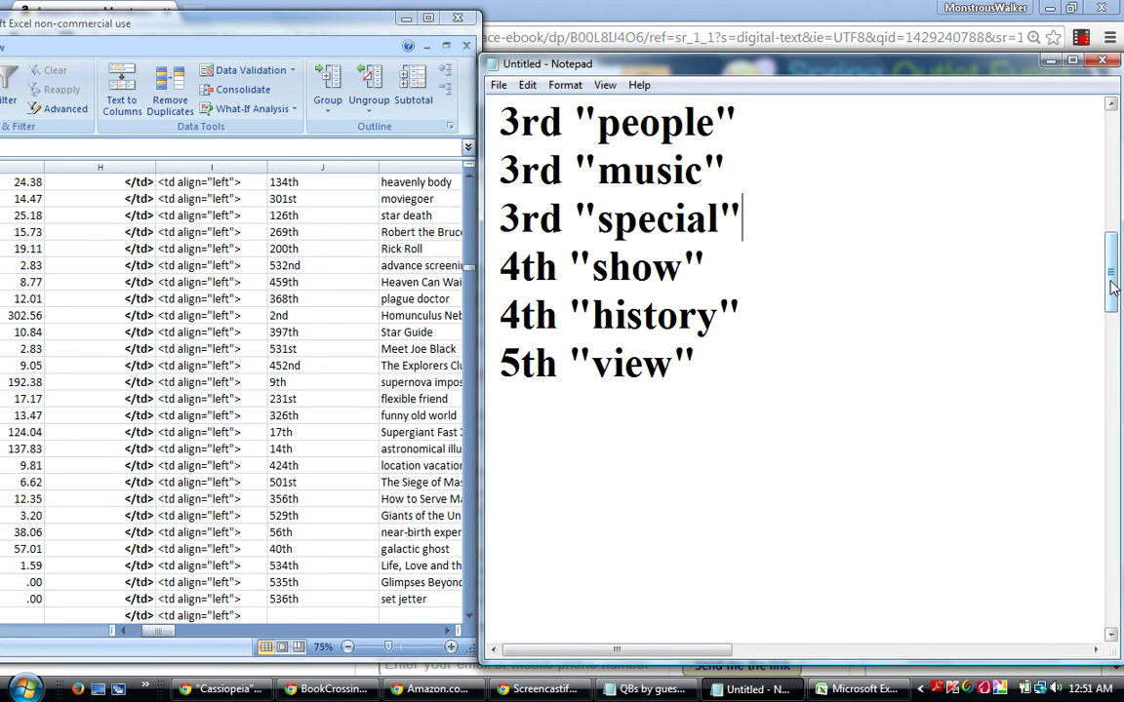
{"action": "left_click_drag", "start_coordinate": [1110, 288], "coordinate": [1110, 308]}
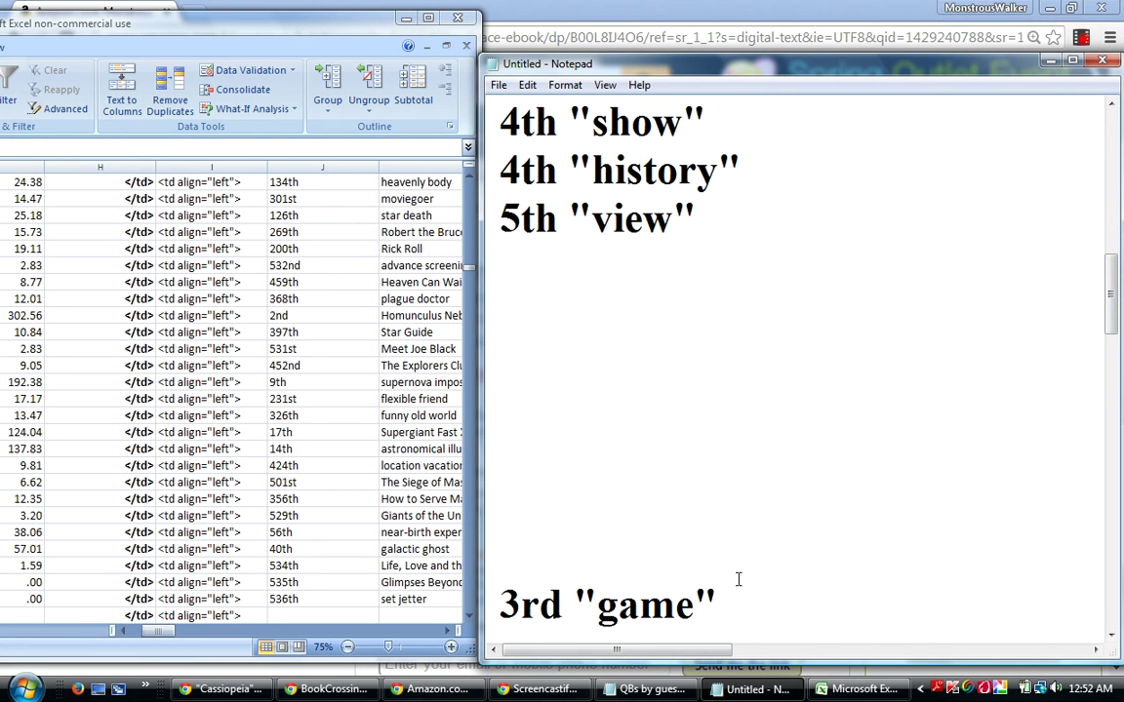
{"action": "left_click_drag", "start_coordinate": [723, 598], "coordinate": [499, 613]}
{"action": "right_click", "coordinate": [542, 615]}
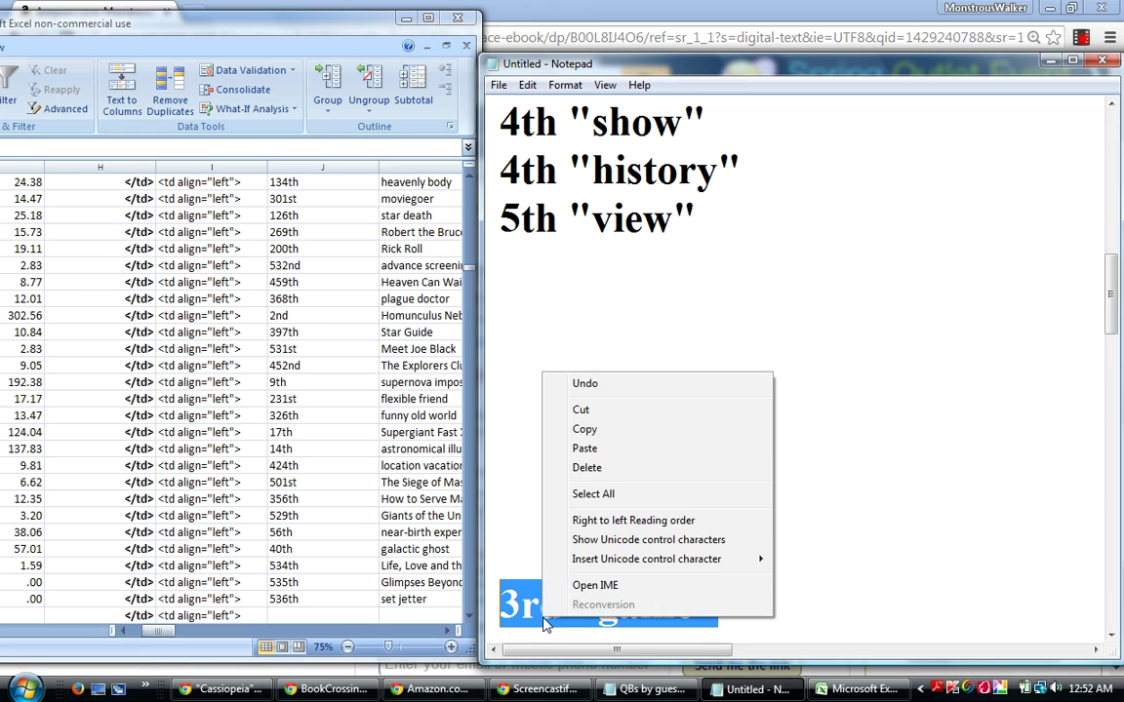
{"action": "left_click", "coordinate": [581, 411]}
{"action": "left_click_drag", "start_coordinate": [1112, 305], "coordinate": [1110, 283]}
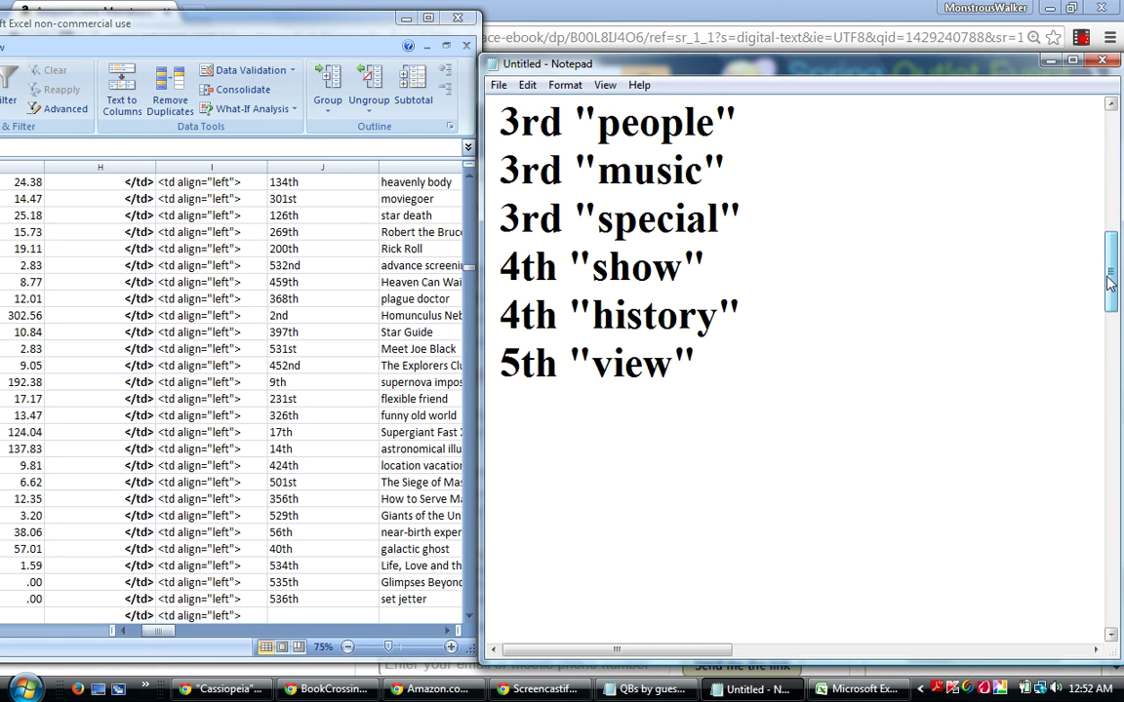
{"action": "left_click", "coordinate": [774, 222]}
{"action": "key", "text": "Return"}
{"action": "right_click", "coordinate": [514, 266]}
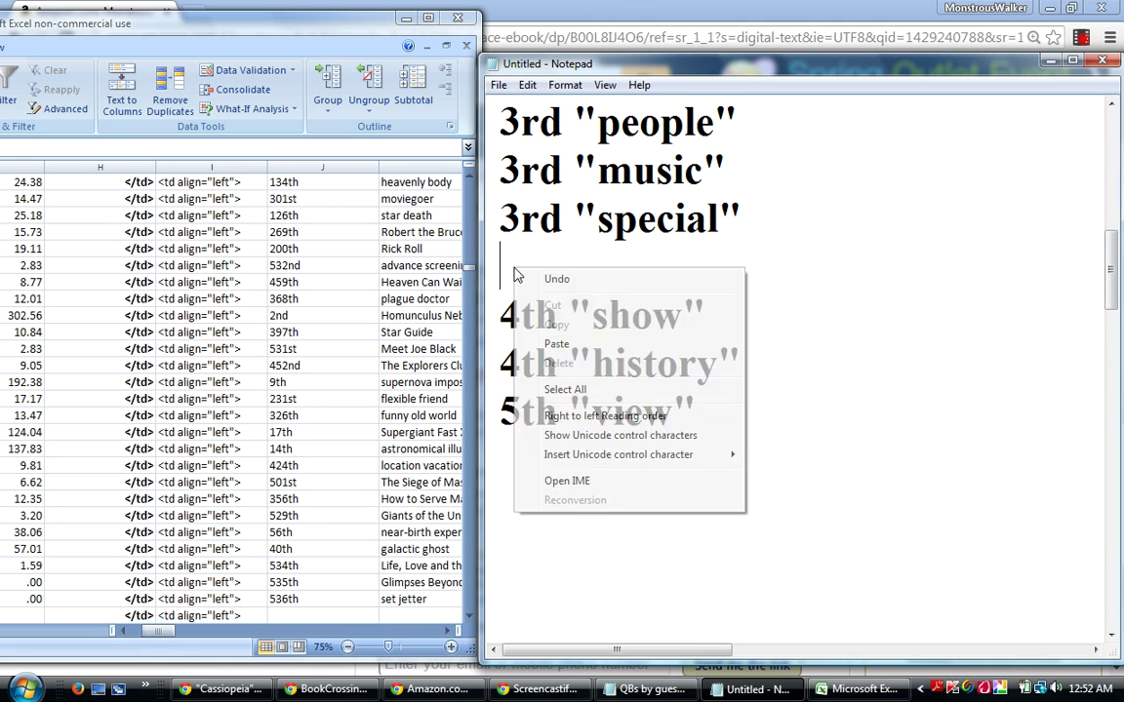
{"action": "left_click", "coordinate": [556, 344]}
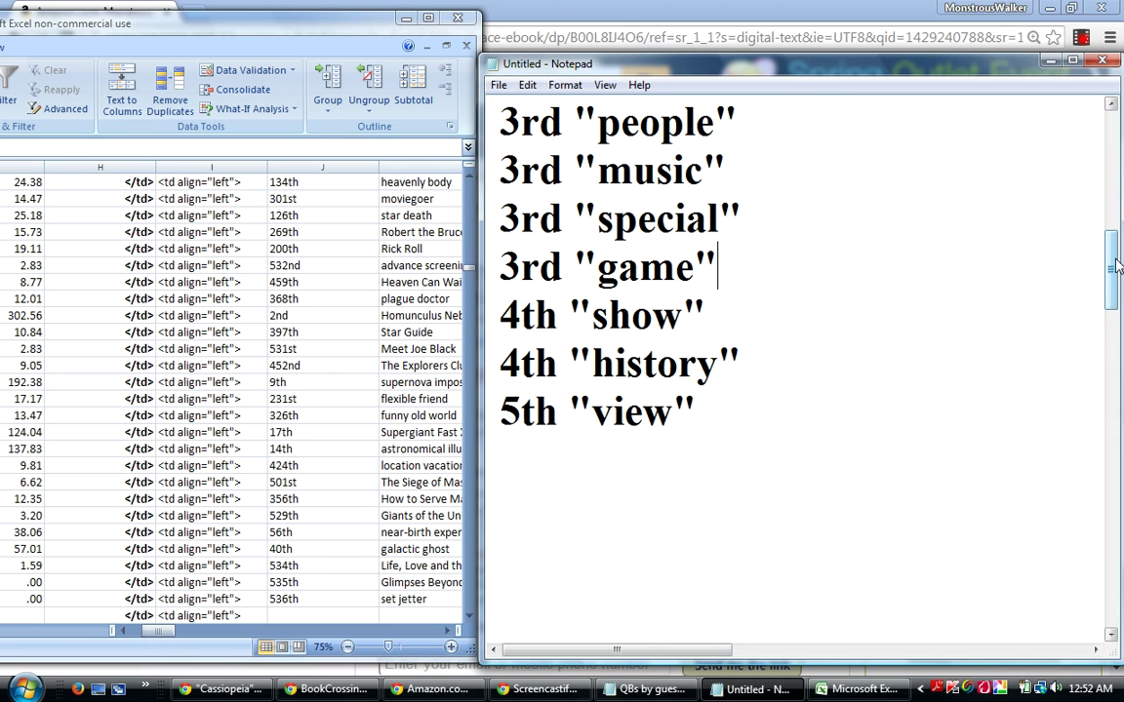
{"action": "left_click_drag", "start_coordinate": [1115, 265], "coordinate": [1115, 271]}
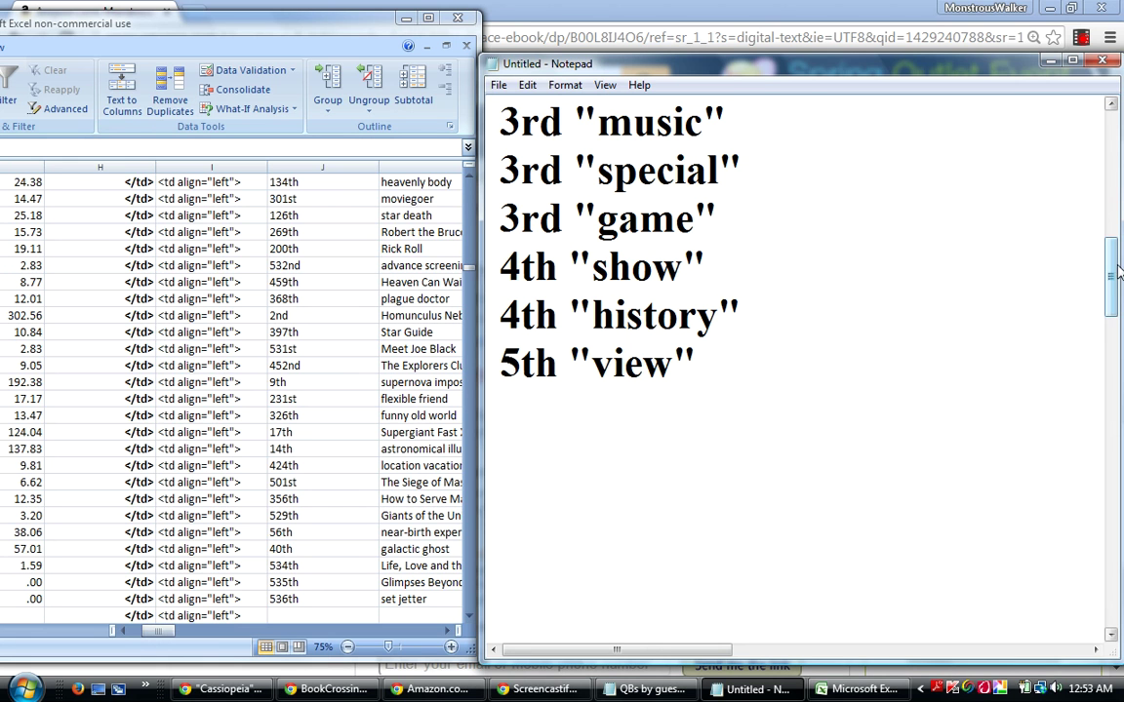
{"action": "left_click_drag", "start_coordinate": [1113, 266], "coordinate": [1113, 309]}
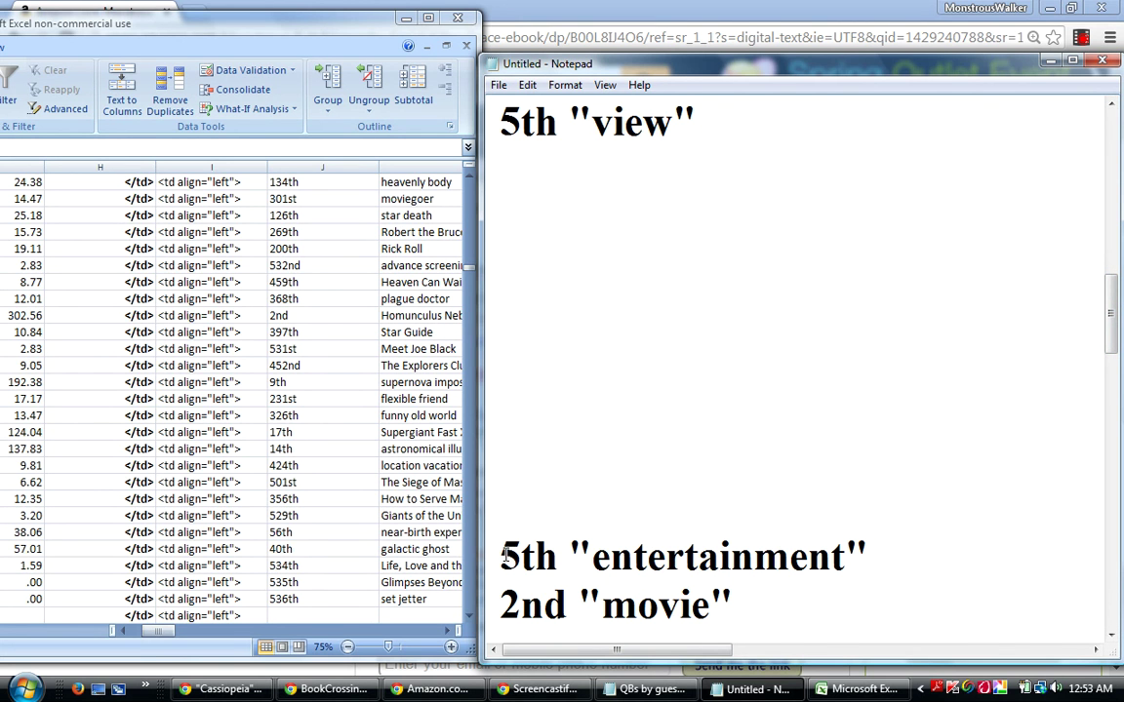
Delete the blank lines so 5th "entertainment" follows directly after 5th "view".
{"action": "scroll", "coordinate": [503, 554], "scroll_direction": "down", "scroll_amount": 2}
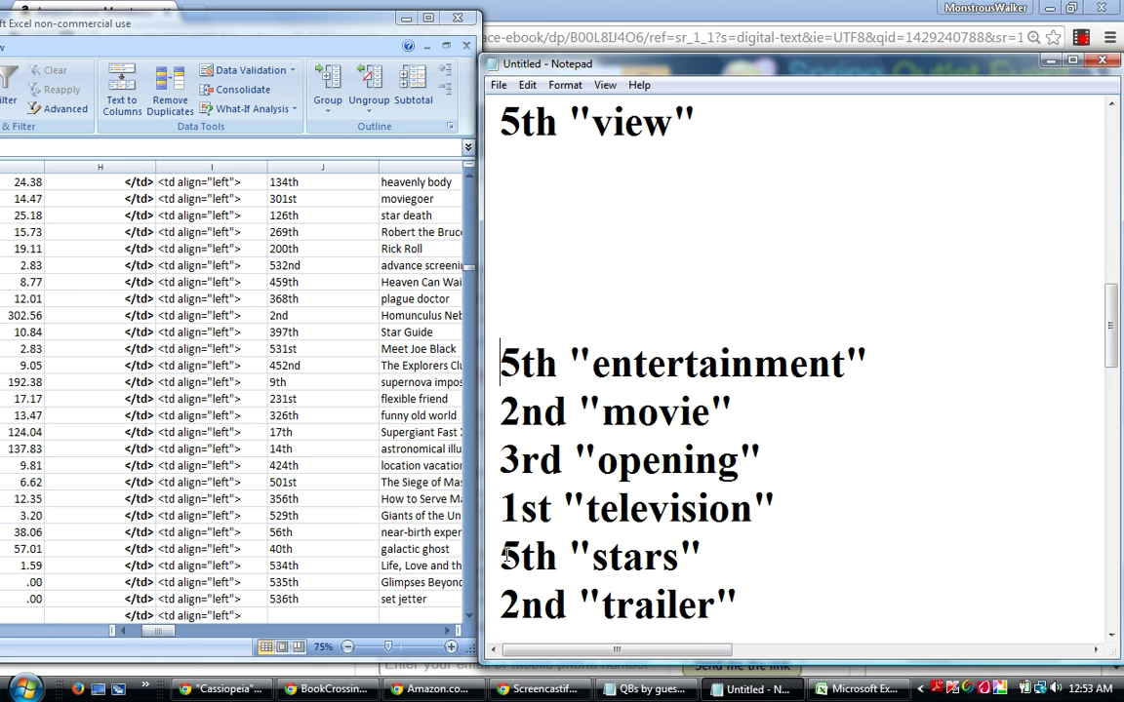
{"action": "key", "text": "BackSpace"}
{"action": "key", "text": "BackSpace"}
{"action": "key", "text": "BackSpace"}
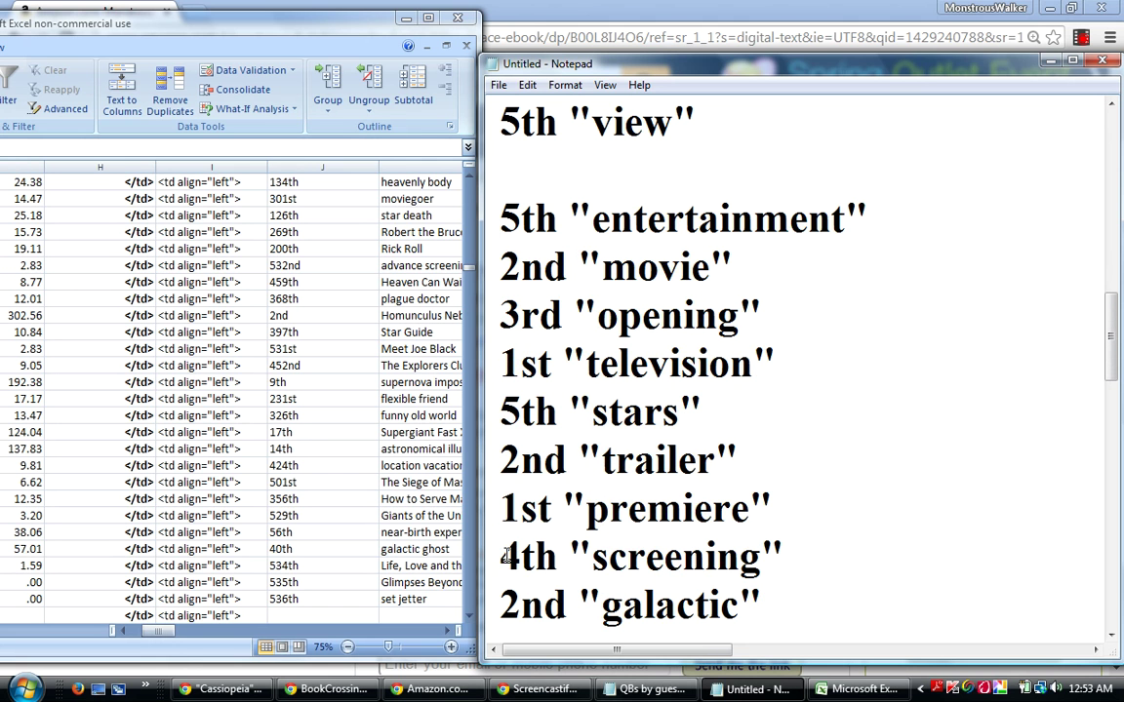
{"action": "key", "text": "BackSpace"}
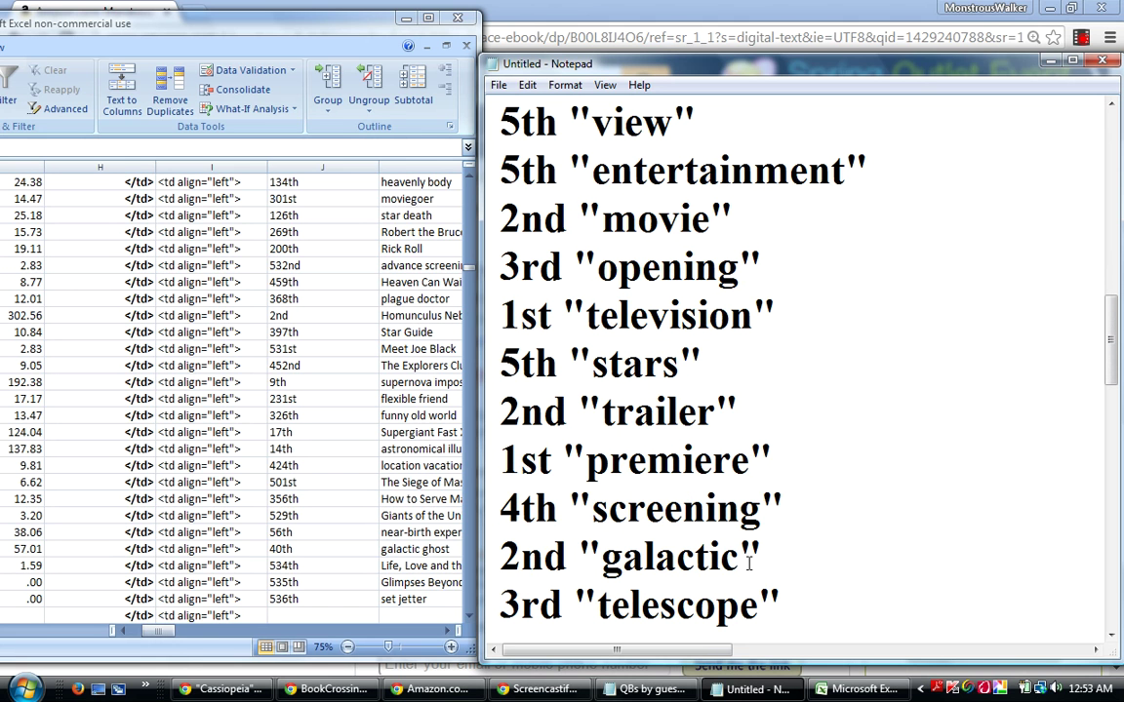
Cut the 2nd "movie" line and paste it on a new line below 2nd "film".
{"action": "left_click_drag", "start_coordinate": [749, 215], "coordinate": [499, 202]}
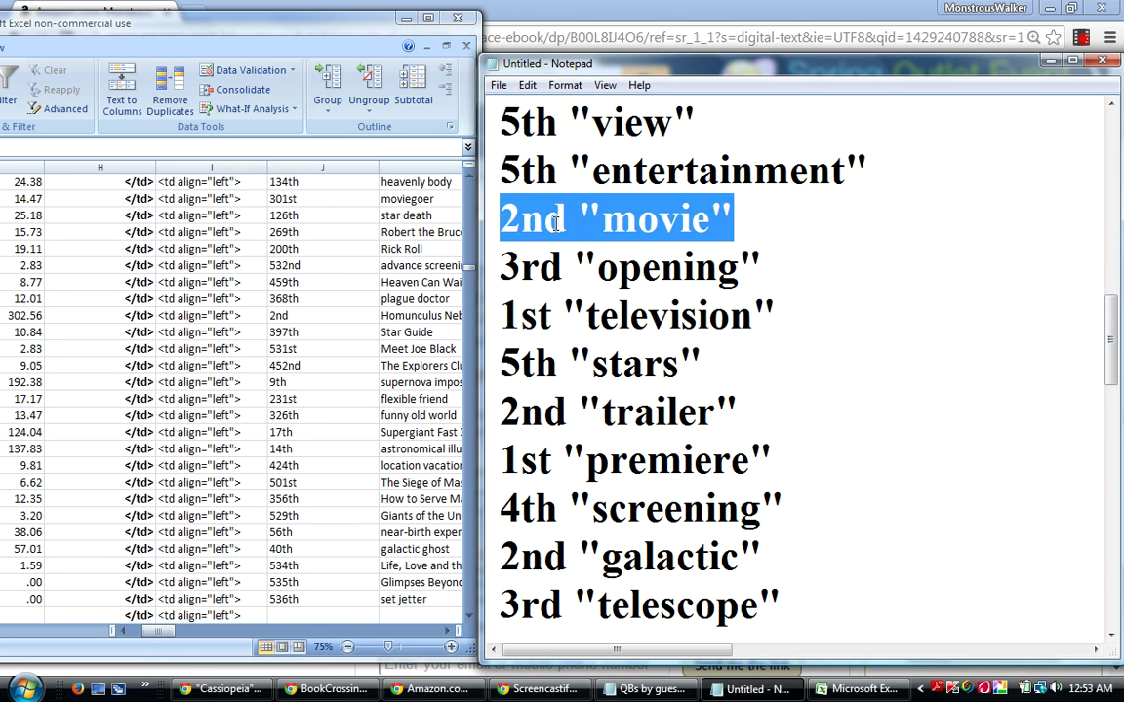
{"action": "left_click_drag", "start_coordinate": [1110, 341], "coordinate": [1058, 306]}
{"action": "right_click", "coordinate": [640, 404]}
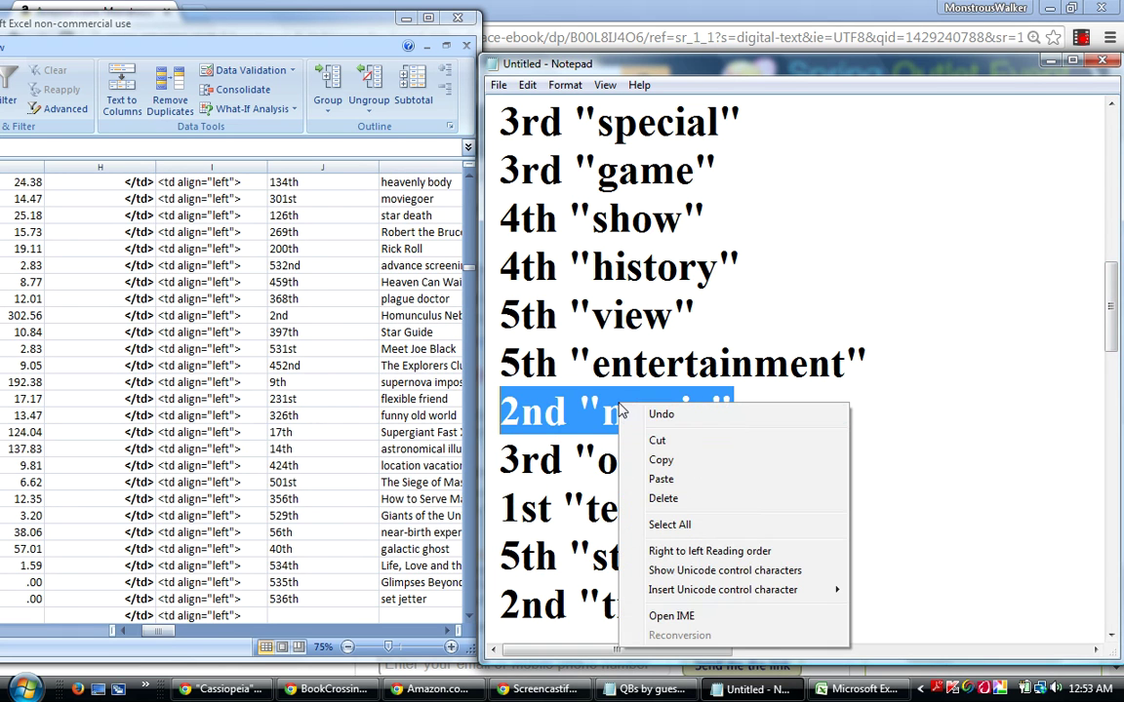
{"action": "left_click", "coordinate": [656, 442]}
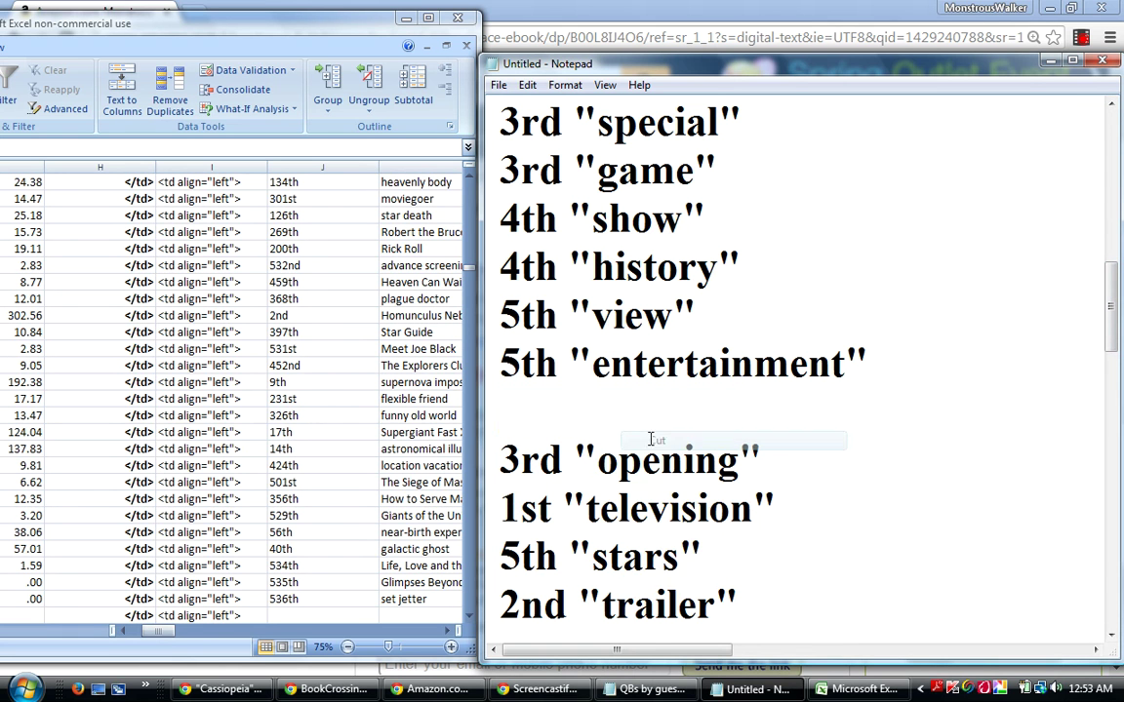
{"action": "left_click_drag", "start_coordinate": [1117, 322], "coordinate": [1117, 283]}
{"action": "left_click", "coordinate": [728, 209]}
{"action": "key", "text": "Return"}
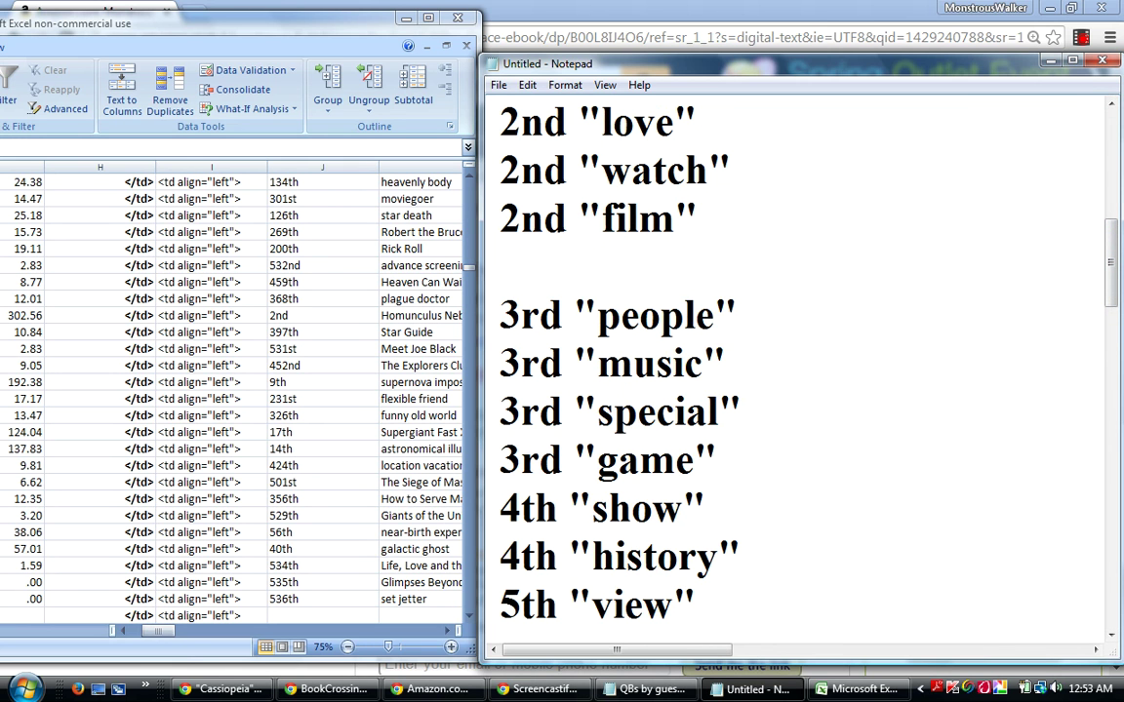
{"action": "right_click", "coordinate": [523, 270]}
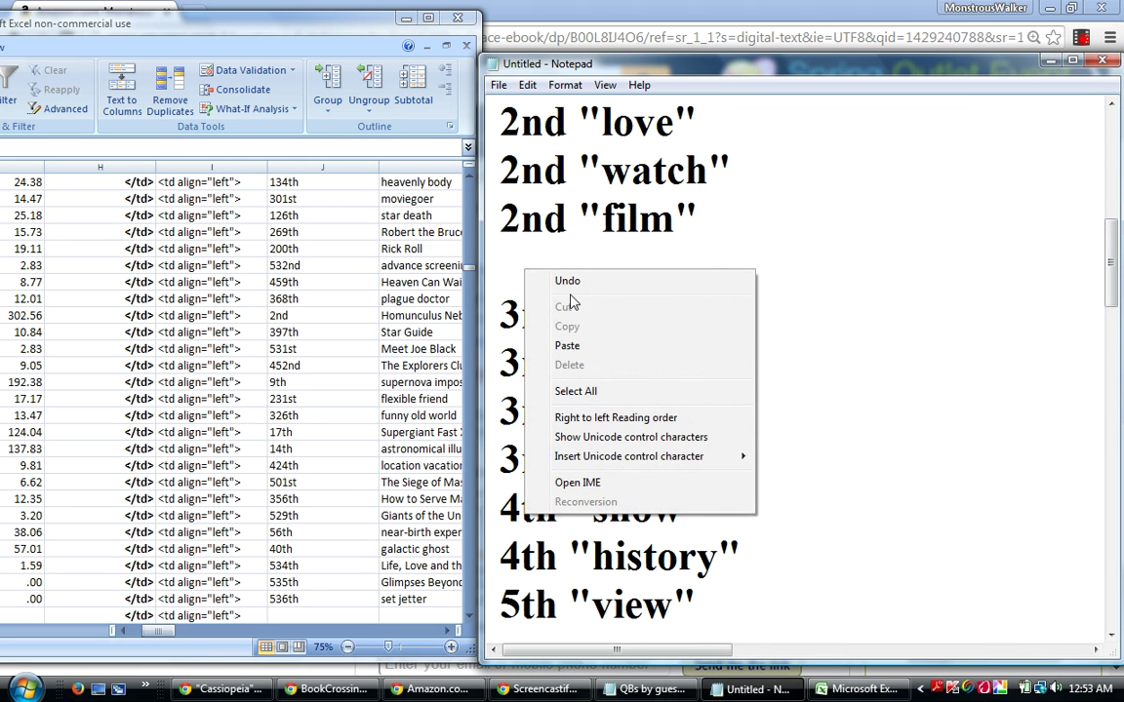
{"action": "left_click", "coordinate": [568, 345]}
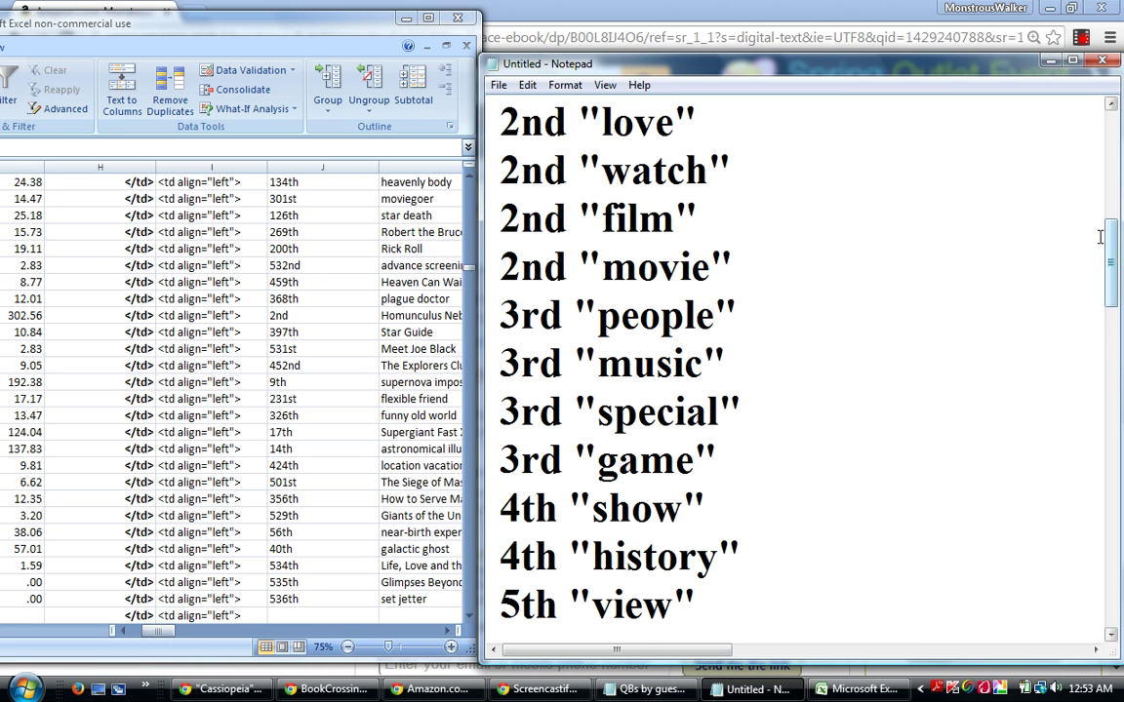
{"action": "left_click_drag", "start_coordinate": [1112, 255], "coordinate": [1111, 280]}
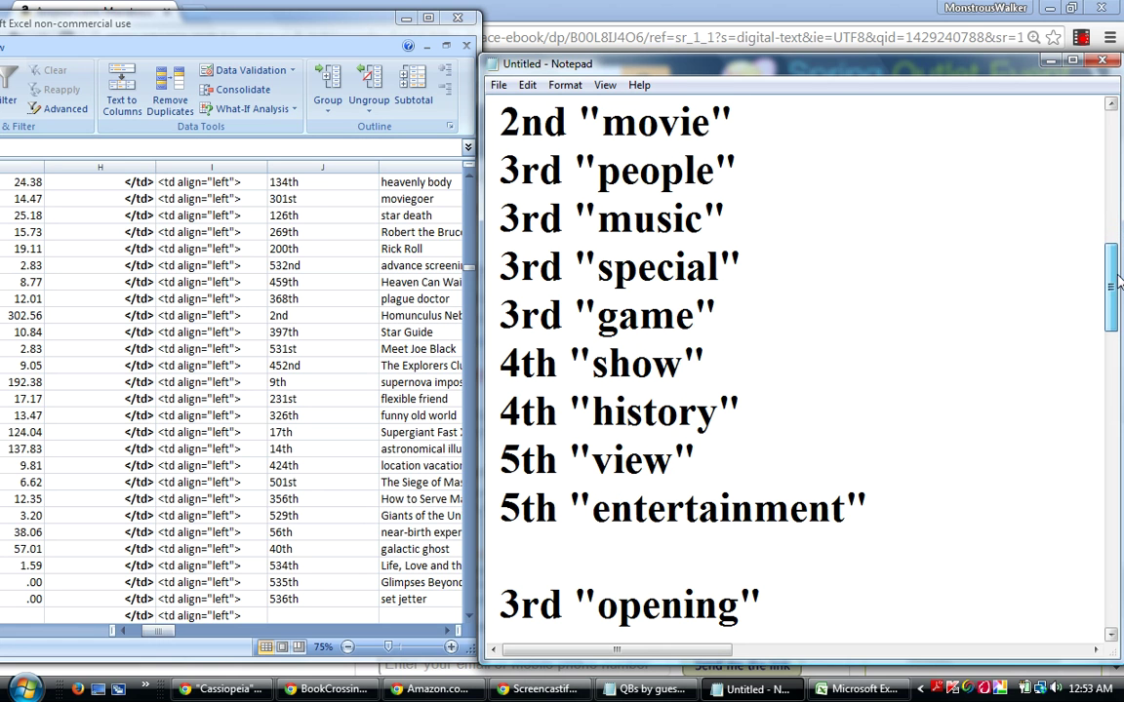
{"action": "left_click_drag", "start_coordinate": [777, 607], "coordinate": [527, 606]}
Cut the 3rd "opening" line and paste it on a new line beneath 3rd "game".
{"action": "left_click", "coordinate": [999, 564]}
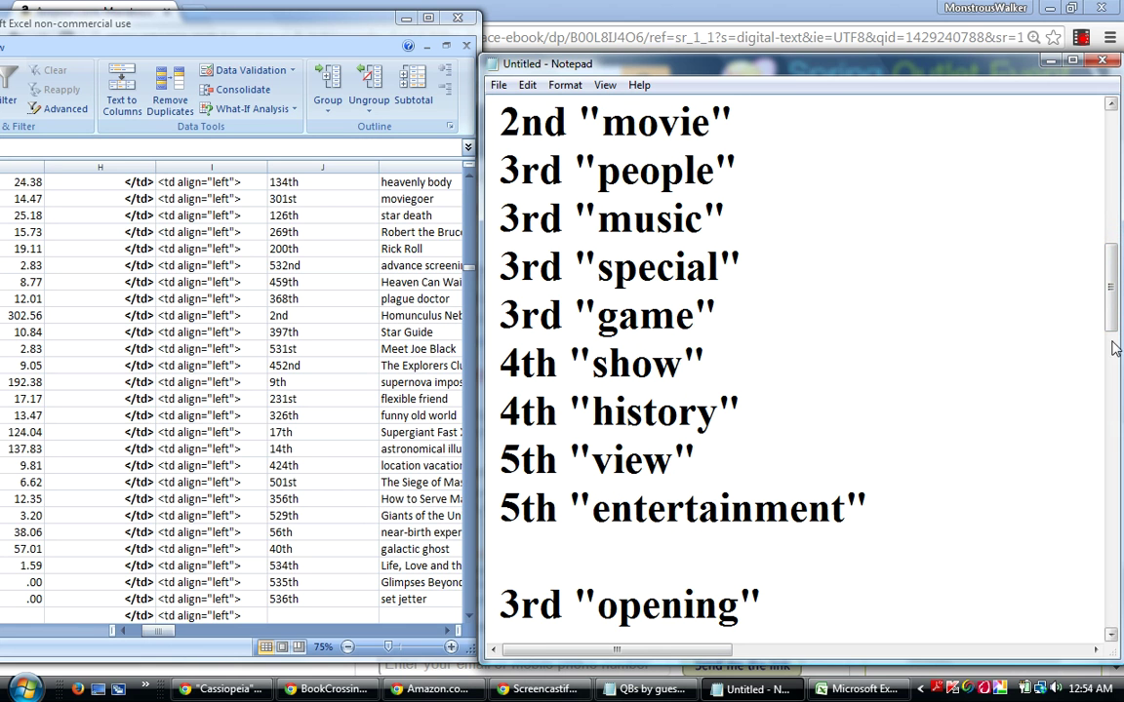
{"action": "left_click_drag", "start_coordinate": [1112, 314], "coordinate": [1114, 322]}
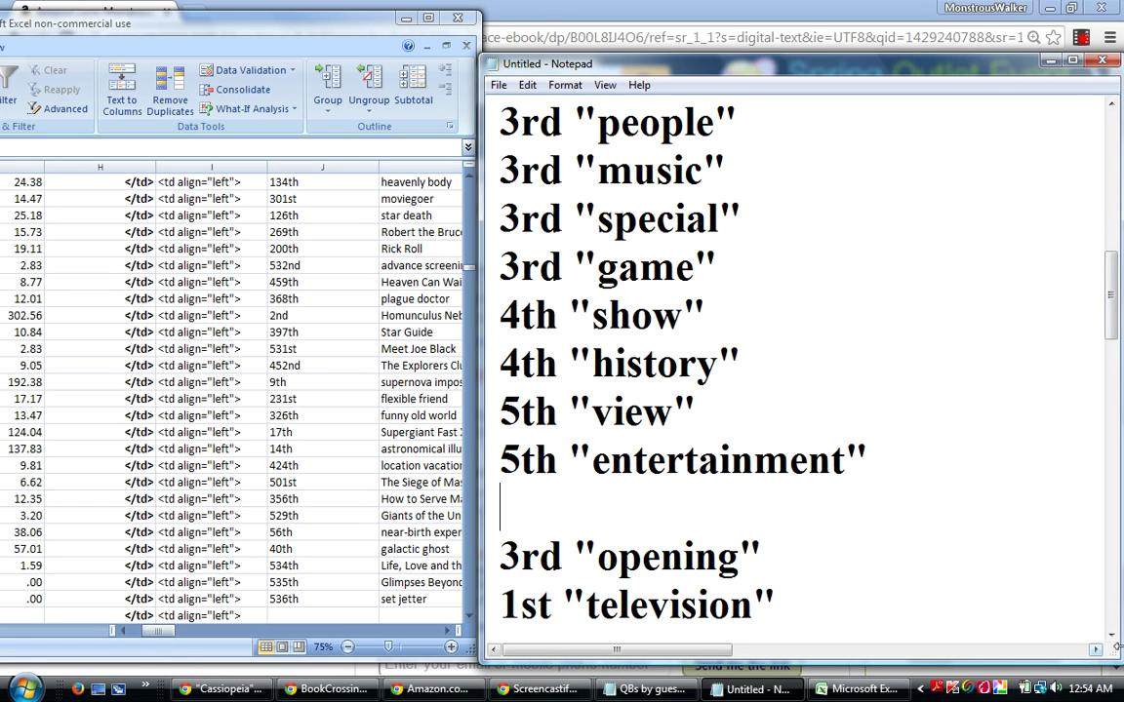
{"action": "scroll", "coordinate": [1000, 571], "scroll_direction": "down", "scroll_amount": 3}
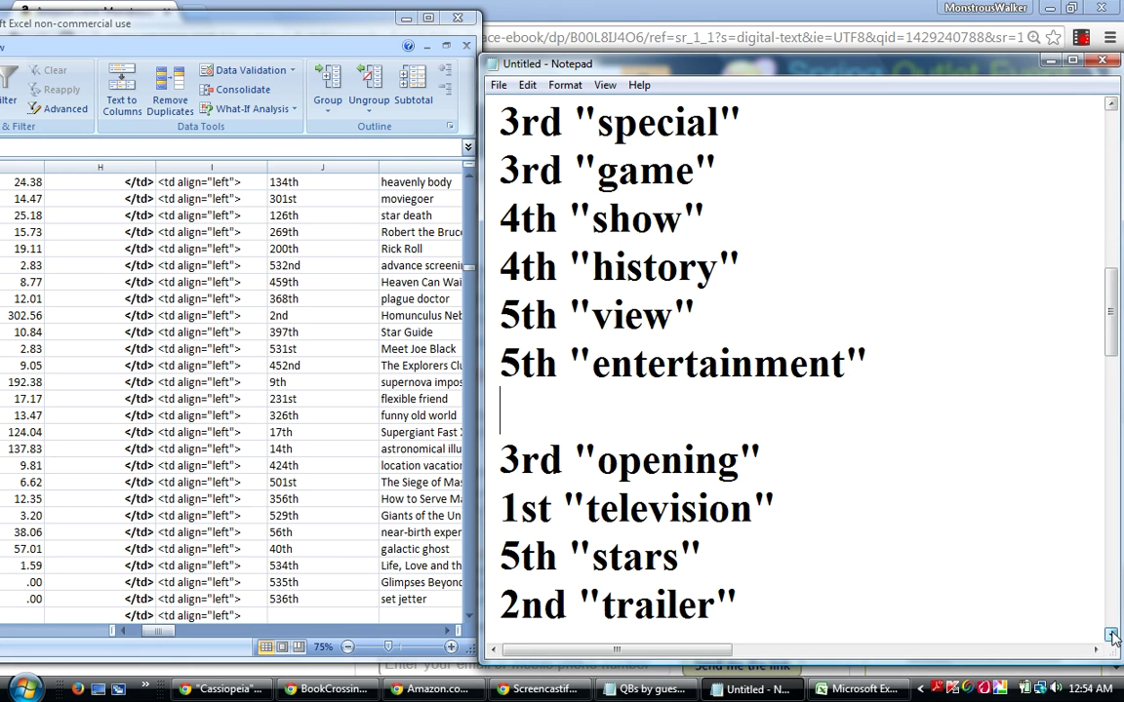
{"action": "left_click_drag", "start_coordinate": [762, 411], "coordinate": [501, 408]}
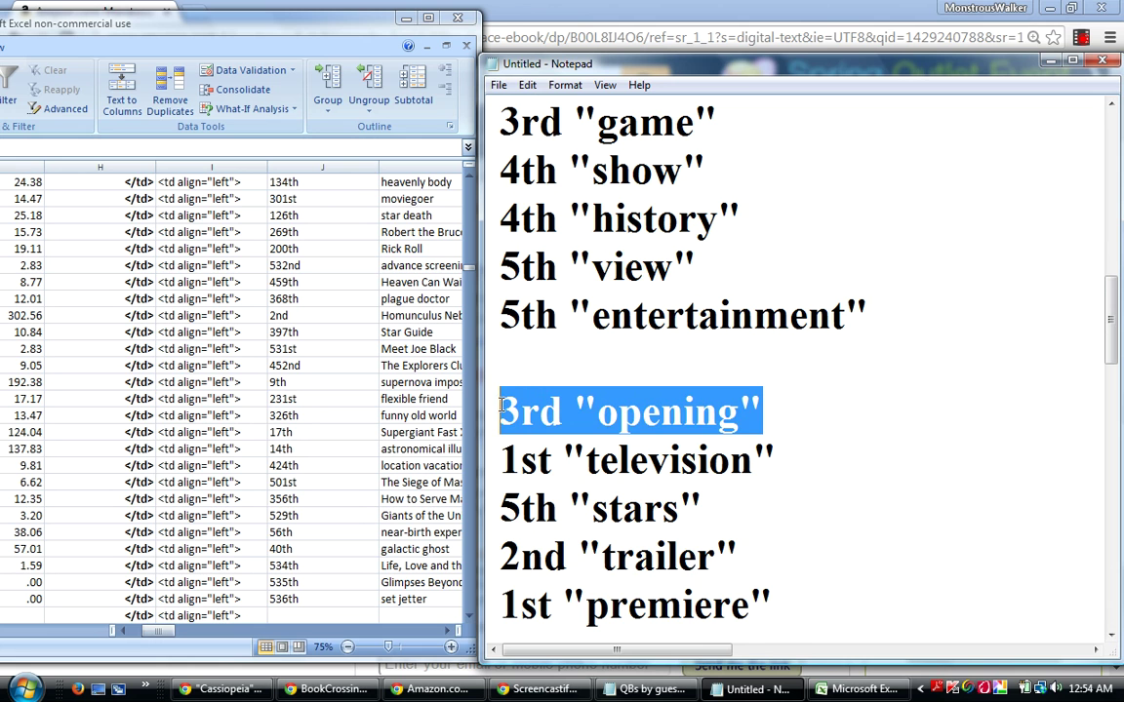
{"action": "right_click", "coordinate": [575, 406]}
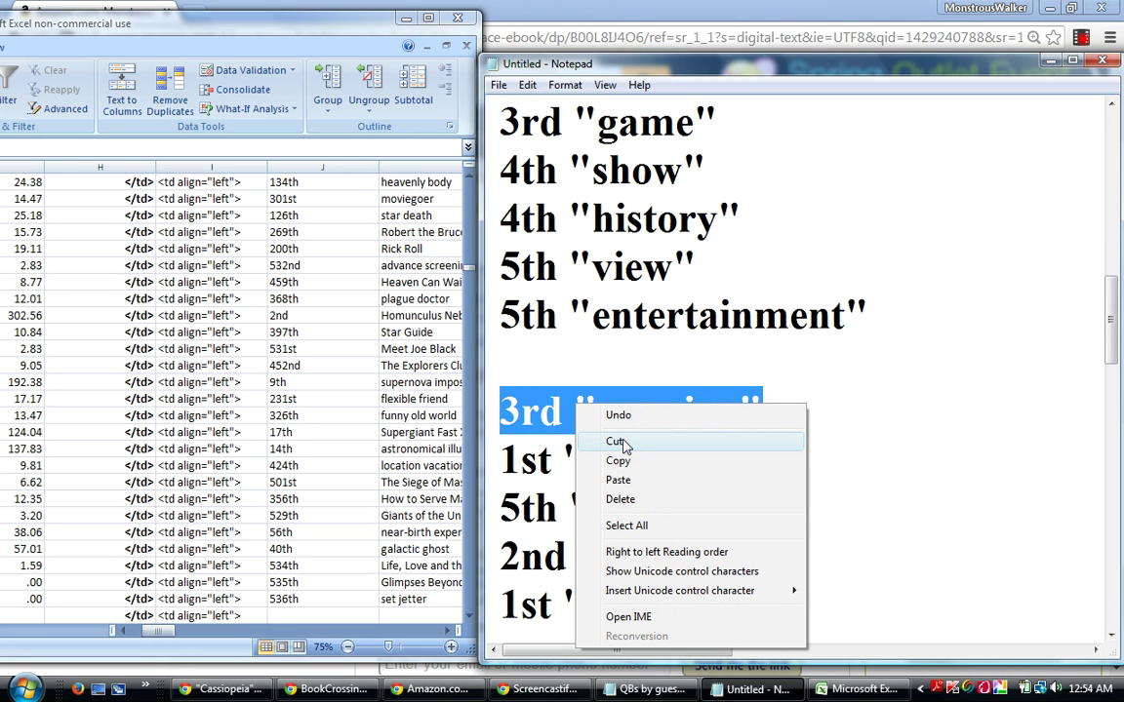
{"action": "left_click", "coordinate": [617, 442]}
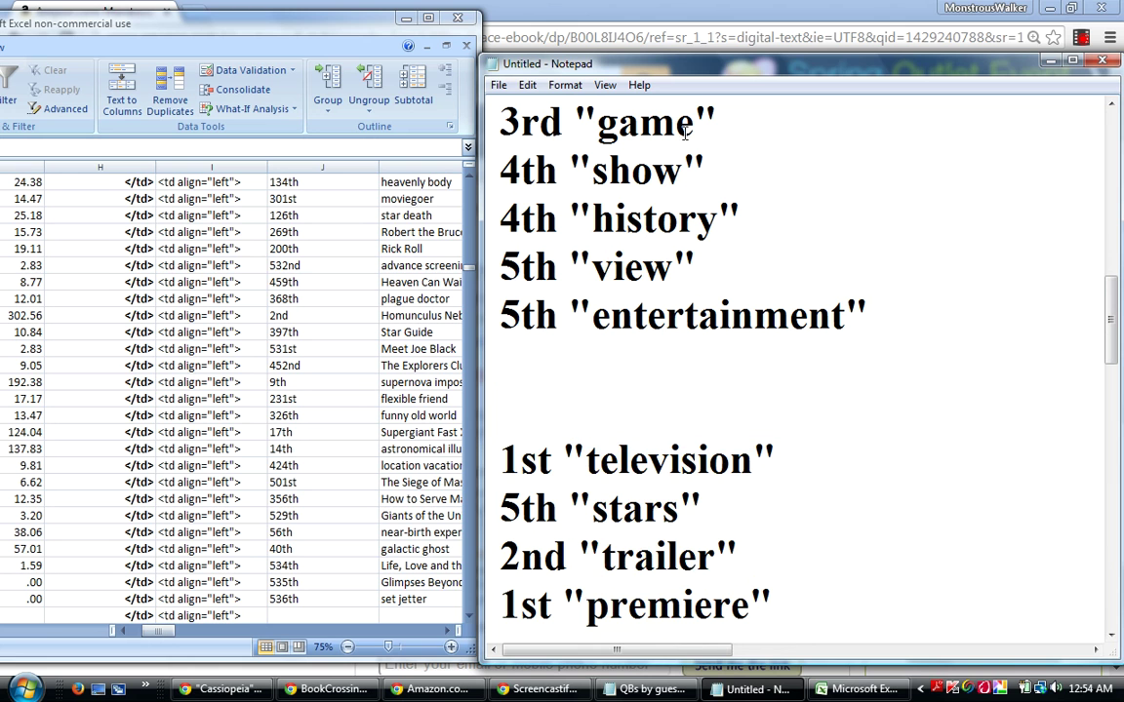
{"action": "left_click", "coordinate": [731, 117]}
{"action": "key", "text": "Return"}
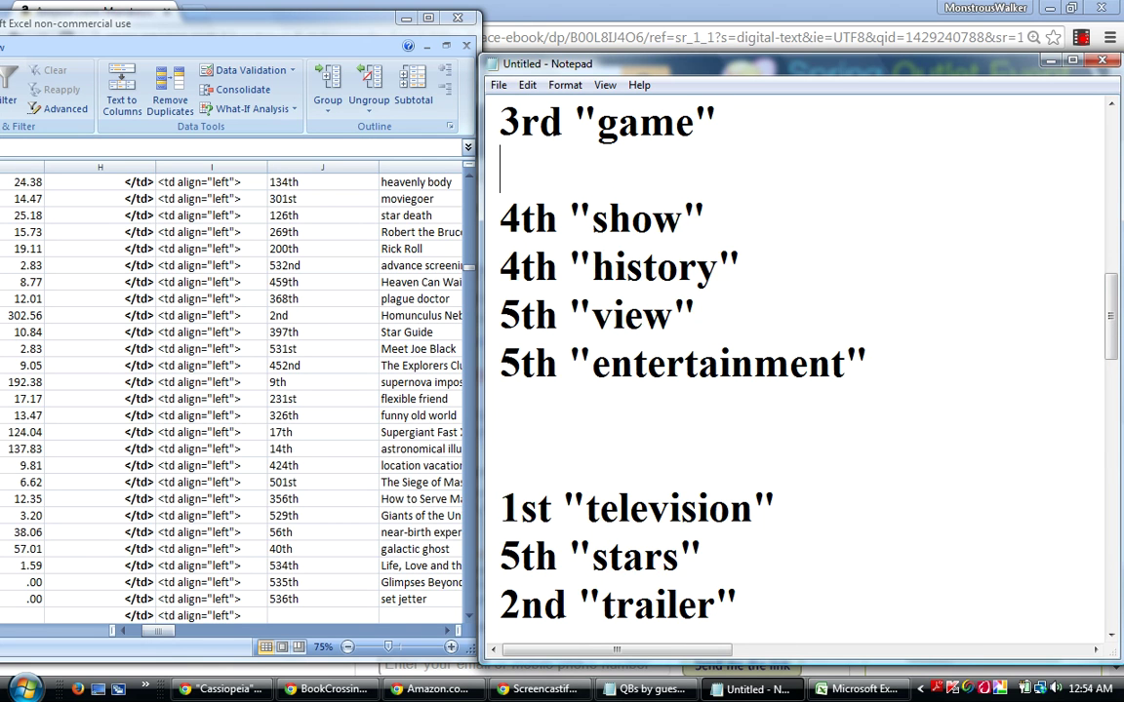
{"action": "right_click", "coordinate": [552, 171]}
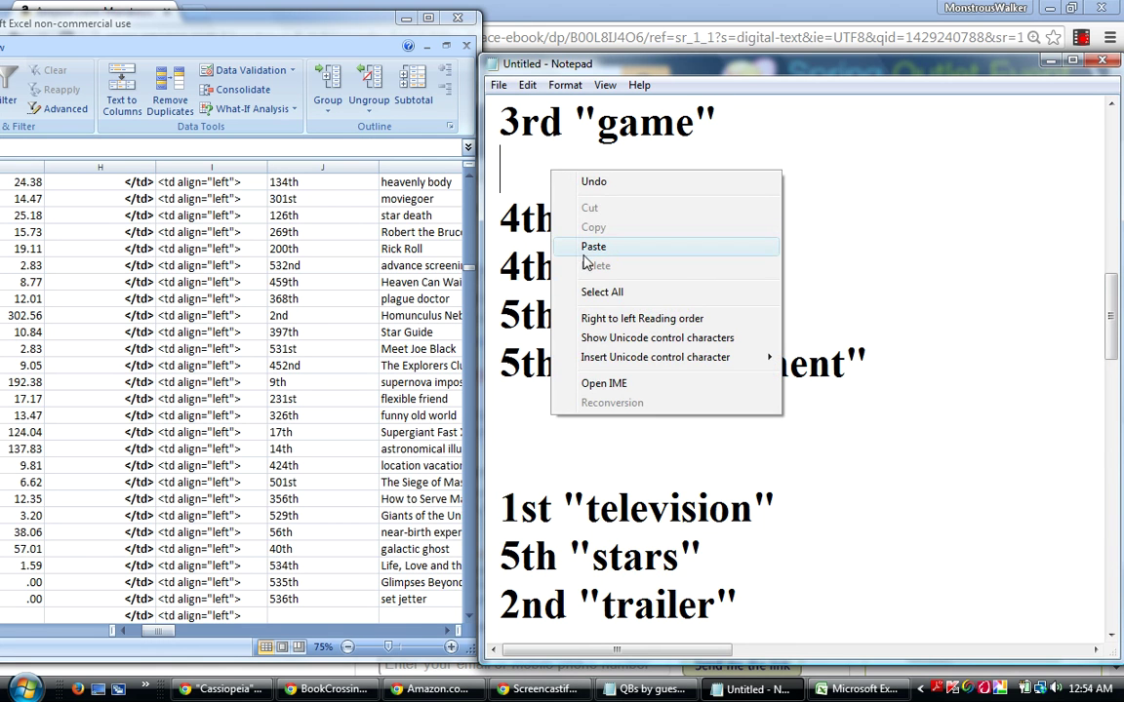
{"action": "left_click", "coordinate": [592, 247]}
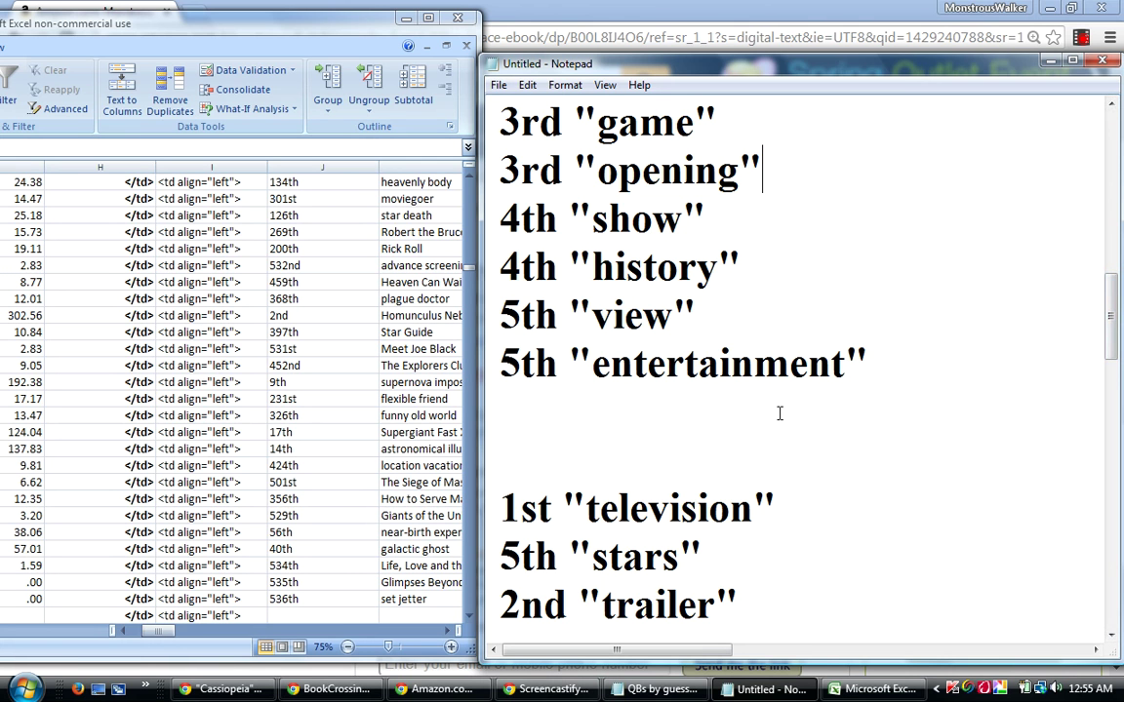
Cut the 1st "television" line and paste it on a new line under 1st "story".
{"action": "left_click_drag", "start_coordinate": [781, 508], "coordinate": [506, 511]}
{"action": "right_click", "coordinate": [535, 503]}
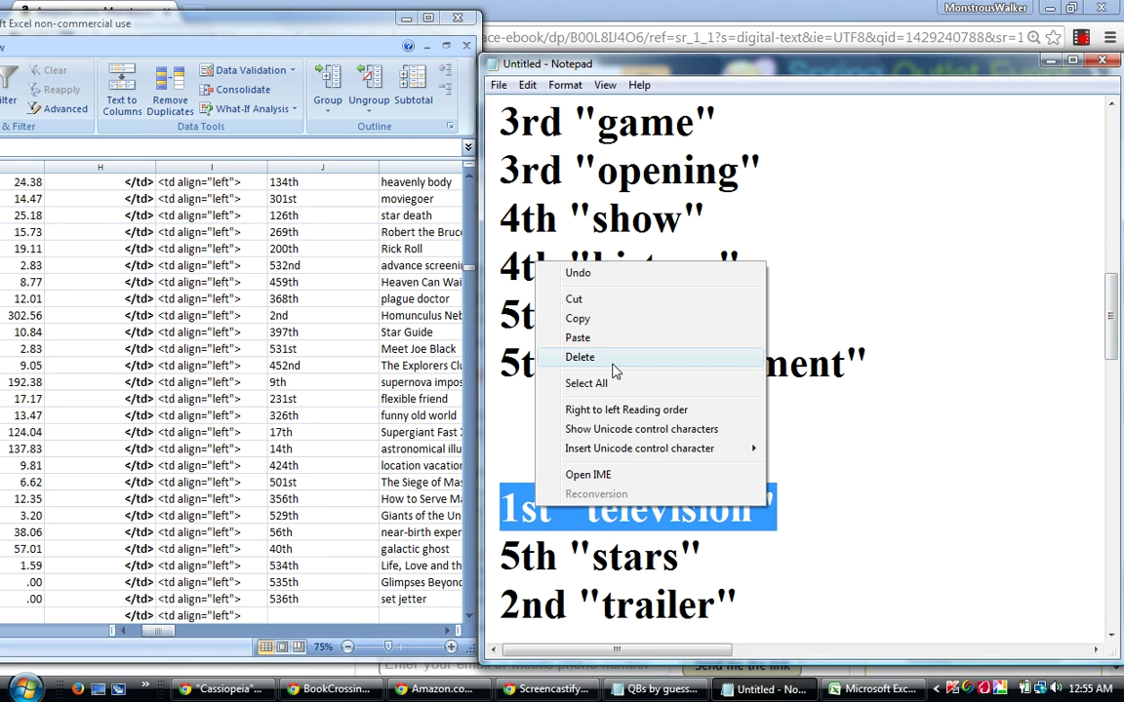
{"action": "left_click", "coordinate": [579, 299]}
{"action": "left_click_drag", "start_coordinate": [1113, 315], "coordinate": [1019, 224]}
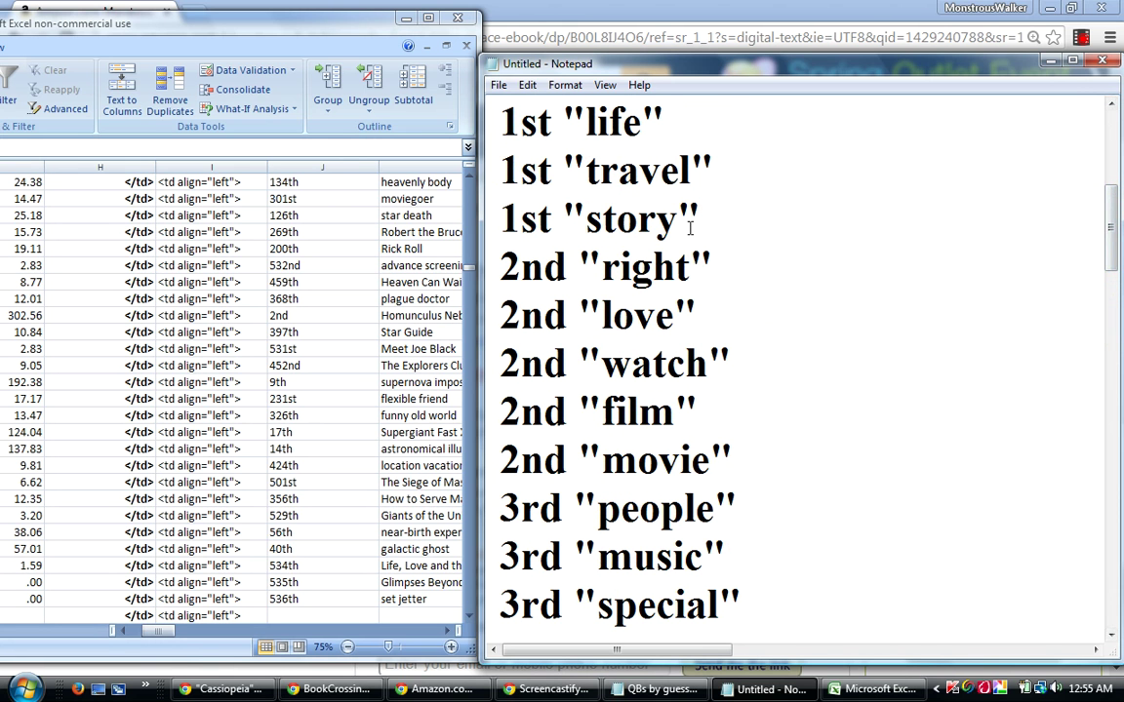
{"action": "left_click", "coordinate": [730, 217]}
{"action": "key", "text": "Return"}
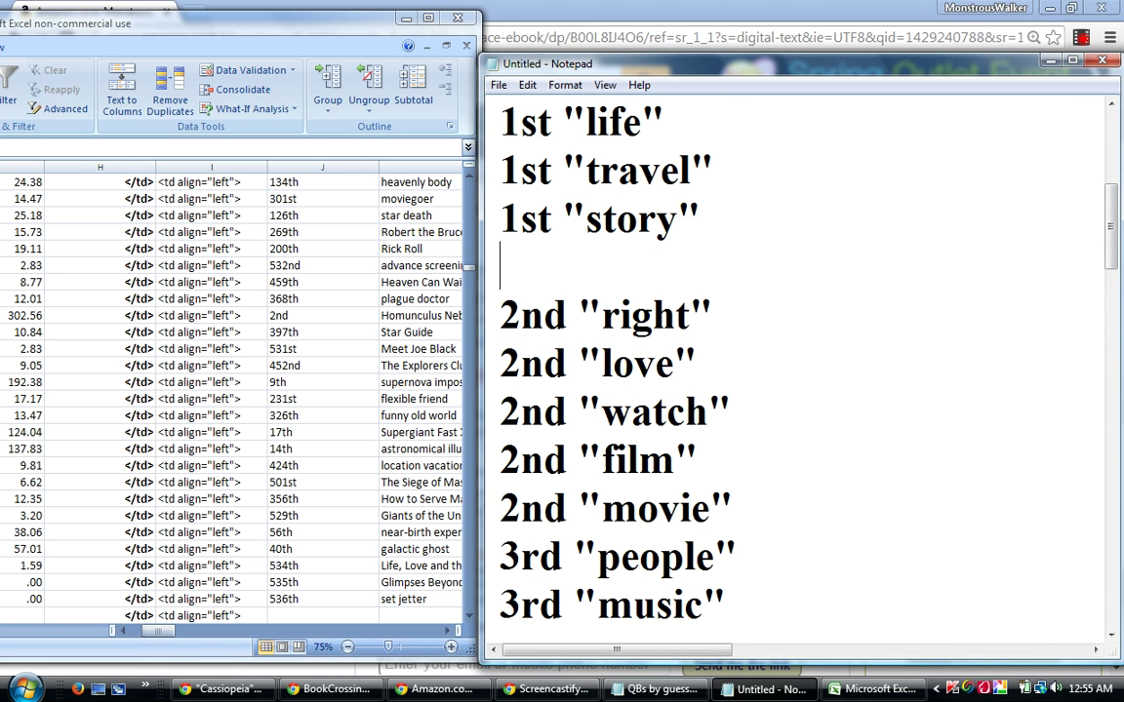
{"action": "right_click", "coordinate": [529, 266]}
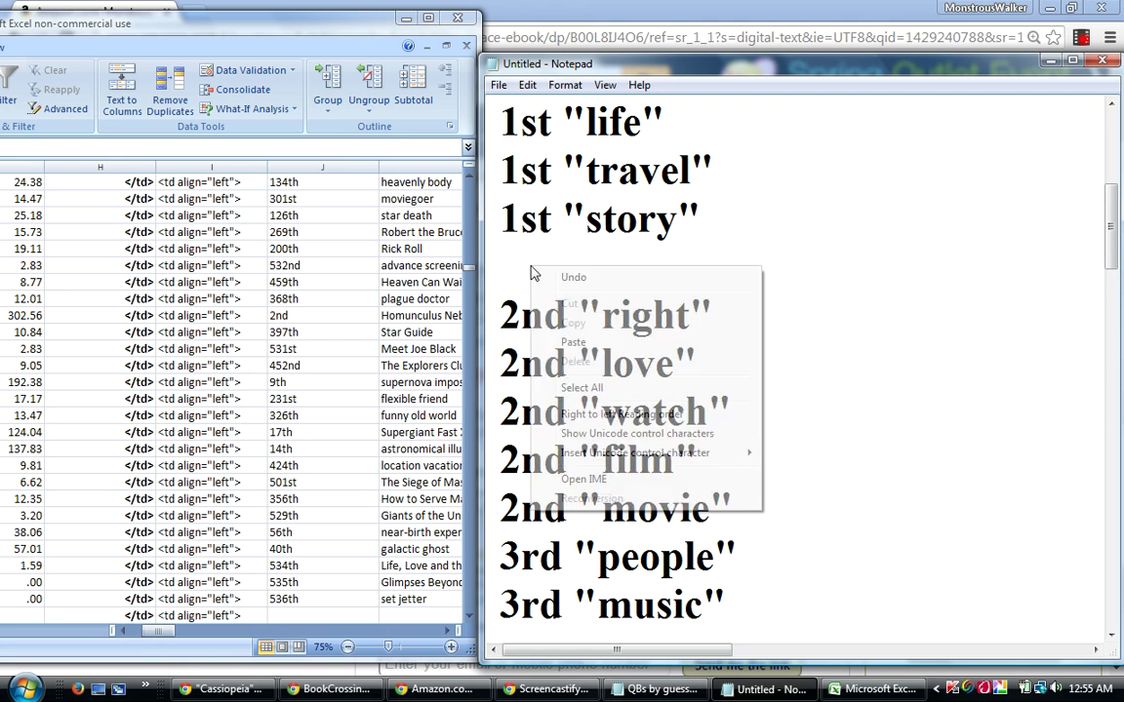
{"action": "left_click", "coordinate": [572, 344]}
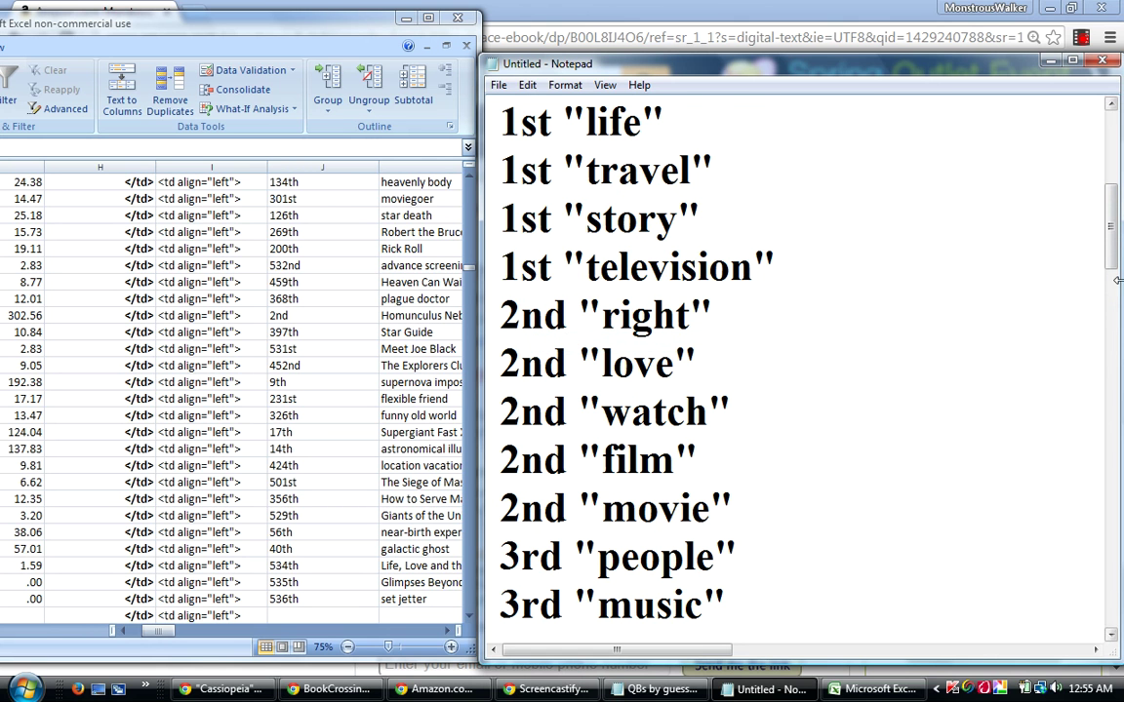
{"action": "left_click_drag", "start_coordinate": [1114, 232], "coordinate": [1119, 329]}
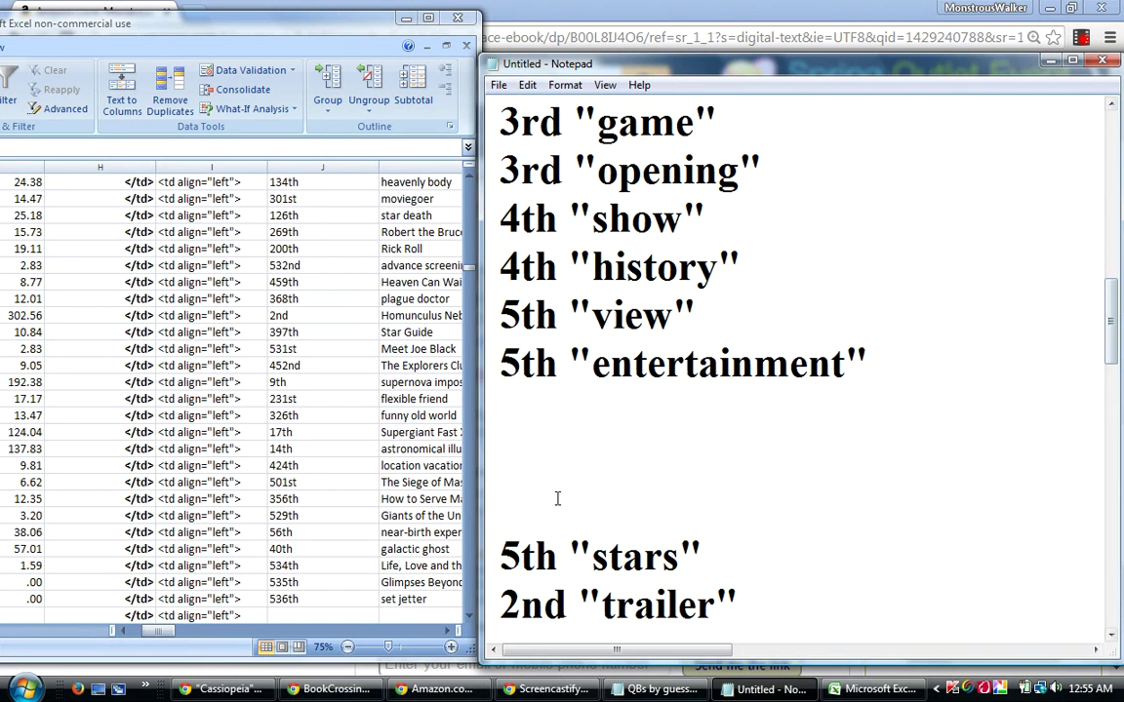
Remove the blank lines above 5th "stars", then relocate 2nd "trailer" beneath 2nd "movie".
{"action": "left_click", "coordinate": [499, 557]}
{"action": "key", "text": "BackSpace"}
{"action": "key", "text": "BackSpace"}
{"action": "key", "text": "BackSpace"}
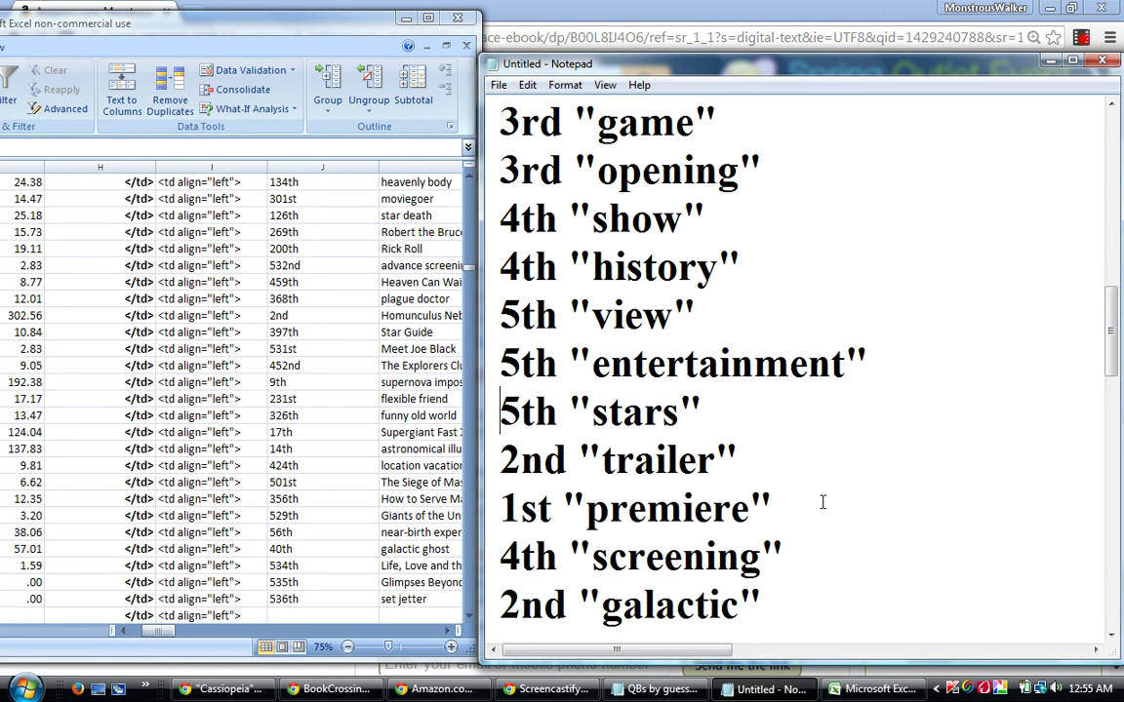
{"action": "left_click_drag", "start_coordinate": [765, 451], "coordinate": [459, 454]}
{"action": "right_click", "coordinate": [553, 478]}
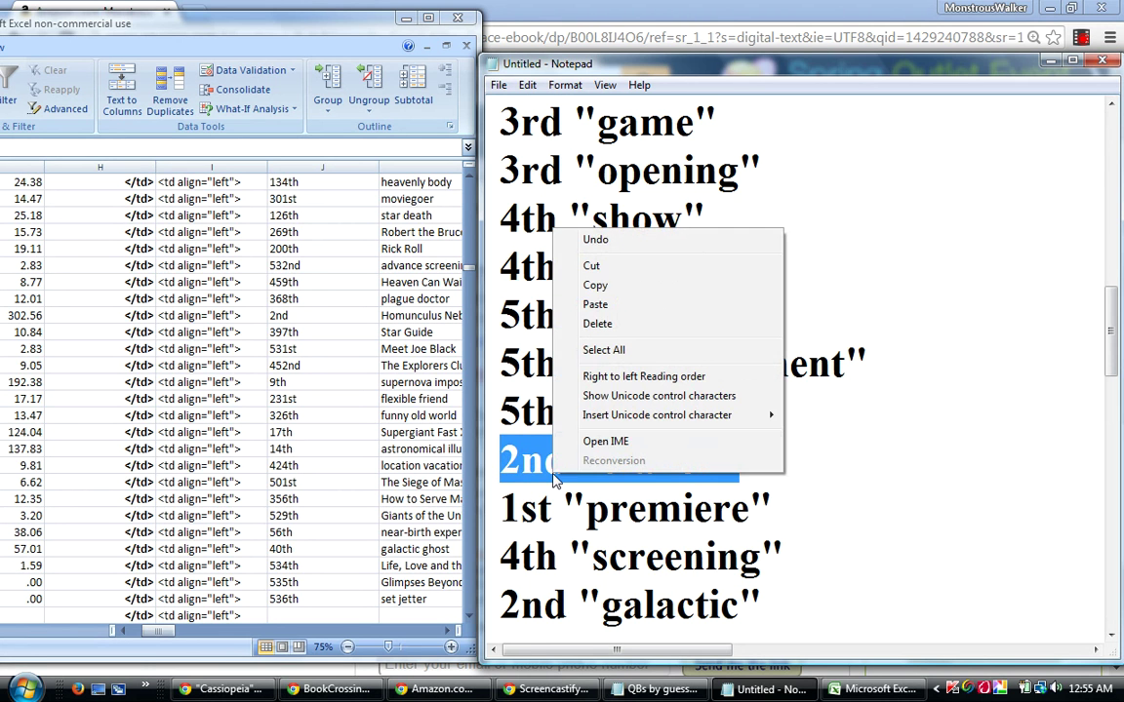
{"action": "left_click", "coordinate": [601, 267]}
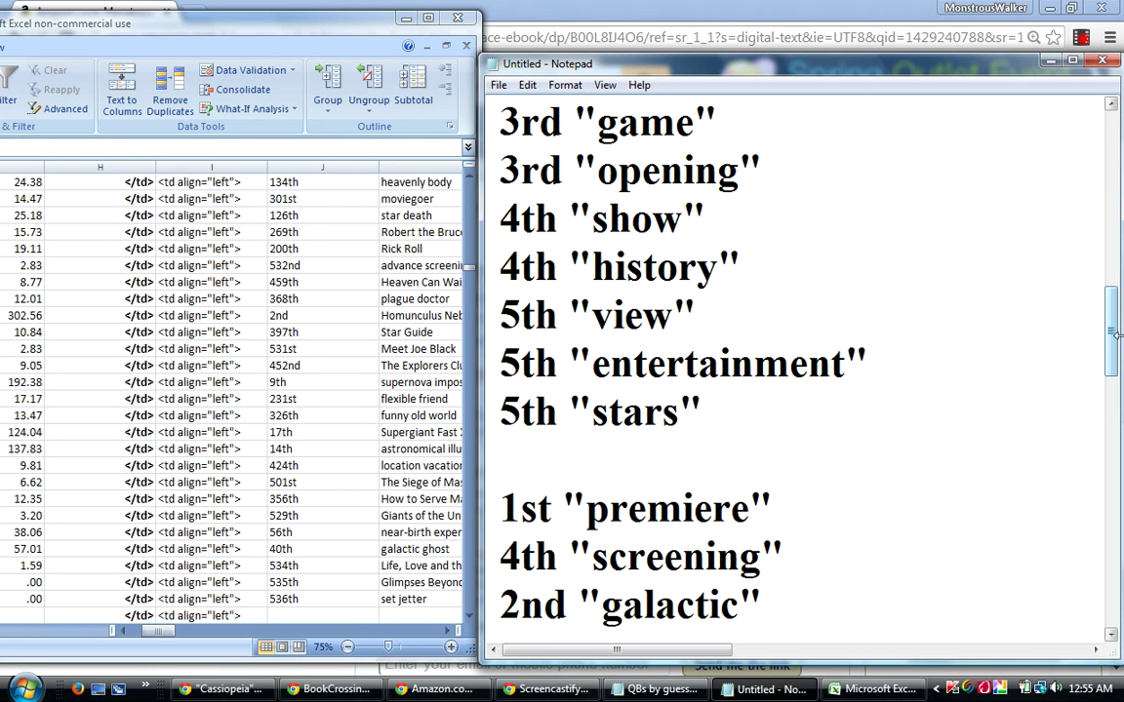
{"action": "scroll", "coordinate": [1112, 303], "scroll_direction": "up", "scroll_amount": 2}
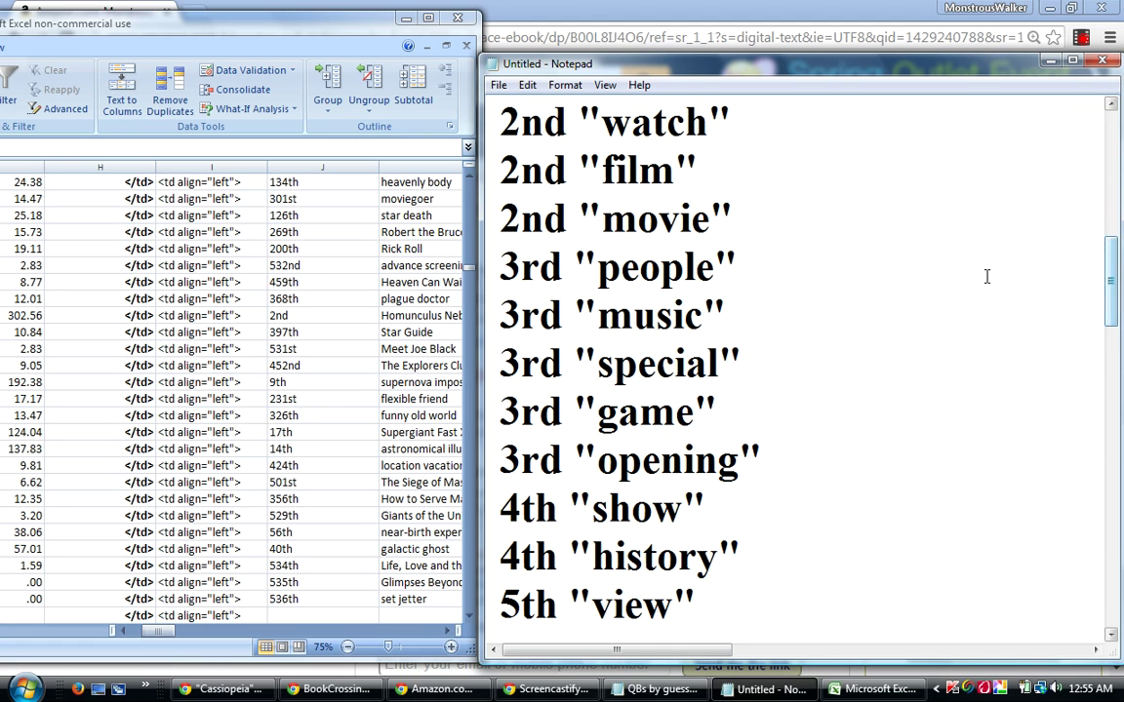
{"action": "left_click", "coordinate": [766, 213]}
{"action": "key", "text": "Return"}
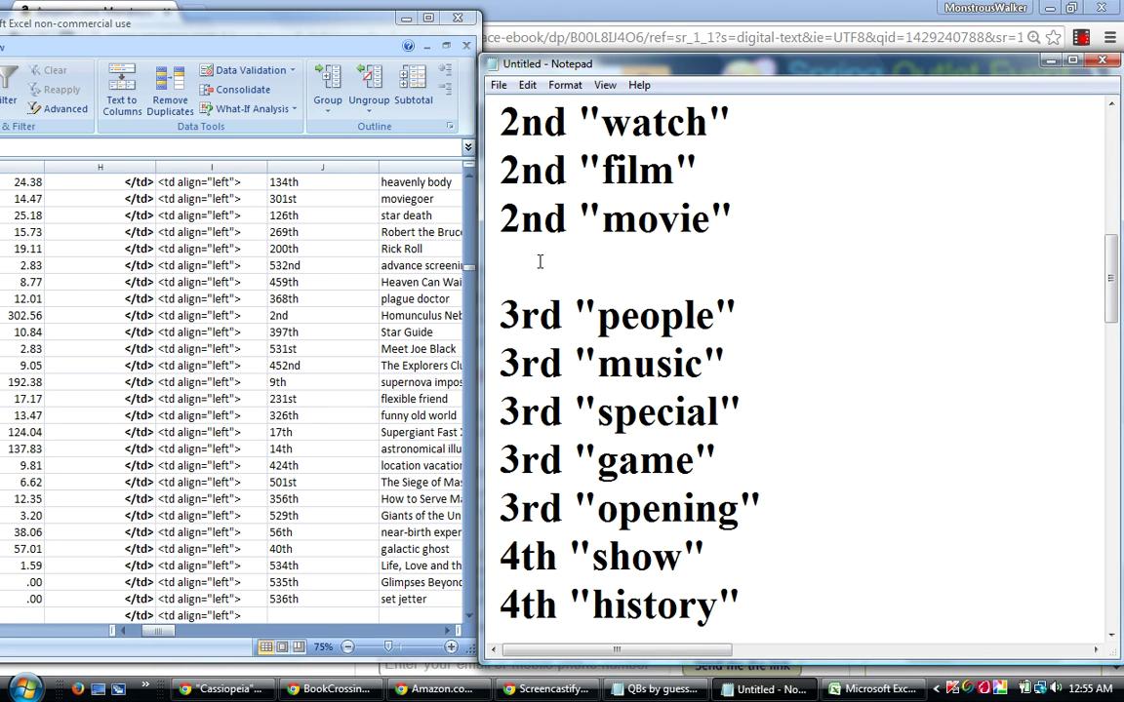
{"action": "right_click", "coordinate": [543, 263]}
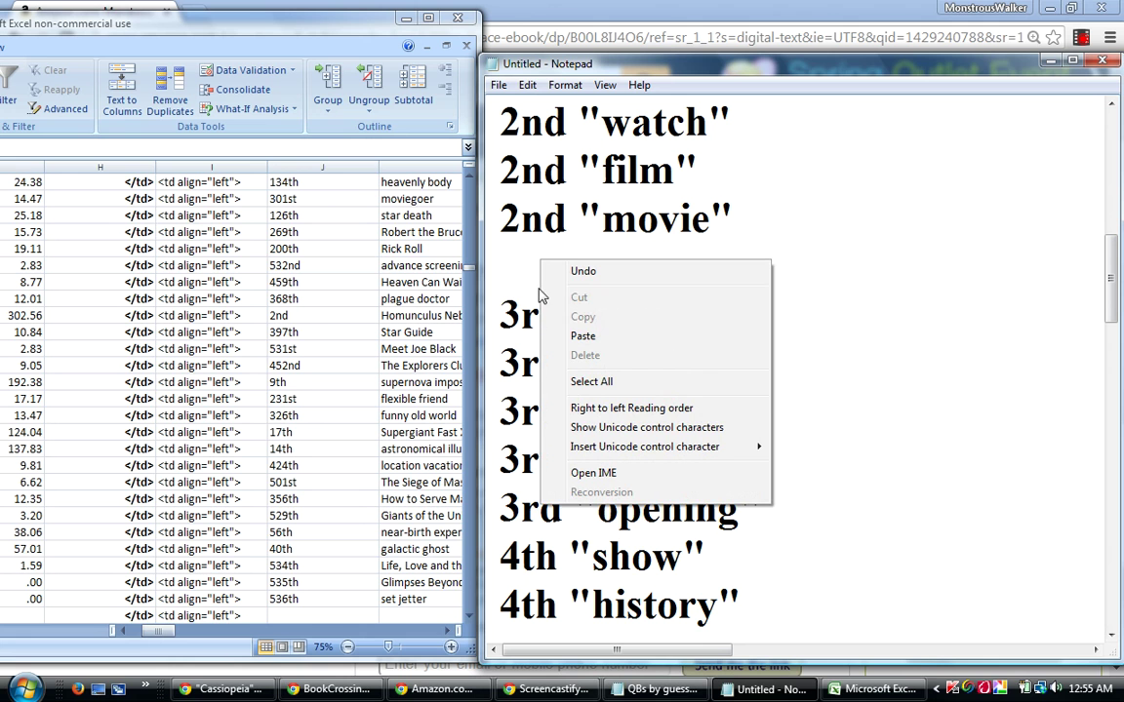
{"action": "left_click", "coordinate": [566, 336]}
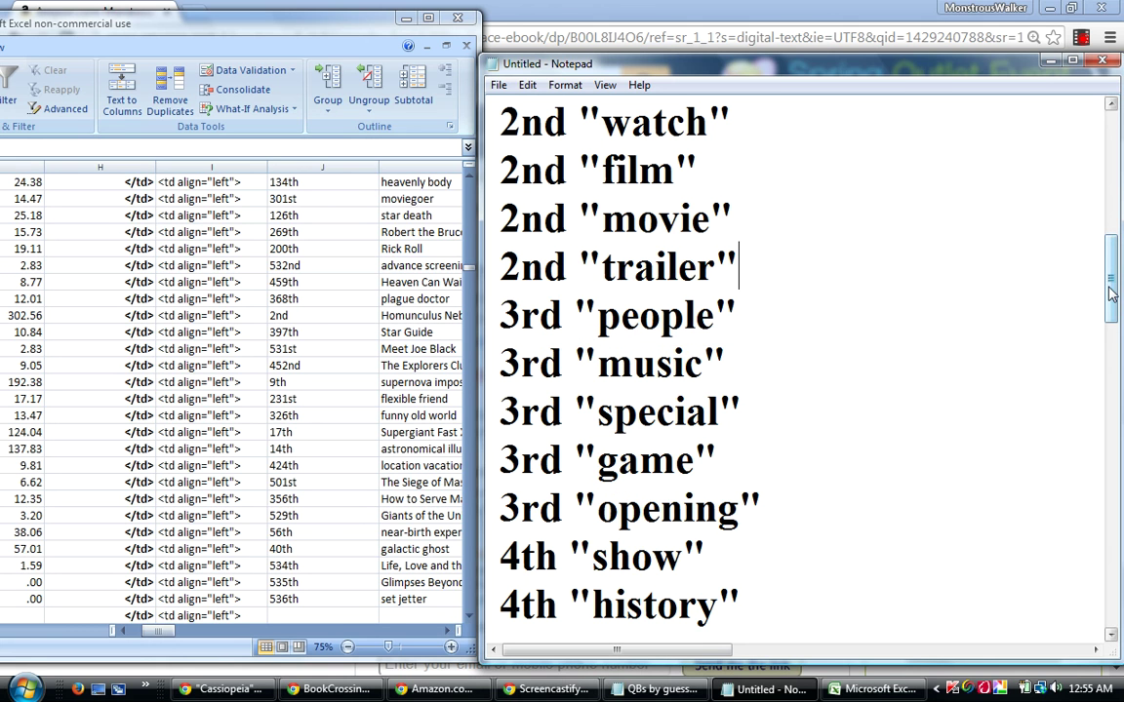
{"action": "left_click_drag", "start_coordinate": [1113, 298], "coordinate": [1120, 265]}
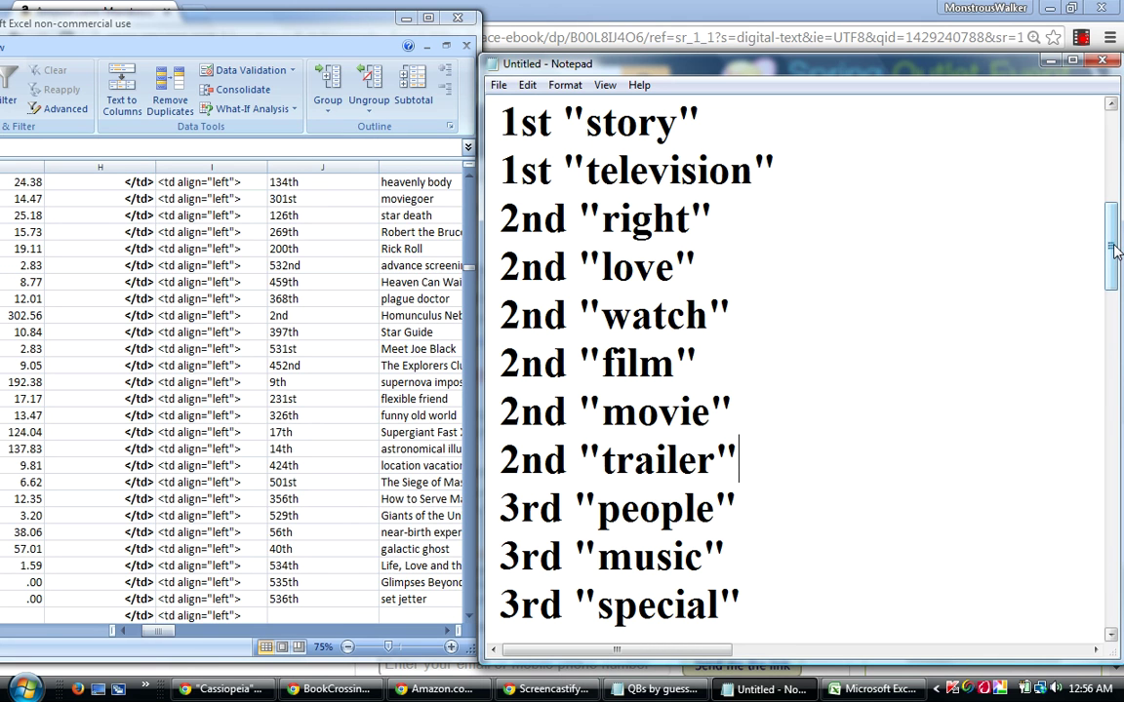
{"action": "left_click_drag", "start_coordinate": [1115, 252], "coordinate": [1115, 262]}
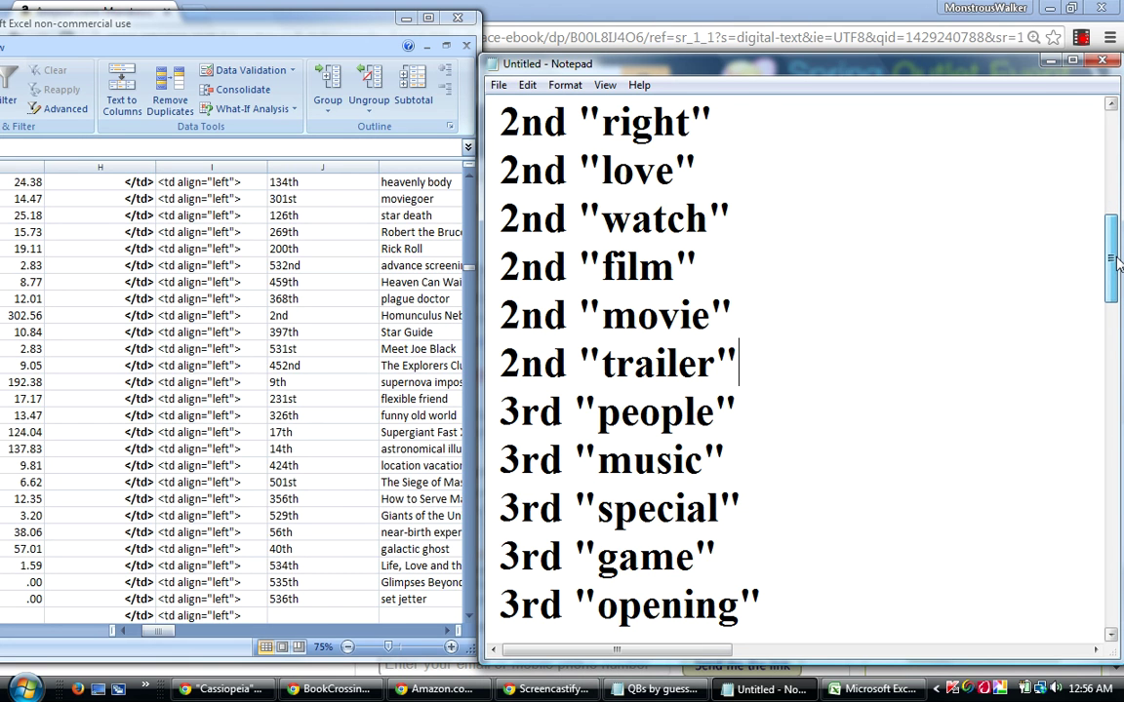
{"action": "left_click_drag", "start_coordinate": [1117, 258], "coordinate": [1115, 329]}
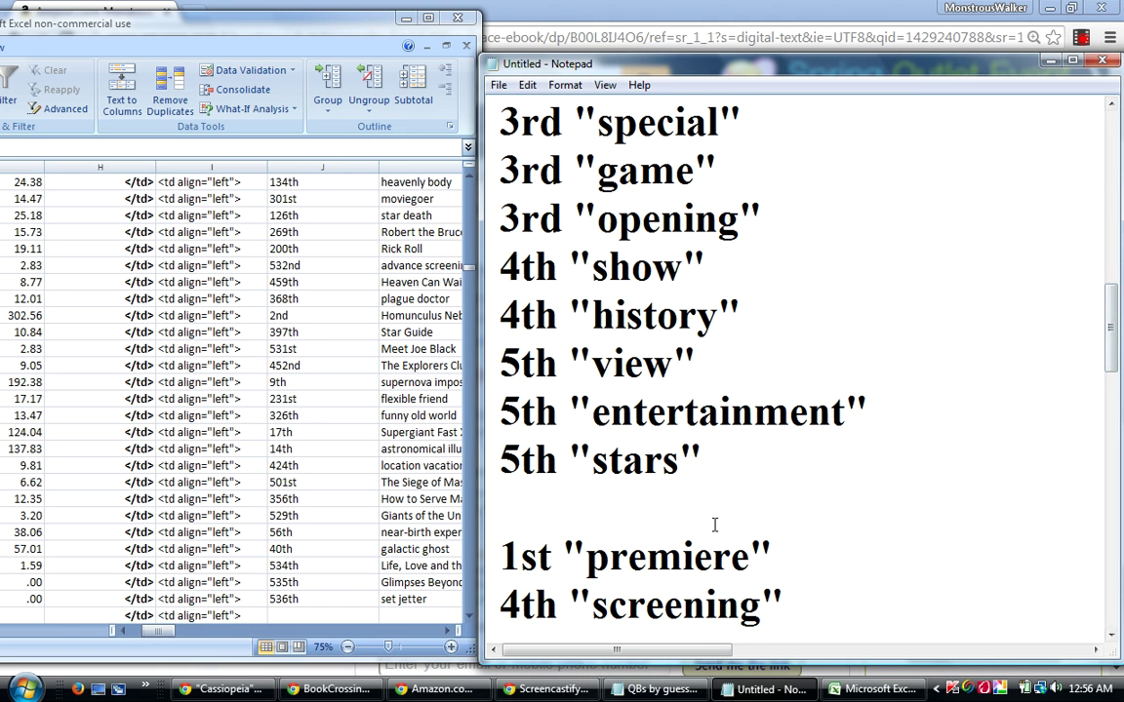
Cut the 1st "premiere" line and paste it on a new line below 1st "television".
{"action": "left_click_drag", "start_coordinate": [777, 556], "coordinate": [490, 554]}
{"action": "key", "text": "ctrl+c"}
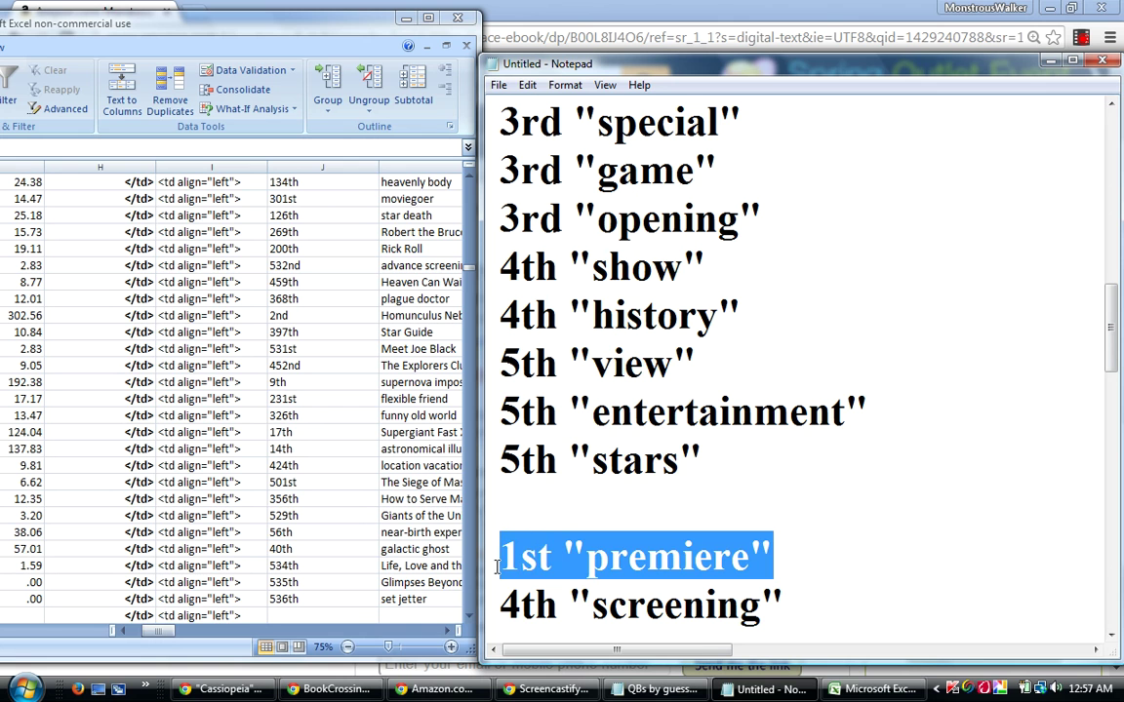
{"action": "right_click", "coordinate": [545, 556]}
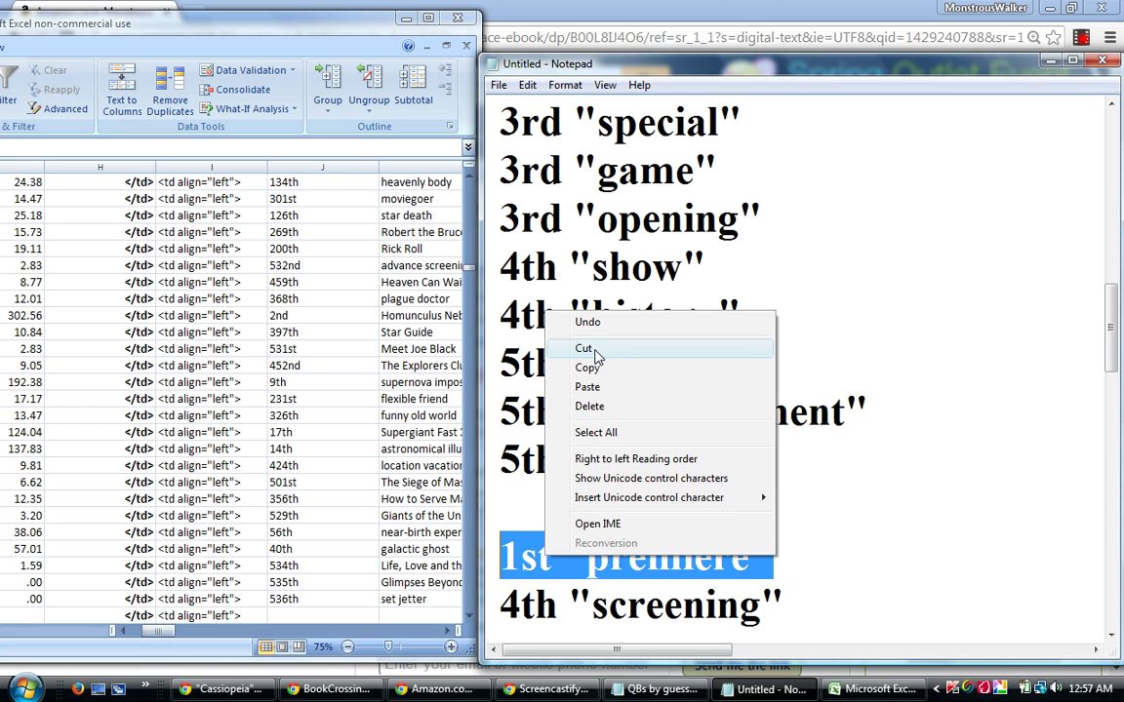
{"action": "left_click", "coordinate": [597, 349]}
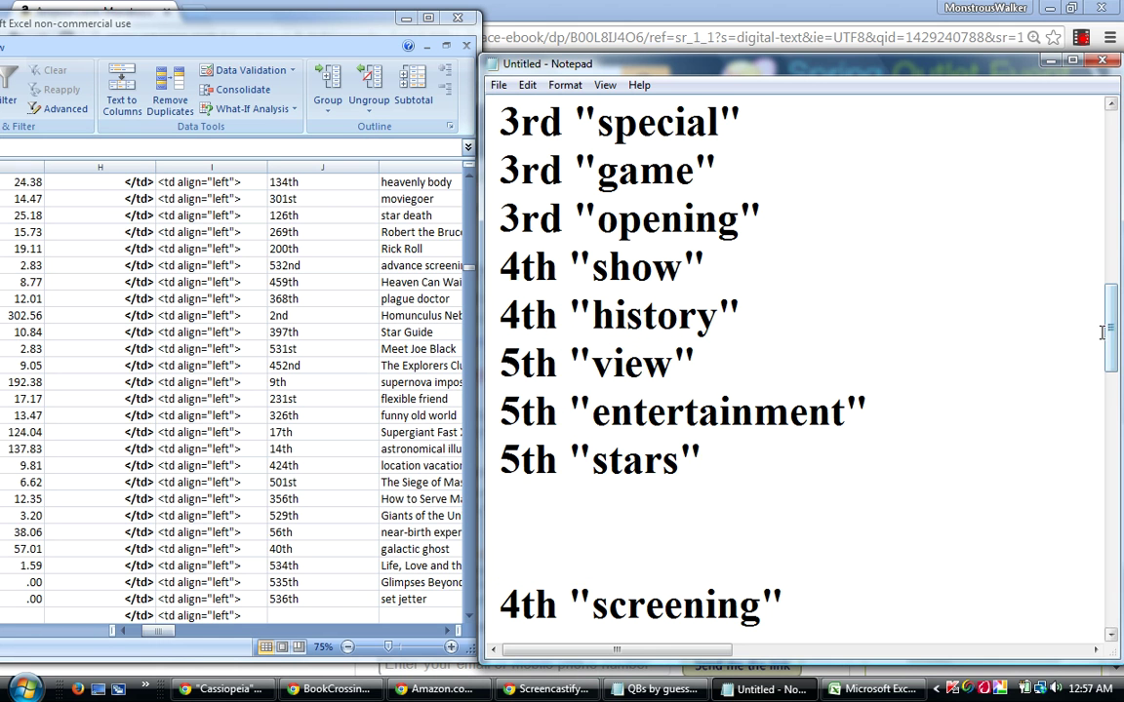
{"action": "left_click_drag", "start_coordinate": [1112, 339], "coordinate": [1119, 257]}
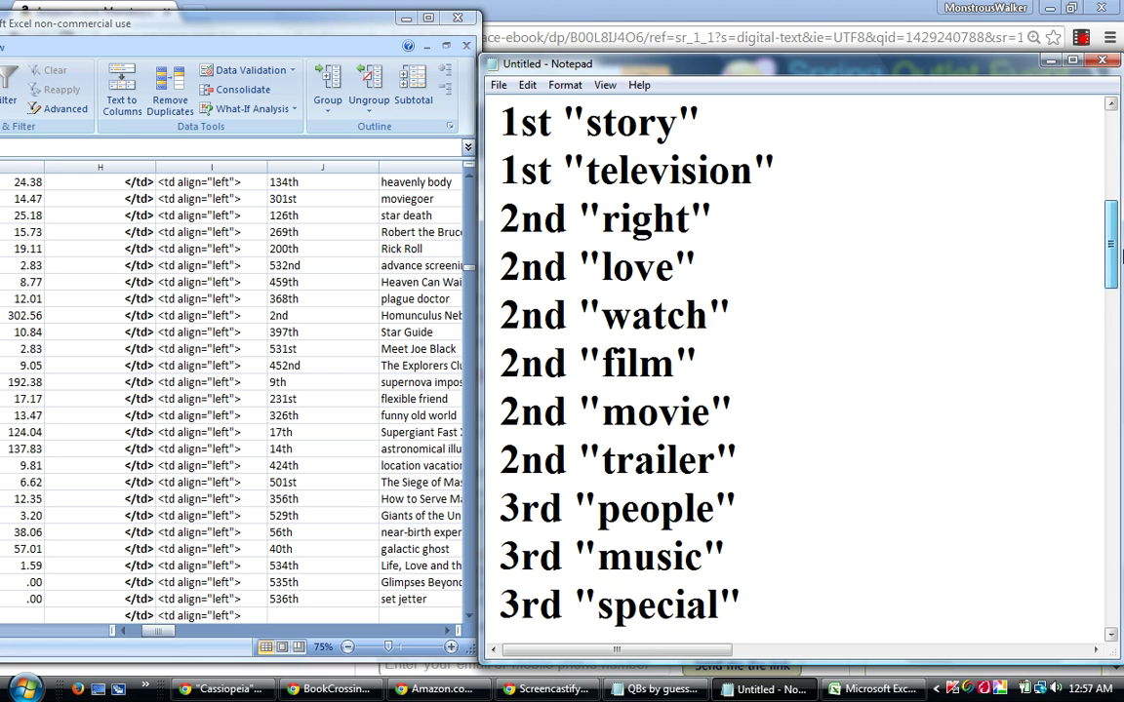
{"action": "left_click", "coordinate": [820, 170]}
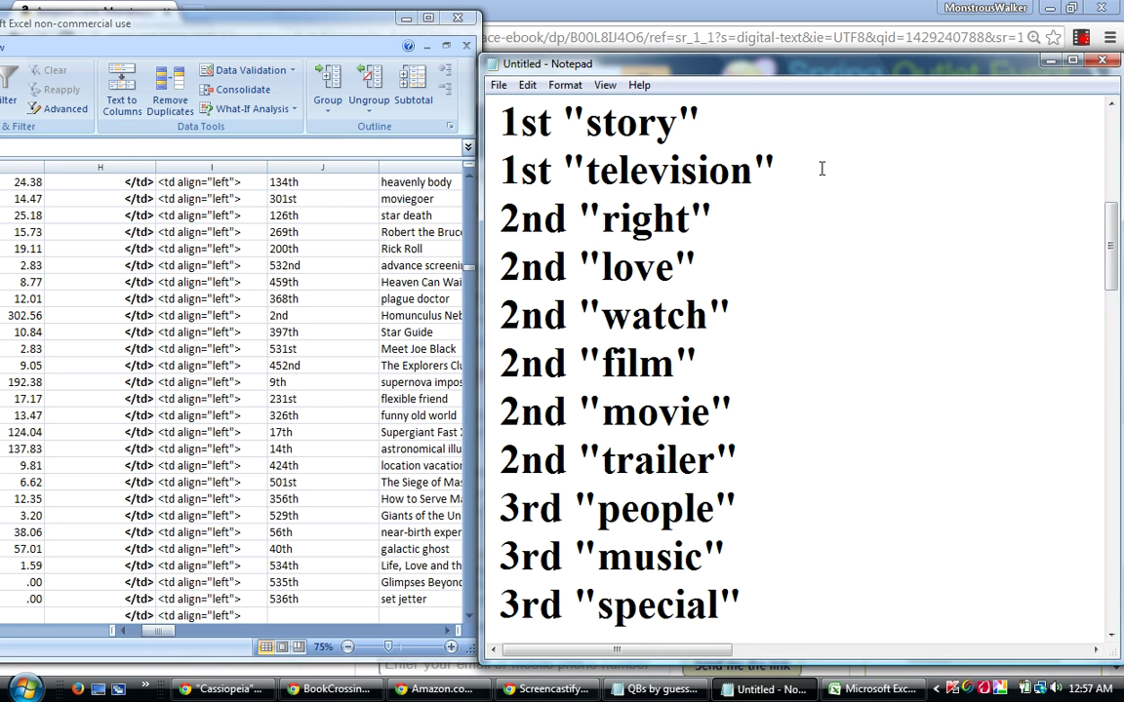
{"action": "key", "text": "Return"}
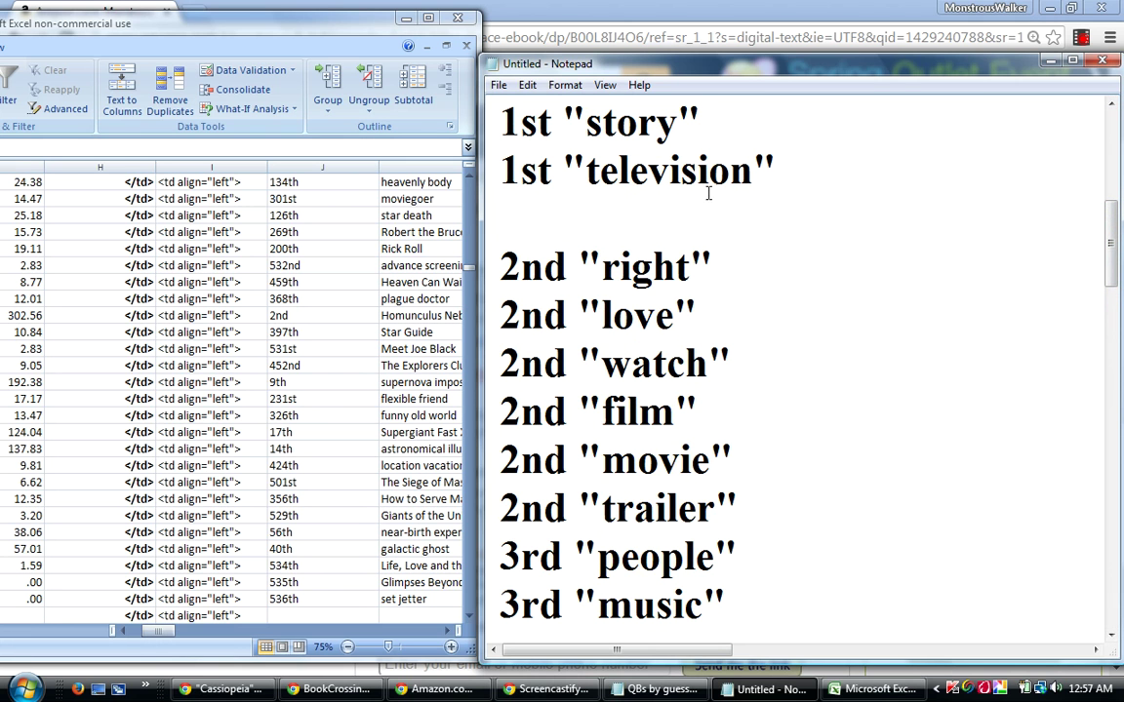
{"action": "right_click", "coordinate": [597, 209]}
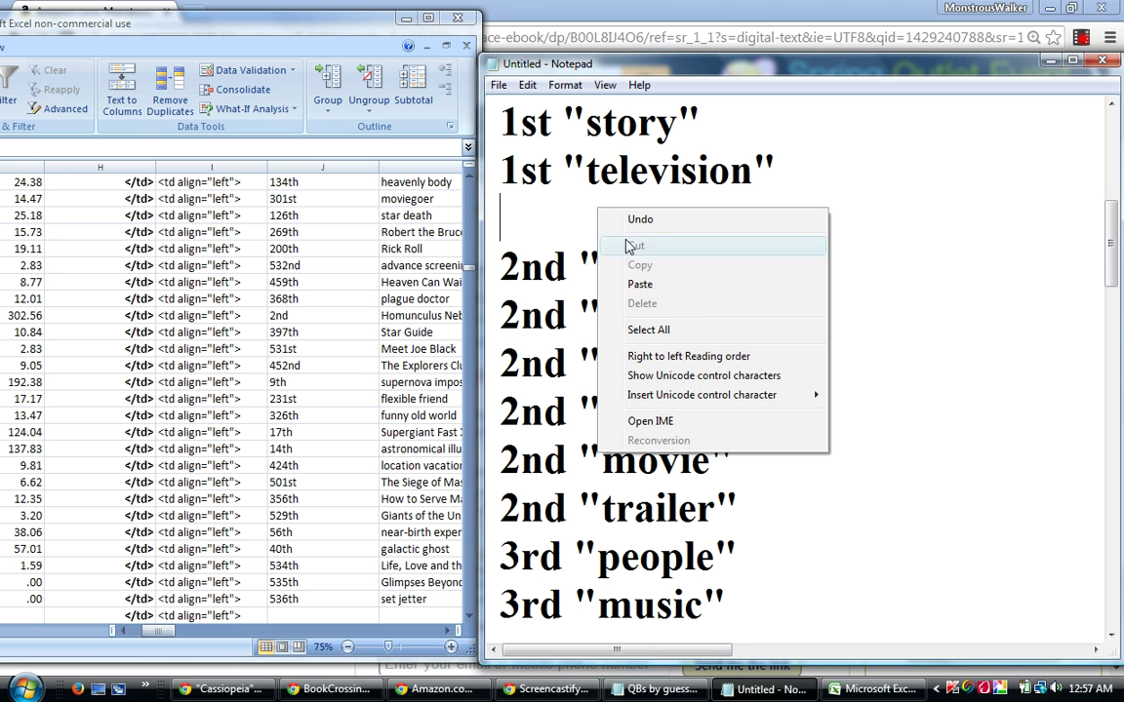
{"action": "left_click", "coordinate": [639, 285]}
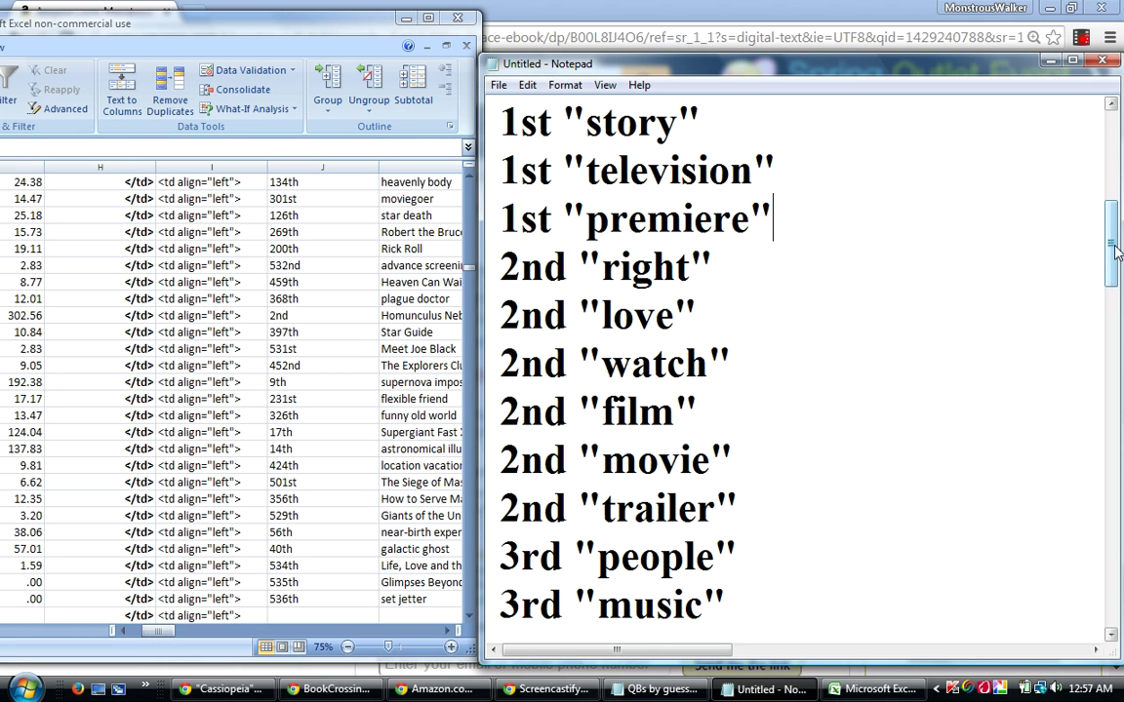
{"action": "left_click_drag", "start_coordinate": [1117, 252], "coordinate": [1118, 256]}
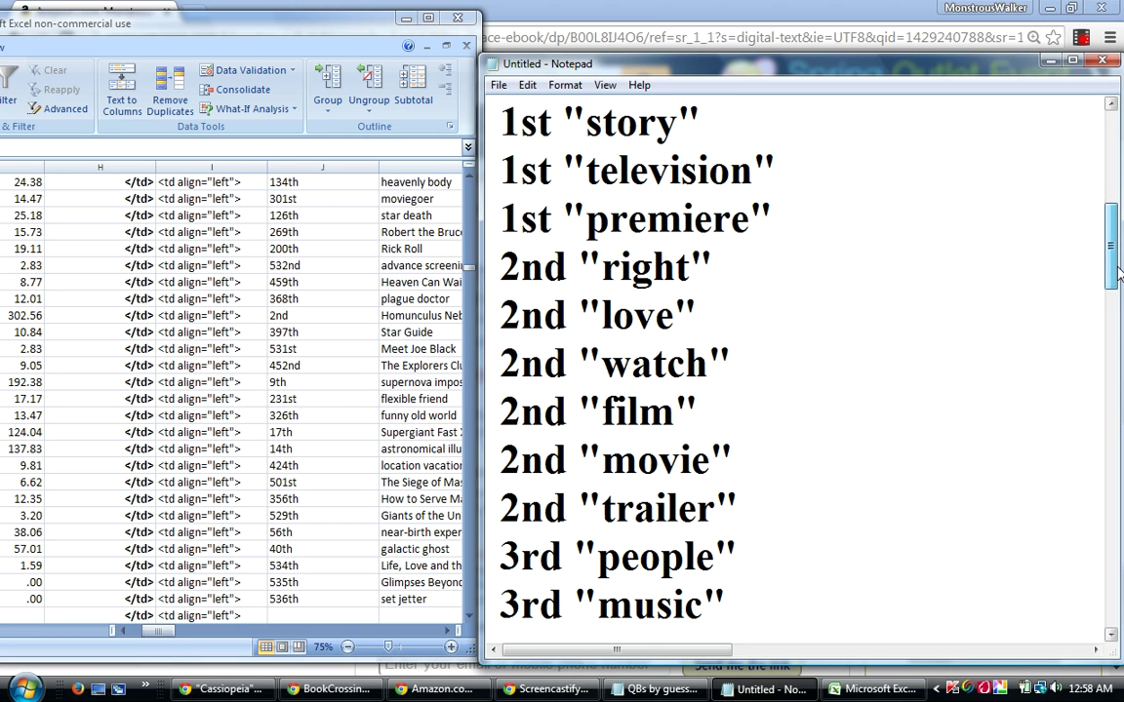
Cut the 4th "screening" line from the bottom and paste it on a new line after 4th "history".
{"action": "left_click_drag", "start_coordinate": [1118, 265], "coordinate": [1118, 273]}
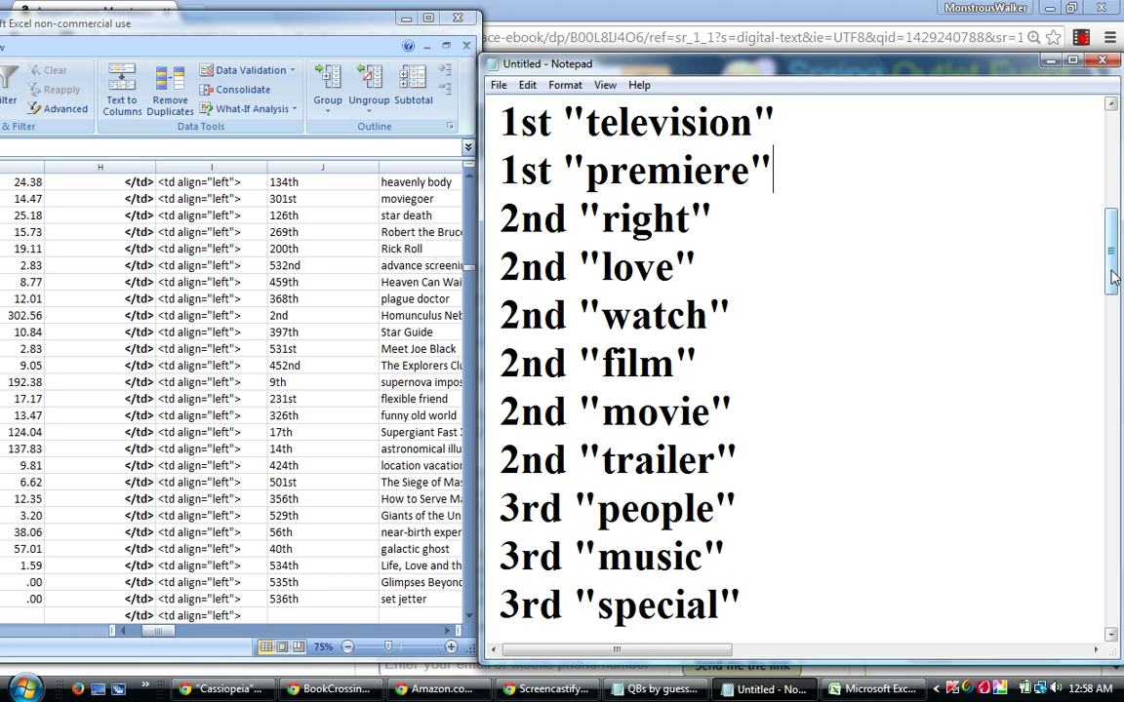
{"action": "left_click_drag", "start_coordinate": [1115, 276], "coordinate": [1118, 319]}
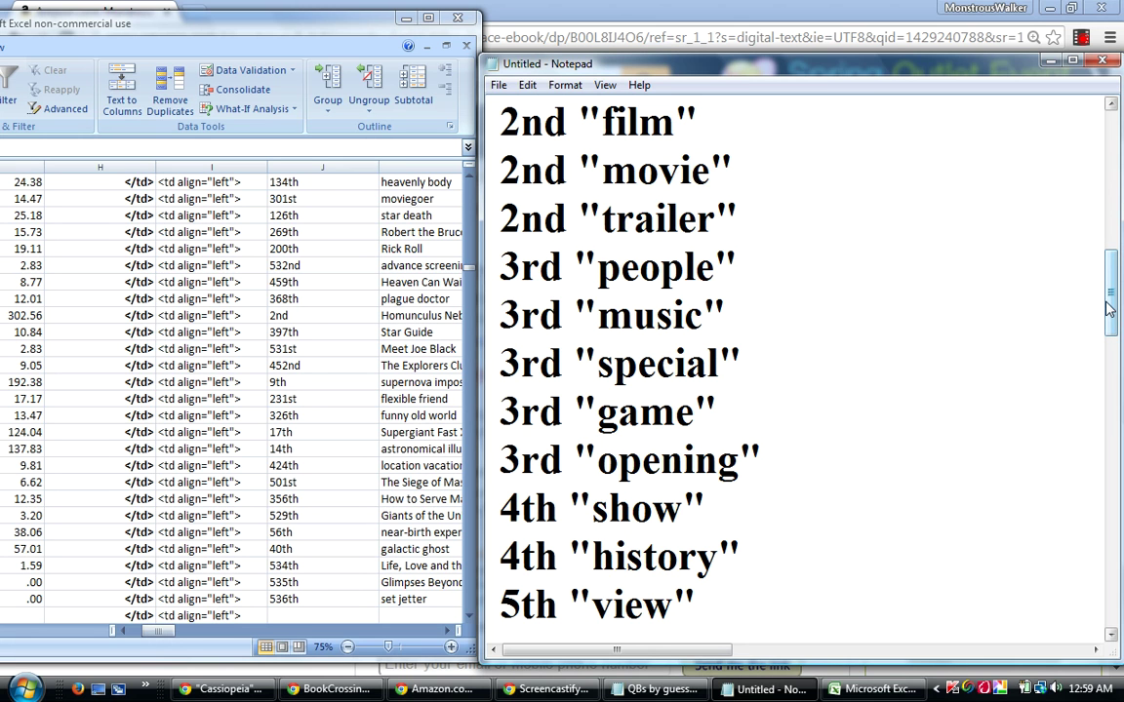
{"action": "left_click_drag", "start_coordinate": [1110, 308], "coordinate": [1120, 343]}
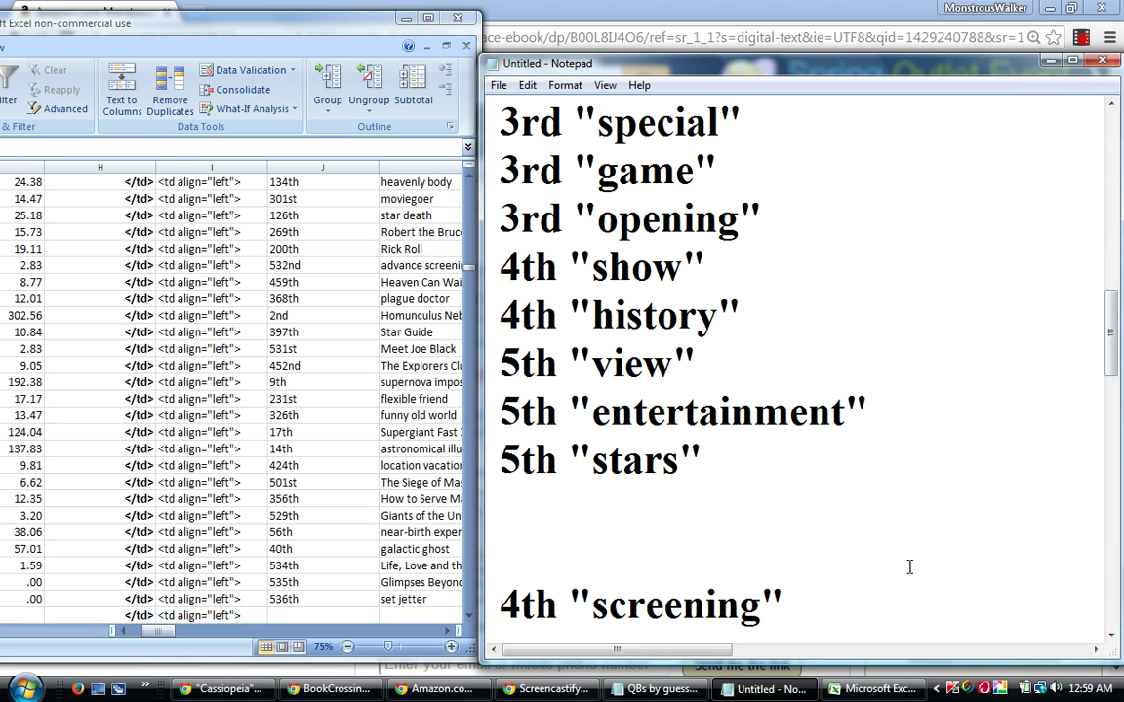
{"action": "left_click", "coordinate": [1112, 635]}
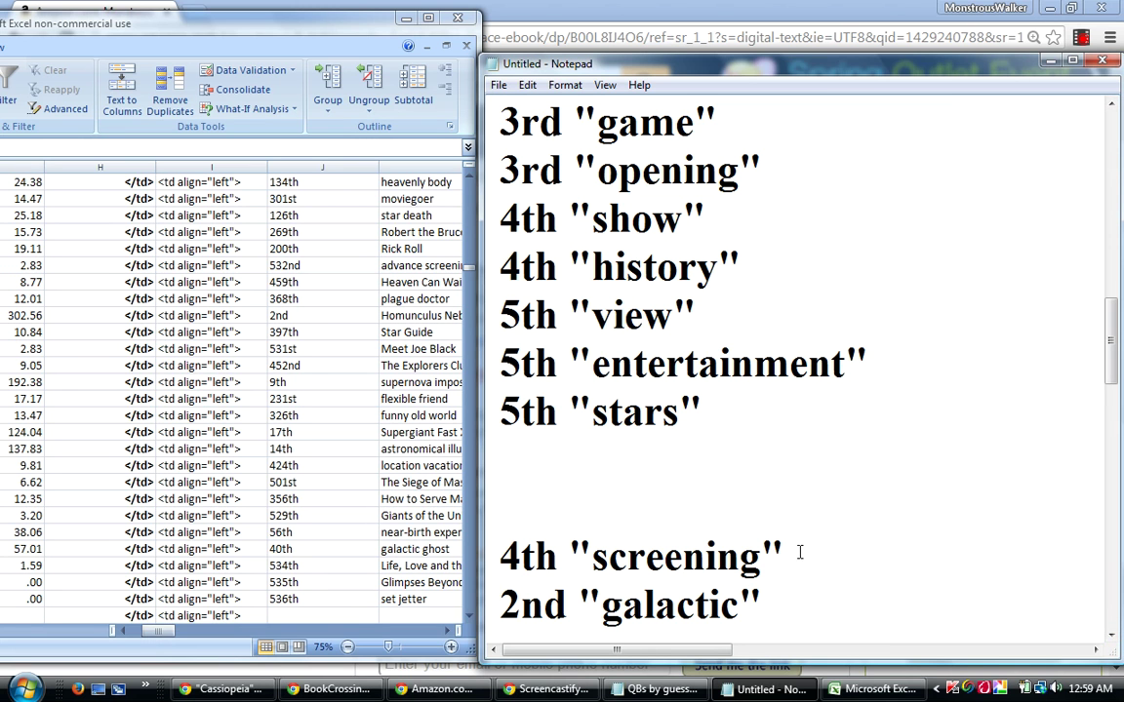
{"action": "left_click_drag", "start_coordinate": [804, 549], "coordinate": [502, 558]}
{"action": "key", "text": "ctrl+c"}
{"action": "right_click", "coordinate": [543, 558]}
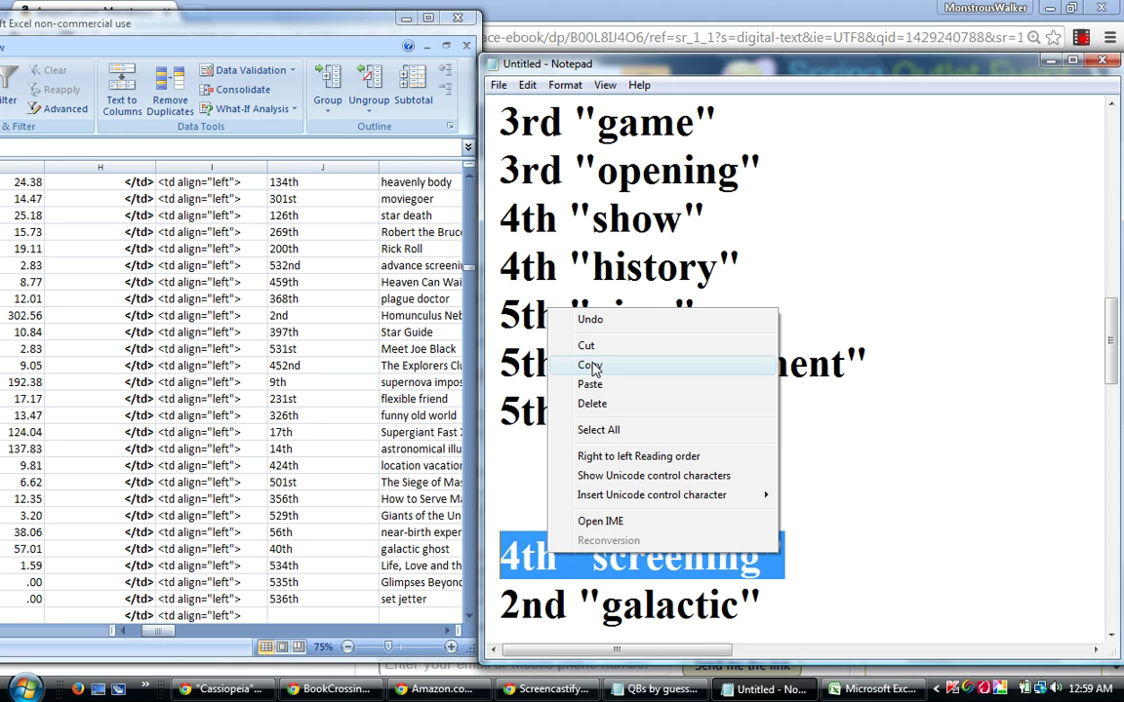
{"action": "left_click", "coordinate": [587, 348]}
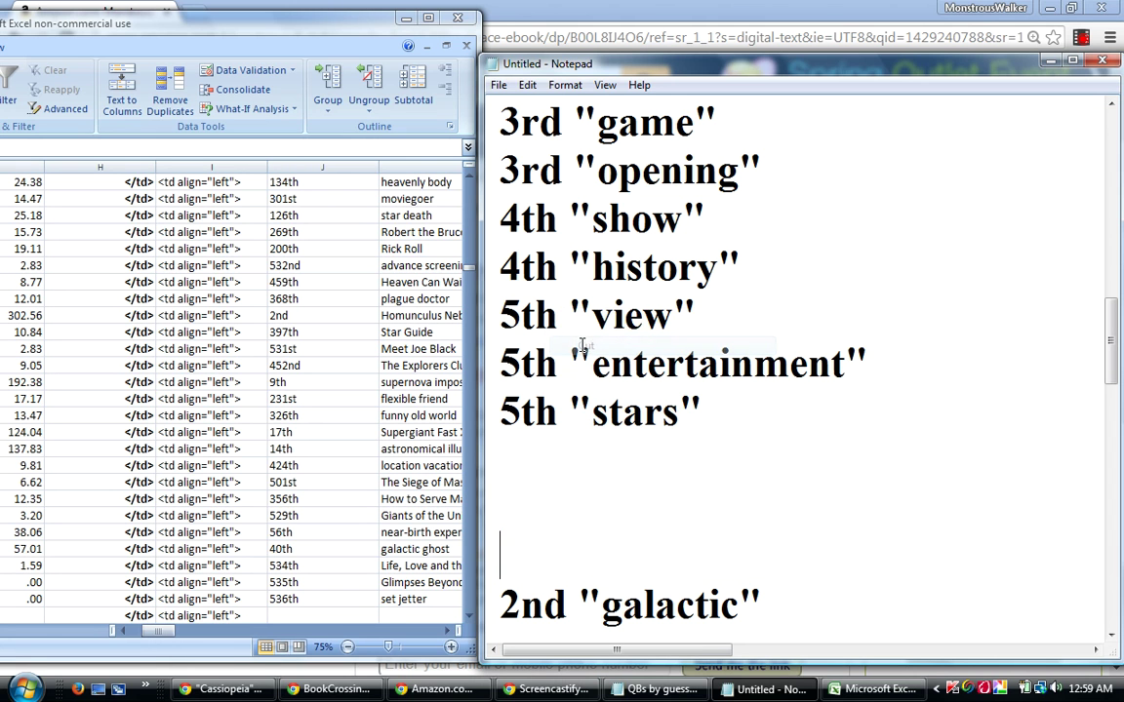
{"action": "left_click", "coordinate": [756, 266]}
{"action": "key", "text": "Return"}
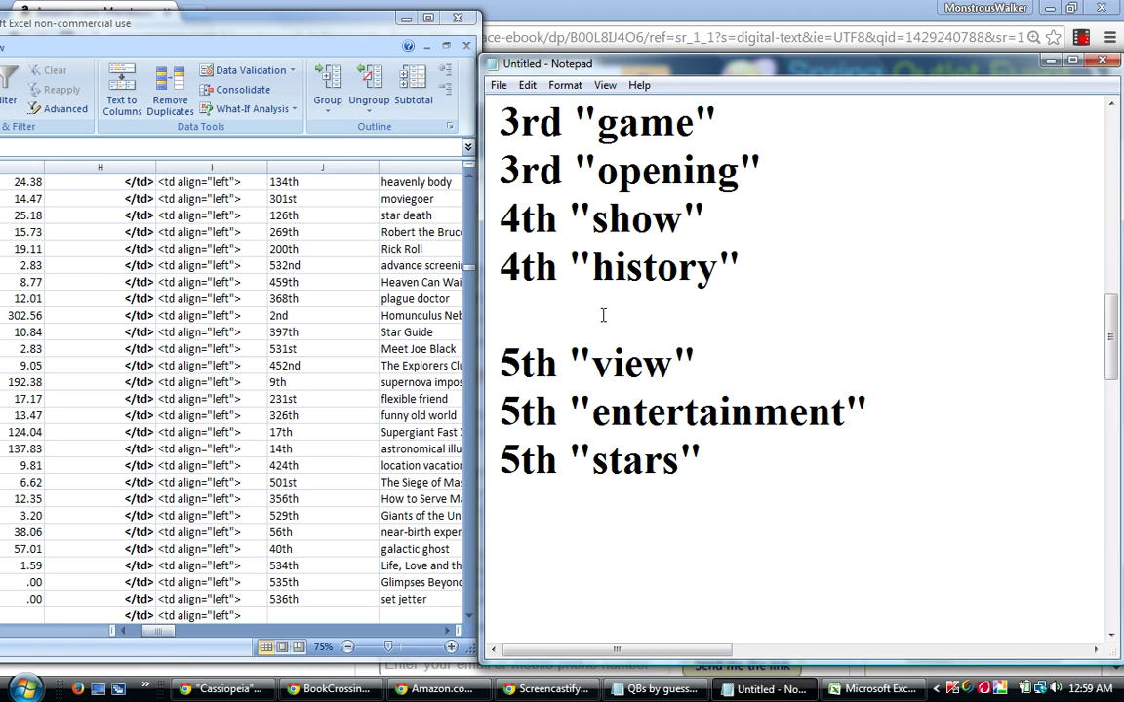
{"action": "right_click", "coordinate": [604, 317]}
{"action": "left_click", "coordinate": [646, 392]}
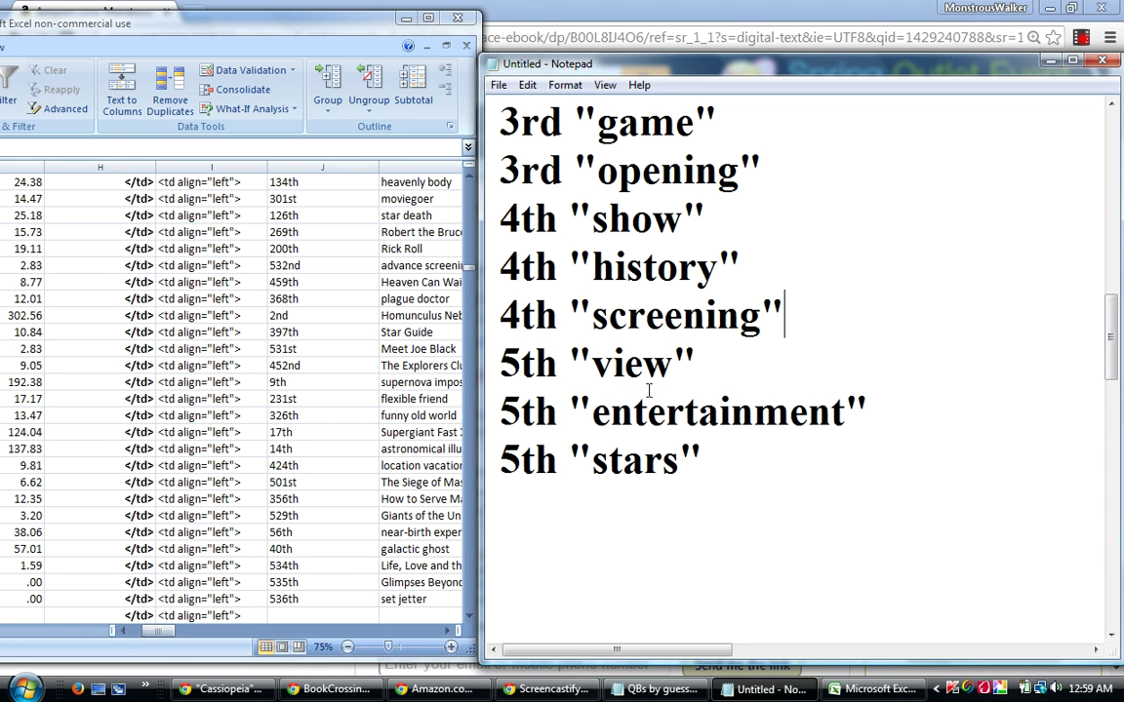
Move the 2nd "galactic" line from the bottom to a new line after 2nd "trailer".
{"action": "scroll", "coordinate": [1038, 390], "scroll_direction": "down", "scroll_amount": 2}
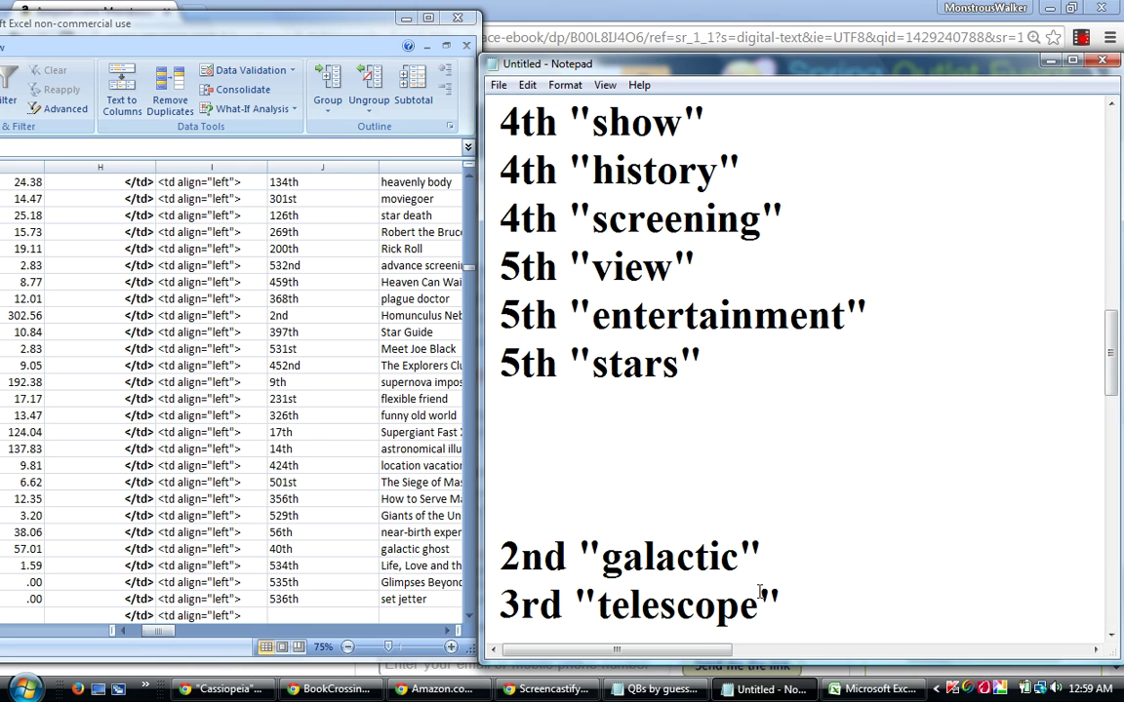
{"action": "left_click_drag", "start_coordinate": [782, 550], "coordinate": [501, 554]}
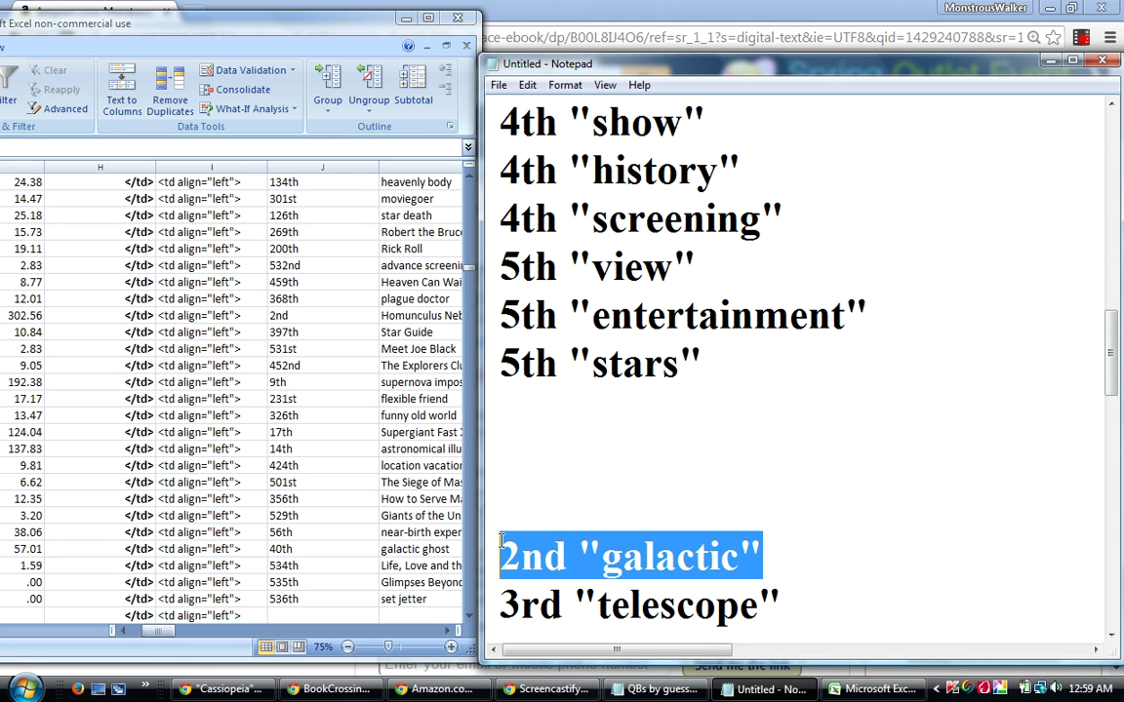
{"action": "right_click", "coordinate": [556, 530]}
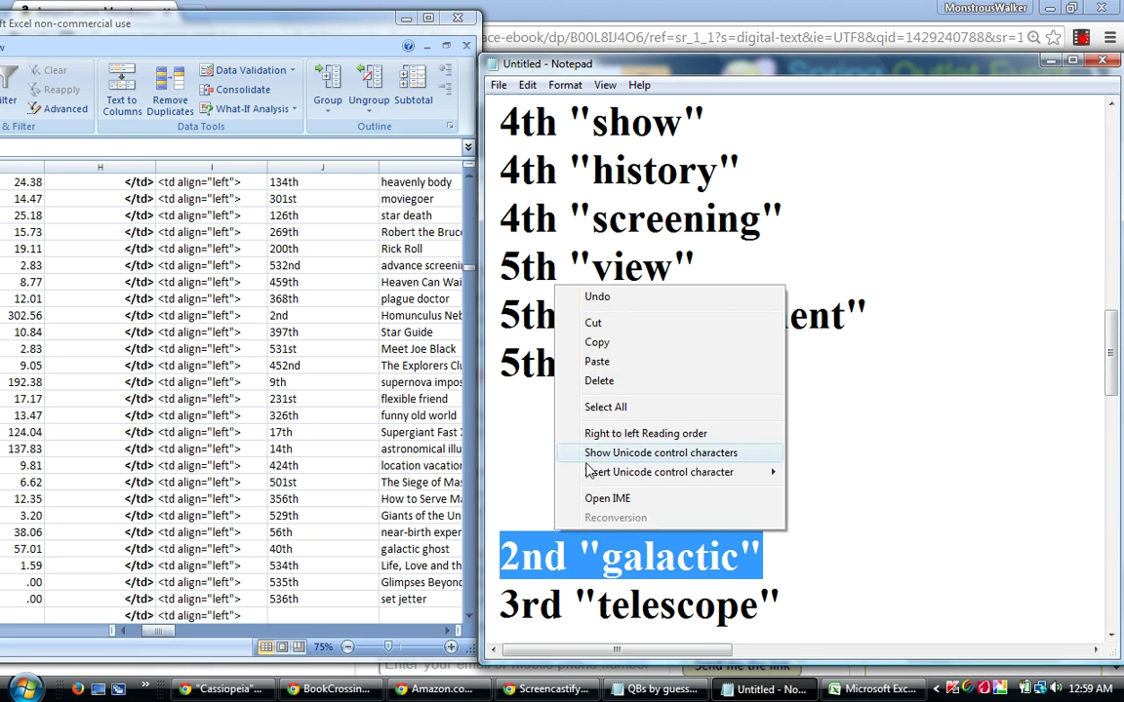
{"action": "left_click", "coordinate": [603, 323]}
{"action": "left_click_drag", "start_coordinate": [1112, 337], "coordinate": [1113, 277]}
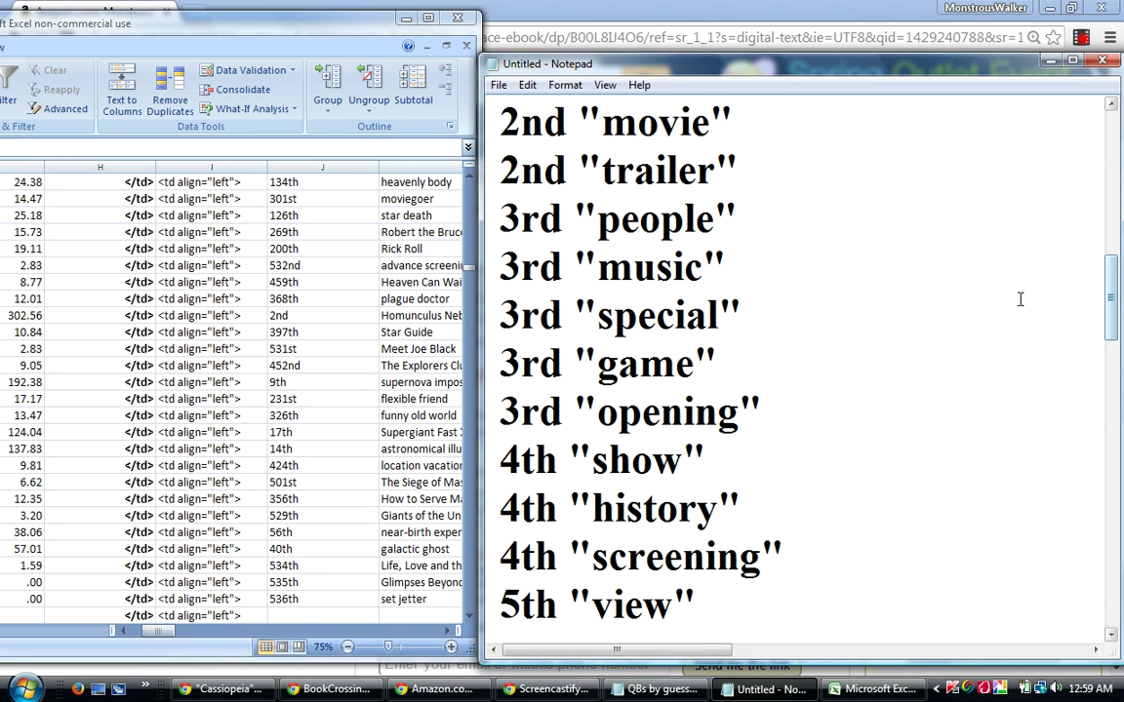
{"action": "left_click", "coordinate": [759, 164]}
{"action": "key", "text": "Return"}
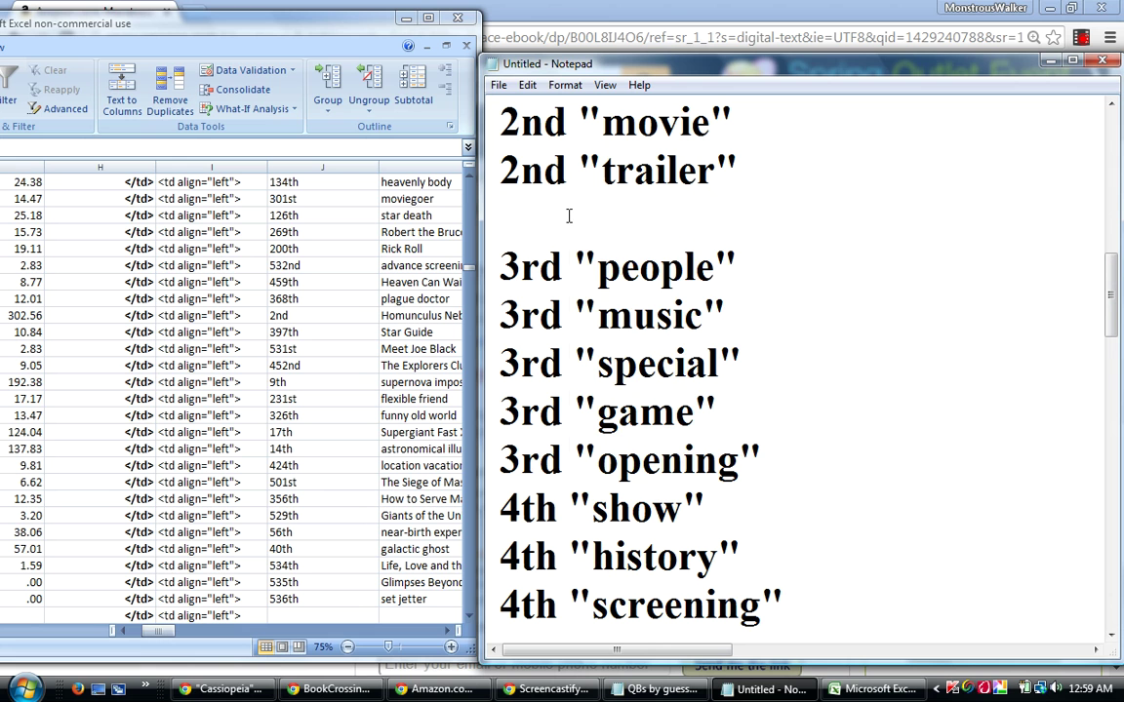
{"action": "right_click", "coordinate": [571, 217]}
{"action": "left_click", "coordinate": [612, 293]}
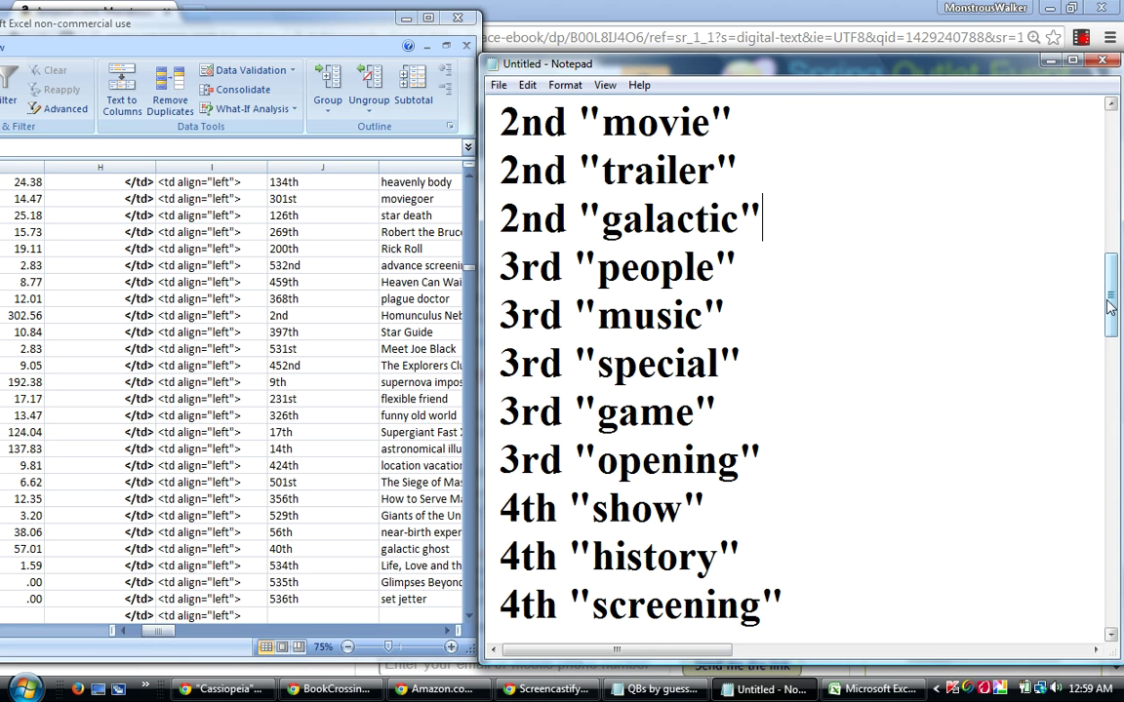
Move the 3rd "telescope" line to a new line after 3rd "opening".
{"action": "left_click_drag", "start_coordinate": [1115, 300], "coordinate": [1115, 374]}
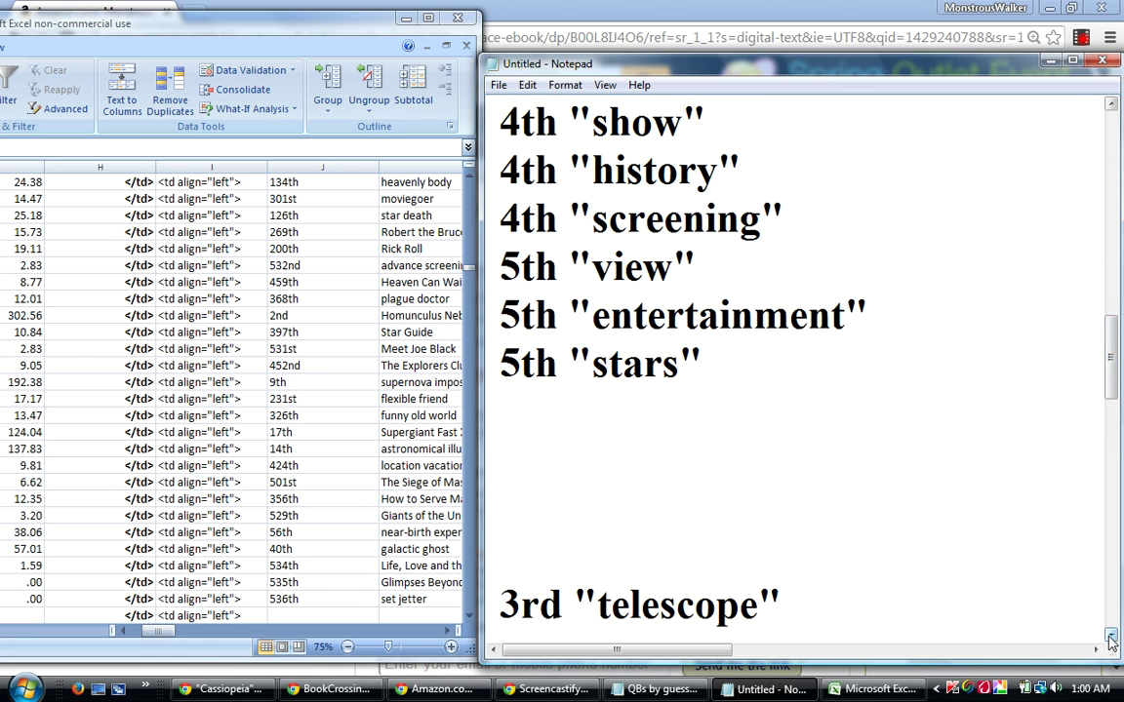
{"action": "scroll", "coordinate": [1000, 575], "scroll_direction": "down", "scroll_amount": 1}
{"action": "left_click_drag", "start_coordinate": [797, 551], "coordinate": [496, 558]}
{"action": "right_click", "coordinate": [548, 544]}
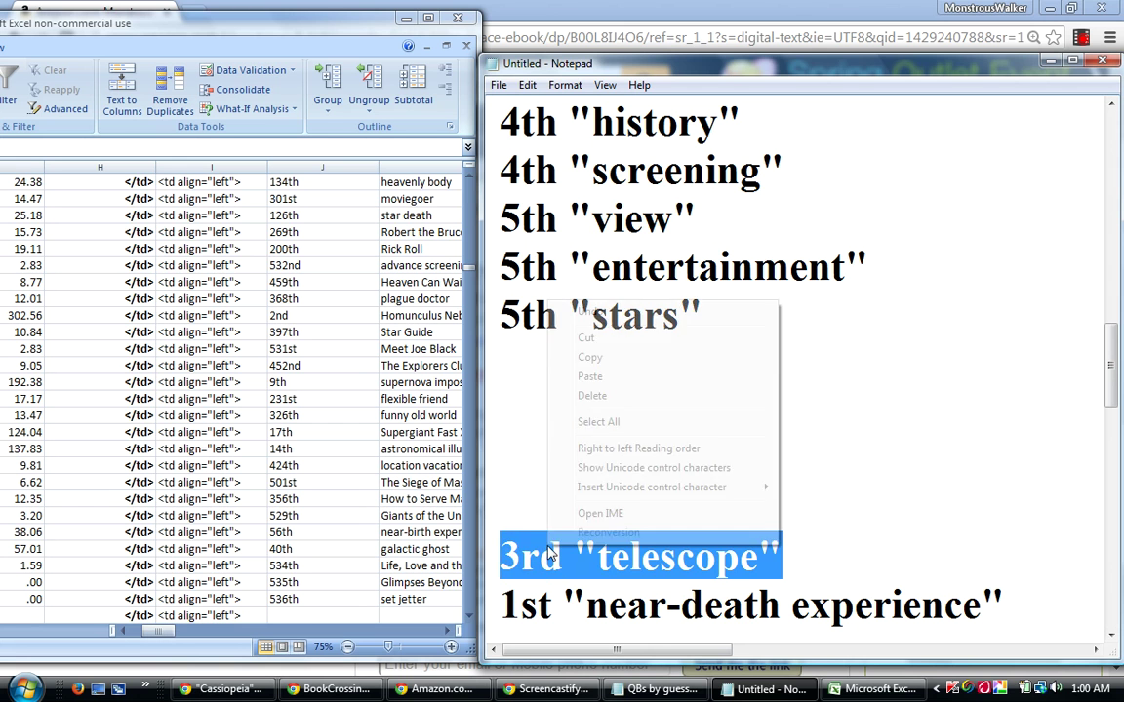
{"action": "left_click", "coordinate": [602, 339]}
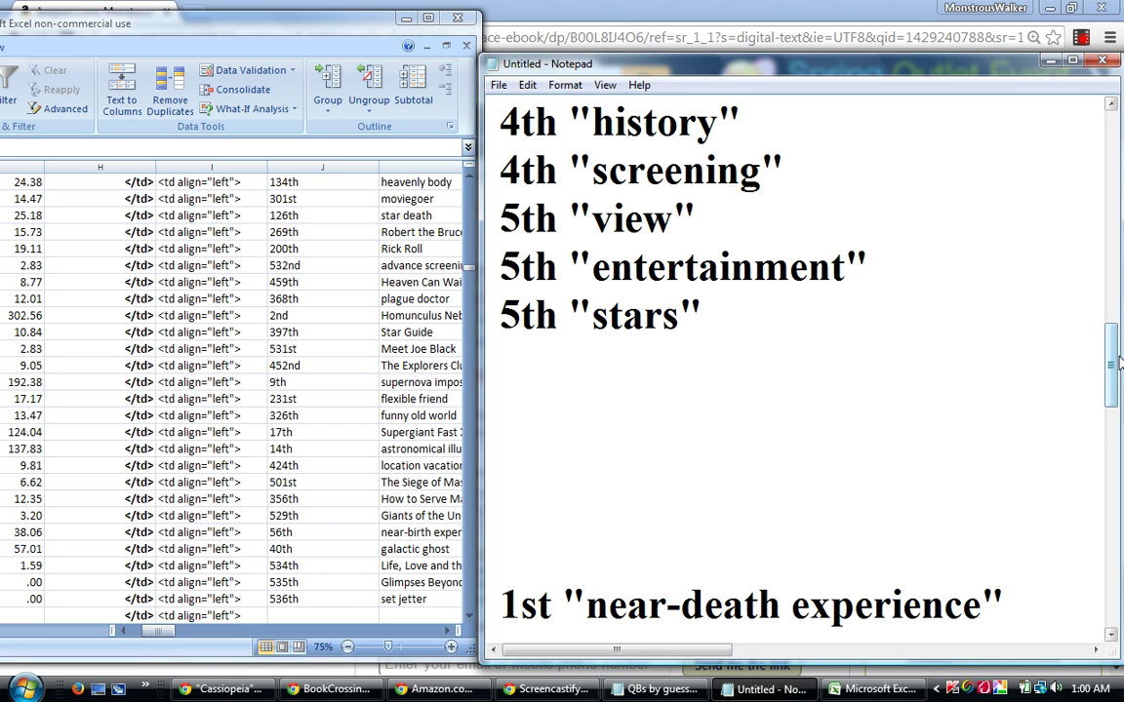
{"action": "left_click_drag", "start_coordinate": [1112, 361], "coordinate": [1112, 339]}
{"action": "left_click", "coordinate": [789, 168]}
{"action": "key", "text": "Return"}
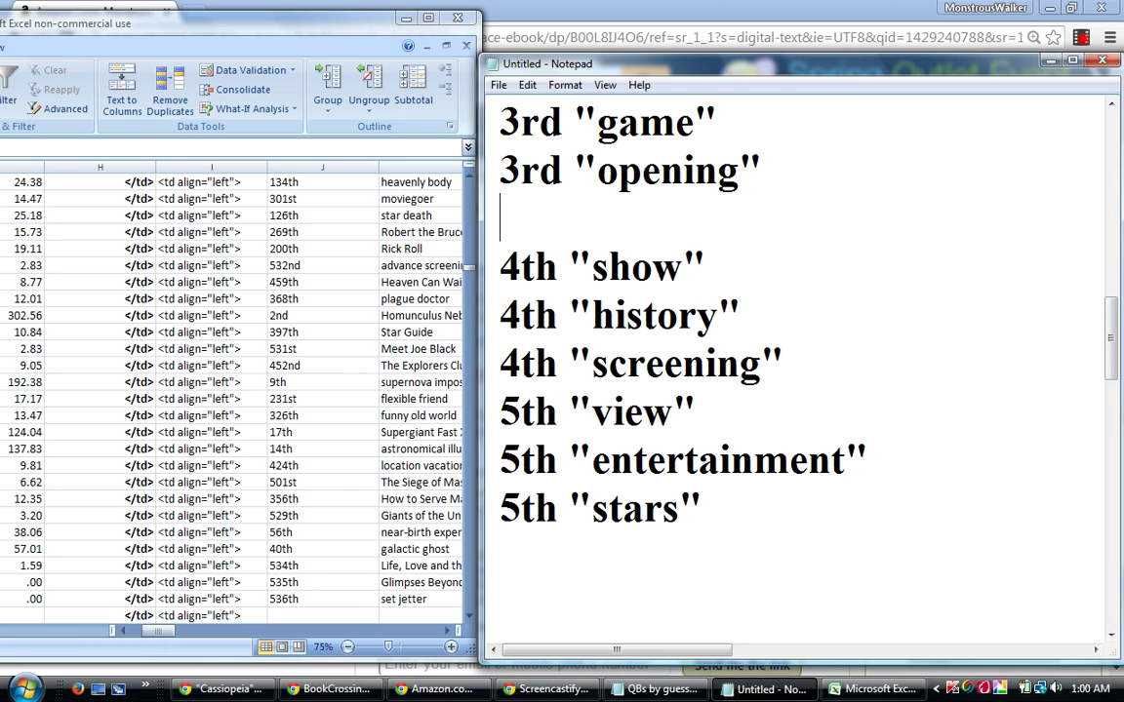
{"action": "right_click", "coordinate": [685, 226]}
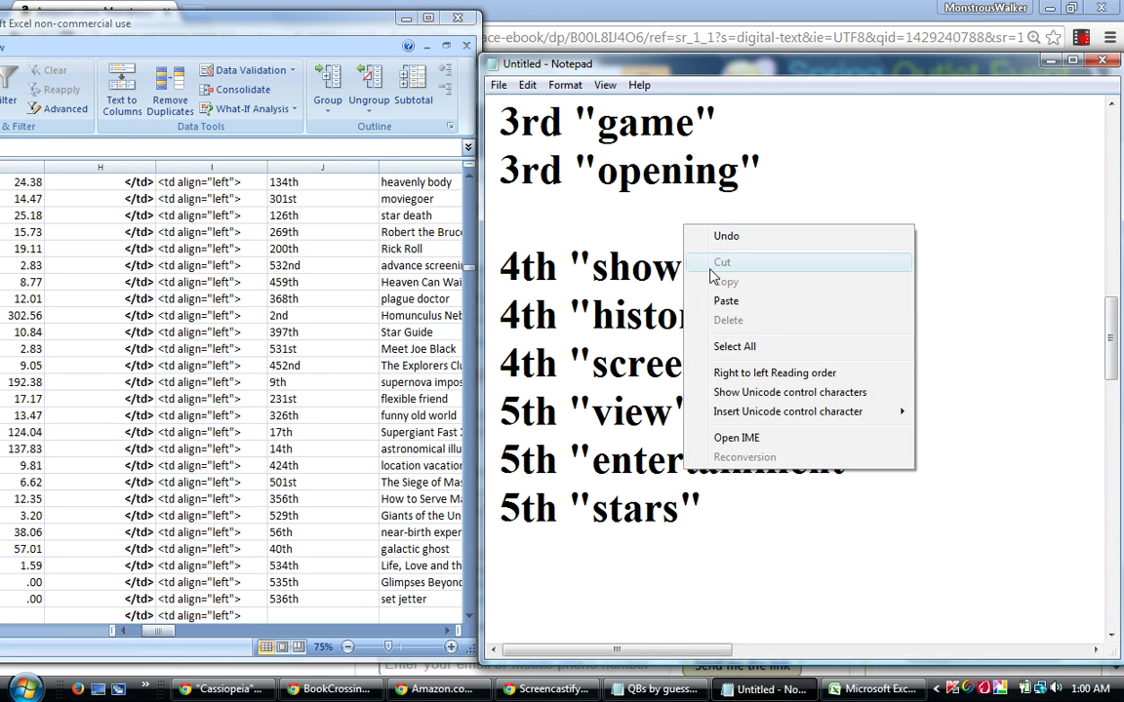
{"action": "left_click", "coordinate": [724, 301]}
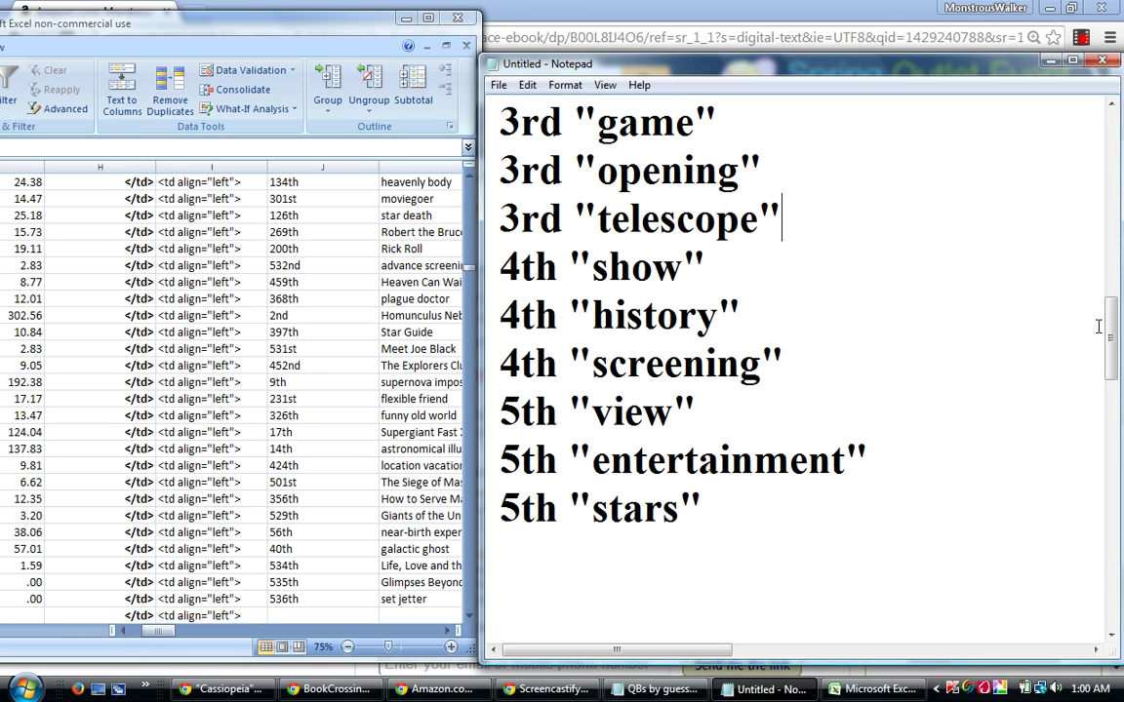
Move the 1st "near-death experience" line to a new line after 2nd "galactic".
{"action": "left_click_drag", "start_coordinate": [1112, 336], "coordinate": [1112, 383]}
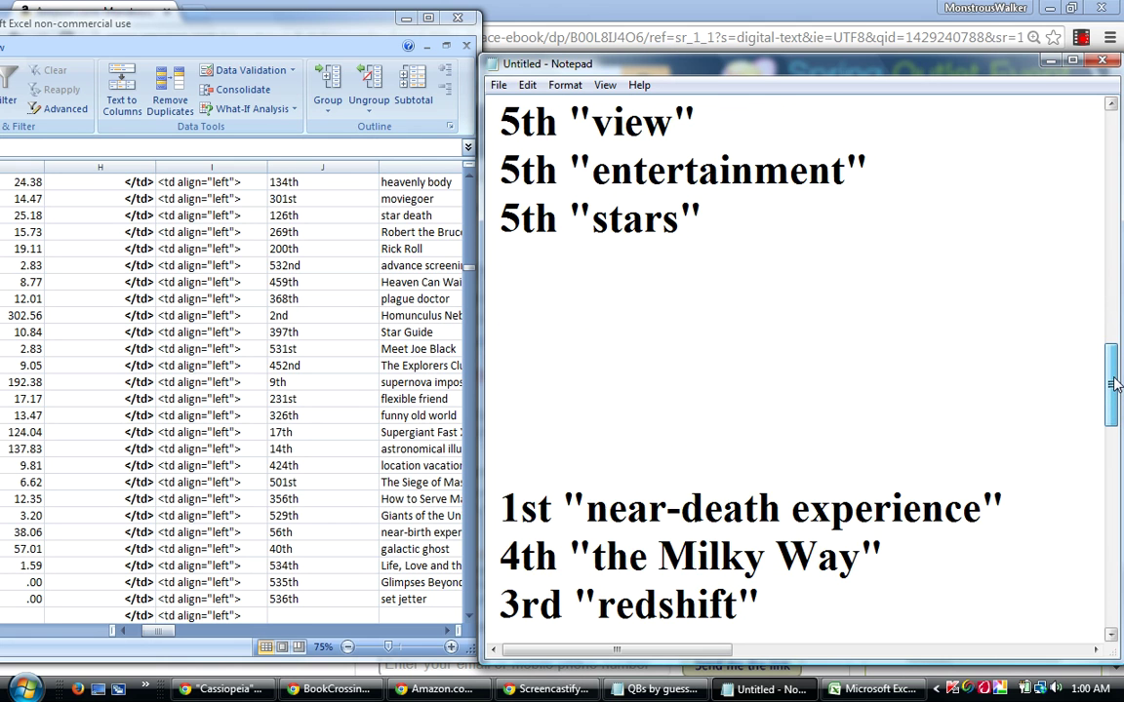
{"action": "left_click_drag", "start_coordinate": [1014, 500], "coordinate": [506, 506]}
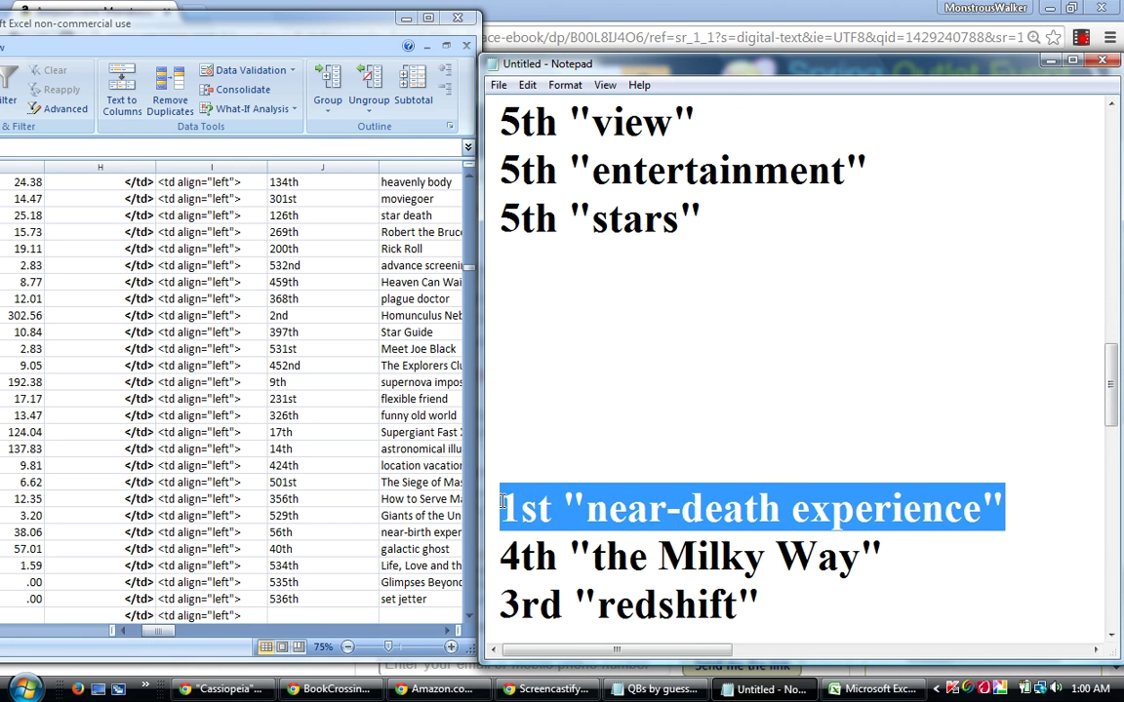
{"action": "right_click", "coordinate": [510, 499]}
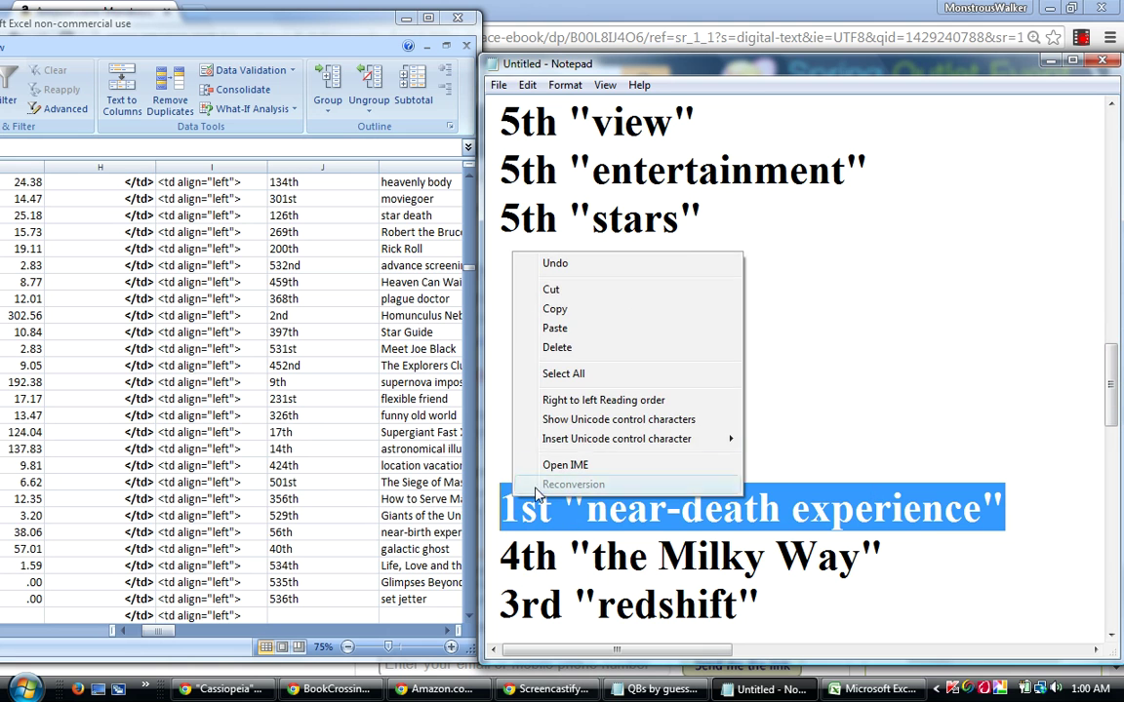
{"action": "left_click", "coordinate": [551, 291]}
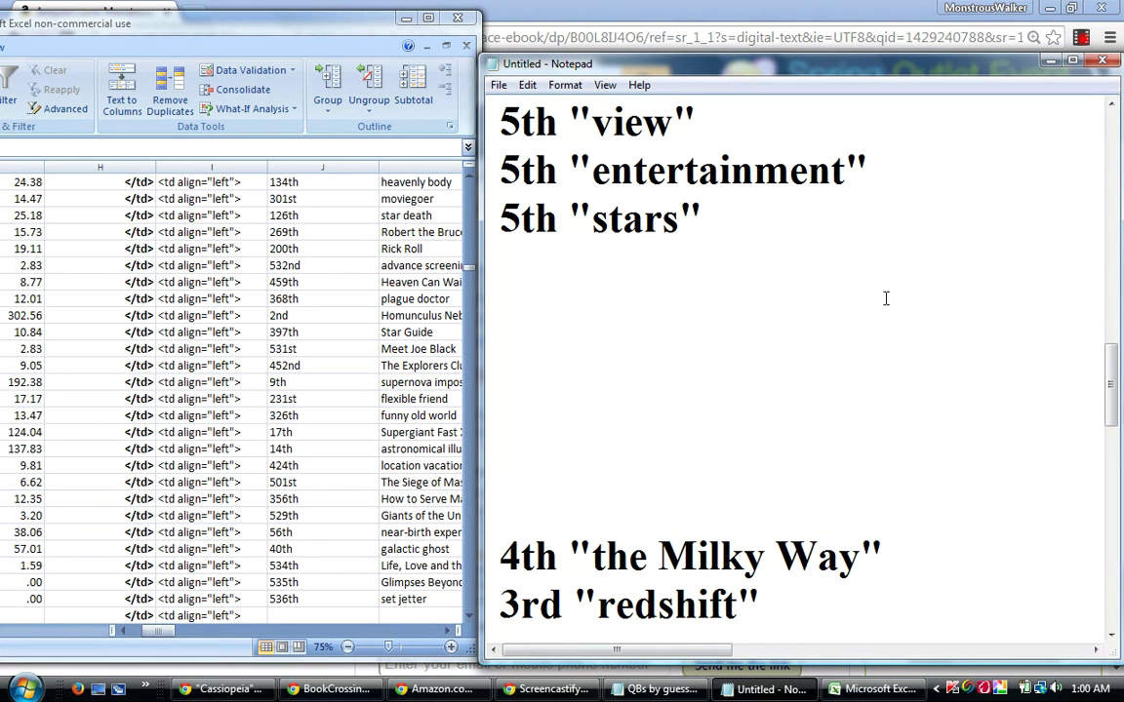
{"action": "left_click_drag", "start_coordinate": [1112, 388], "coordinate": [1108, 297]}
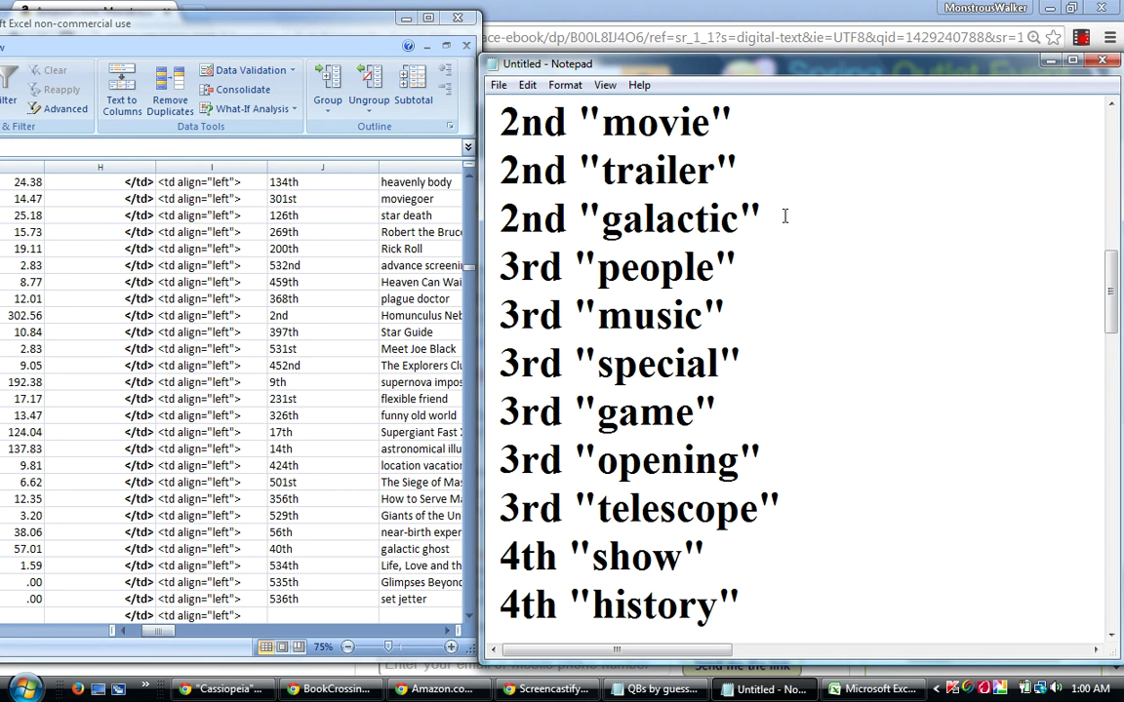
{"action": "left_click", "coordinate": [785, 213]}
{"action": "key", "text": "Return"}
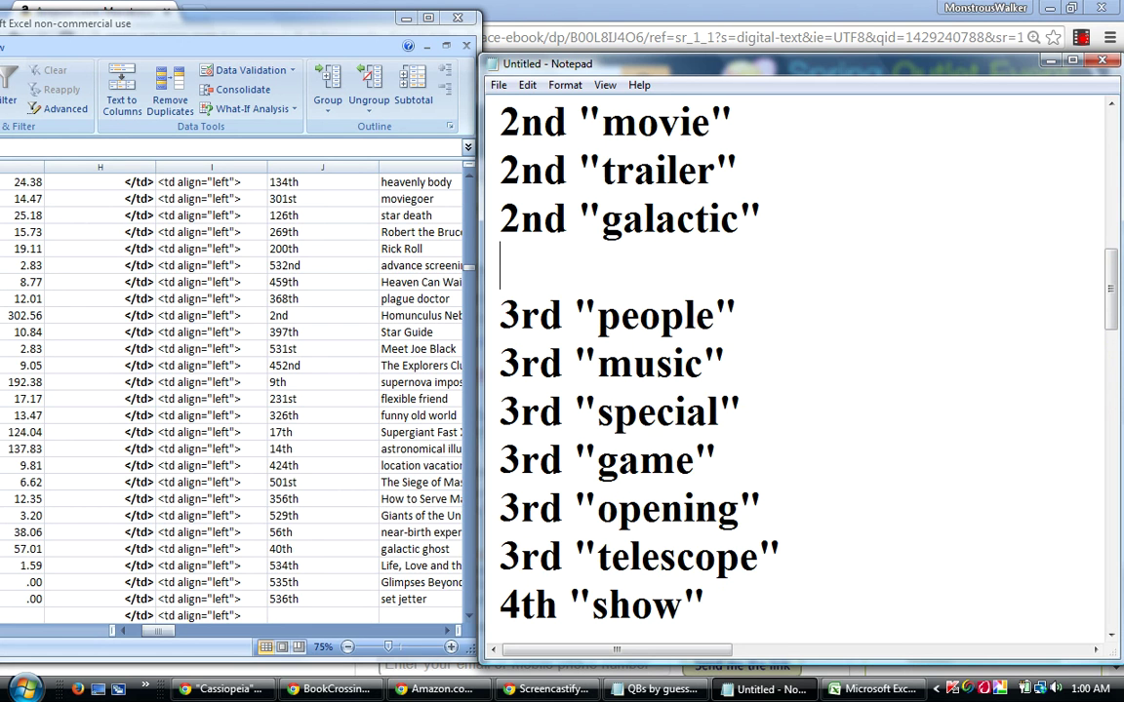
{"action": "right_click", "coordinate": [579, 273]}
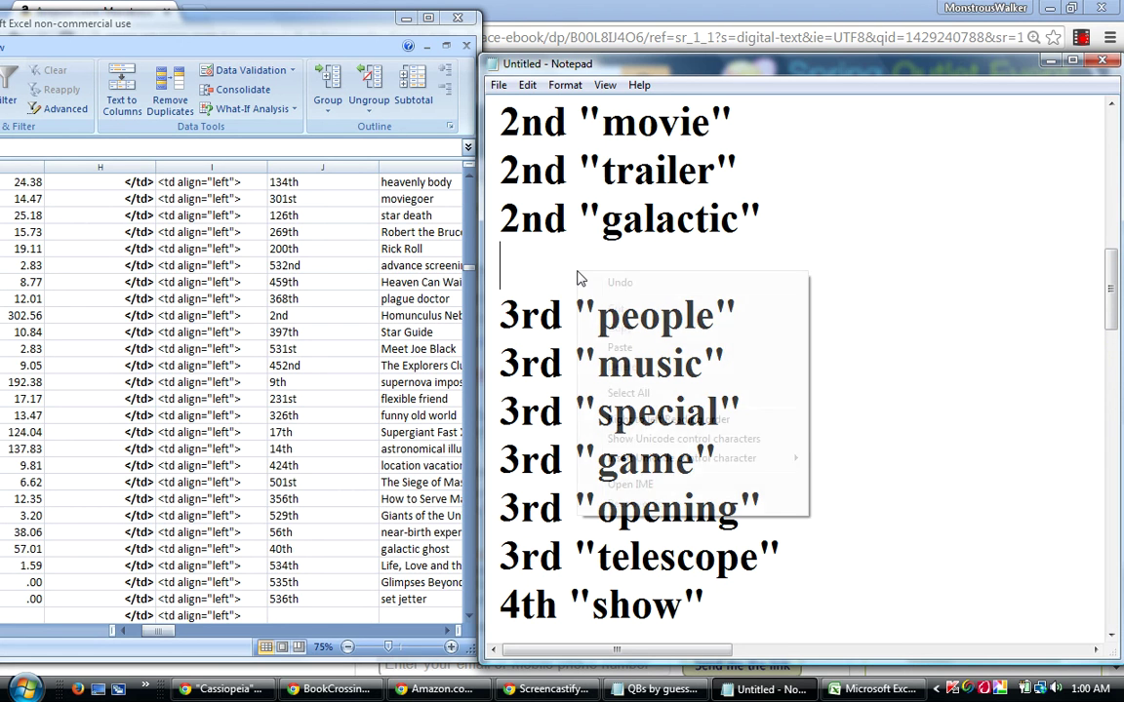
{"action": "left_click", "coordinate": [618, 348]}
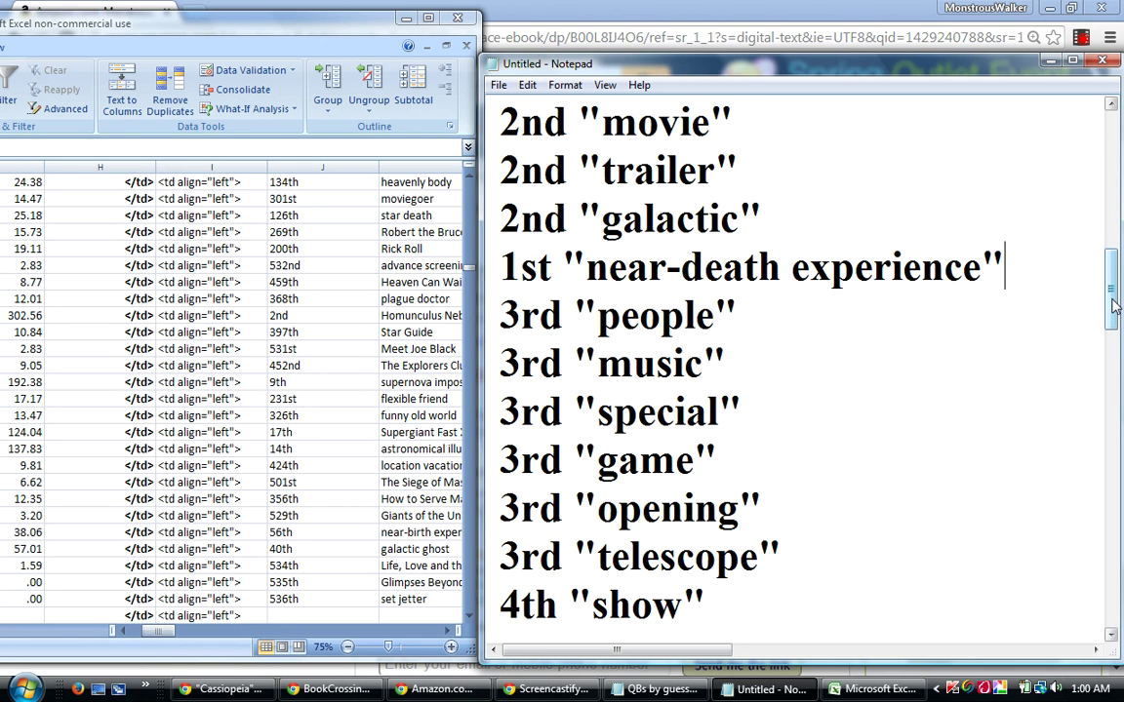
Move the 4th "the Milky Way" line to a new line after 4th "screening".
{"action": "left_click_drag", "start_coordinate": [1113, 305], "coordinate": [1113, 313]}
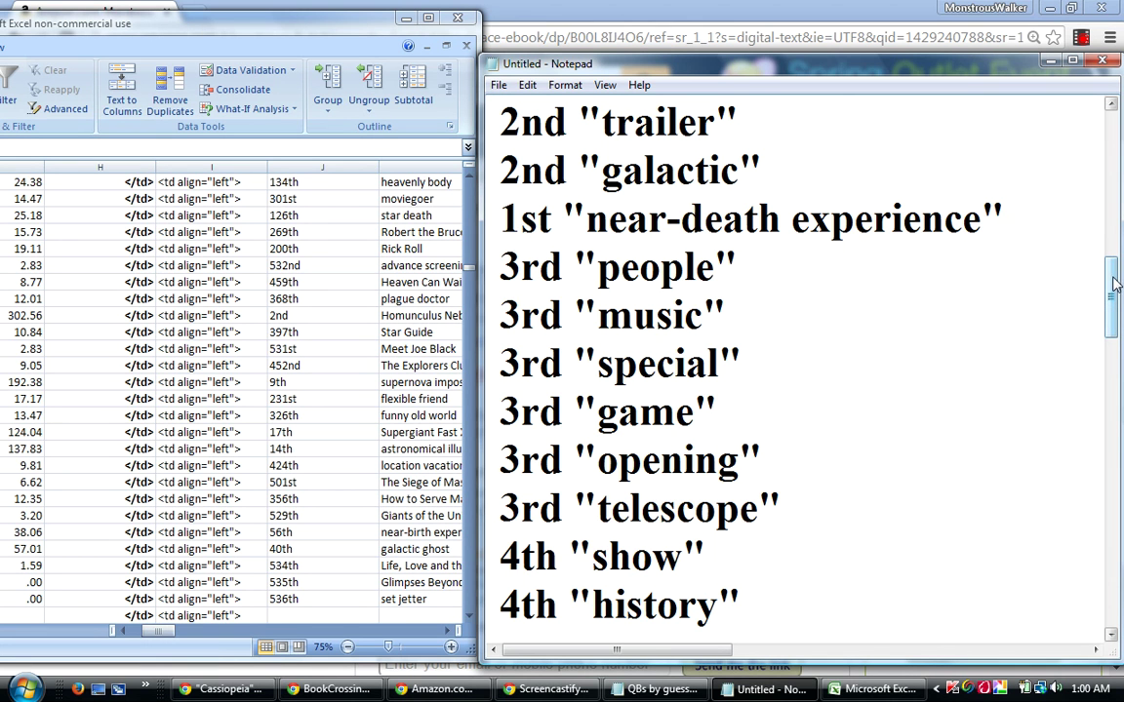
{"action": "left_click_drag", "start_coordinate": [1110, 283], "coordinate": [1112, 290]}
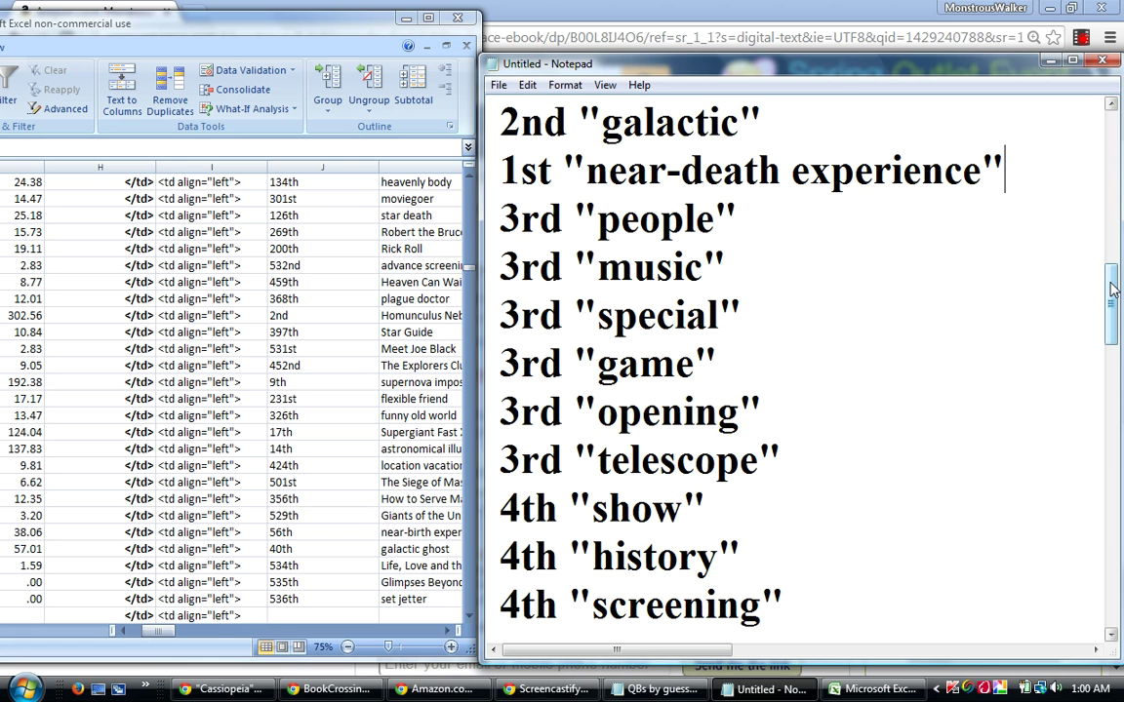
{"action": "left_click_drag", "start_coordinate": [1113, 290], "coordinate": [1112, 283]}
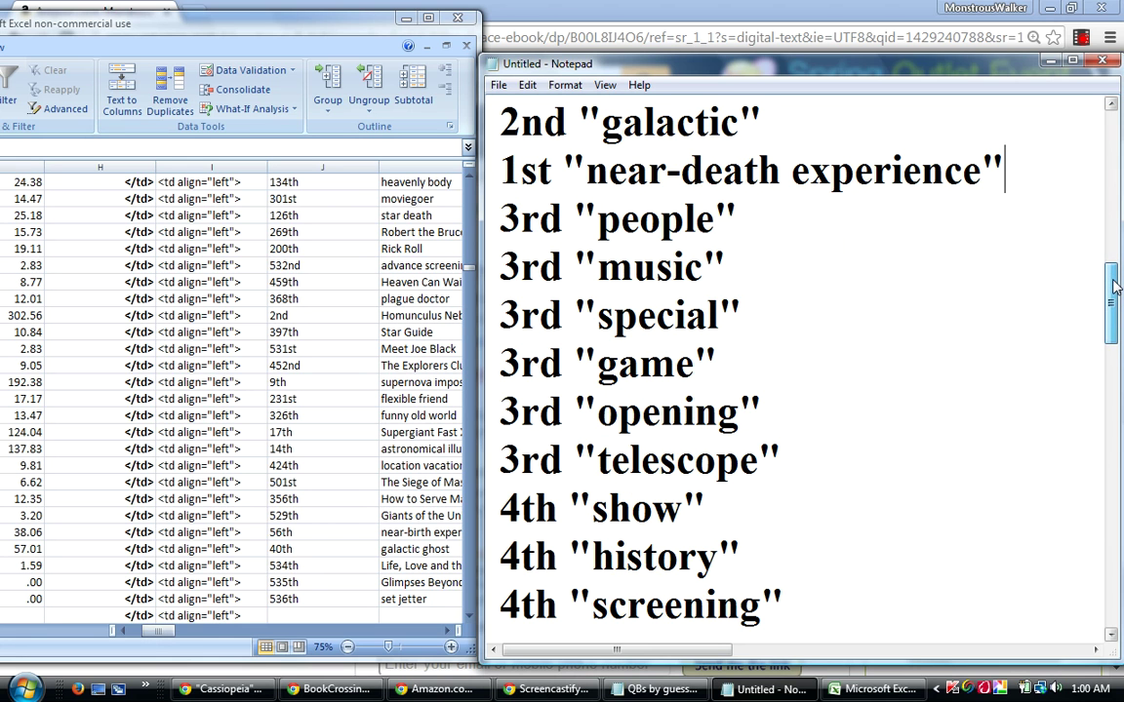
{"action": "left_click_drag", "start_coordinate": [1115, 286], "coordinate": [1118, 345]}
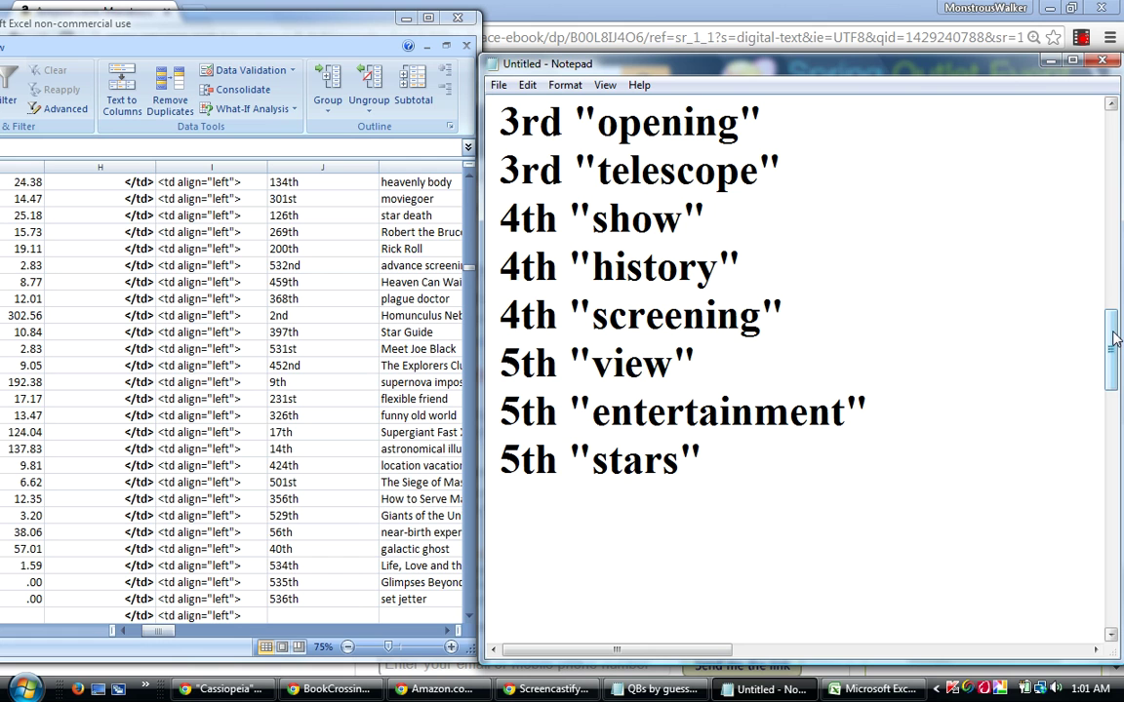
{"action": "left_click_drag", "start_coordinate": [1115, 337], "coordinate": [1119, 385]}
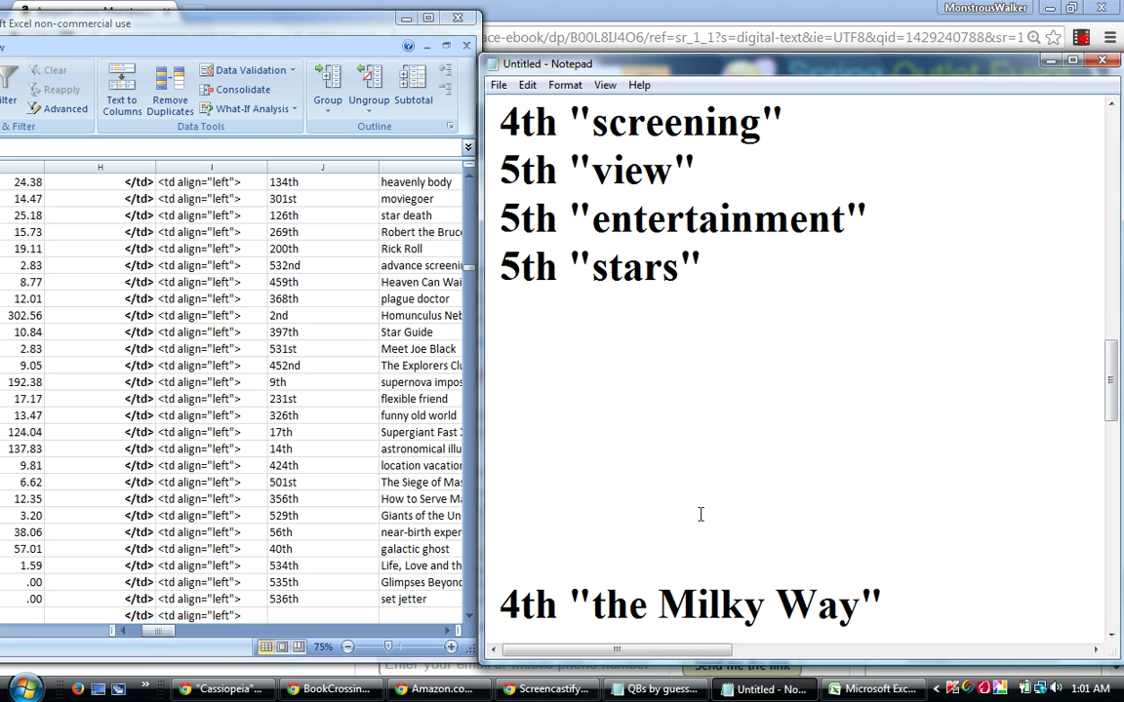
{"action": "left_click", "coordinate": [1111, 636]}
{"action": "left_click", "coordinate": [1111, 636]}
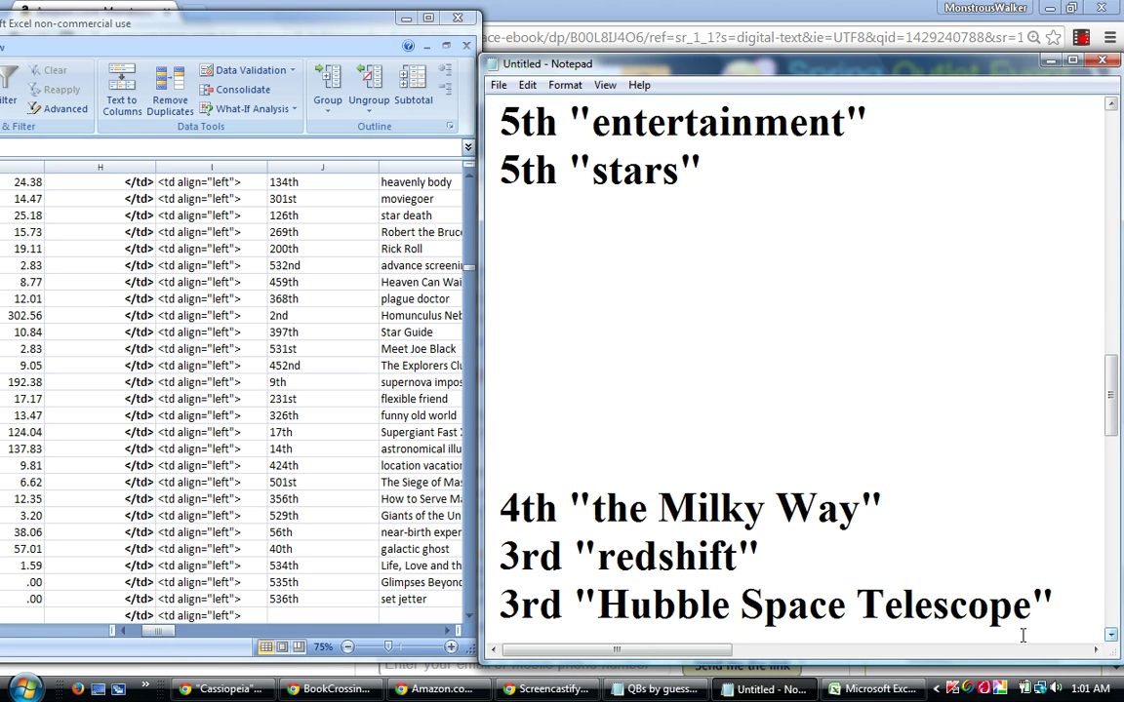
{"action": "left_click_drag", "start_coordinate": [895, 495], "coordinate": [506, 523]}
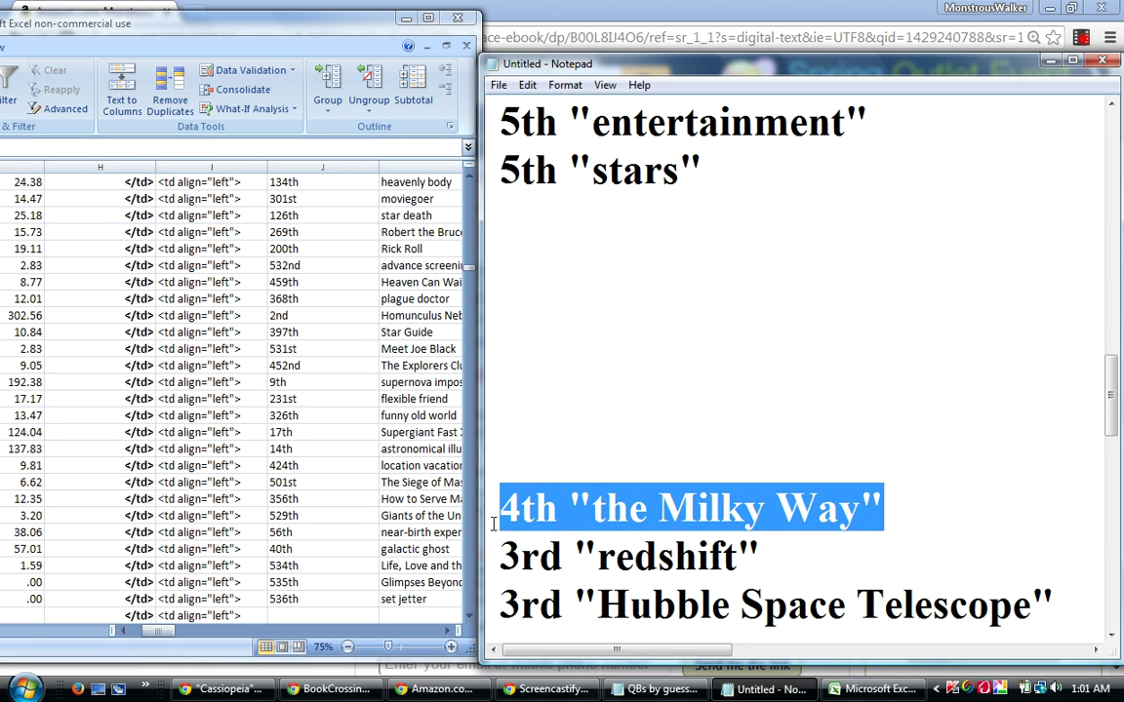
{"action": "right_click", "coordinate": [556, 502]}
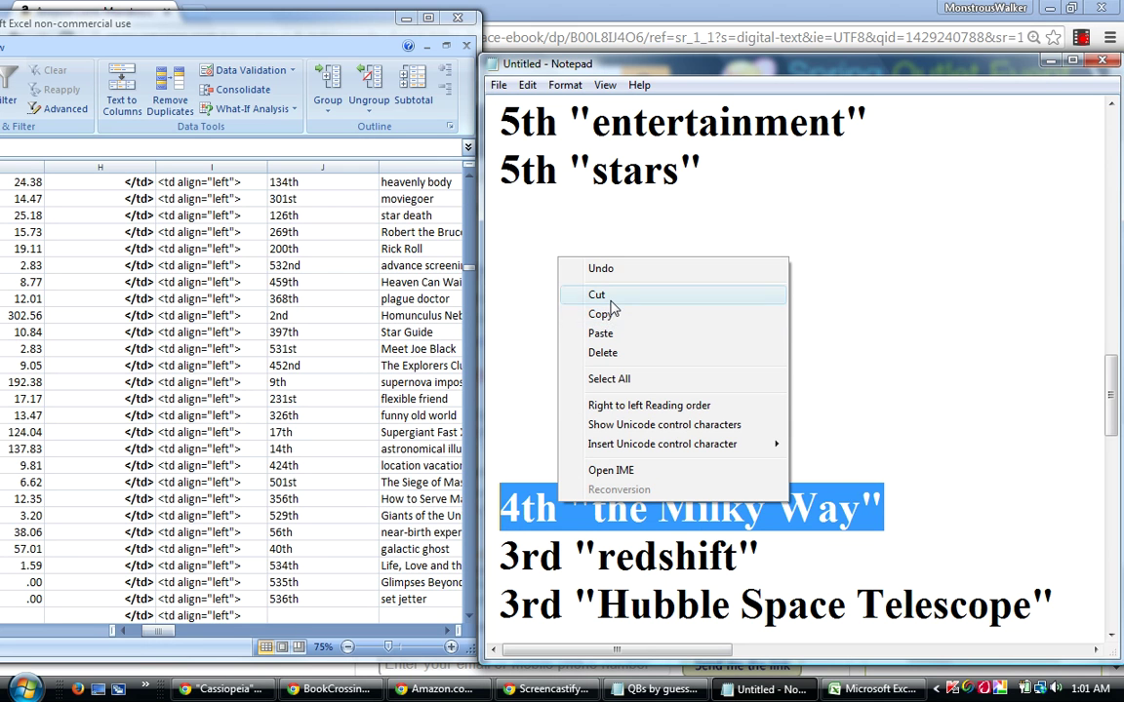
{"action": "left_click", "coordinate": [600, 295]}
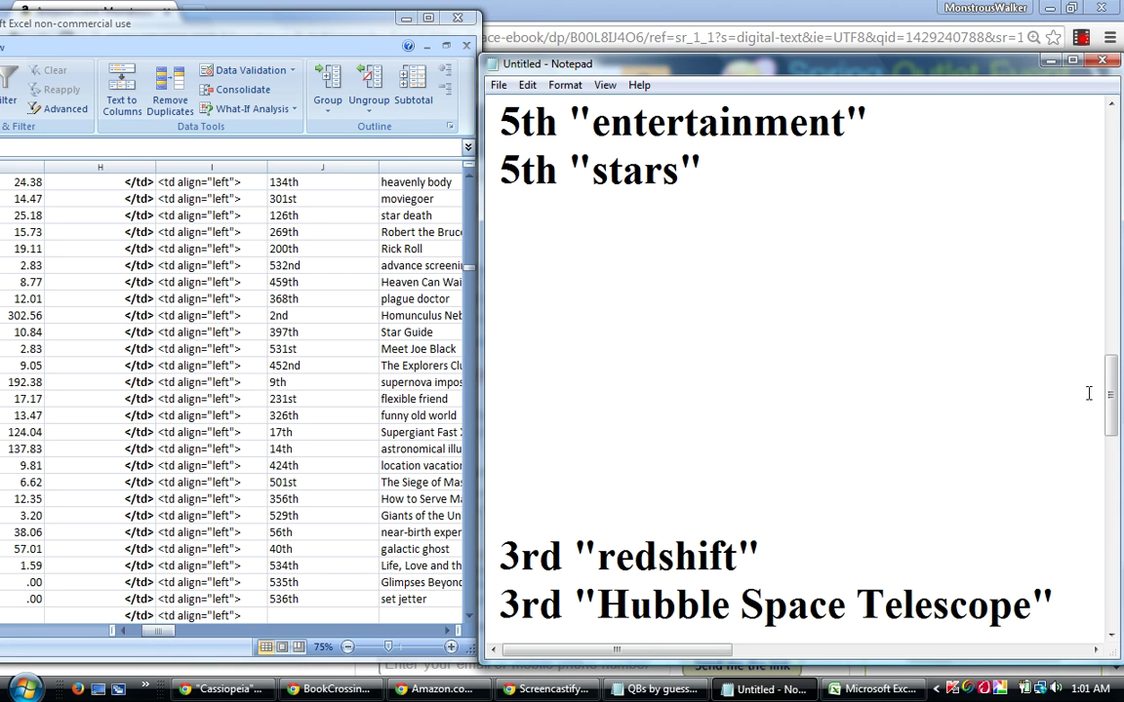
{"action": "left_click_drag", "start_coordinate": [1110, 400], "coordinate": [1110, 371]}
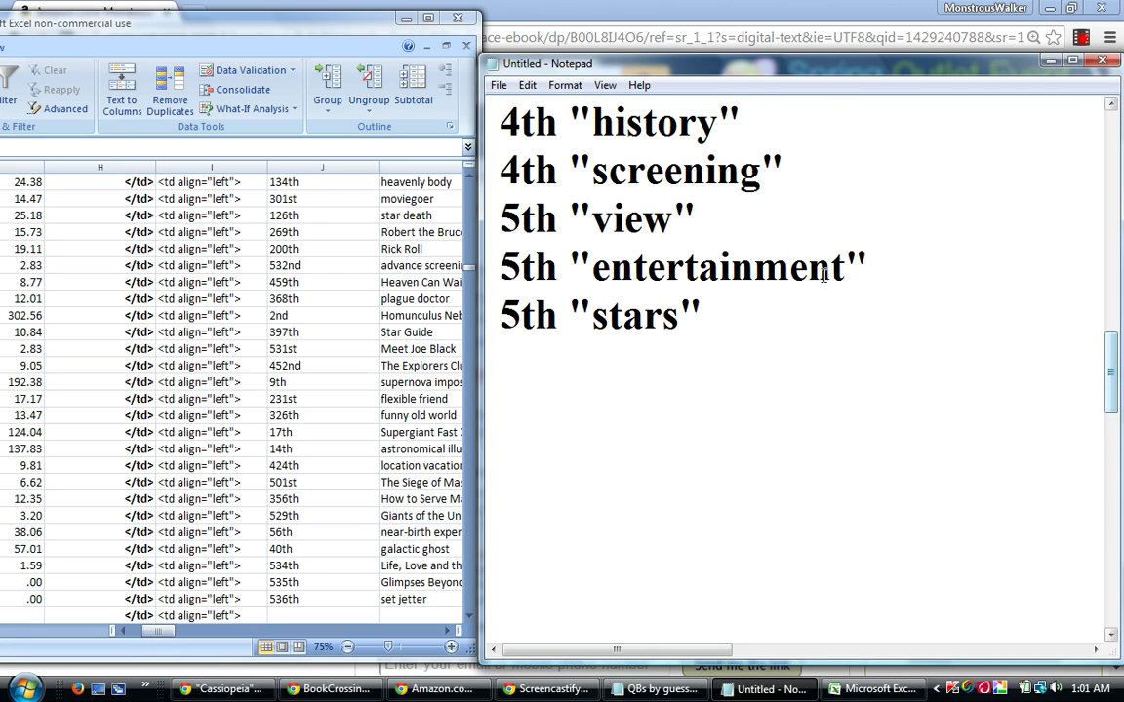
{"action": "left_click", "coordinate": [807, 172]}
{"action": "key", "text": "Return"}
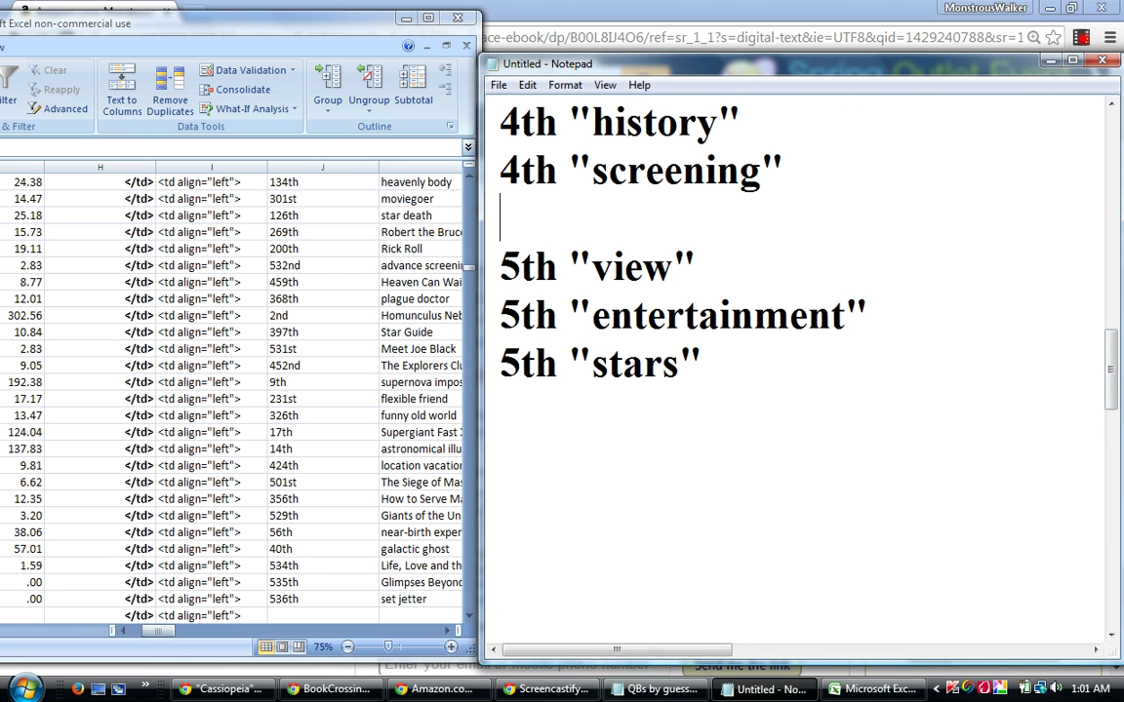
{"action": "right_click", "coordinate": [736, 214]}
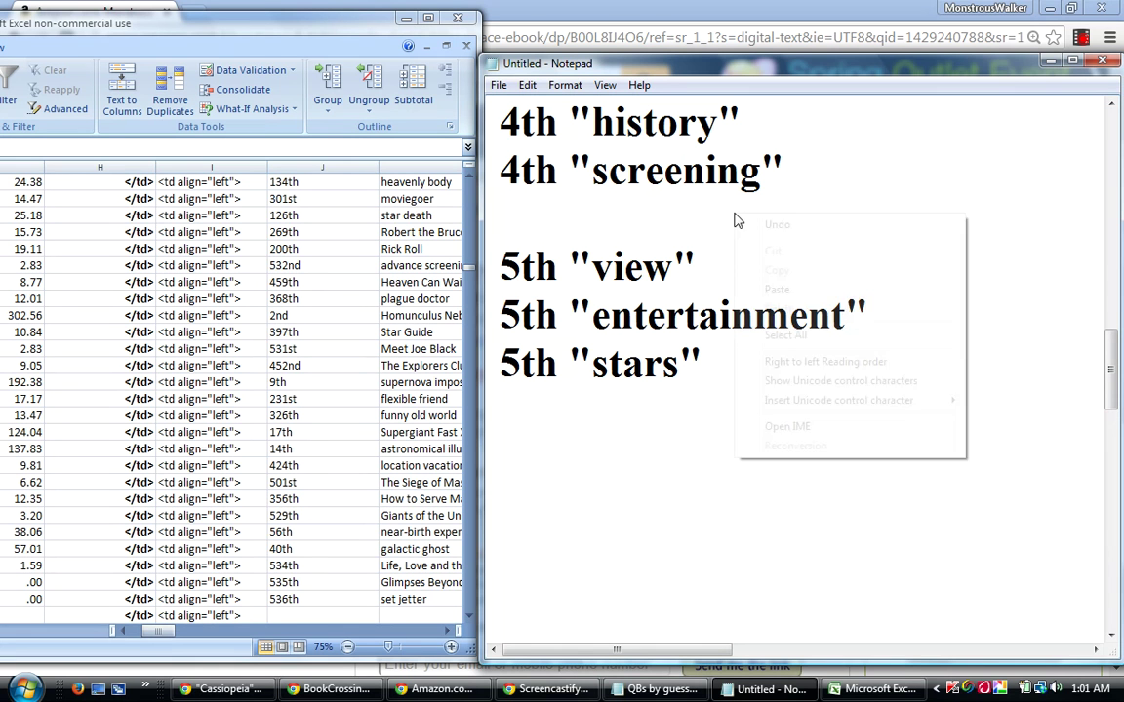
{"action": "left_click", "coordinate": [777, 291]}
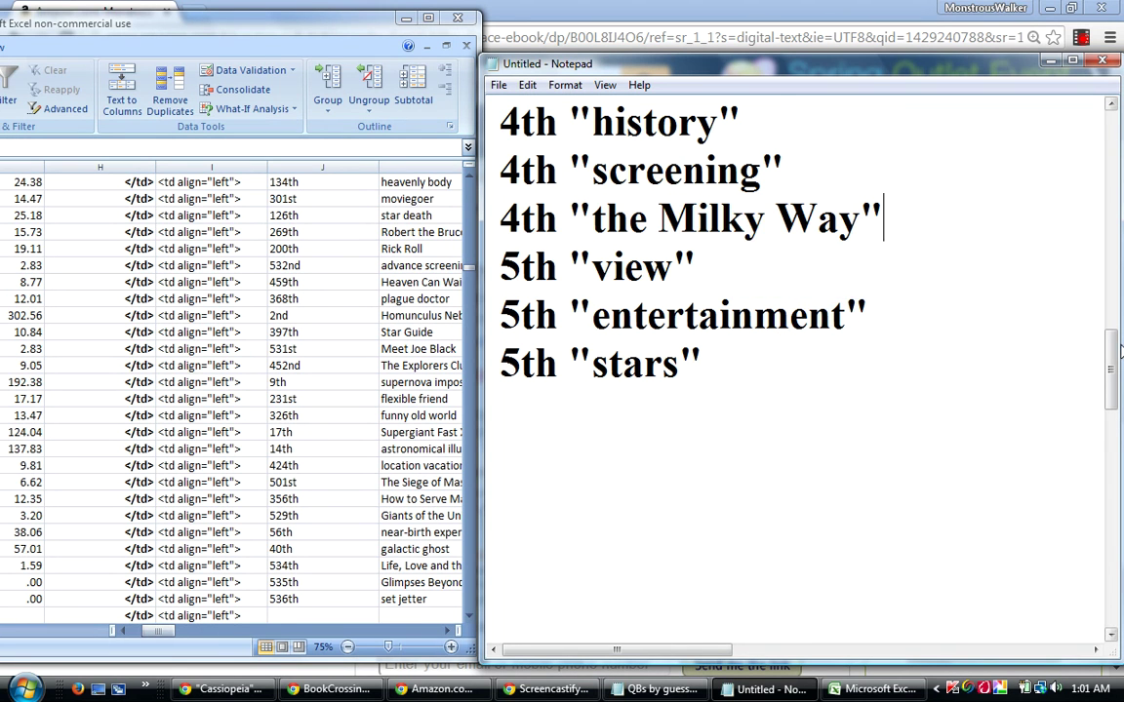
Move the 3rd "redshift" and "Hubble Space Telescope" lines to follow 3rd "telescope".
{"action": "left_click_drag", "start_coordinate": [1113, 354], "coordinate": [1115, 391]}
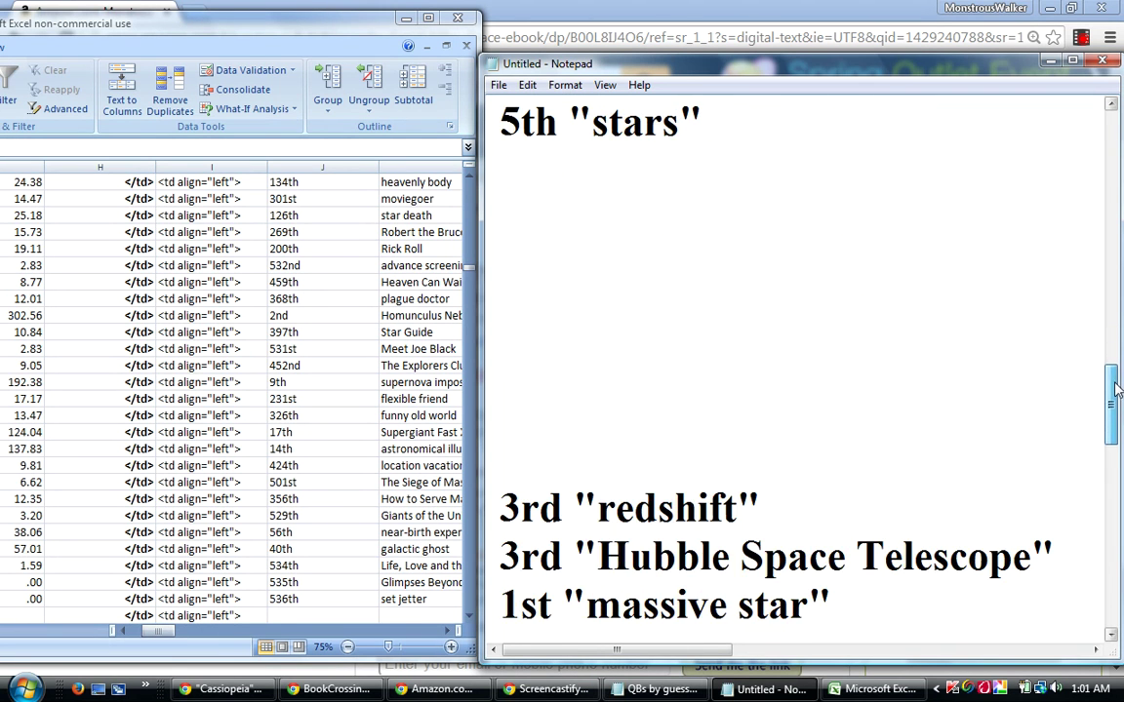
{"action": "left_click_drag", "start_coordinate": [1061, 546], "coordinate": [498, 517]}
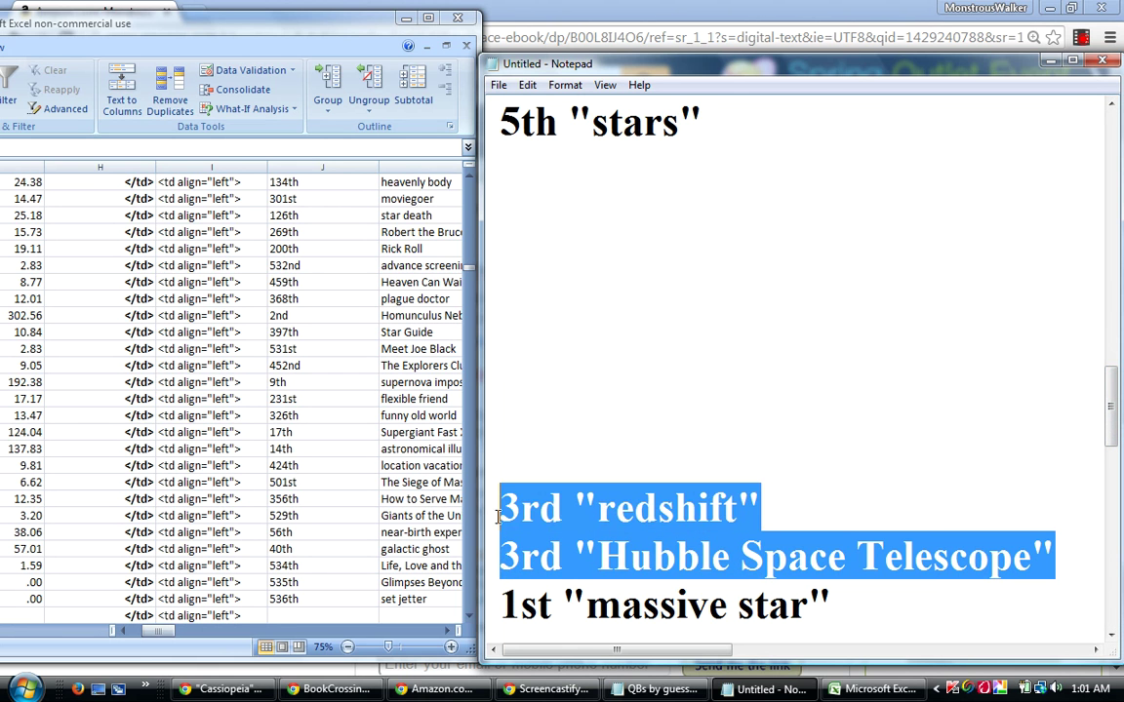
{"action": "right_click", "coordinate": [552, 508]}
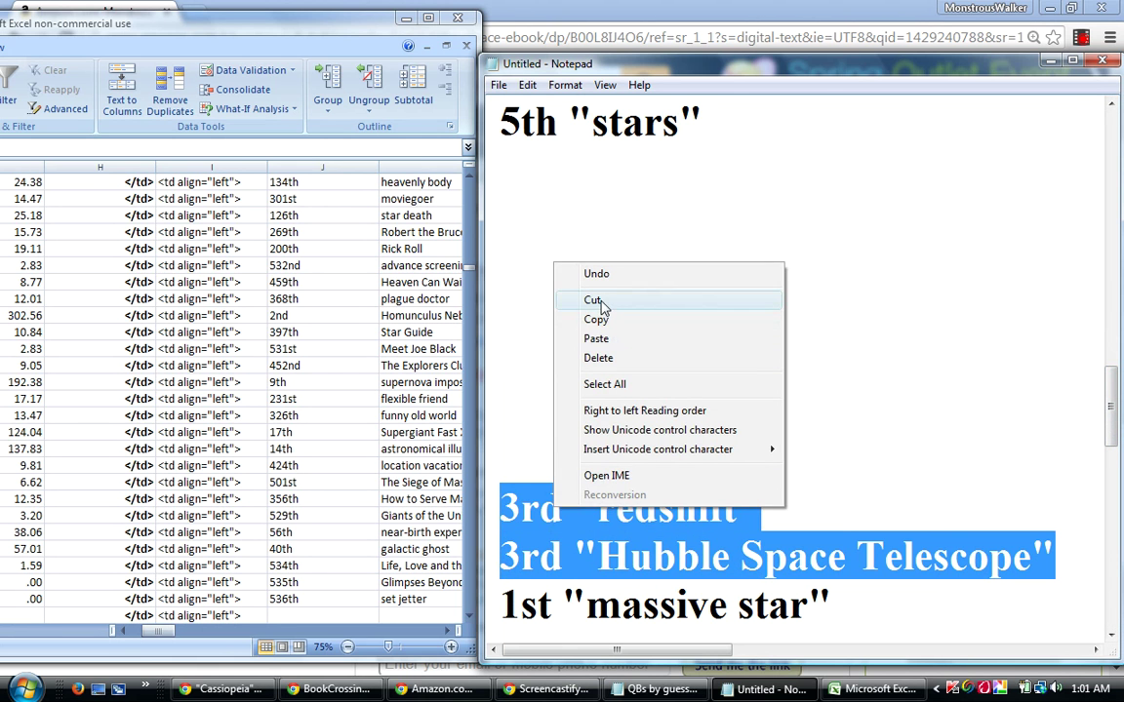
{"action": "left_click", "coordinate": [593, 301]}
{"action": "left_click_drag", "start_coordinate": [1115, 413], "coordinate": [1114, 353]}
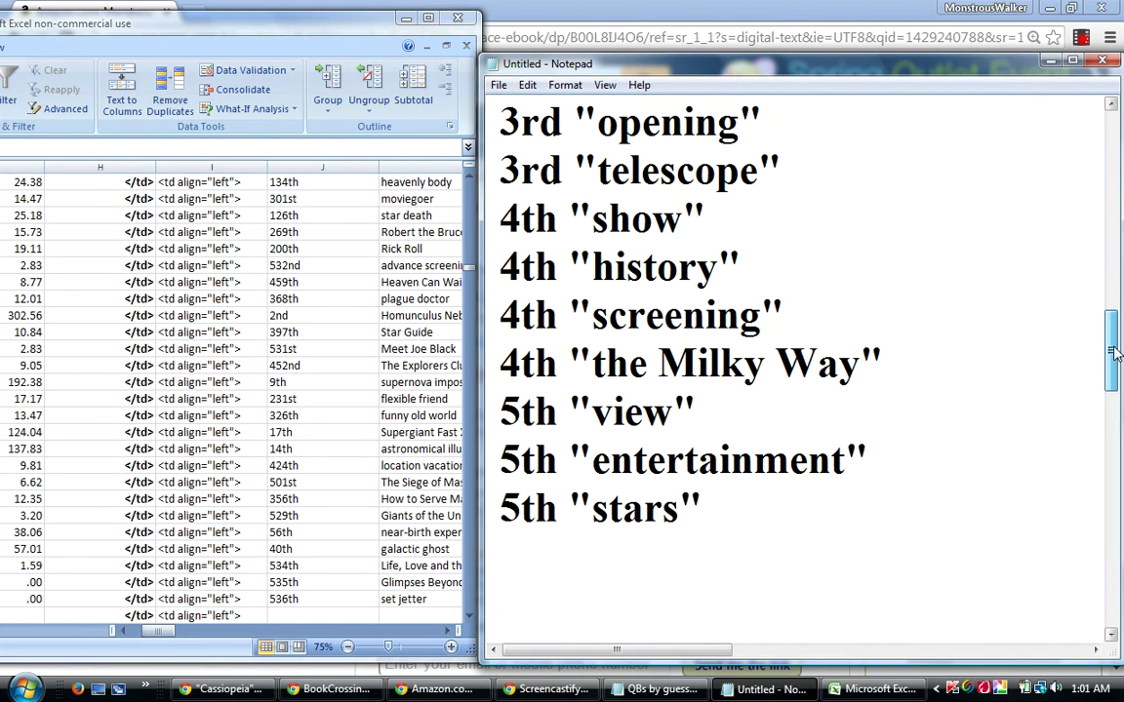
{"action": "left_click", "coordinate": [797, 171]}
{"action": "key", "text": "Return"}
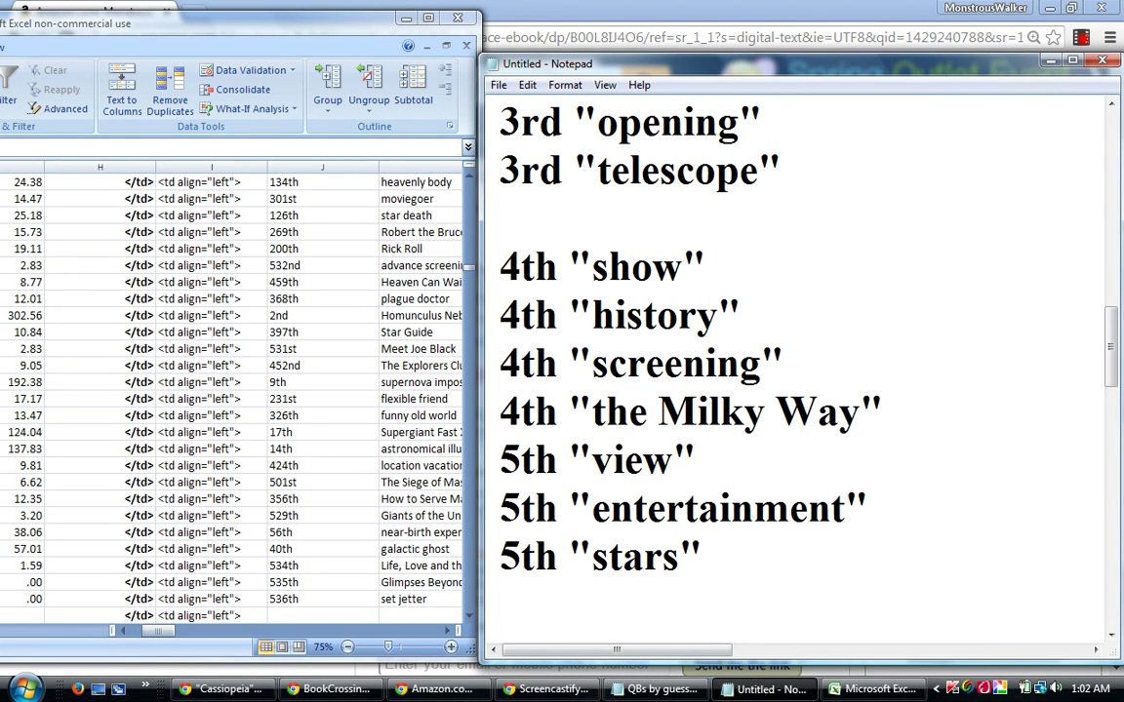
{"action": "right_click", "coordinate": [506, 219]}
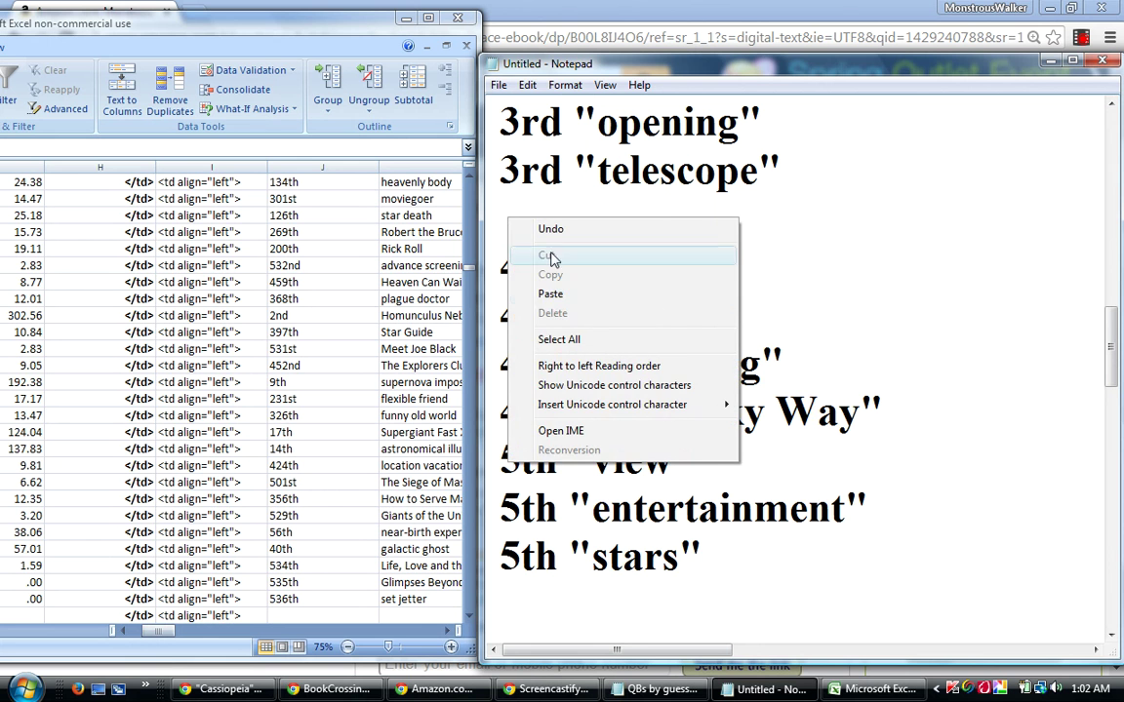
{"action": "left_click", "coordinate": [551, 295]}
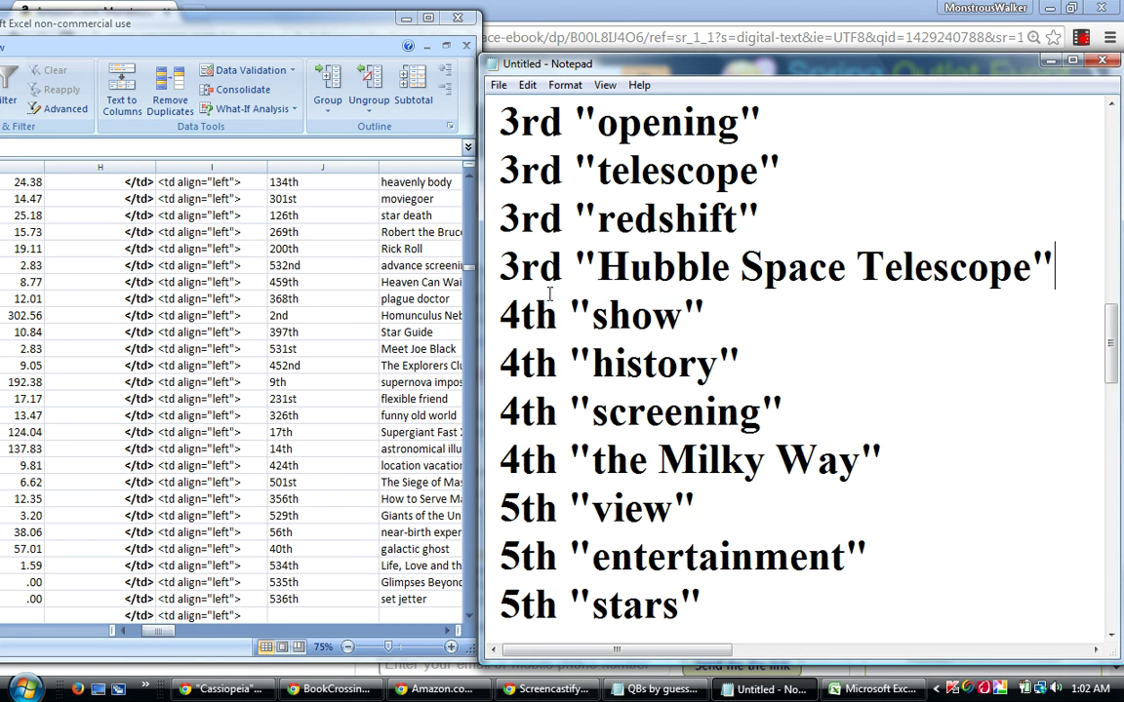
Move the 1st "massive star" line to a new line under 1st "near-death experience".
{"action": "left_click_drag", "start_coordinate": [1109, 354], "coordinate": [1111, 422]}
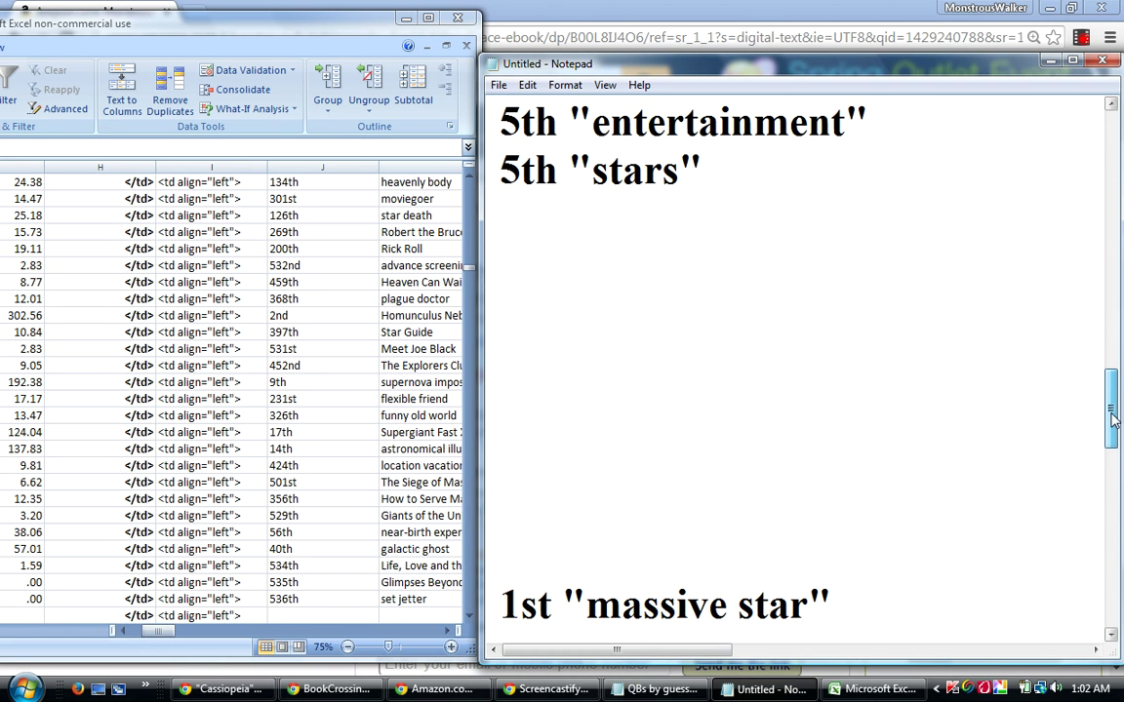
{"action": "left_click_drag", "start_coordinate": [847, 601], "coordinate": [506, 615]}
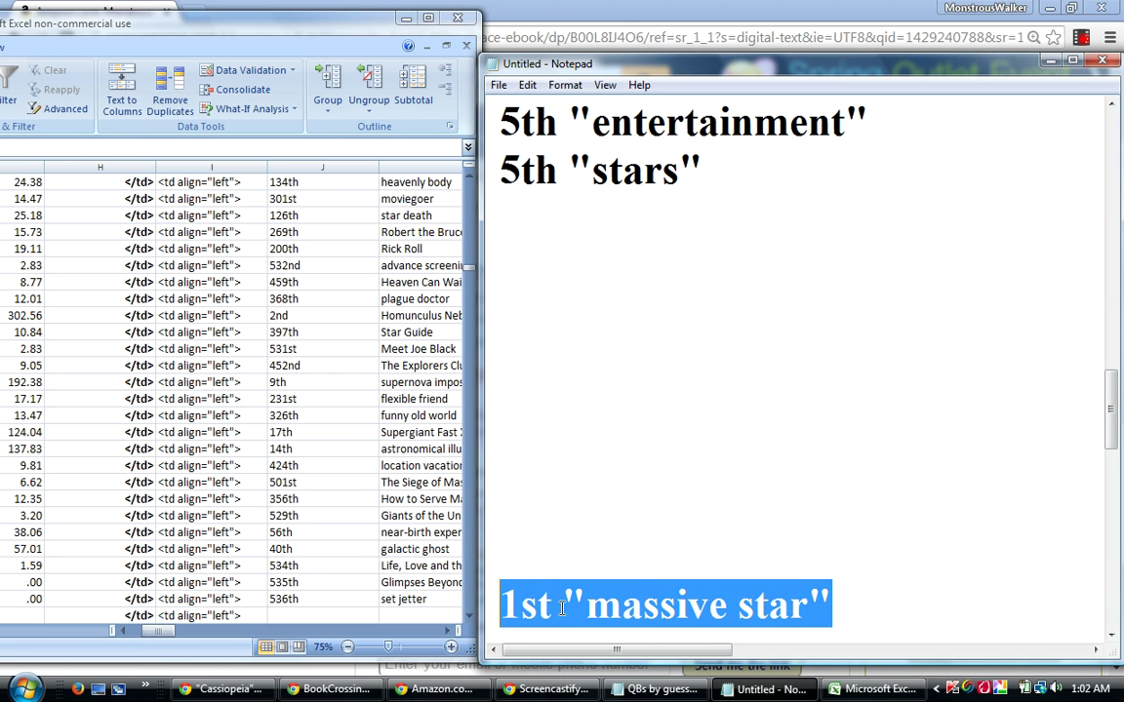
{"action": "scroll", "coordinate": [1000, 574], "scroll_direction": "down", "scroll_amount": 1}
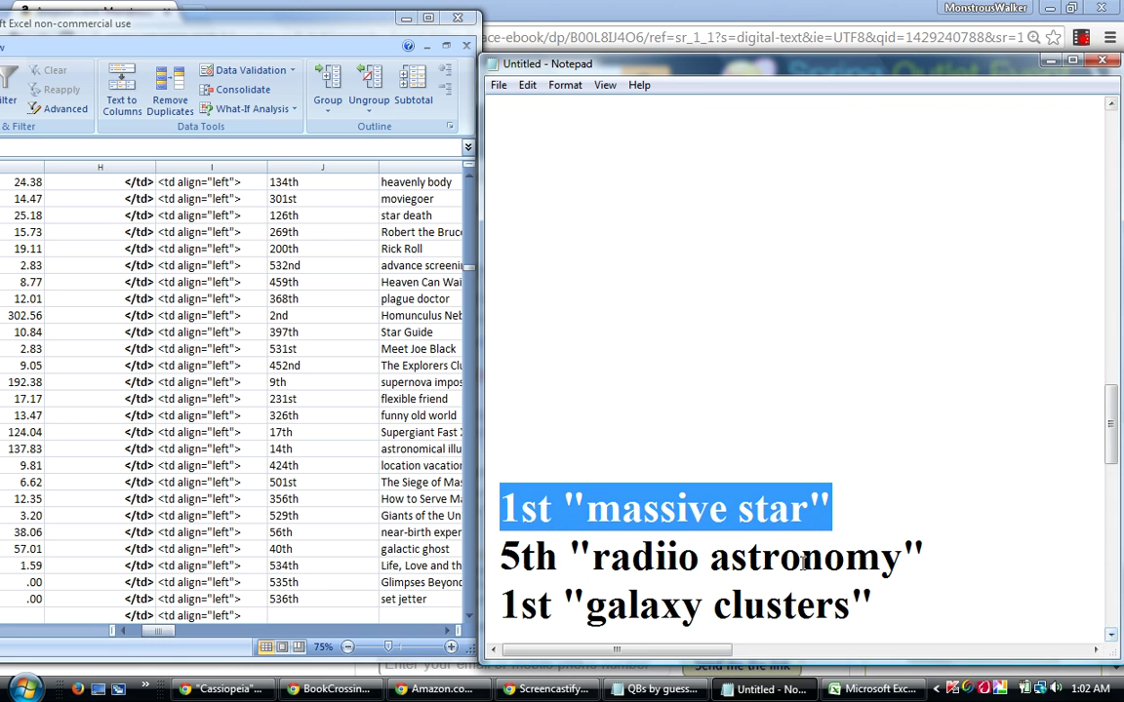
{"action": "right_click", "coordinate": [747, 515]}
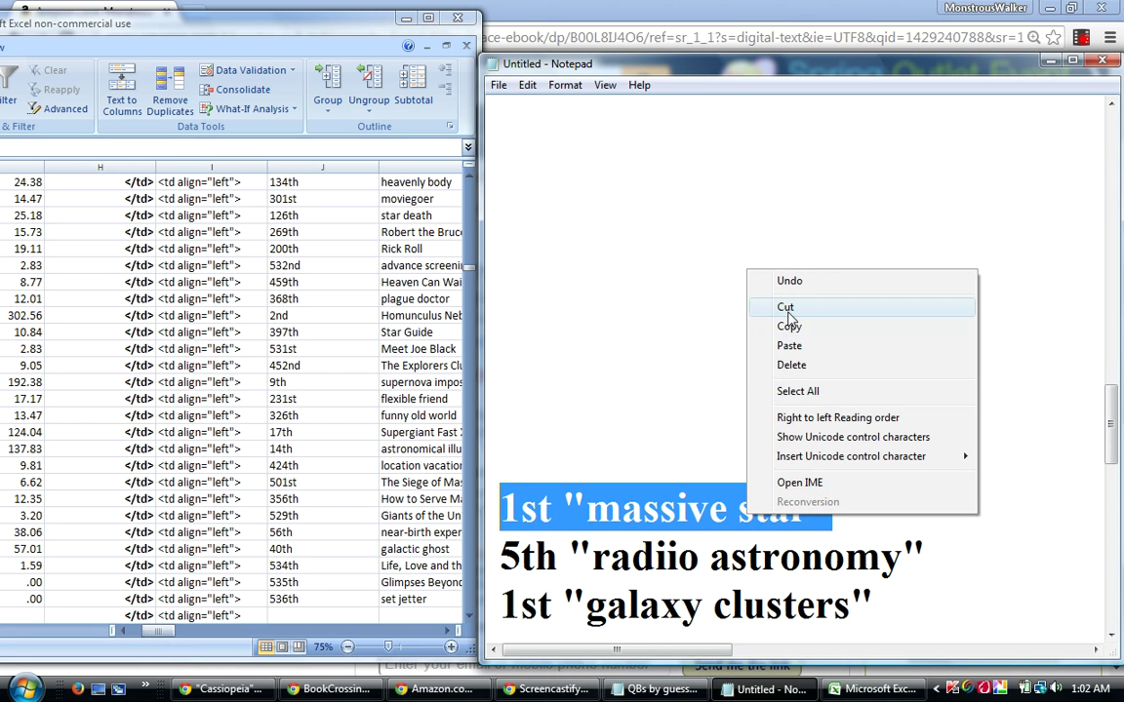
{"action": "left_click", "coordinate": [785, 308]}
{"action": "left_click_drag", "start_coordinate": [1113, 415], "coordinate": [1100, 286]}
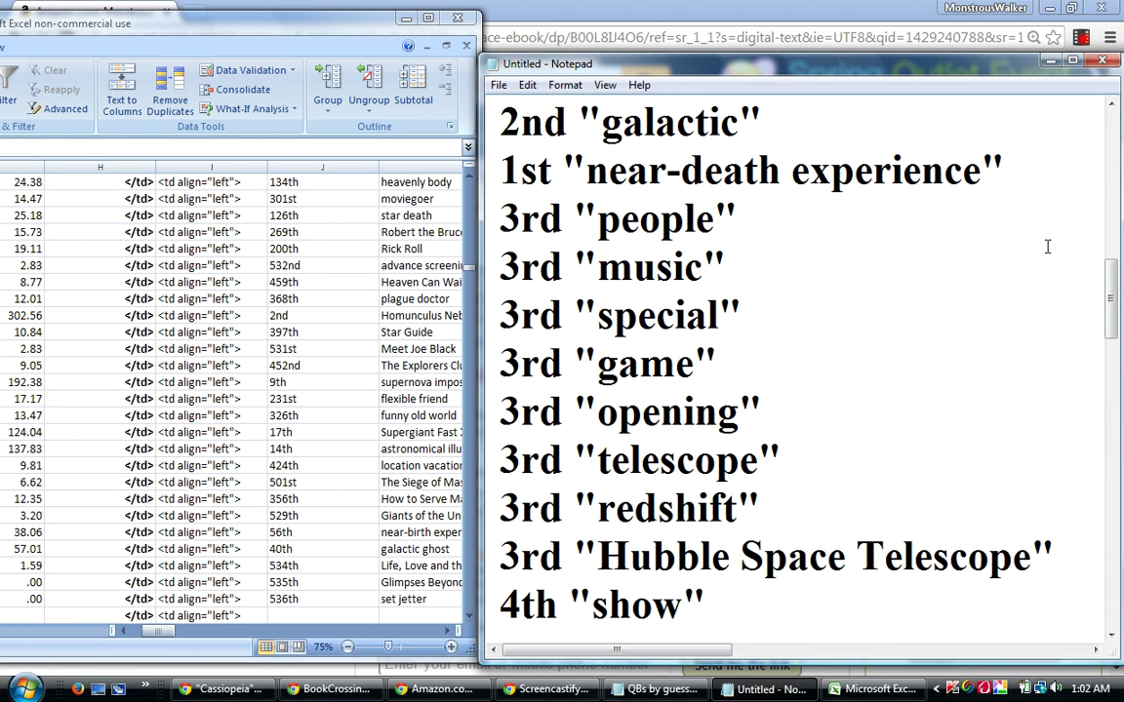
{"action": "left_click", "coordinate": [1017, 166]}
{"action": "key", "text": "Return"}
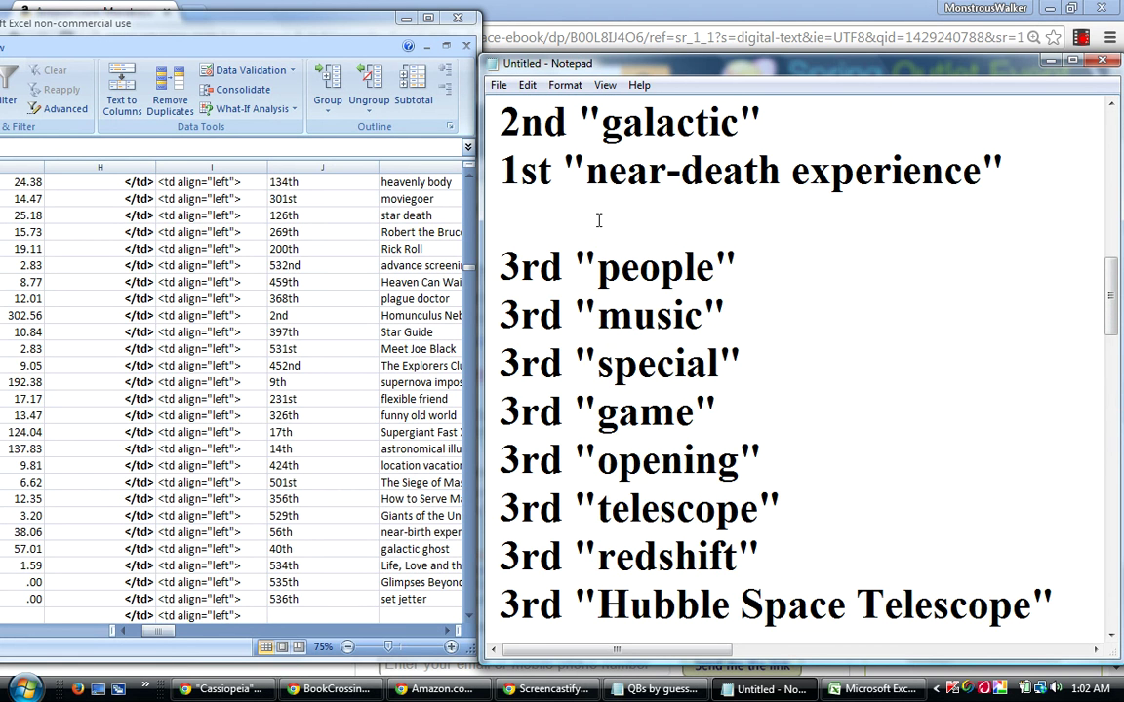
{"action": "right_click", "coordinate": [599, 222]}
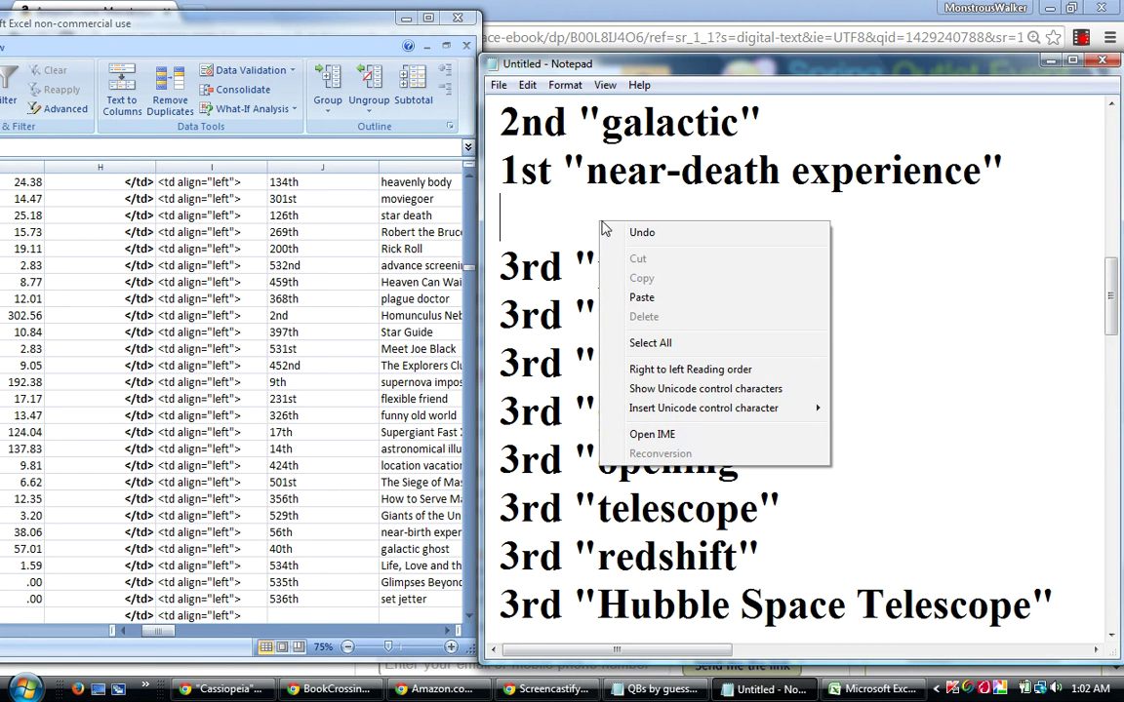
{"action": "left_click", "coordinate": [642, 297]}
{"action": "scroll", "coordinate": [1109, 300], "scroll_direction": "down", "scroll_amount": 1}
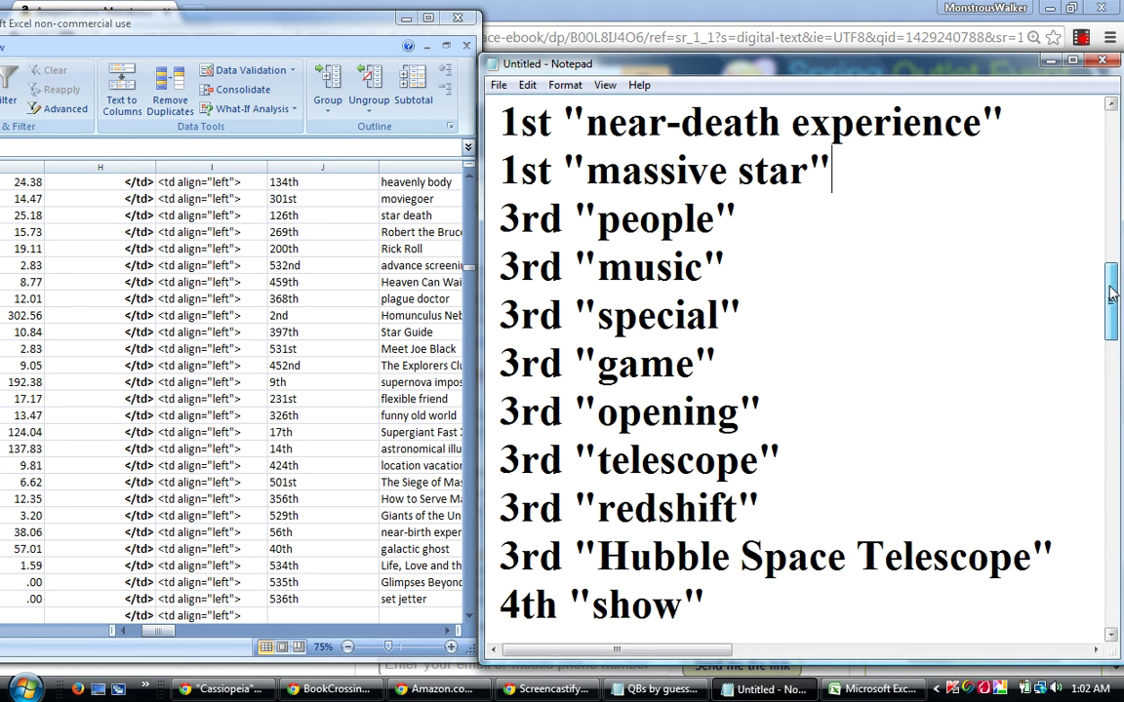
Cut the 5th "radiio astronomy" line and paste it onto the blank line below 5th "stars".
{"action": "left_click_drag", "start_coordinate": [1109, 300], "coordinate": [1091, 420]}
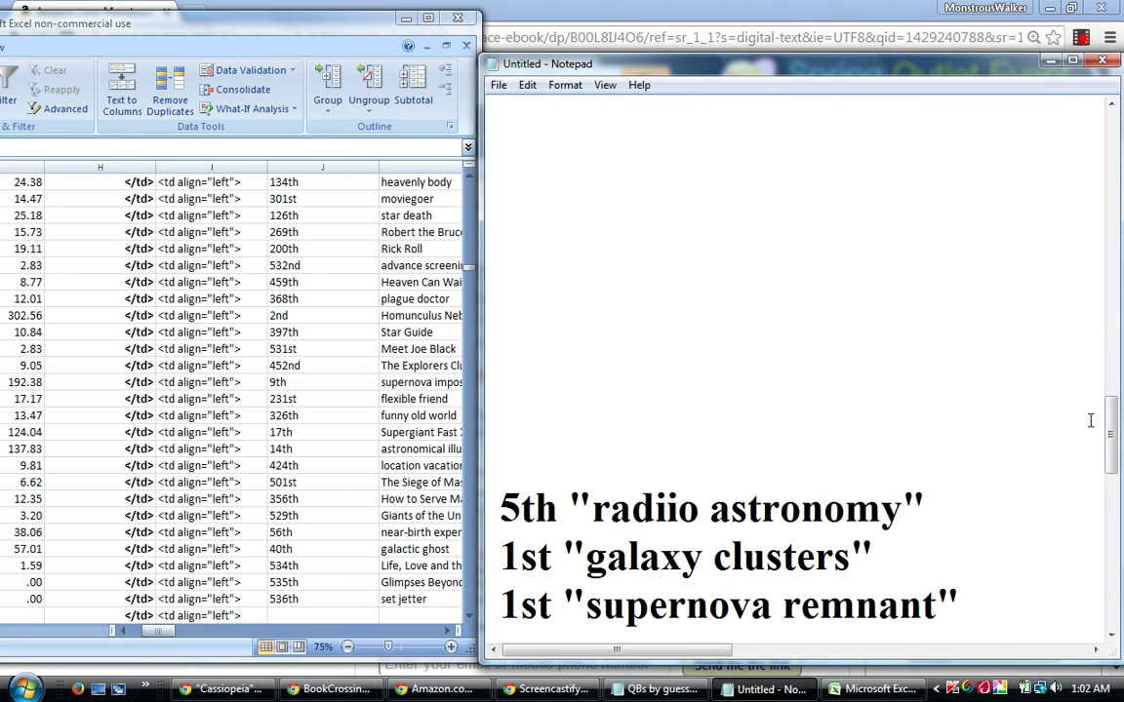
{"action": "scroll", "coordinate": [1000, 571], "scroll_direction": "down", "scroll_amount": 2}
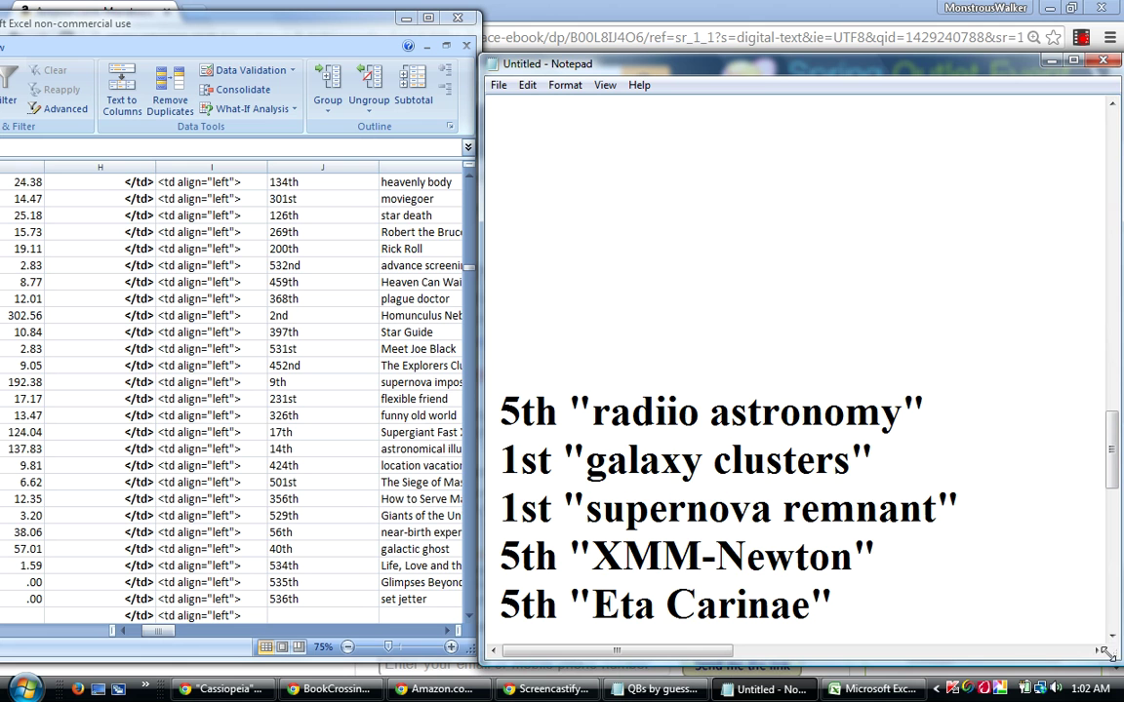
{"action": "left_click", "coordinate": [1111, 635]}
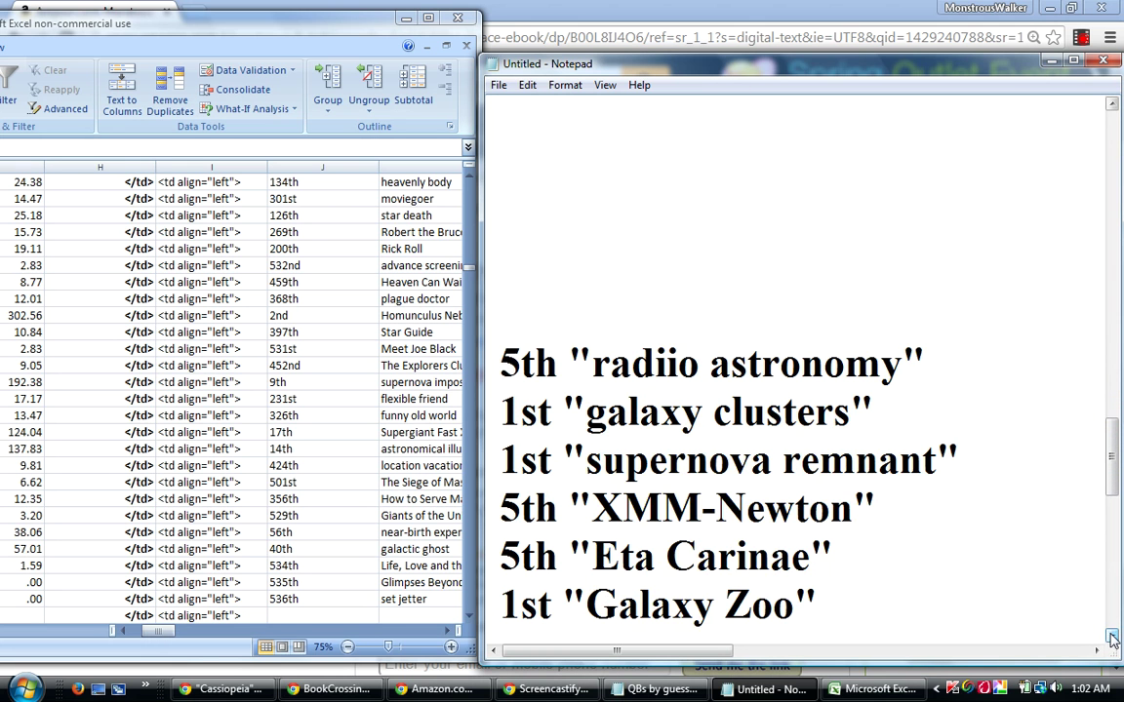
{"action": "left_click", "coordinate": [1111, 635]}
{"action": "left_click", "coordinate": [1111, 635]}
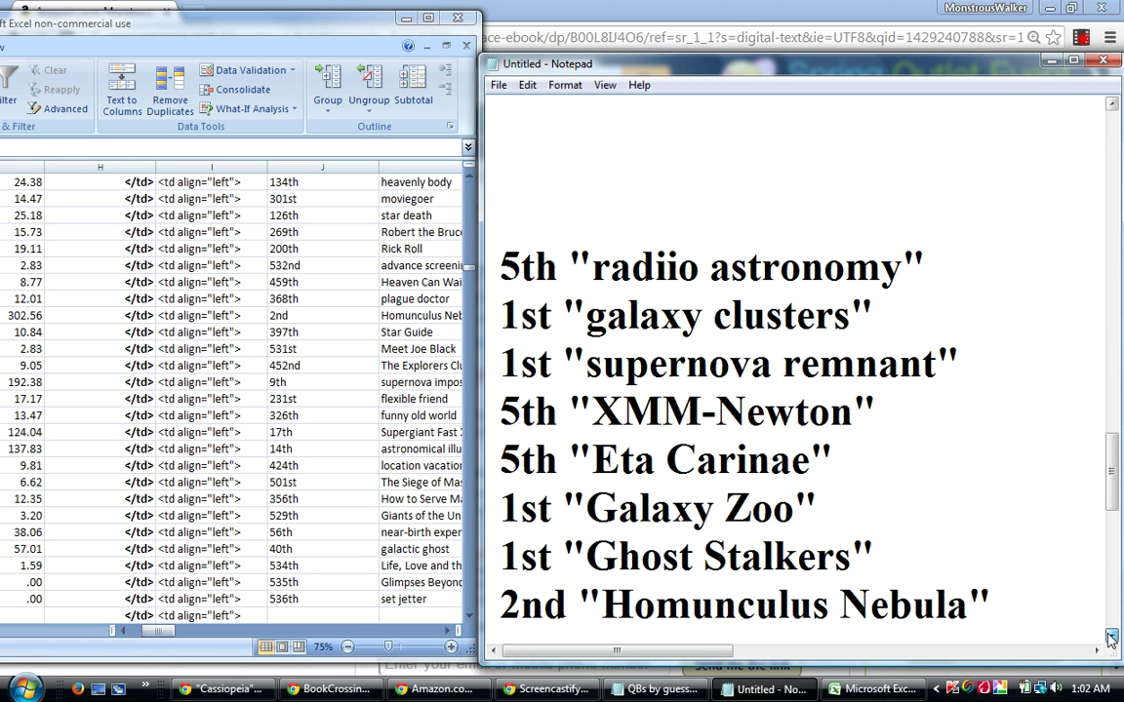
{"action": "left_click", "coordinate": [1111, 635]}
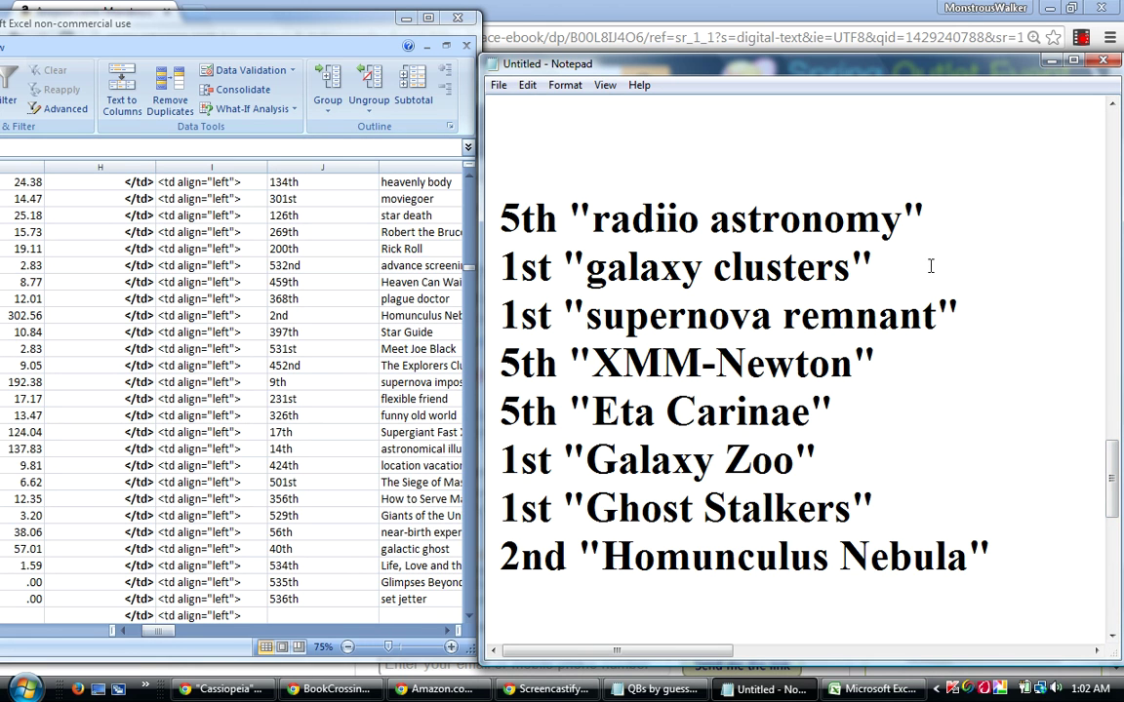
{"action": "left_click_drag", "start_coordinate": [927, 221], "coordinate": [498, 214]}
{"action": "right_click", "coordinate": [551, 217]}
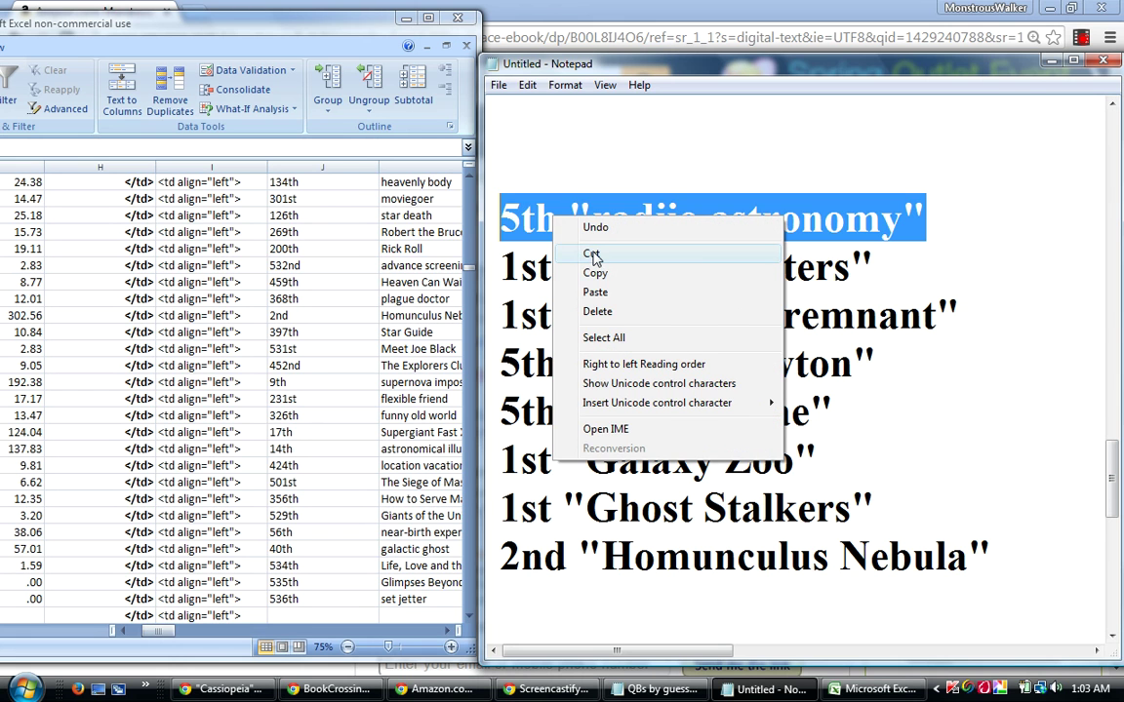
{"action": "left_click", "coordinate": [593, 255]}
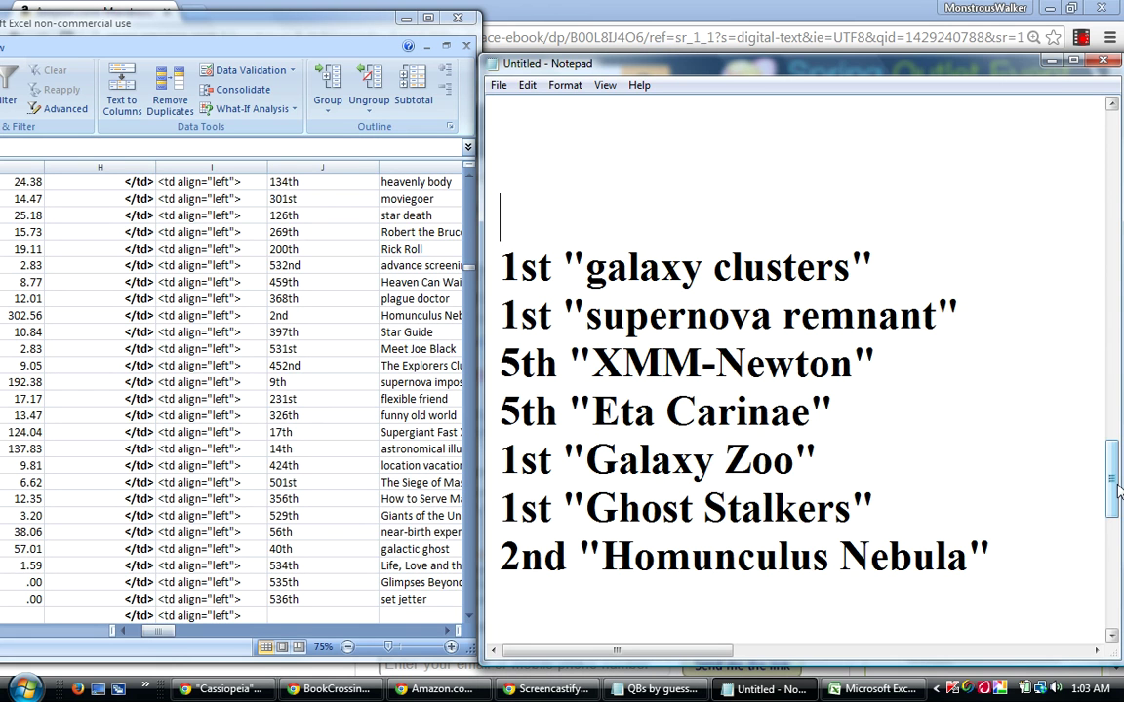
{"action": "left_click_drag", "start_coordinate": [1118, 492], "coordinate": [1118, 484]}
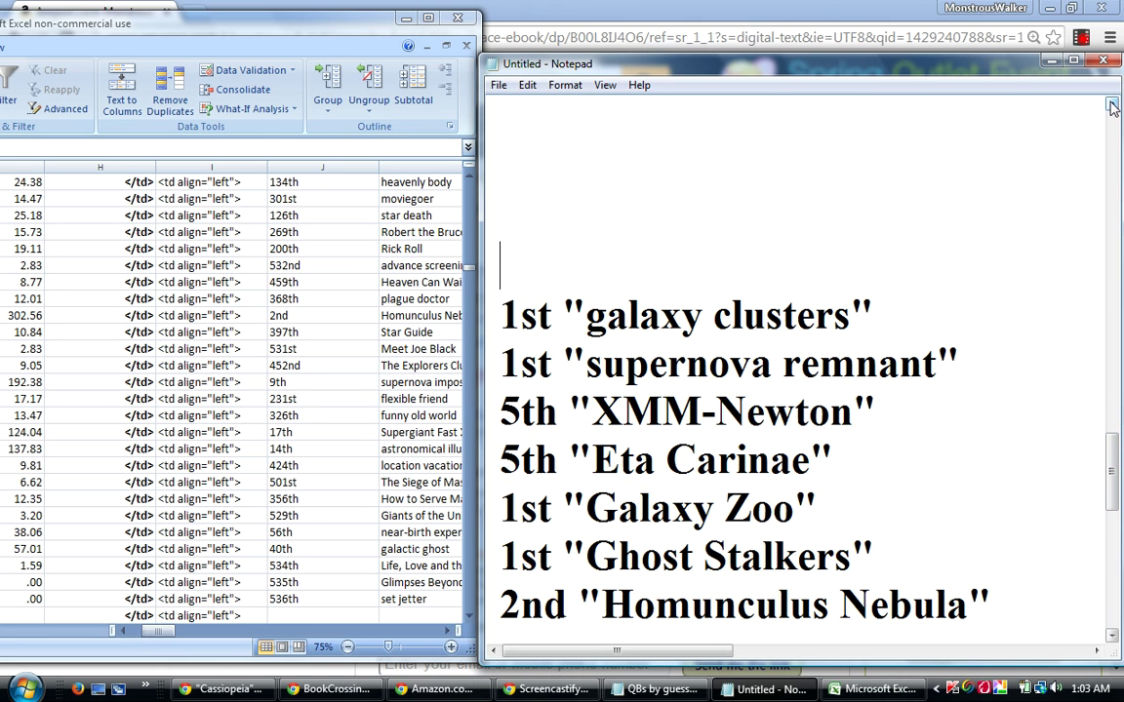
{"action": "scroll", "coordinate": [911, 162], "scroll_direction": "up", "scroll_amount": 4}
{"action": "left_click", "coordinate": [523, 308]}
{"action": "right_click", "coordinate": [525, 306]}
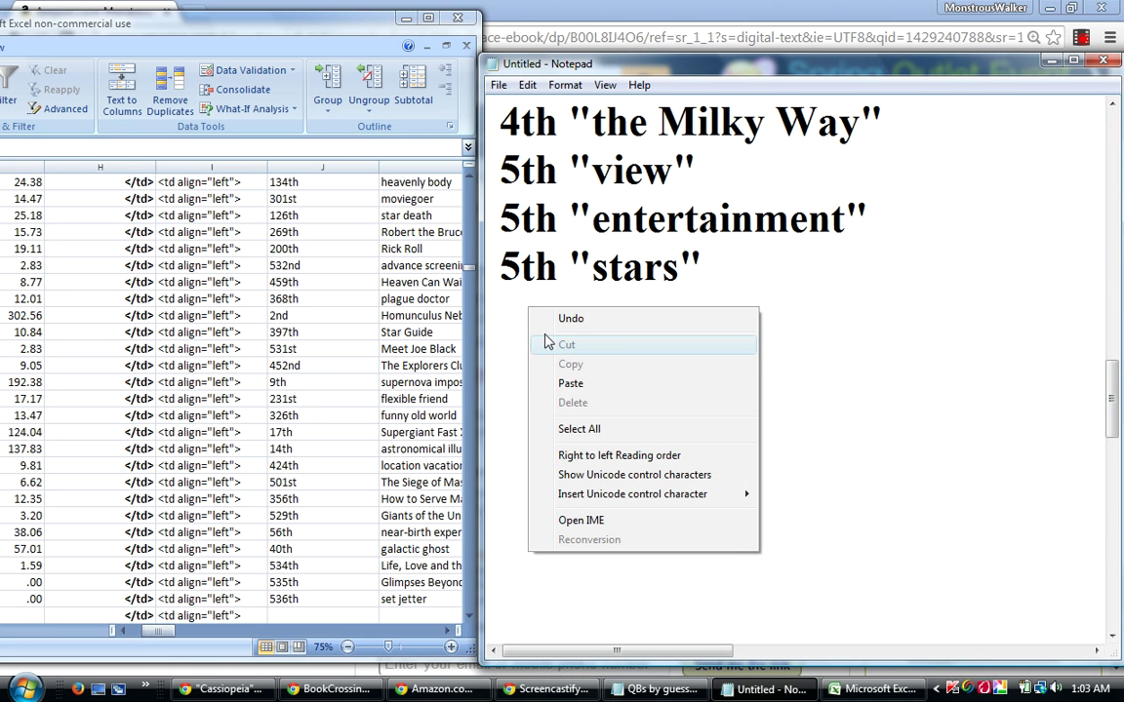
{"action": "left_click", "coordinate": [571, 387]}
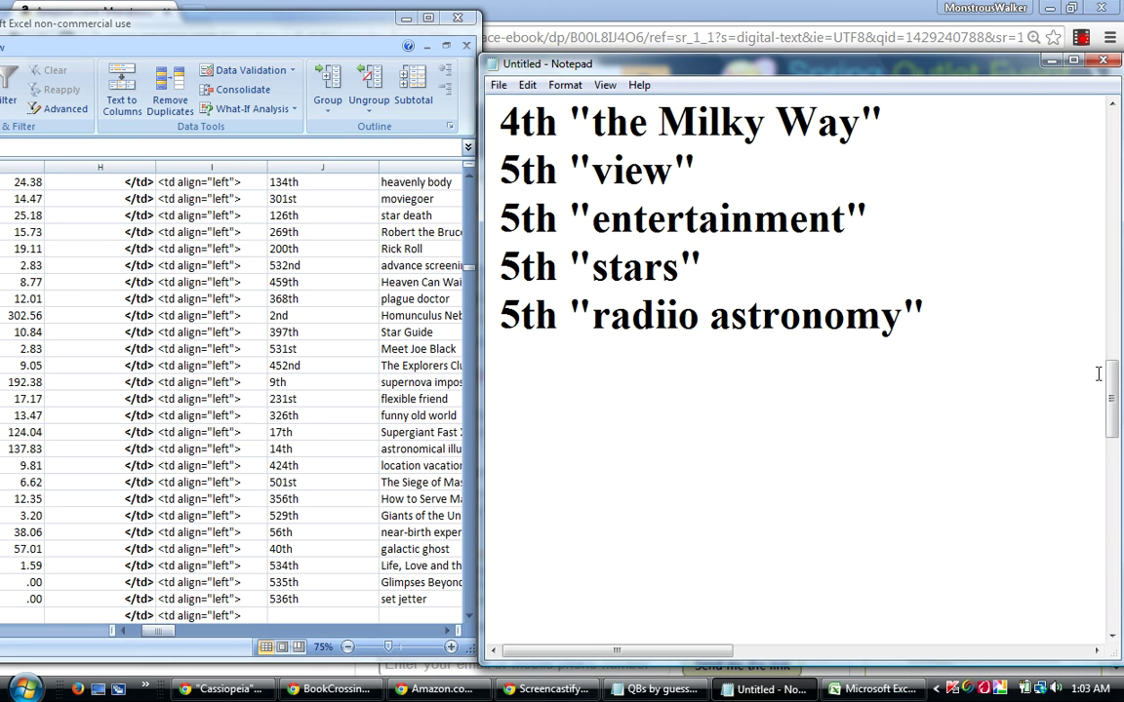
Move the 1st "galaxy clusters" and "supernova remnant" lines to a new line after "massive star".
{"action": "left_click_drag", "start_coordinate": [1115, 402], "coordinate": [1113, 431]}
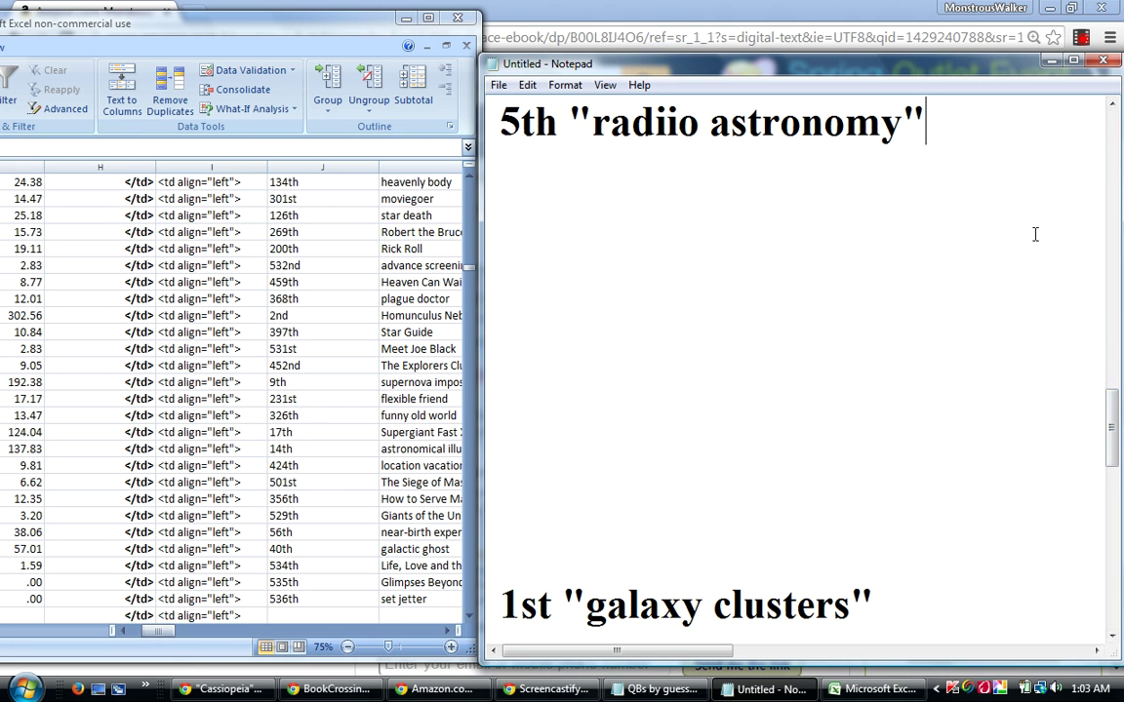
{"action": "scroll", "coordinate": [1003, 419], "scroll_direction": "down", "scroll_amount": 2}
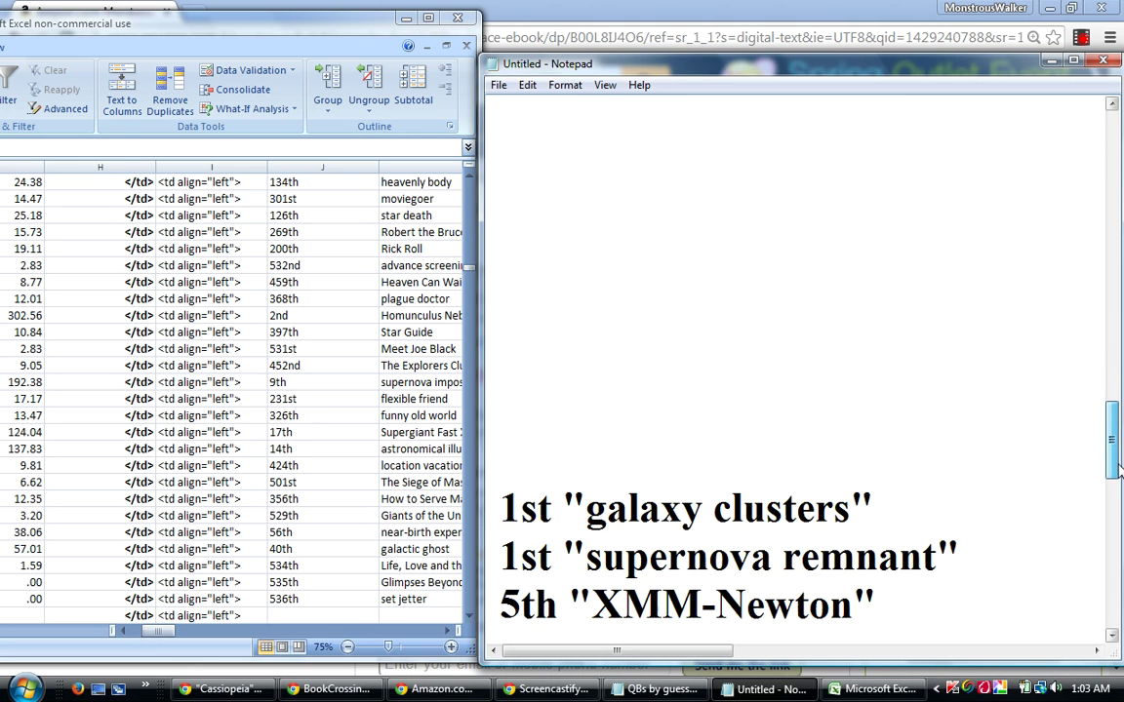
{"action": "left_click_drag", "start_coordinate": [963, 559], "coordinate": [491, 512]}
{"action": "right_click", "coordinate": [493, 475]}
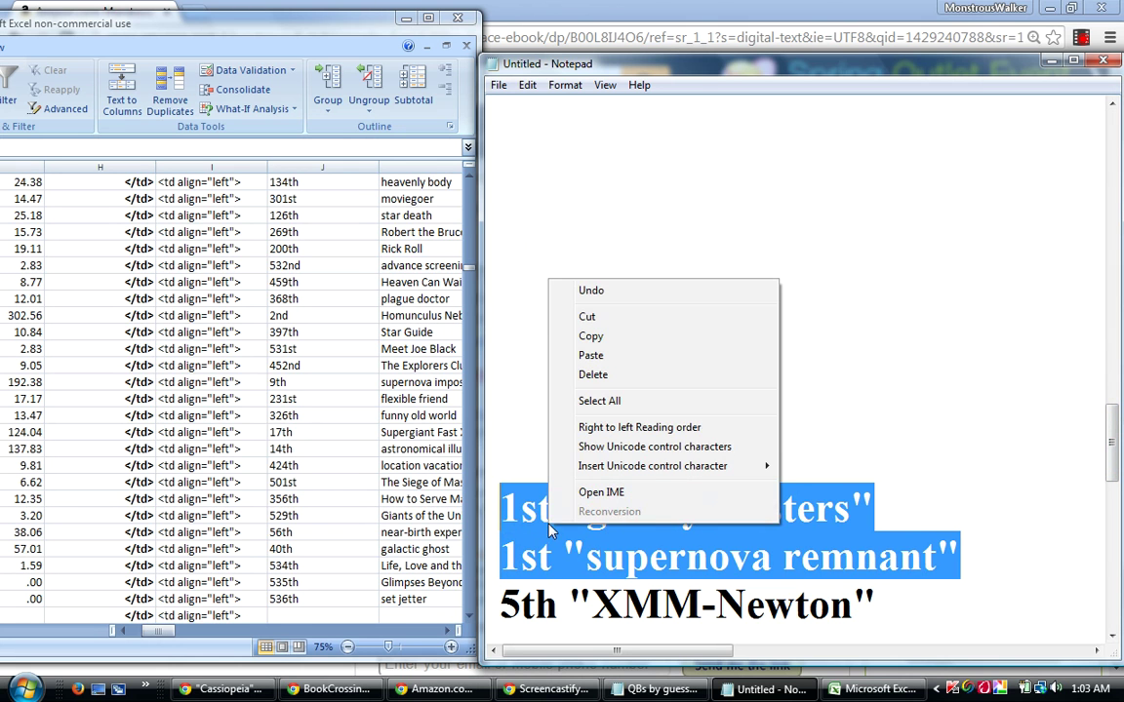
{"action": "left_click", "coordinate": [590, 314]}
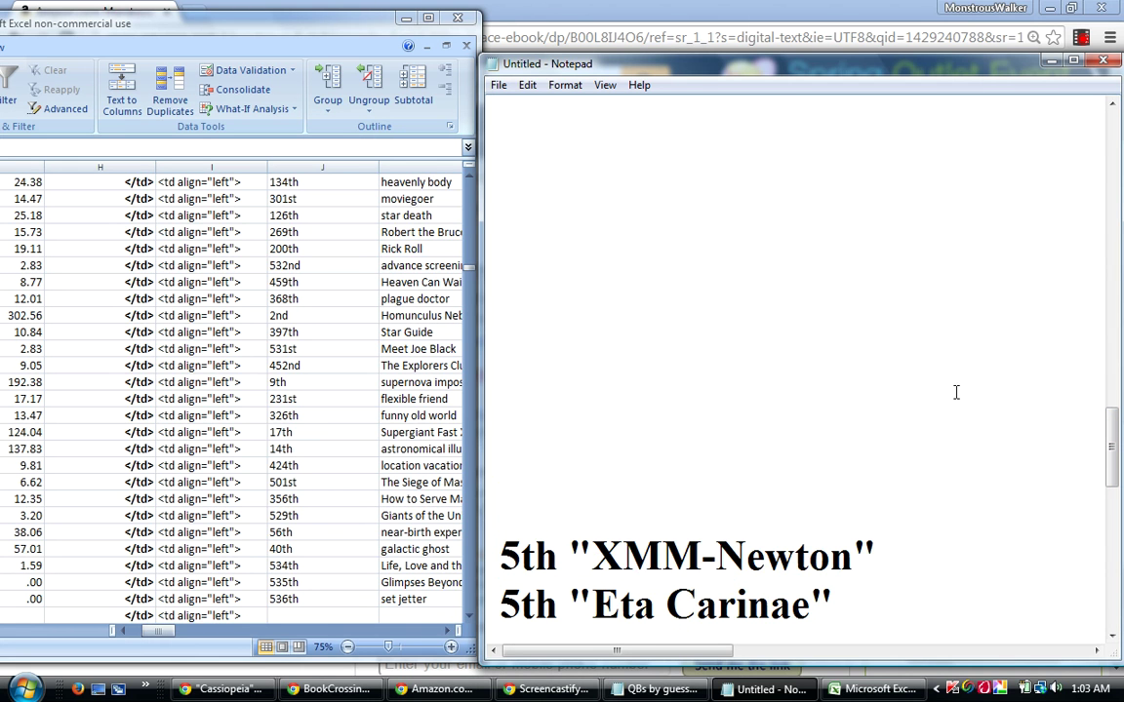
{"action": "left_click_drag", "start_coordinate": [1109, 439], "coordinate": [1091, 292]}
{"action": "left_click", "coordinate": [852, 258]}
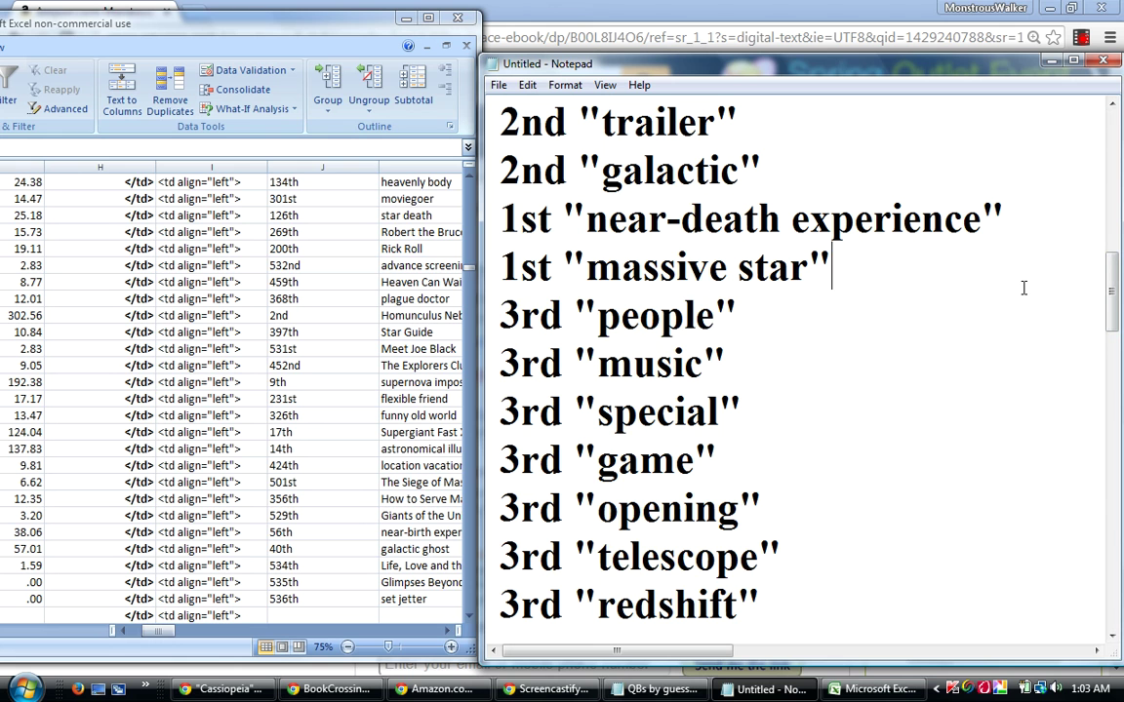
{"action": "key", "text": "Return"}
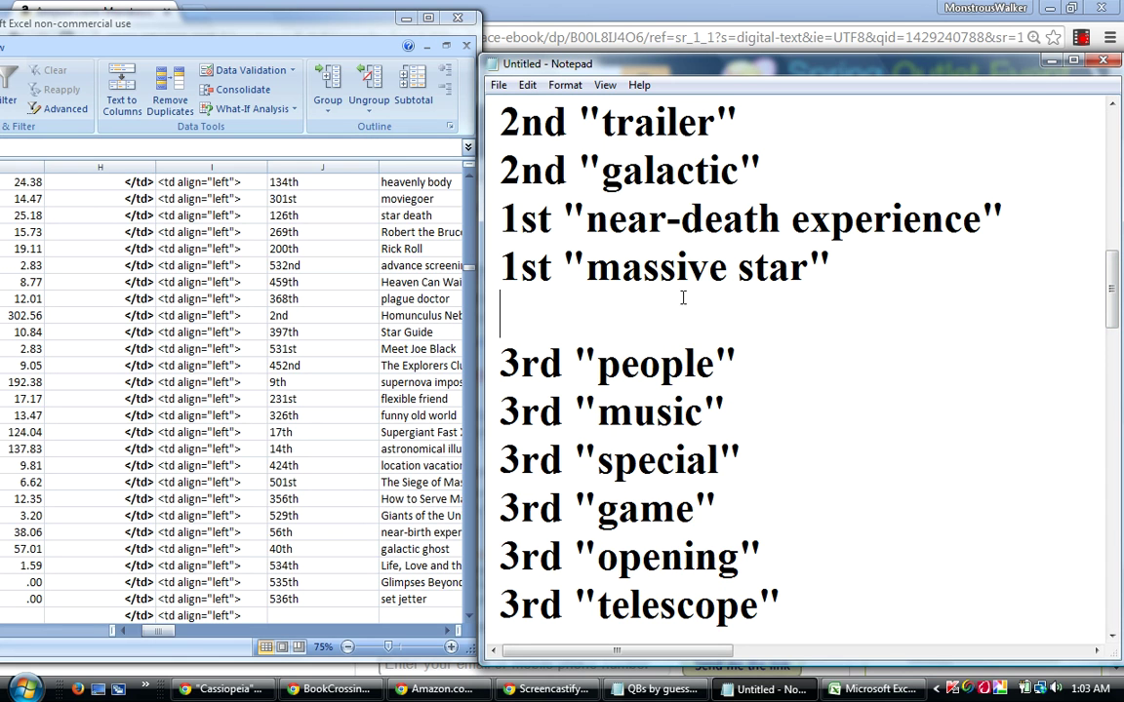
{"action": "right_click", "coordinate": [636, 310]}
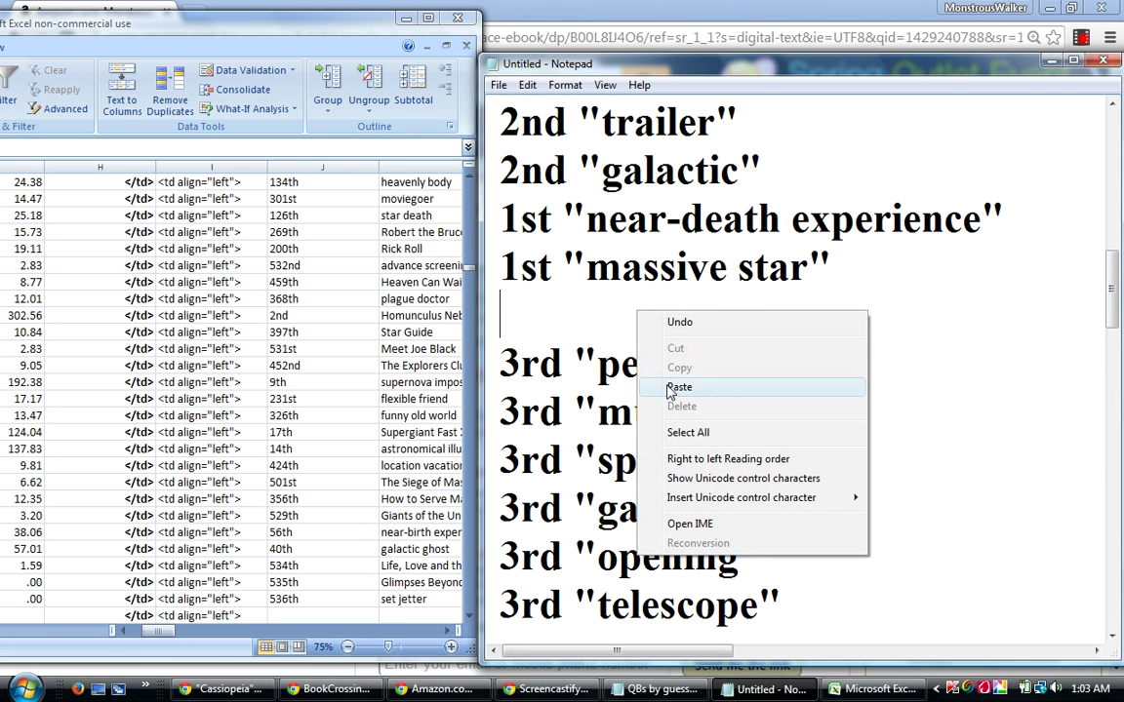
{"action": "left_click", "coordinate": [679, 388]}
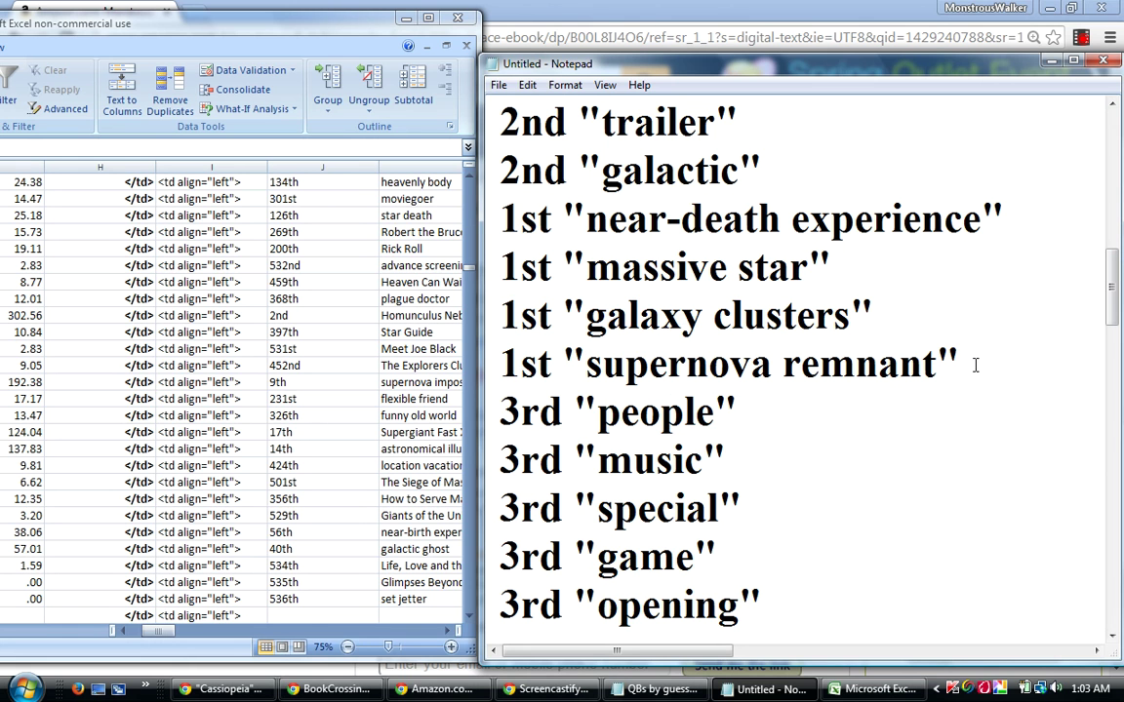
Cut the four 1st-place lines from below 2nd "galactic".
{"action": "left_click_drag", "start_coordinate": [961, 365], "coordinate": [497, 230]}
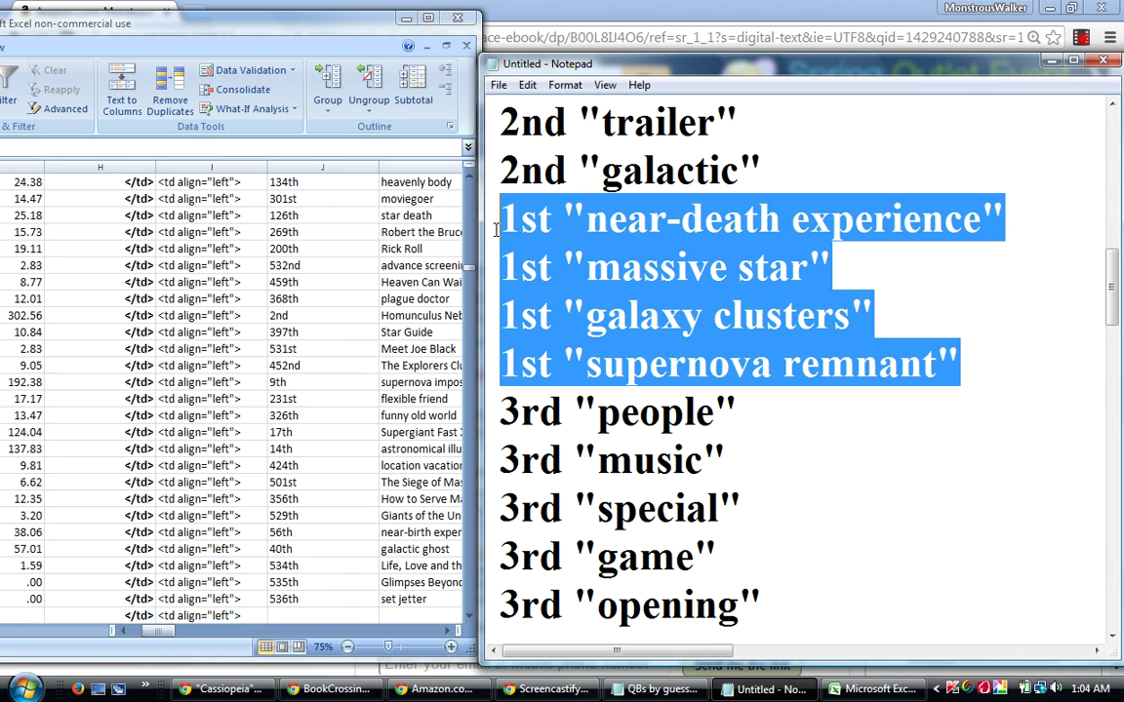
{"action": "right_click", "coordinate": [575, 270]}
{"action": "left_click", "coordinate": [603, 307]}
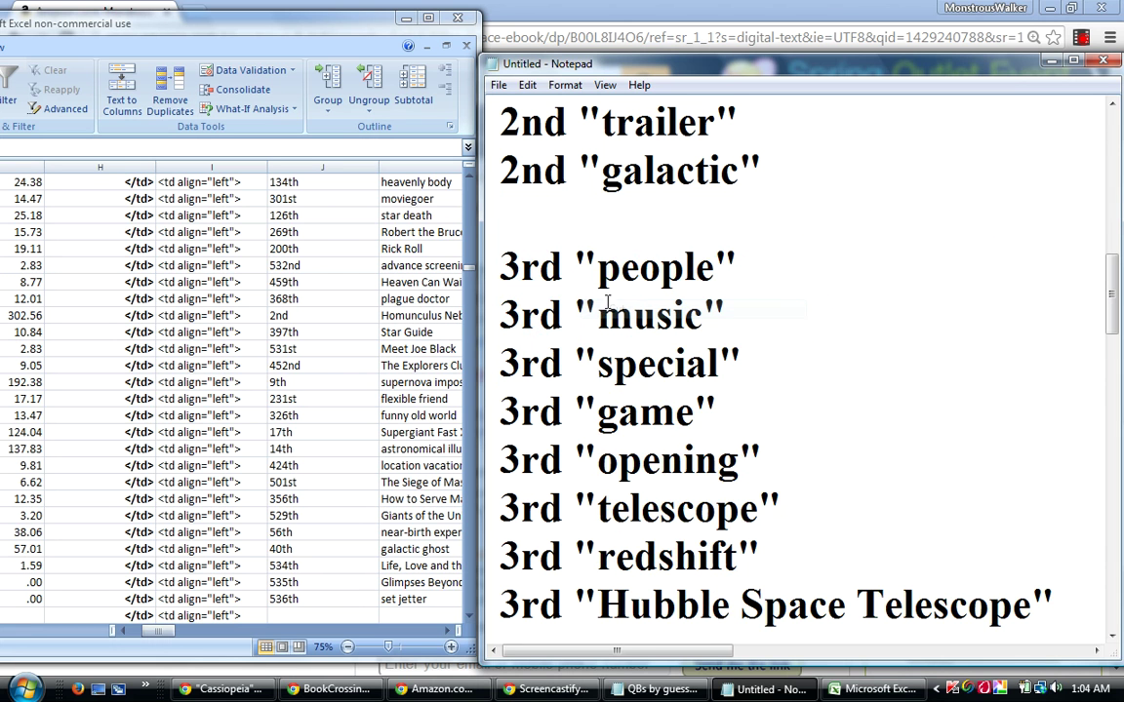
Paste the four cut 1st-place lines onto a new line after 1st "premiere".
{"action": "left_click_drag", "start_coordinate": [1117, 284], "coordinate": [1115, 228]}
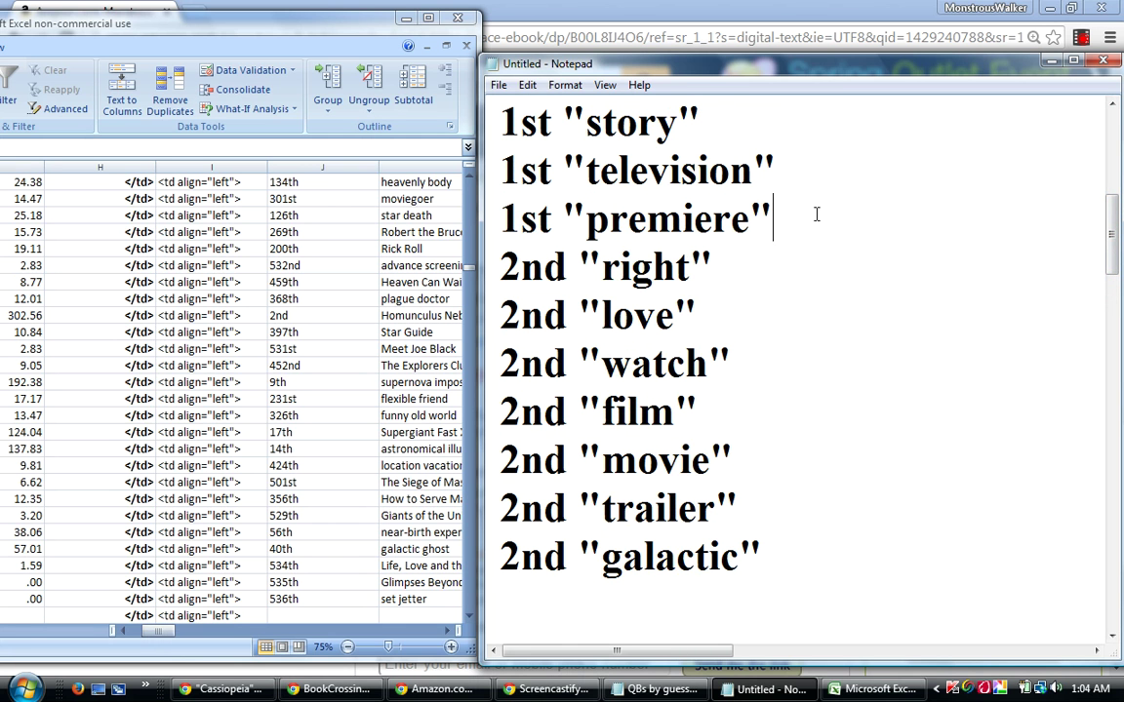
{"action": "key", "text": "Return"}
{"action": "right_click", "coordinate": [567, 261]}
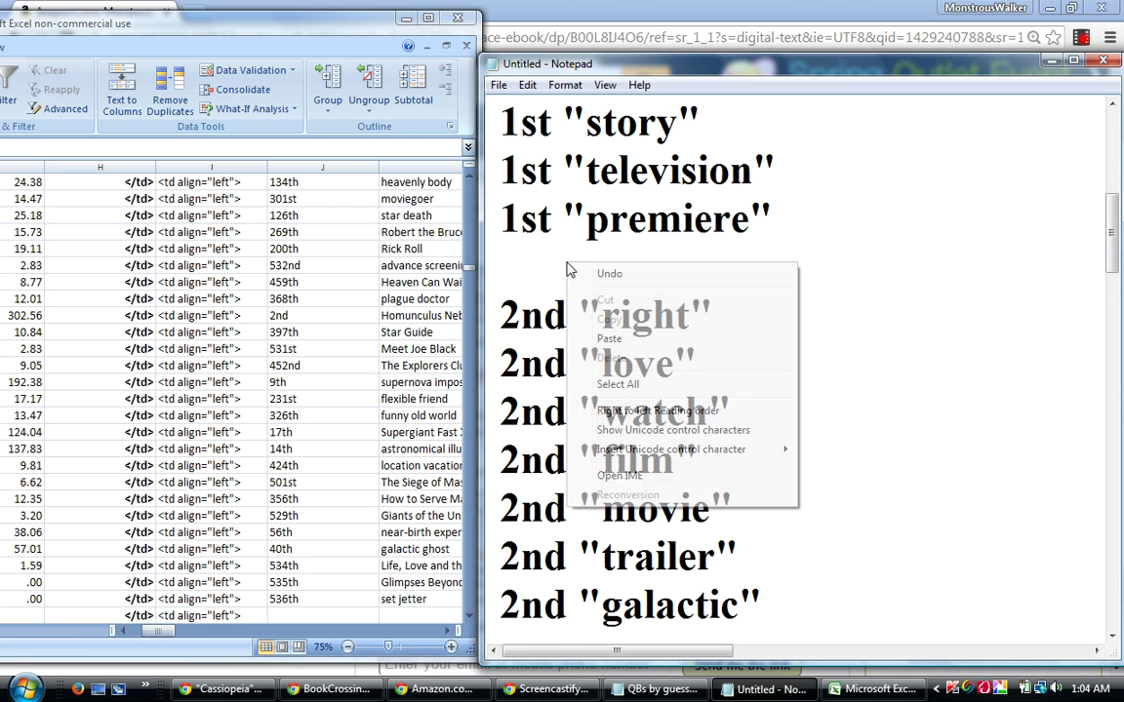
{"action": "left_click", "coordinate": [607, 340]}
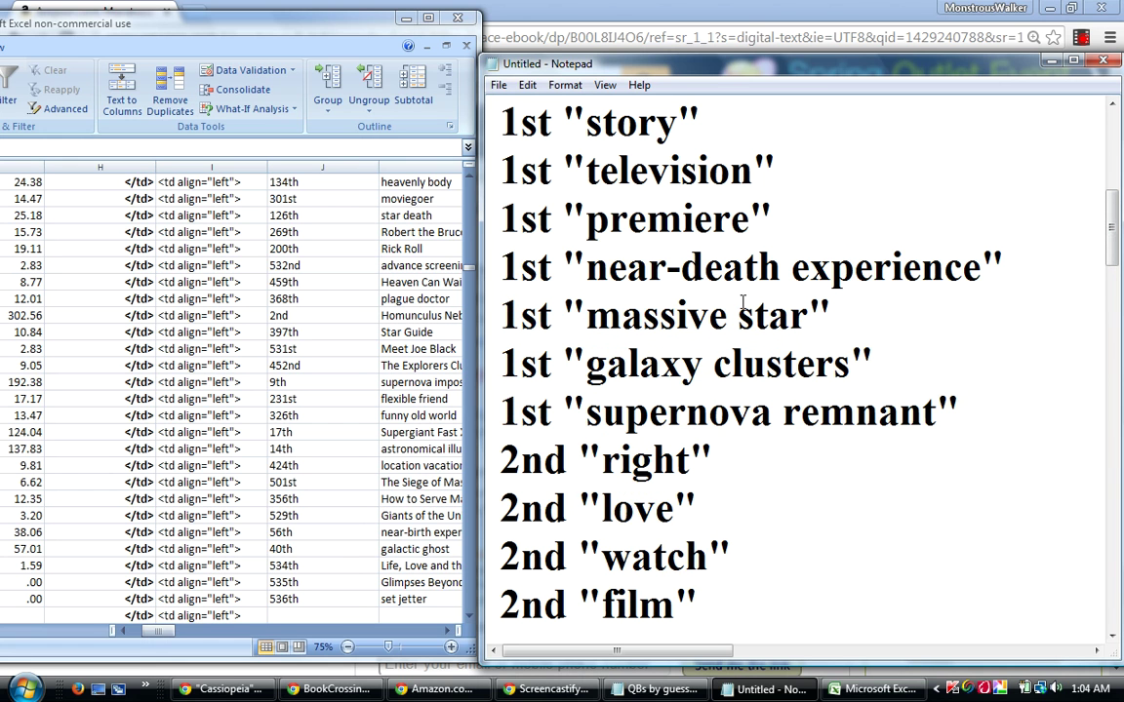
{"action": "scroll", "coordinate": [1112, 312], "scroll_direction": "down", "scroll_amount": 4}
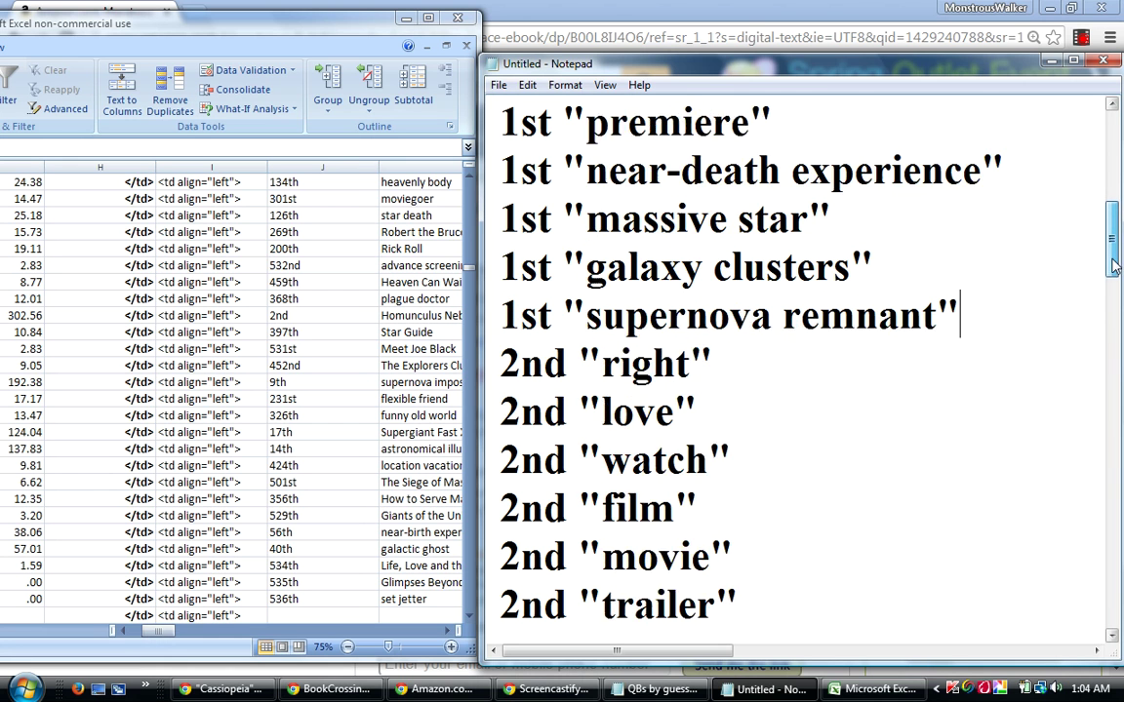
{"action": "scroll", "coordinate": [1115, 284], "scroll_direction": "down", "scroll_amount": 1}
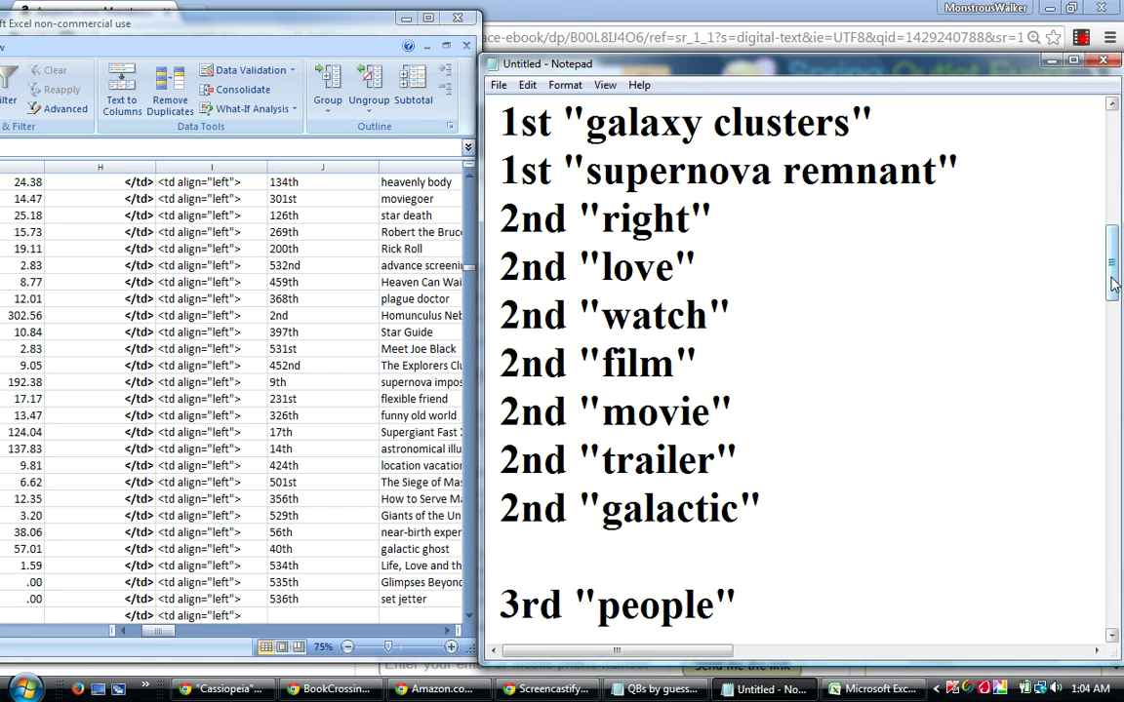
{"action": "left_click_drag", "start_coordinate": [1113, 283], "coordinate": [1092, 483]}
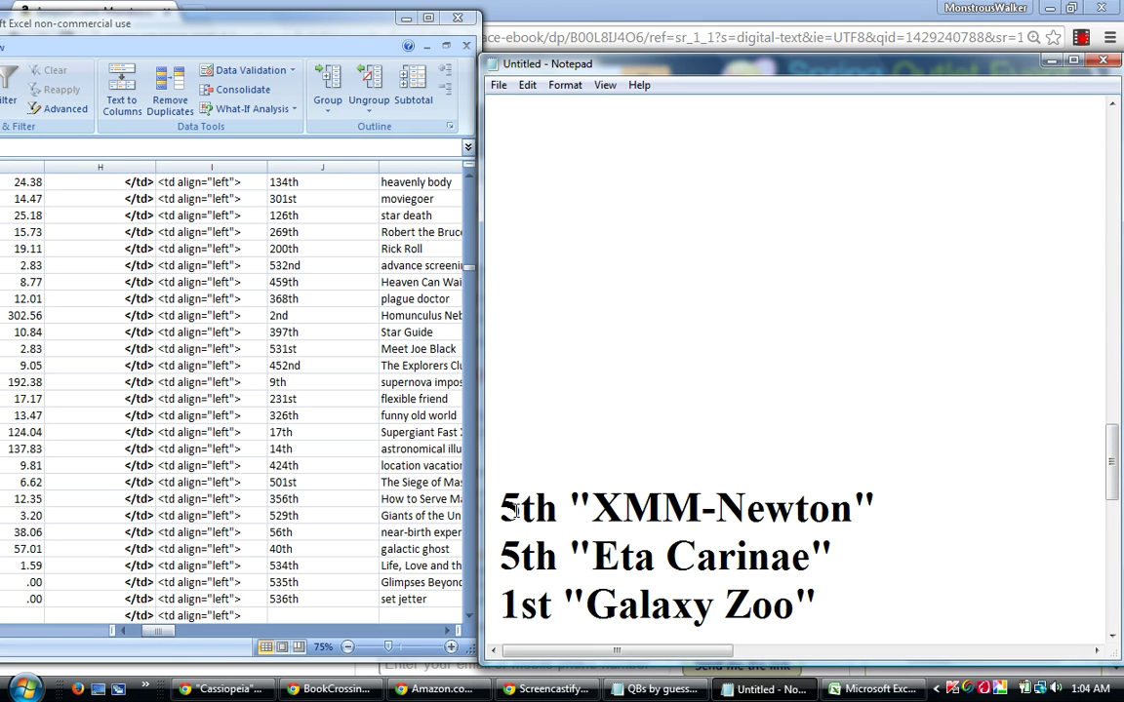
{"action": "scroll", "coordinate": [516, 514], "scroll_direction": "down", "scroll_amount": 3}
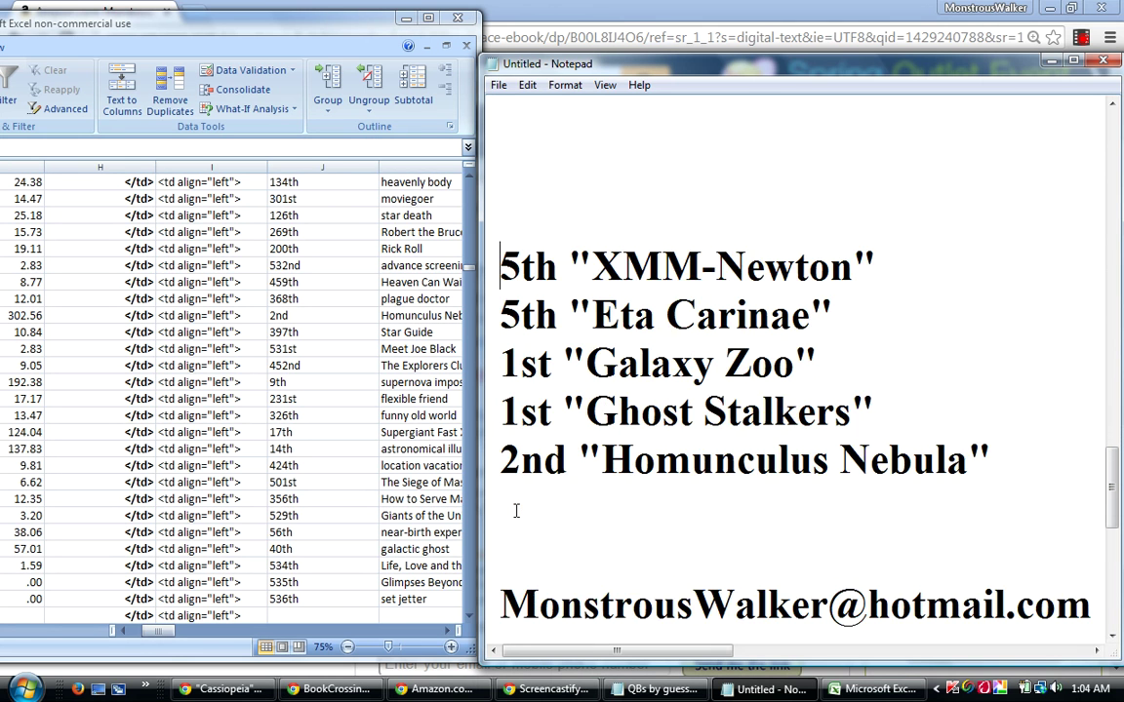
Delete the blank line above 5th "XMM-Newton".
{"action": "scroll", "coordinate": [516, 509], "scroll_direction": "down", "scroll_amount": 1}
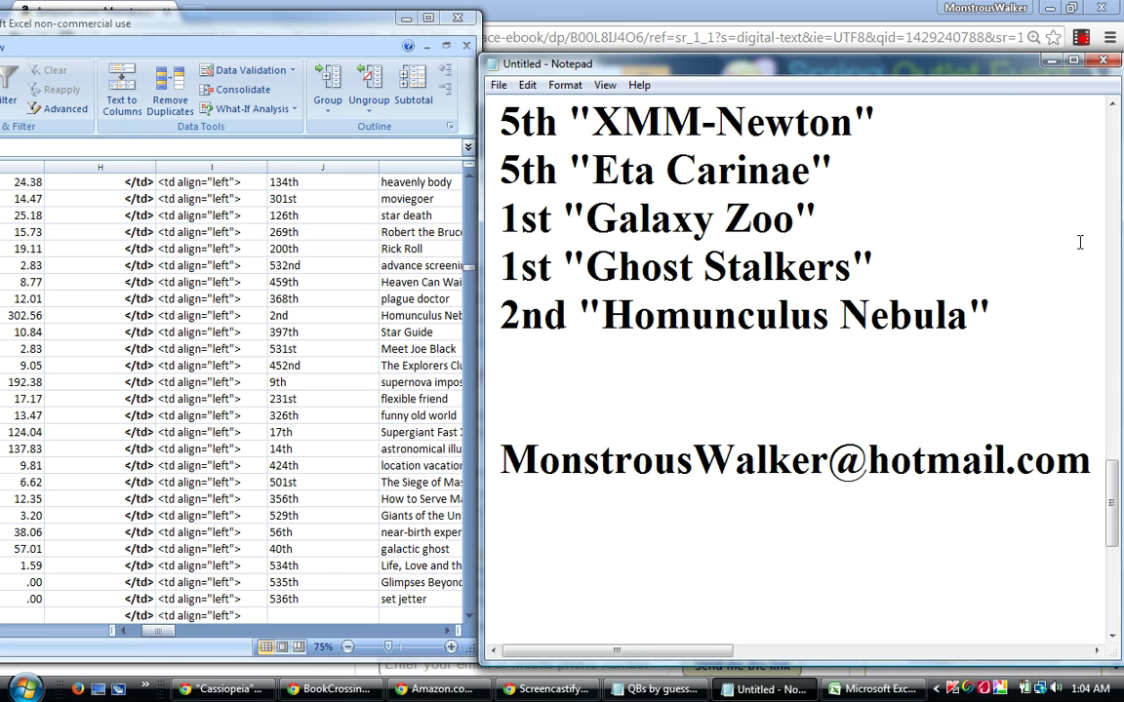
{"action": "left_click", "coordinate": [1112, 104]}
{"action": "left_click", "coordinate": [1112, 104]}
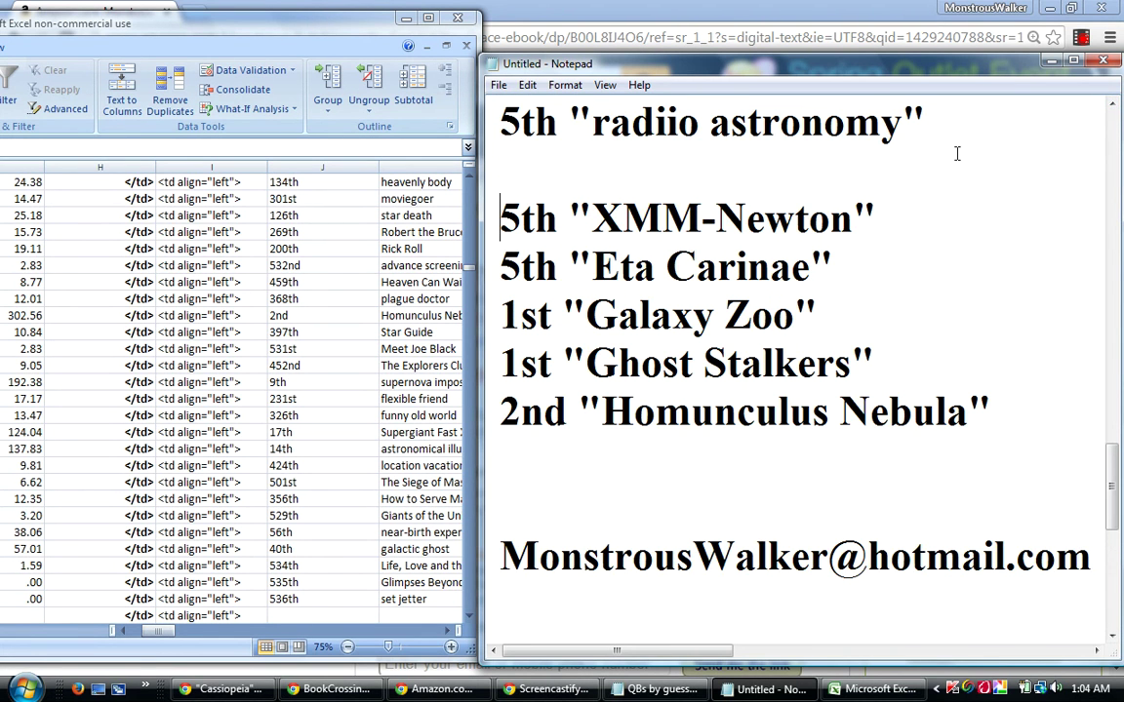
{"action": "key", "text": "BackSpace"}
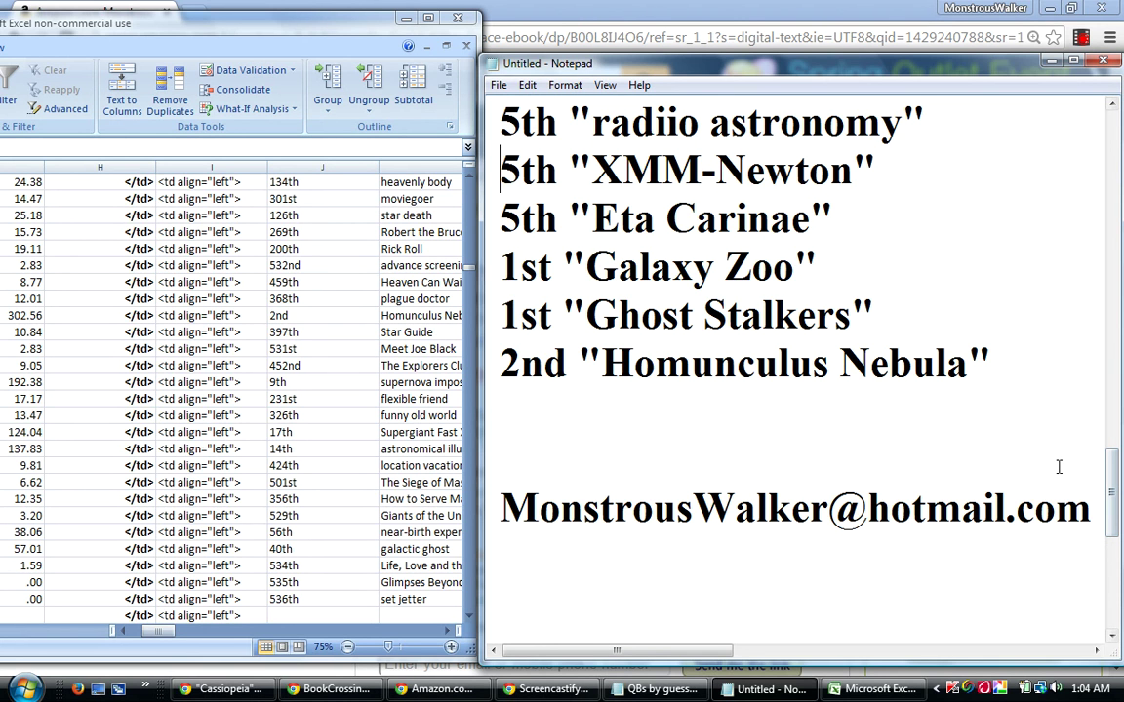
Move 1st "Galaxy Zoo" and 1st "Ghost Stalkers" to follow "supernova remnant", then select 2nd "Homunculus Nebula".
{"action": "left_click_drag", "start_coordinate": [879, 306], "coordinate": [493, 264]}
{"action": "right_click", "coordinate": [566, 285]}
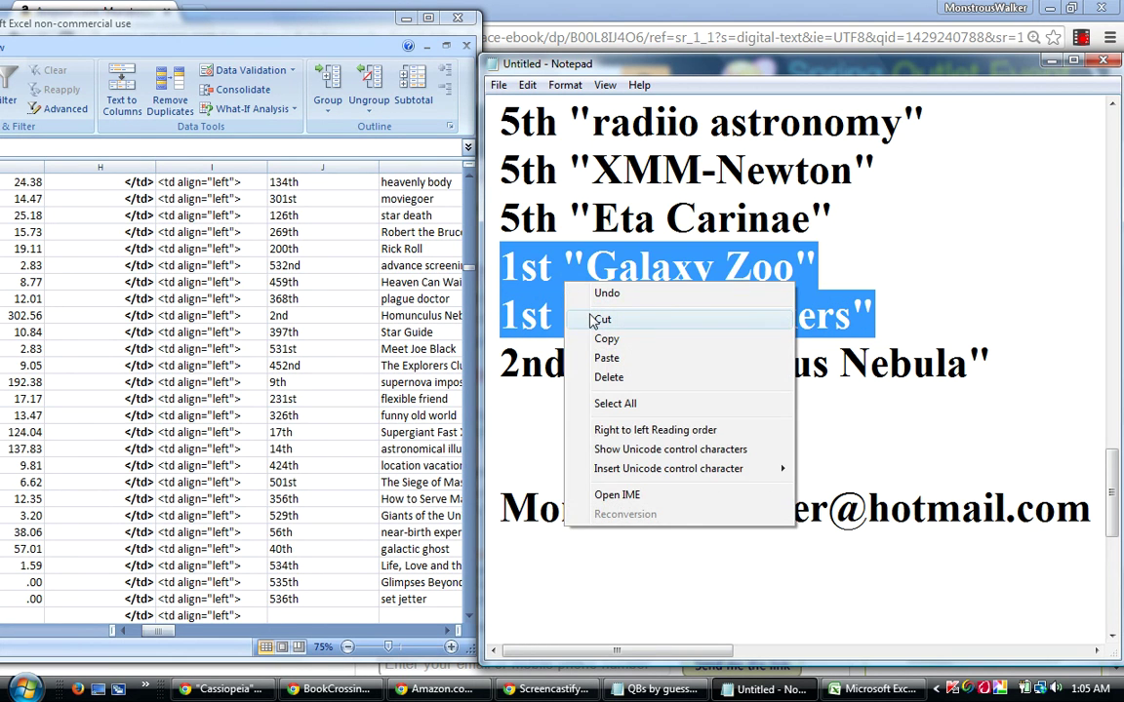
{"action": "left_click", "coordinate": [595, 321]}
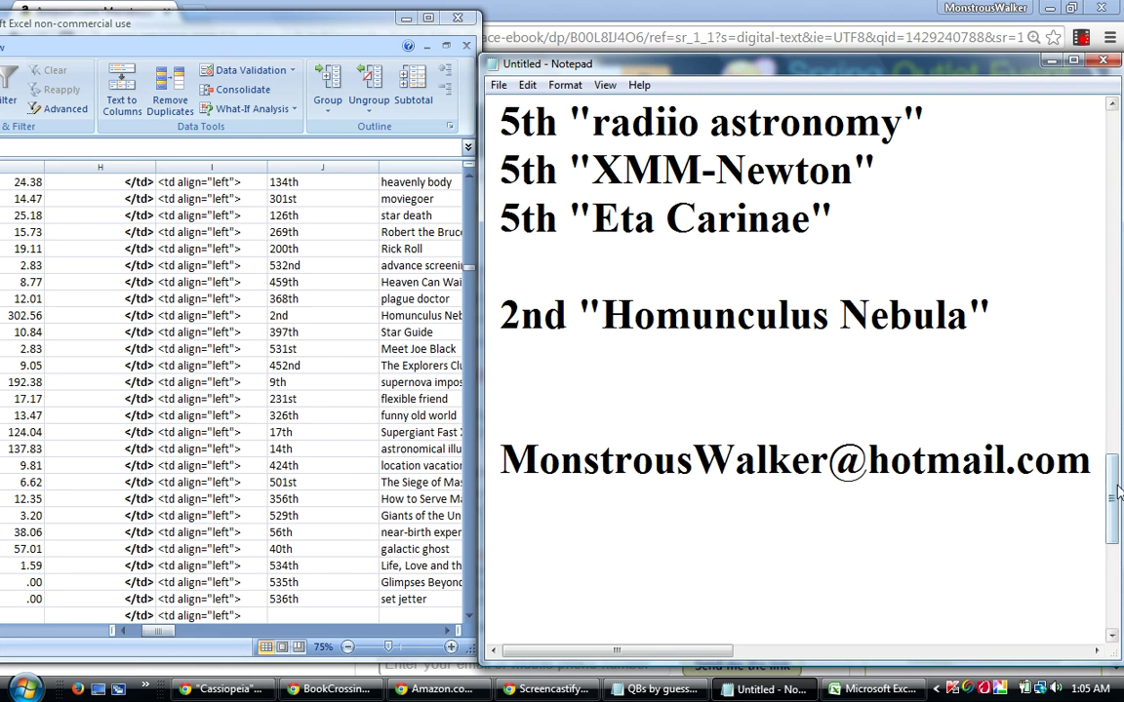
{"action": "left_click_drag", "start_coordinate": [1113, 498], "coordinate": [1112, 266]}
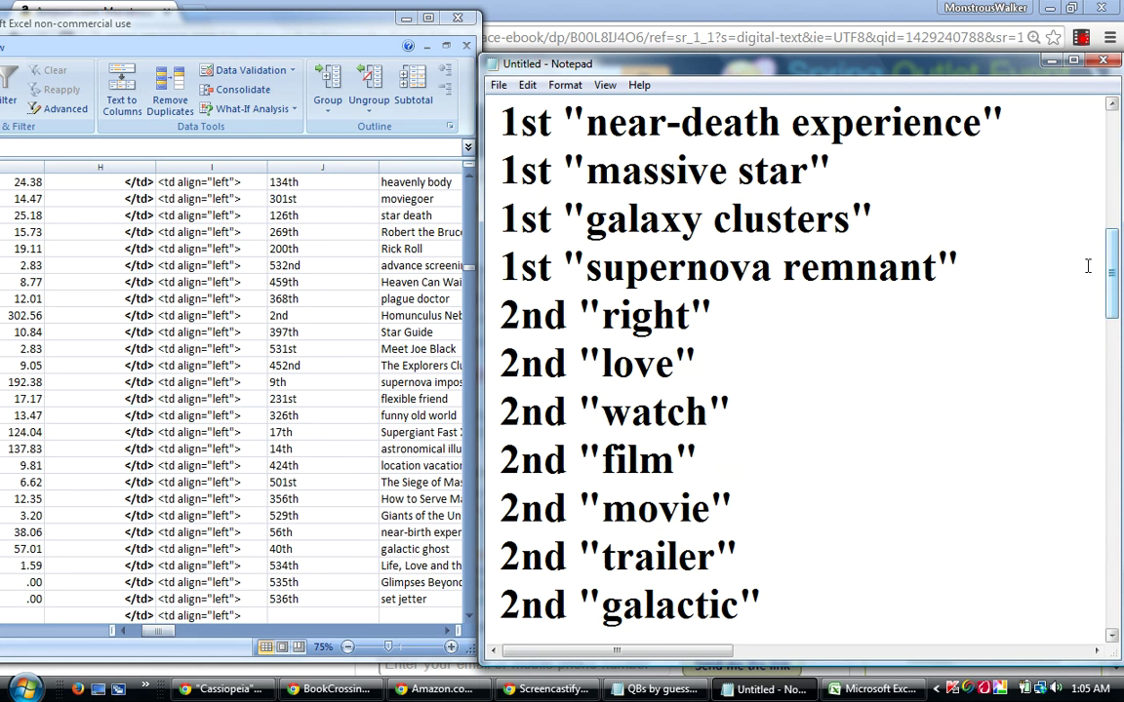
{"action": "left_click", "coordinate": [1005, 267]}
{"action": "key", "text": "Return"}
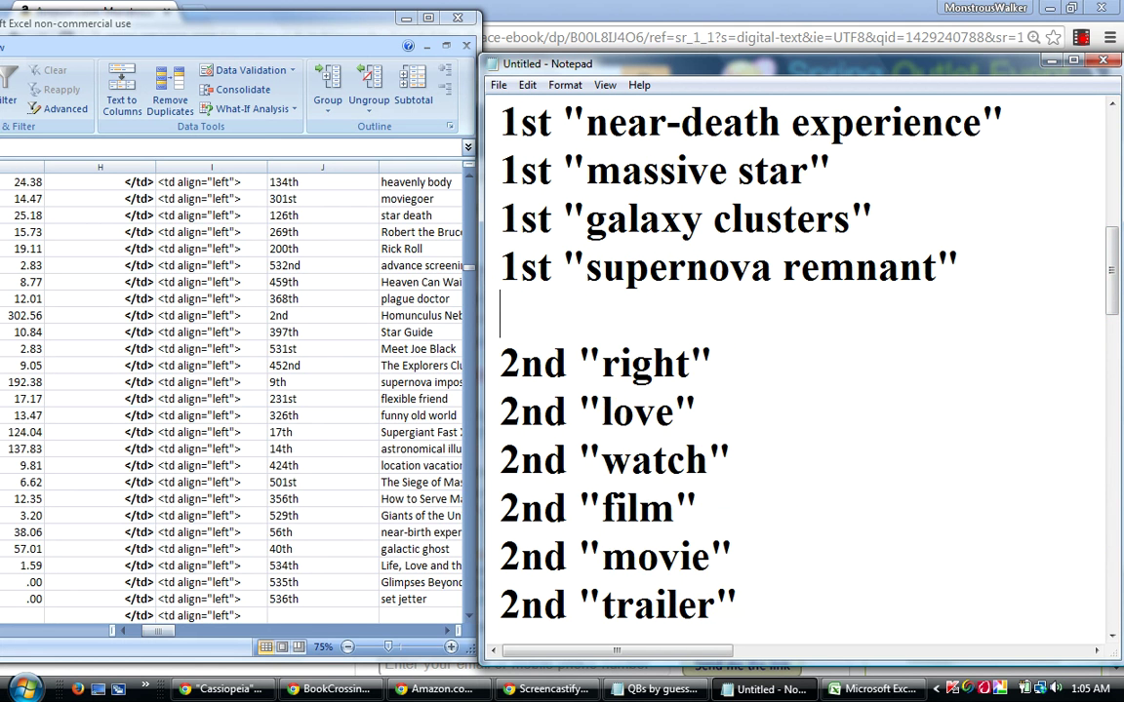
{"action": "right_click", "coordinate": [629, 283]}
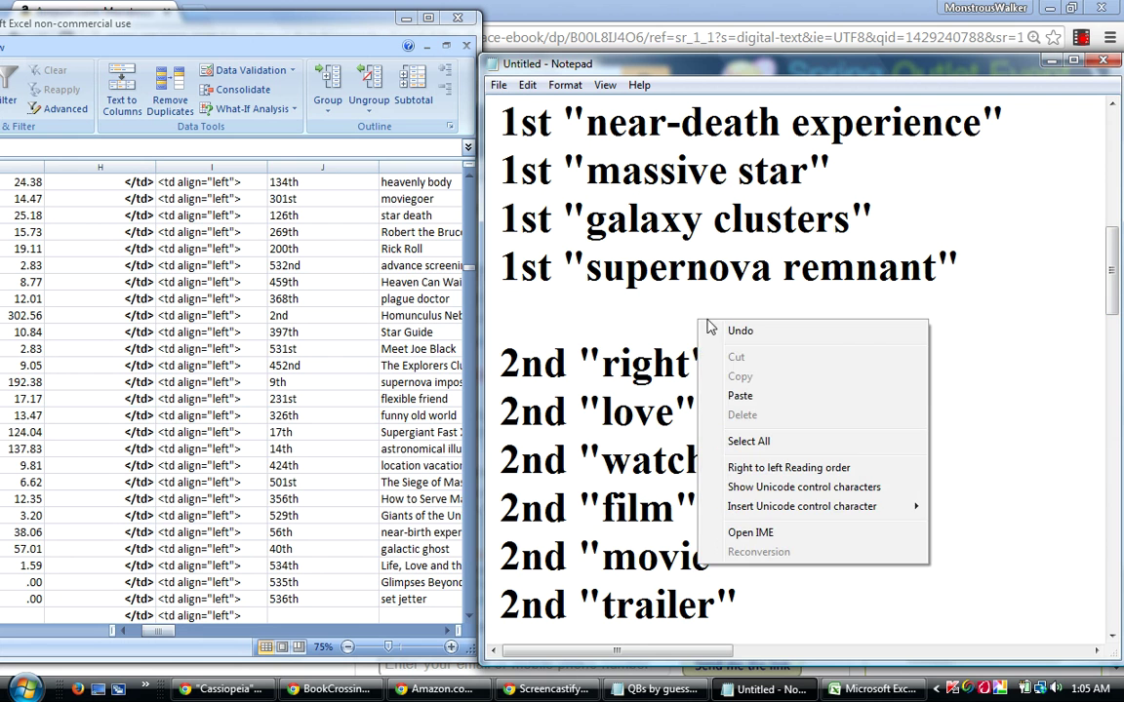
{"action": "left_click", "coordinate": [655, 358]}
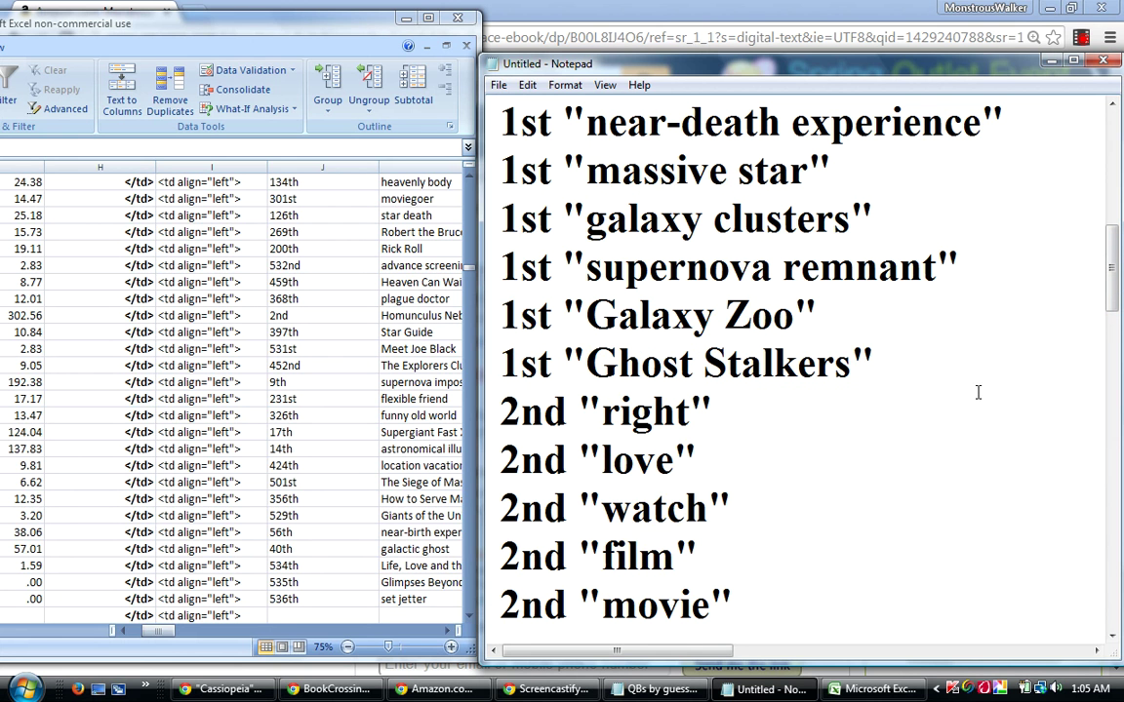
{"action": "left_click_drag", "start_coordinate": [1113, 281], "coordinate": [1121, 238]}
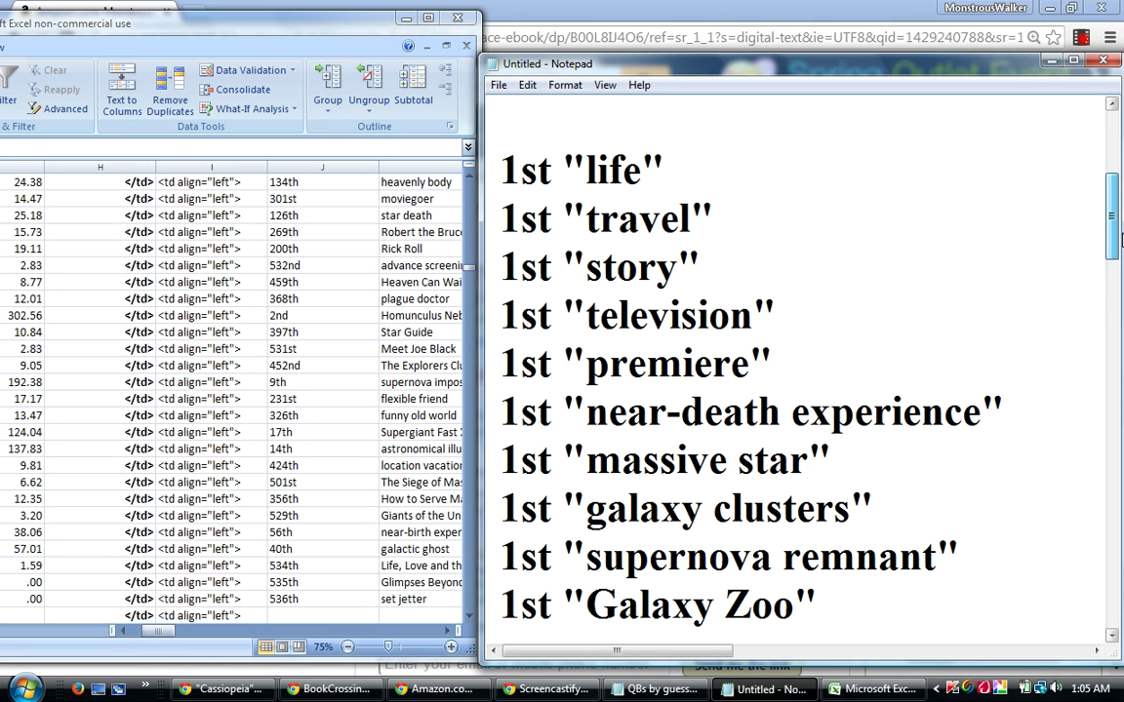
{"action": "left_click_drag", "start_coordinate": [1121, 242], "coordinate": [506, 519]}
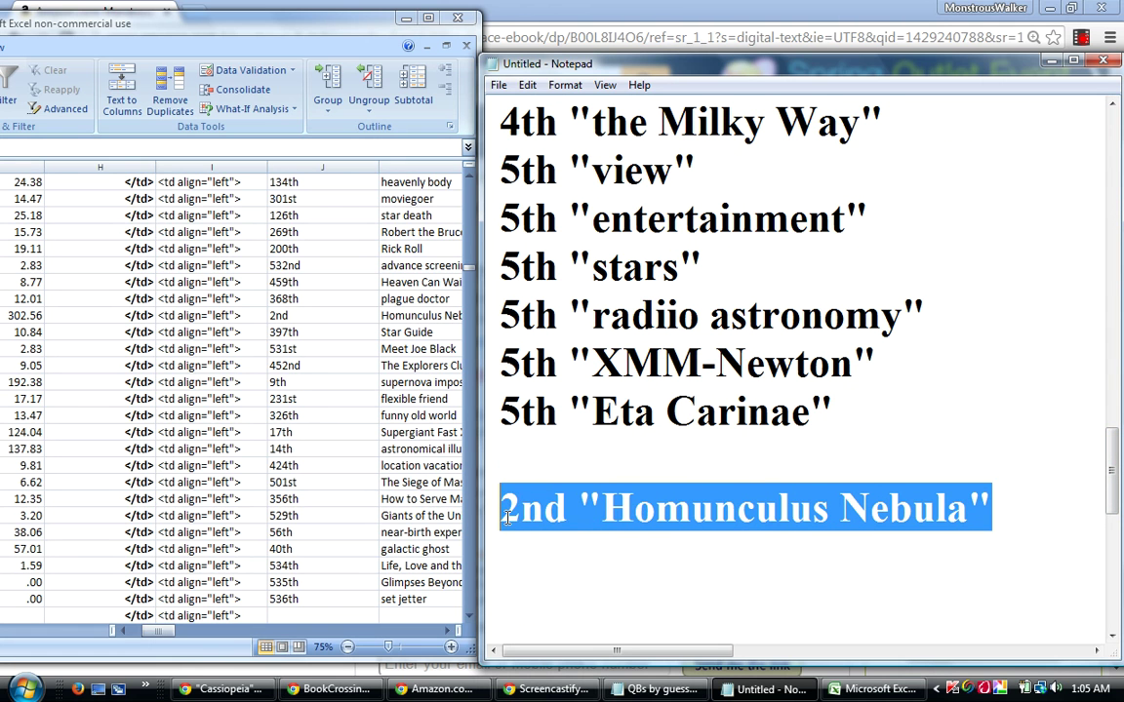
Cut the 2nd "Homunculus Nebula" line and paste it onto the empty line after 2nd "galactic".
{"action": "right_click", "coordinate": [579, 501]}
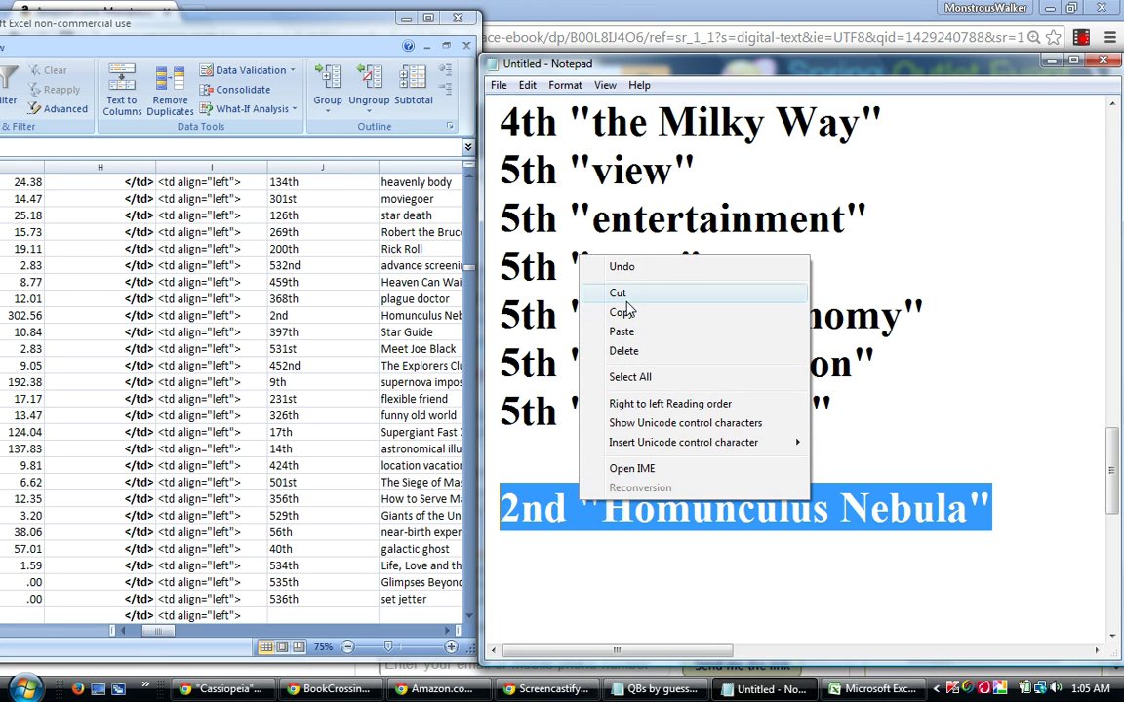
{"action": "left_click", "coordinate": [621, 294]}
{"action": "left_click_drag", "start_coordinate": [1115, 447], "coordinate": [1119, 353]}
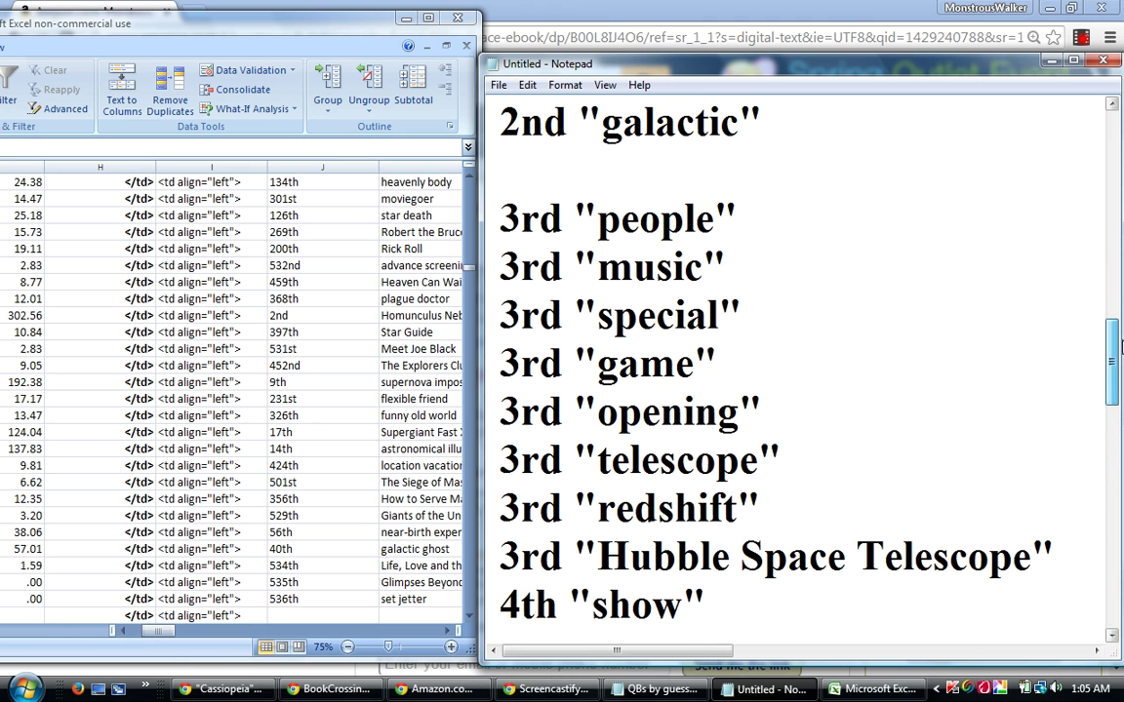
{"action": "right_click", "coordinate": [513, 168]}
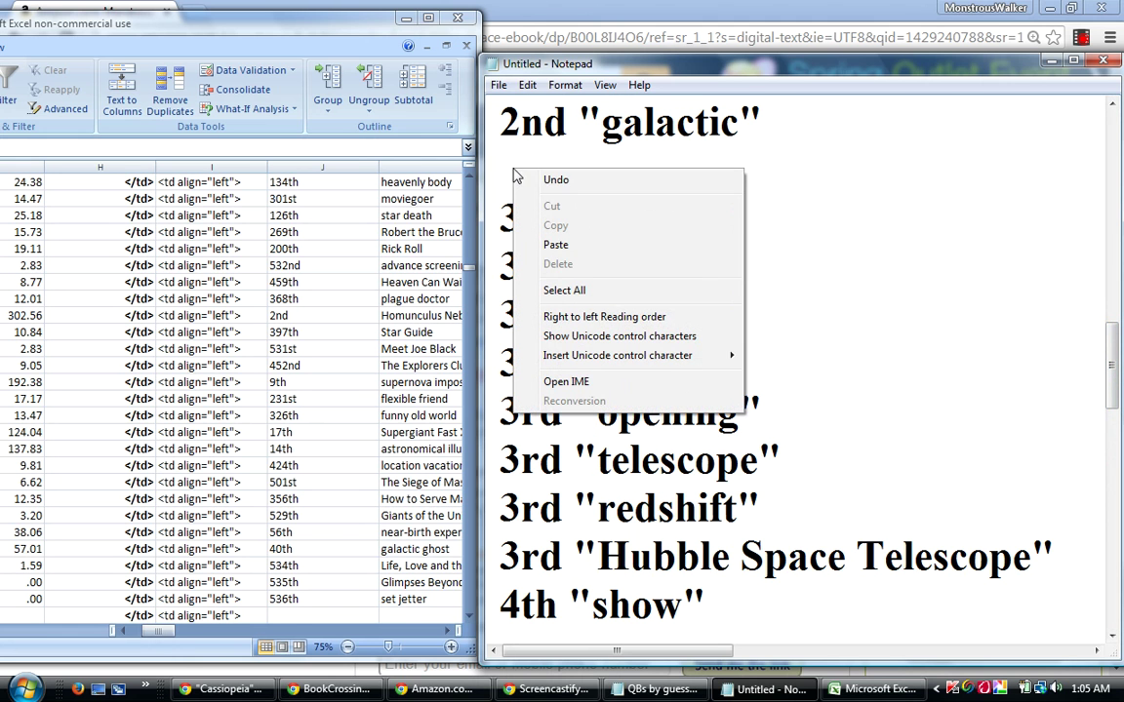
{"action": "left_click", "coordinate": [555, 242]}
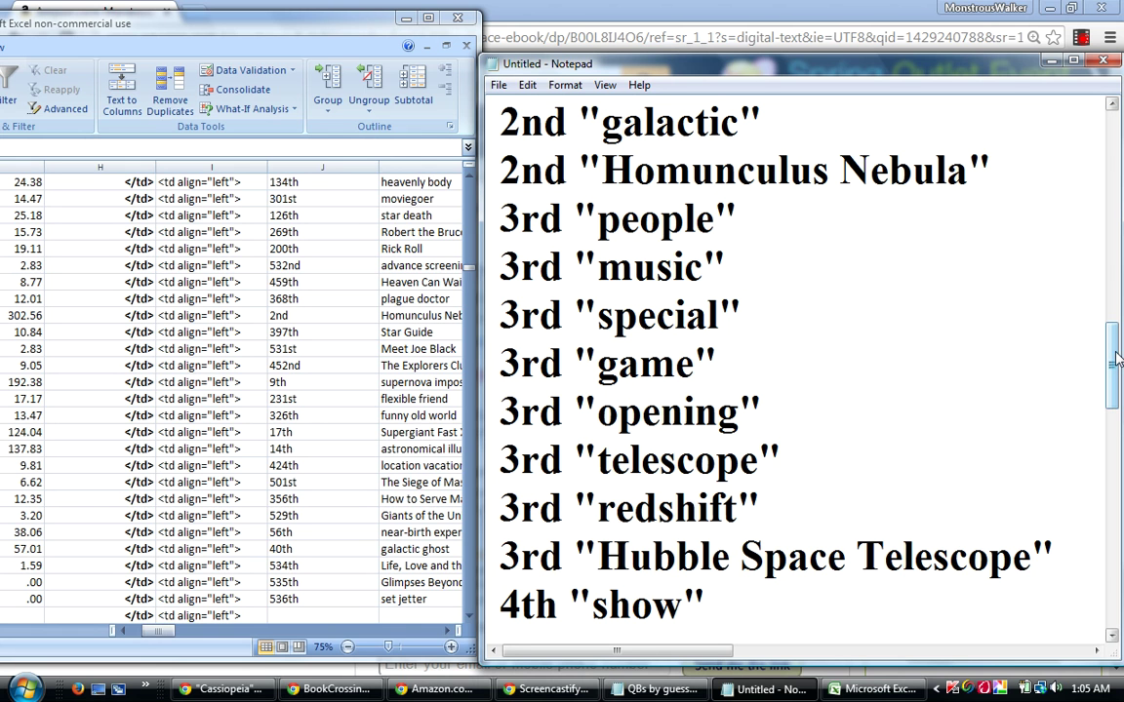
{"action": "left_click_drag", "start_coordinate": [1119, 359], "coordinate": [1112, 243]}
Insert blank lines after the 1st-place and 2nd-place groups in the Notepad keyword list.
{"action": "left_click", "coordinate": [894, 496]}
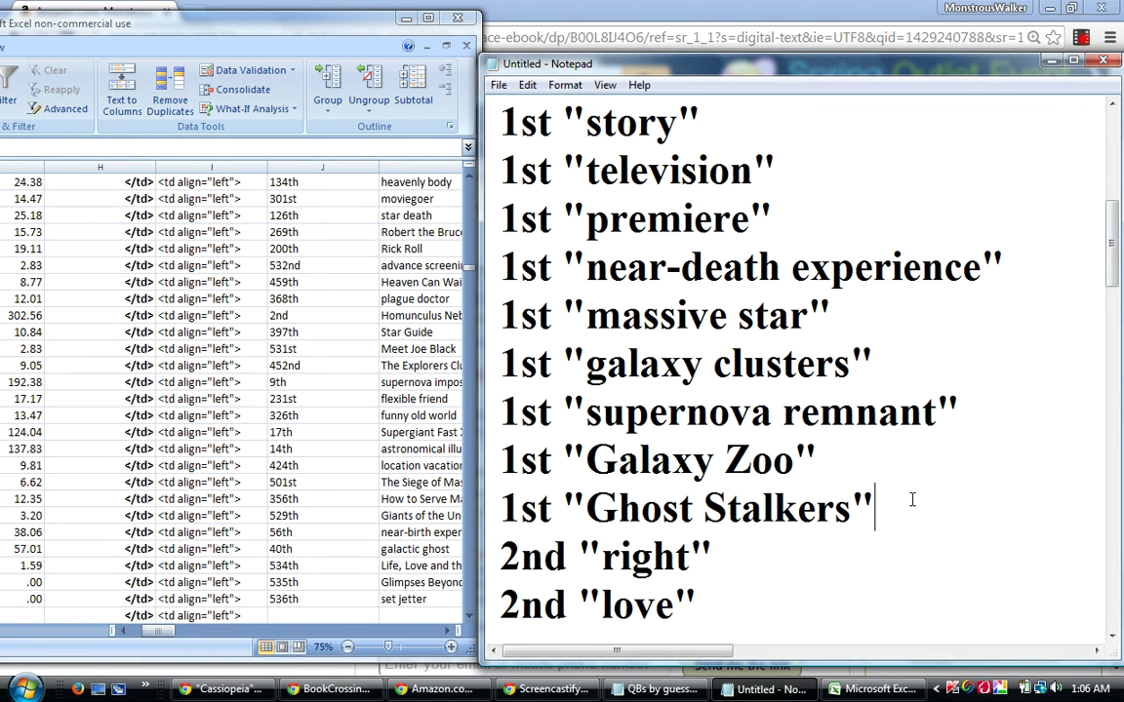
{"action": "key", "text": "Return"}
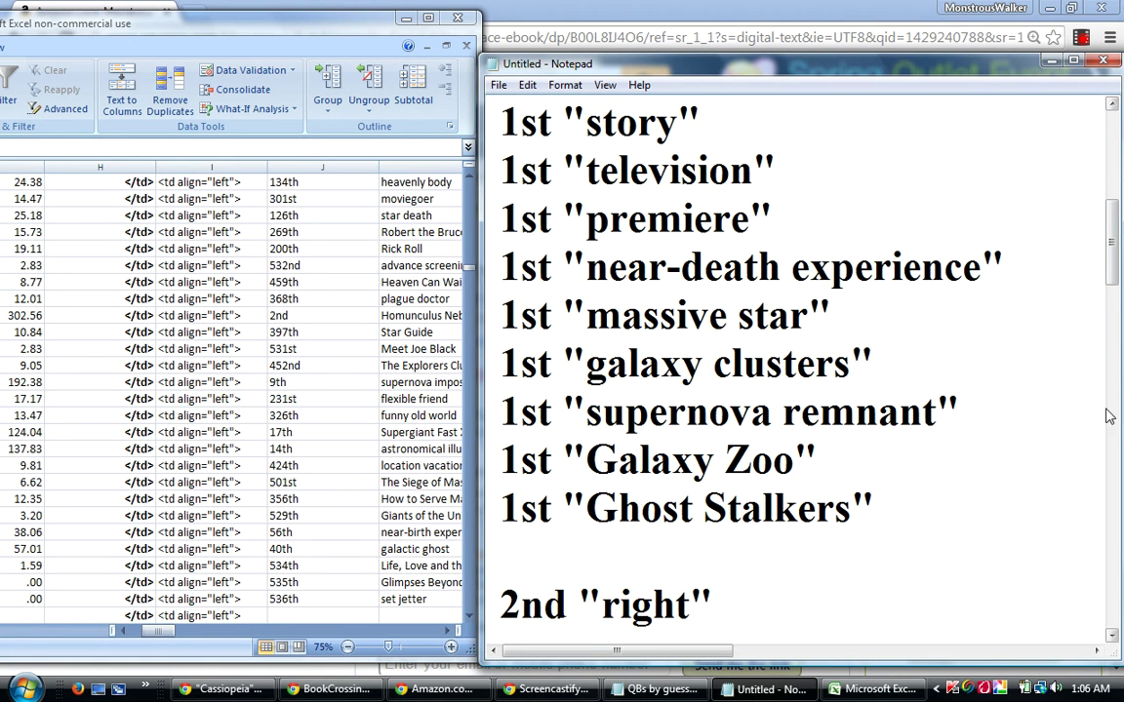
{"action": "left_click_drag", "start_coordinate": [1112, 269], "coordinate": [1097, 329]}
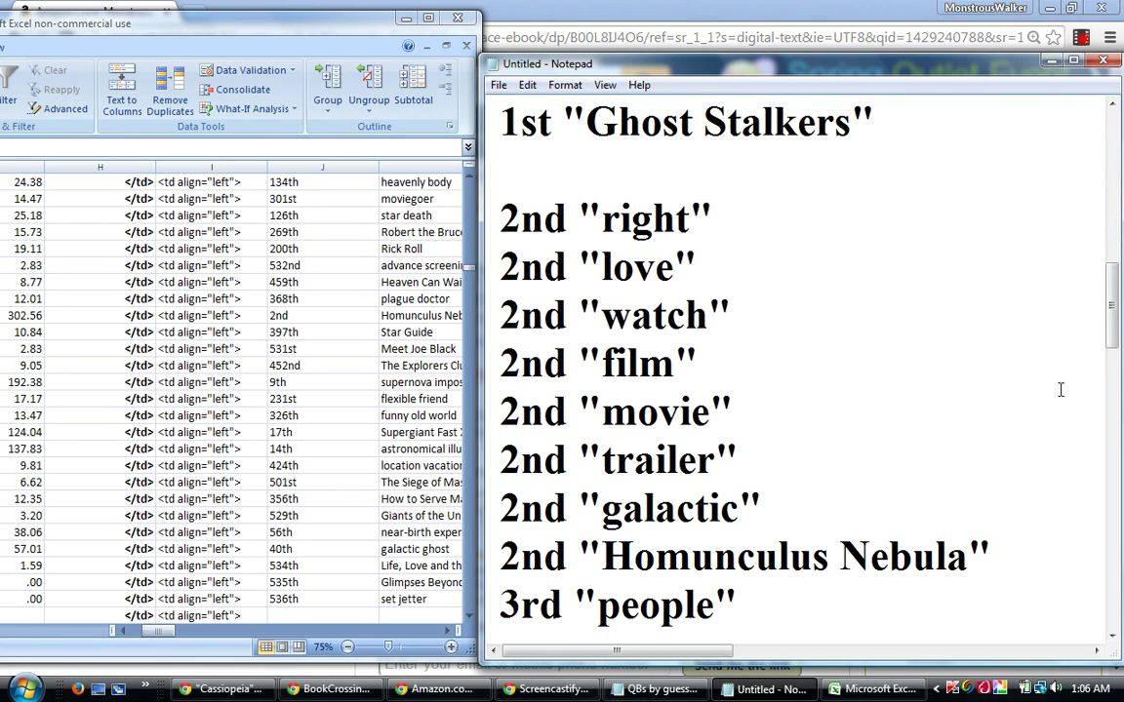
{"action": "left_click", "coordinate": [1026, 544]}
{"action": "key", "text": "Down"}
{"action": "key", "text": "BackSpace"}
{"action": "key", "text": "BackSpace"}
{"action": "key", "text": "BackSpace"}
{"action": "key", "text": "BackSpace"}
{"action": "key", "text": "BackSpace"}
{"action": "key", "text": "BackSpace"}
{"action": "key", "text": "BackSpace"}
{"action": "key", "text": "BackSpace"}
{"action": "key", "text": "BackSpace"}
{"action": "key", "text": "BackSpace"}
{"action": "key", "text": "BackSpace"}
{"action": "key", "text": "BackSpace"}
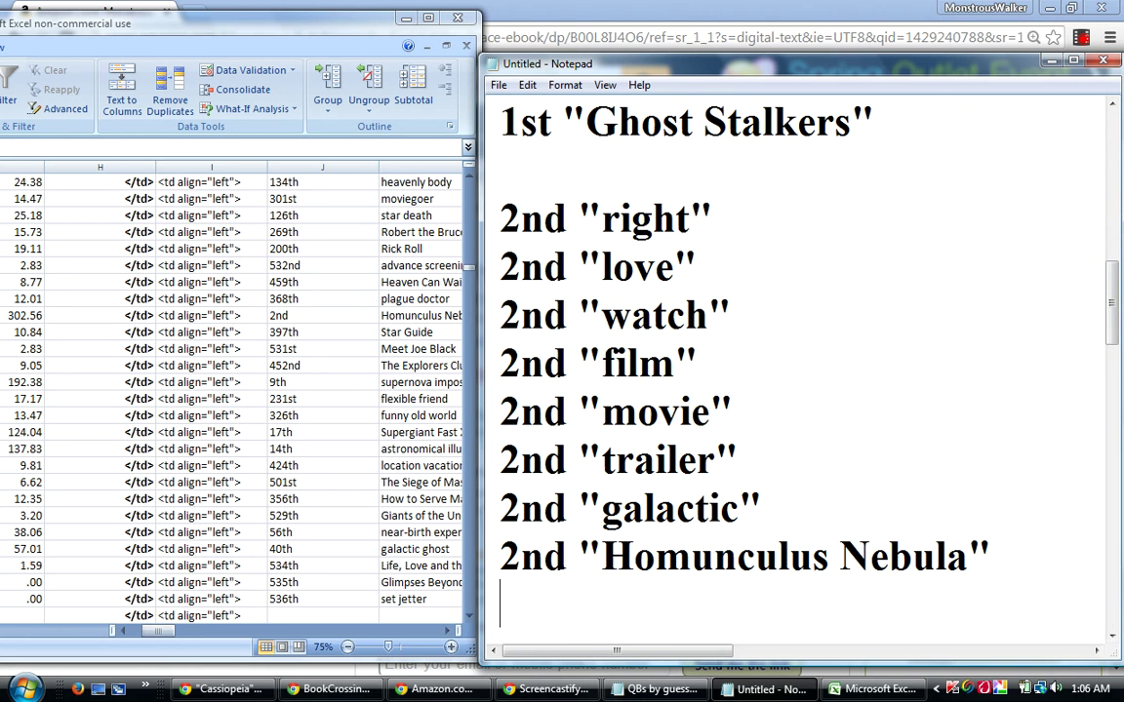
Insert blank lines after the 3rd- and 4th-place groups, then select the whole list.
{"action": "left_click_drag", "start_coordinate": [1113, 330], "coordinate": [1117, 412]}
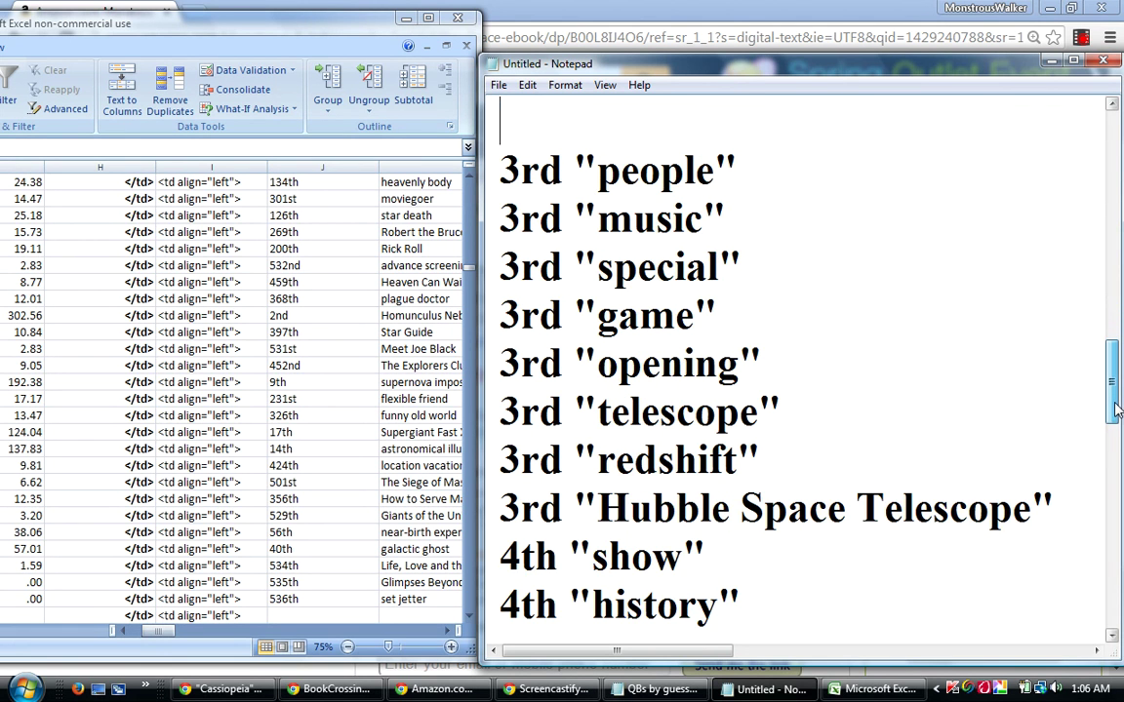
{"action": "key", "text": "Return"}
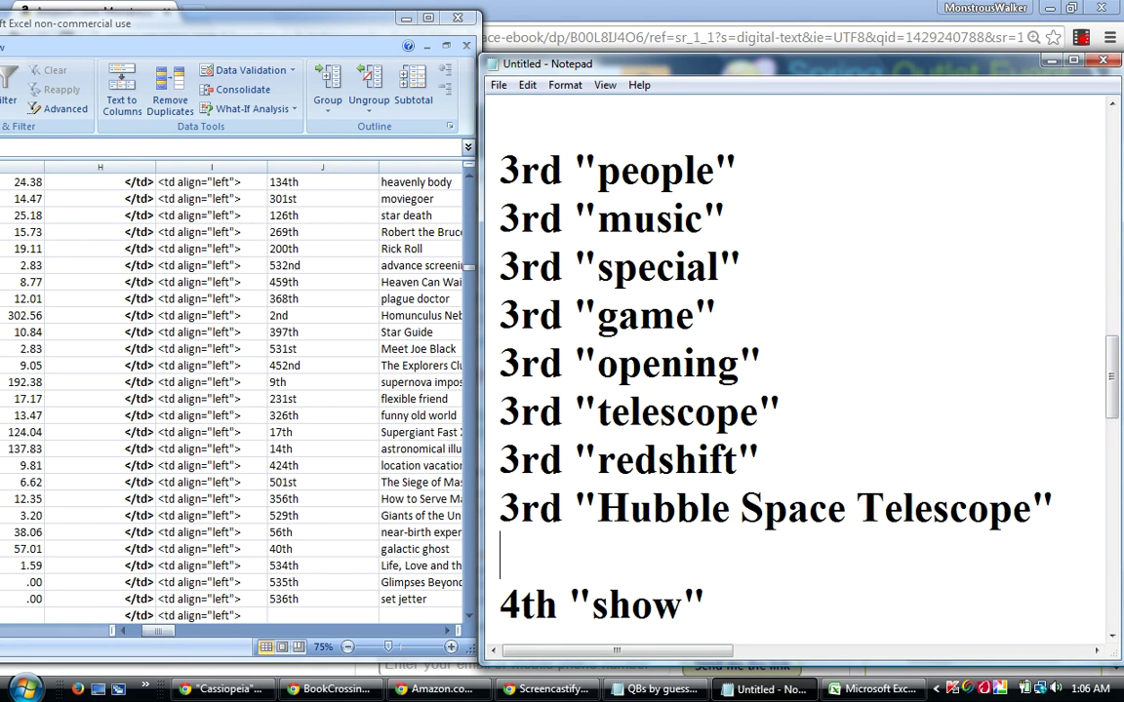
{"action": "scroll", "coordinate": [1094, 488], "scroll_direction": "down", "scroll_amount": 3}
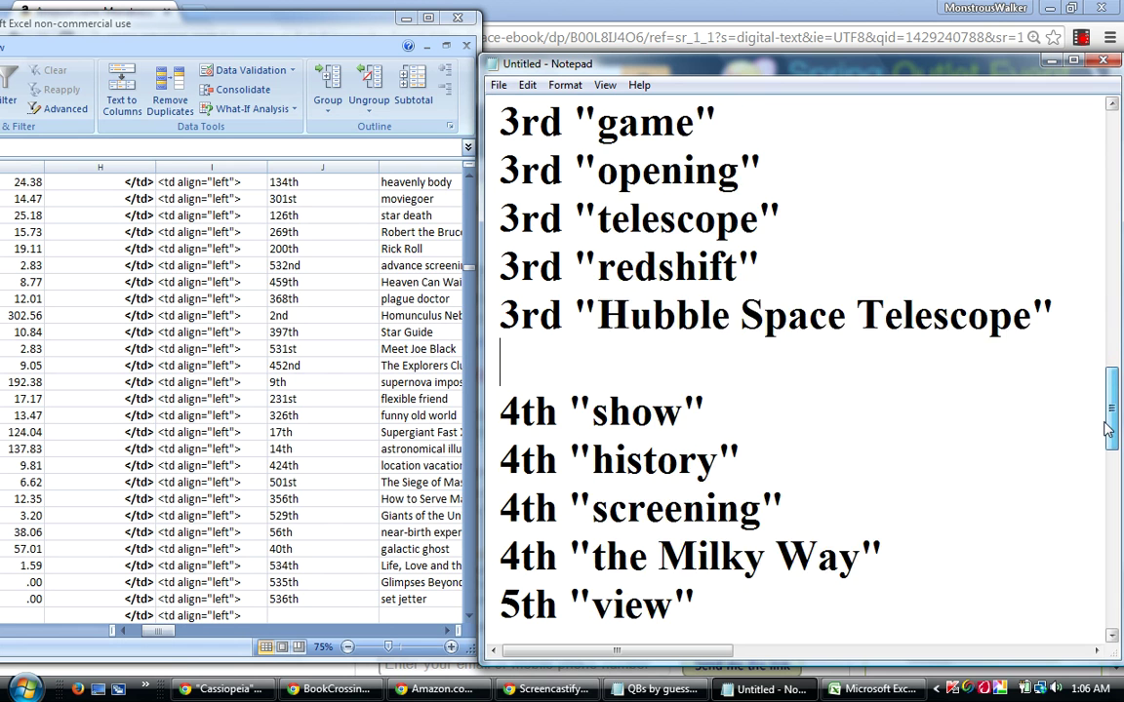
{"action": "left_click", "coordinate": [899, 498]}
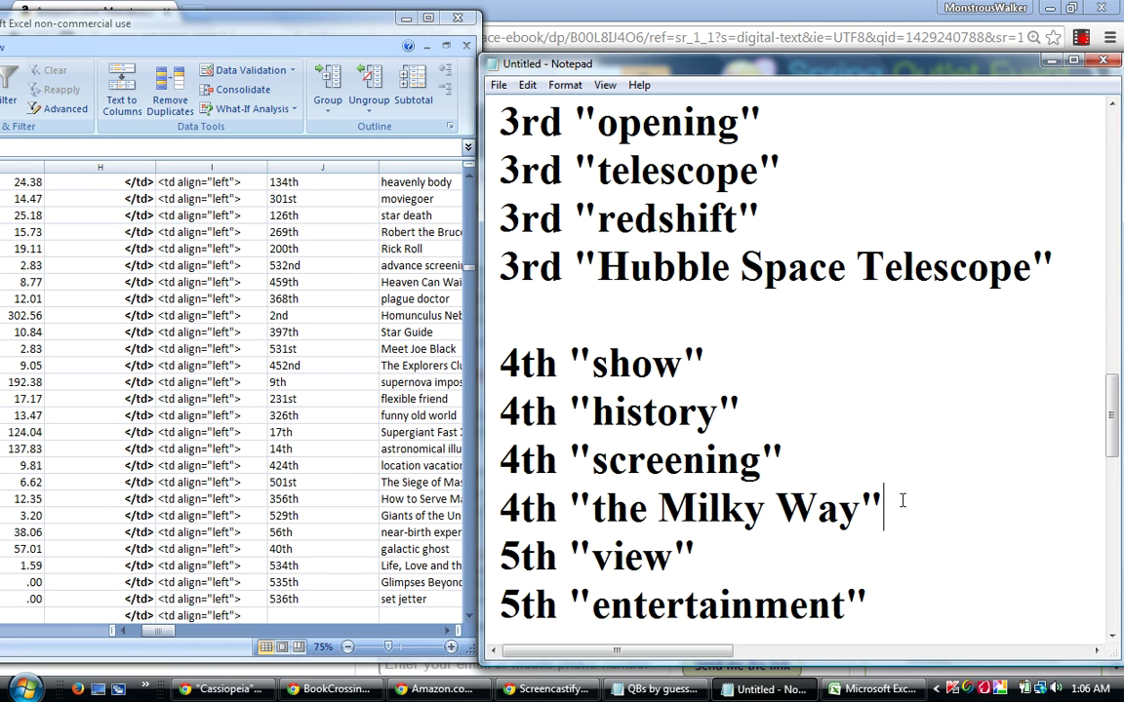
{"action": "key", "text": "Return"}
{"action": "left_click_drag", "start_coordinate": [1111, 410], "coordinate": [1103, 482]}
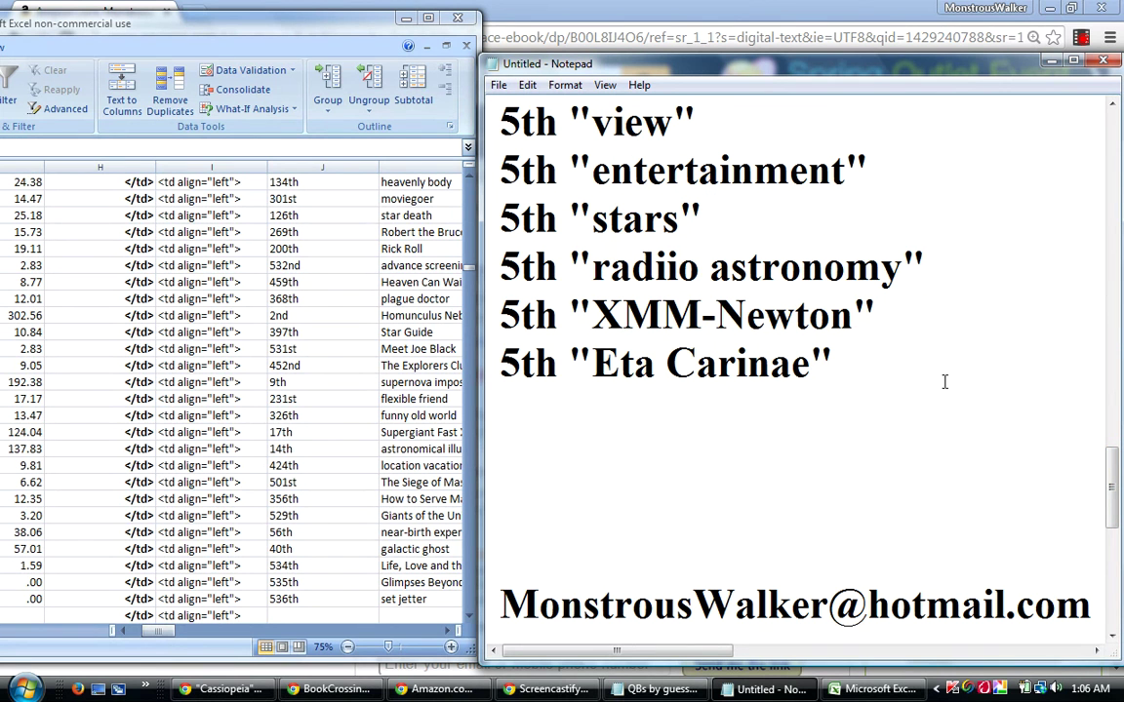
{"action": "left_click_drag", "start_coordinate": [834, 366], "coordinate": [486, 469]}
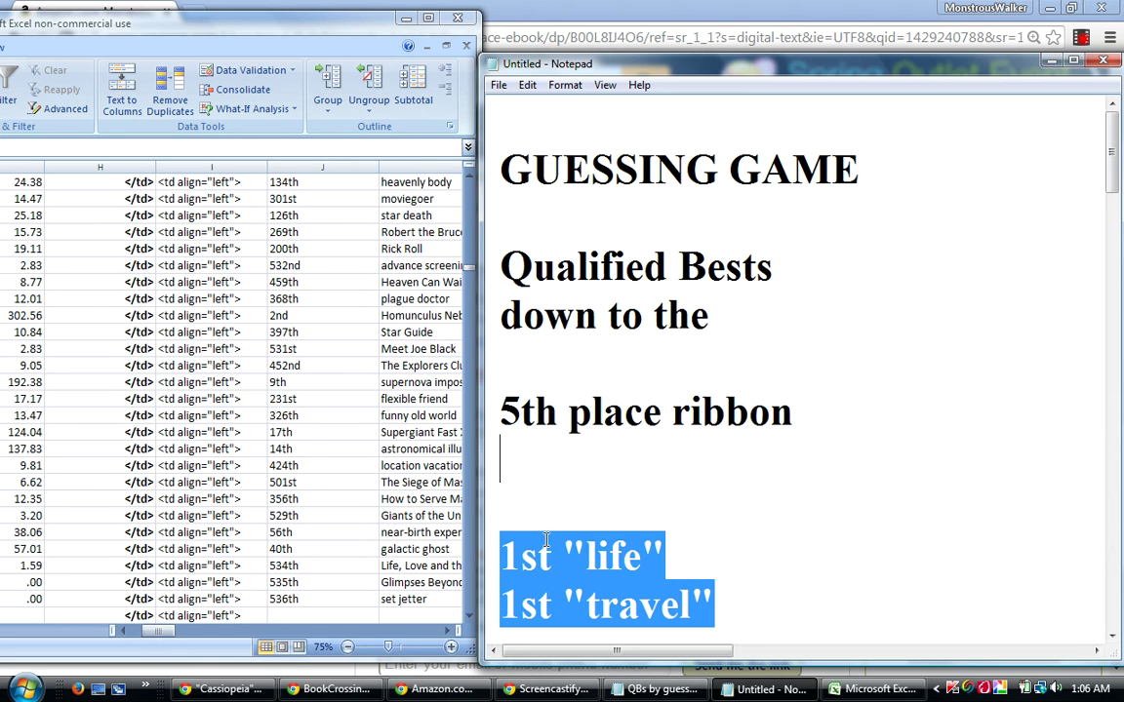
Copy the selected, grouped keyword list from Notepad.
{"action": "right_click", "coordinate": [572, 556]}
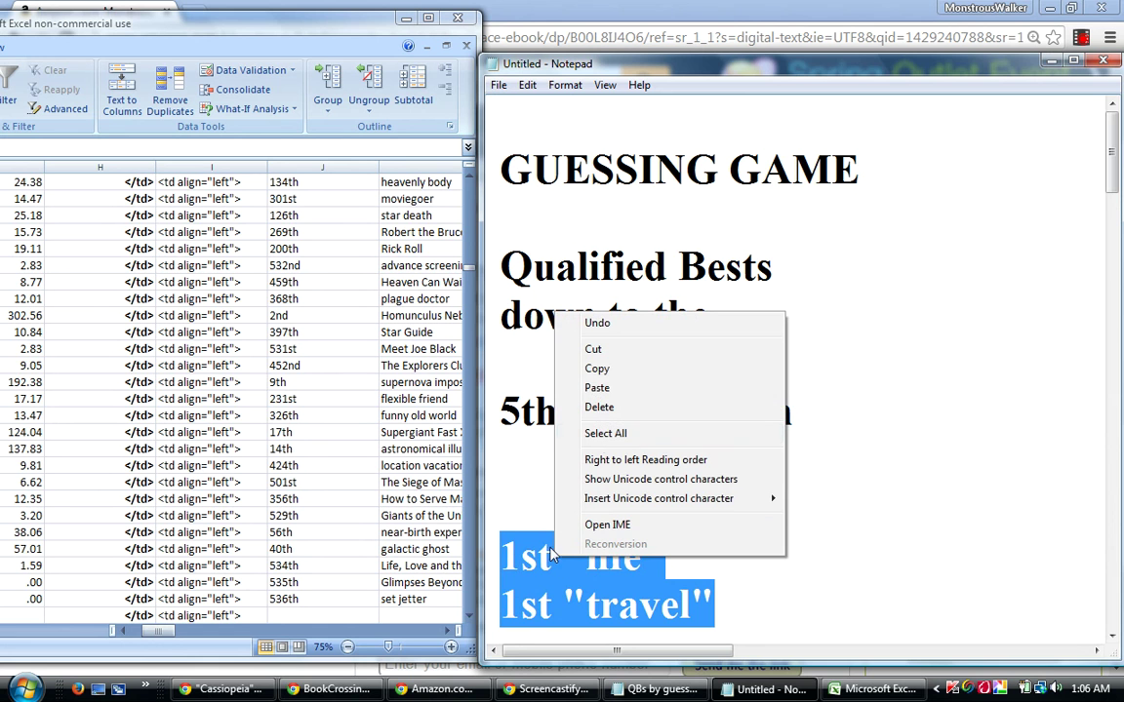
{"action": "left_click", "coordinate": [597, 368]}
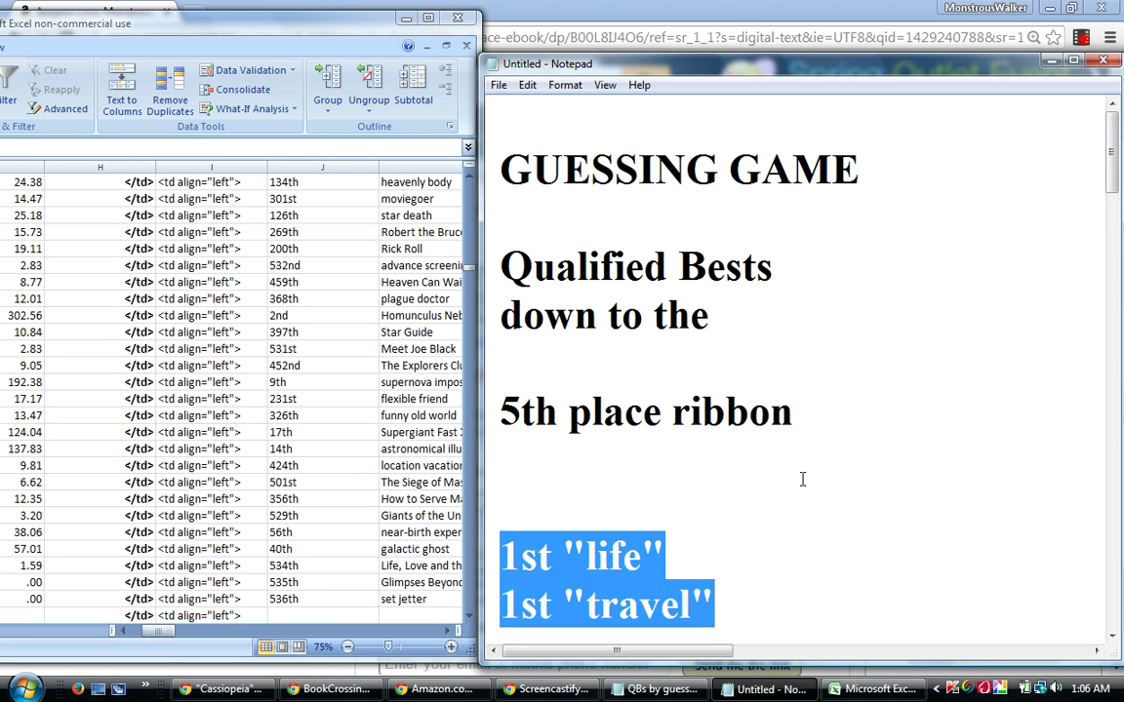
Bring the BookCrossing page in Chrome to the front and return to the Fun and Games forum.
{"action": "mouse_move", "coordinate": [355, 694]}
{"action": "scroll", "coordinate": [355, 694], "scroll_direction": "down", "scroll_amount": 5}
{"action": "left_click", "coordinate": [355, 689]}
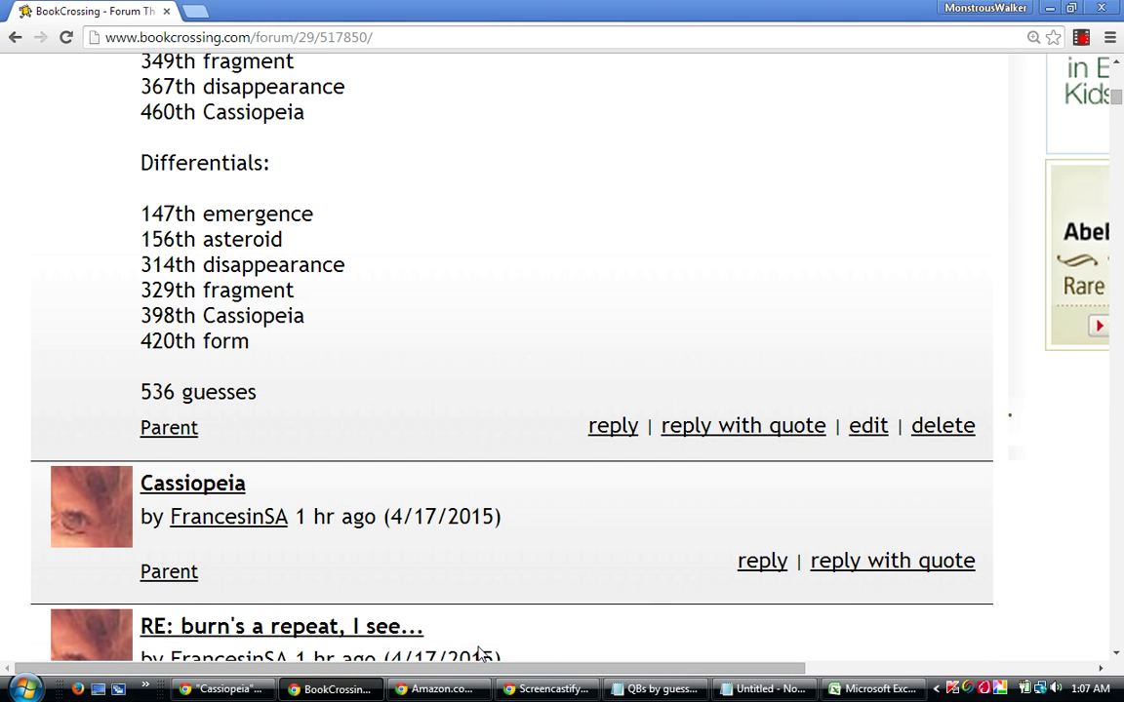
{"action": "left_click_drag", "start_coordinate": [1117, 102], "coordinate": [1109, 82]}
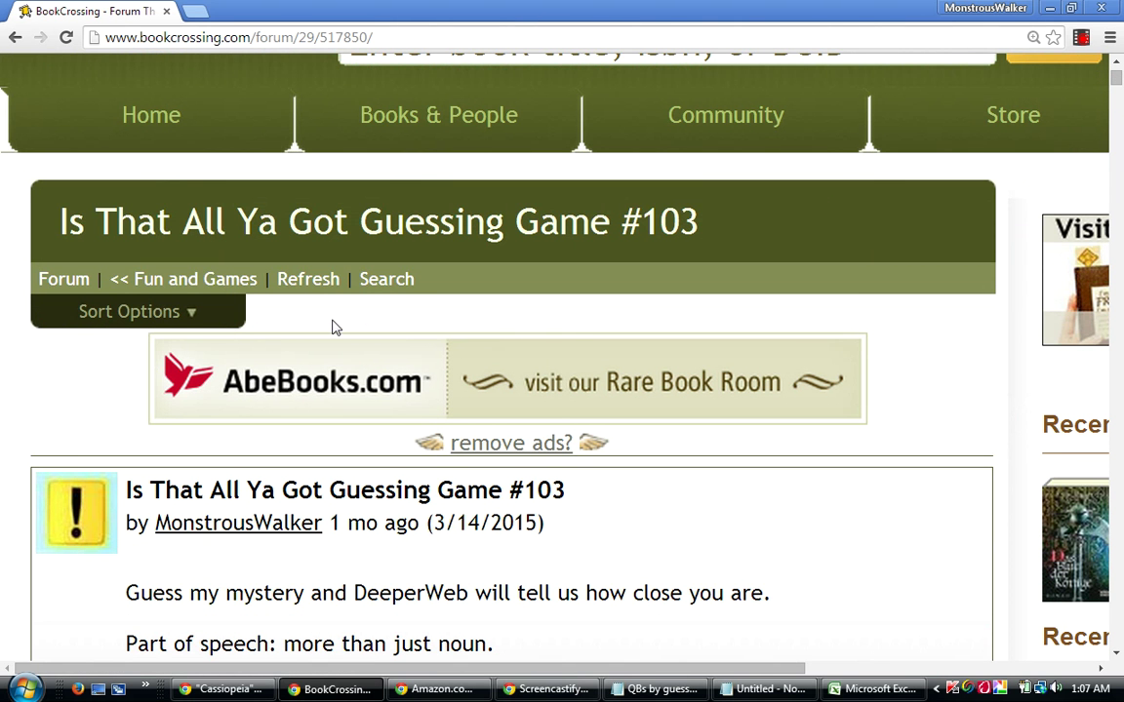
{"action": "left_click", "coordinate": [206, 282]}
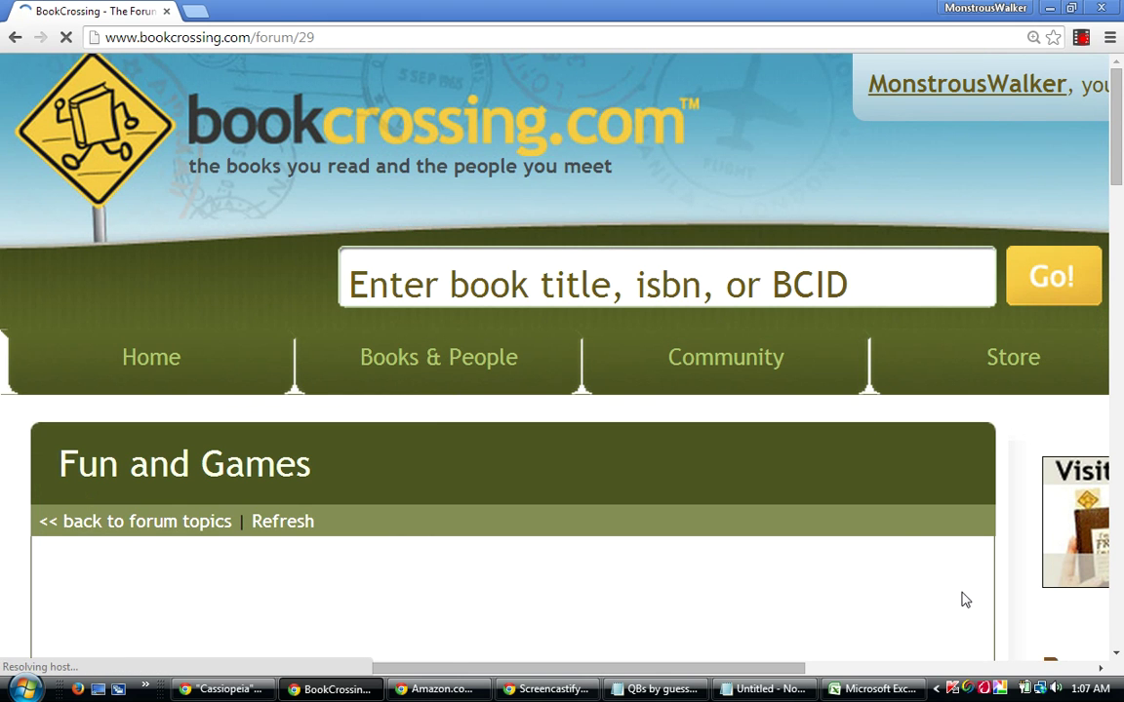
Open the Is That All Ya Got Guessing Game #103 thread at its opening post.
{"action": "scroll", "coordinate": [961, 600], "scroll_direction": "down", "scroll_amount": 3}
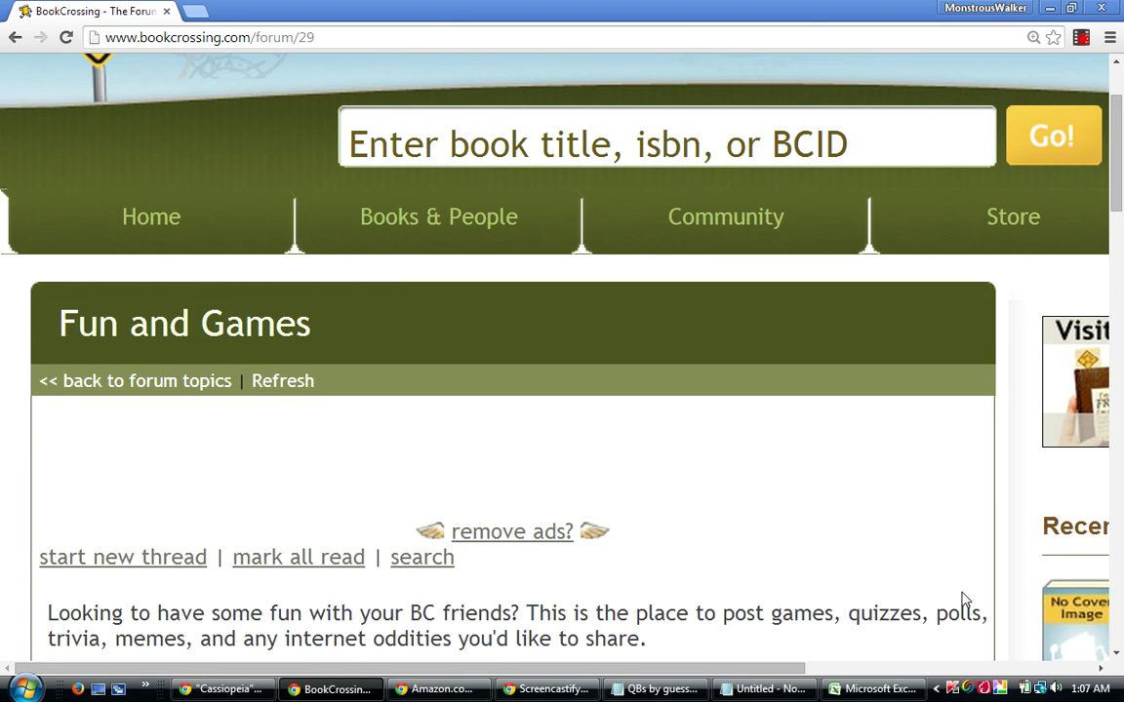
{"action": "scroll", "coordinate": [960, 600], "scroll_direction": "down", "scroll_amount": 4}
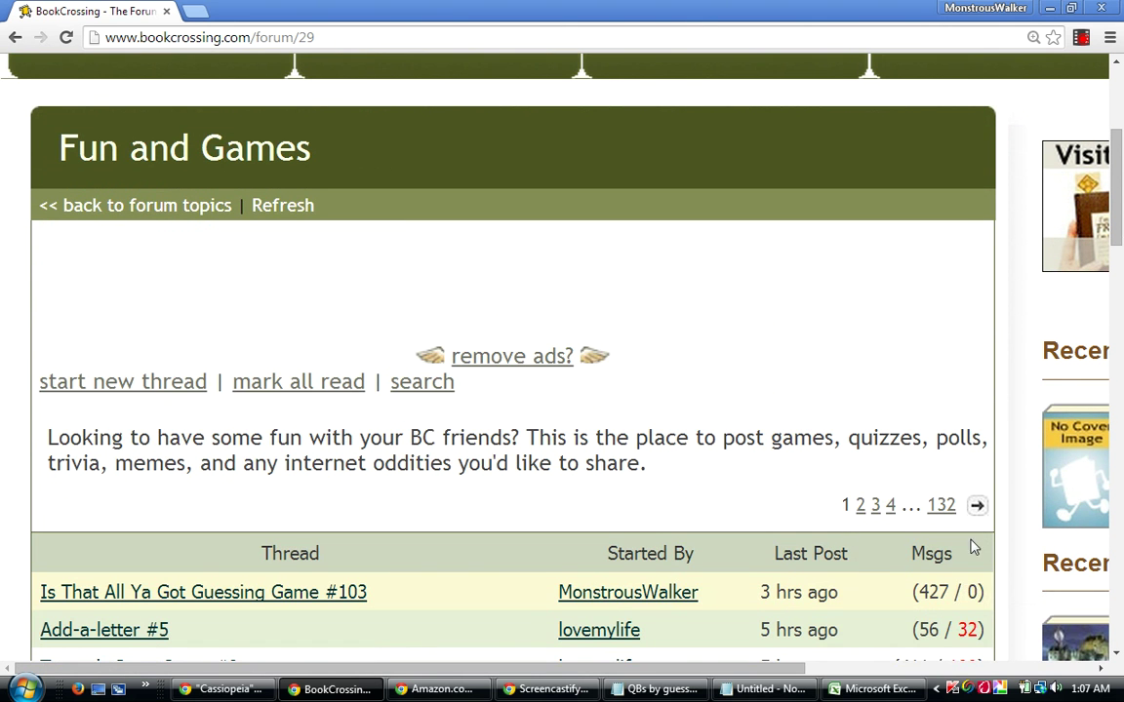
{"action": "left_click", "coordinate": [280, 592]}
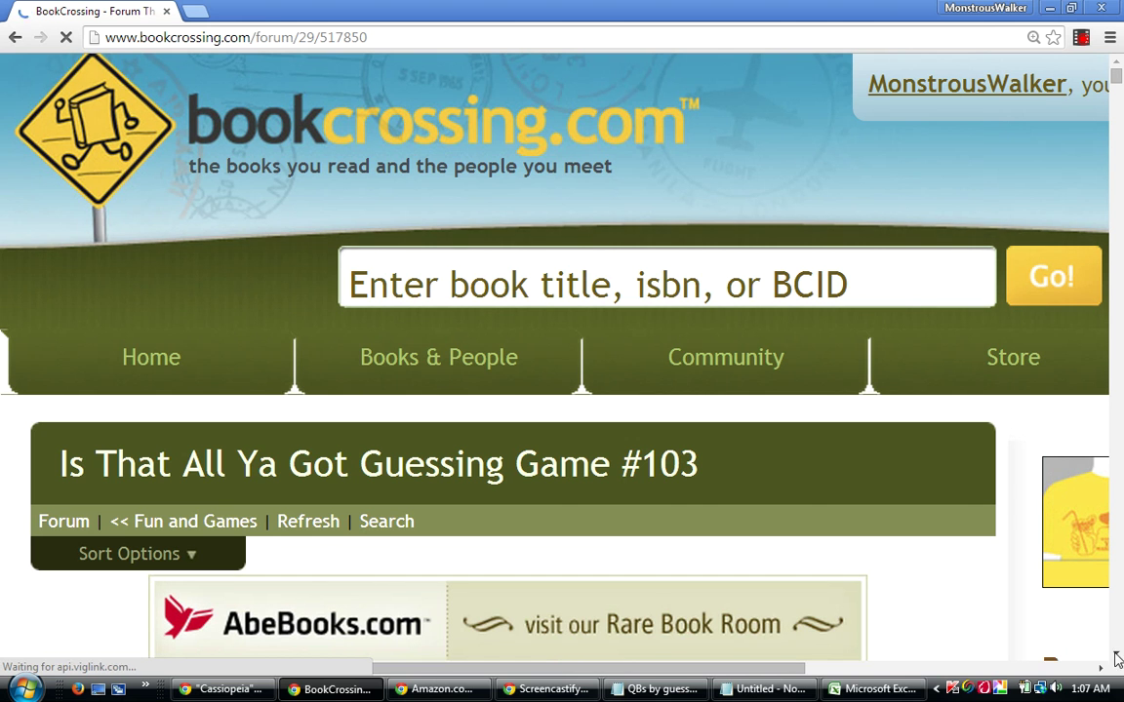
{"action": "left_click", "coordinate": [1117, 656]}
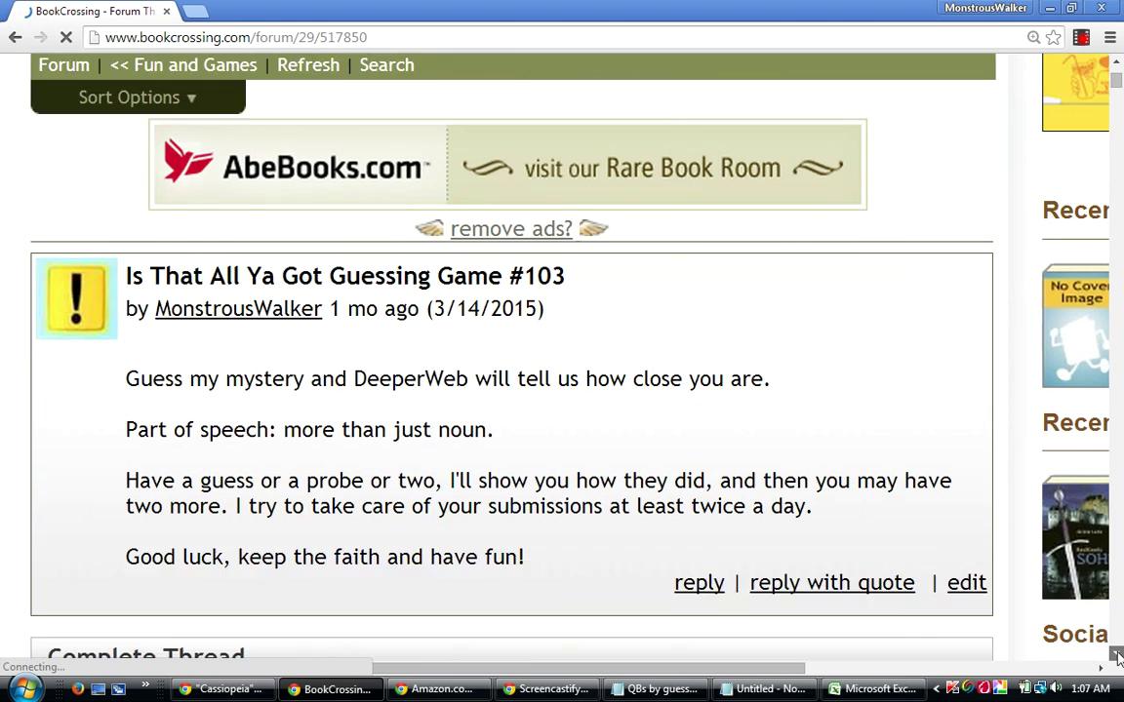
{"action": "left_click_drag", "start_coordinate": [1117, 657], "coordinate": [1117, 656]}
{"action": "left_click_drag", "start_coordinate": [1118, 101], "coordinate": [1004, 74]}
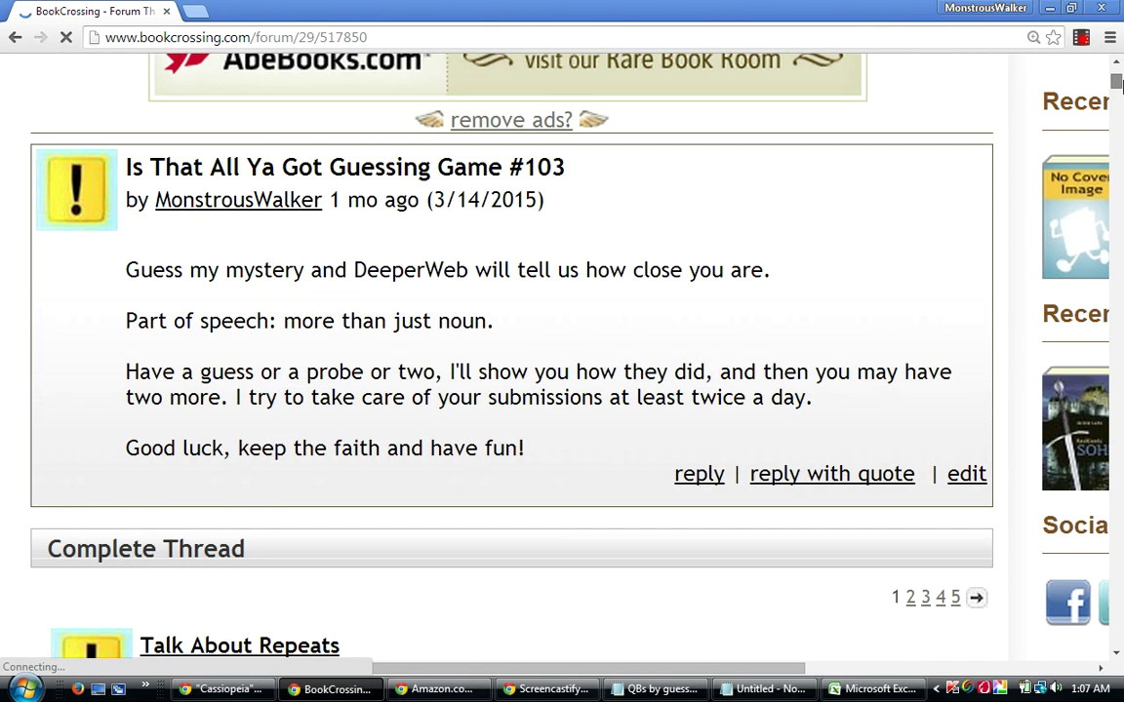
Paste the keyword list into a new thread reply and delete the blank lines above 1st "life".
{"action": "left_click", "coordinate": [698, 476]}
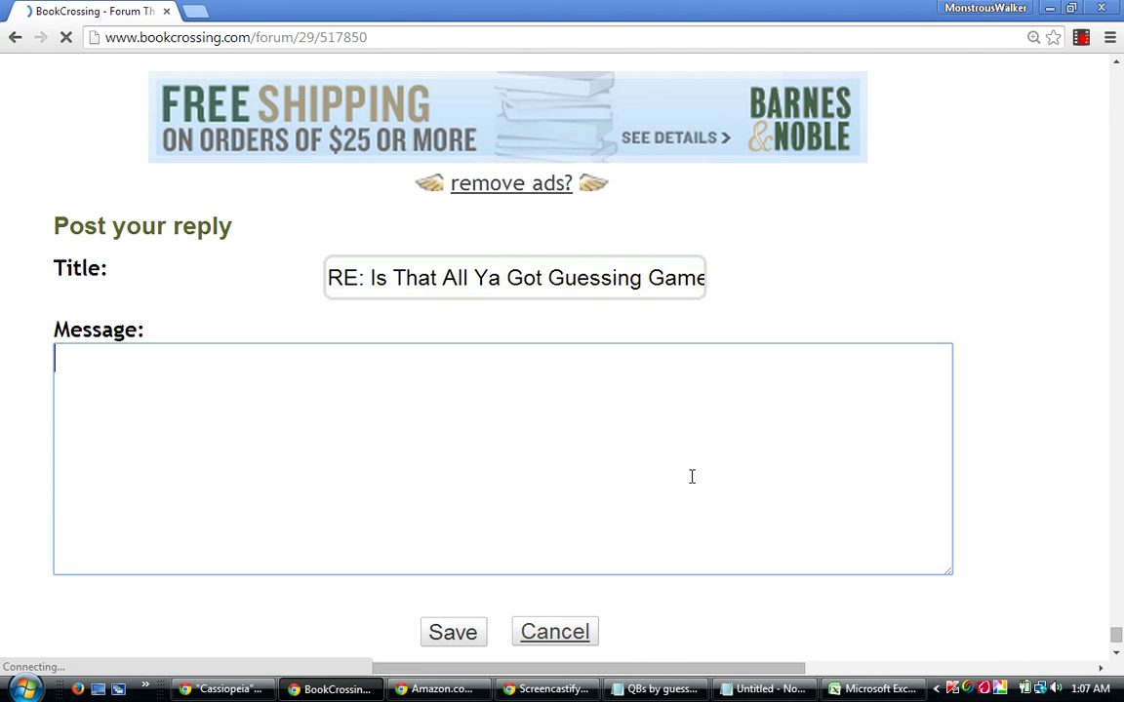
{"action": "right_click", "coordinate": [405, 465]}
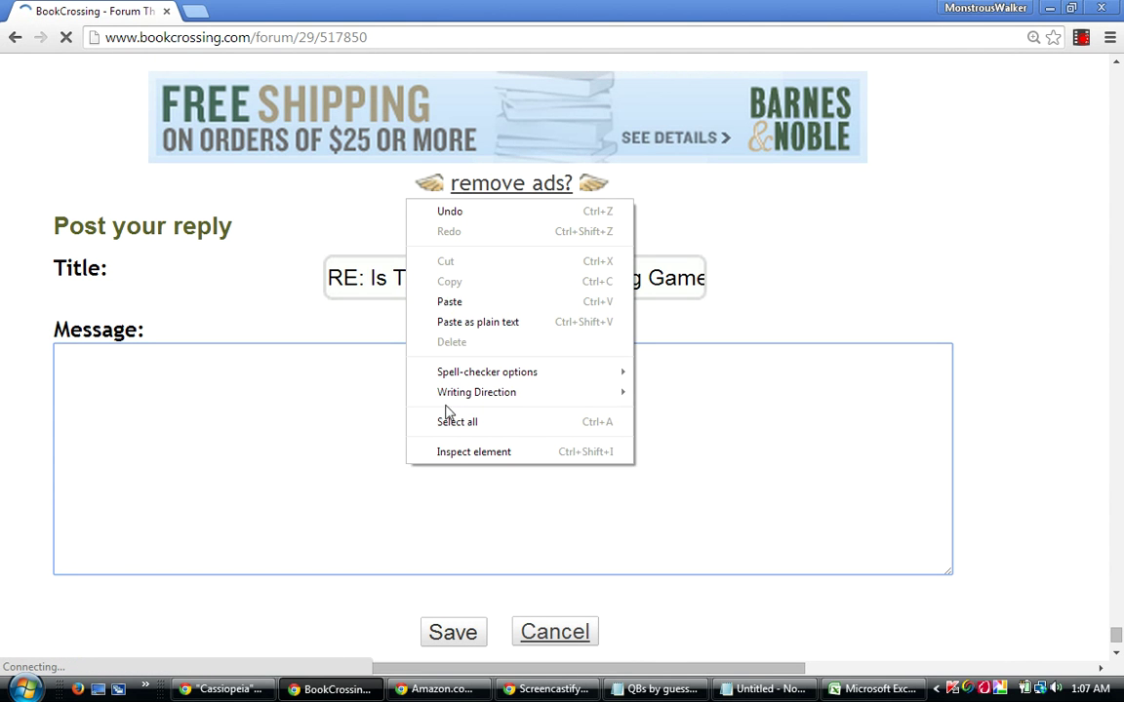
{"action": "left_click", "coordinate": [456, 310]}
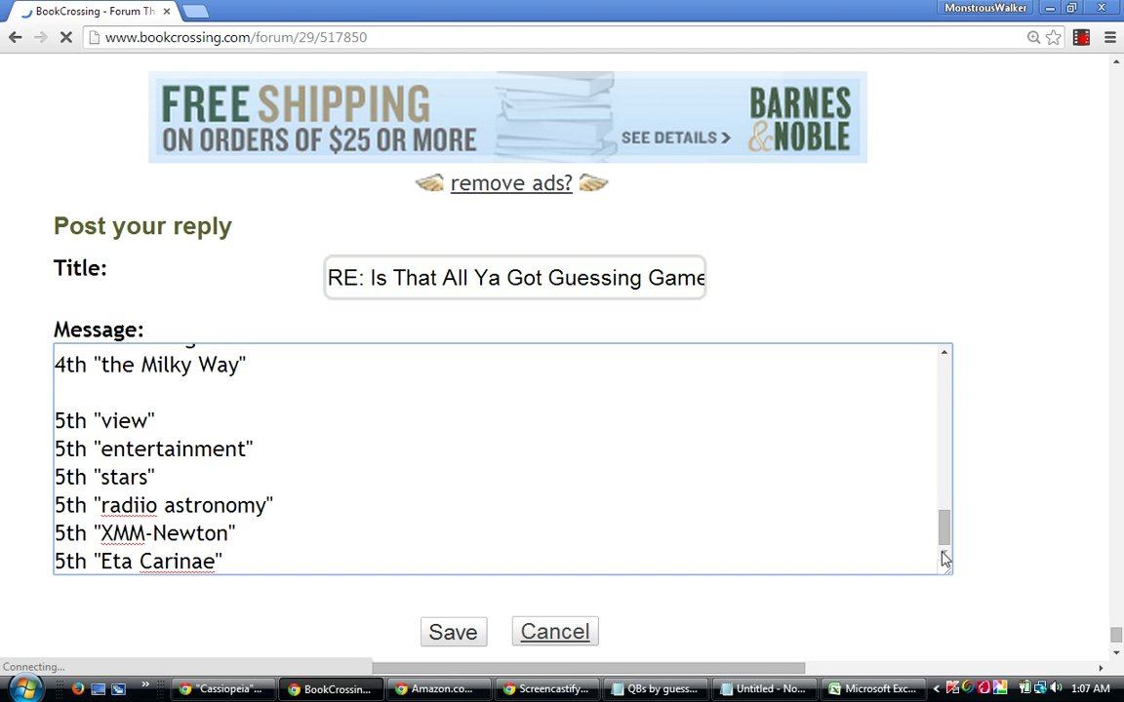
{"action": "left_click_drag", "start_coordinate": [945, 532], "coordinate": [944, 383]}
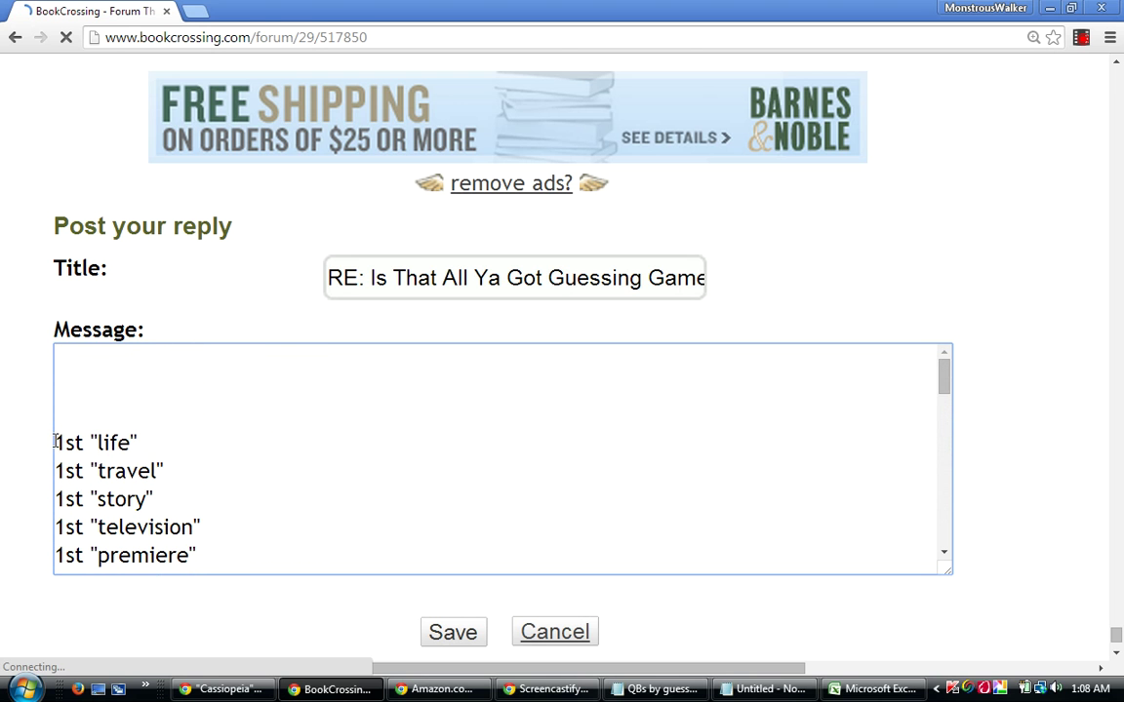
{"action": "key", "text": "BackSpace"}
{"action": "key", "text": "BackSpace"}
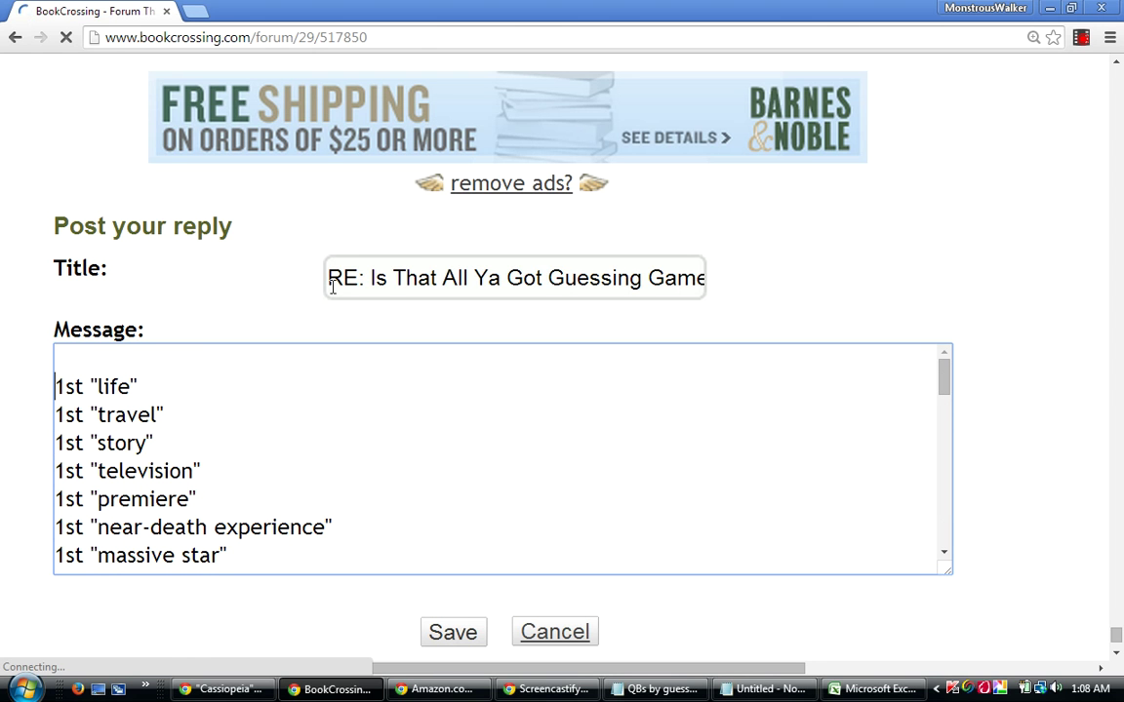
Title the reply "Q-Scores Down to the 5th-Place Ribbon" and add a blank line atop the message.
{"action": "left_click_drag", "start_coordinate": [331, 282], "coordinate": [817, 270]}
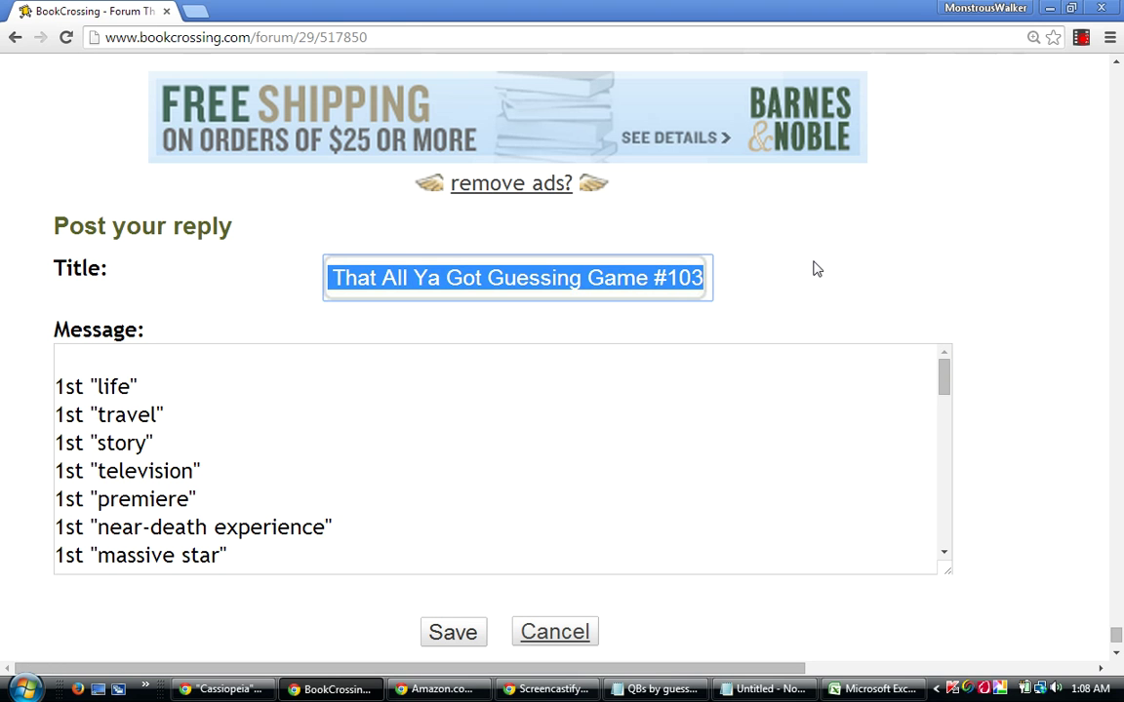
{"action": "type", "text": "Q"}
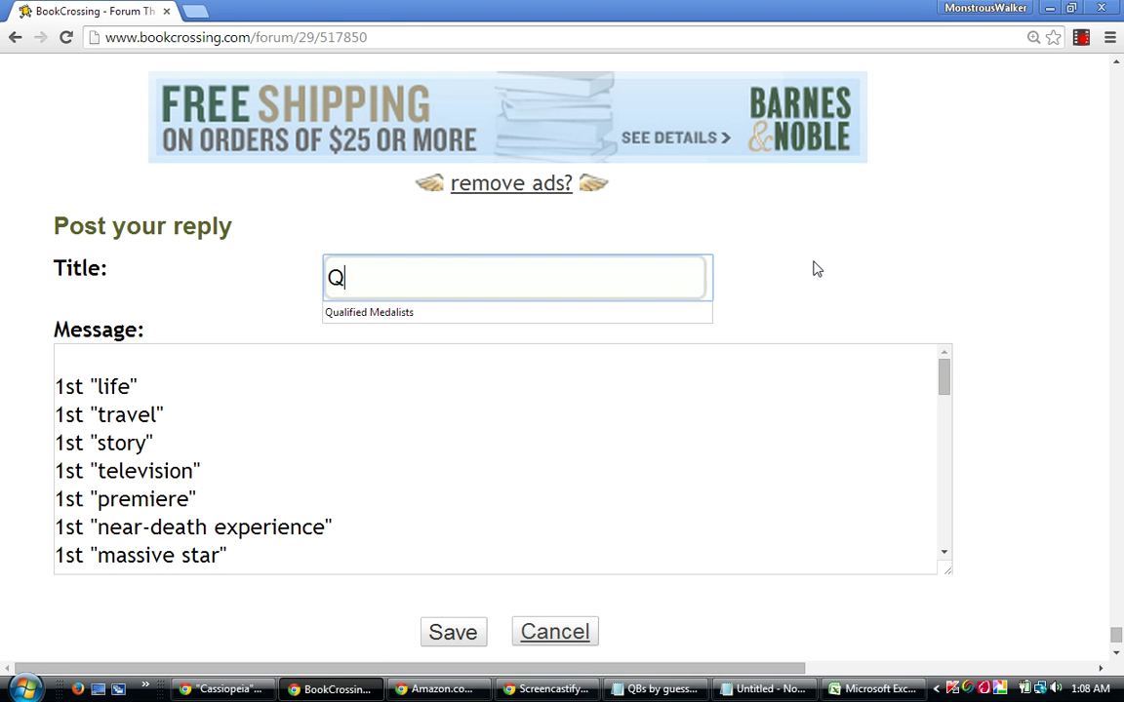
{"action": "type", "text": "-Sco"}
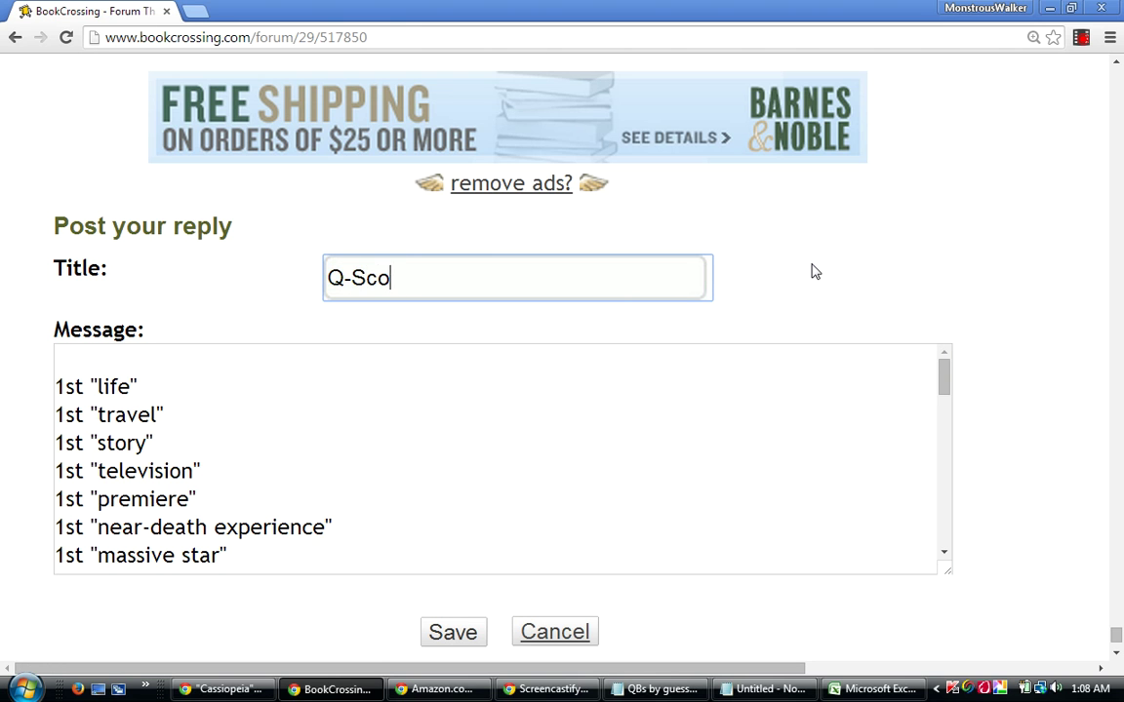
{"action": "type", "text": "res Dow"}
{"action": "type", "text": "to the 5"}
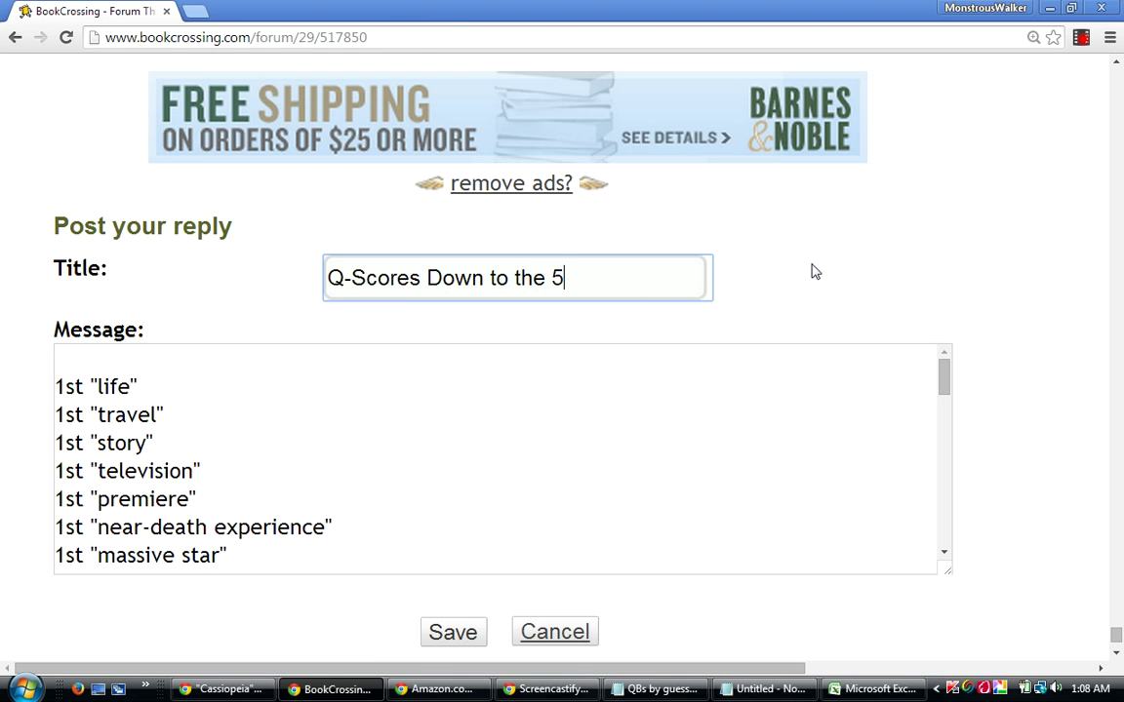
{"action": "type", "text": "th-P"}
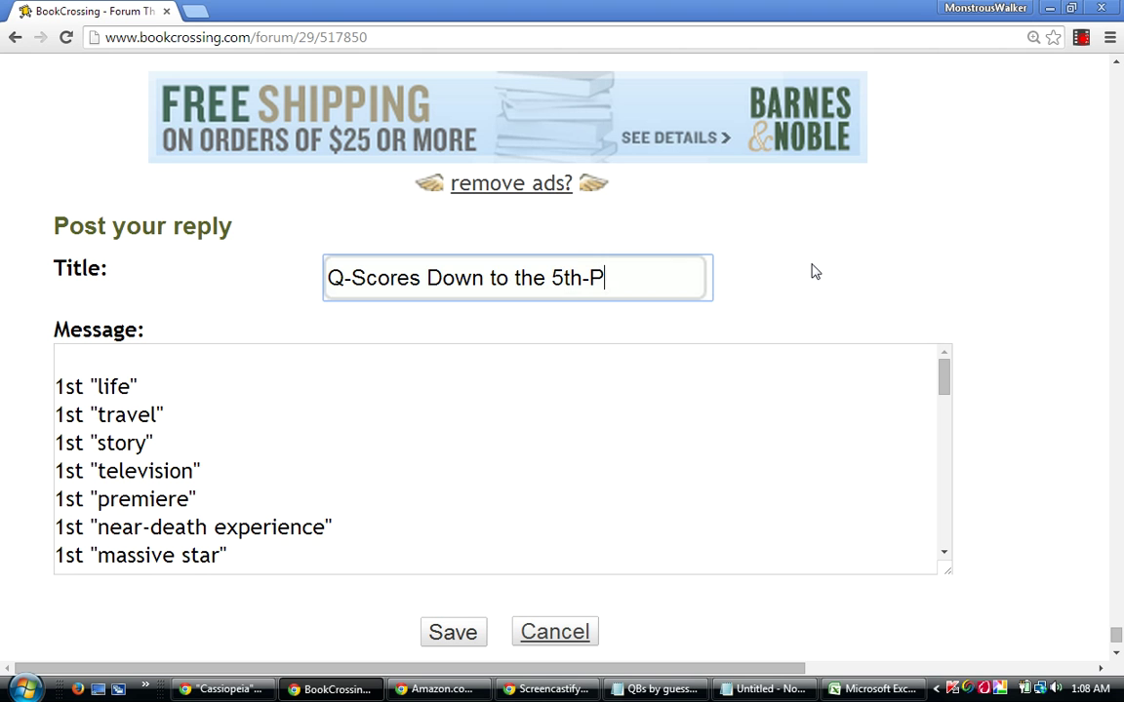
{"action": "type", "text": "lace R"}
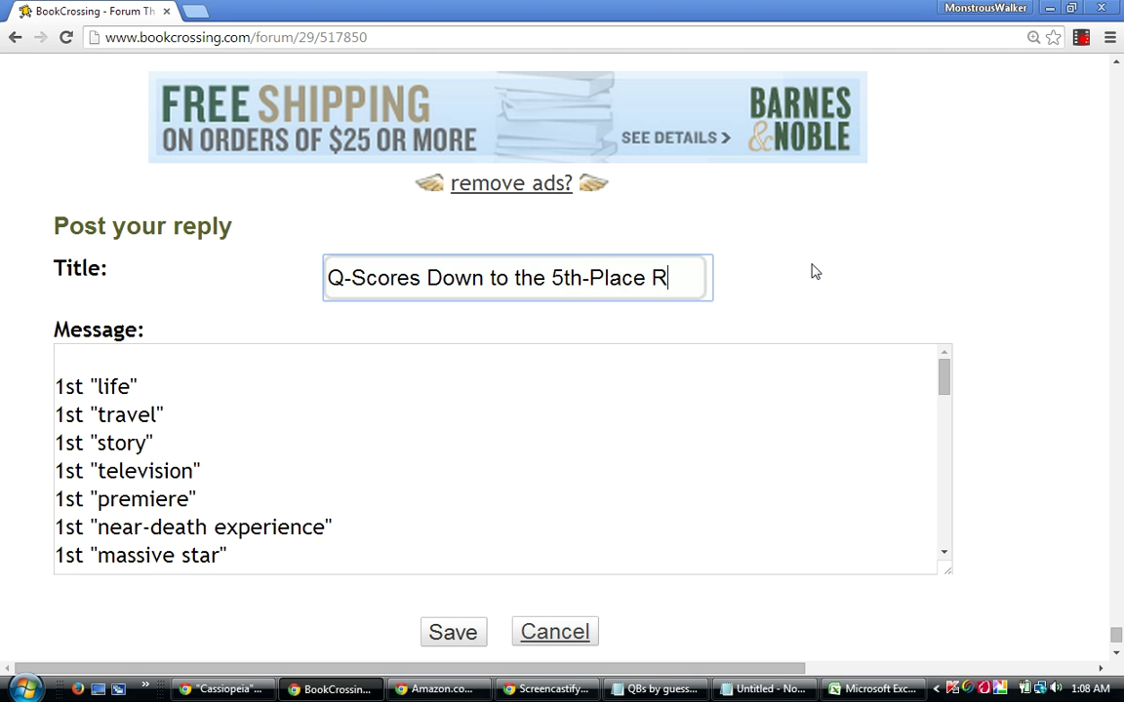
{"action": "type", "text": "ibbon"}
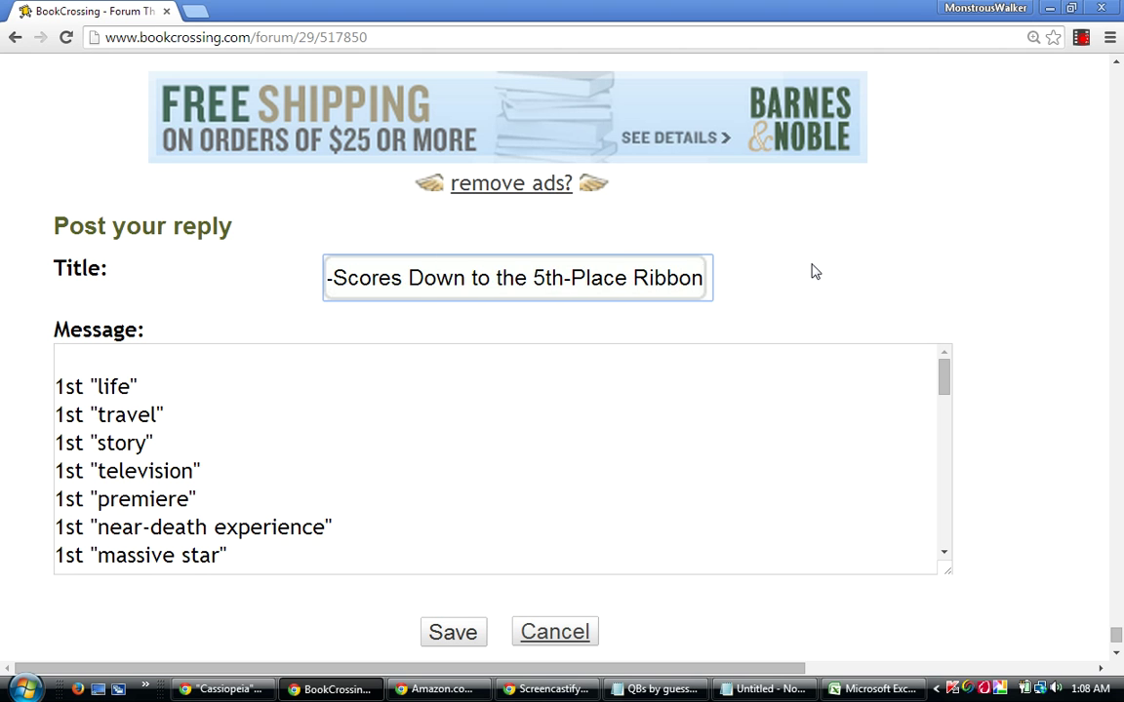
{"action": "left_click", "coordinate": [945, 389]}
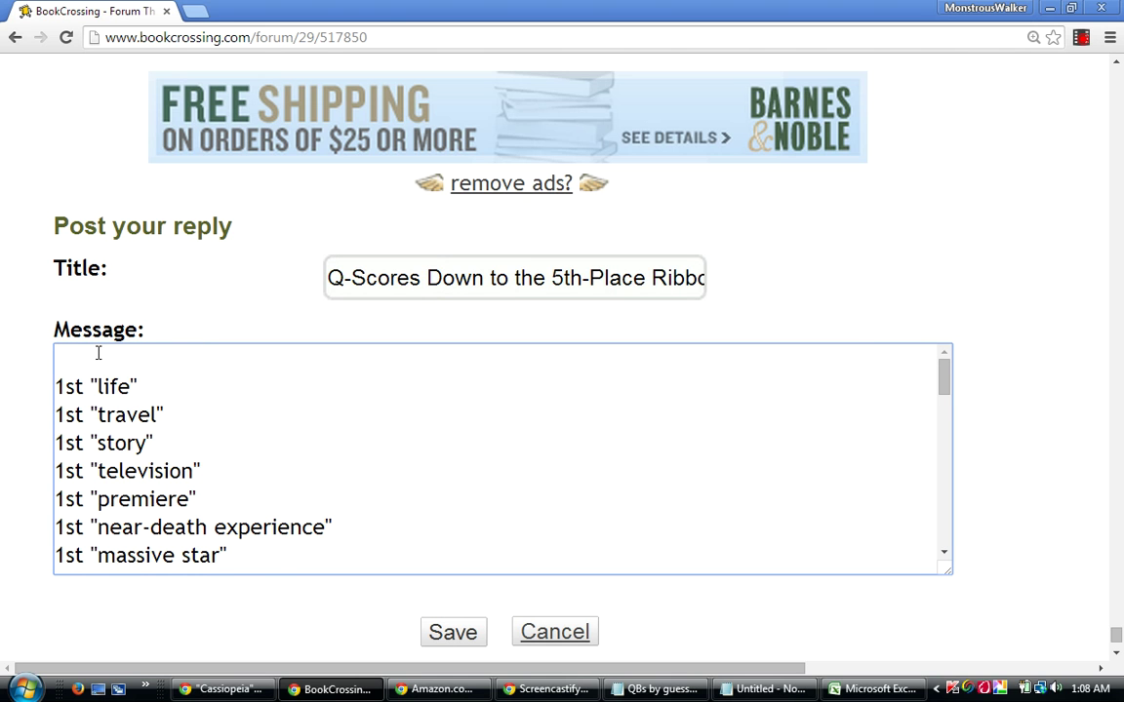
{"action": "key", "text": "Return"}
{"action": "key", "text": "Return"}
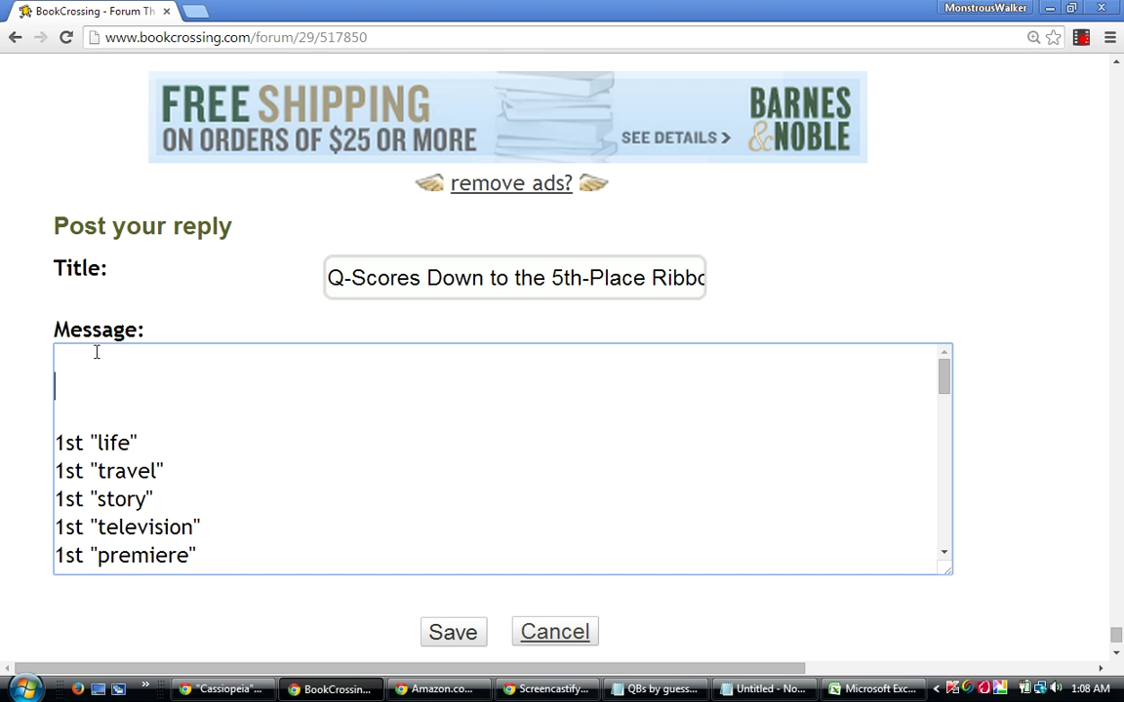
Type legend lines "Qualified Bests (1st)" and "Silver Medalists (2" at the message top.
{"action": "type", "text": "Qualified Best"}
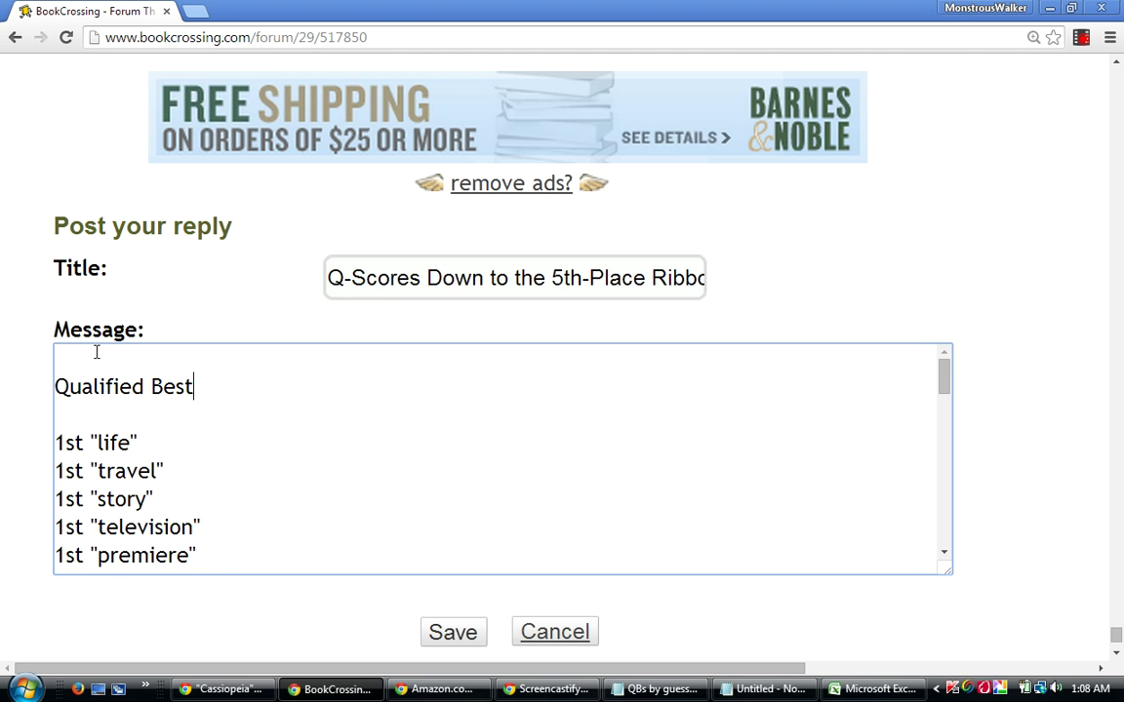
{"action": "type", "text": "s (1st)"}
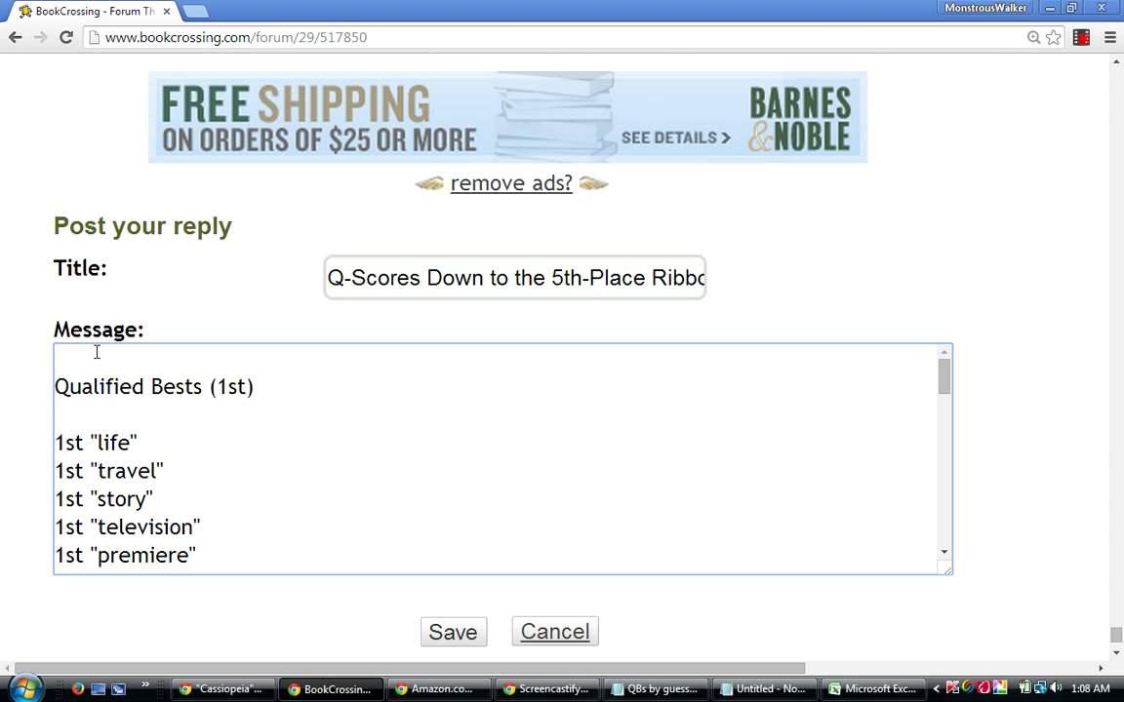
{"action": "key", "text": "Return"}
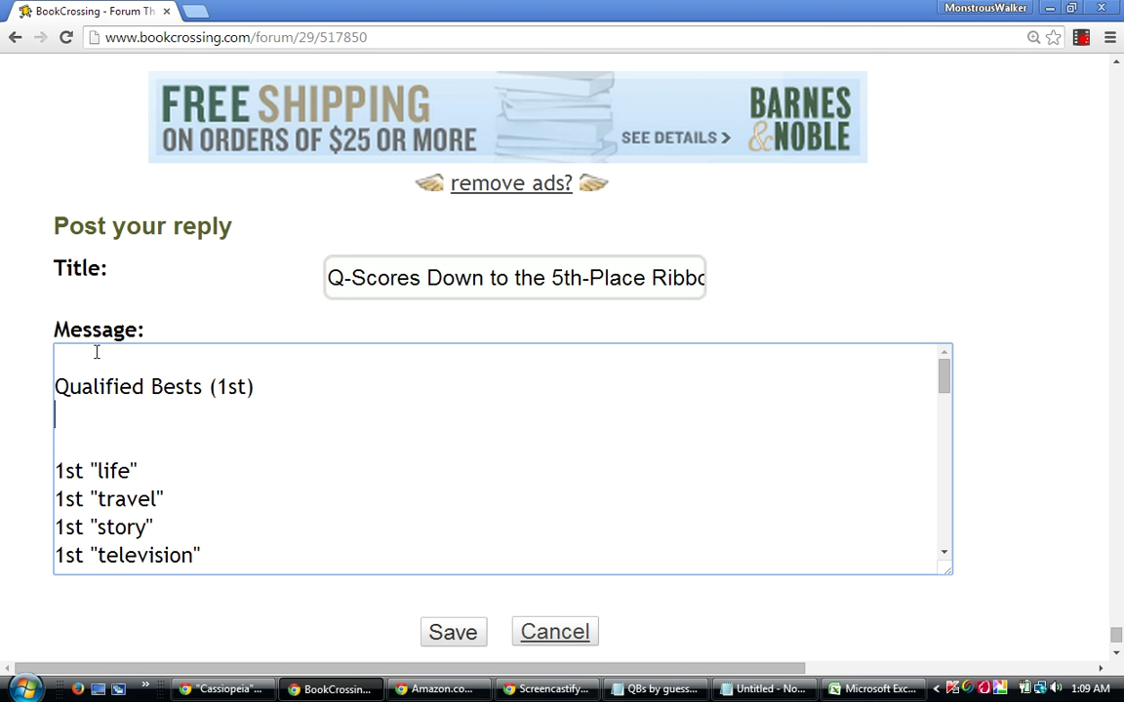
{"action": "type", "text": "Silver Medalists"}
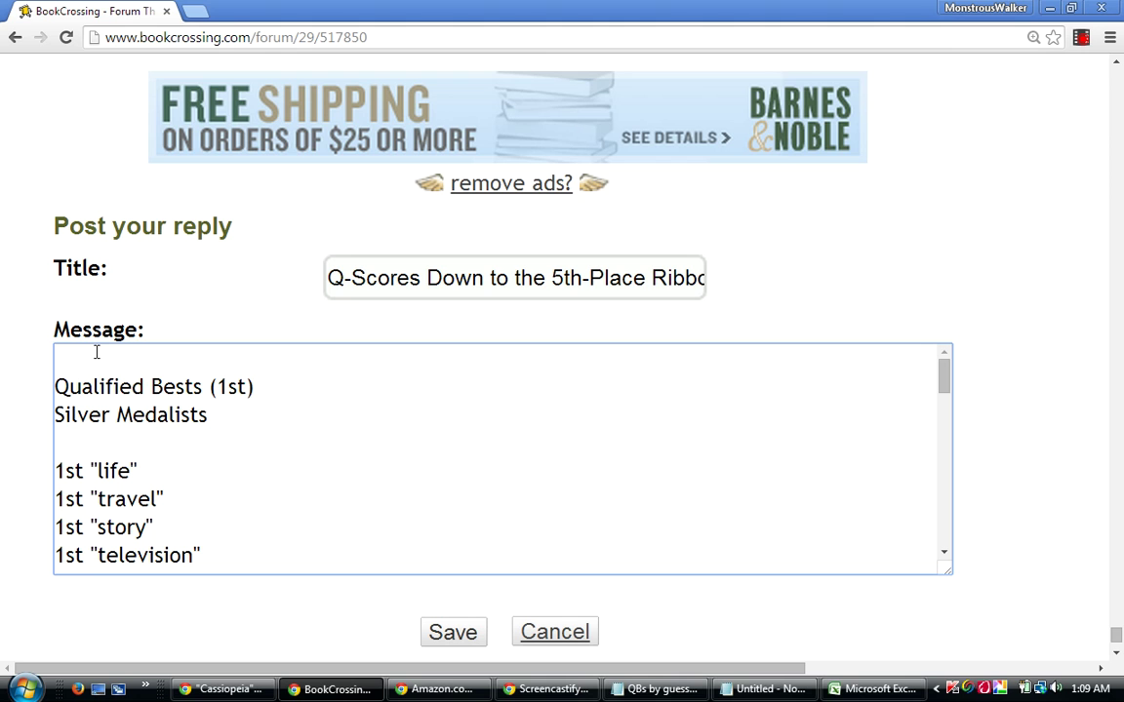
{"action": "type", "text": " (2"}
Move the rank labels to the front so the lines start with 1st and 2nd.
{"action": "left_click", "coordinate": [256, 386]}
{"action": "key", "text": "BackSpace"}
{"action": "key", "text": "BackSpace"}
{"action": "key", "text": "BackSpace"}
{"action": "key", "text": "BackSpace"}
{"action": "key", "text": "BackSpace"}
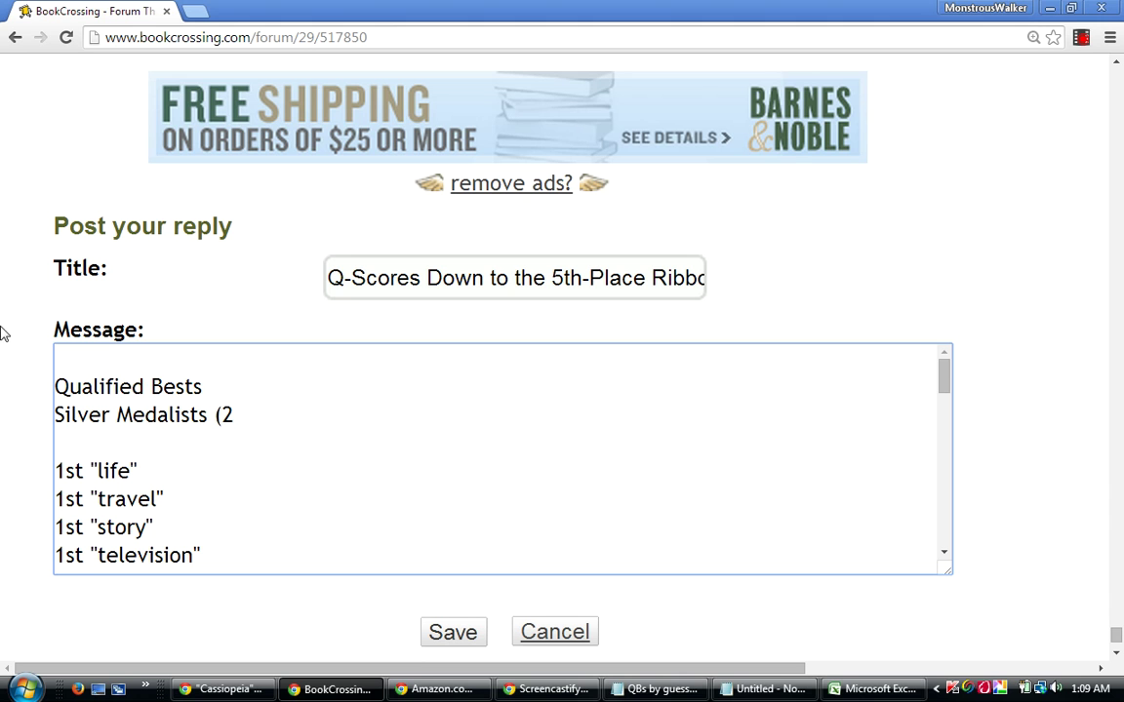
{"action": "left_click", "coordinate": [60, 390]}
{"action": "type", "text": "1st"}
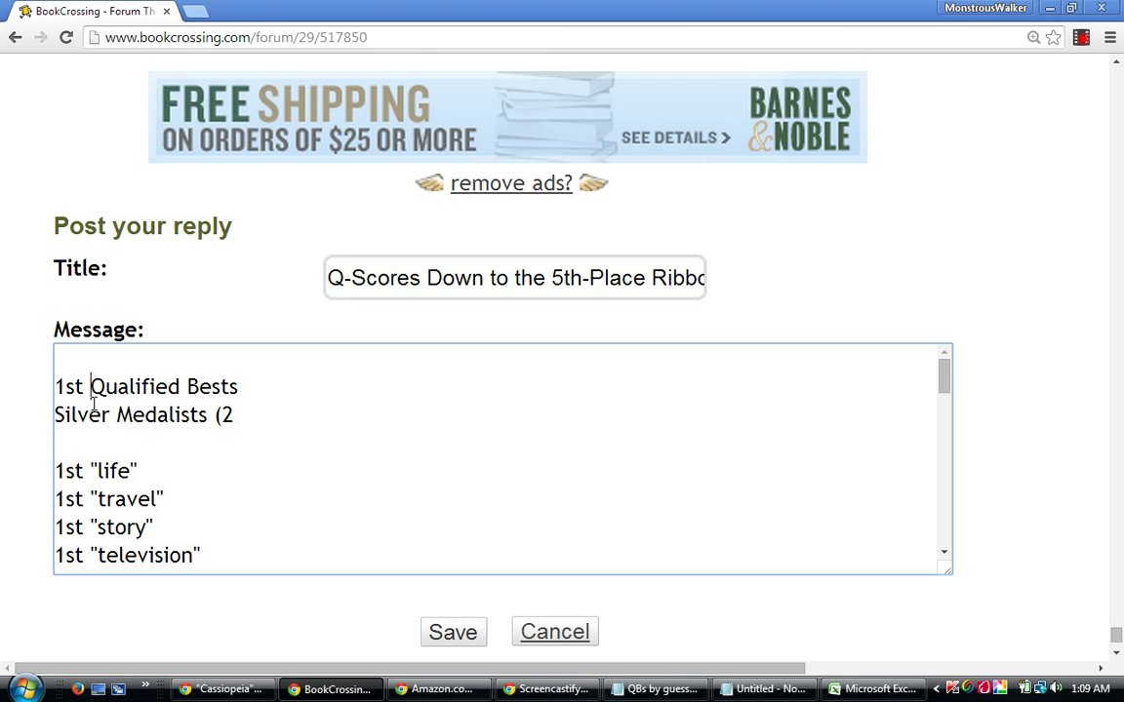
{"action": "left_click", "coordinate": [258, 425]}
{"action": "key", "text": "BackSpace"}
{"action": "key", "text": "BackSpace"}
{"action": "left_click", "coordinate": [56, 415]}
{"action": "type", "text": "2nd"}
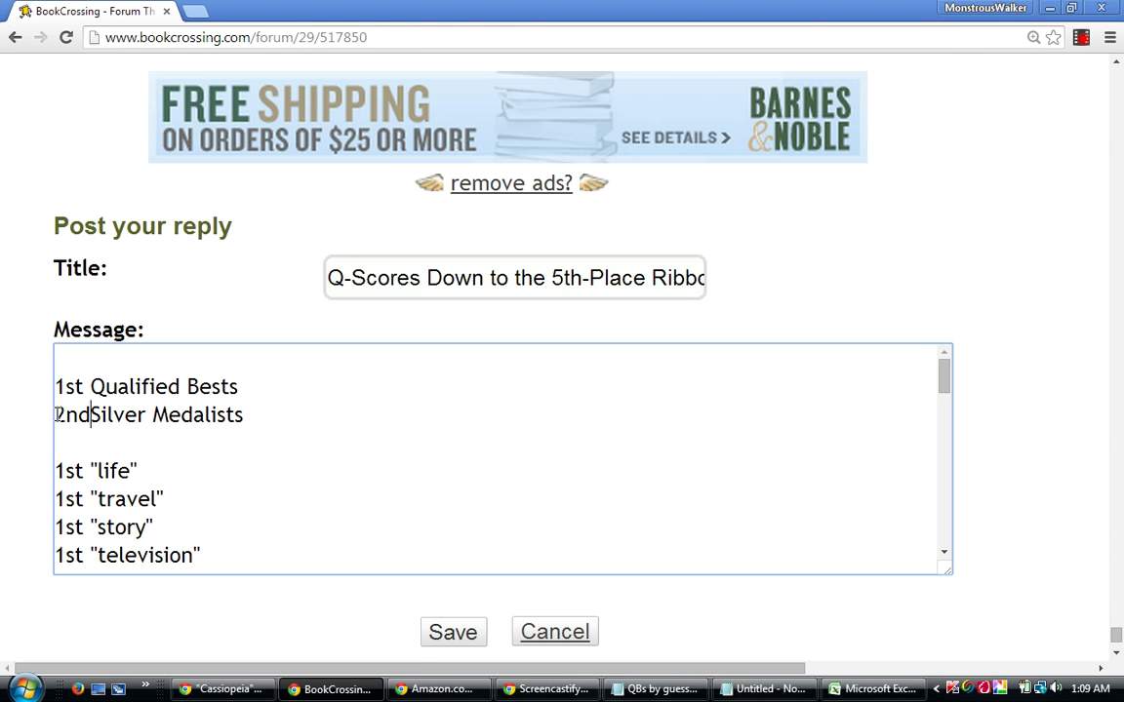
Edit the lines into "1st=Qualified Best" and "2nd=Silver Medalist" and start a new line.
{"action": "left_click", "coordinate": [83, 387]}
{"action": "type", "text": "="}
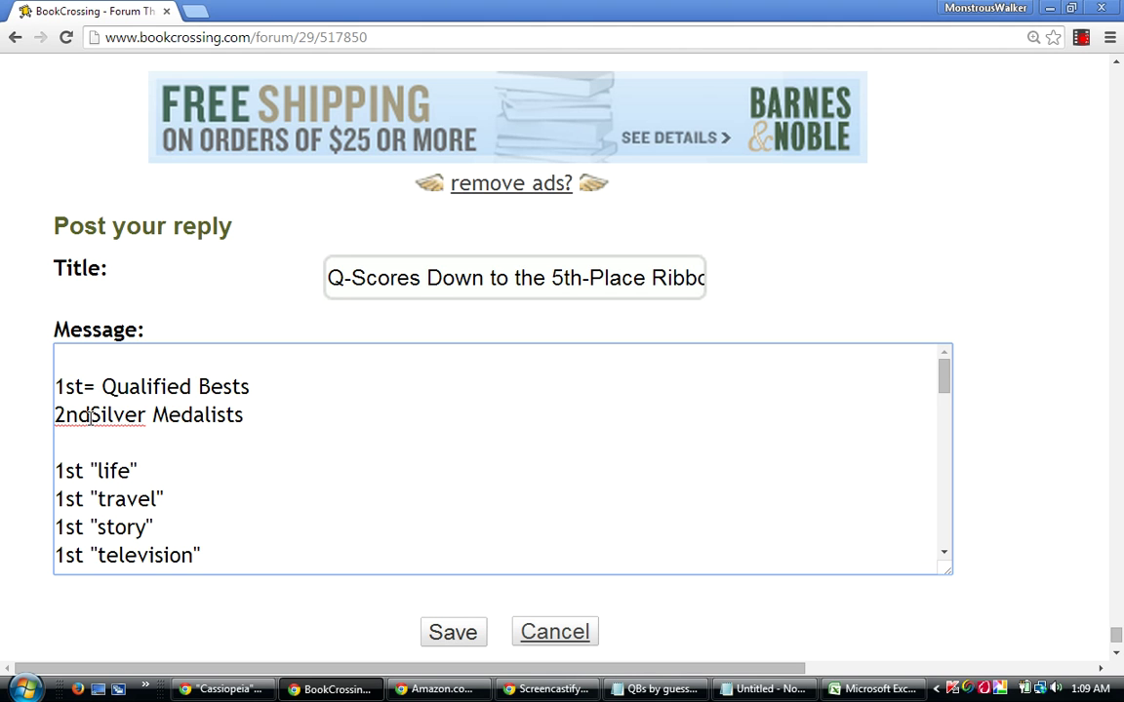
{"action": "left_click", "coordinate": [90, 418]}
{"action": "type", "text": "="}
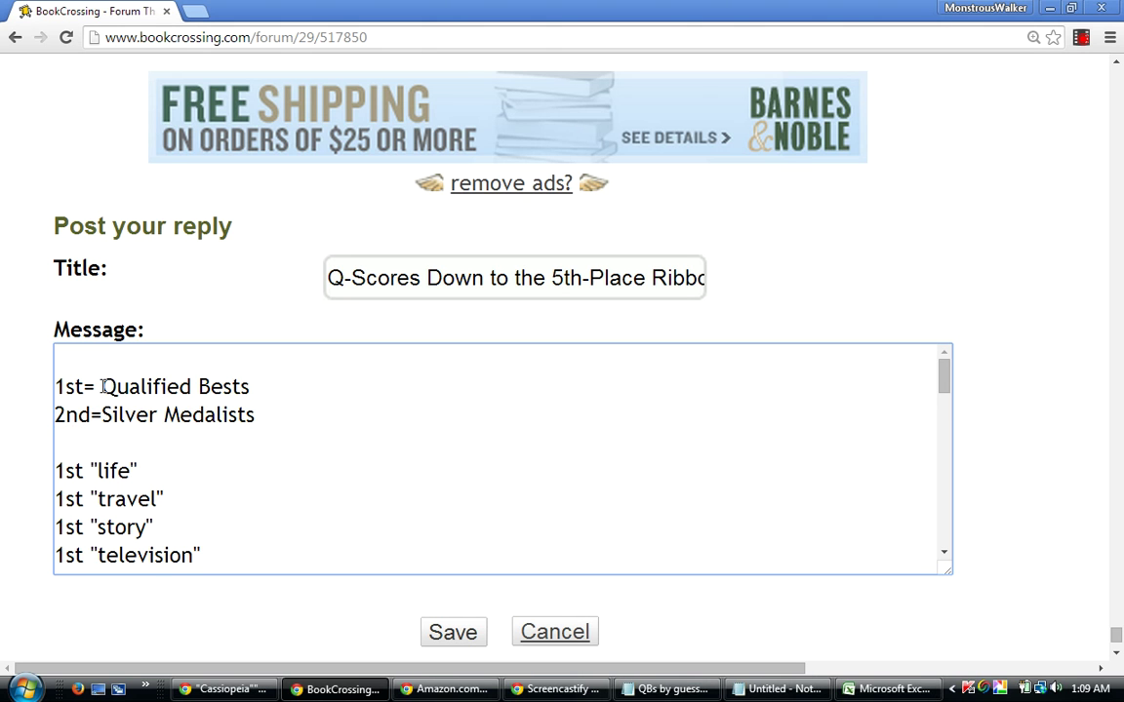
{"action": "left_click", "coordinate": [103, 386]}
{"action": "key", "text": "BackSpace"}
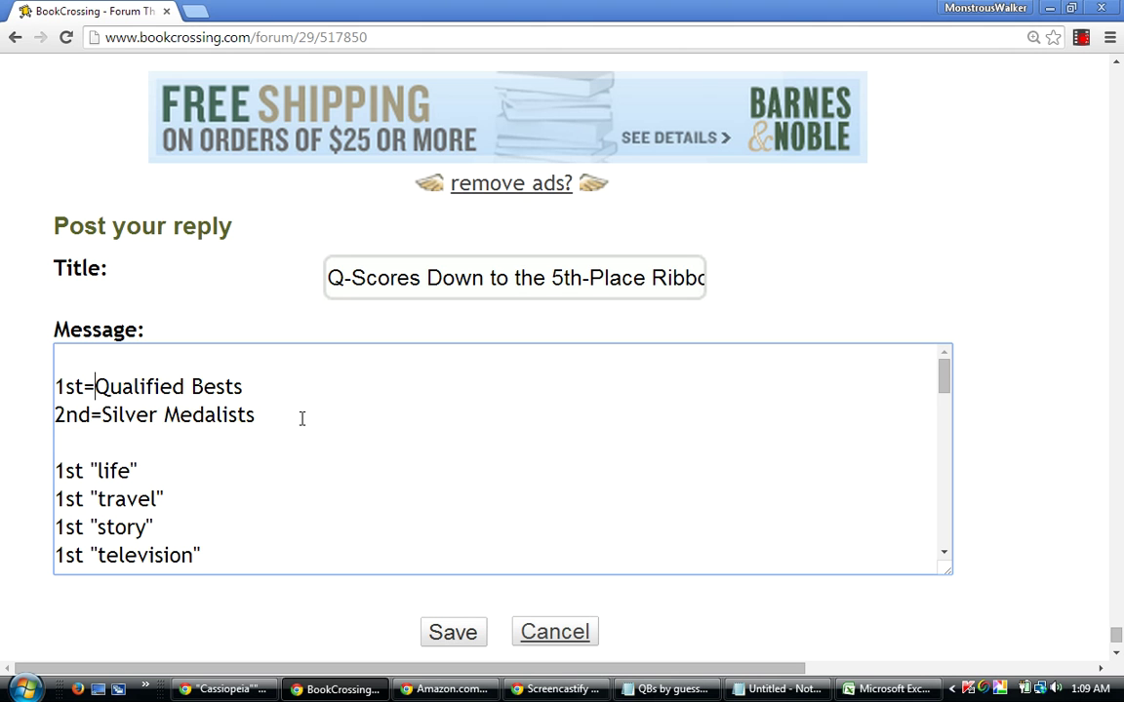
{"action": "left_click", "coordinate": [259, 415]}
{"action": "key", "text": "BackSpace"}
{"action": "left_click", "coordinate": [256, 409]}
{"action": "key", "text": "BackSpace"}
{"action": "key", "text": "Return"}
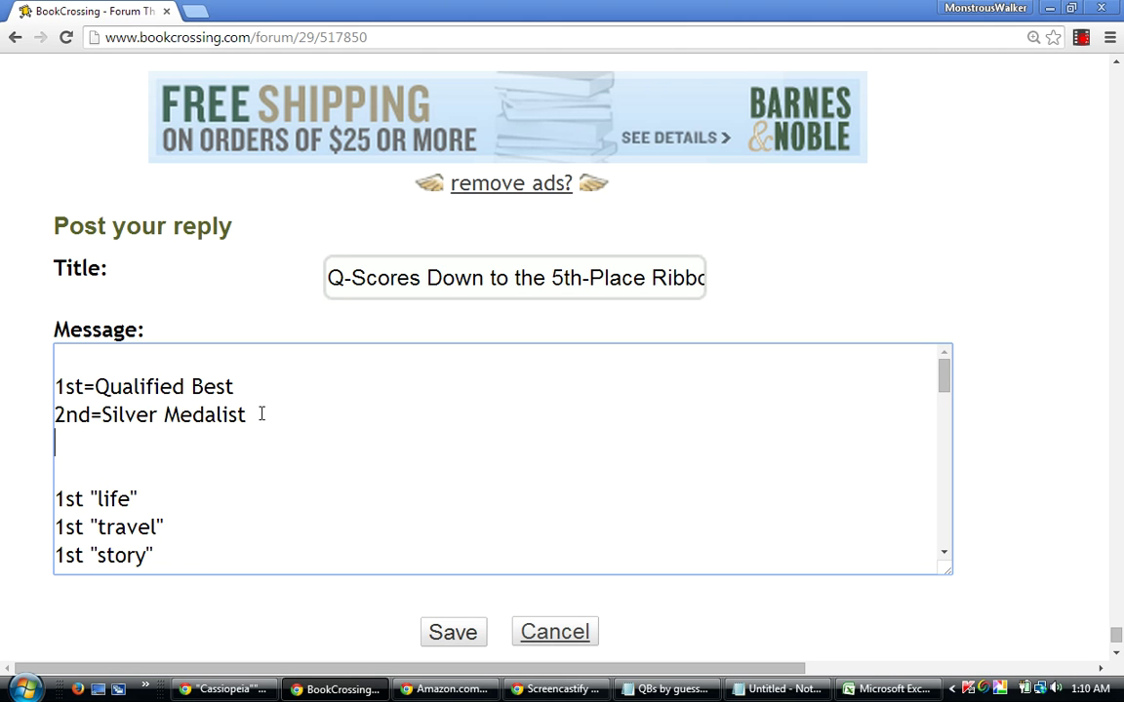
Add legend lines 3rd=Bronze Medalist, 4th=4th-place Ribbon and 5th=5th-place Ribbon.
{"action": "type", "text": "3rd=Bronze"}
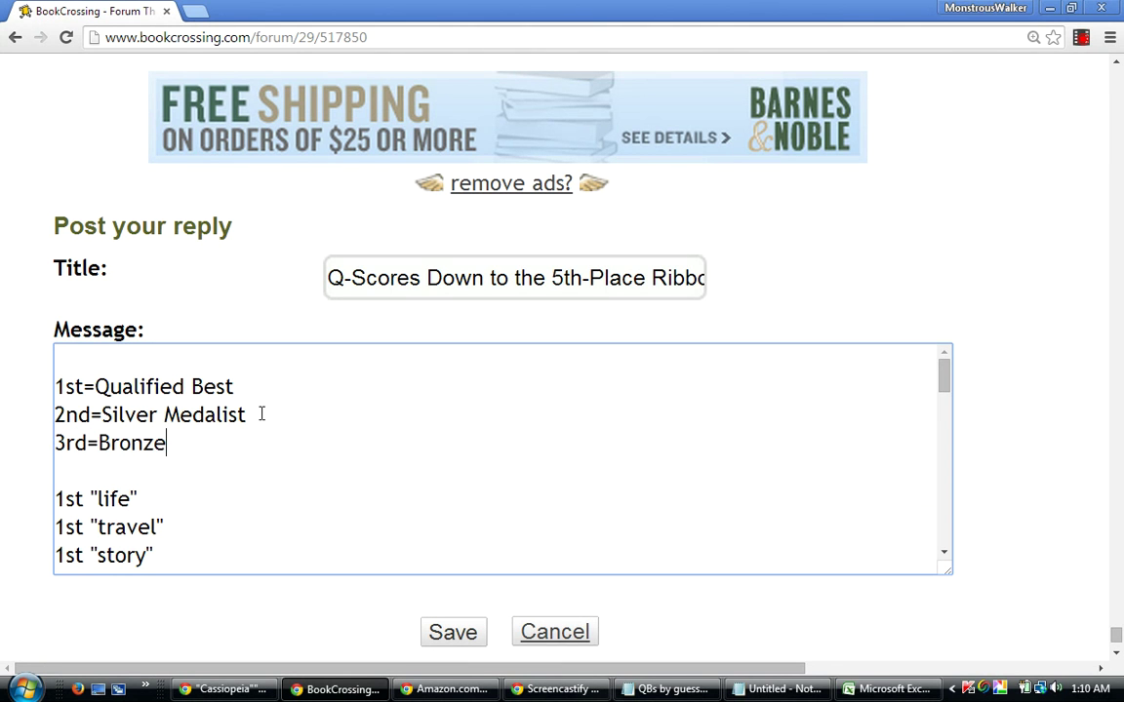
{"action": "type", "text": " Medalist"}
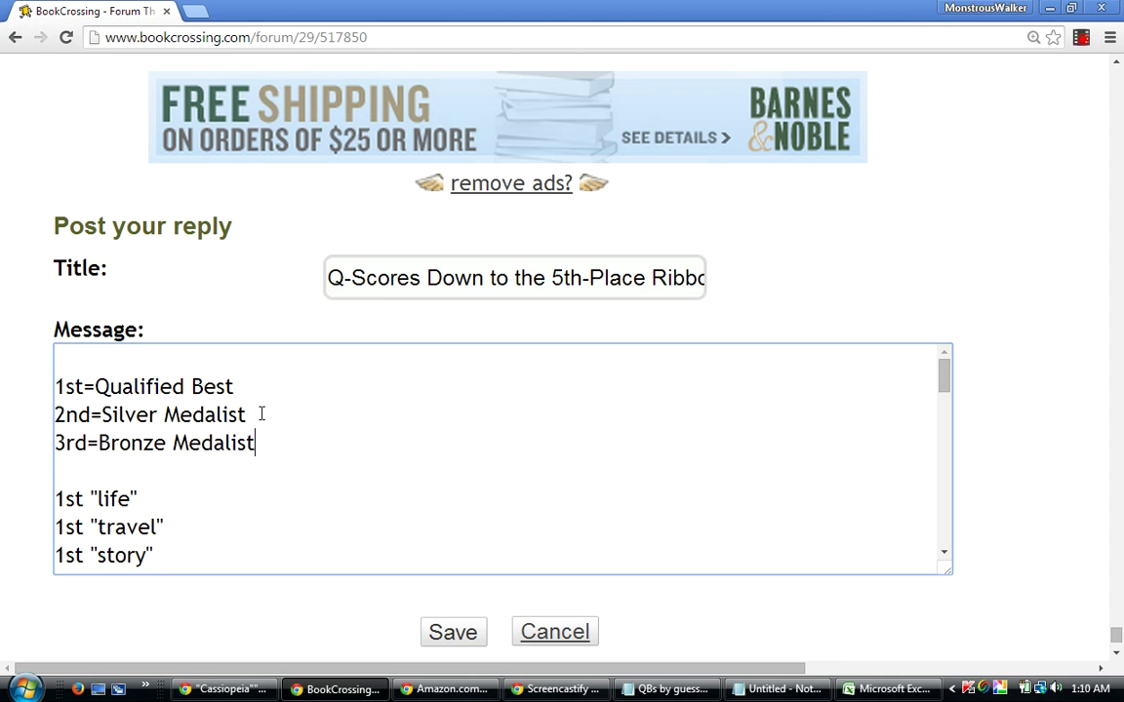
{"action": "key", "text": "Return"}
{"action": "type", "text": "4th"}
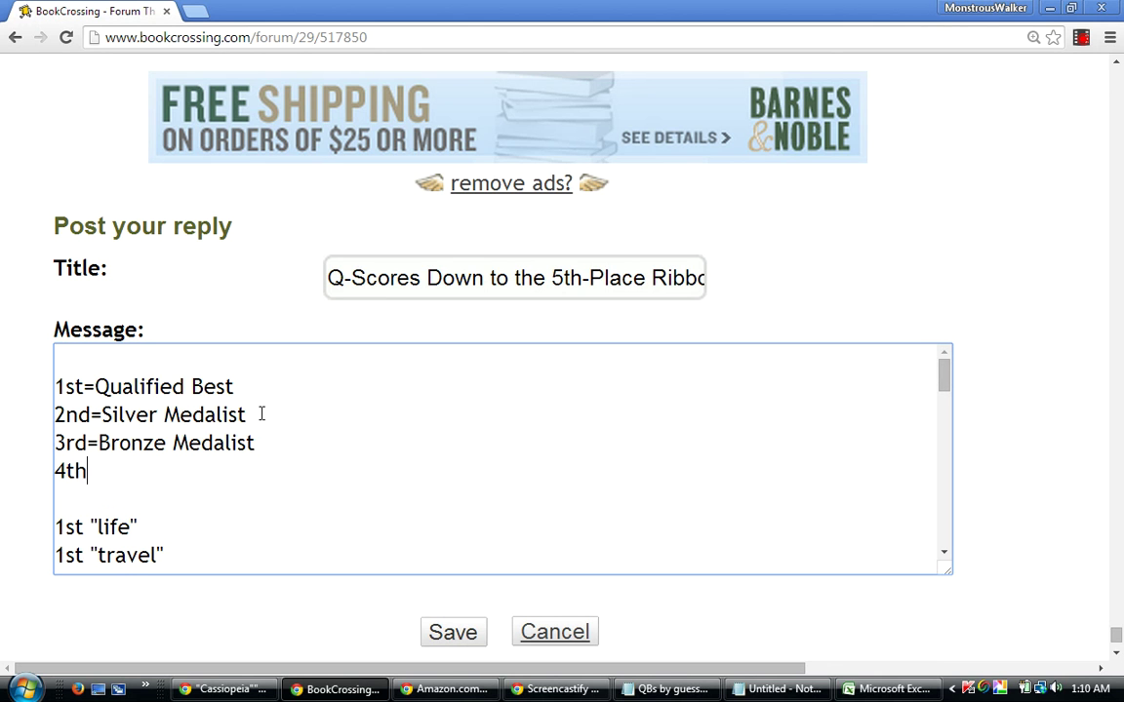
{"action": "type", "text": "=4th-pa"}
{"action": "key", "text": "BackSpace"}
{"action": "type", "text": "l"}
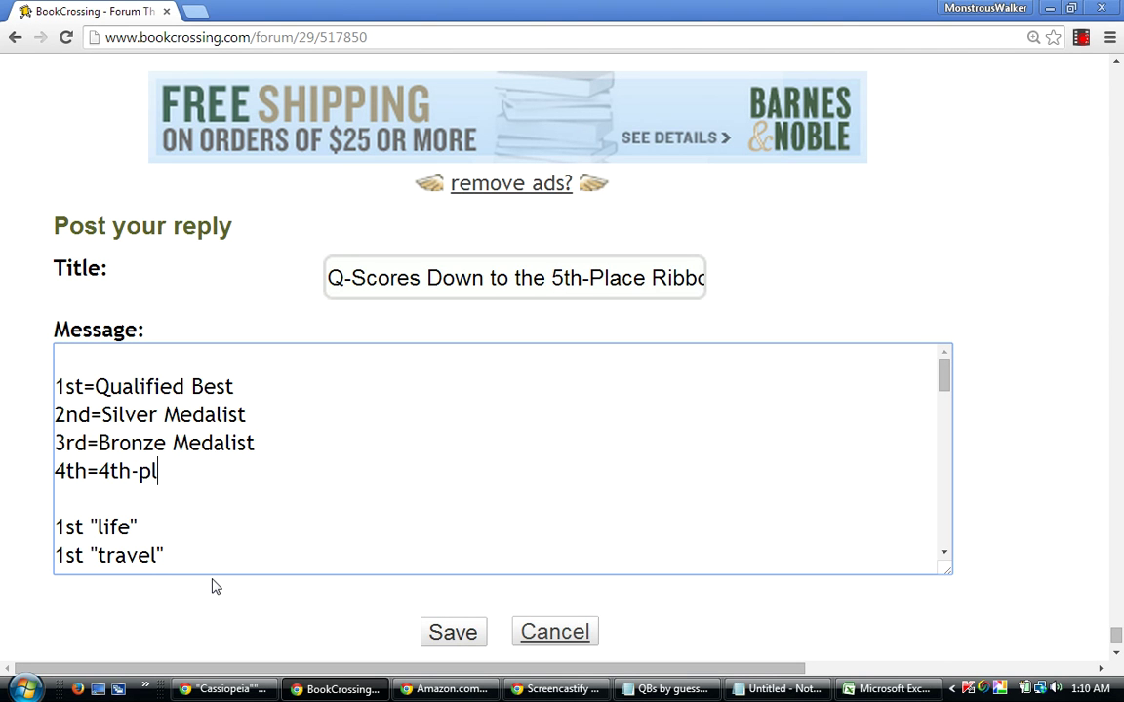
{"action": "type", "text": "ace Ribbon"}
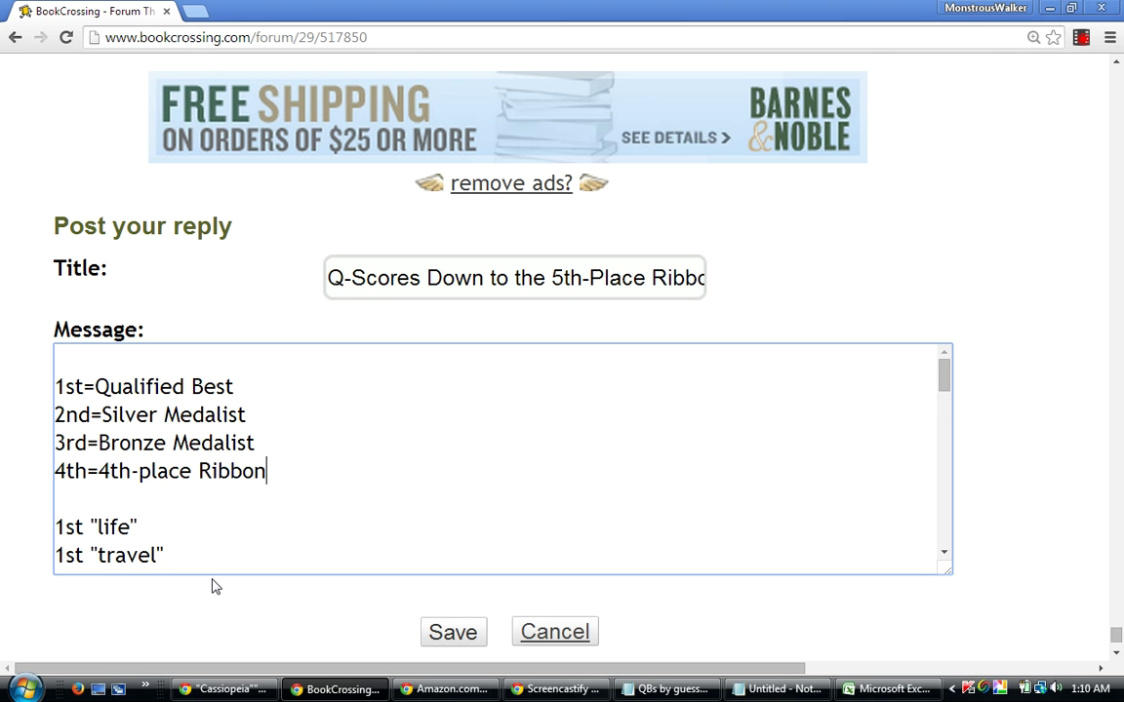
{"action": "key", "text": "Return"}
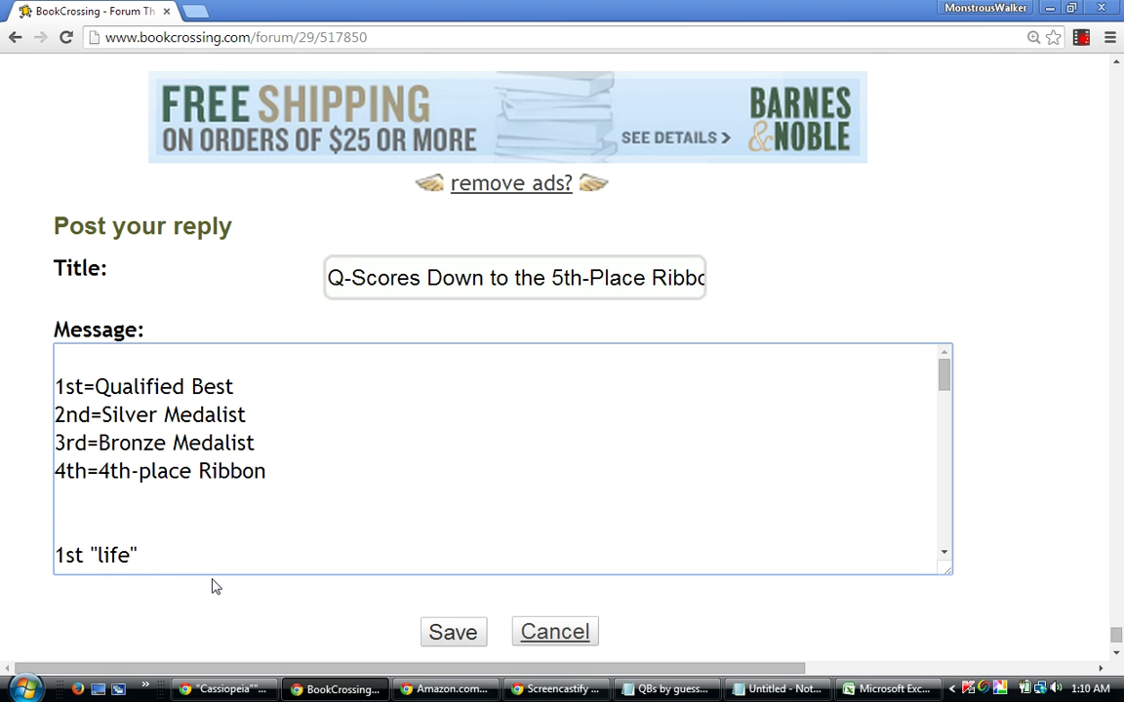
{"action": "type", "text": "5th=5th-"}
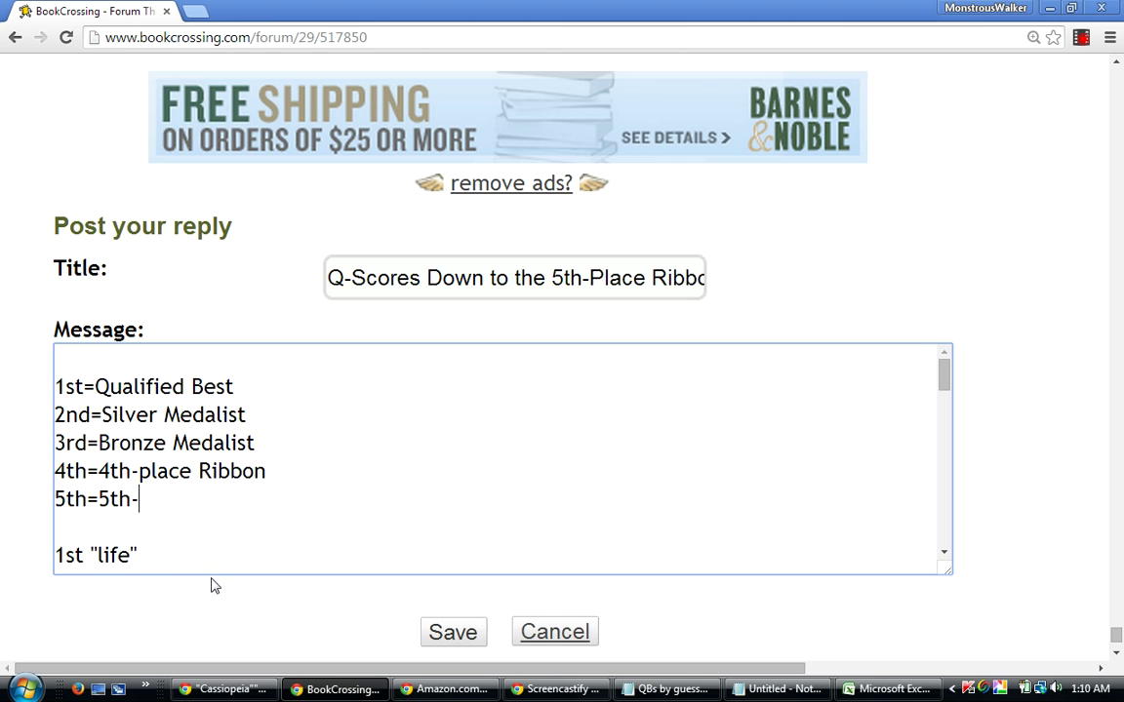
{"action": "type", "text": "place Ribbon"}
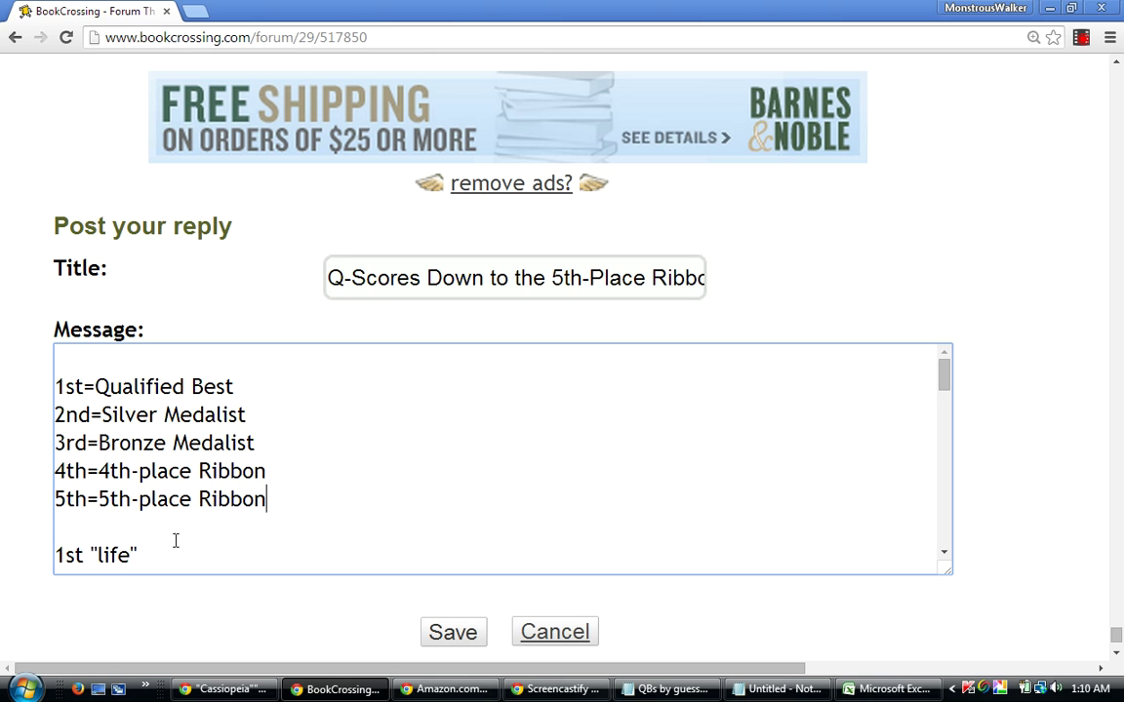
{"action": "left_click", "coordinate": [251, 387]}
Append "(outclassed by one guess in Shares and Percentage)" to the 2nd=Silver Medalist line.
{"action": "left_click", "coordinate": [259, 415]}
{"action": "type", "text": "(outclassed"}
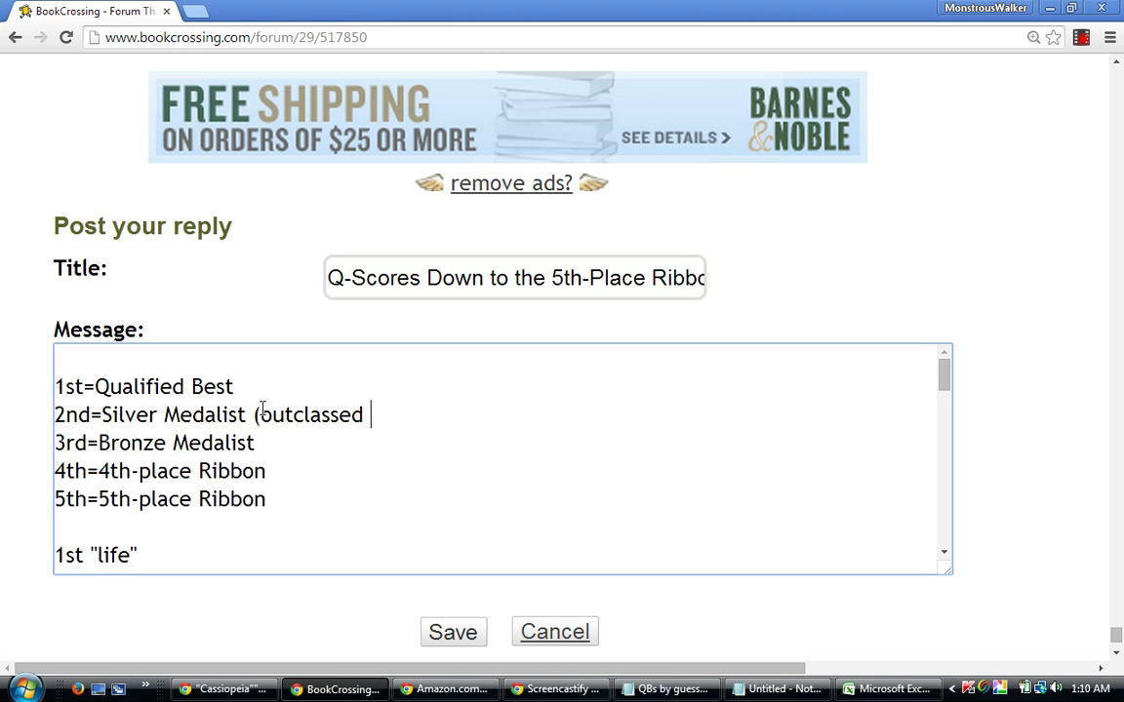
{"action": "type", "text": " by one gu"}
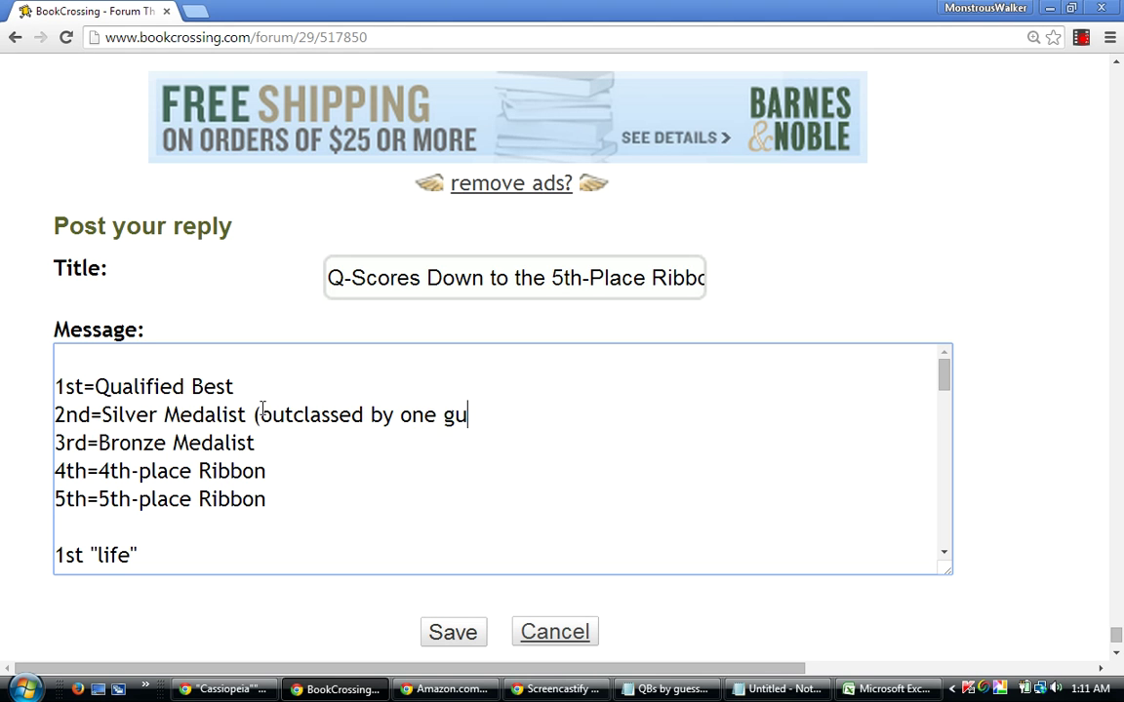
{"action": "type", "text": "ess)"}
{"action": "key", "text": "BackSpace"}
{"action": "type", "text": "in Shares and Percentag"}
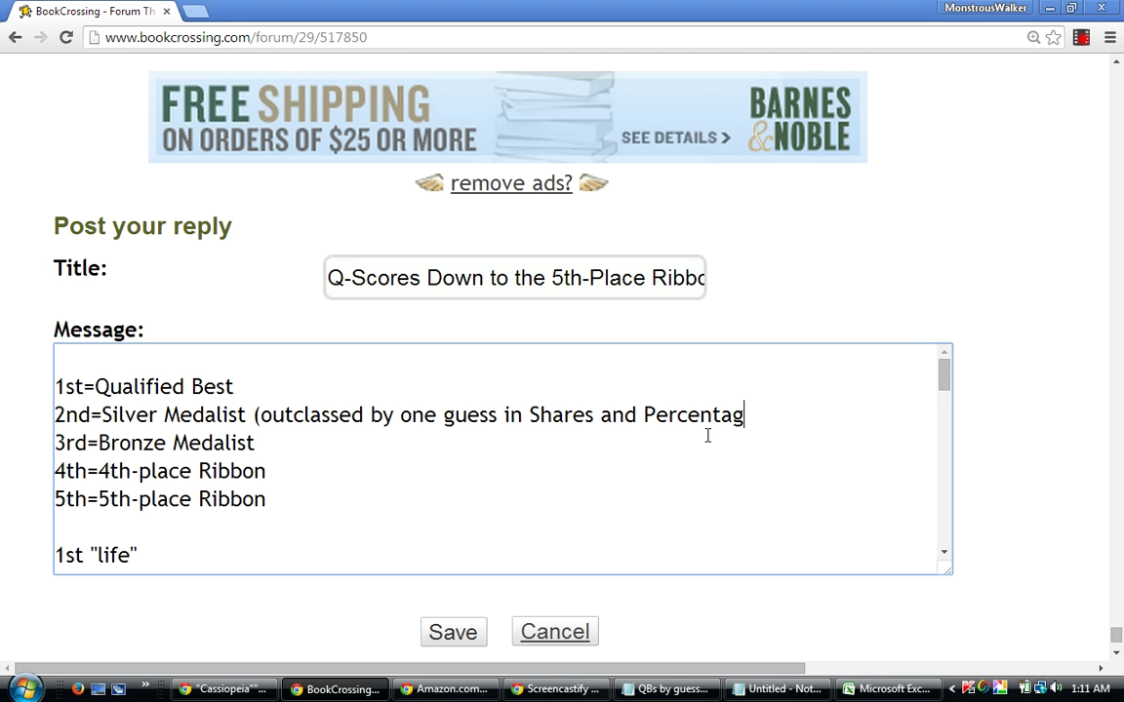
{"action": "type", "text": "e"}
{"action": "type", "text": ")"}
{"action": "left_click", "coordinate": [256, 444]}
{"action": "left_click", "coordinate": [243, 386]}
Type an opening parenthesis after "1st=Qualified Best".
{"action": "type", "text": "("}
Type the 1st-place note "not tied or beaten by any other guess in both Shares and Percentage)", then backspace to erase it.
{"action": "type", "text": "not tied or"}
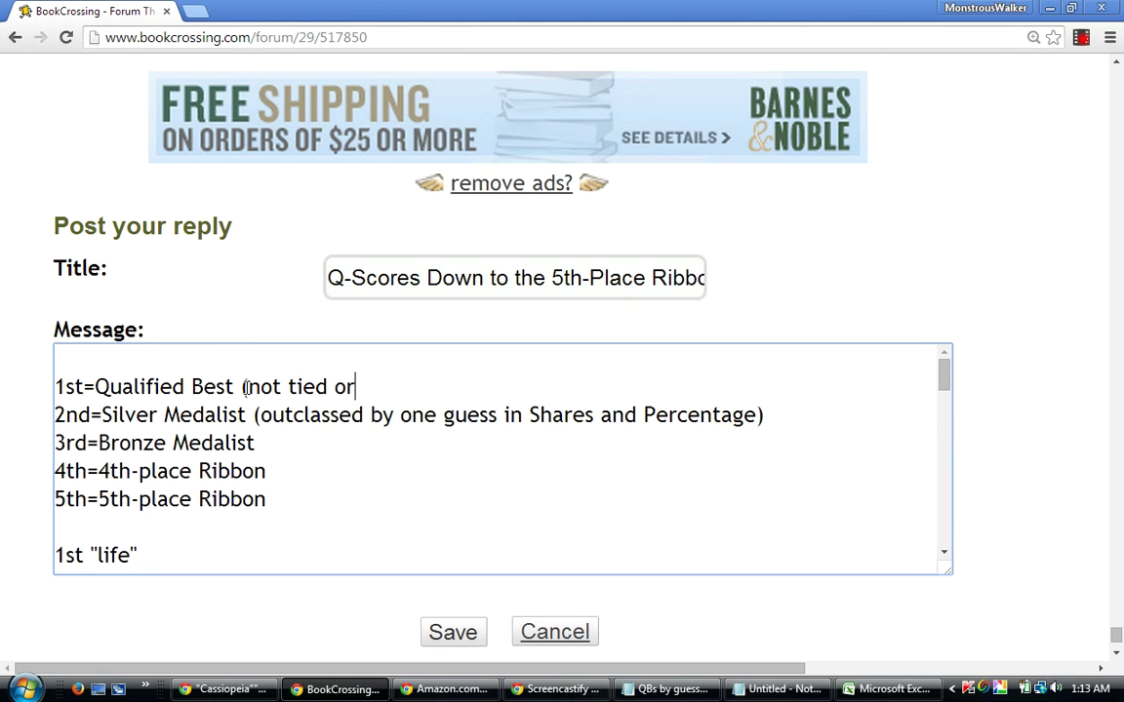
{"action": "type", "text": " beaten b"}
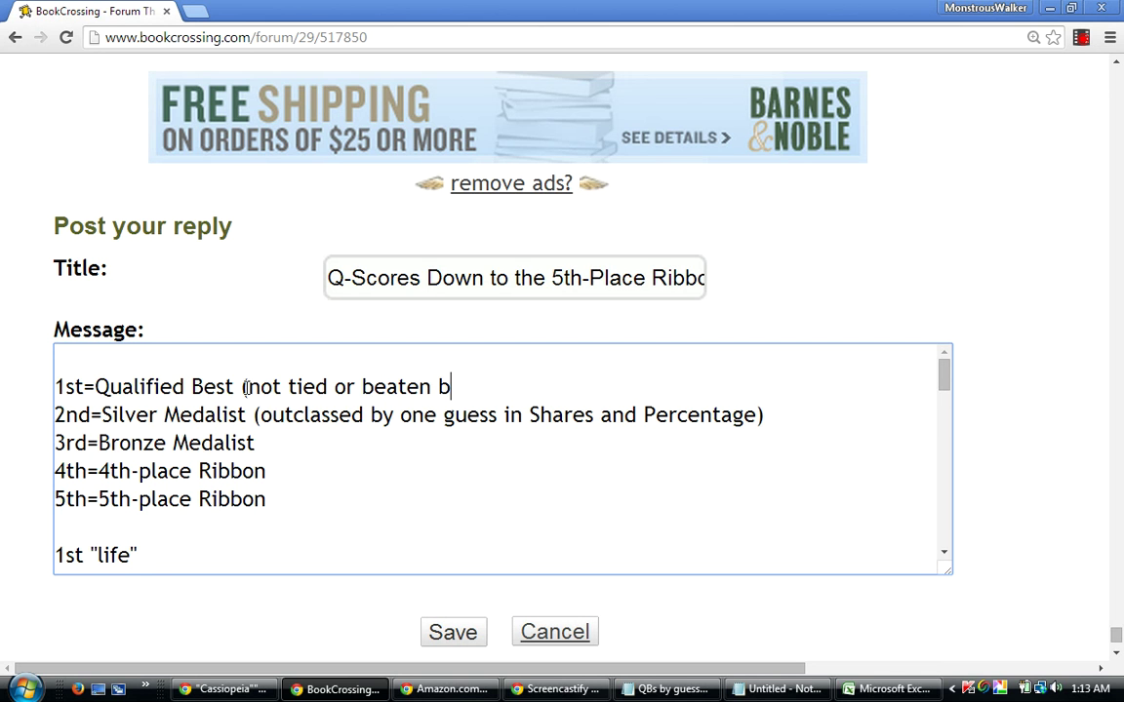
{"action": "type", "text": "y a"}
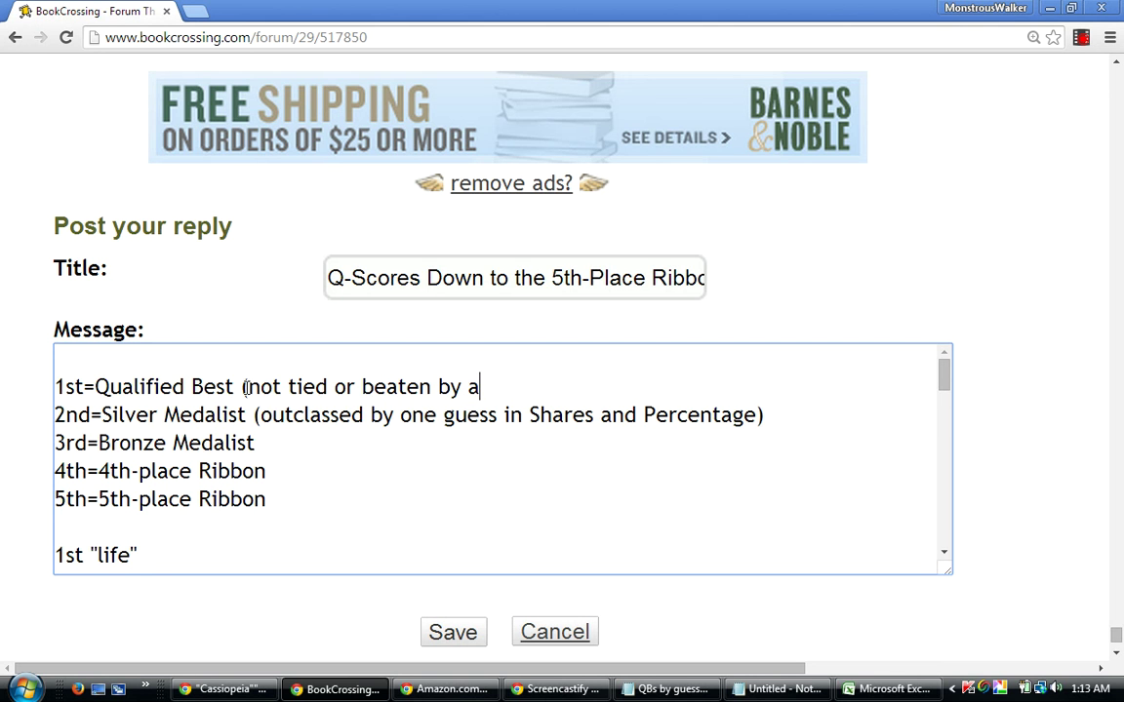
{"action": "type", "text": "ny other guess"}
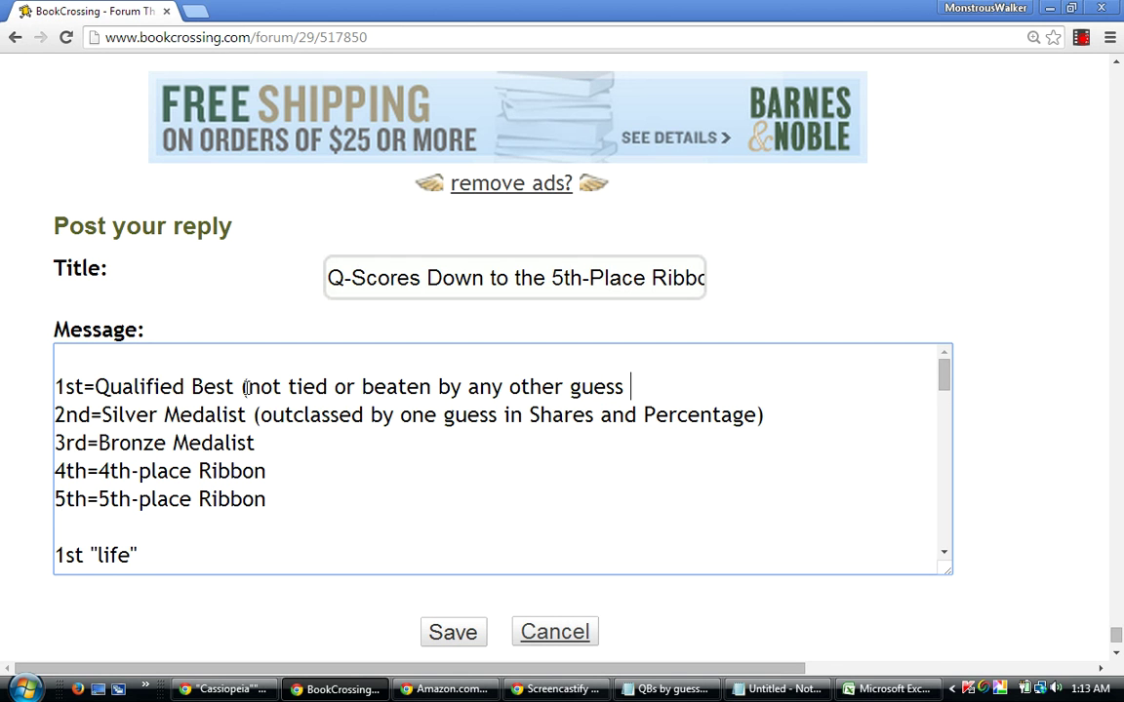
{"action": "type", "text": " in both Sha"}
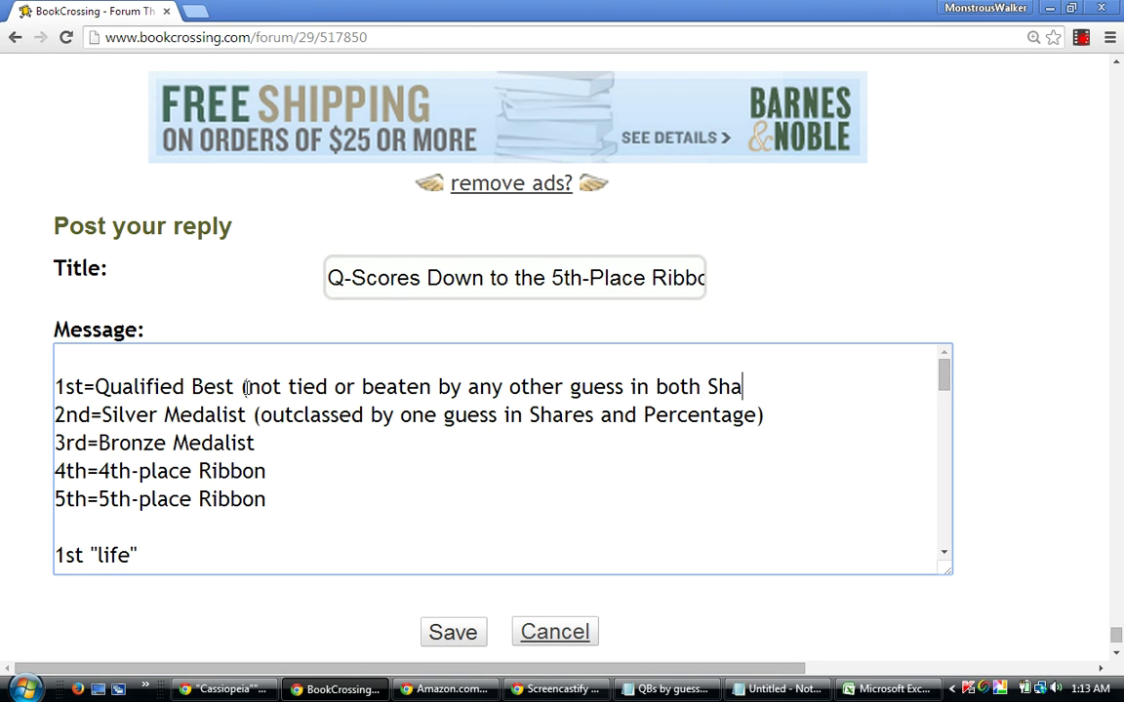
{"action": "type", "text": "res and Per"}
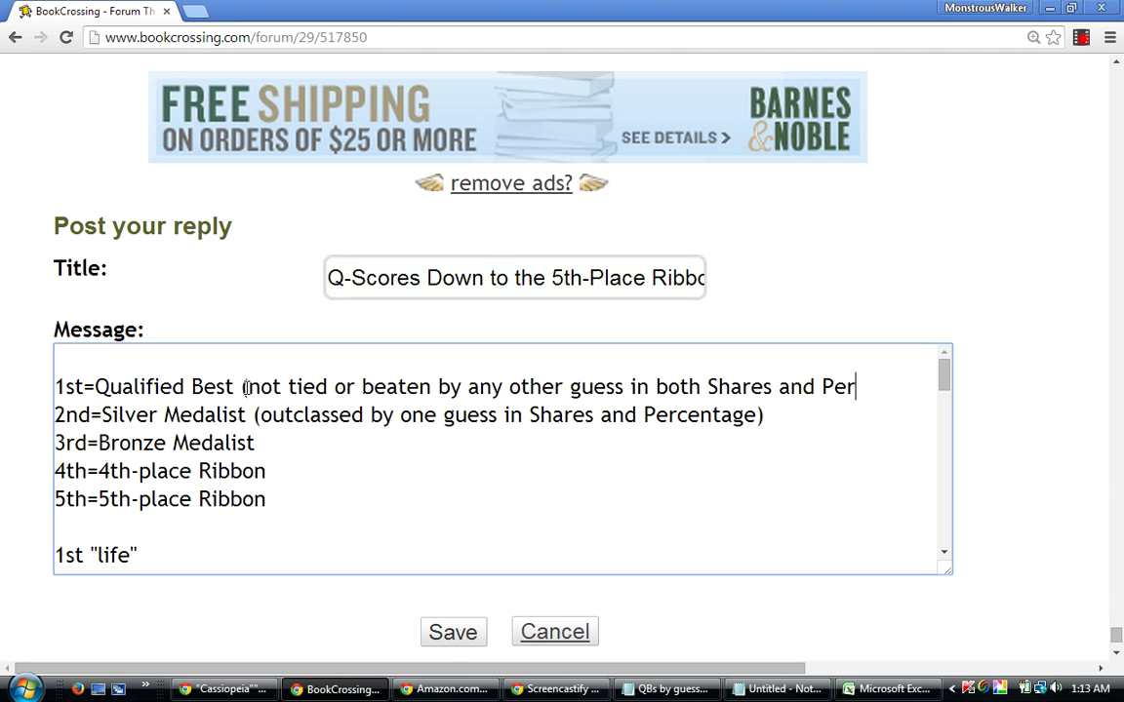
{"action": "type", "text": "centage"}
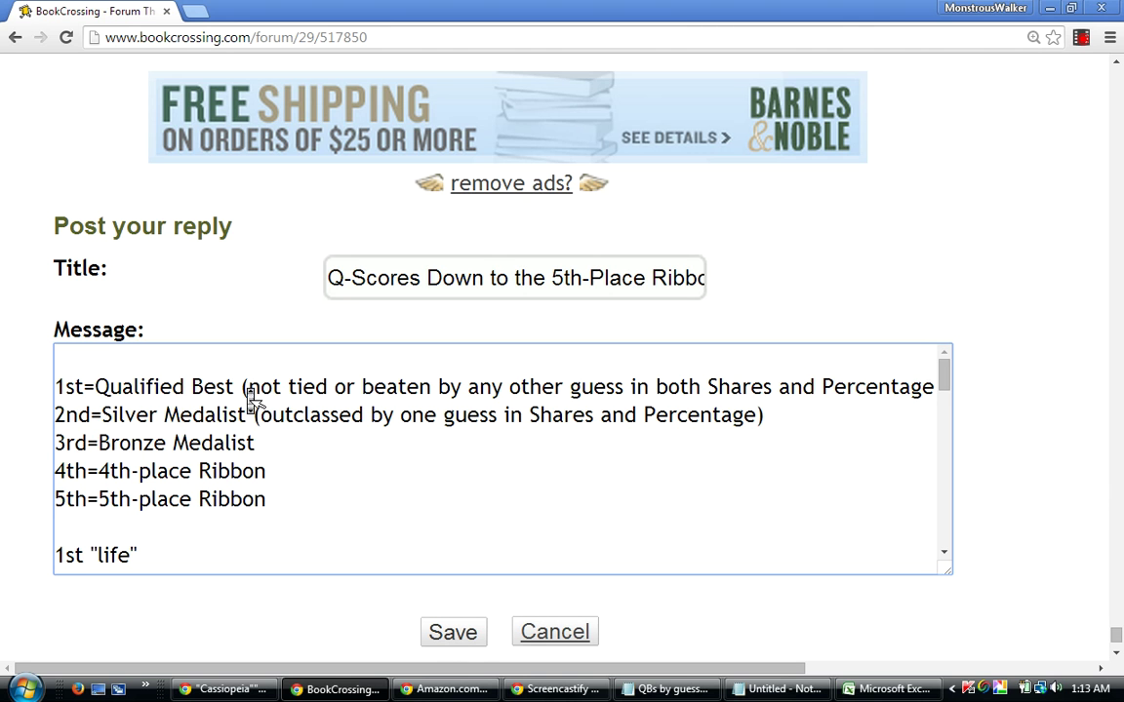
{"action": "type", "text": ")"}
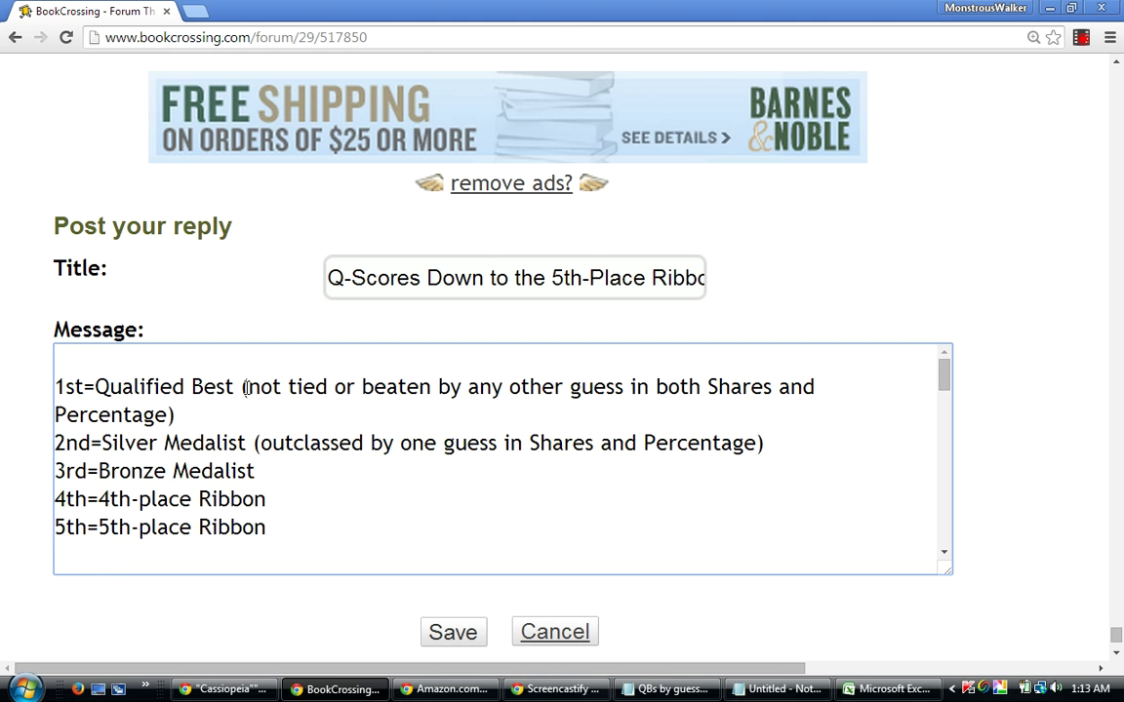
{"action": "key", "text": "BackSpace"}
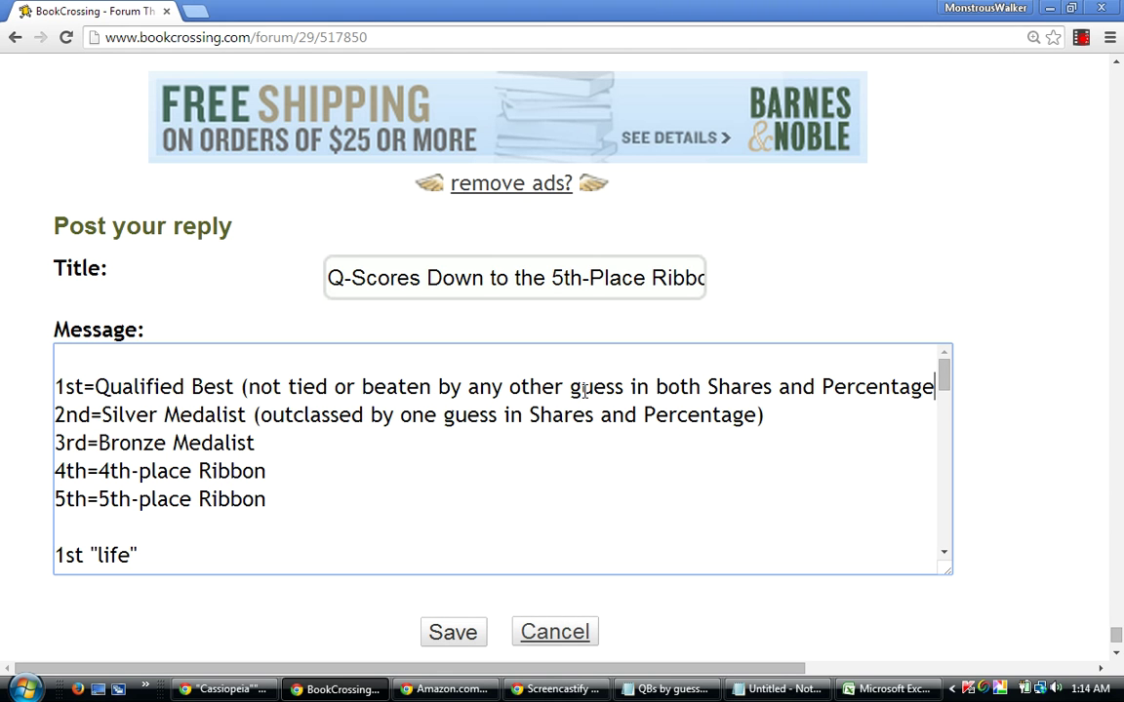
{"action": "key", "text": "BackSpace"}
{"action": "key", "text": "BackSpace"}
{"action": "key", "text": "BackSpace"}
{"action": "key", "text": "BackSpace"}
{"action": "key", "text": "BackSpace"}
{"action": "key", "text": "BackSpace"}
{"action": "key", "text": "BackSpace"}
{"action": "key", "text": "BackSpace"}
{"action": "key", "text": "BackSpace"}
{"action": "key", "text": "BackSpace"}
{"action": "key", "text": "BackSpace"}
{"action": "key", "text": "BackSpace"}
{"action": "key", "text": "BackSpace"}
{"action": "key", "text": "BackSpace"}
{"action": "key", "text": "BackSpace"}
{"action": "key", "text": "BackSpace"}
{"action": "key", "text": "BackSpace"}
{"action": "key", "text": "BackSpace"}
{"action": "key", "text": "BackSpace"}
{"action": "key", "text": "BackSpace"}
{"action": "key", "text": "BackSpace"}
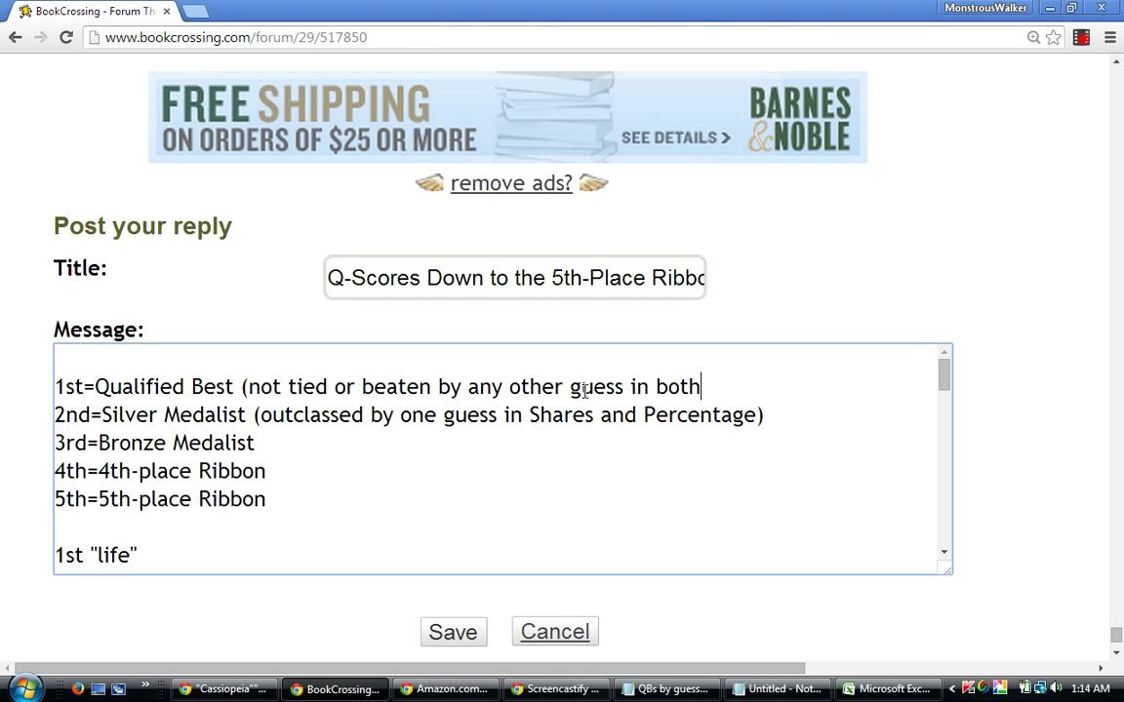
{"action": "key", "text": "BackSpace"}
{"action": "key", "text": "BackSpace"}
{"action": "key", "text": "BackSpace"}
{"action": "key", "text": "BackSpace"}
{"action": "key", "text": "BackSpace"}
{"action": "key", "text": "BackSpace"}
{"action": "key", "text": "BackSpace"}
{"action": "key", "text": "BackSpace"}
{"action": "key", "text": "BackSpace"}
{"action": "key", "text": "BackSpace"}
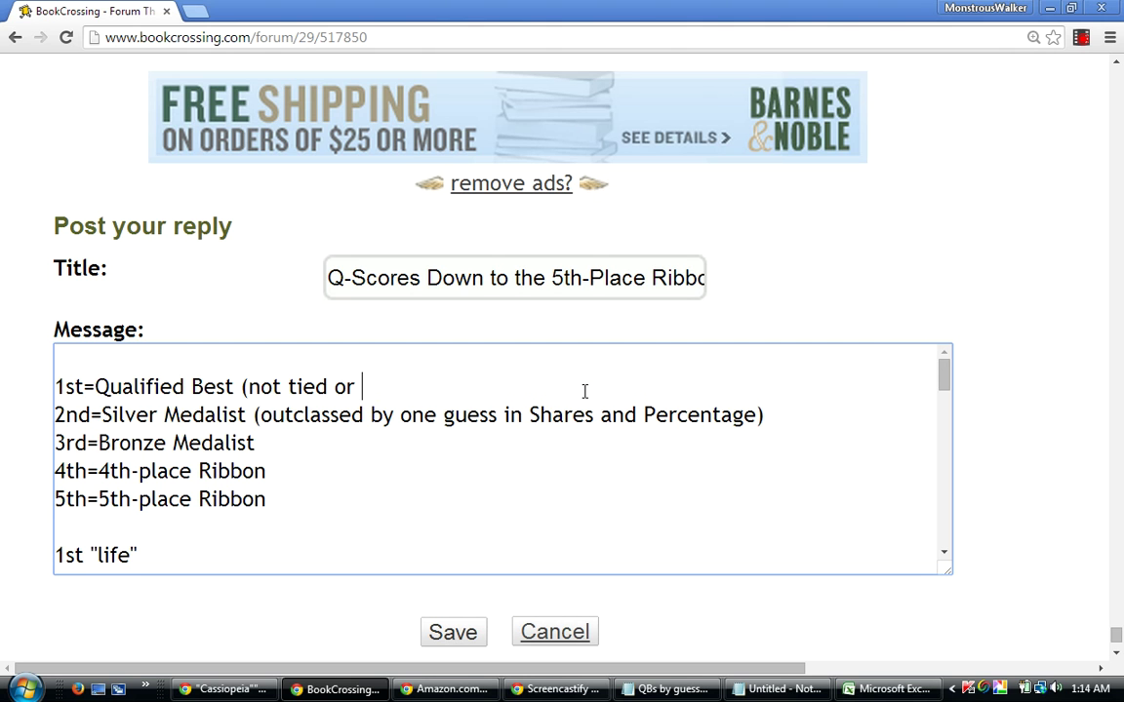
{"action": "key", "text": "BackSpace"}
{"action": "key", "text": "BackSpace"}
{"action": "key", "text": "BackSpace"}
{"action": "key", "text": "BackSpace"}
{"action": "key", "text": "BackSpace"}
{"action": "key", "text": "BackSpace"}
{"action": "key", "text": "BackSpace"}
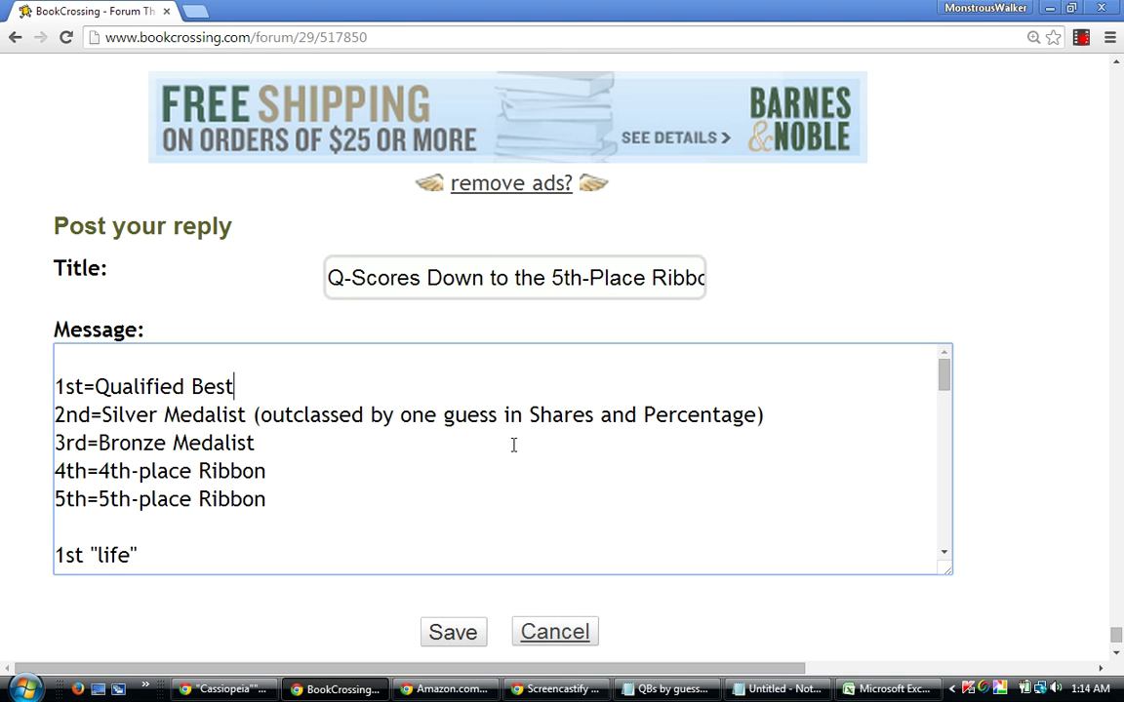
Start the Bronze note with '(outclassed' and insert 'exactly' after 'by' on the Silver line.
{"action": "left_click", "coordinate": [263, 443]}
{"action": "type", "text": "outclassed"}
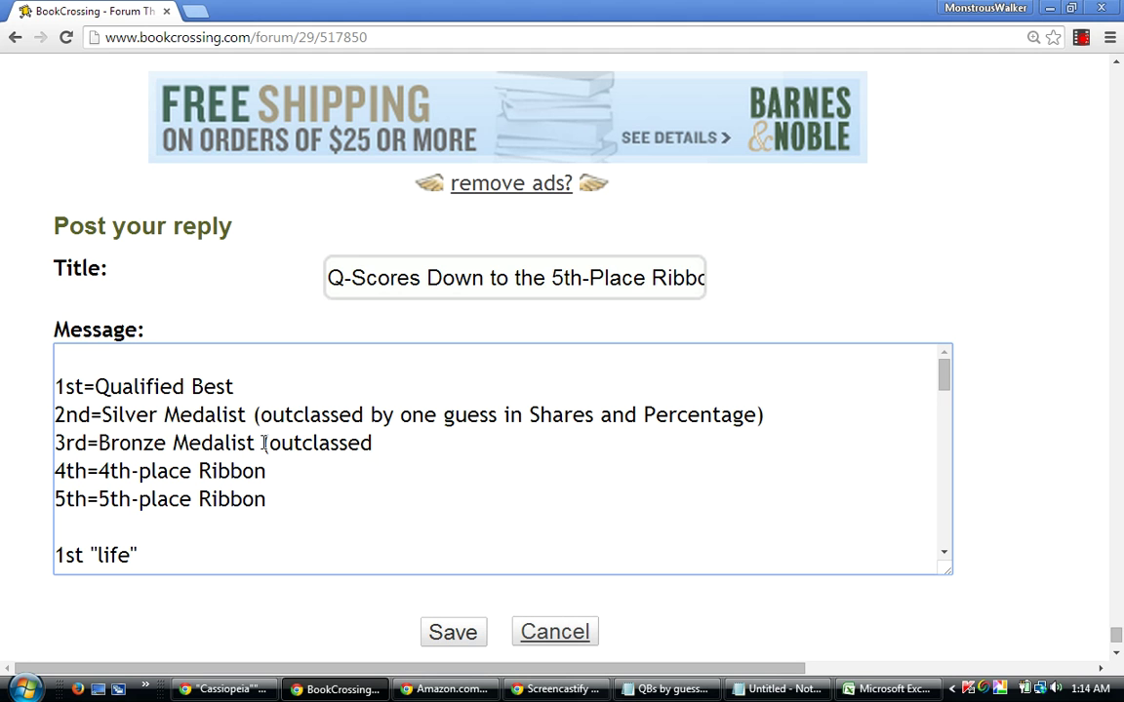
{"action": "left_click", "coordinate": [264, 443]}
{"action": "type", "text": "("}
{"action": "left_click", "coordinate": [398, 416]}
{"action": "type", "text": "exactl"}
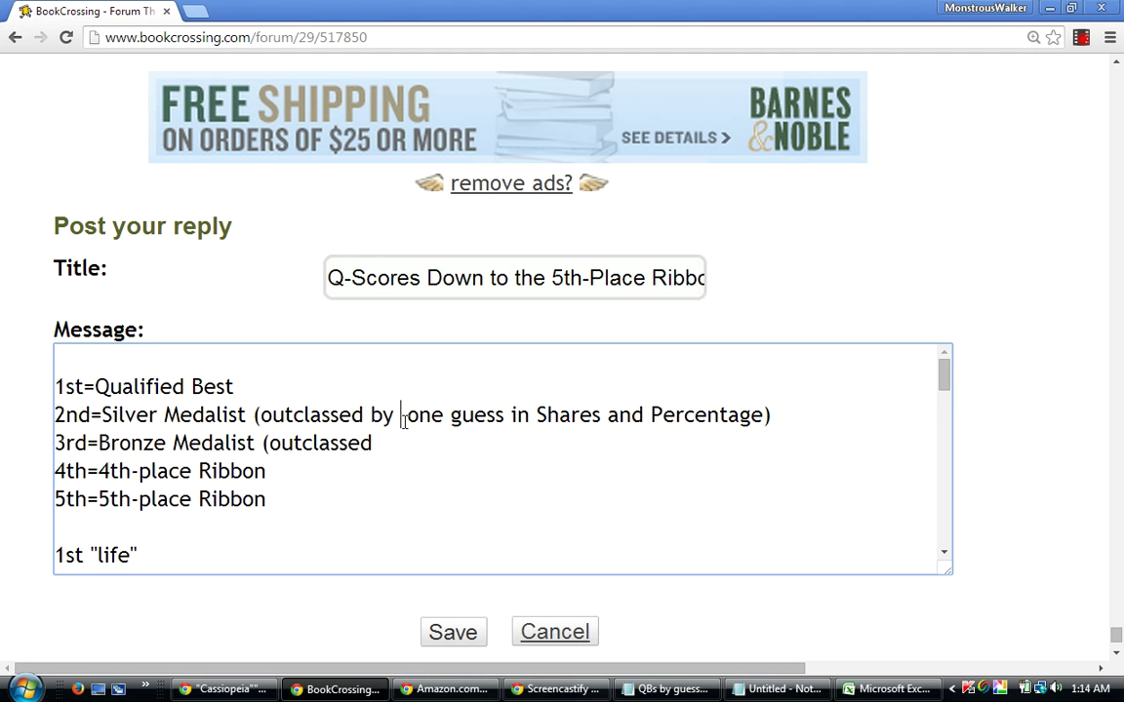
{"action": "type", "text": "y exactl"}
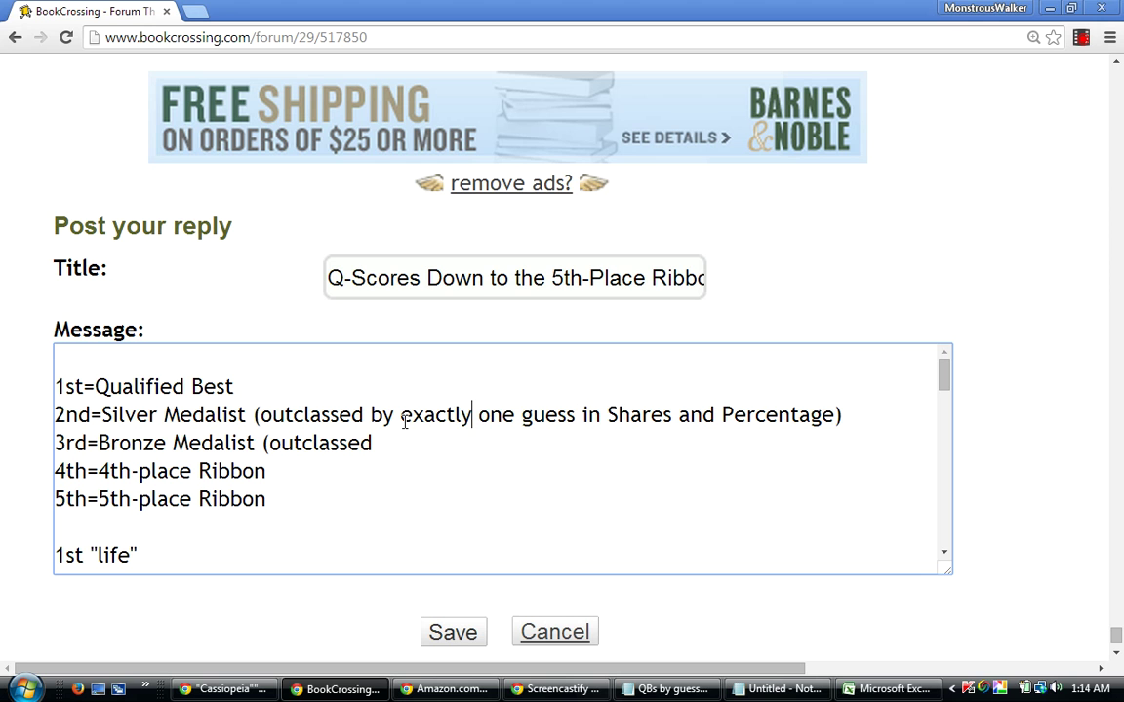
Complete the Bronze Medalist note to read '(outclassed by exactly two guesses)'.
{"action": "left_click", "coordinate": [375, 443]}
{"action": "type", "text": "by two g"}
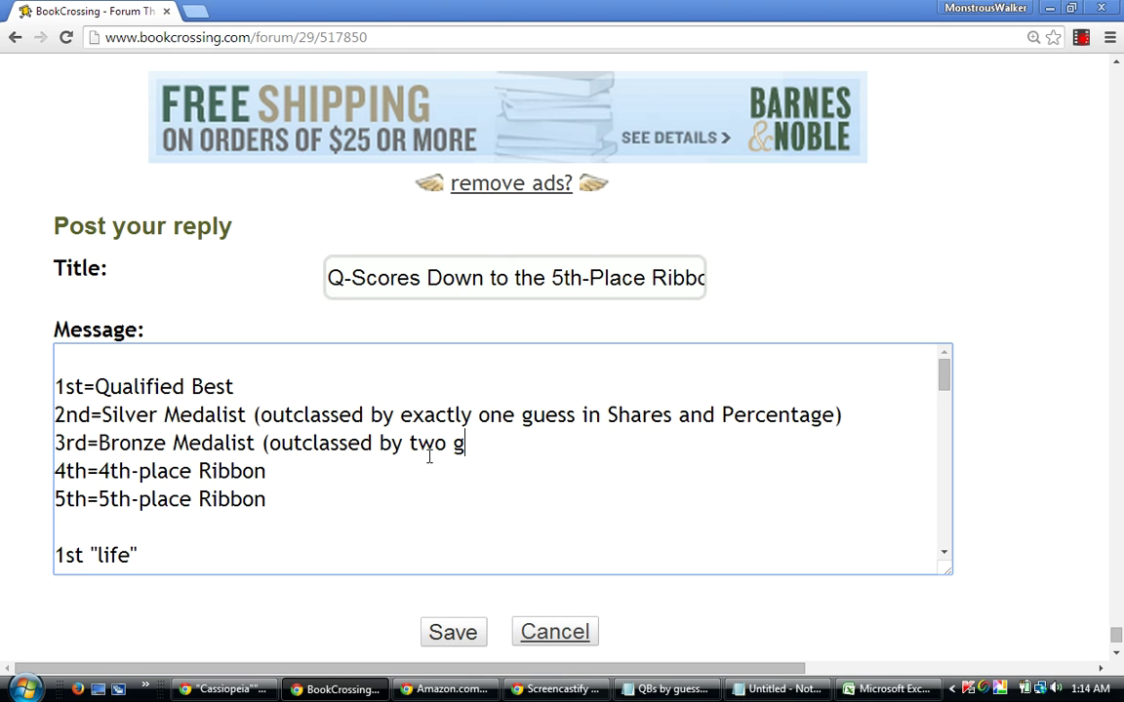
{"action": "type", "text": "uesses)"}
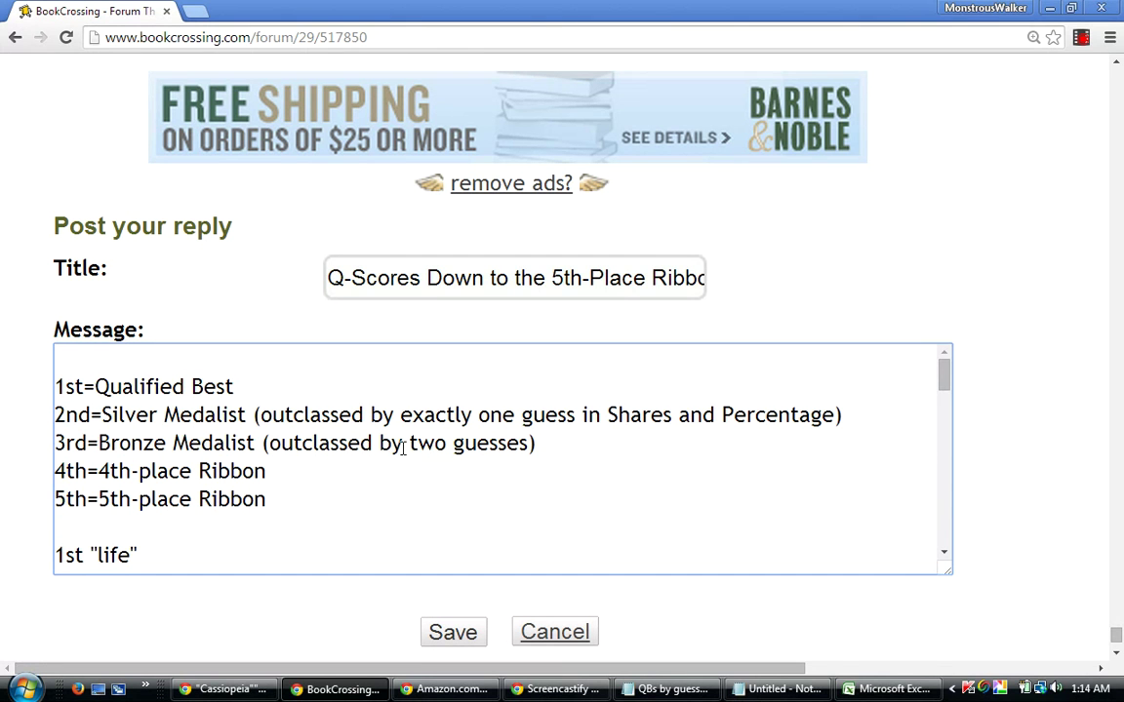
{"action": "left_click", "coordinate": [399, 444]}
{"action": "type", "text": "exa"}
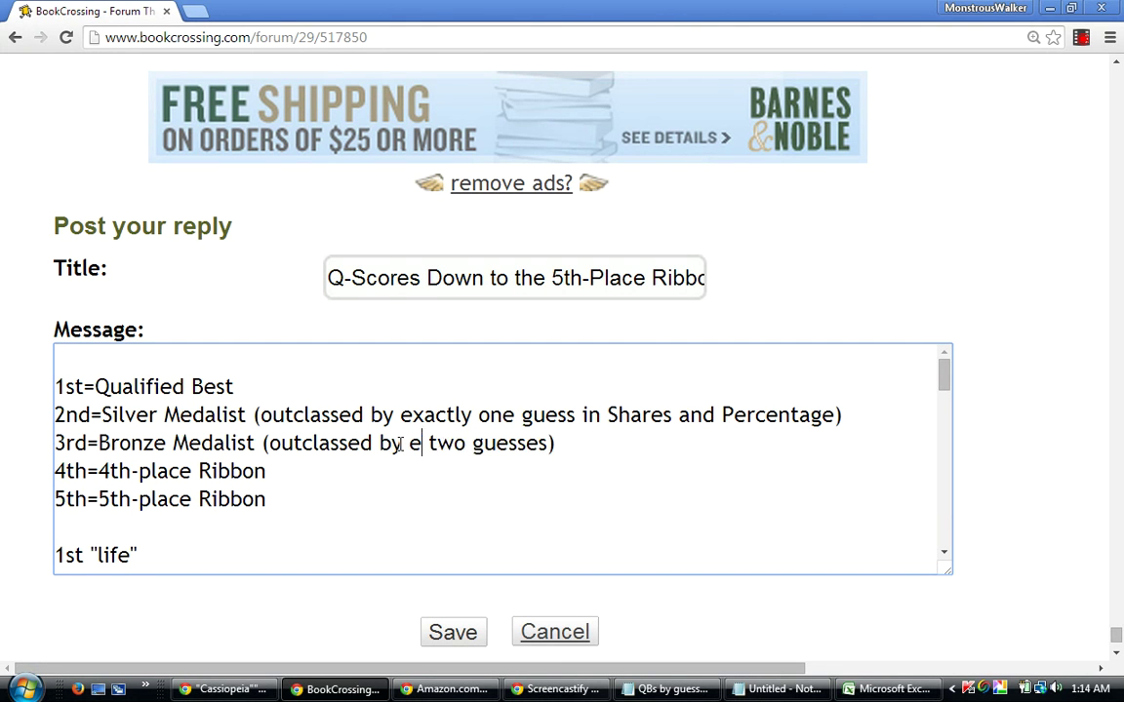
{"action": "type", "text": "ctly"}
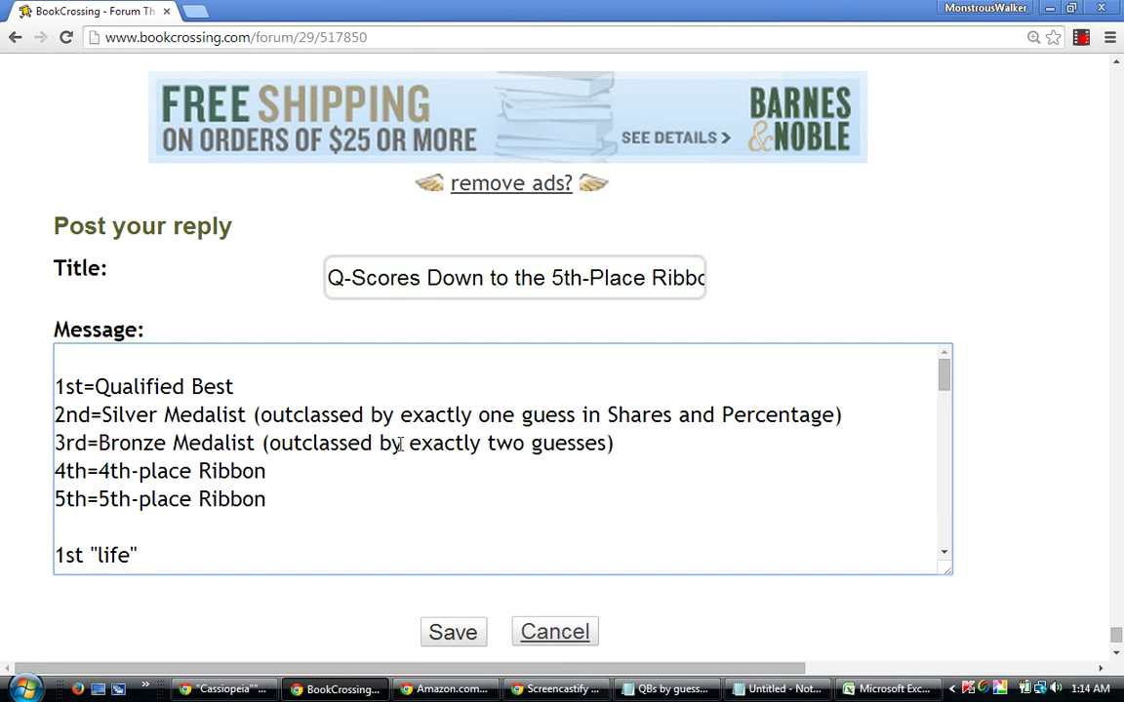
{"action": "left_click", "coordinate": [295, 468]}
{"action": "left_click", "coordinate": [598, 417]}
{"action": "type", "text": "bo"}
{"action": "key", "text": "BackSpace"}
{"action": "key", "text": "BackSpace"}
{"action": "key", "text": "BackSpace"}
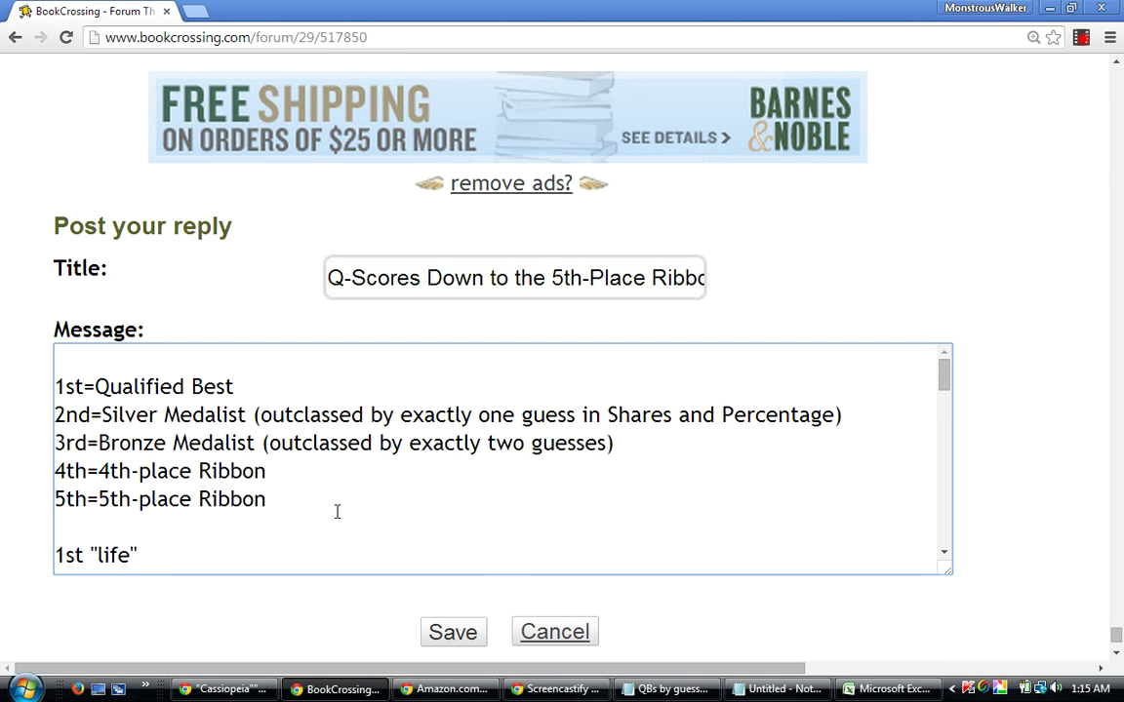
Append '(outclassed by three guesses)' to the 4th-place Ribbon line and '(outclassed by four)' to the 5th-place line.
{"action": "left_click", "coordinate": [284, 470]}
{"action": "type", "text": "("}
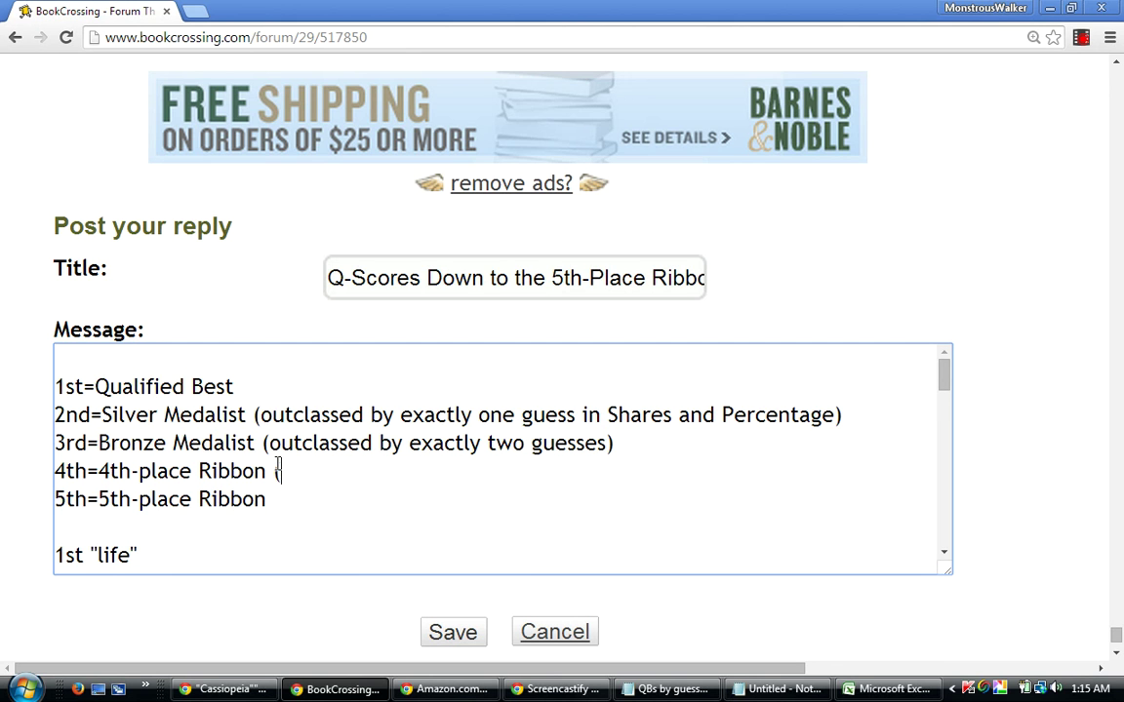
{"action": "type", "text": "outclas"}
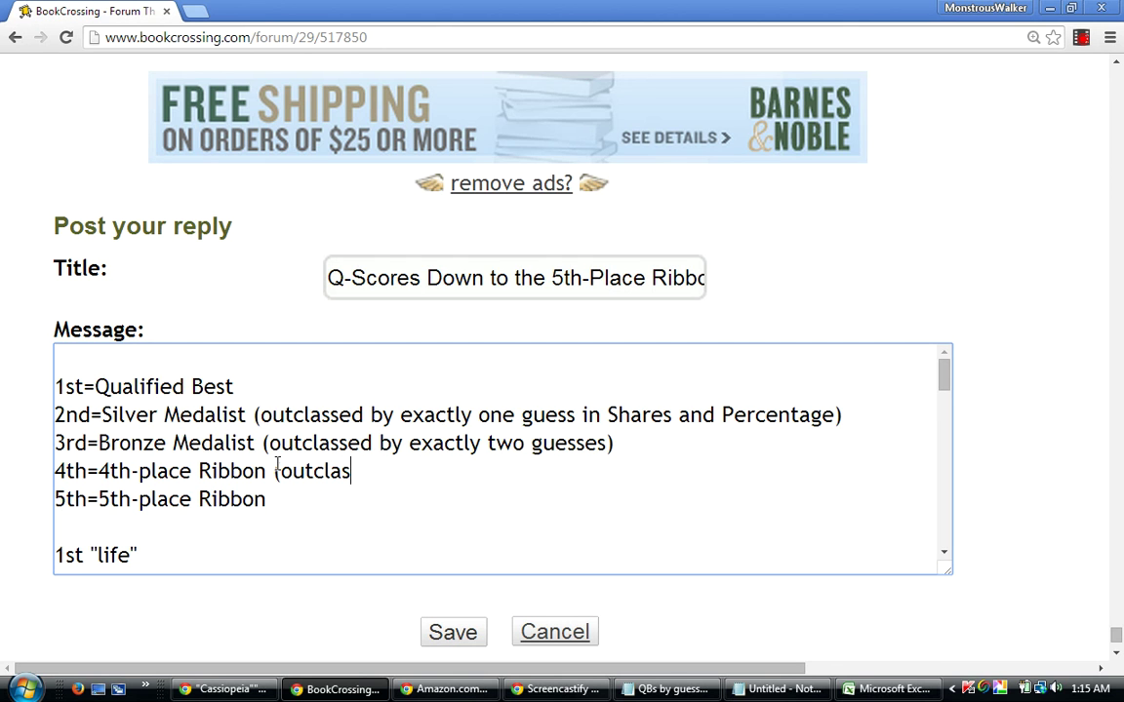
{"action": "type", "text": "sed by three"}
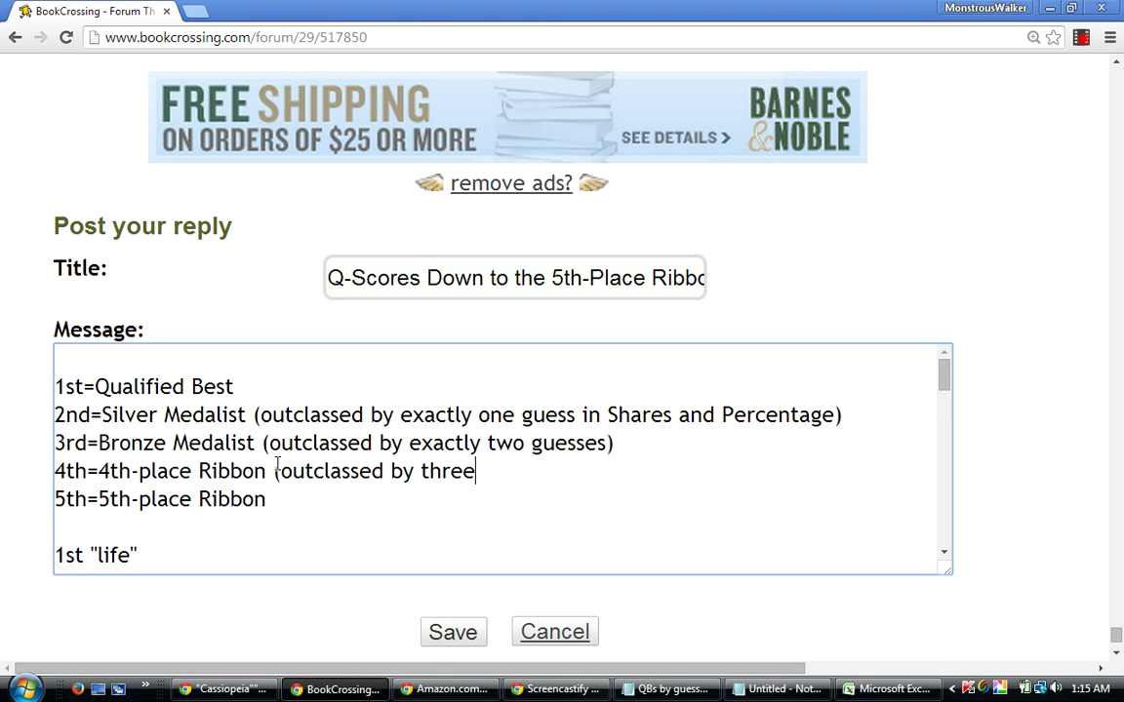
{"action": "type", "text": " guesses)"}
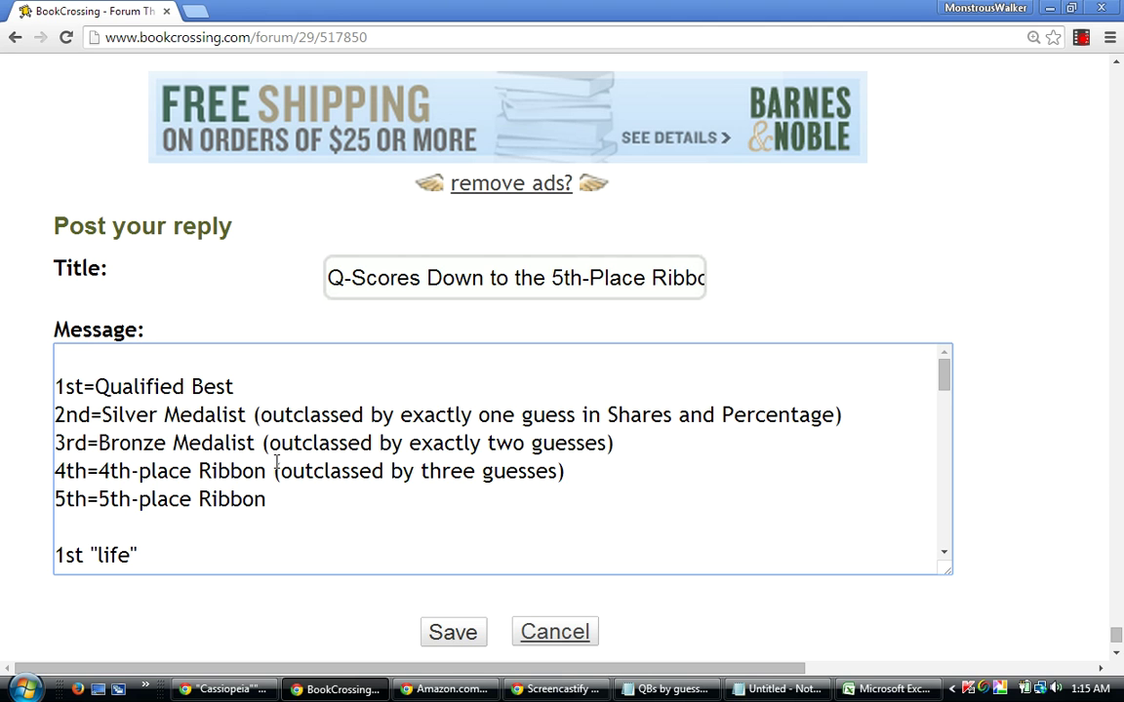
{"action": "left_click", "coordinate": [267, 499]}
{"action": "type", "text": "(outcl"}
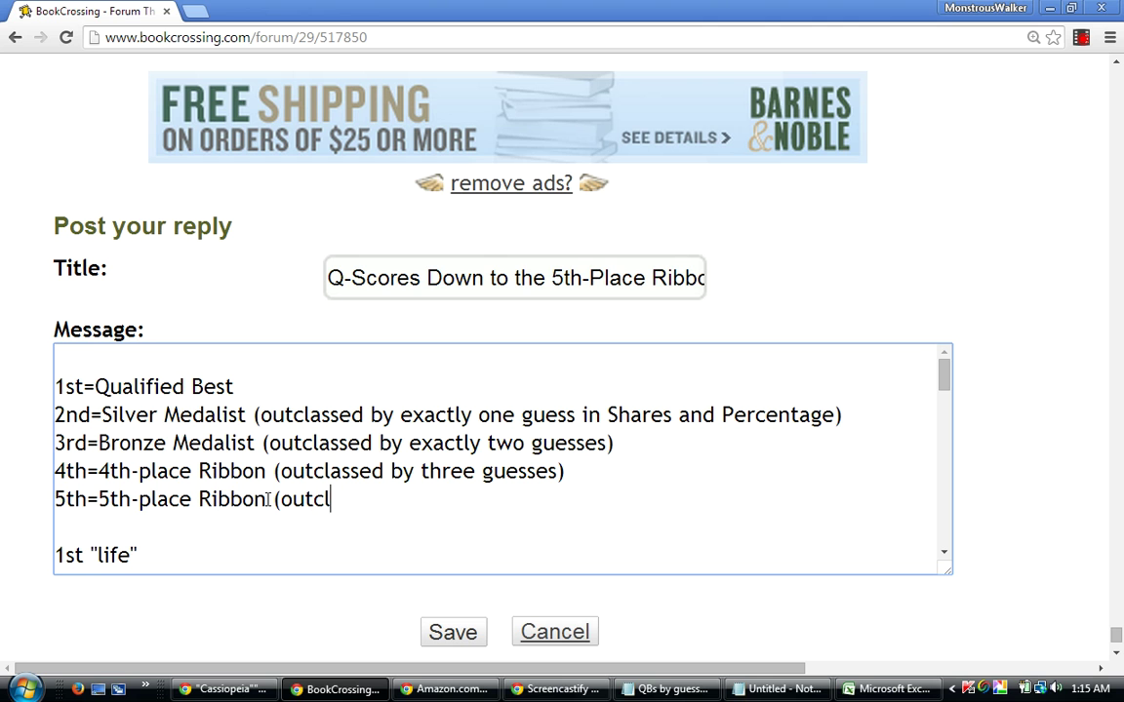
{"action": "type", "text": "assed by four"}
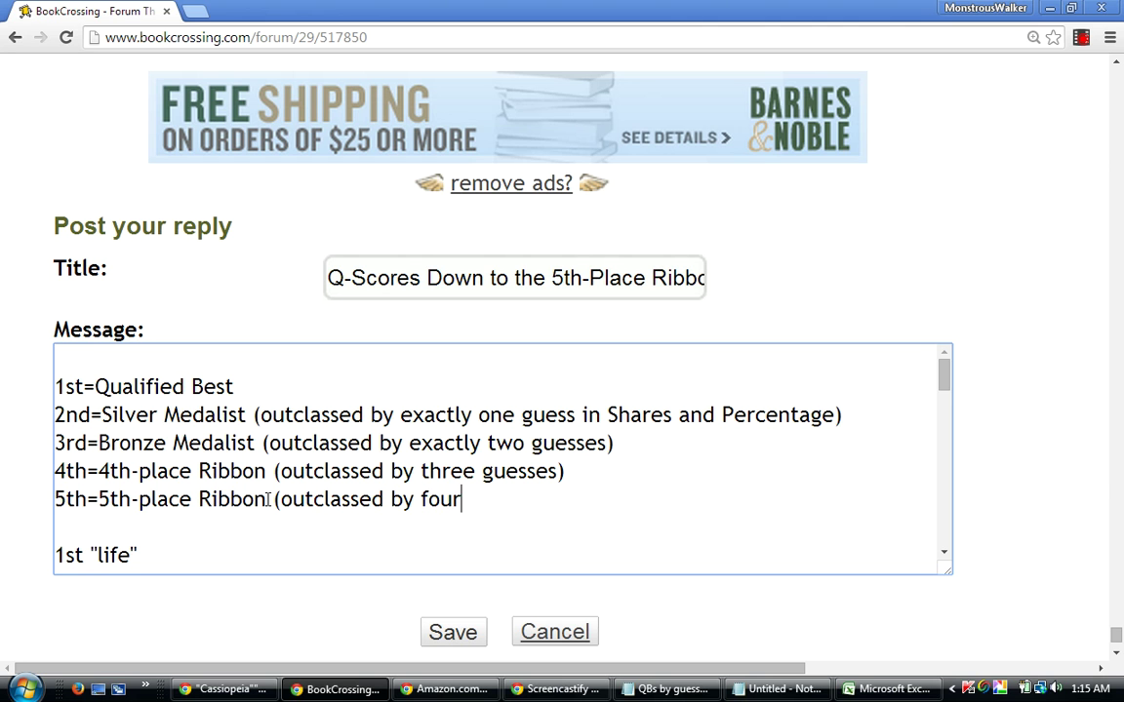
{"action": "type", "text": ")"}
Copy the entire message text, then post the 'Q-Scores Down to the 5th-Place Ribbon' reply.
{"action": "left_click_drag", "start_coordinate": [944, 378], "coordinate": [929, 562]}
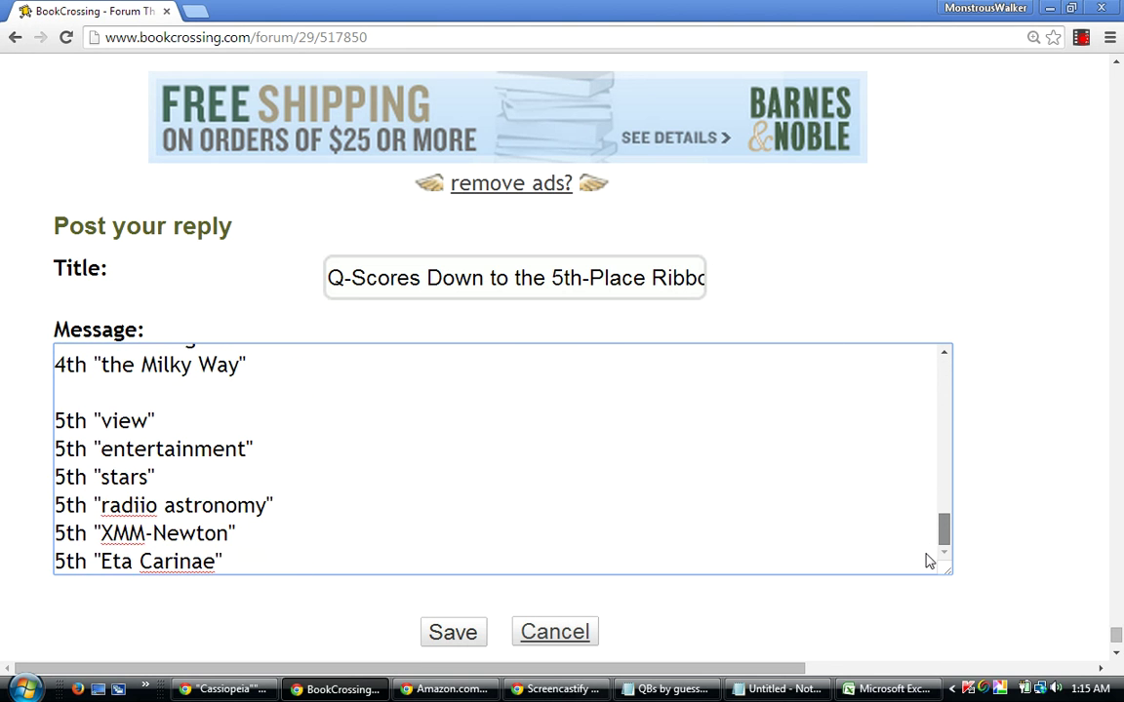
{"action": "left_click_drag", "start_coordinate": [243, 559], "coordinate": [50, 288]}
{"action": "right_click", "coordinate": [152, 446]}
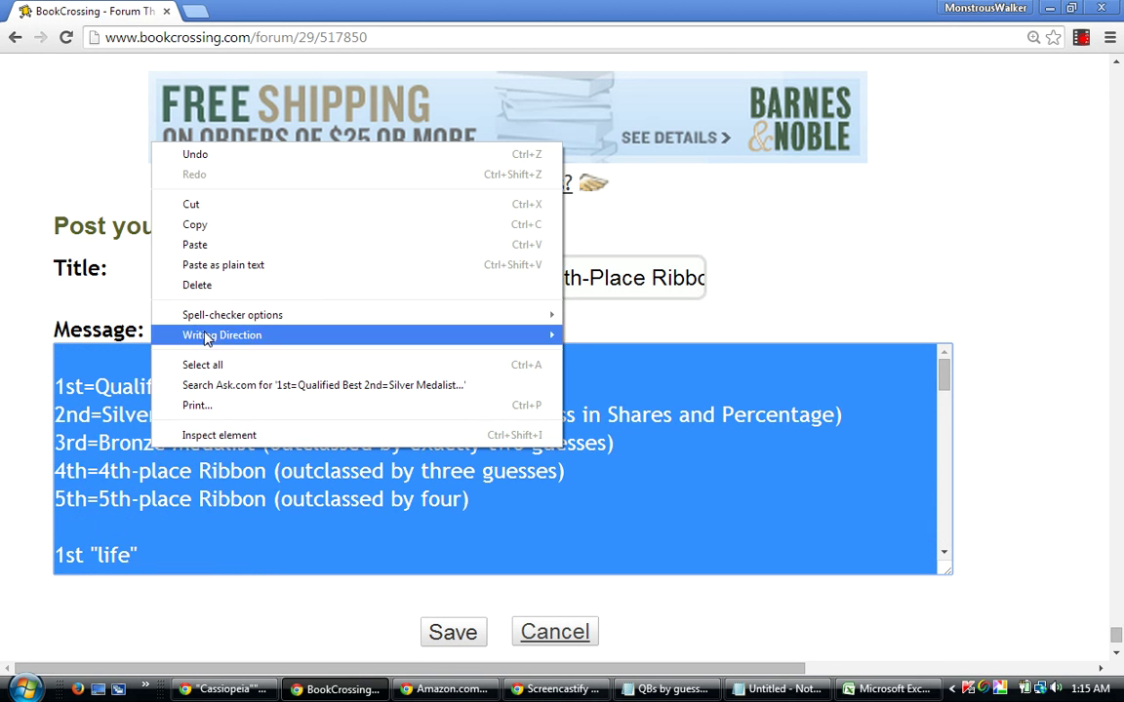
{"action": "left_click", "coordinate": [219, 227]}
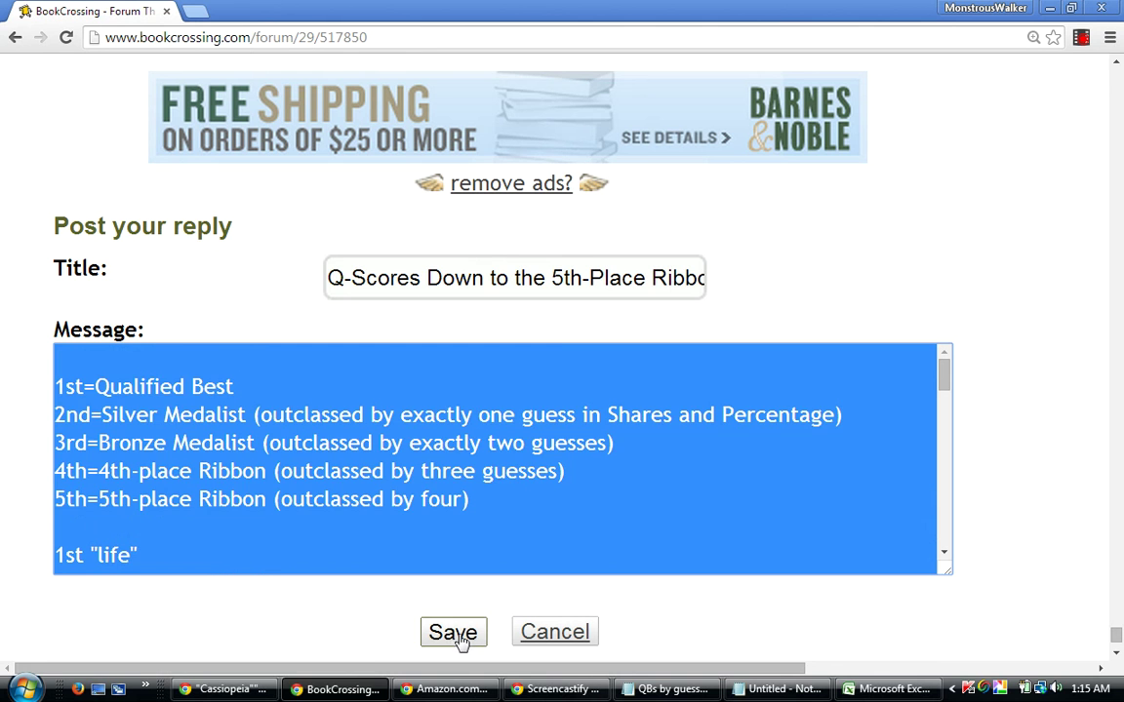
{"action": "left_click", "coordinate": [459, 636]}
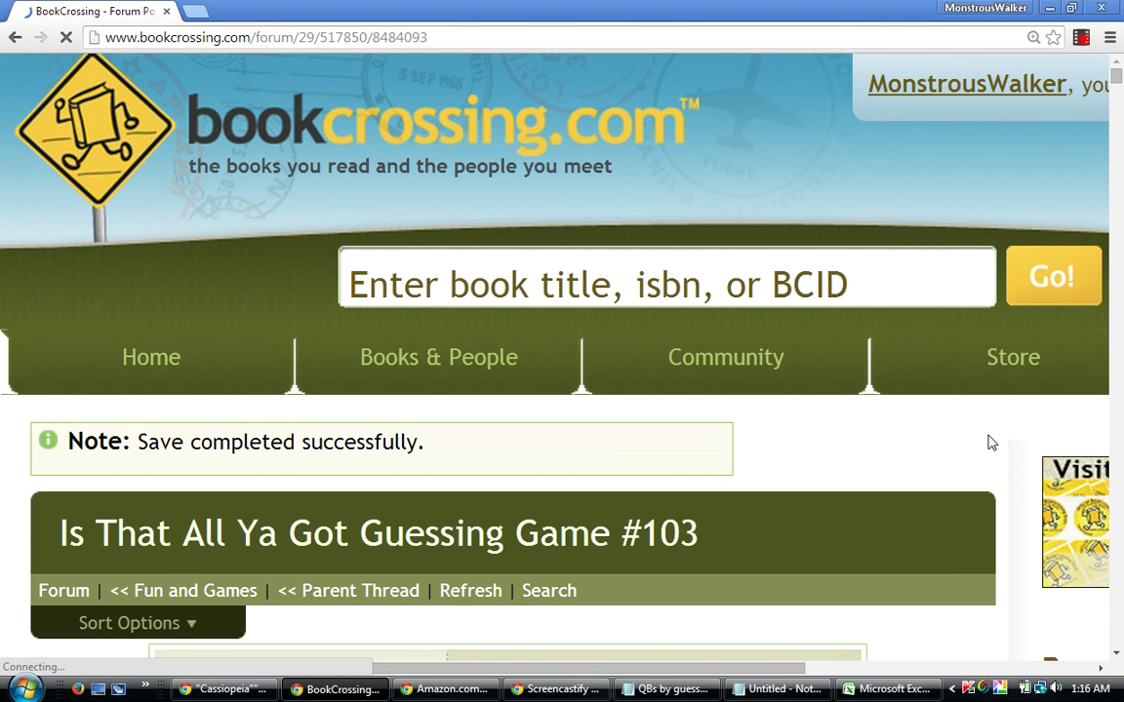
{"action": "scroll", "coordinate": [988, 444], "scroll_direction": "down", "scroll_amount": 1}
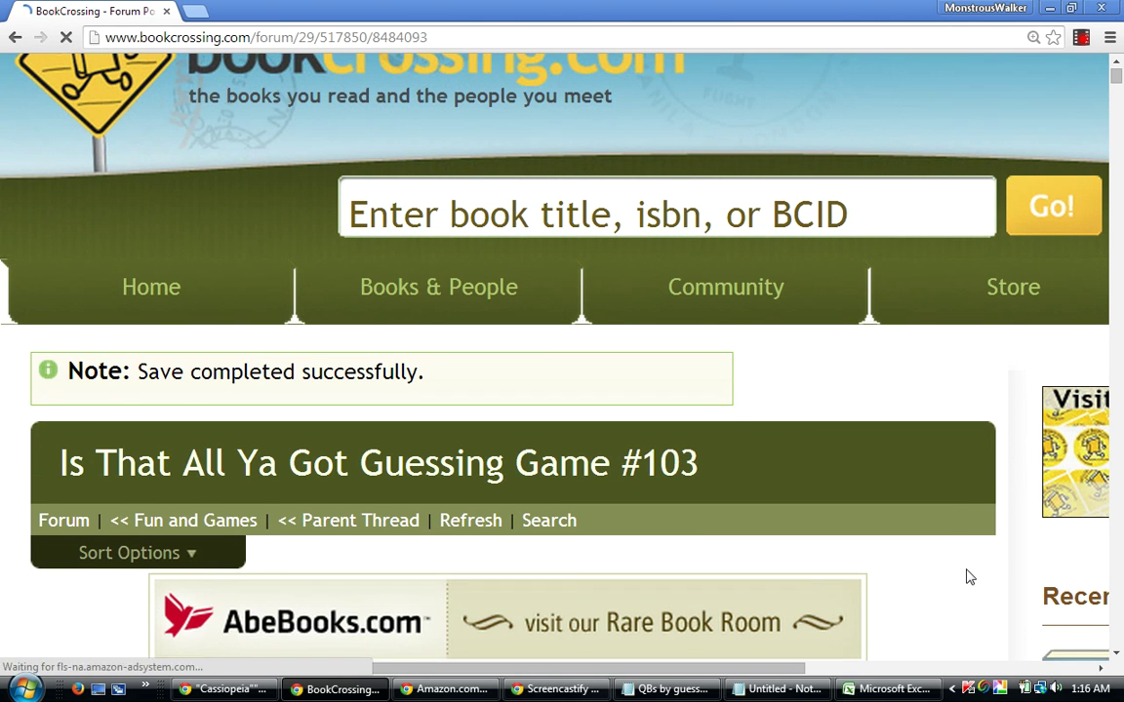
{"action": "scroll", "coordinate": [964, 578], "scroll_direction": "down", "scroll_amount": 2}
{"action": "scroll", "coordinate": [969, 577], "scroll_direction": "down", "scroll_amount": 4}
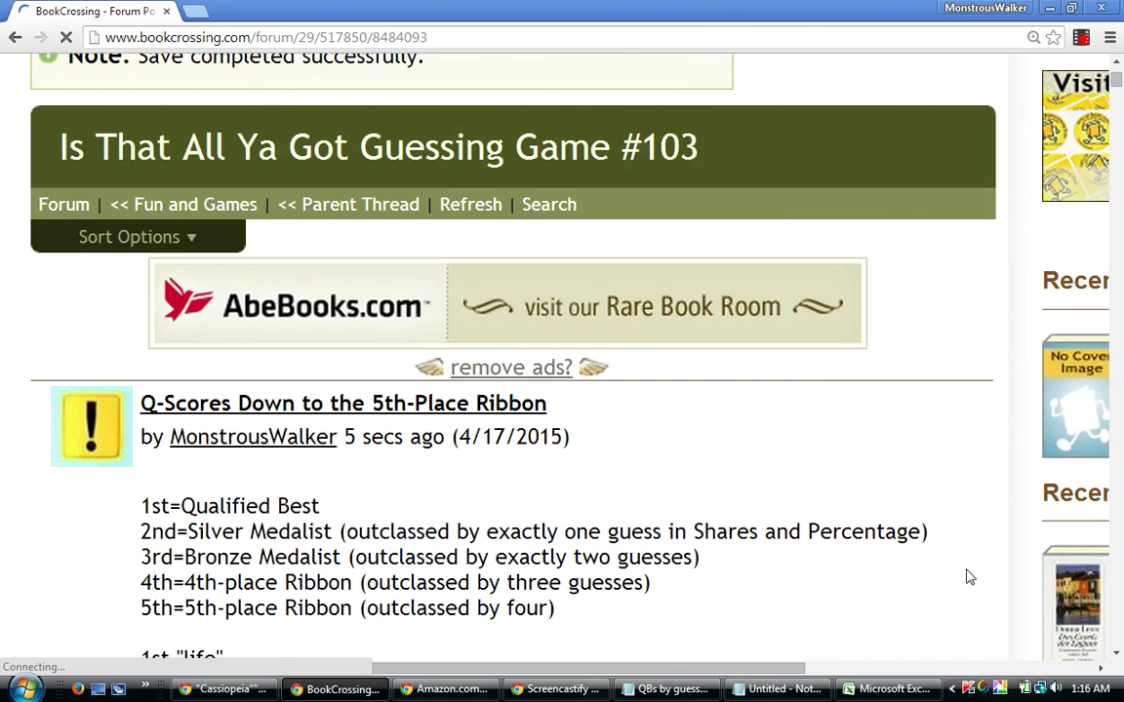
{"action": "scroll", "coordinate": [968, 577], "scroll_direction": "down", "scroll_amount": 8}
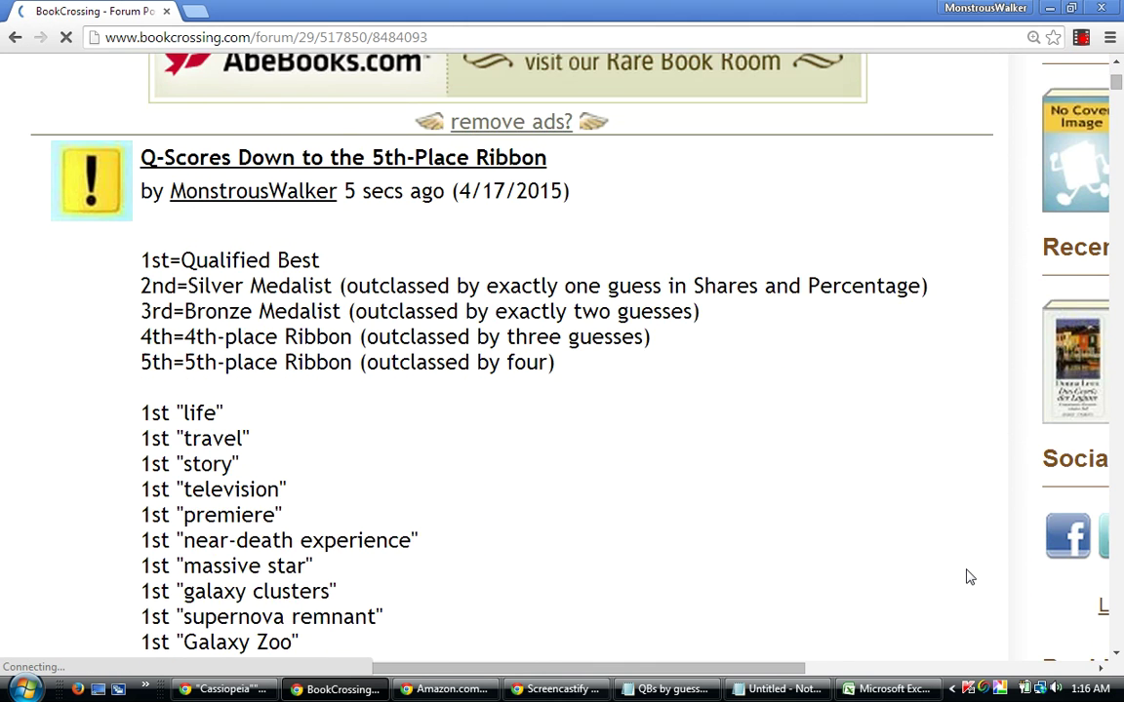
{"action": "scroll", "coordinate": [969, 578], "scroll_direction": "down", "scroll_amount": 12}
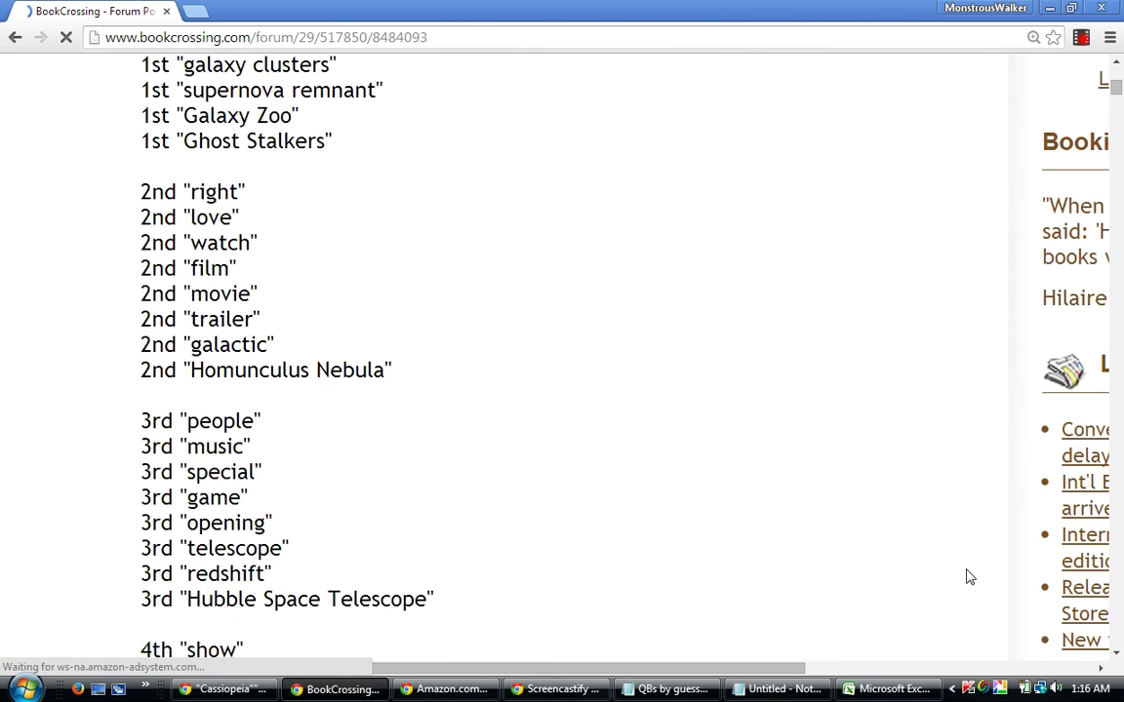
{"action": "scroll", "coordinate": [968, 578], "scroll_direction": "down", "scroll_amount": 8}
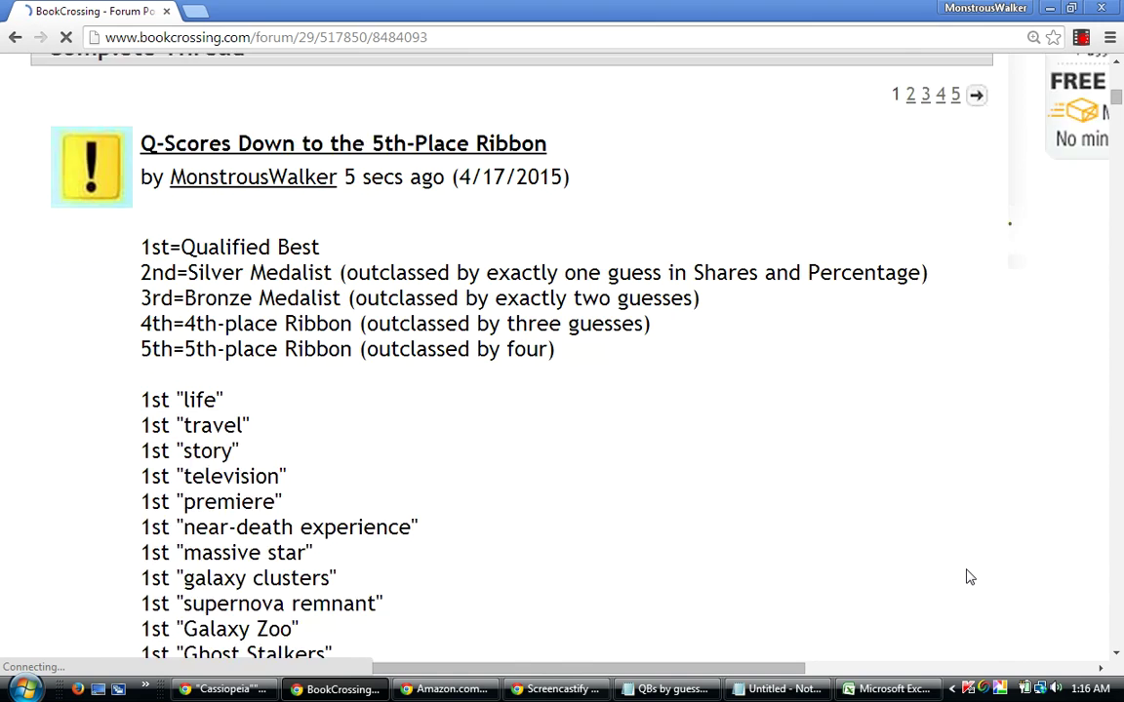
{"action": "scroll", "coordinate": [969, 577], "scroll_direction": "down", "scroll_amount": 7}
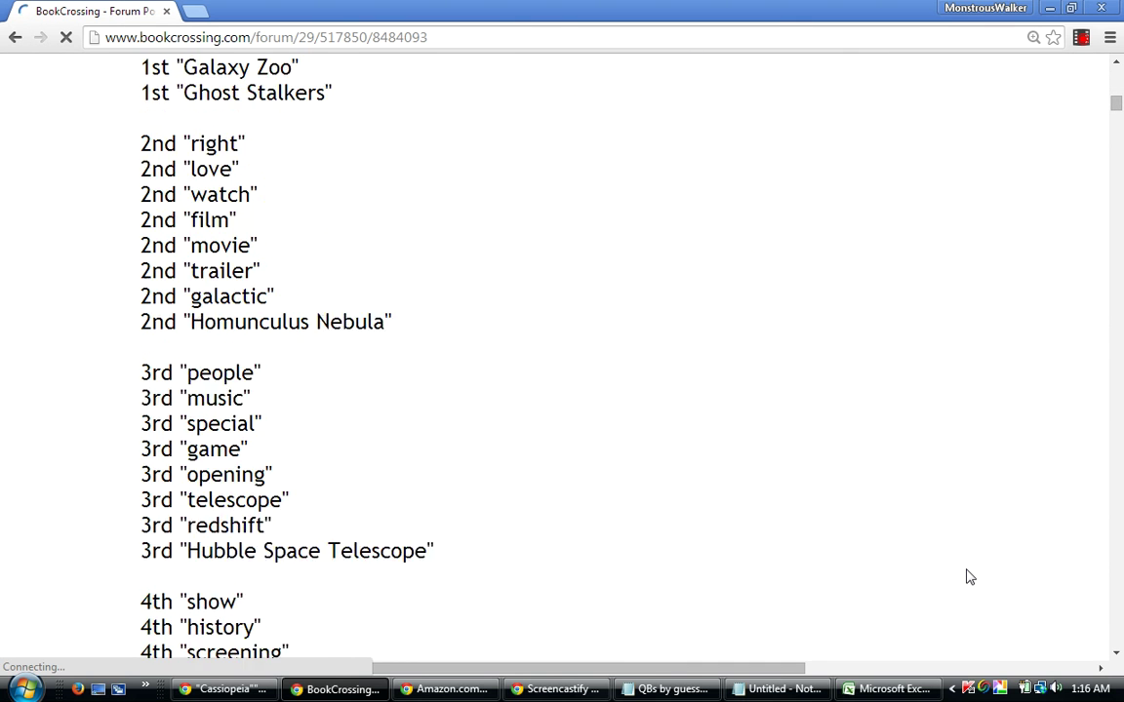
{"action": "scroll", "coordinate": [969, 578], "scroll_direction": "down", "scroll_amount": 3}
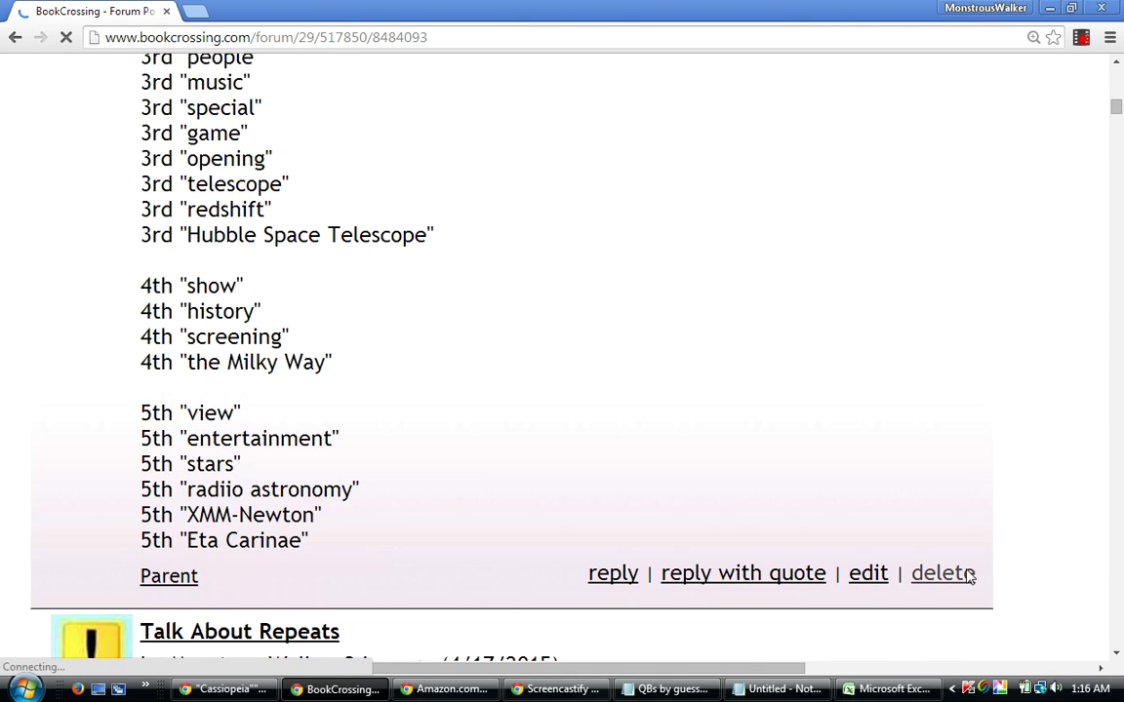
{"action": "scroll", "coordinate": [969, 577], "scroll_direction": "down", "scroll_amount": 6}
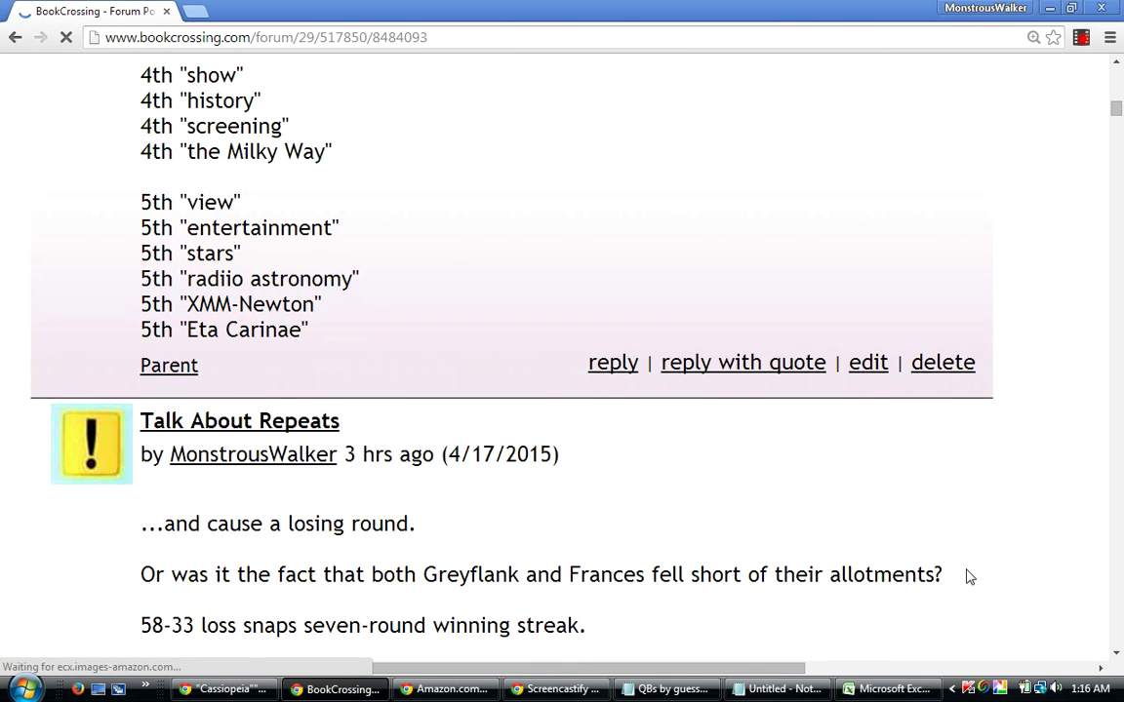
{"action": "scroll", "coordinate": [968, 577], "scroll_direction": "down", "scroll_amount": 8}
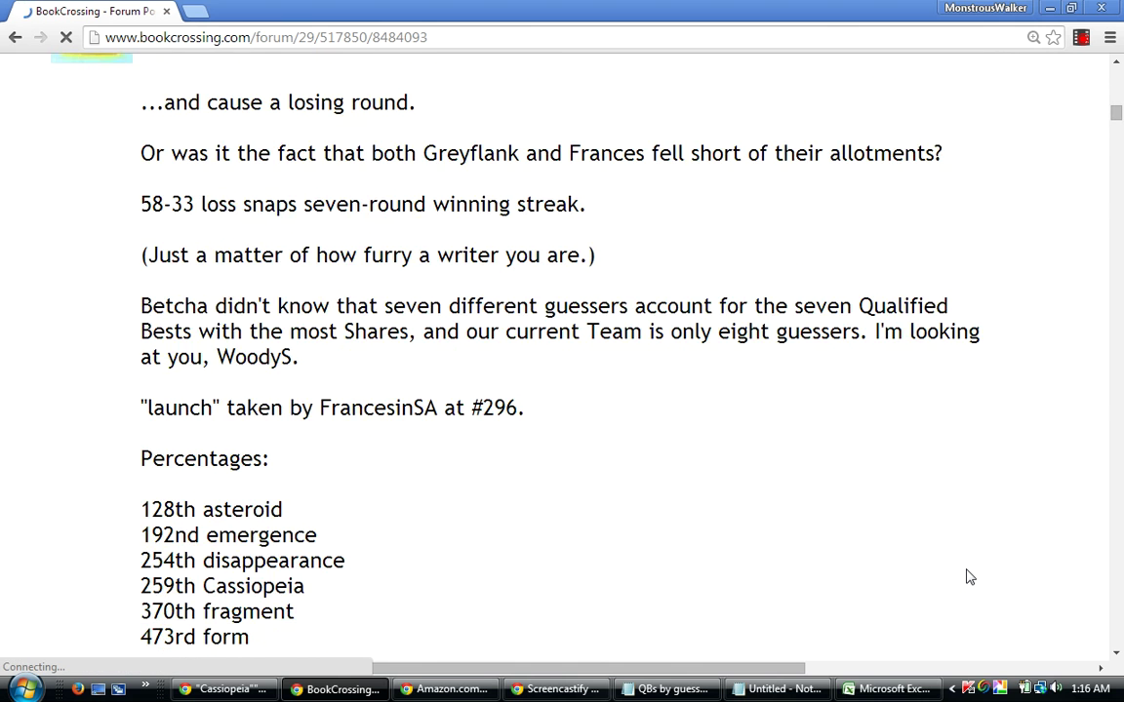
{"action": "scroll", "coordinate": [968, 577], "scroll_direction": "down", "scroll_amount": 1}
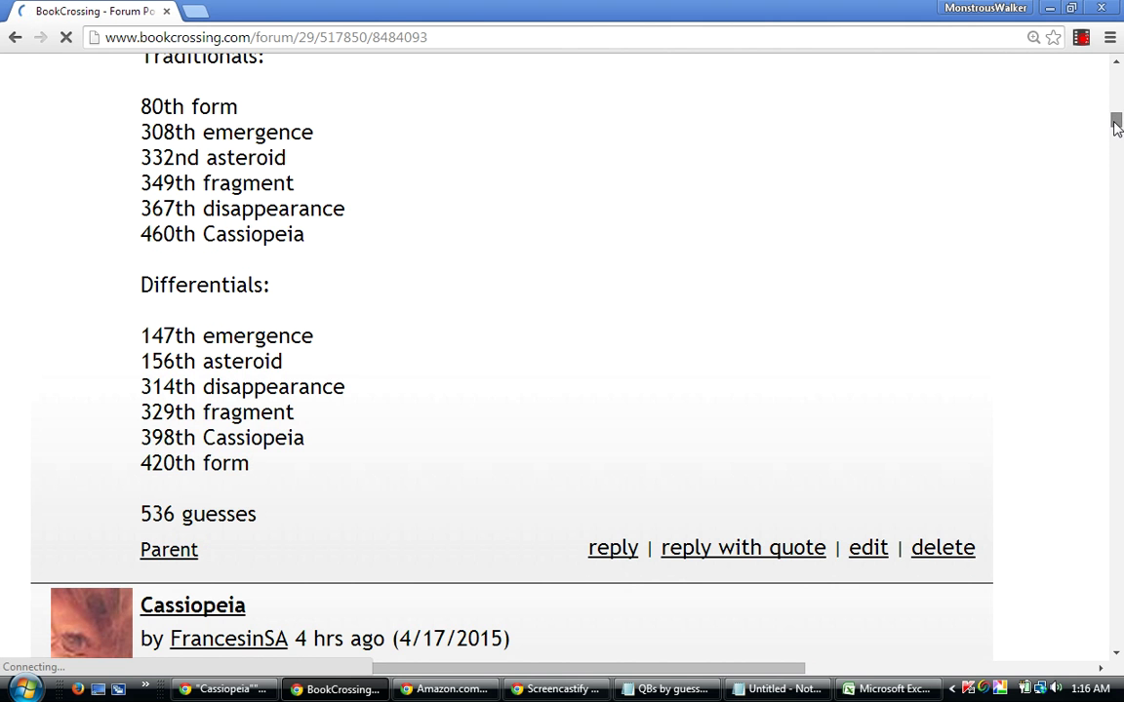
{"action": "left_click_drag", "start_coordinate": [1116, 125], "coordinate": [1119, 109]}
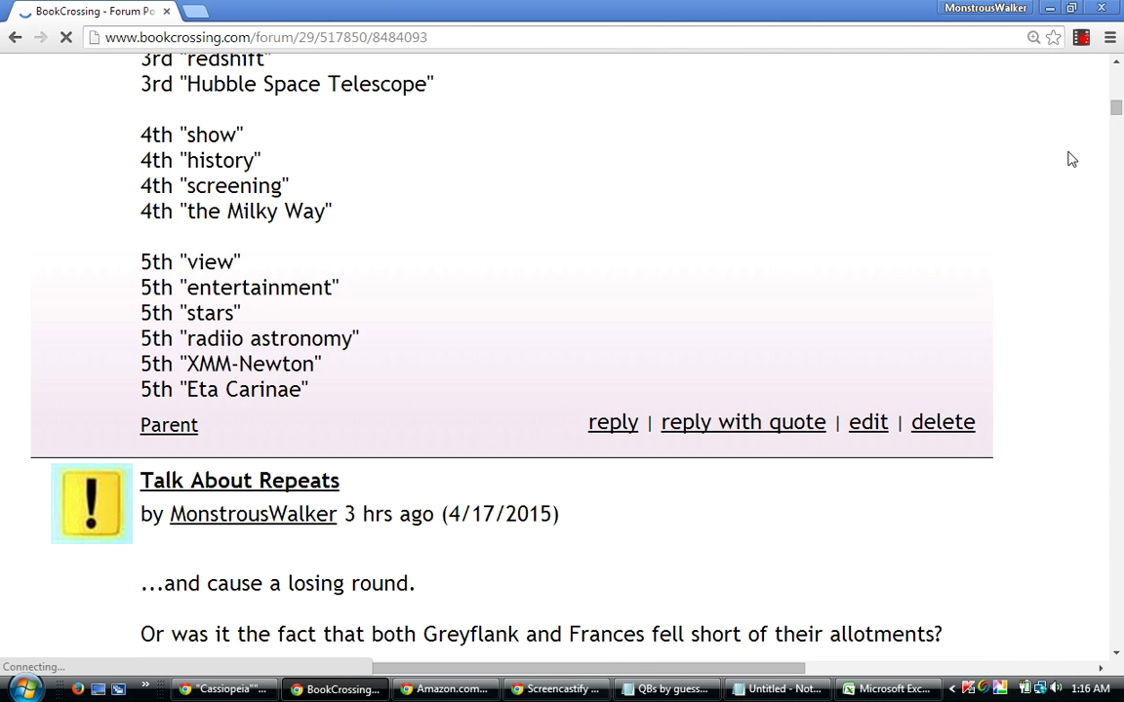
{"action": "scroll", "coordinate": [1072, 159], "scroll_direction": "up", "scroll_amount": 1}
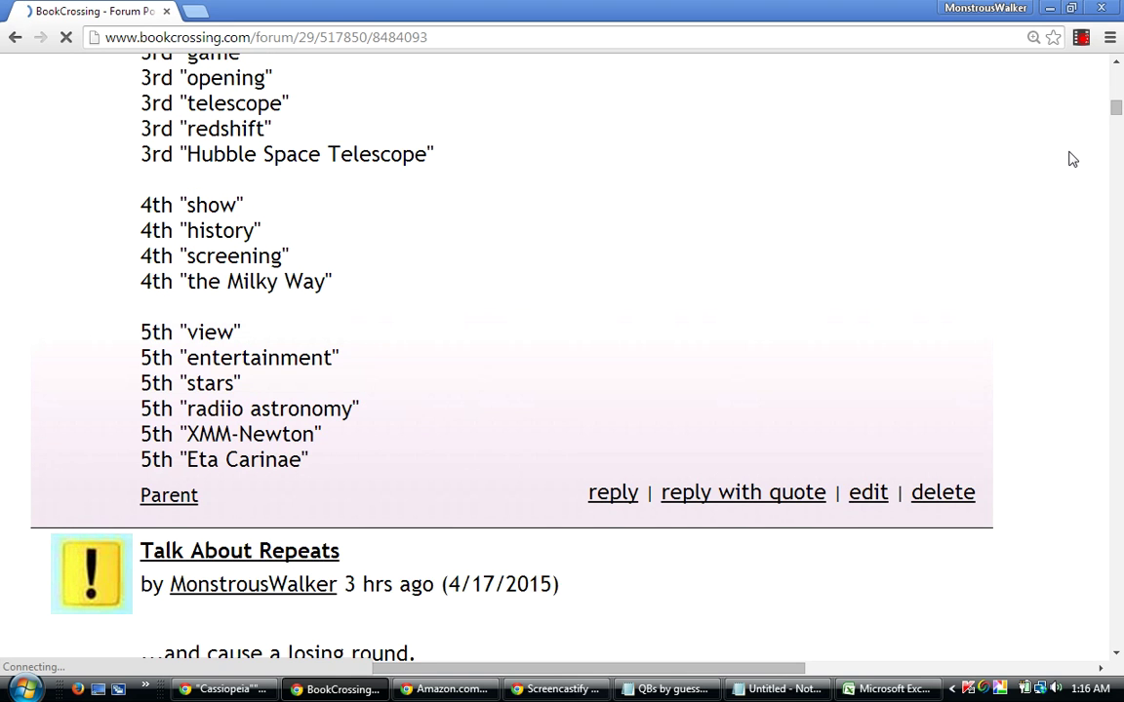
{"action": "scroll", "coordinate": [1072, 159], "scroll_direction": "up", "scroll_amount": 2}
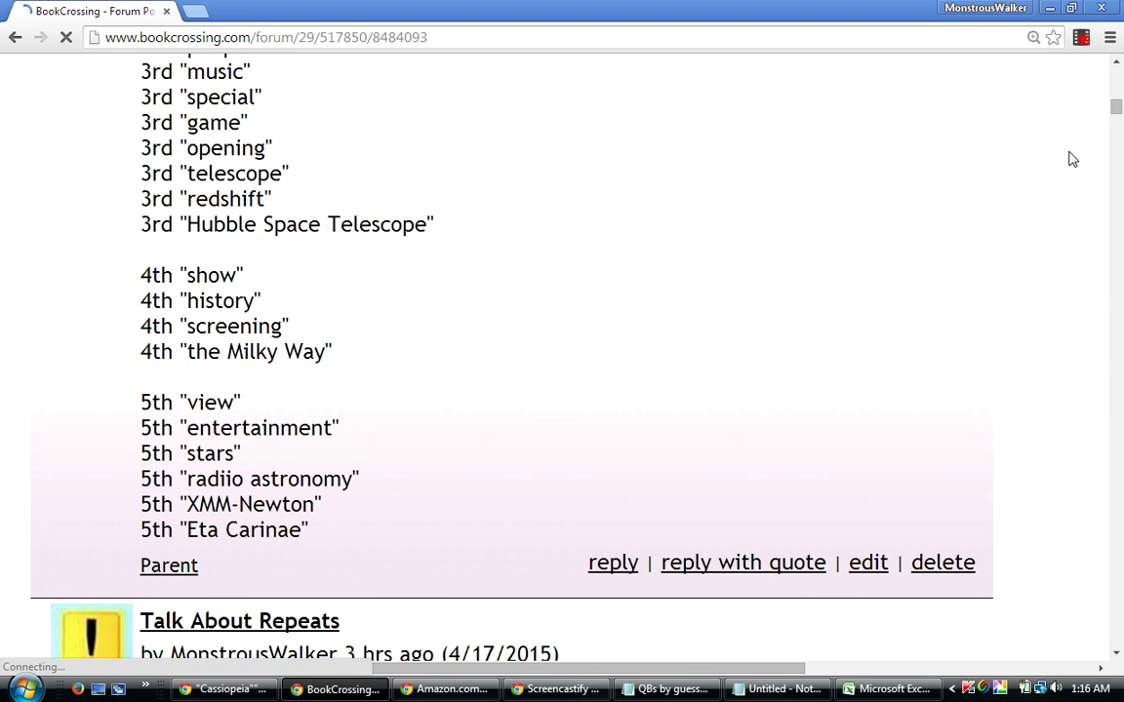
{"action": "scroll", "coordinate": [1072, 159], "scroll_direction": "up", "scroll_amount": 3}
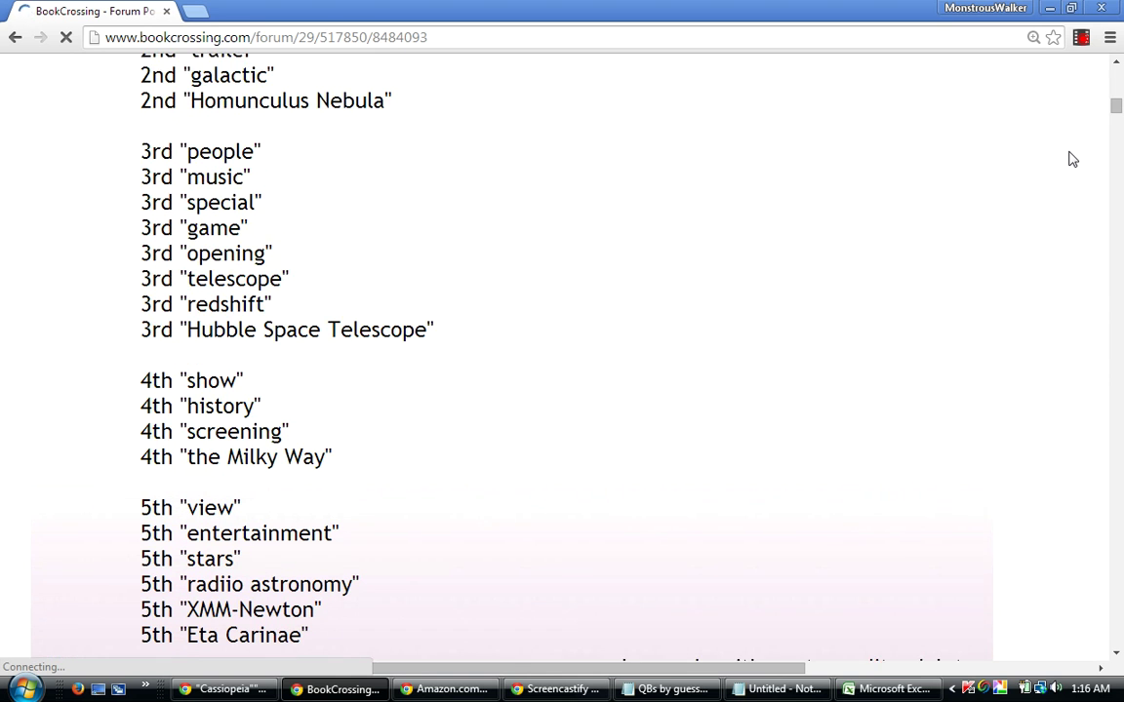
{"action": "scroll", "coordinate": [1072, 159], "scroll_direction": "down", "scroll_amount": 1}
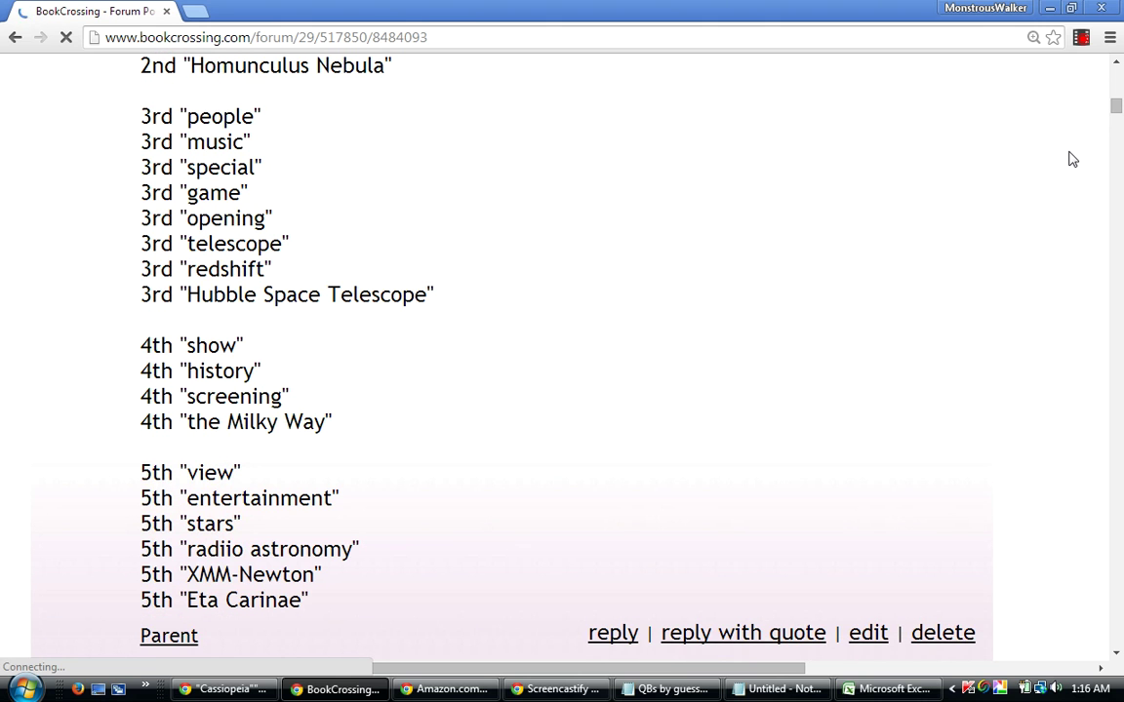
Edit the Q-Scores post and remove the extra 'i' from 'radiio' in the 5th-place entry.
{"action": "left_click", "coordinate": [868, 639]}
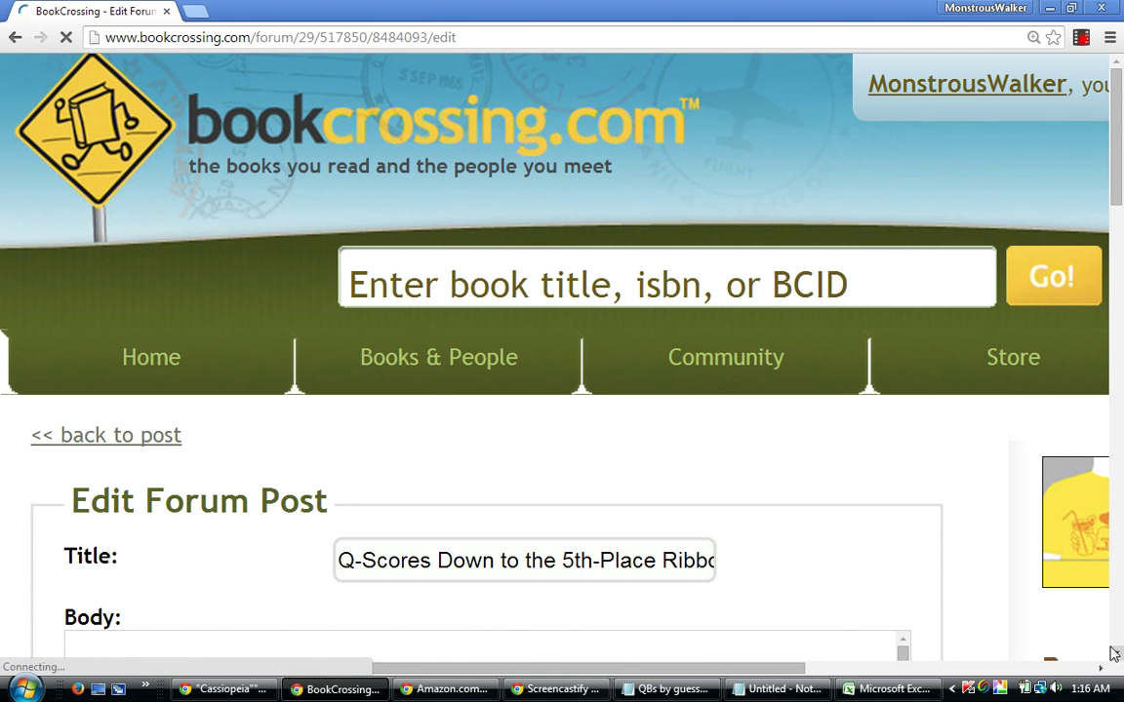
{"action": "scroll", "coordinate": [1113, 653], "scroll_direction": "down", "scroll_amount": 3}
{"action": "left_click_drag", "start_coordinate": [903, 358], "coordinate": [856, 519]}
{"action": "left_click", "coordinate": [158, 476]}
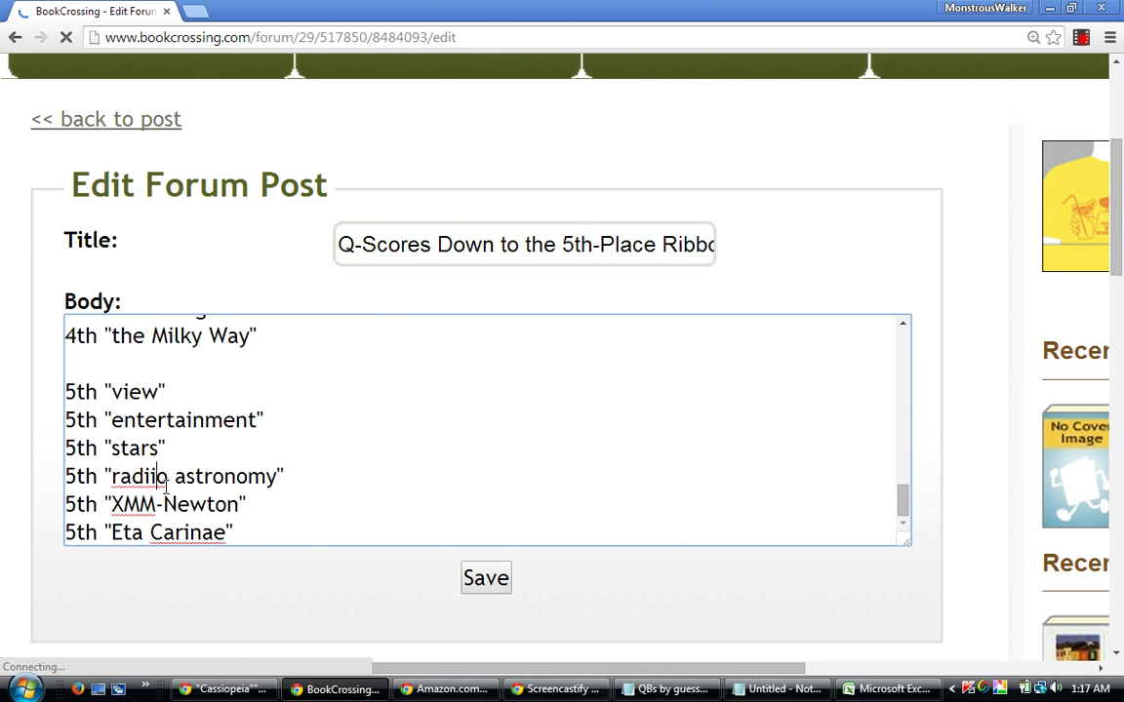
{"action": "key", "text": "BackSpace"}
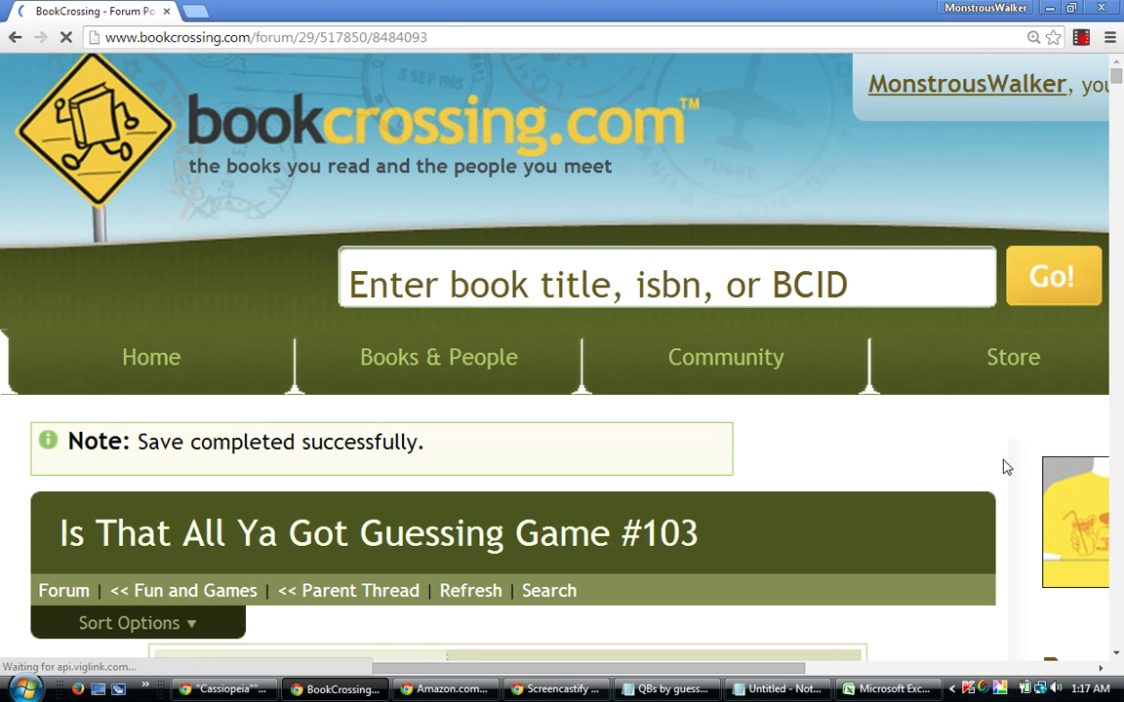
Scroll through the thread to confirm the posted keyword list shows 5th 'radio astronomy'.
{"action": "scroll", "coordinate": [1003, 469], "scroll_direction": "down", "scroll_amount": 1}
{"action": "scroll", "coordinate": [1007, 469], "scroll_direction": "down", "scroll_amount": 3}
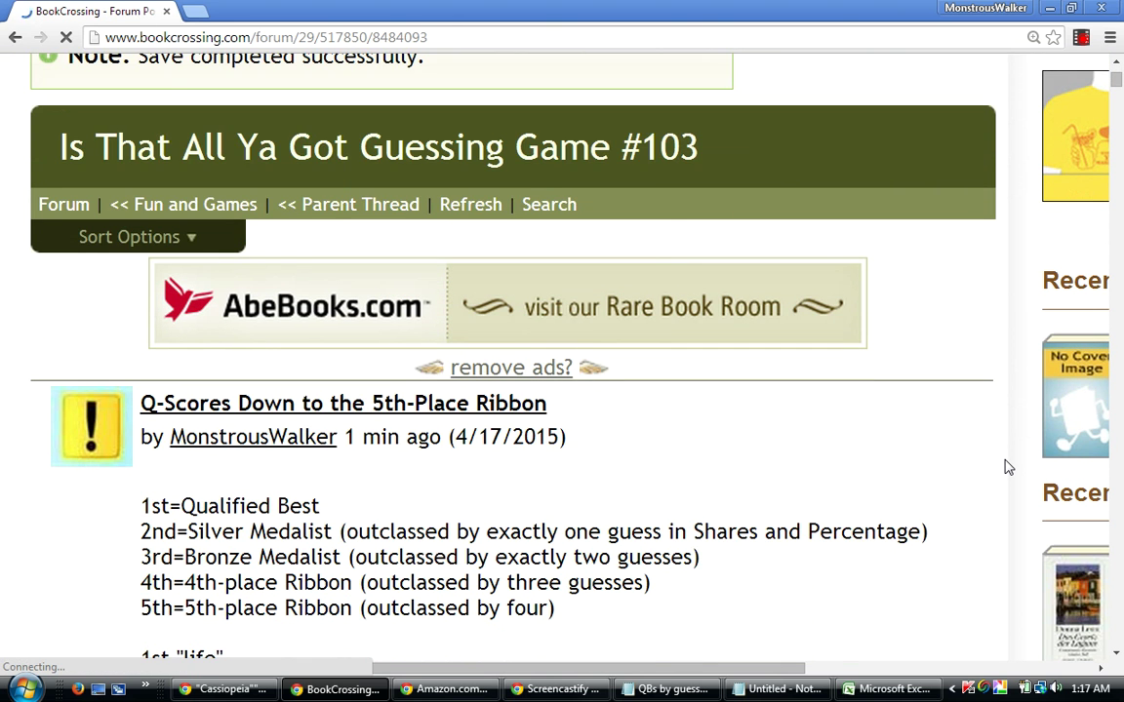
{"action": "scroll", "coordinate": [1007, 468], "scroll_direction": "down", "scroll_amount": 1}
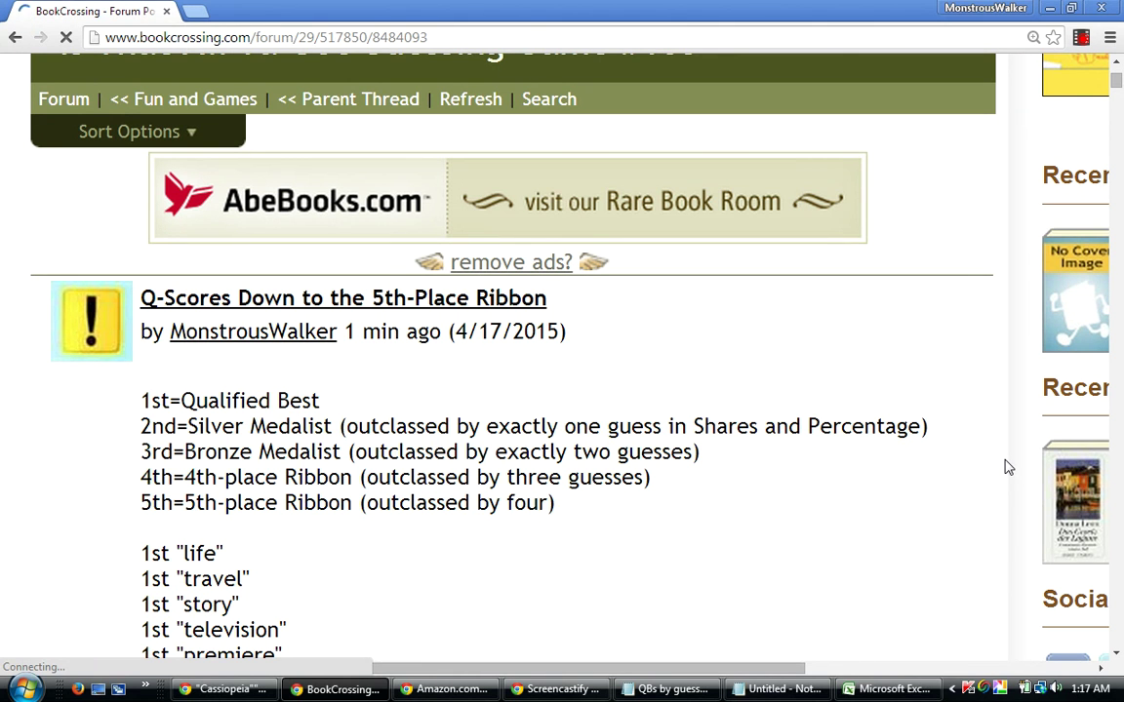
{"action": "scroll", "coordinate": [1008, 468], "scroll_direction": "down", "scroll_amount": 1}
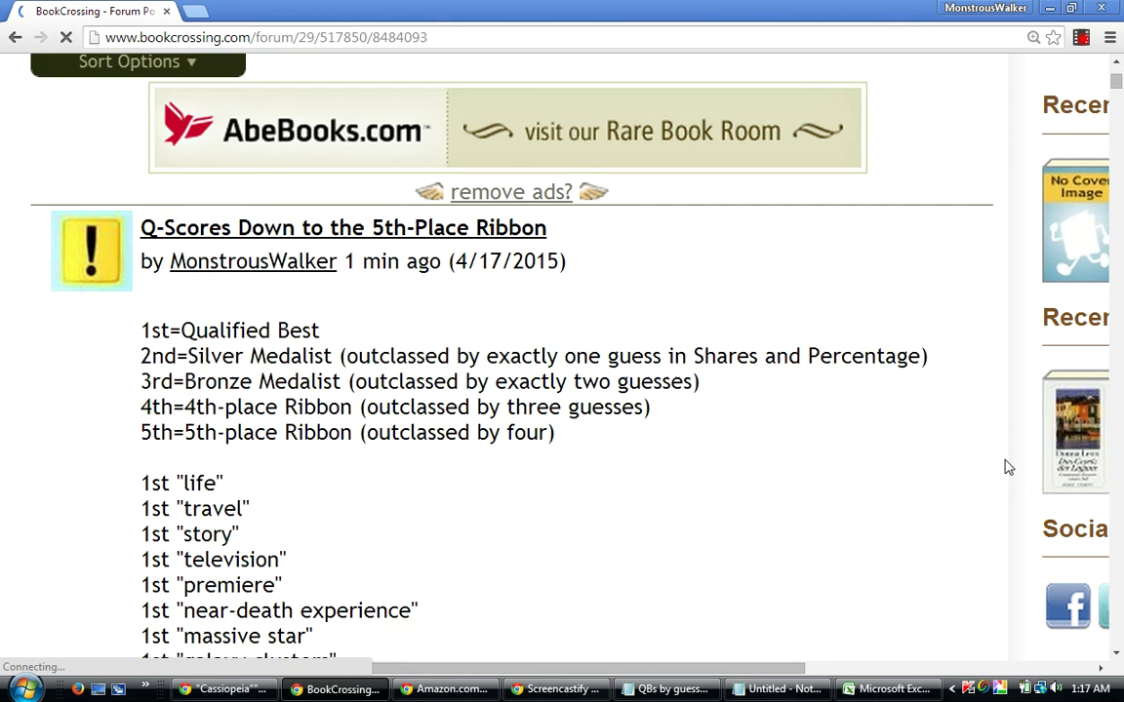
{"action": "scroll", "coordinate": [1008, 468], "scroll_direction": "down", "scroll_amount": 2}
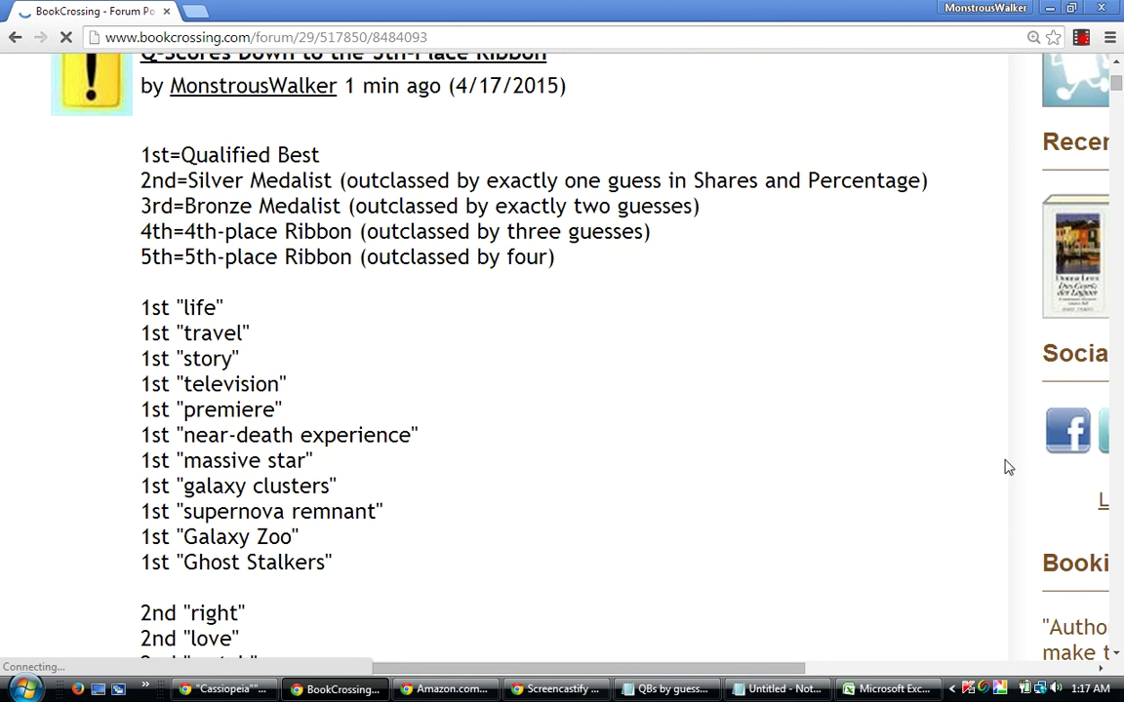
{"action": "scroll", "coordinate": [1008, 468], "scroll_direction": "down", "scroll_amount": 2}
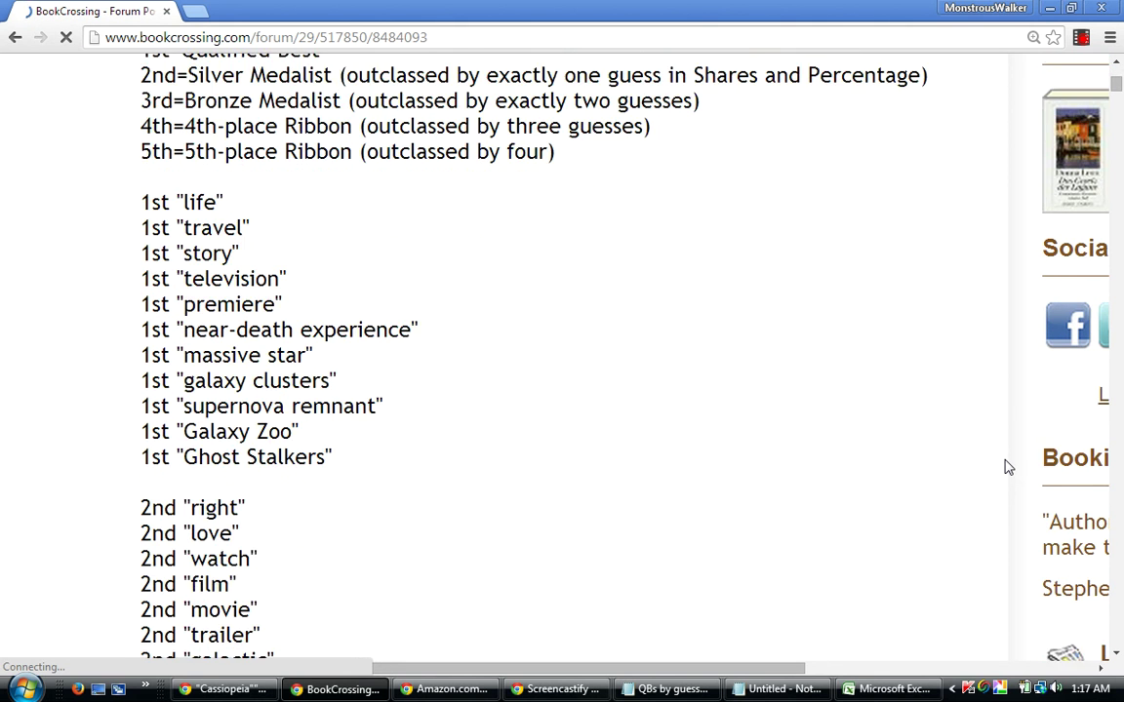
{"action": "scroll", "coordinate": [1008, 469], "scroll_direction": "down", "scroll_amount": 3}
{"action": "scroll", "coordinate": [1008, 469], "scroll_direction": "down", "scroll_amount": 1}
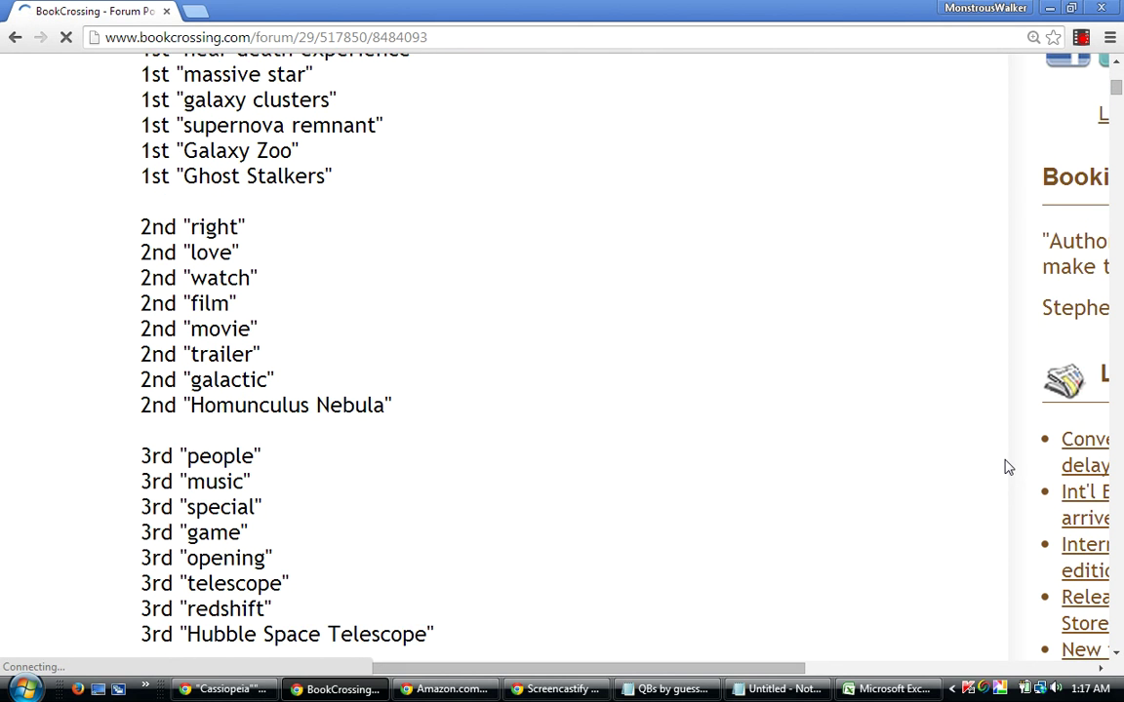
{"action": "scroll", "coordinate": [1007, 469], "scroll_direction": "down", "scroll_amount": 1}
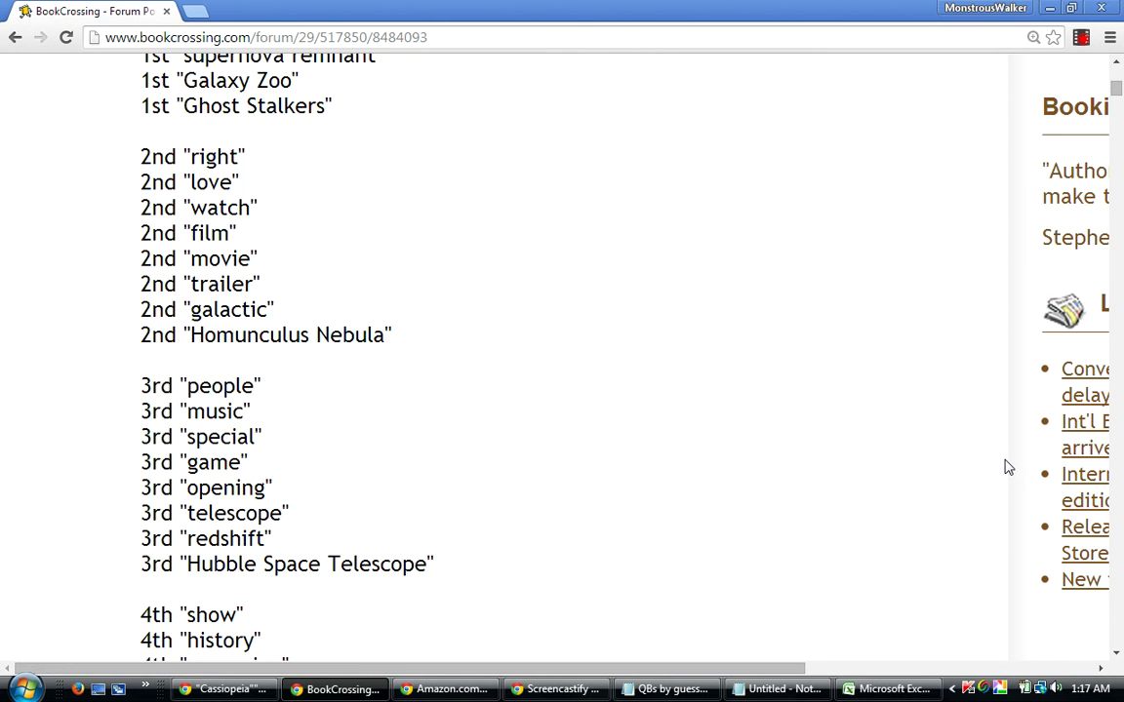
{"action": "scroll", "coordinate": [1008, 469], "scroll_direction": "down", "scroll_amount": 2}
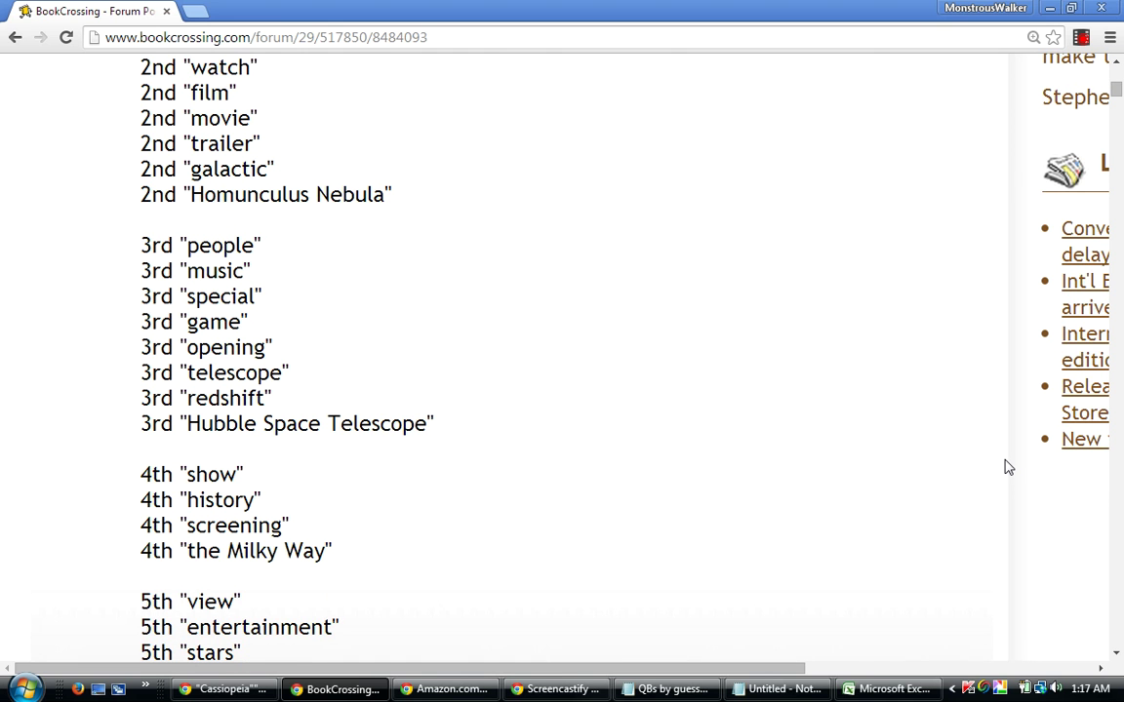
{"action": "scroll", "coordinate": [1008, 469], "scroll_direction": "down", "scroll_amount": 1}
{"action": "scroll", "coordinate": [1008, 468], "scroll_direction": "down", "scroll_amount": 1}
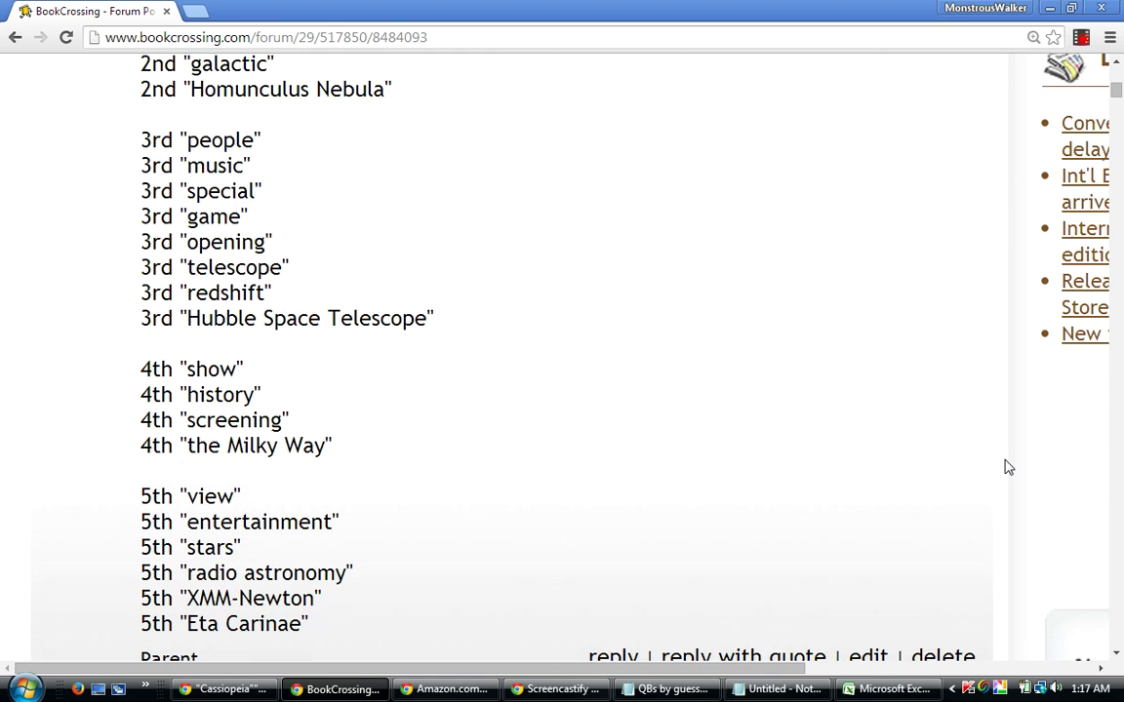
{"action": "scroll", "coordinate": [1008, 469], "scroll_direction": "down", "scroll_amount": 2}
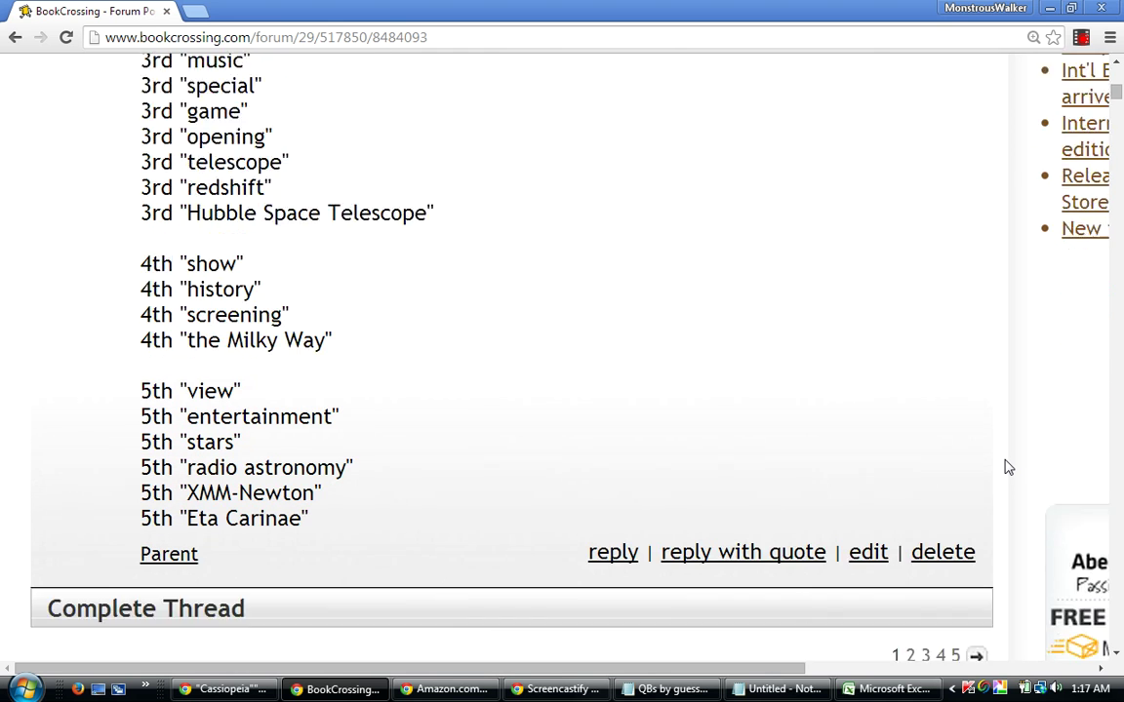
{"action": "scroll", "coordinate": [1008, 468], "scroll_direction": "down", "scroll_amount": 1}
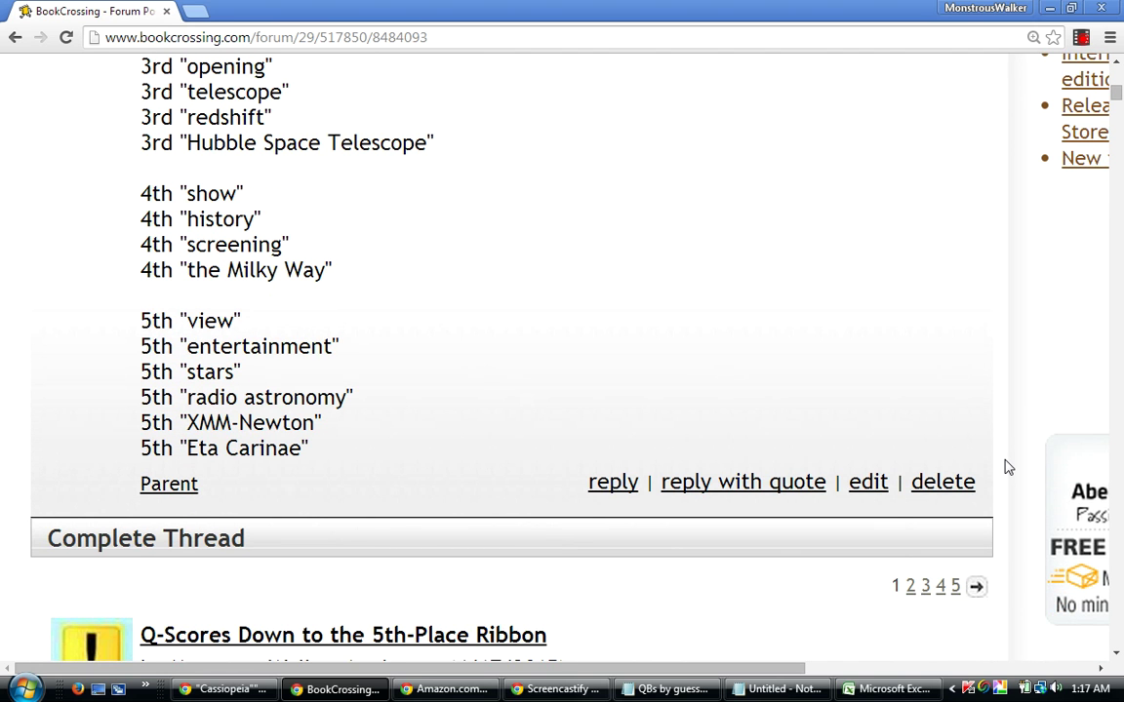
{"action": "scroll", "coordinate": [1008, 468], "scroll_direction": "up", "scroll_amount": 1}
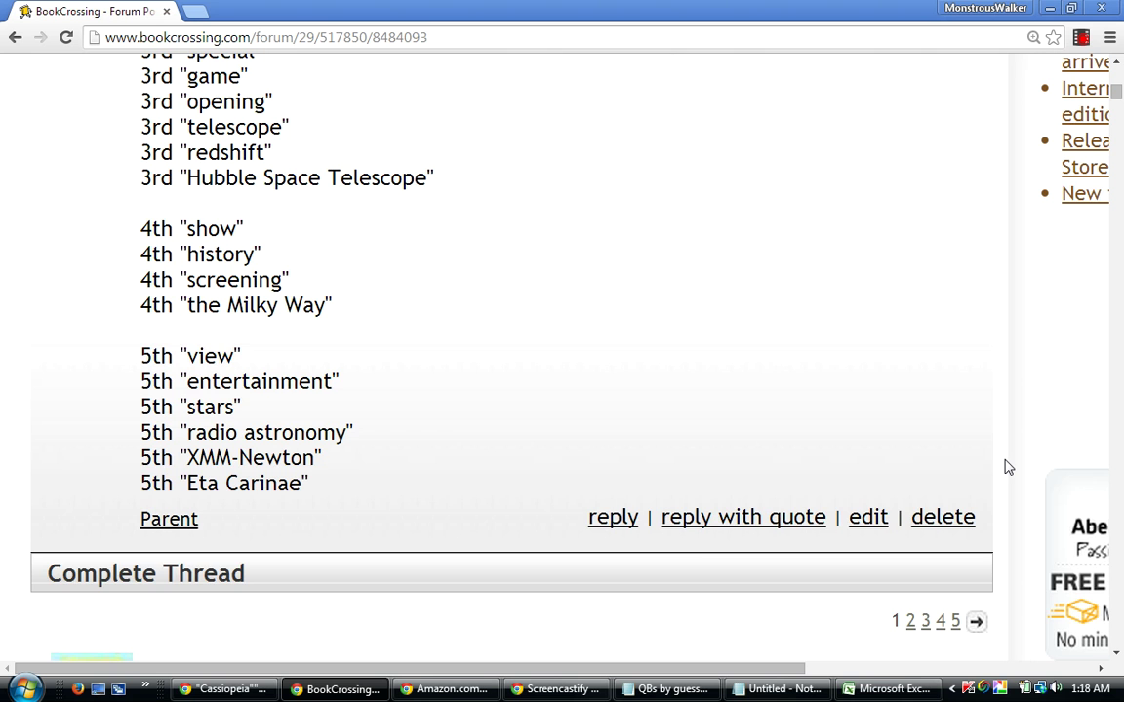
{"action": "scroll", "coordinate": [1008, 467], "scroll_direction": "up", "scroll_amount": 4}
{"action": "scroll", "coordinate": [1007, 467], "scroll_direction": "up", "scroll_amount": 2}
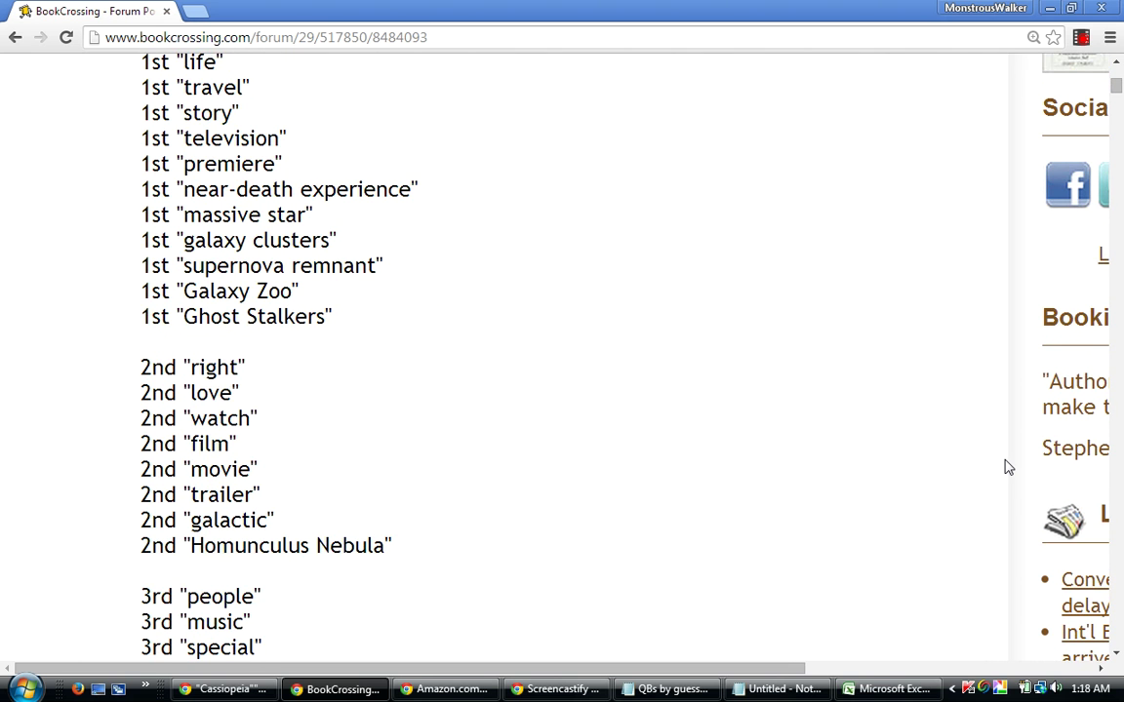
{"action": "scroll", "coordinate": [1008, 467], "scroll_direction": "up", "scroll_amount": 1}
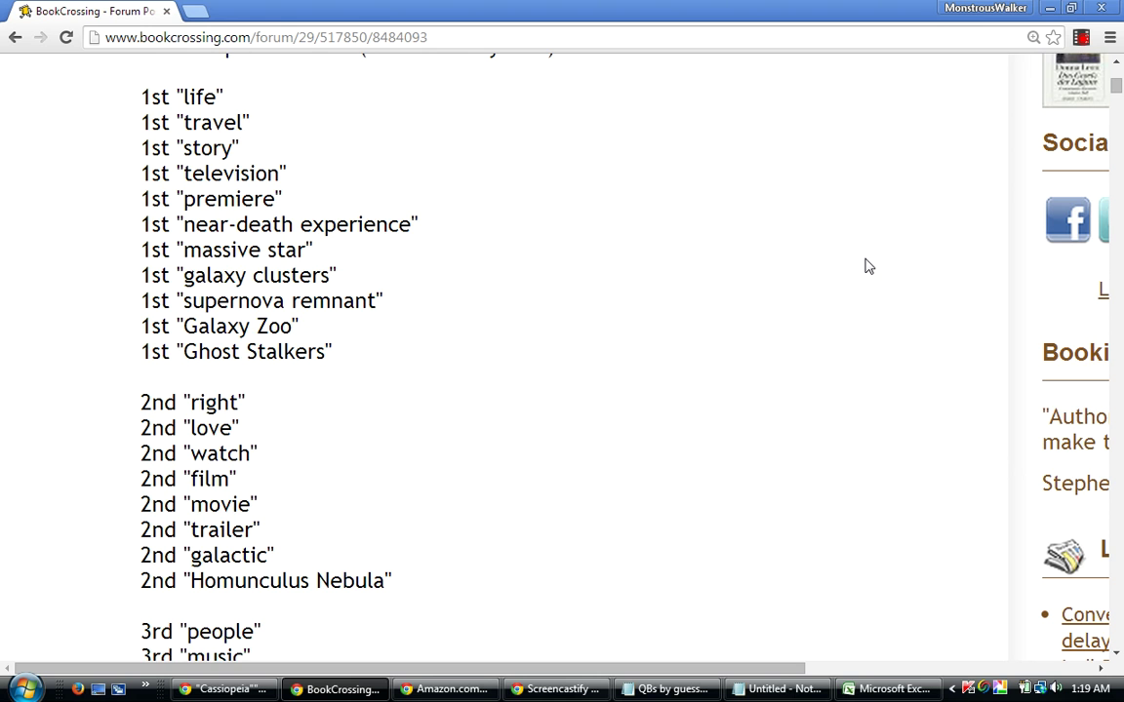
Scroll up and down through the saved Q-Scores post page to review it.
{"action": "scroll", "coordinate": [867, 265], "scroll_direction": "down", "scroll_amount": 1}
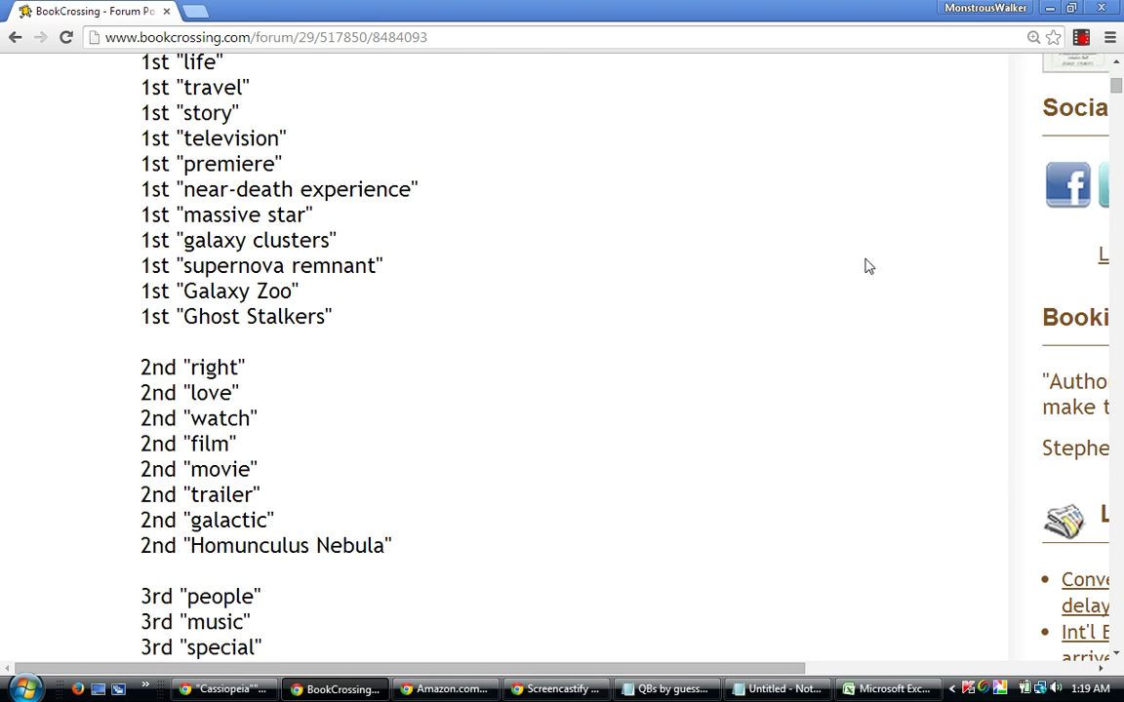
{"action": "scroll", "coordinate": [868, 265], "scroll_direction": "up", "scroll_amount": 1}
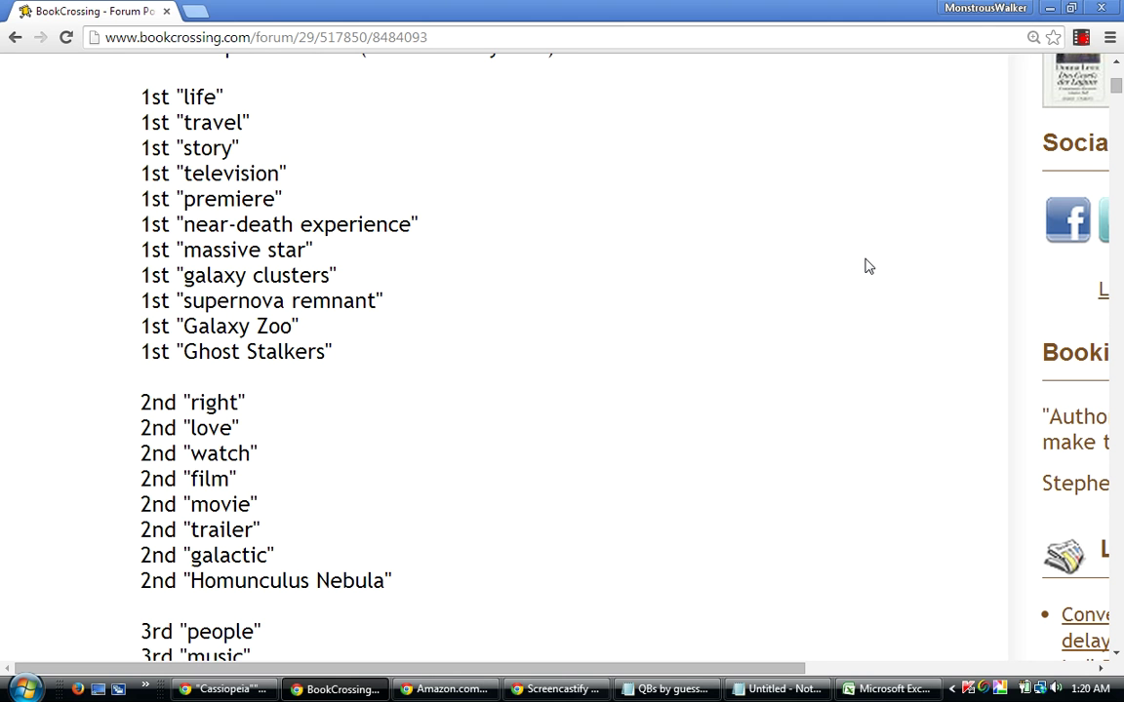
{"action": "scroll", "coordinate": [867, 265], "scroll_direction": "down", "scroll_amount": 1}
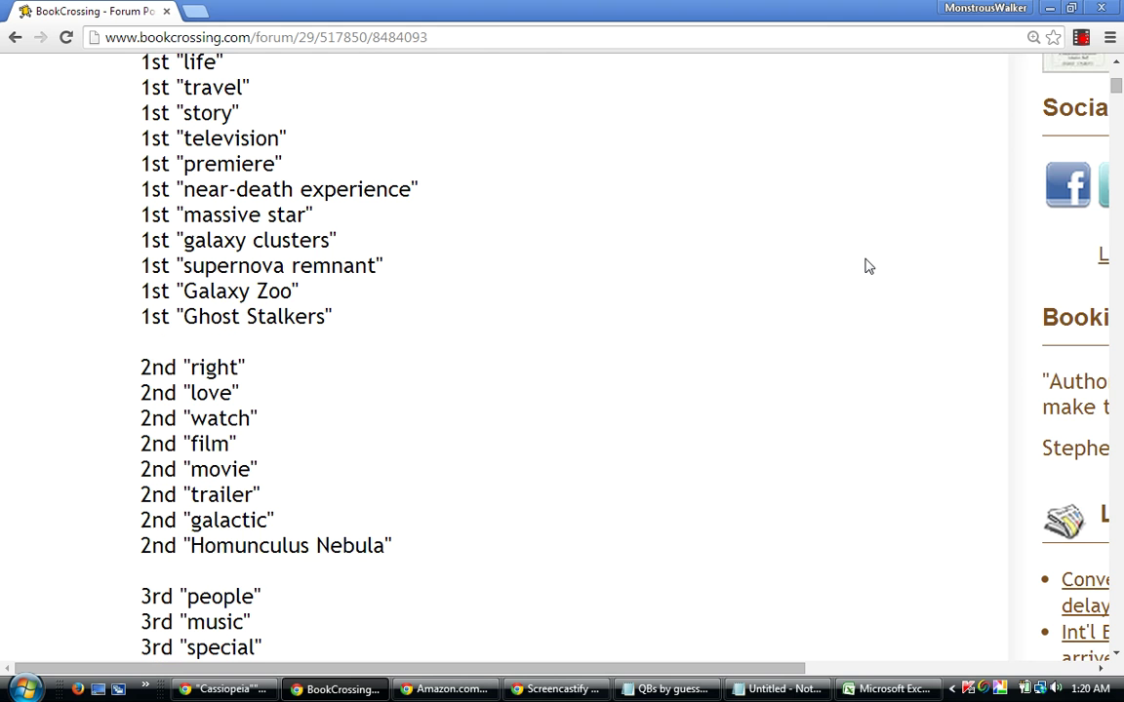
{"action": "scroll", "coordinate": [867, 265], "scroll_direction": "down", "scroll_amount": 1}
{"action": "scroll", "coordinate": [867, 266], "scroll_direction": "down", "scroll_amount": 1}
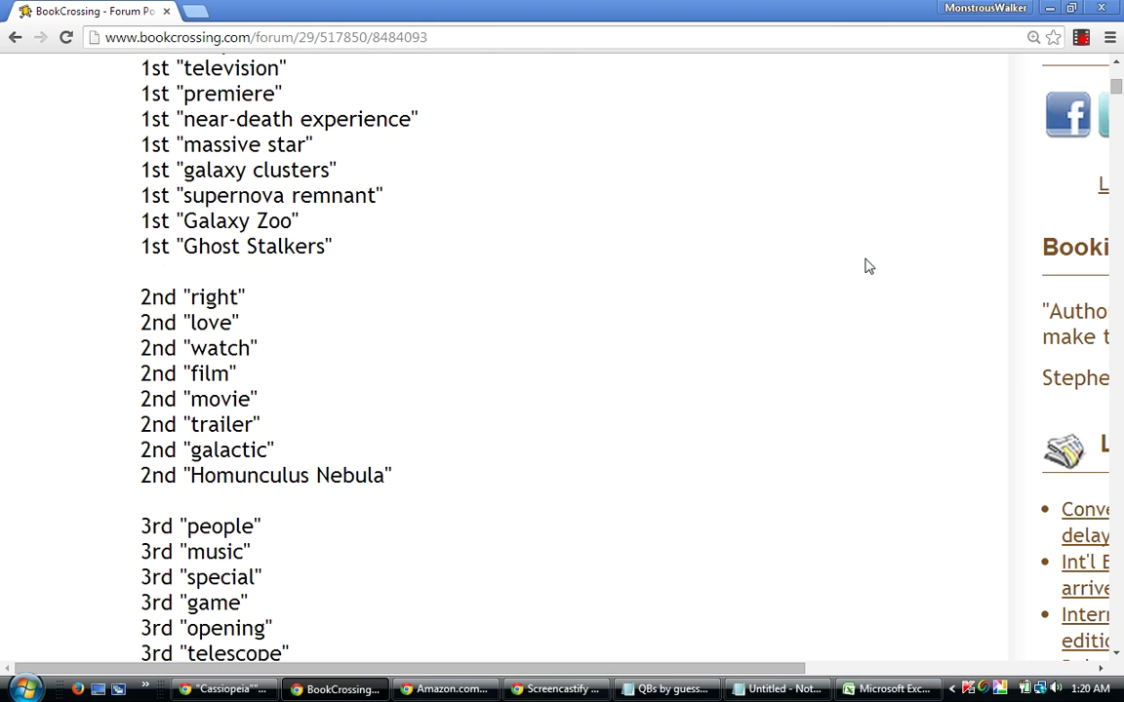
{"action": "scroll", "coordinate": [868, 266], "scroll_direction": "down", "scroll_amount": 1}
{"action": "scroll", "coordinate": [867, 265], "scroll_direction": "down", "scroll_amount": 2}
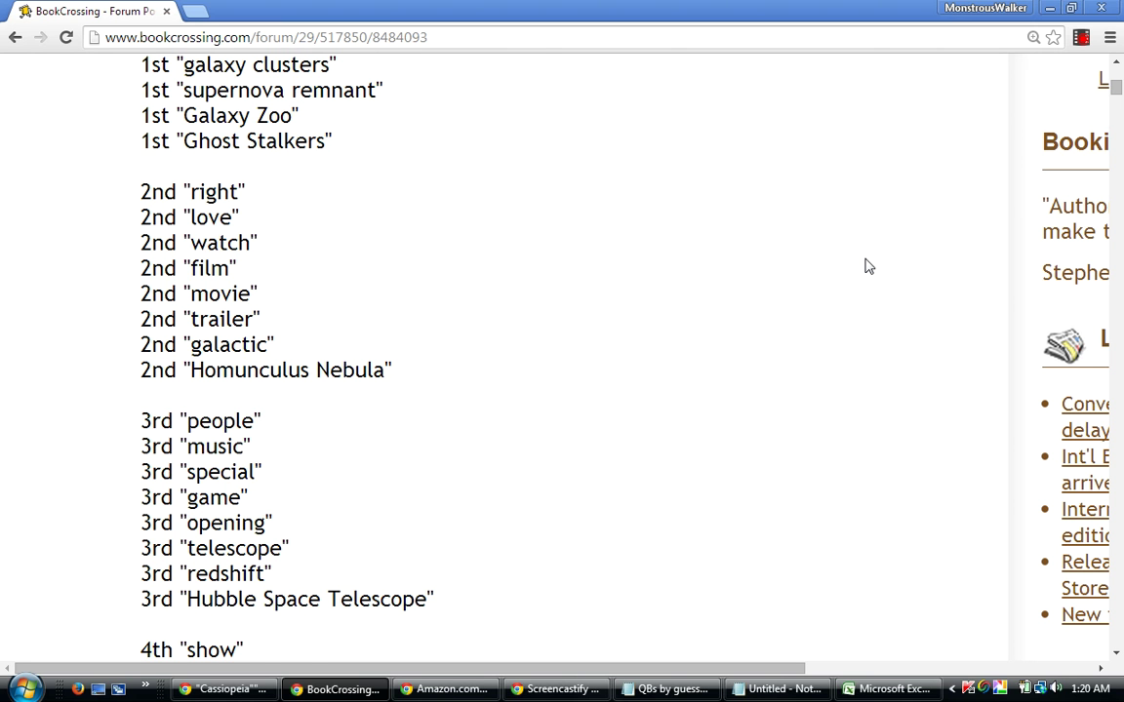
{"action": "scroll", "coordinate": [868, 267], "scroll_direction": "down", "scroll_amount": 3}
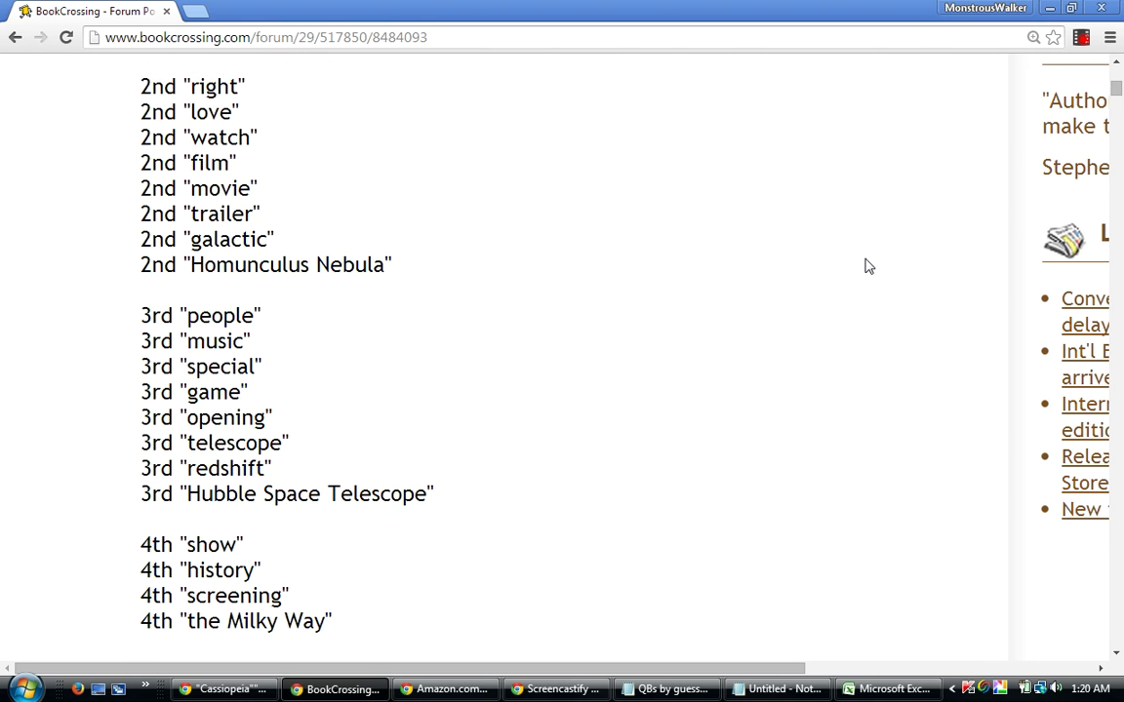
{"action": "scroll", "coordinate": [868, 267], "scroll_direction": "down", "scroll_amount": 1}
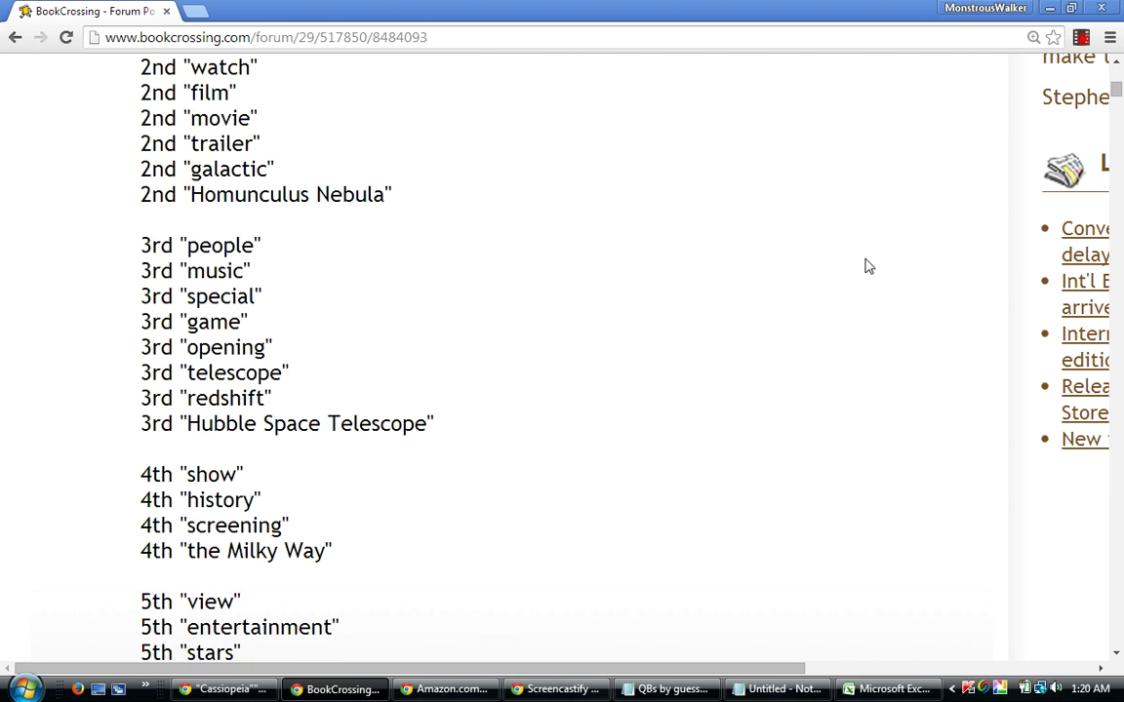
{"action": "scroll", "coordinate": [868, 266], "scroll_direction": "down", "scroll_amount": 3}
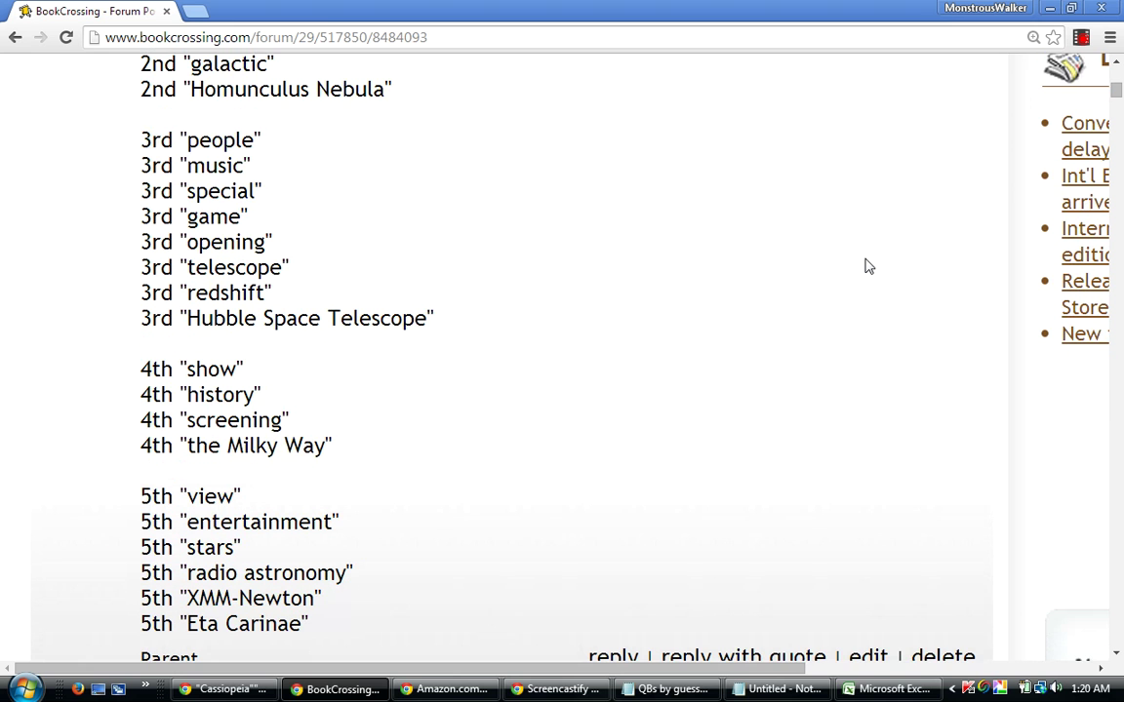
{"action": "scroll", "coordinate": [868, 266], "scroll_direction": "down", "scroll_amount": 1}
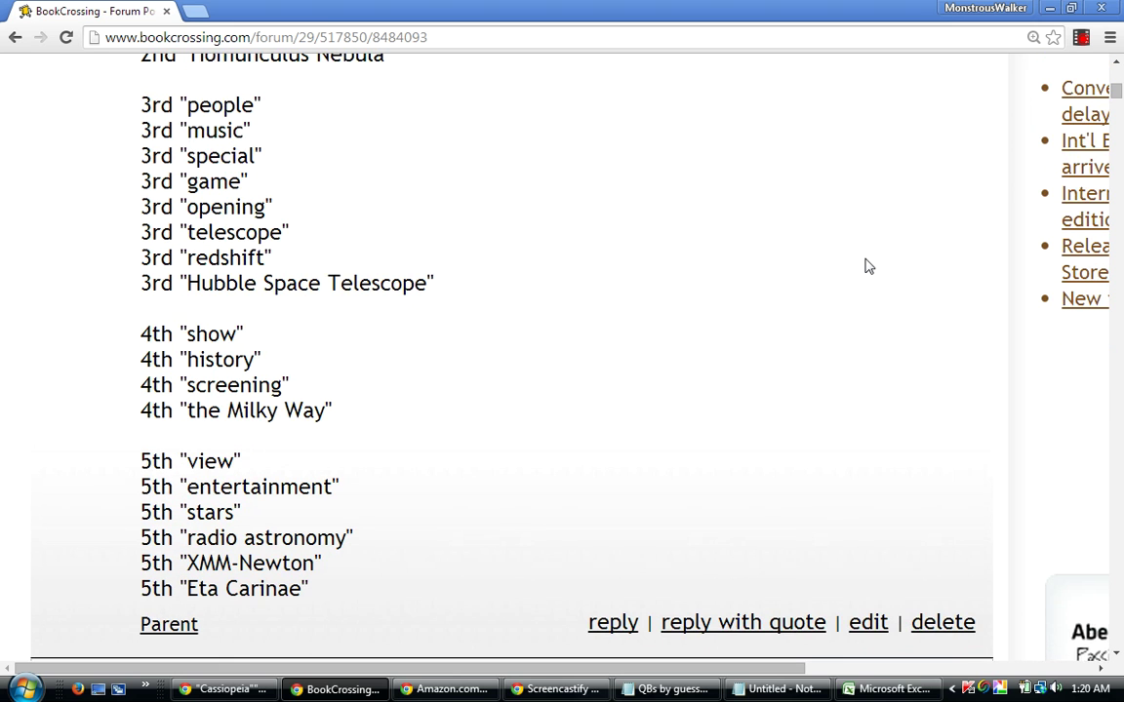
{"action": "scroll", "coordinate": [868, 266], "scroll_direction": "up", "scroll_amount": 1}
{"action": "scroll", "coordinate": [868, 266], "scroll_direction": "up", "scroll_amount": 1}
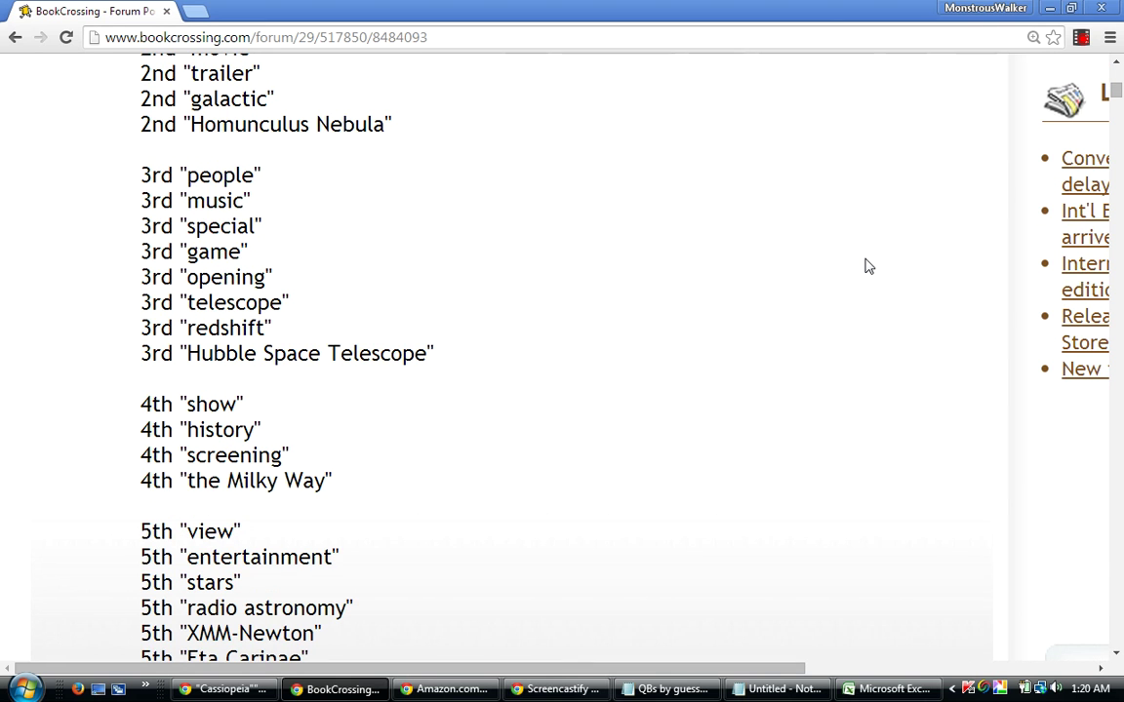
{"action": "scroll", "coordinate": [868, 266], "scroll_direction": "up", "scroll_amount": 3}
{"action": "scroll", "coordinate": [868, 266], "scroll_direction": "up", "scroll_amount": 2}
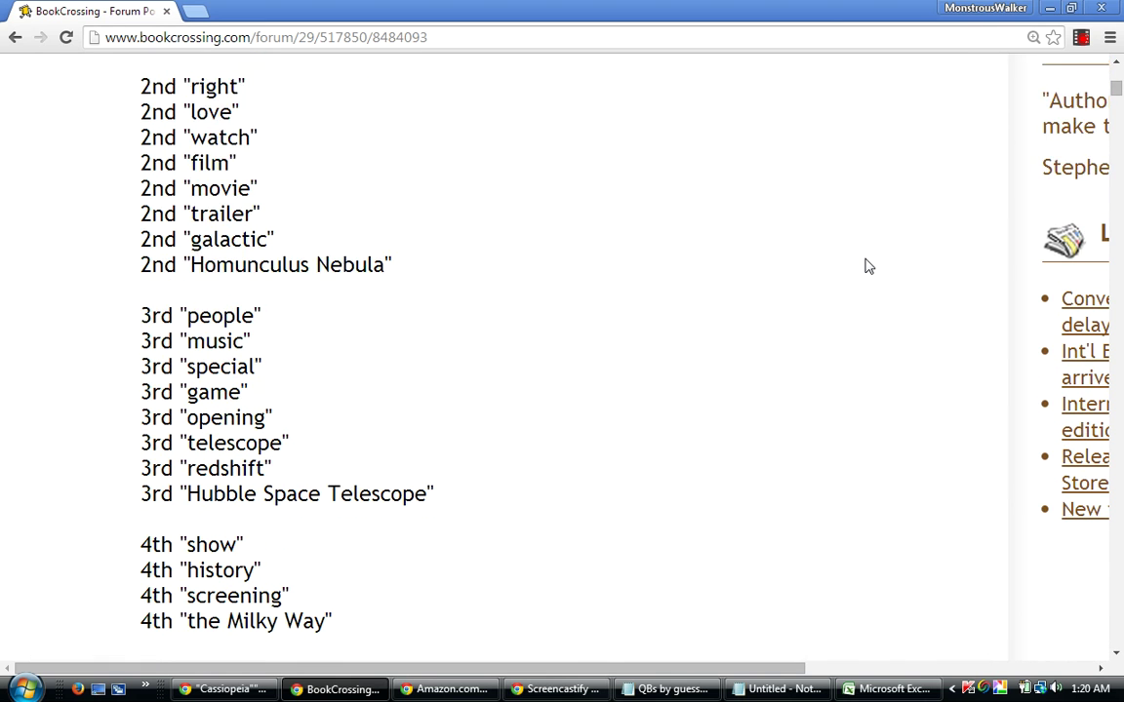
{"action": "scroll", "coordinate": [869, 266], "scroll_direction": "up", "scroll_amount": 1}
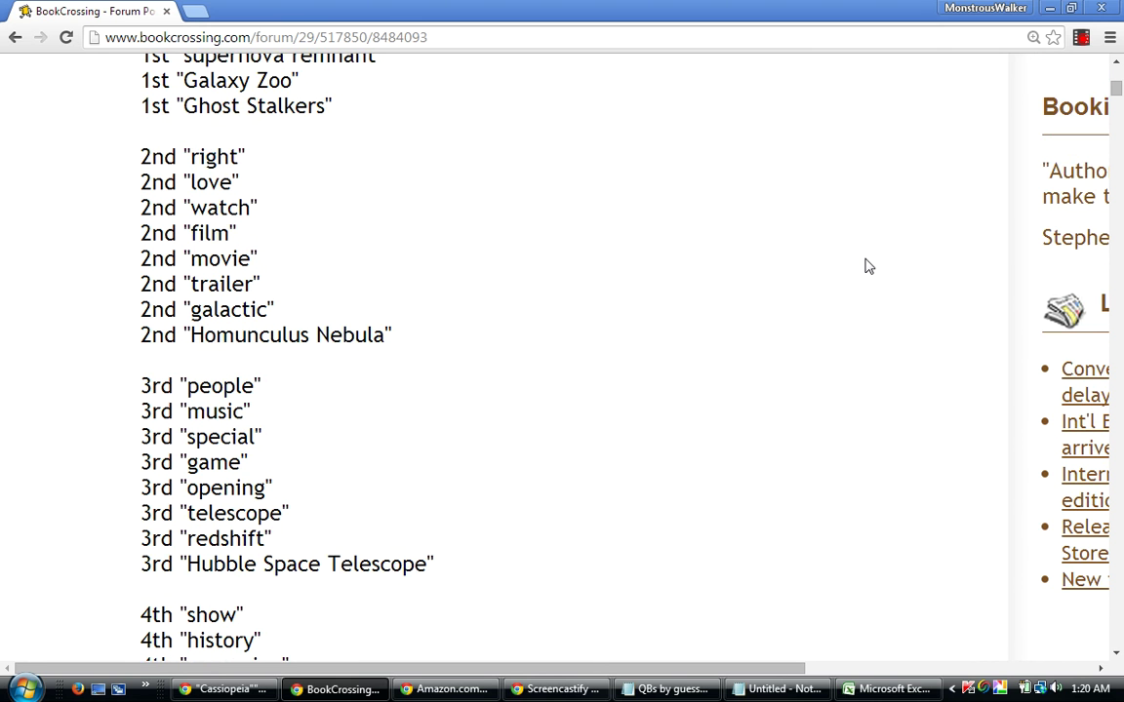
{"action": "scroll", "coordinate": [868, 267], "scroll_direction": "up", "scroll_amount": 1}
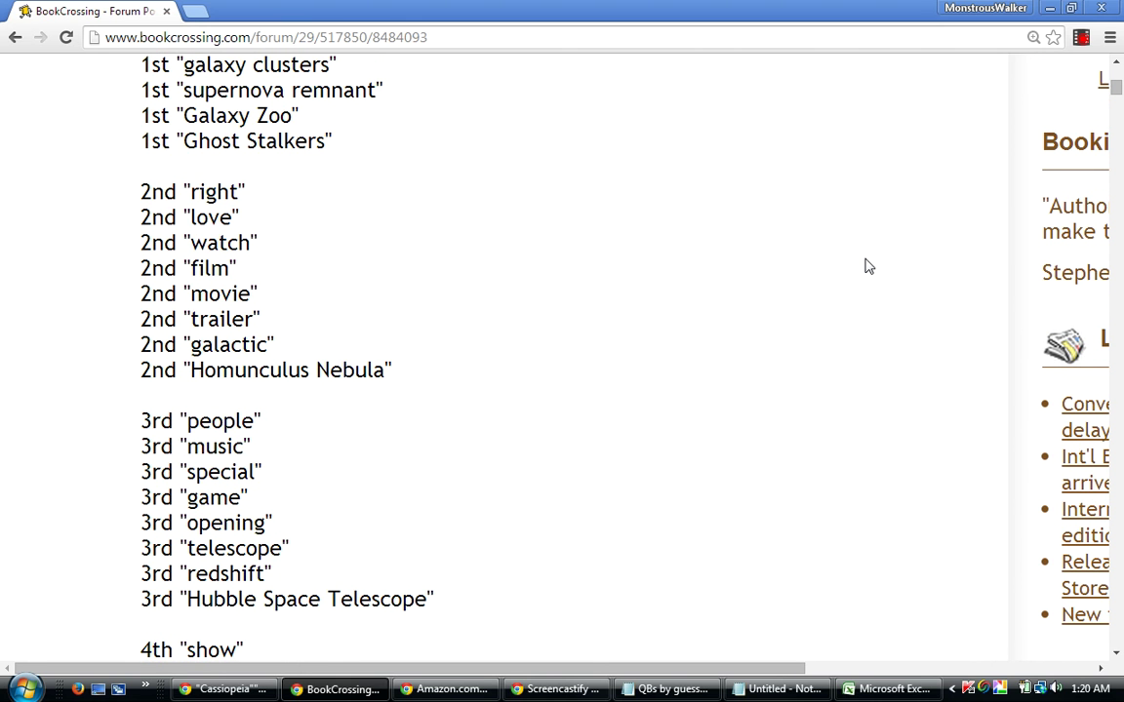
{"action": "scroll", "coordinate": [868, 267], "scroll_direction": "up", "scroll_amount": 1}
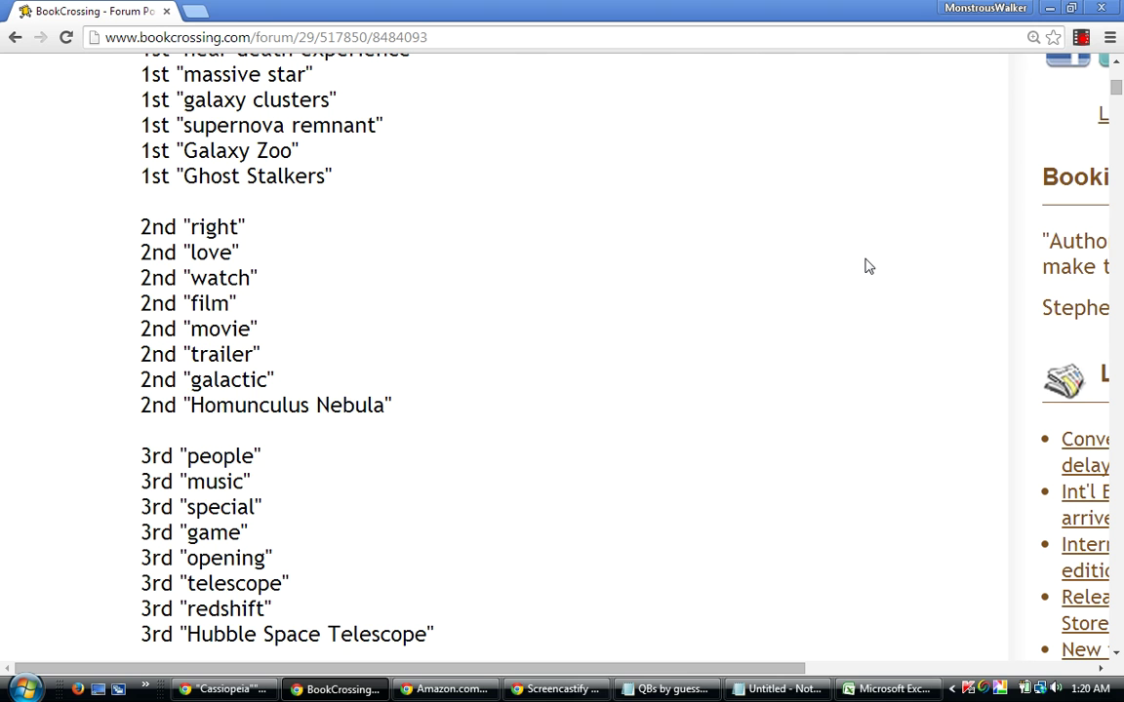
{"action": "scroll", "coordinate": [868, 266], "scroll_direction": "up", "scroll_amount": 1}
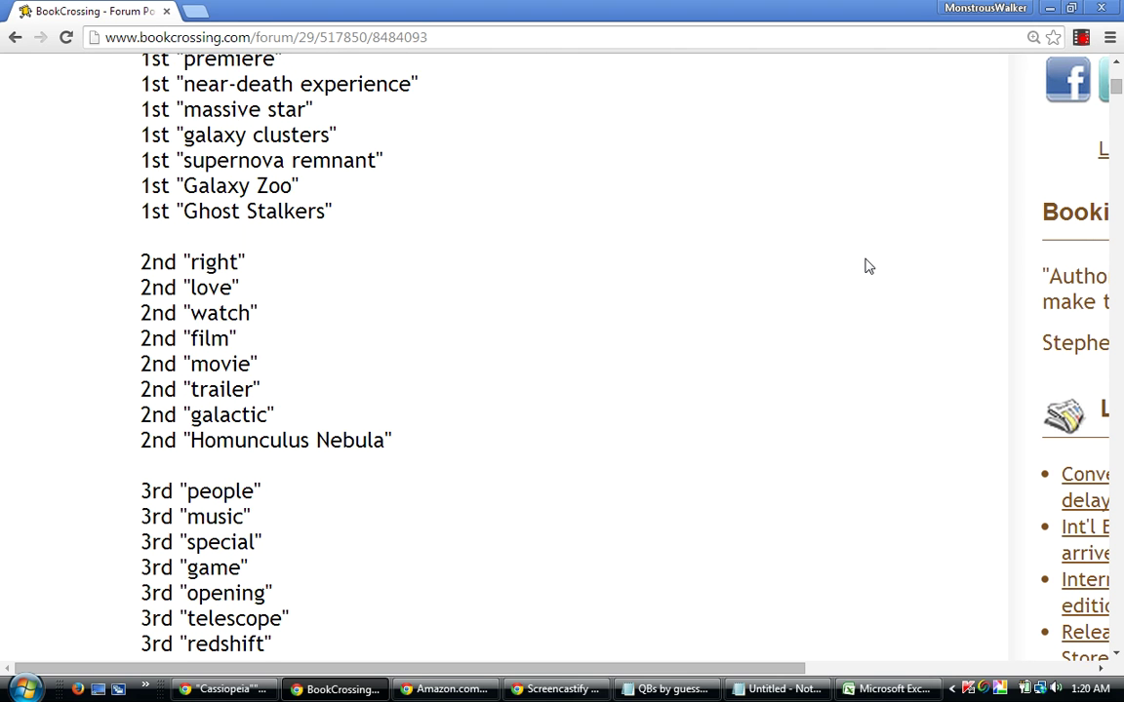
{"action": "scroll", "coordinate": [869, 266], "scroll_direction": "down", "scroll_amount": 1}
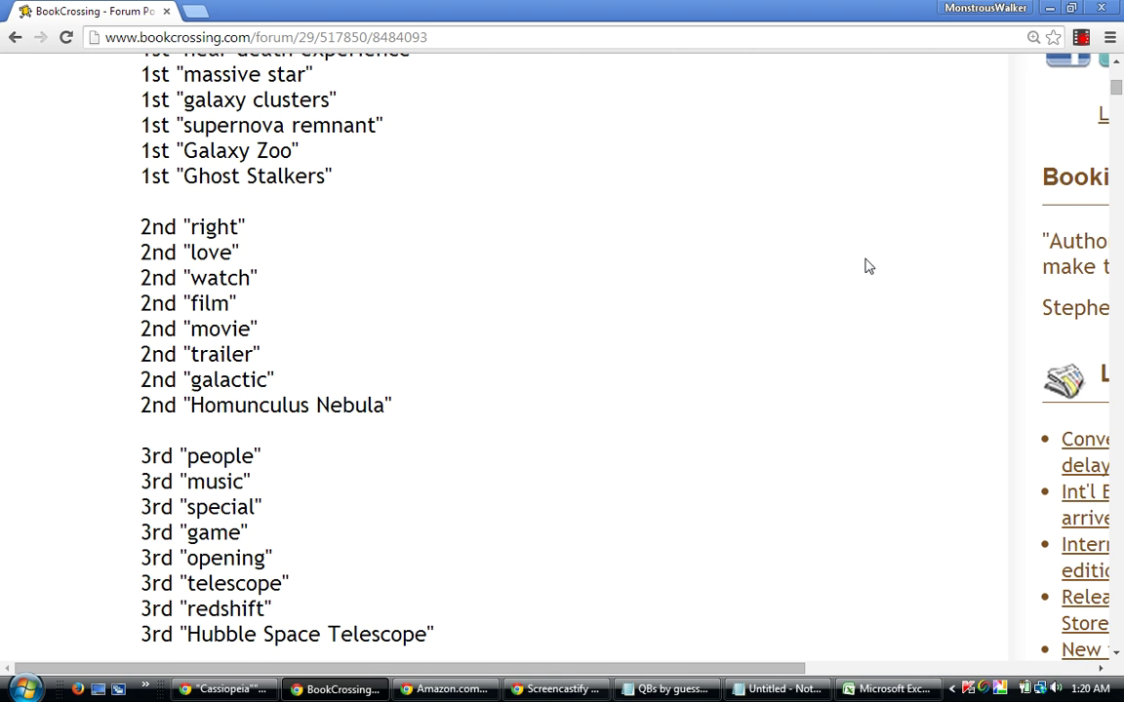
{"action": "scroll", "coordinate": [868, 267], "scroll_direction": "down", "scroll_amount": 1}
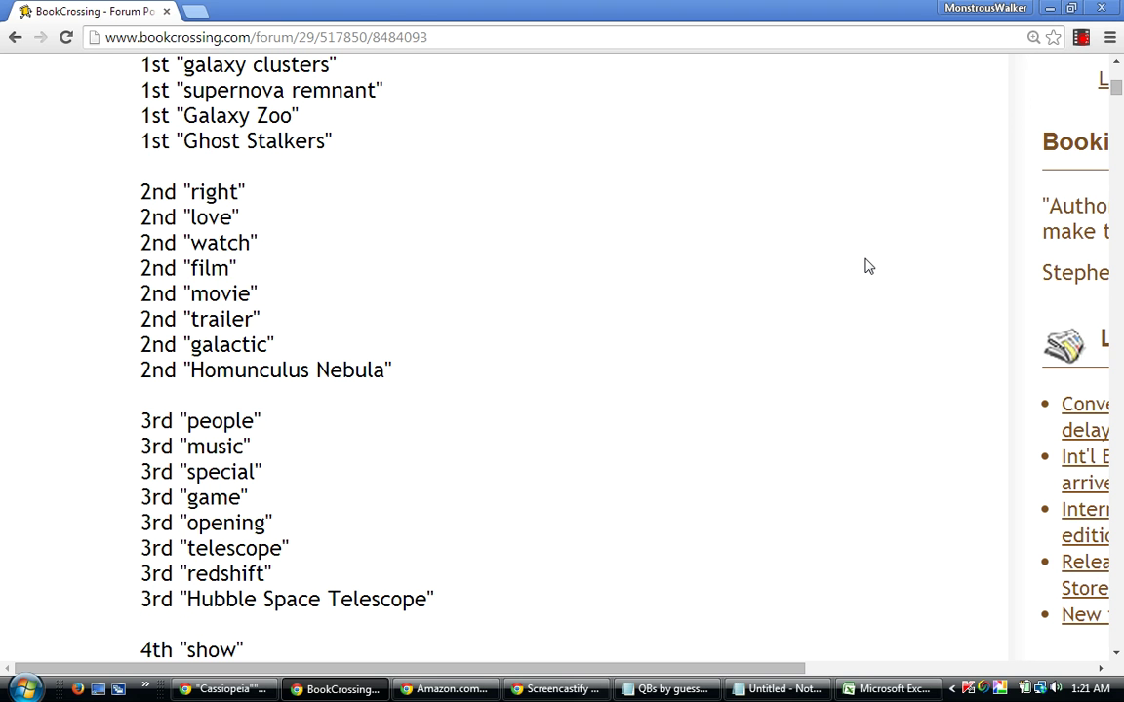
{"action": "scroll", "coordinate": [868, 266], "scroll_direction": "down", "scroll_amount": 1}
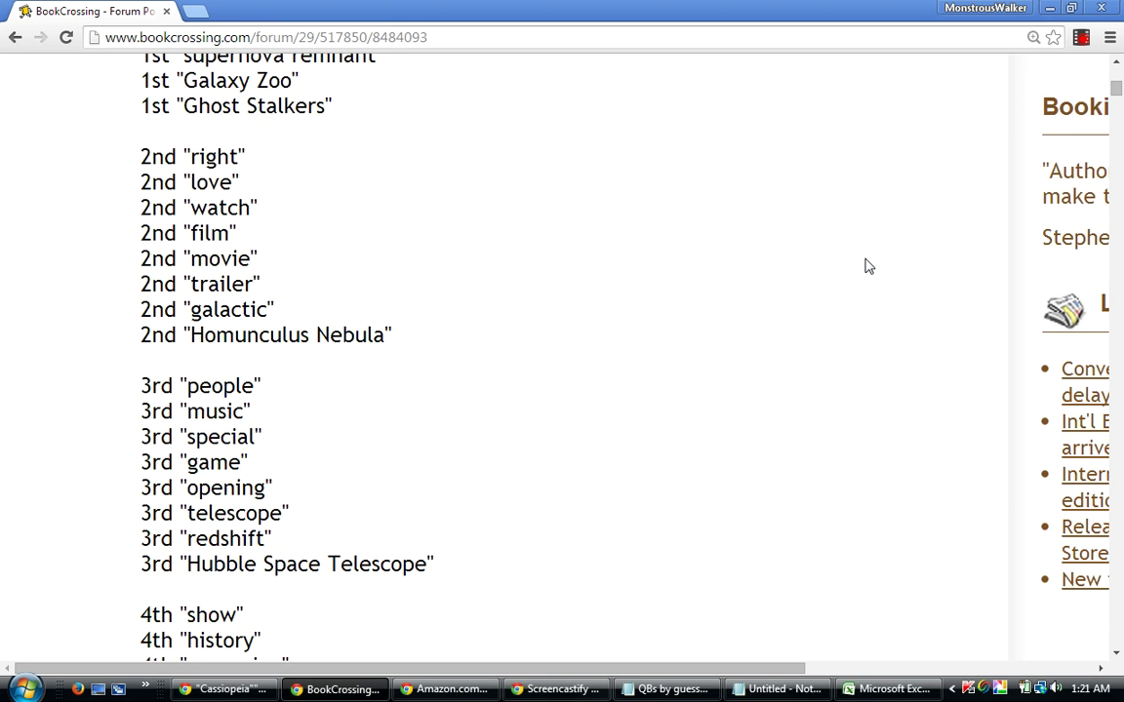
{"action": "scroll", "coordinate": [869, 267], "scroll_direction": "up", "scroll_amount": 5}
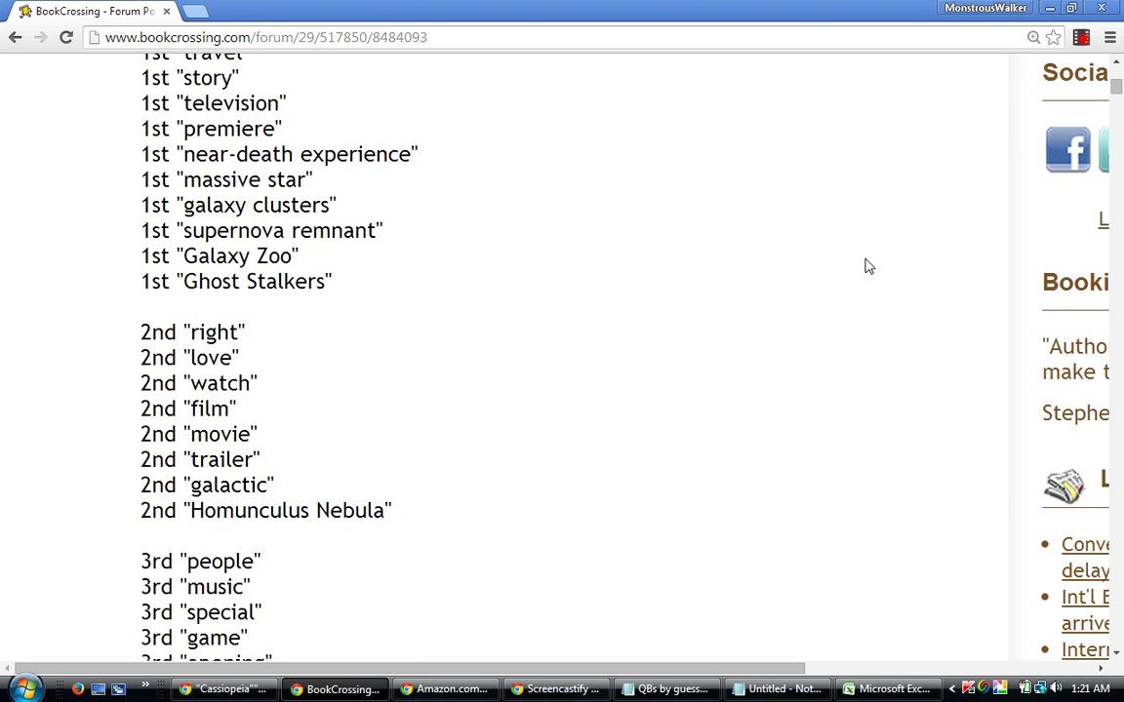
{"action": "scroll", "coordinate": [868, 266], "scroll_direction": "down", "scroll_amount": 1}
{"action": "scroll", "coordinate": [868, 266], "scroll_direction": "down", "scroll_amount": 1}
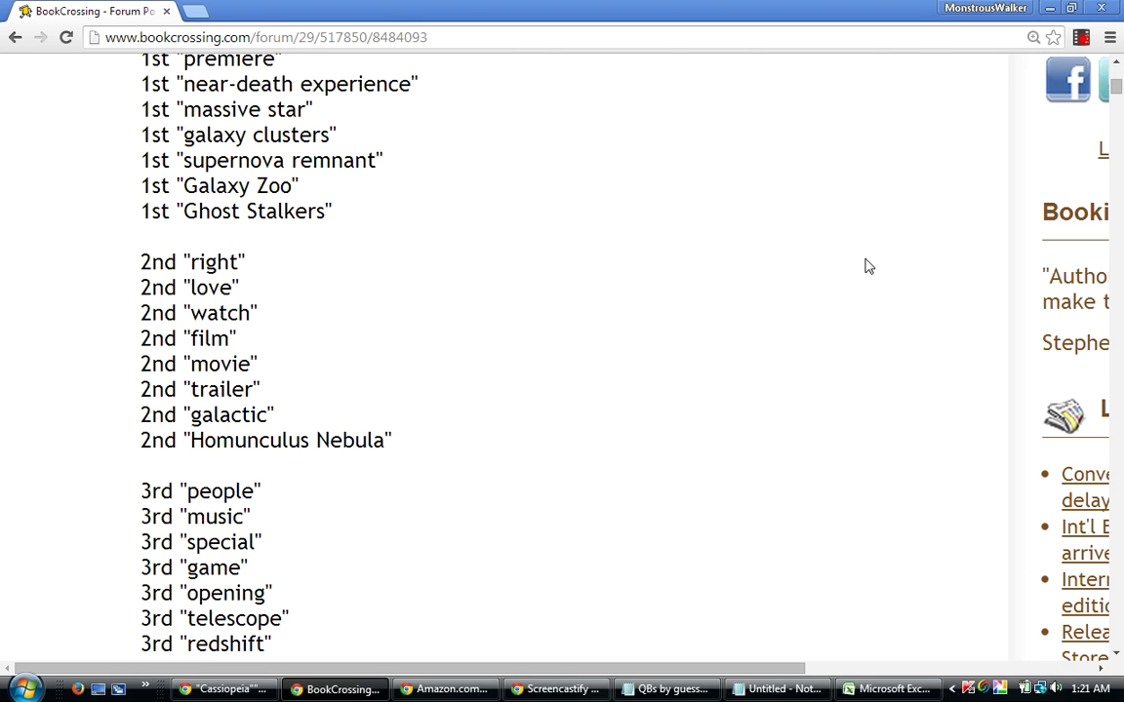
{"action": "scroll", "coordinate": [869, 267], "scroll_direction": "down", "scroll_amount": 1}
{"action": "scroll", "coordinate": [869, 266], "scroll_direction": "down", "scroll_amount": 3}
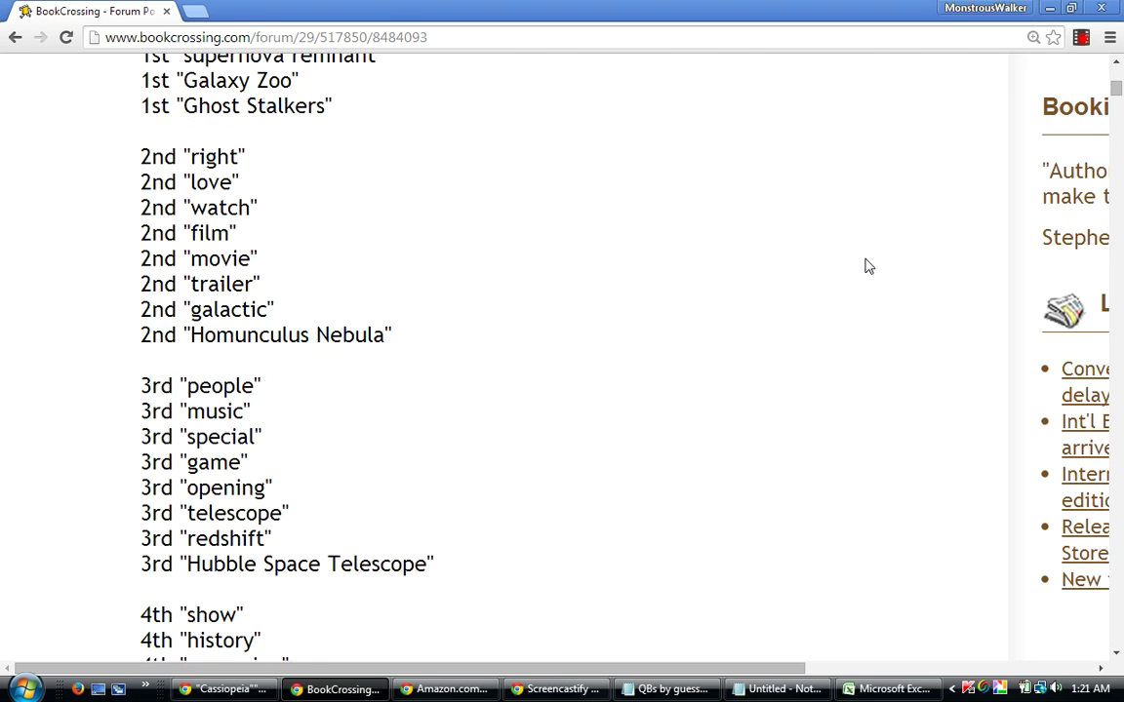
{"action": "scroll", "coordinate": [868, 266], "scroll_direction": "up", "scroll_amount": 8}
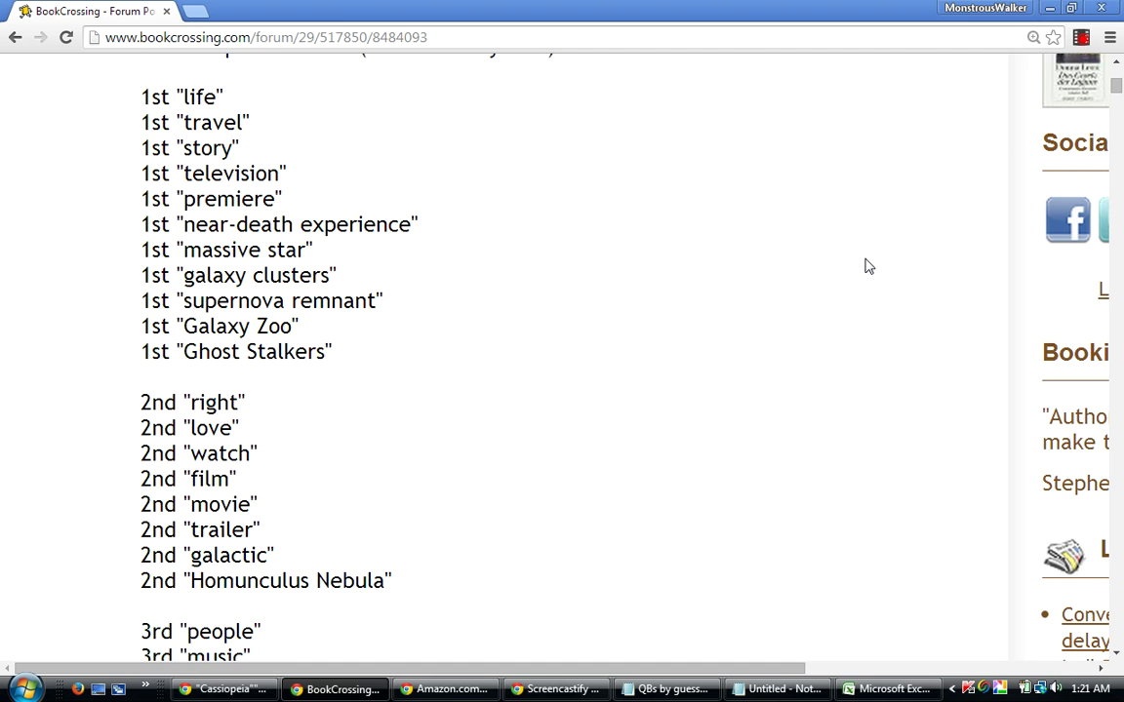
{"action": "scroll", "coordinate": [869, 266], "scroll_direction": "down", "scroll_amount": 1}
{"action": "scroll", "coordinate": [868, 267], "scroll_direction": "up", "scroll_amount": 1}
{"action": "scroll", "coordinate": [868, 266], "scroll_direction": "down", "scroll_amount": 1}
{"action": "scroll", "coordinate": [868, 266], "scroll_direction": "down", "scroll_amount": 7}
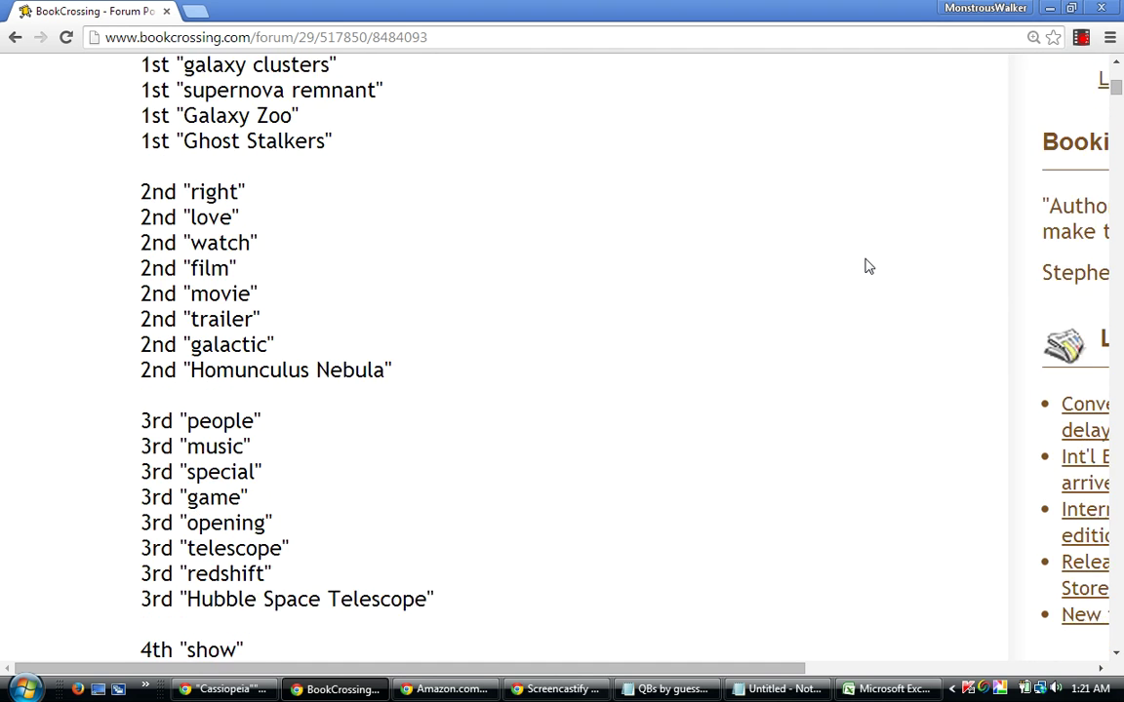
{"action": "scroll", "coordinate": [868, 266], "scroll_direction": "down", "scroll_amount": 1}
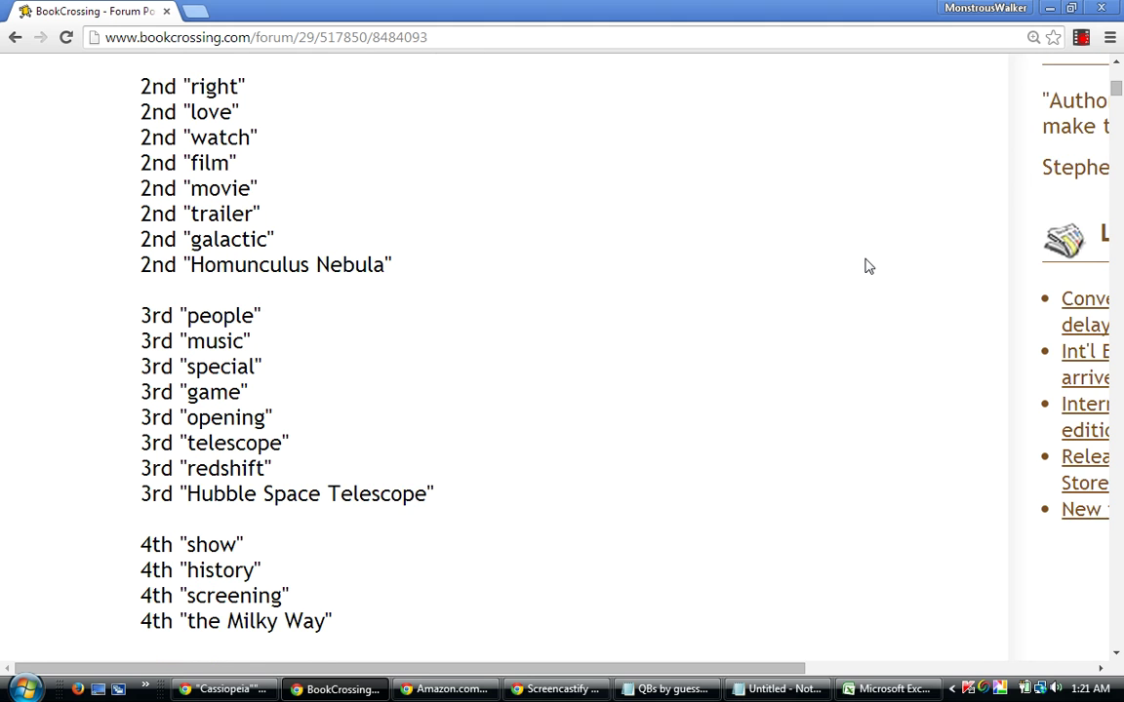
{"action": "scroll", "coordinate": [869, 267], "scroll_direction": "down", "scroll_amount": 1}
{"action": "scroll", "coordinate": [869, 266], "scroll_direction": "down", "scroll_amount": 1}
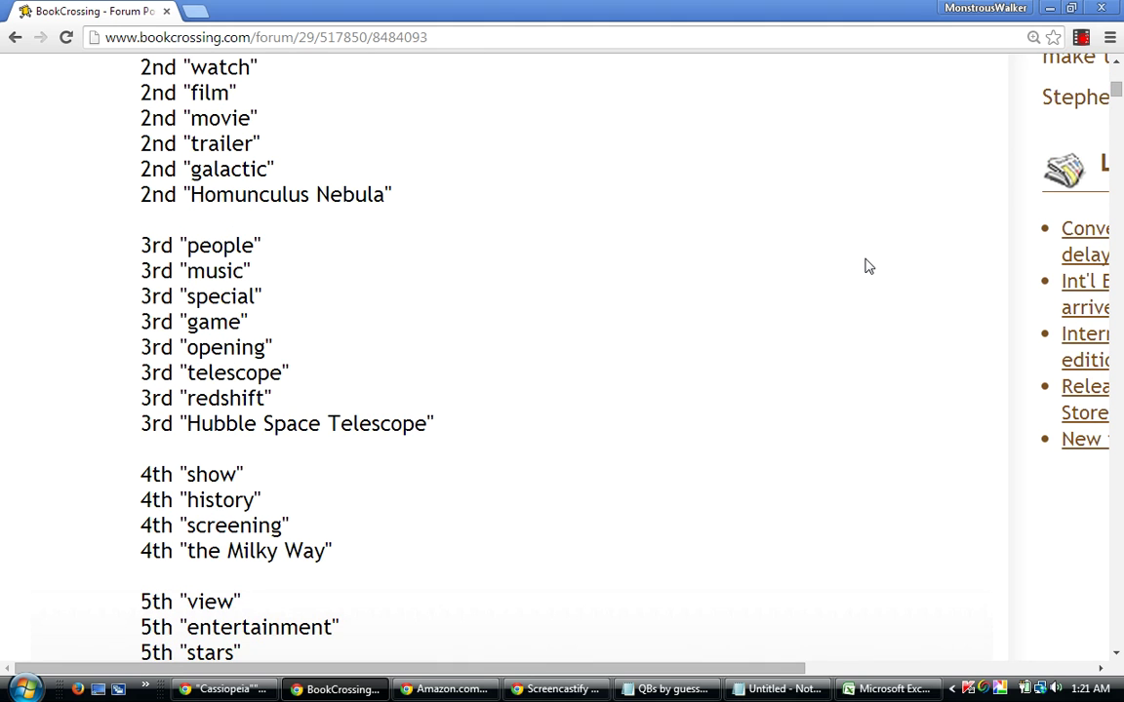
{"action": "scroll", "coordinate": [868, 267], "scroll_direction": "down", "scroll_amount": 2}
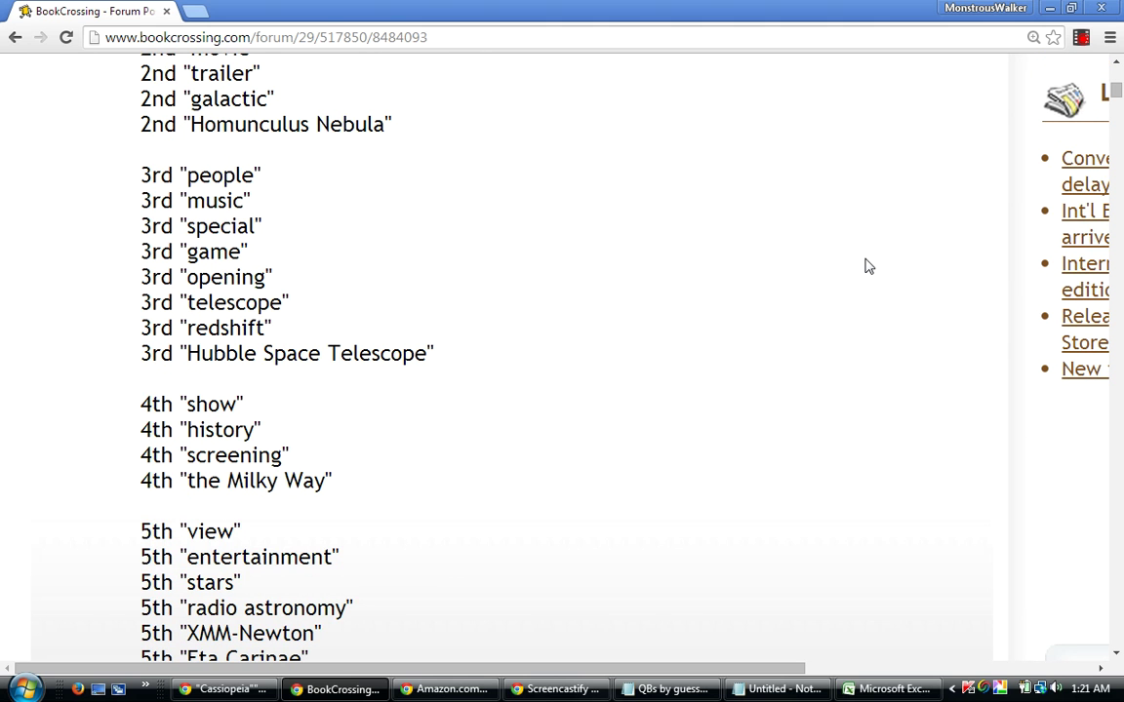
{"action": "scroll", "coordinate": [868, 267], "scroll_direction": "down", "scroll_amount": 3}
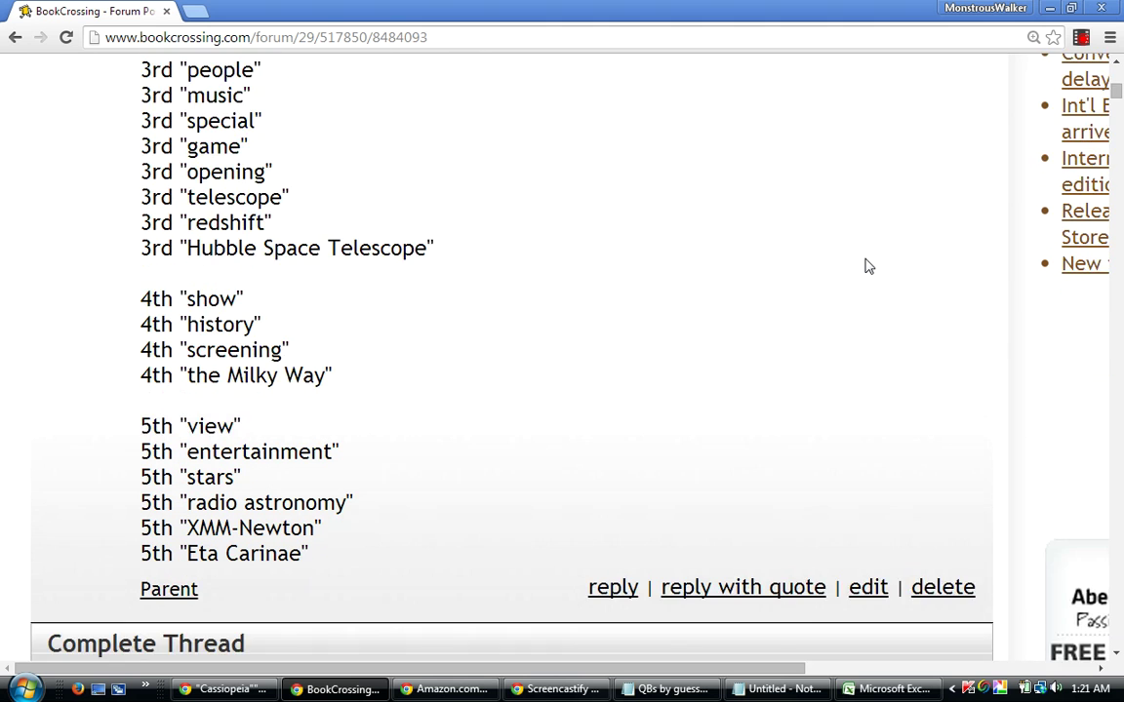
{"action": "scroll", "coordinate": [868, 267], "scroll_direction": "down", "scroll_amount": 1}
{"action": "scroll", "coordinate": [868, 267], "scroll_direction": "down", "scroll_amount": 1}
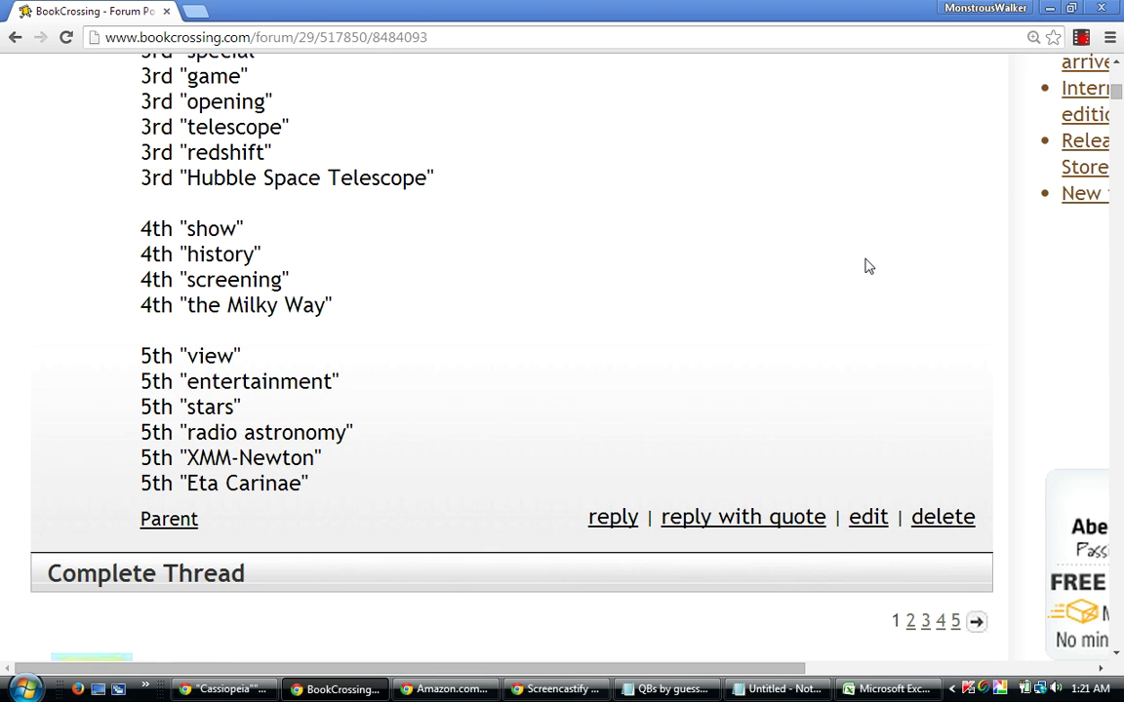
{"action": "scroll", "coordinate": [869, 267], "scroll_direction": "up", "scroll_amount": 1}
{"action": "scroll", "coordinate": [868, 267], "scroll_direction": "up", "scroll_amount": 1}
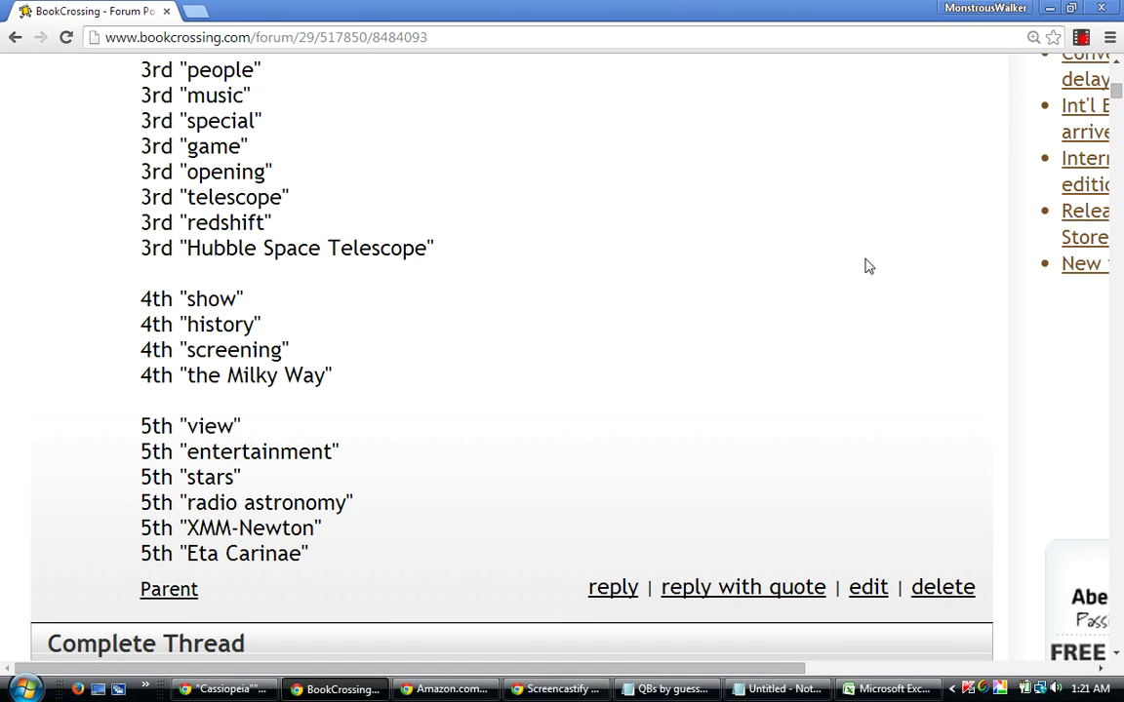
{"action": "scroll", "coordinate": [869, 266], "scroll_direction": "up", "scroll_amount": 4}
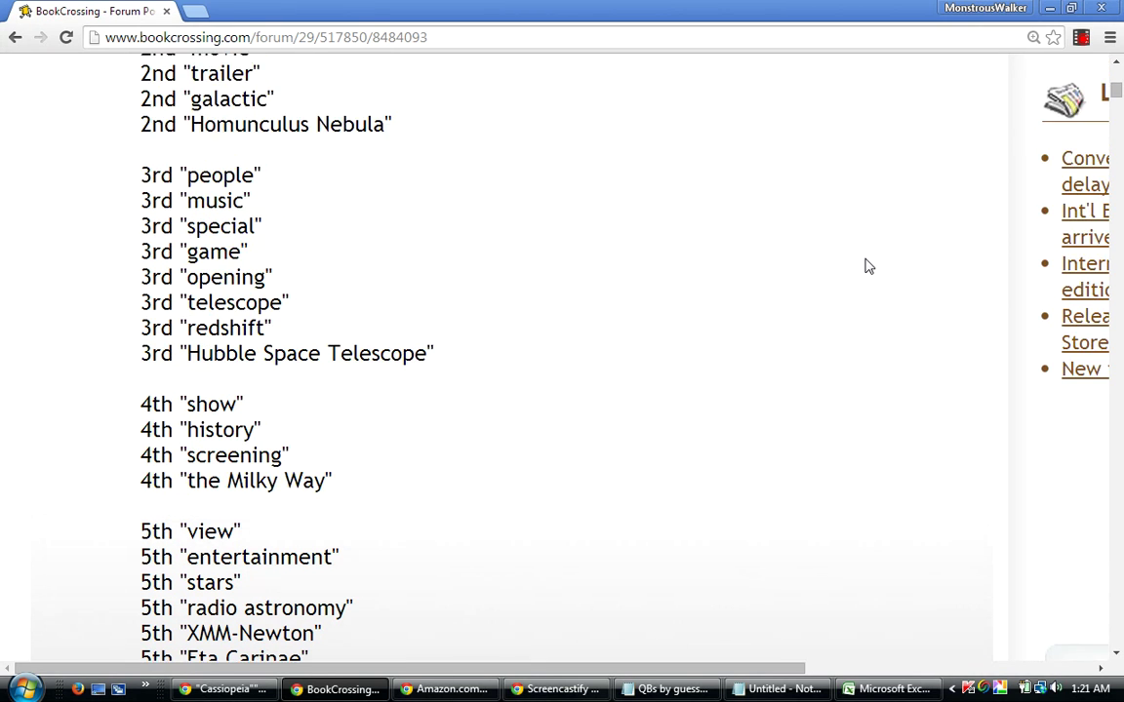
{"action": "scroll", "coordinate": [868, 266], "scroll_direction": "down", "scroll_amount": 3}
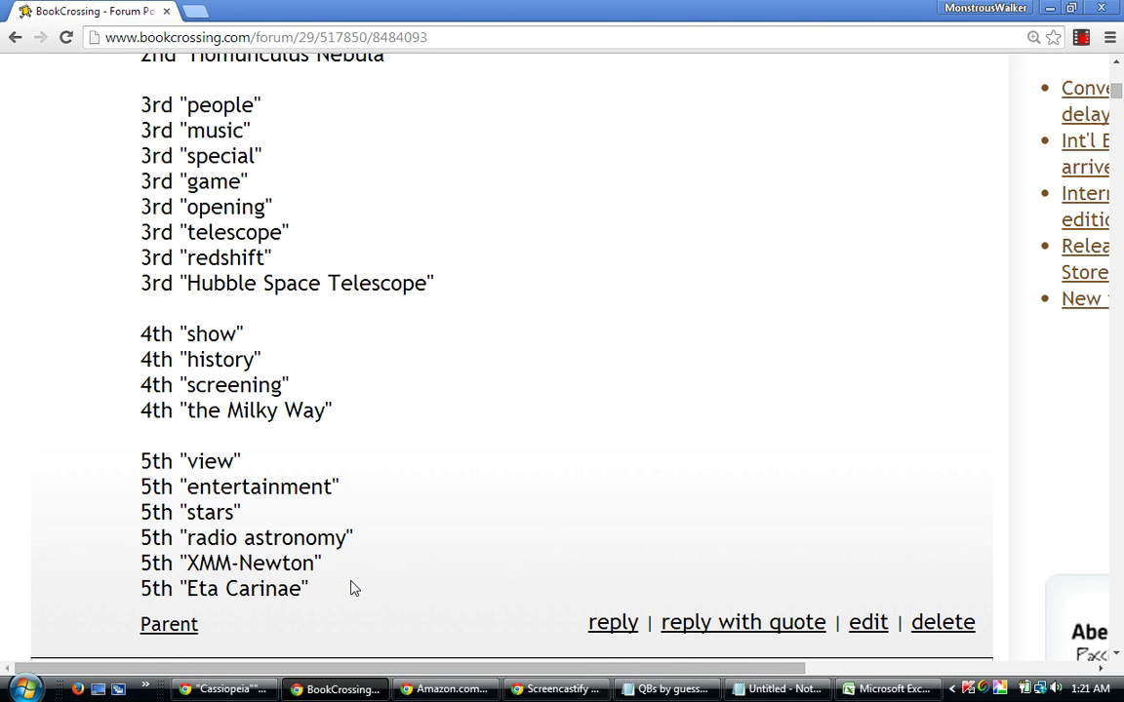
{"action": "scroll", "coordinate": [353, 588], "scroll_direction": "up", "scroll_amount": 1}
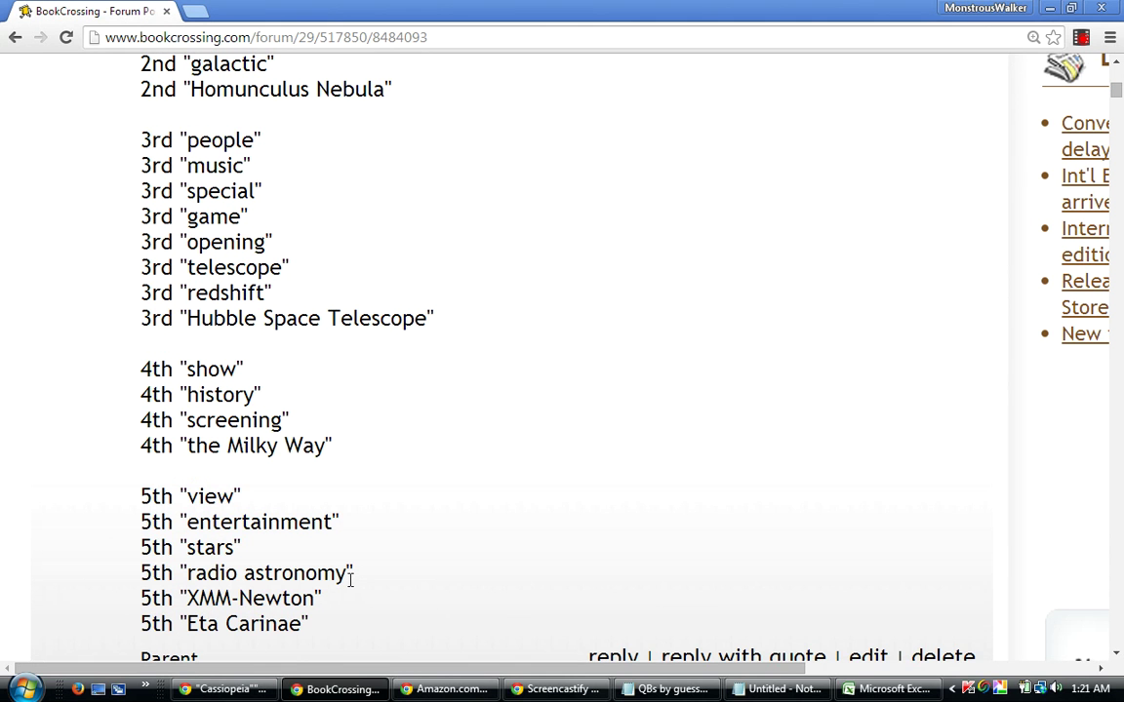
{"action": "scroll", "coordinate": [351, 586], "scroll_direction": "up", "scroll_amount": 2}
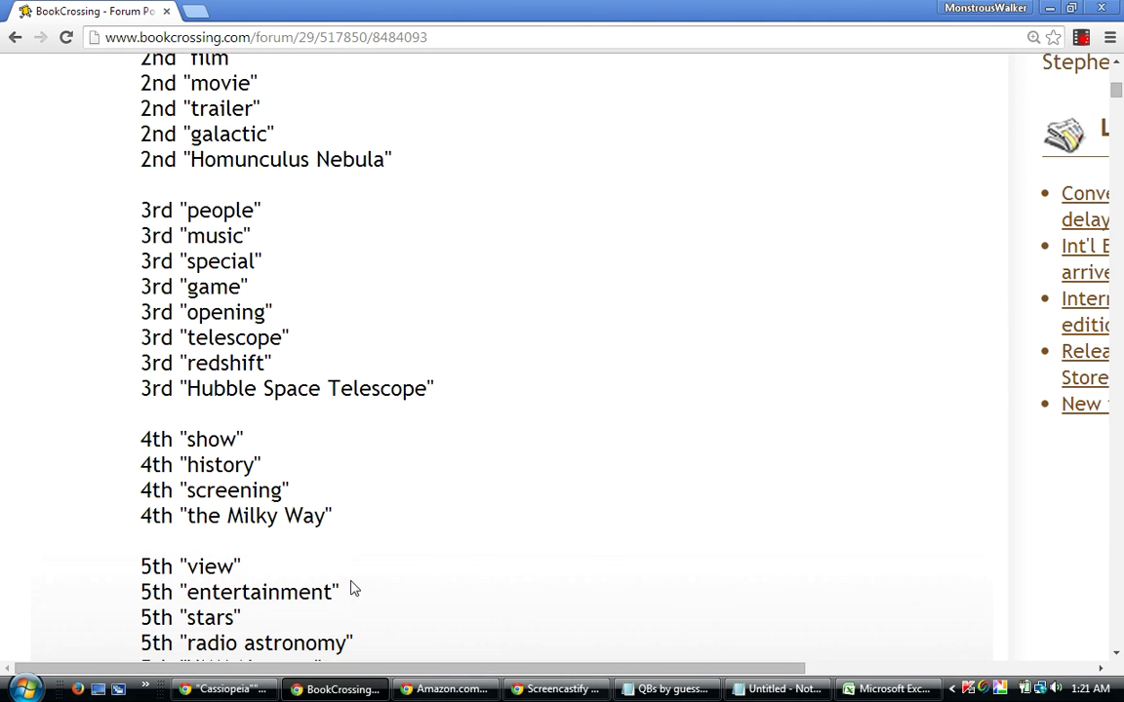
{"action": "scroll", "coordinate": [354, 588], "scroll_direction": "up", "scroll_amount": 2}
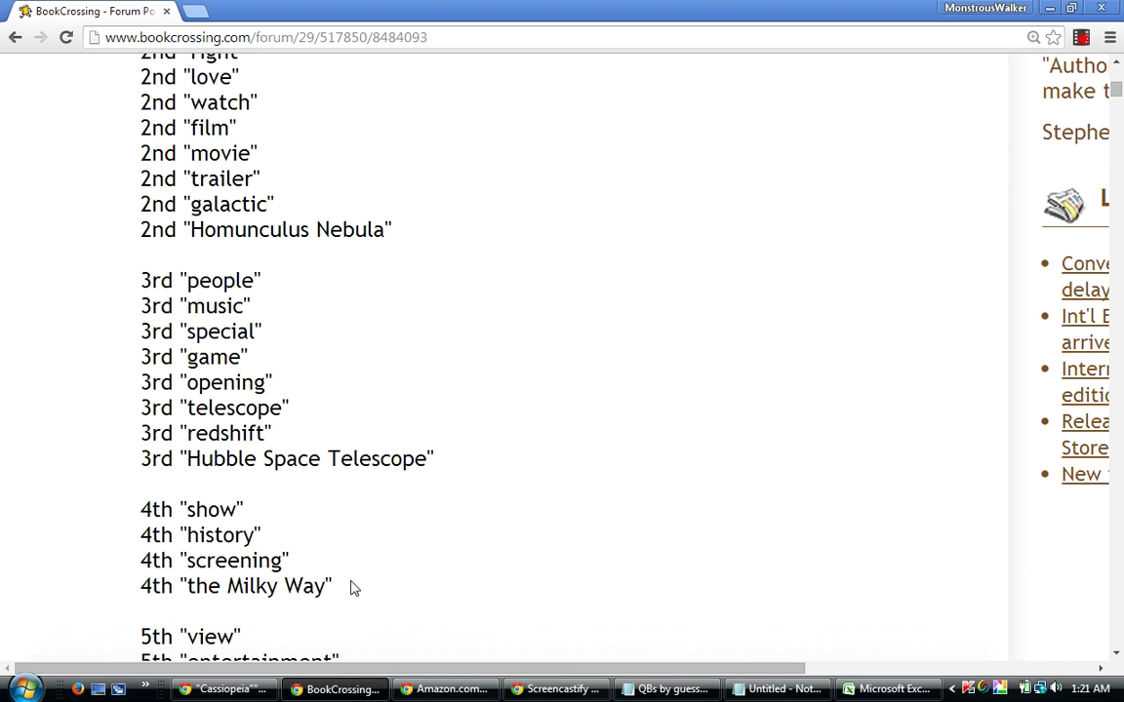
{"action": "scroll", "coordinate": [353, 588], "scroll_direction": "down", "scroll_amount": 7}
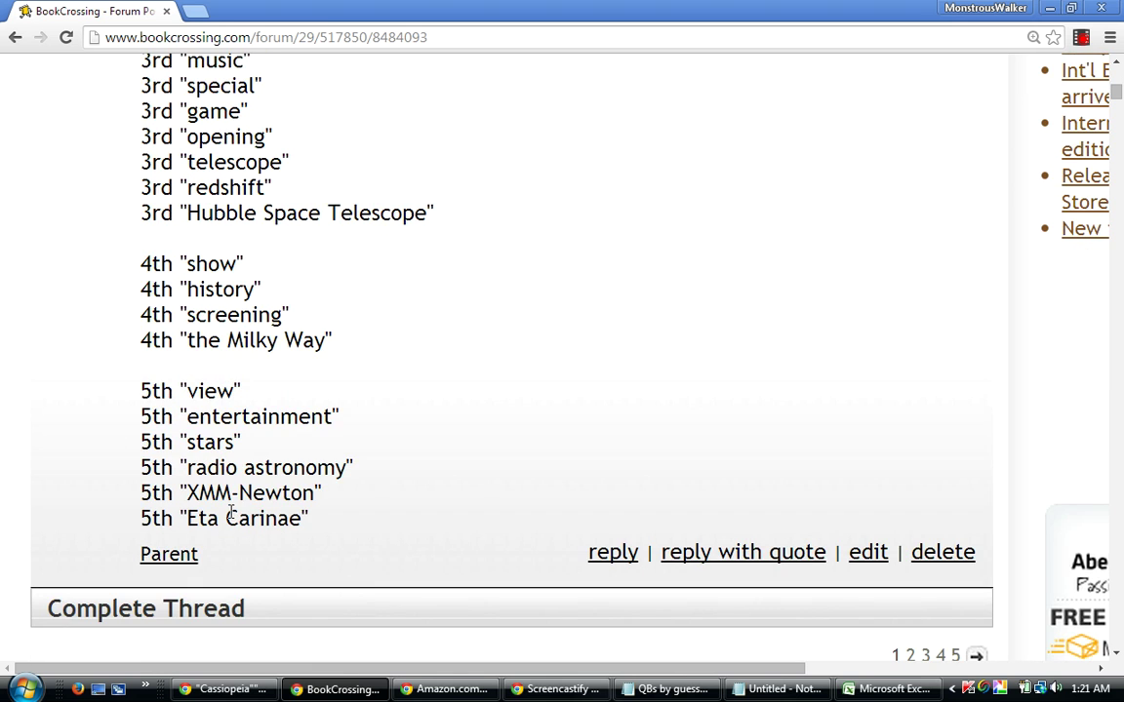
{"action": "scroll", "coordinate": [396, 457], "scroll_direction": "up", "scroll_amount": 2}
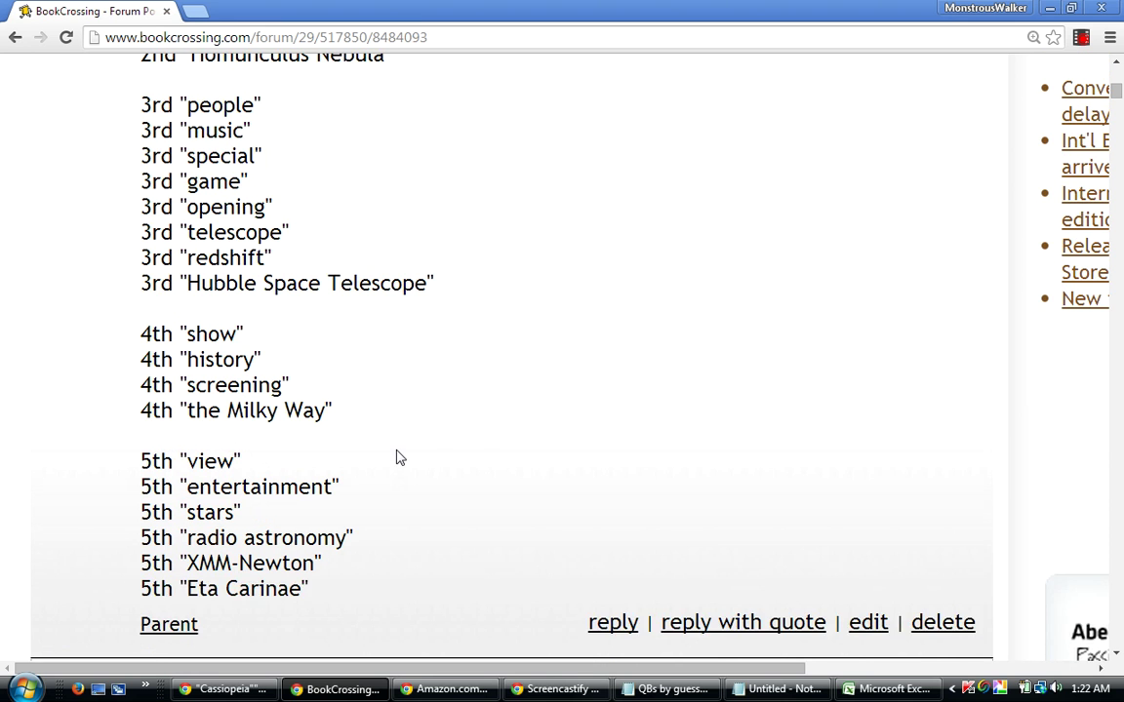
{"action": "scroll", "coordinate": [396, 457], "scroll_direction": "up", "scroll_amount": 2}
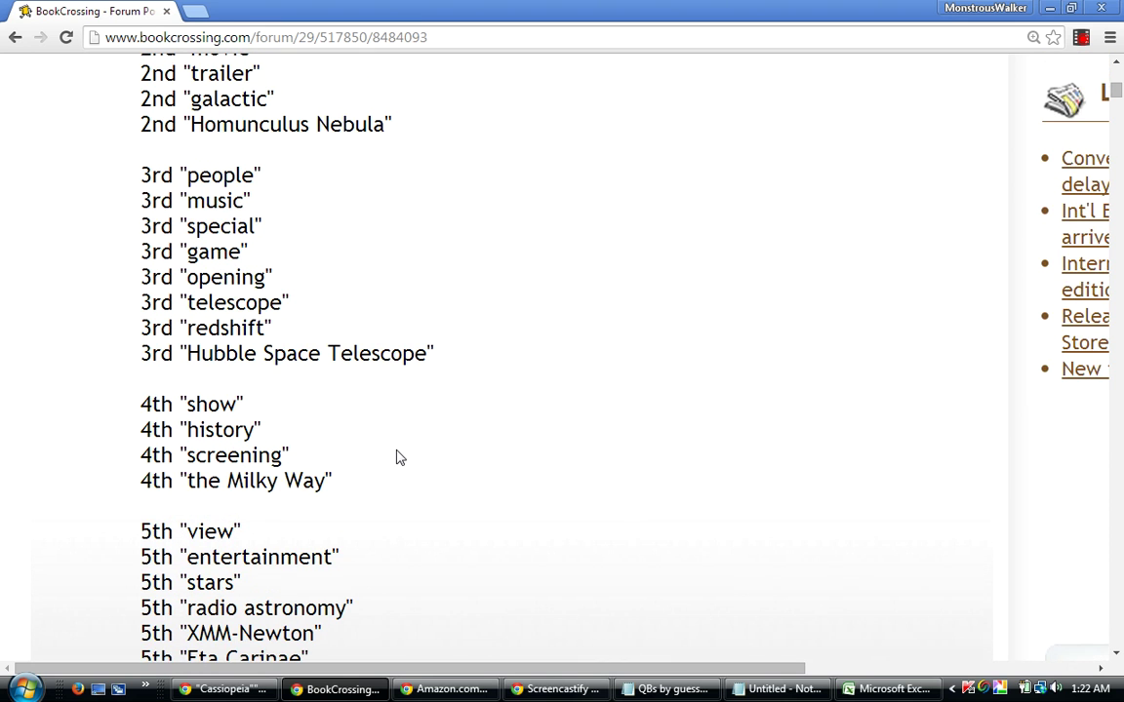
{"action": "scroll", "coordinate": [396, 456], "scroll_direction": "up", "scroll_amount": 2}
{"action": "scroll", "coordinate": [396, 456], "scroll_direction": "up", "scroll_amount": 1}
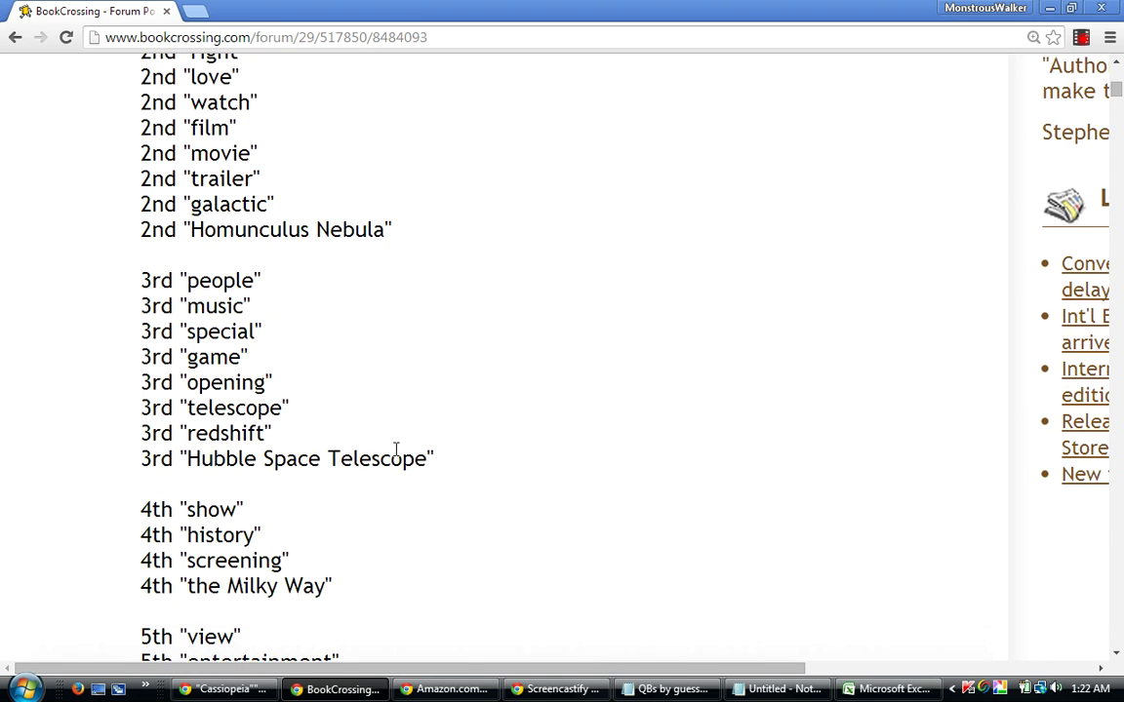
{"action": "scroll", "coordinate": [396, 454], "scroll_direction": "up", "scroll_amount": 1}
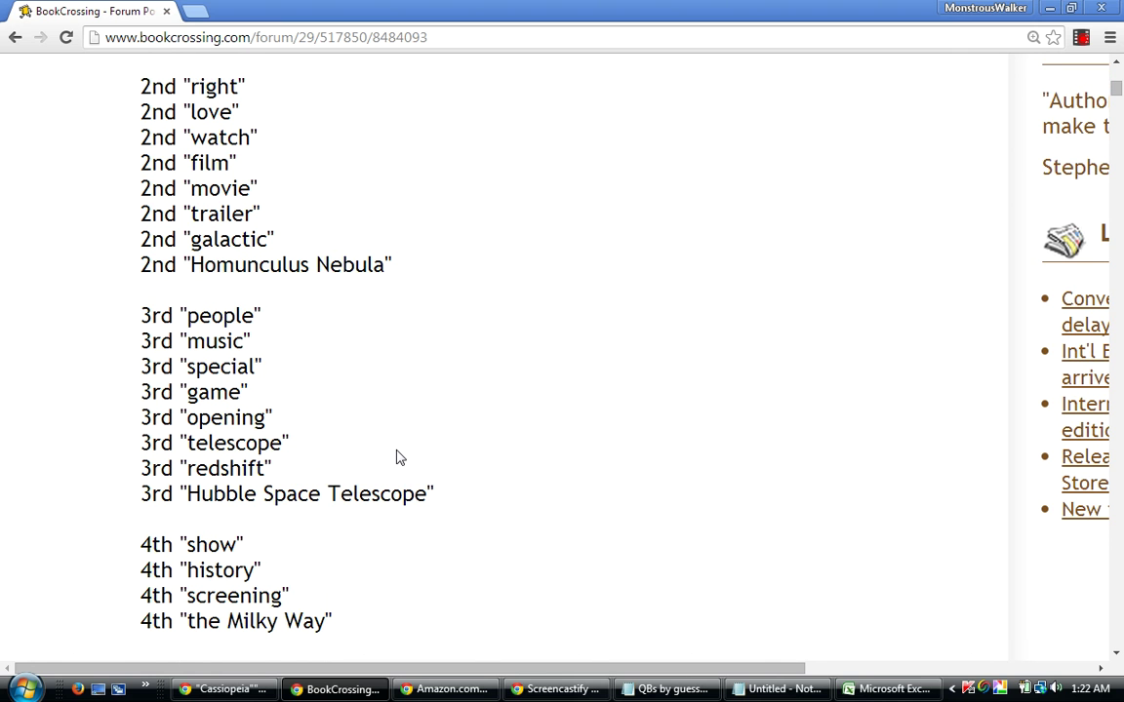
{"action": "scroll", "coordinate": [396, 456], "scroll_direction": "up", "scroll_amount": 1}
{"action": "scroll", "coordinate": [397, 457], "scroll_direction": "up", "scroll_amount": 2}
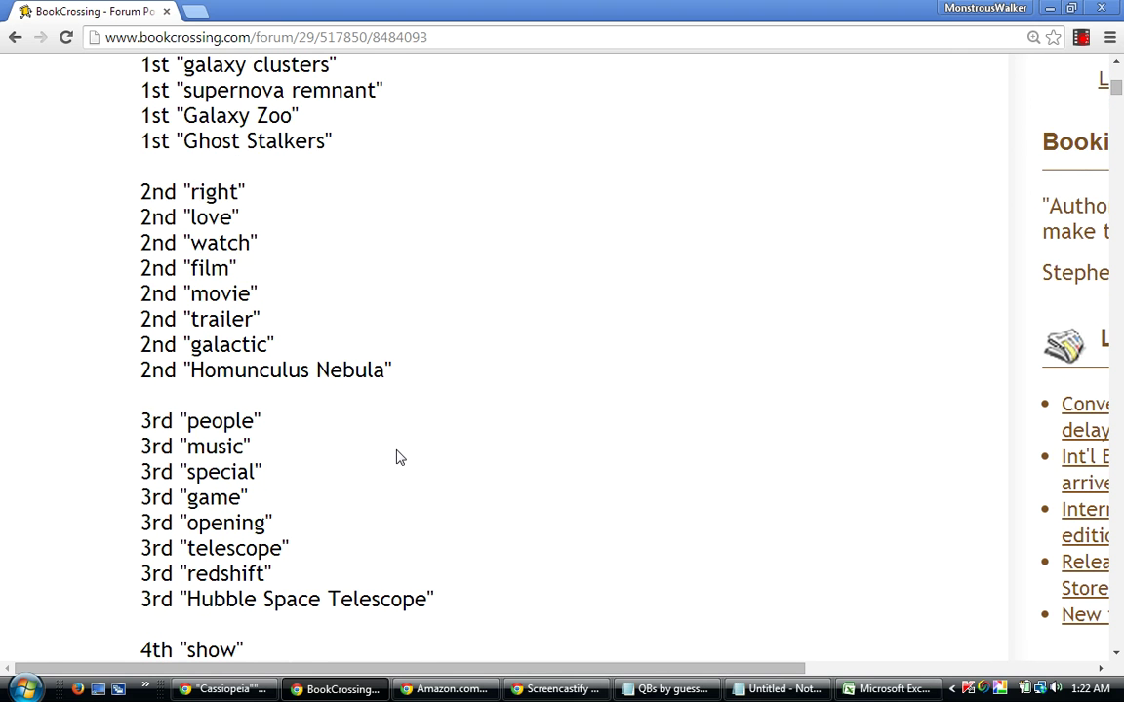
{"action": "scroll", "coordinate": [396, 457], "scroll_direction": "down", "scroll_amount": 6}
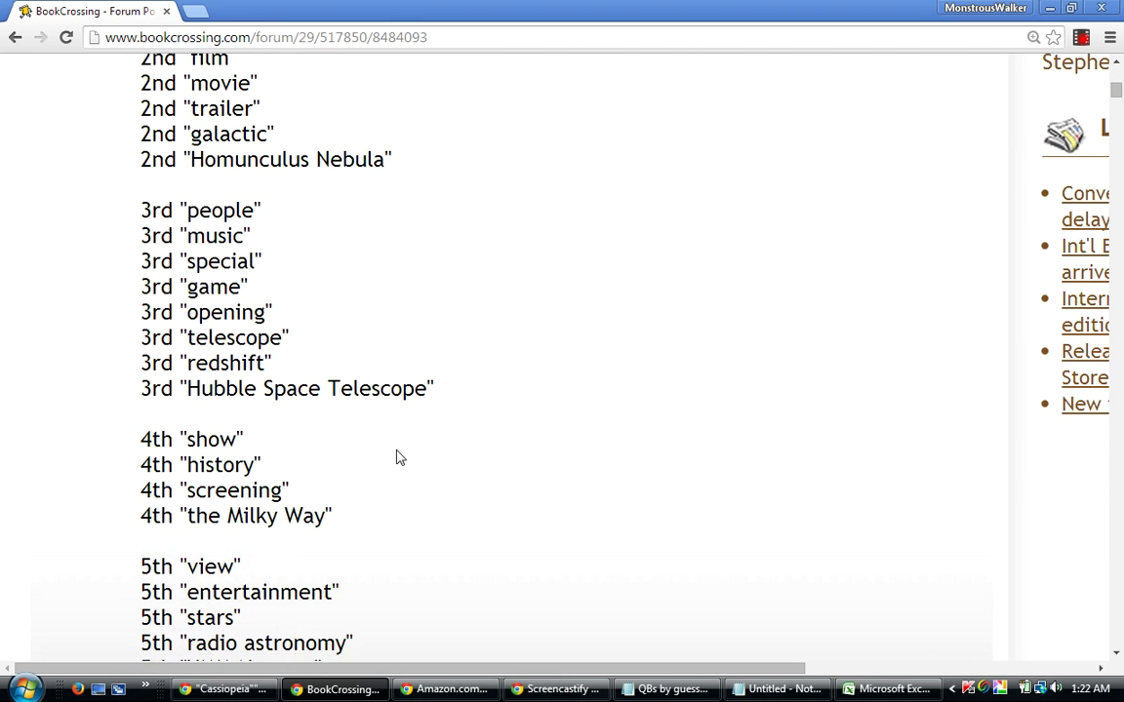
{"action": "scroll", "coordinate": [396, 456], "scroll_direction": "up", "scroll_amount": 2}
{"action": "scroll", "coordinate": [396, 450], "scroll_direction": "down", "scroll_amount": 3}
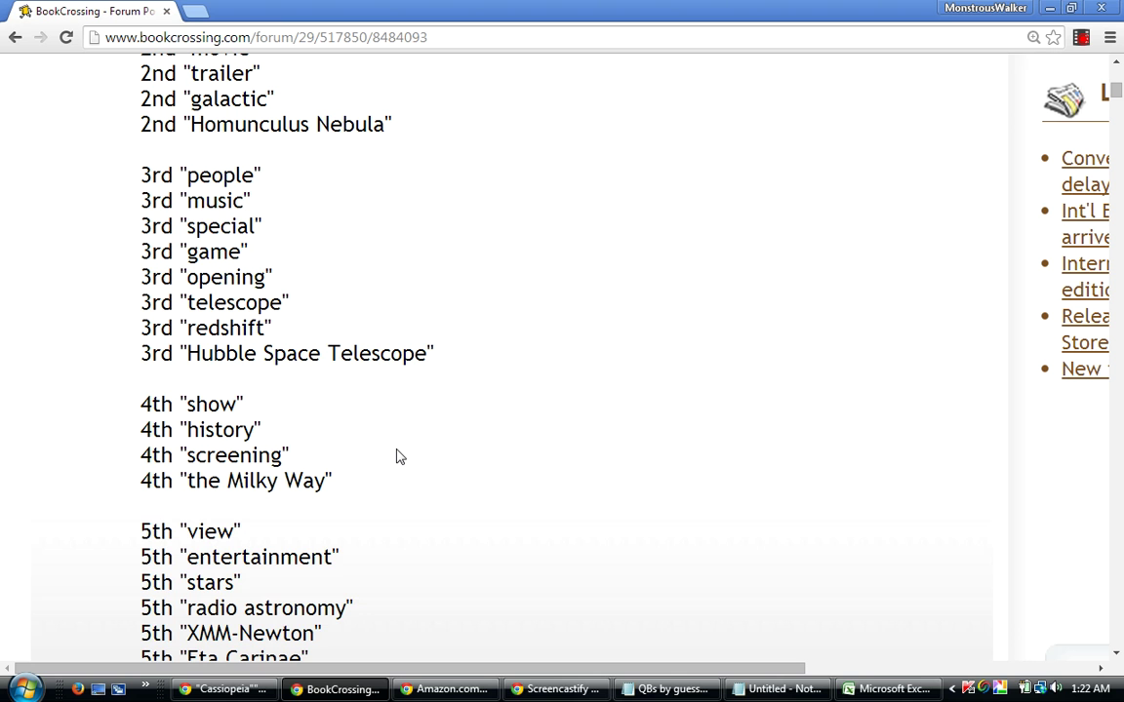
{"action": "scroll", "coordinate": [396, 456], "scroll_direction": "up", "scroll_amount": 4}
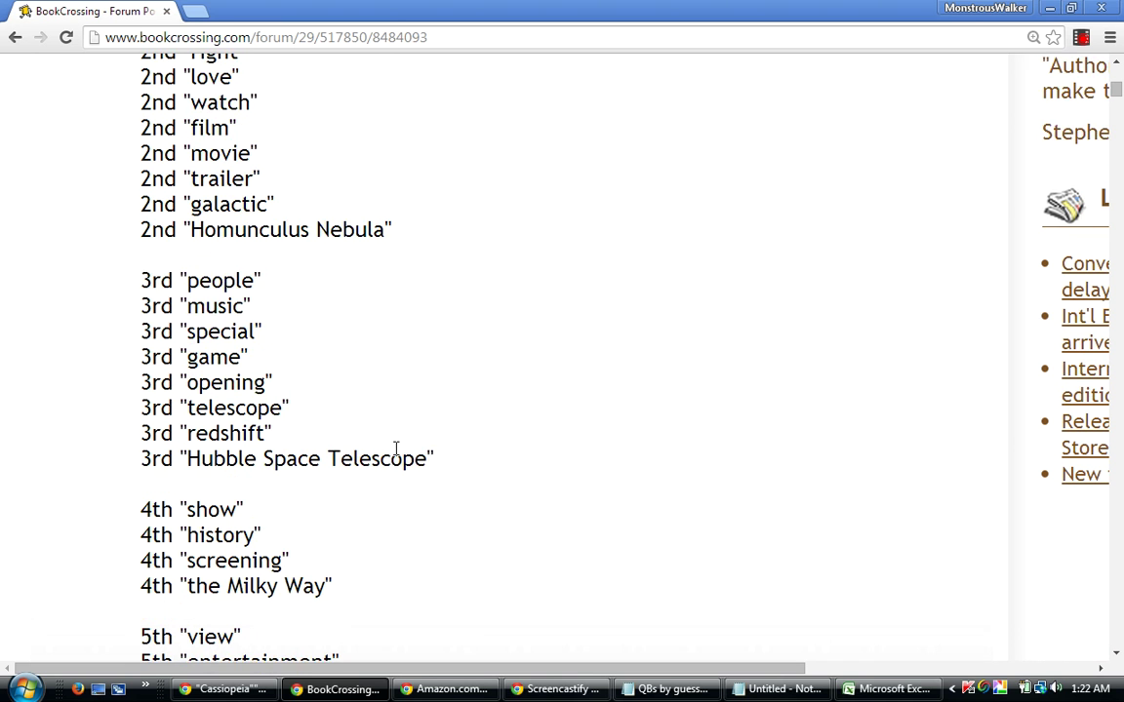
{"action": "scroll", "coordinate": [396, 457], "scroll_direction": "up", "scroll_amount": 3}
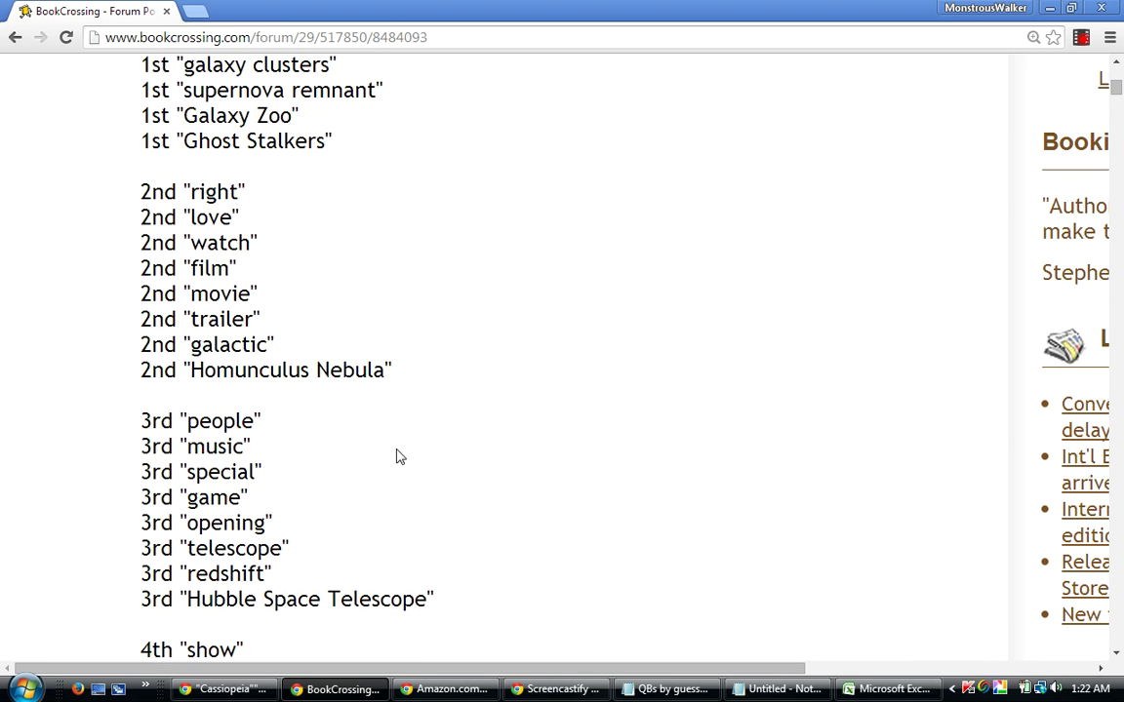
{"action": "scroll", "coordinate": [396, 456], "scroll_direction": "up", "scroll_amount": 1}
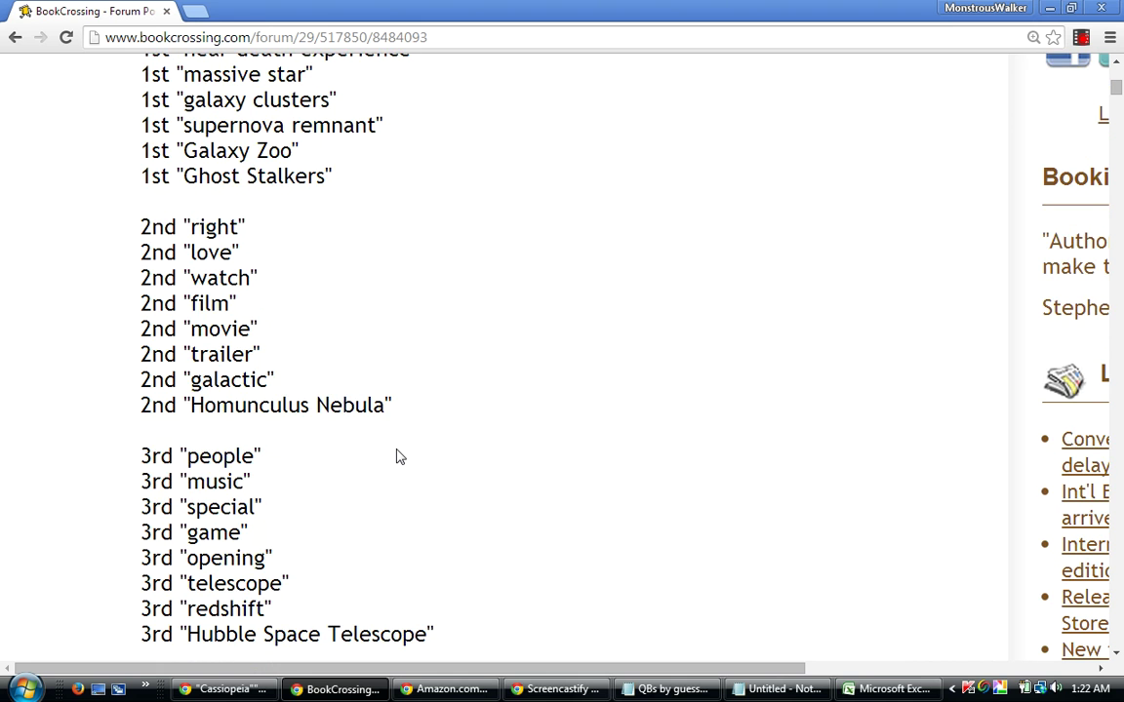
{"action": "scroll", "coordinate": [396, 457], "scroll_direction": "up", "scroll_amount": 1}
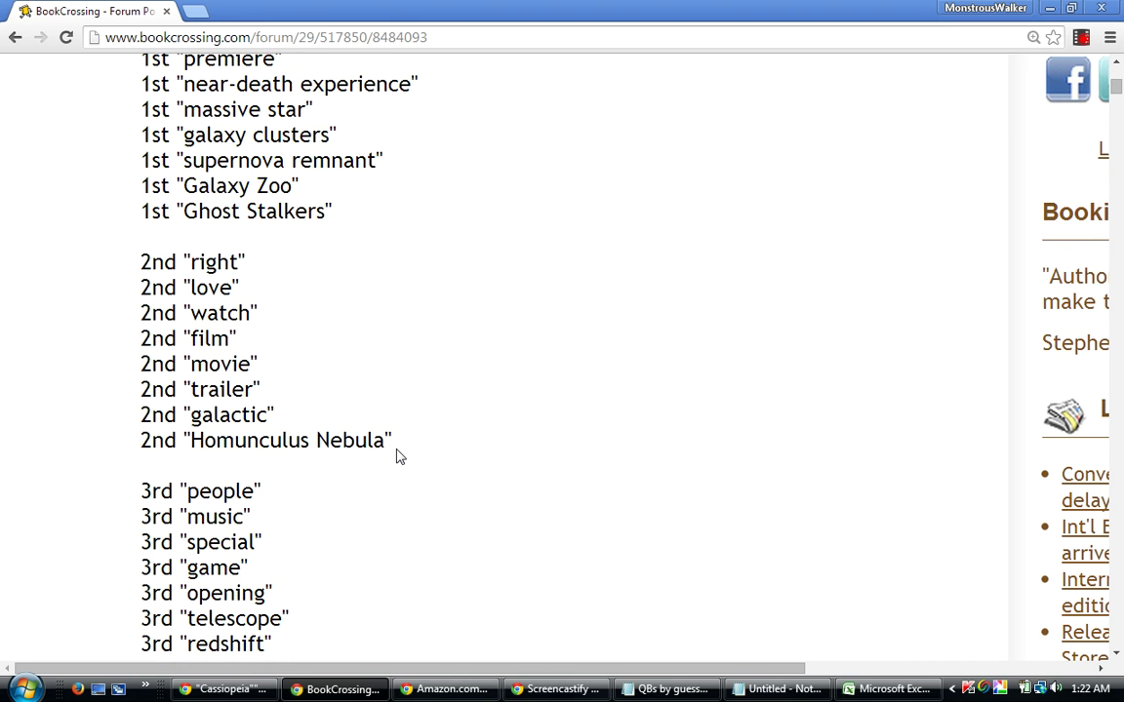
{"action": "scroll", "coordinate": [396, 457], "scroll_direction": "up", "scroll_amount": 1}
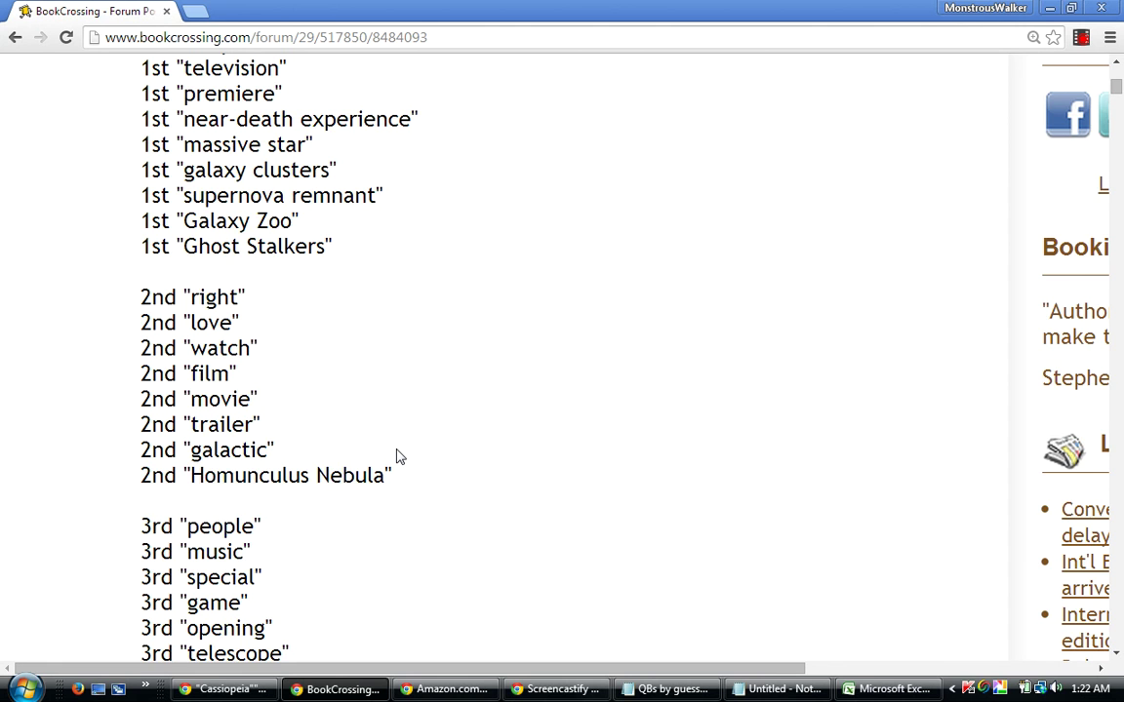
{"action": "scroll", "coordinate": [399, 456], "scroll_direction": "up", "scroll_amount": 1}
{"action": "scroll", "coordinate": [399, 457], "scroll_direction": "up", "scroll_amount": 1}
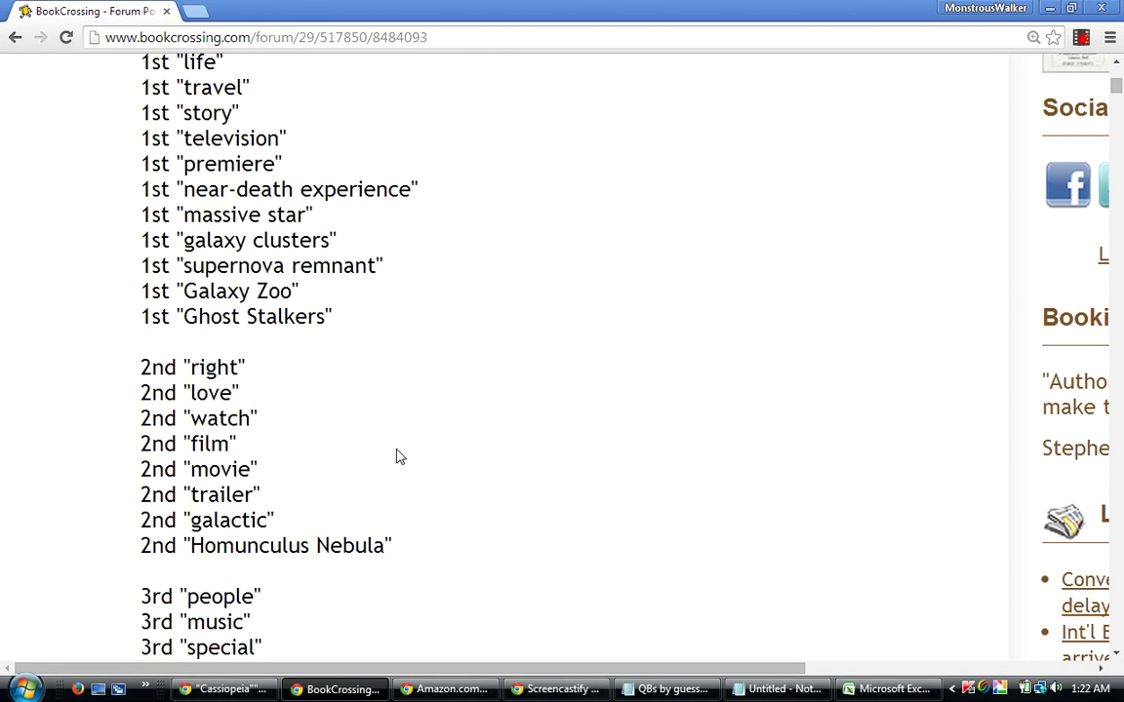
{"action": "scroll", "coordinate": [399, 457], "scroll_direction": "up", "scroll_amount": 2}
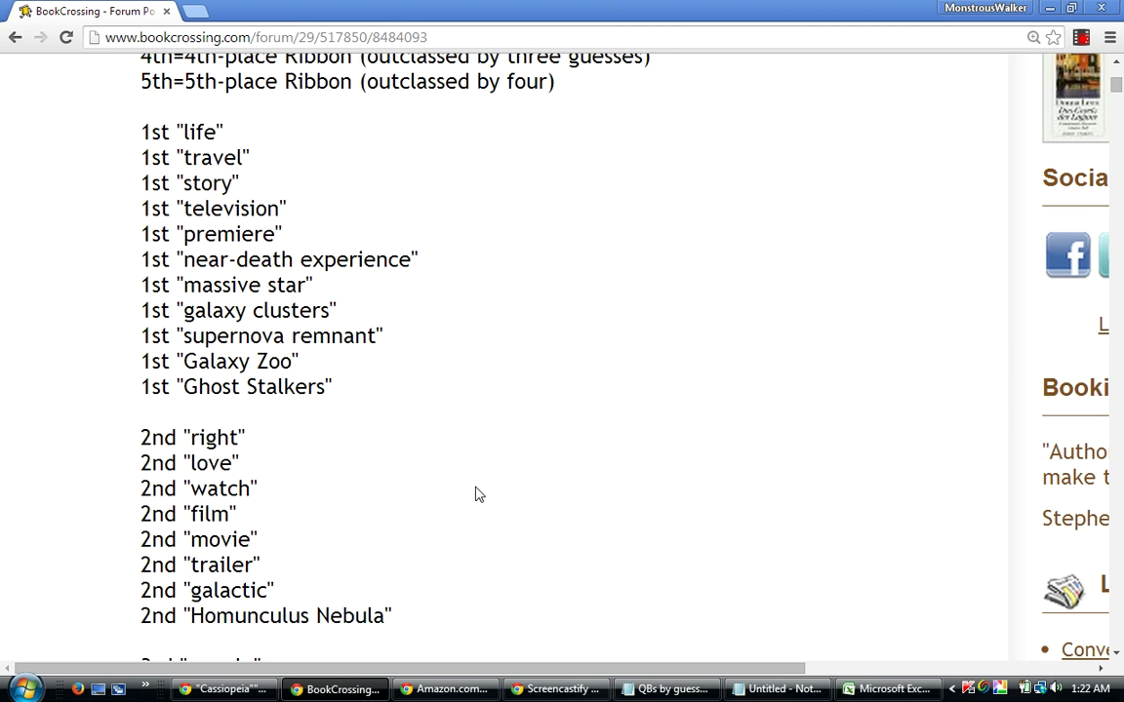
{"action": "scroll", "coordinate": [478, 495], "scroll_direction": "down", "scroll_amount": 1}
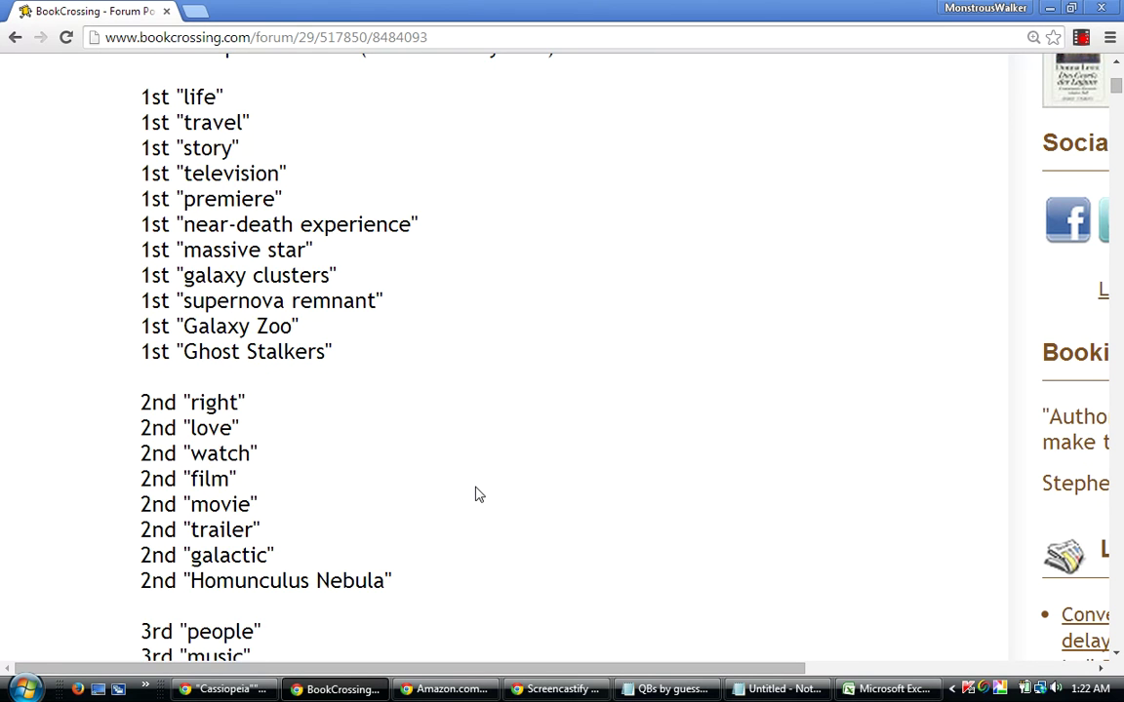
{"action": "scroll", "coordinate": [478, 495], "scroll_direction": "down", "scroll_amount": 1}
{"action": "scroll", "coordinate": [478, 495], "scroll_direction": "down", "scroll_amount": 3}
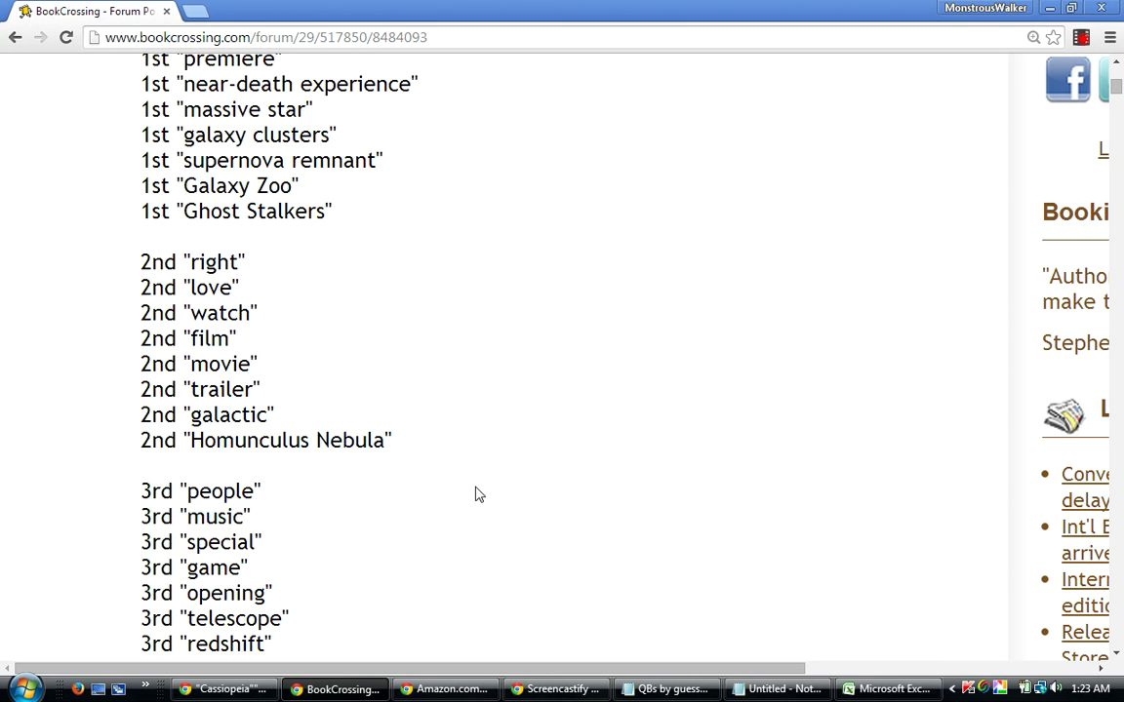
{"action": "scroll", "coordinate": [478, 495], "scroll_direction": "up", "scroll_amount": 1}
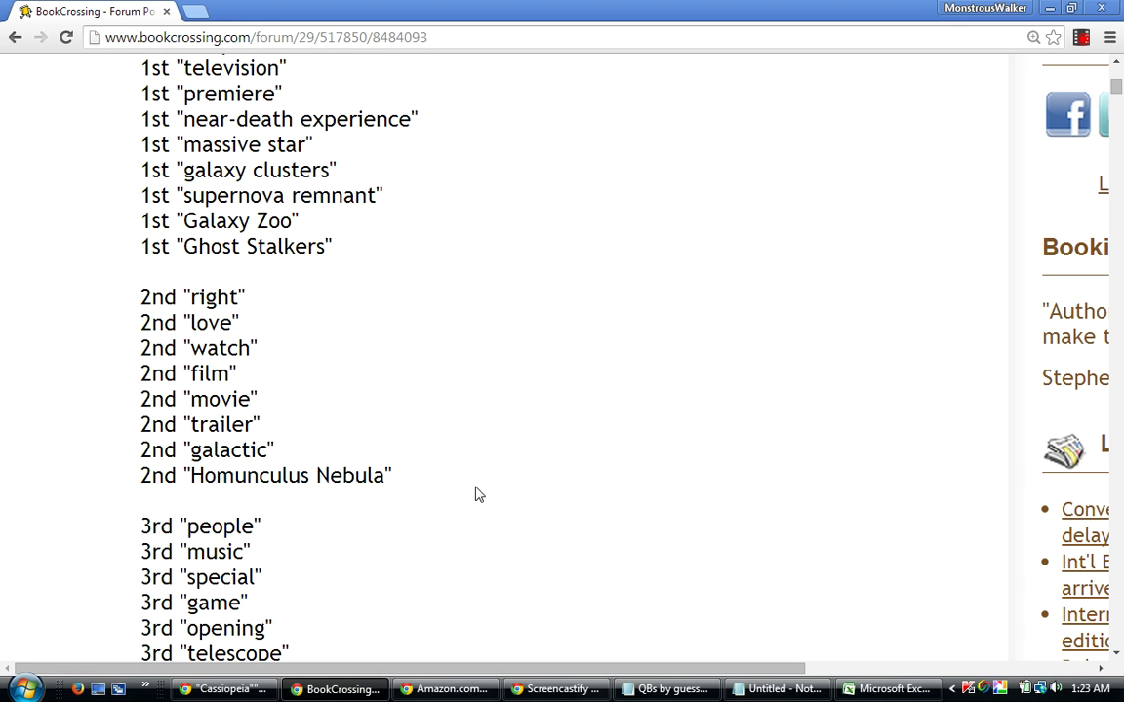
{"action": "scroll", "coordinate": [478, 495], "scroll_direction": "up", "scroll_amount": 1}
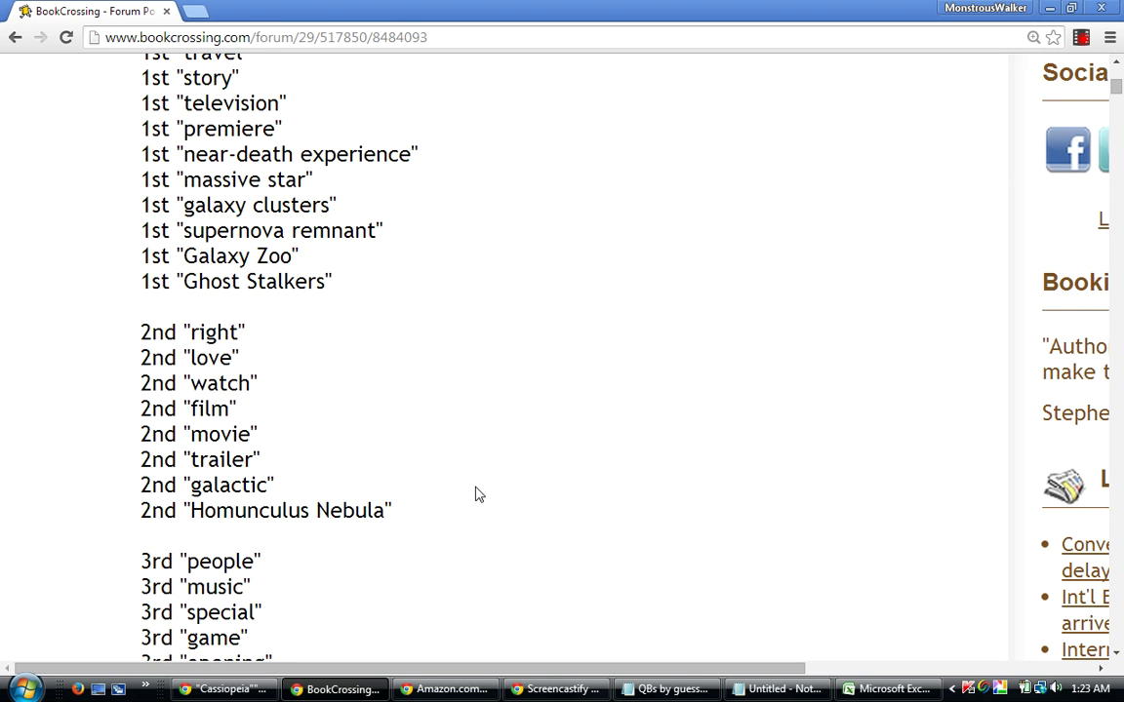
{"action": "scroll", "coordinate": [478, 494], "scroll_direction": "up", "scroll_amount": 1}
{"action": "scroll", "coordinate": [478, 494], "scroll_direction": "down", "scroll_amount": 1}
{"action": "scroll", "coordinate": [478, 495], "scroll_direction": "down", "scroll_amount": 1}
{"action": "scroll", "coordinate": [478, 495], "scroll_direction": "up", "scroll_amount": 1}
{"action": "scroll", "coordinate": [478, 495], "scroll_direction": "up", "scroll_amount": 4}
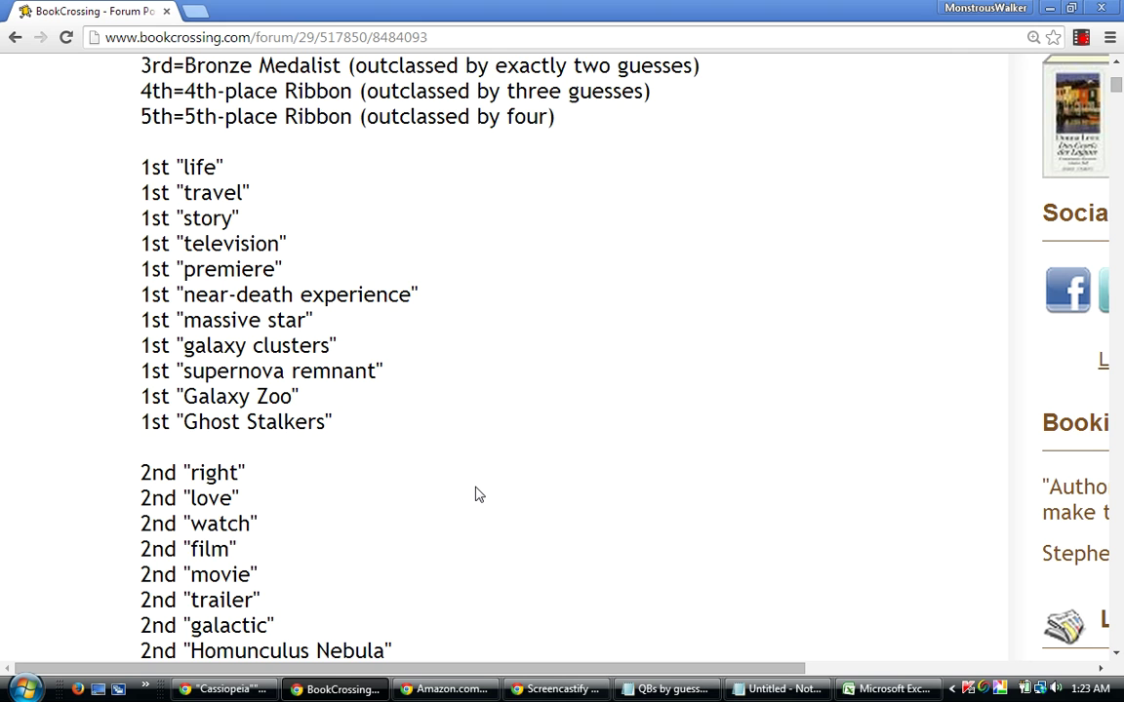
{"action": "scroll", "coordinate": [478, 494], "scroll_direction": "down", "scroll_amount": 2}
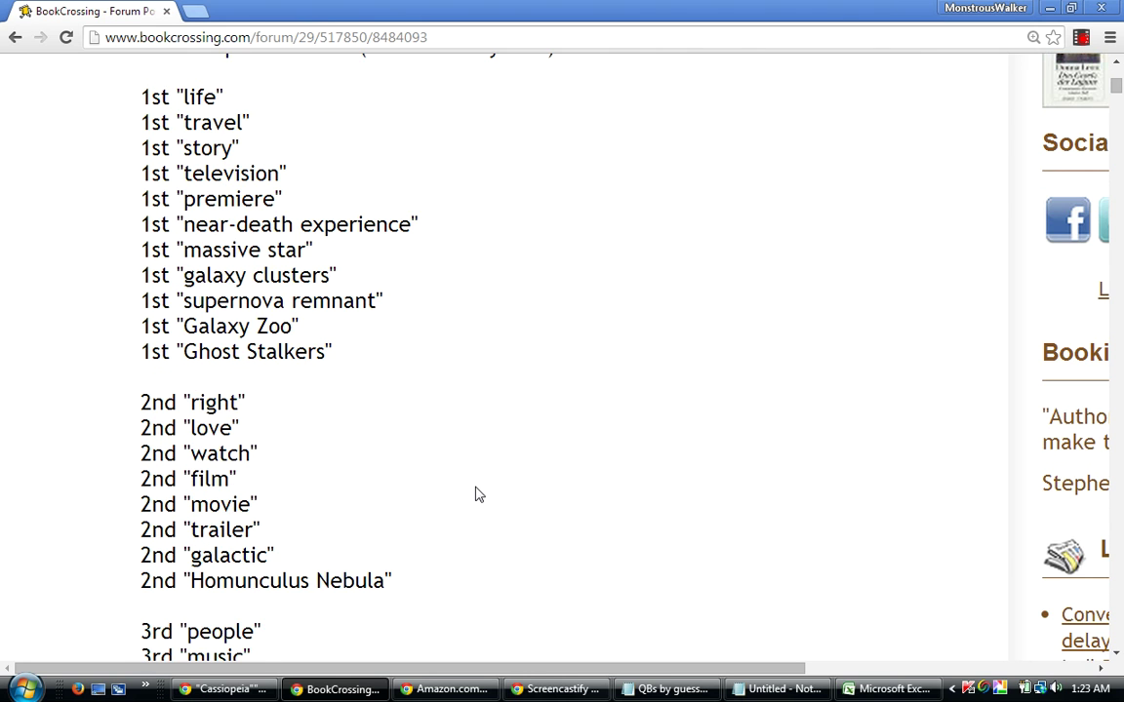
{"action": "scroll", "coordinate": [478, 495], "scroll_direction": "down", "scroll_amount": 1}
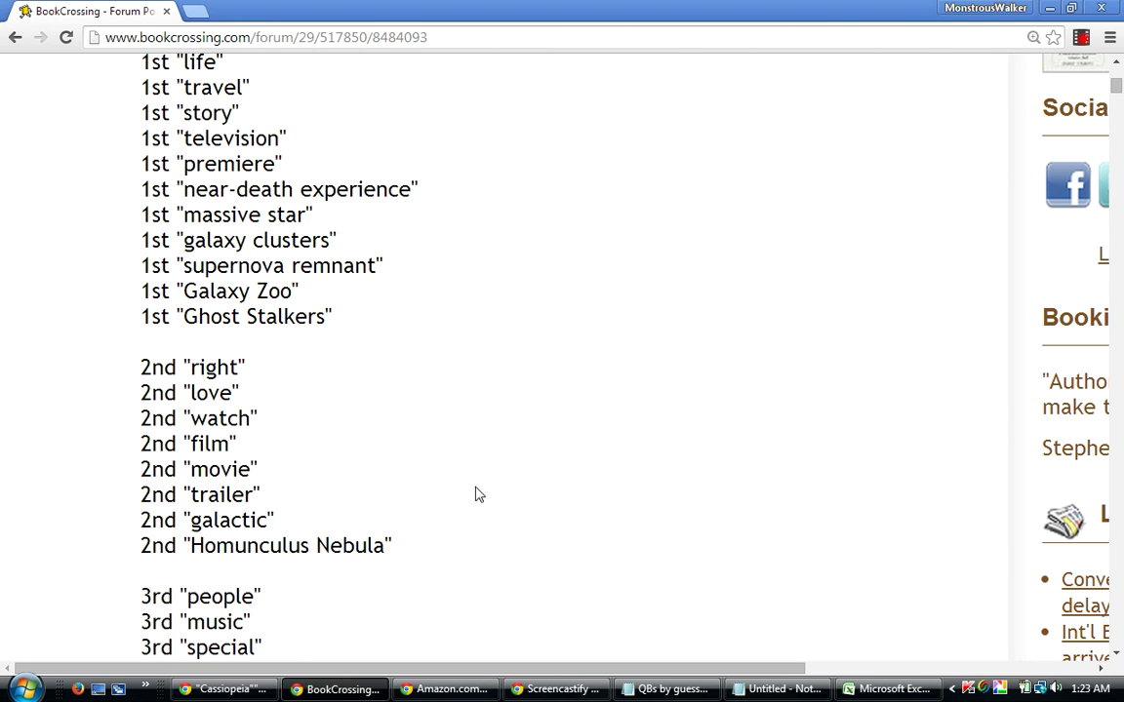
{"action": "scroll", "coordinate": [478, 494], "scroll_direction": "down", "scroll_amount": 2}
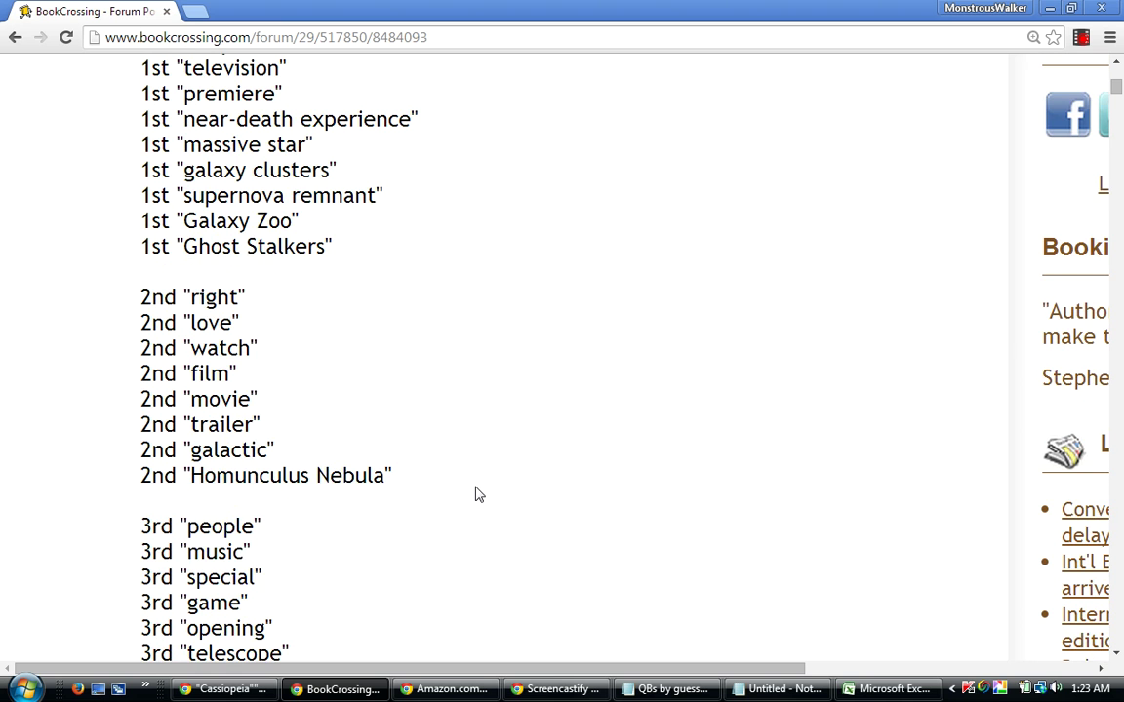
{"action": "scroll", "coordinate": [478, 494], "scroll_direction": "down", "scroll_amount": 2}
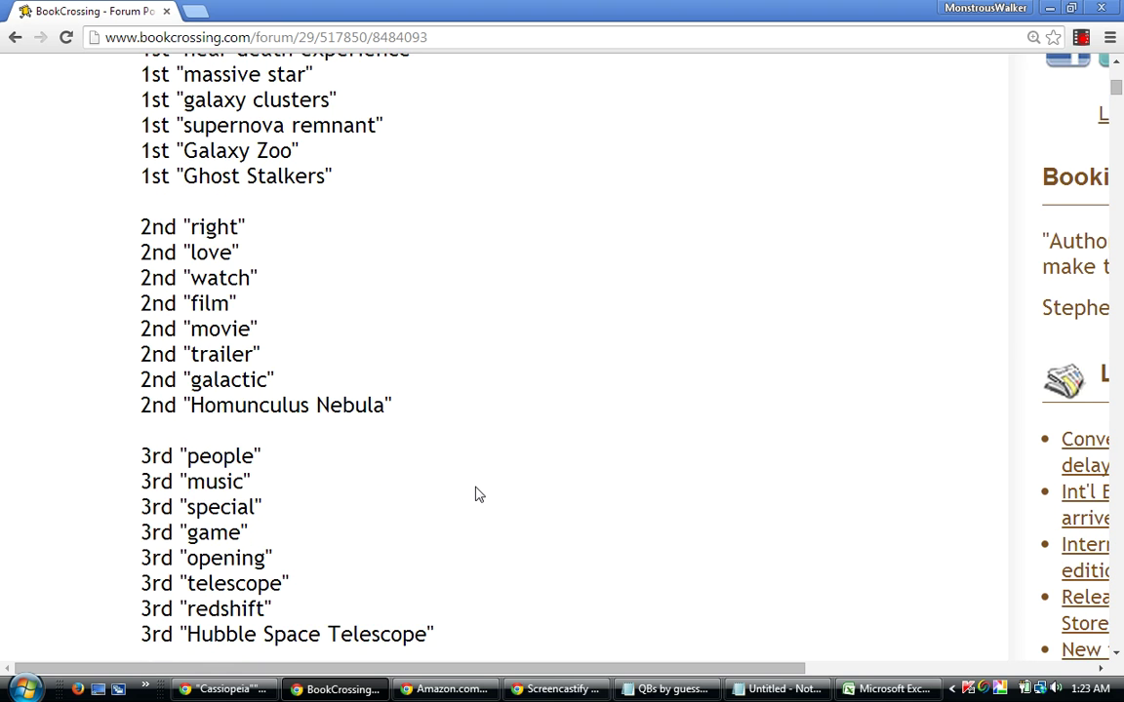
{"action": "scroll", "coordinate": [478, 494], "scroll_direction": "down", "scroll_amount": 2}
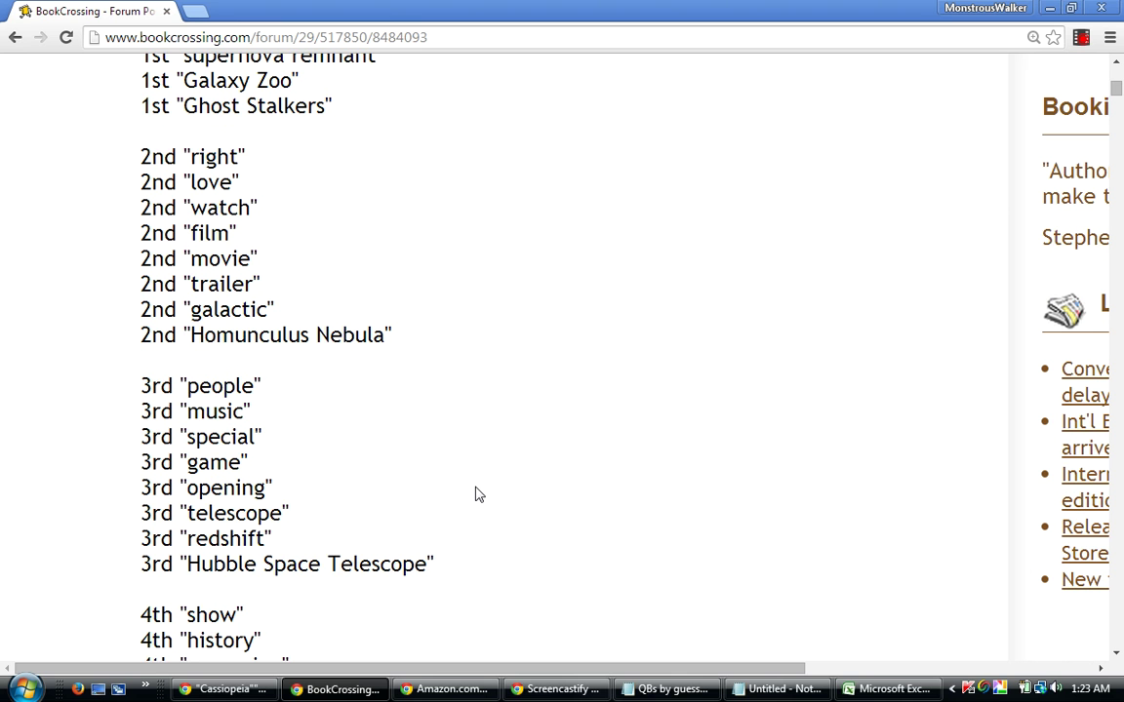
{"action": "scroll", "coordinate": [478, 495], "scroll_direction": "down", "scroll_amount": 5}
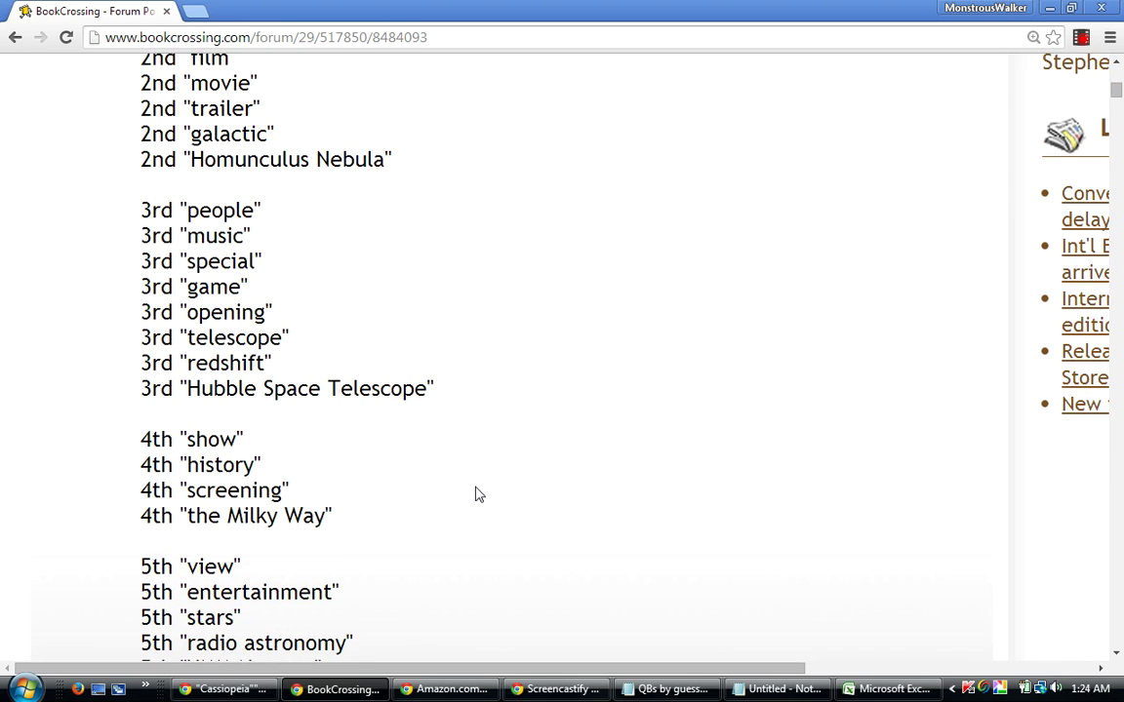
{"action": "scroll", "coordinate": [478, 494], "scroll_direction": "down", "scroll_amount": 3}
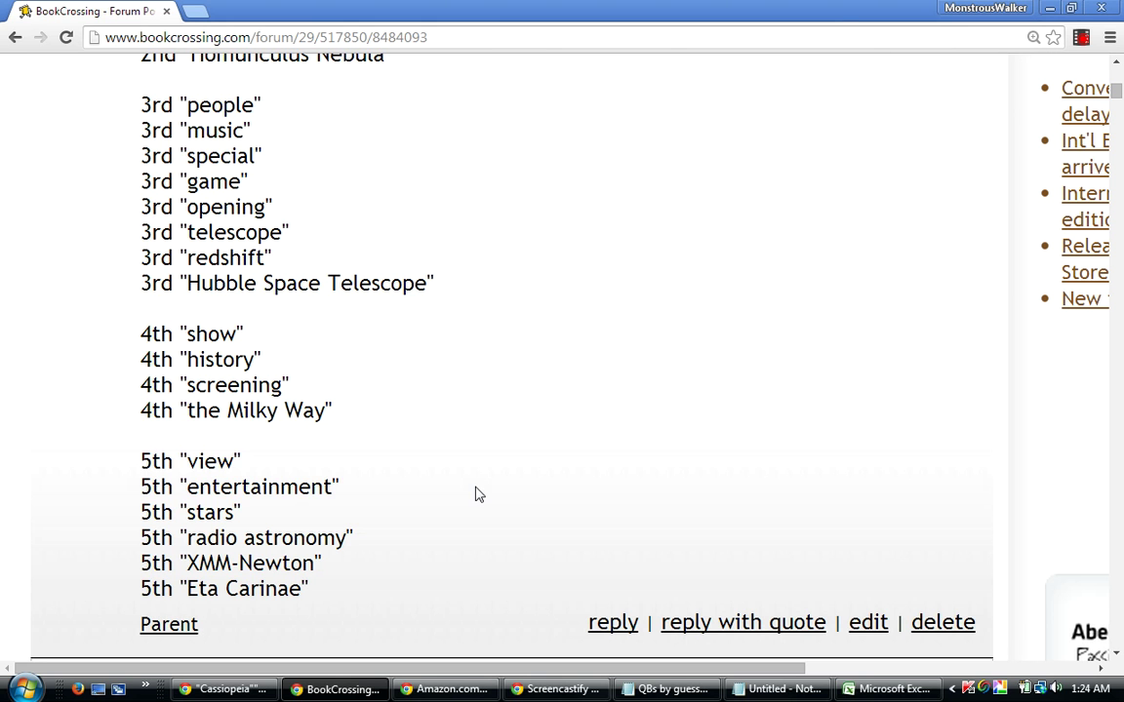
{"action": "scroll", "coordinate": [478, 495], "scroll_direction": "down", "scroll_amount": 1}
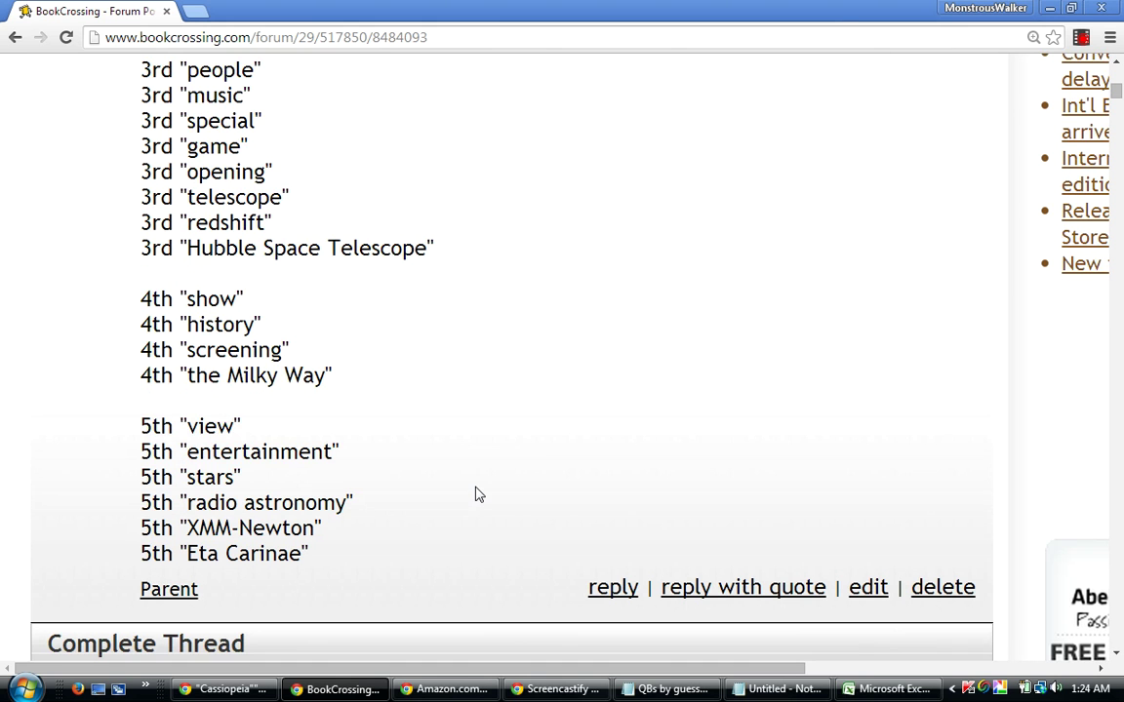
{"action": "scroll", "coordinate": [478, 495], "scroll_direction": "up", "scroll_amount": 4}
{"action": "scroll", "coordinate": [478, 495], "scroll_direction": "up", "scroll_amount": 4}
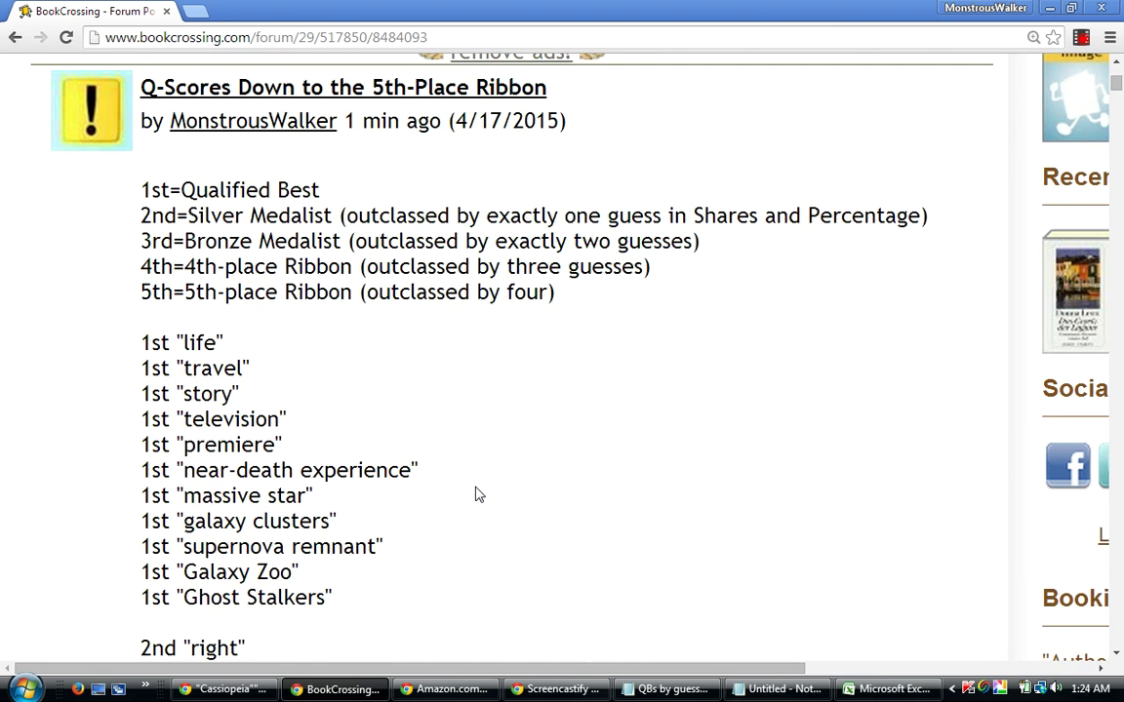
{"action": "scroll", "coordinate": [478, 495], "scroll_direction": "up", "scroll_amount": 1}
{"action": "scroll", "coordinate": [478, 495], "scroll_direction": "up", "scroll_amount": 3}
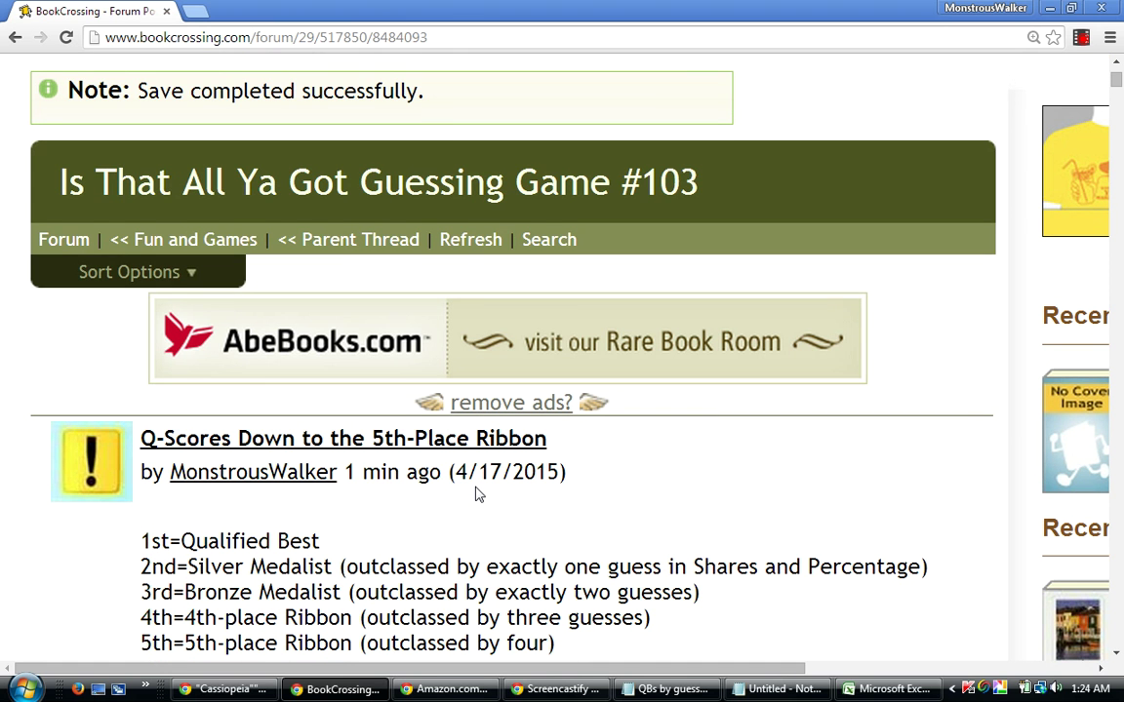
Go to the parent thread and scroll its Complete Thread list down to the Q-Scores post and back.
{"action": "left_click", "coordinate": [368, 247]}
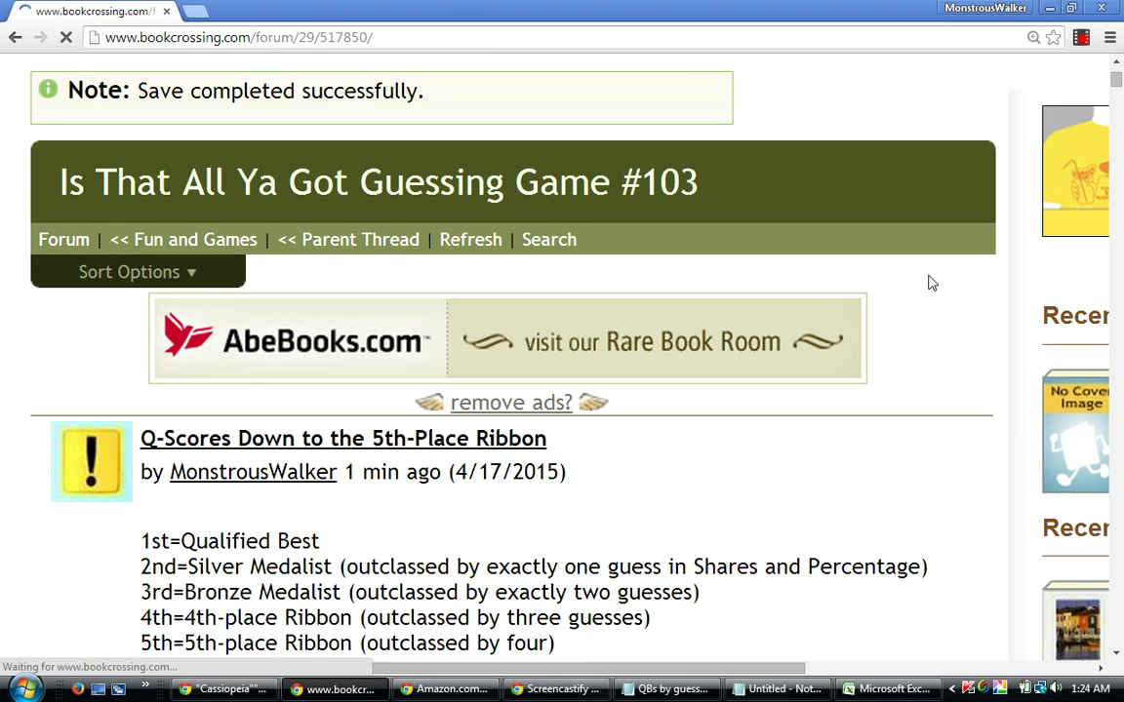
{"action": "scroll", "coordinate": [930, 283], "scroll_direction": "down", "scroll_amount": 3}
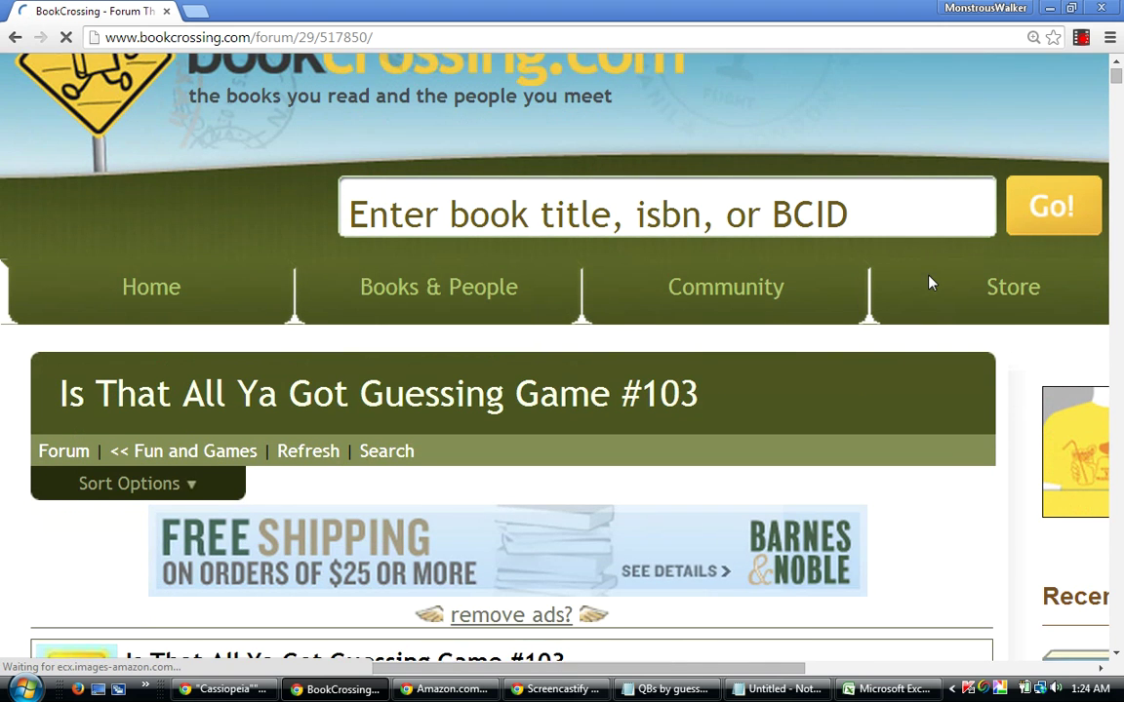
{"action": "scroll", "coordinate": [930, 283], "scroll_direction": "down", "scroll_amount": 3}
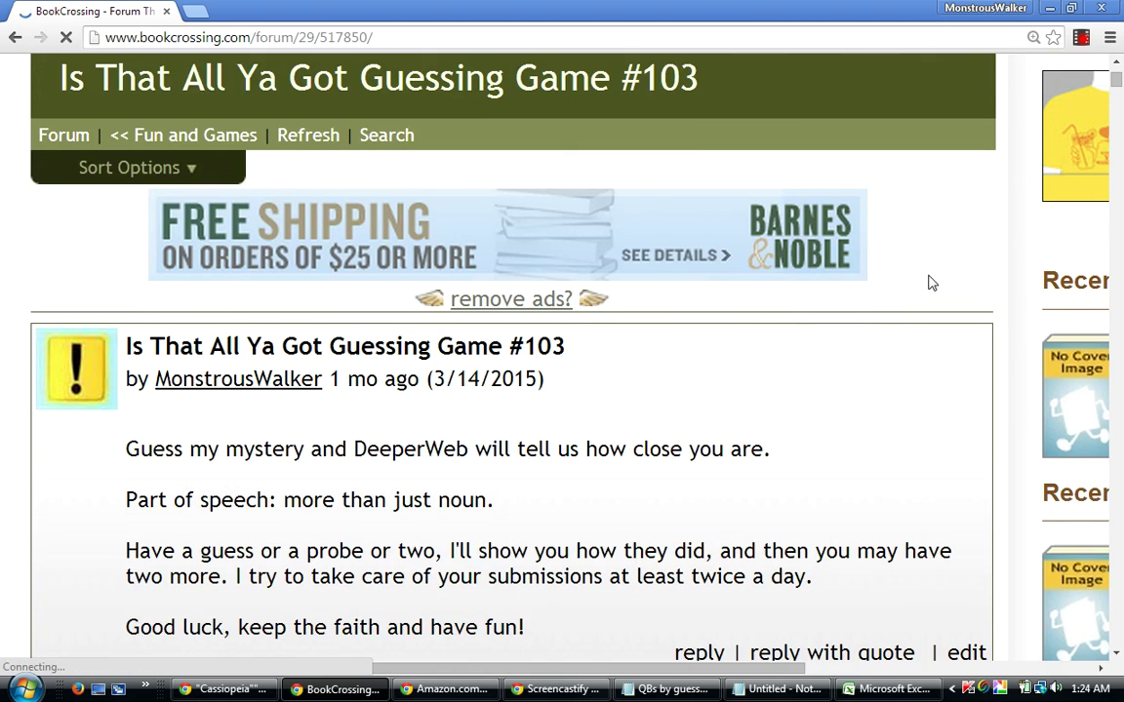
{"action": "scroll", "coordinate": [930, 283], "scroll_direction": "down", "scroll_amount": 3}
{"action": "scroll", "coordinate": [930, 283], "scroll_direction": "down", "scroll_amount": 1}
{"action": "scroll", "coordinate": [930, 283], "scroll_direction": "down", "scroll_amount": 3}
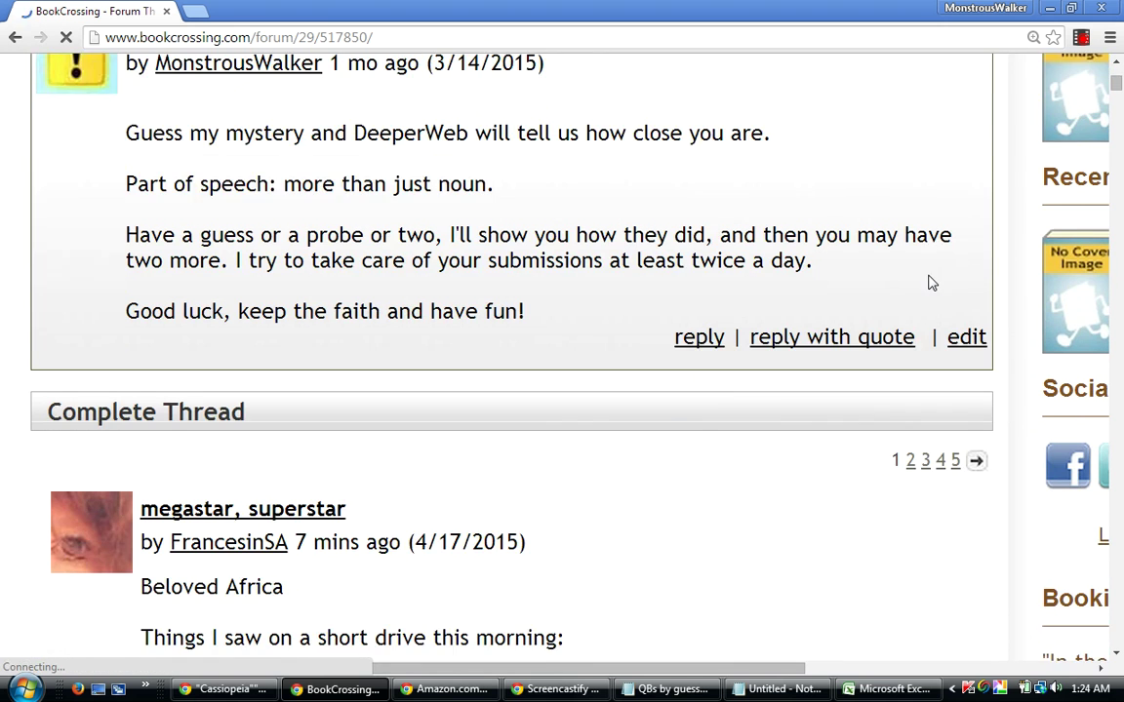
{"action": "scroll", "coordinate": [929, 283], "scroll_direction": "down", "scroll_amount": 1}
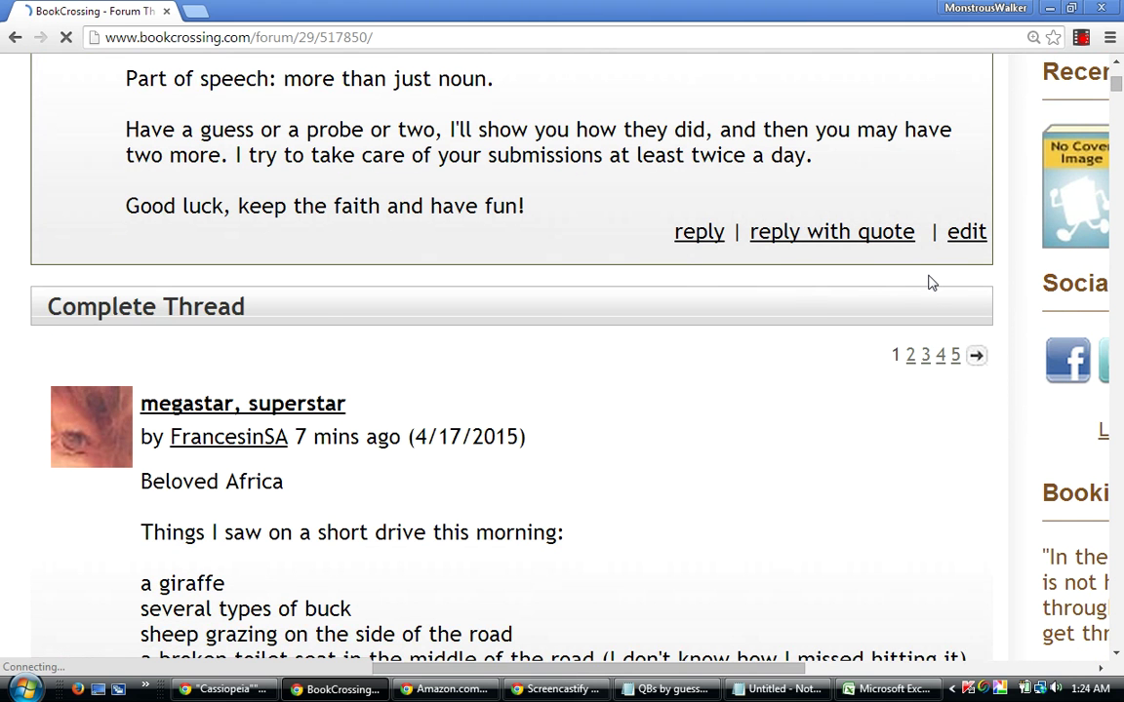
{"action": "scroll", "coordinate": [929, 283], "scroll_direction": "down", "scroll_amount": 4}
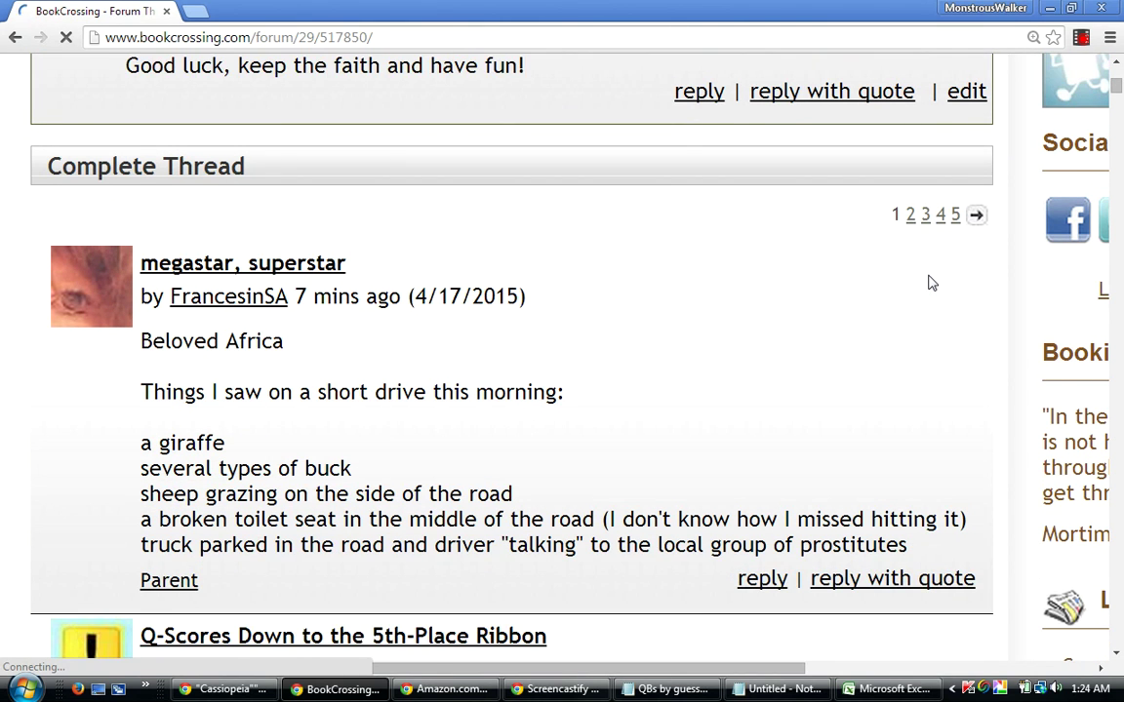
{"action": "scroll", "coordinate": [932, 282], "scroll_direction": "down", "scroll_amount": 1}
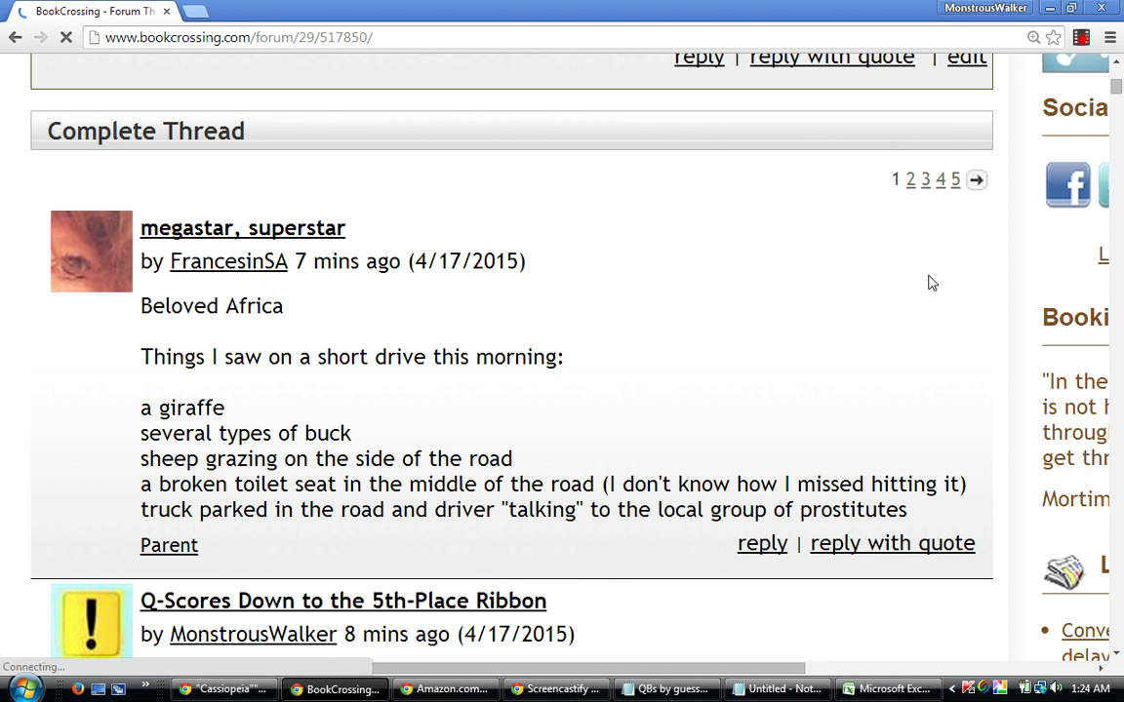
{"action": "scroll", "coordinate": [930, 283], "scroll_direction": "down", "scroll_amount": 20}
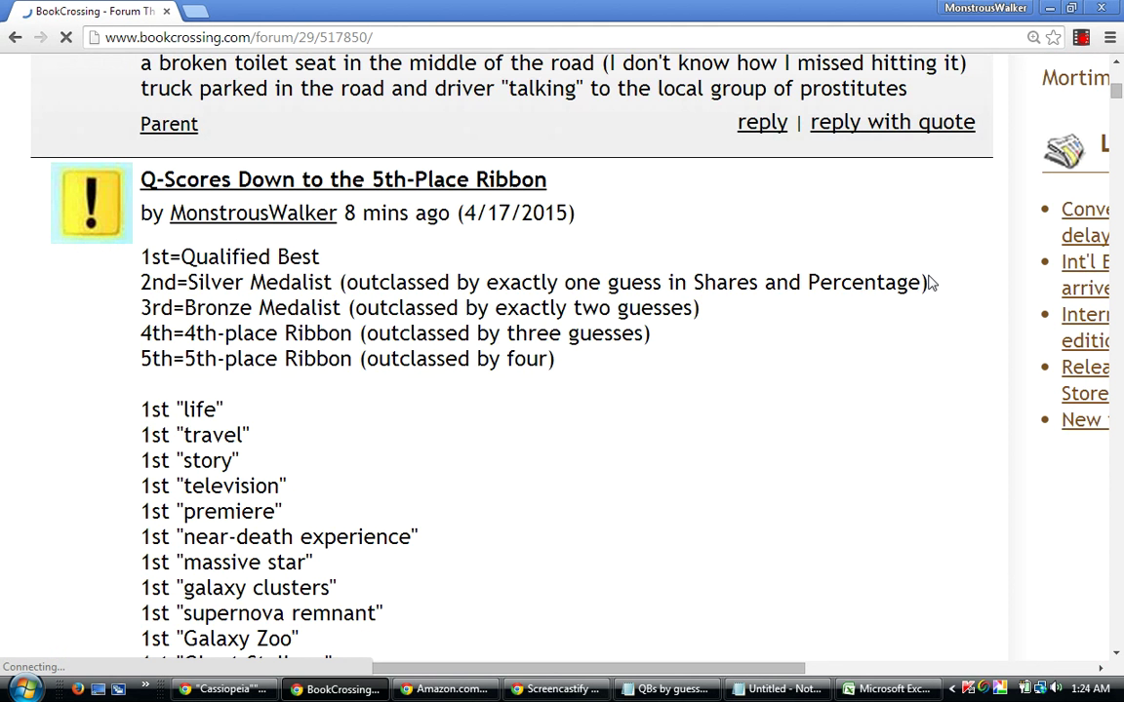
{"action": "scroll", "coordinate": [930, 283], "scroll_direction": "down", "scroll_amount": 17}
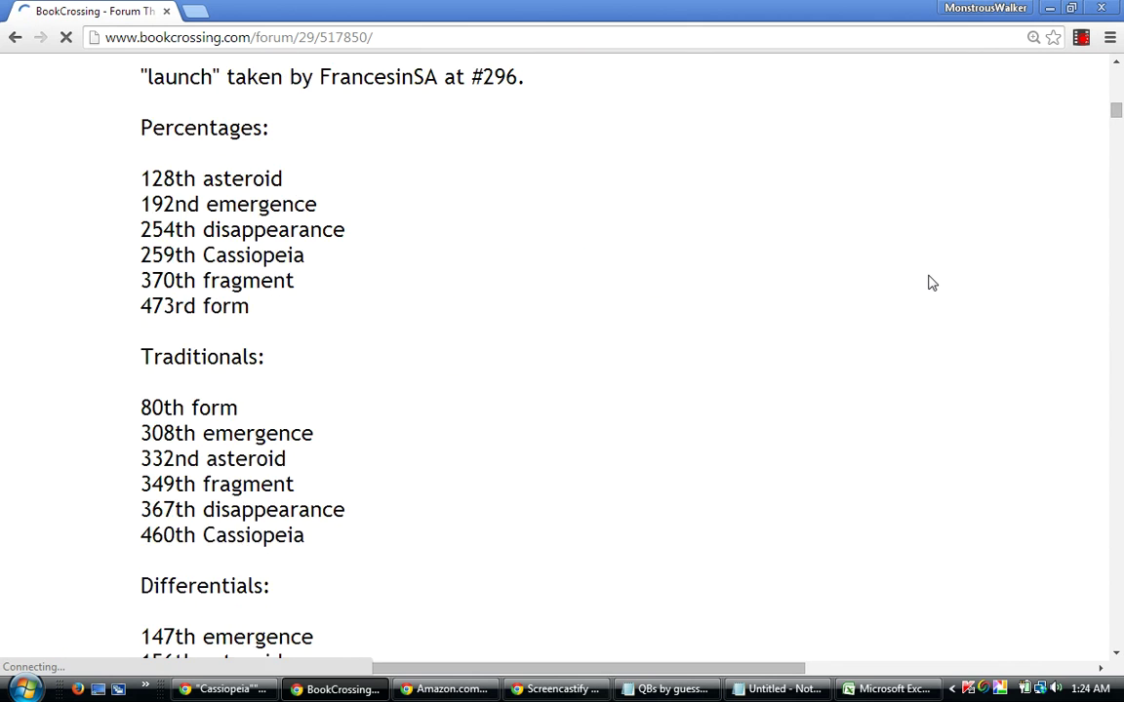
{"action": "scroll", "coordinate": [929, 283], "scroll_direction": "down", "scroll_amount": 15}
{"action": "scroll", "coordinate": [929, 283], "scroll_direction": "up", "scroll_amount": 16}
{"action": "scroll", "coordinate": [929, 283], "scroll_direction": "up", "scroll_amount": 20}
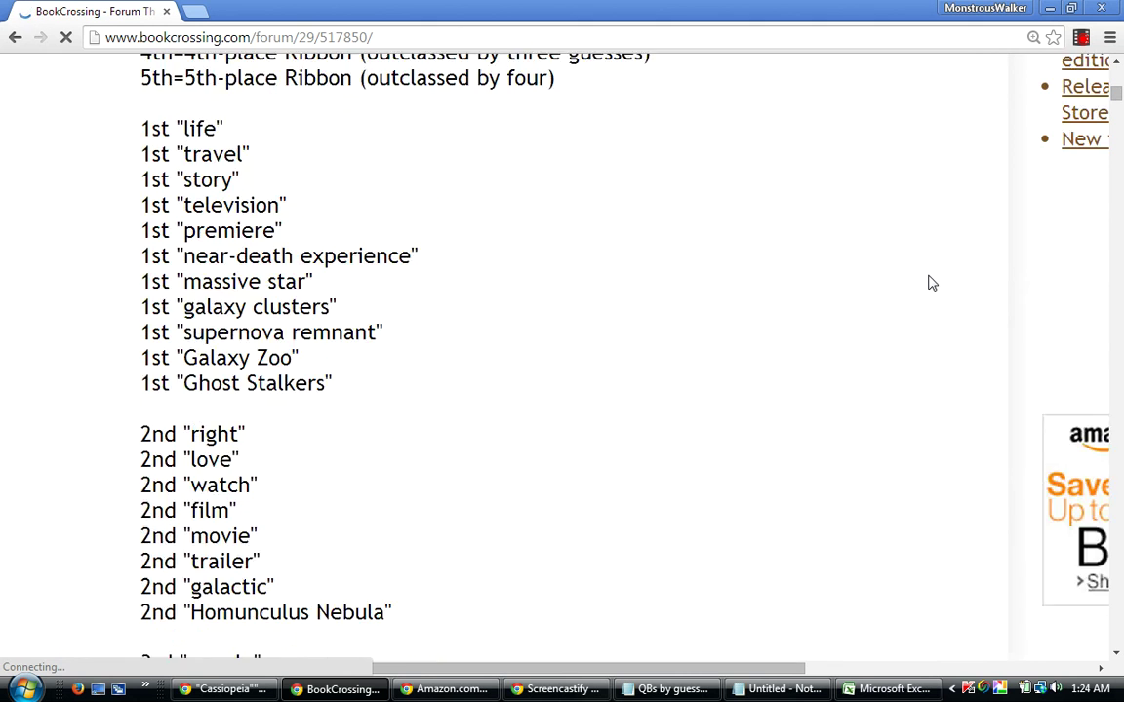
{"action": "scroll", "coordinate": [929, 282], "scroll_direction": "up", "scroll_amount": 18}
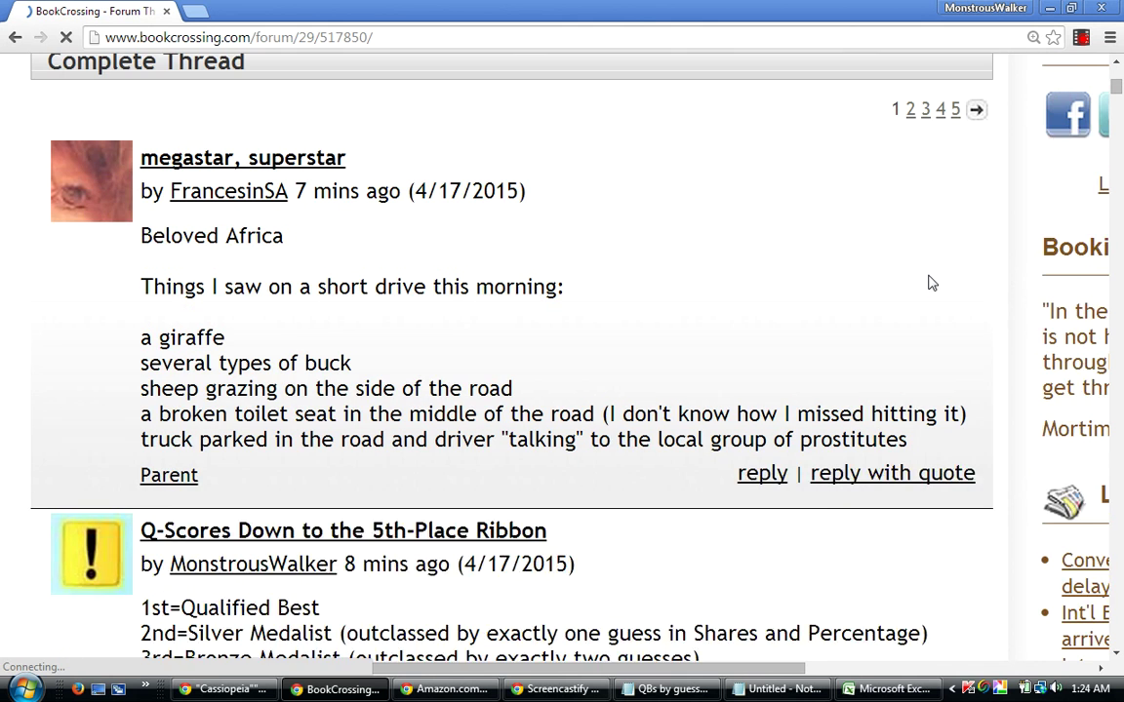
{"action": "scroll", "coordinate": [930, 283], "scroll_direction": "up", "scroll_amount": 1}
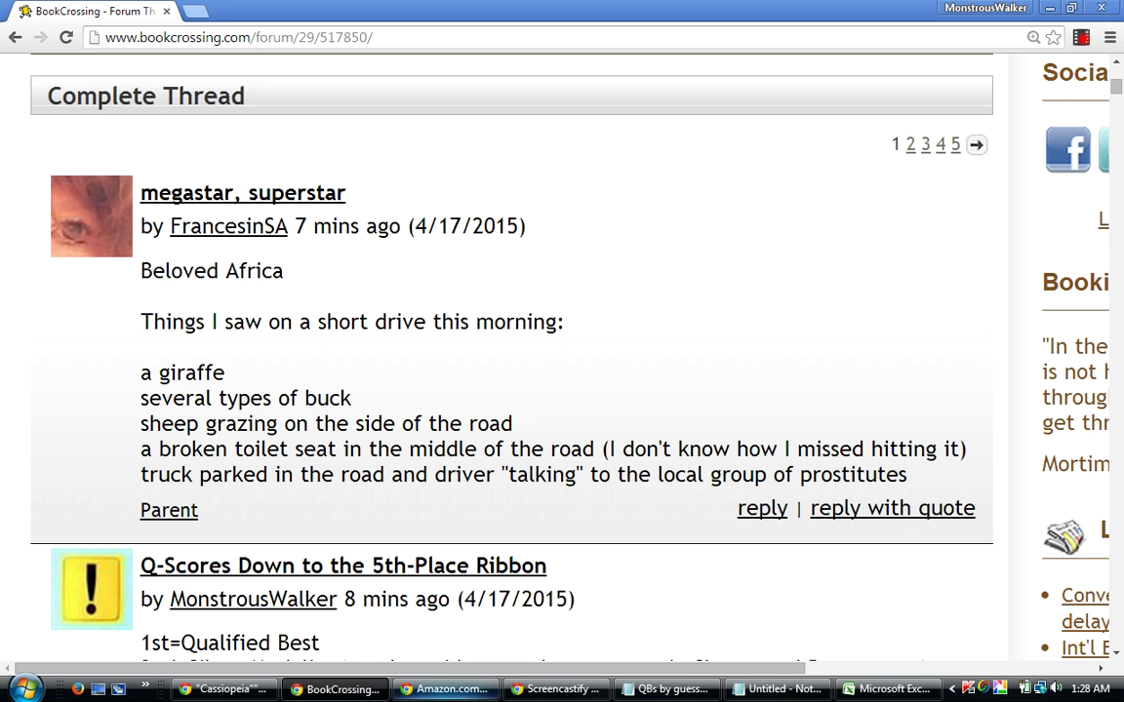
Bring up the Amazon Kindle page for 'Monstrous', briefly minimizing and restoring it.
{"action": "left_click", "coordinate": [403, 690]}
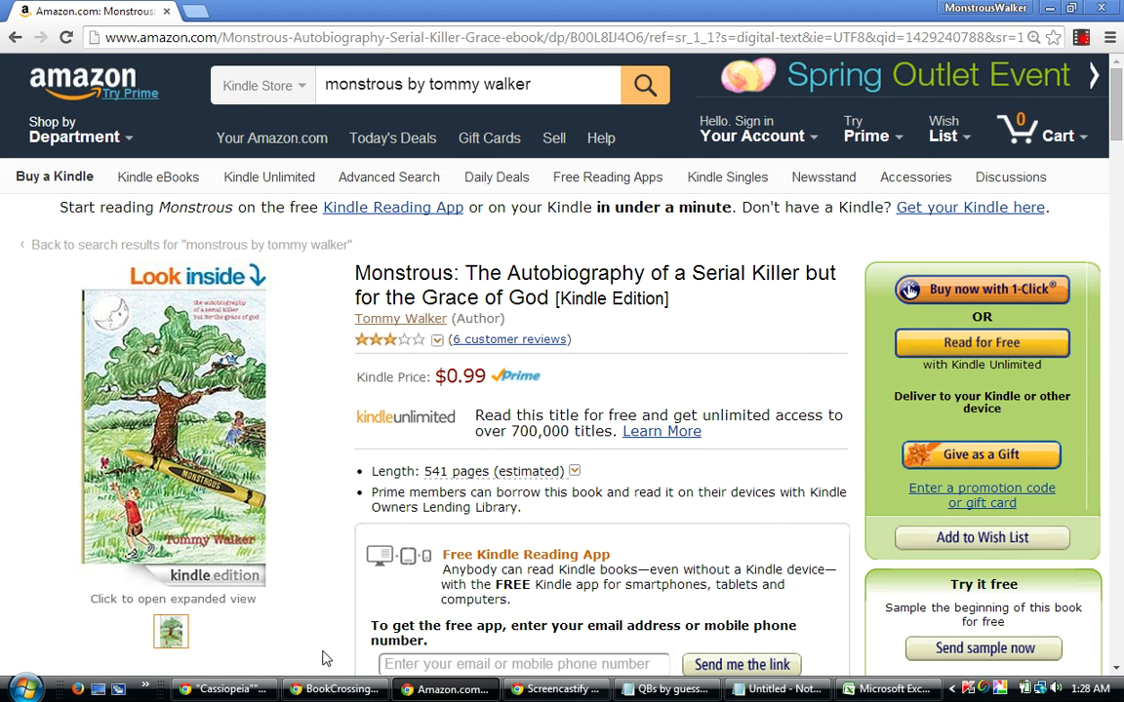
{"action": "mouse_move", "coordinate": [396, 692]}
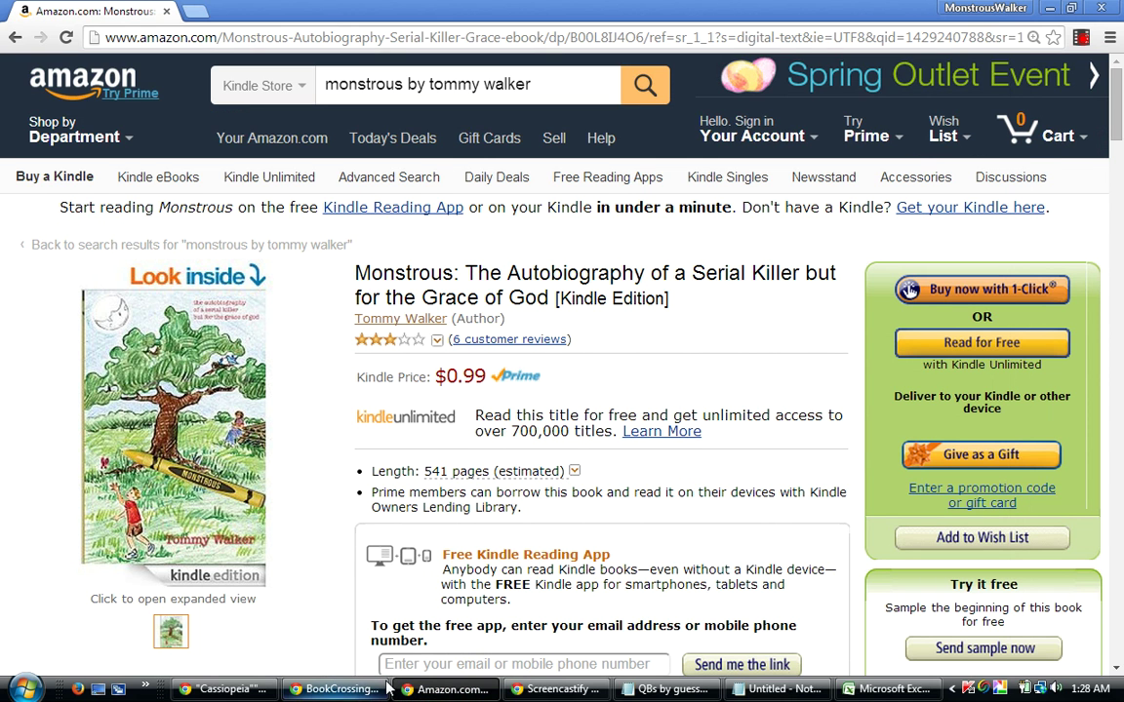
{"action": "left_click", "coordinate": [451, 693]}
{"action": "left_click", "coordinate": [450, 692]}
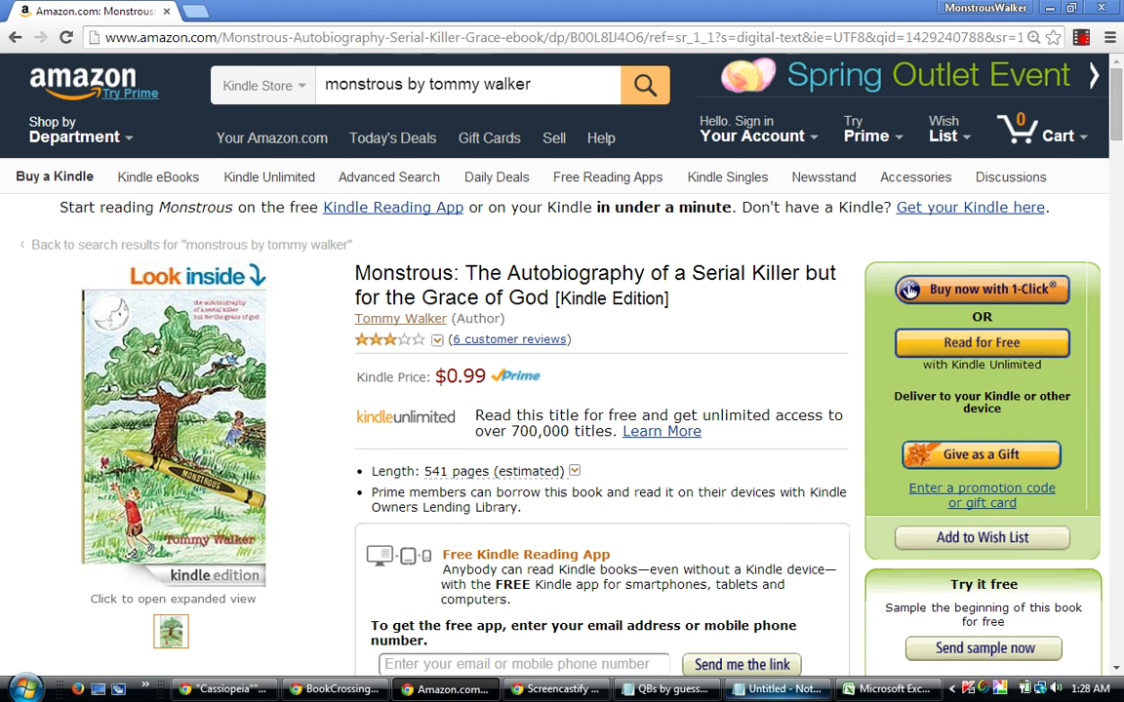
Select and delete all the old guessing-game lists in Notepad.
{"action": "left_click", "coordinate": [780, 689]}
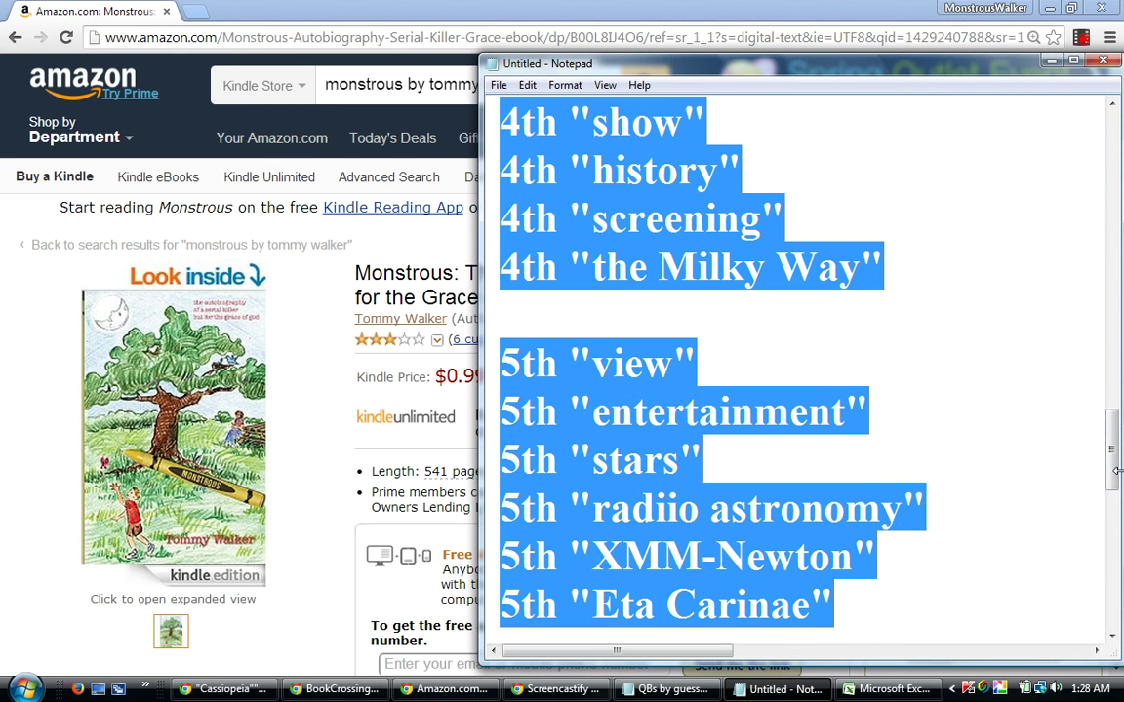
{"action": "scroll", "coordinate": [1098, 585], "scroll_direction": "down", "scroll_amount": 6}
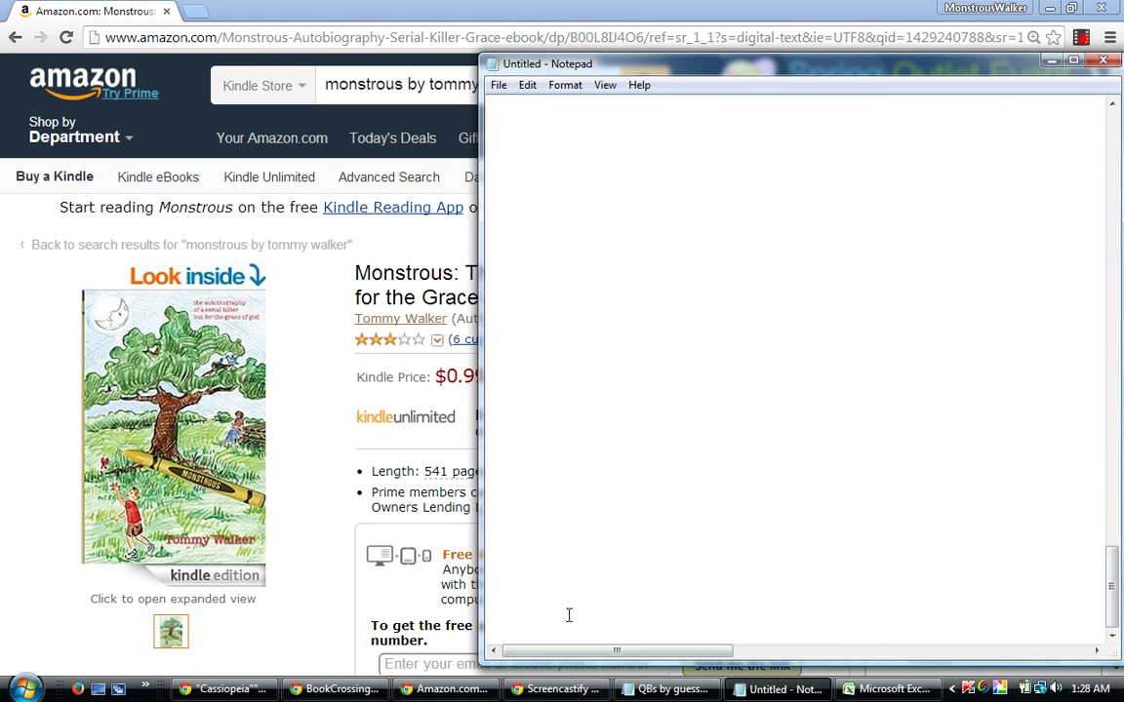
{"action": "left_click_drag", "start_coordinate": [493, 443], "coordinate": [501, 3]}
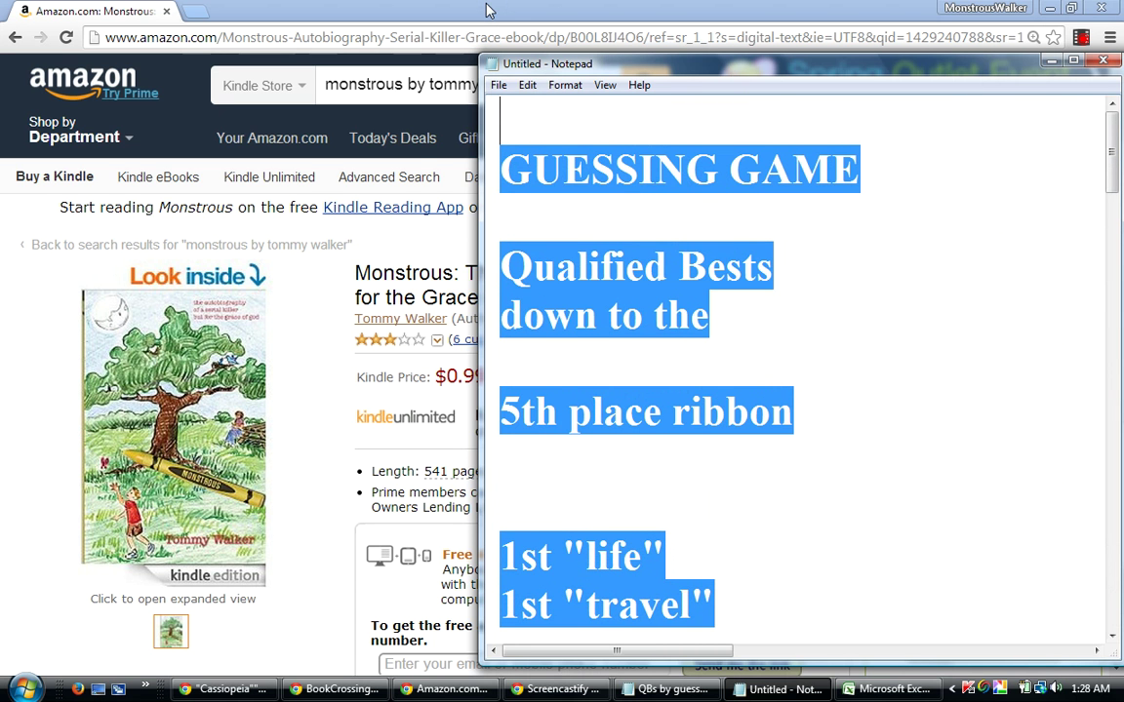
{"action": "key", "text": "Delete"}
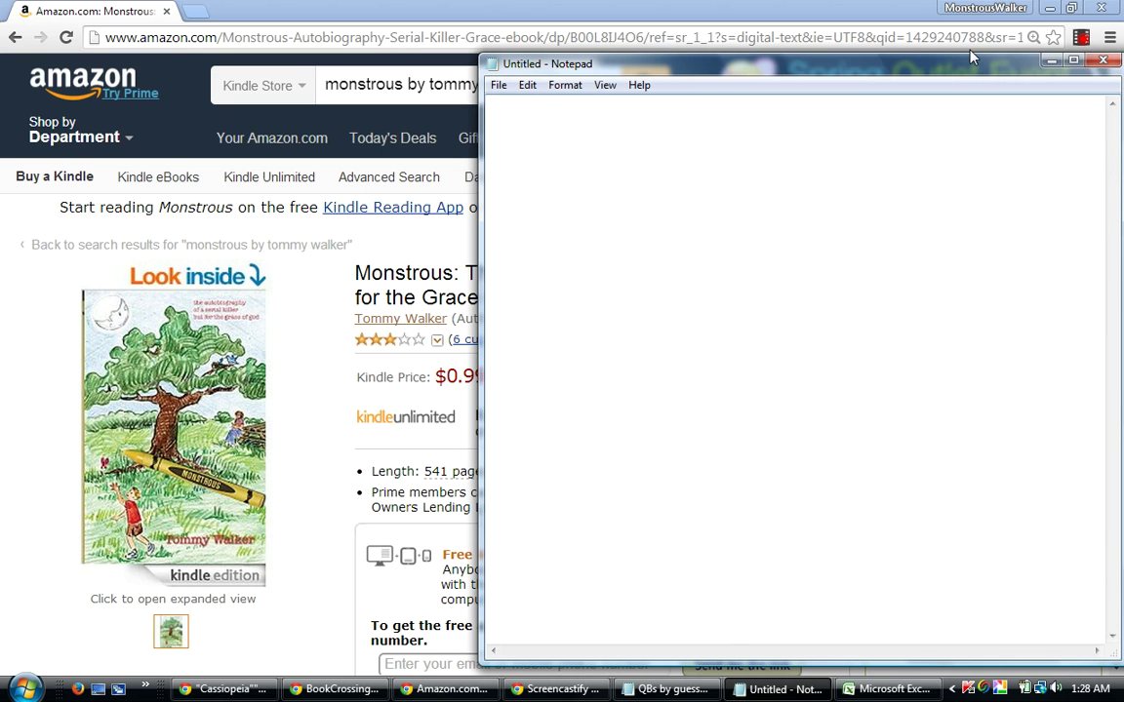
Resize and reposition Notepad into a smaller window below the Amazon page.
{"action": "left_click_drag", "start_coordinate": [873, 56], "coordinate": [873, 367]}
{"action": "left_click_drag", "start_coordinate": [479, 480], "coordinate": [276, 482]}
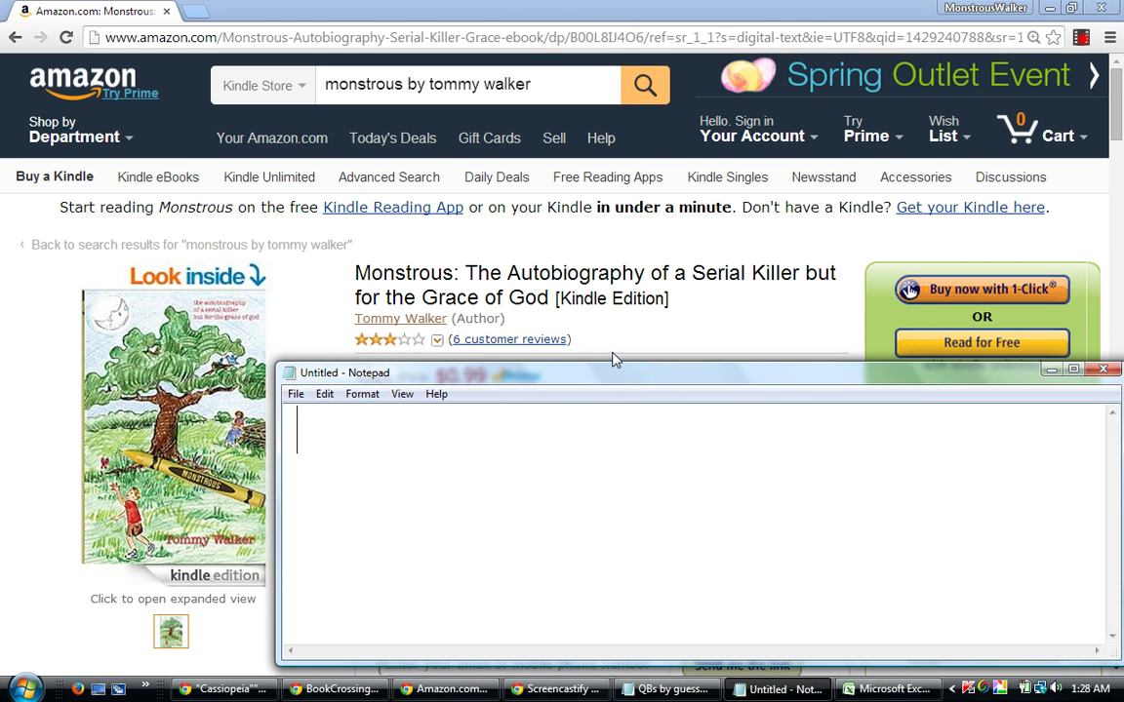
{"action": "left_click_drag", "start_coordinate": [614, 359], "coordinate": [602, 331]}
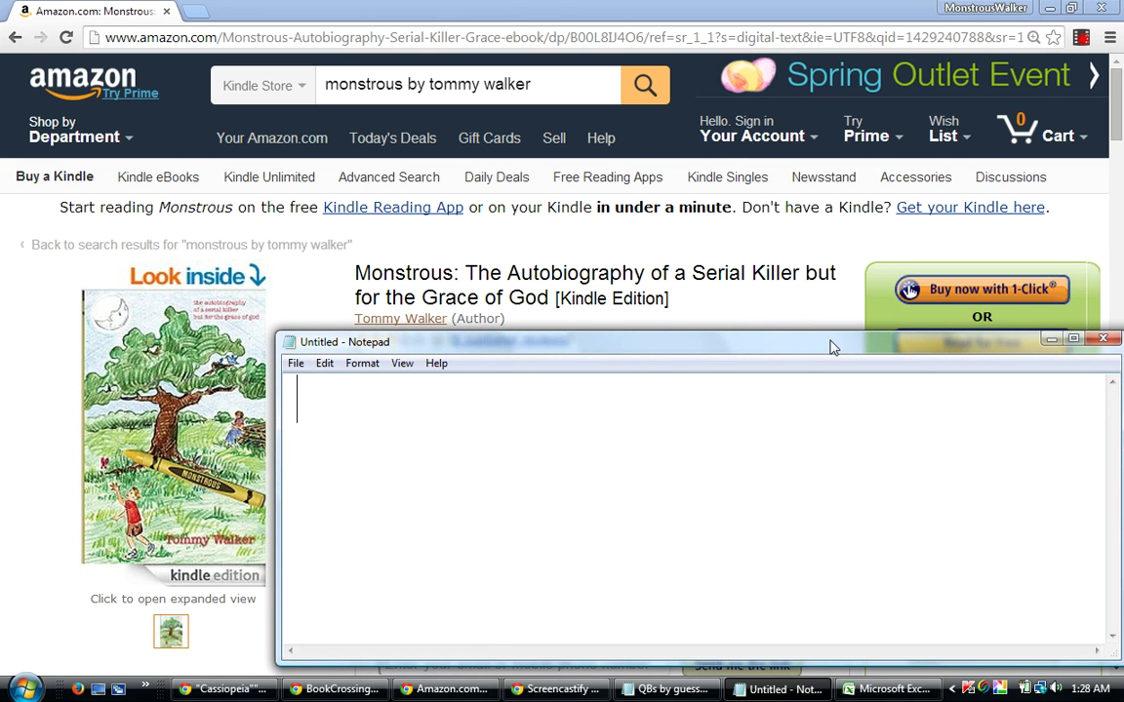
{"action": "left_click_drag", "start_coordinate": [829, 349], "coordinate": [828, 354]}
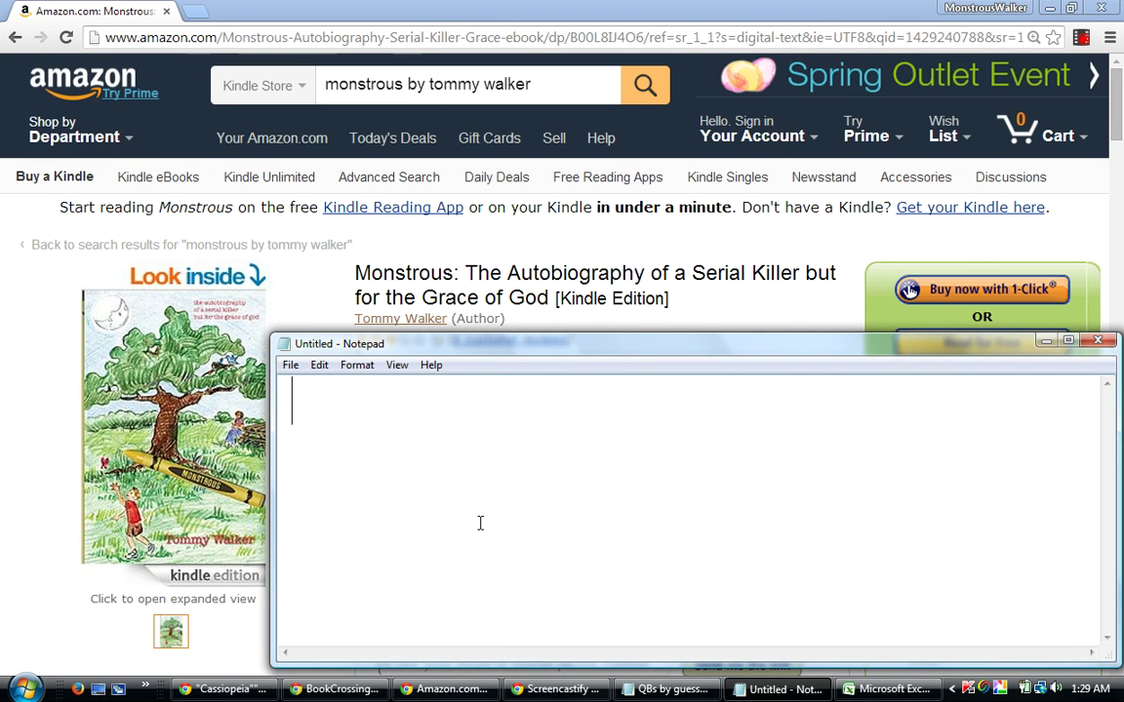
Type 'bu-bye' in Notepad, then bring Amazon forward and open the screen recorder controls.
{"action": "type", "text": "ba"}
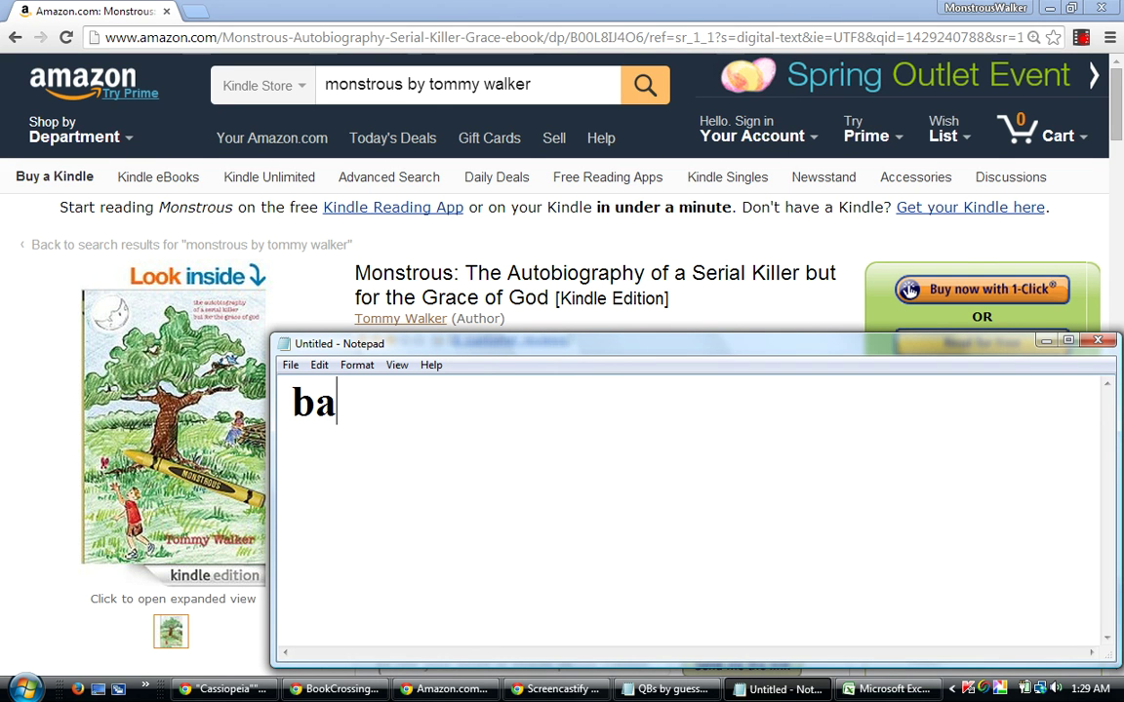
{"action": "key", "text": "BackSpace"}
{"action": "type", "text": "u"}
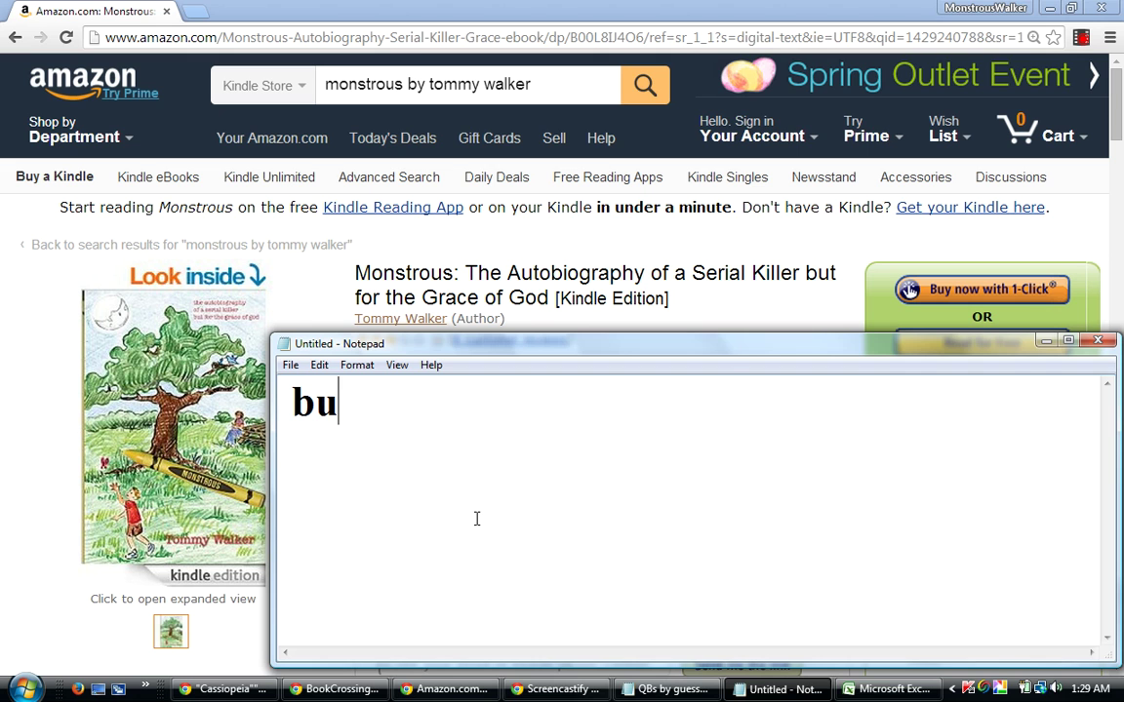
{"action": "type", "text": "-bye"}
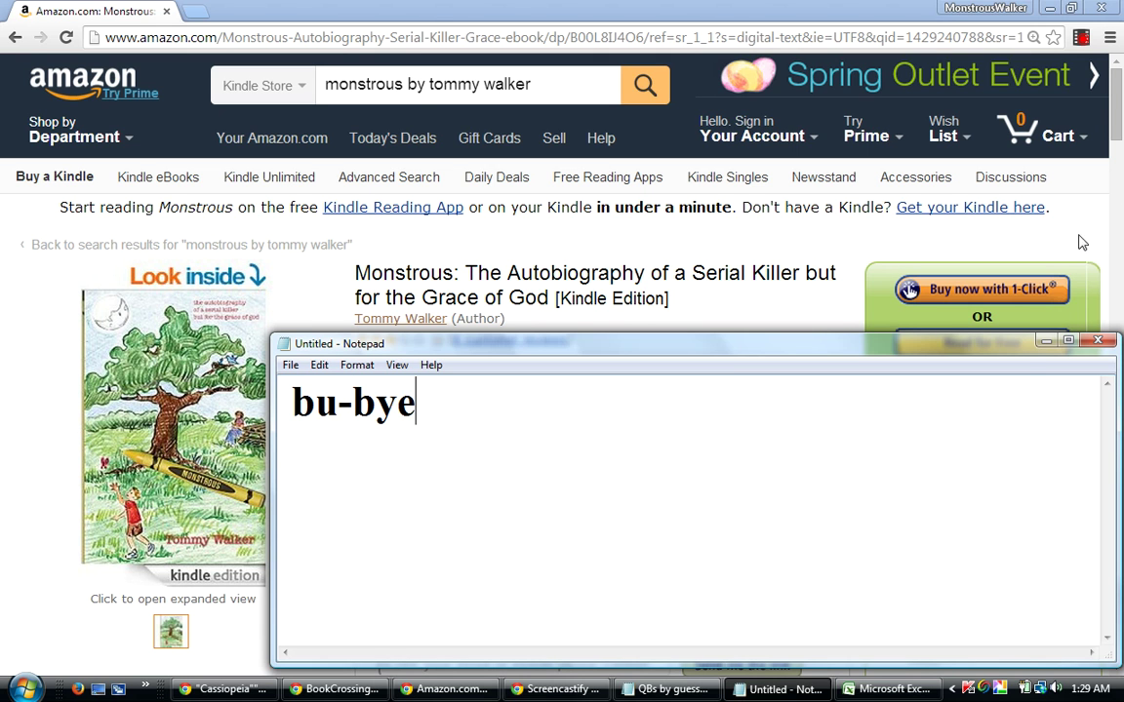
{"action": "left_click", "coordinate": [1082, 38]}
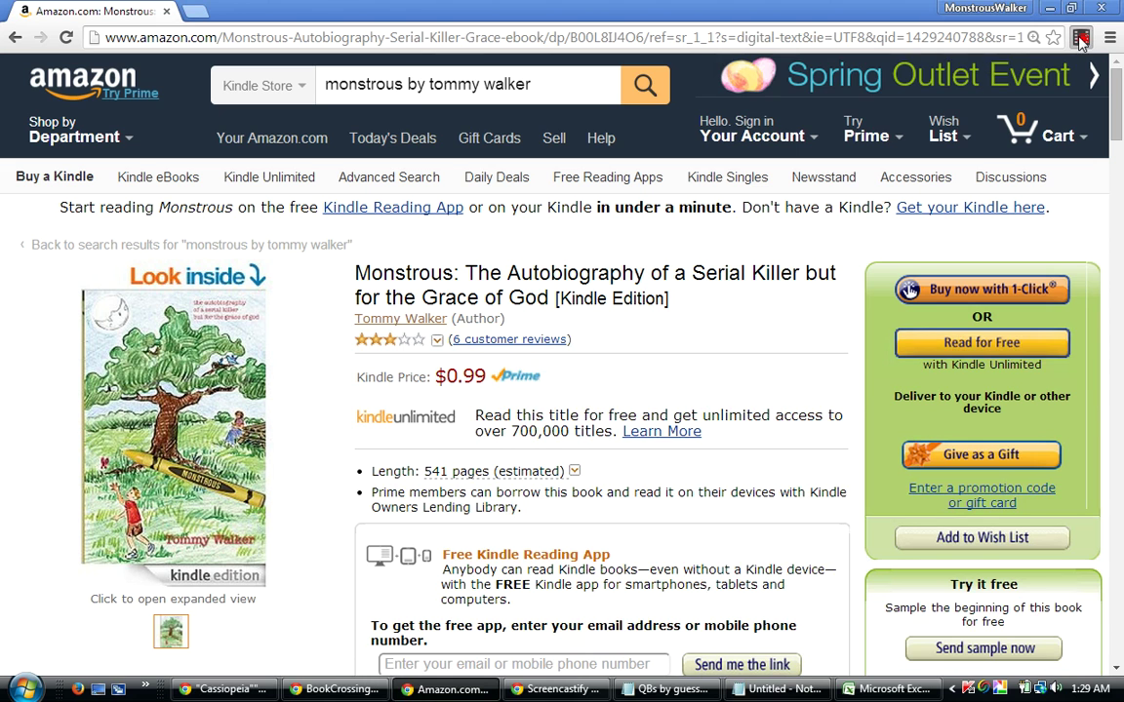
{"action": "left_click", "coordinate": [1081, 38]}
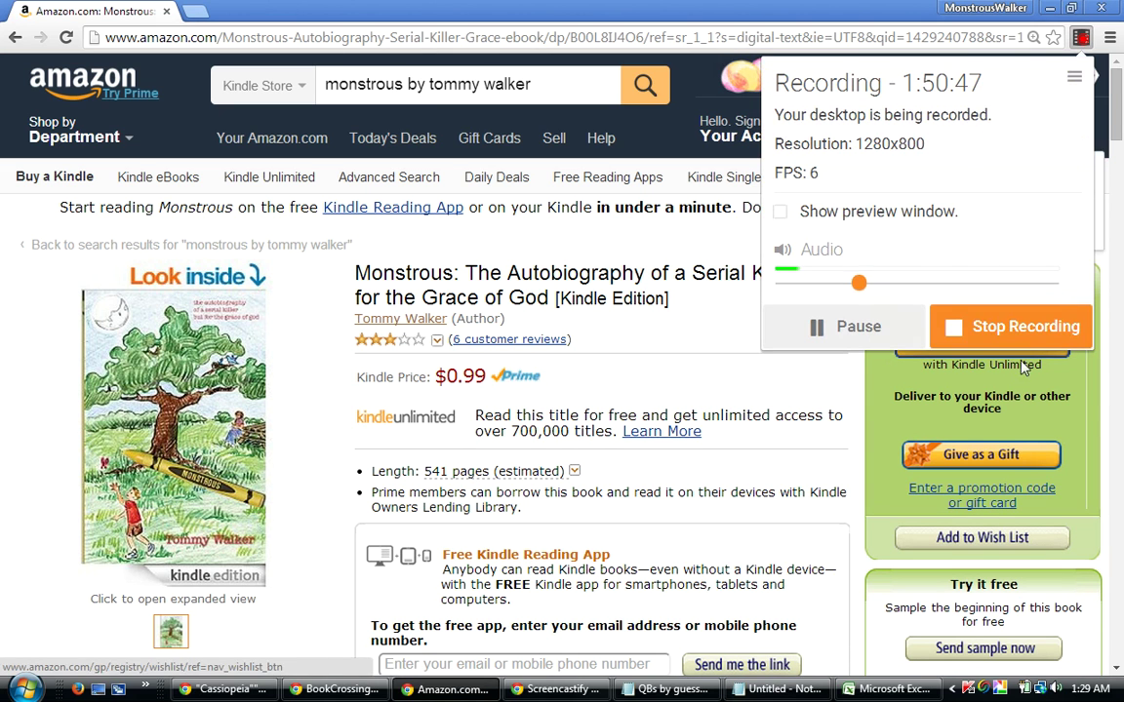